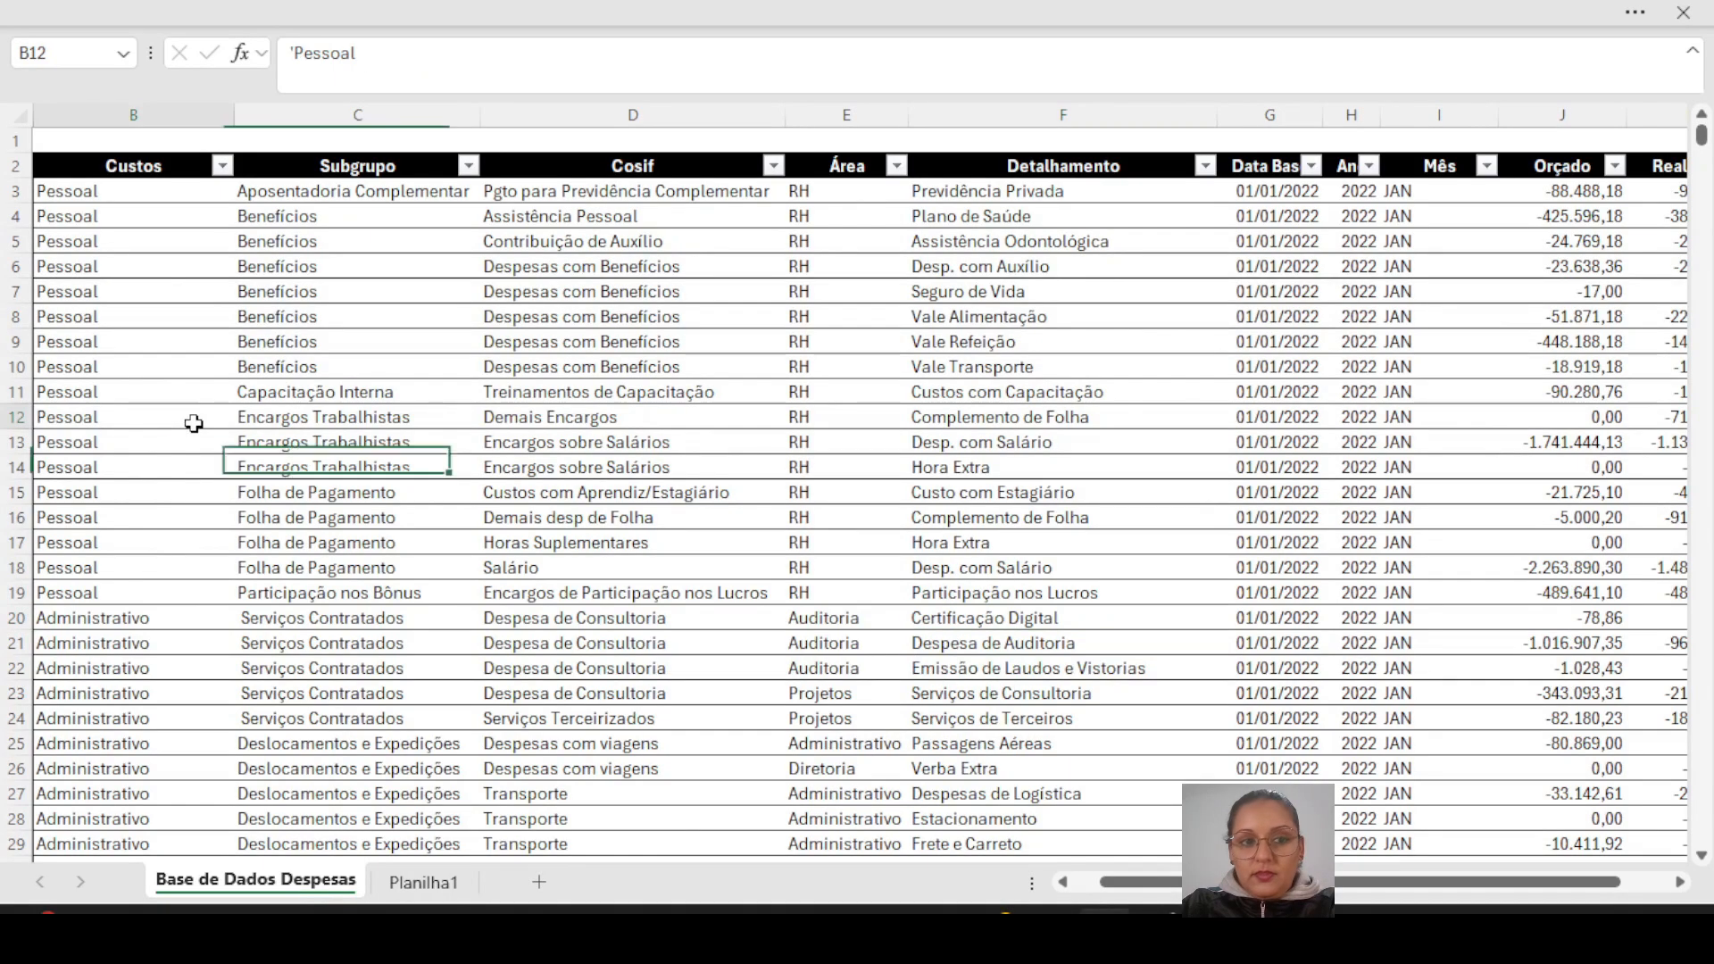
- Examine the expense table's column headings from Custos to Detalhamento on the Base de Dados Despesas sheet
click(205, 422)
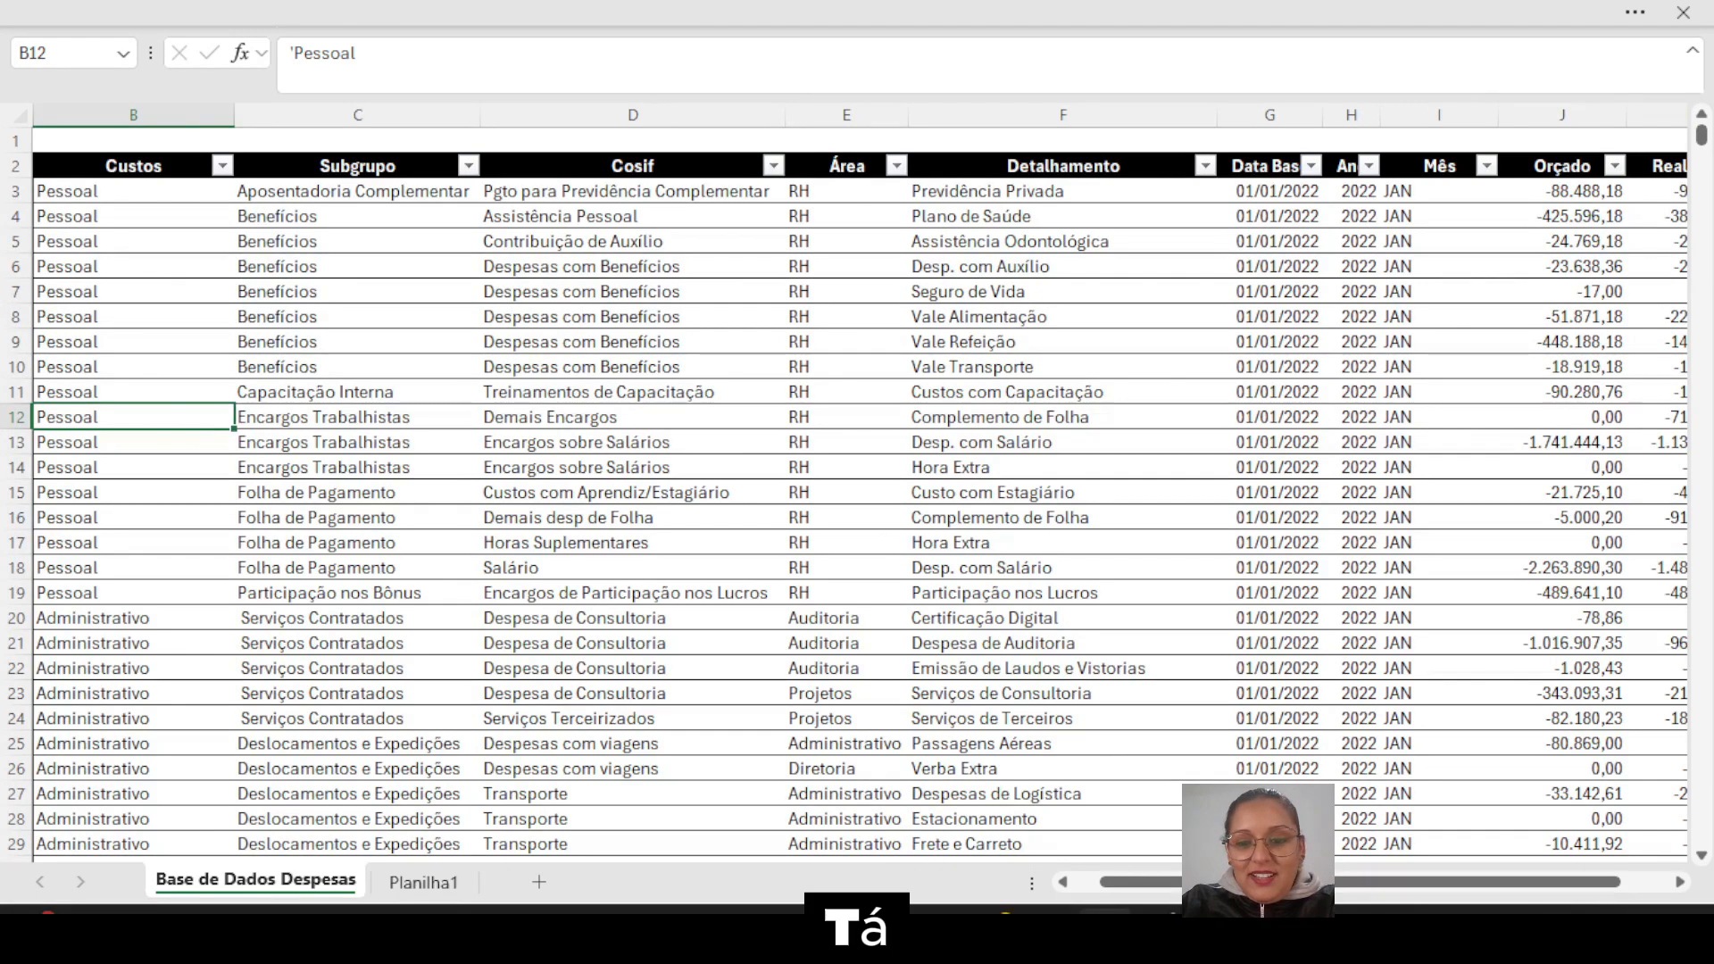
scroll(1157, 895, left, 2)
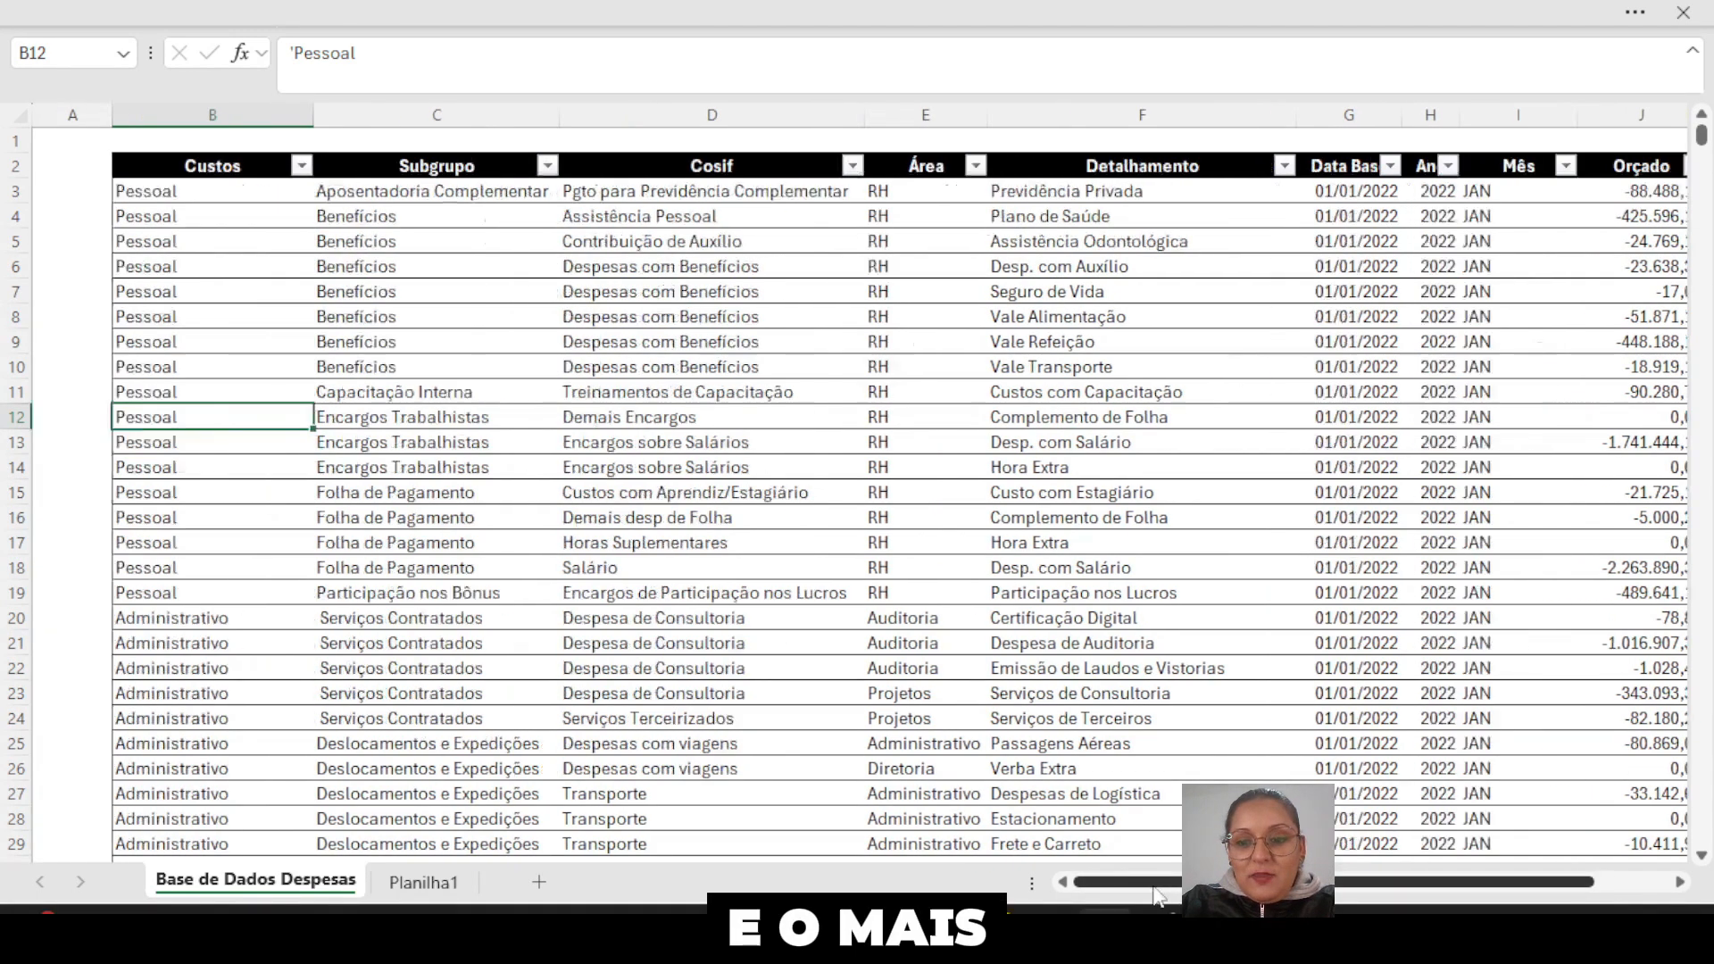
click(226, 167)
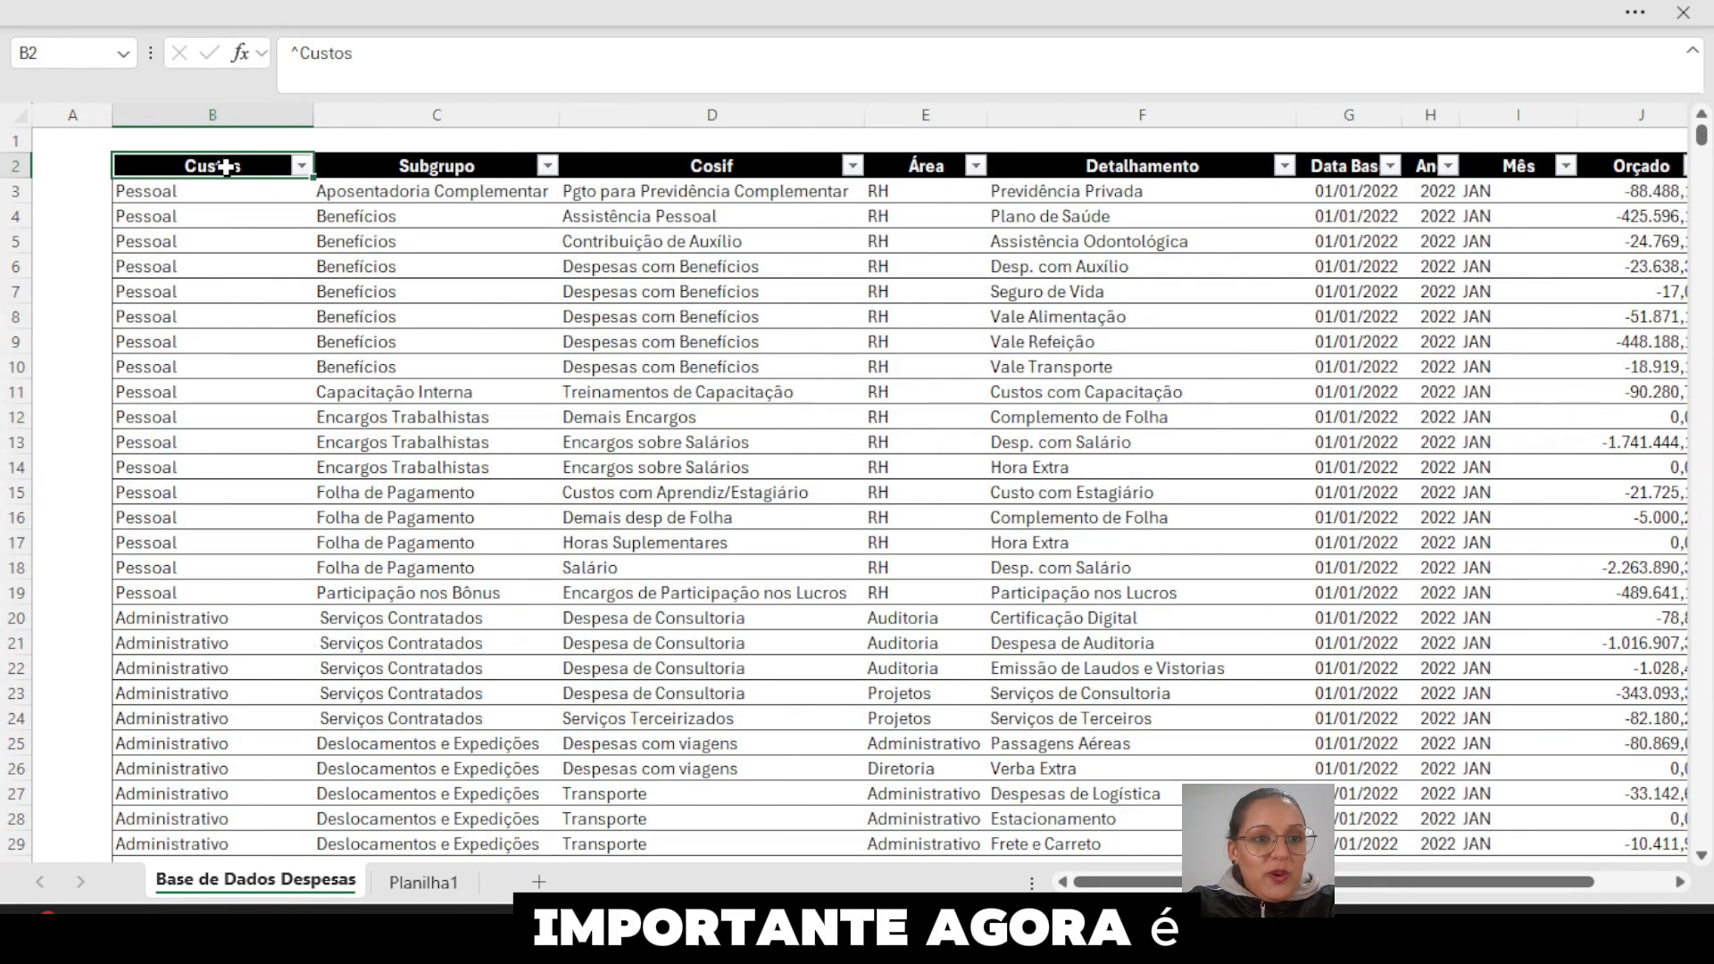
click(362, 166)
click(650, 169)
click(909, 172)
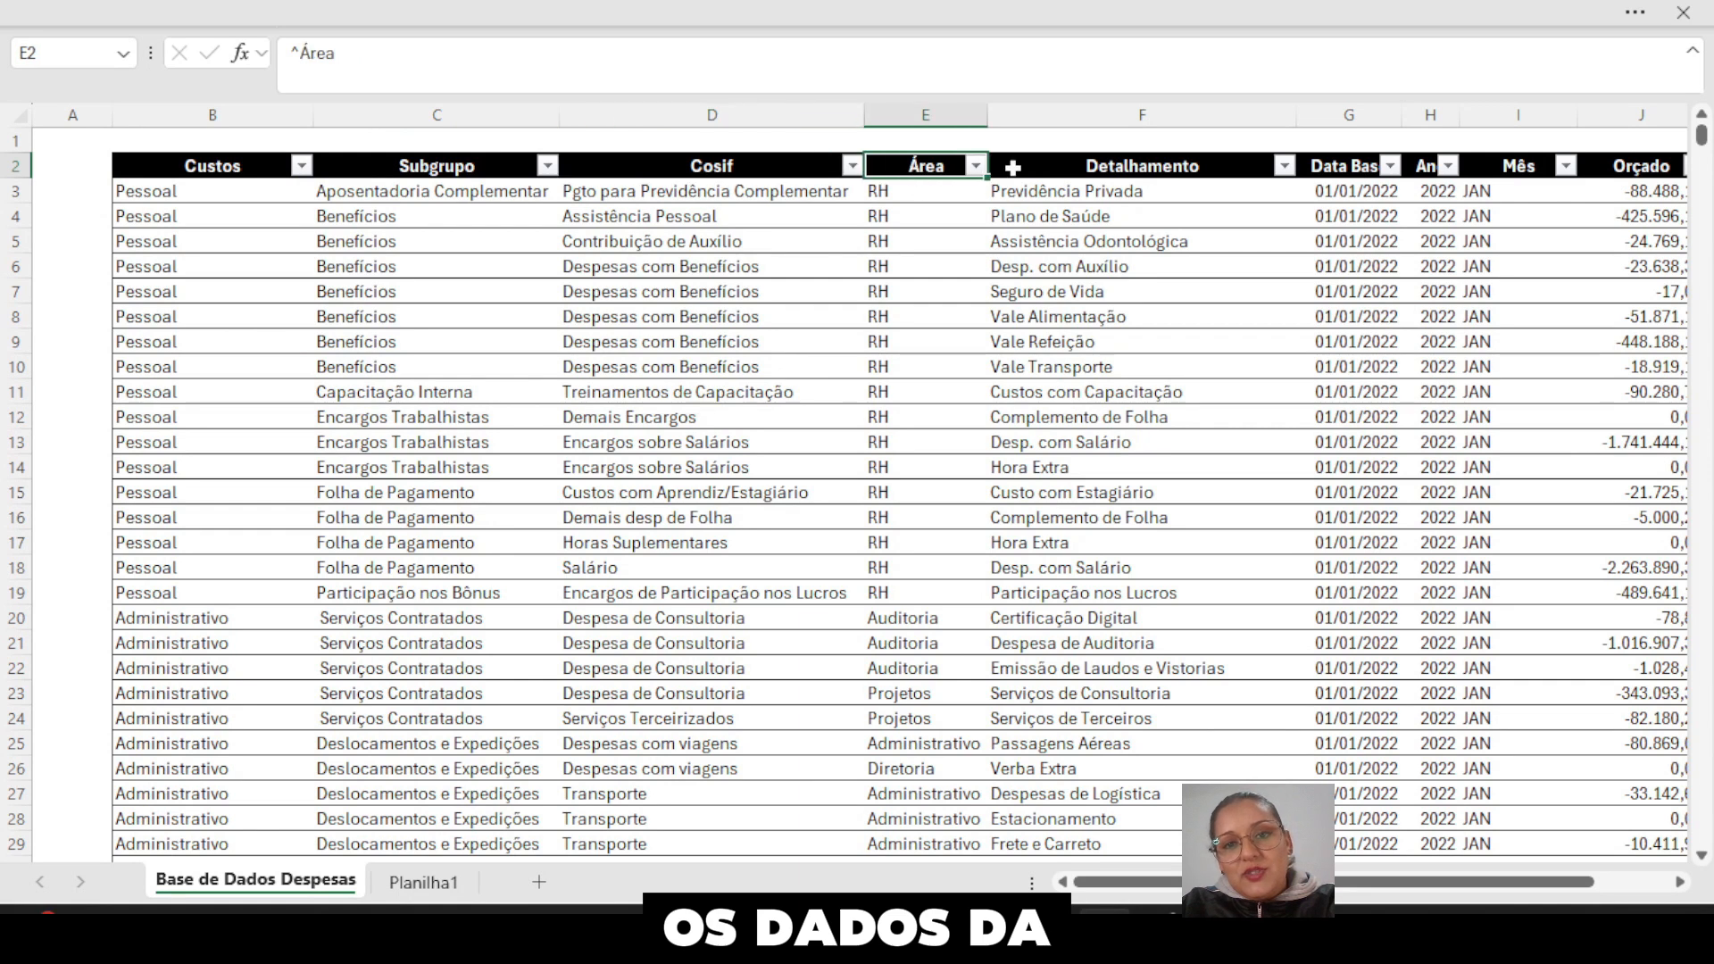
click(1053, 170)
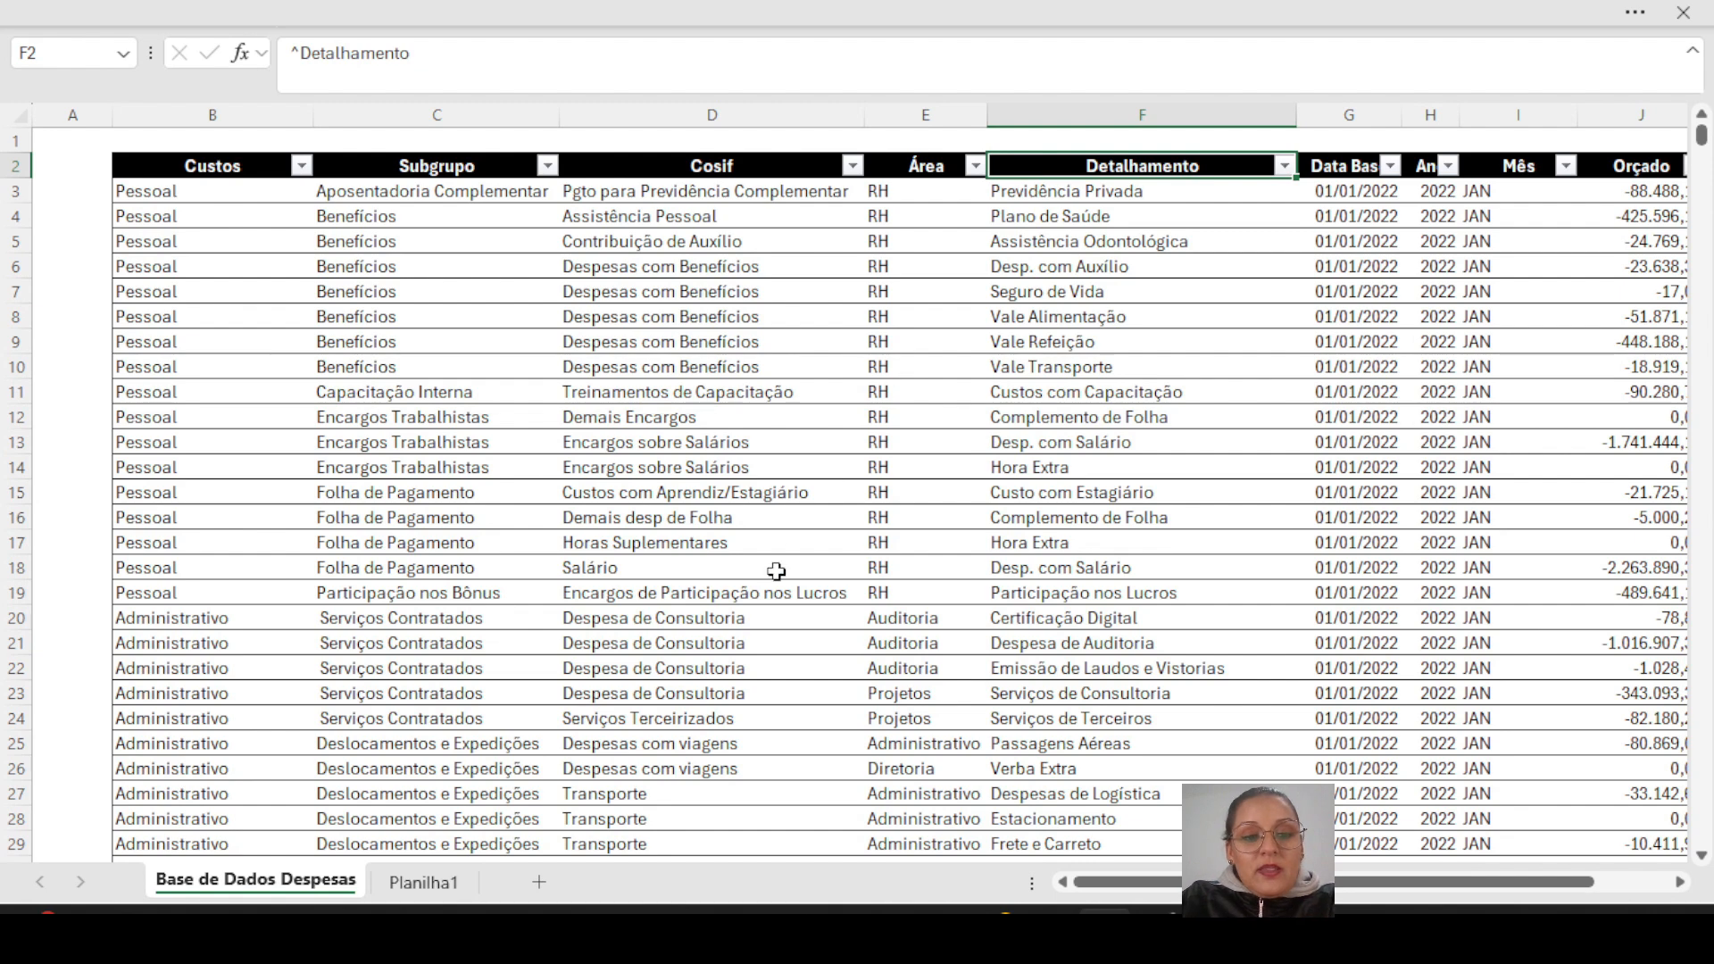
- Rename the Planilha1 sheet as "Tabelas Dinâmicas"
click(425, 882)
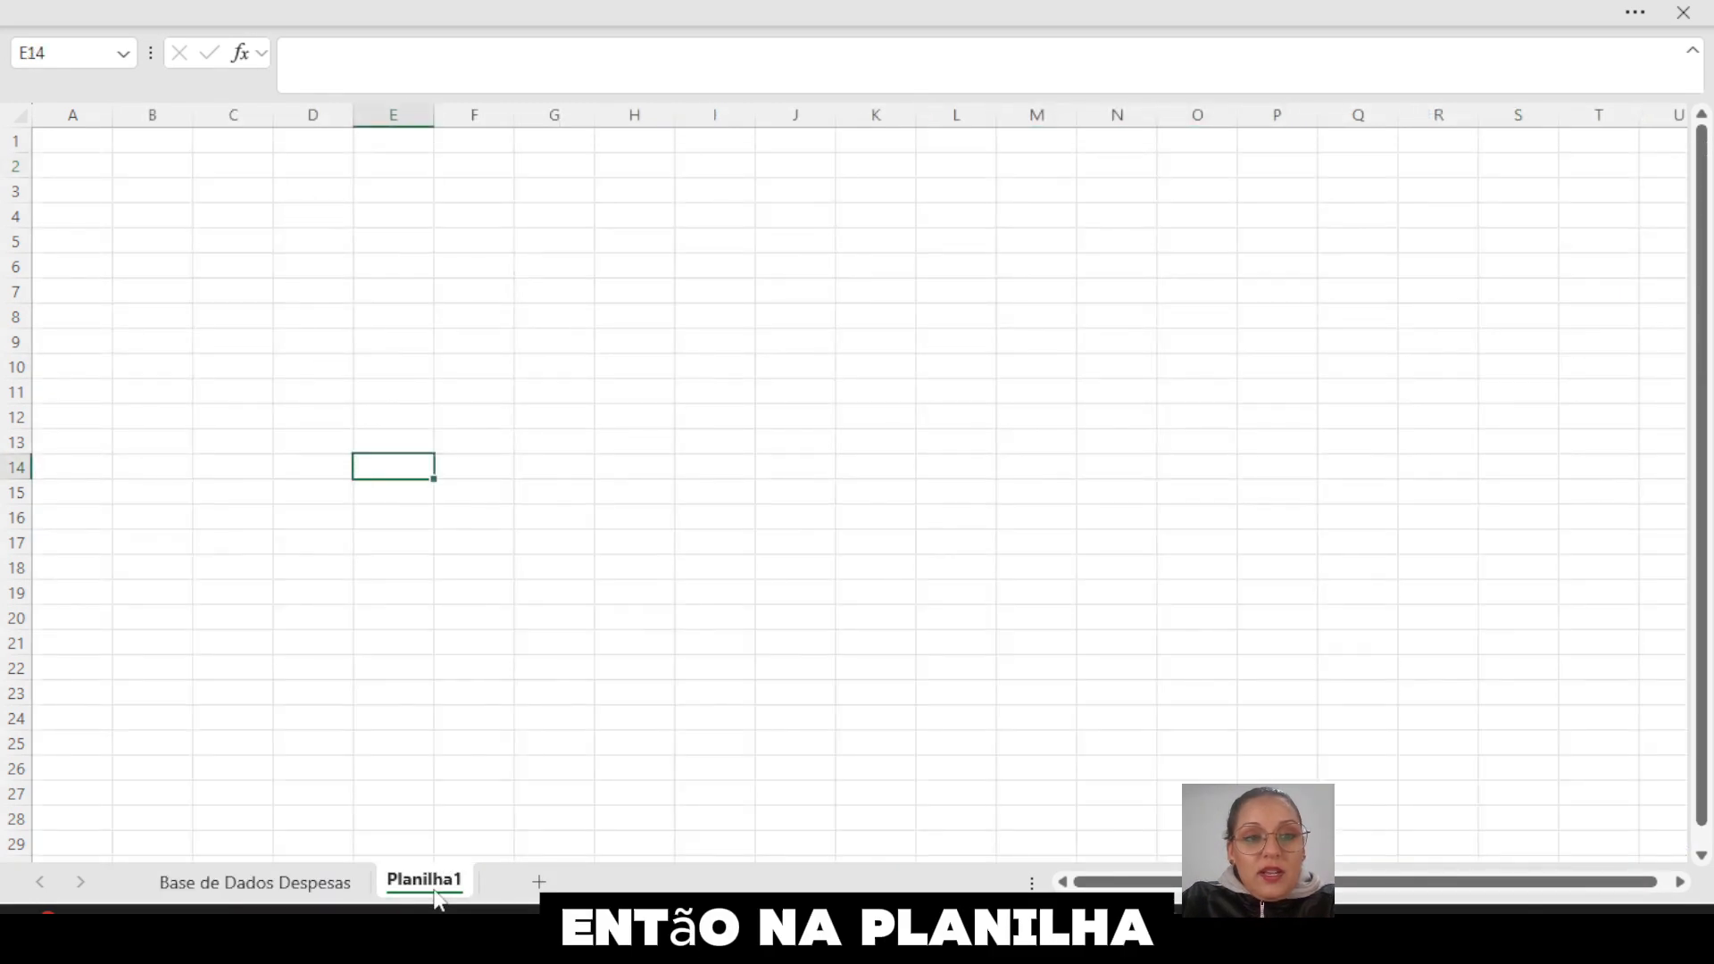
double_click(430, 879)
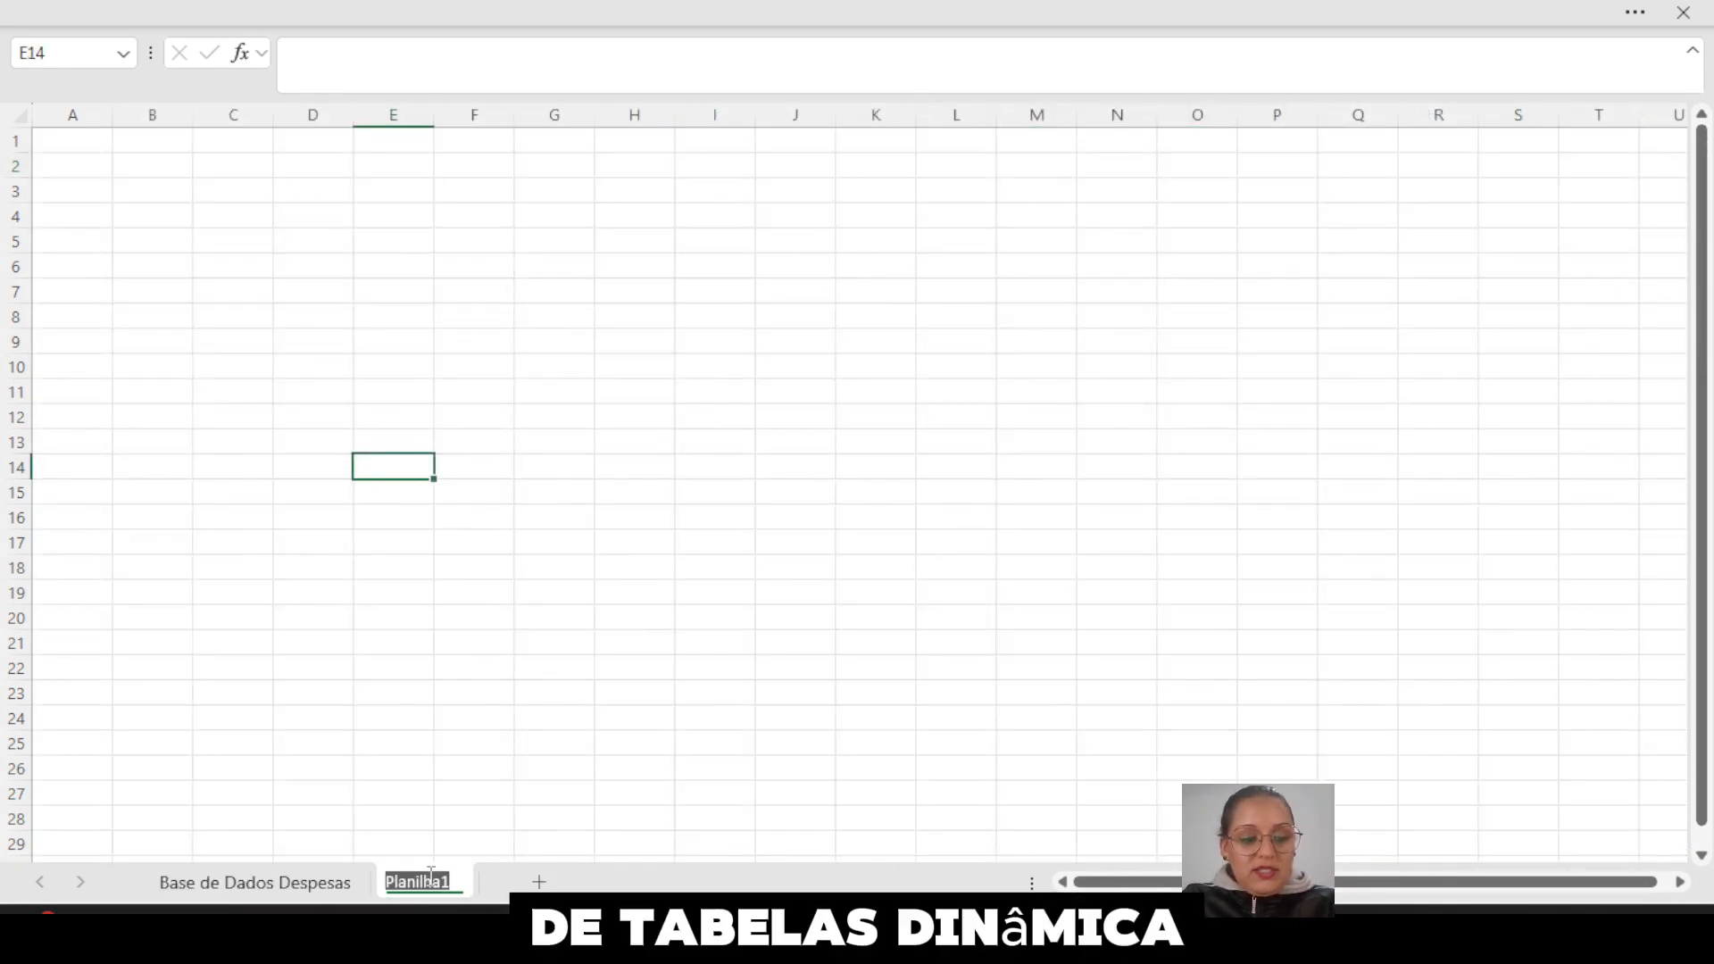
text(Tabe)
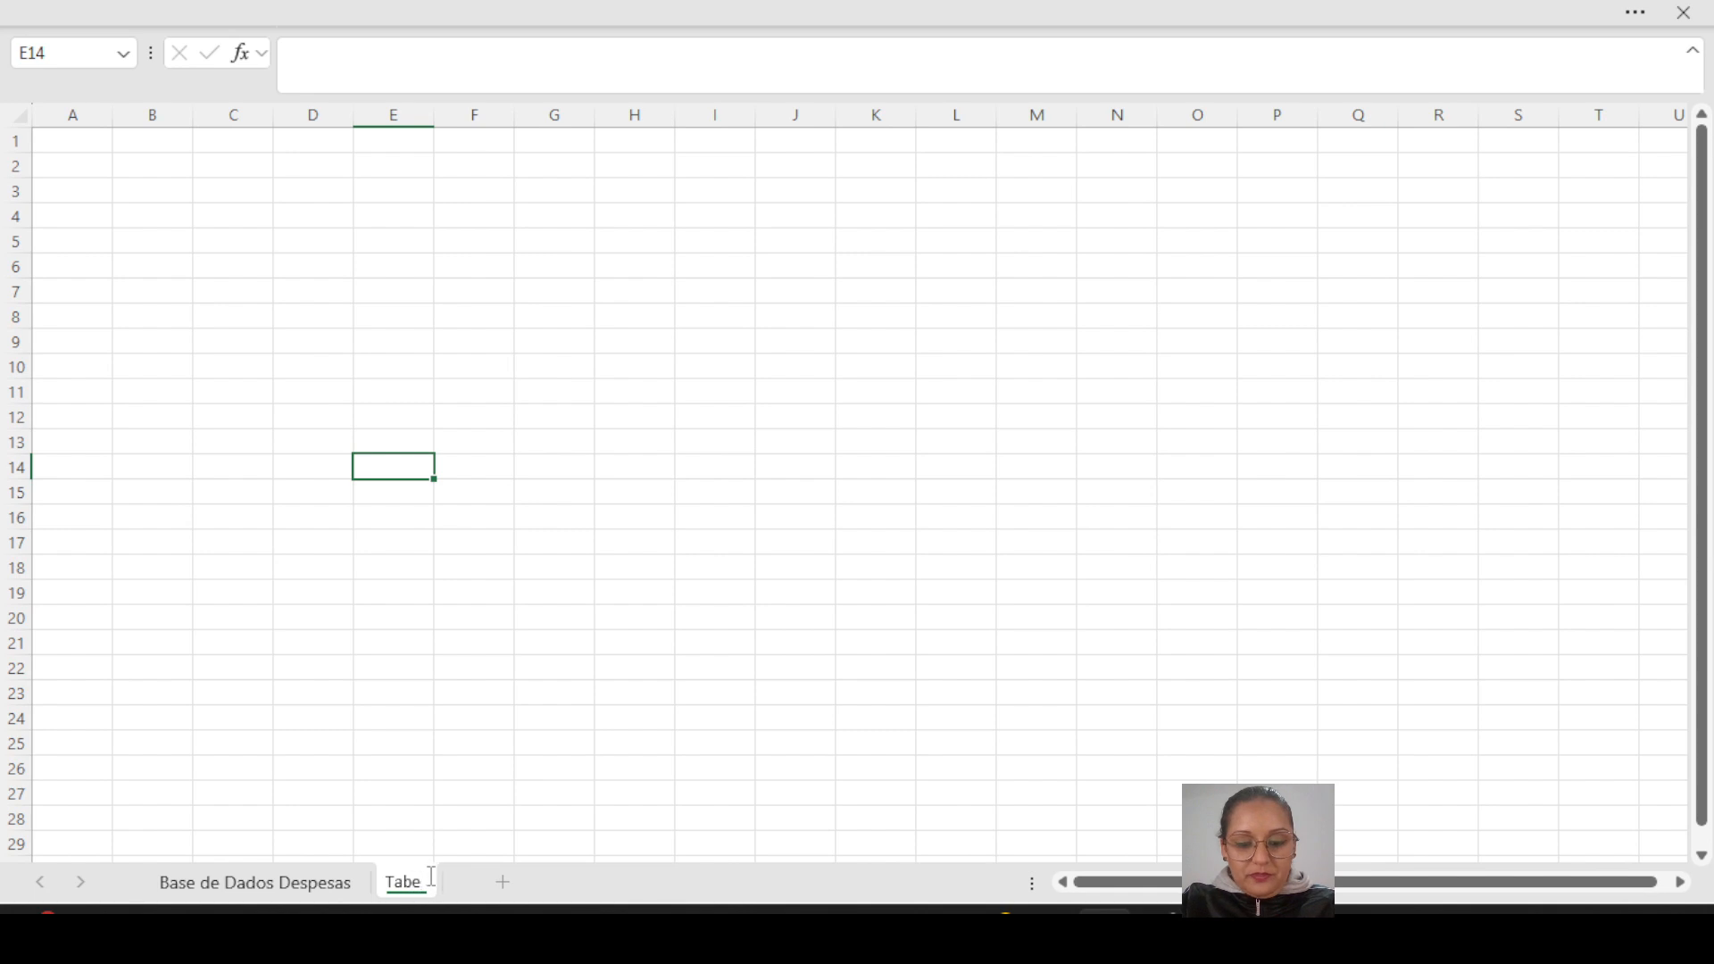
text(las Din)
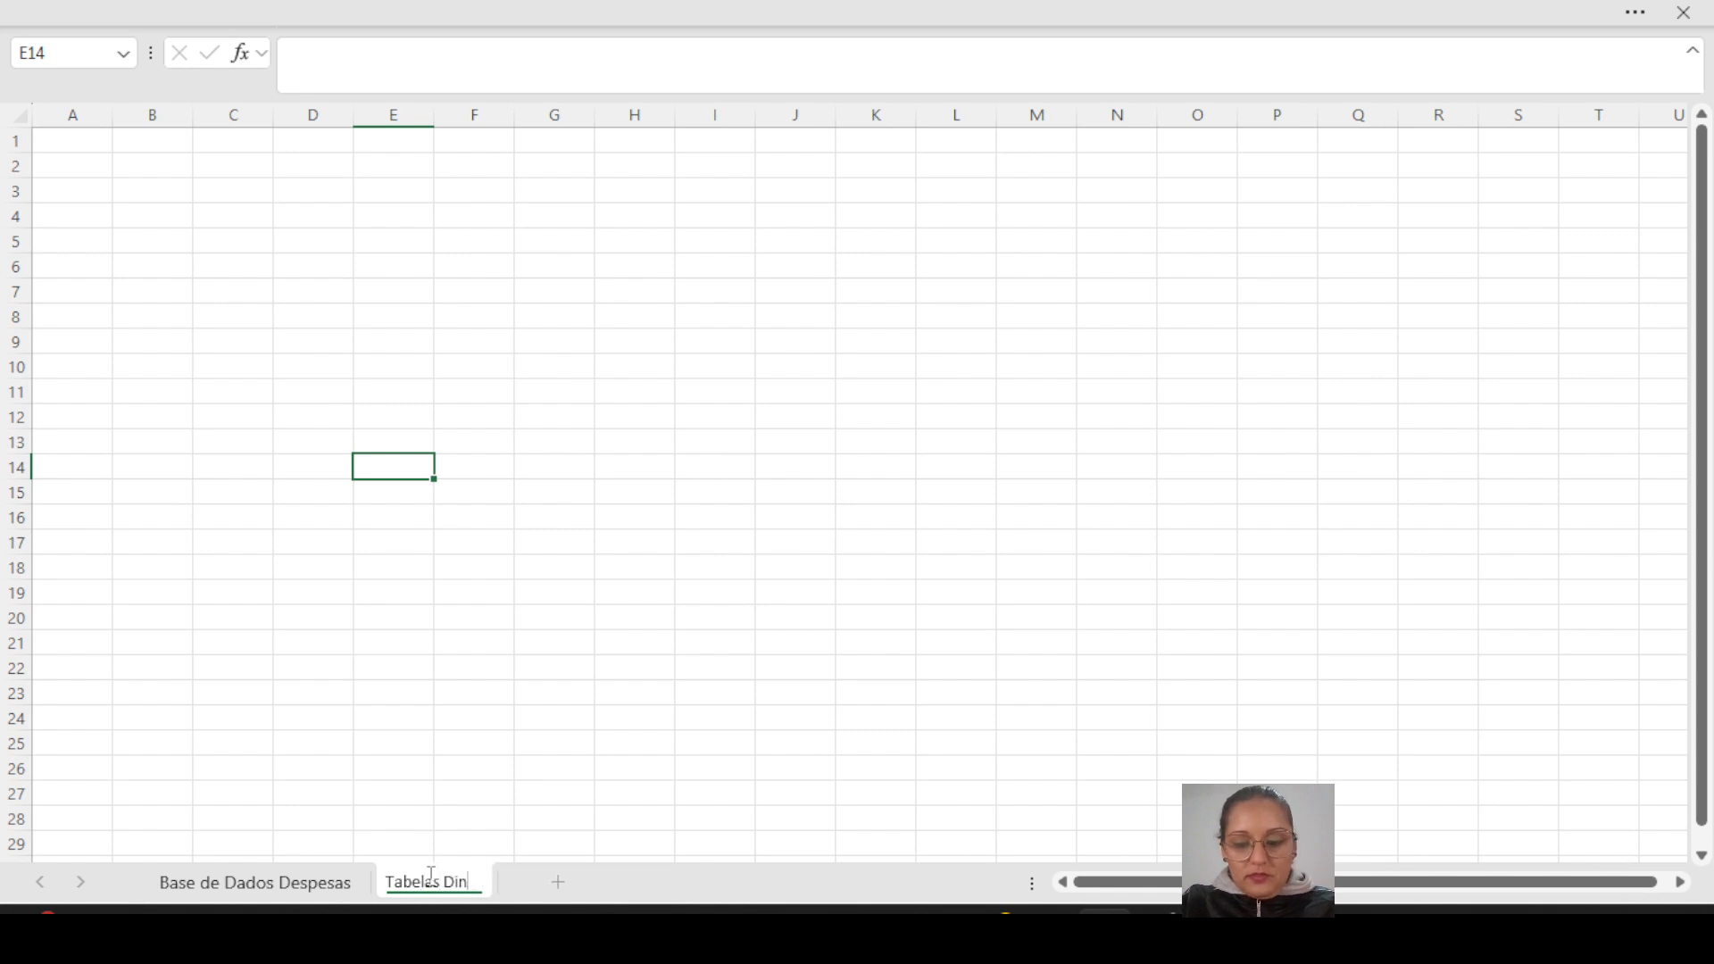
text(âmicas)
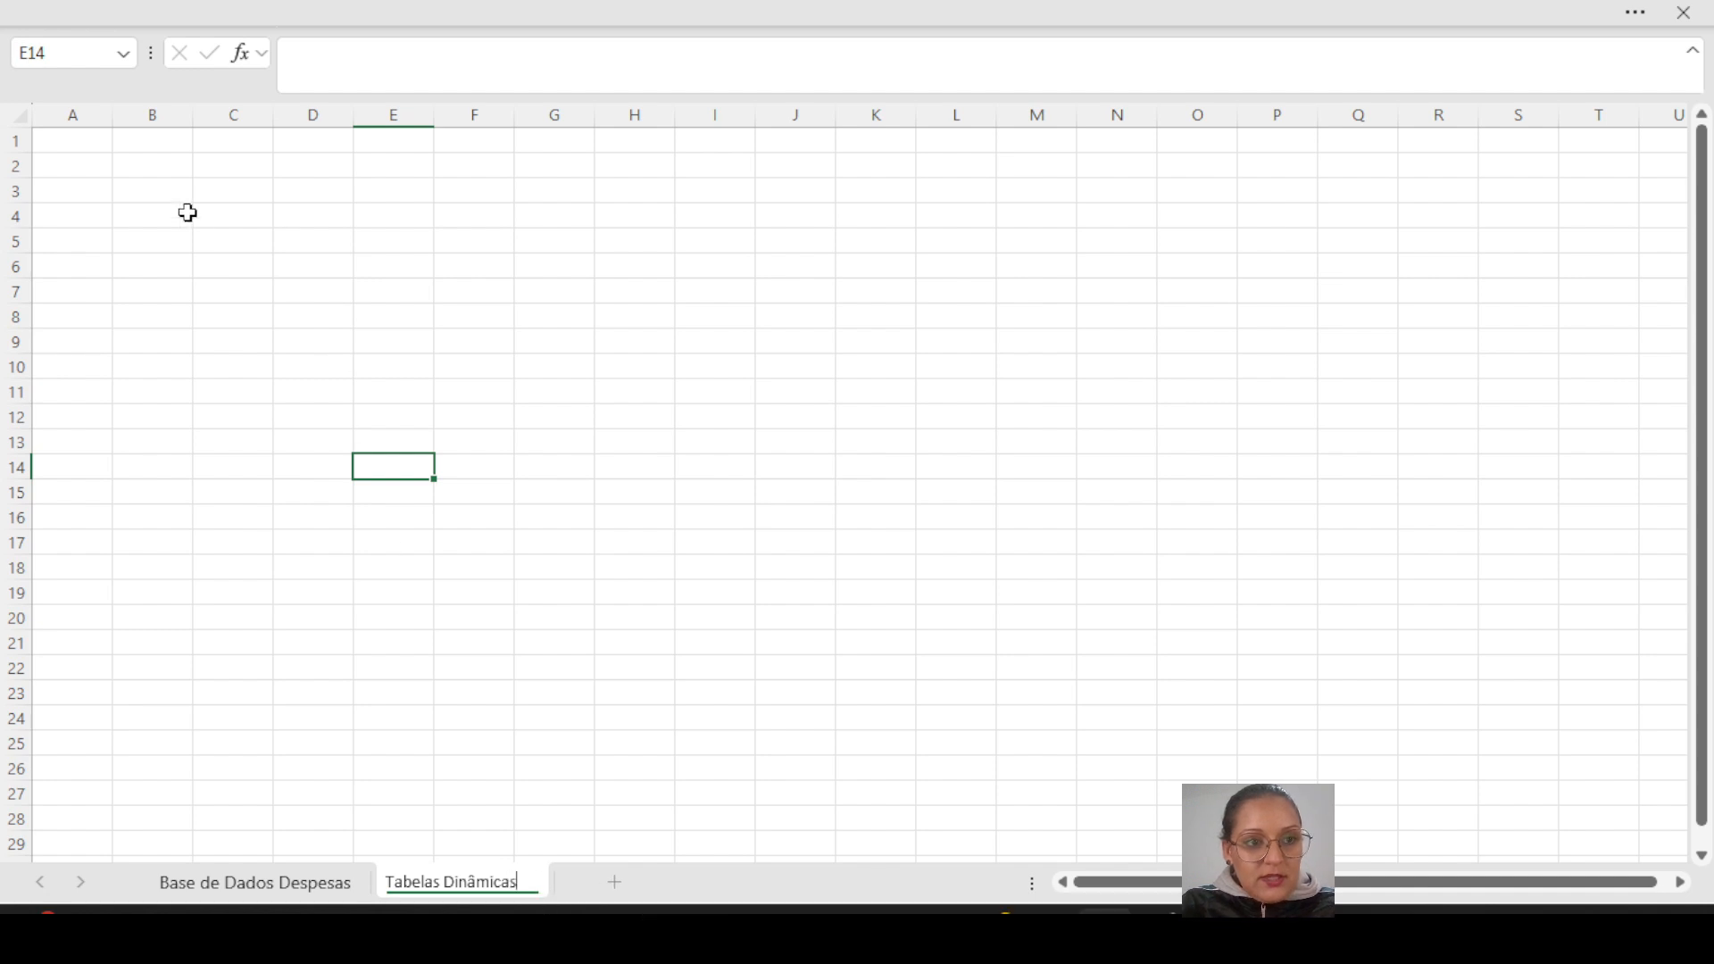
- Enter the heading "Métricas" in cell B2 of the Tabelas Dinâmicas sheet
click(164, 194)
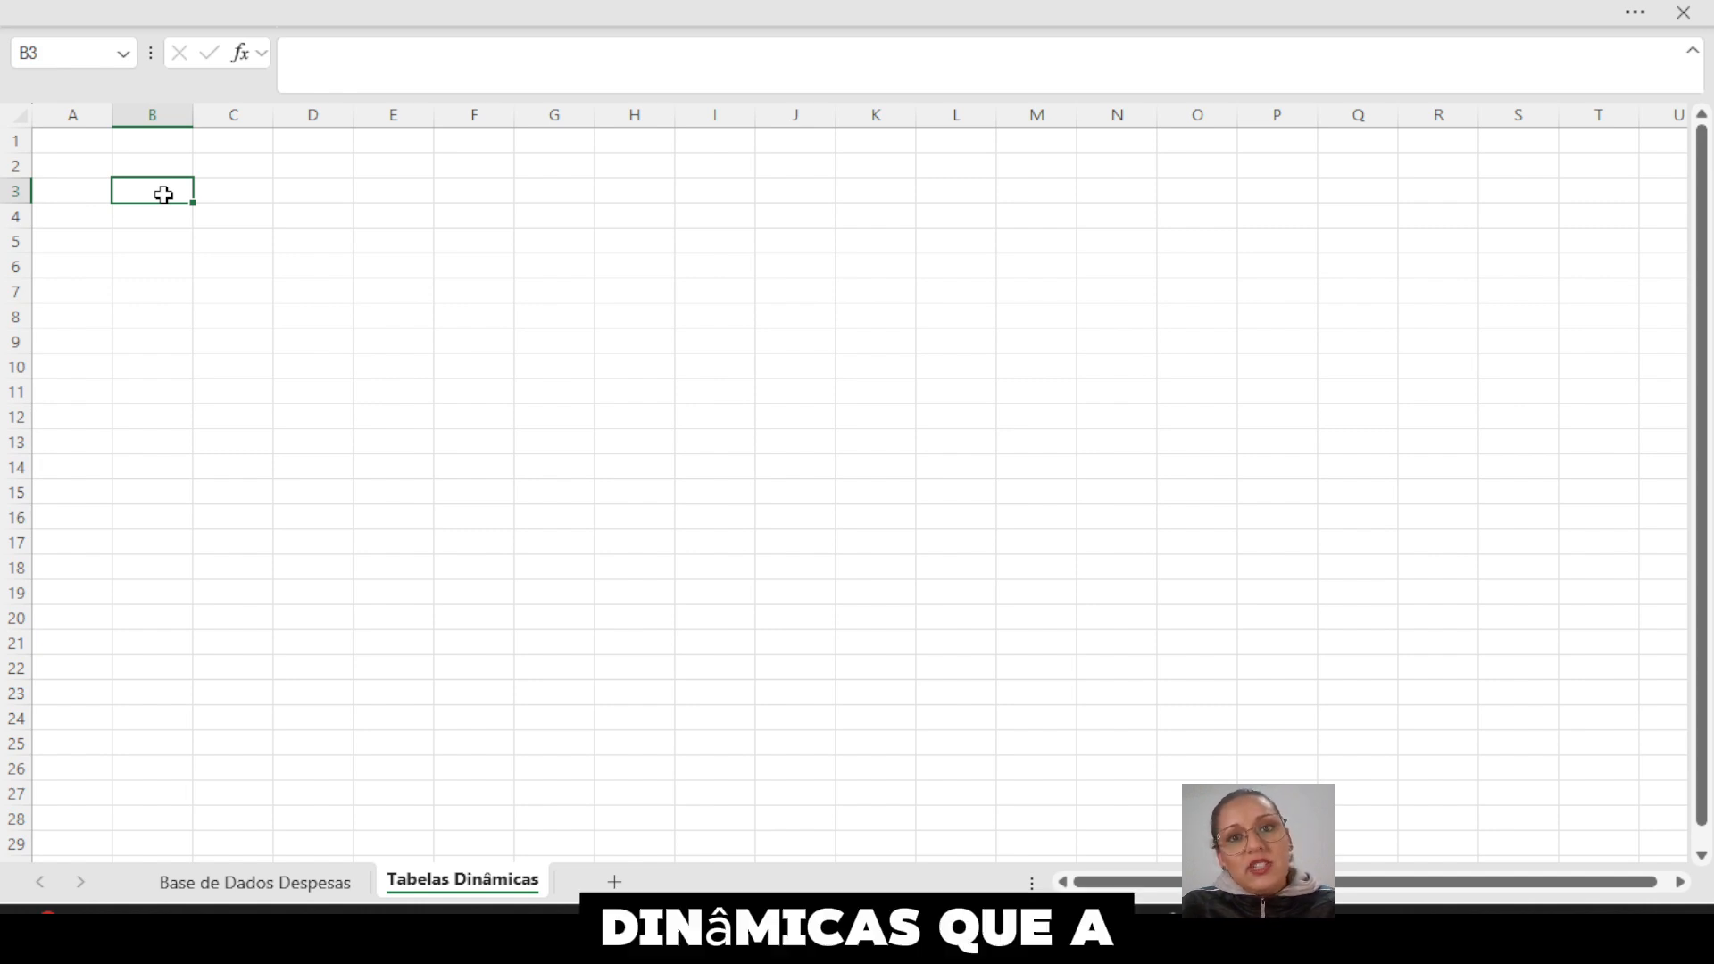
key(Up)
text(M)
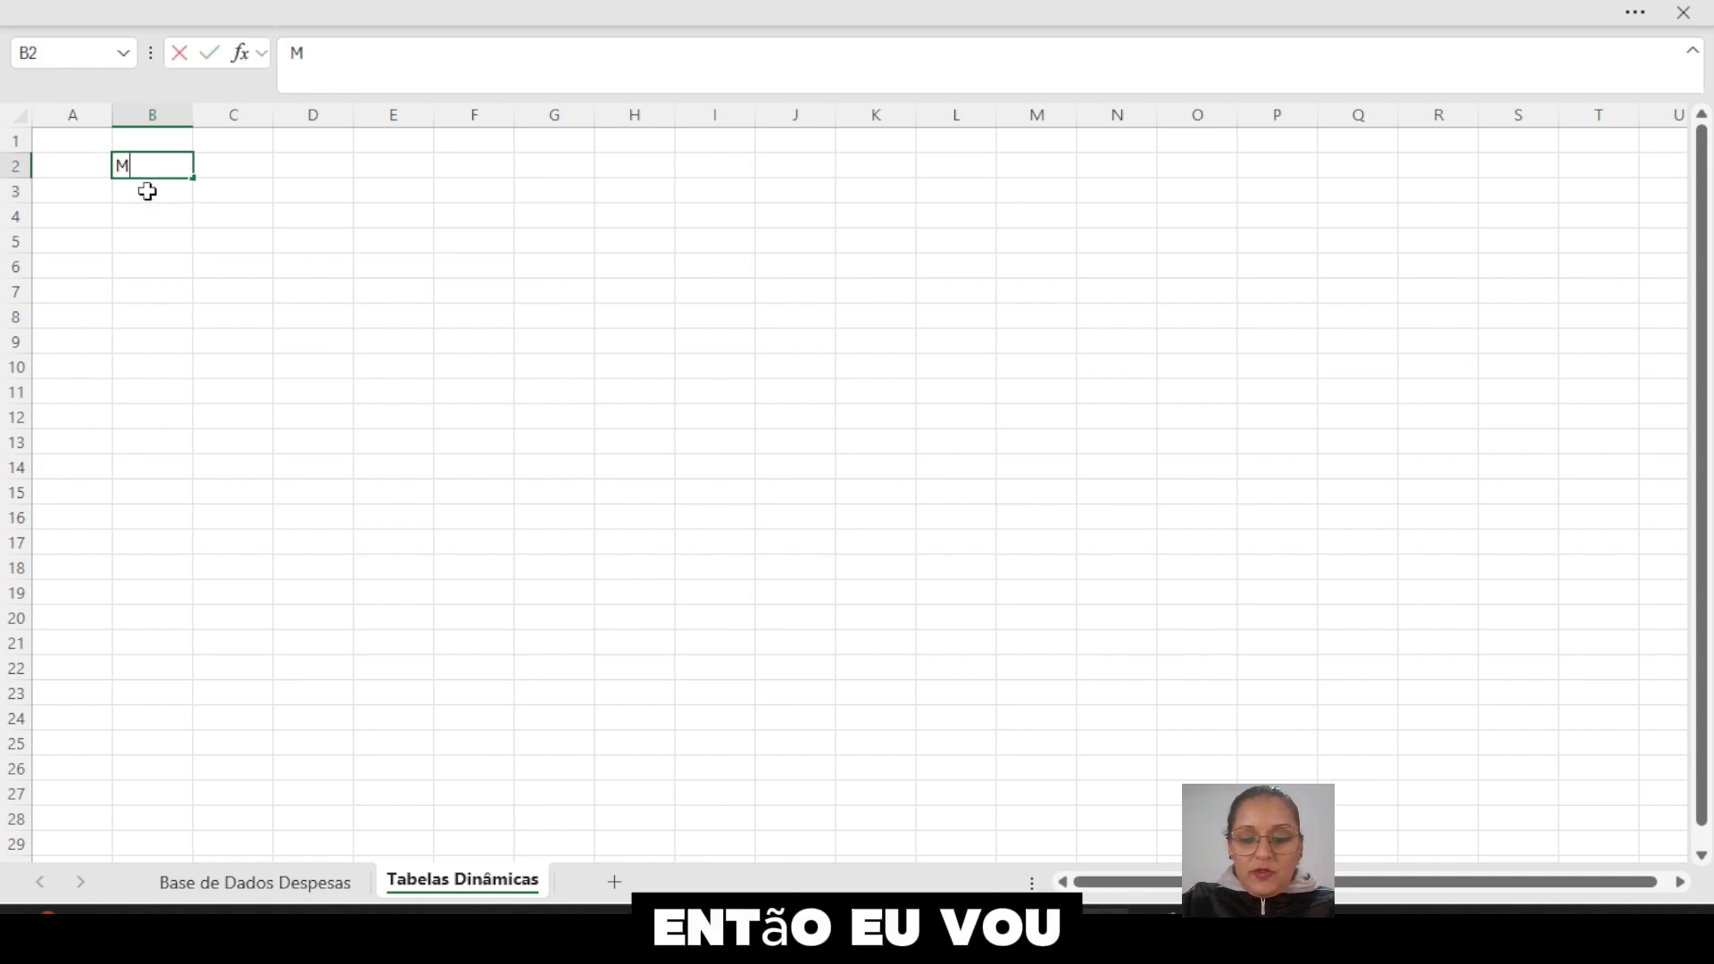
text(étricas)
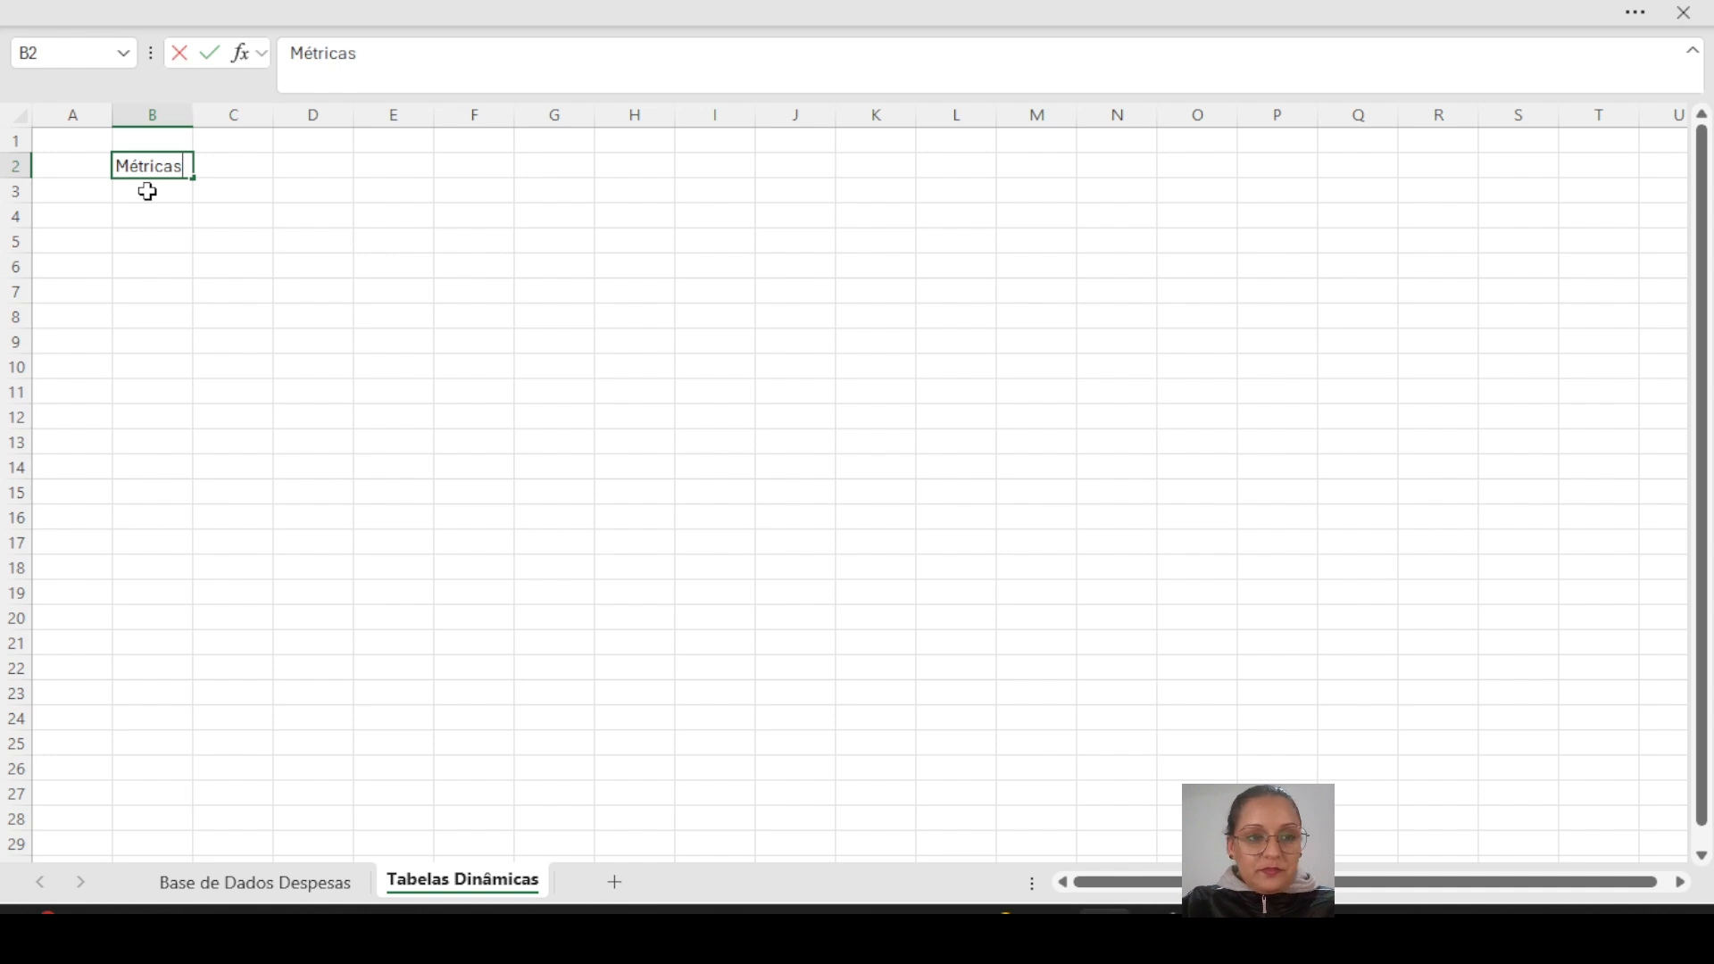
key(Return)
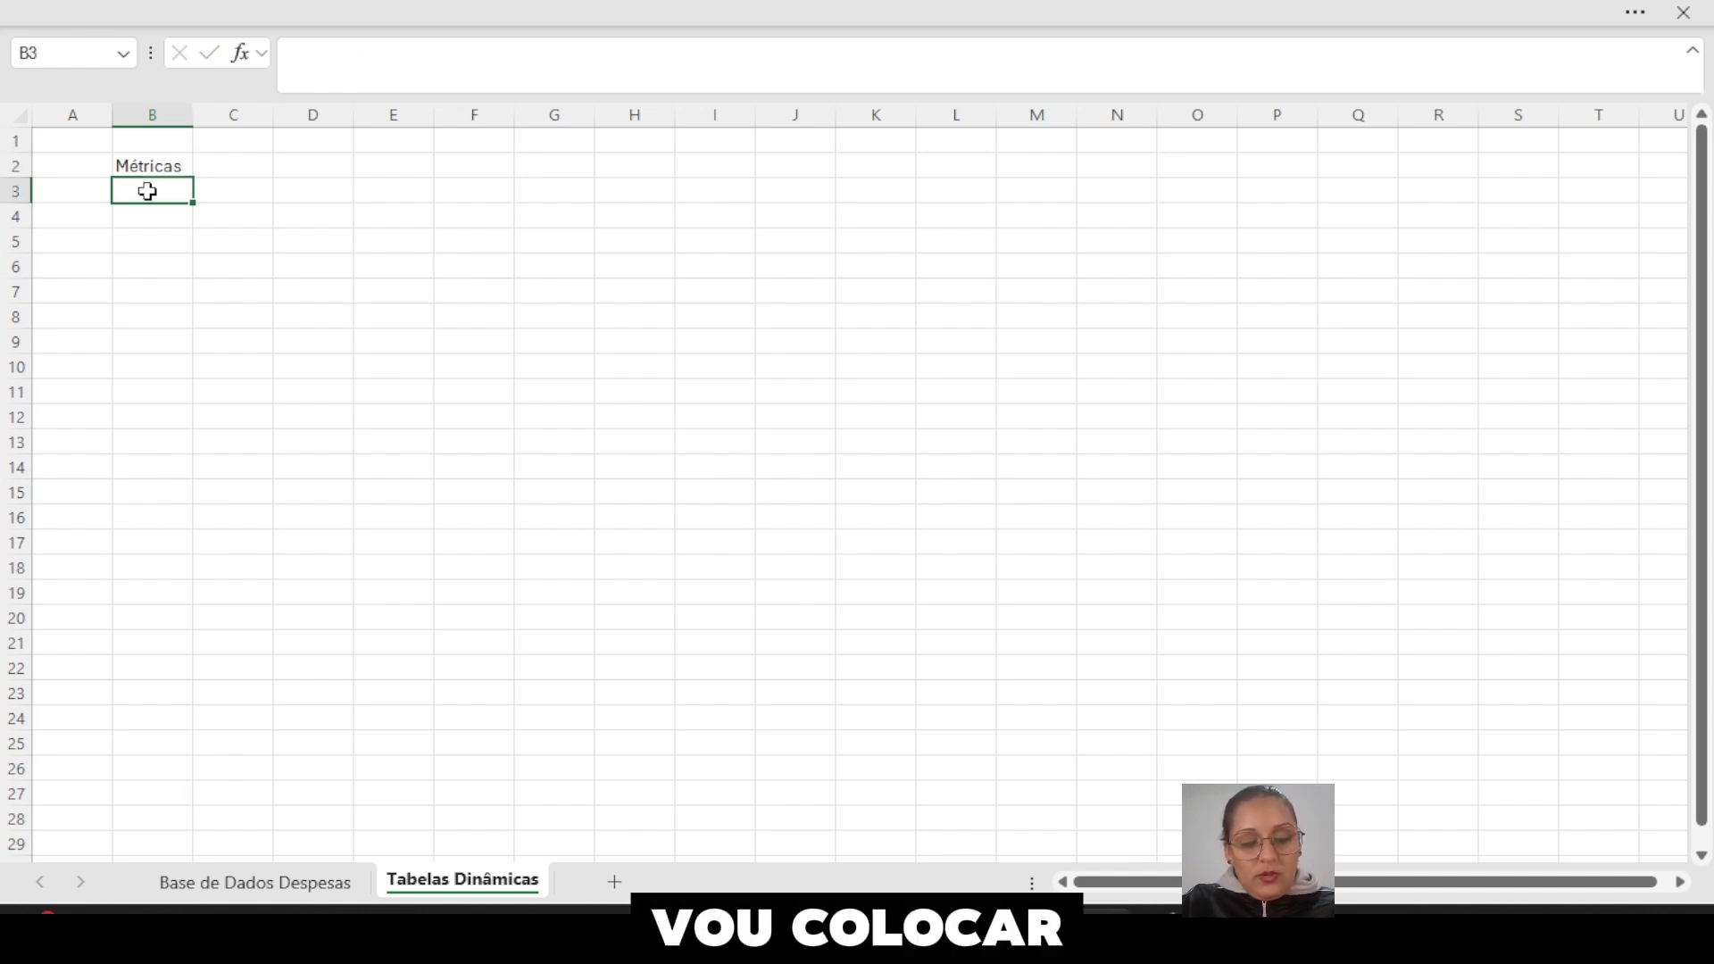
- List the metrics "Total Orçado" in B3 and "Total Realizado" in B4 below the heading
text(Total)
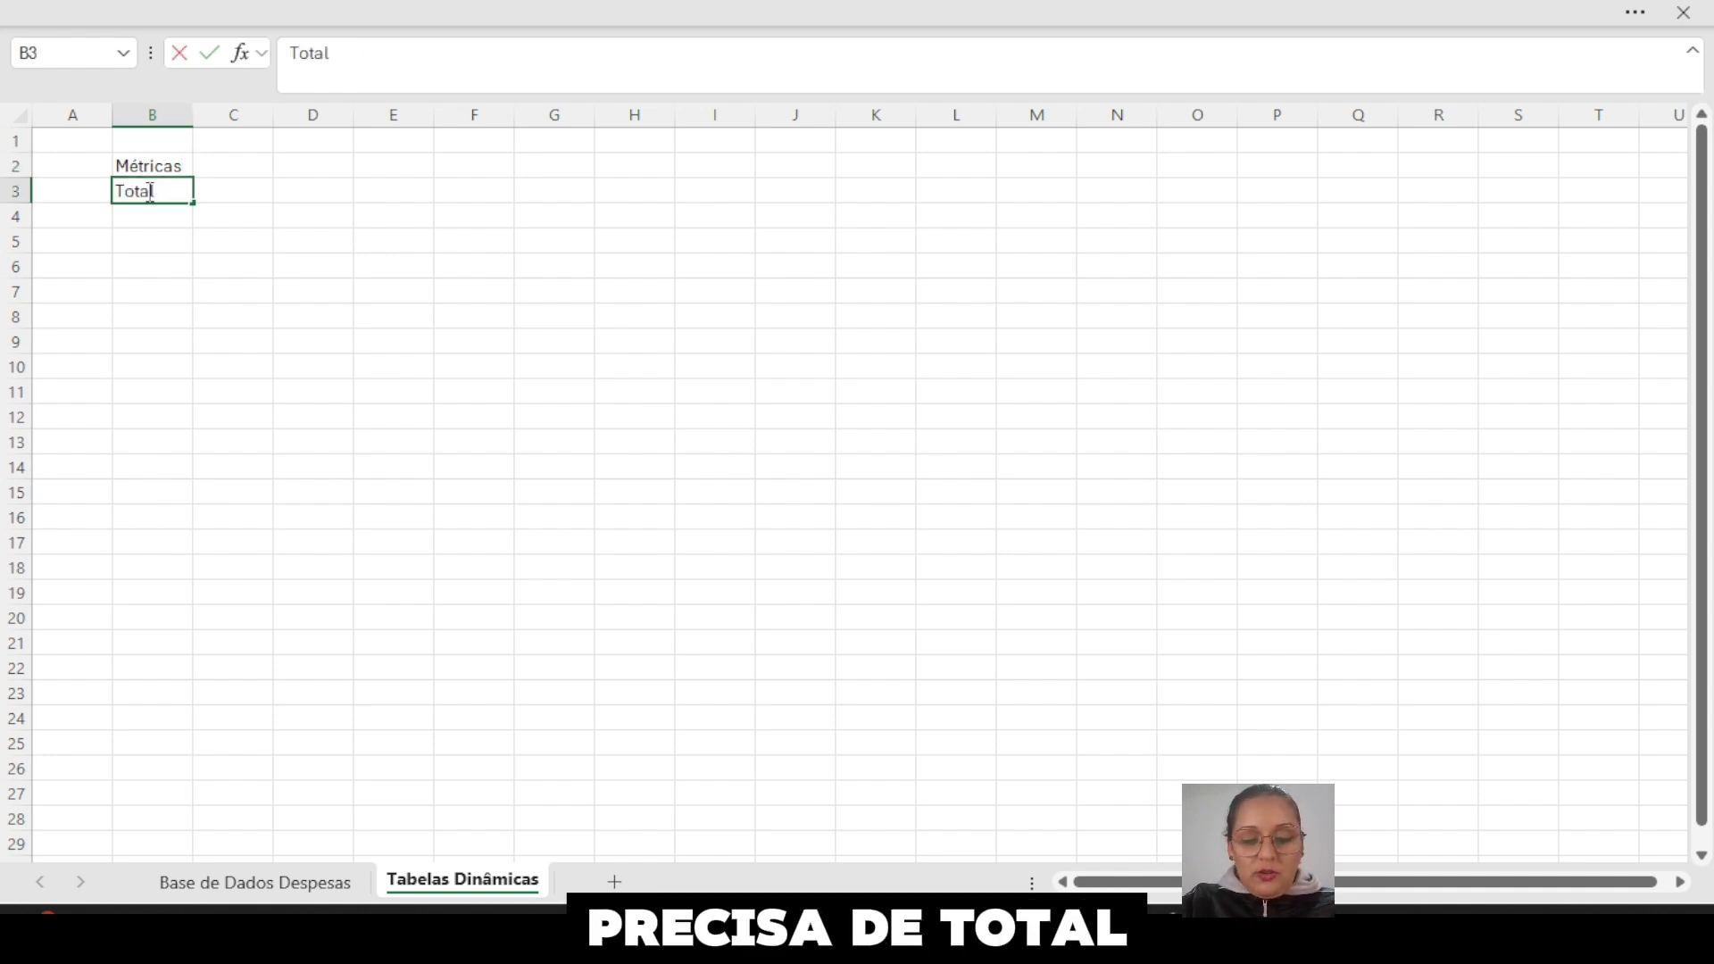
text( Orçado)
key(Return)
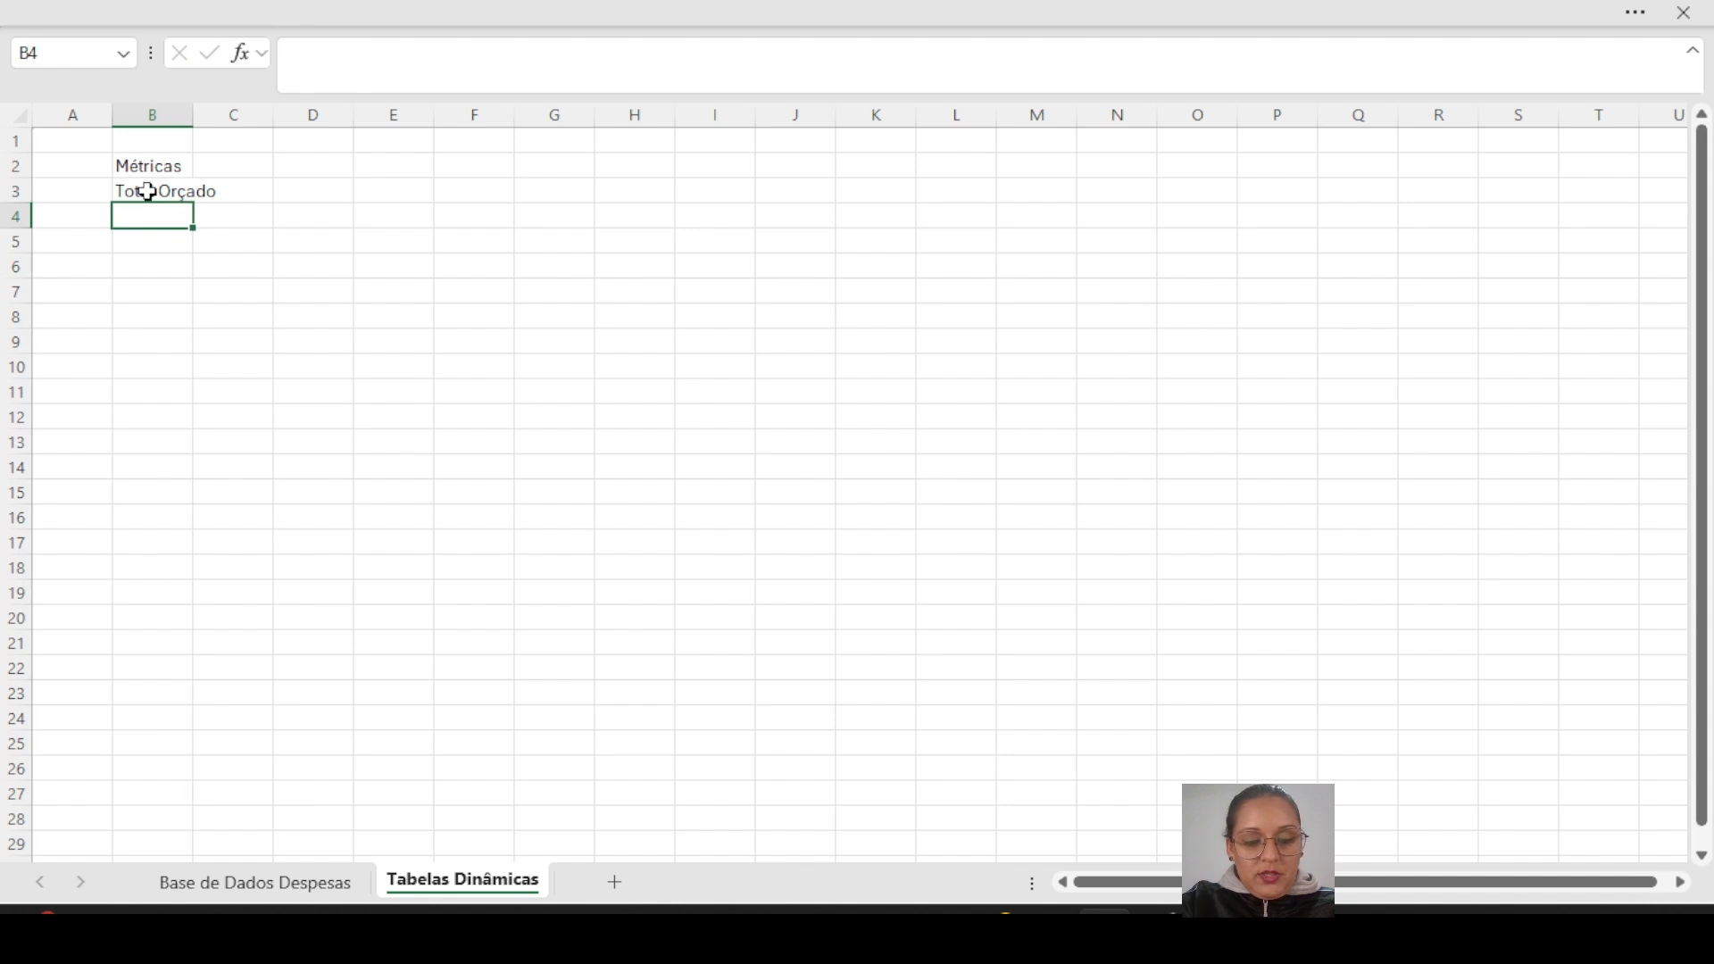
text(Ta)
key(BackSpace)
text(ota)
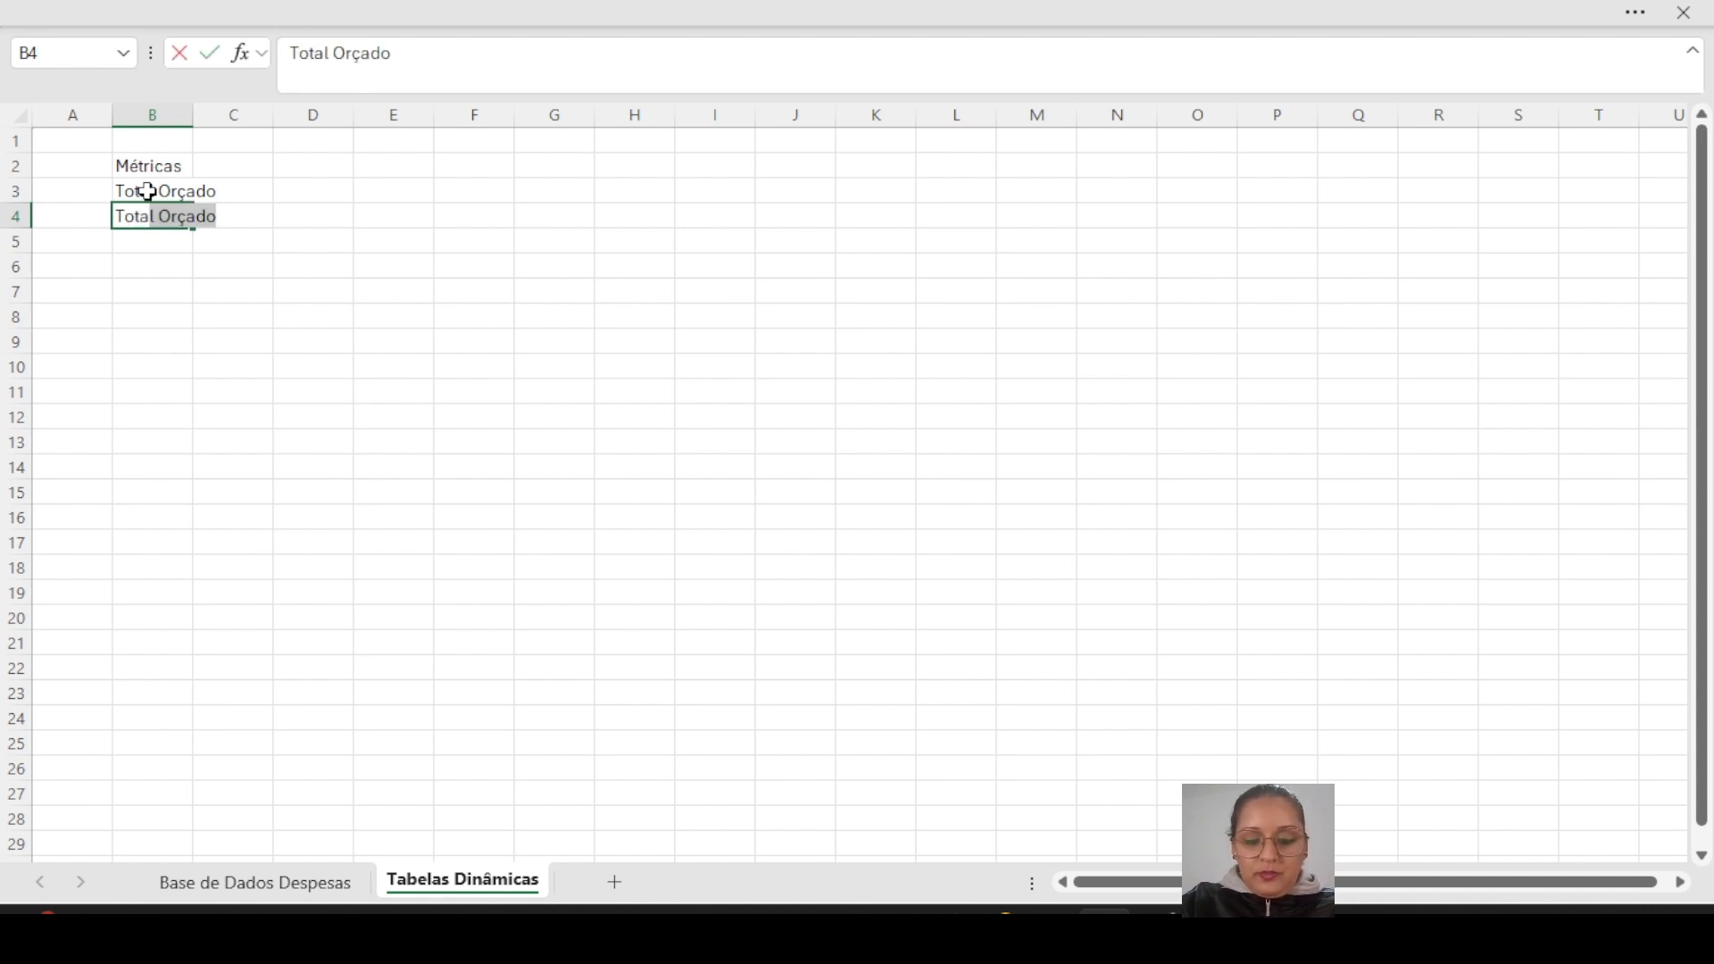
text(l Realizado)
key(Return)
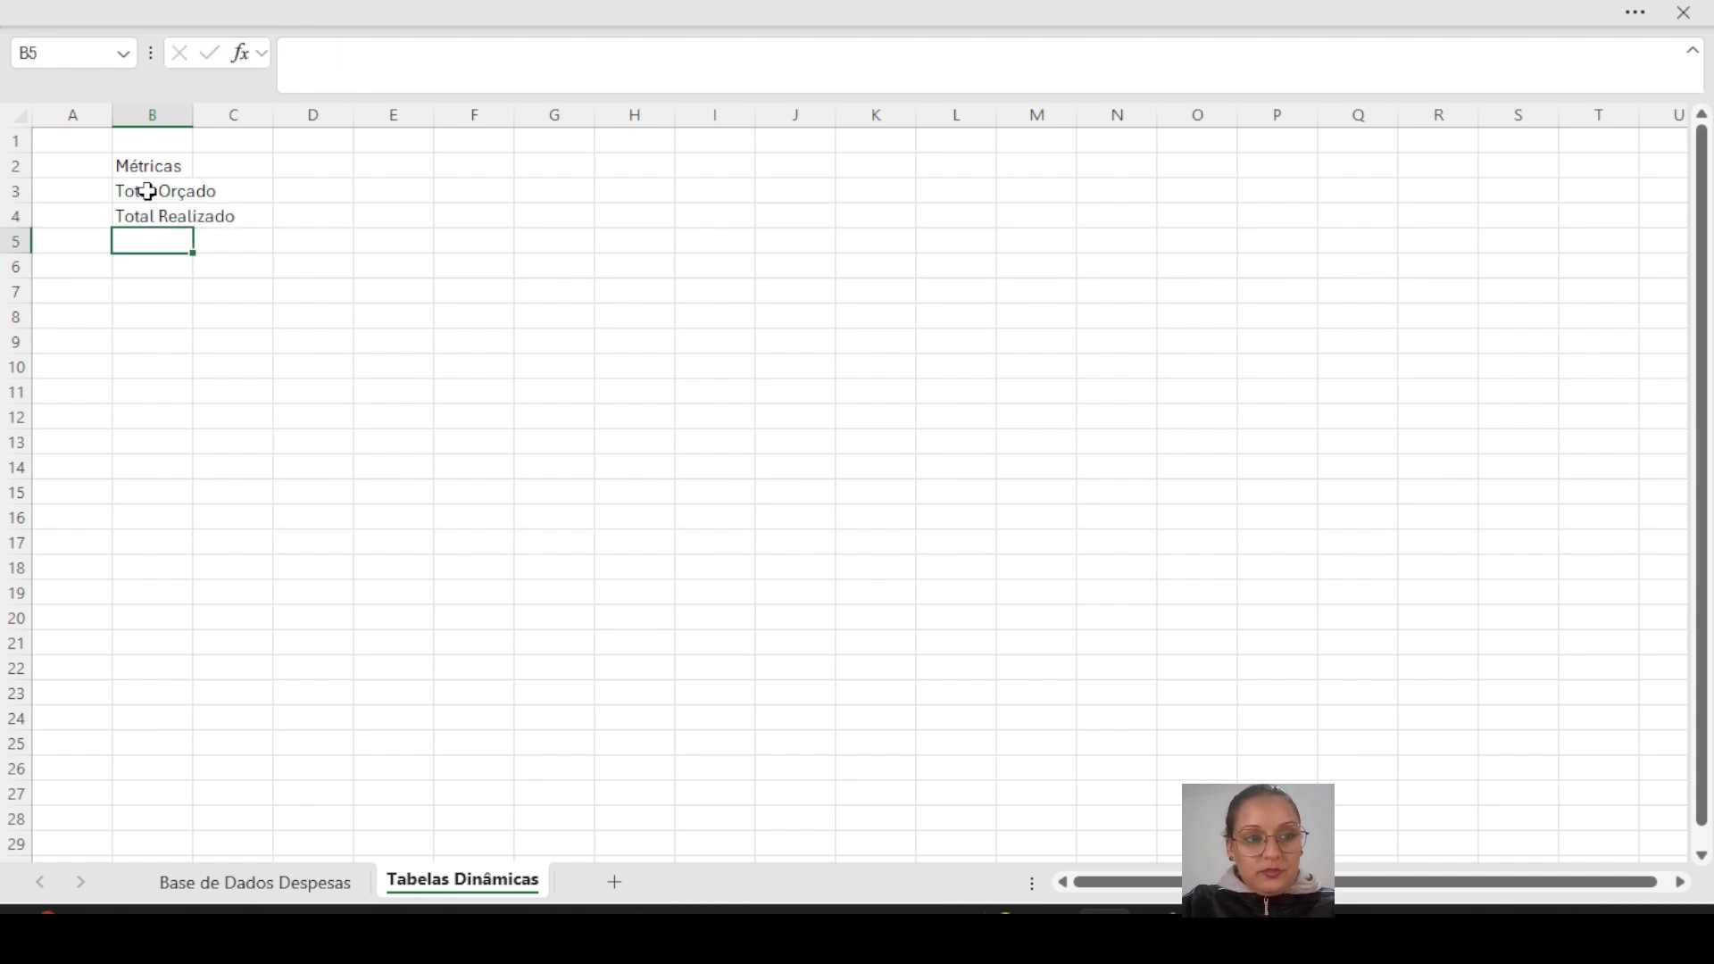
- Add the metrics "Variação em R$" in B5 and "Variação em %" in B6
text(Variaçã)
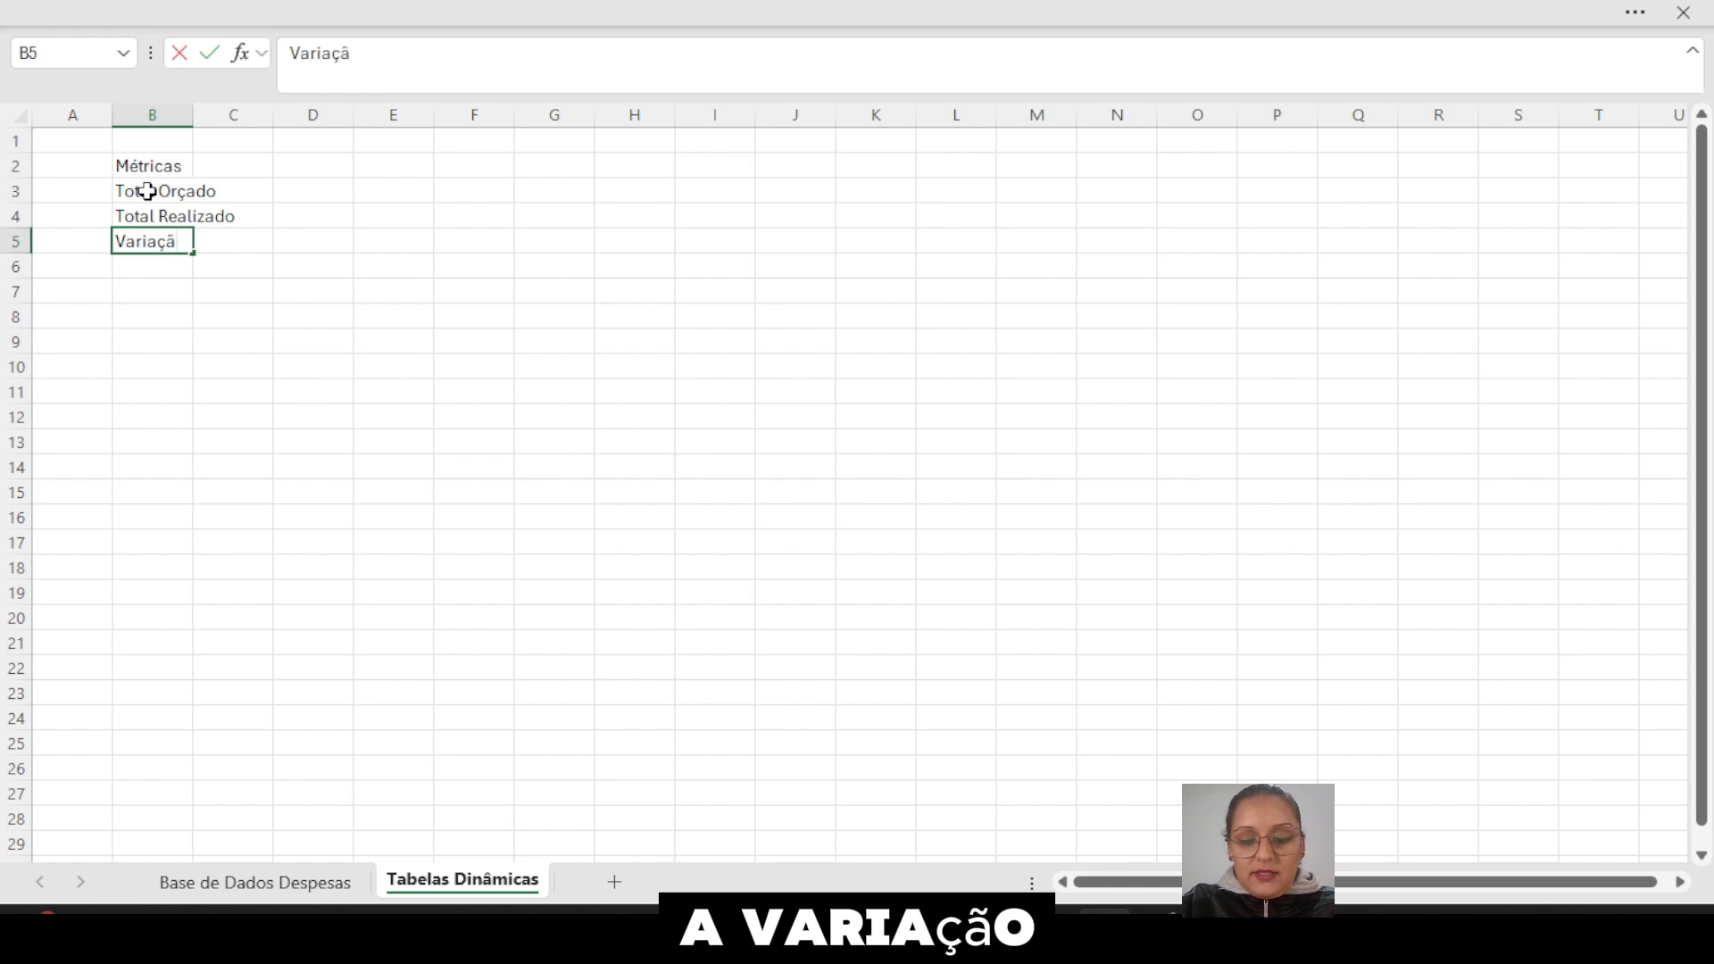
text(o em R$)
key(Return)
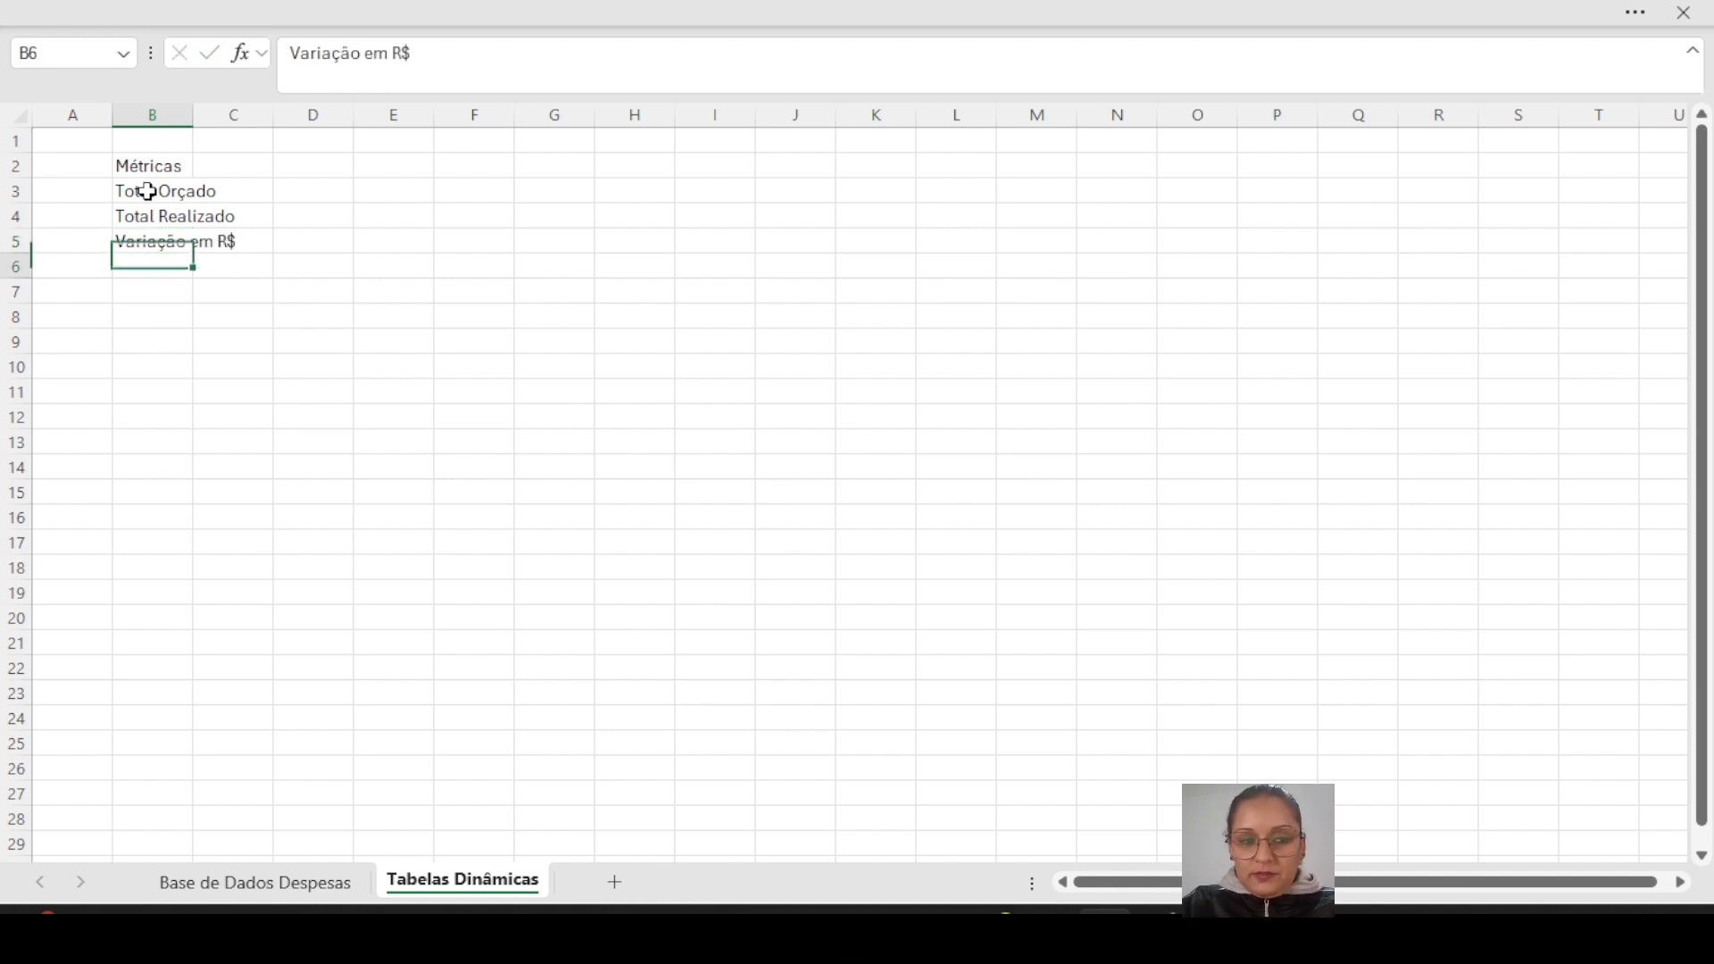
text(Variação em %)
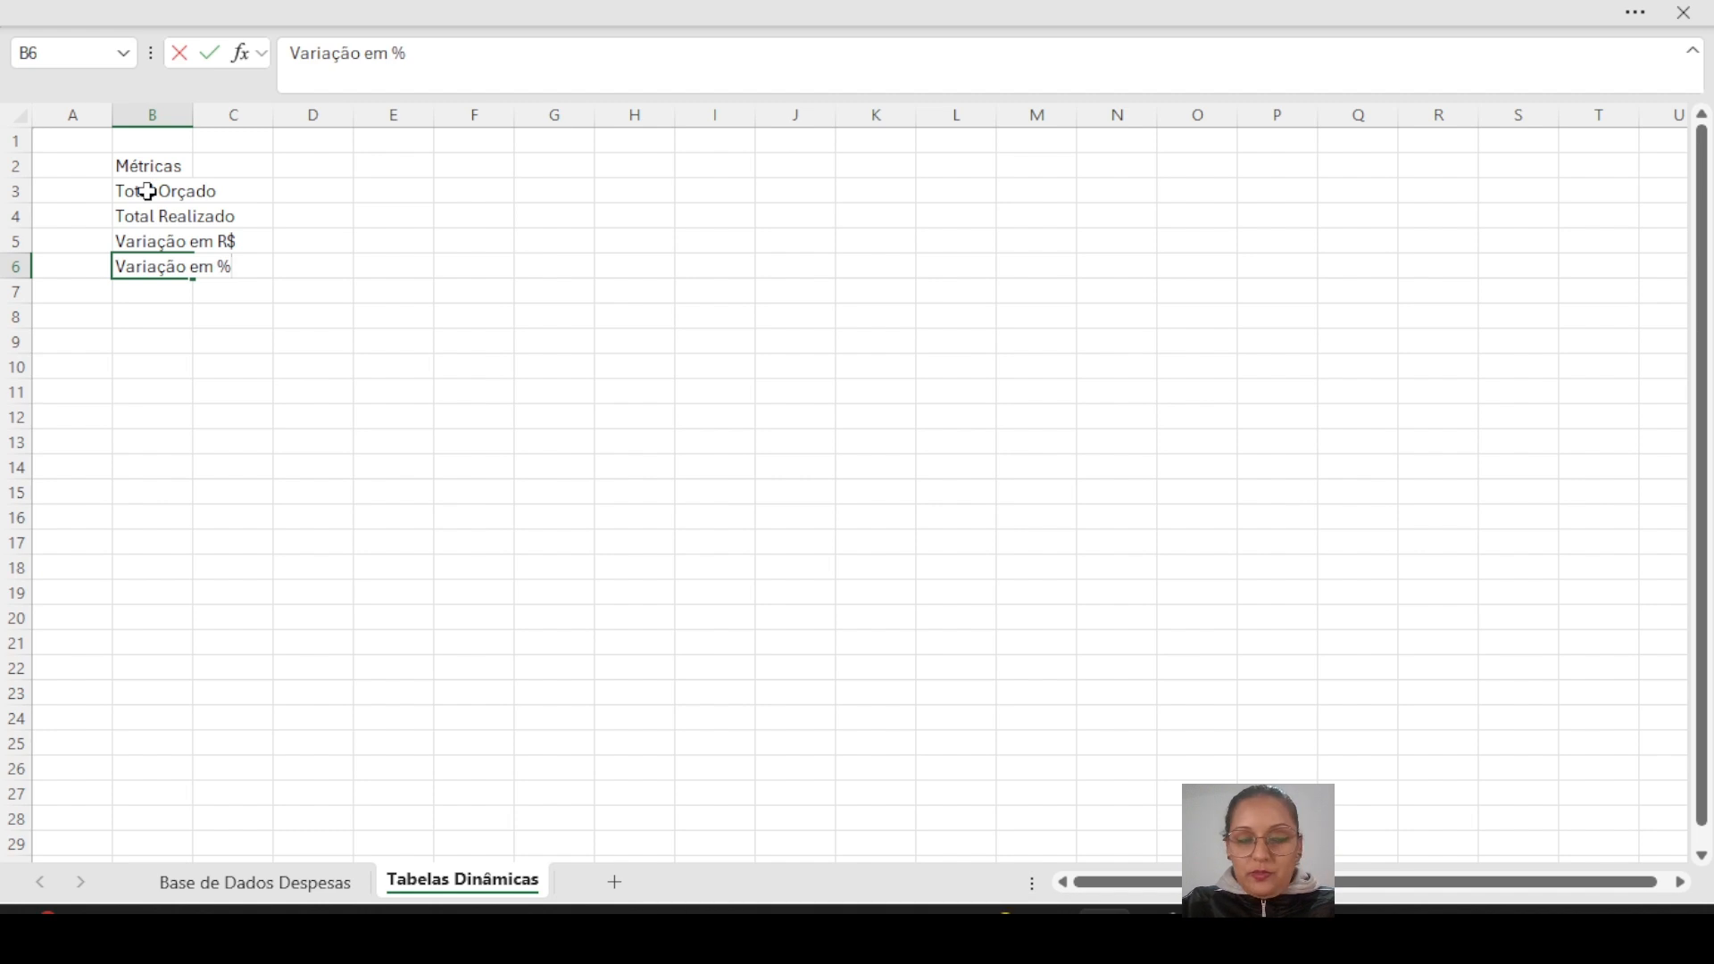
key(Return)
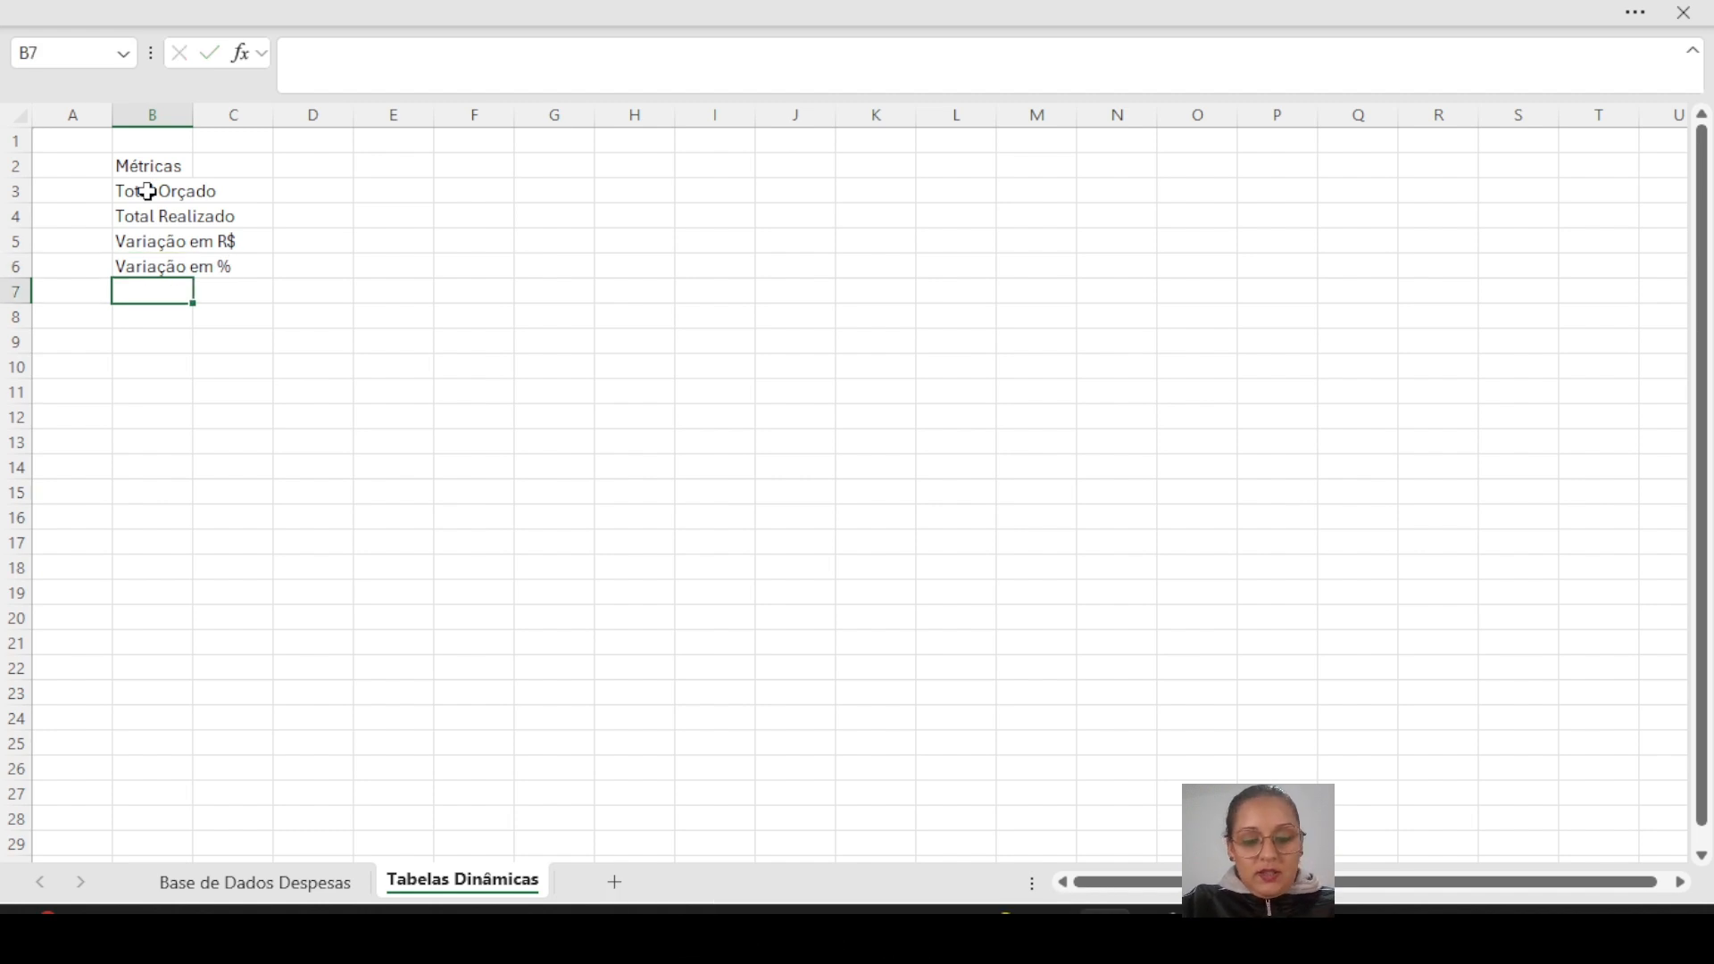
- Add the metric "Valores Mensais Orçado e Realizado" in cell B7
text(Valores Me)
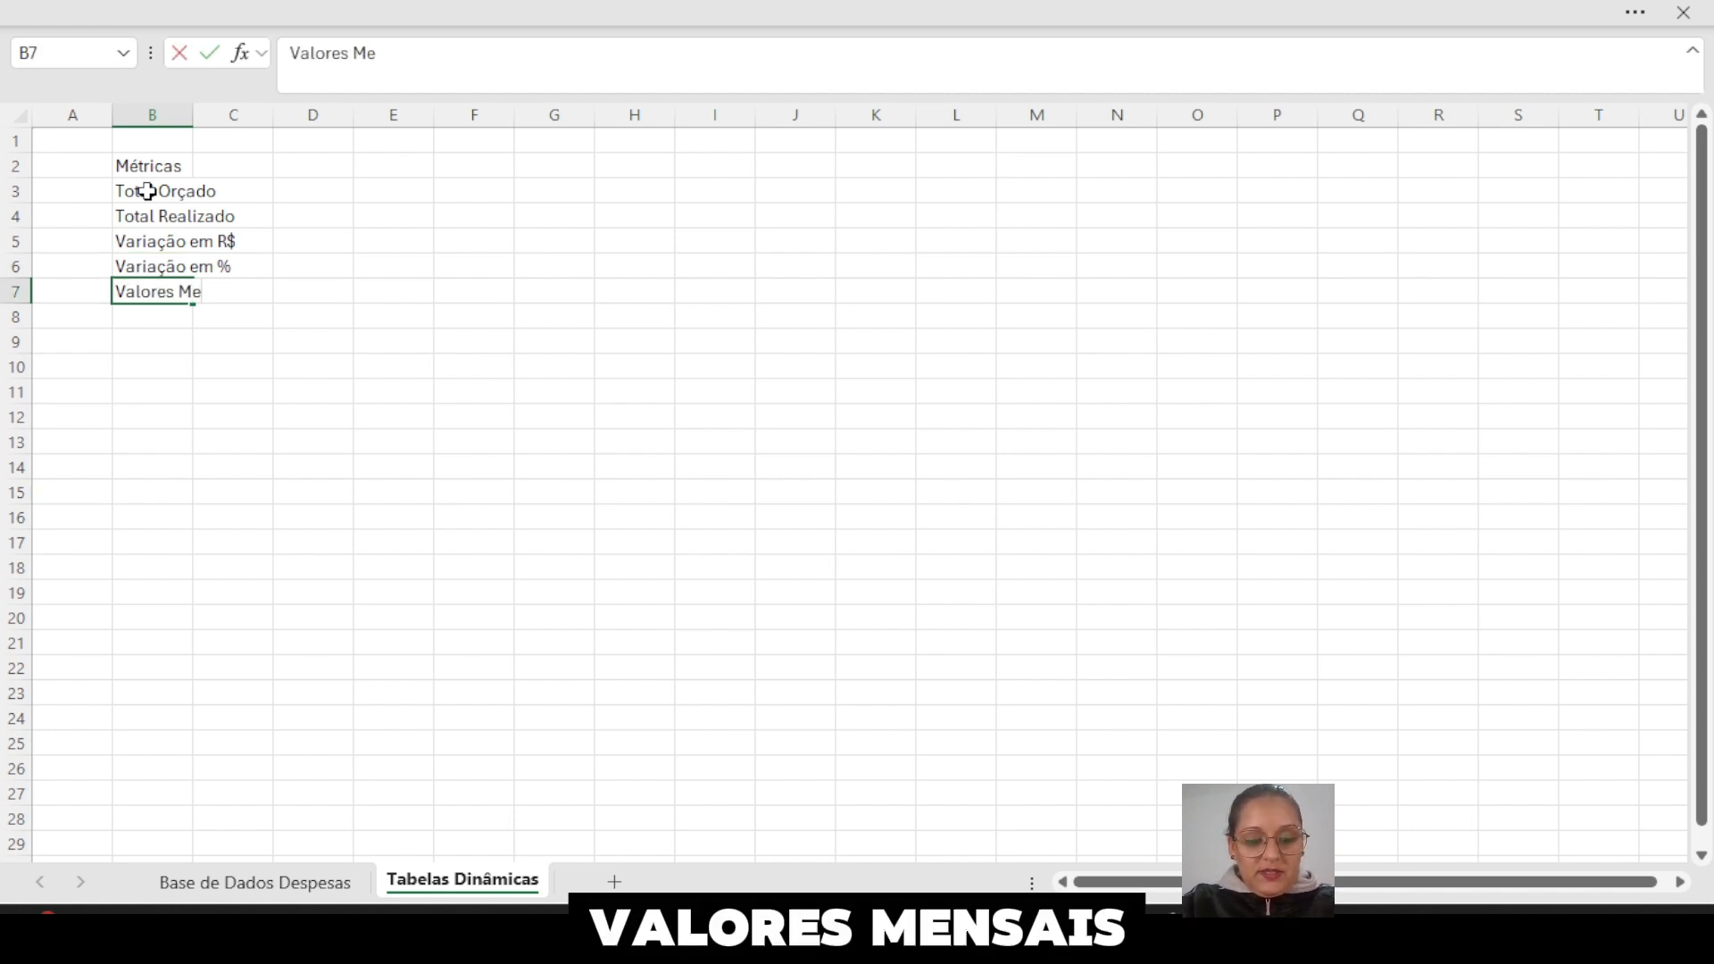
text(nsais Or)
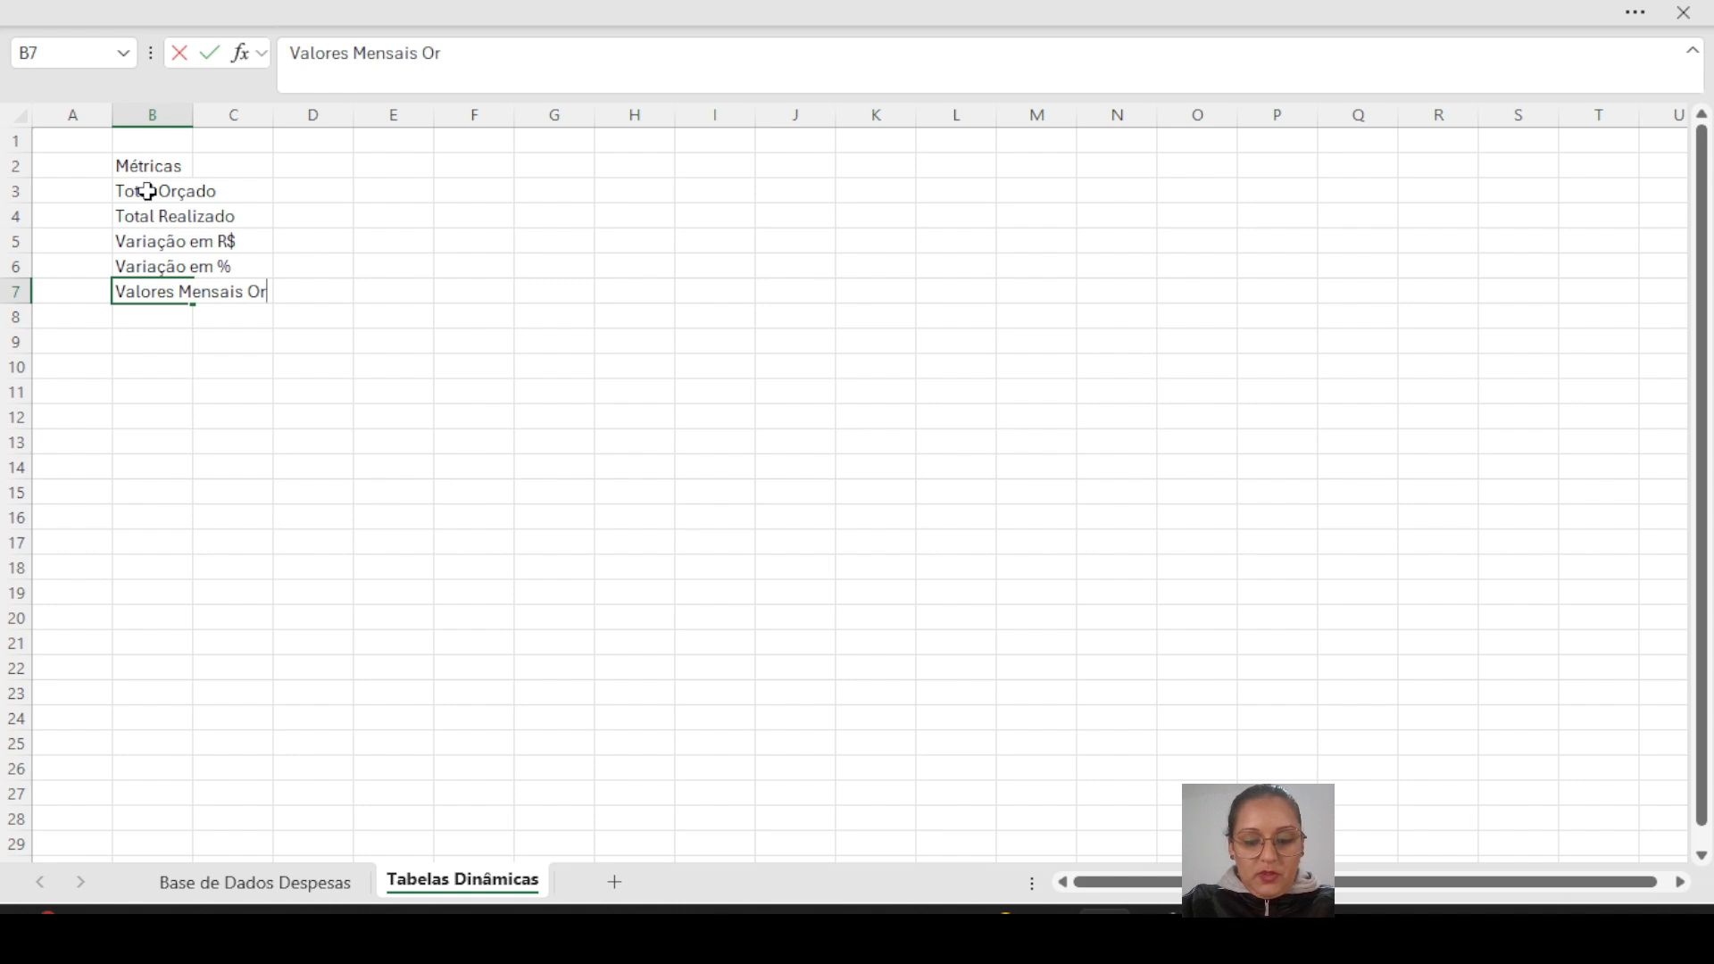
text(çado e Realiza)
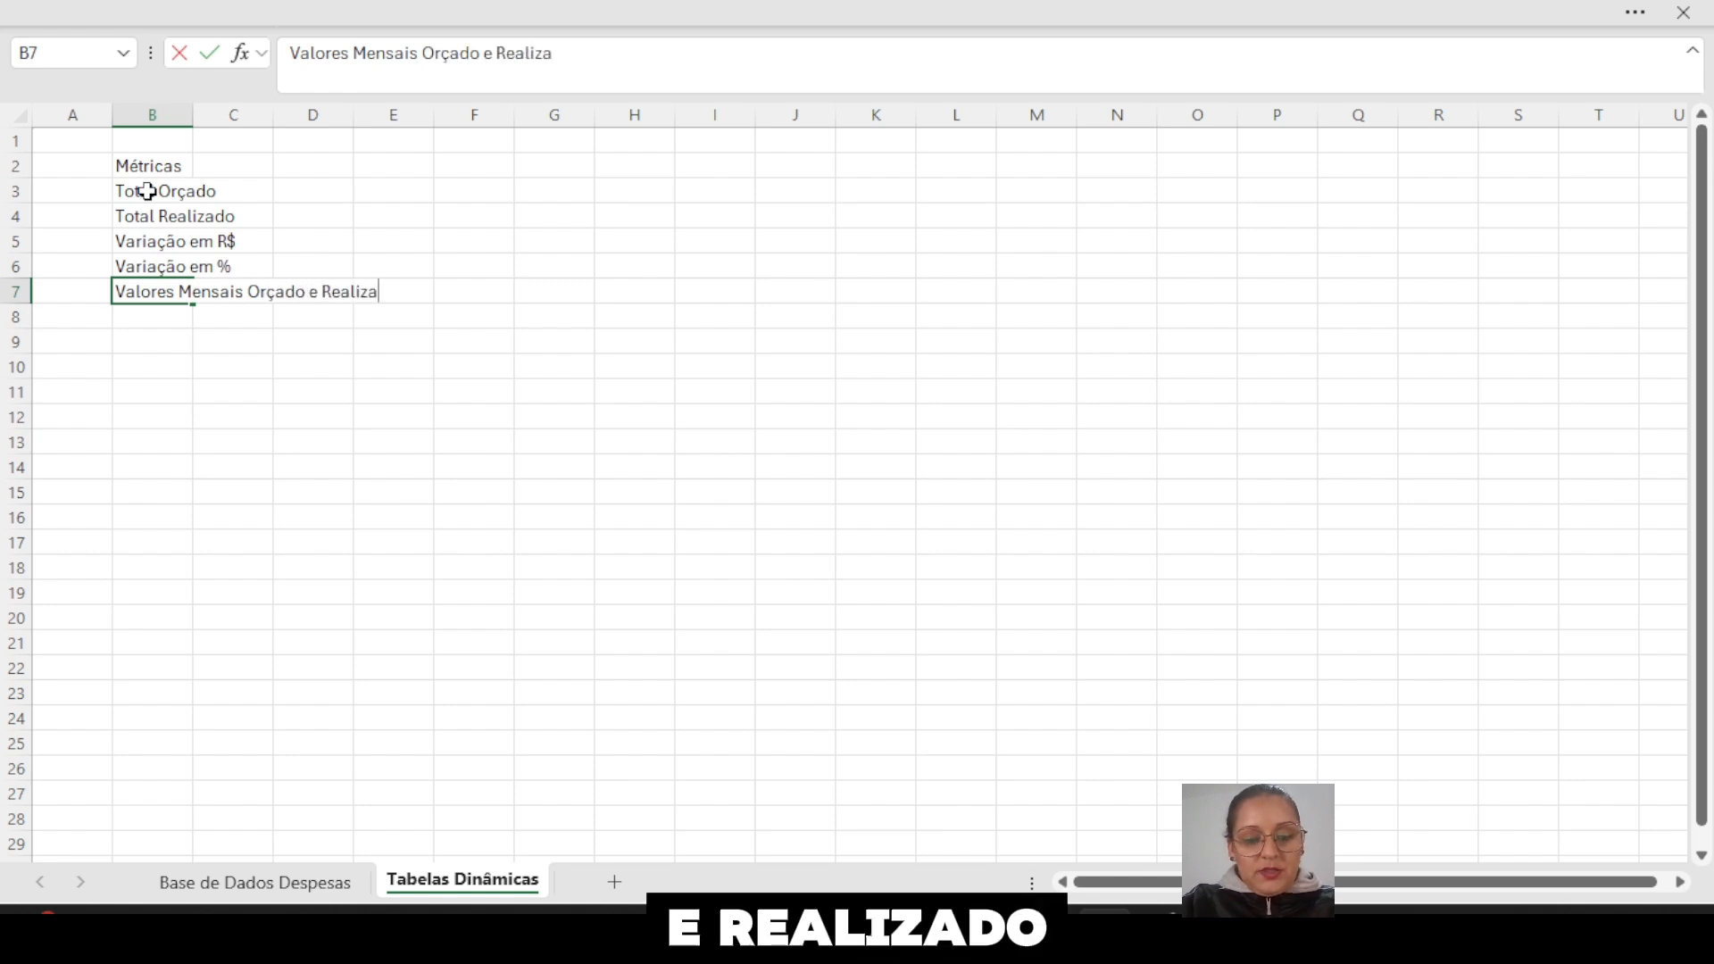
text(do)
key(Return)
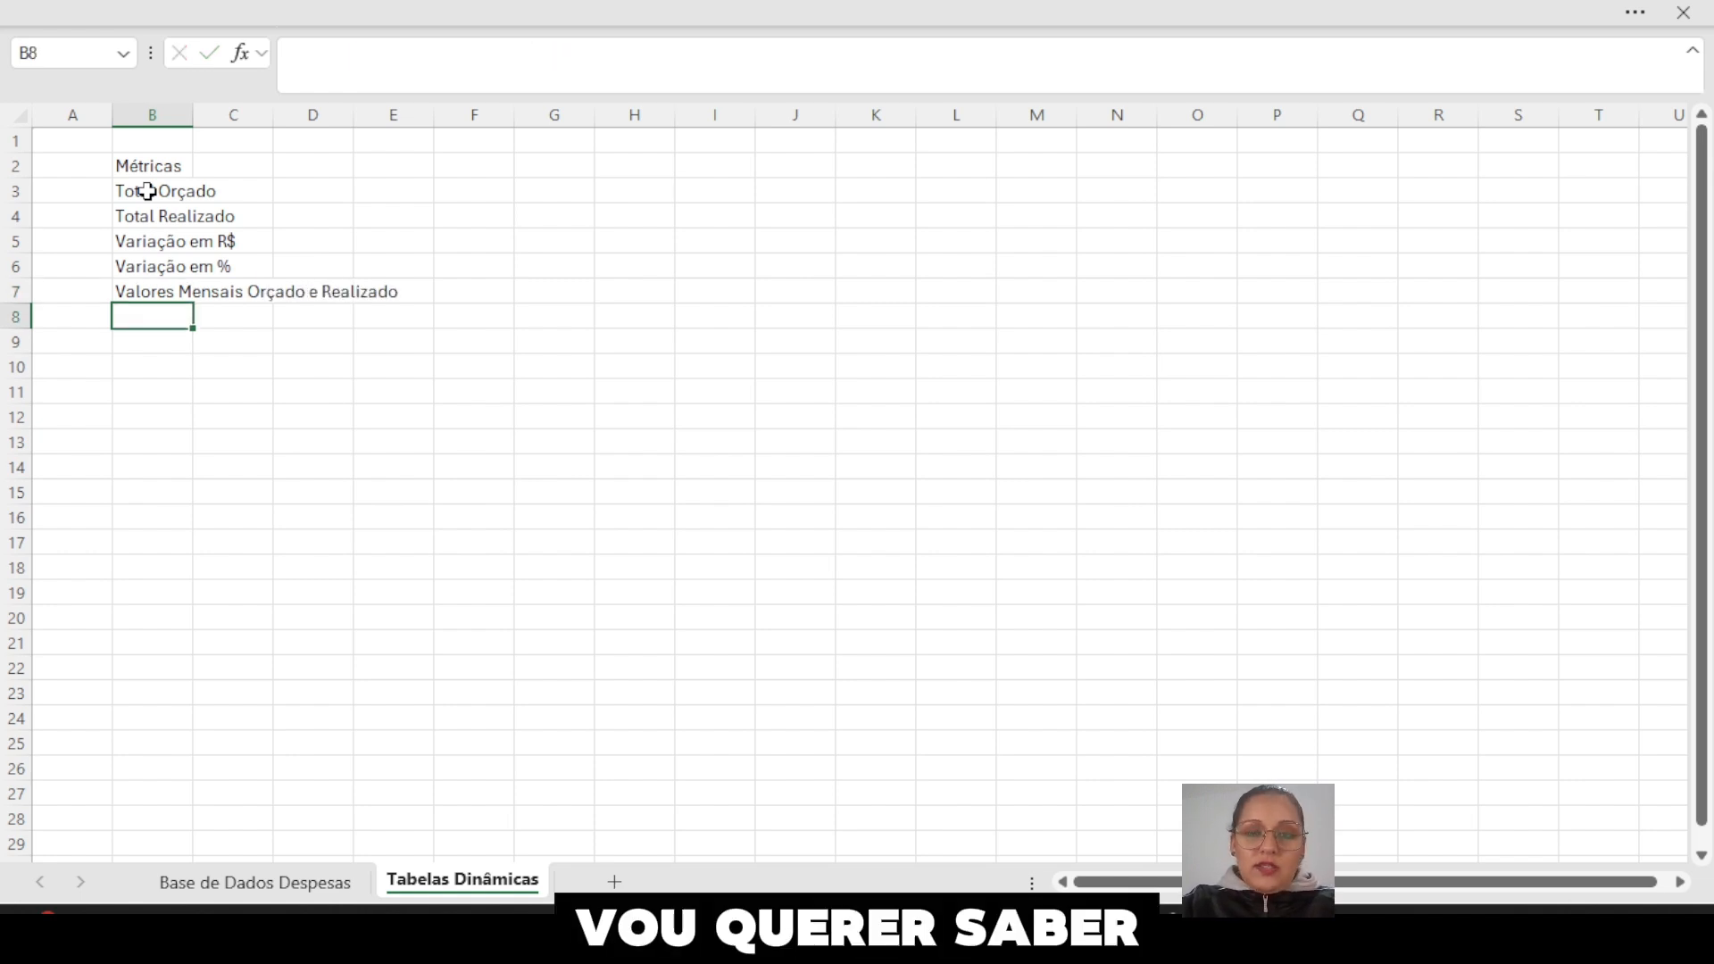
- Add the metric "Percentual dos Custos por Despesas" in cell B8
text(Que)
key(BackSpace)
key(BackSpace)
key(BackSpace)
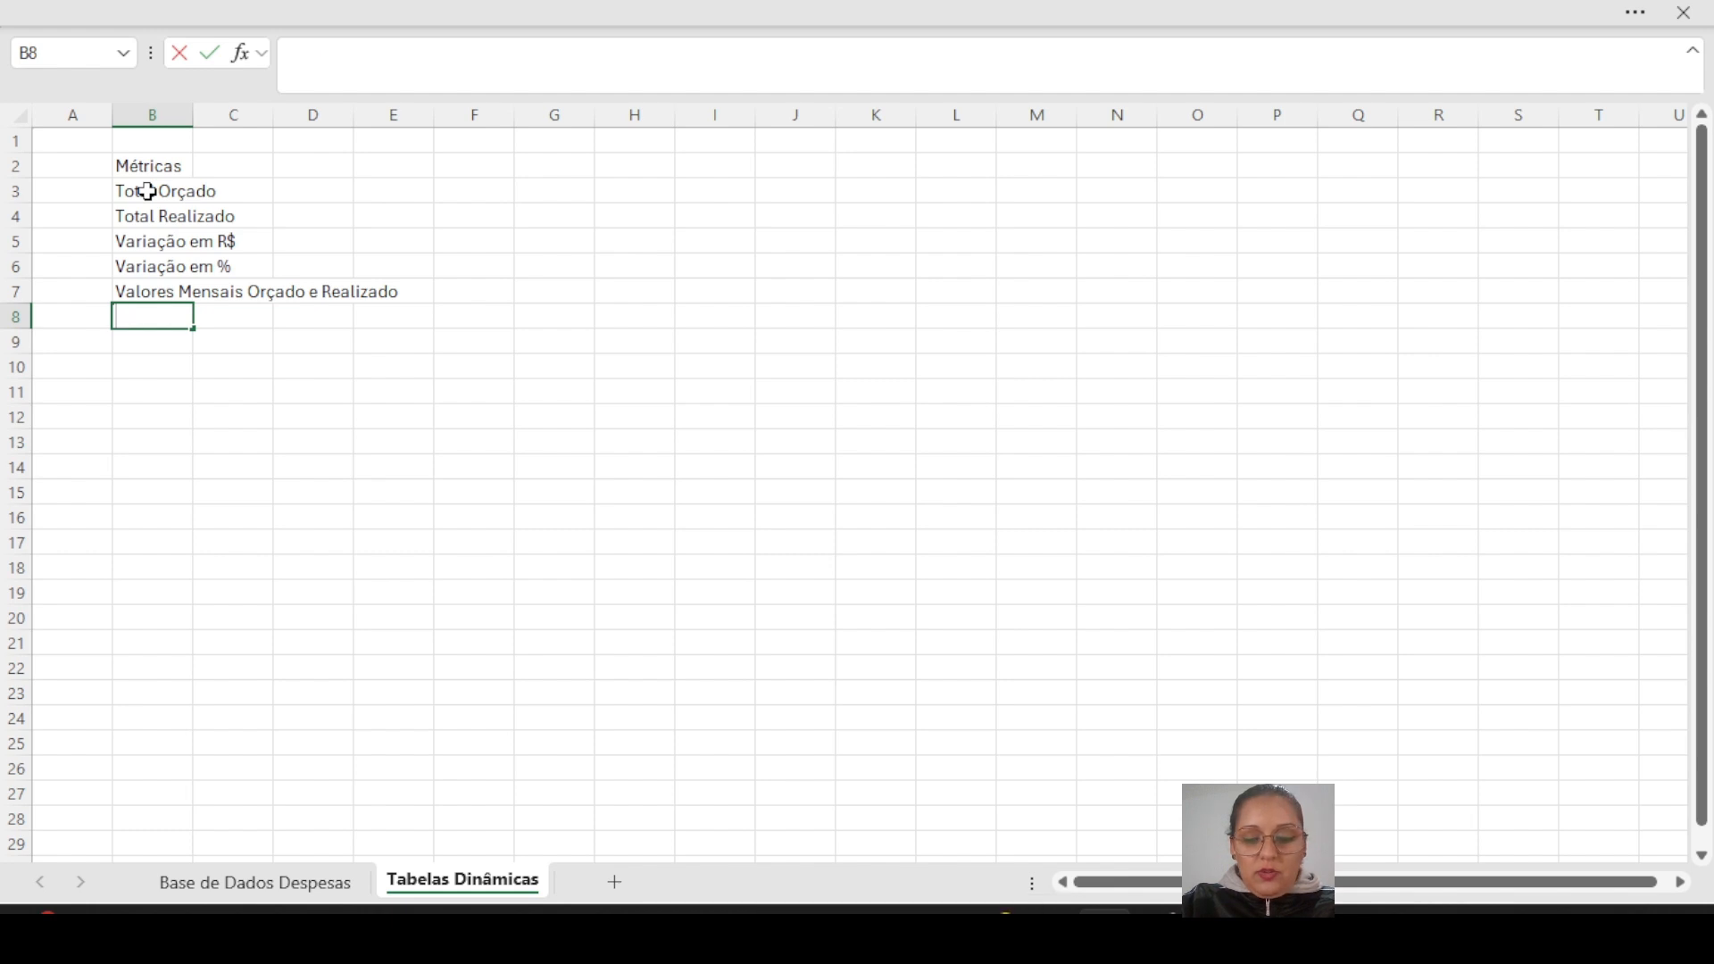
text(Percentual dos)
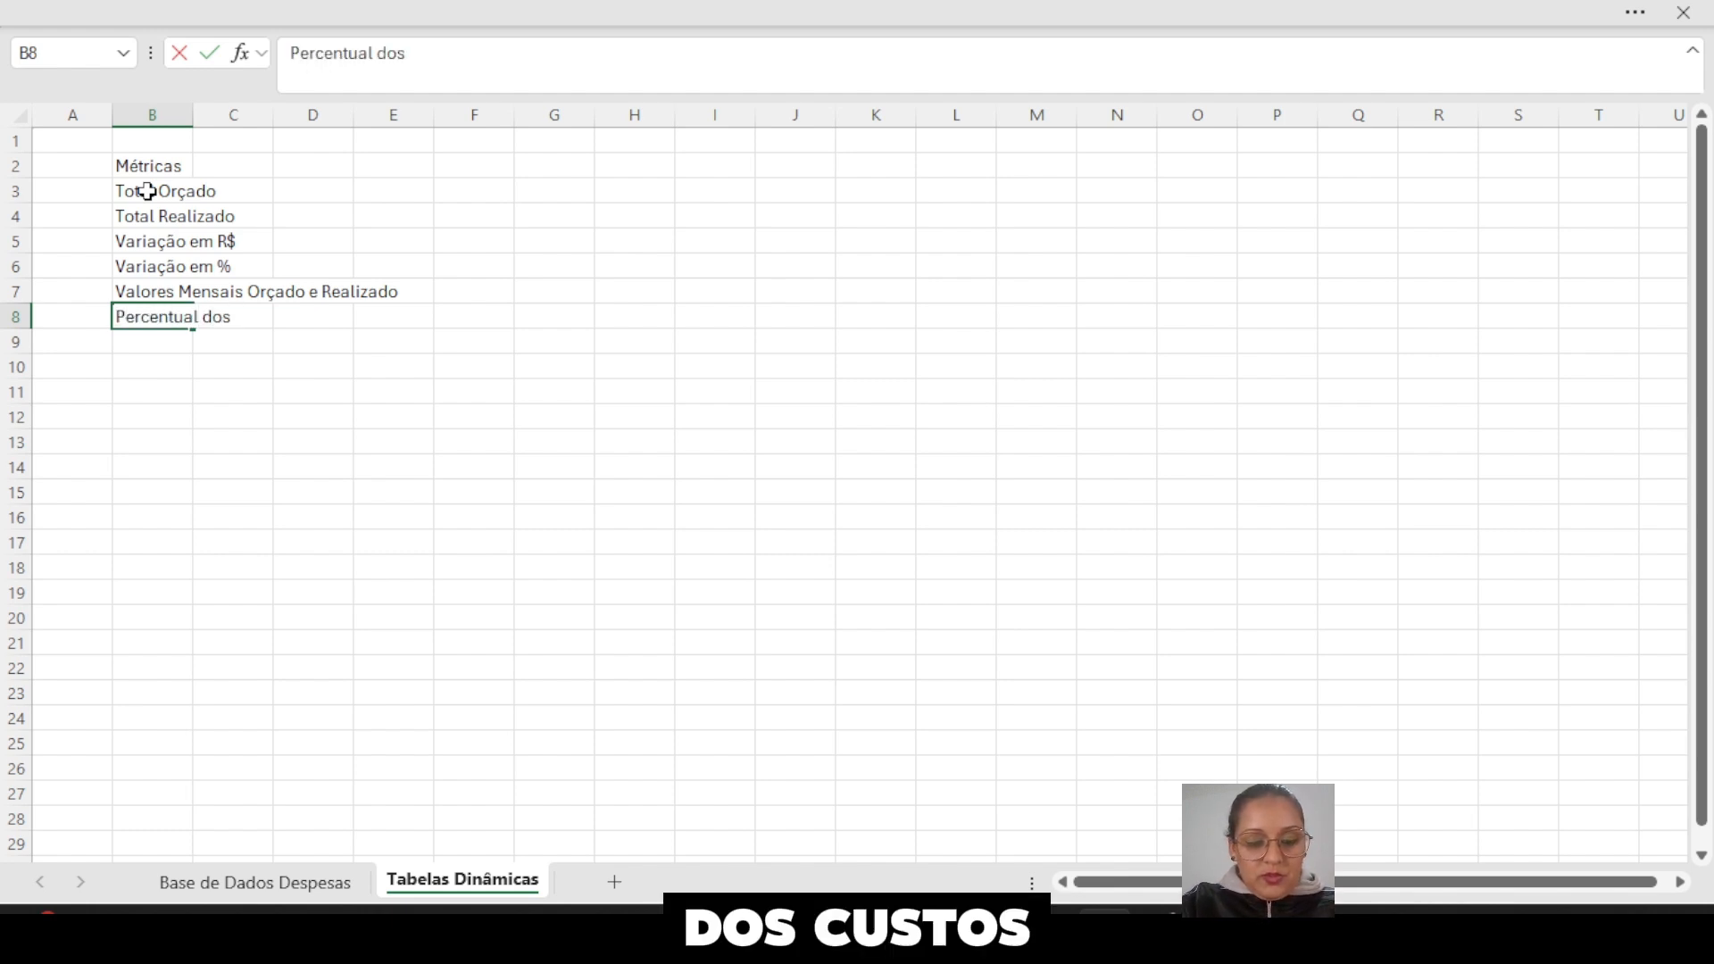
text( Custos)
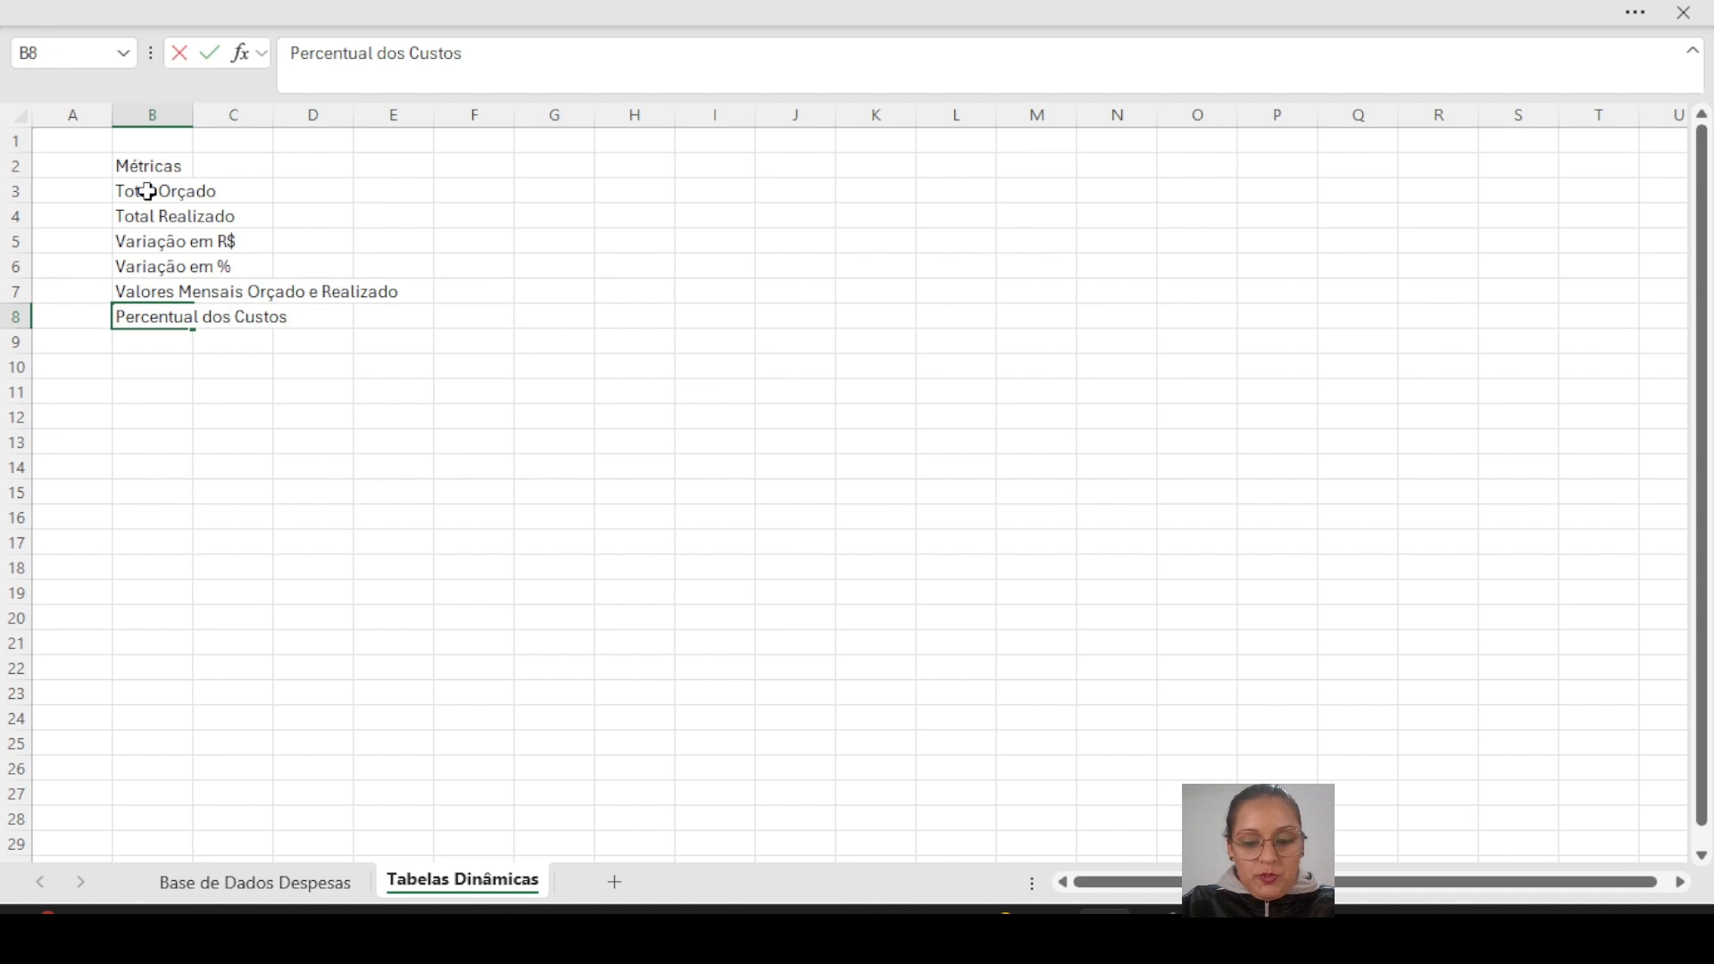
text( por Despesas)
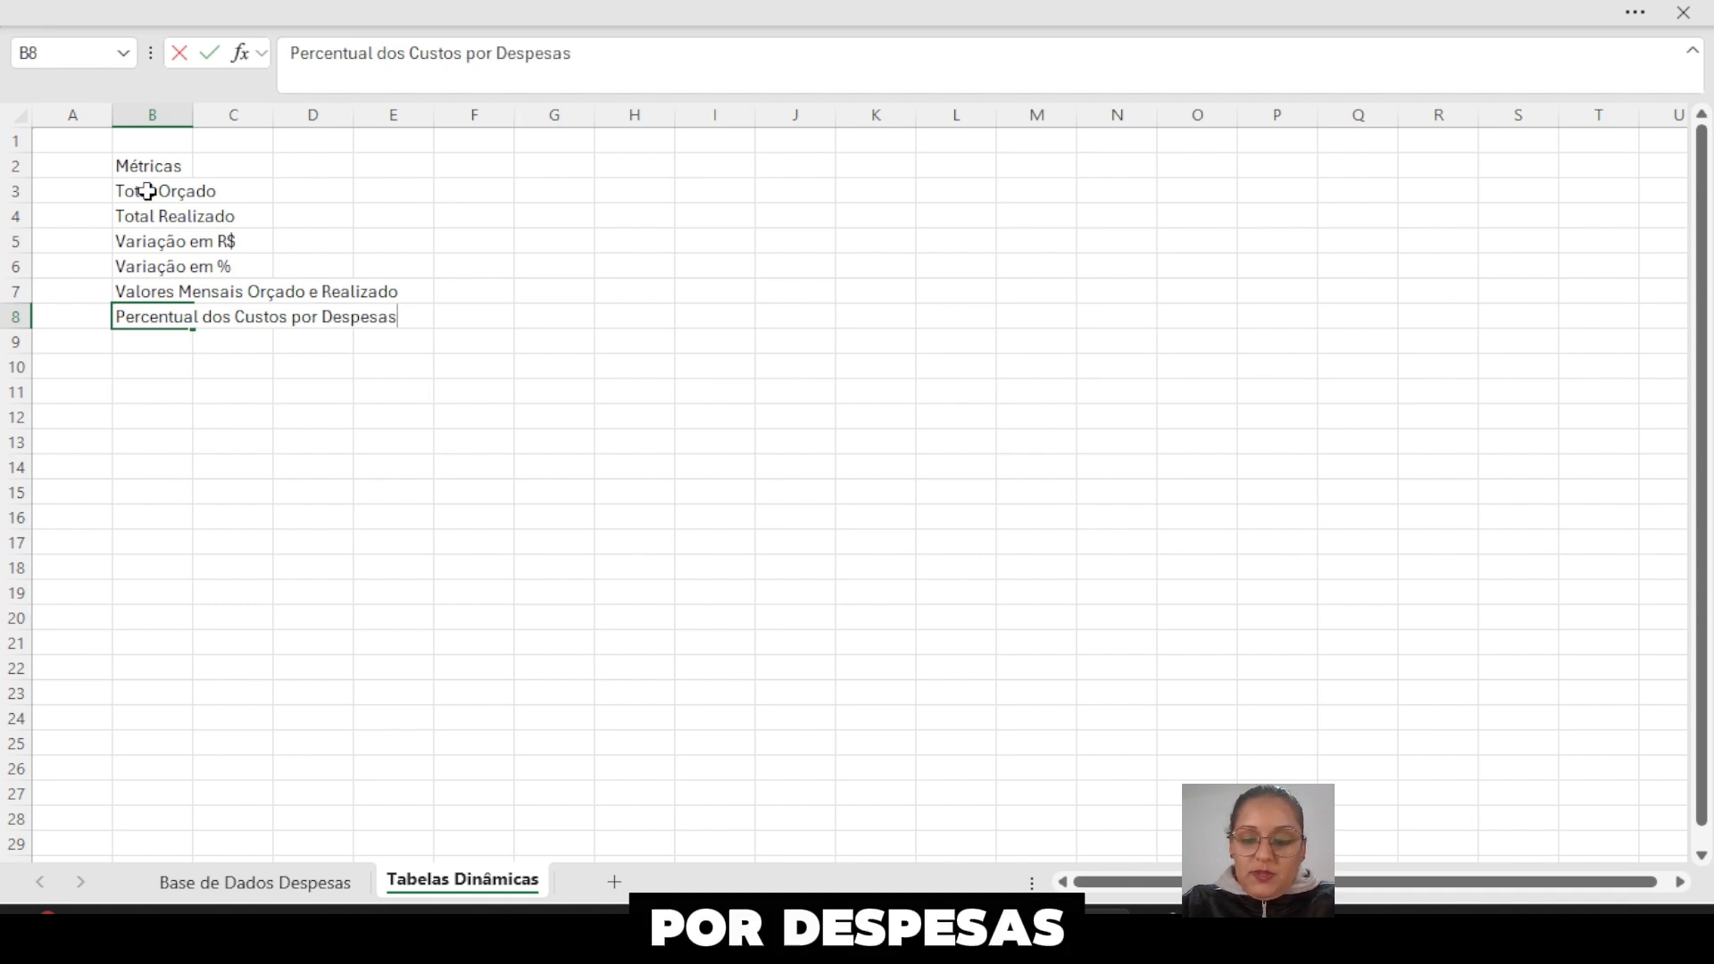
key(Return)
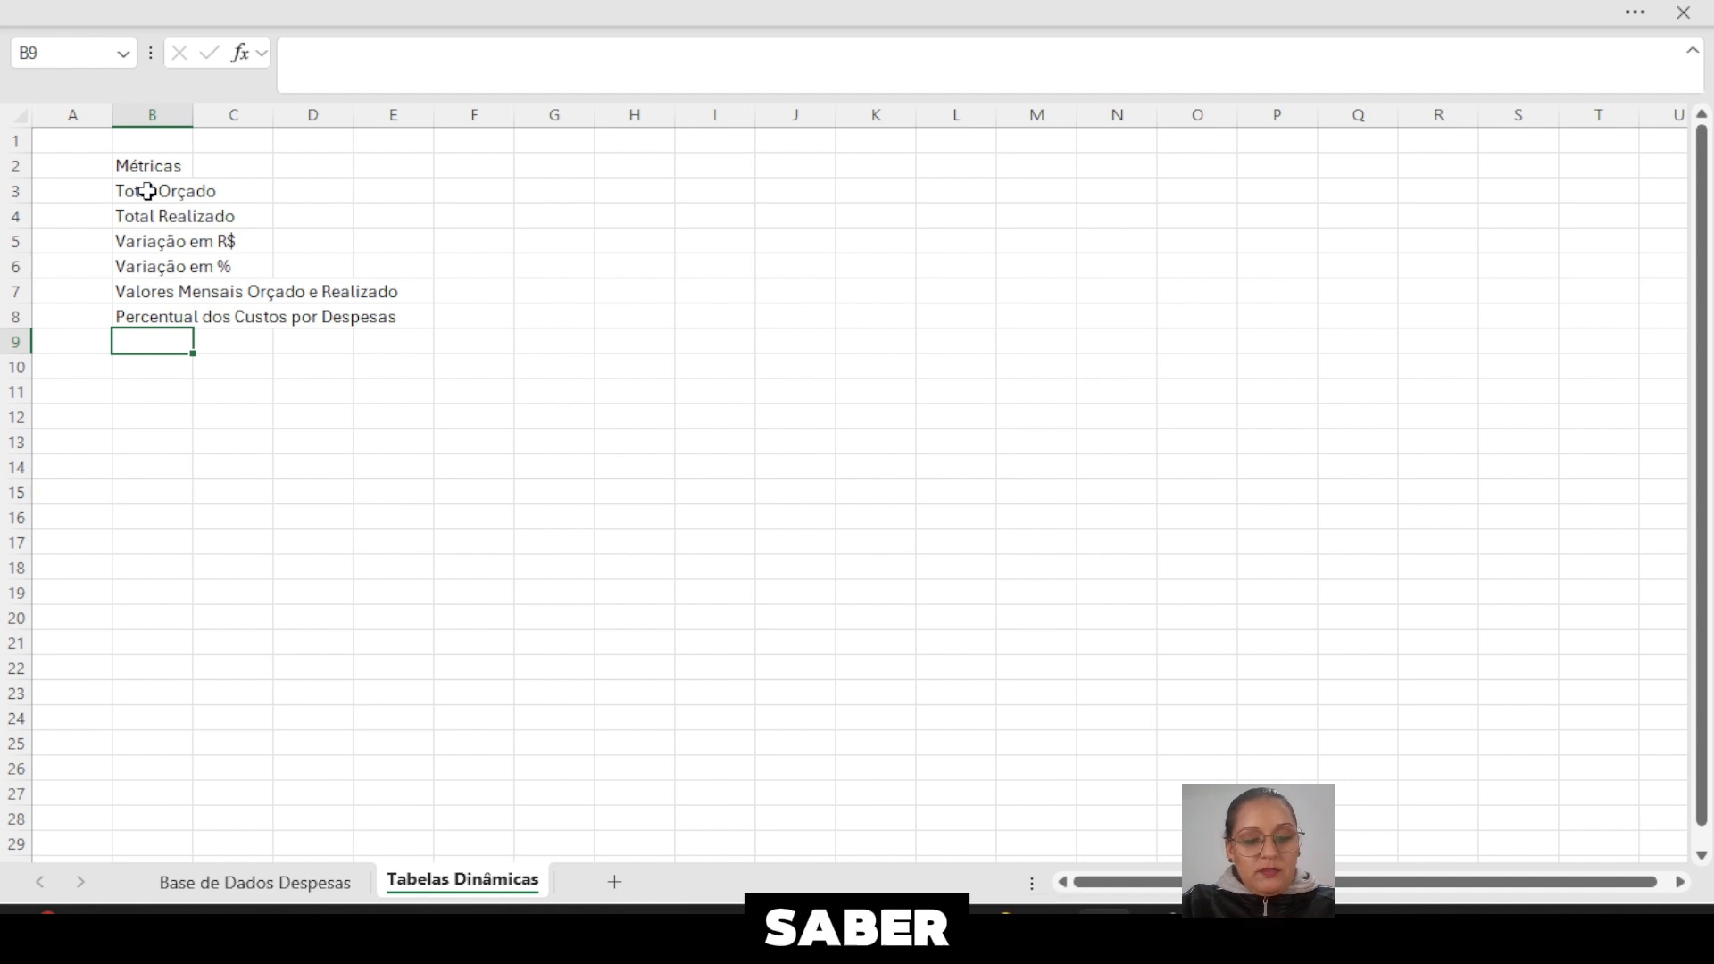
- Complete the metrics list with "Valores por Responsável" in cell B9
text(Valores por)
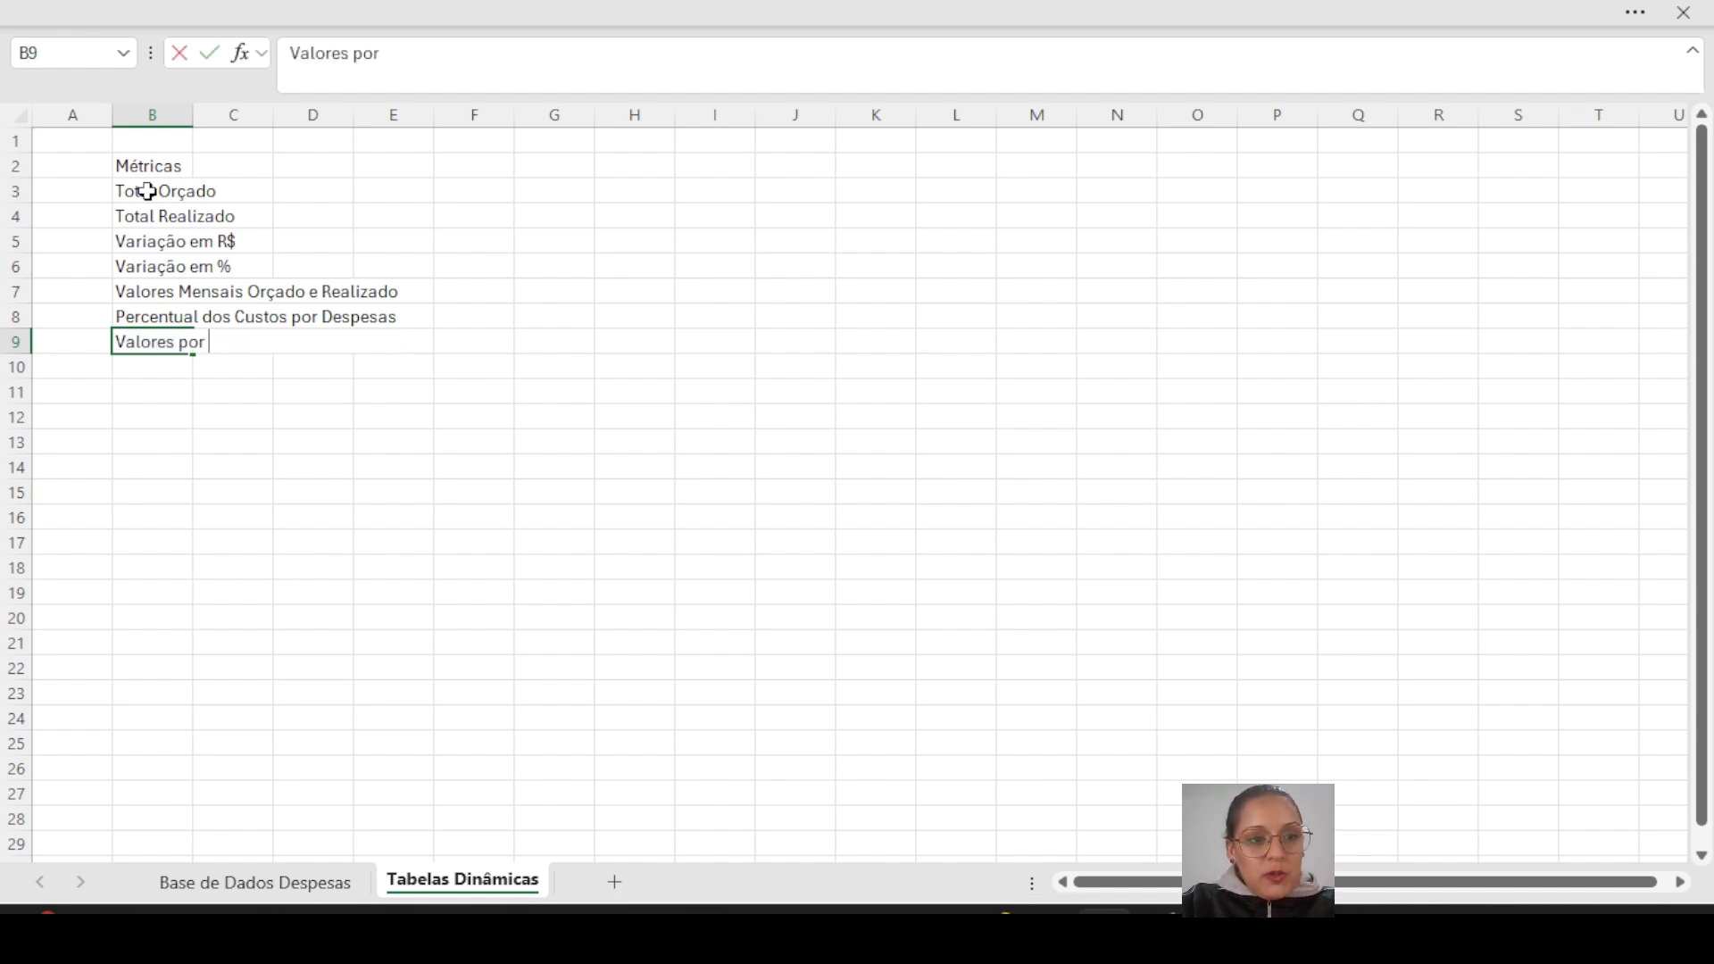
text( Responsável)
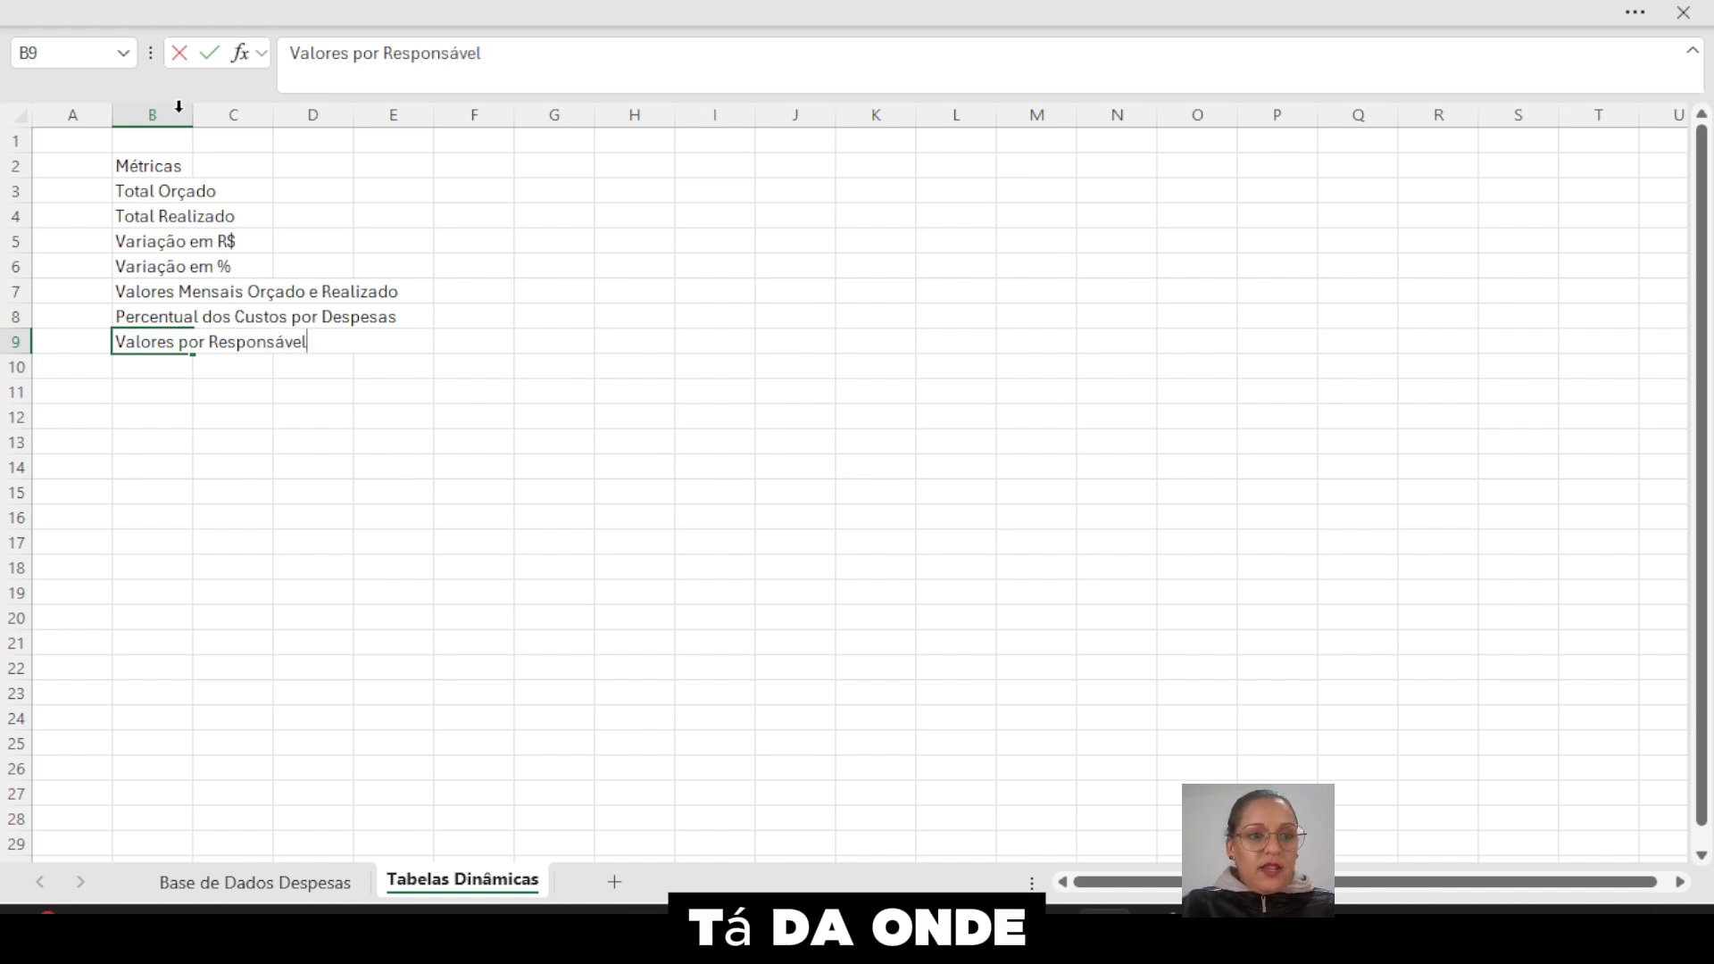
click(158, 164)
drag(151, 192, 149, 391)
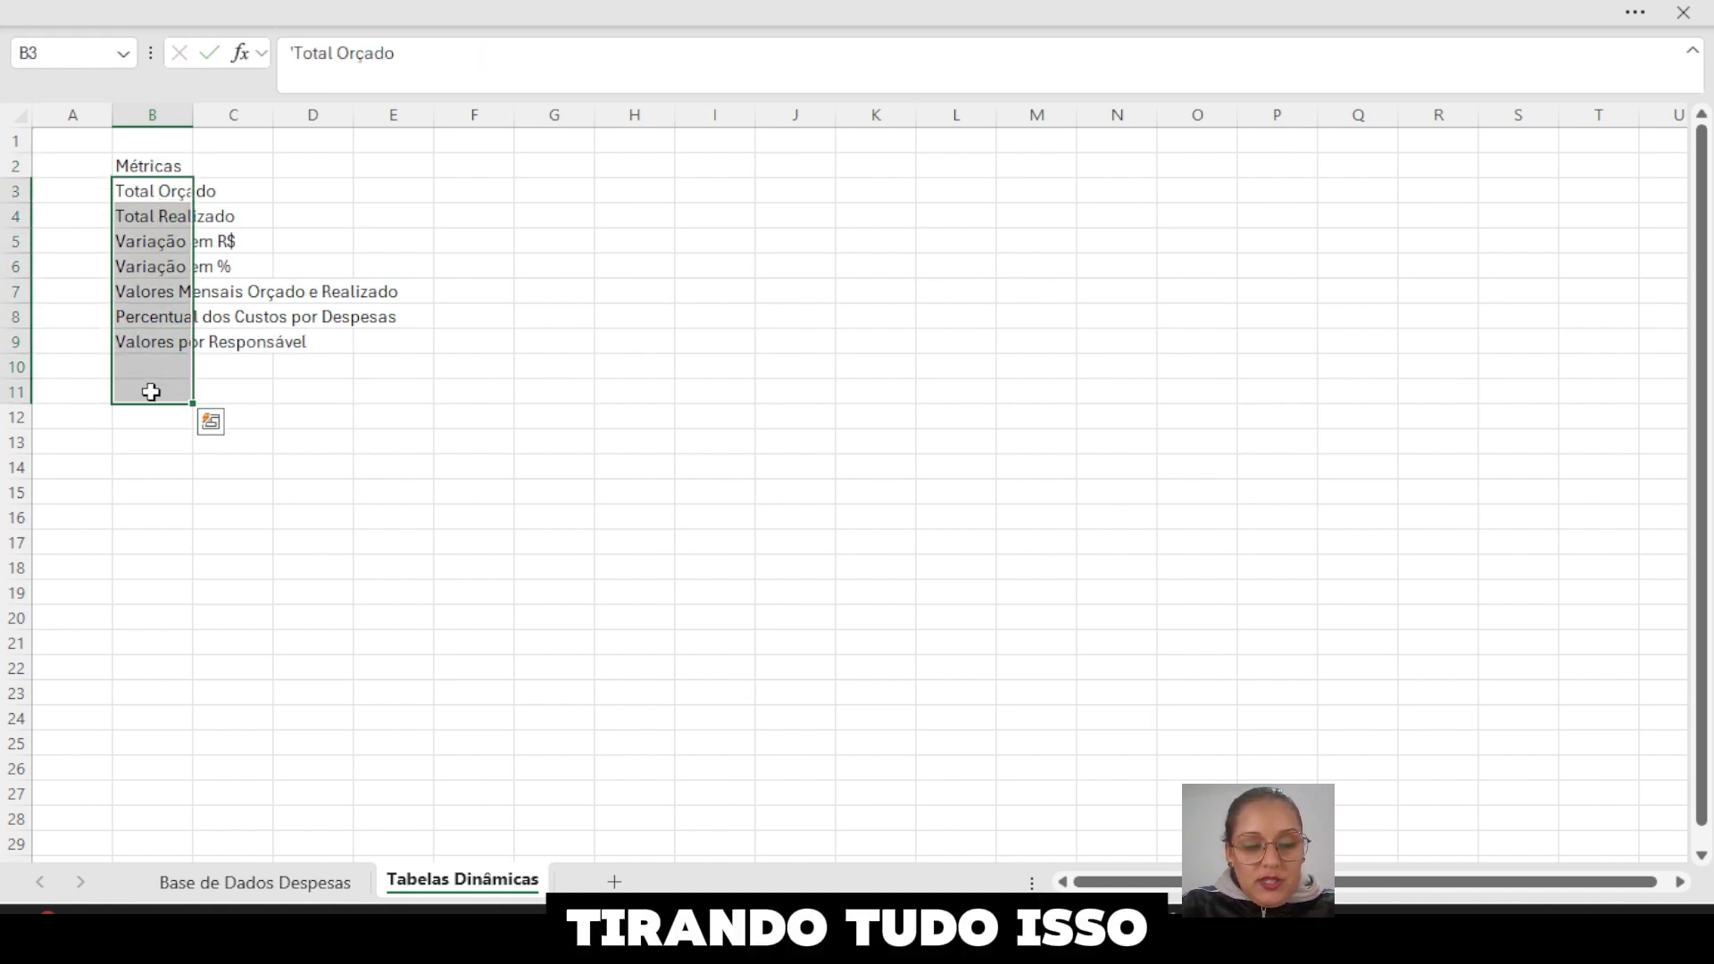
- Review the Área, Mês, Orçado, Realizado and Custos columns on the Base de Dados Despesas sheet against the planned metrics
click(317, 884)
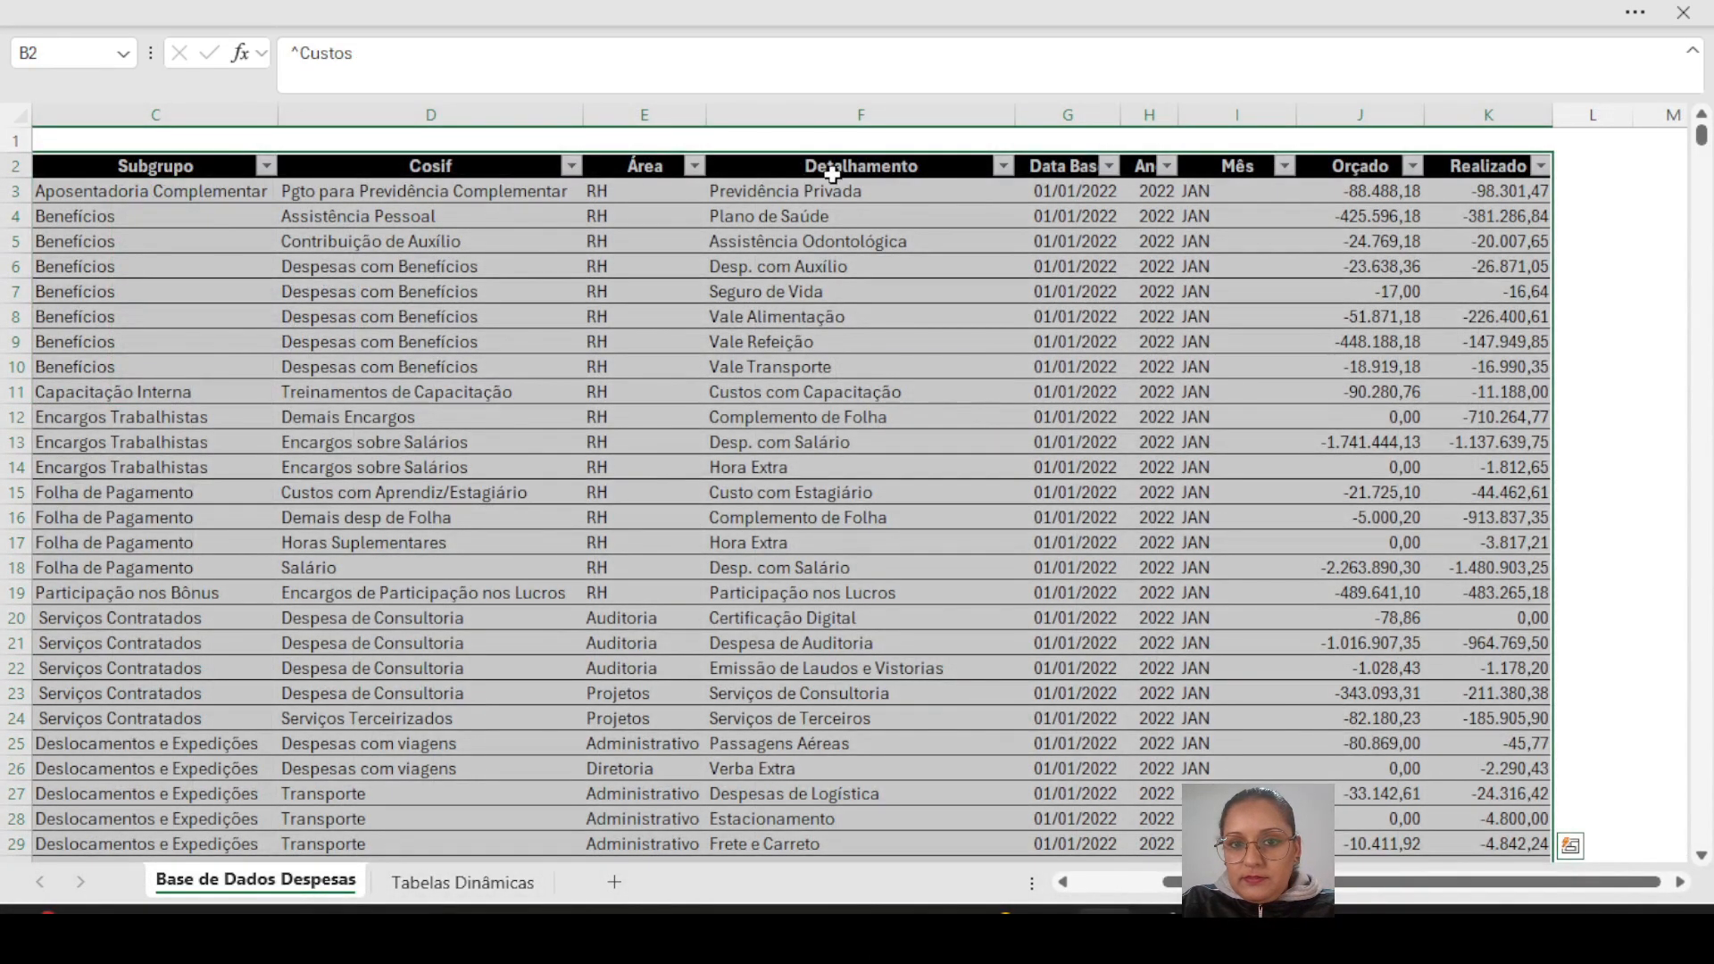
click(881, 167)
click(602, 170)
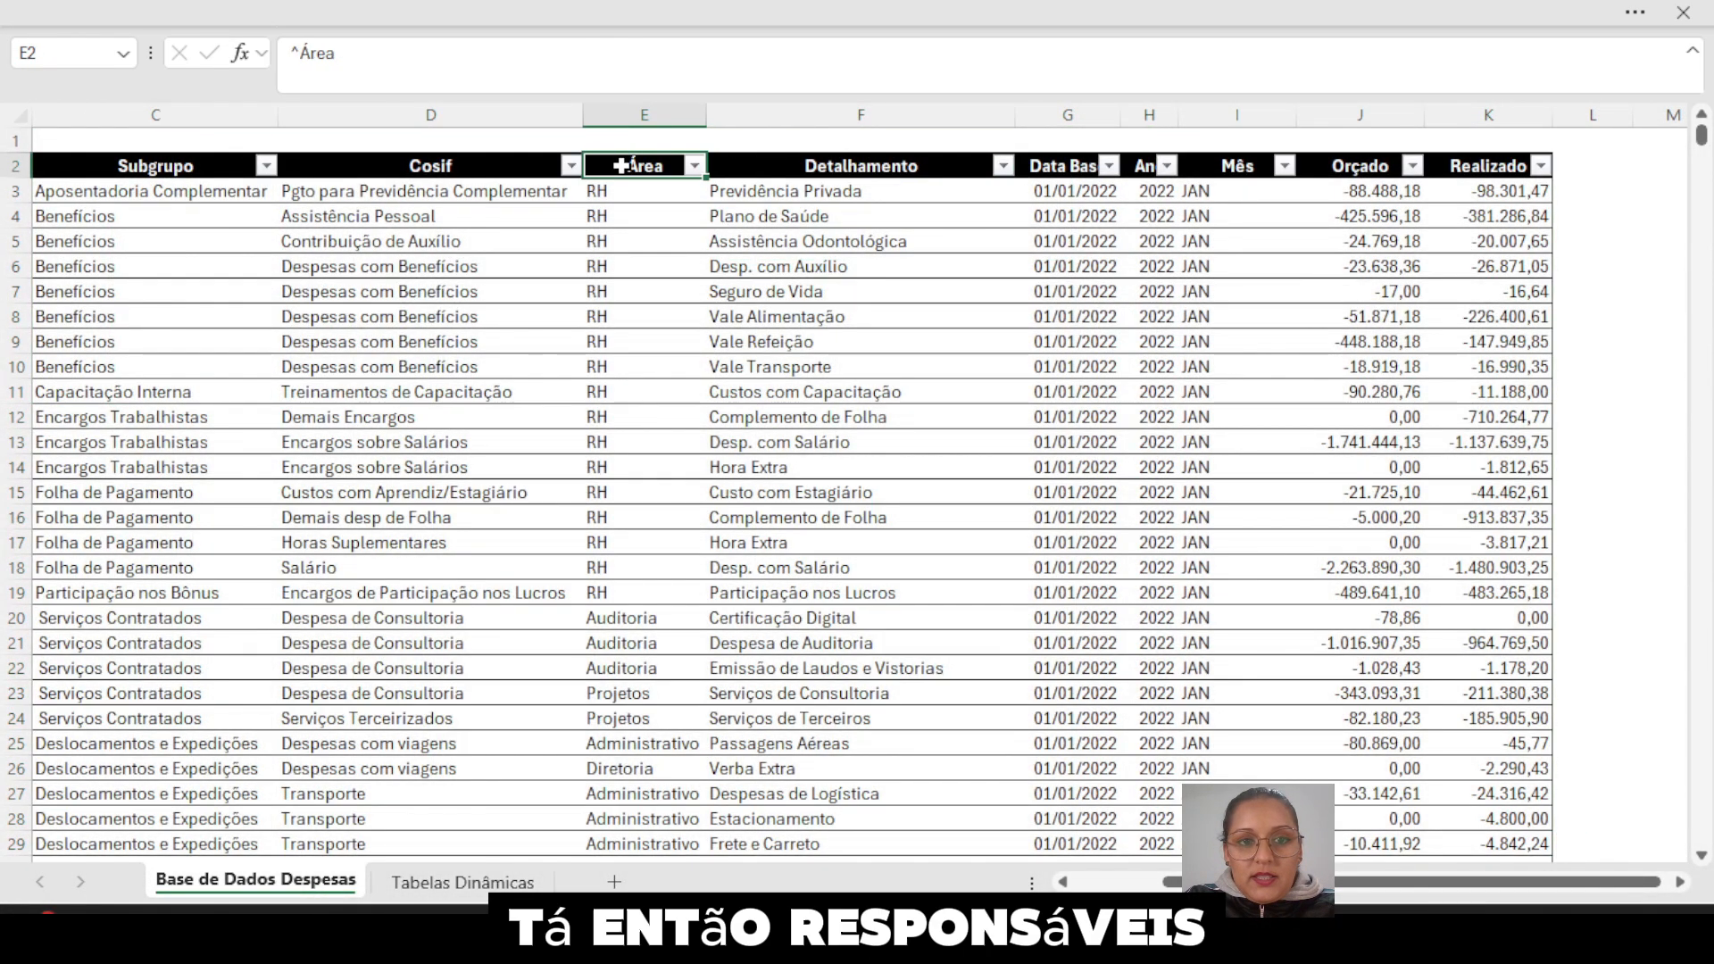
click(635, 114)
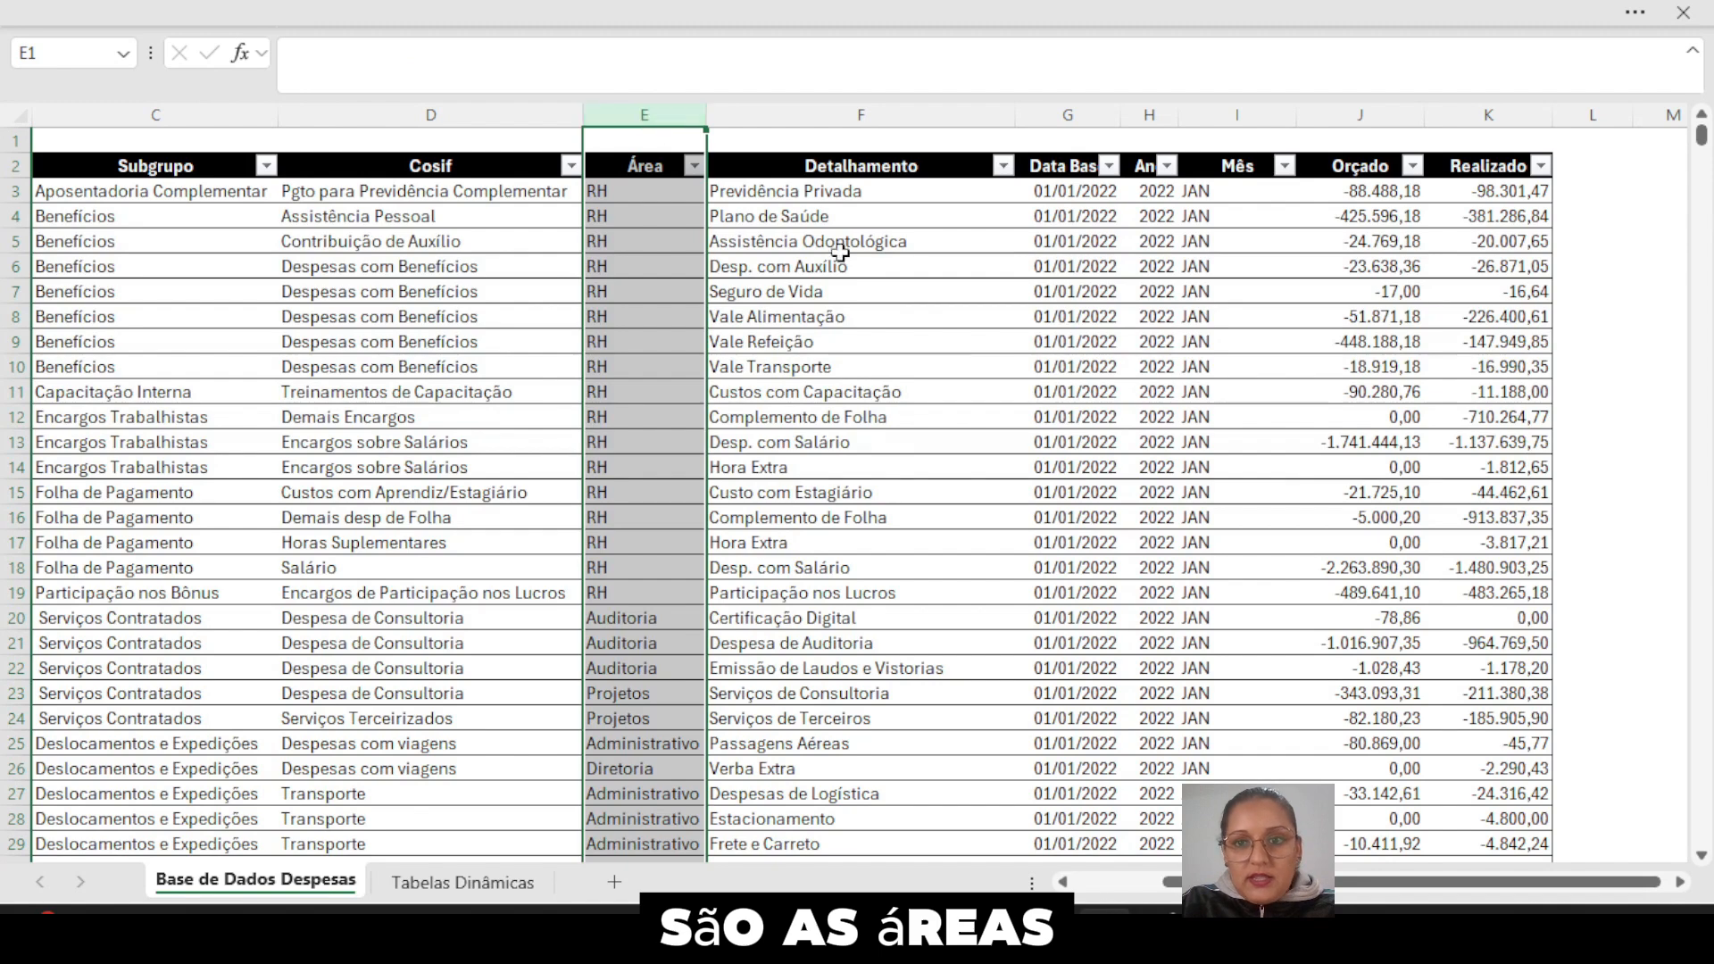
click(1250, 114)
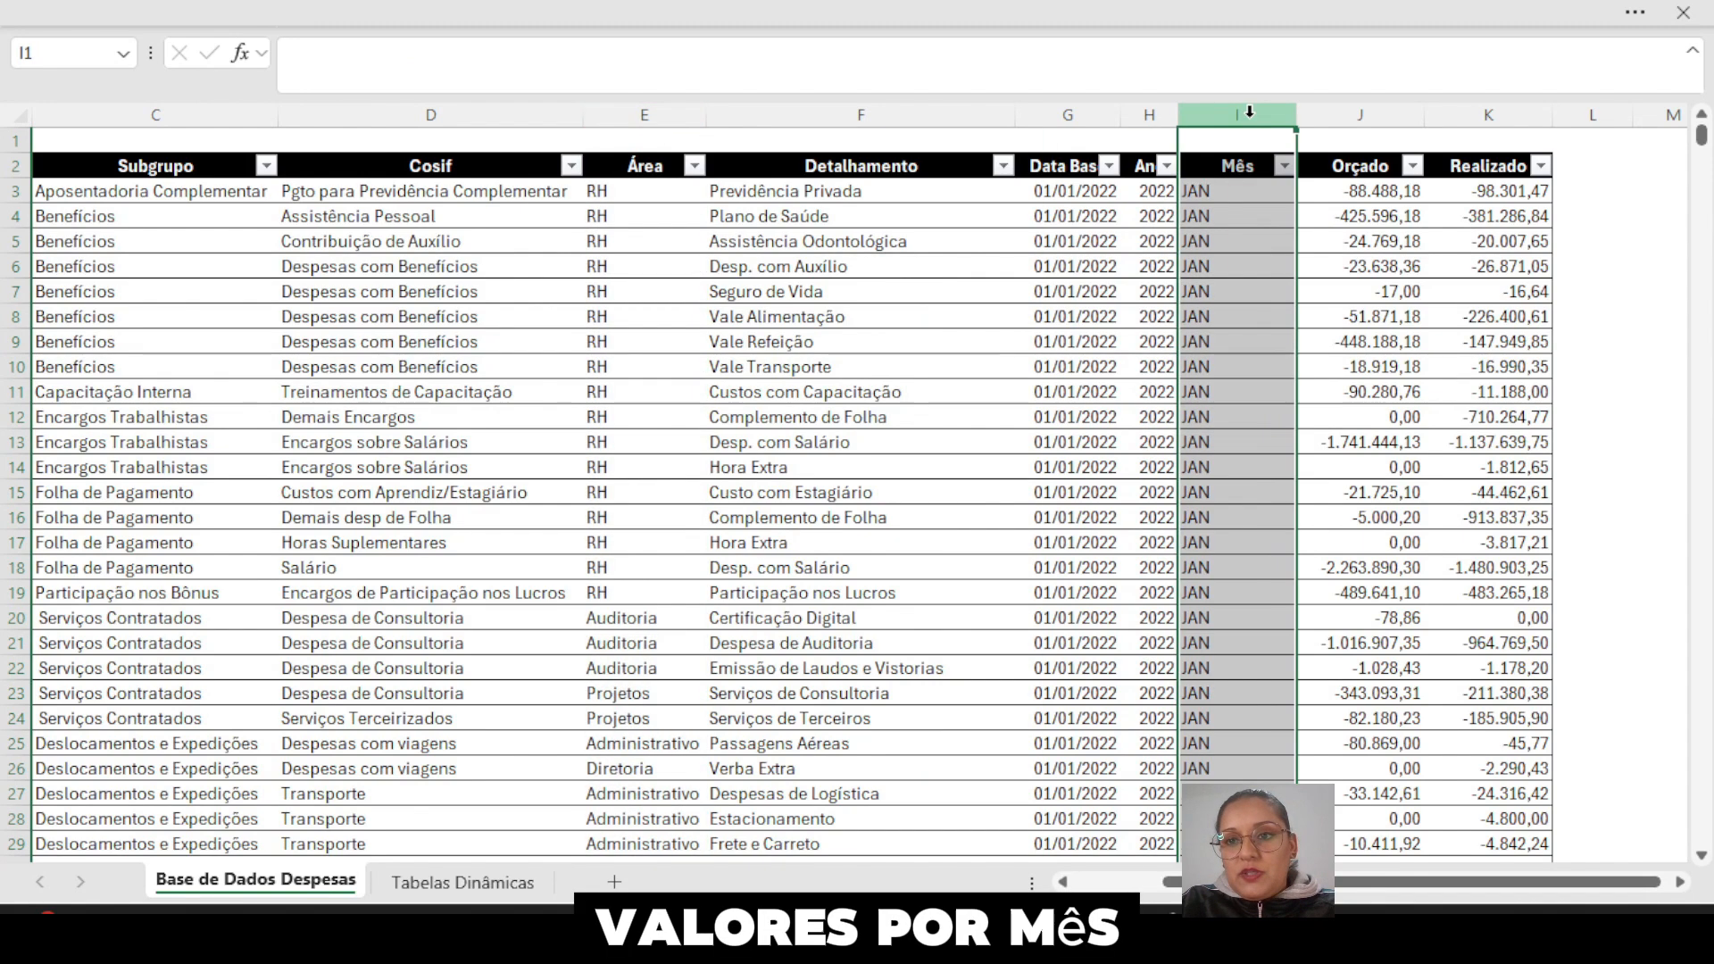
click(1385, 114)
click(1486, 114)
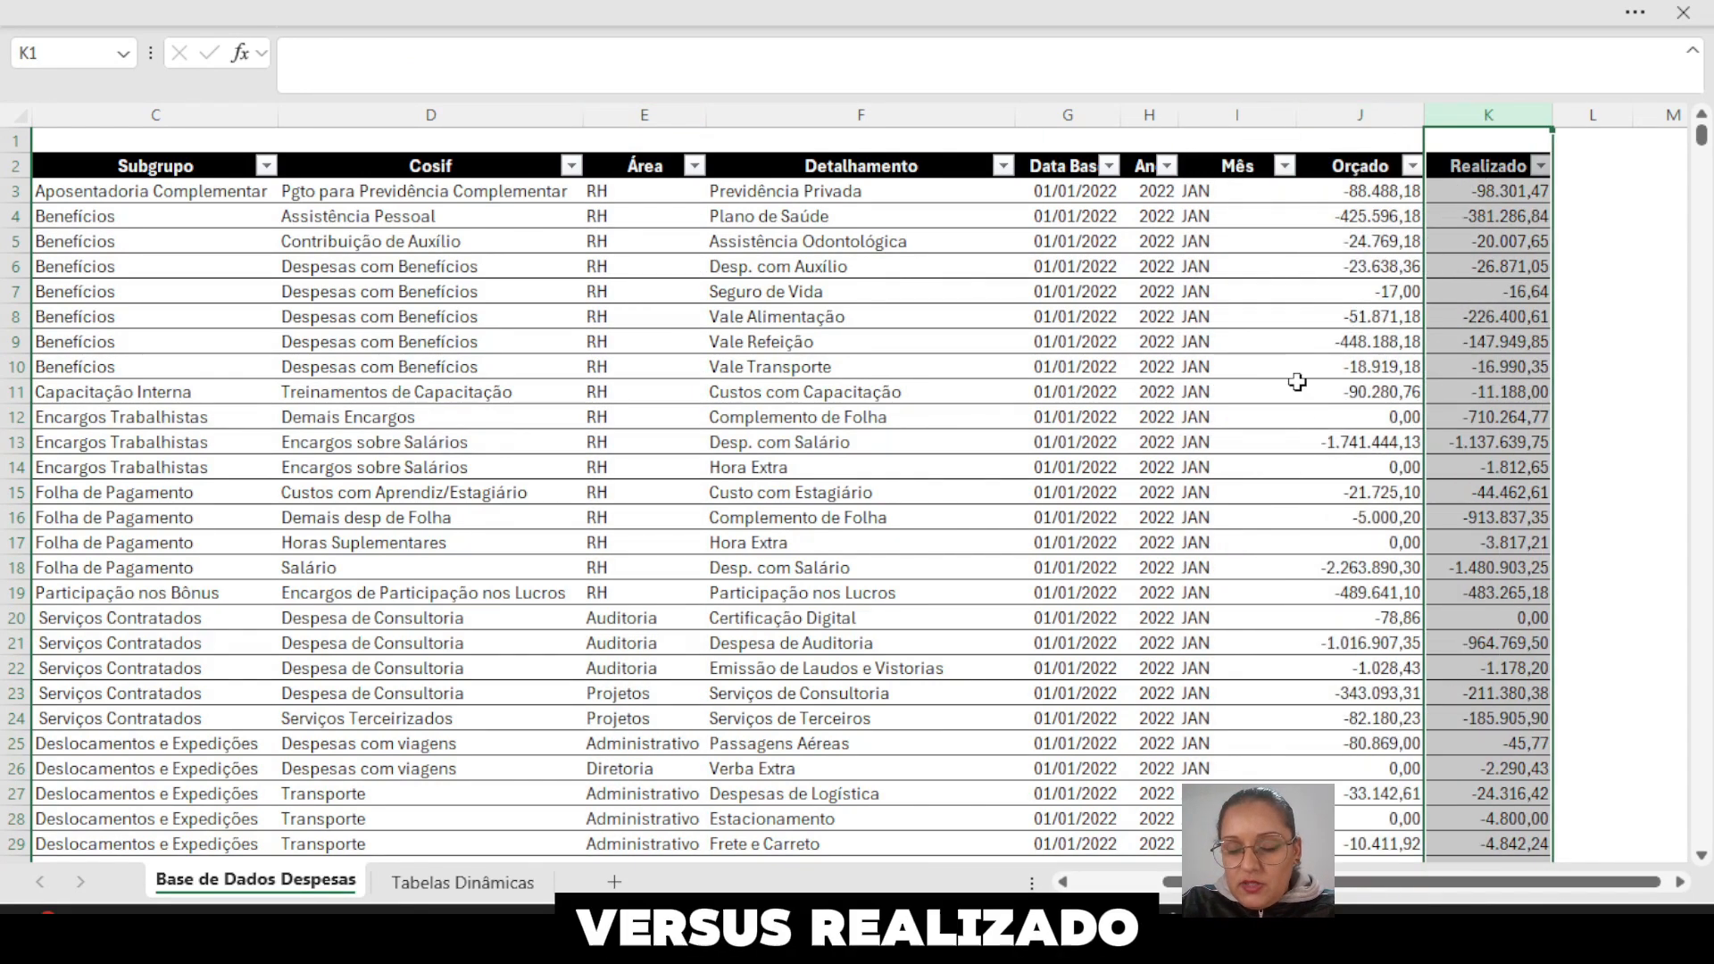
scroll(308, 192, left, 3)
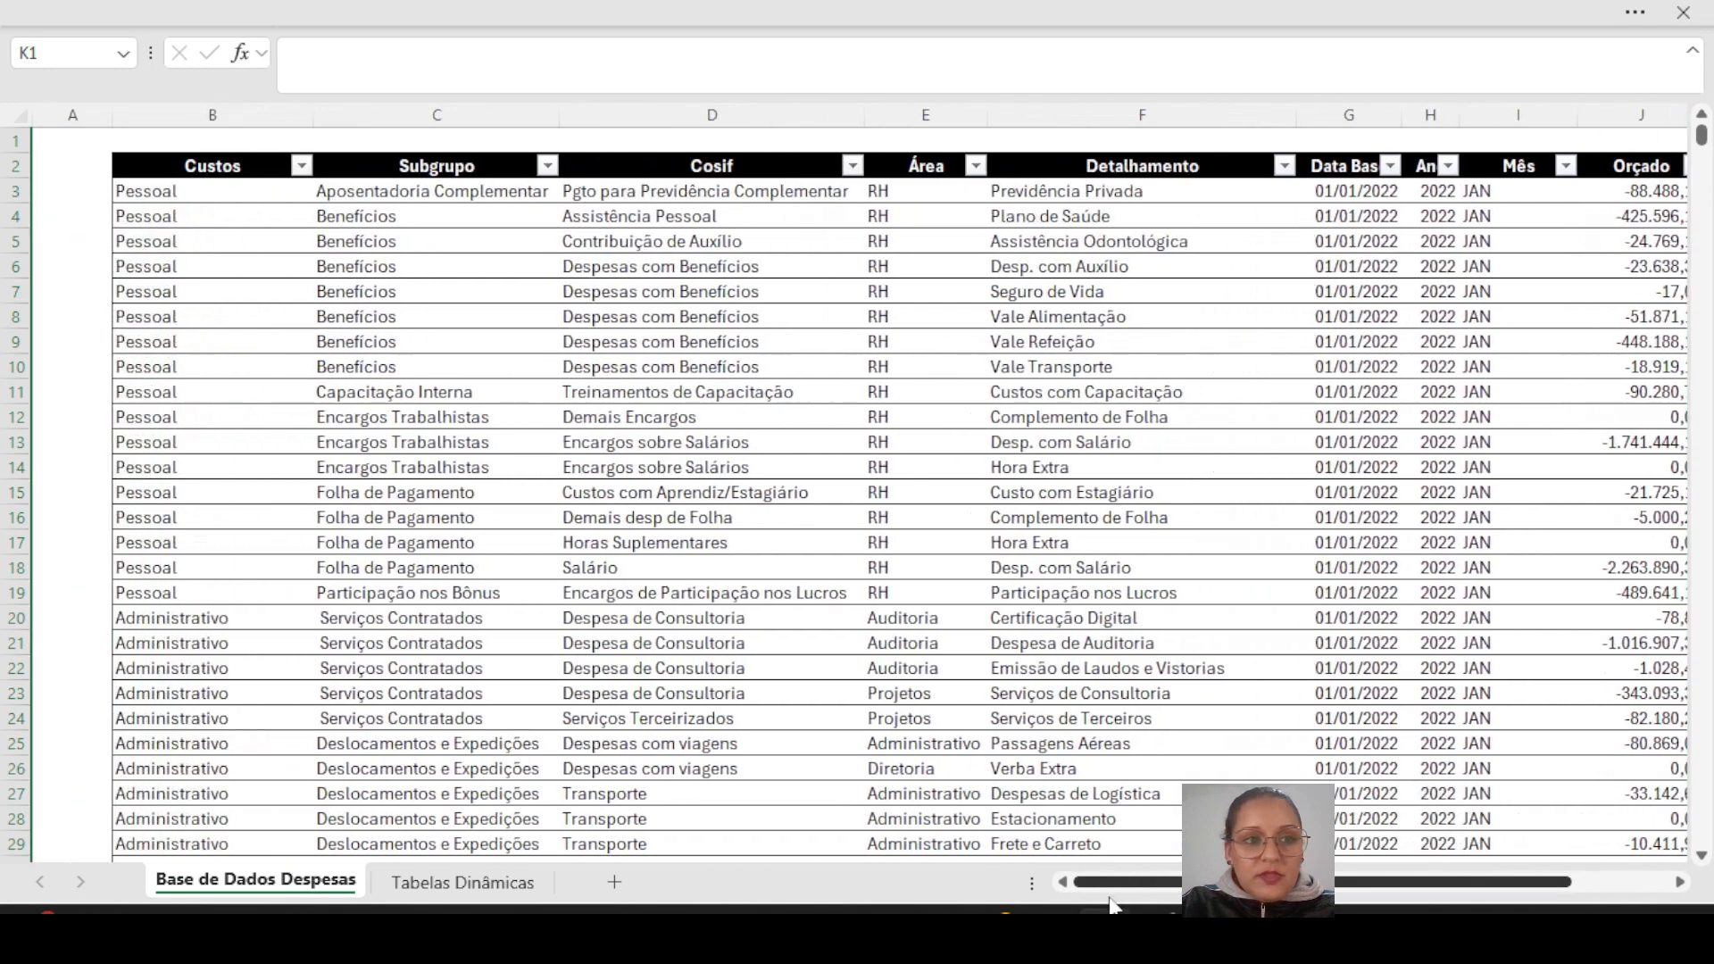
click(232, 111)
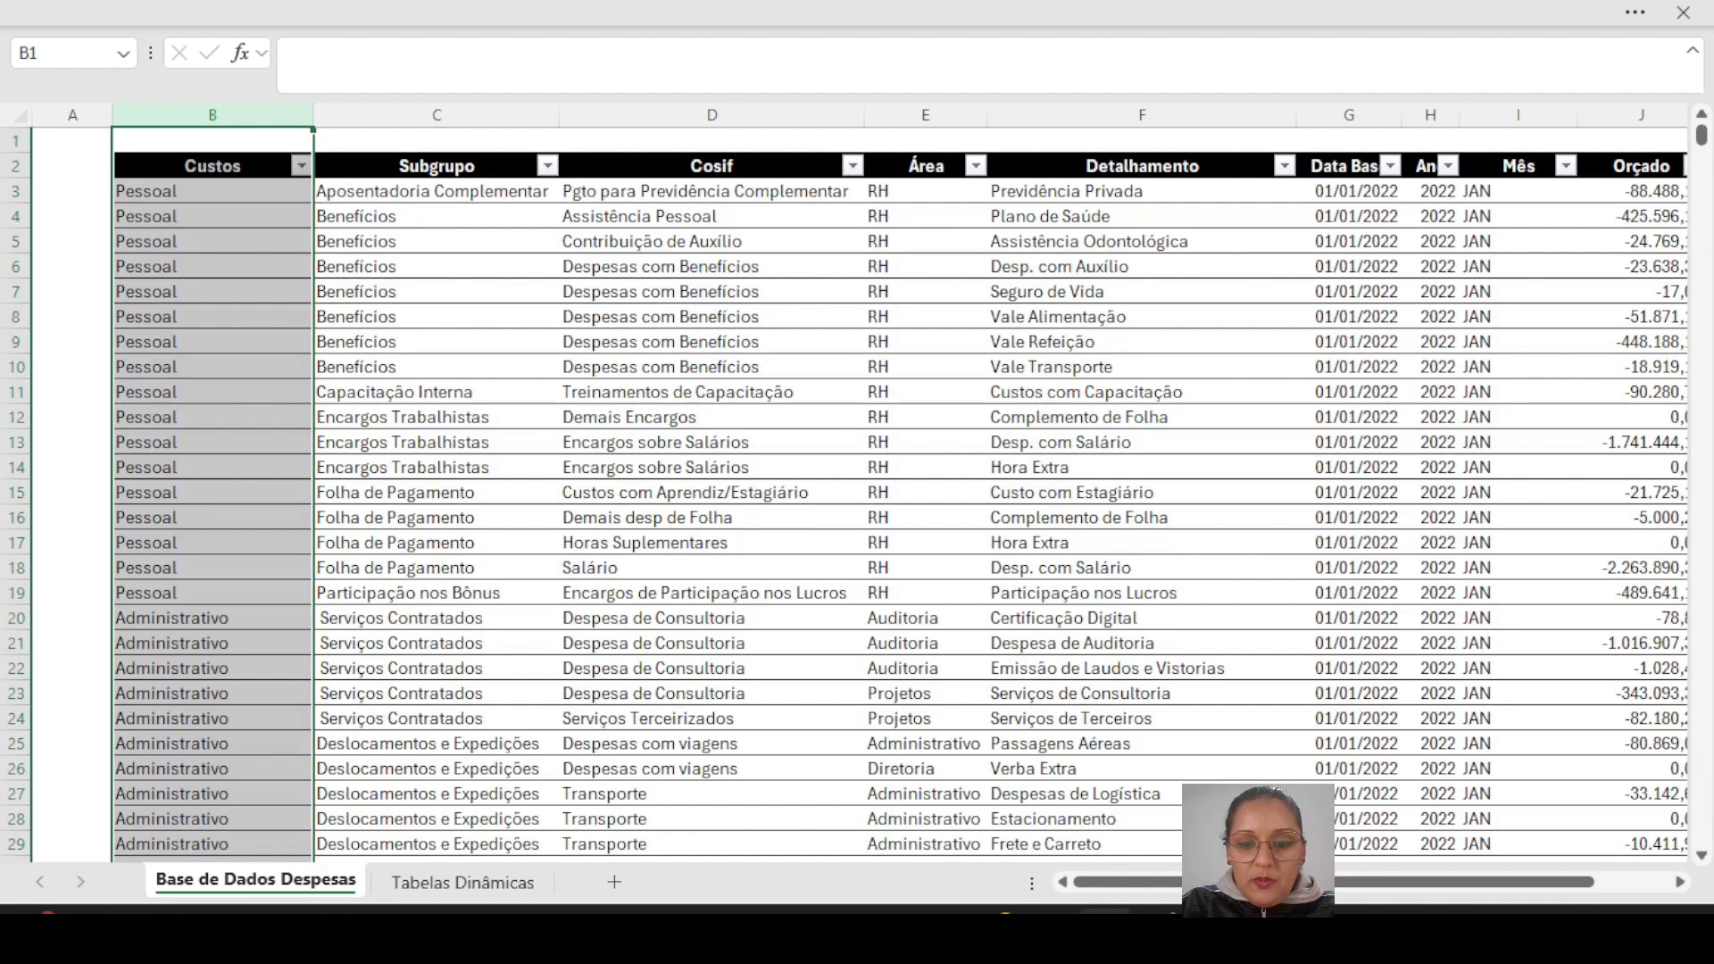
- On the Tabelas Dinâmicas sheet, widen column B to fit the metric names and apply all borders to B2:B9
key(ctrl+Page_Down)
click(229, 161)
drag(229, 160, 238, 337)
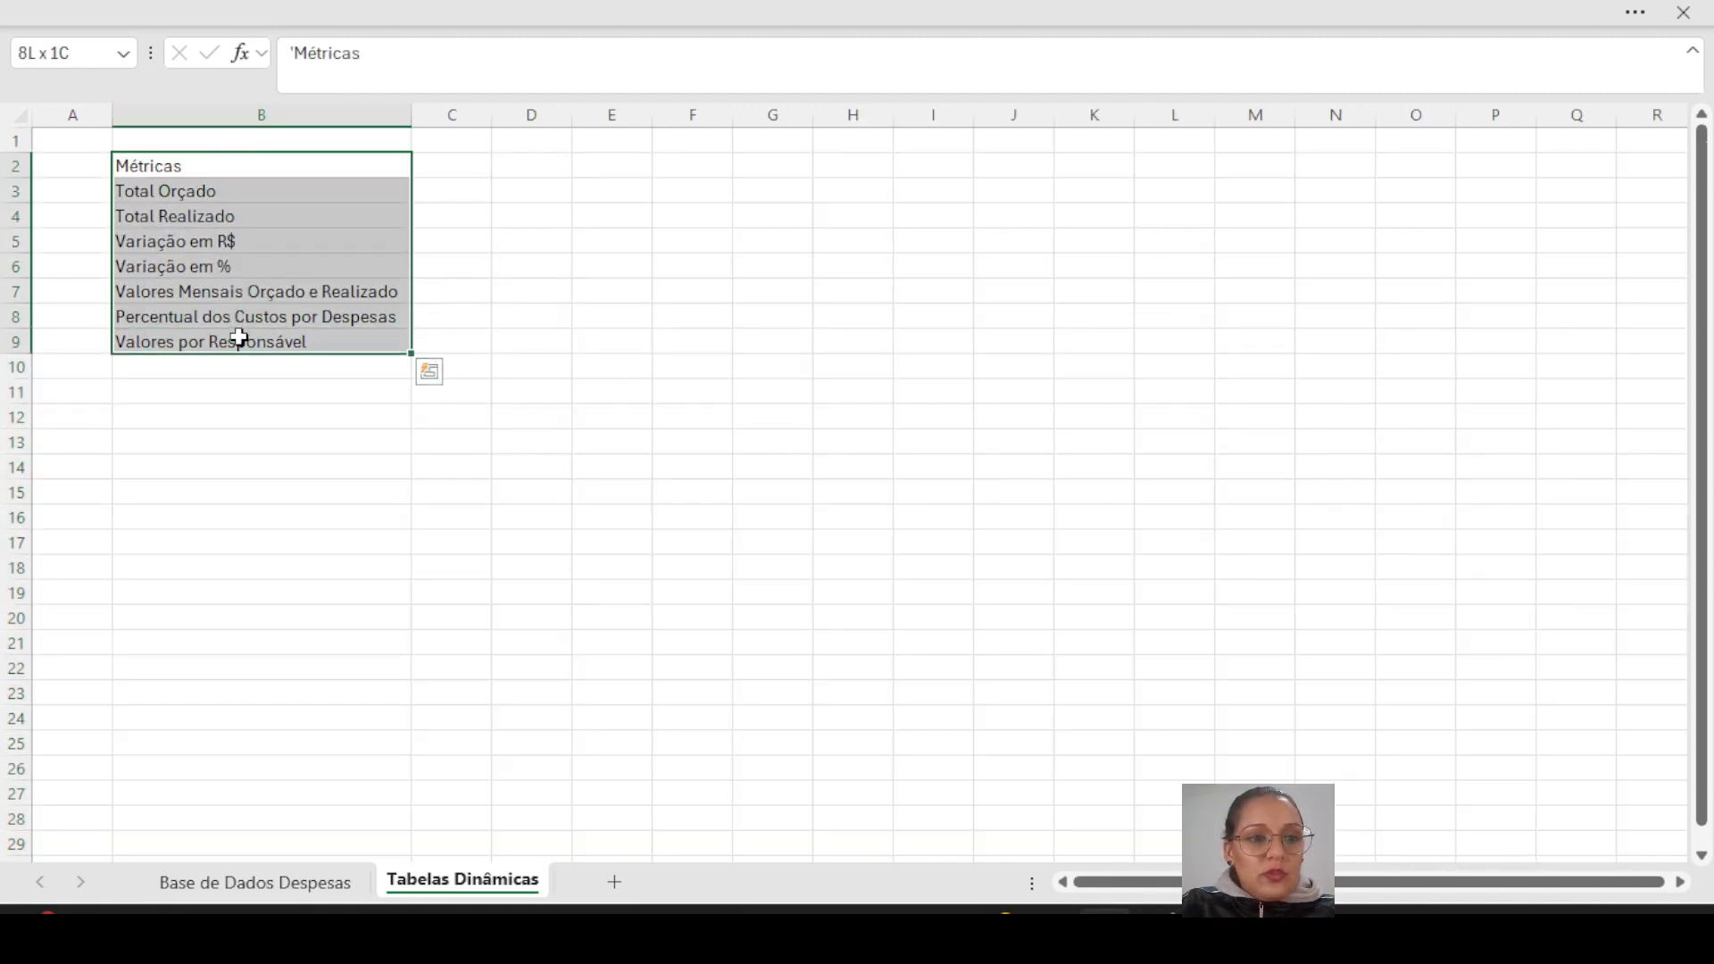
click(1642, 13)
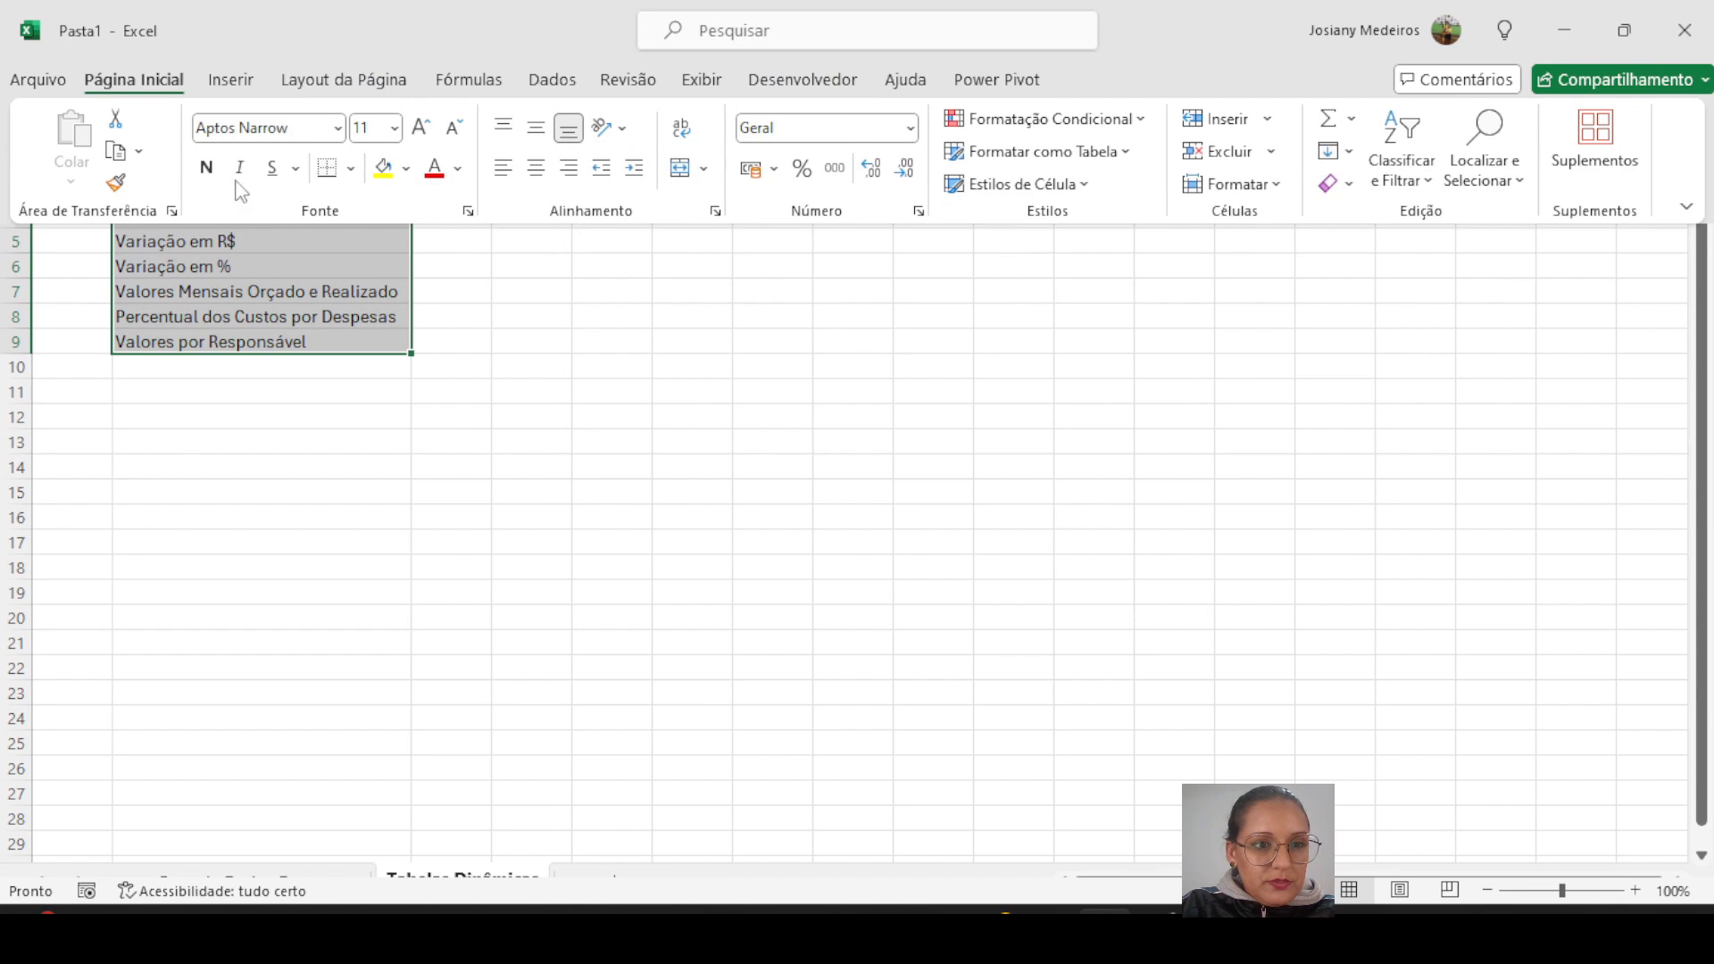
click(349, 168)
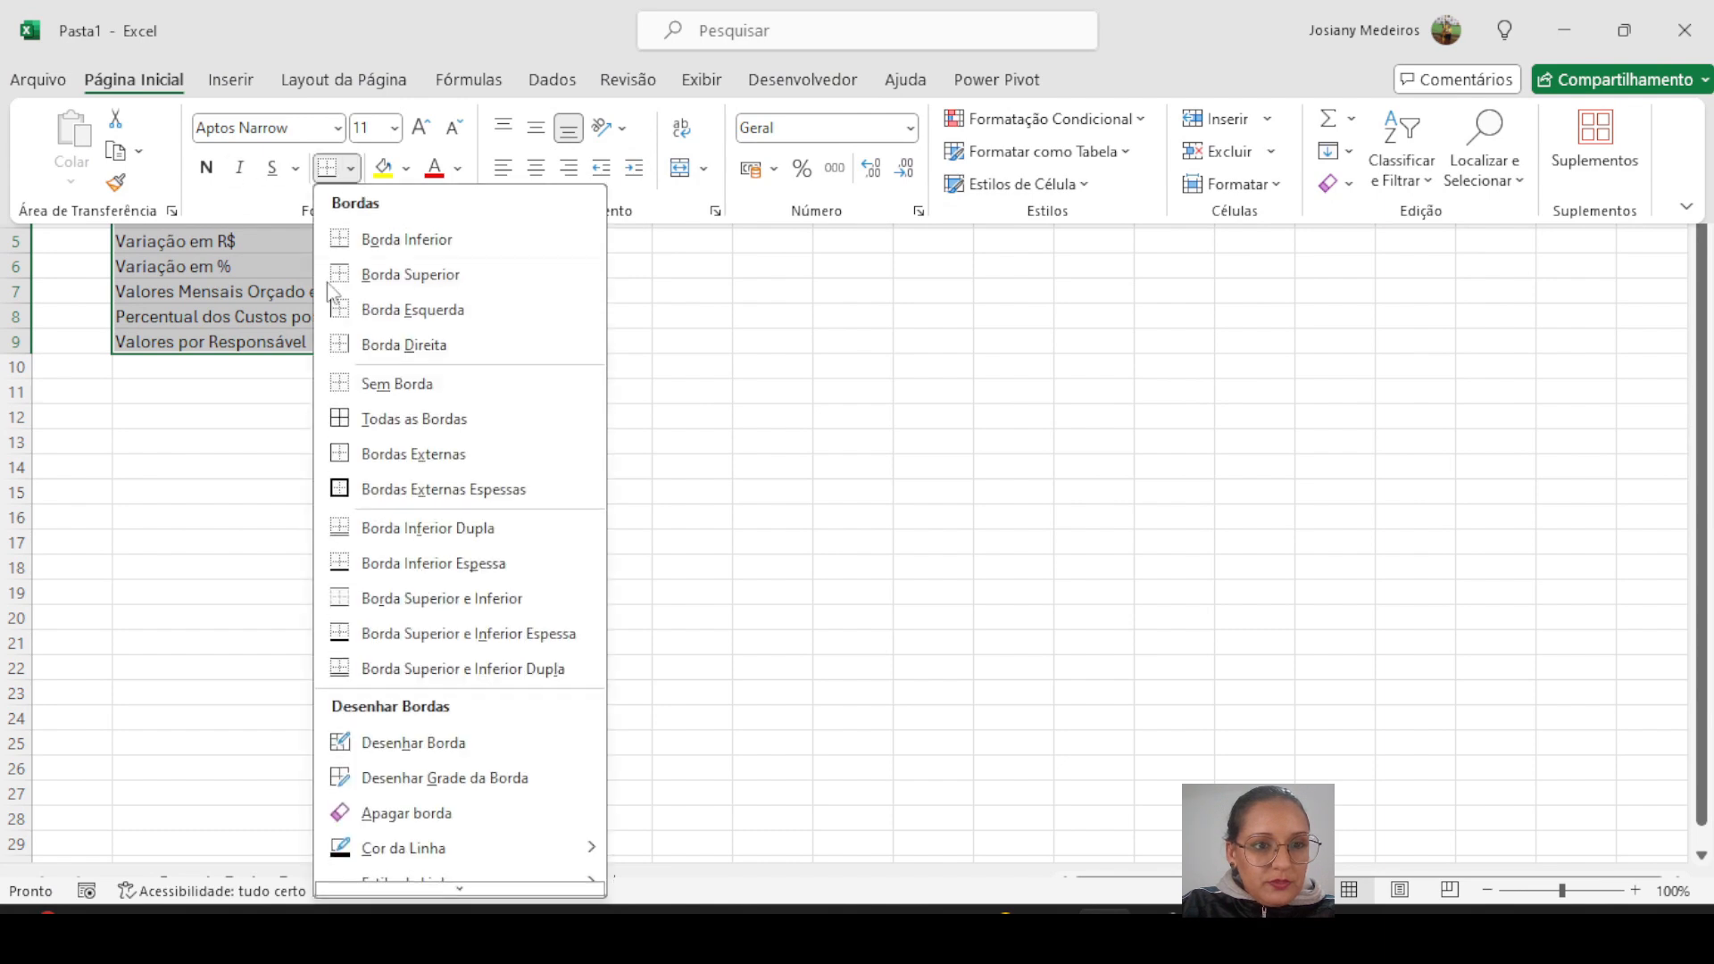
click(342, 420)
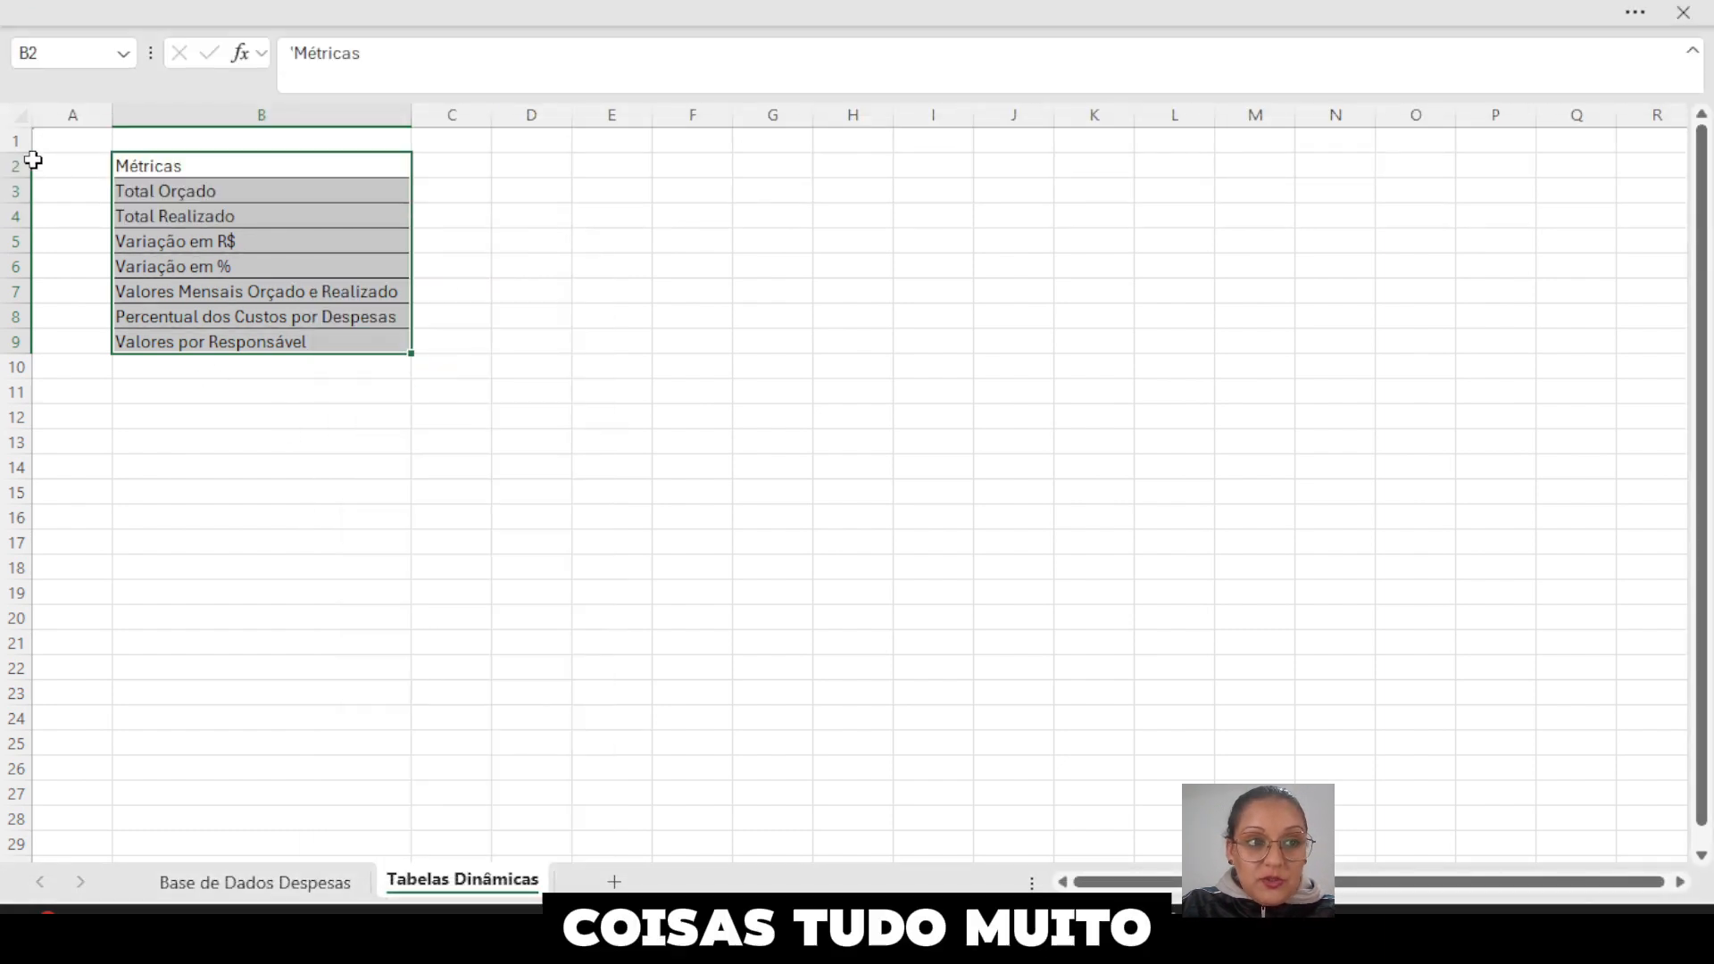
- Make row 1 about three times taller and insert a blank row above the Métricas heading
drag(33, 161, 14, 208)
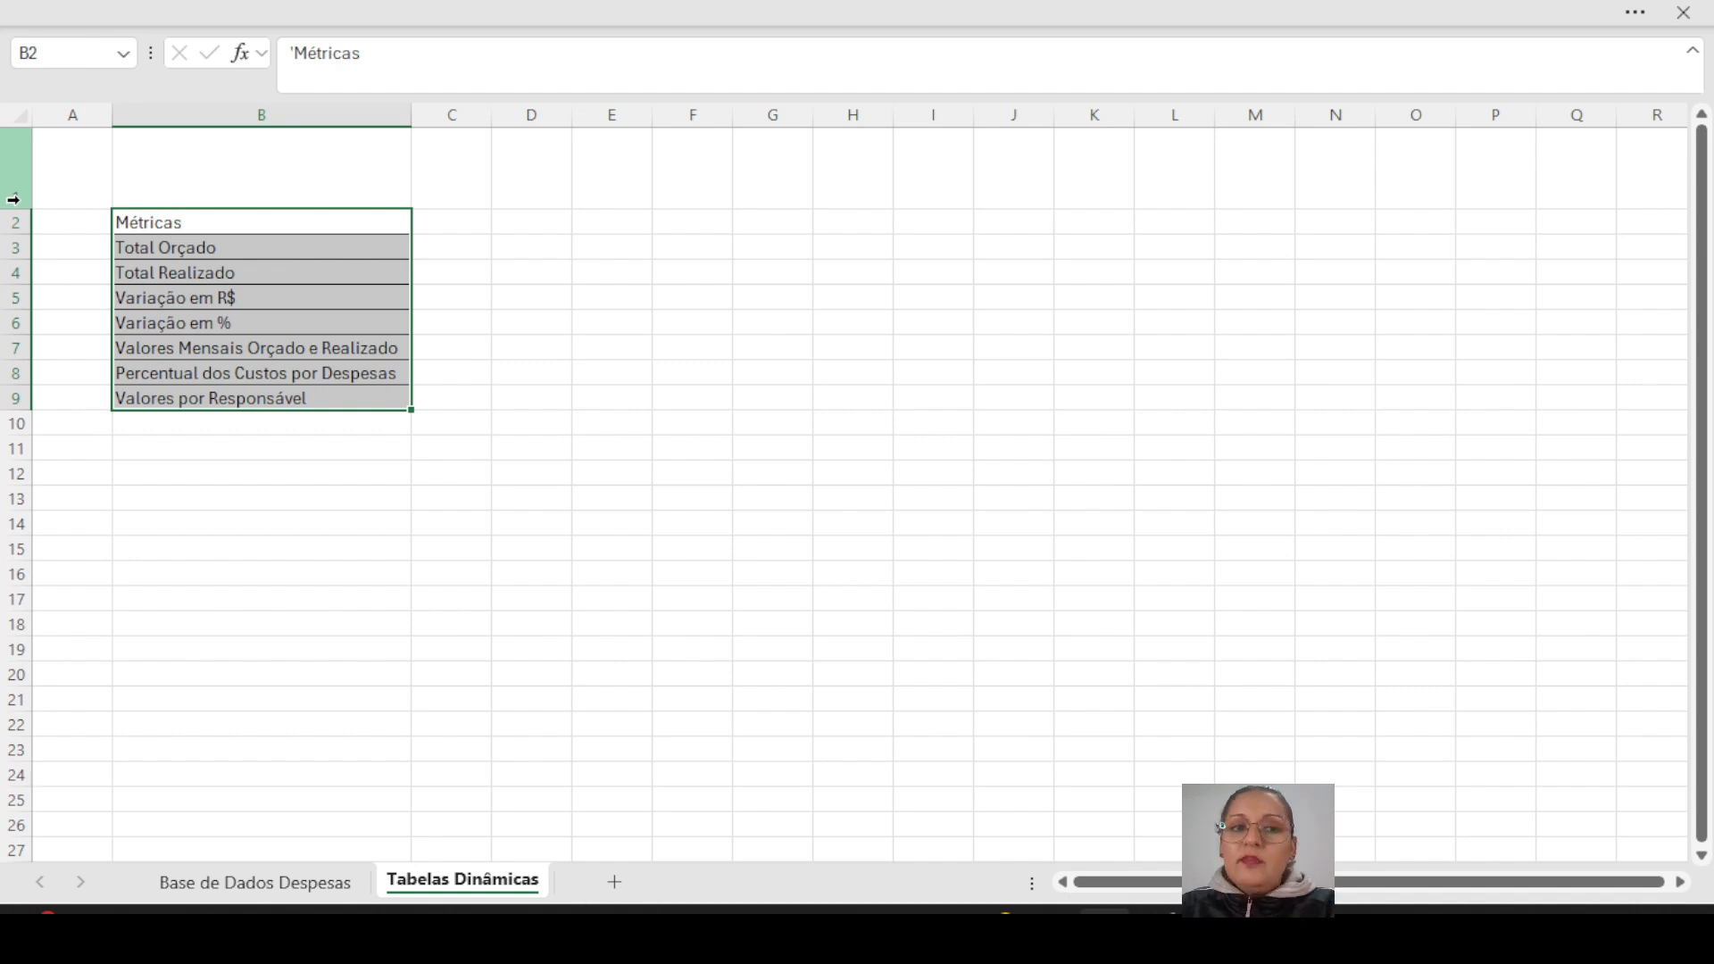
click(18, 221)
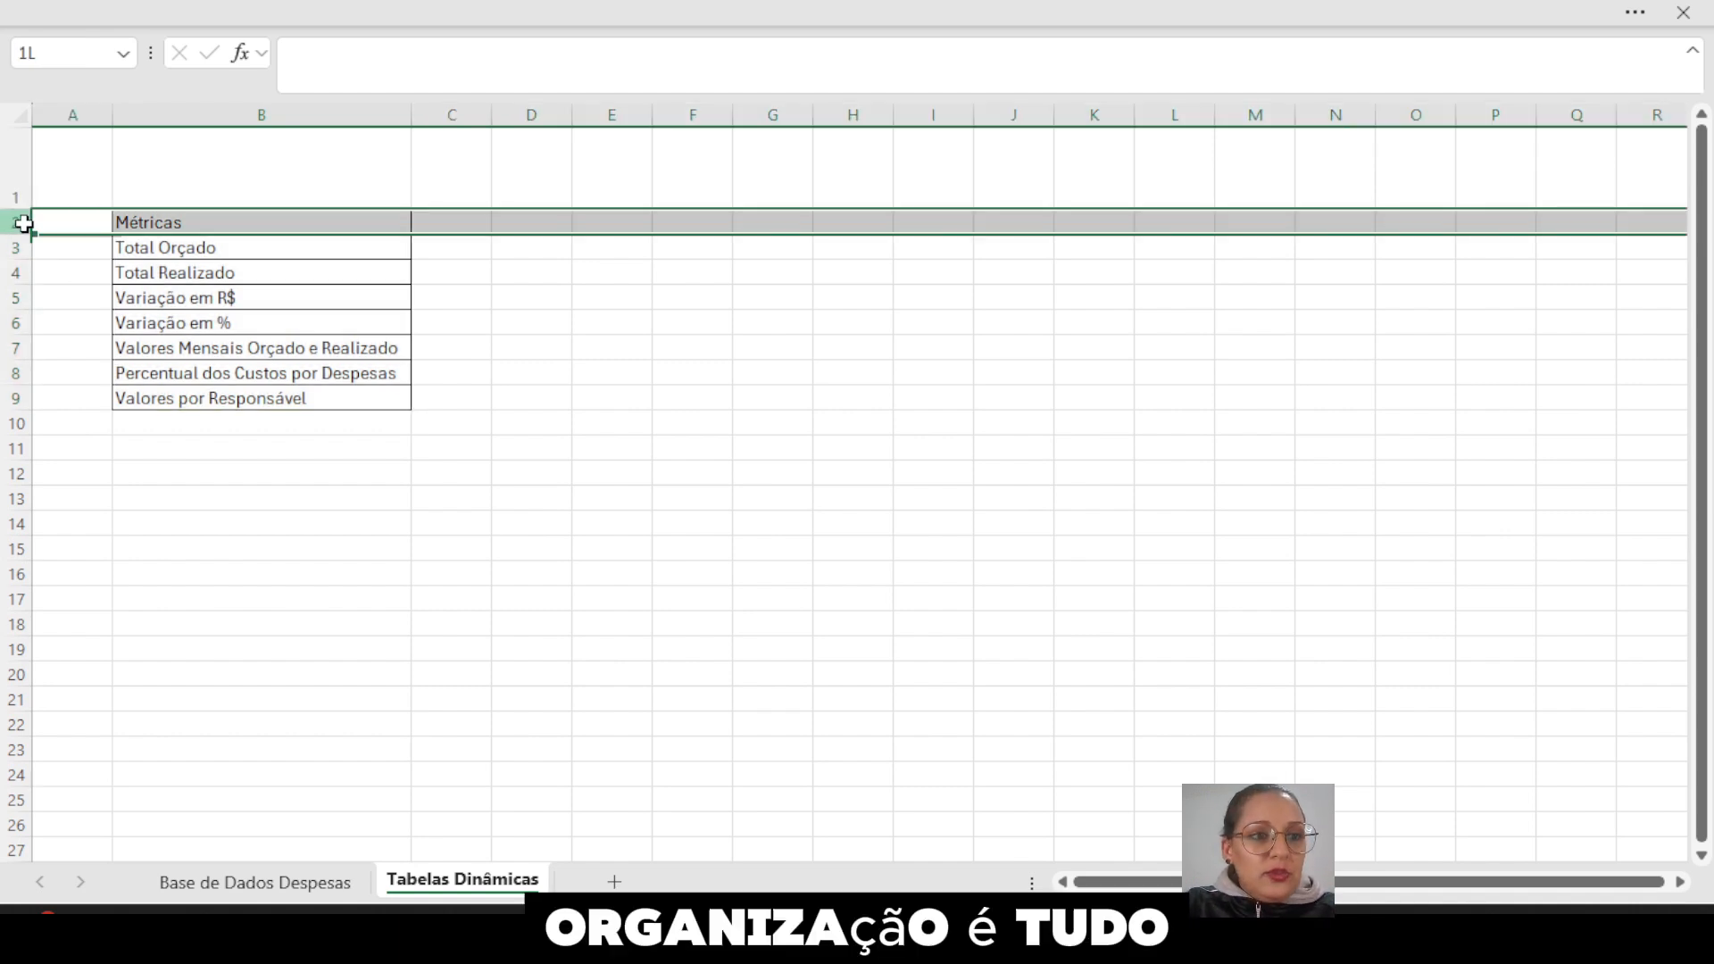
right_click(22, 225)
click(92, 470)
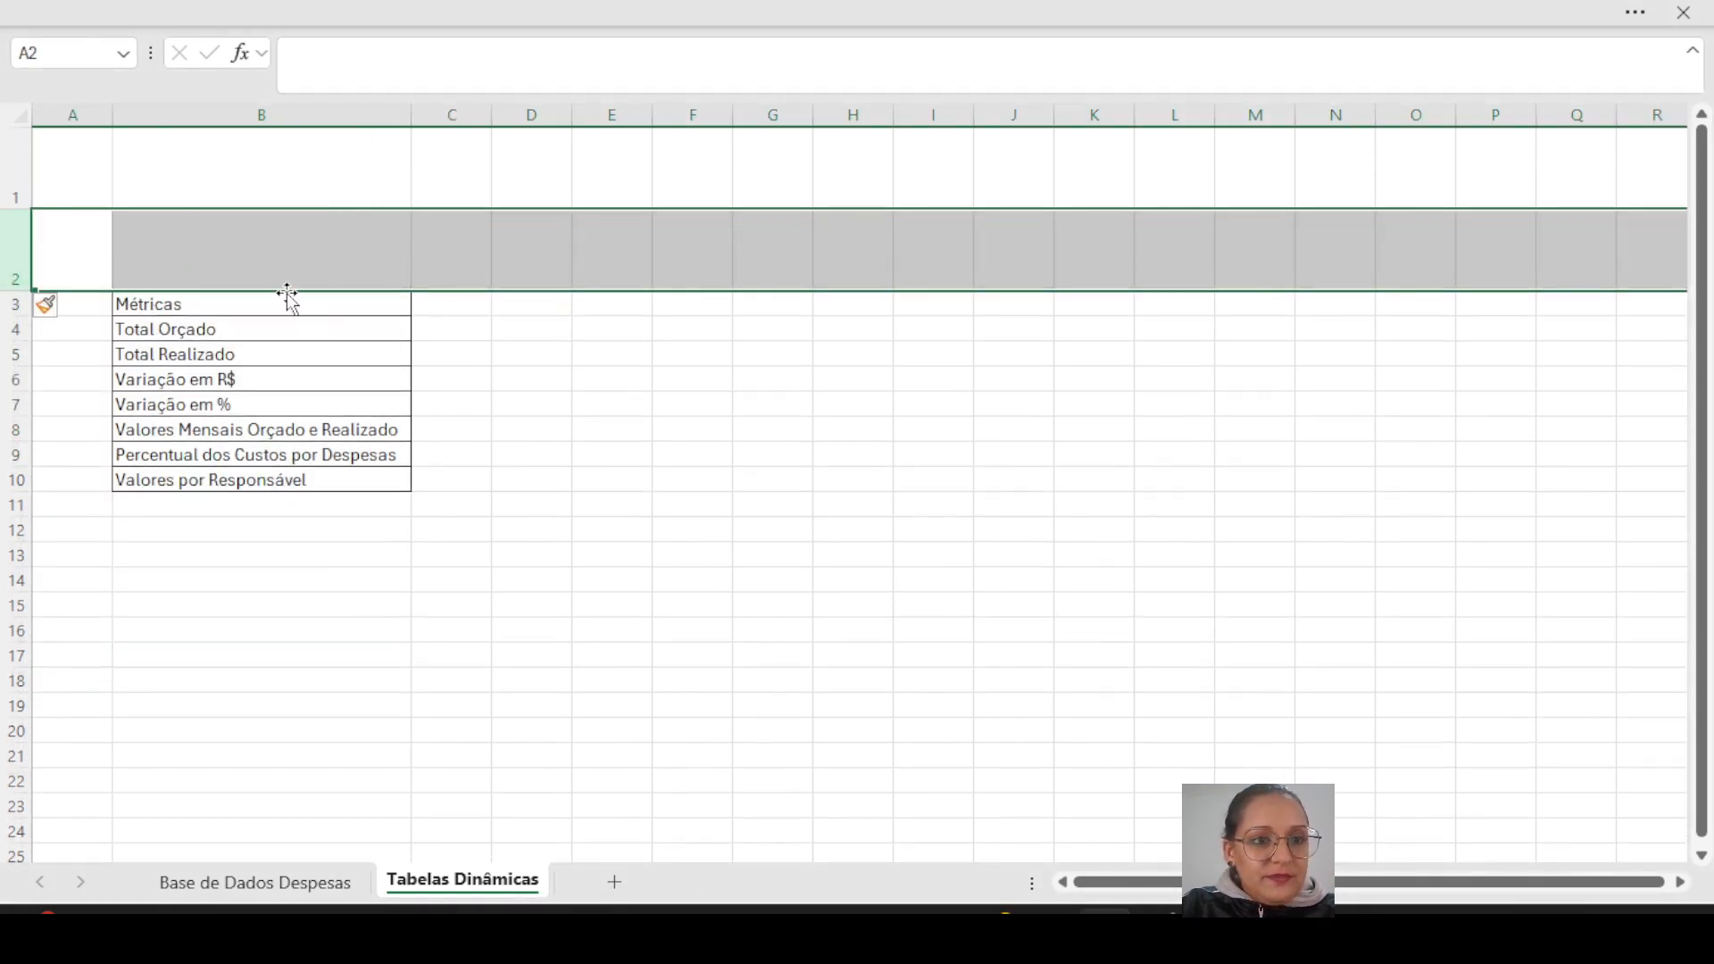
- Fill the range A1:R1 with black as a header band across the Tabelas Dinâmicas sheet
click(263, 215)
click(229, 180)
drag(66, 141, 1637, 182)
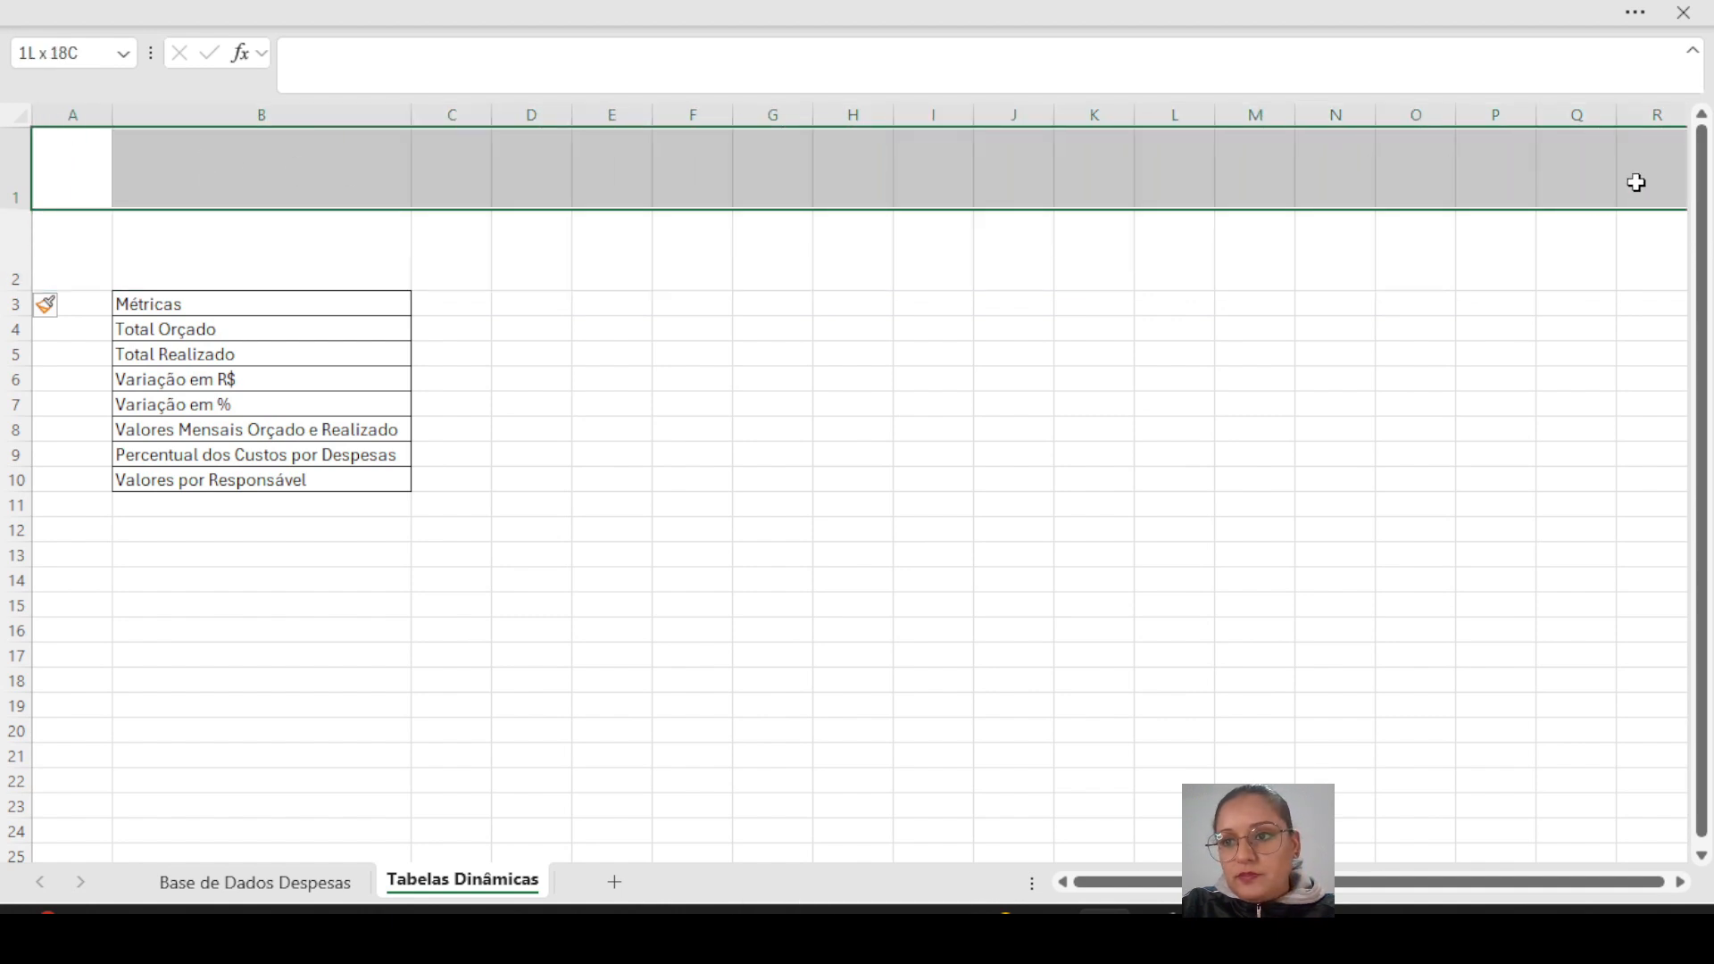
click(1637, 14)
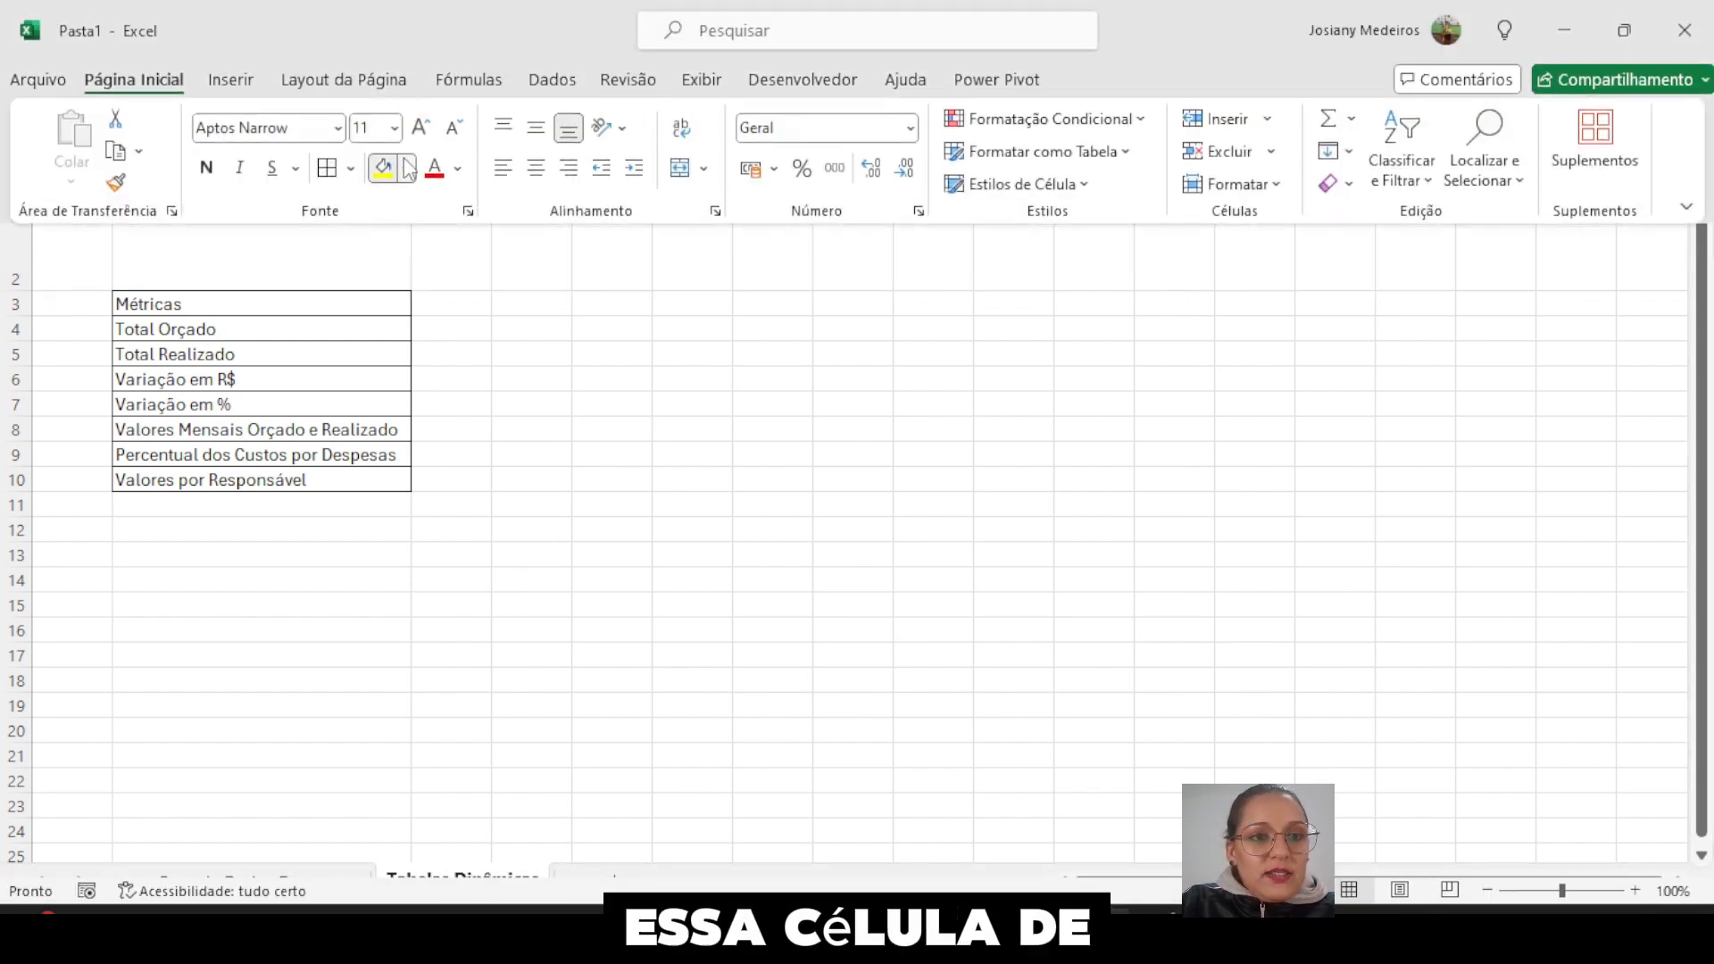
click(406, 168)
click(401, 234)
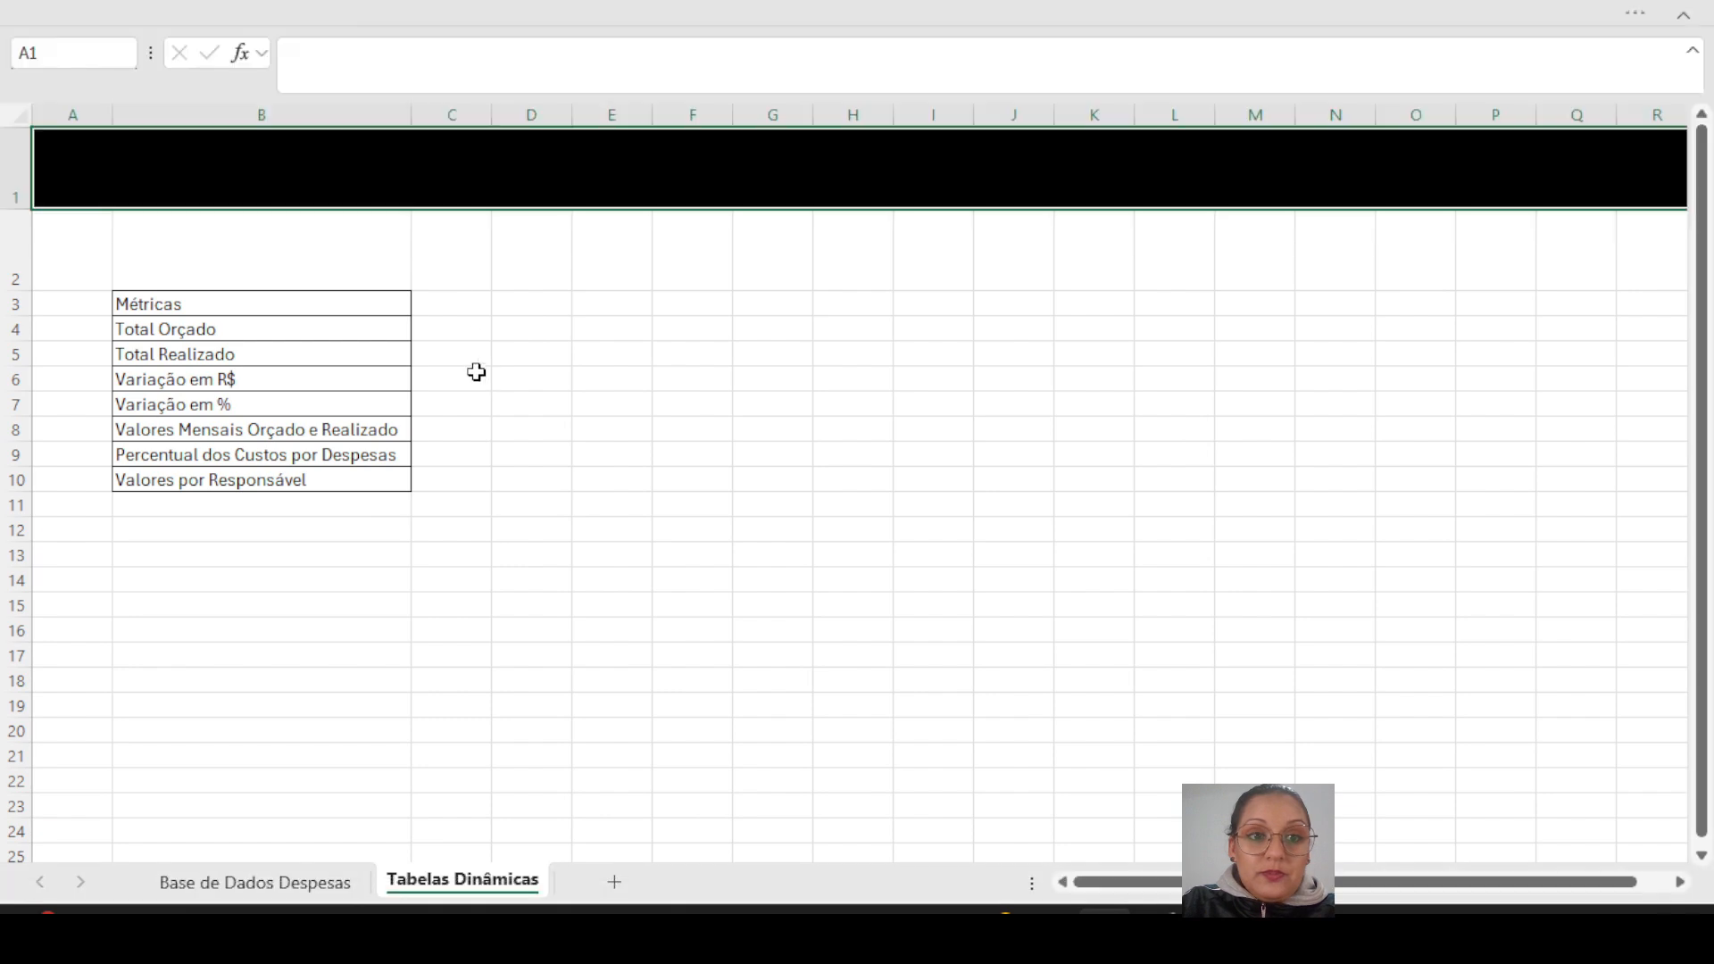
click(533, 323)
click(533, 305)
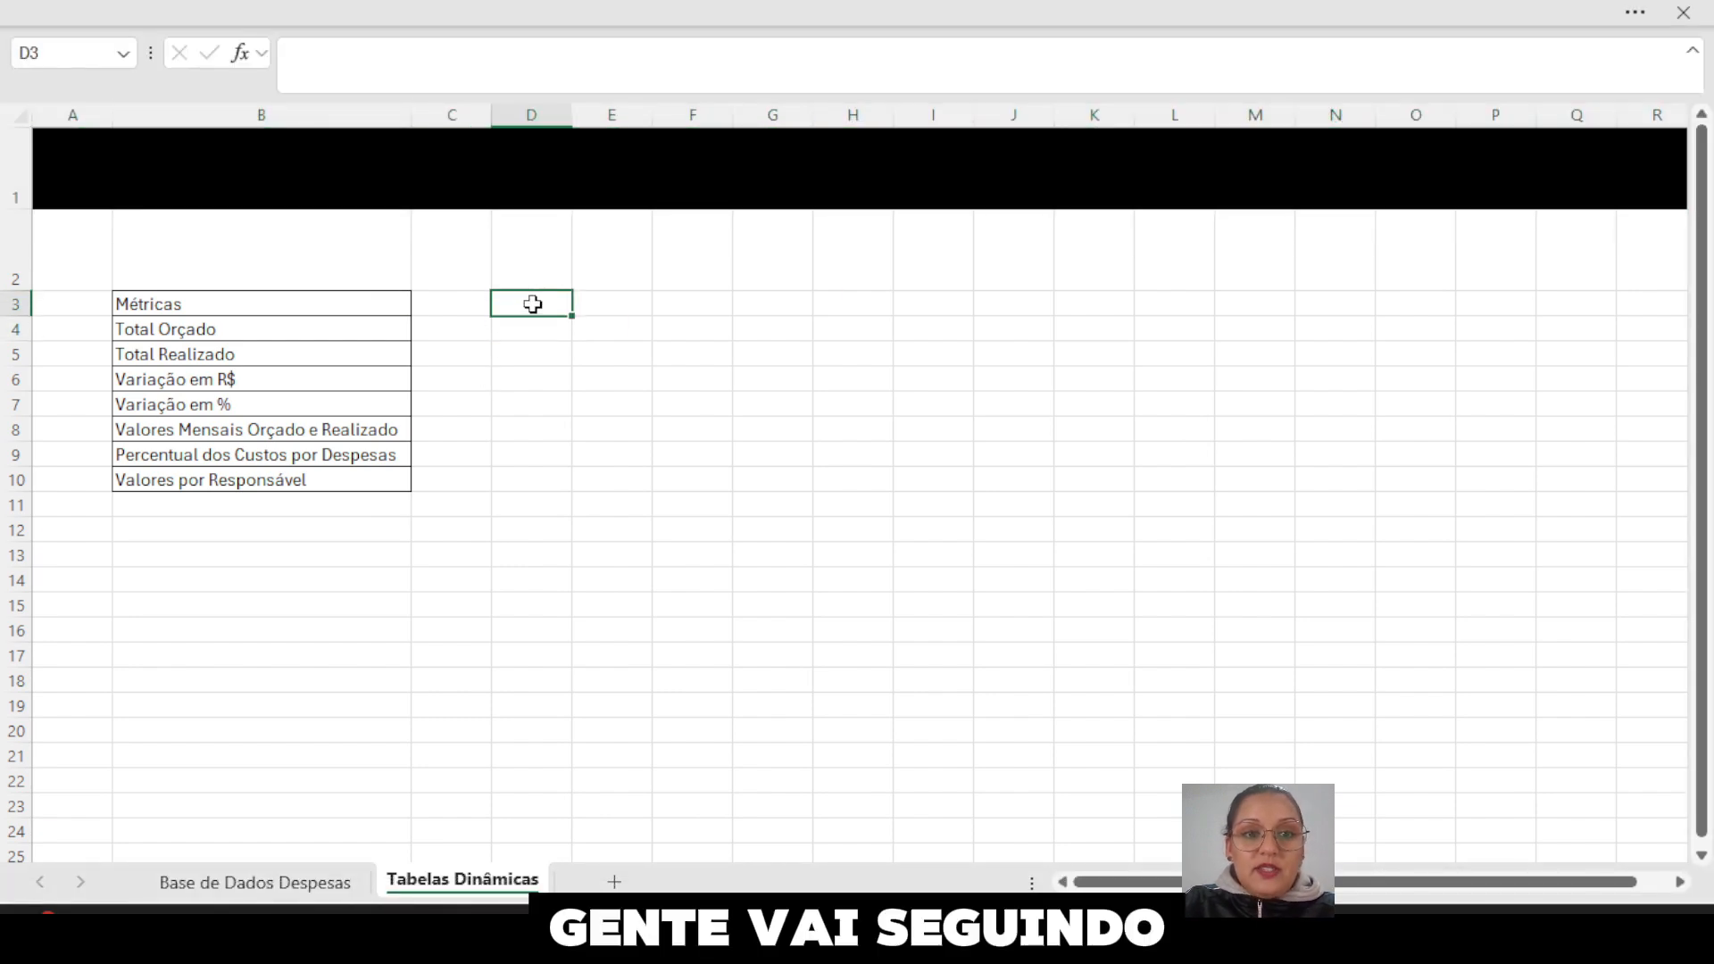
click(607, 301)
- Insert a pivot table from the whole BasedeDadosDespesas table at cell D3 of the existing Tabelas Dinâmicas sheet
click(333, 889)
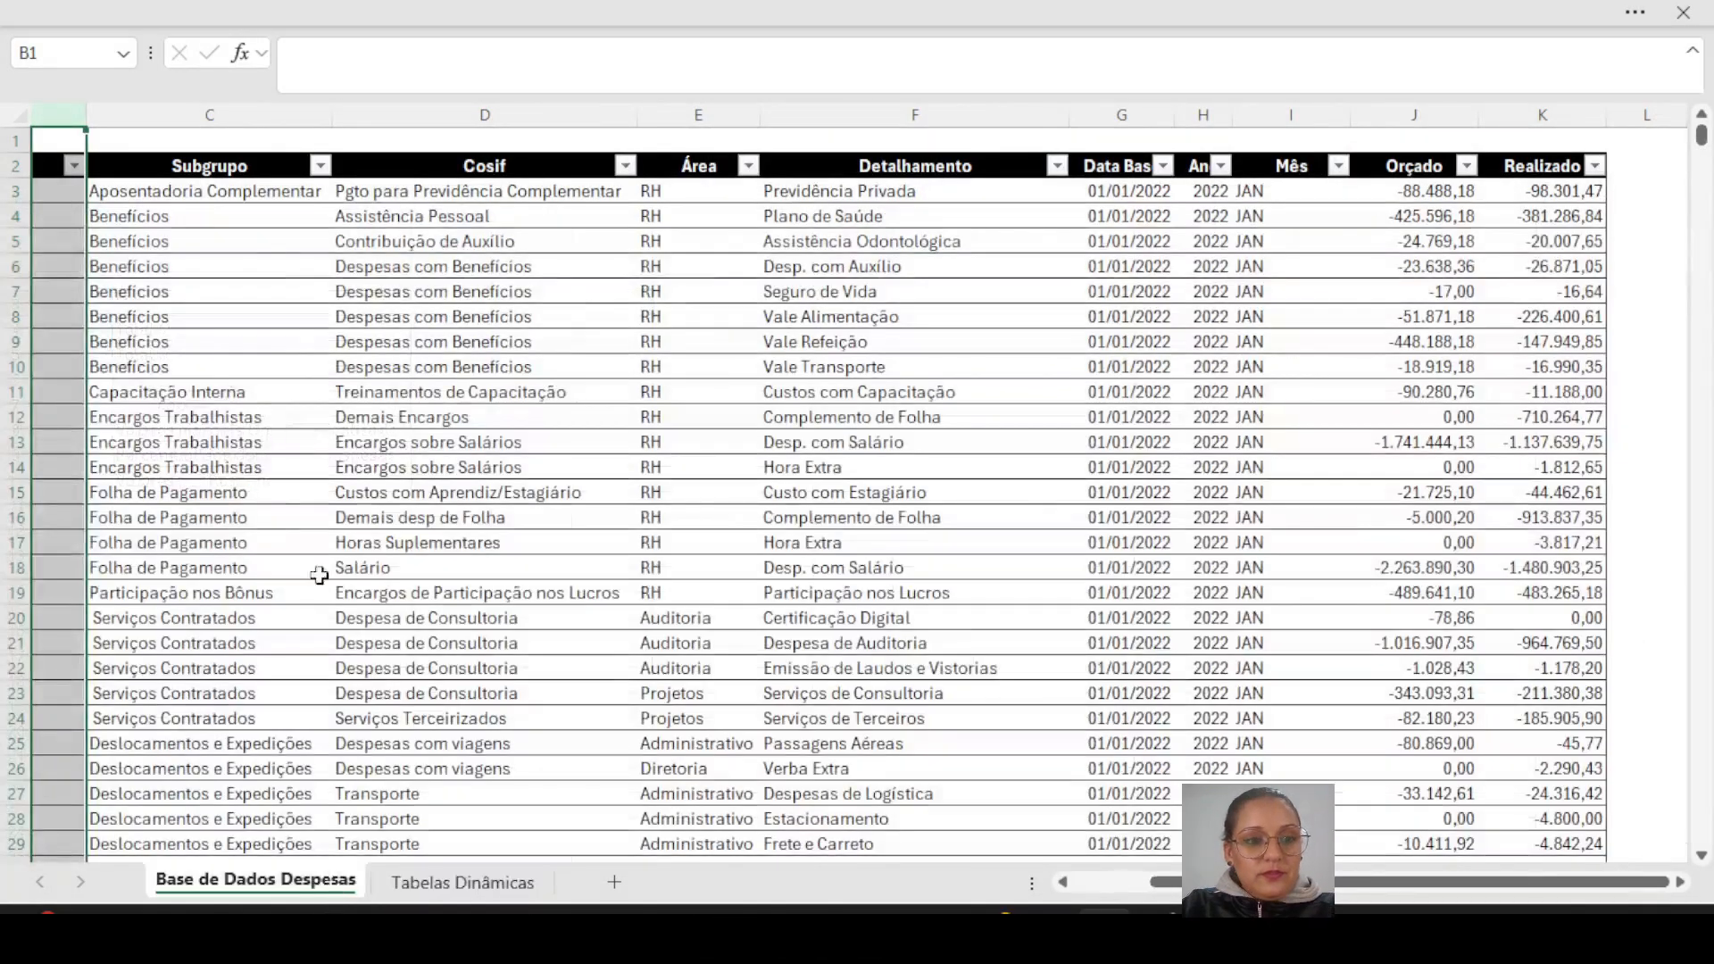
click(163, 214)
drag(1299, 882, 1218, 882)
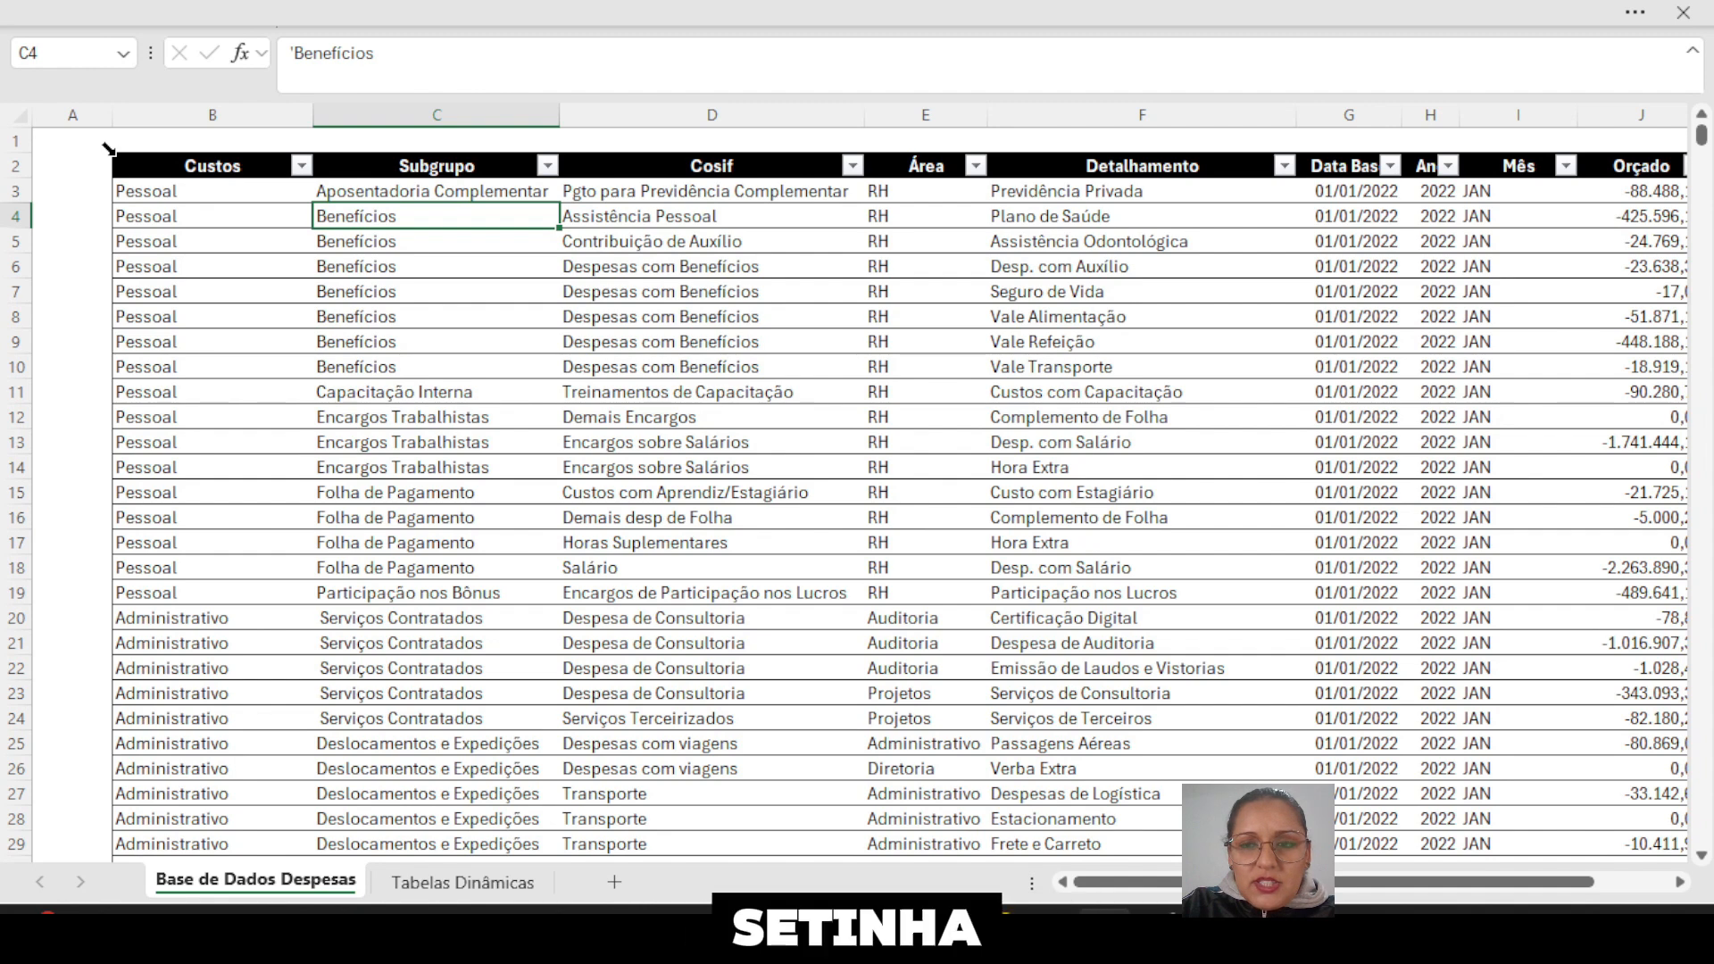
click(108, 149)
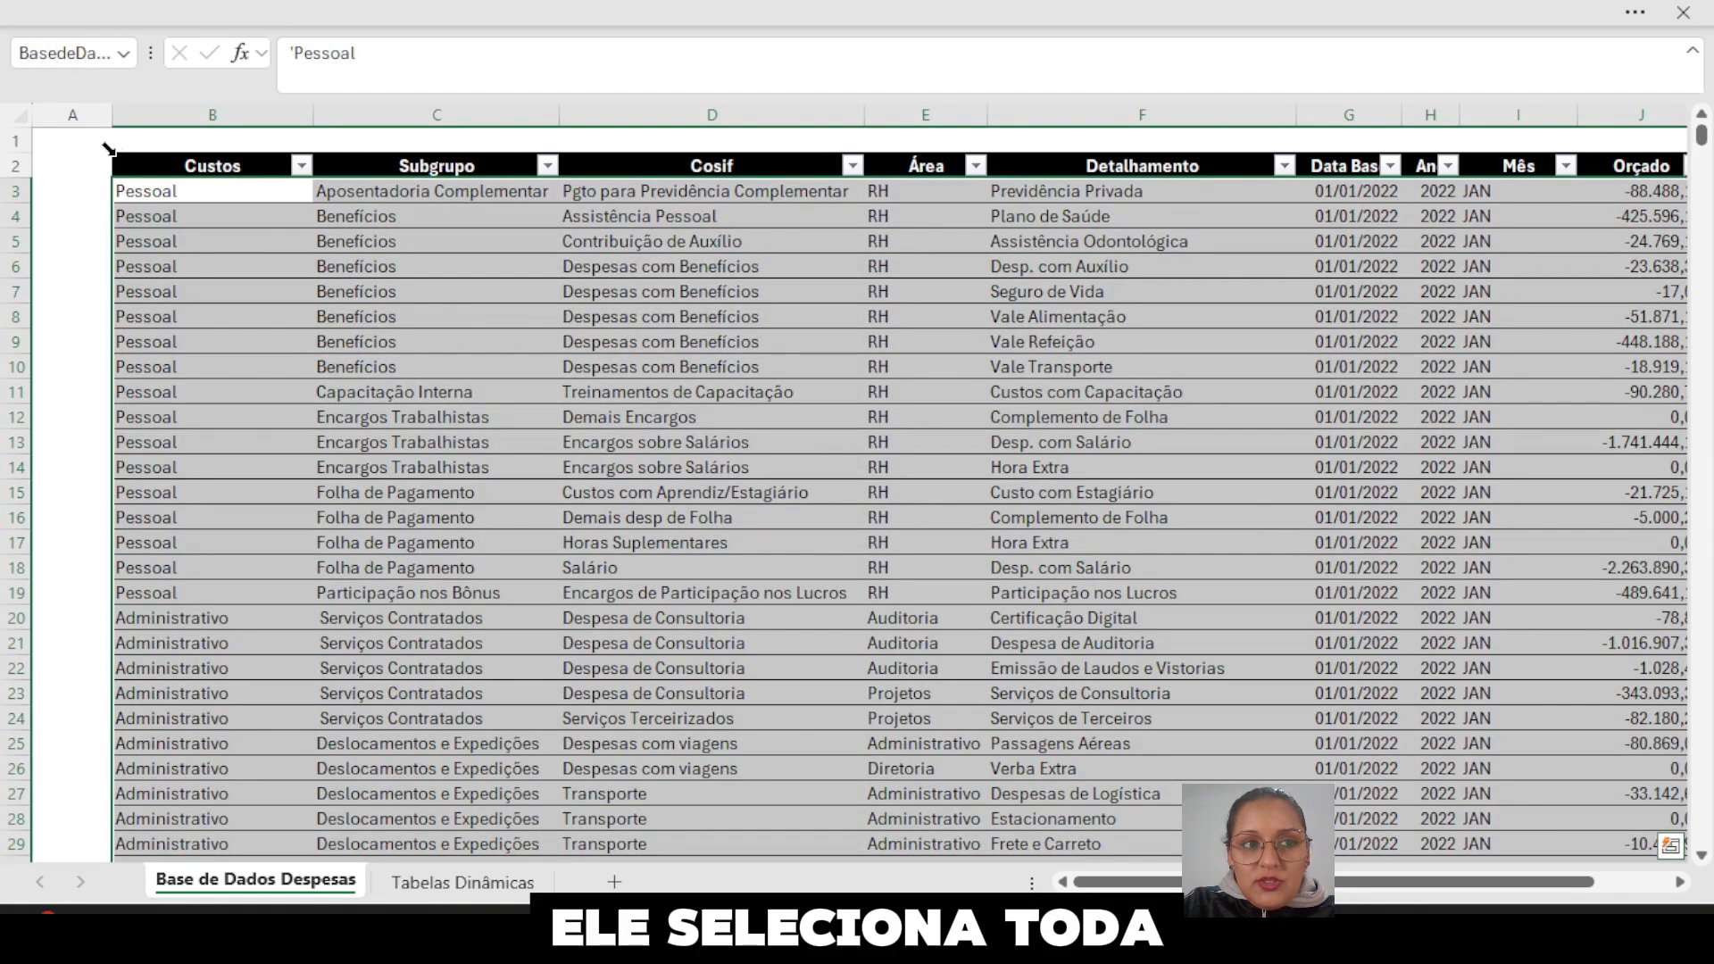
click(1615, 11)
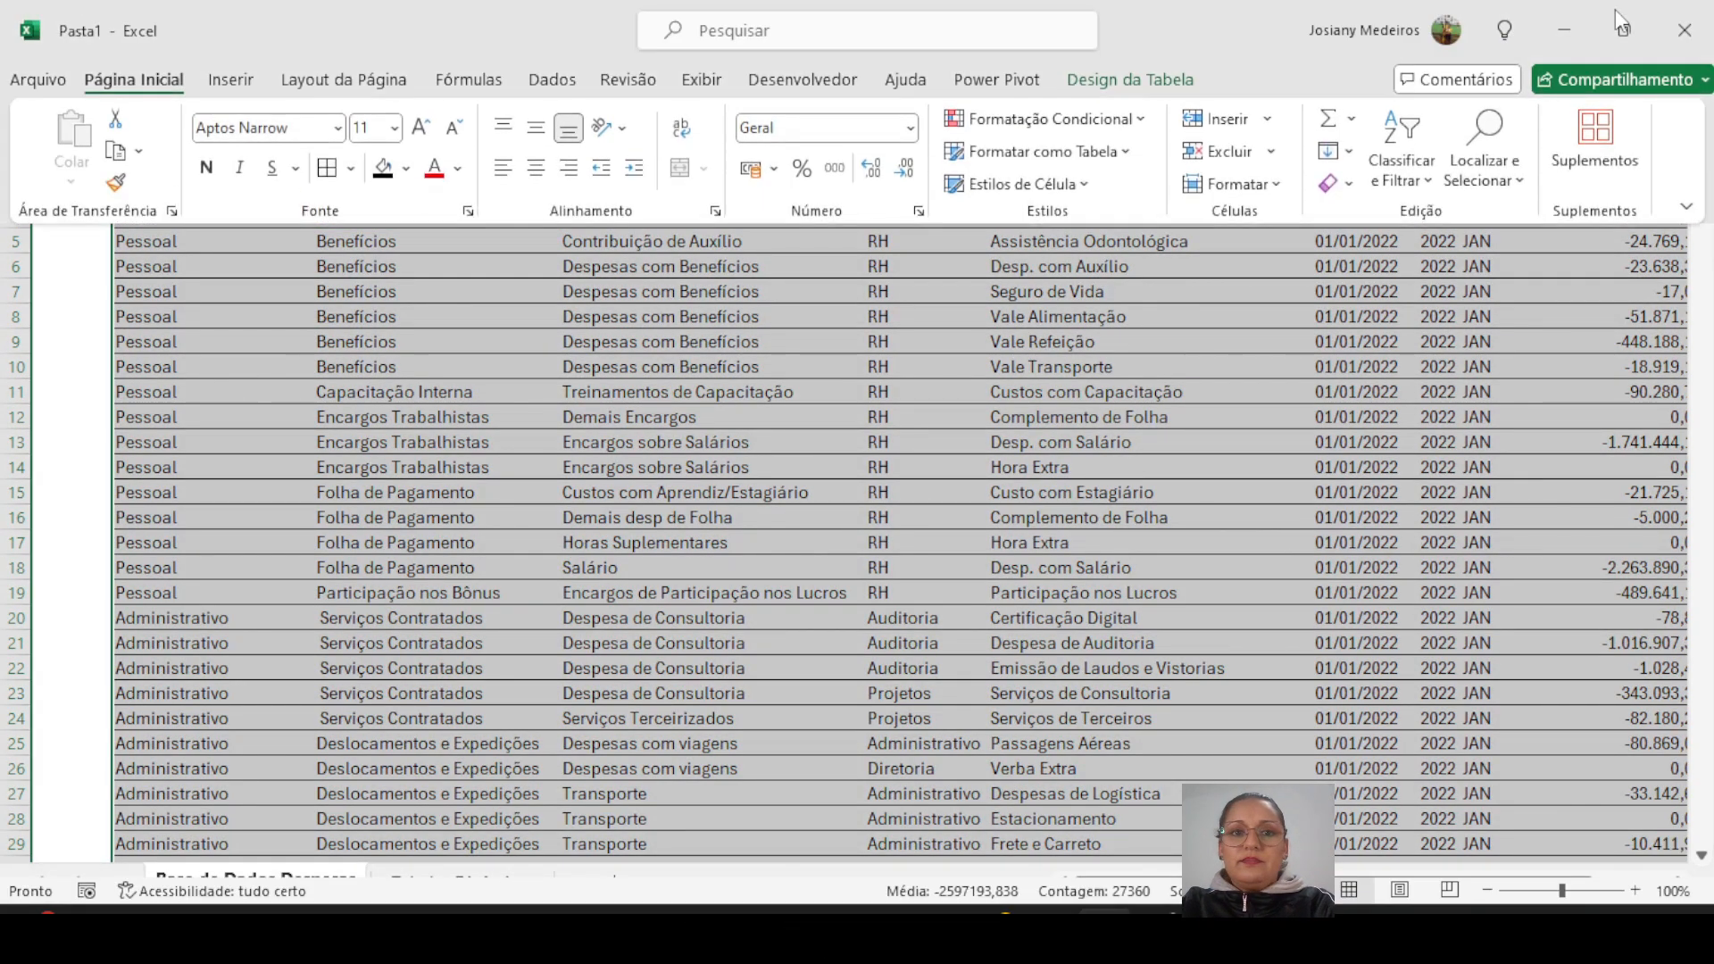
click(229, 86)
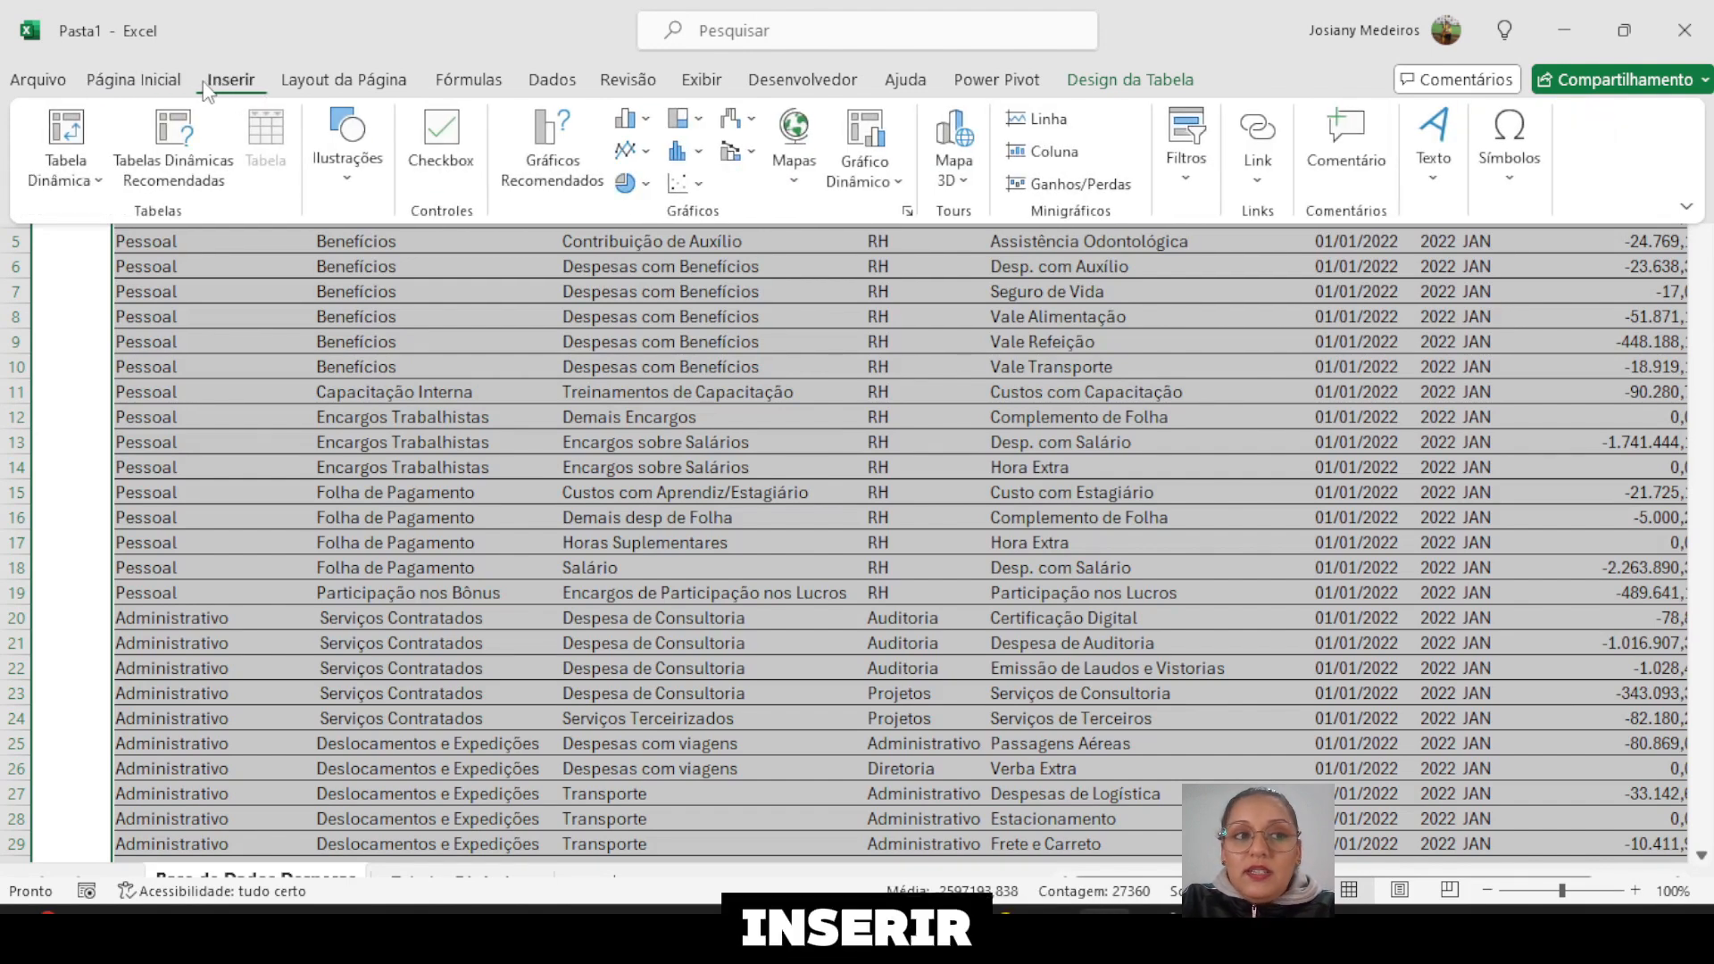
click(66, 134)
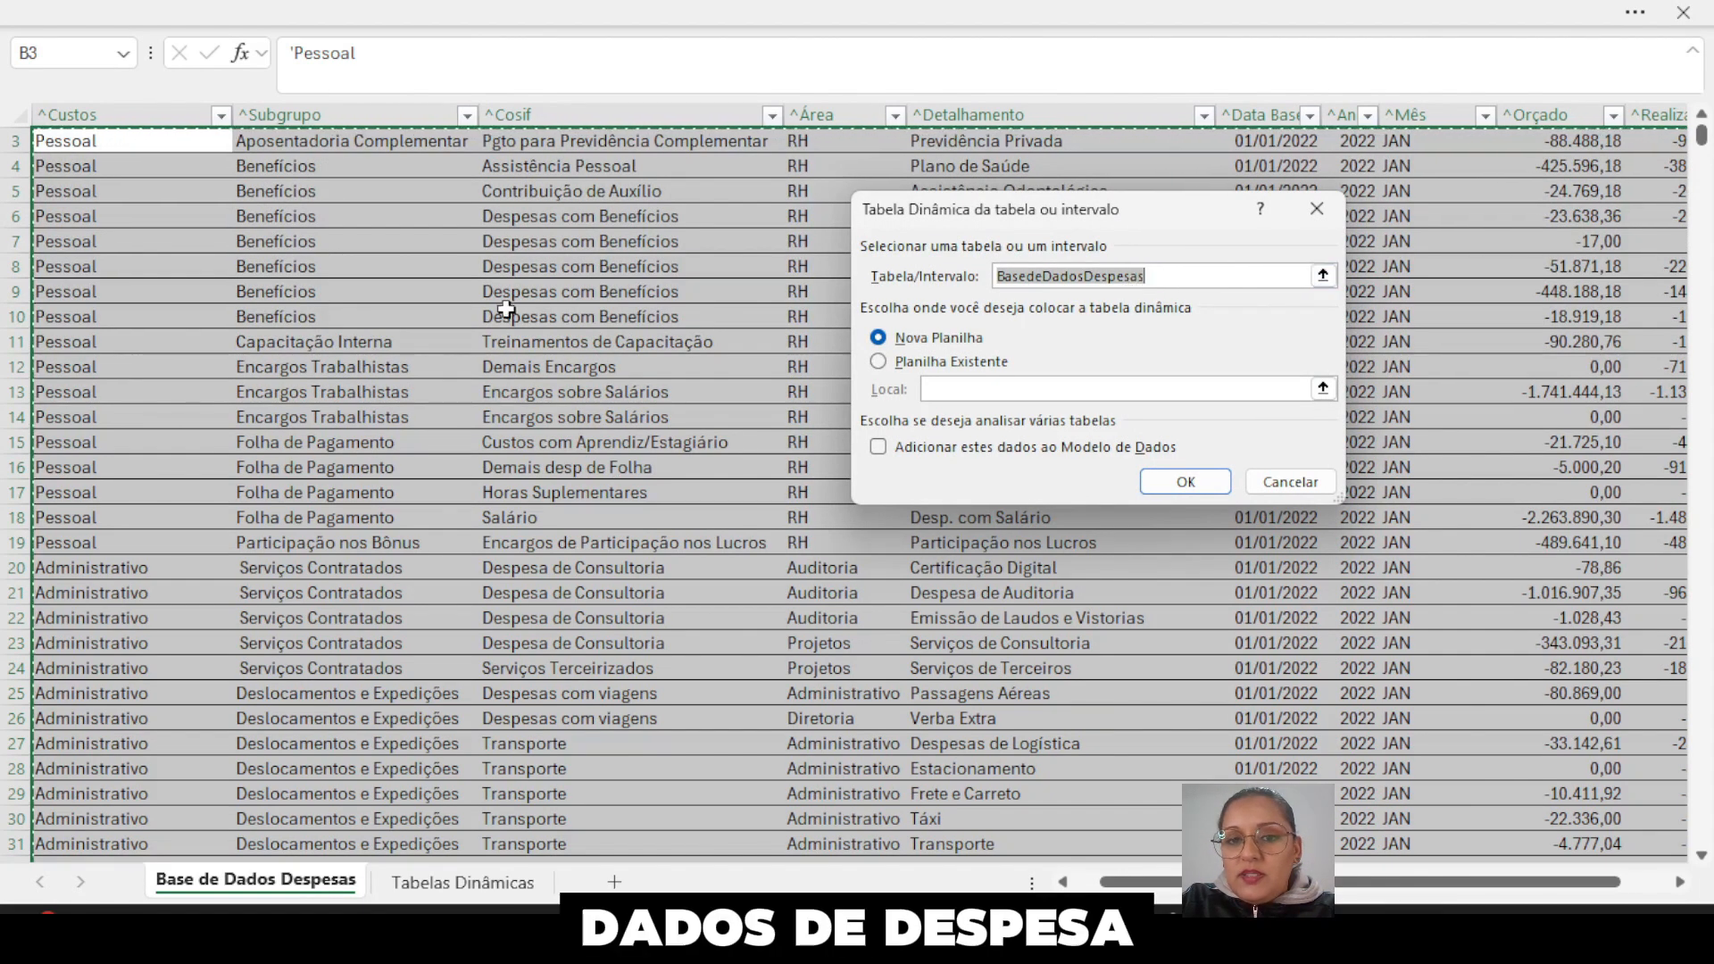
click(879, 363)
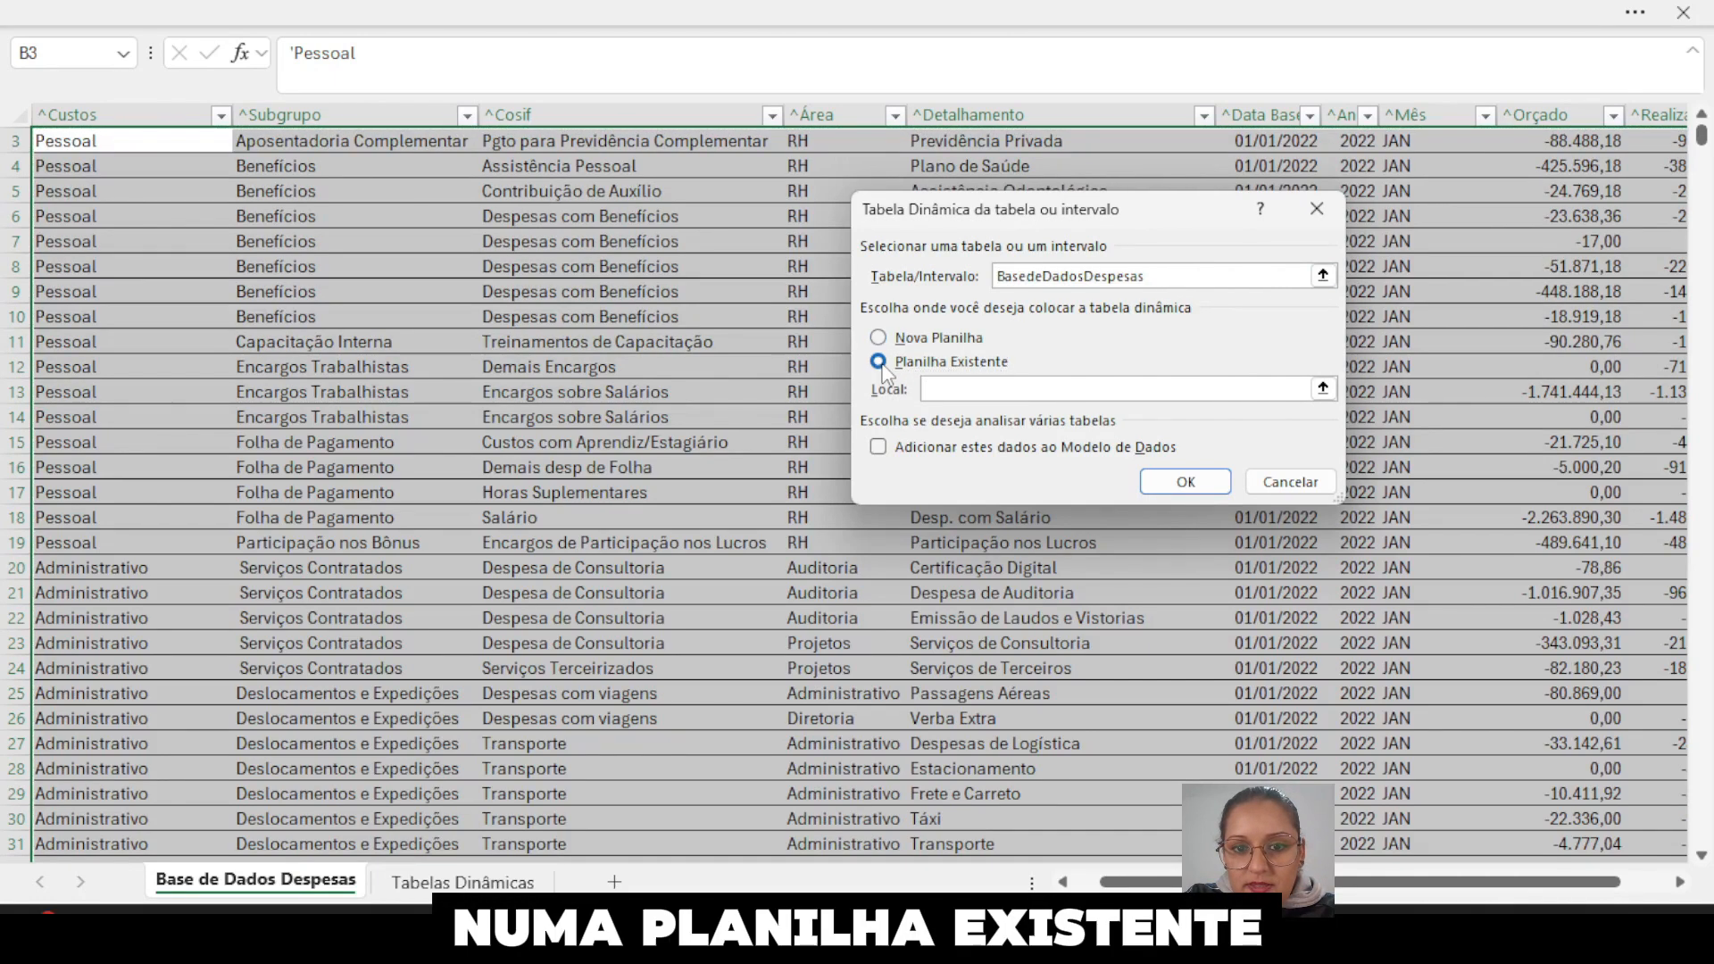
click(428, 888)
click(550, 306)
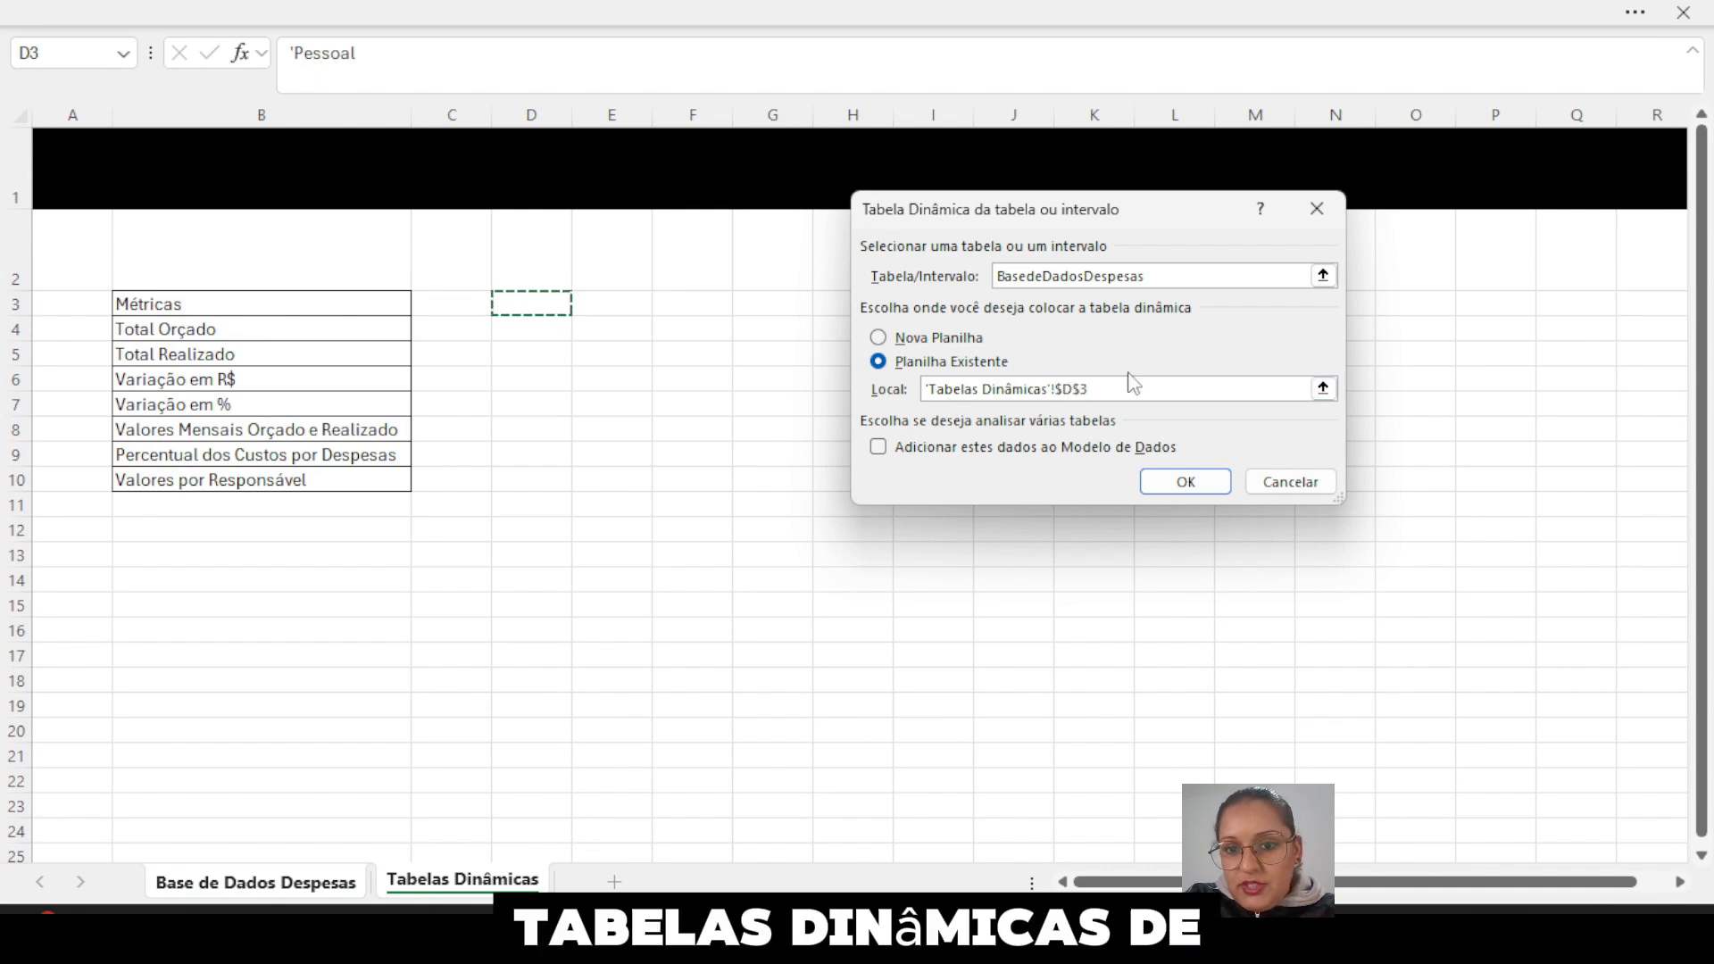
click(1185, 481)
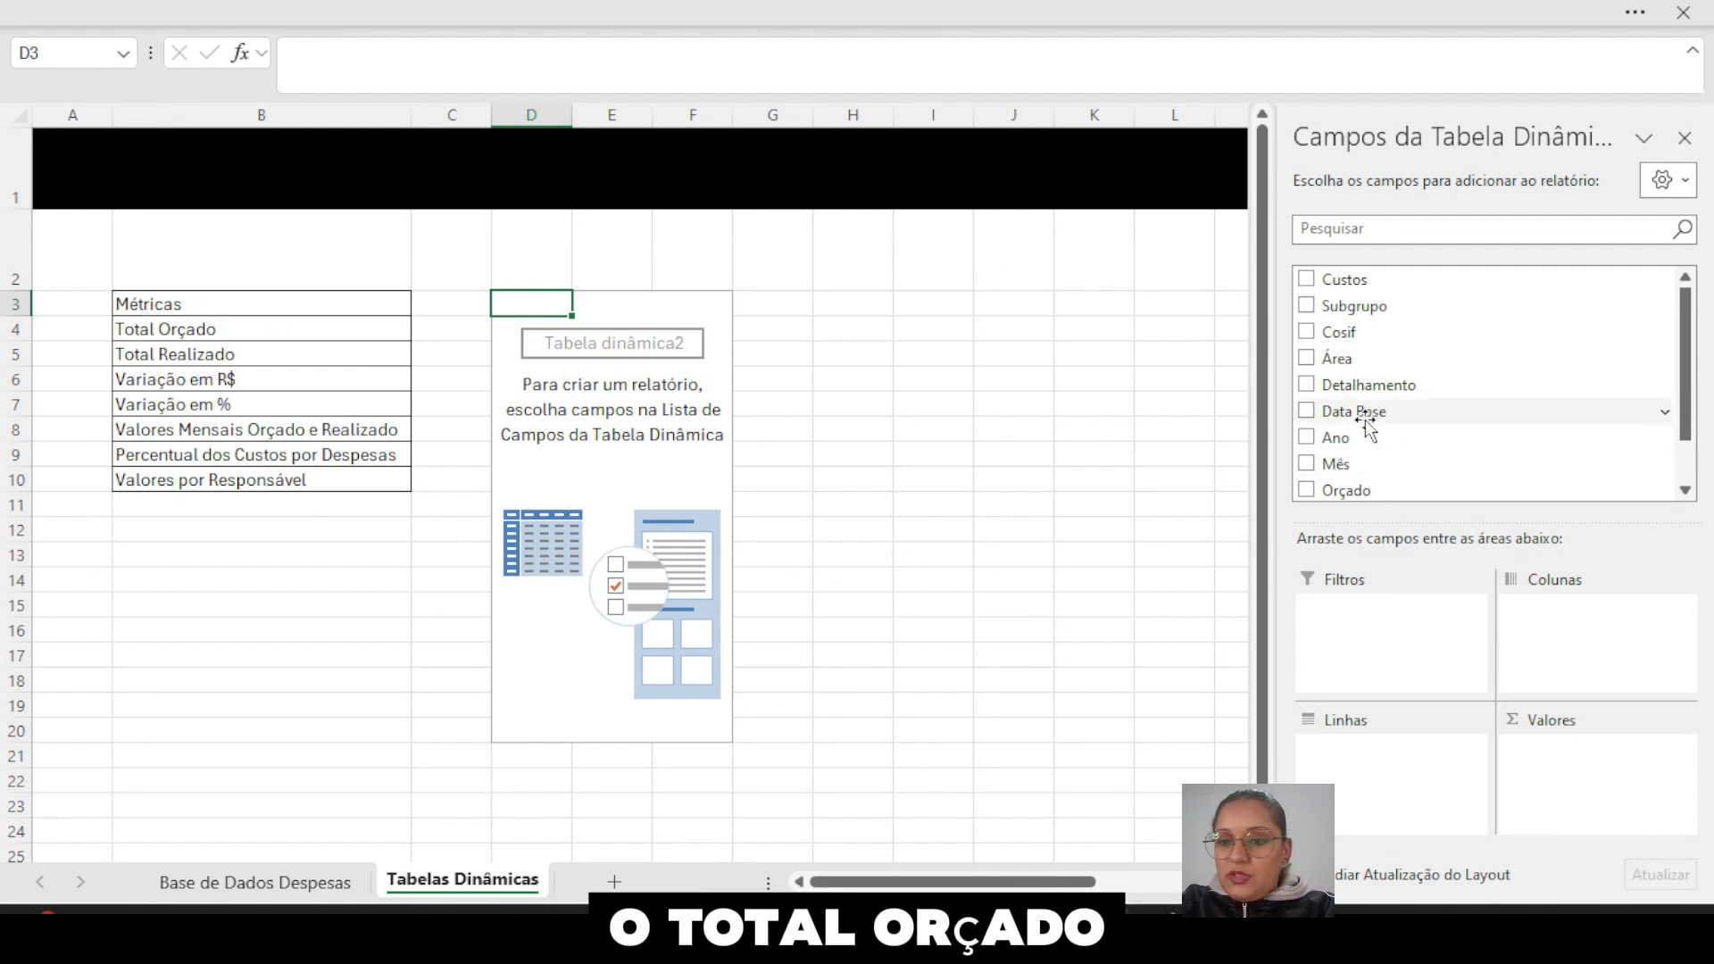
- Add the Orçado and Realizado fields to the pivot table's values as sums
drag(1317, 500, 1342, 757)
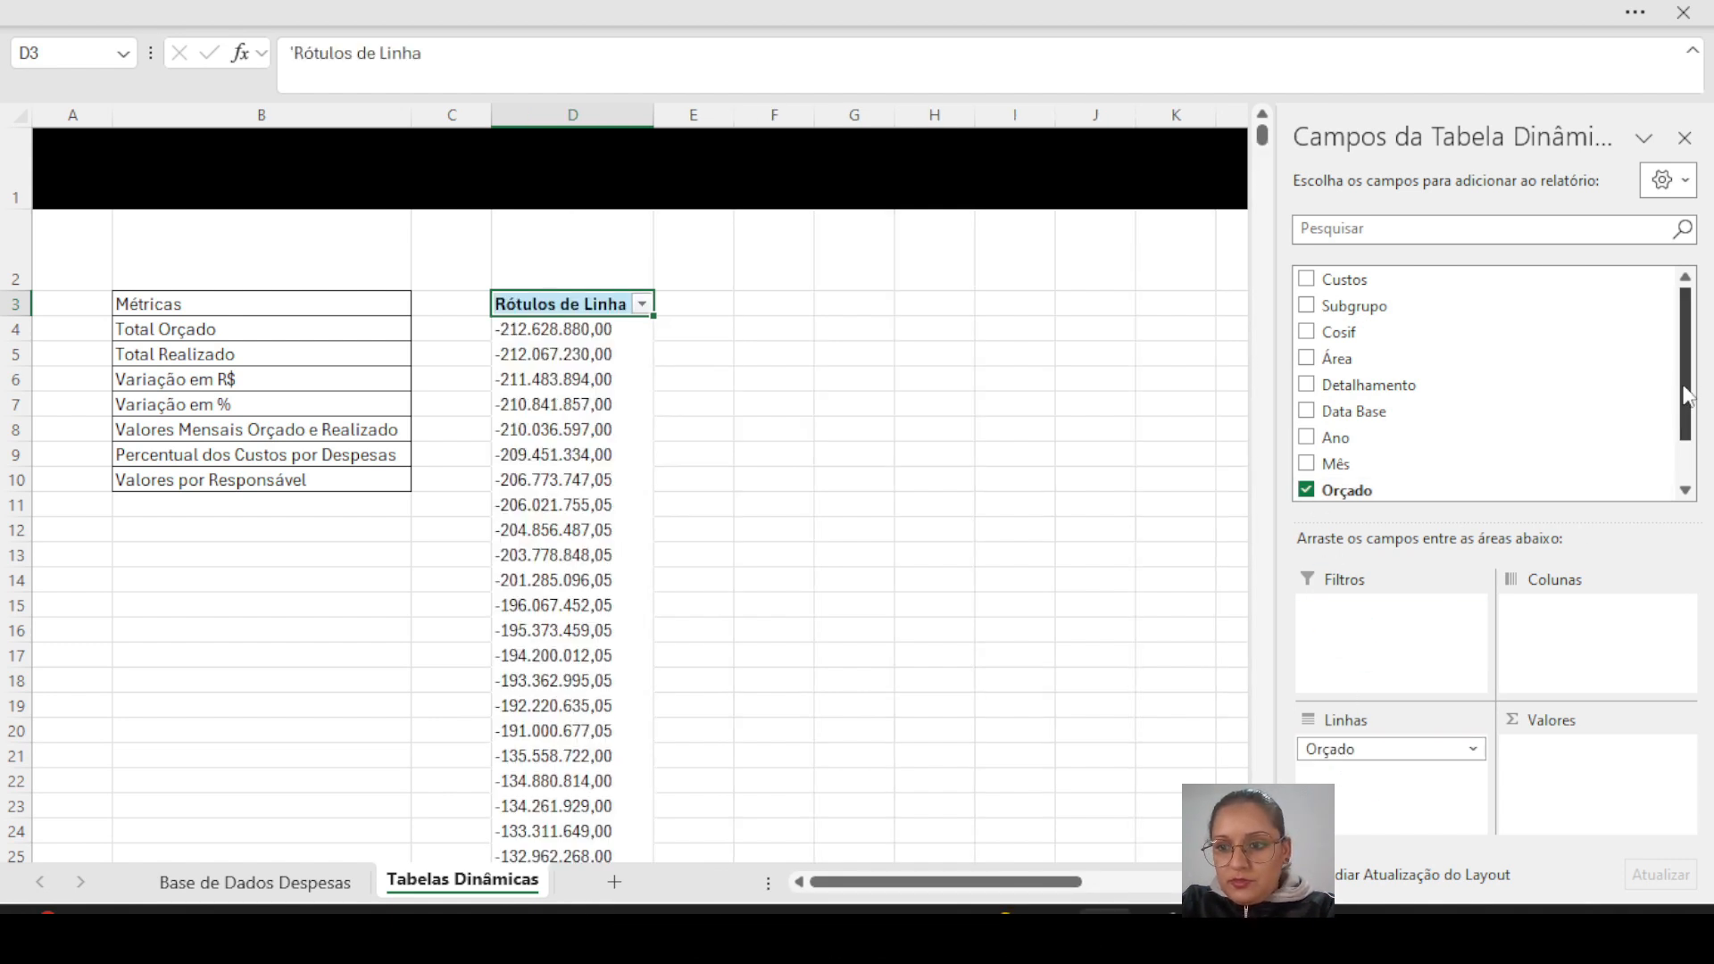
drag(1349, 748, 1558, 750)
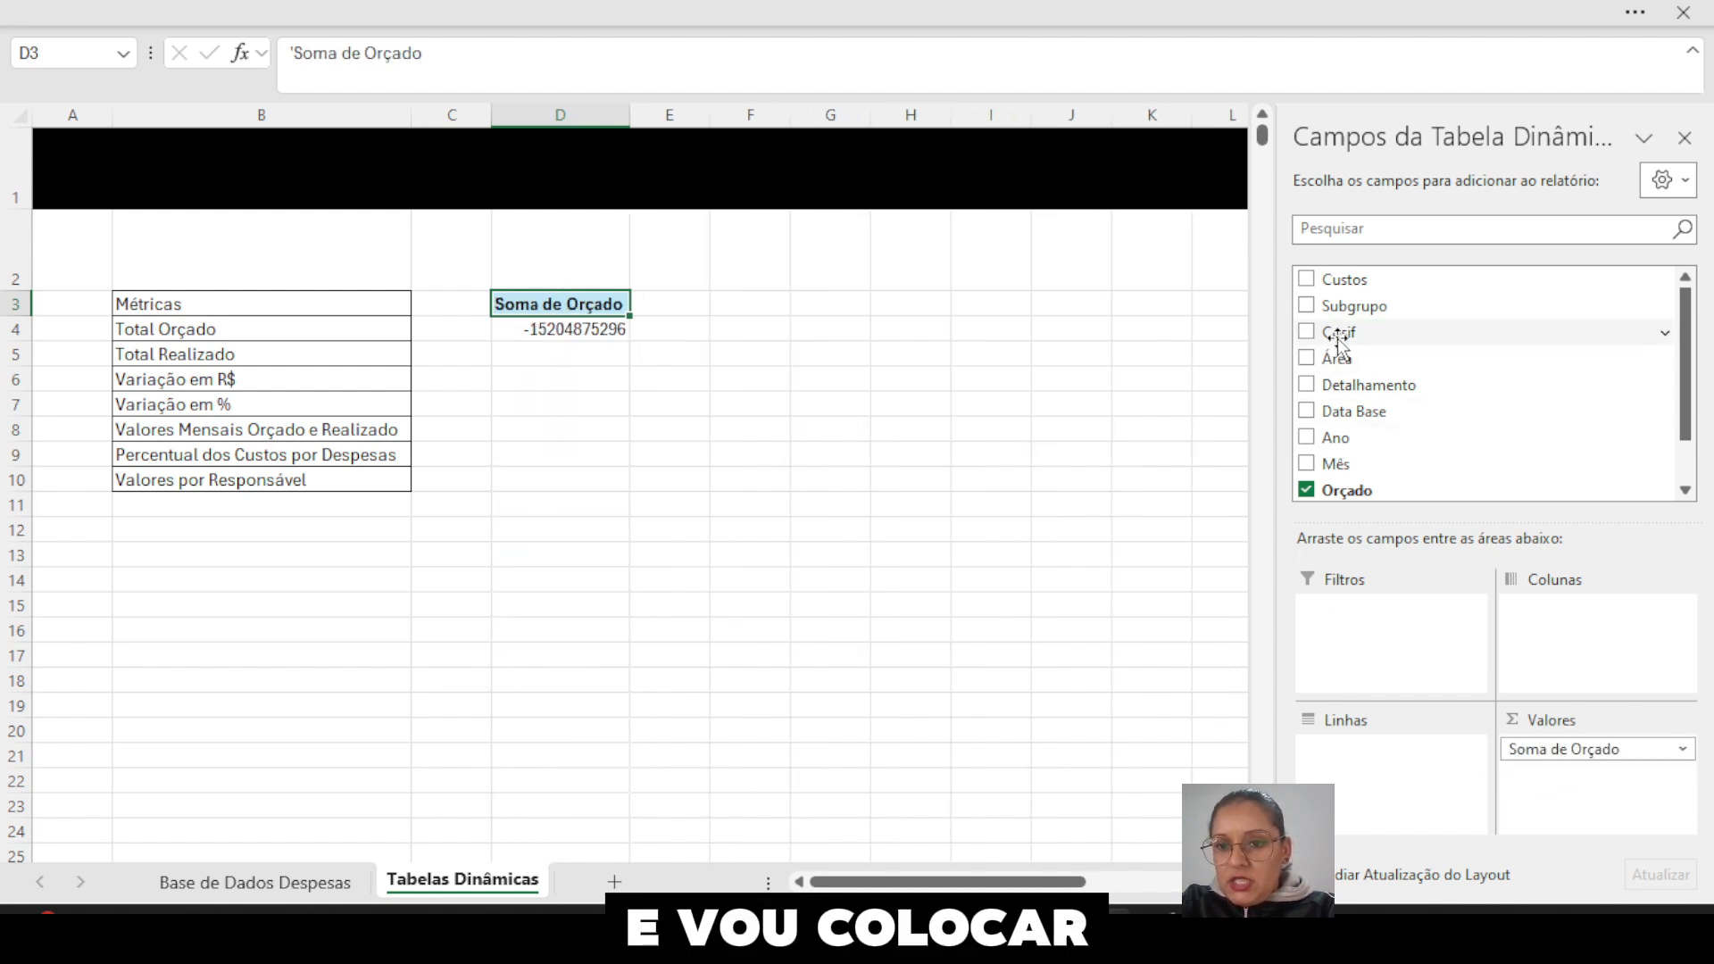
scroll(1393, 384, down, 1)
drag(1327, 460, 1546, 773)
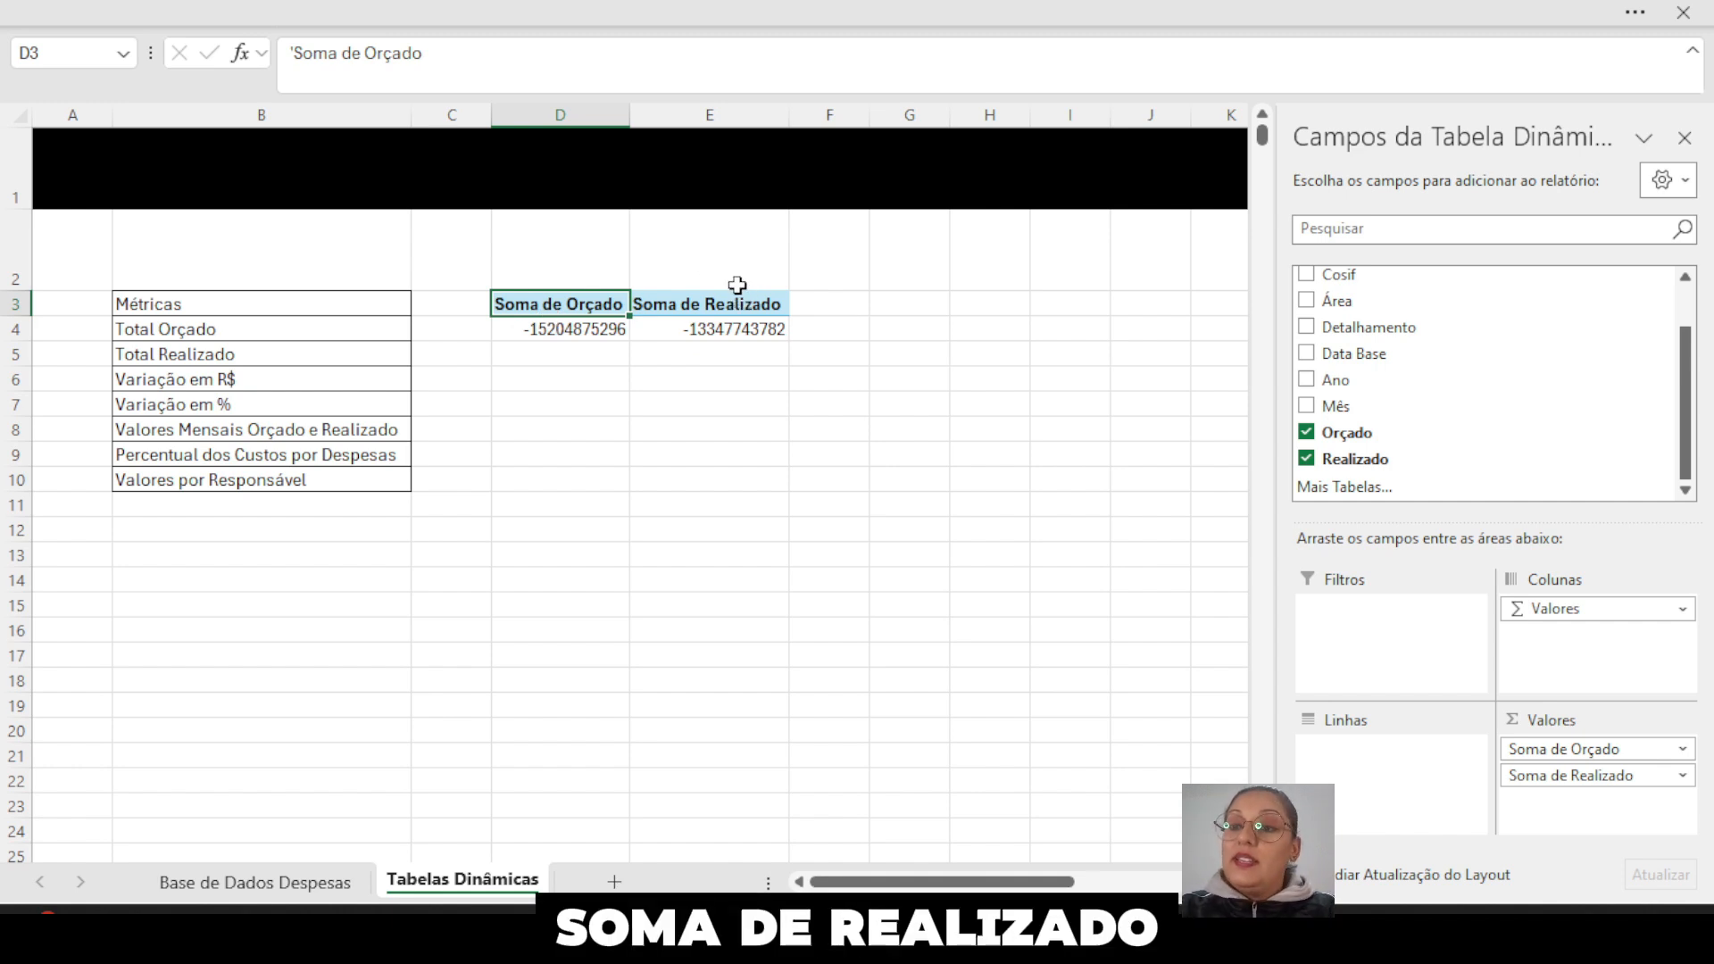
- Make the Métricas heading in B3 bold and center it
click(264, 293)
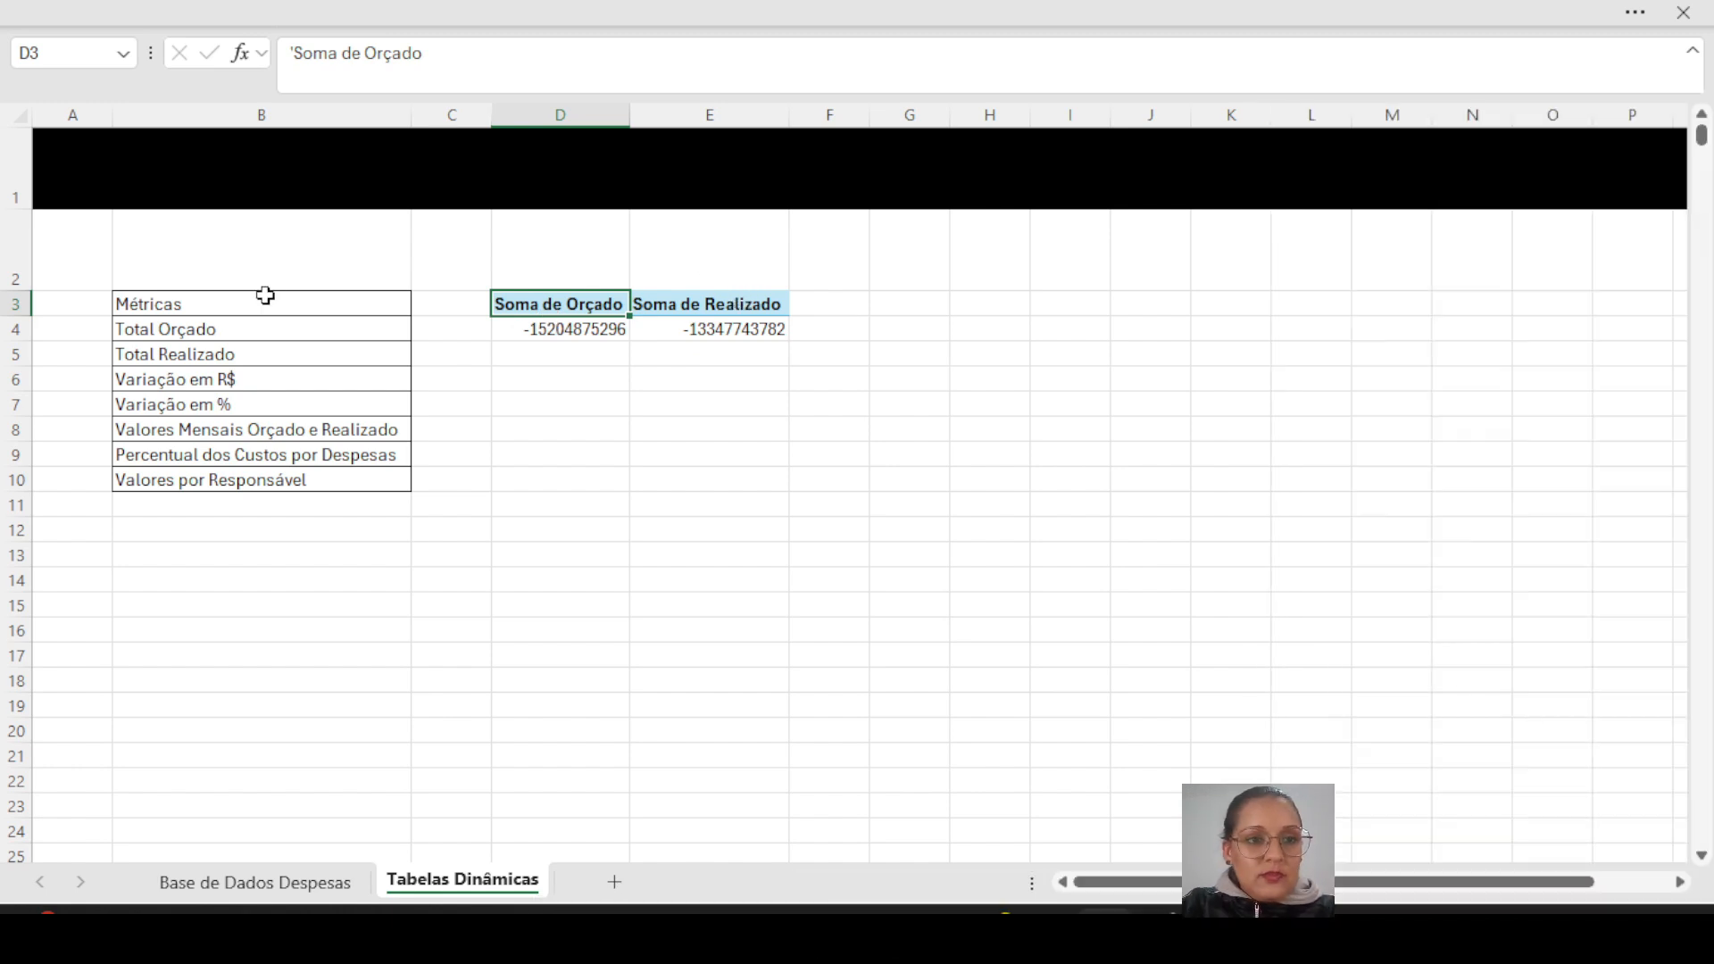
click(1636, 14)
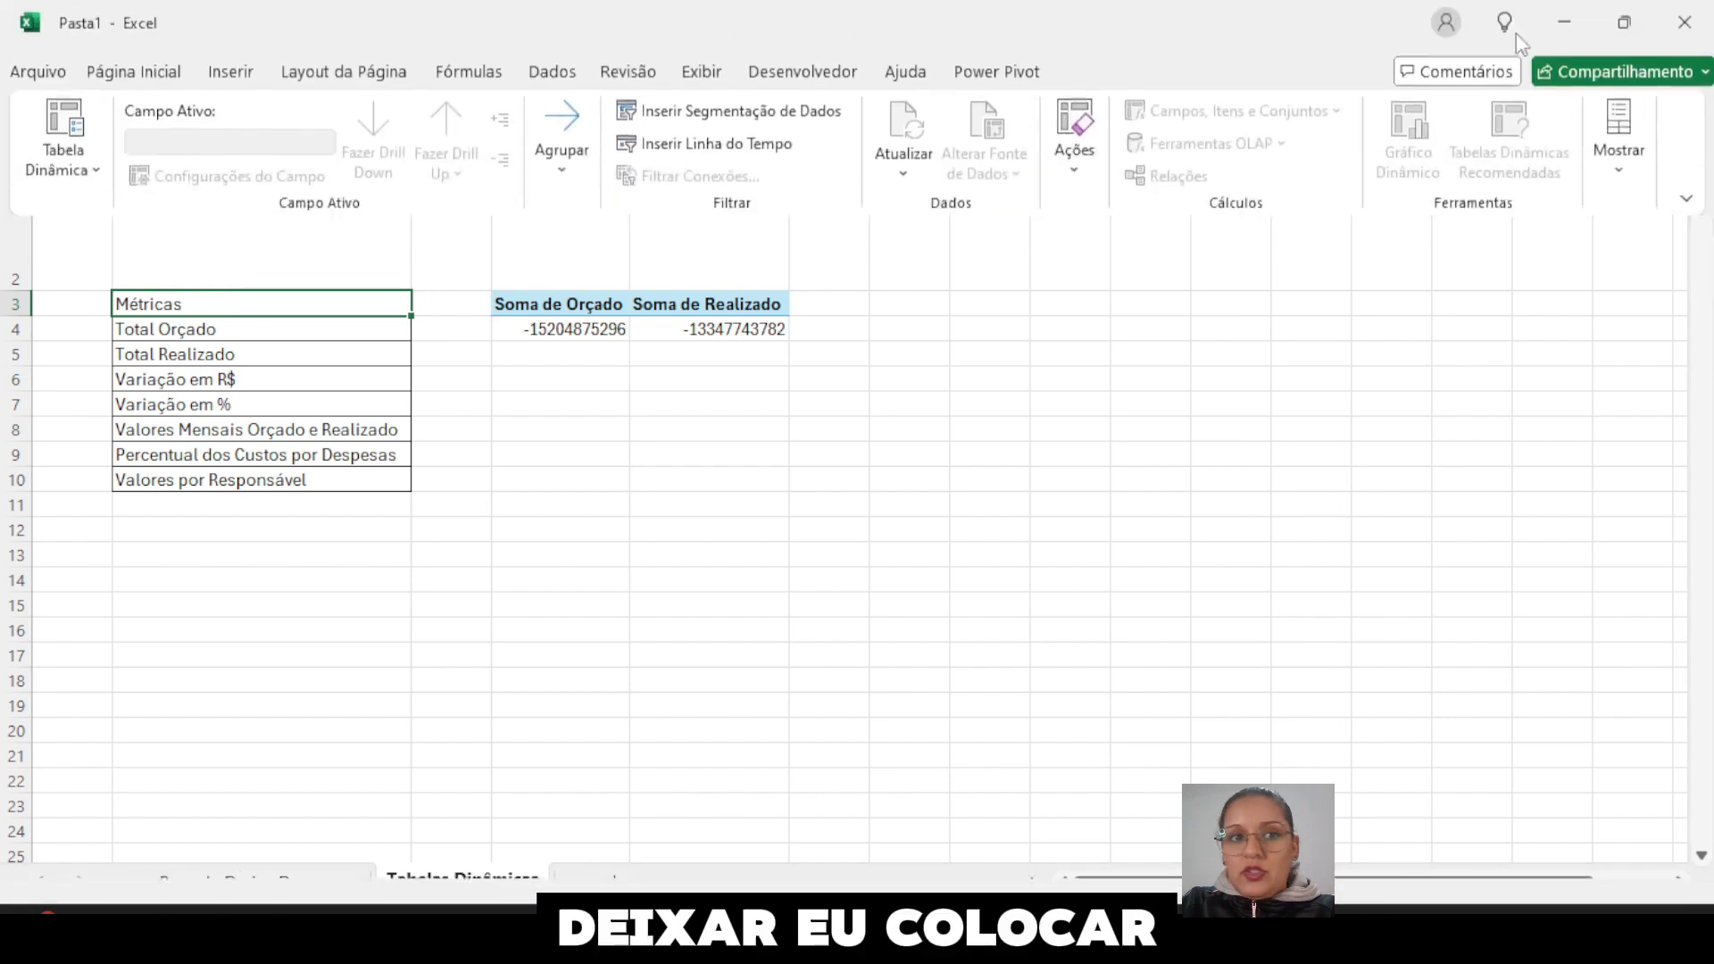
click(185, 79)
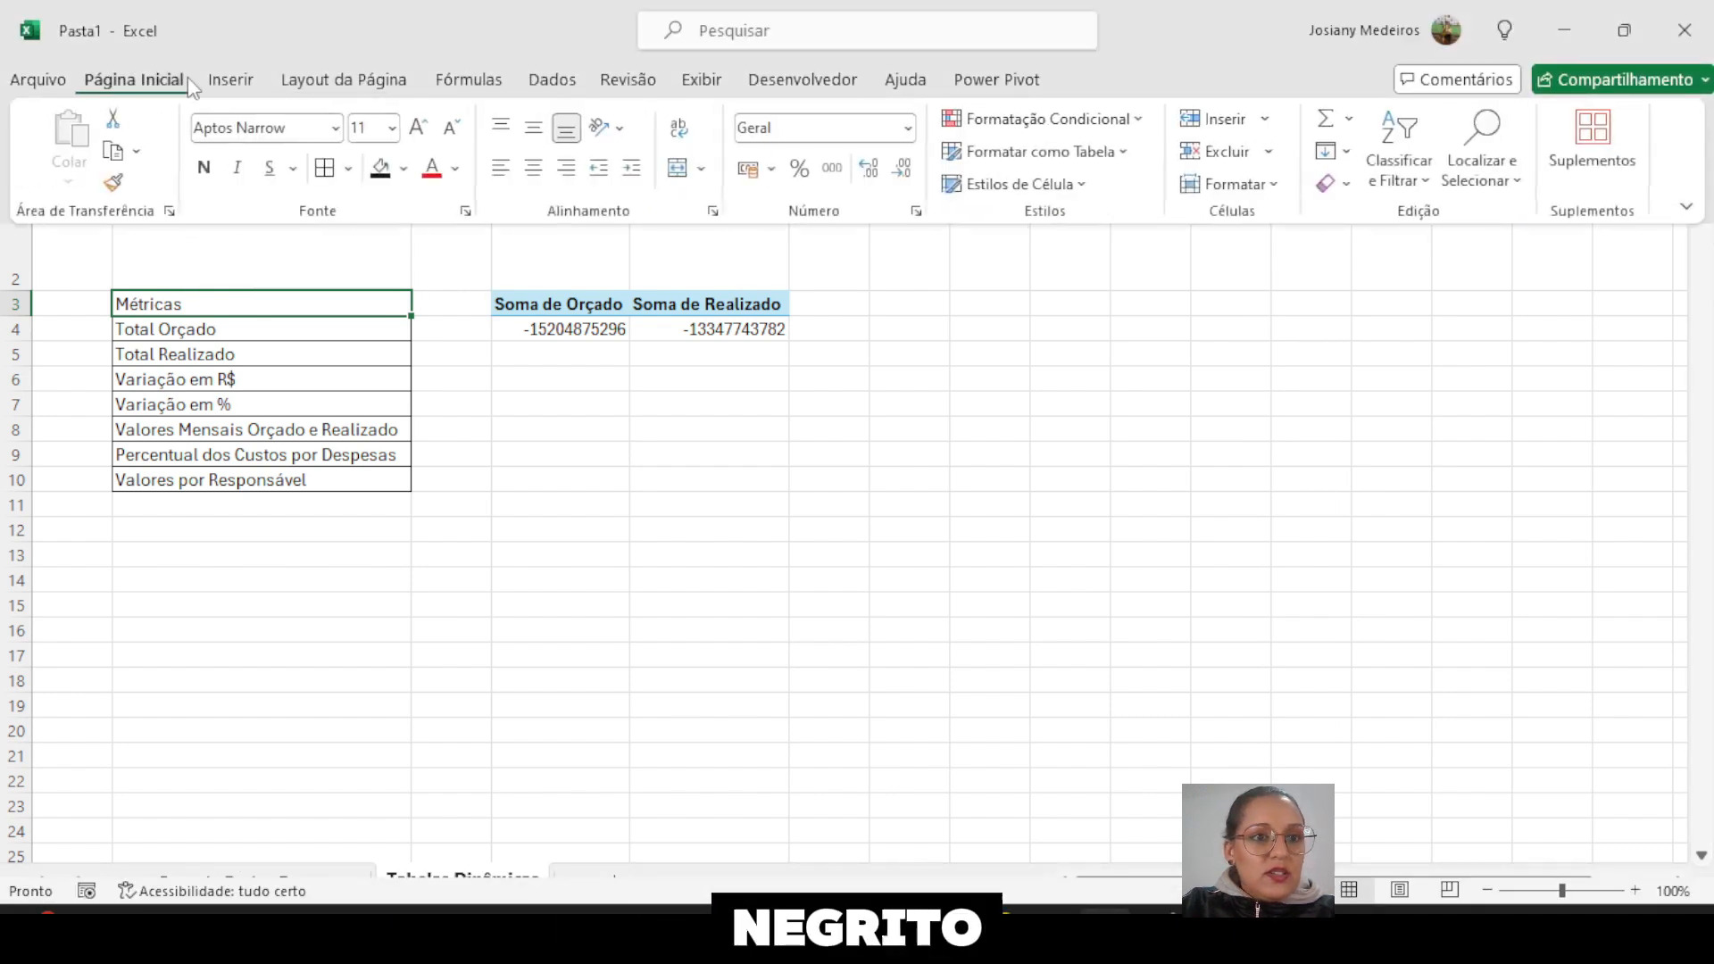
click(205, 167)
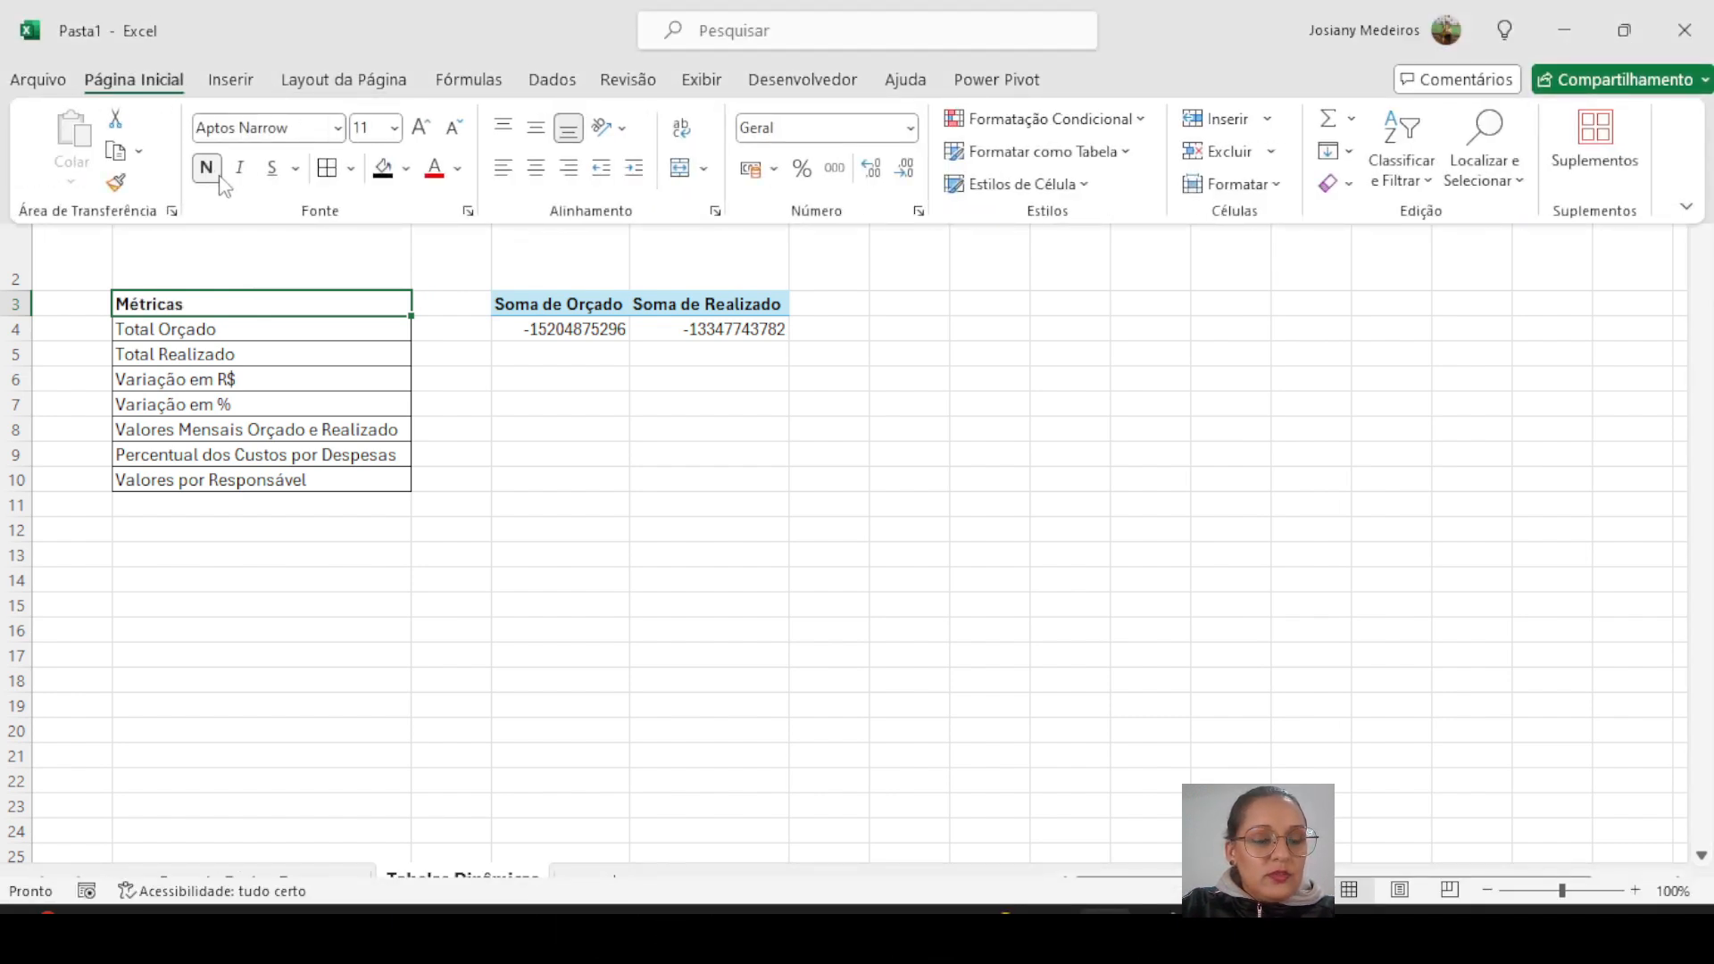
click(535, 167)
- Format the pivot totals in D4:E4 as Número with two decimals and a thousands separator
drag(559, 328, 707, 329)
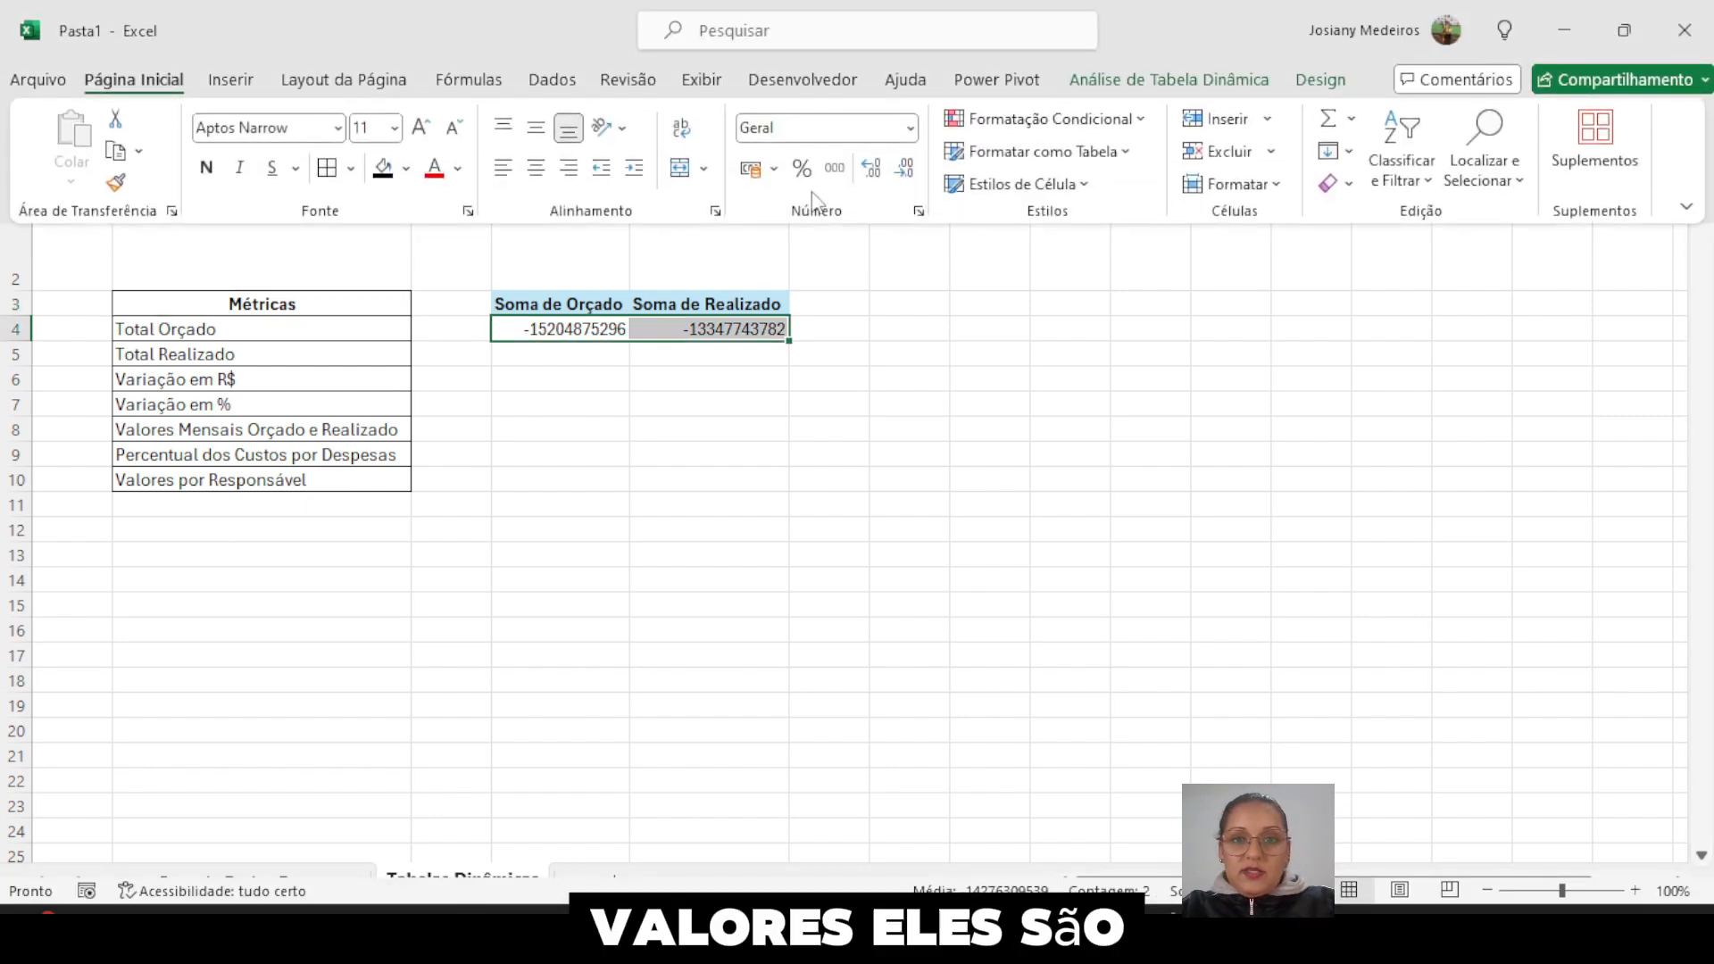
click(909, 128)
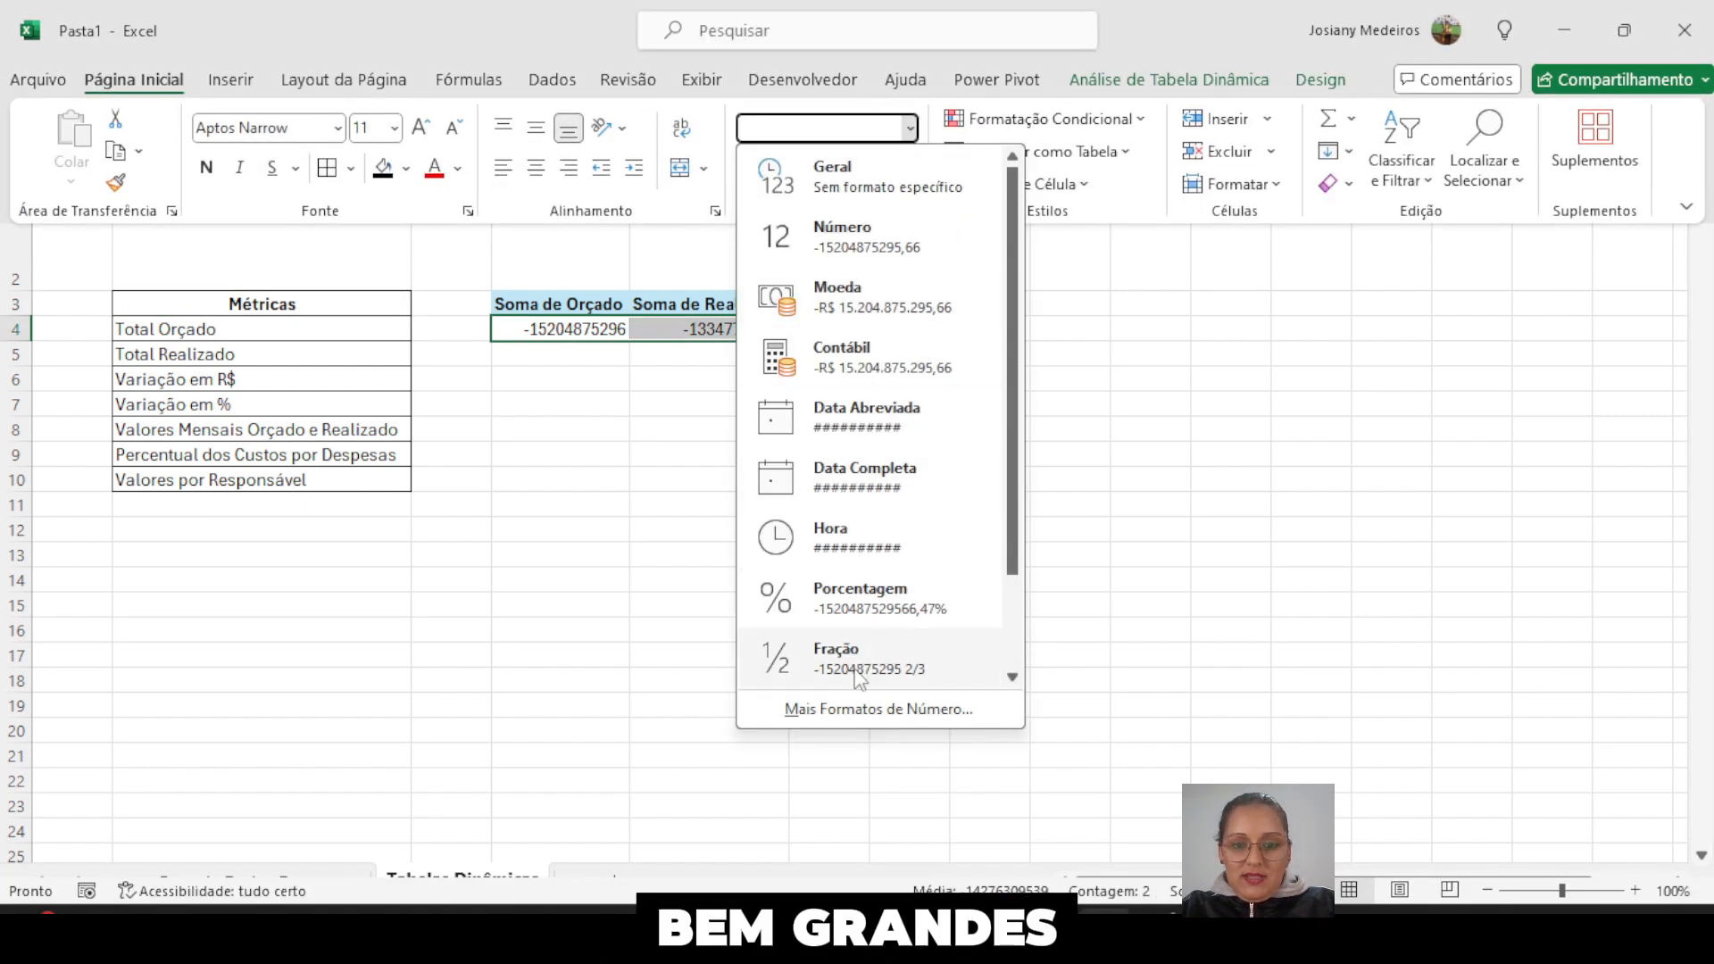
click(839, 709)
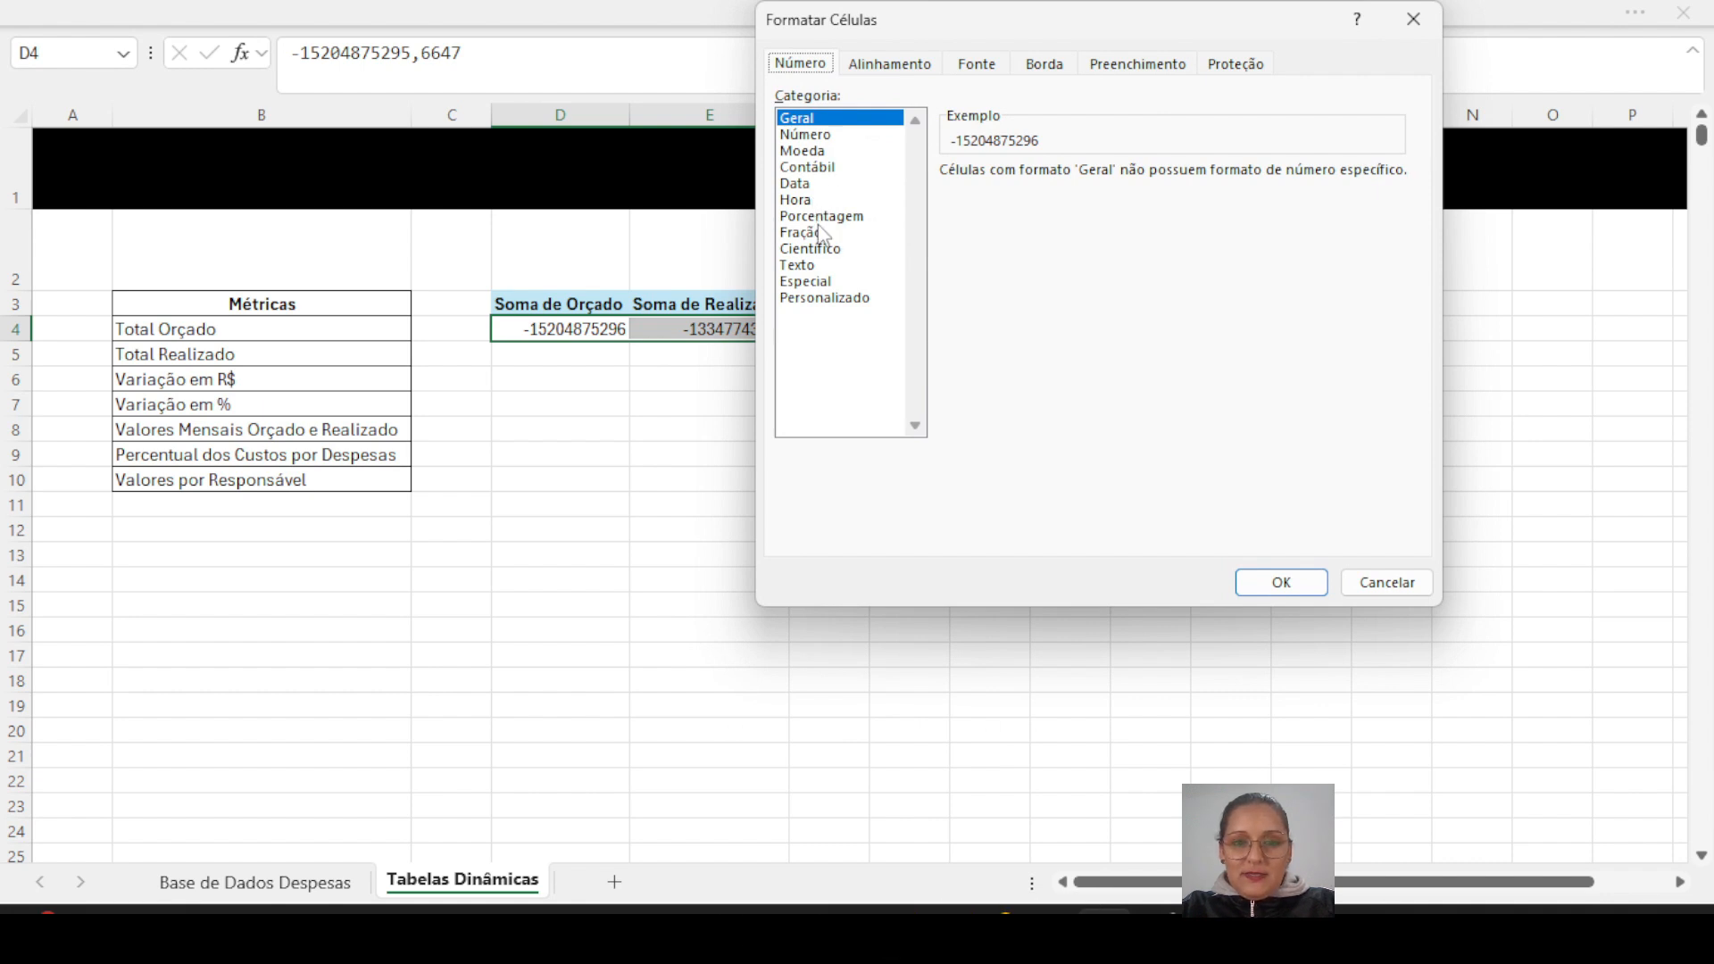
click(805, 134)
click(946, 206)
click(1282, 582)
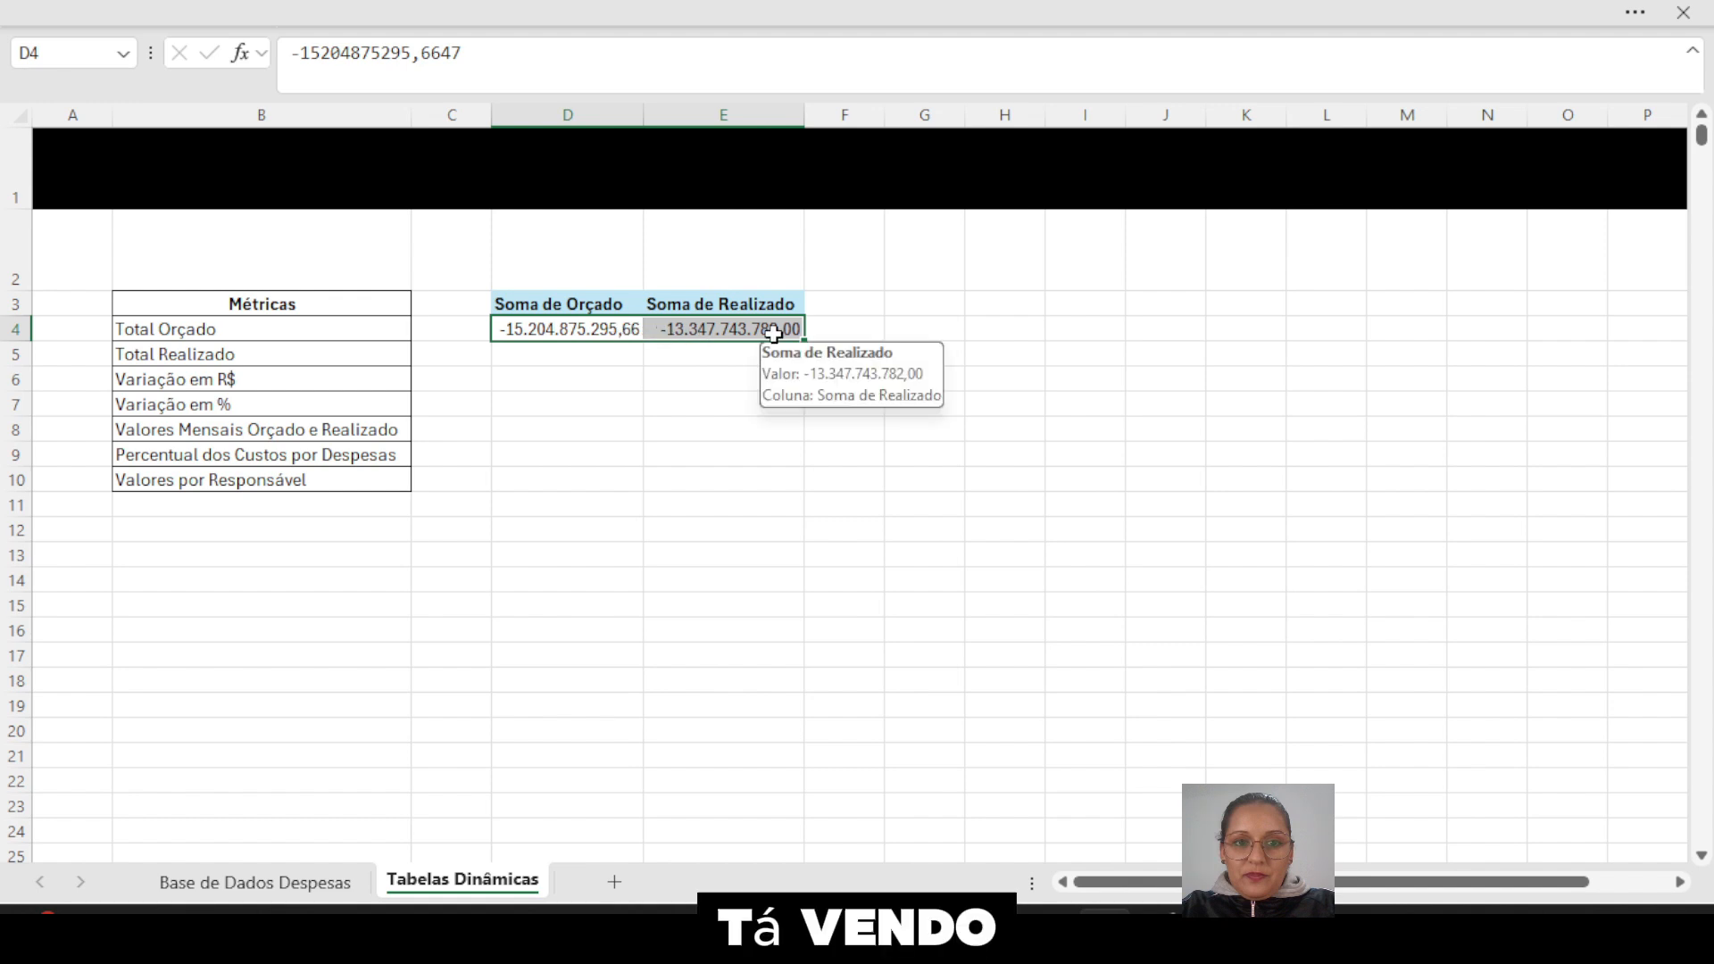
click(717, 330)
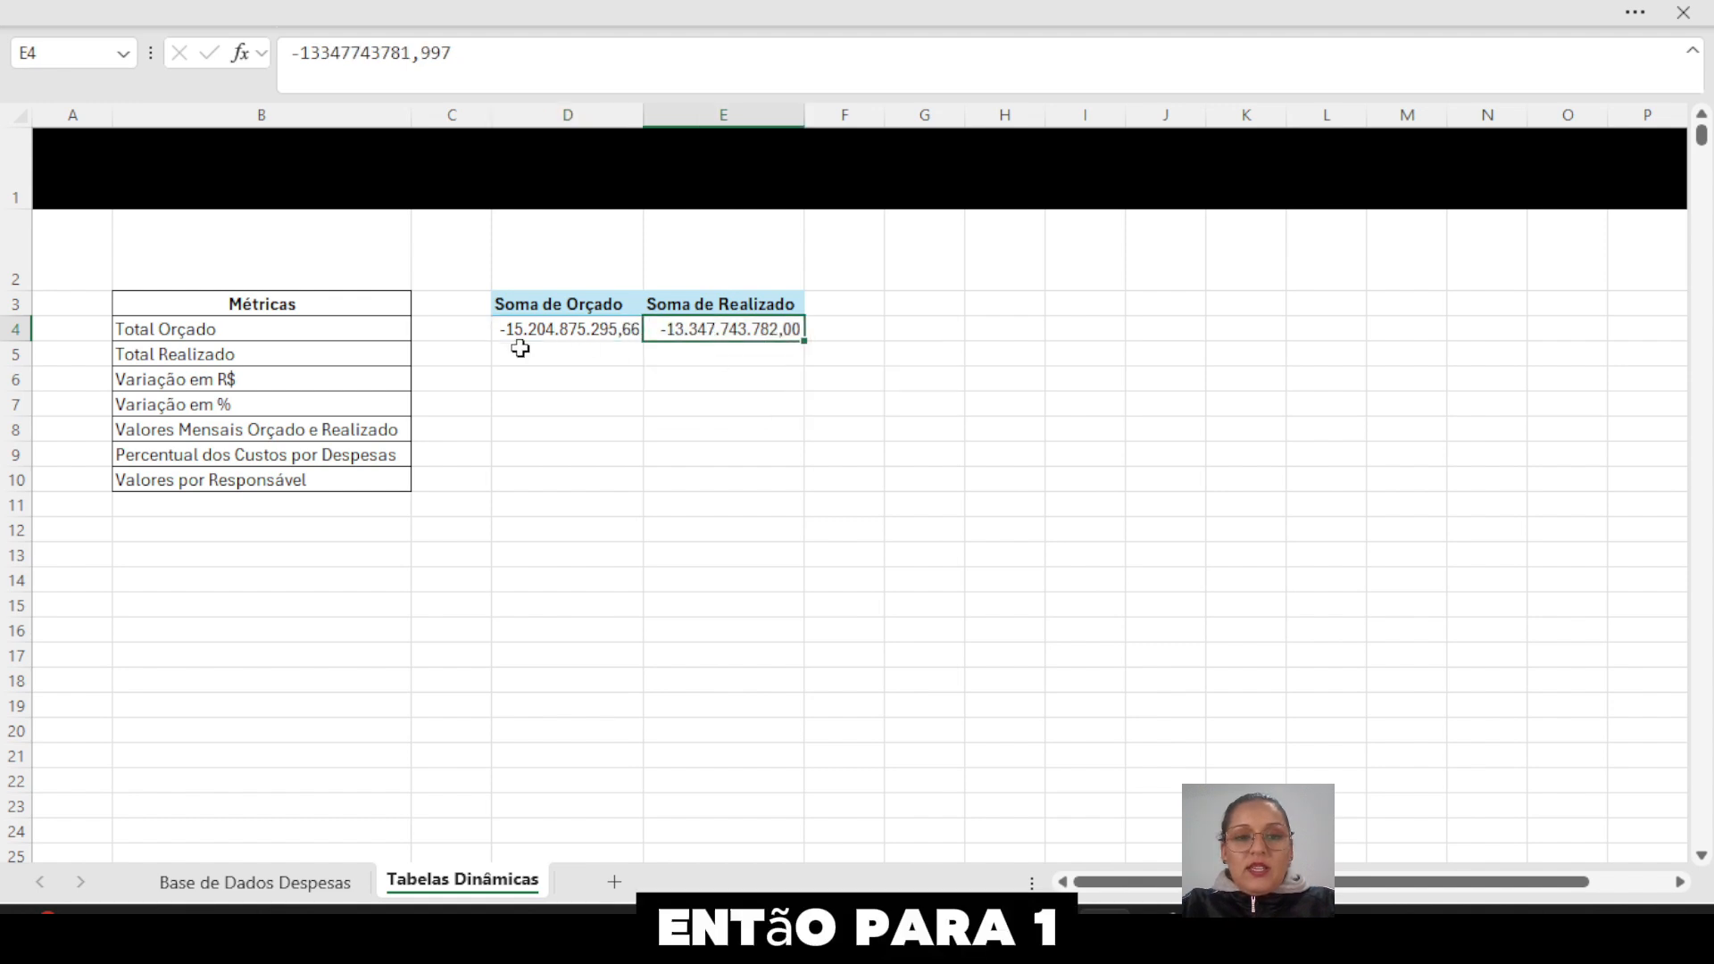
click(542, 331)
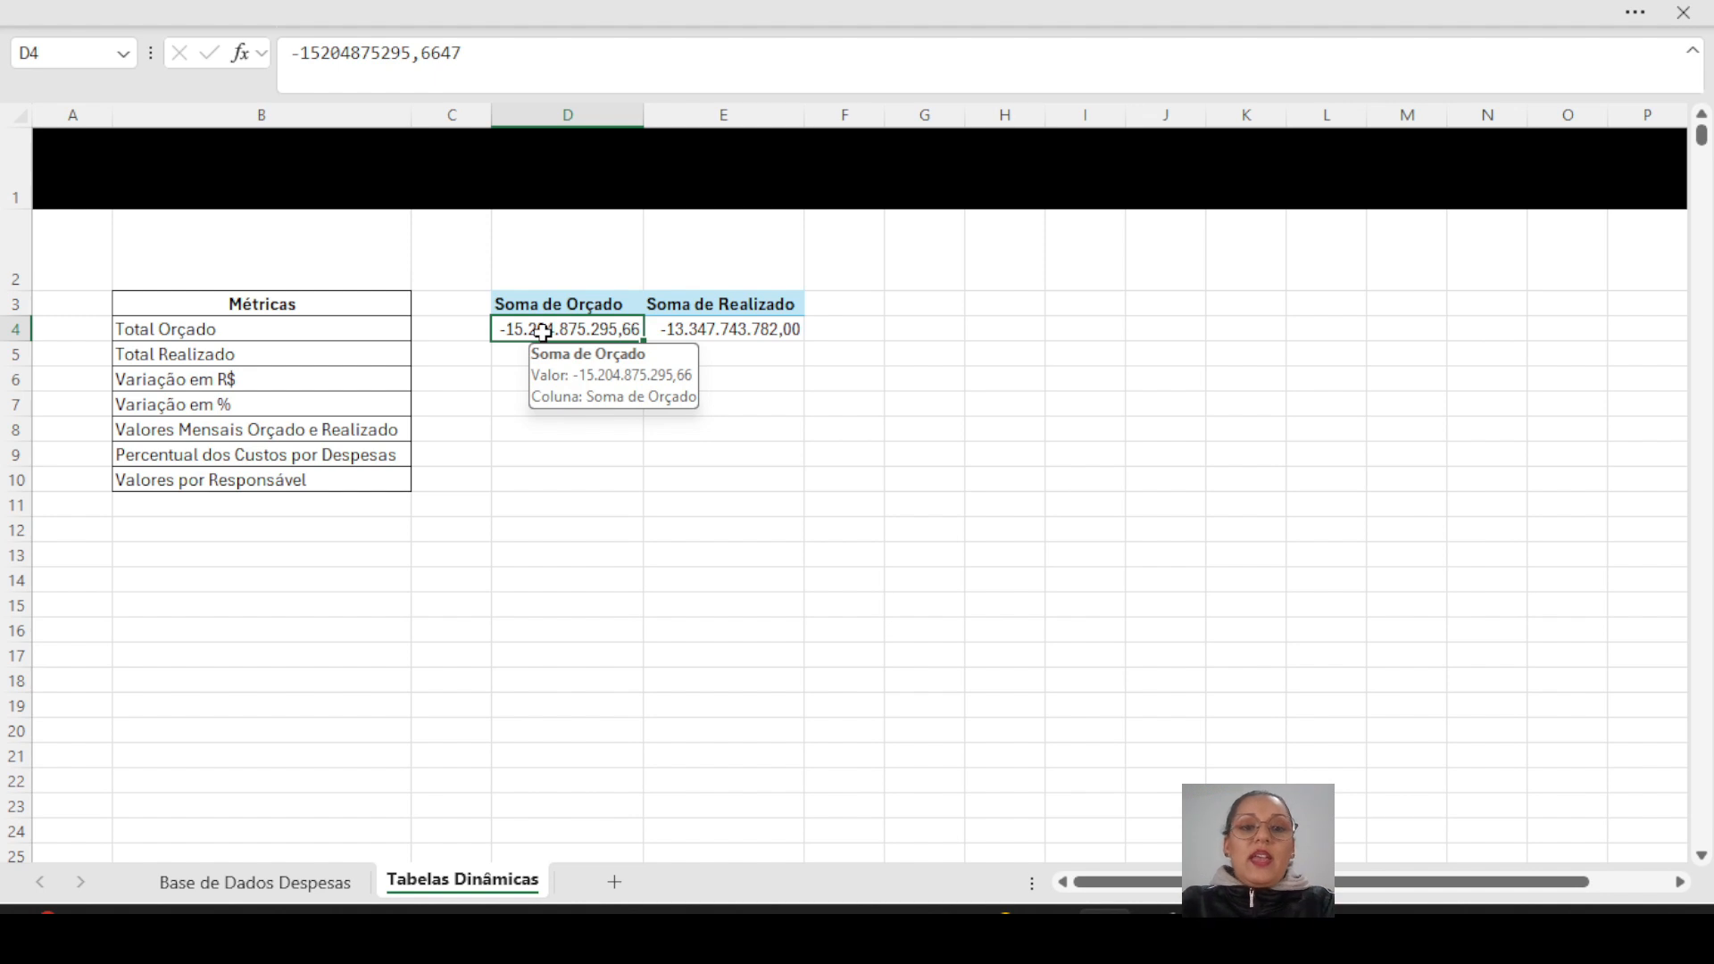
click(616, 357)
click(614, 328)
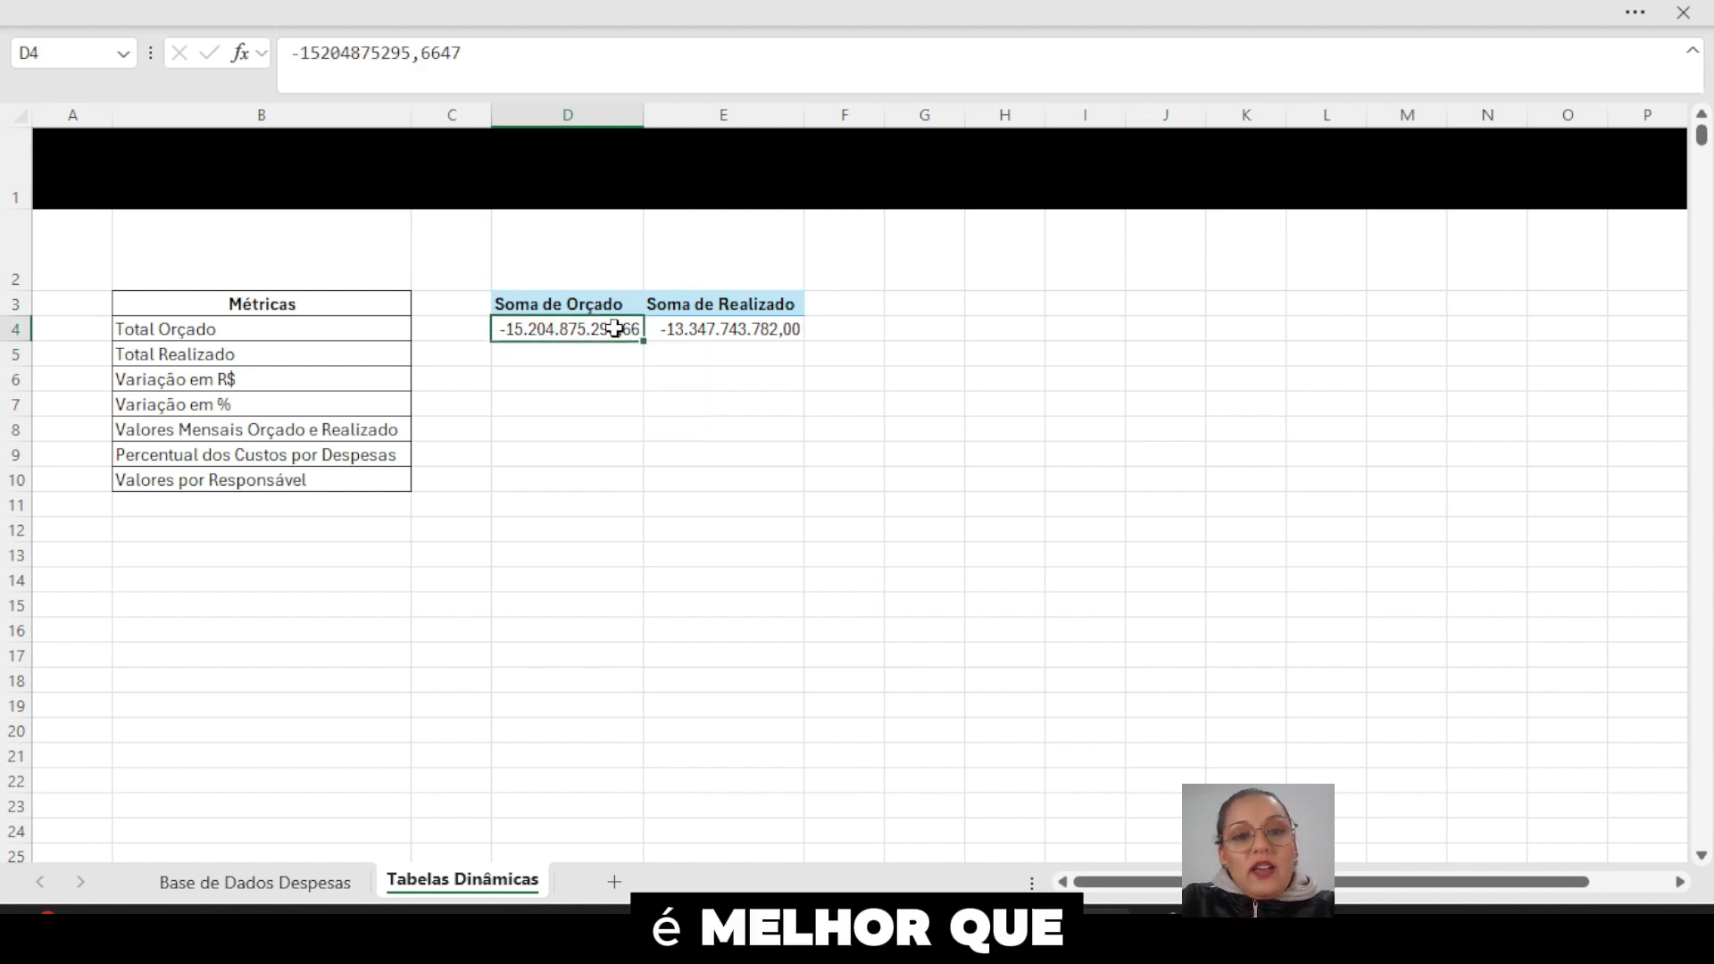
click(725, 332)
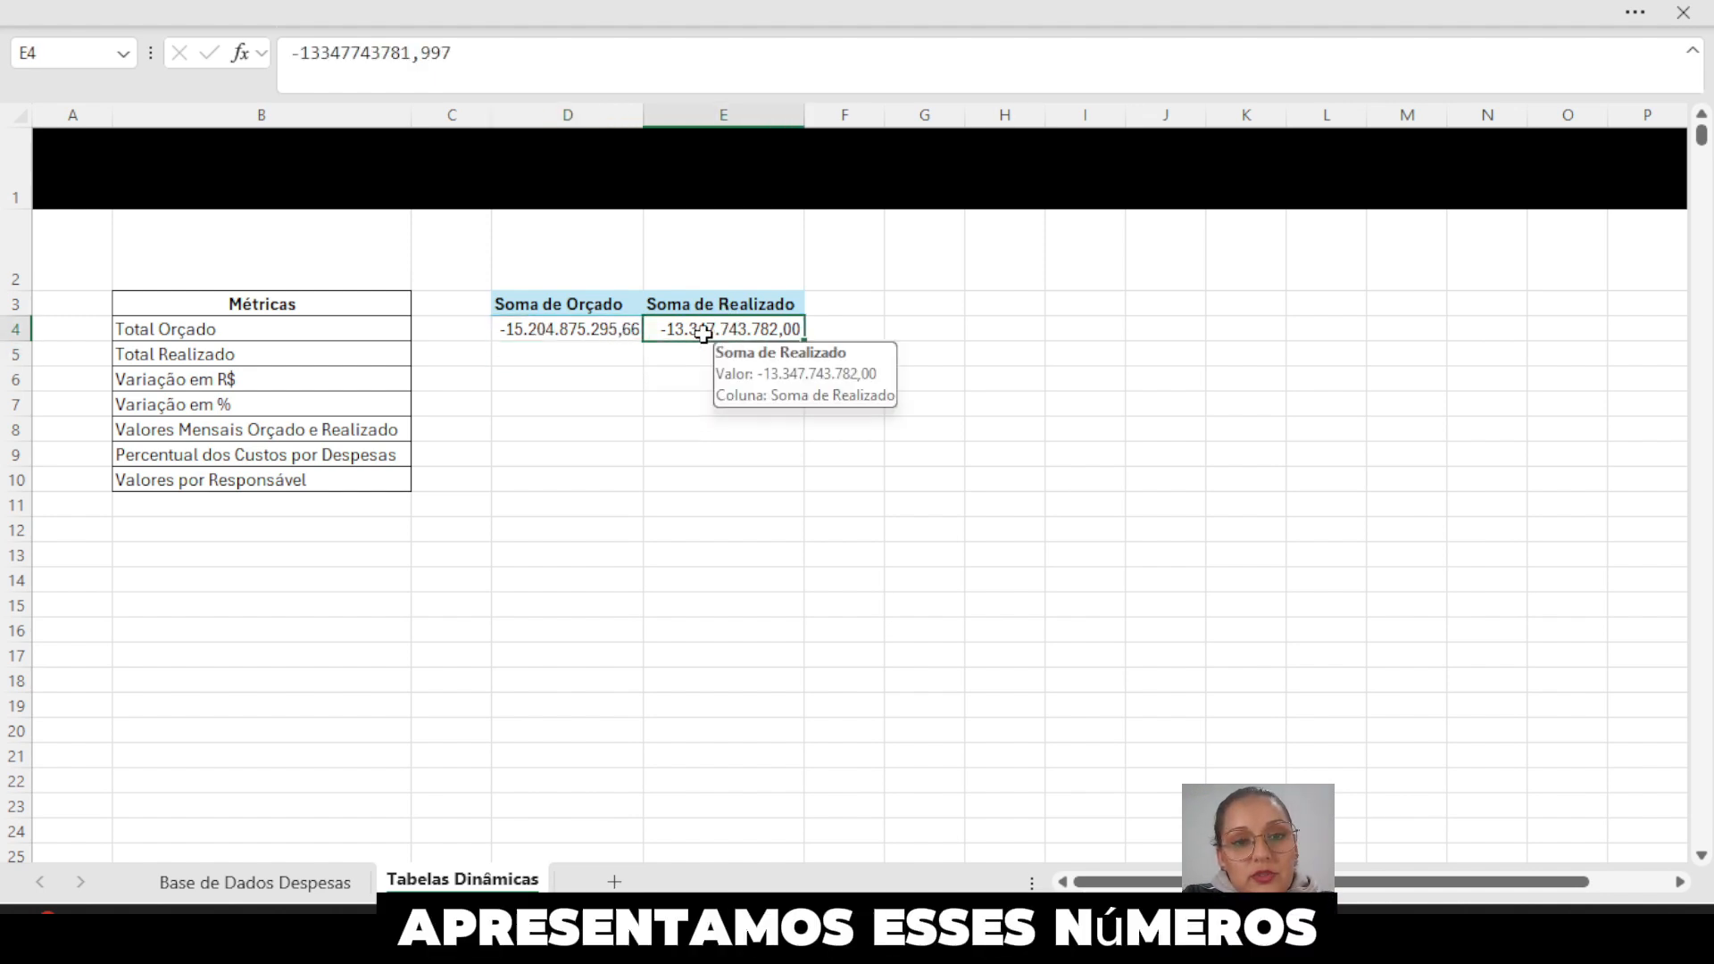
click(584, 331)
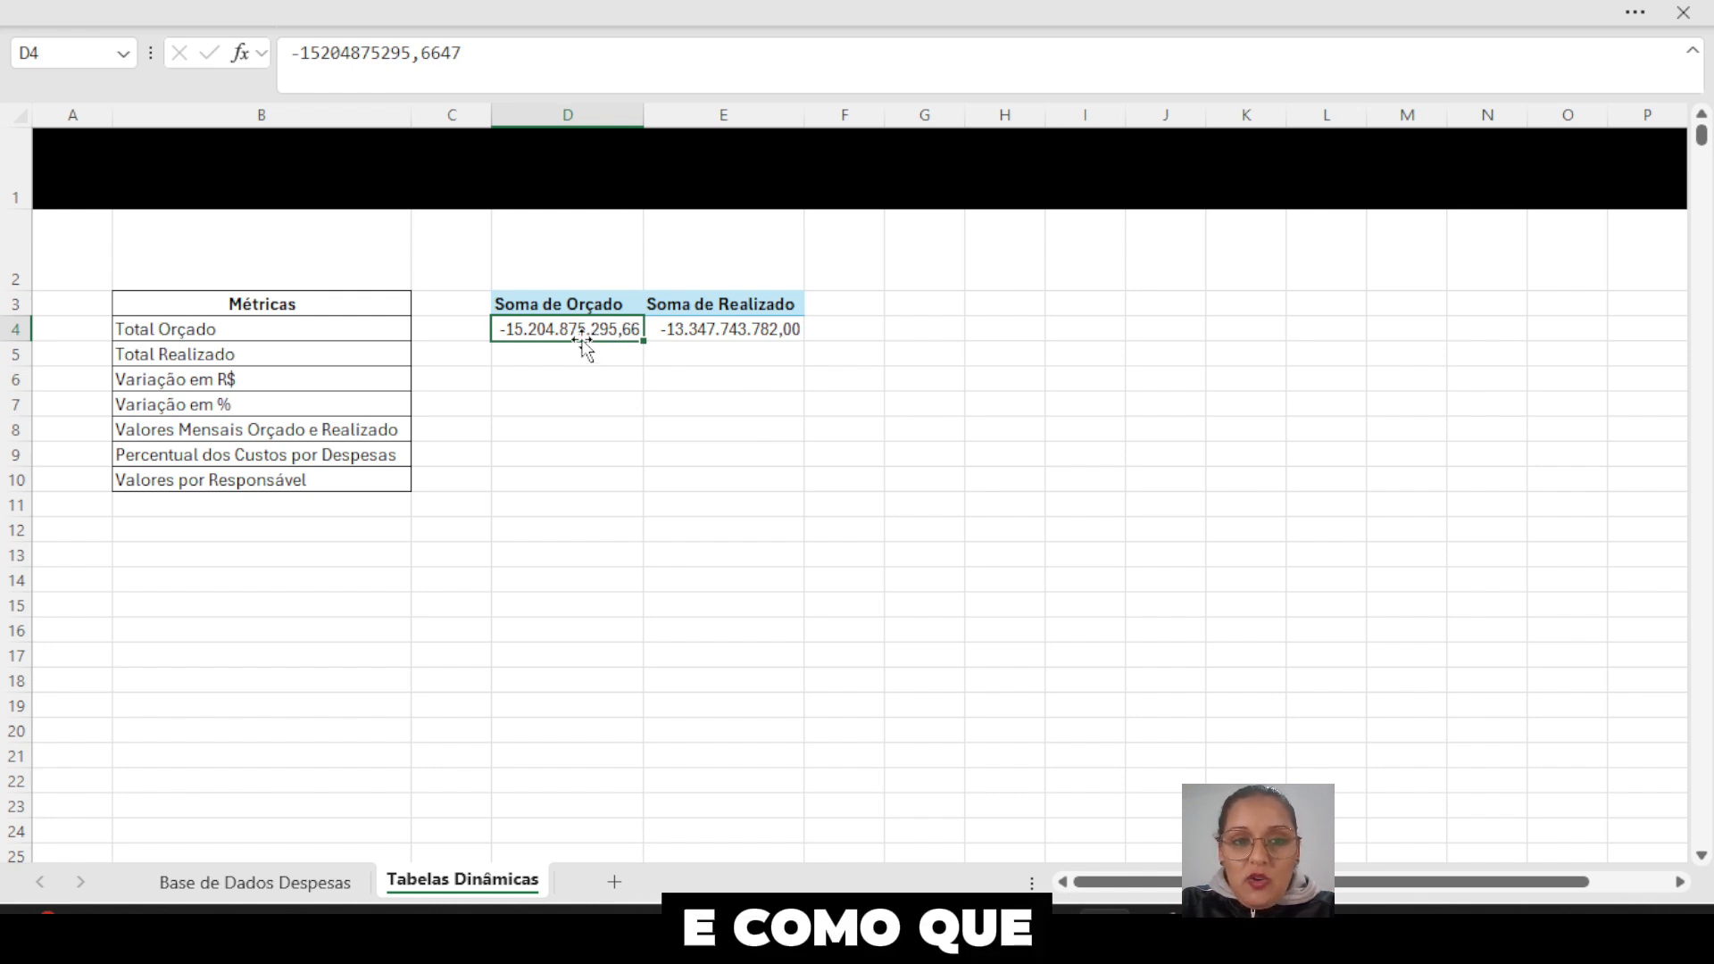
click(725, 330)
- Start a calculated field in the pivot table and name it Orç R$/mil
click(1635, 11)
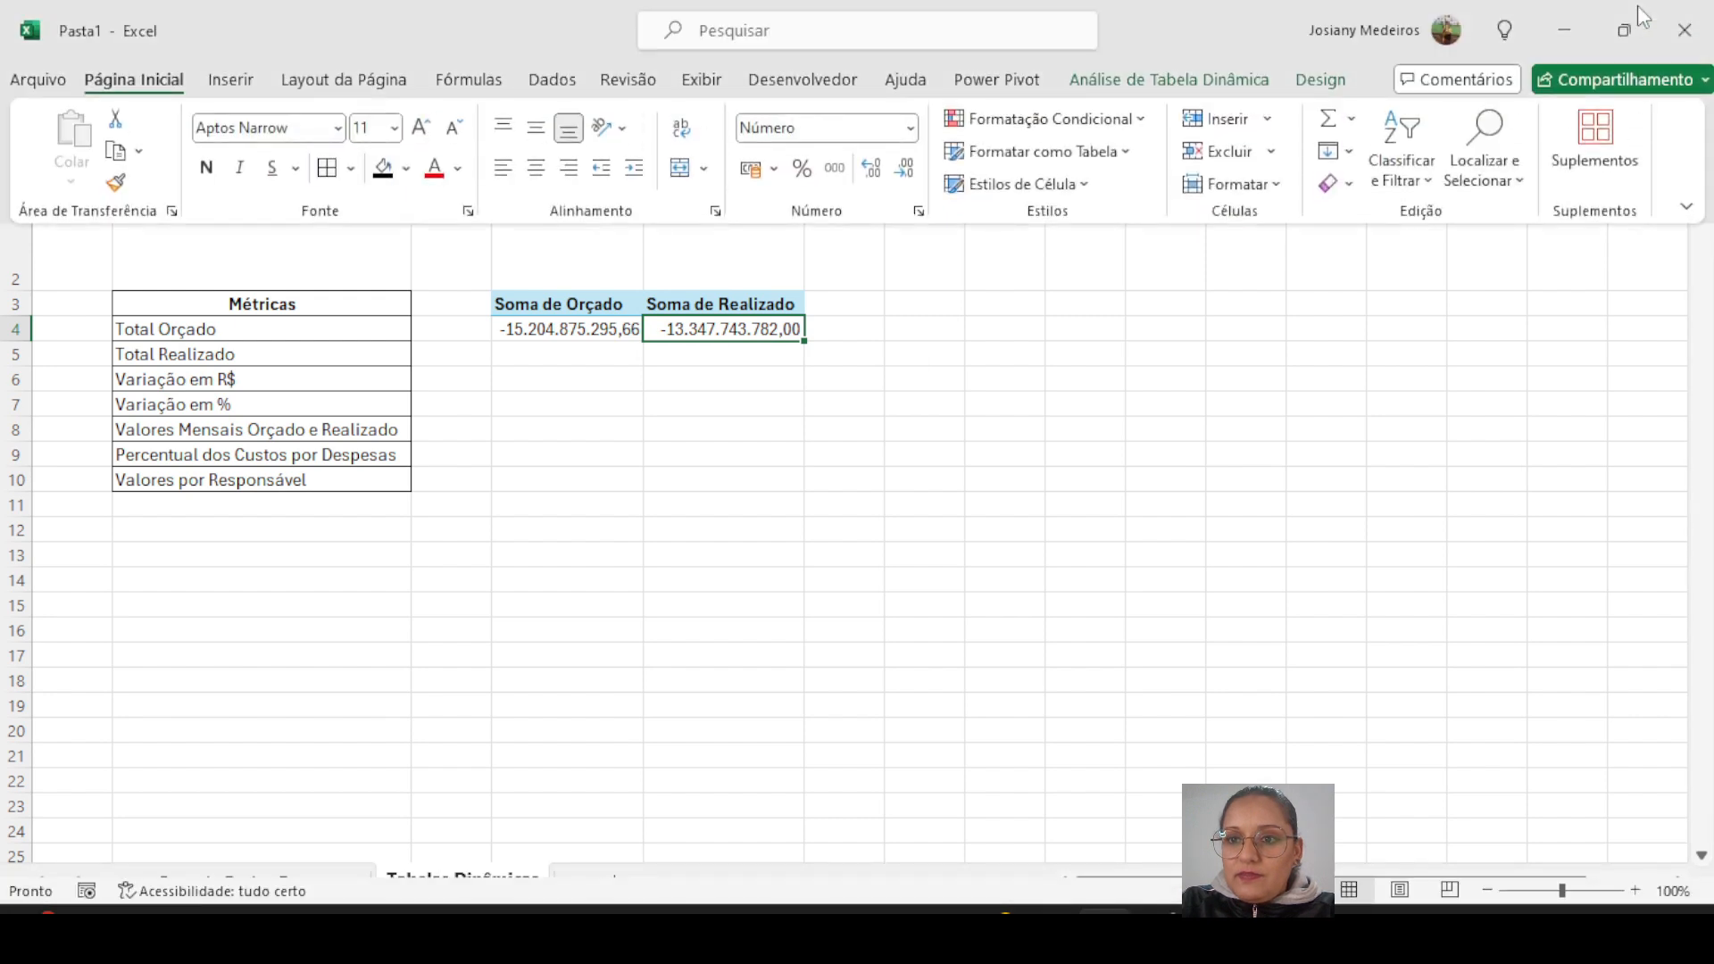
click(1100, 81)
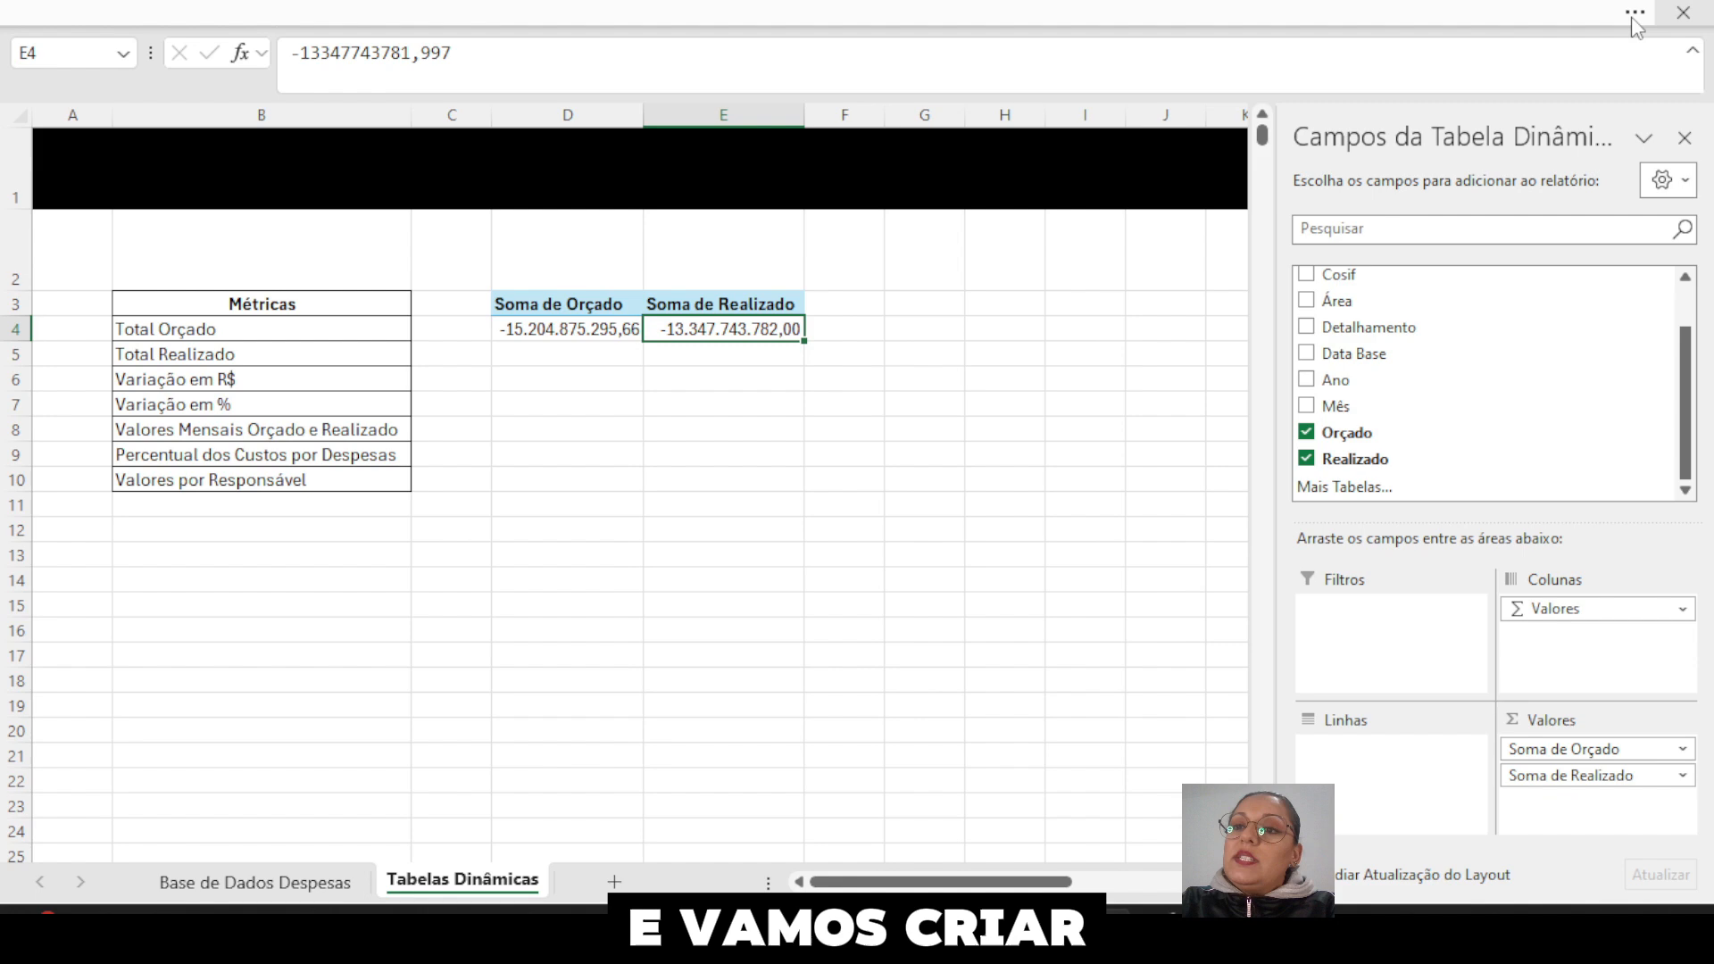
click(1633, 18)
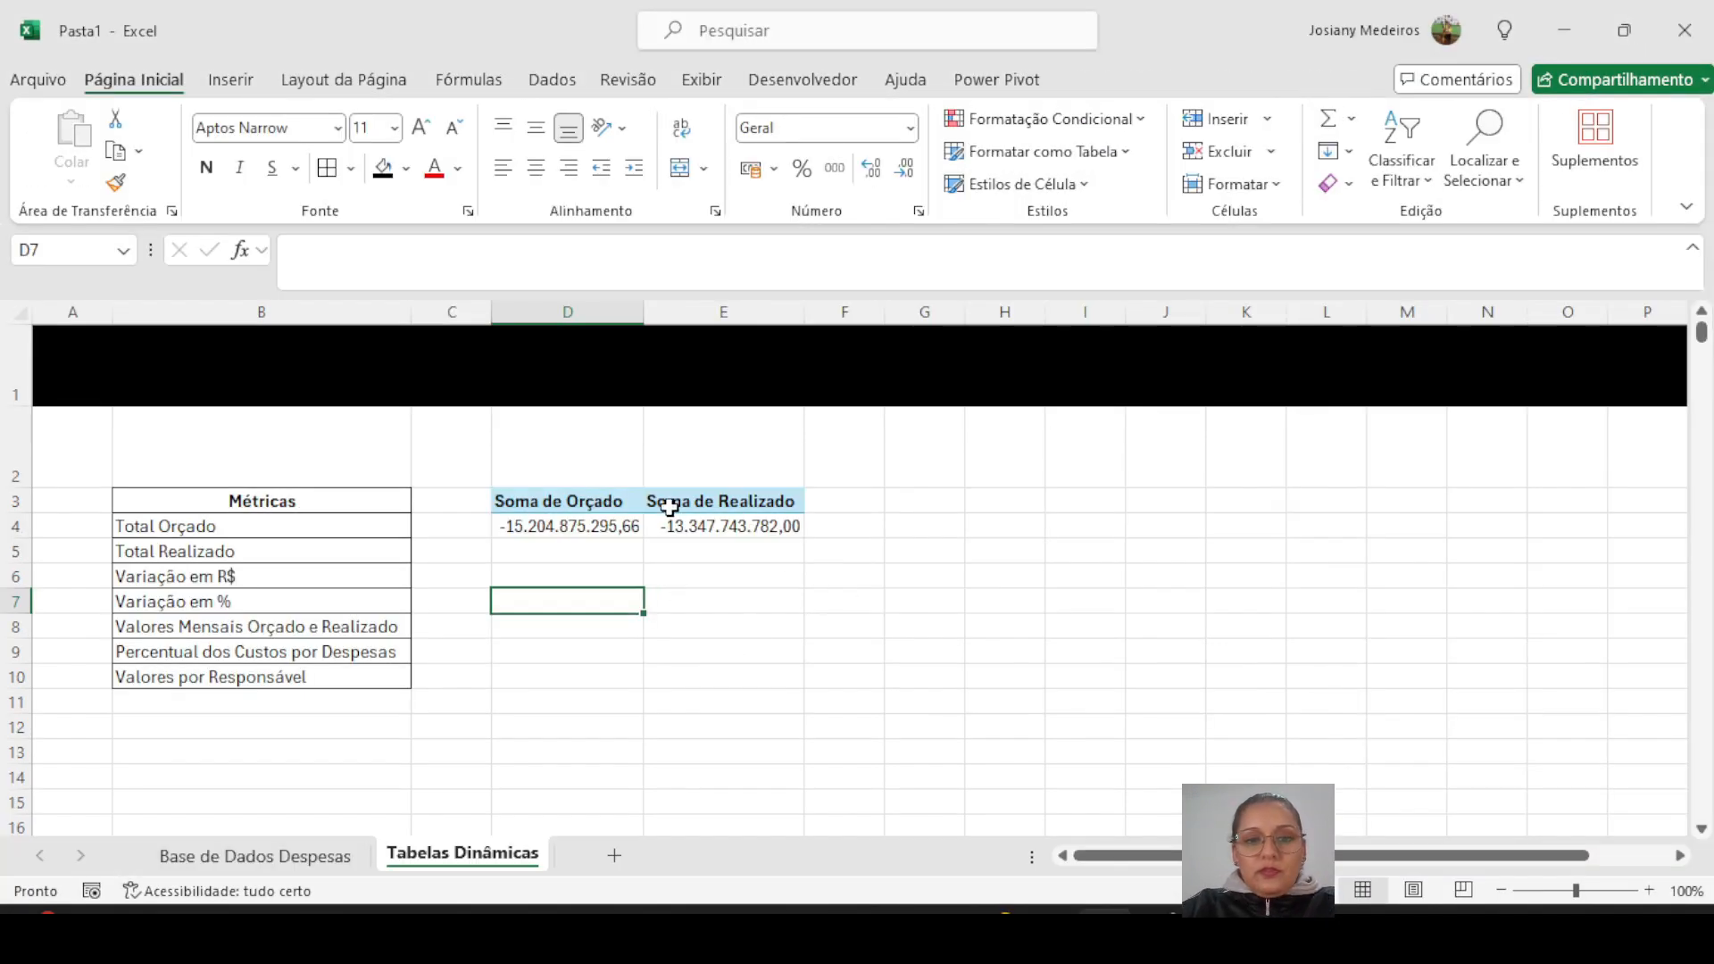
click(538, 523)
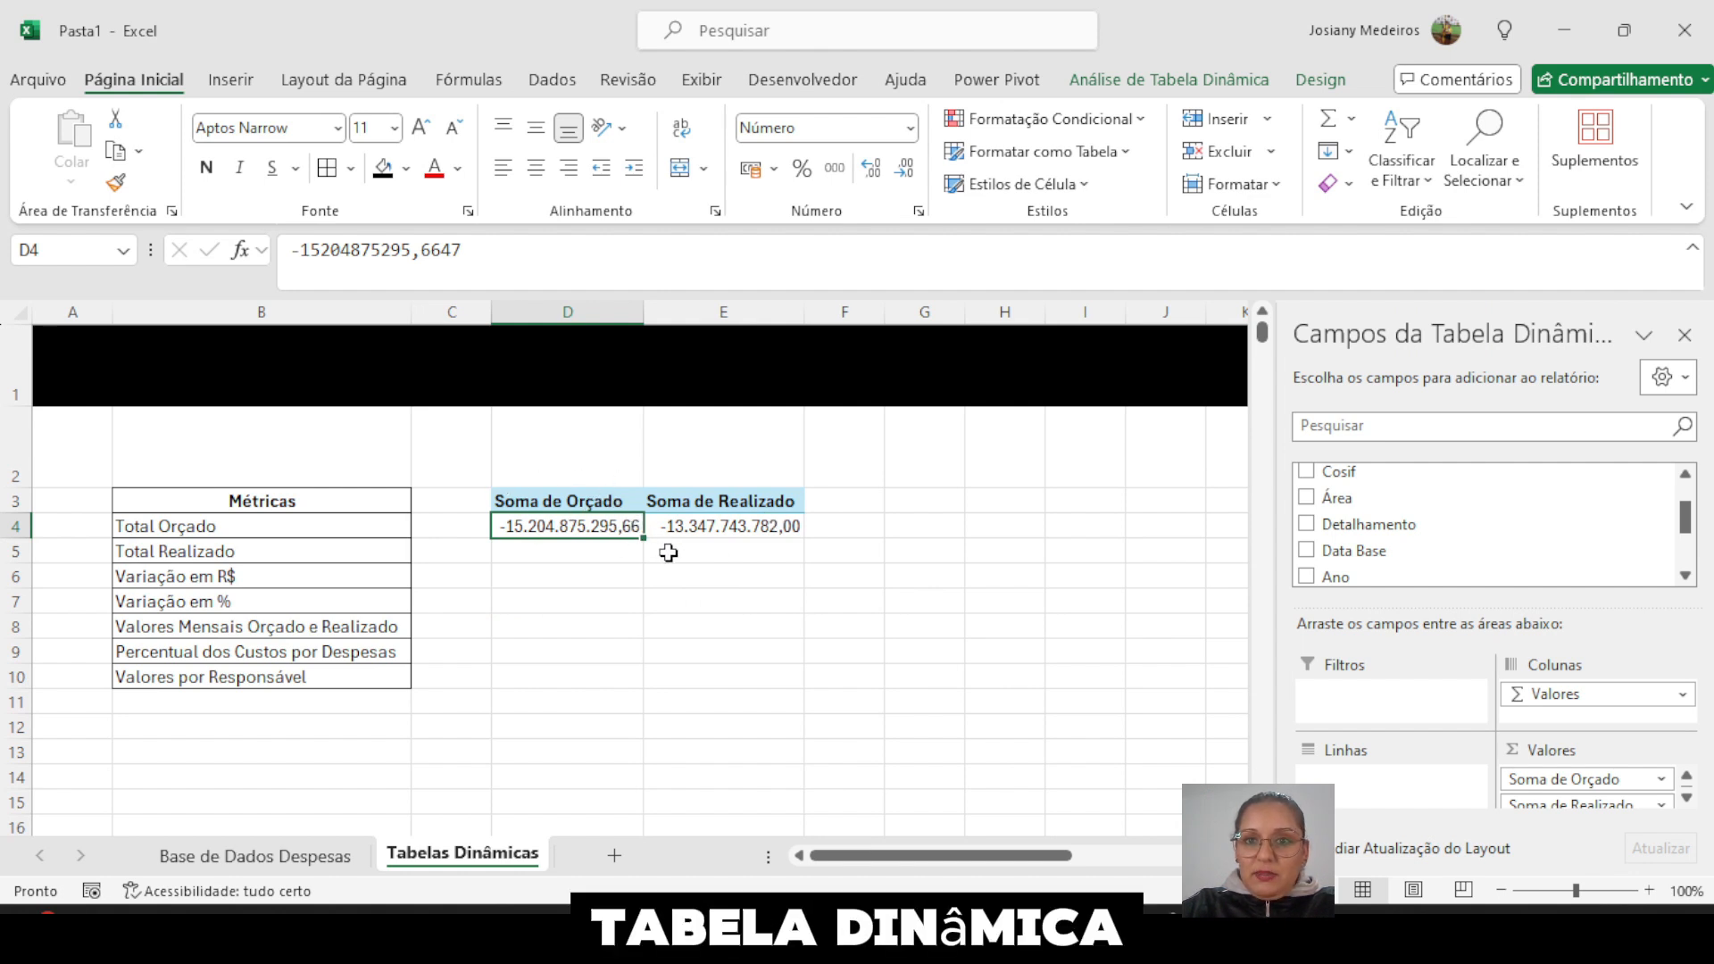
click(1170, 81)
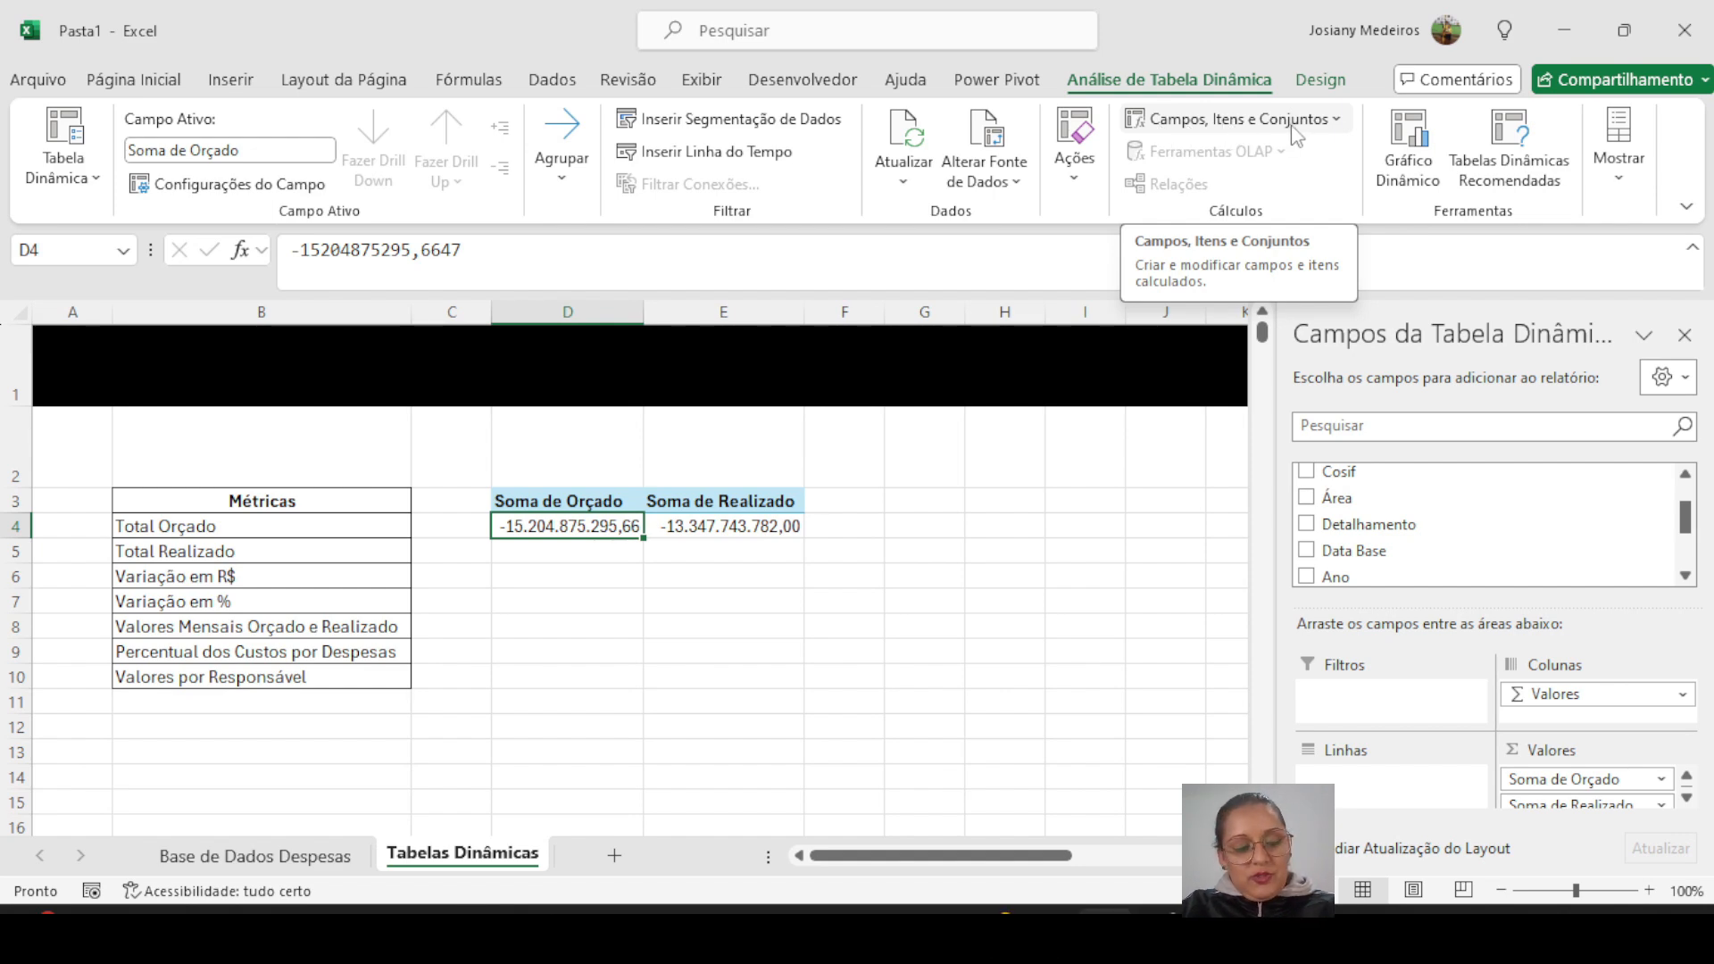
click(1248, 133)
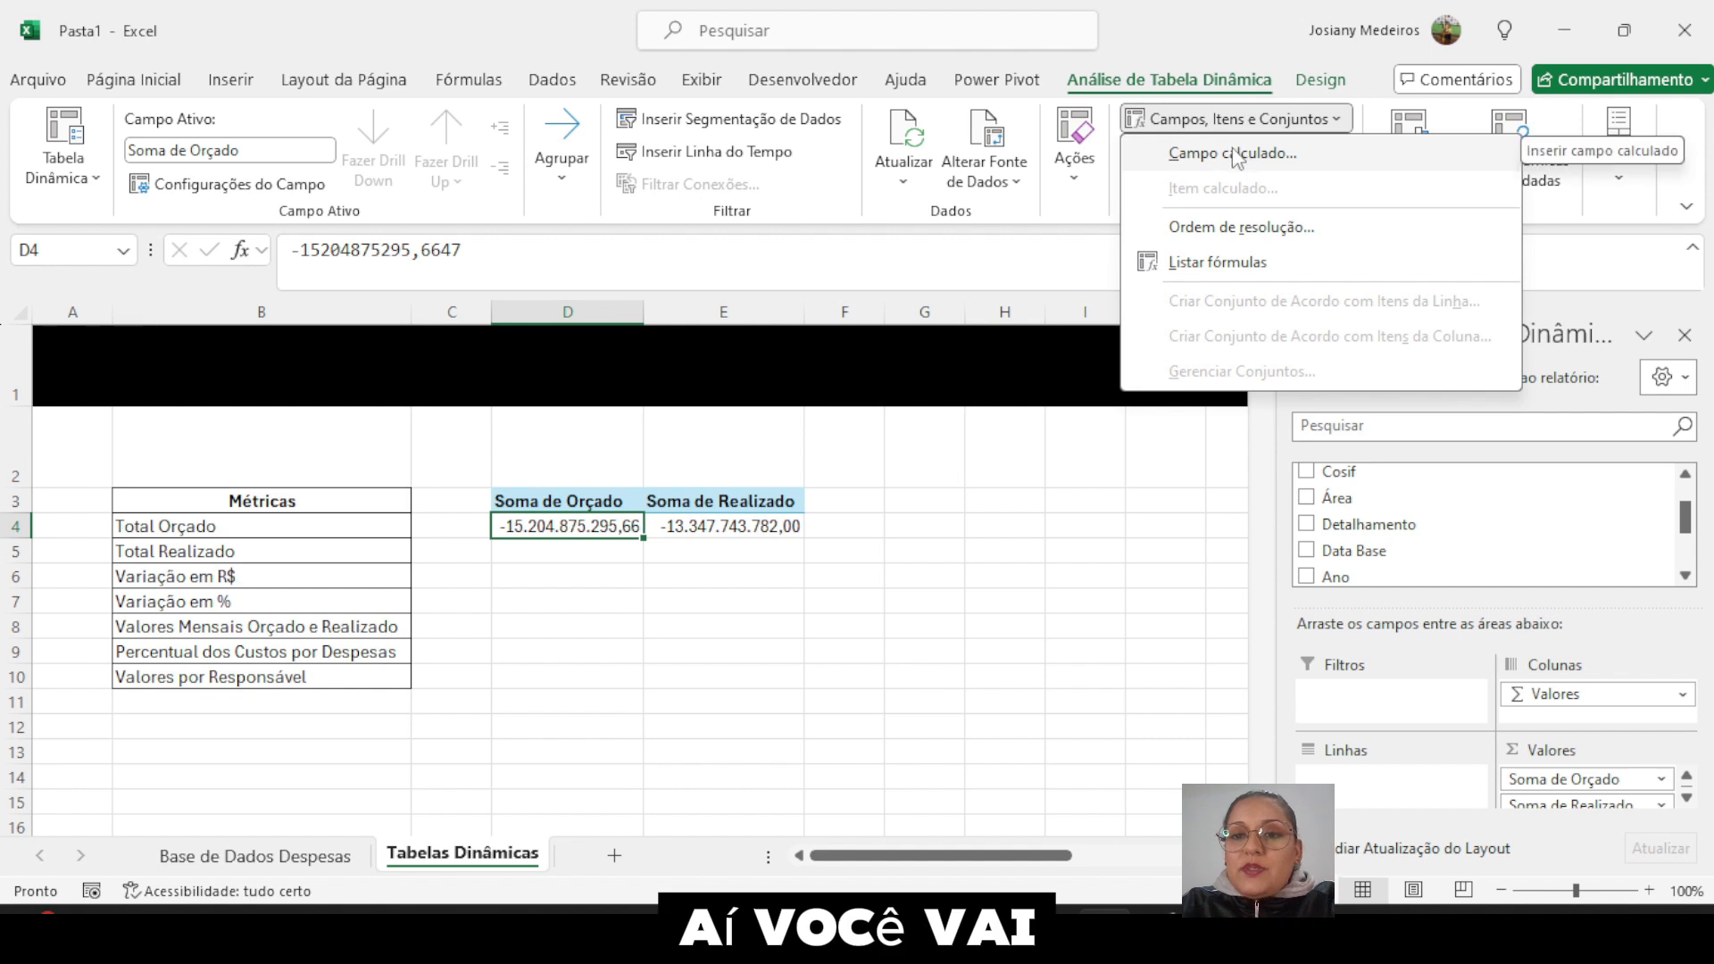
click(1230, 154)
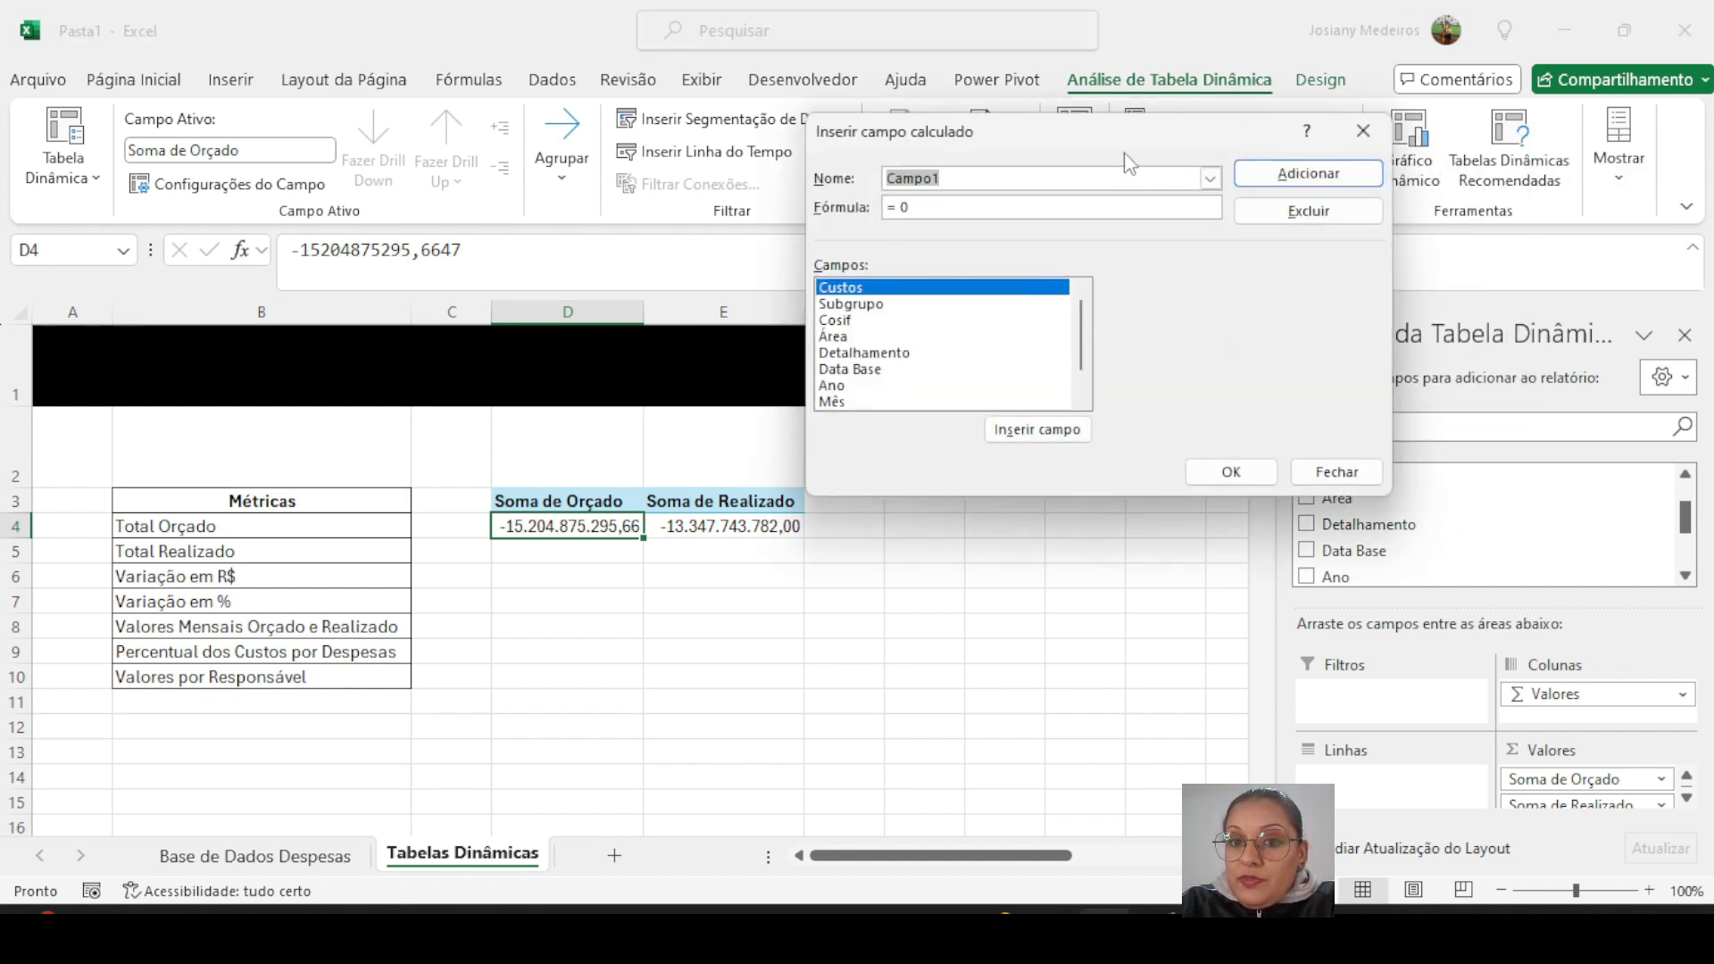
drag(1089, 143, 710, 109)
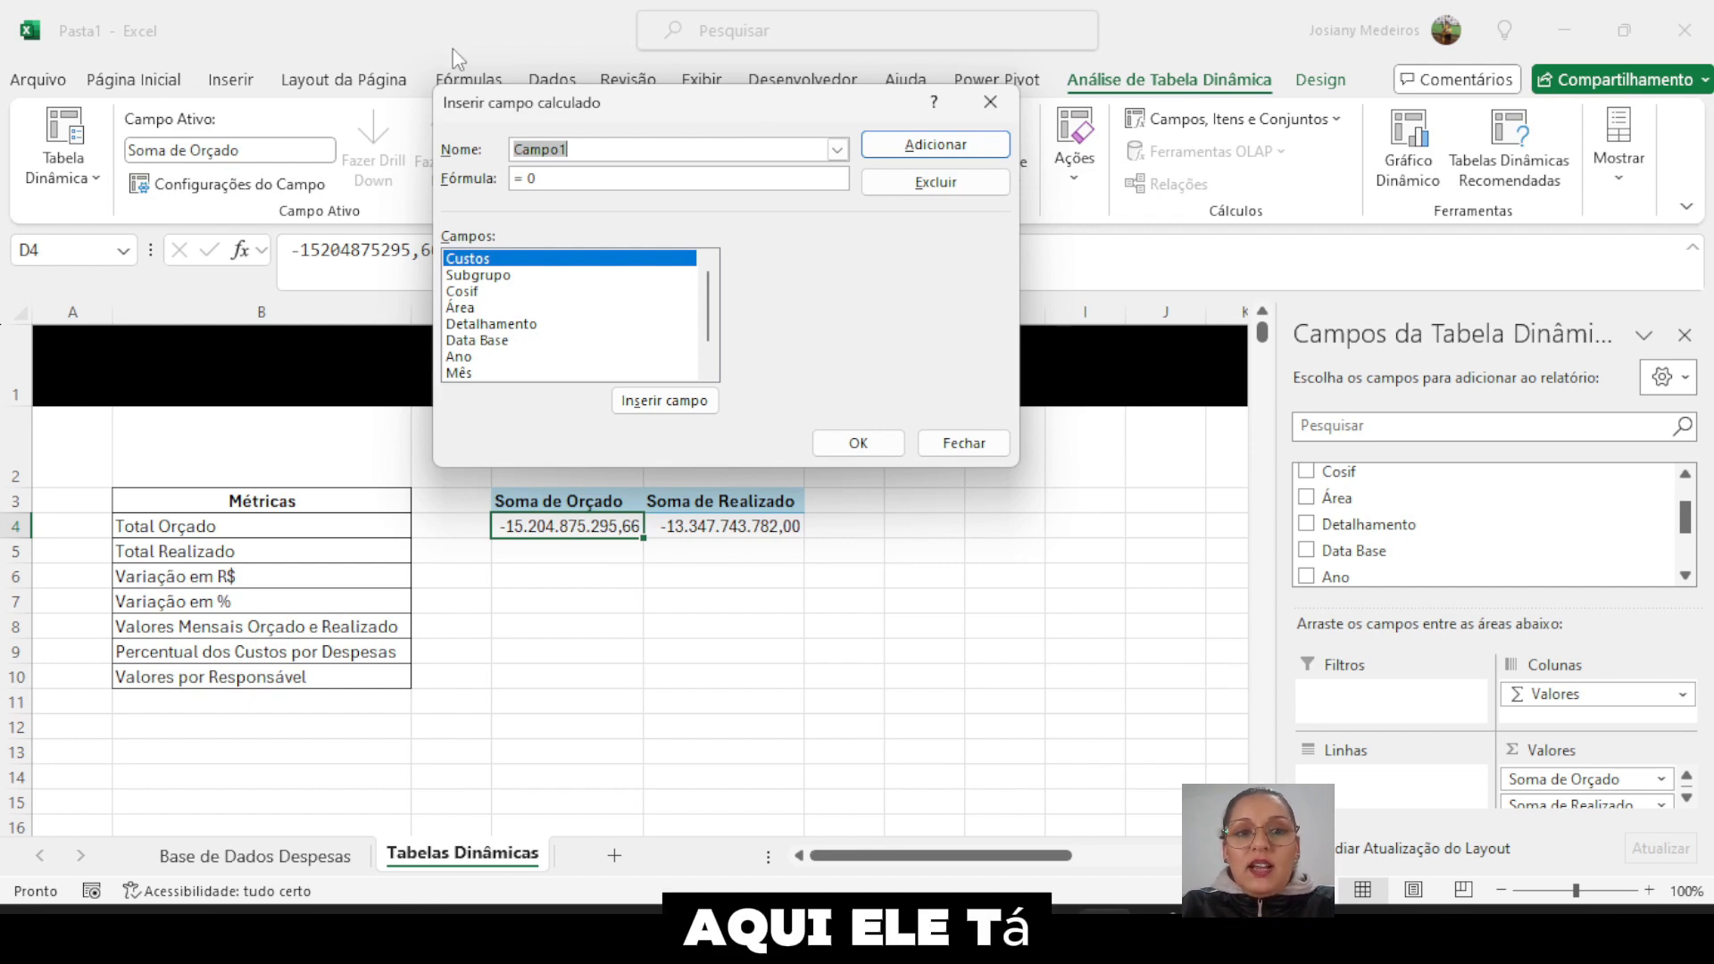
click(584, 152)
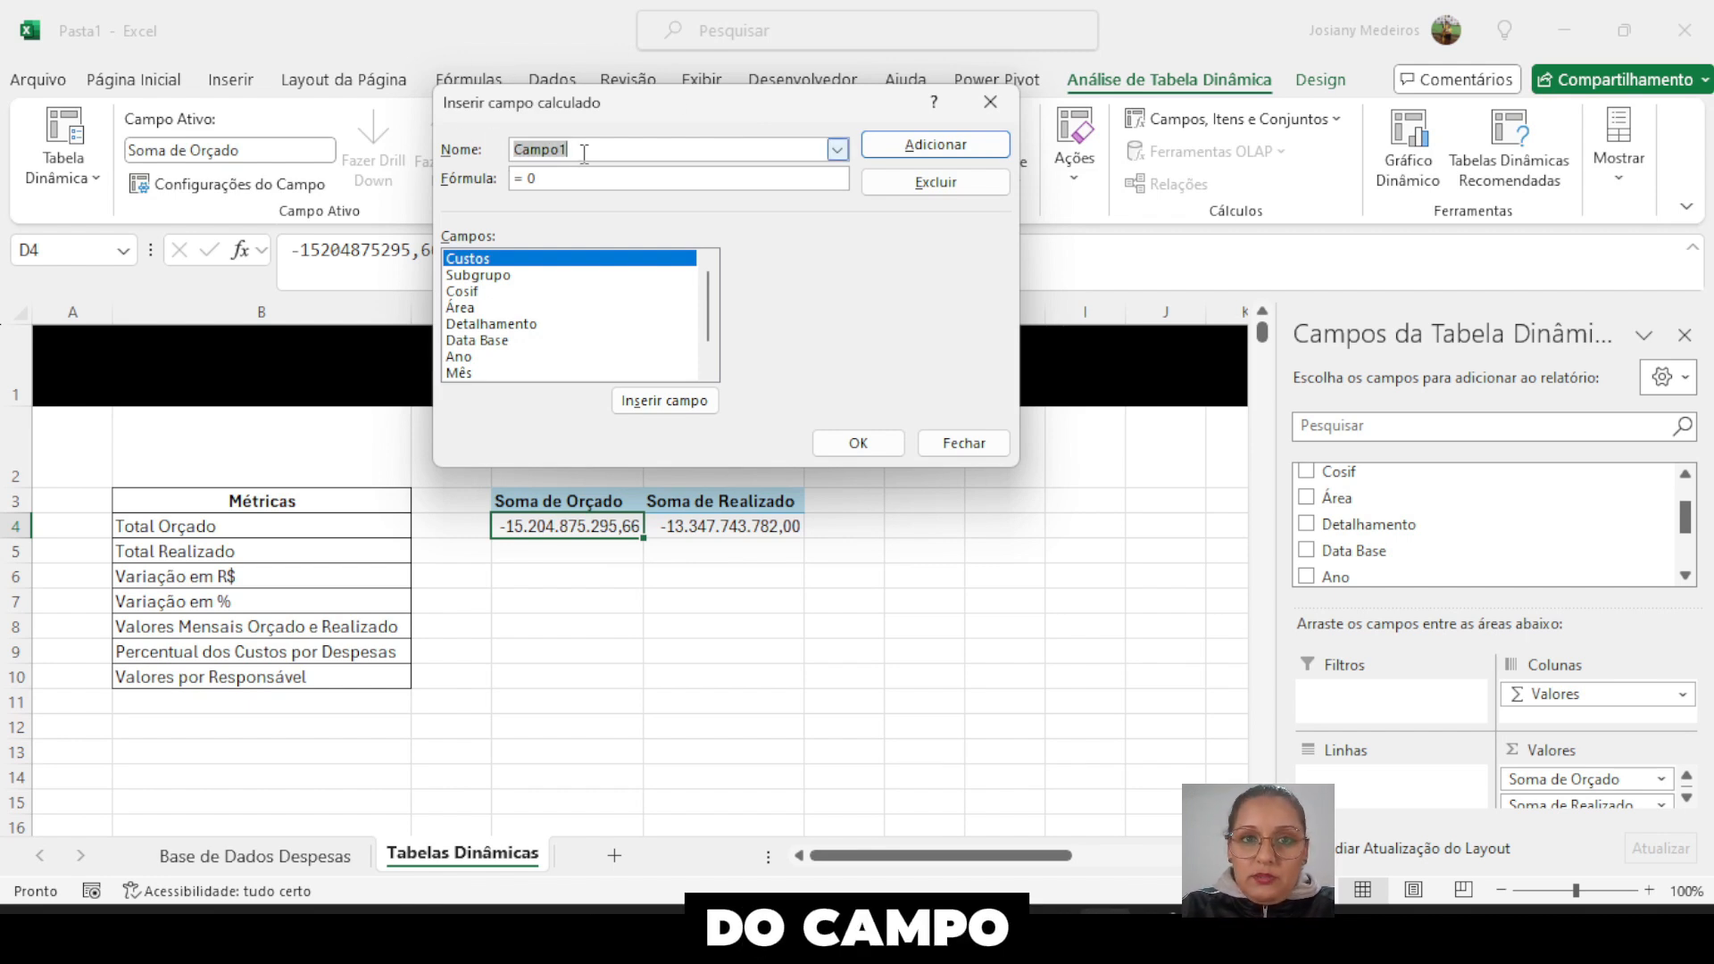
drag(584, 152, 511, 149)
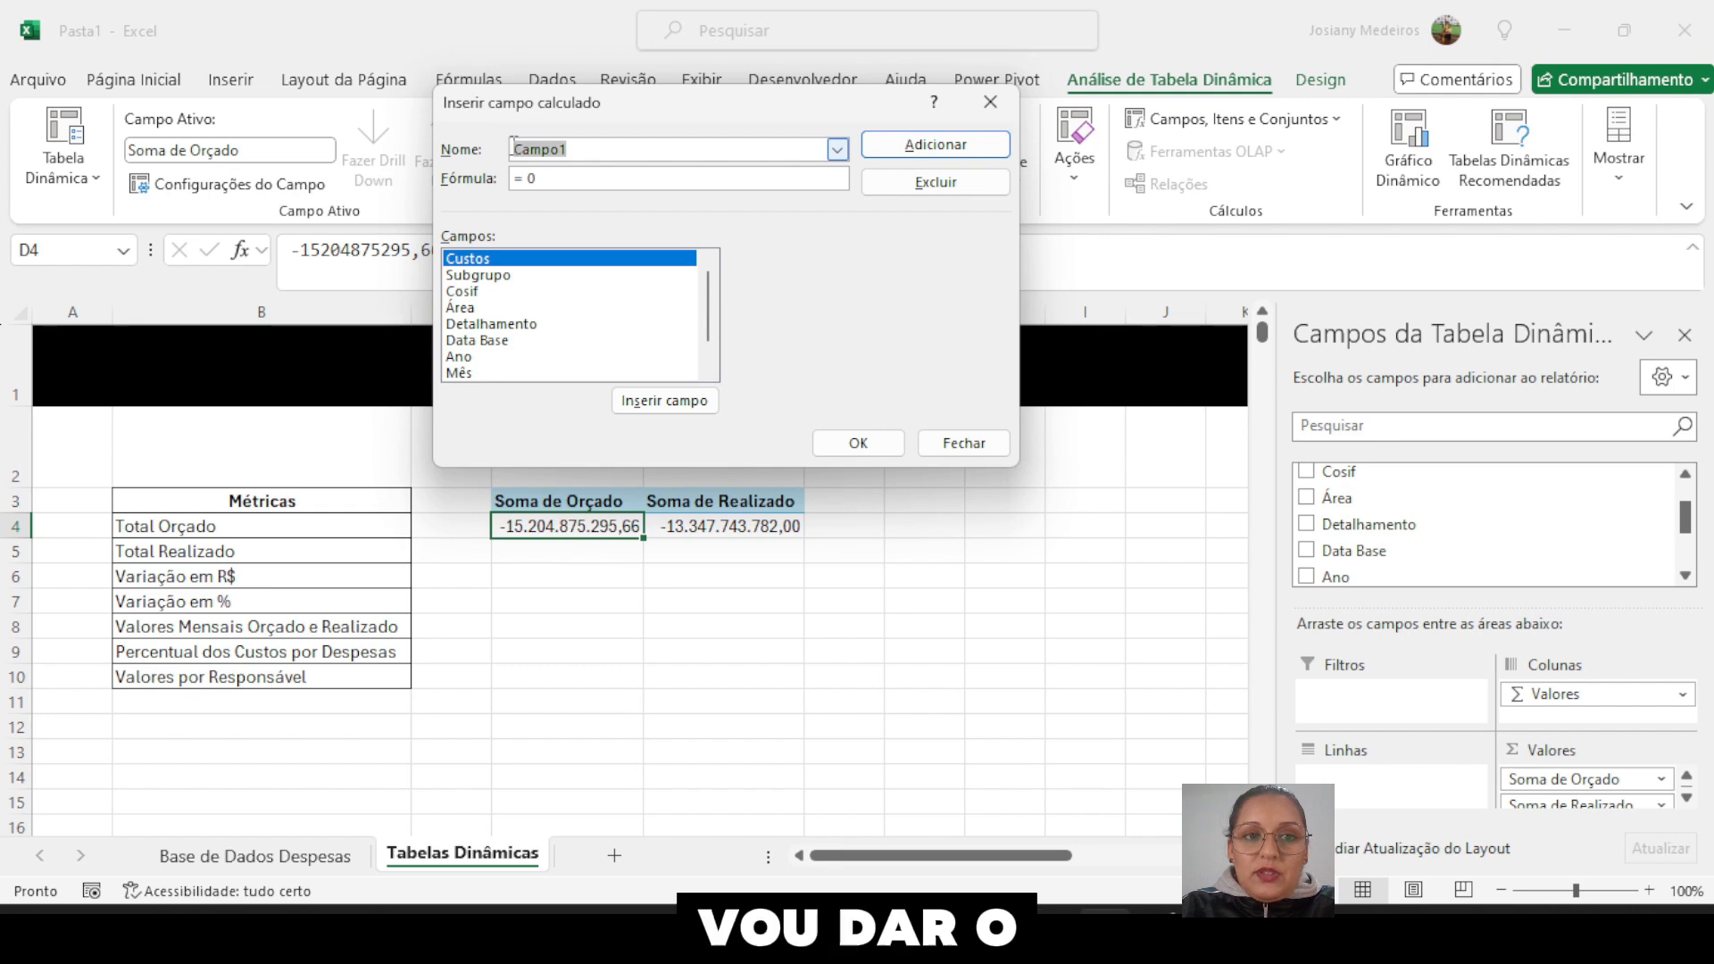
text(D)
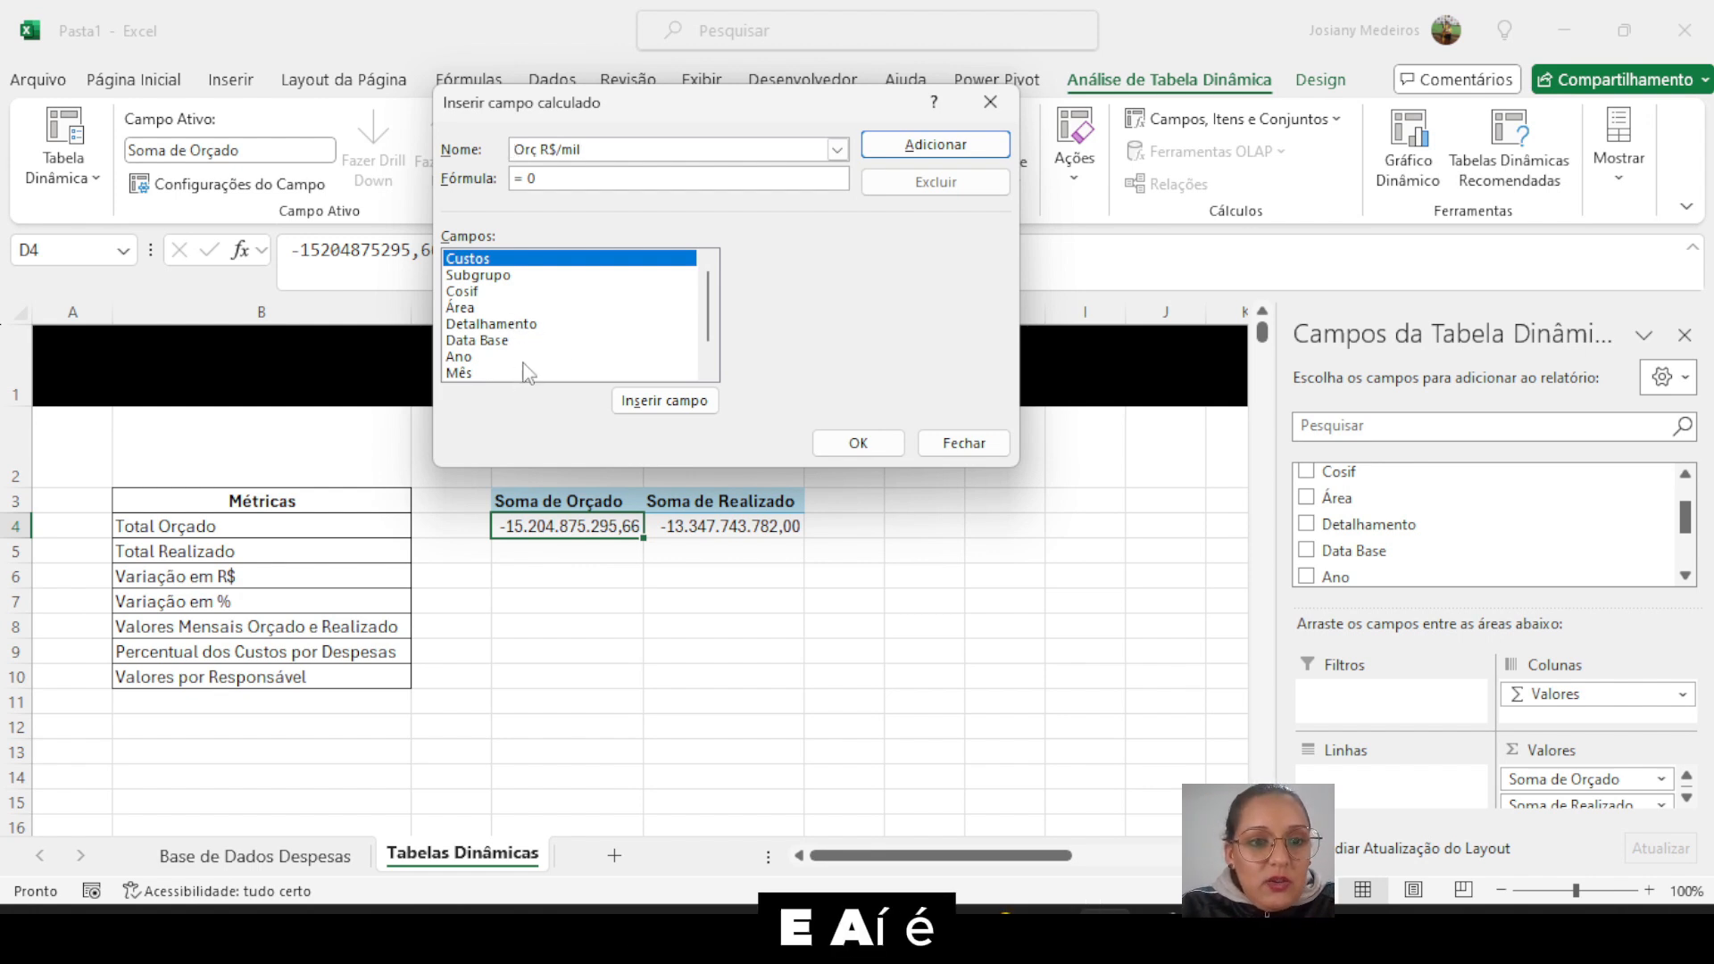
- Set the Orç R$/mil formula to =Orçado/1000 and add the calculated field to the pivot table
scroll(521, 351, down, 1)
double_click(476, 358)
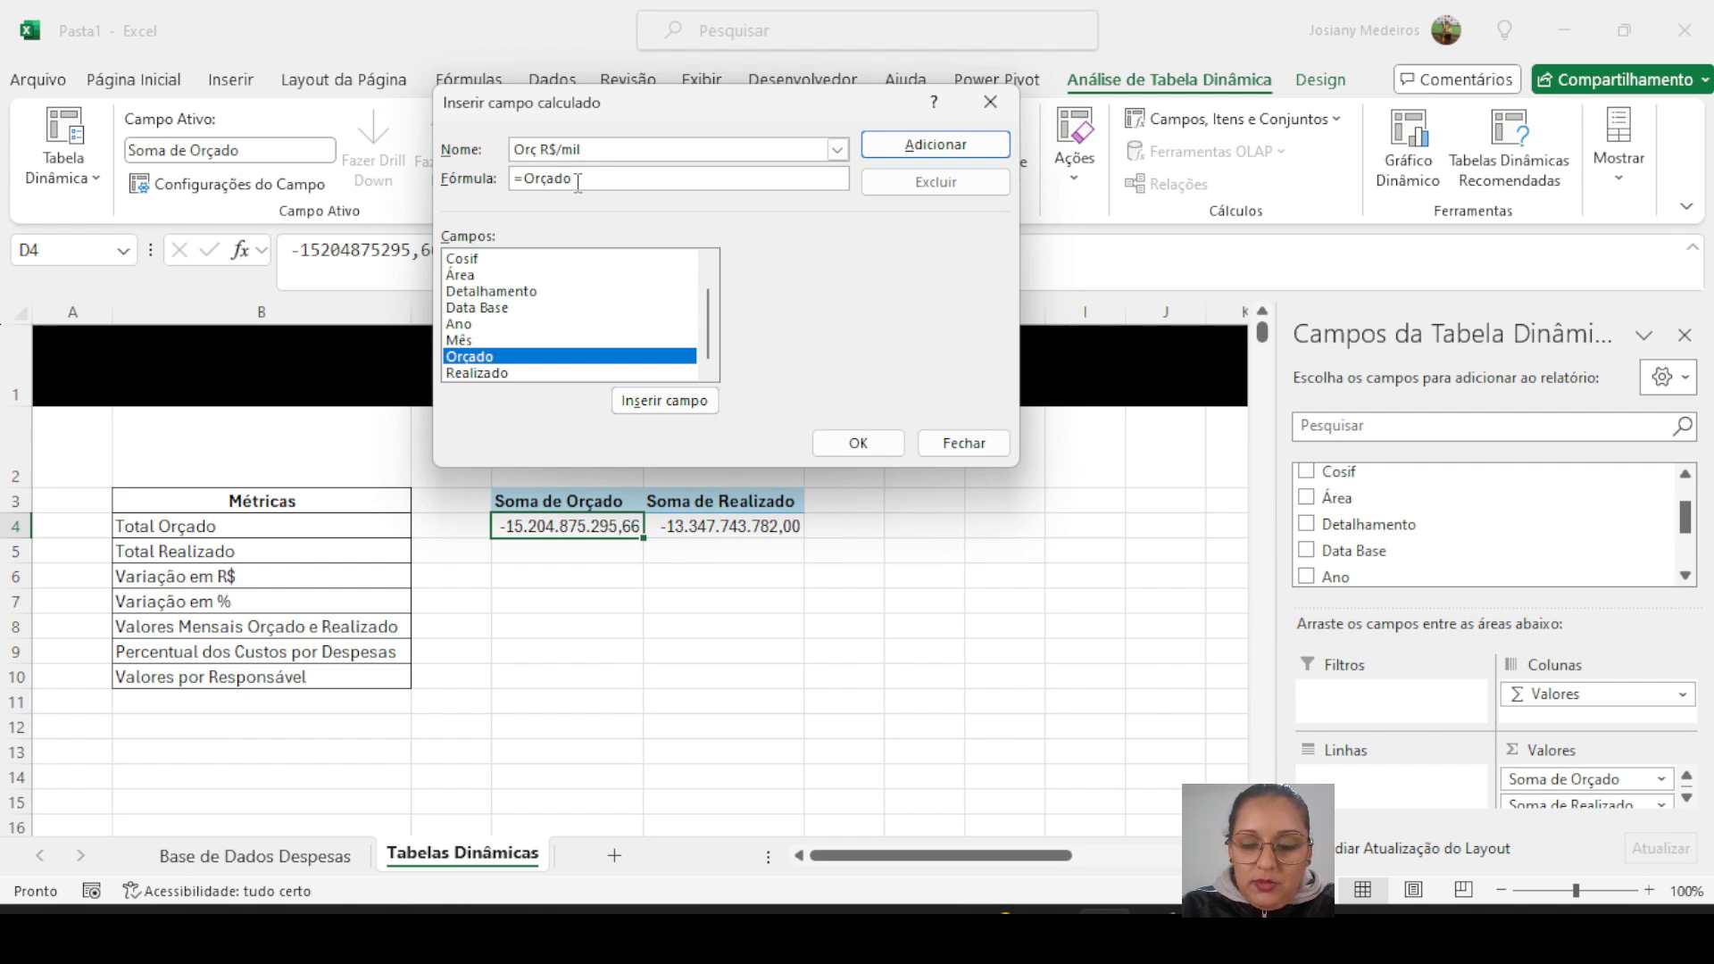
text(/1)
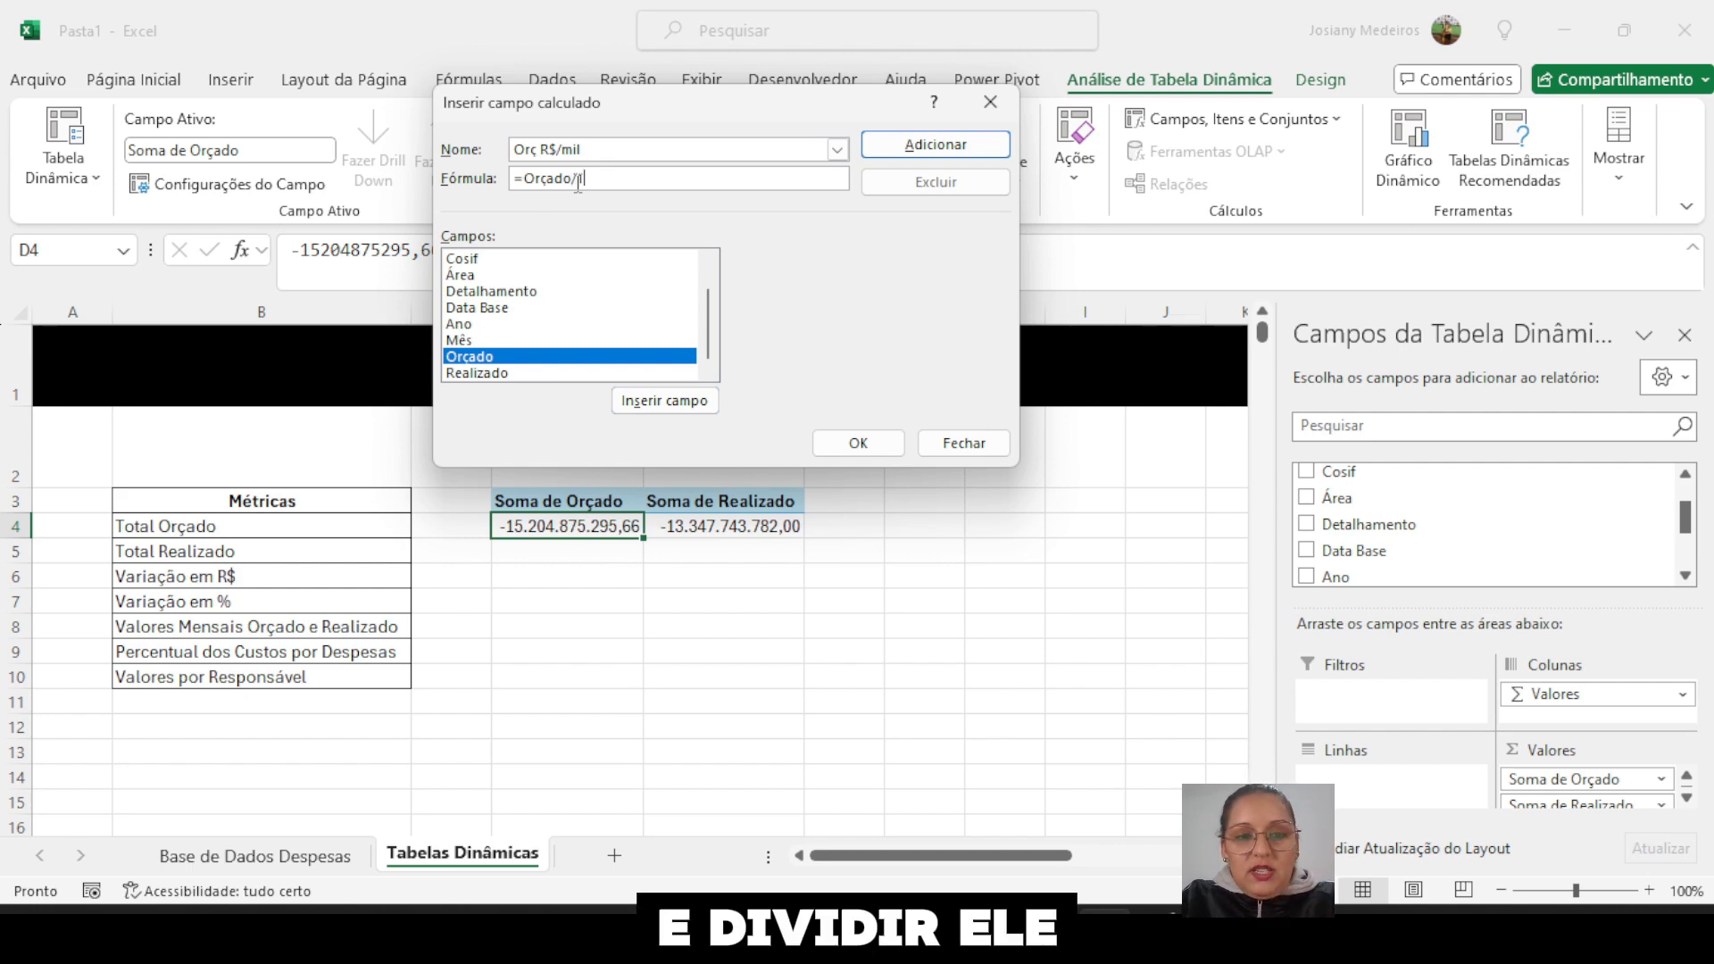
text(000)
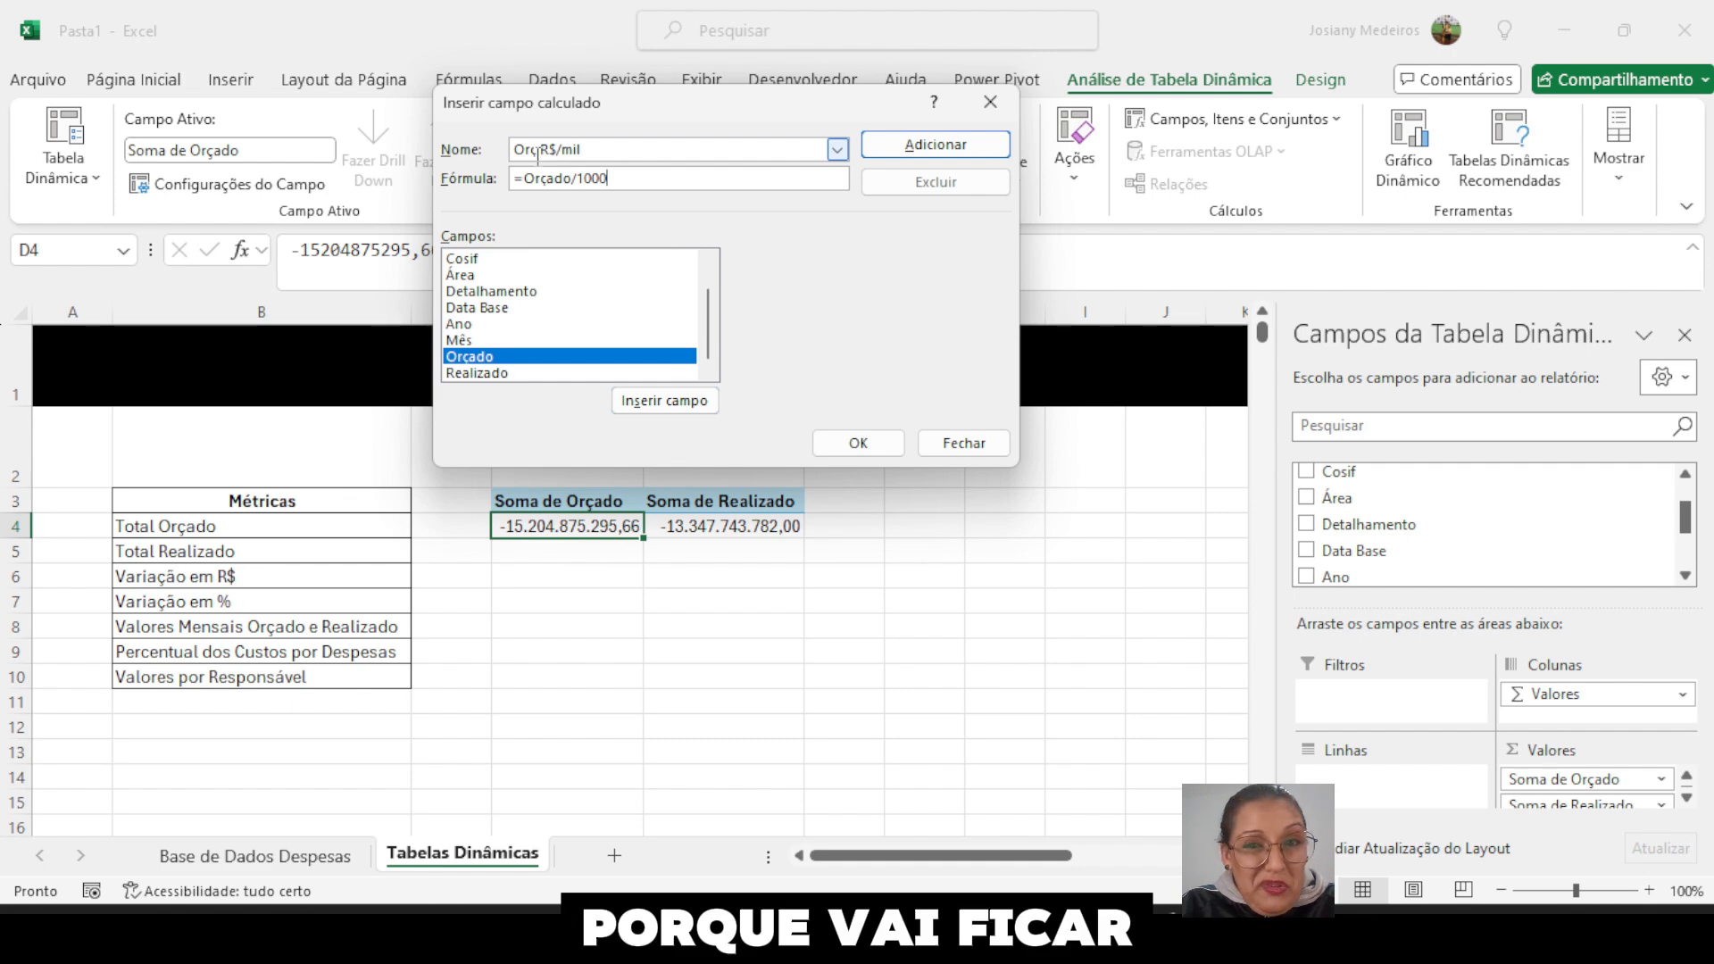
click(537, 150)
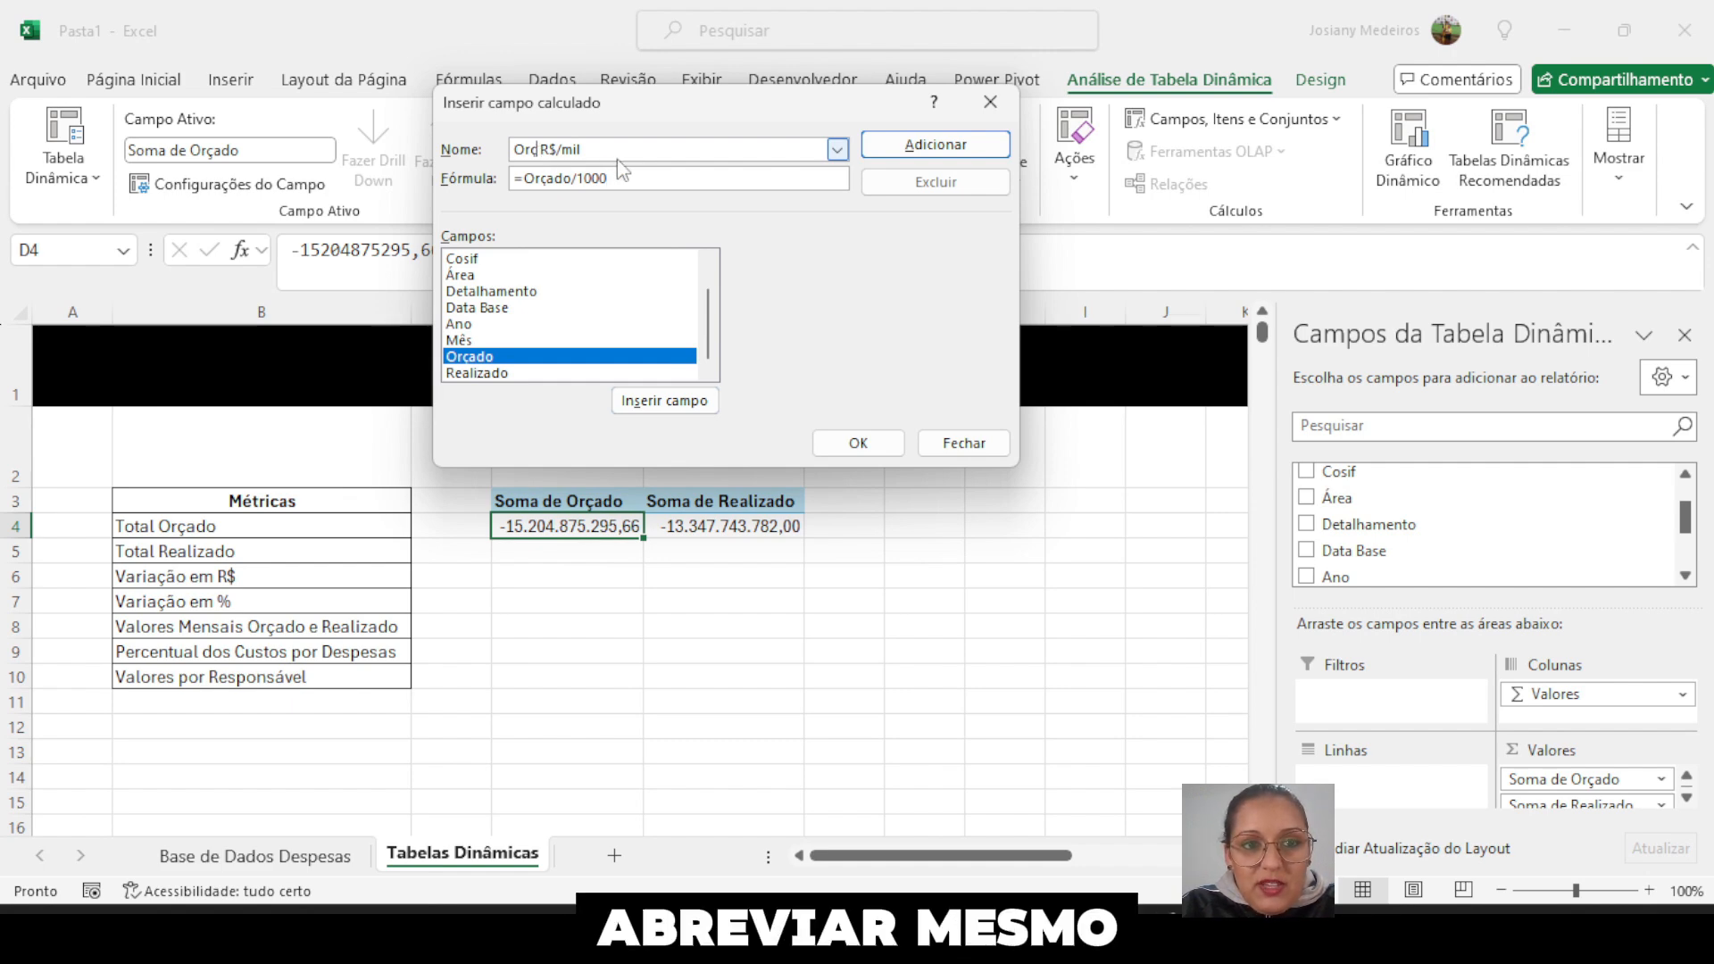
click(936, 144)
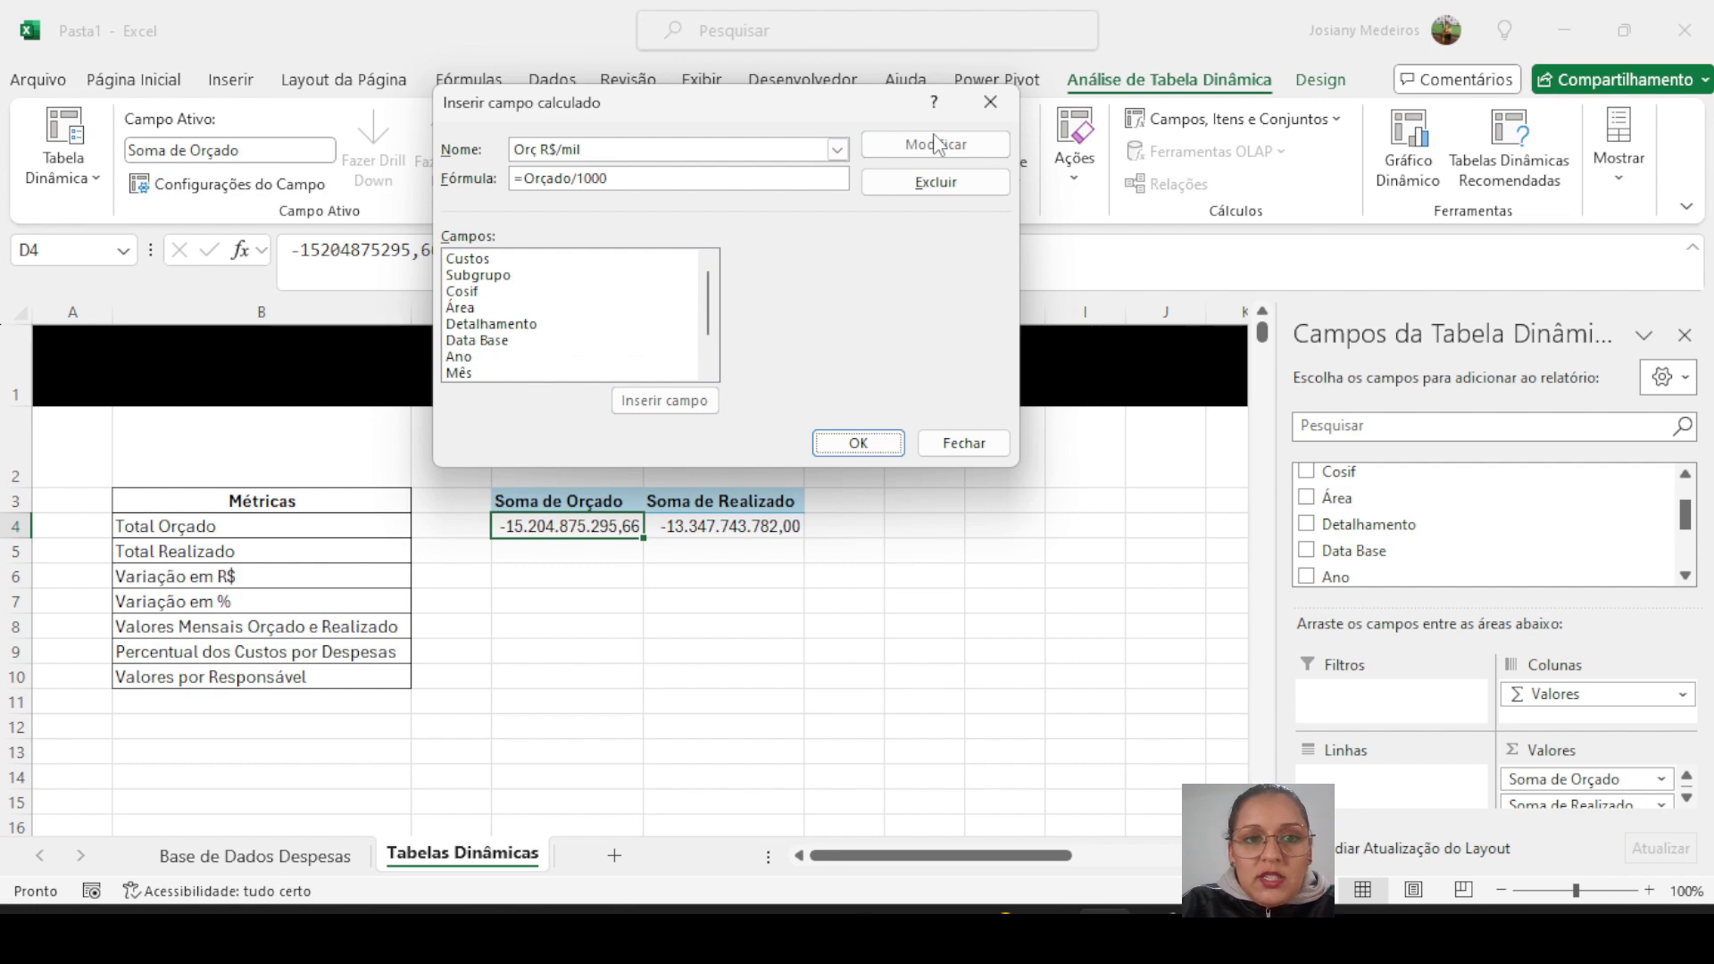
click(855, 446)
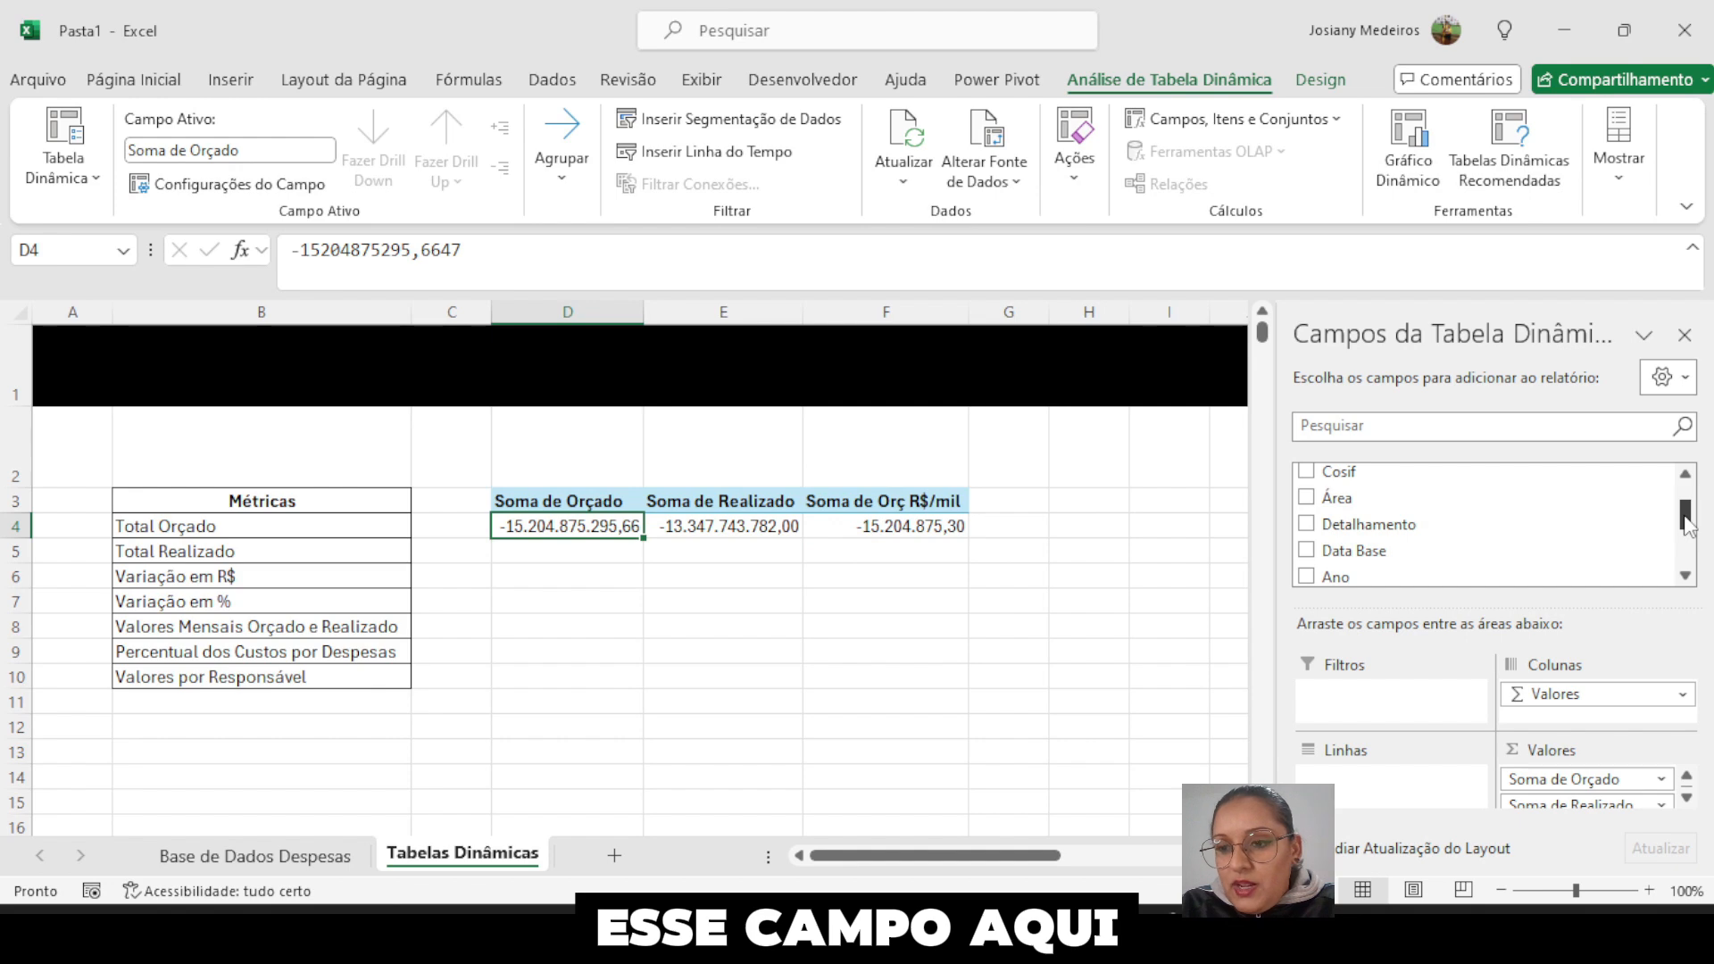
drag(1687, 518, 1694, 579)
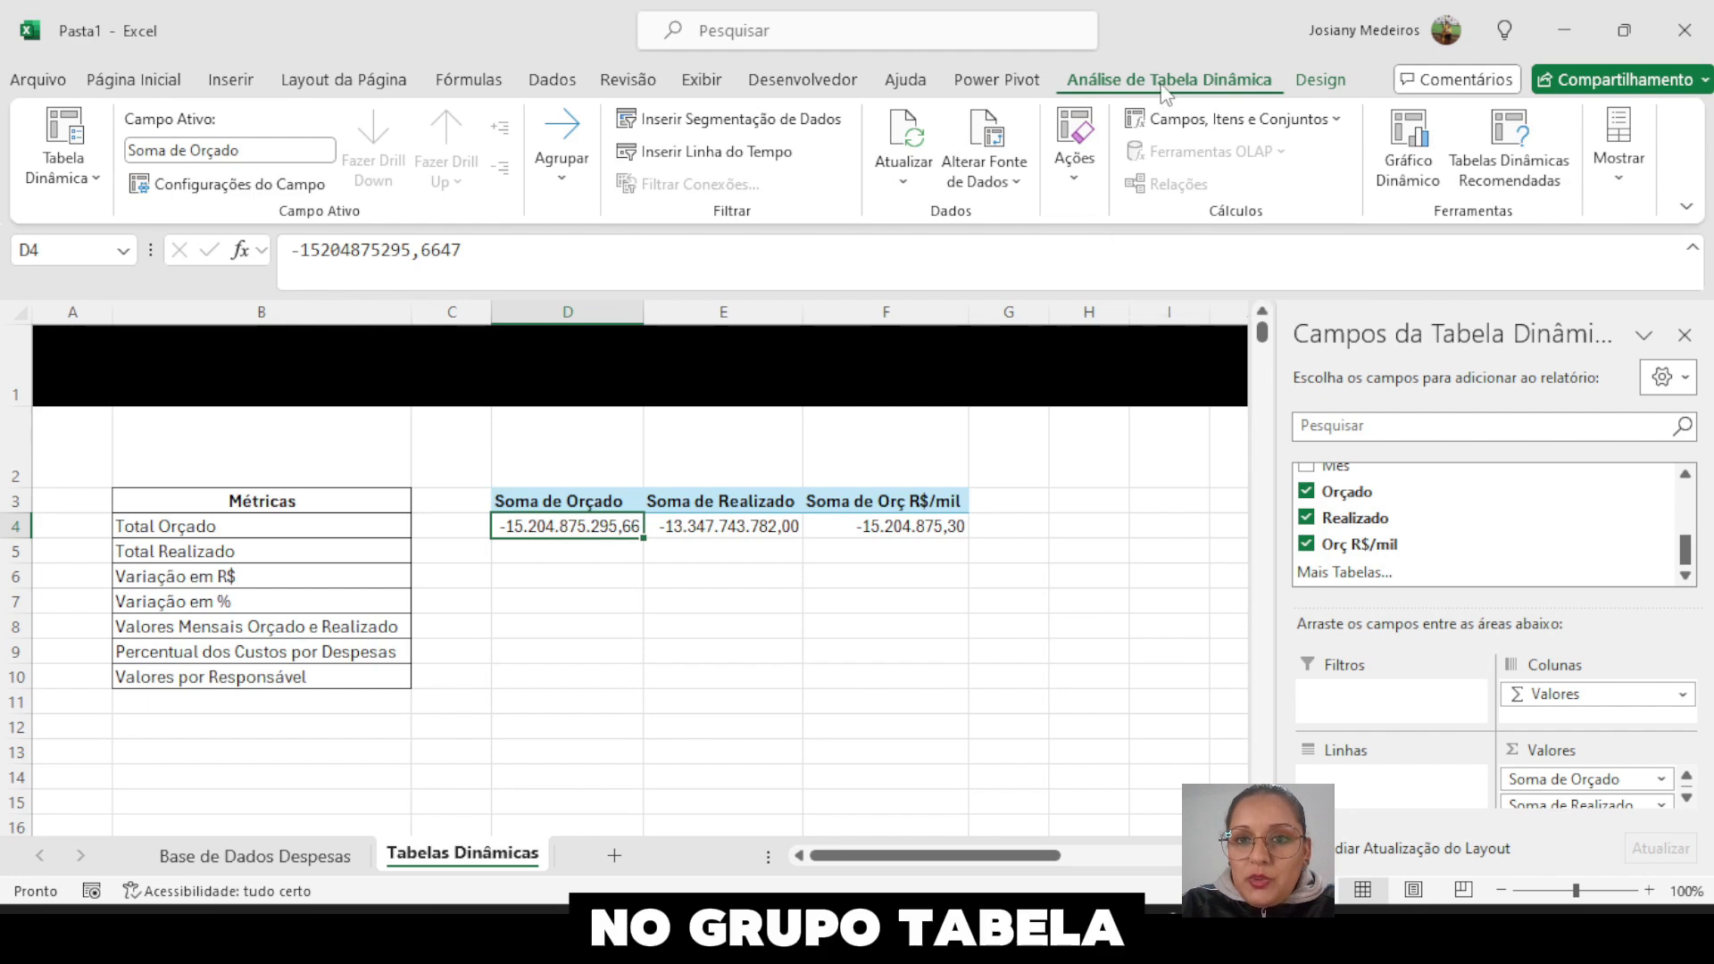
- Start another calculated field in the pivot table and name it Real R$/mil
click(1339, 122)
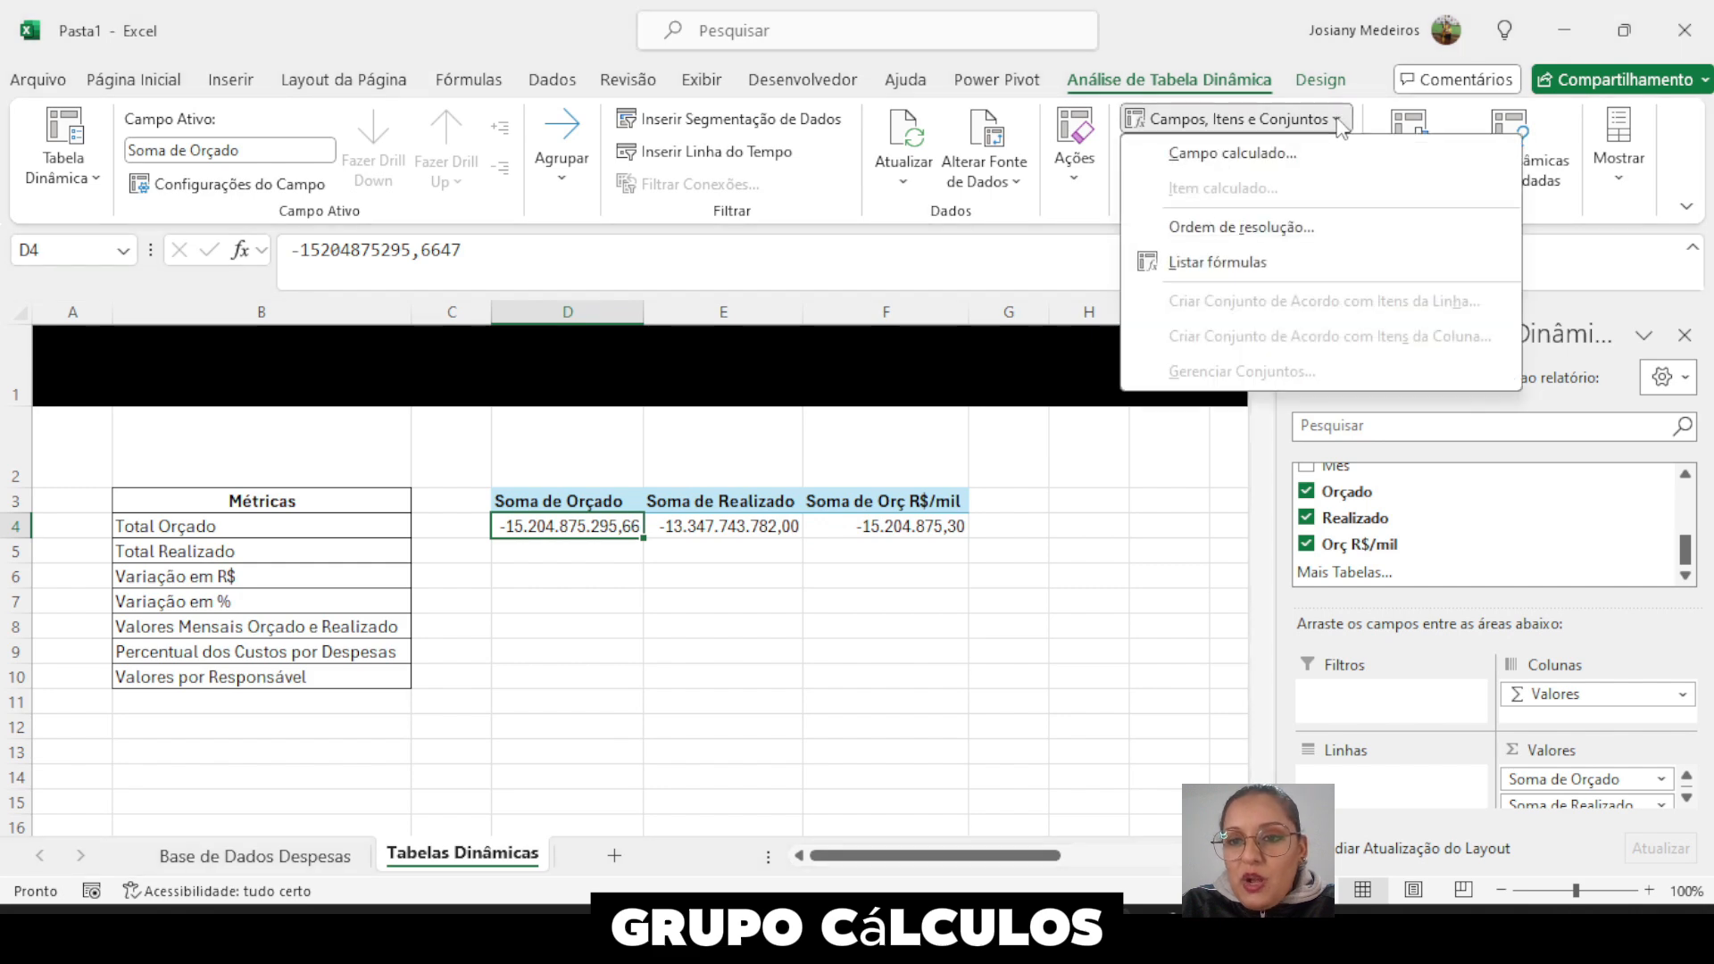
click(1205, 156)
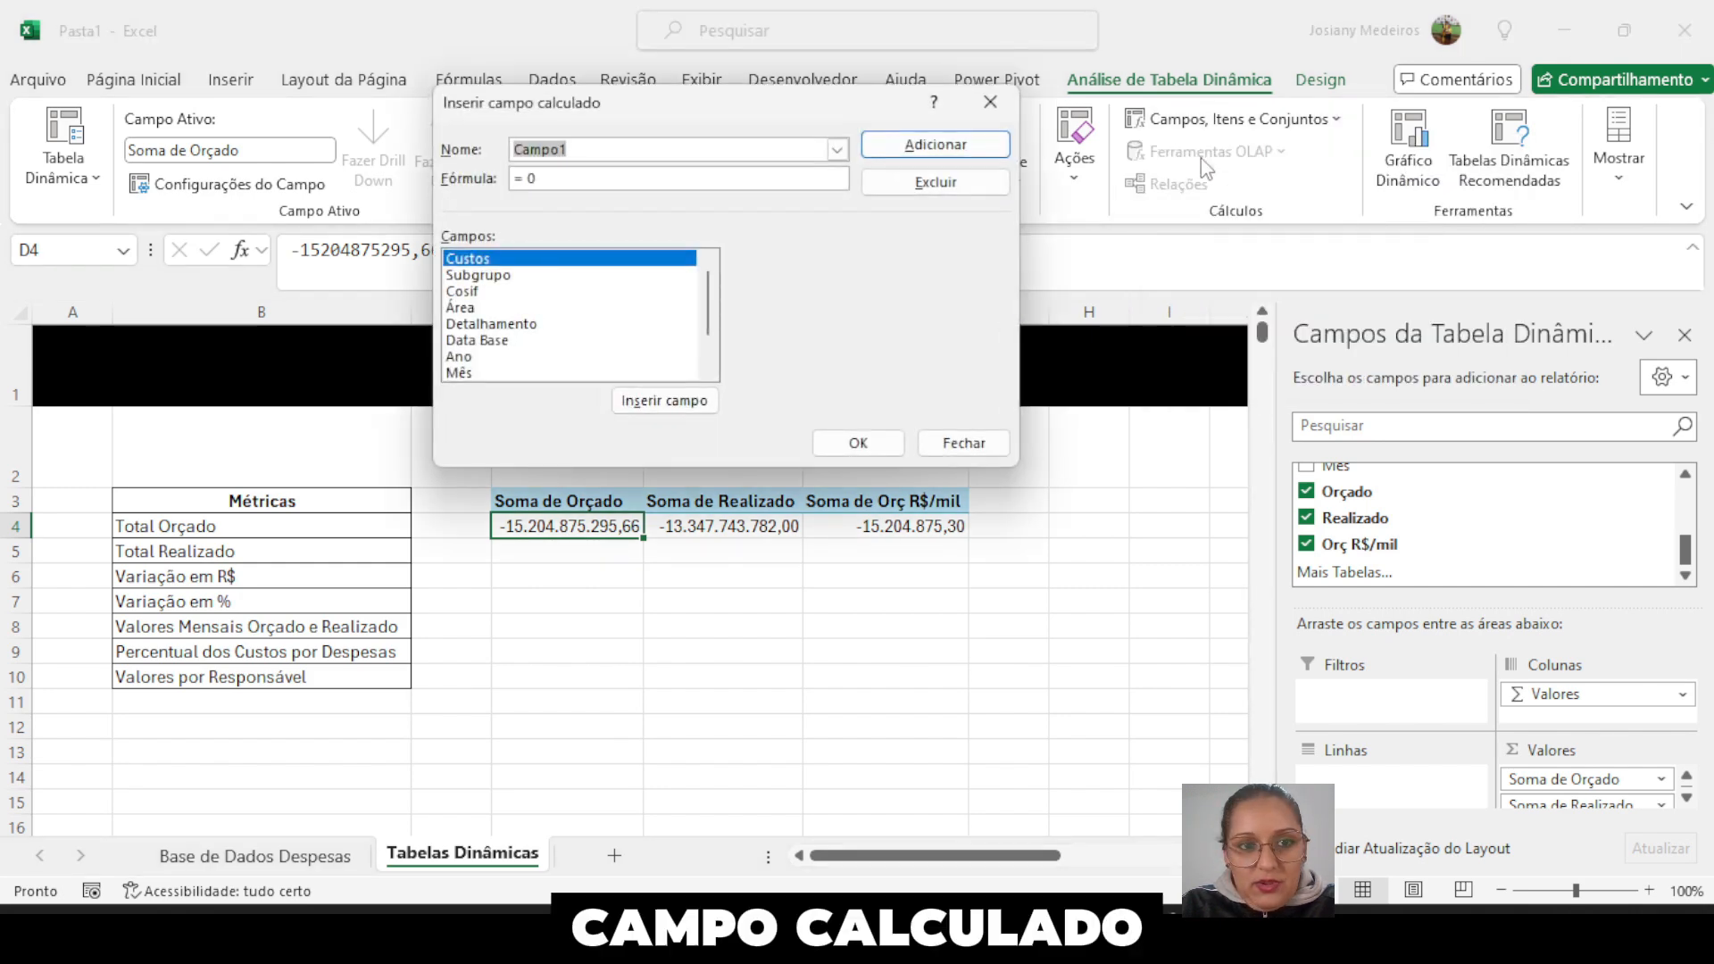
text(Real R$/)
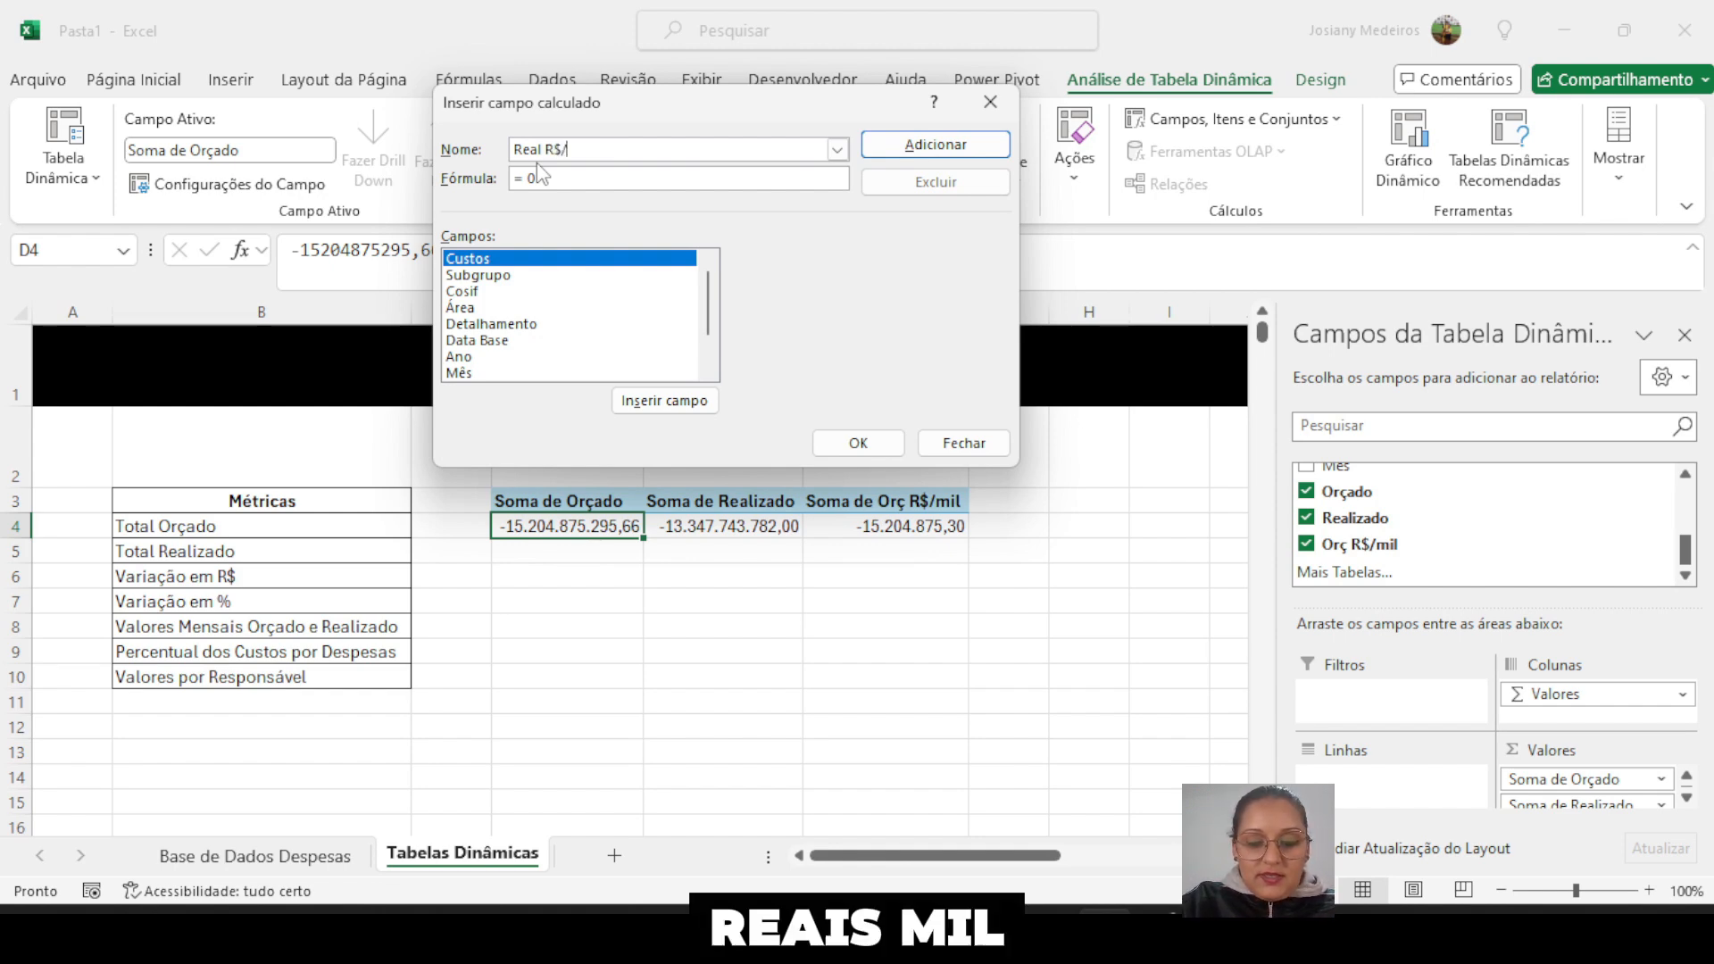
key(BackSpace)
key(BackSpace)
key(BackSpace)
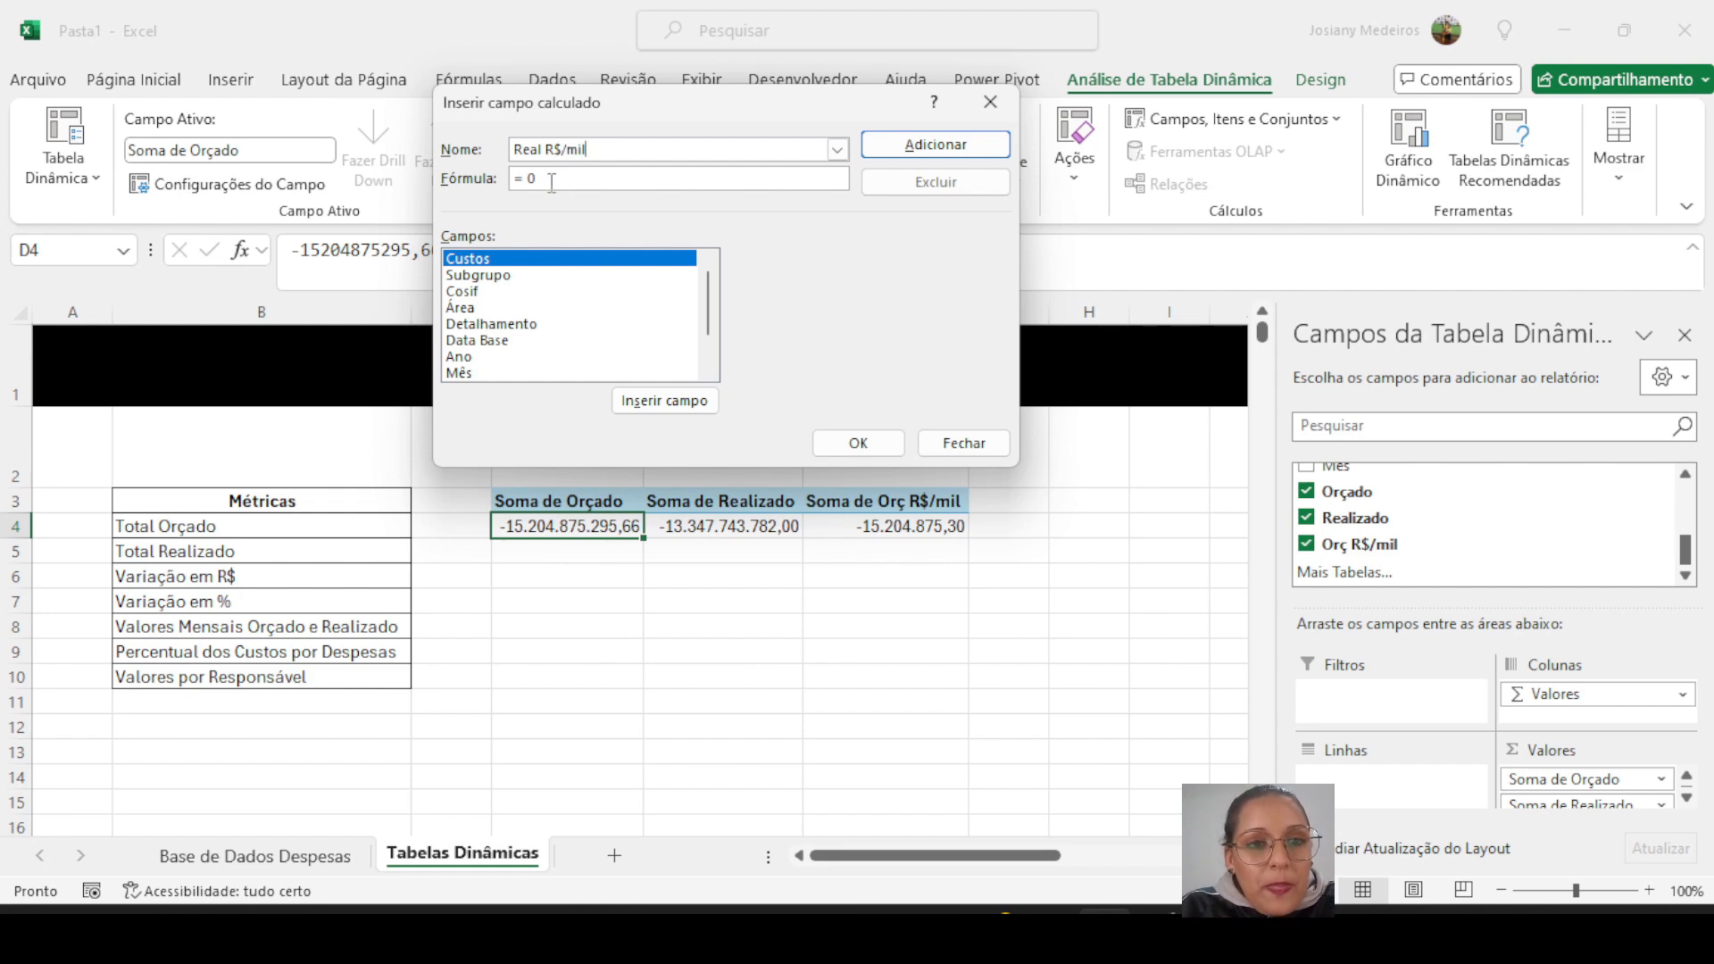
- Set the Real R$/mil formula to =Realizado/1000 and add the calculated field to the pivot table
drag(524, 182, 552, 183)
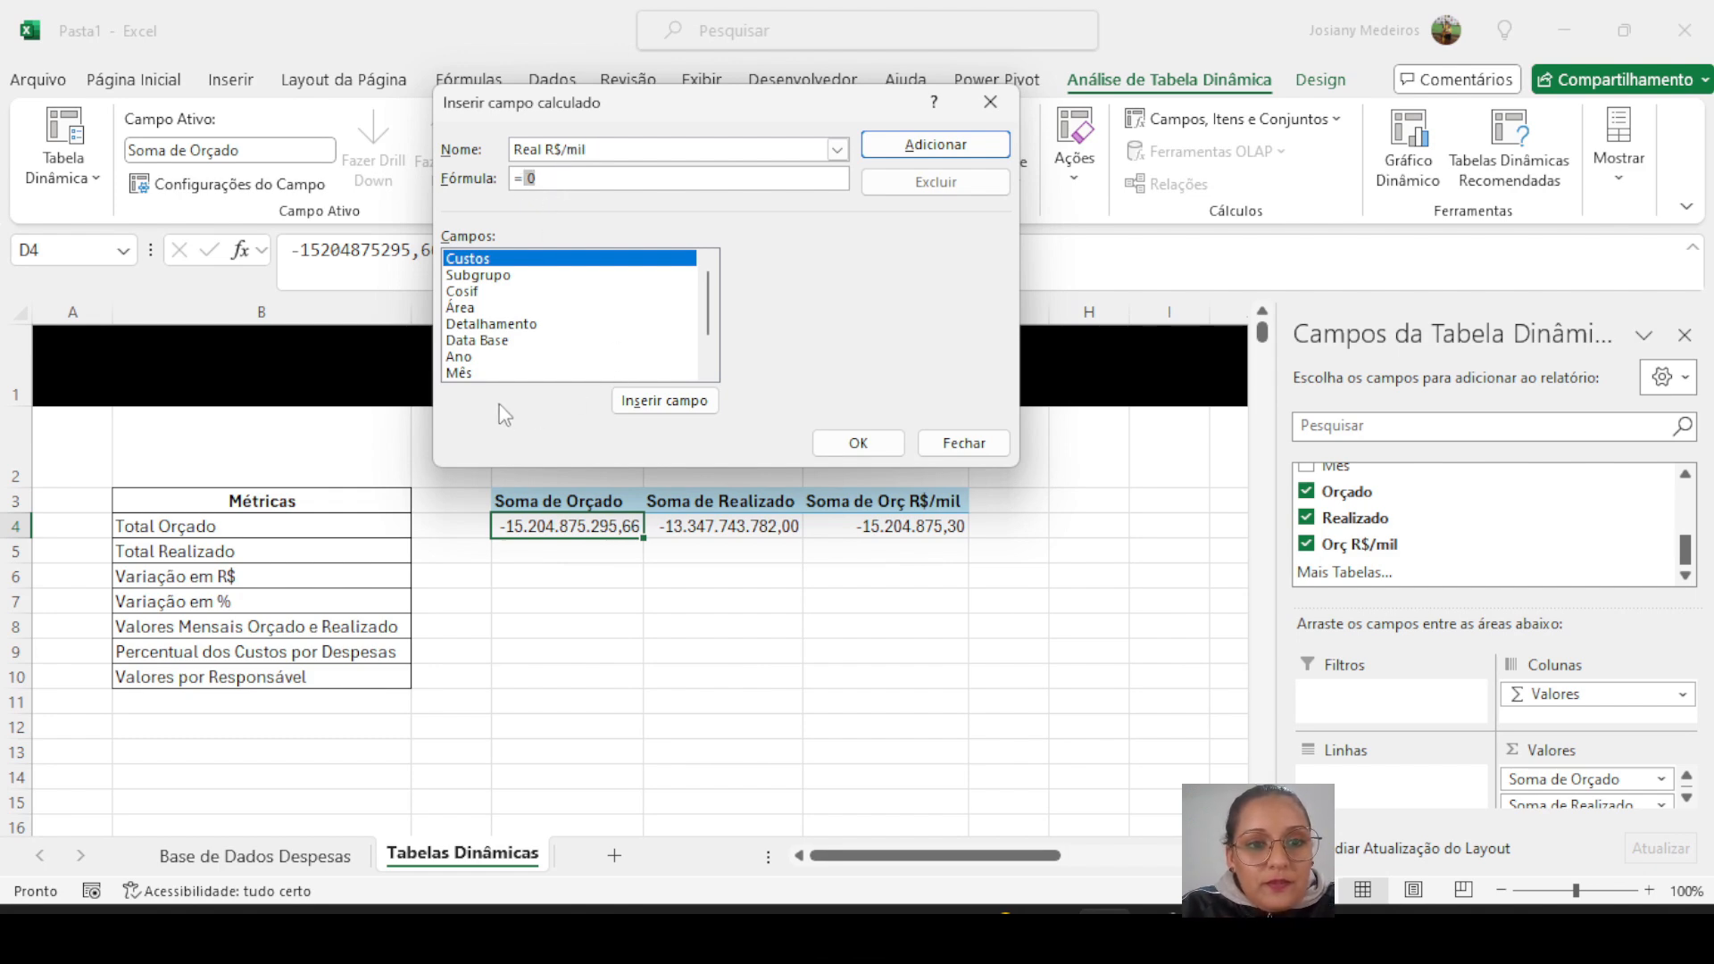
scroll(715, 339, down, 1)
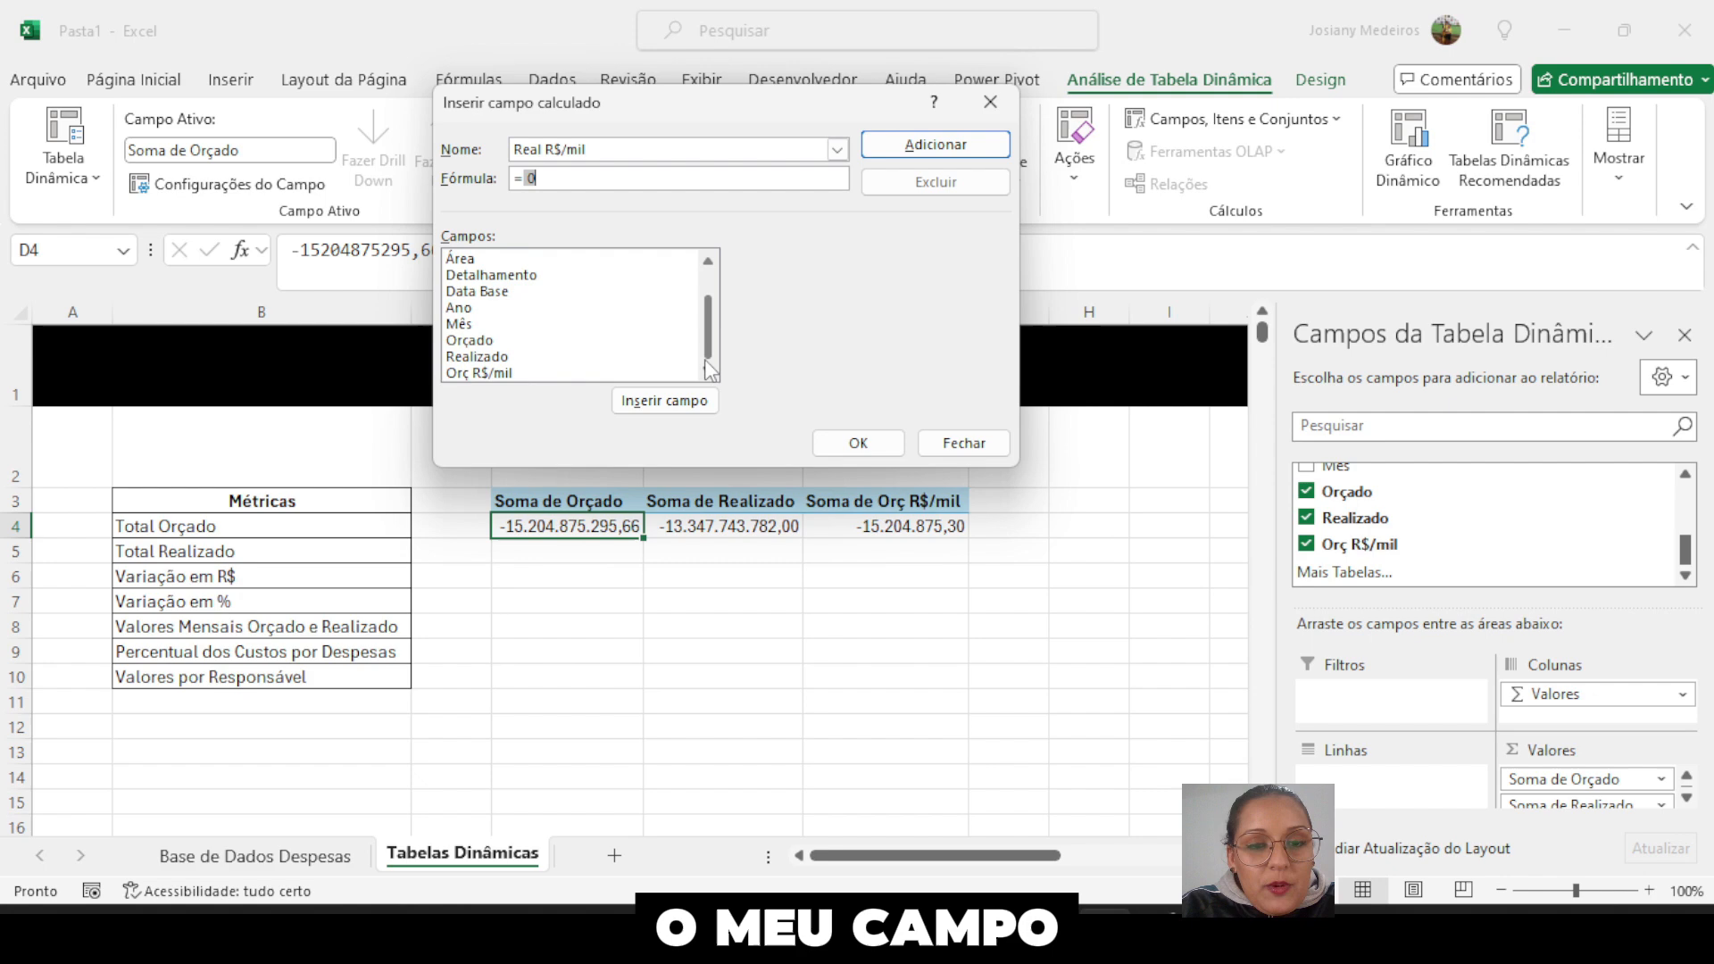
click(479, 358)
double_click(479, 362)
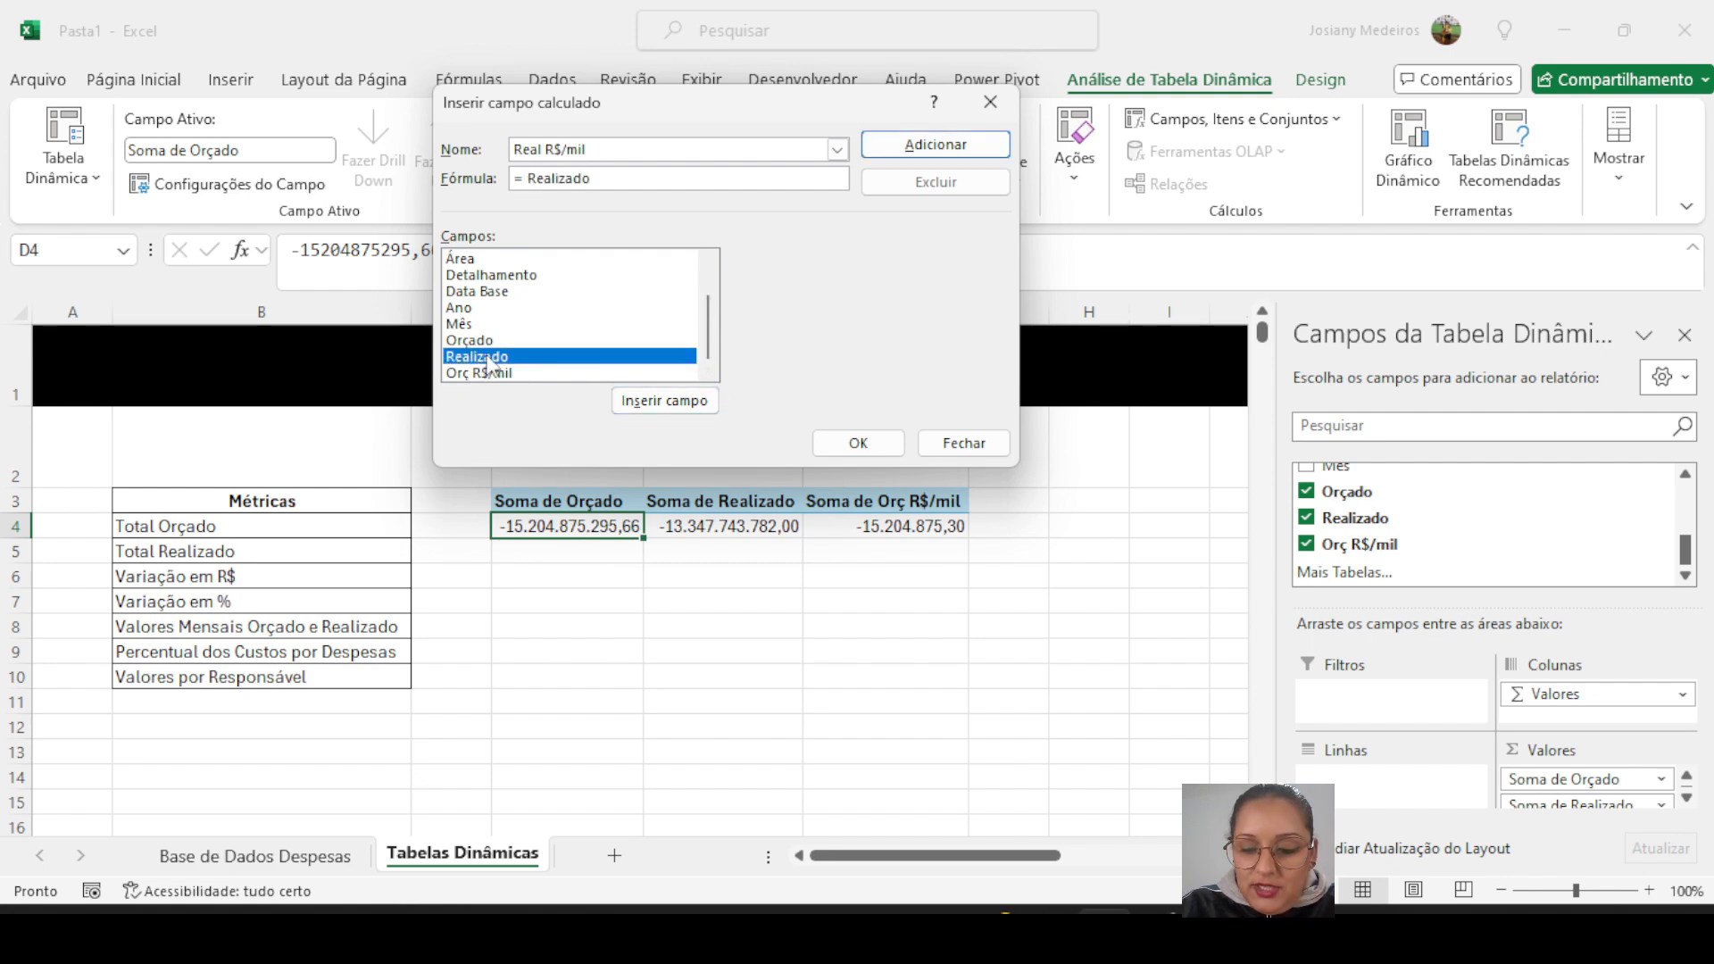
text(/100)
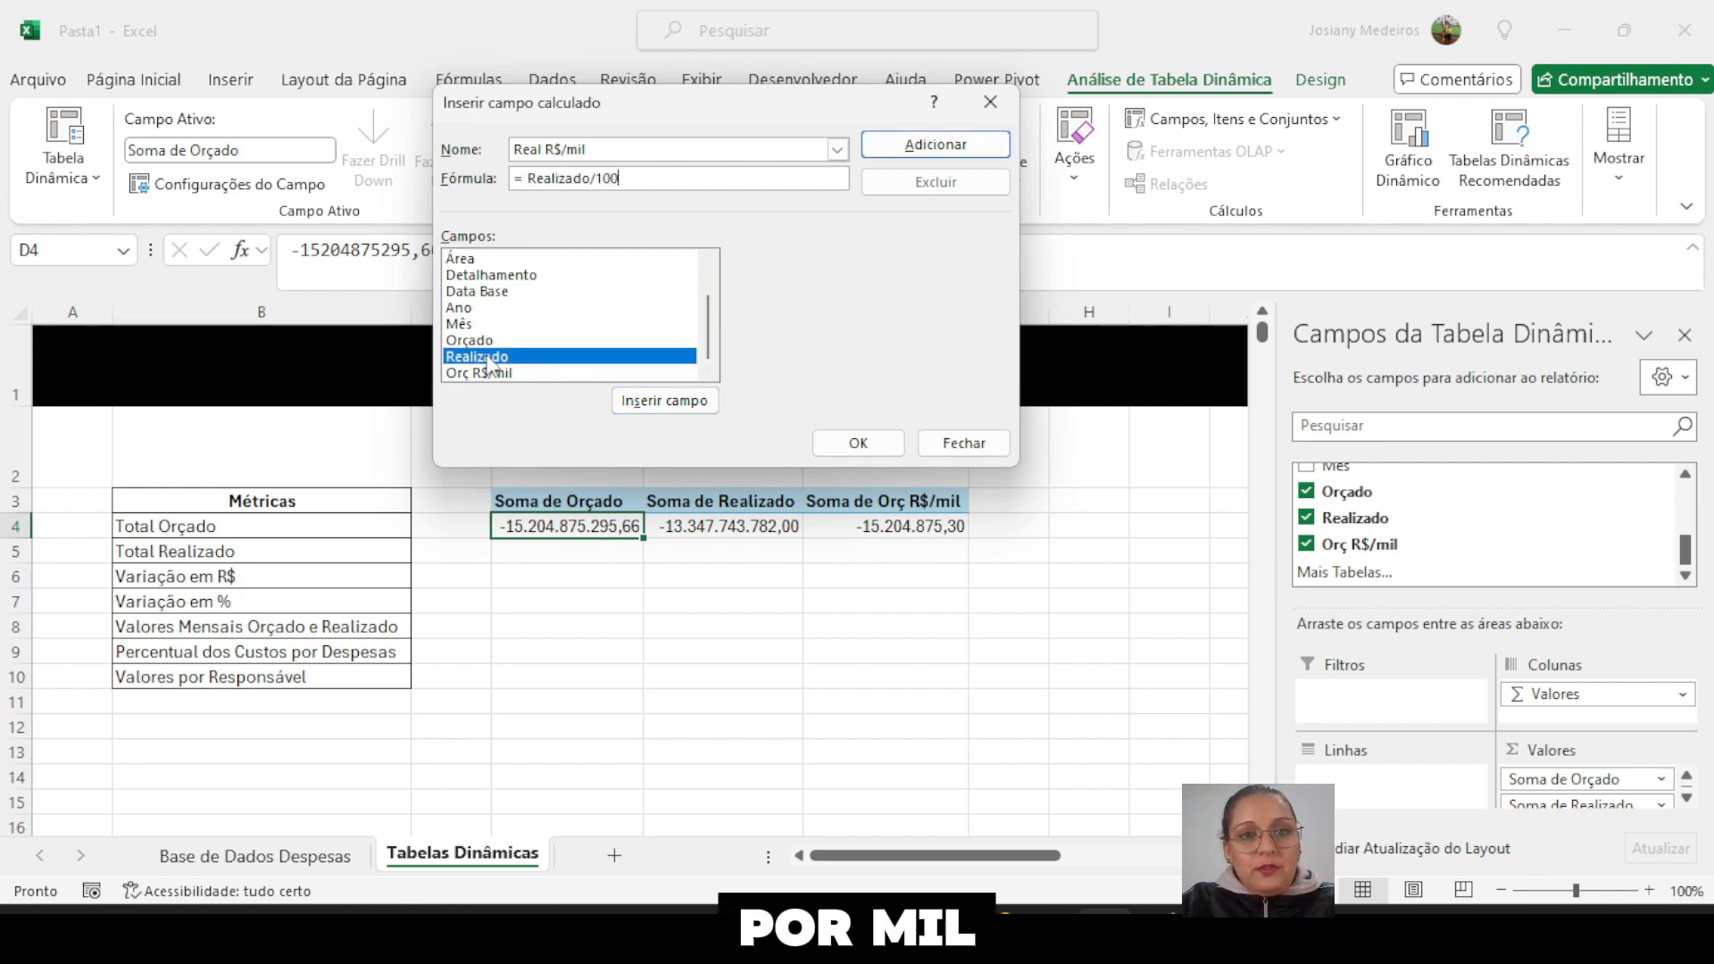
text(0)
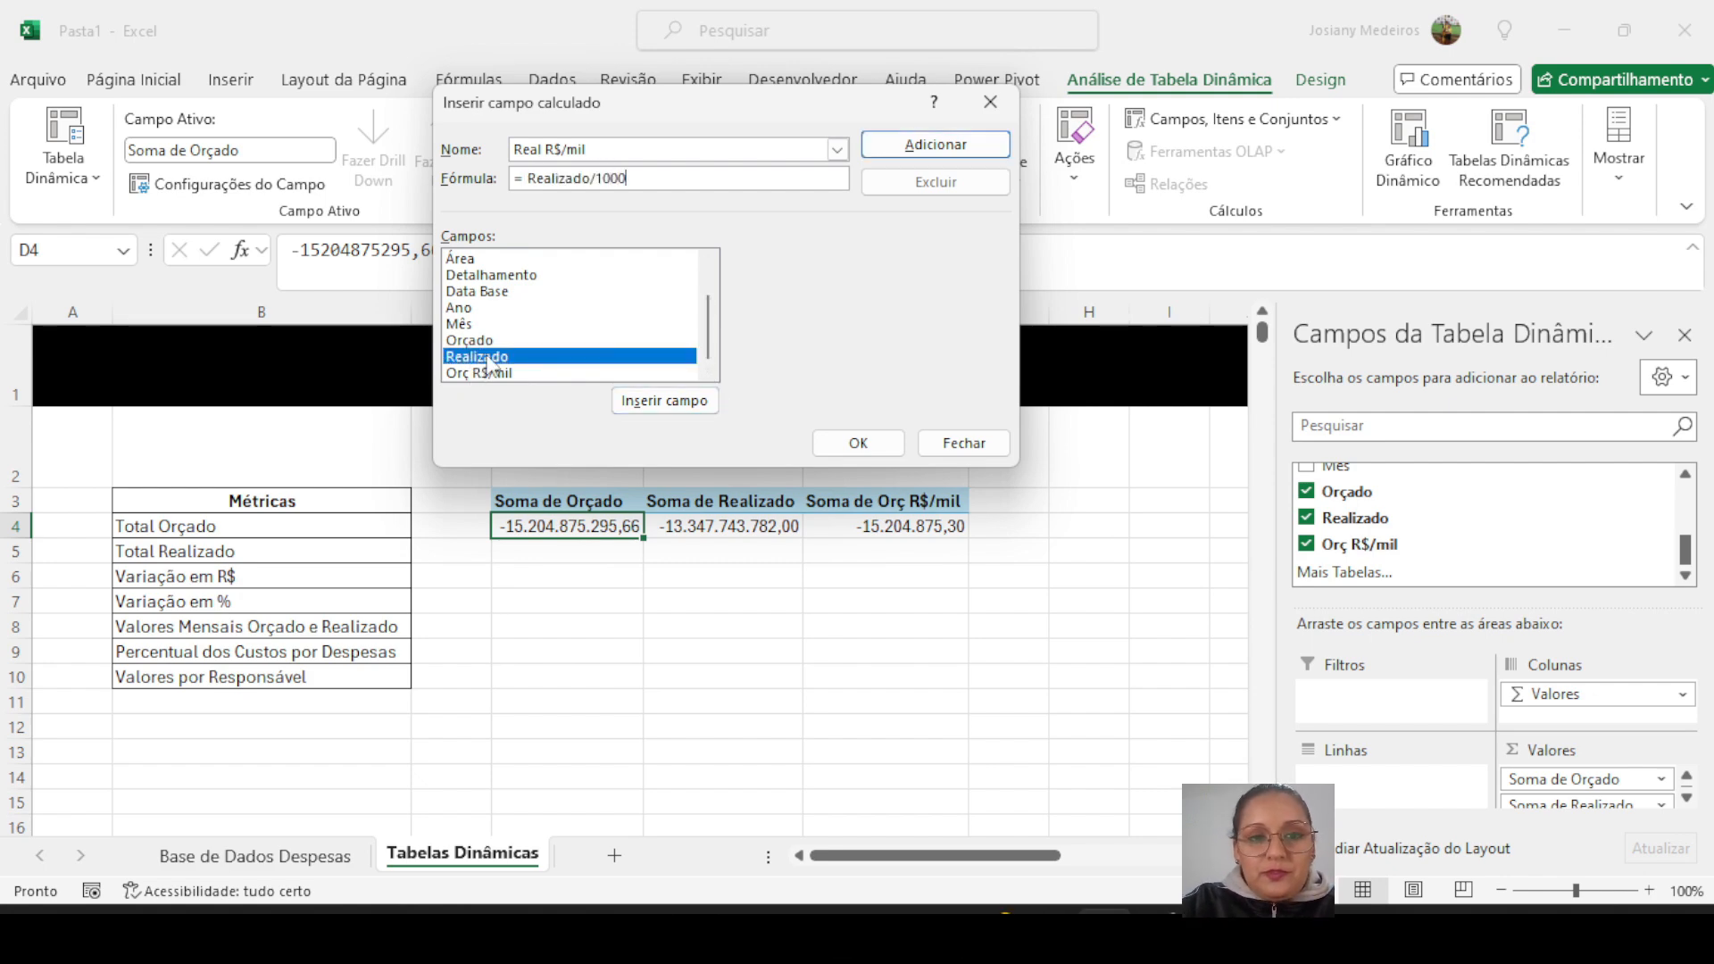
click(959, 151)
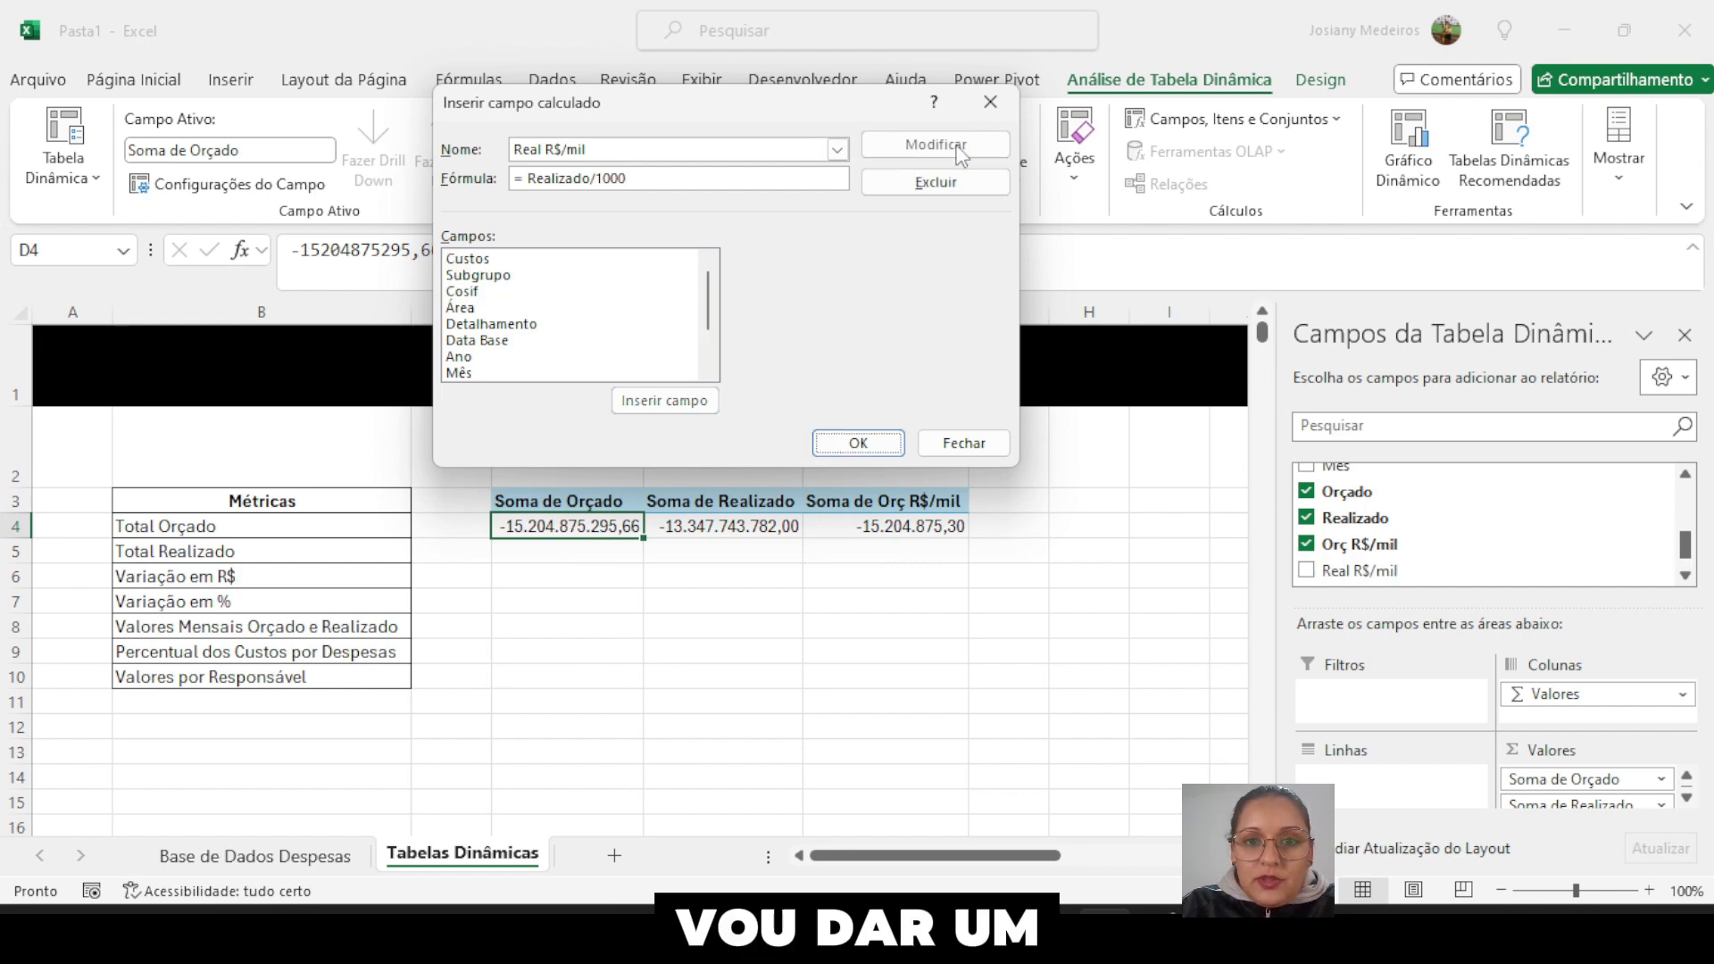
click(855, 443)
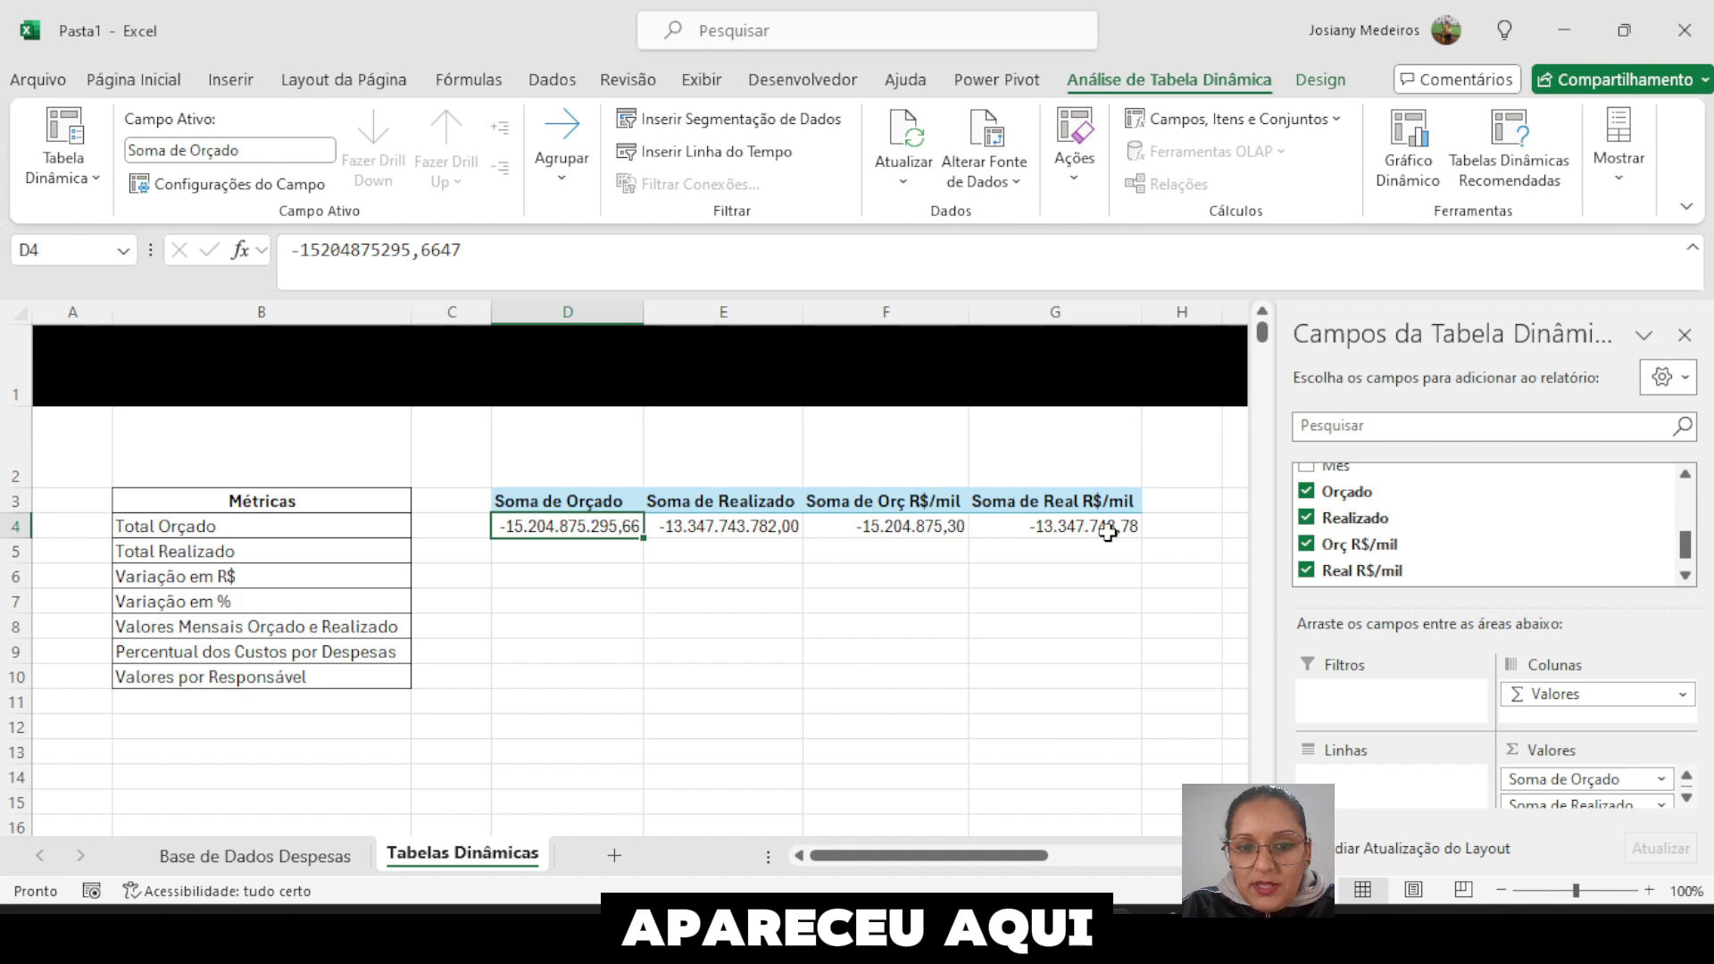
- Remove Soma de Orçado and Soma de Realizado from the pivot table's values, keeping only the R$/mil fields
click(945, 529)
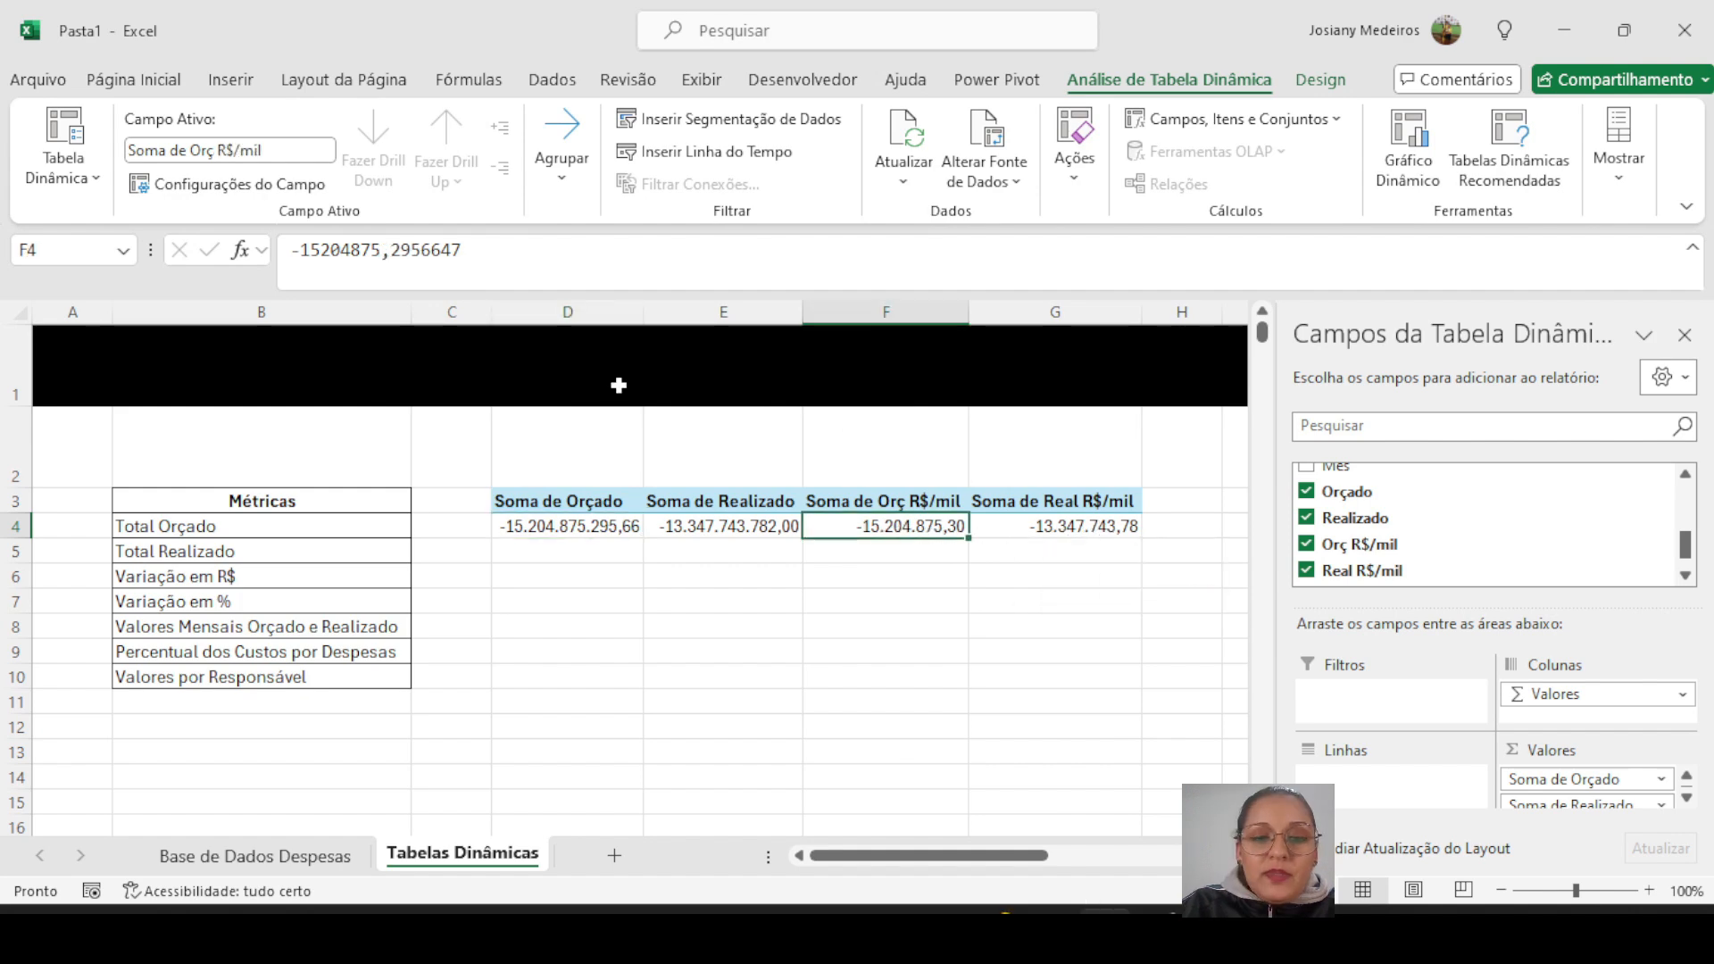
click(597, 502)
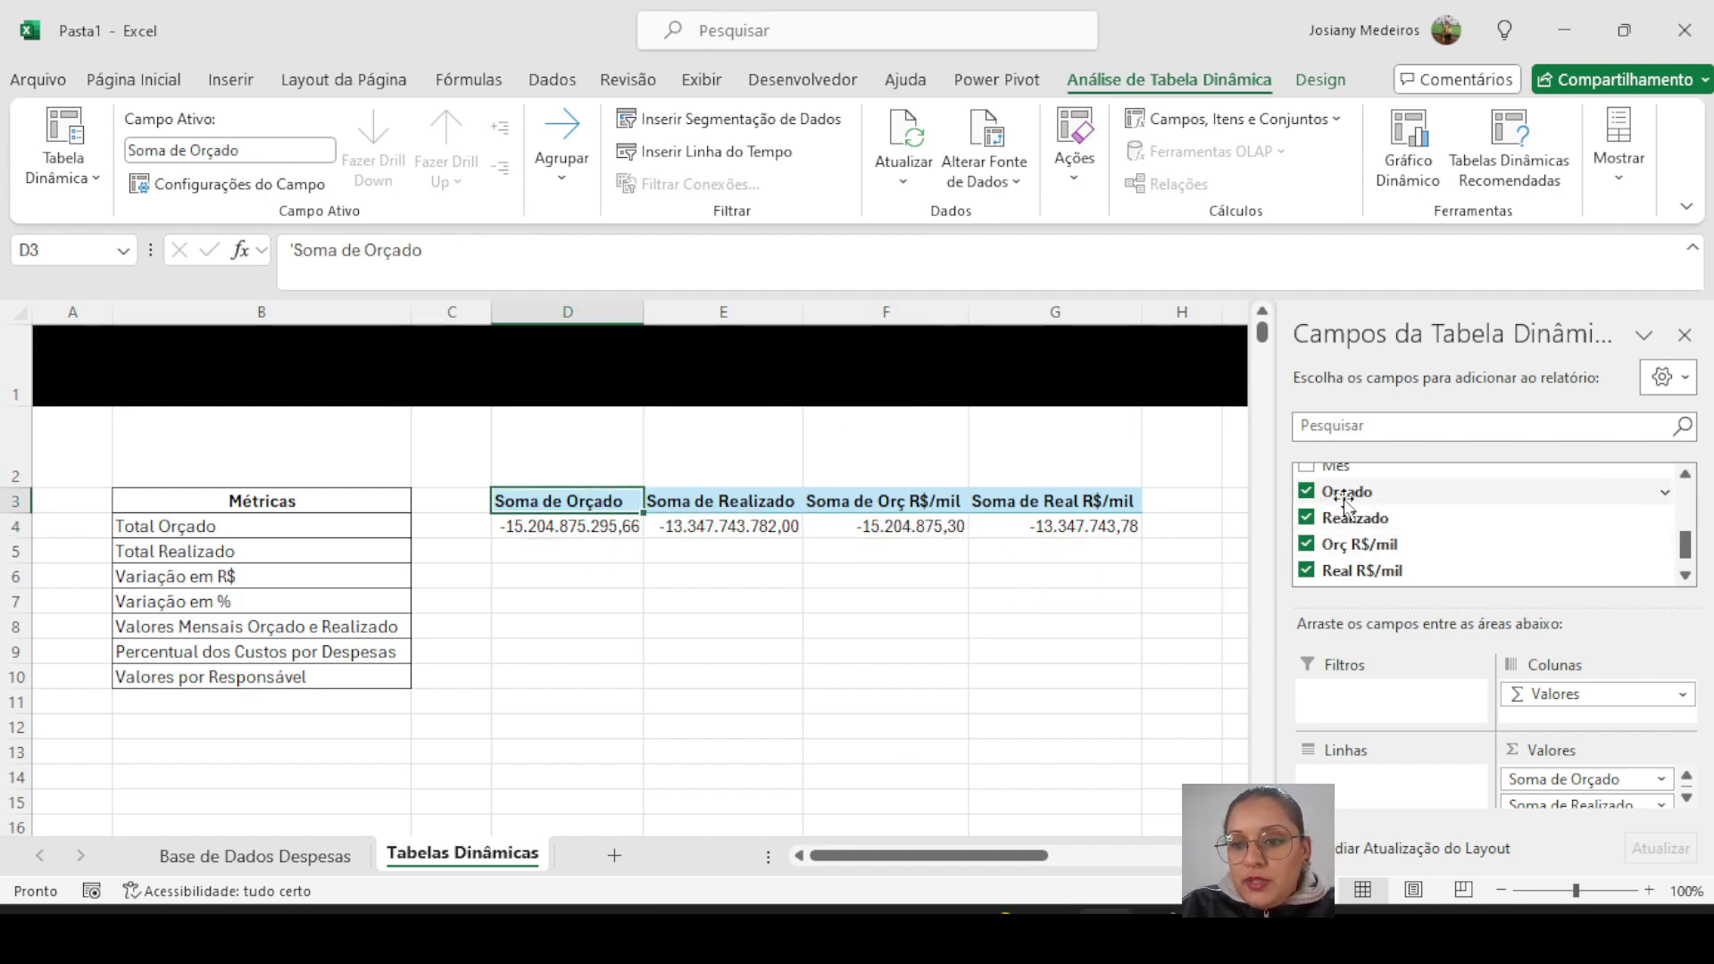
mouse_move(1346, 491)
mouse_down()
mouse_move(1048, 469)
mouse_move(1327, 505)
mouse_up()
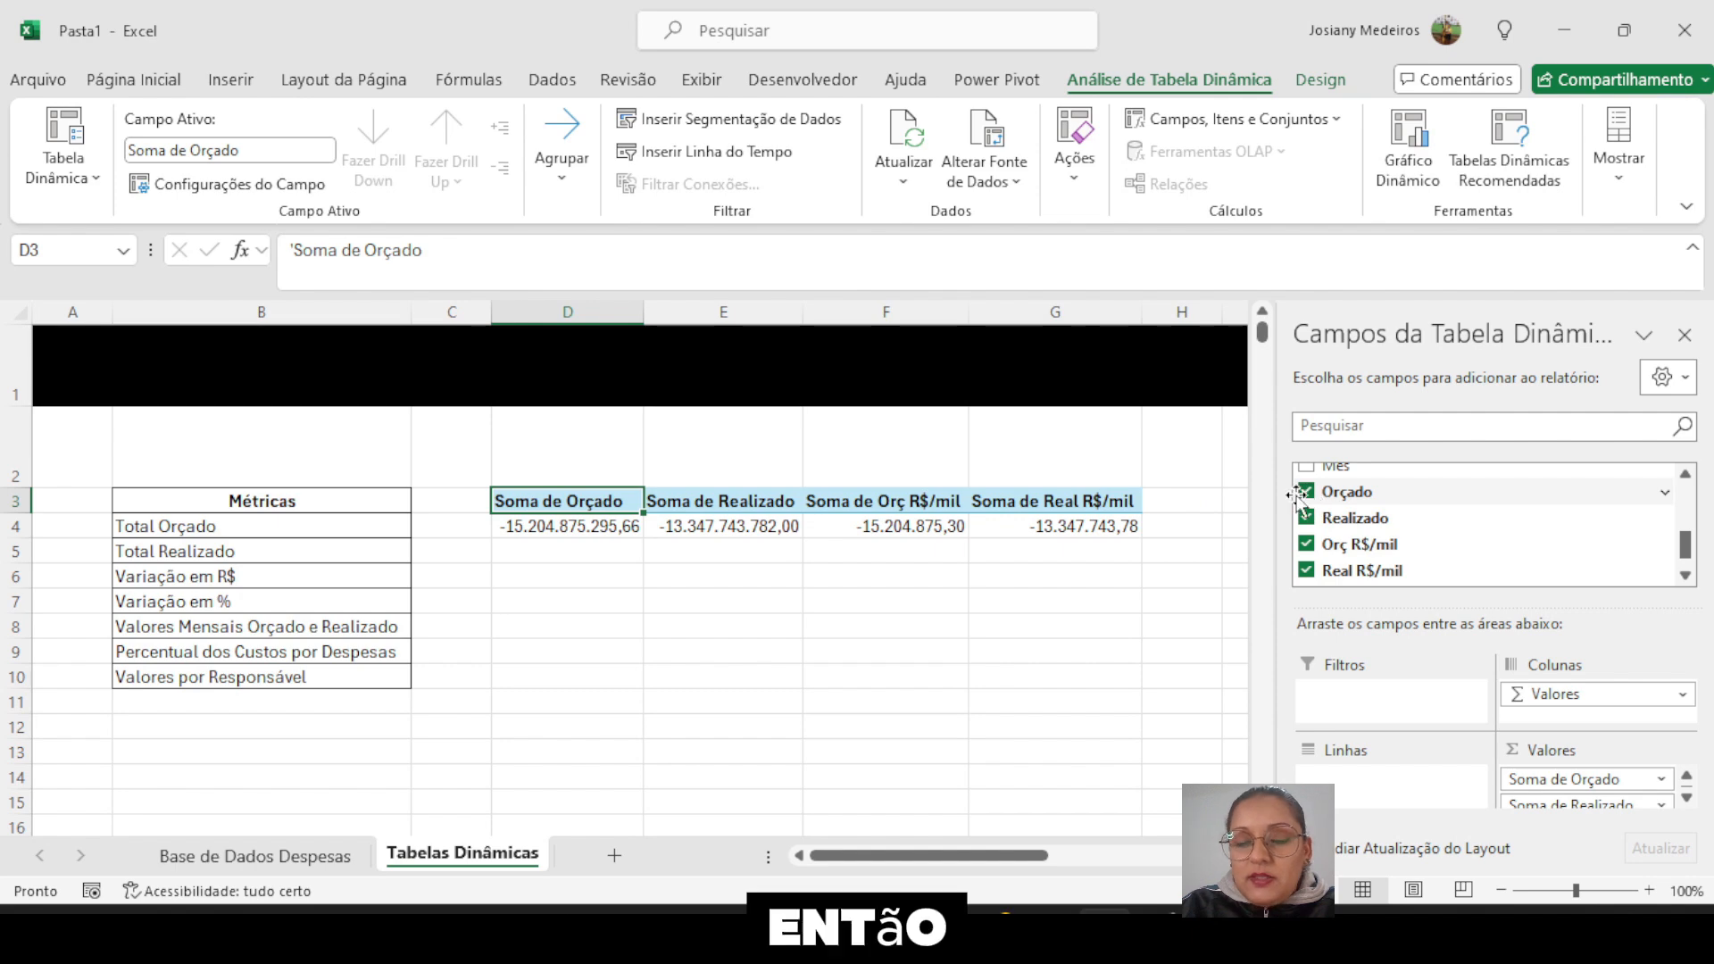
click(682, 503)
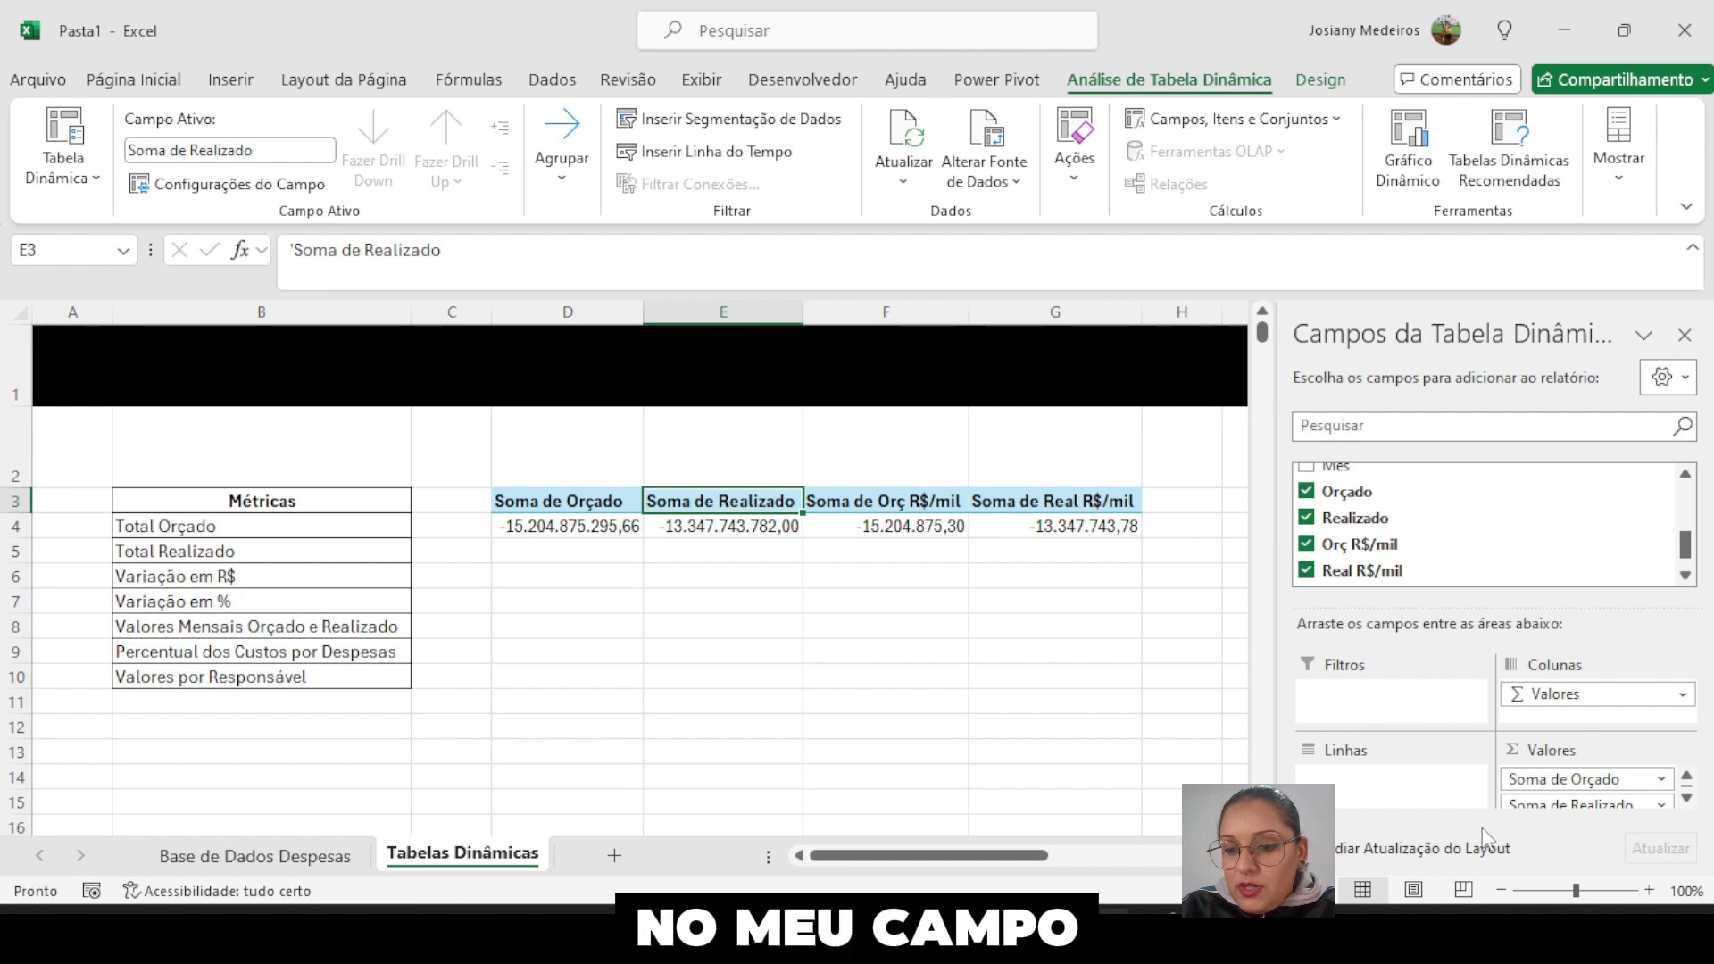
drag(1465, 604, 1456, 535)
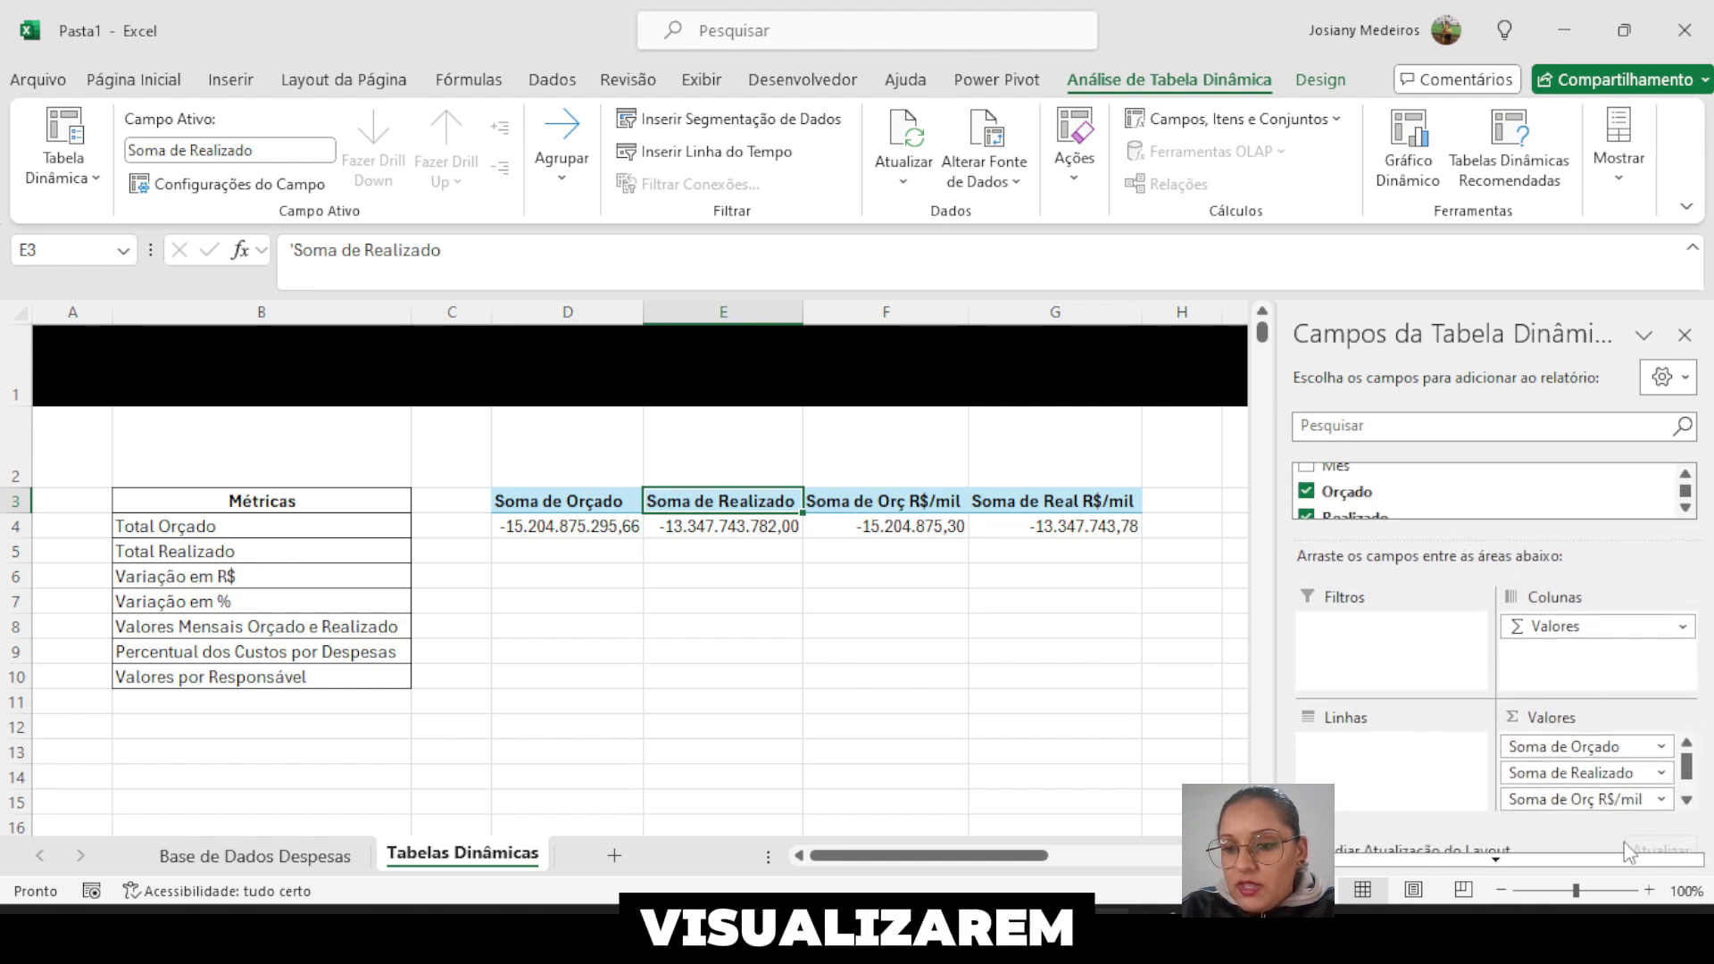
drag(1585, 747, 1075, 691)
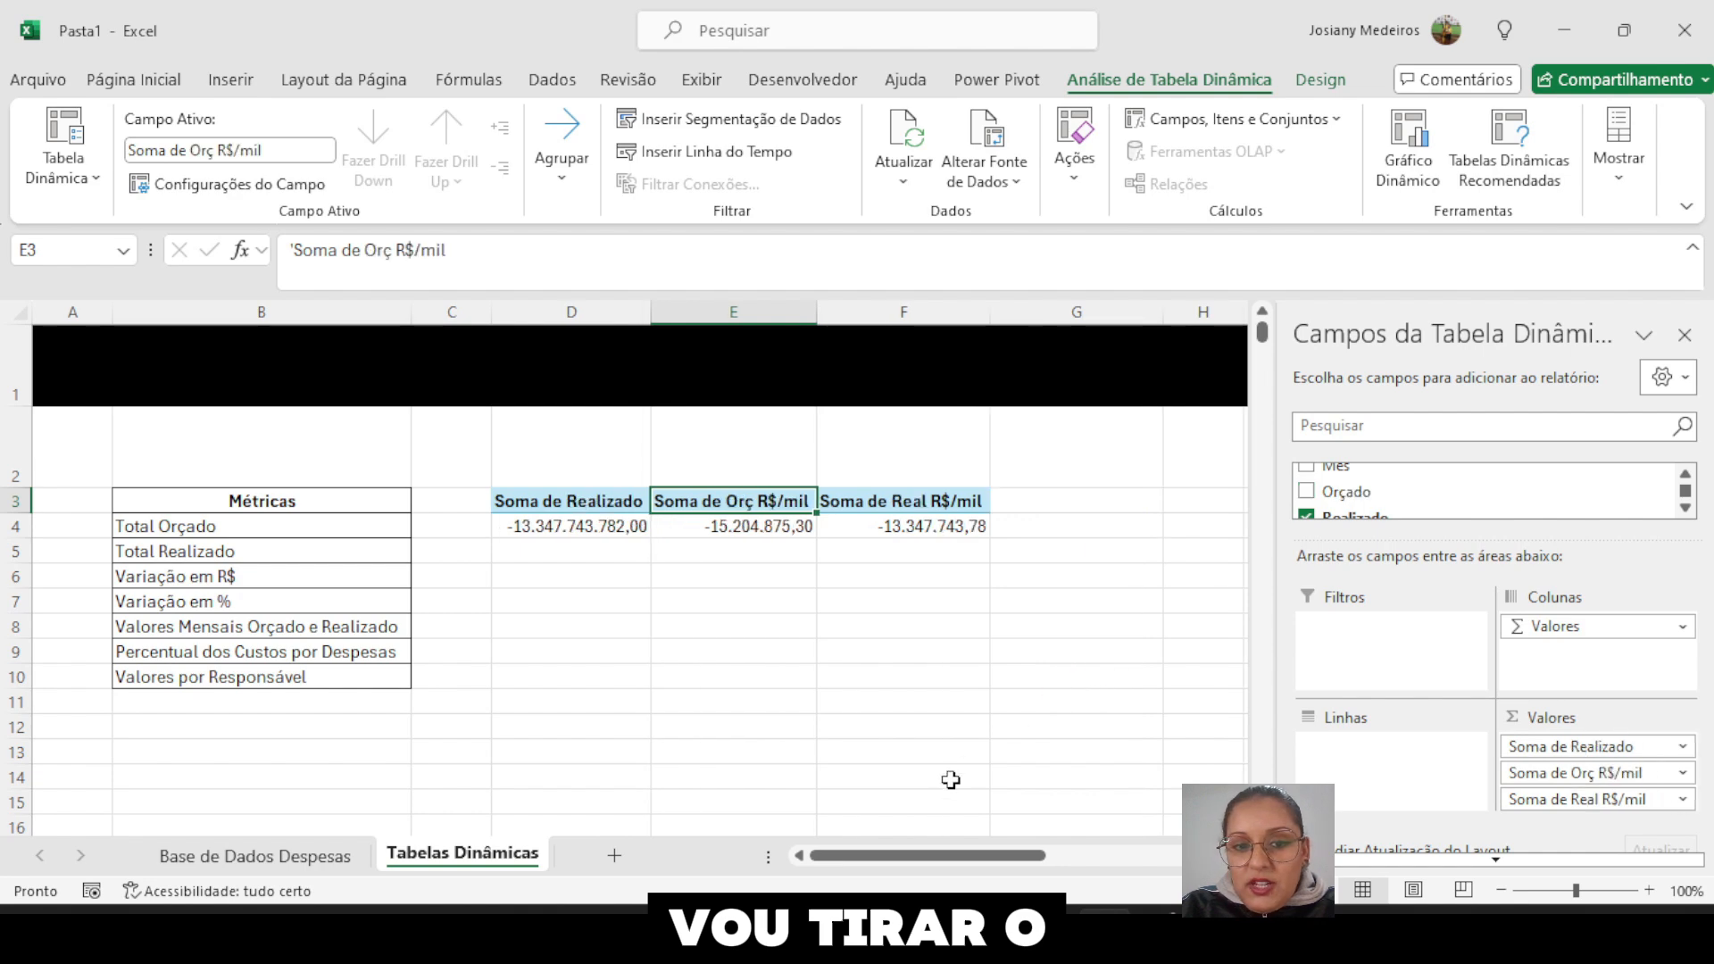
drag(1622, 750, 1063, 650)
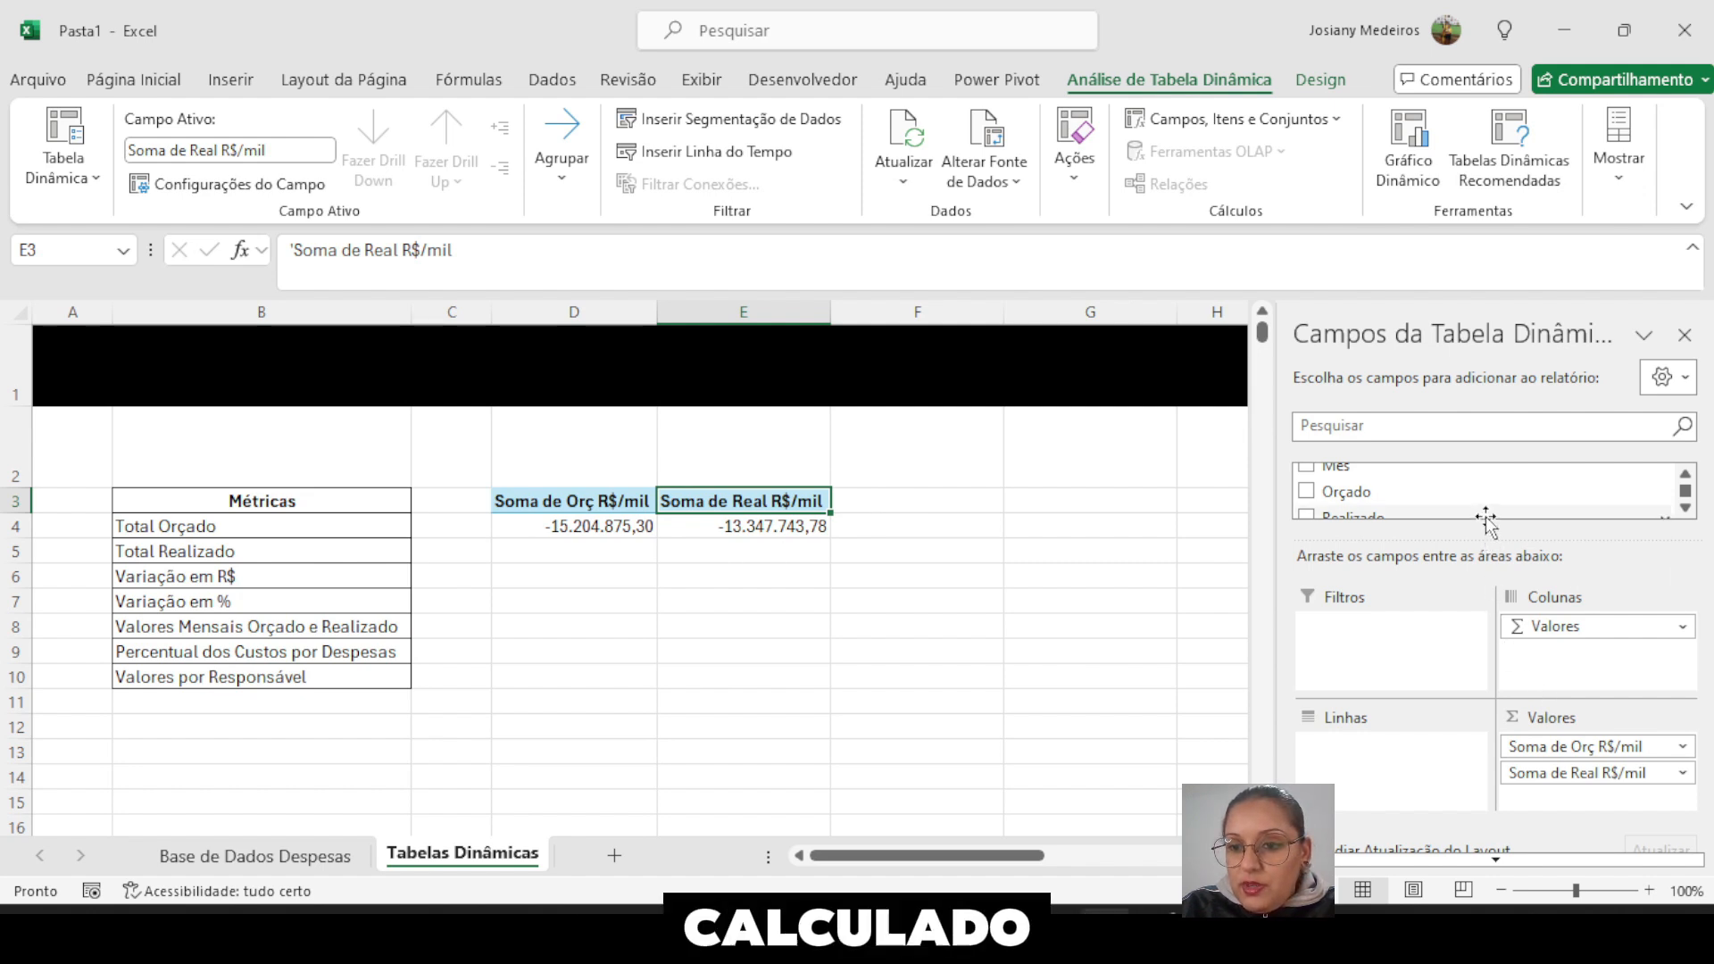
drag(1488, 515, 1506, 622)
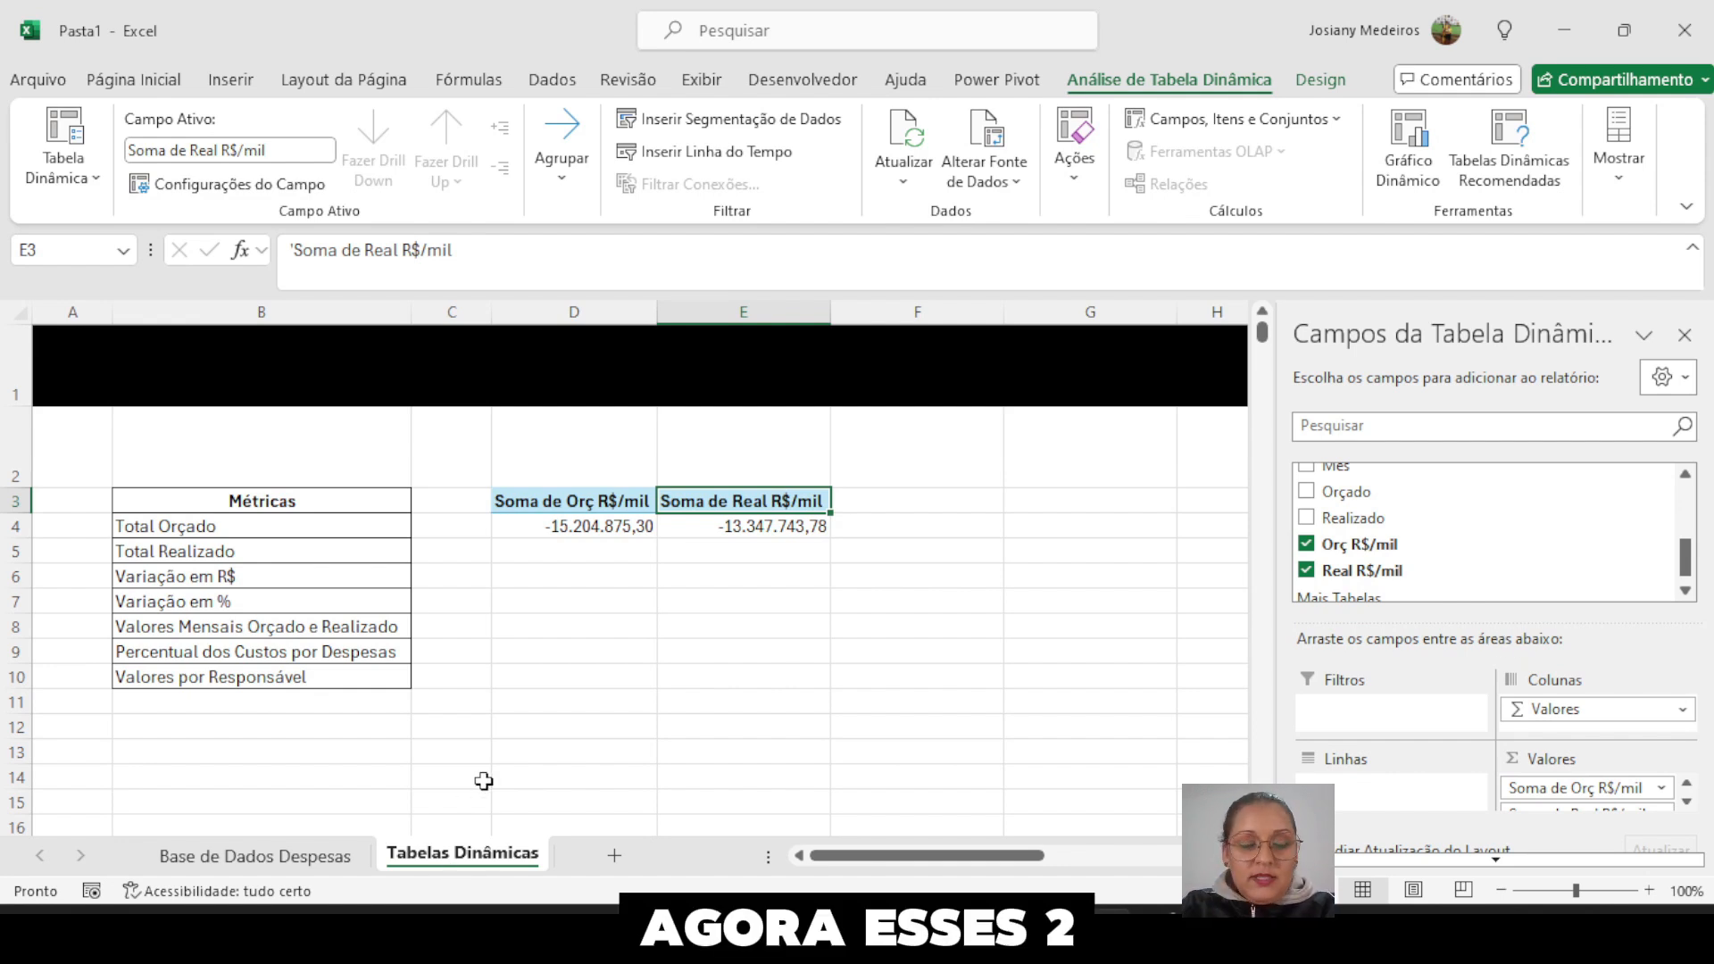
- Fill the Total Orçado and Total Realizado cells in the Métricas list with yellow
drag(146, 527, 150, 551)
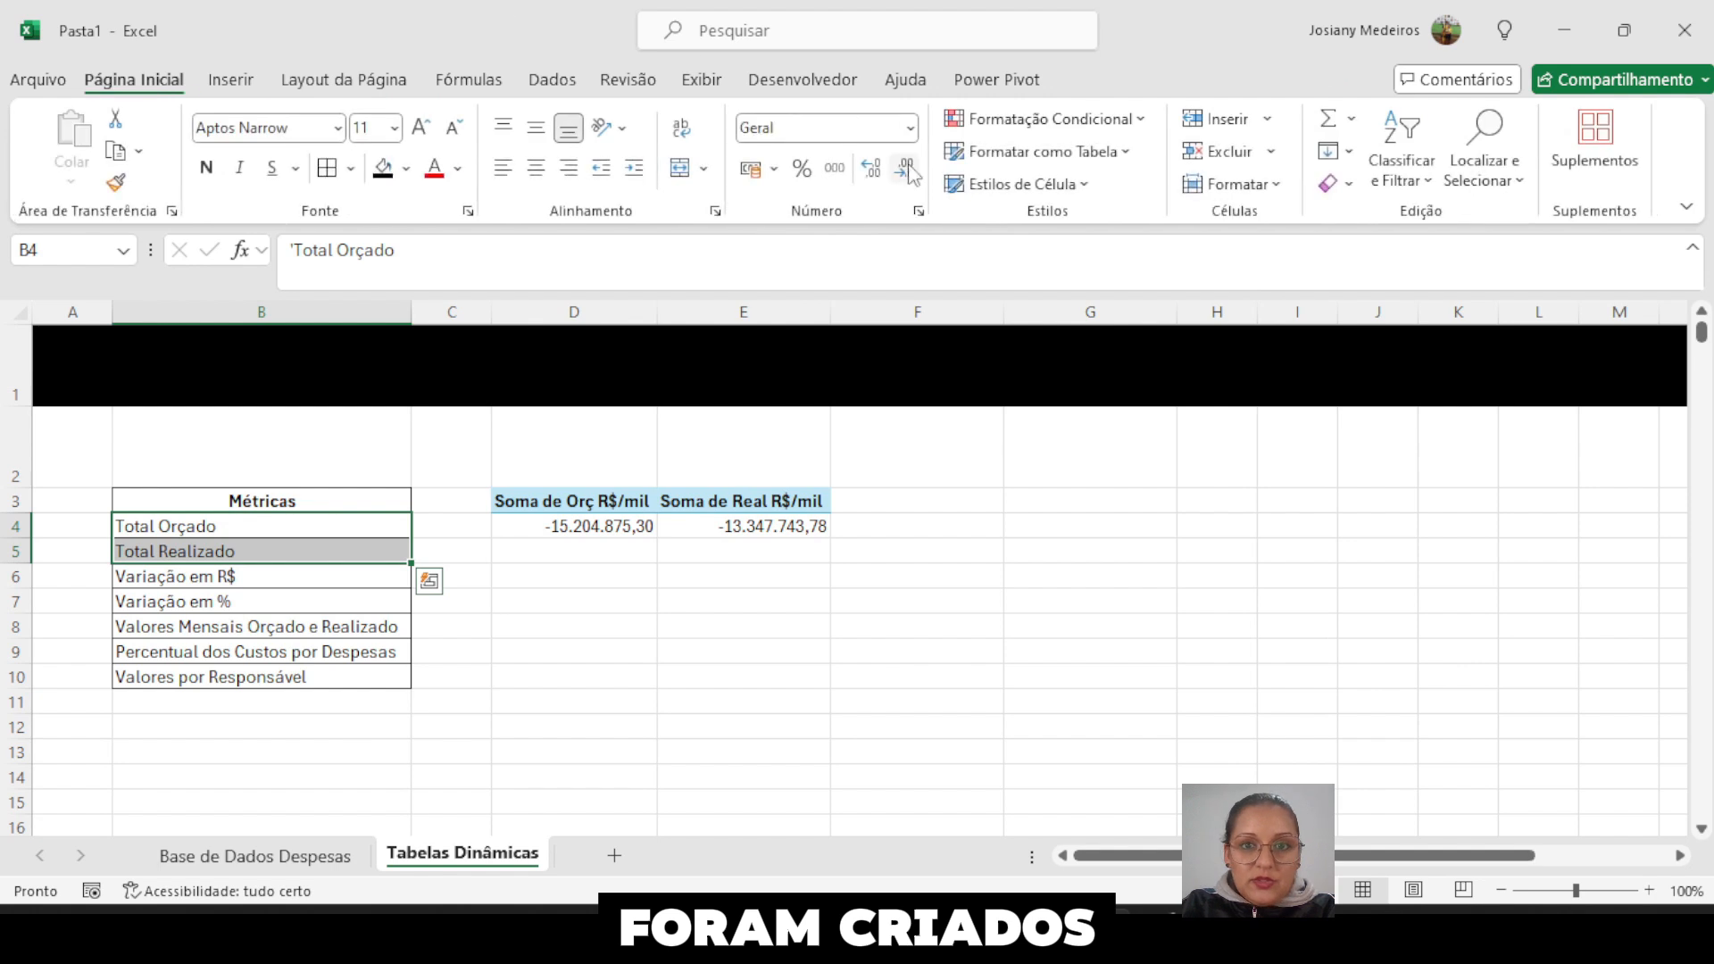
click(259, 81)
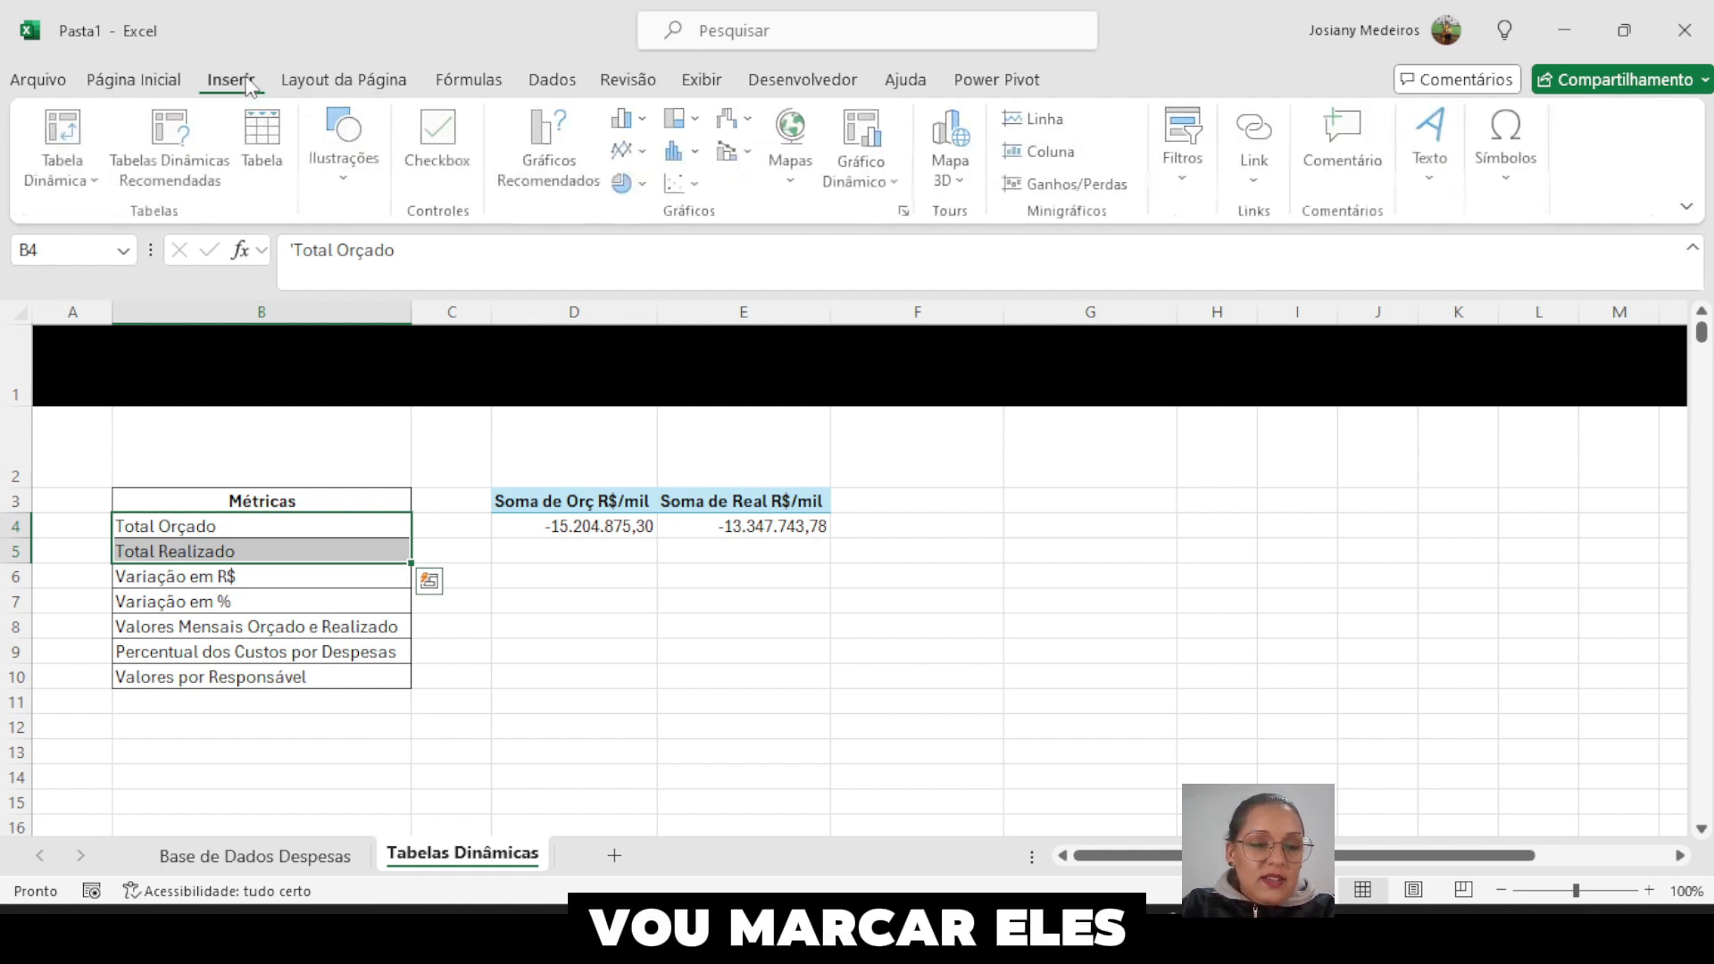
click(134, 81)
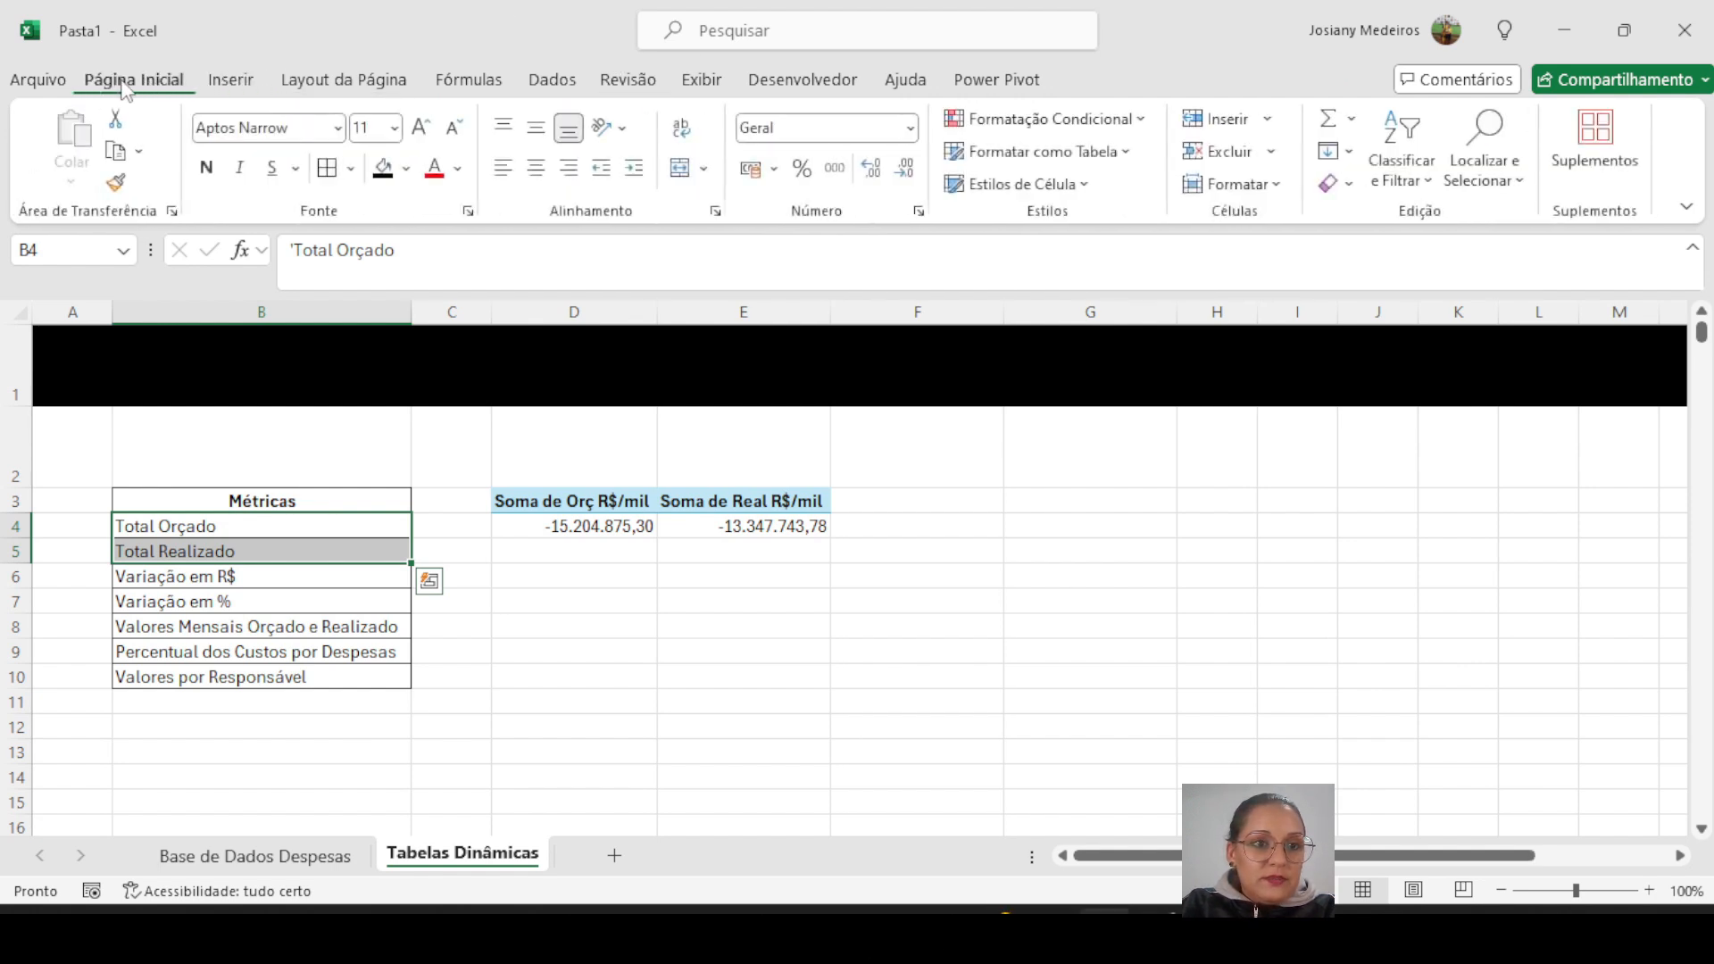
click(408, 171)
click(439, 402)
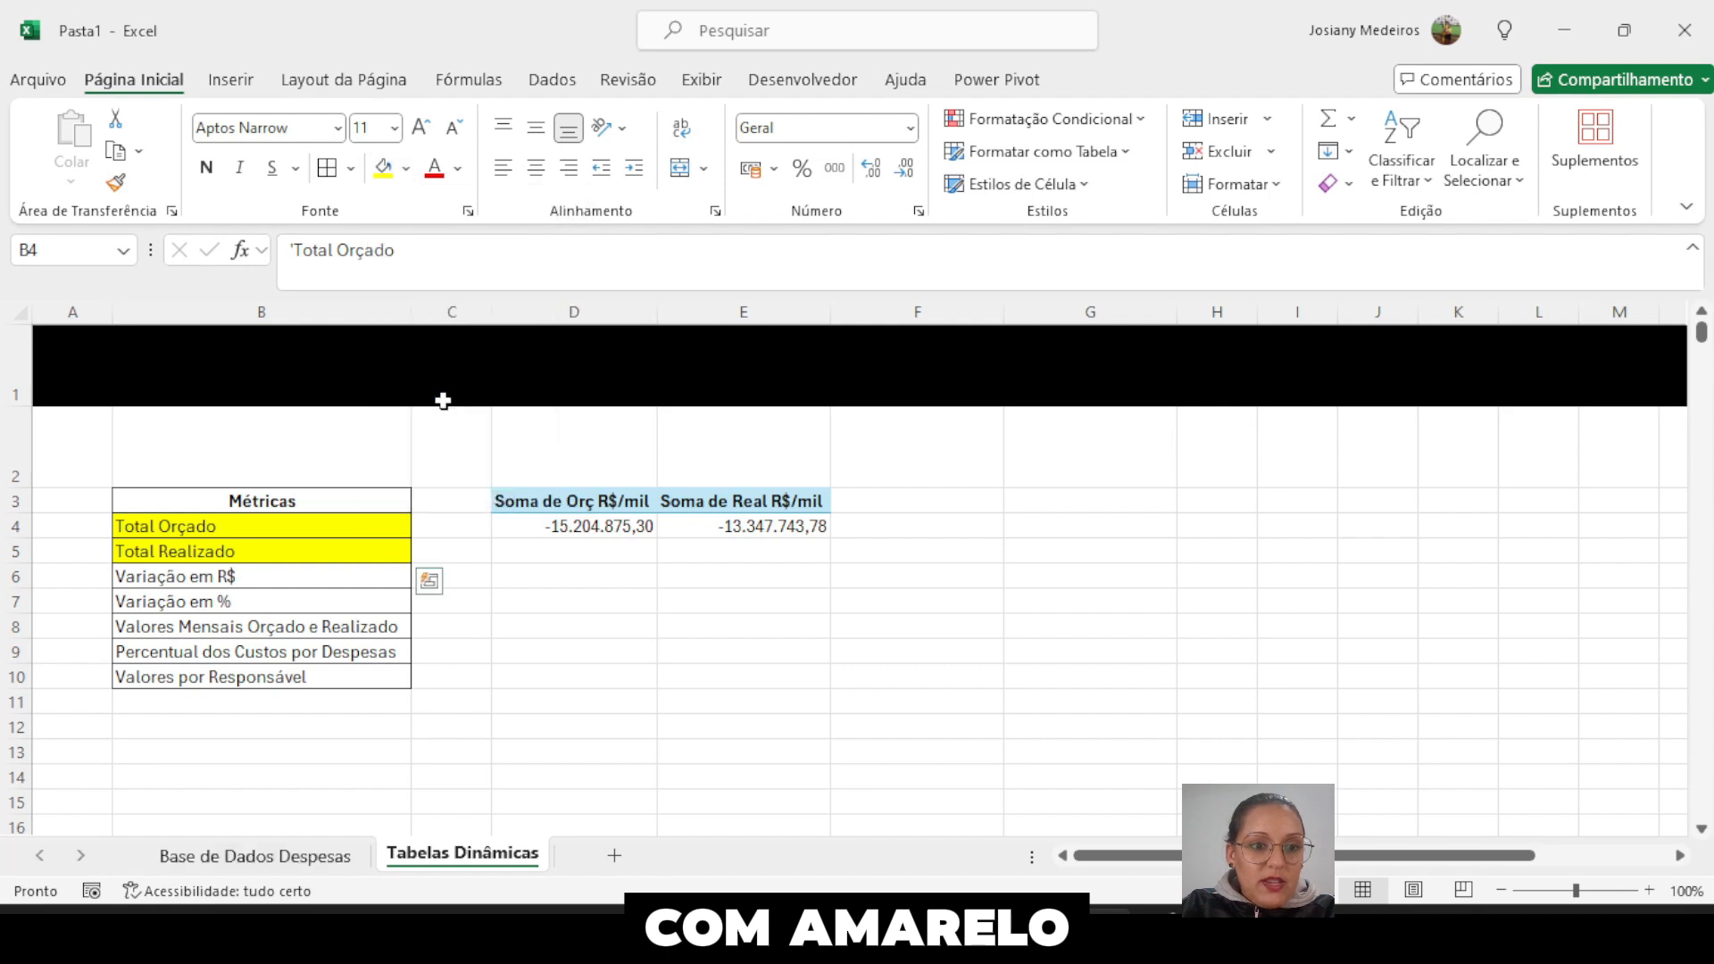
- Start a calculated field for the variation in reais in the pivot table and name it Var R$
click(230, 578)
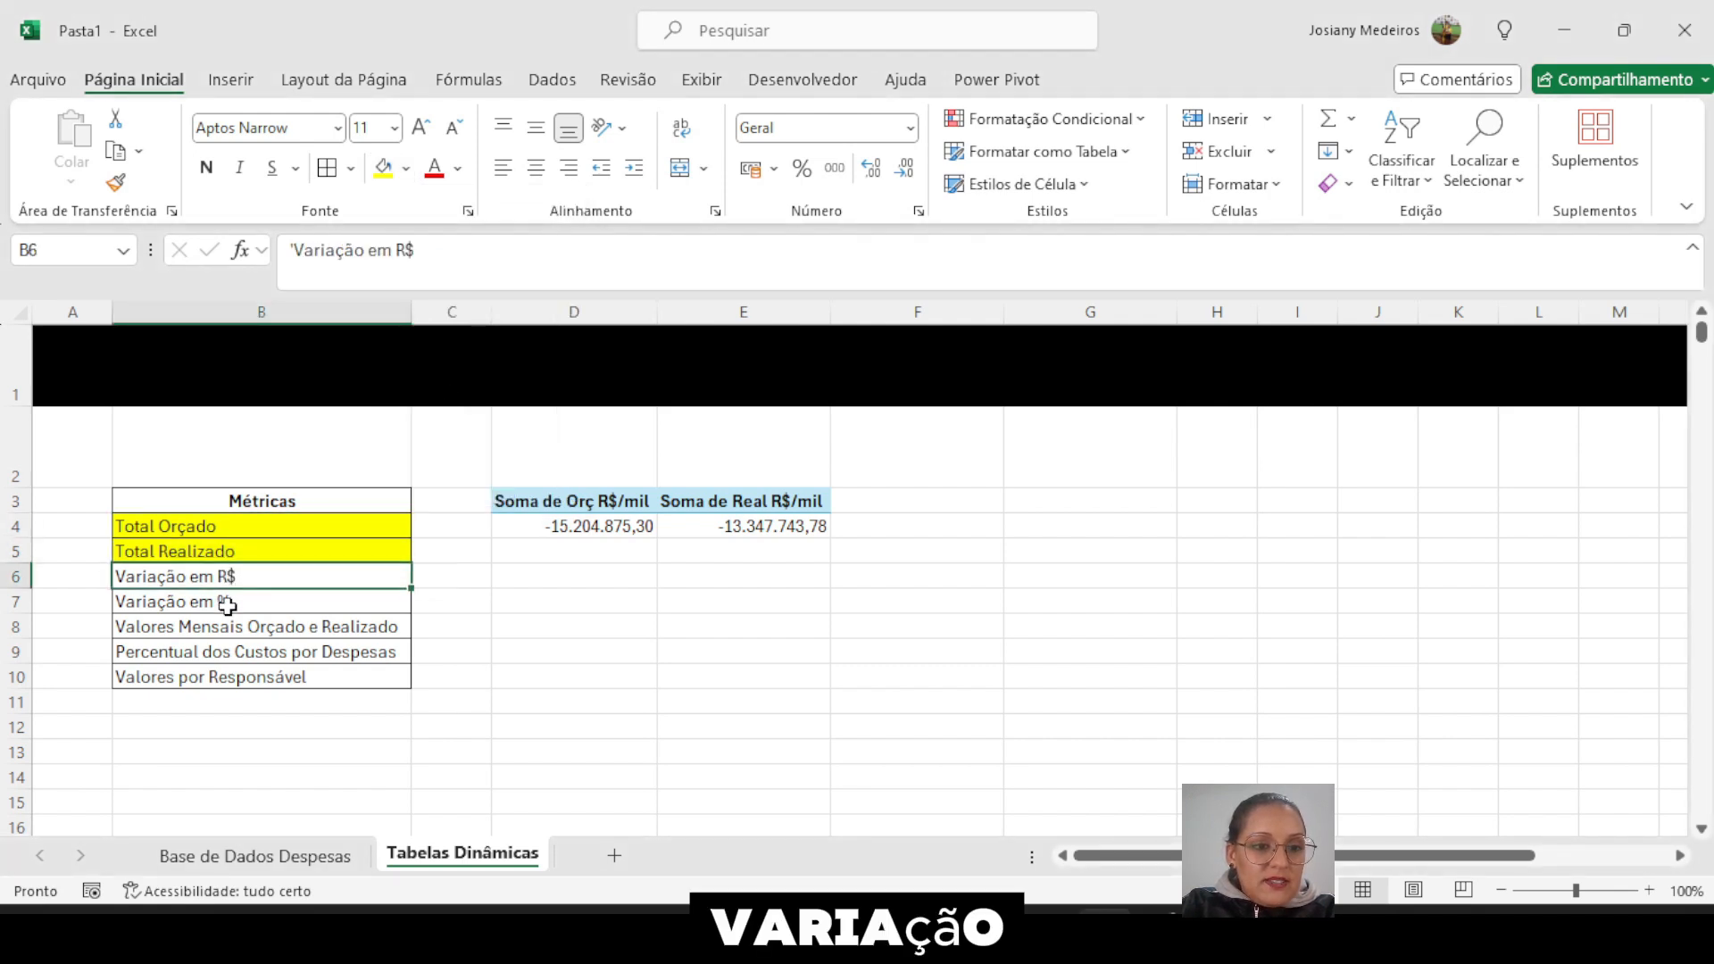
click(227, 606)
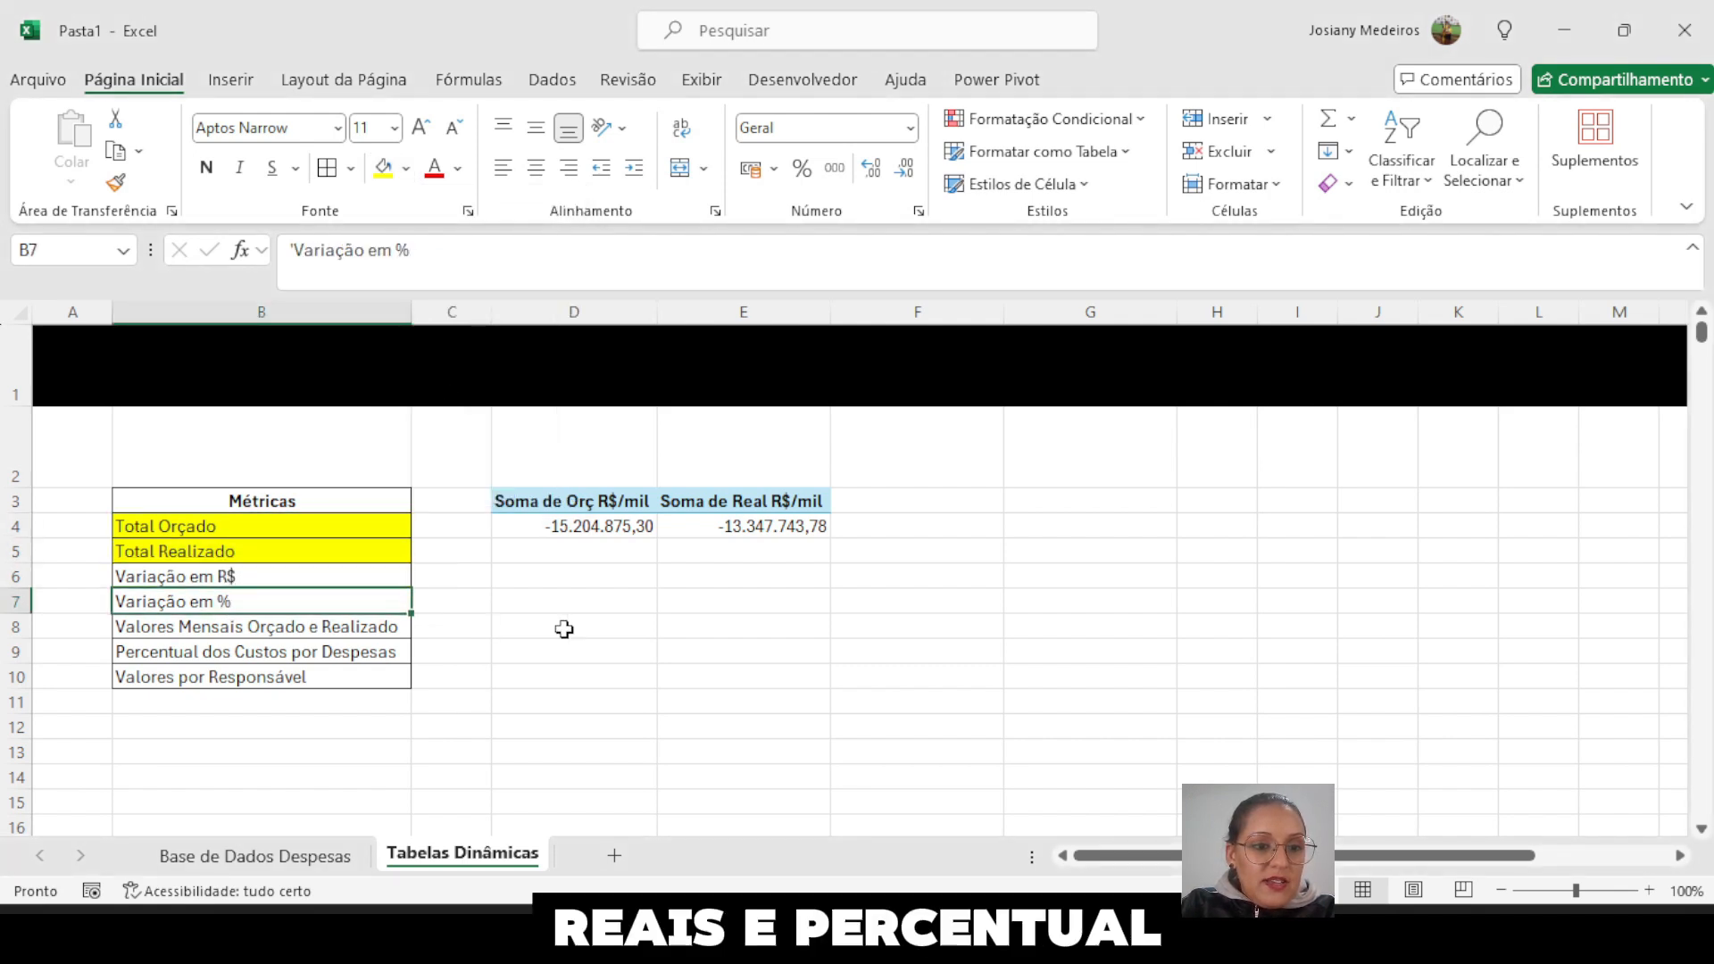
click(748, 530)
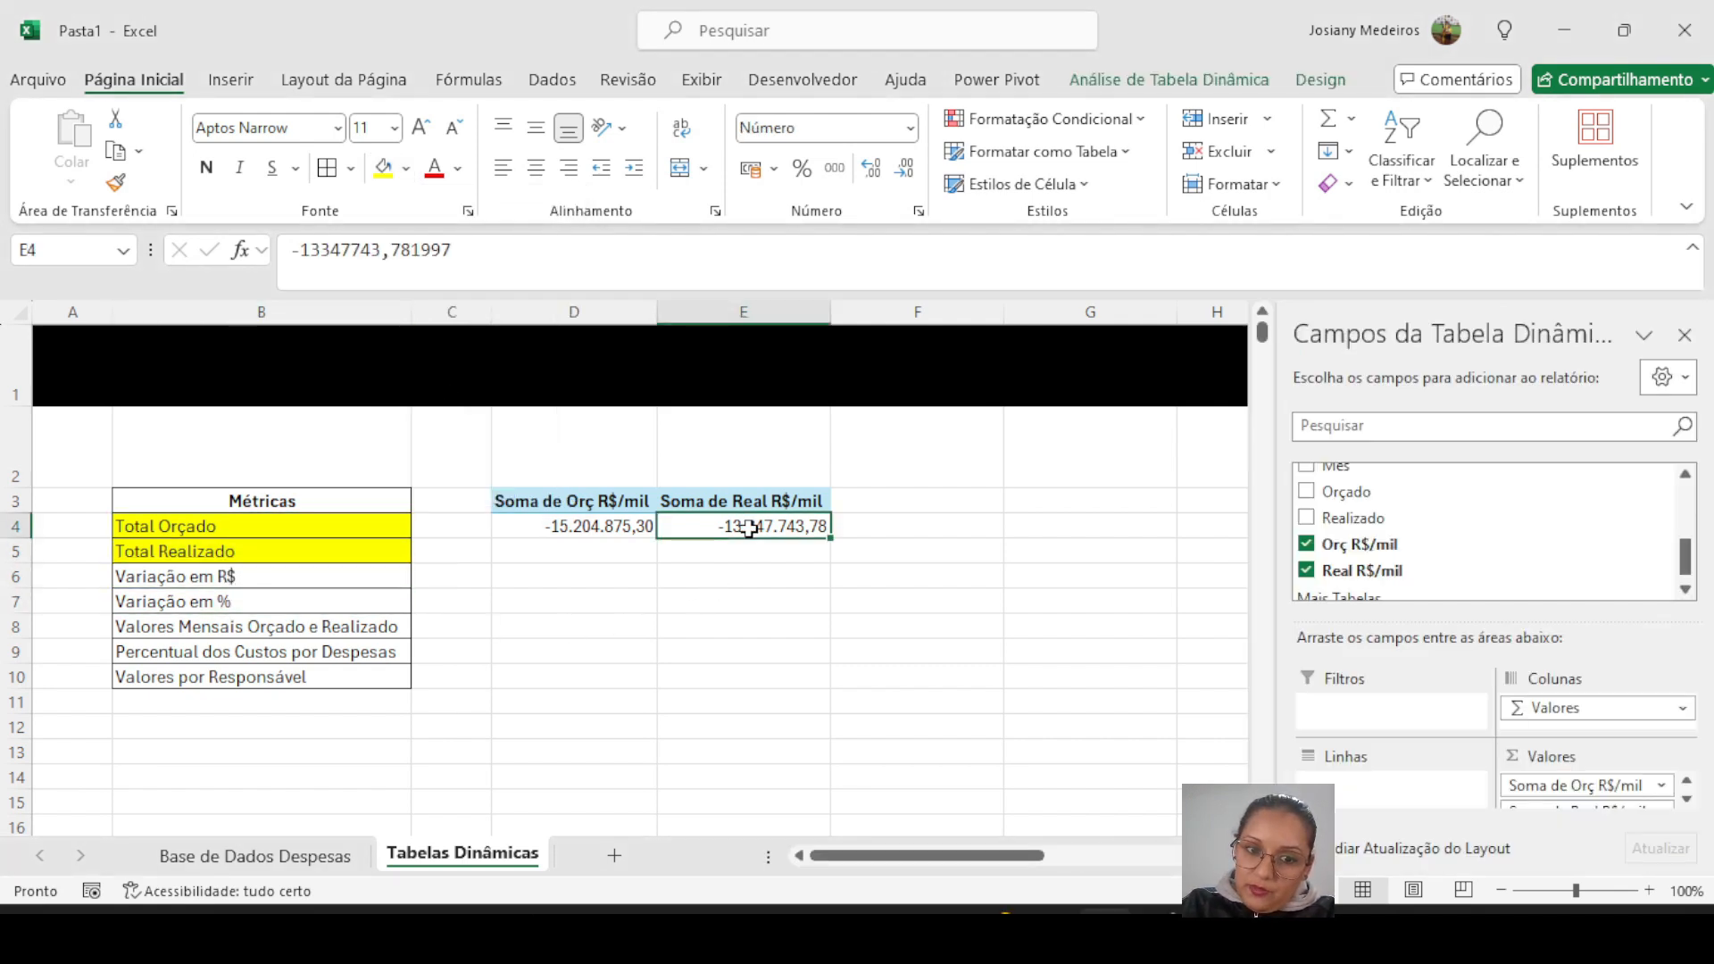
click(1134, 81)
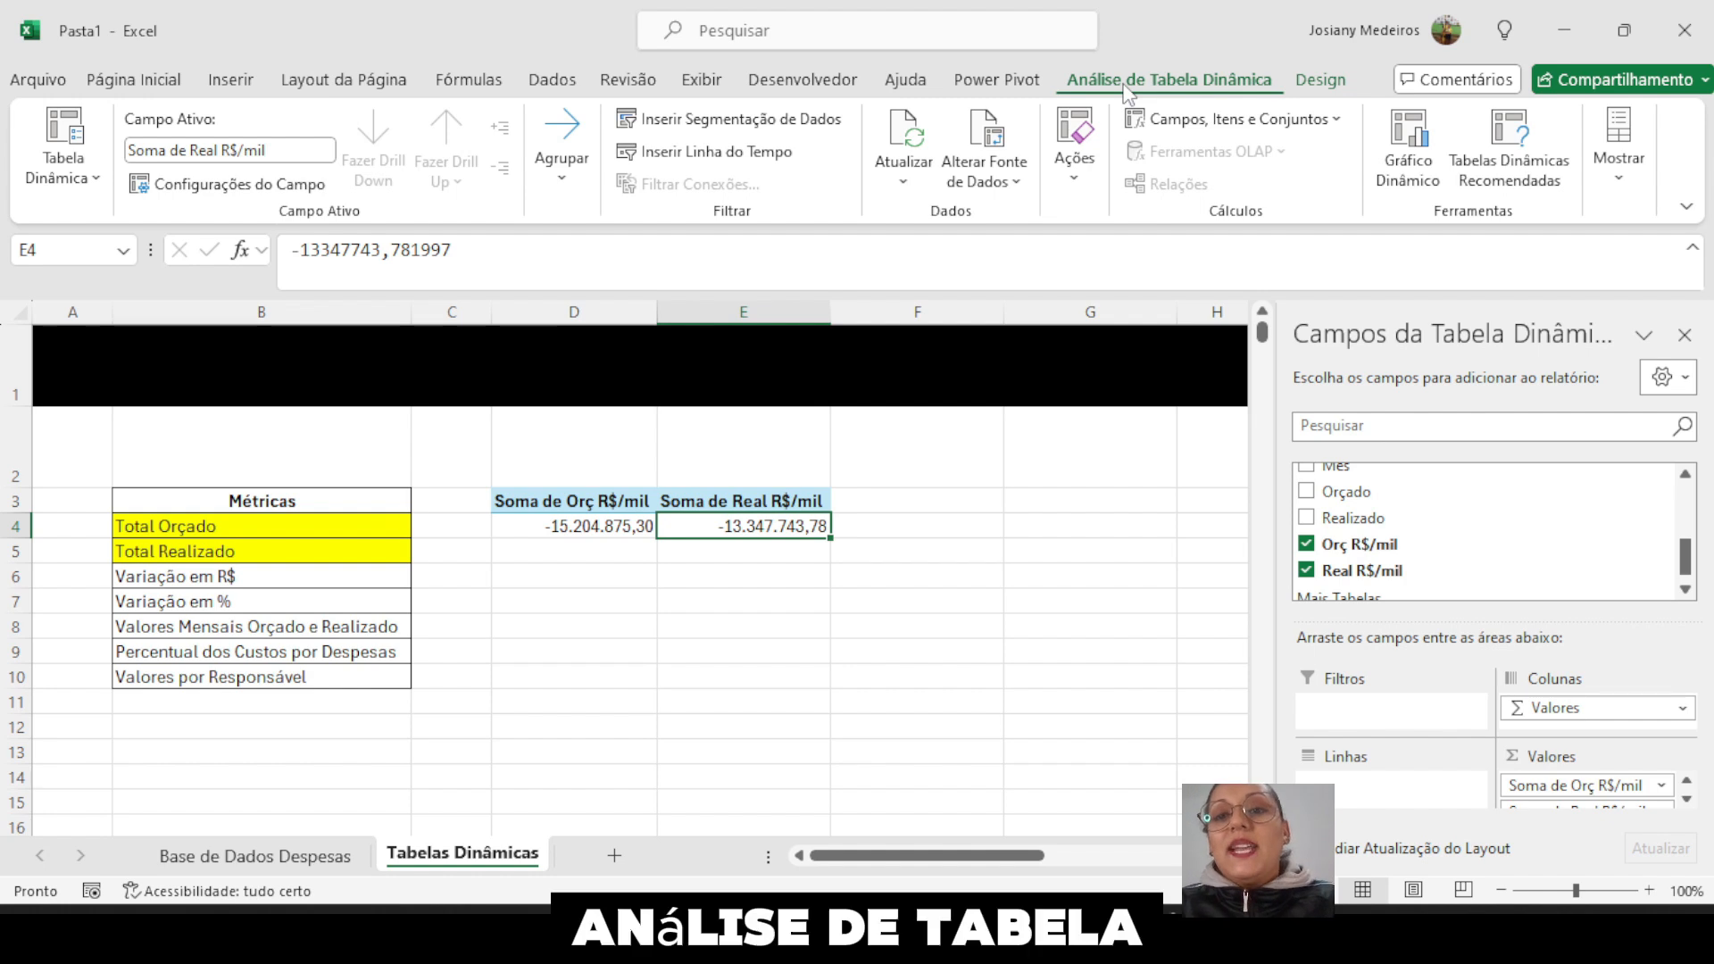
click(1337, 122)
click(1275, 161)
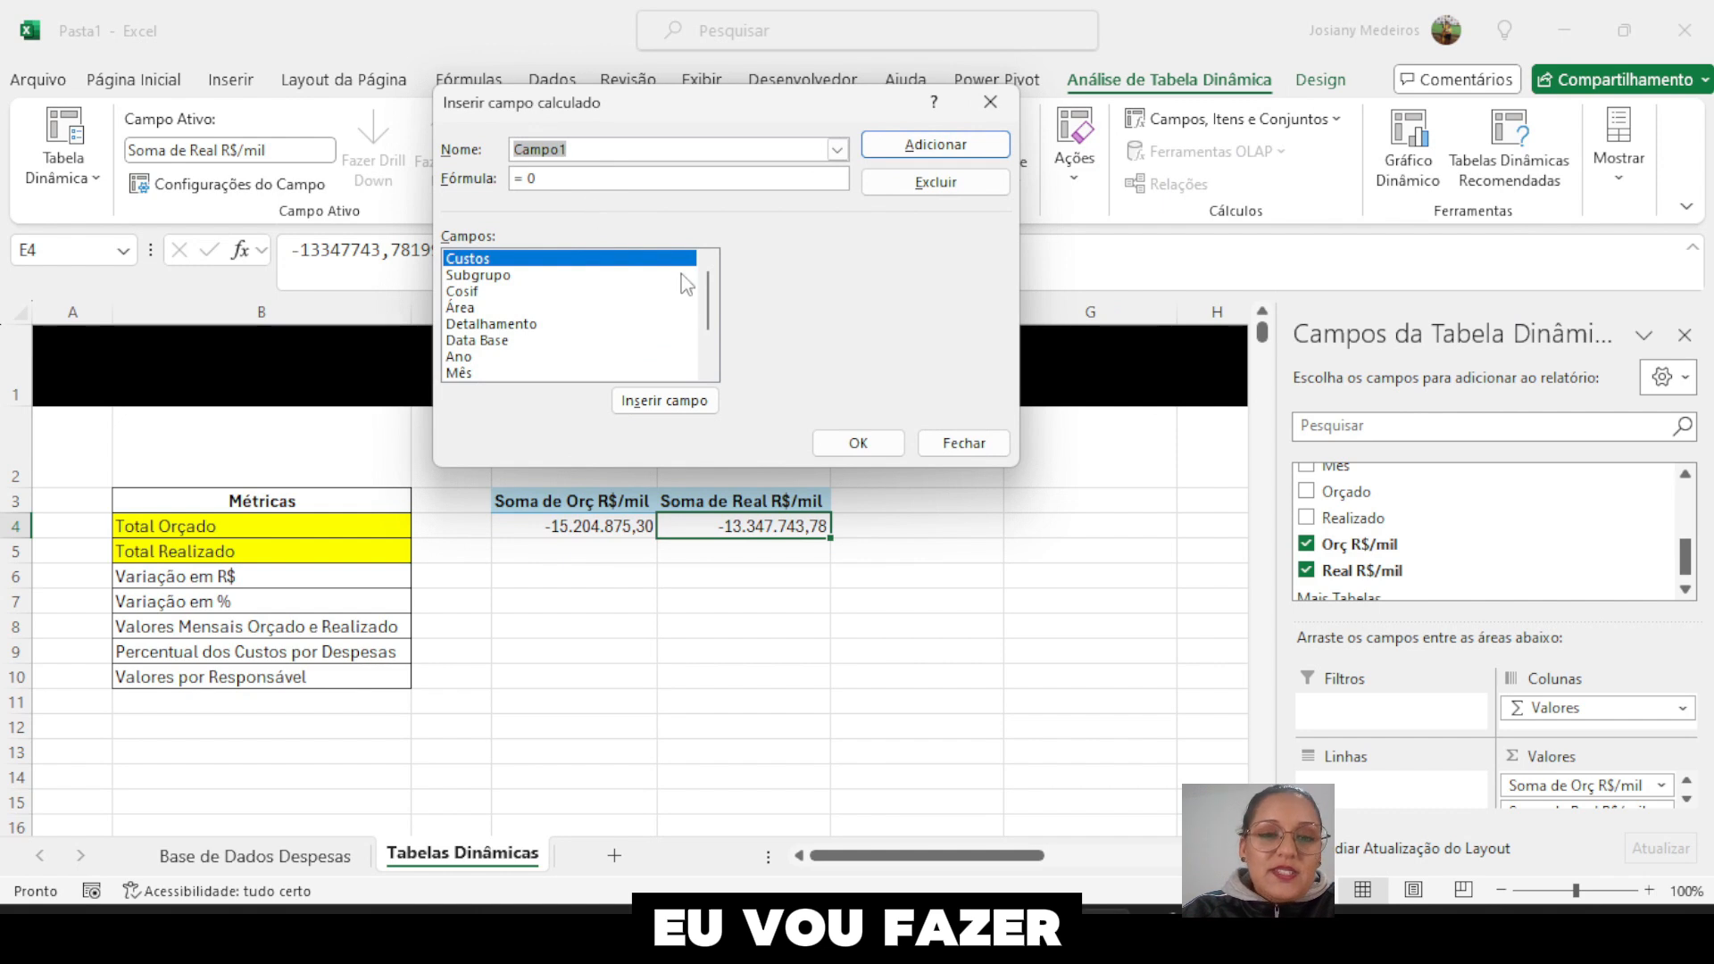
scroll(714, 317, down, 2)
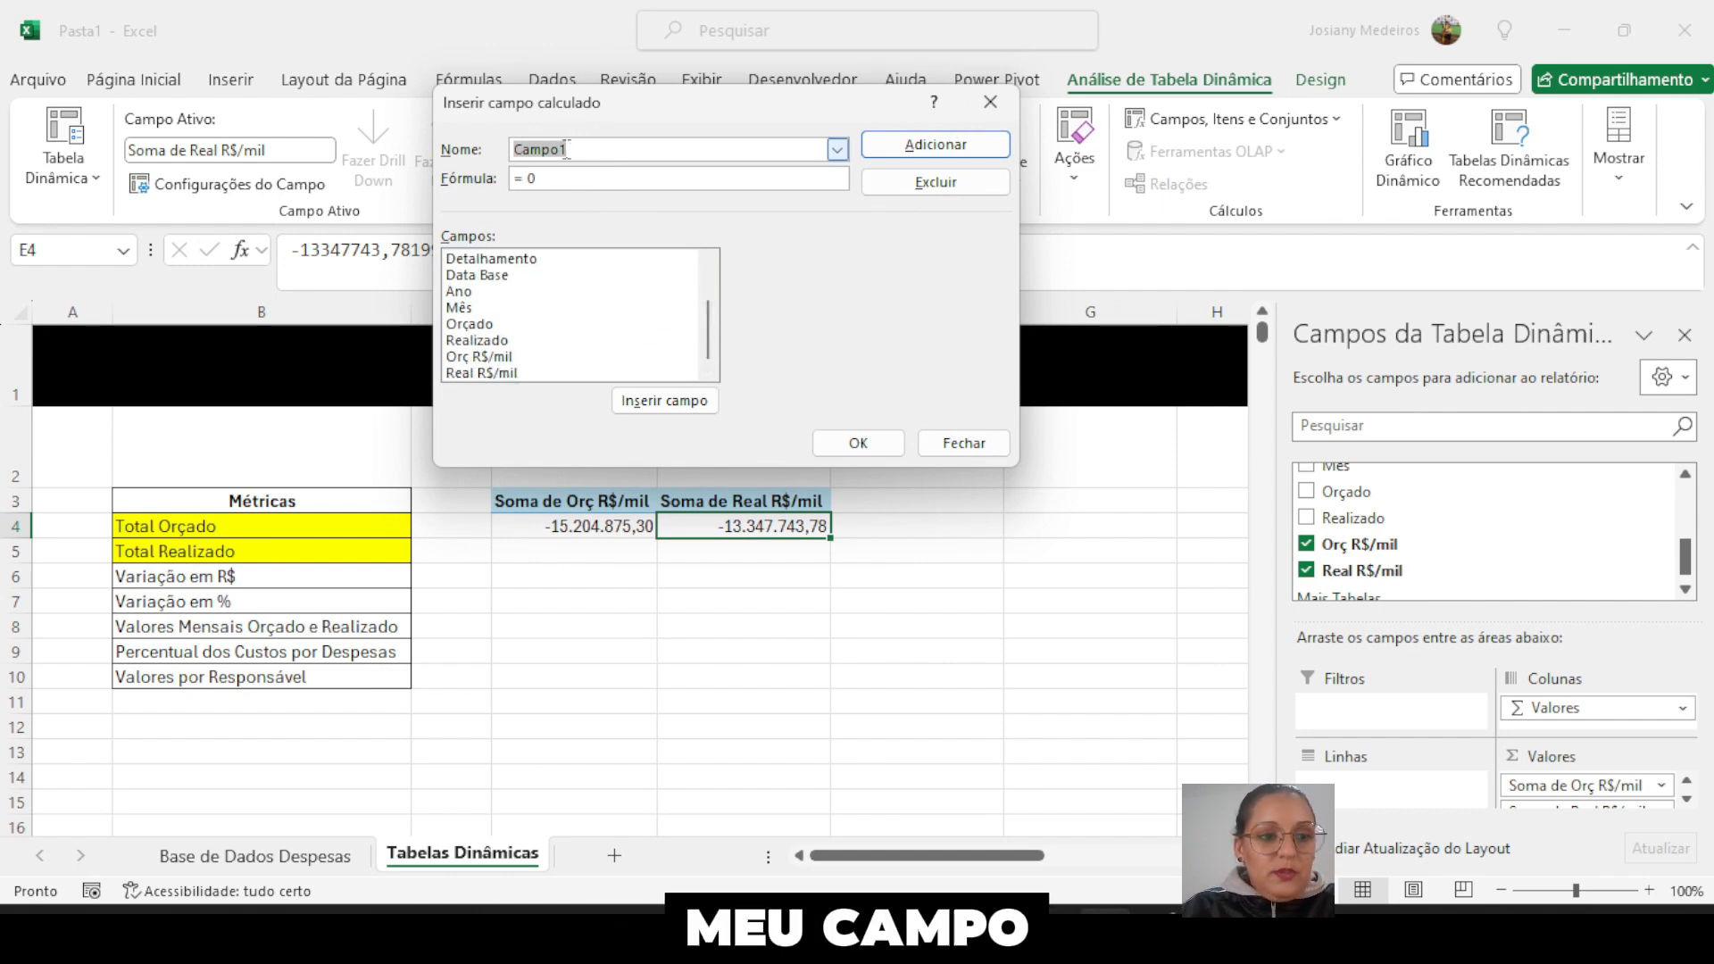
text(Var)
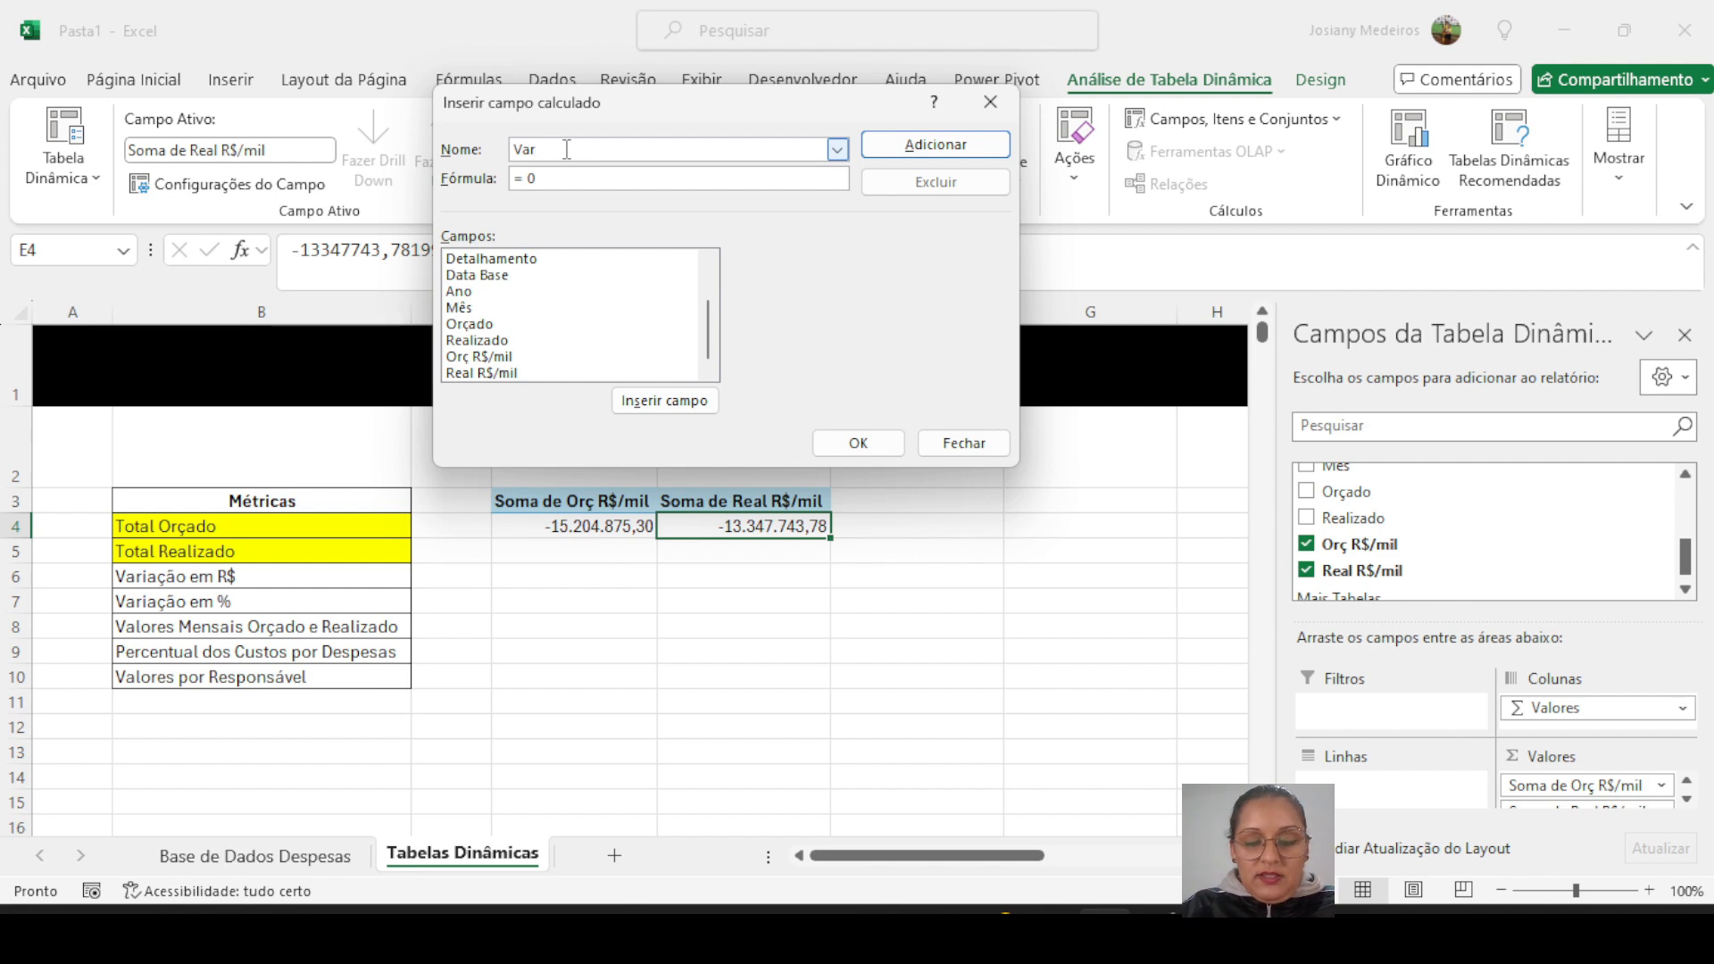
text( R$)
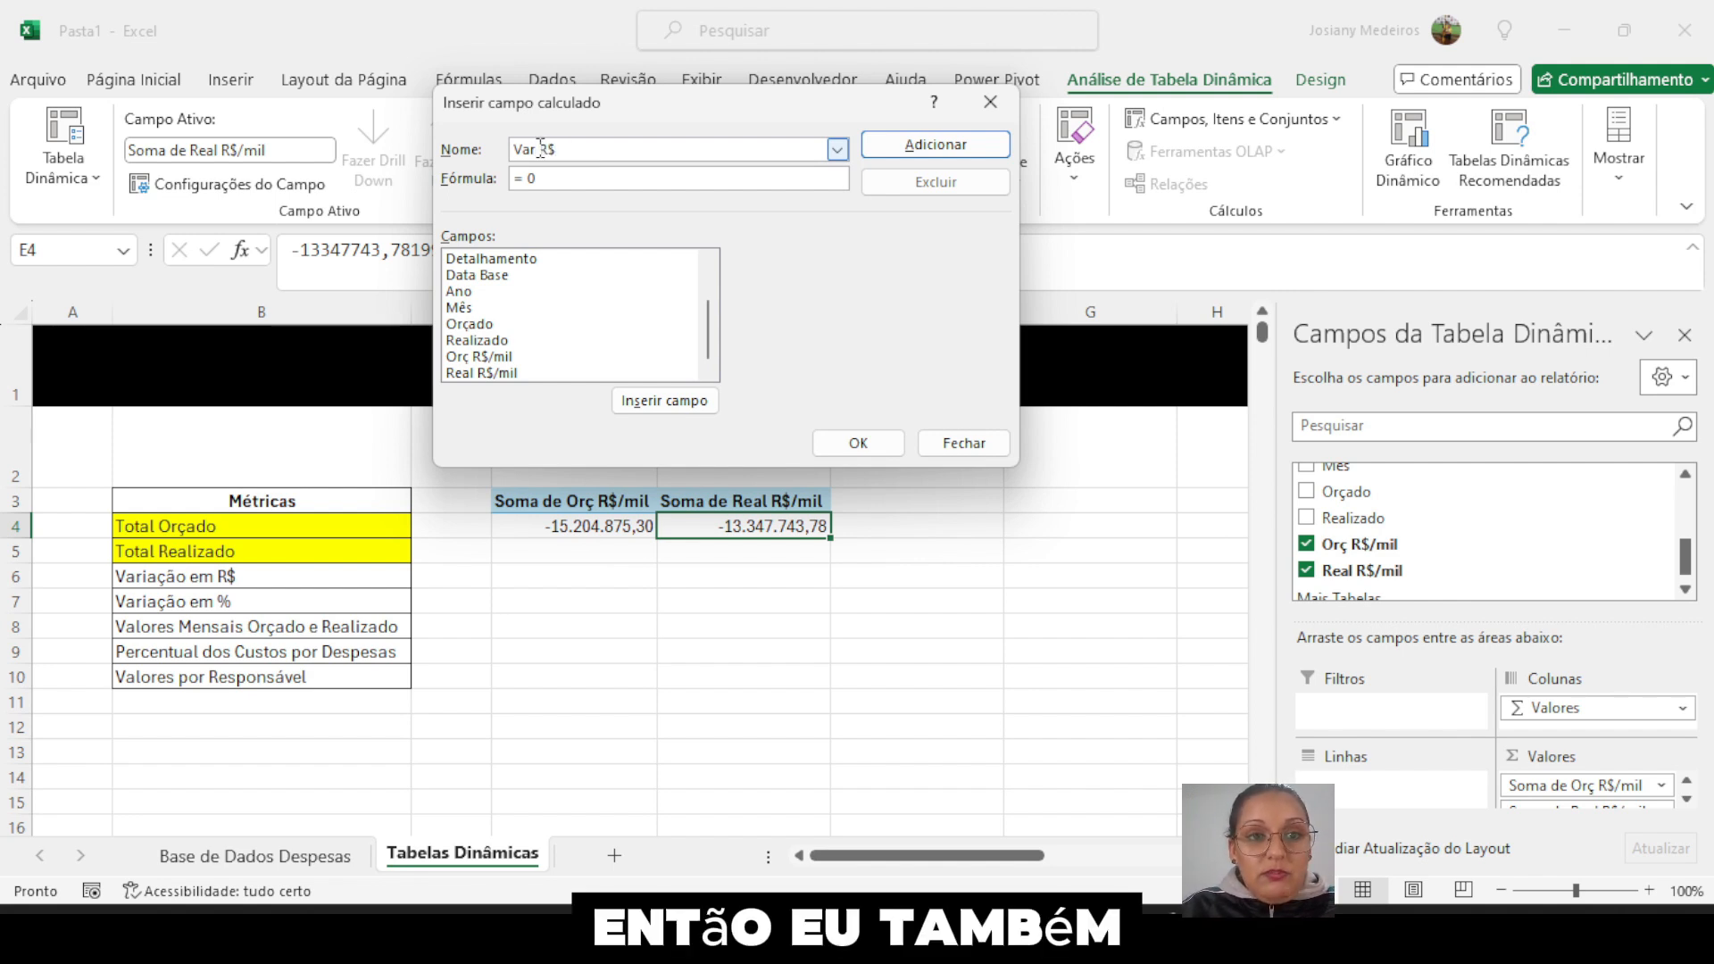
double_click(526, 148)
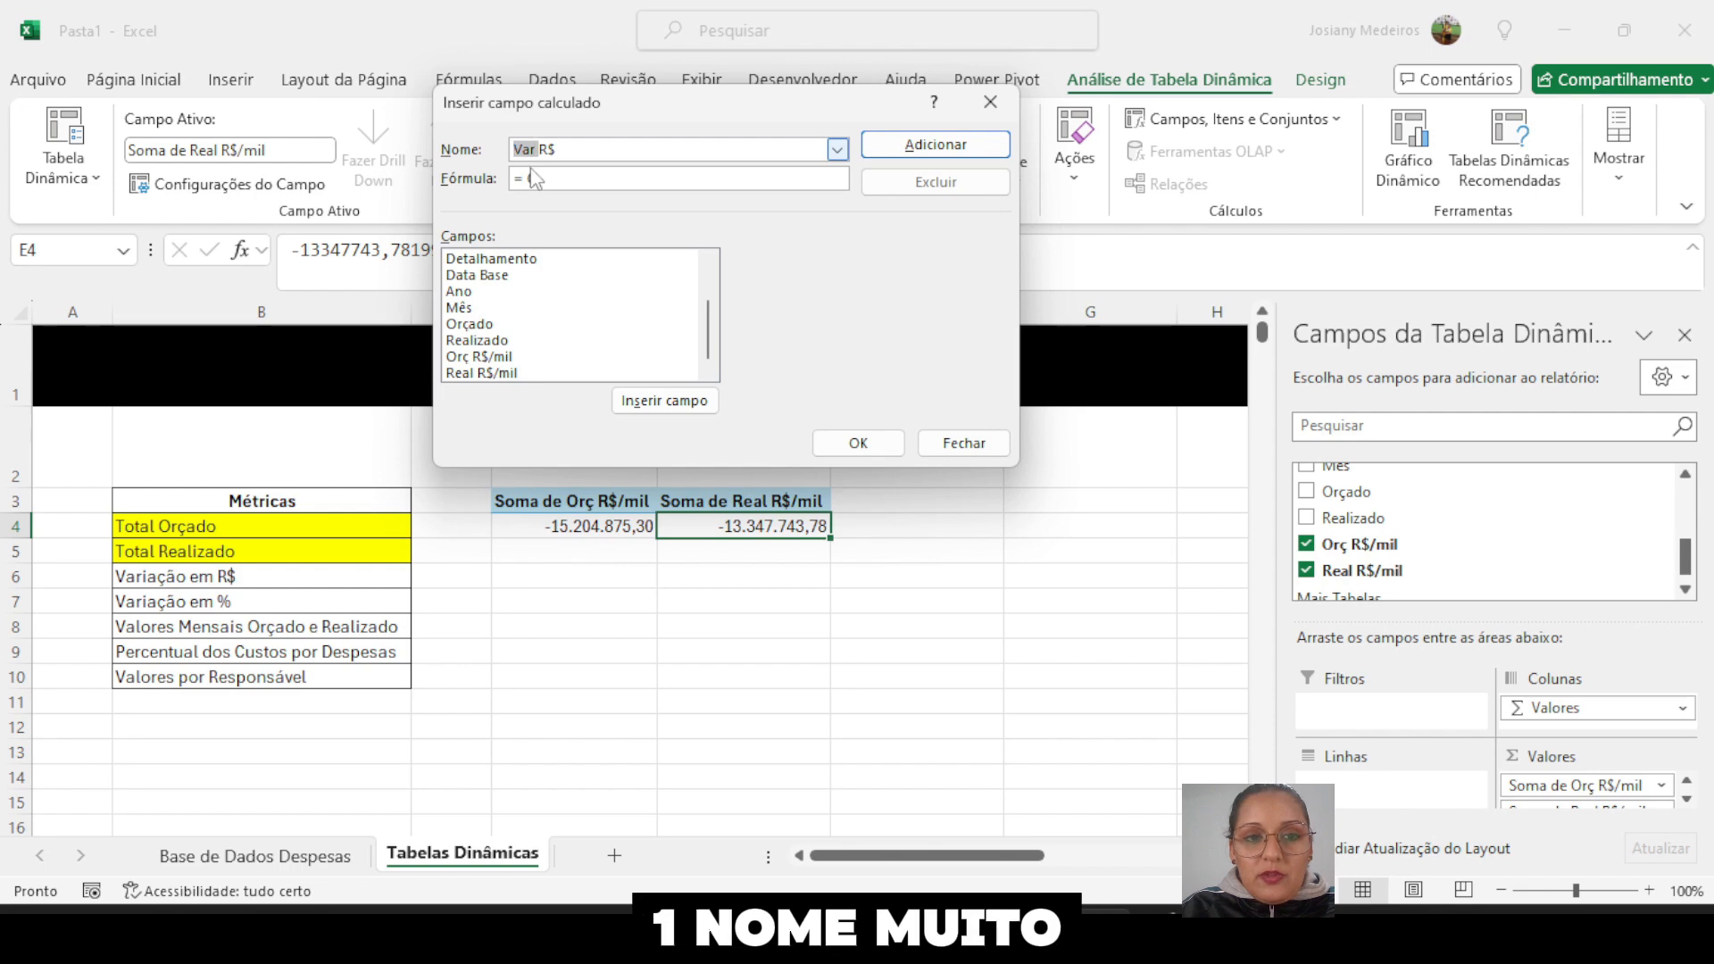
- Set the Var R$ formula to ='Real R$/mil'-'Orç R$/mil' and add the calculated field to the pivot table
click(533, 178)
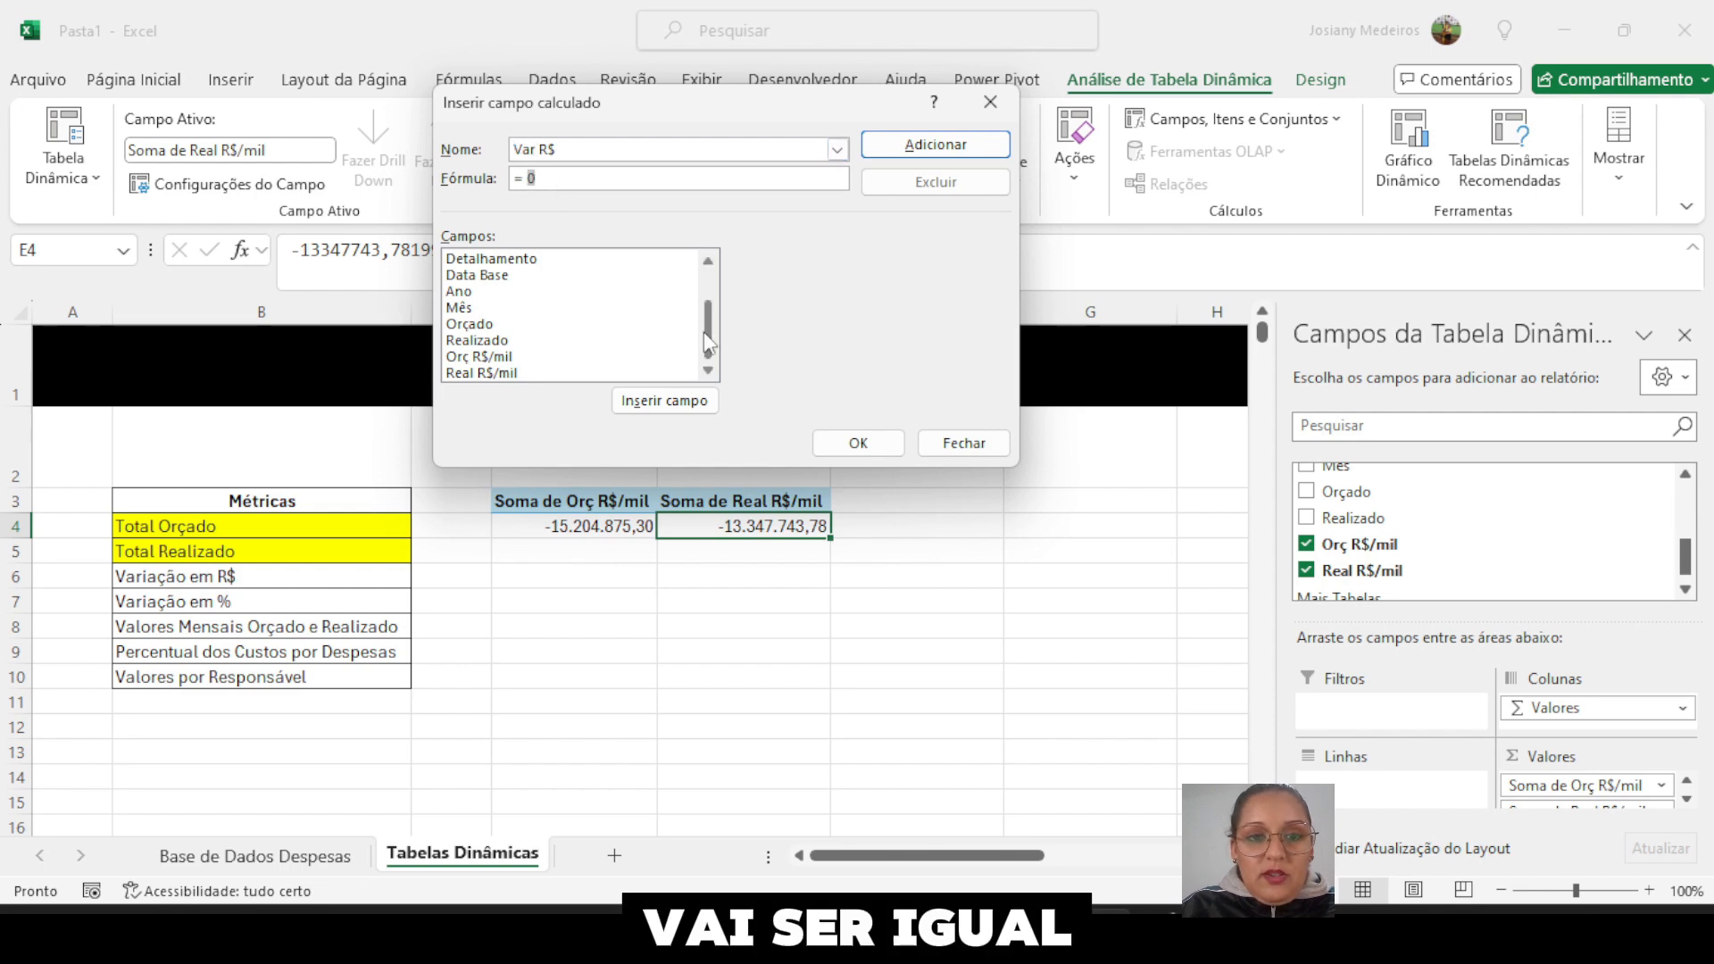
click(466, 375)
double_click(467, 370)
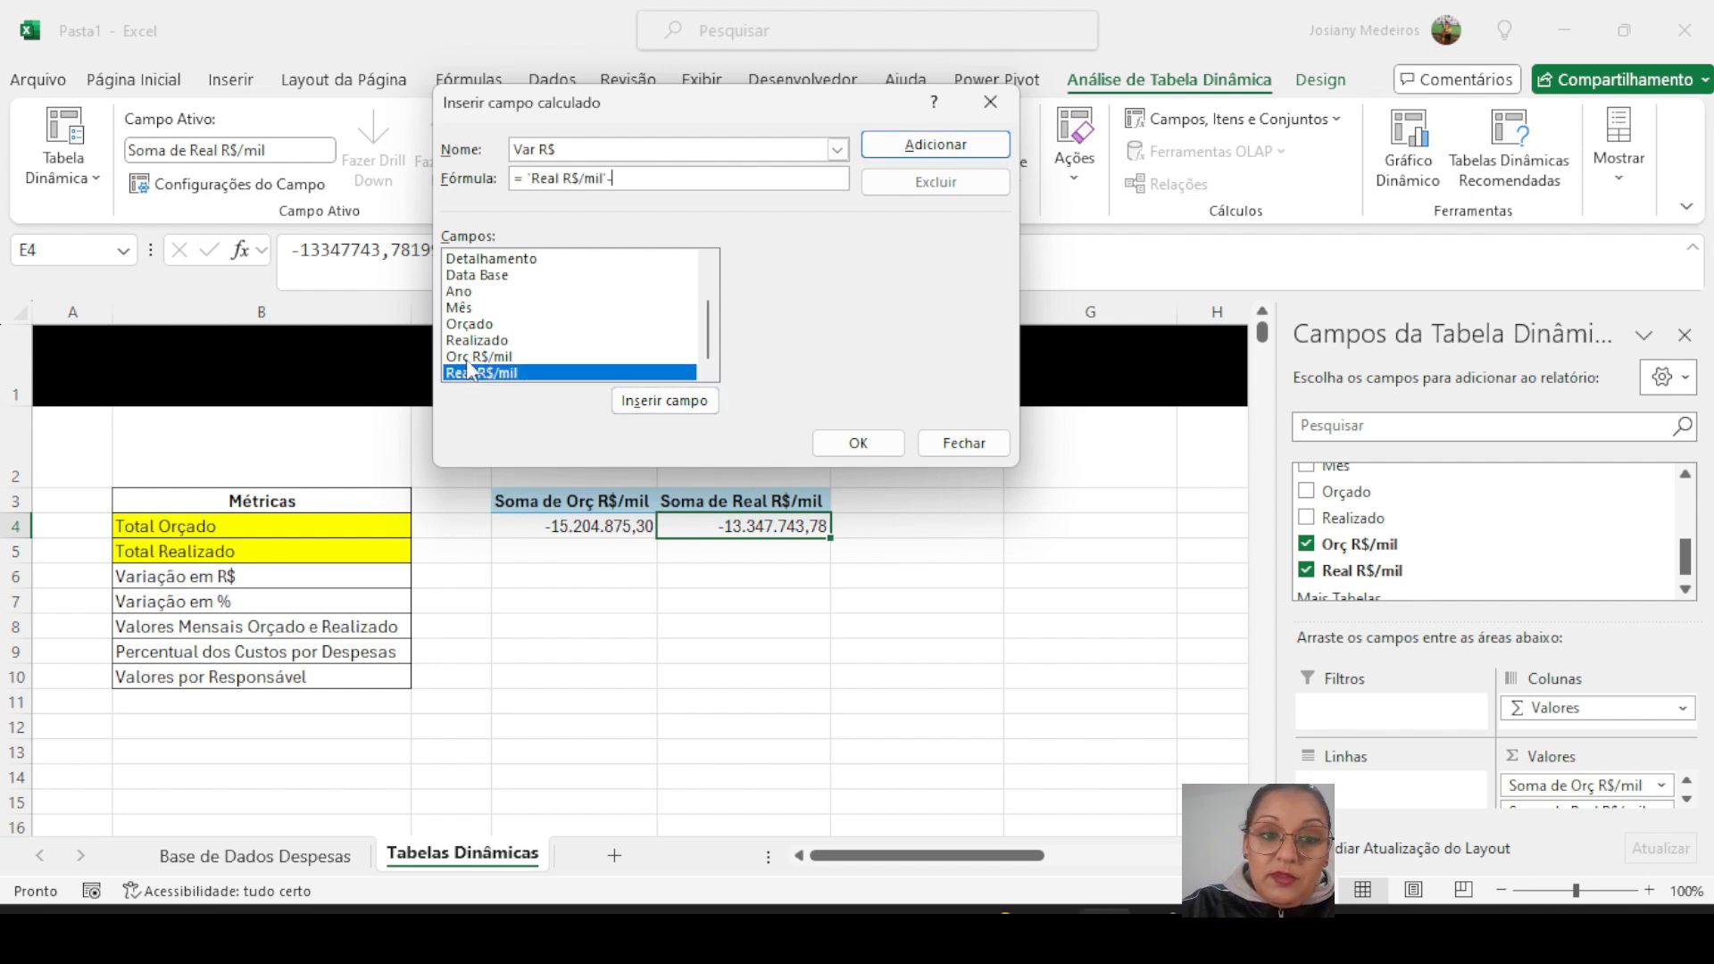
click(477, 357)
double_click(477, 357)
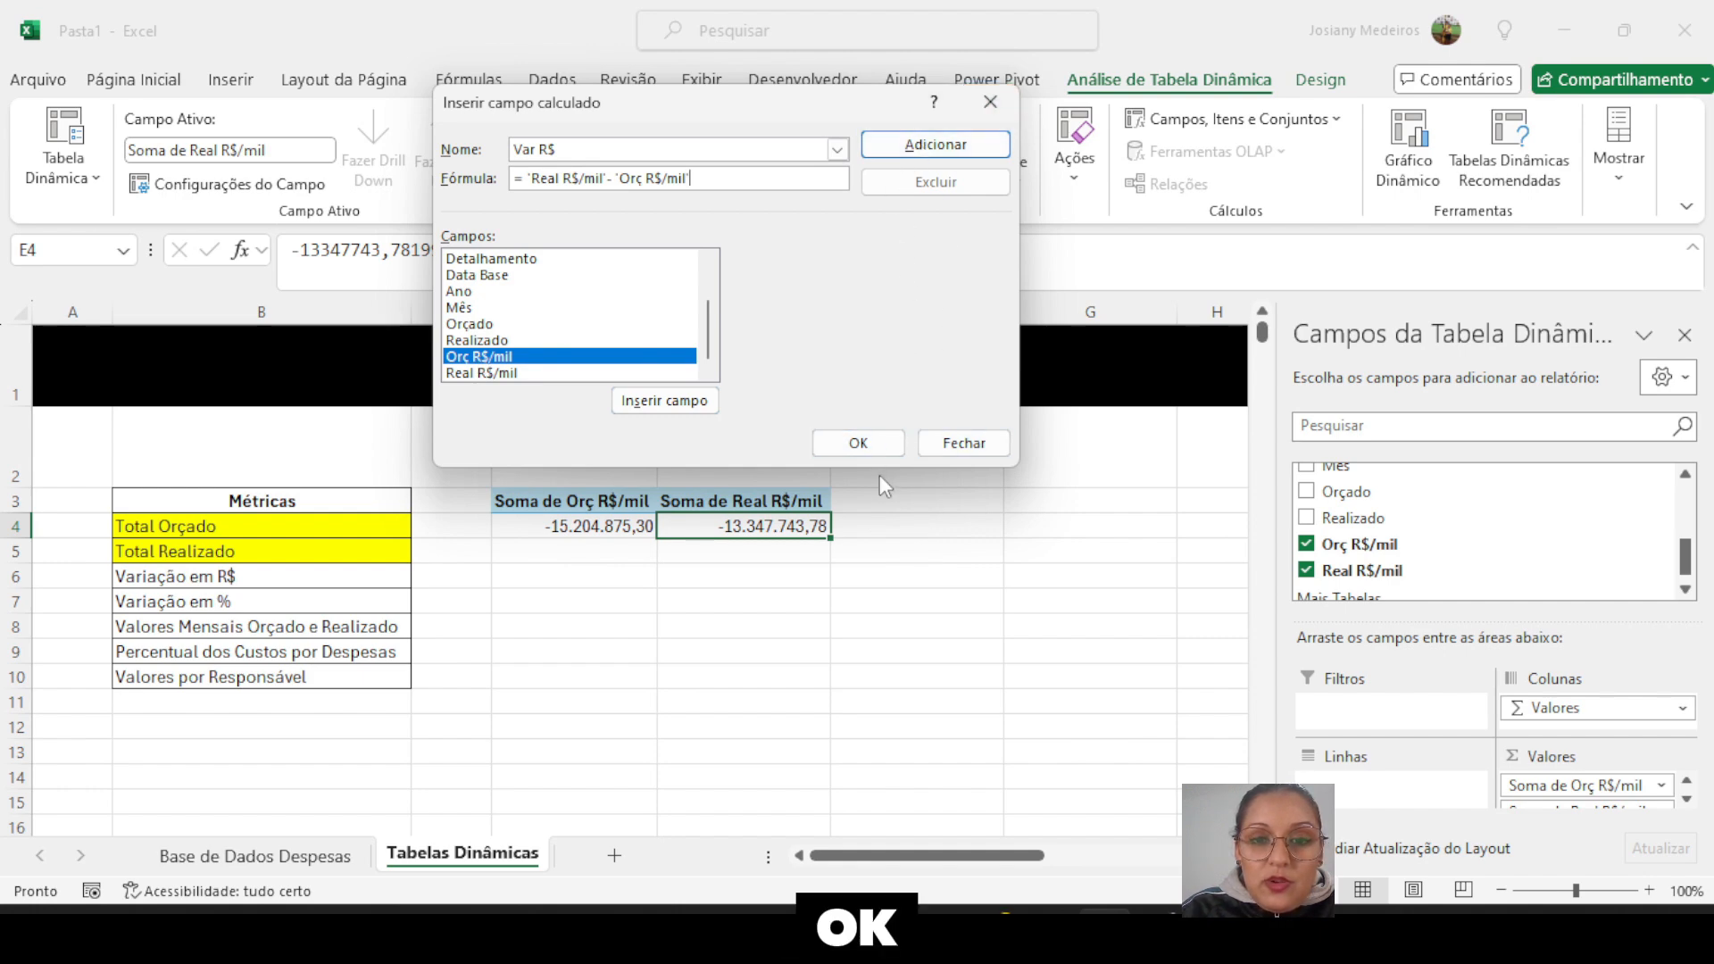
click(857, 444)
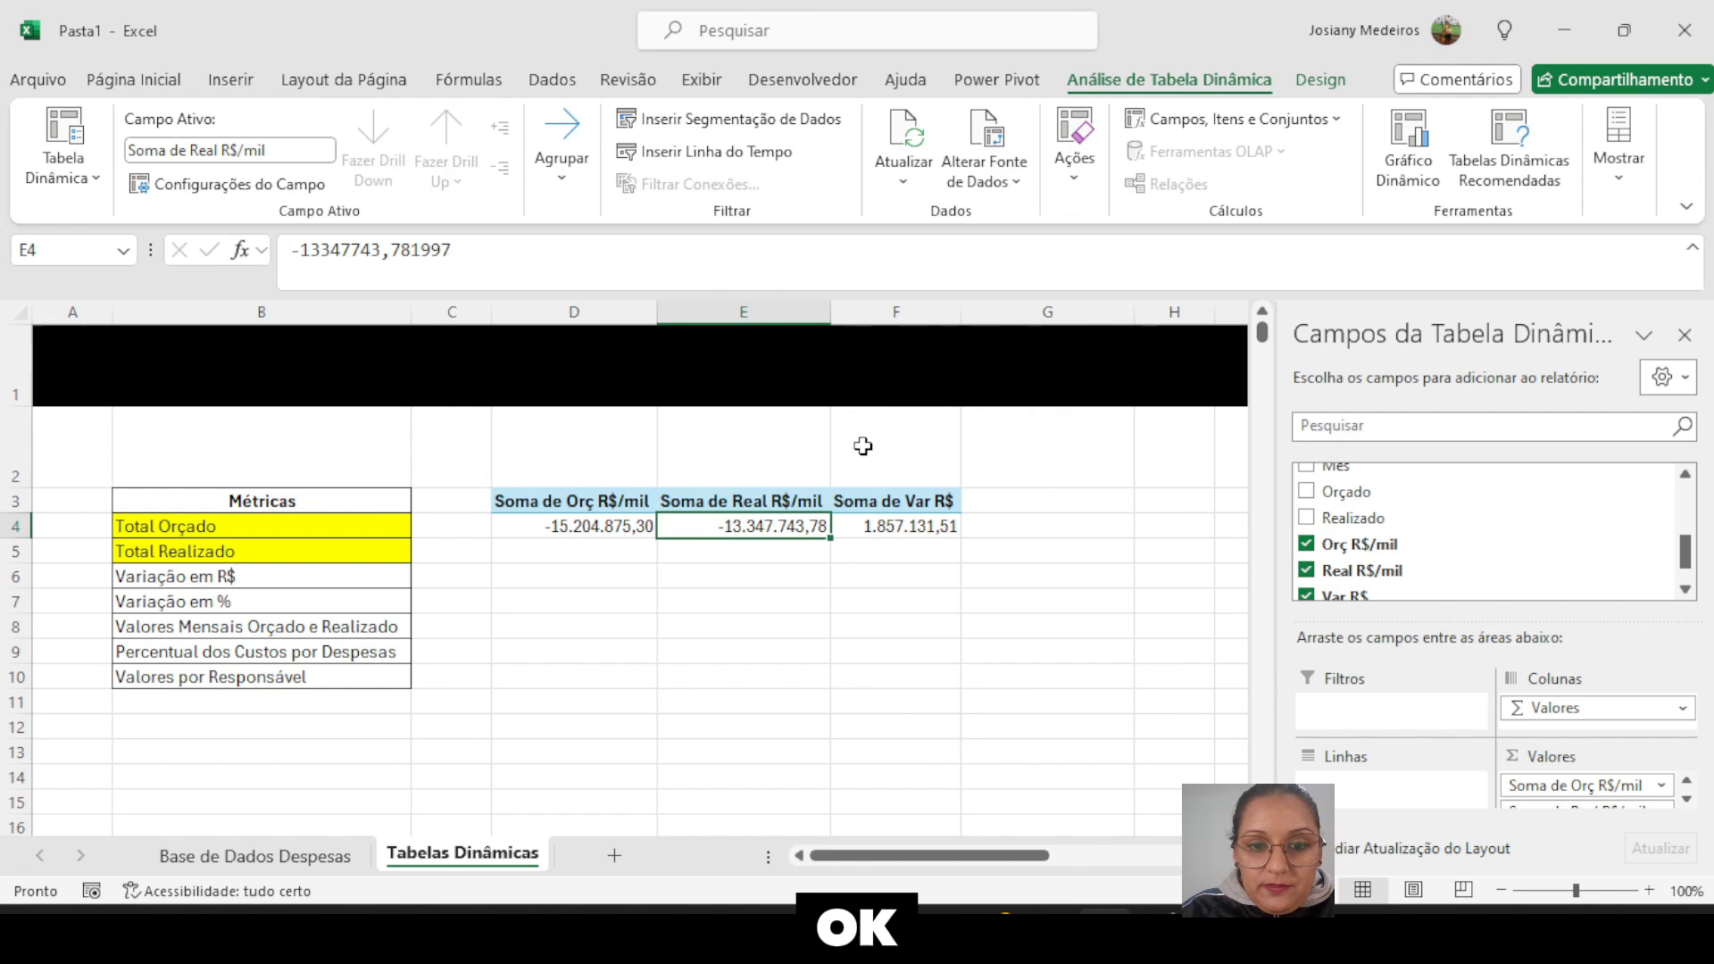
- Enter the formula =E4-D4 in cell E6 to cross-check the pivot table's Var R$ result
click(737, 577)
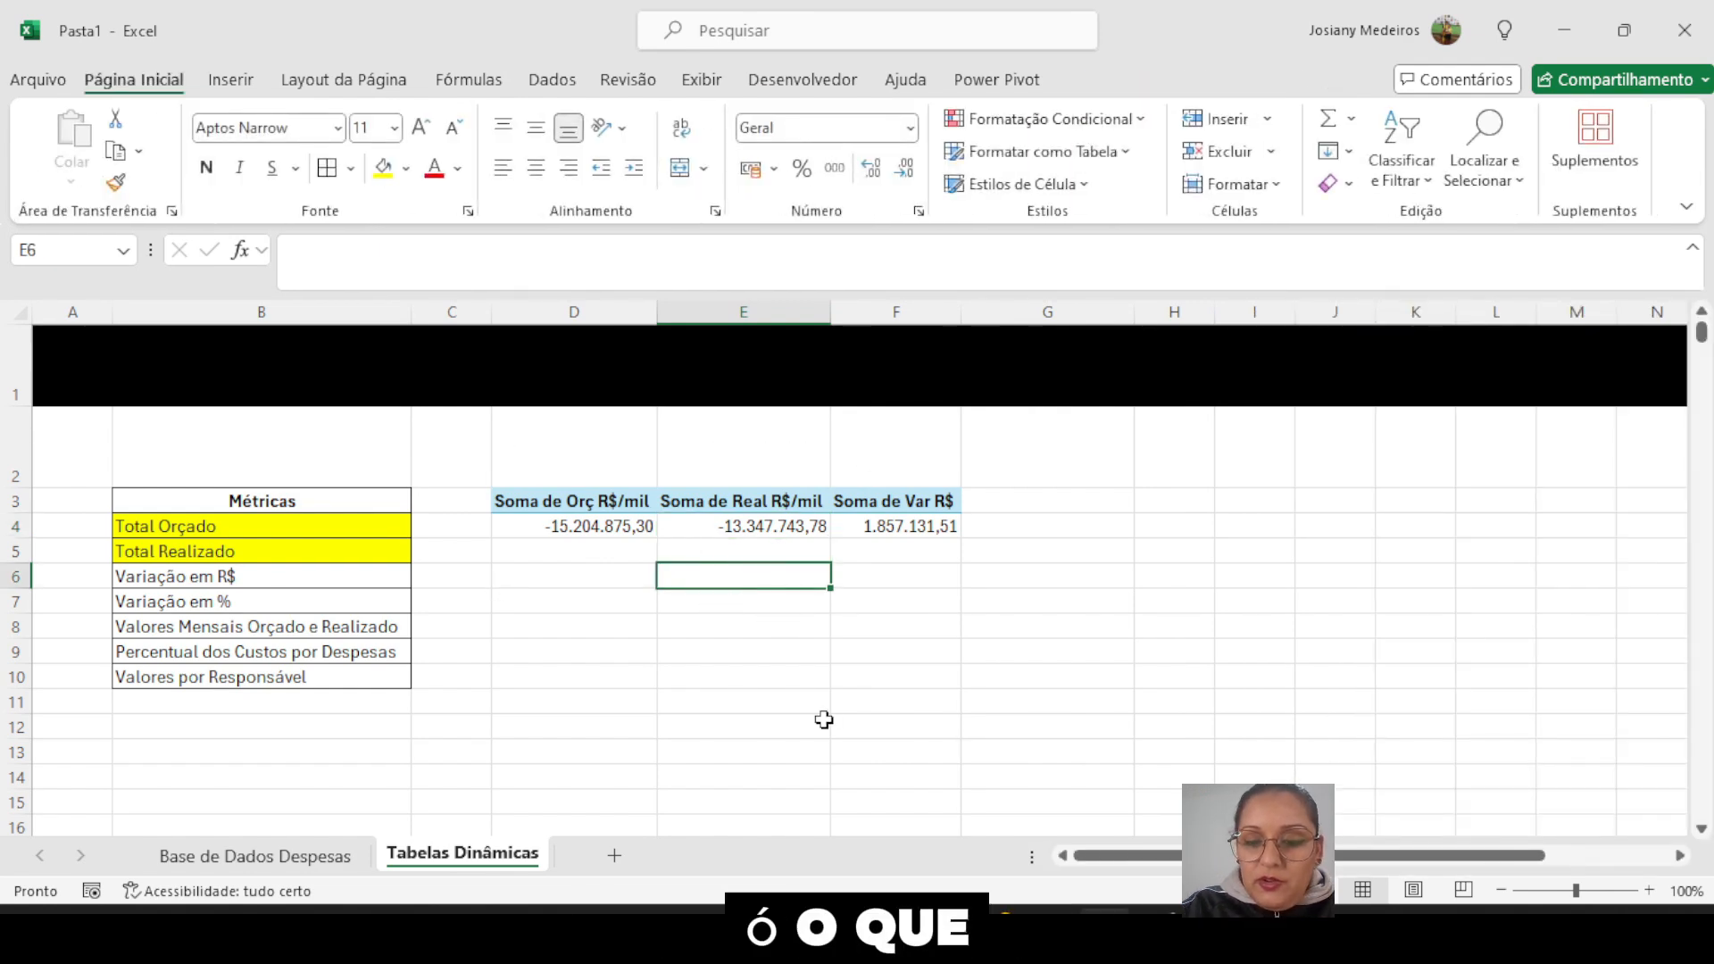
text(=)
click(726, 530)
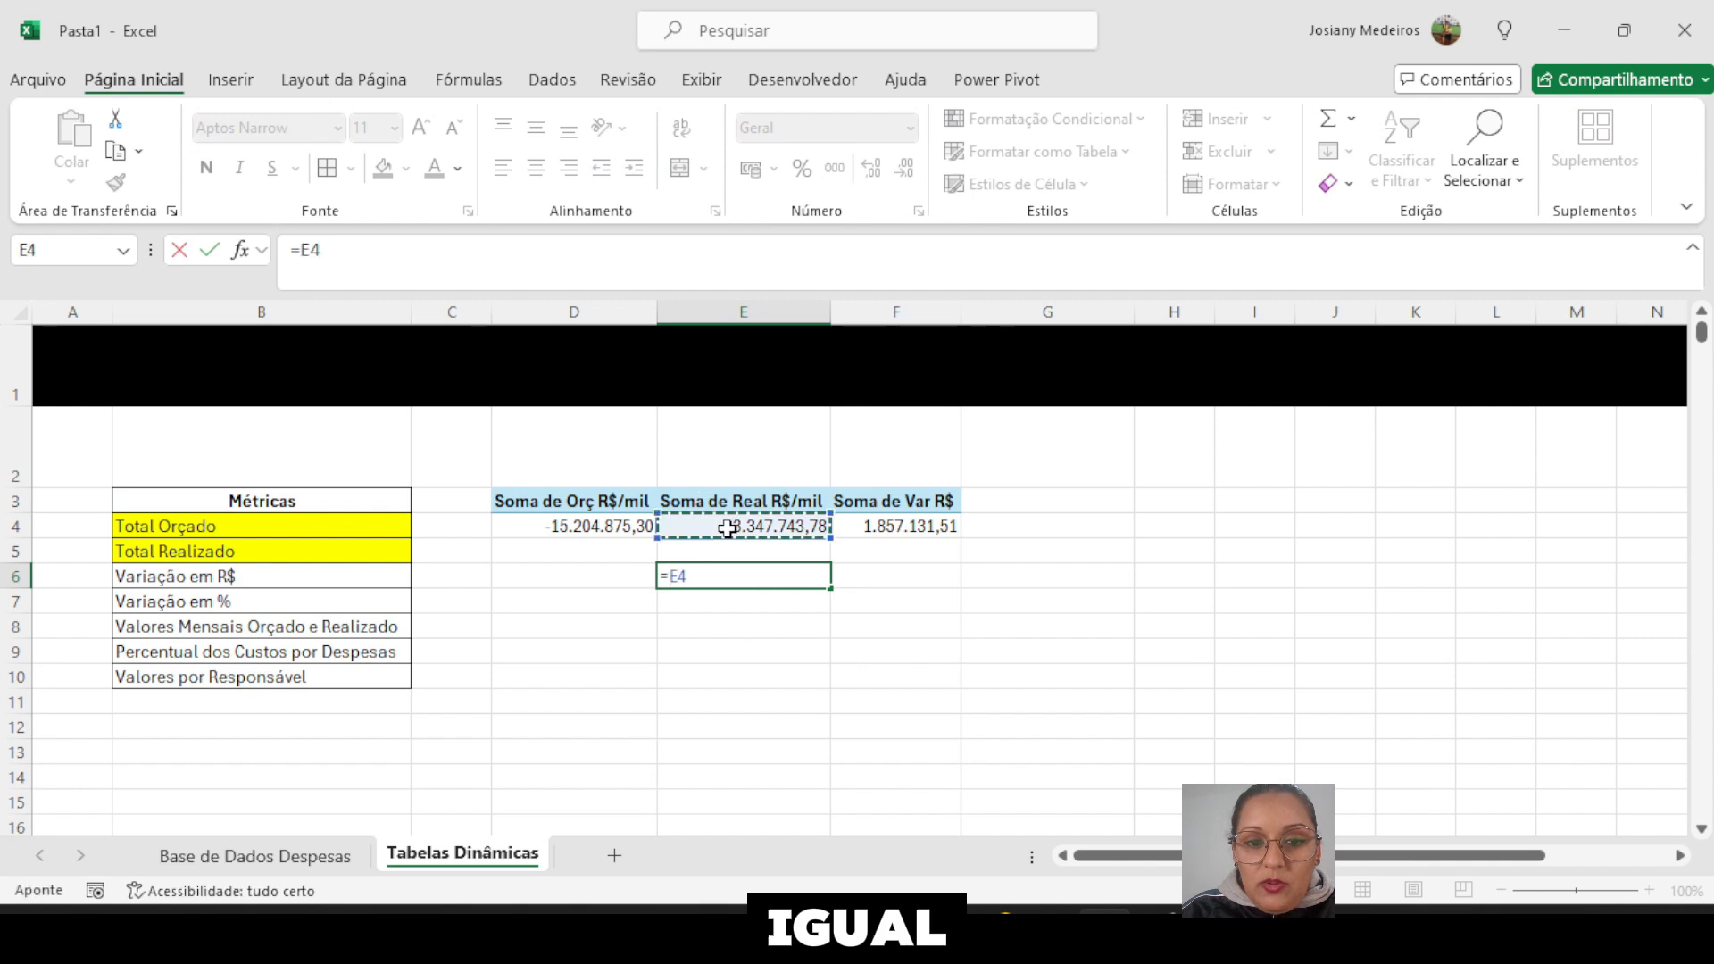
text(-)
click(600, 529)
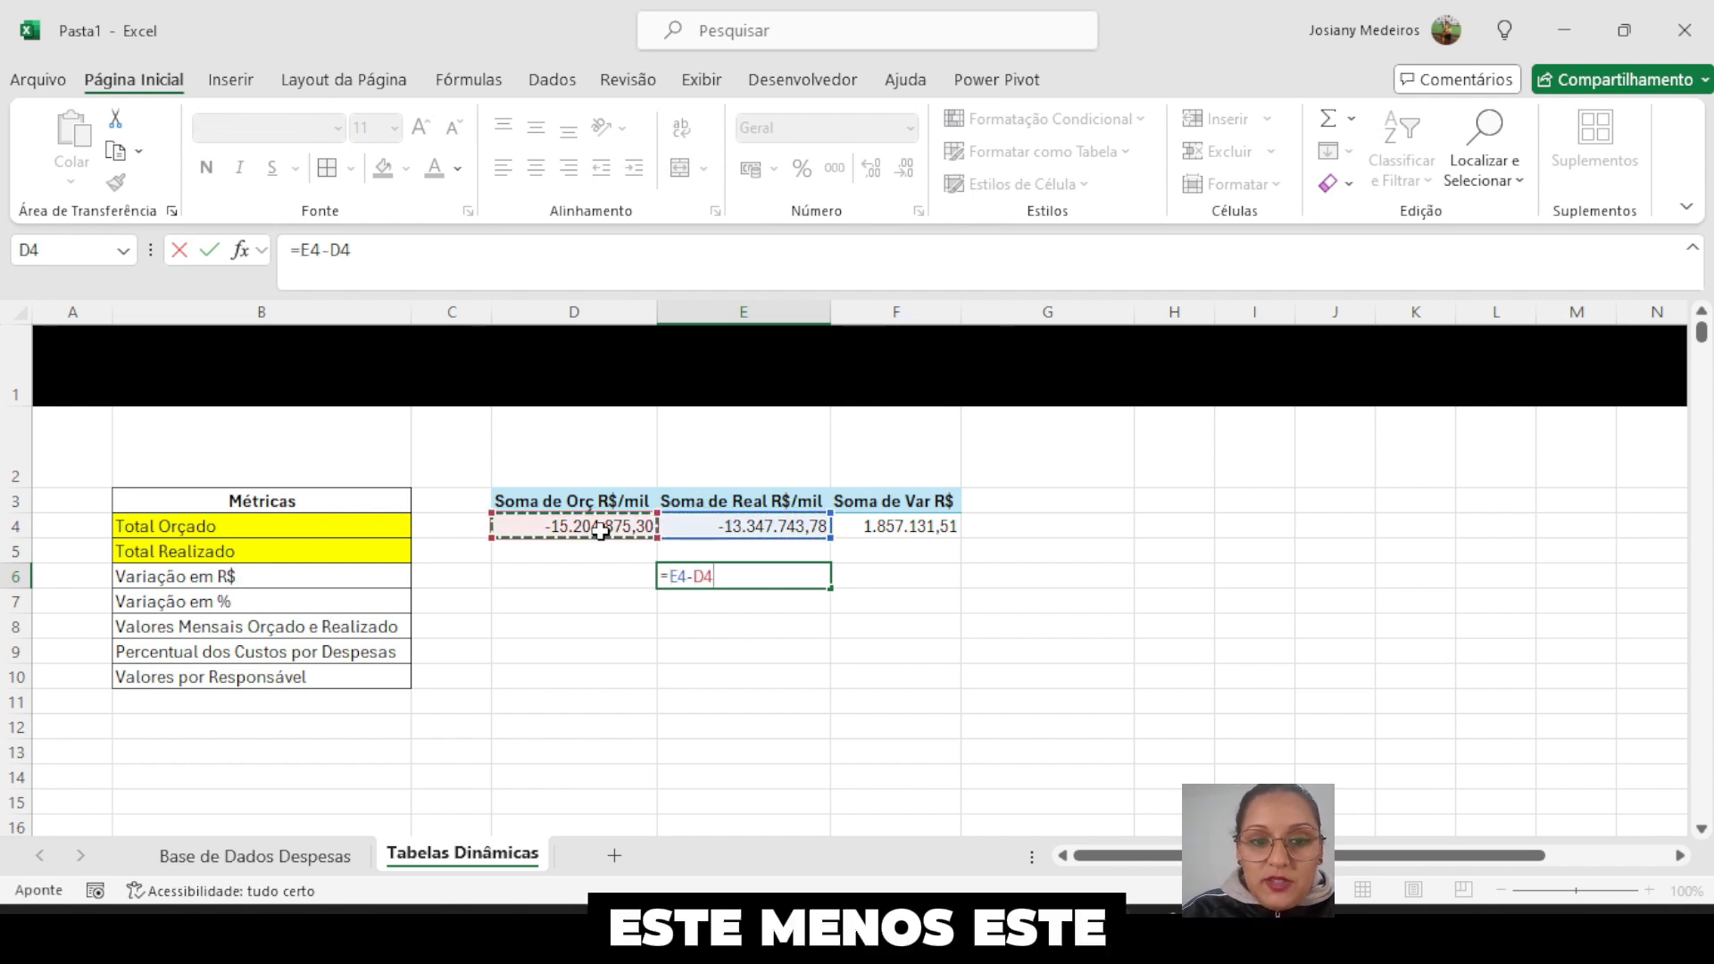
key(Return)
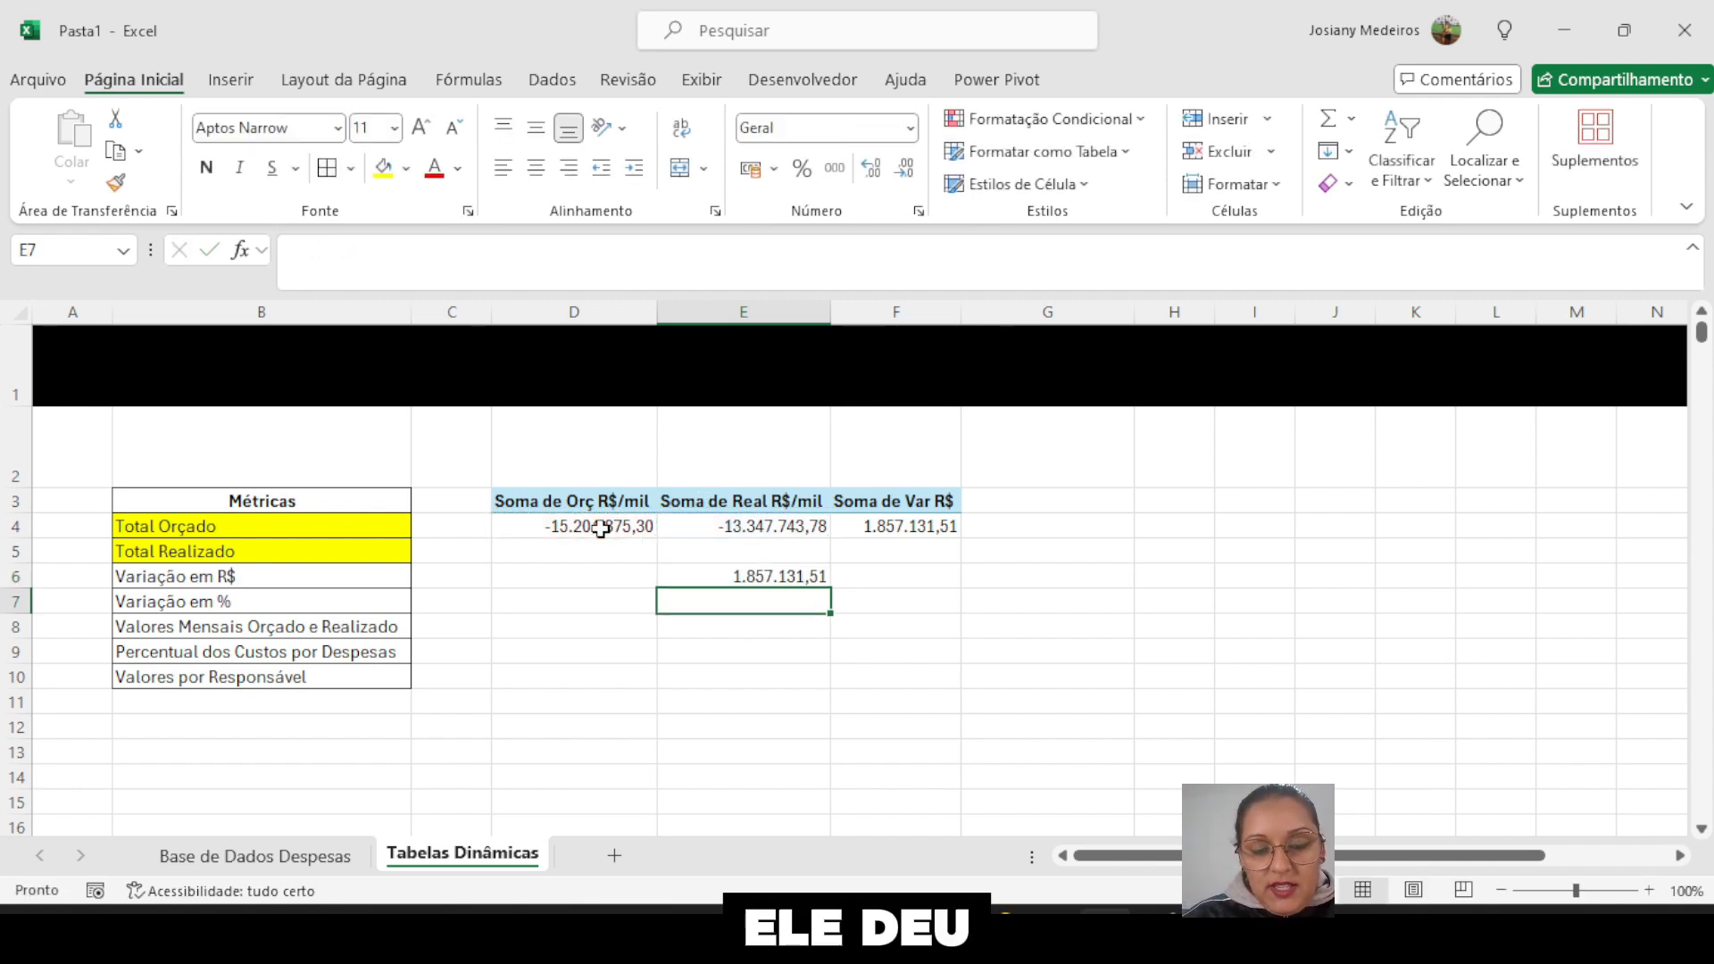
- Compare the Var R$ value in the pivot table with the check formula in cell E6, and clear that cell
click(933, 527)
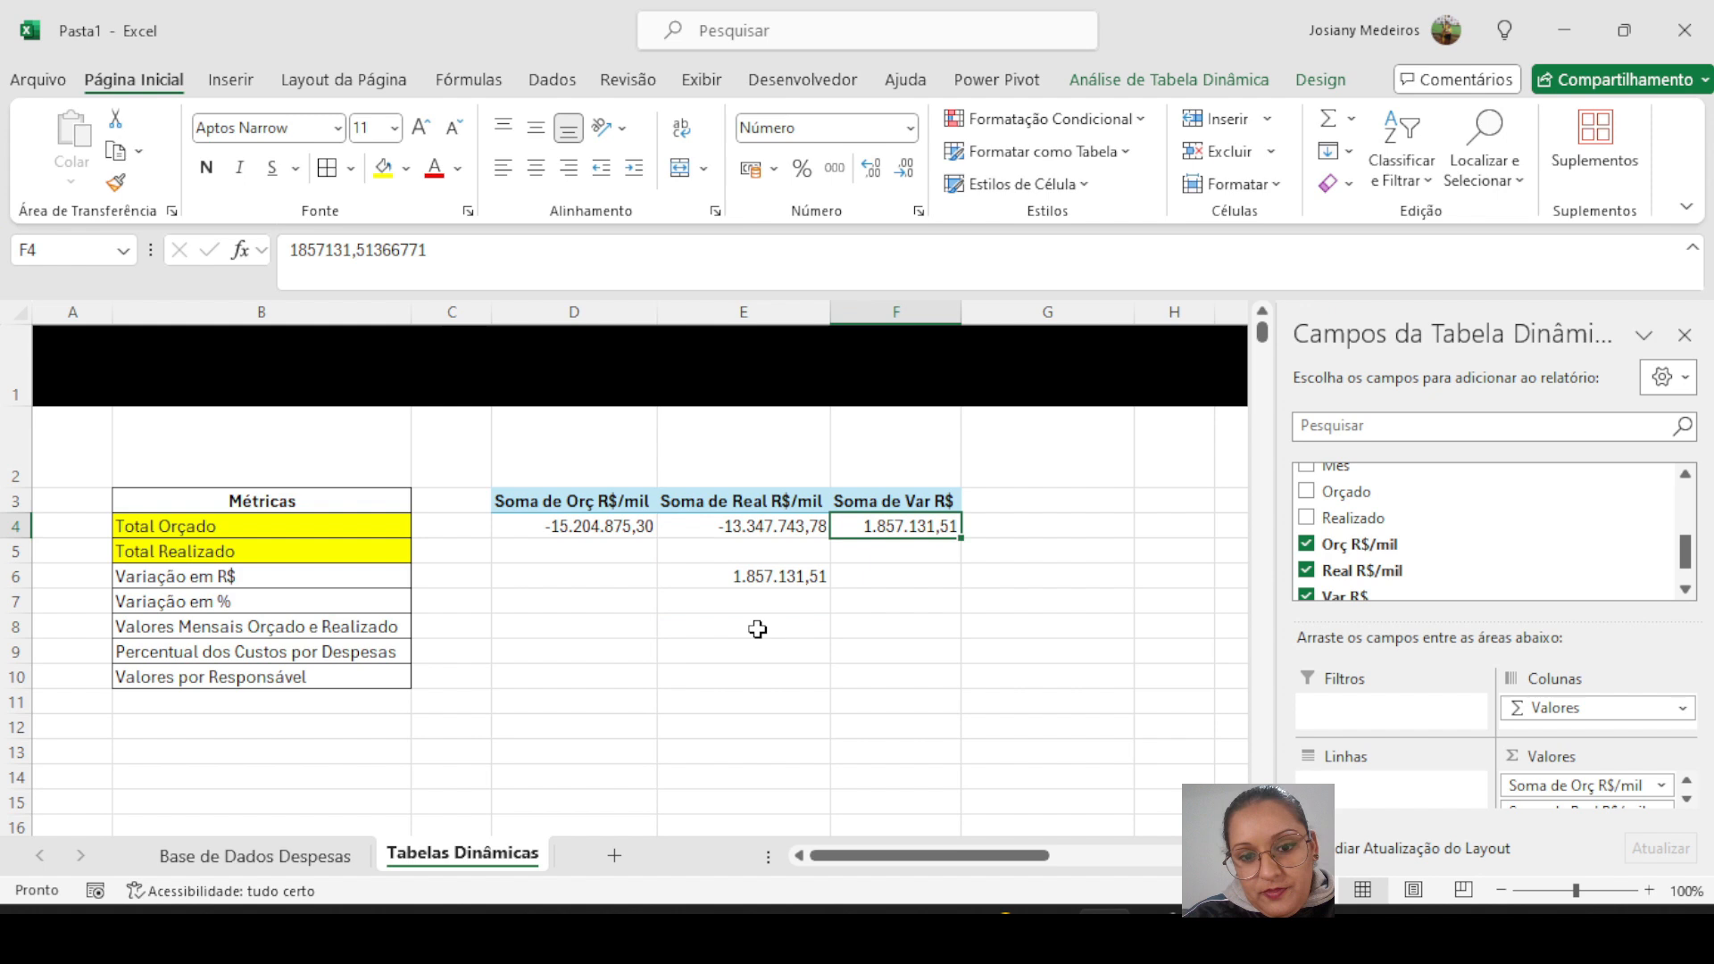
click(755, 576)
click(855, 538)
click(802, 579)
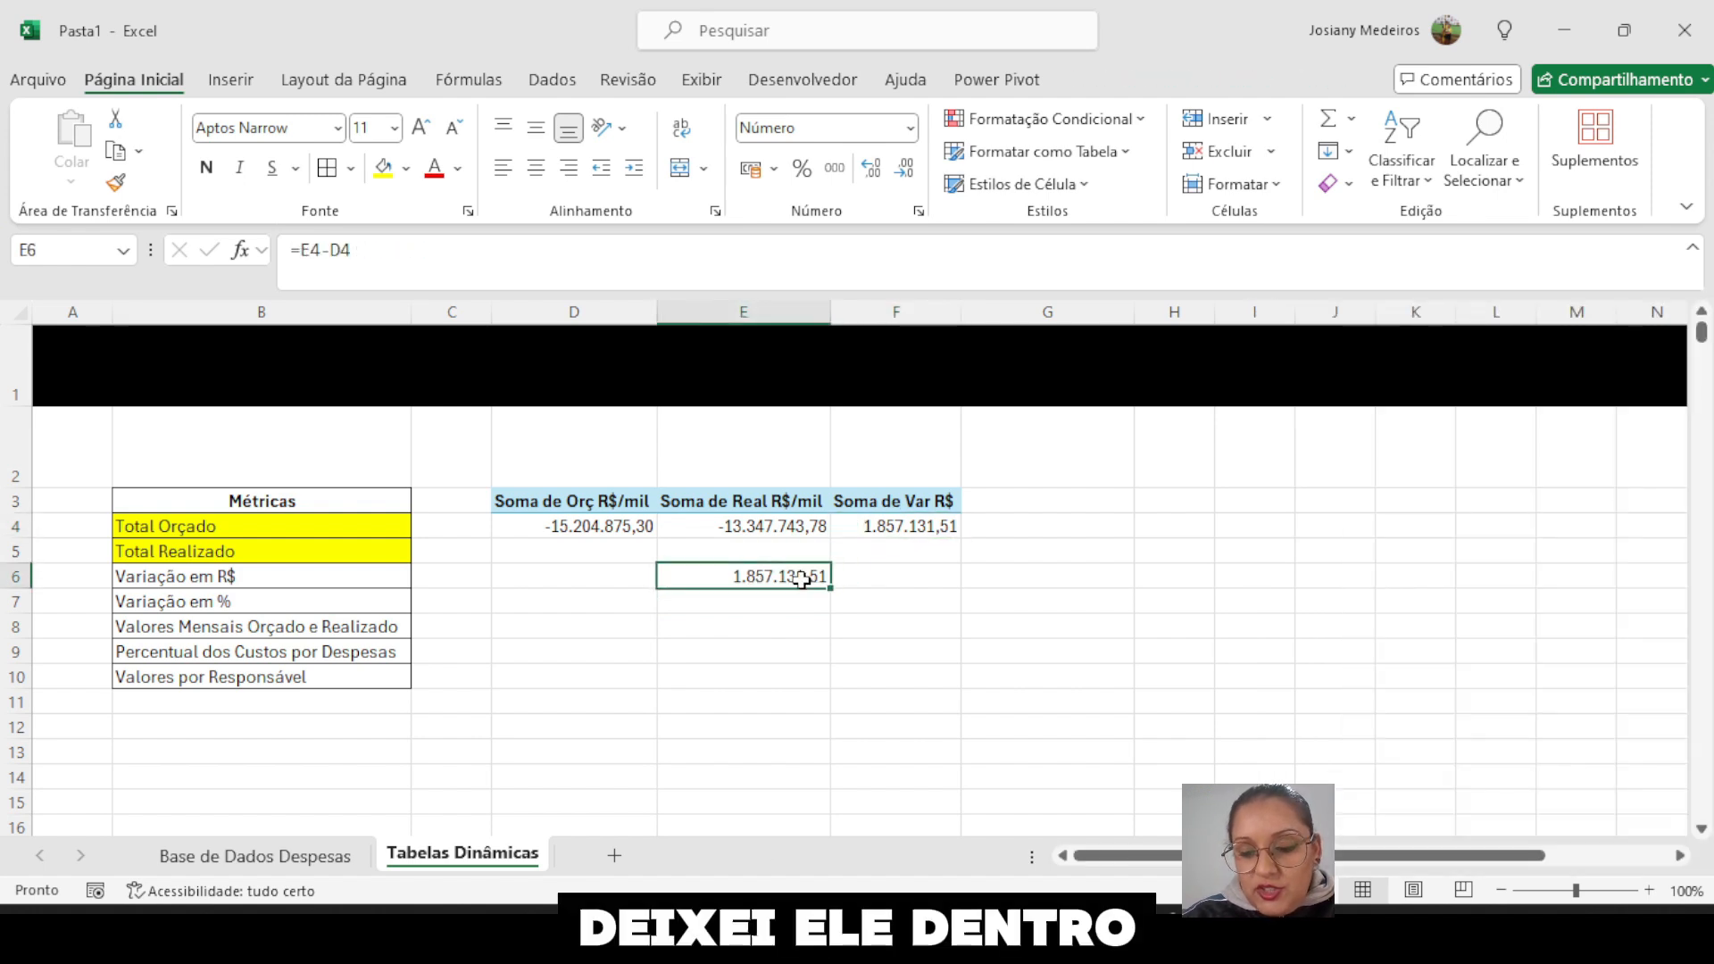
key(Delete)
- Review the source table on the Base de Dados Despesas sheet and return to the Var R$ column on Tabelas Dinâmicas
click(912, 524)
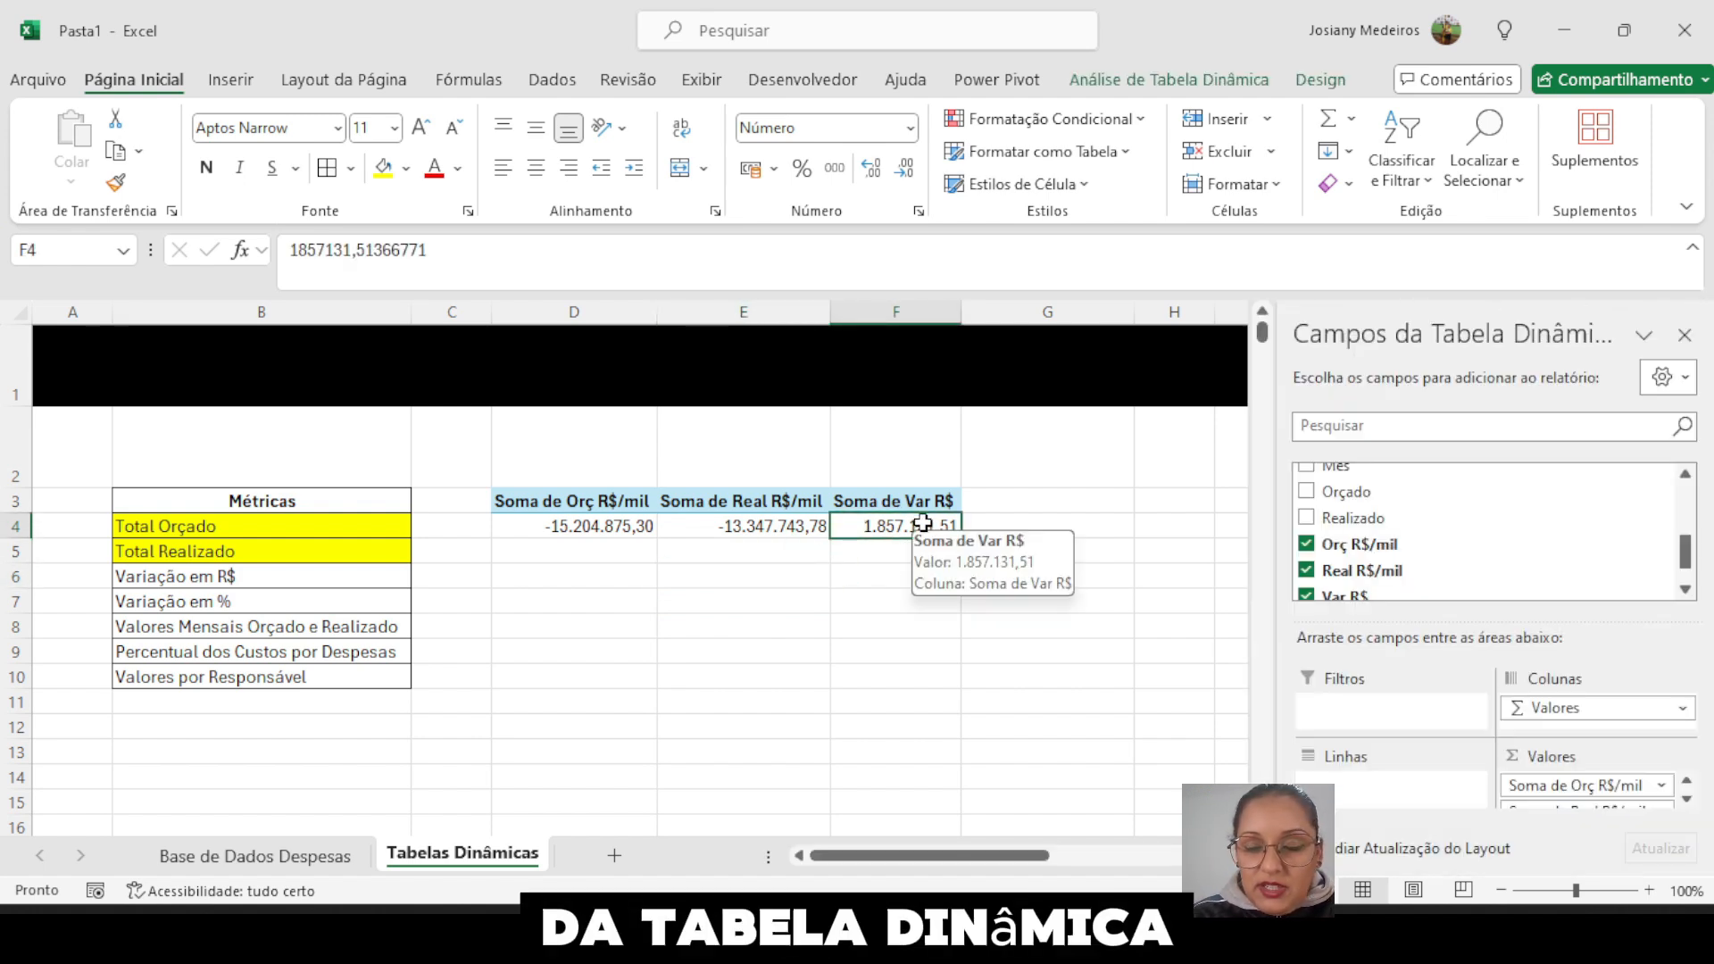
click(857, 503)
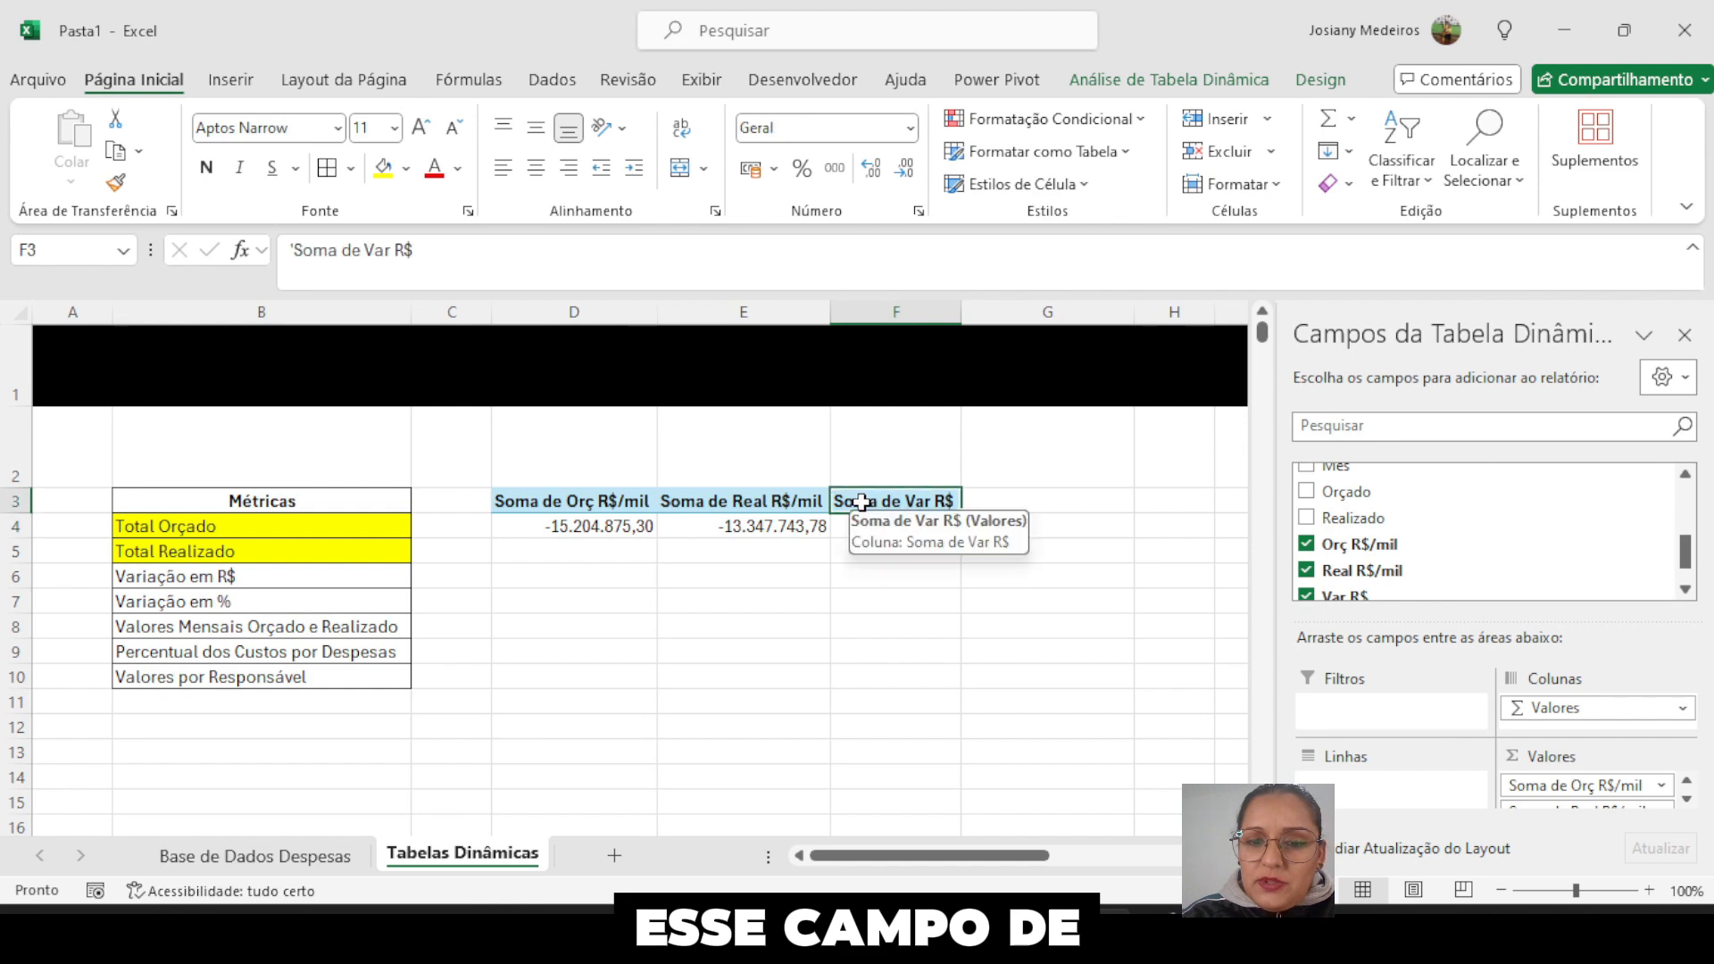
click(230, 859)
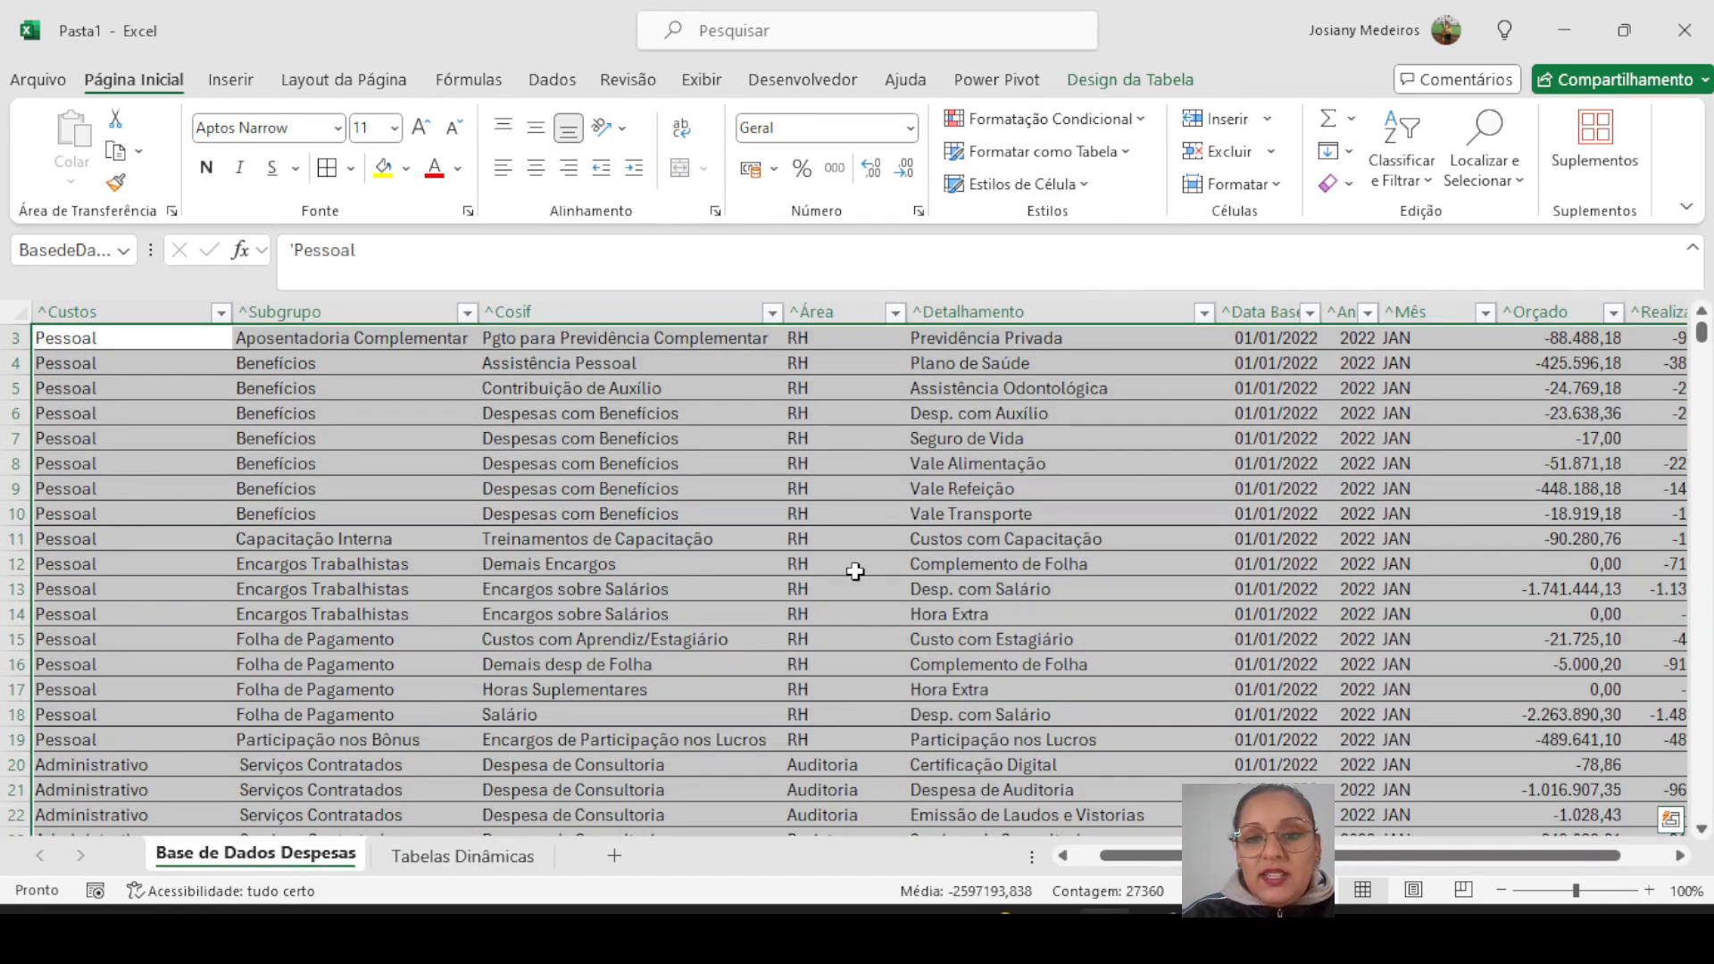
click(463, 857)
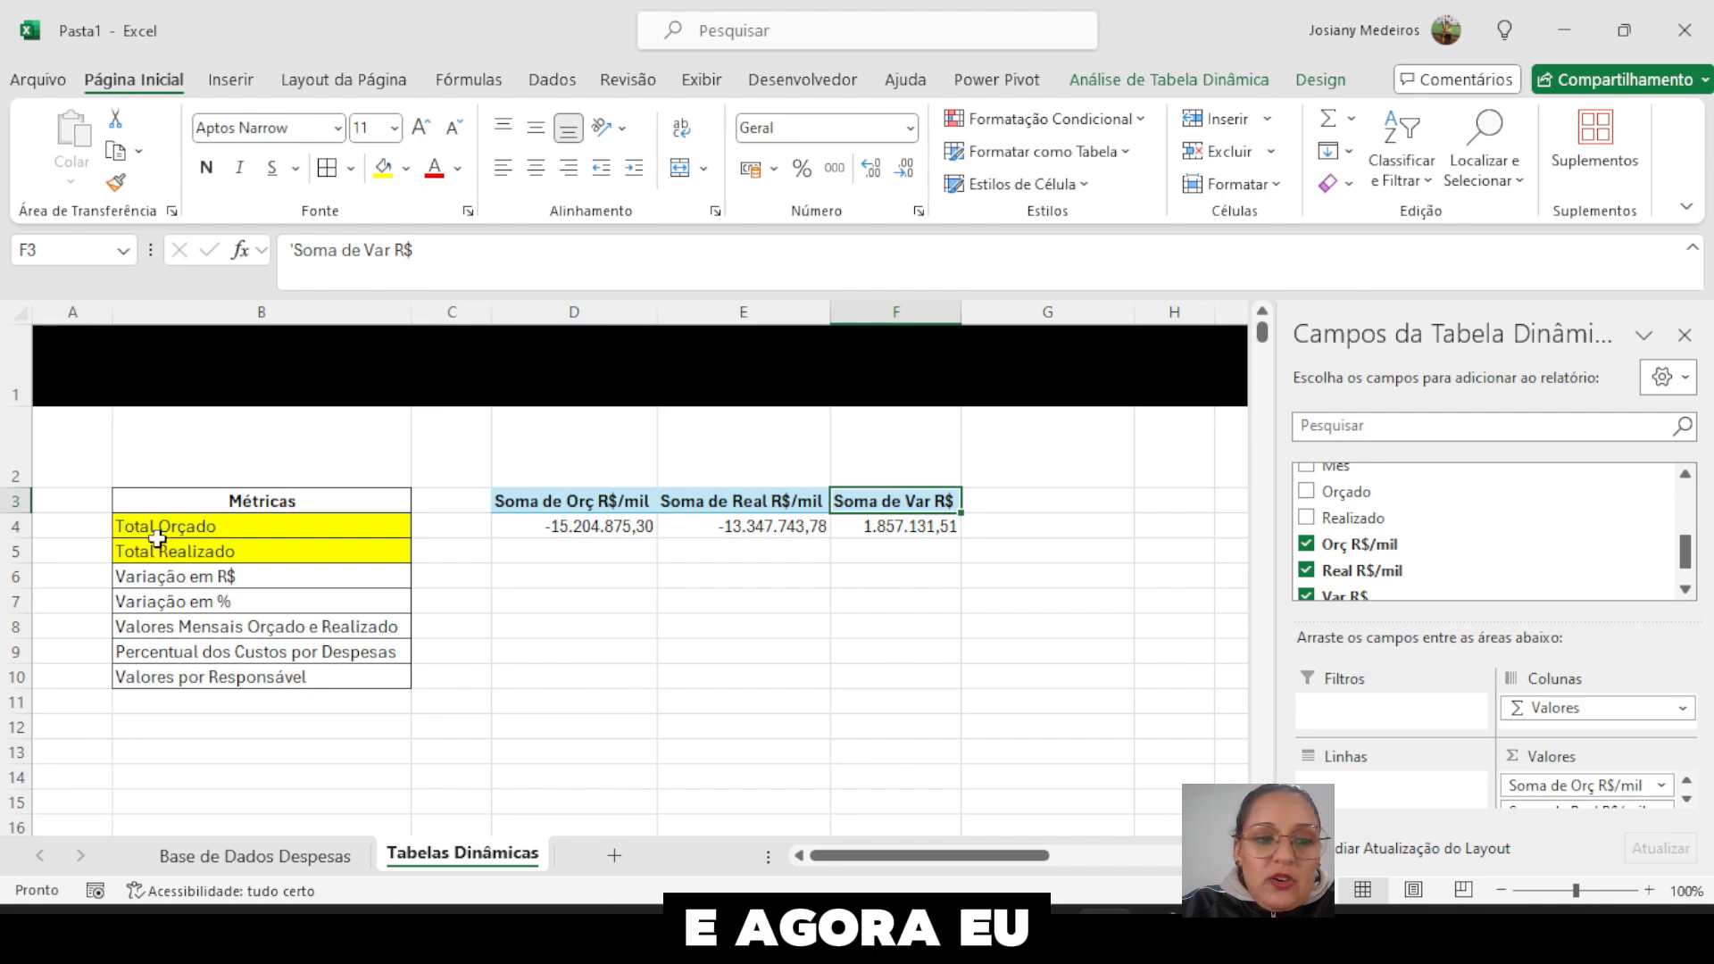
- Start a calculated field for the percentage variation in the pivot table and name it Var %
click(1237, 84)
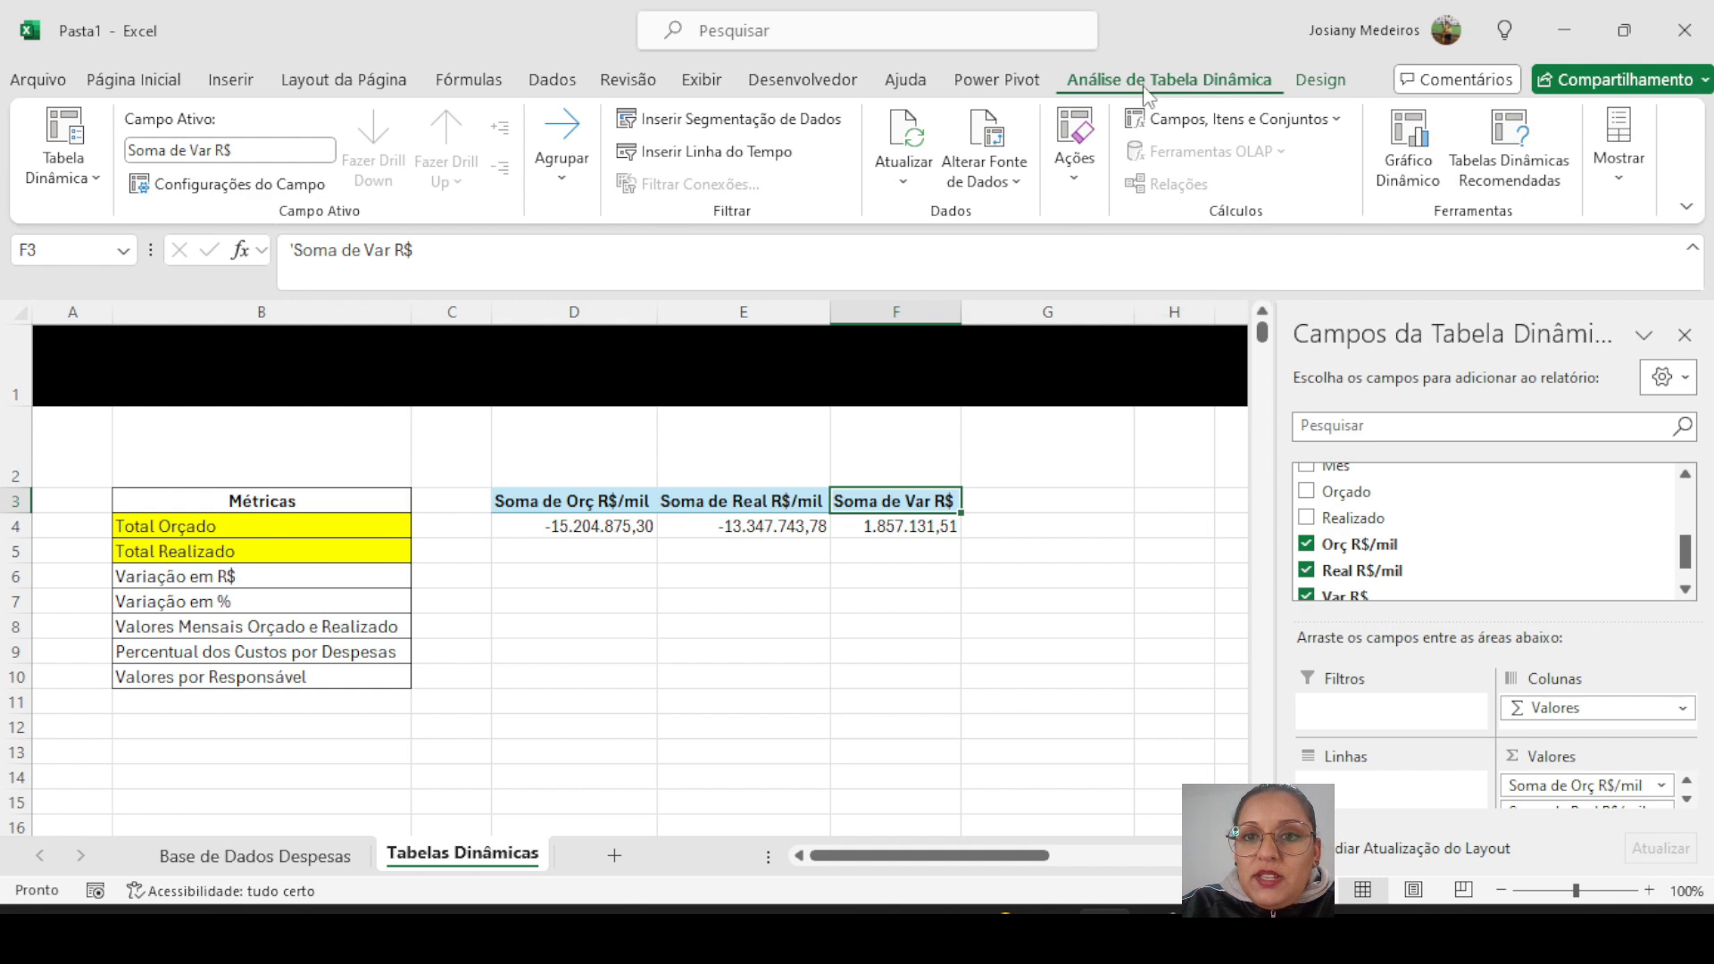
click(1210, 125)
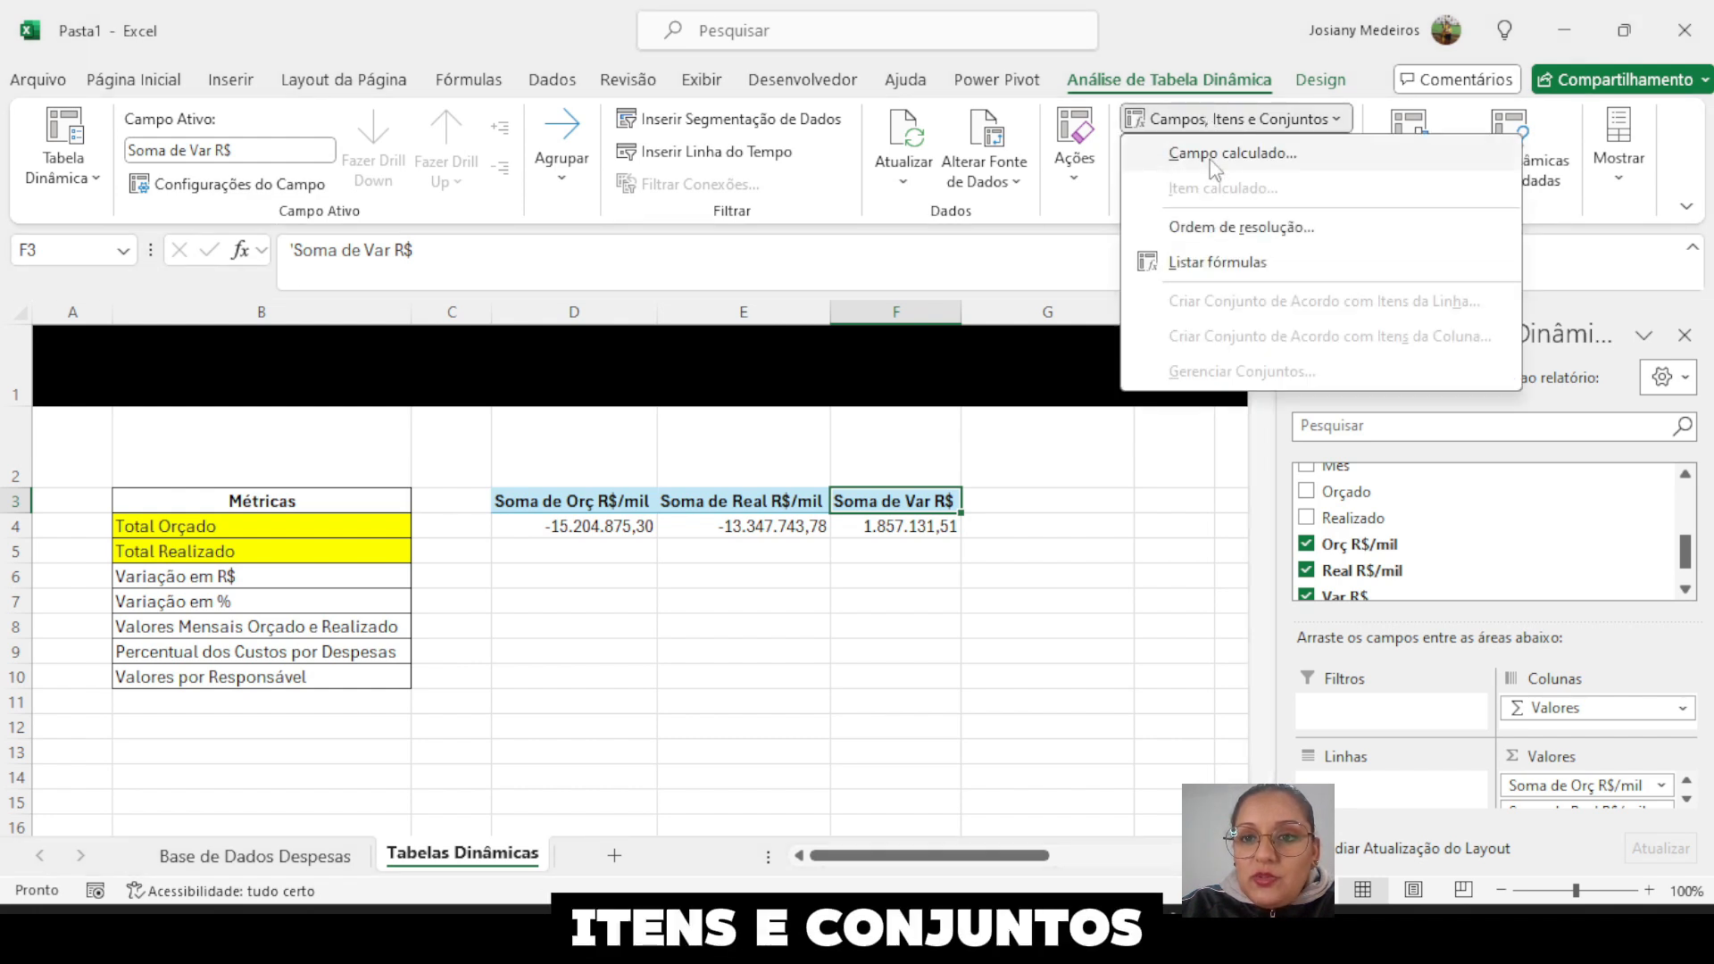
click(1209, 159)
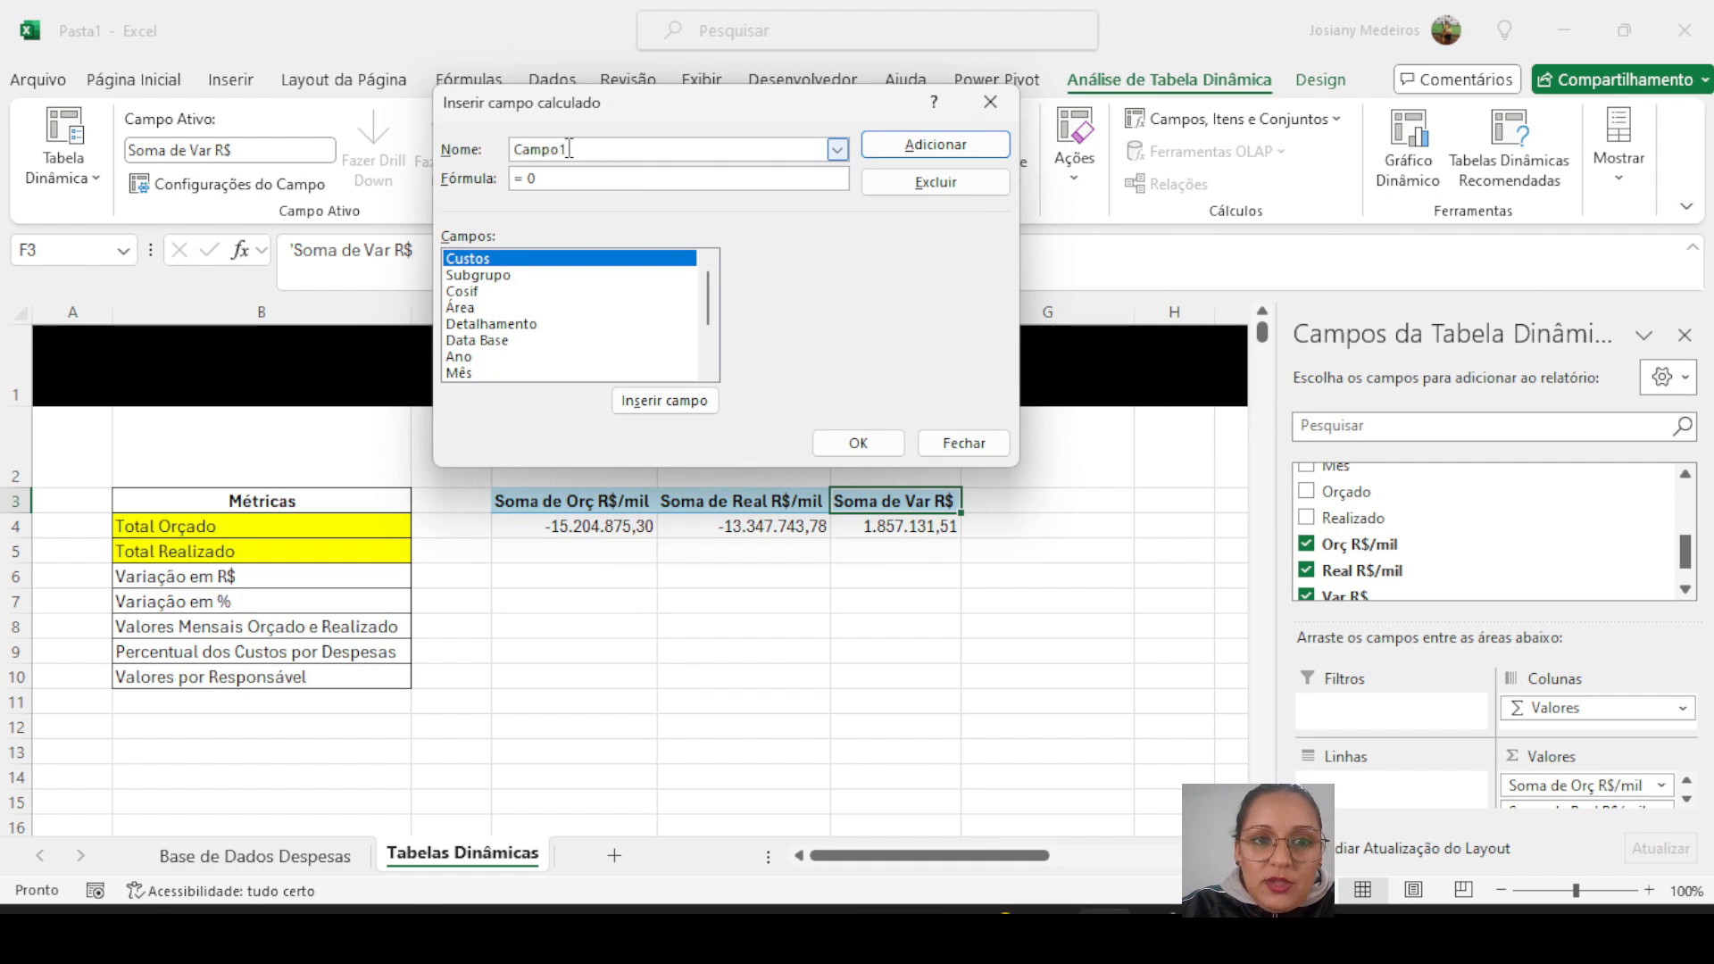
text(Va)
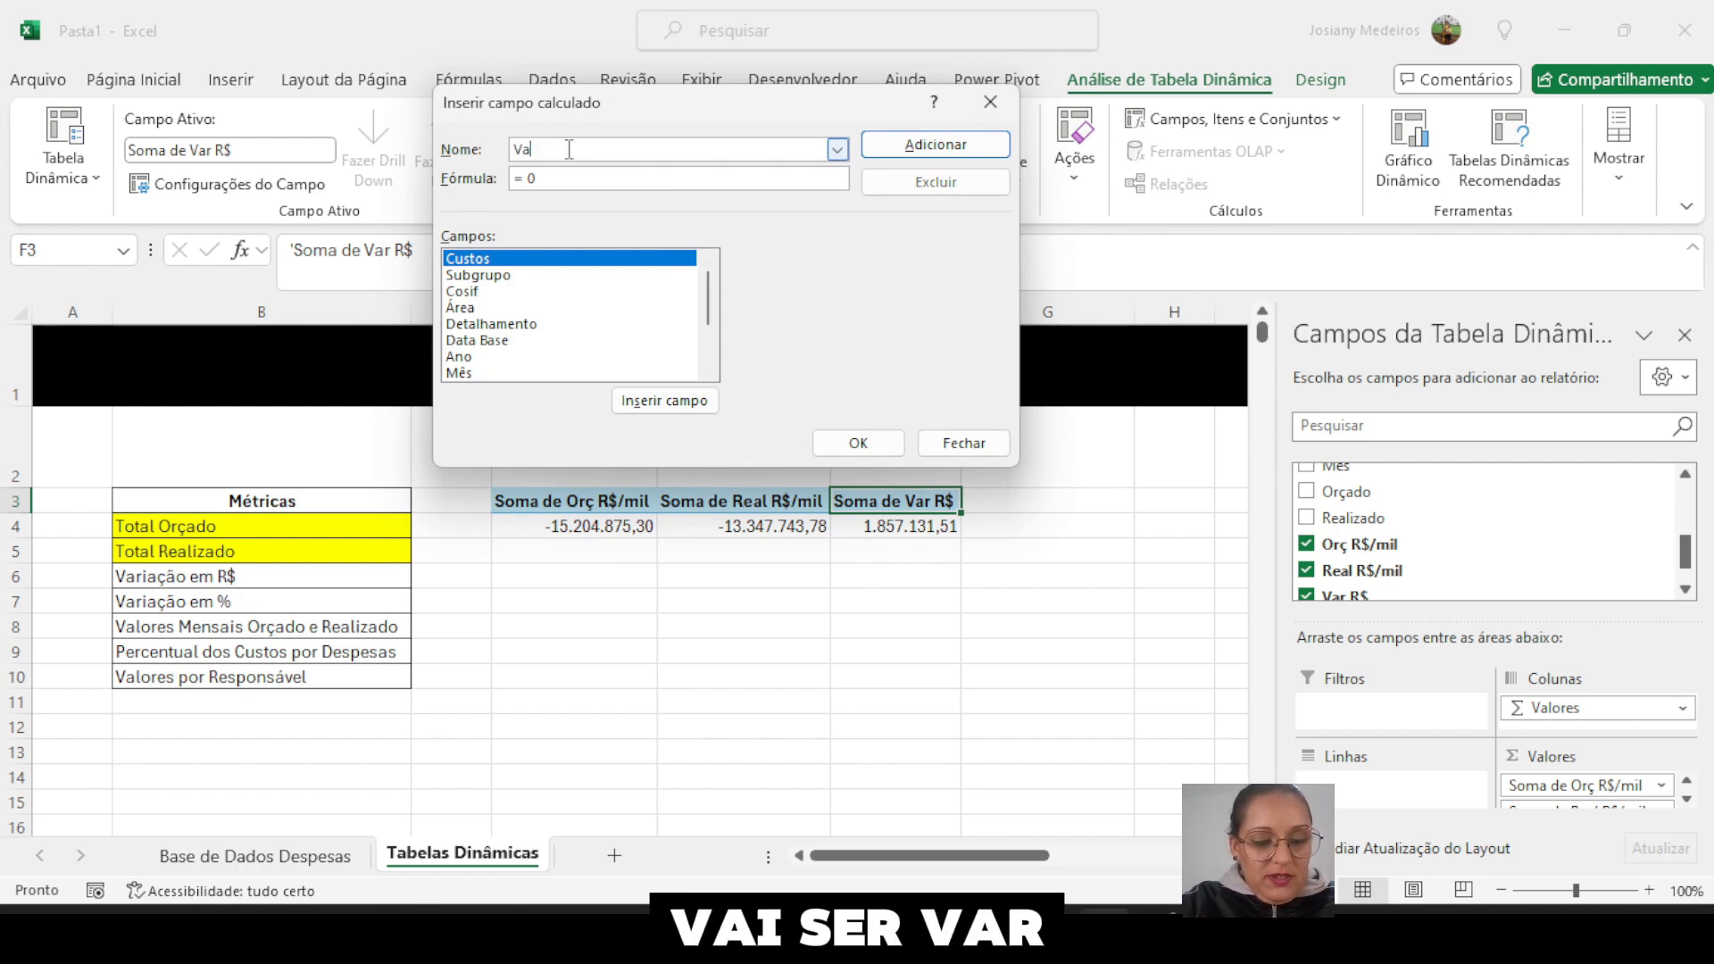
text(r %)
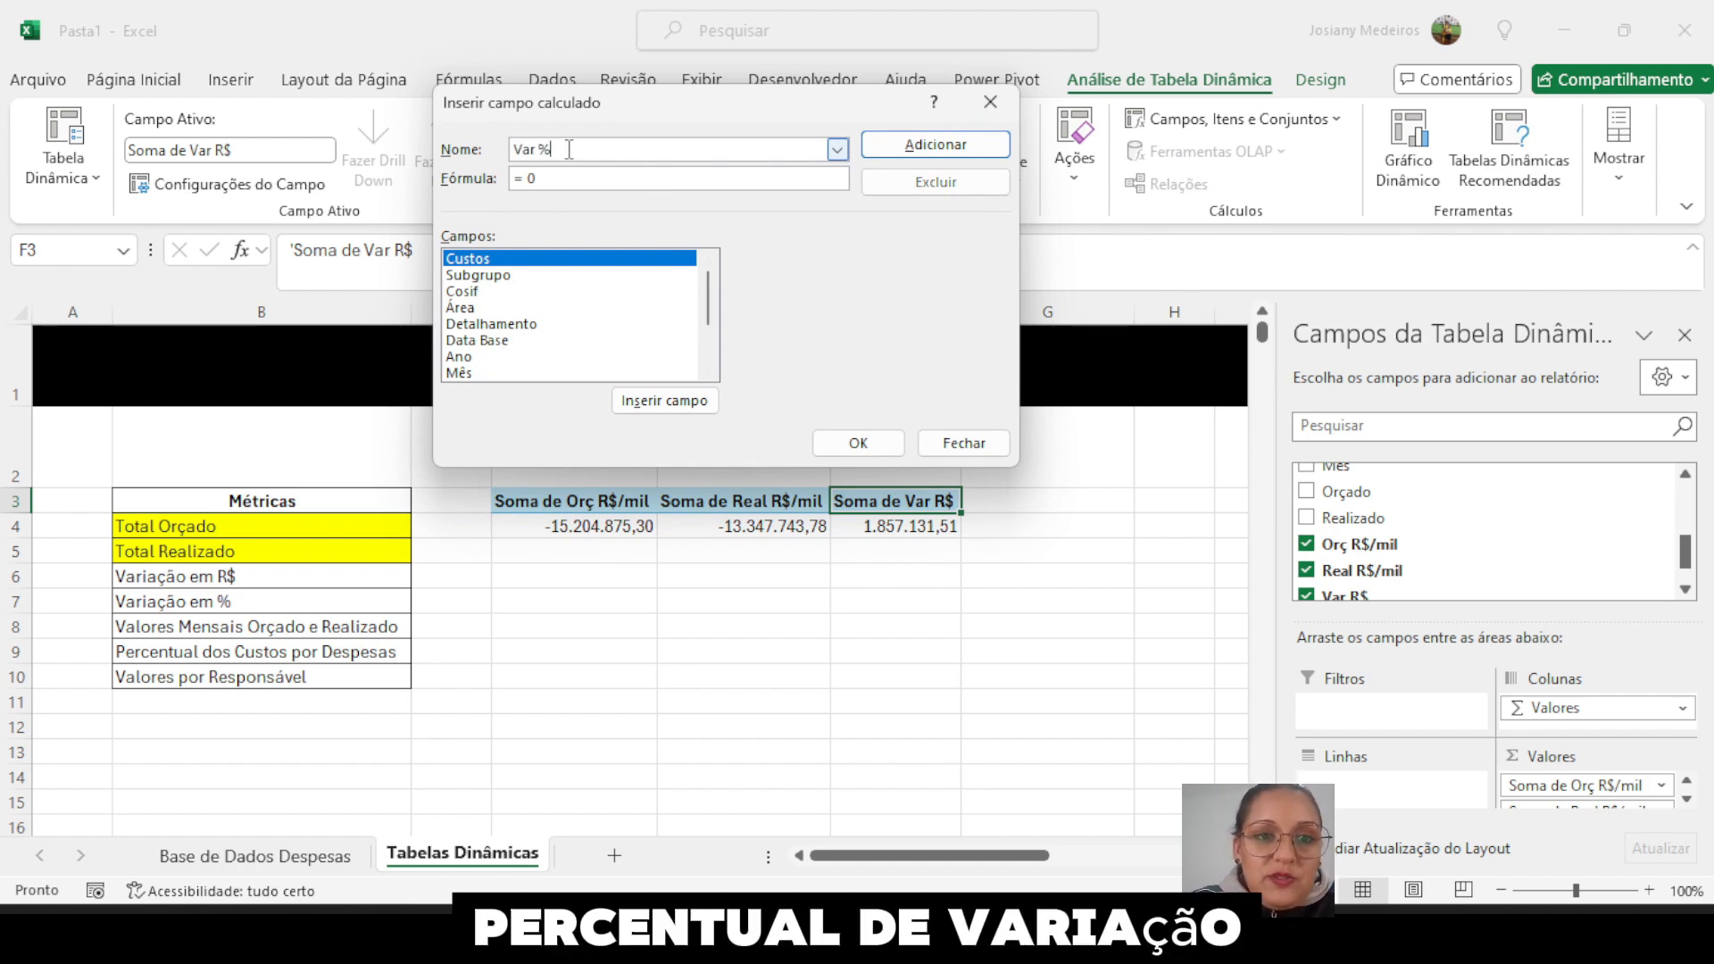
- Set the Var % formula to ='Real R$/mil'/'Orç R$/mil'-1 and add the calculated field to the pivot table
click(524, 179)
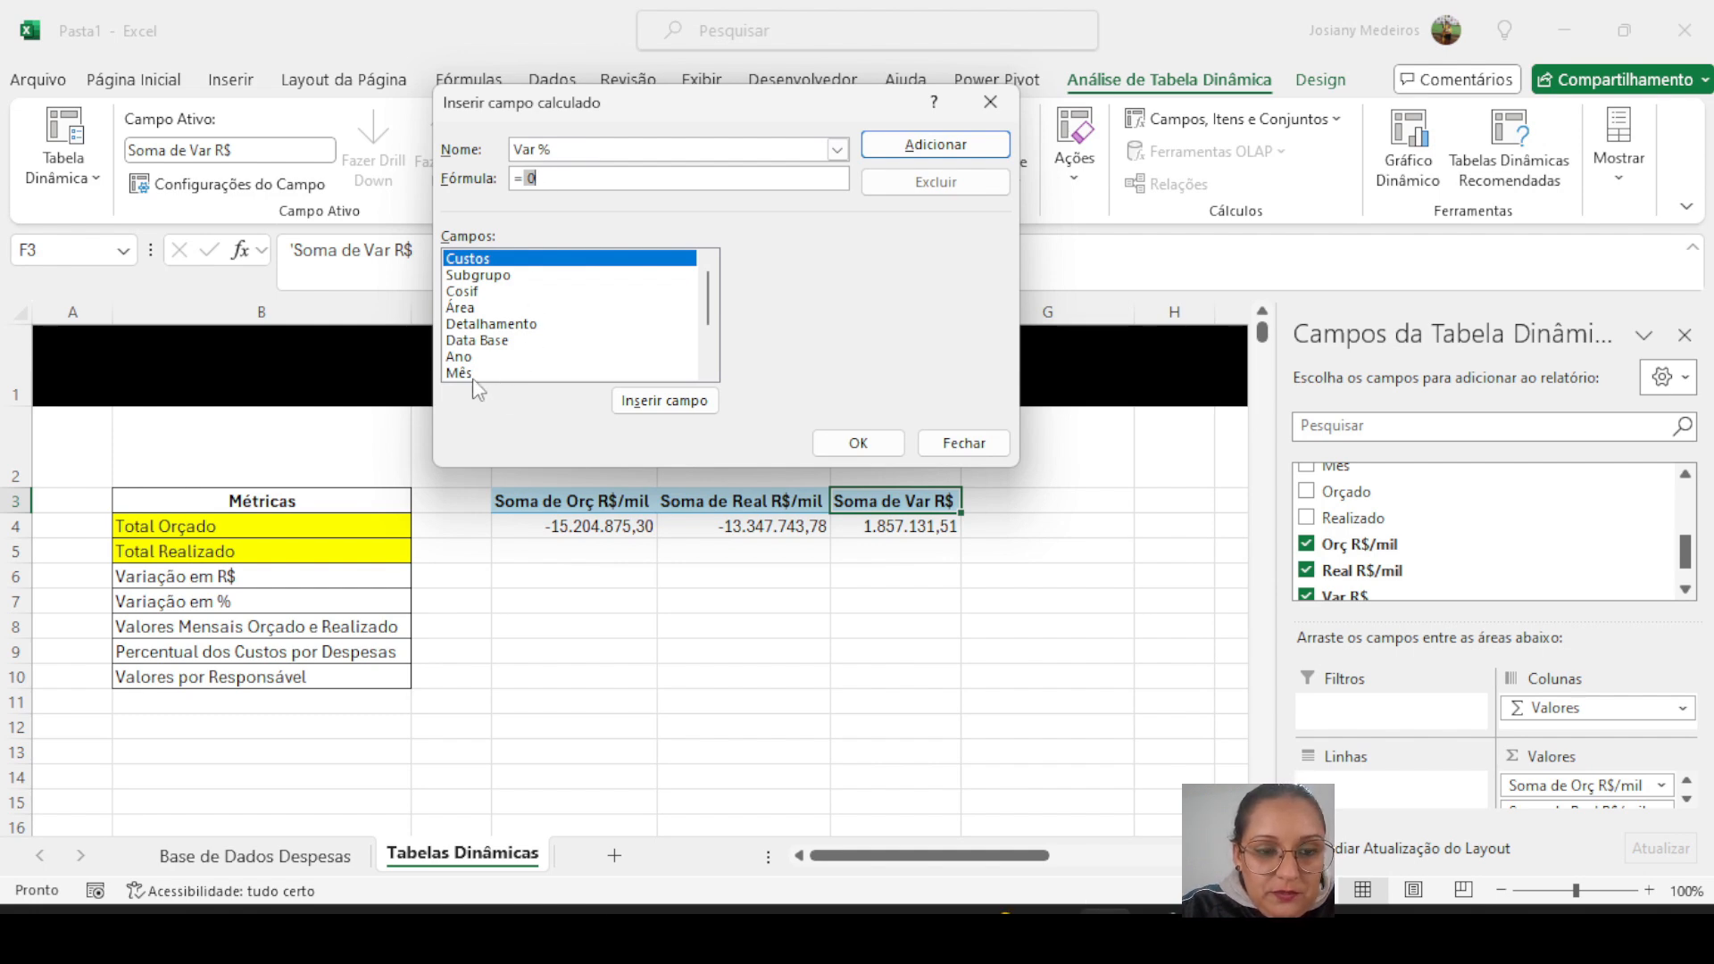
scroll(710, 352, down, 2)
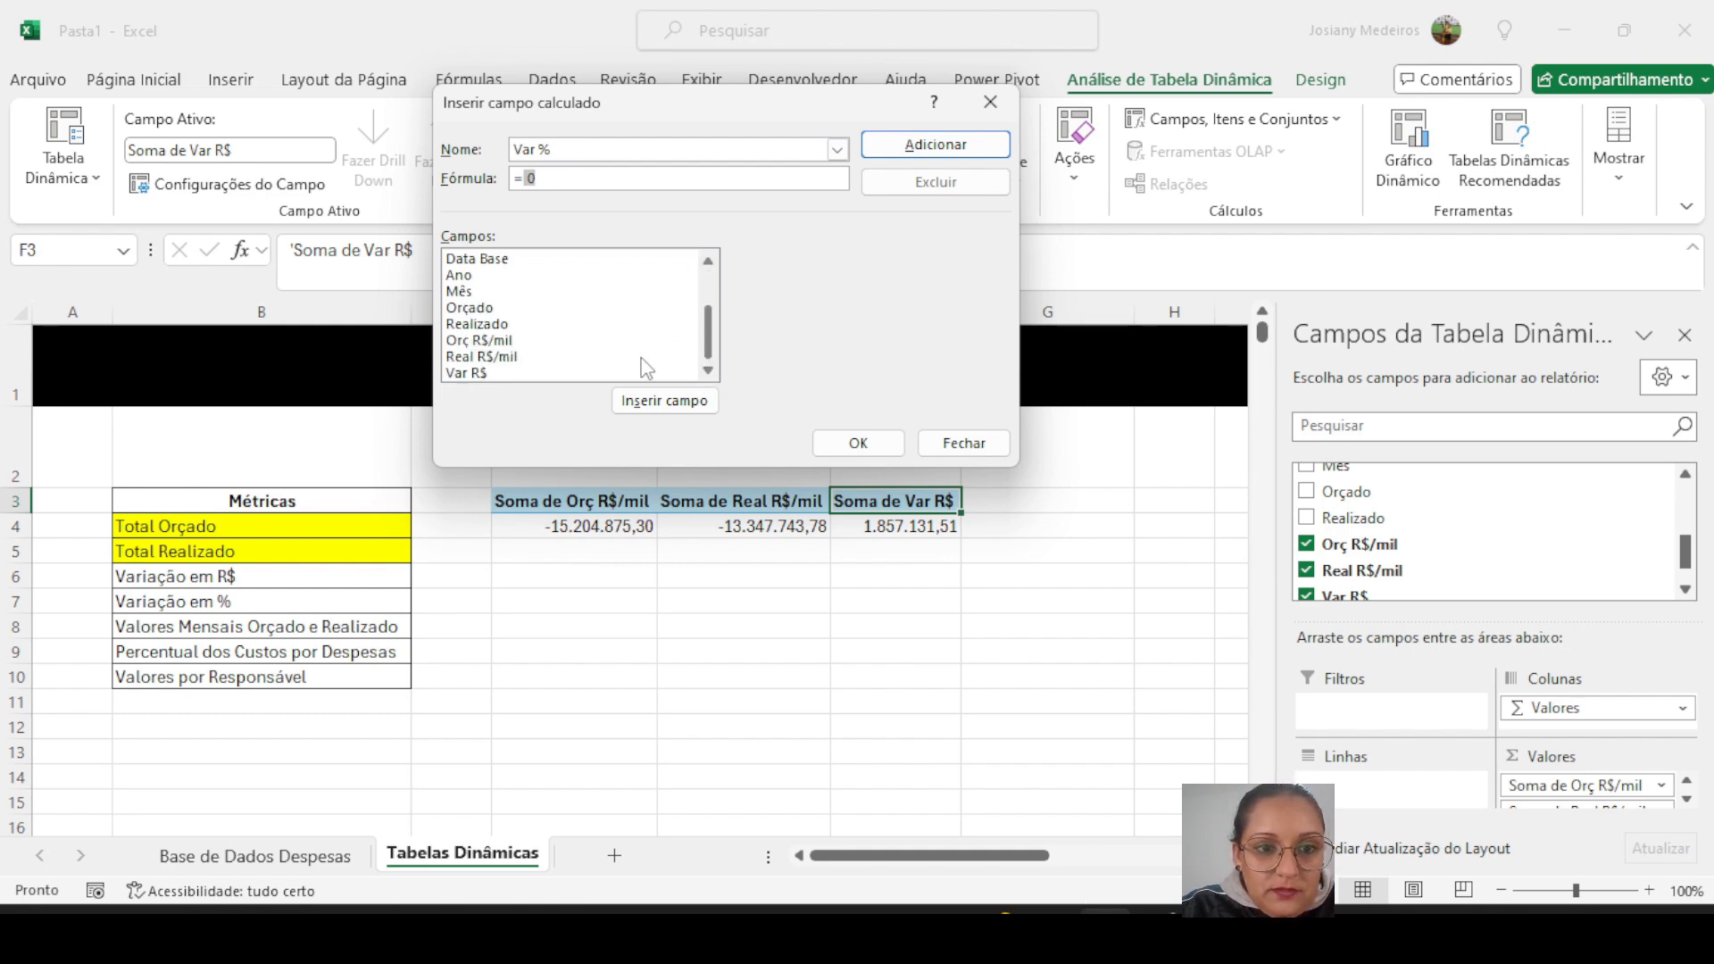
click(463, 357)
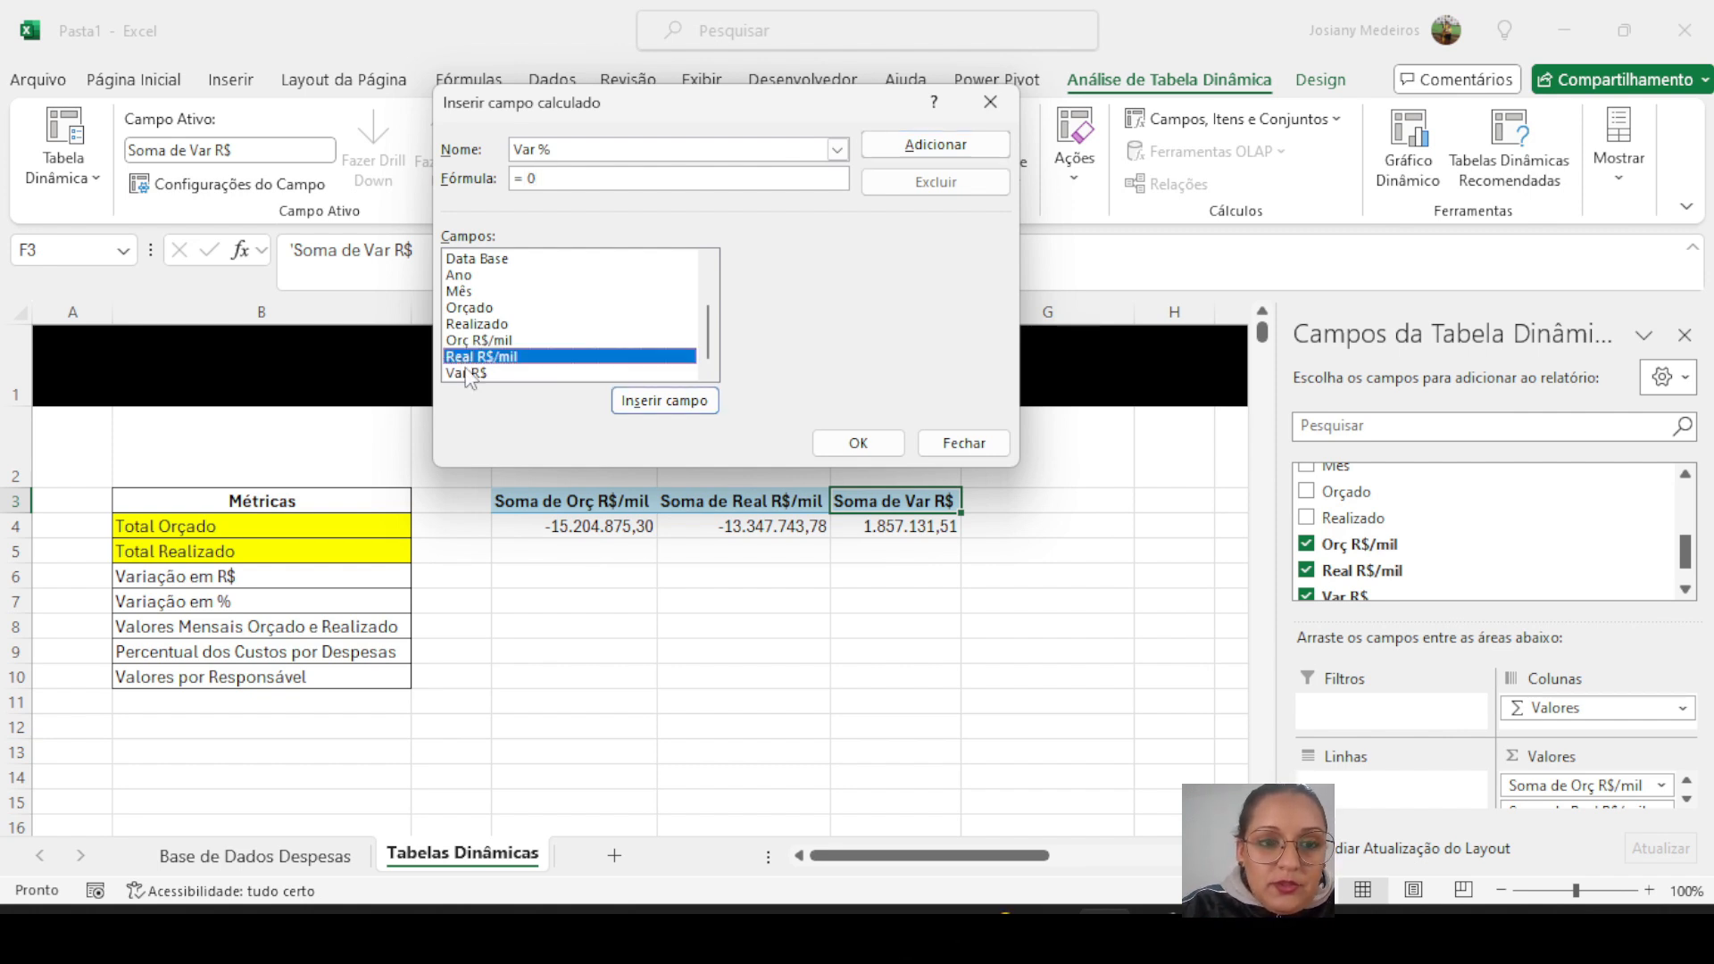
double_click(466, 358)
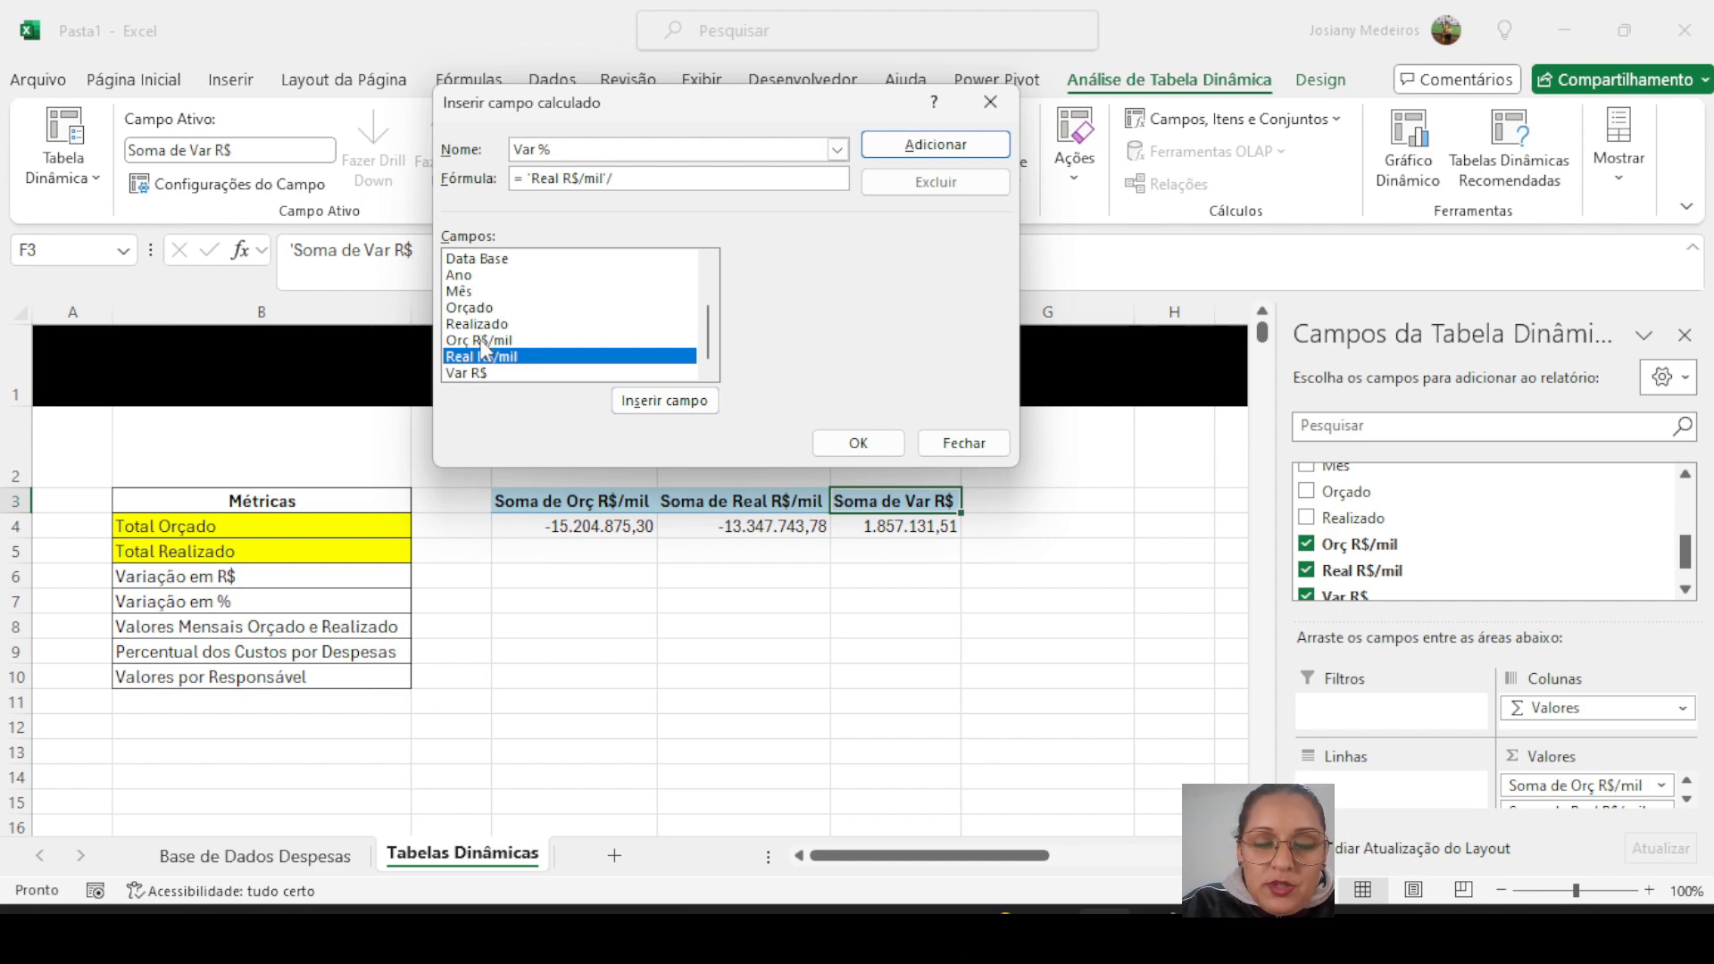
double_click(482, 342)
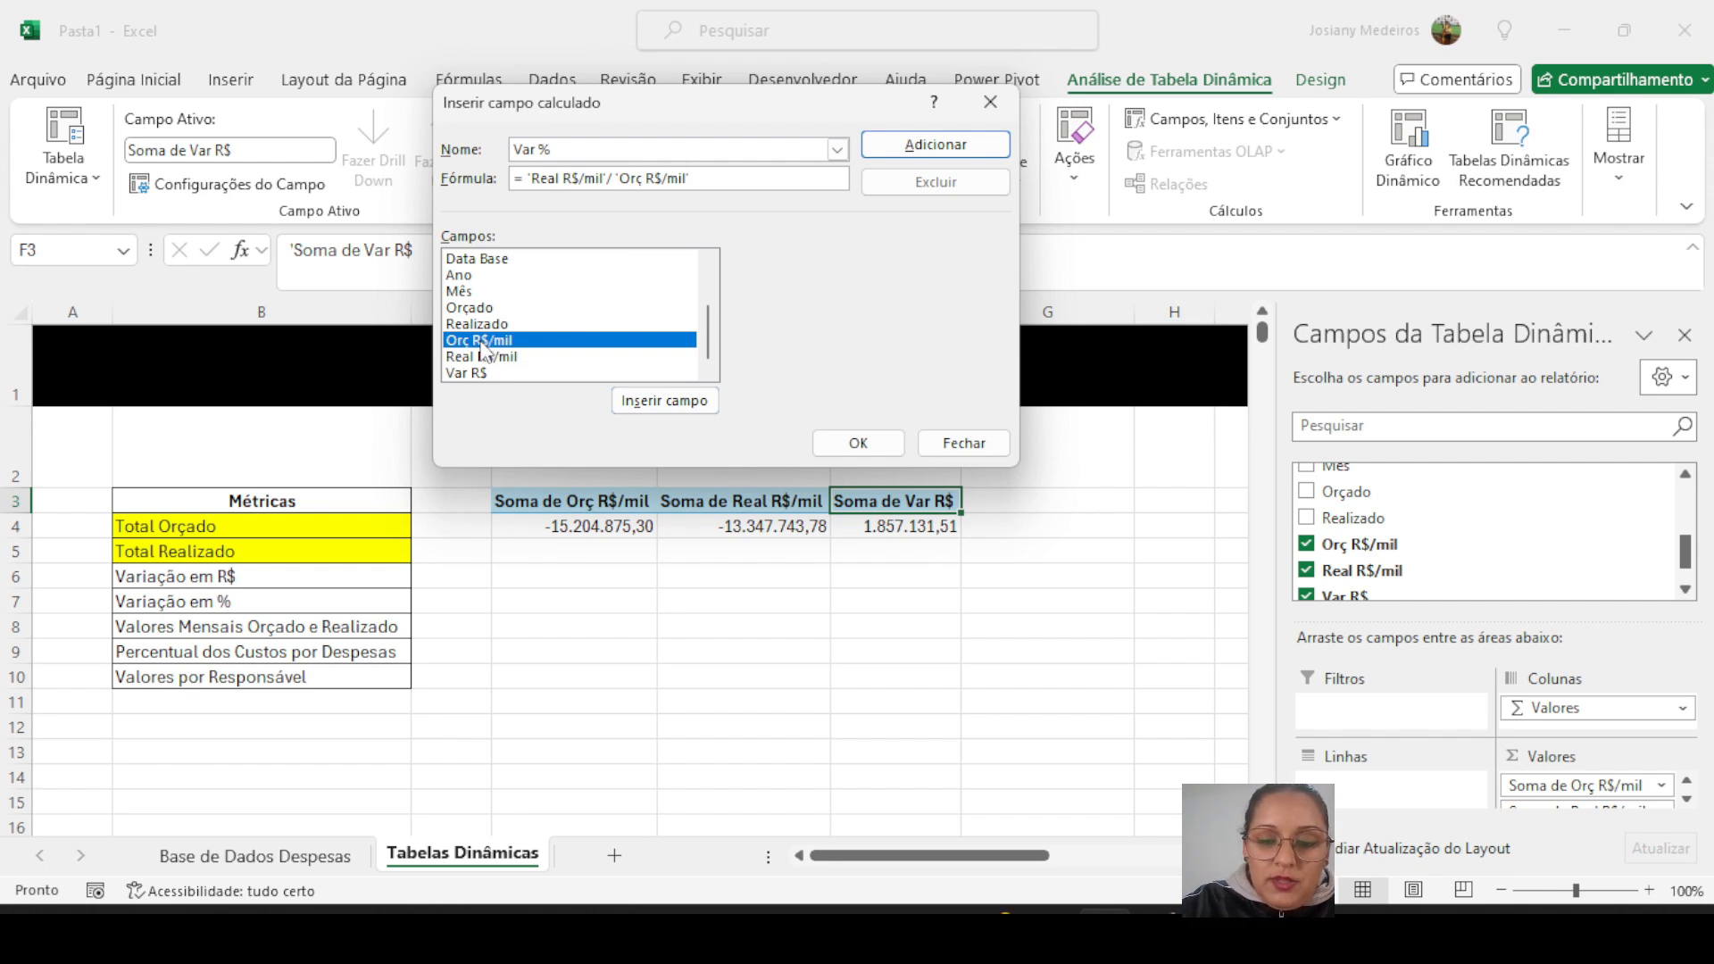
text(-1)
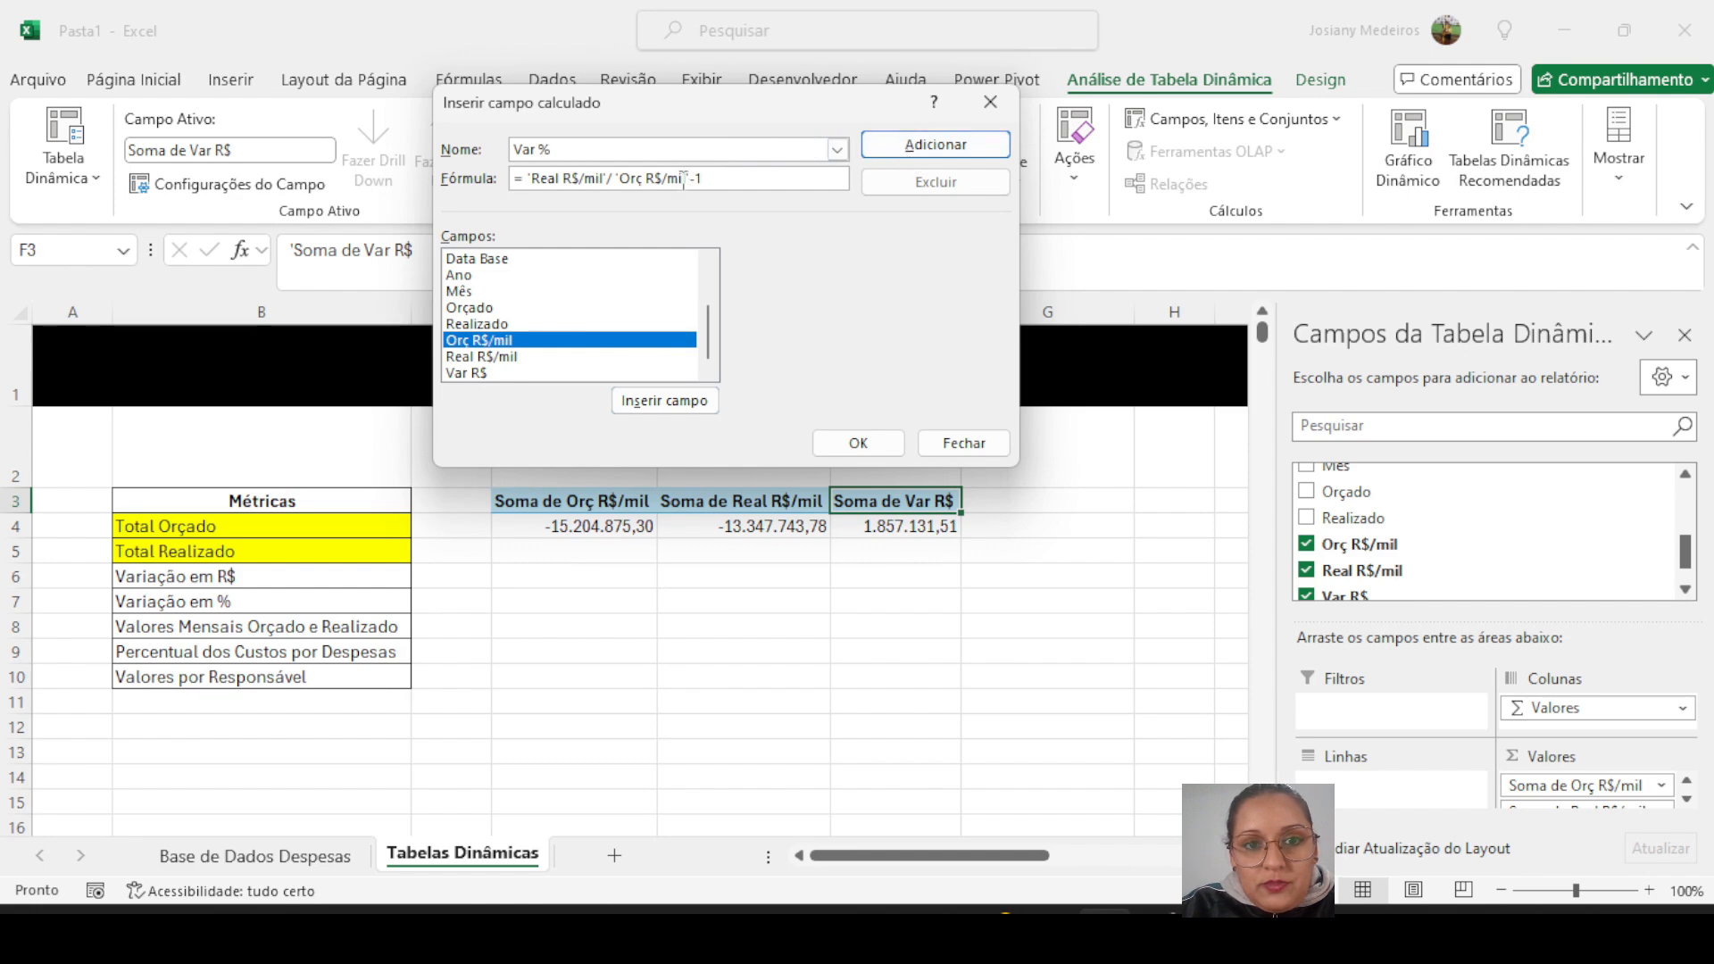
click(882, 148)
click(893, 445)
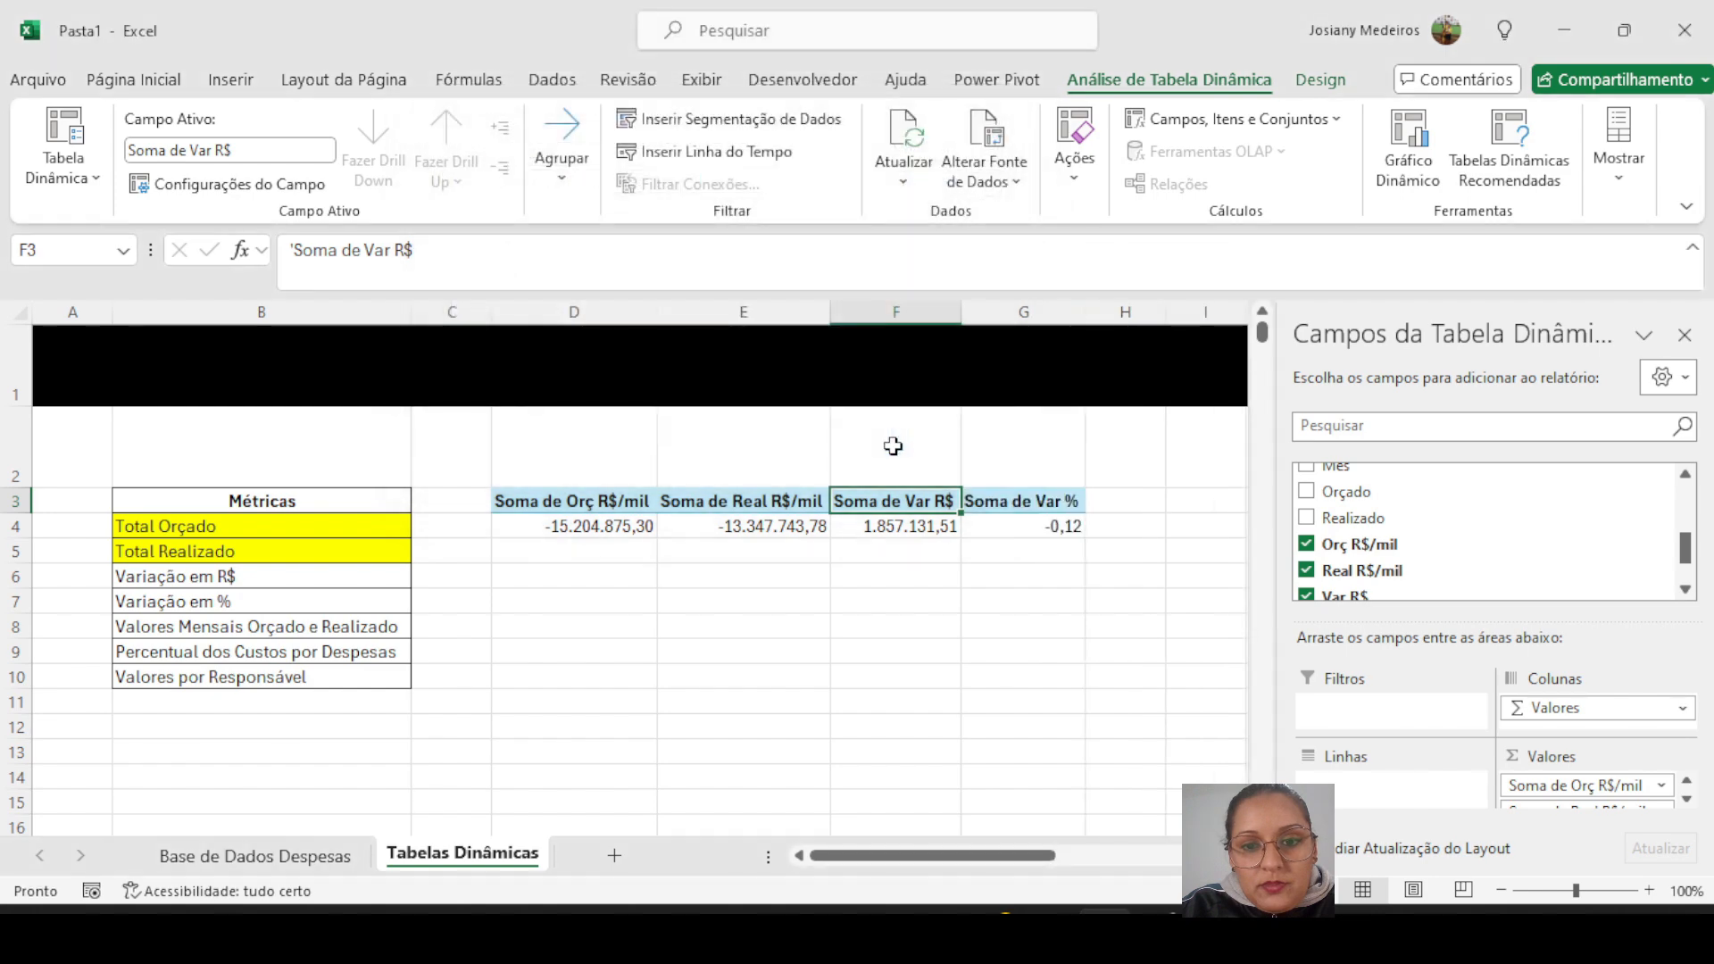
- Format the Soma de Var % value in cell G4 as a percentage
click(1024, 526)
click(134, 80)
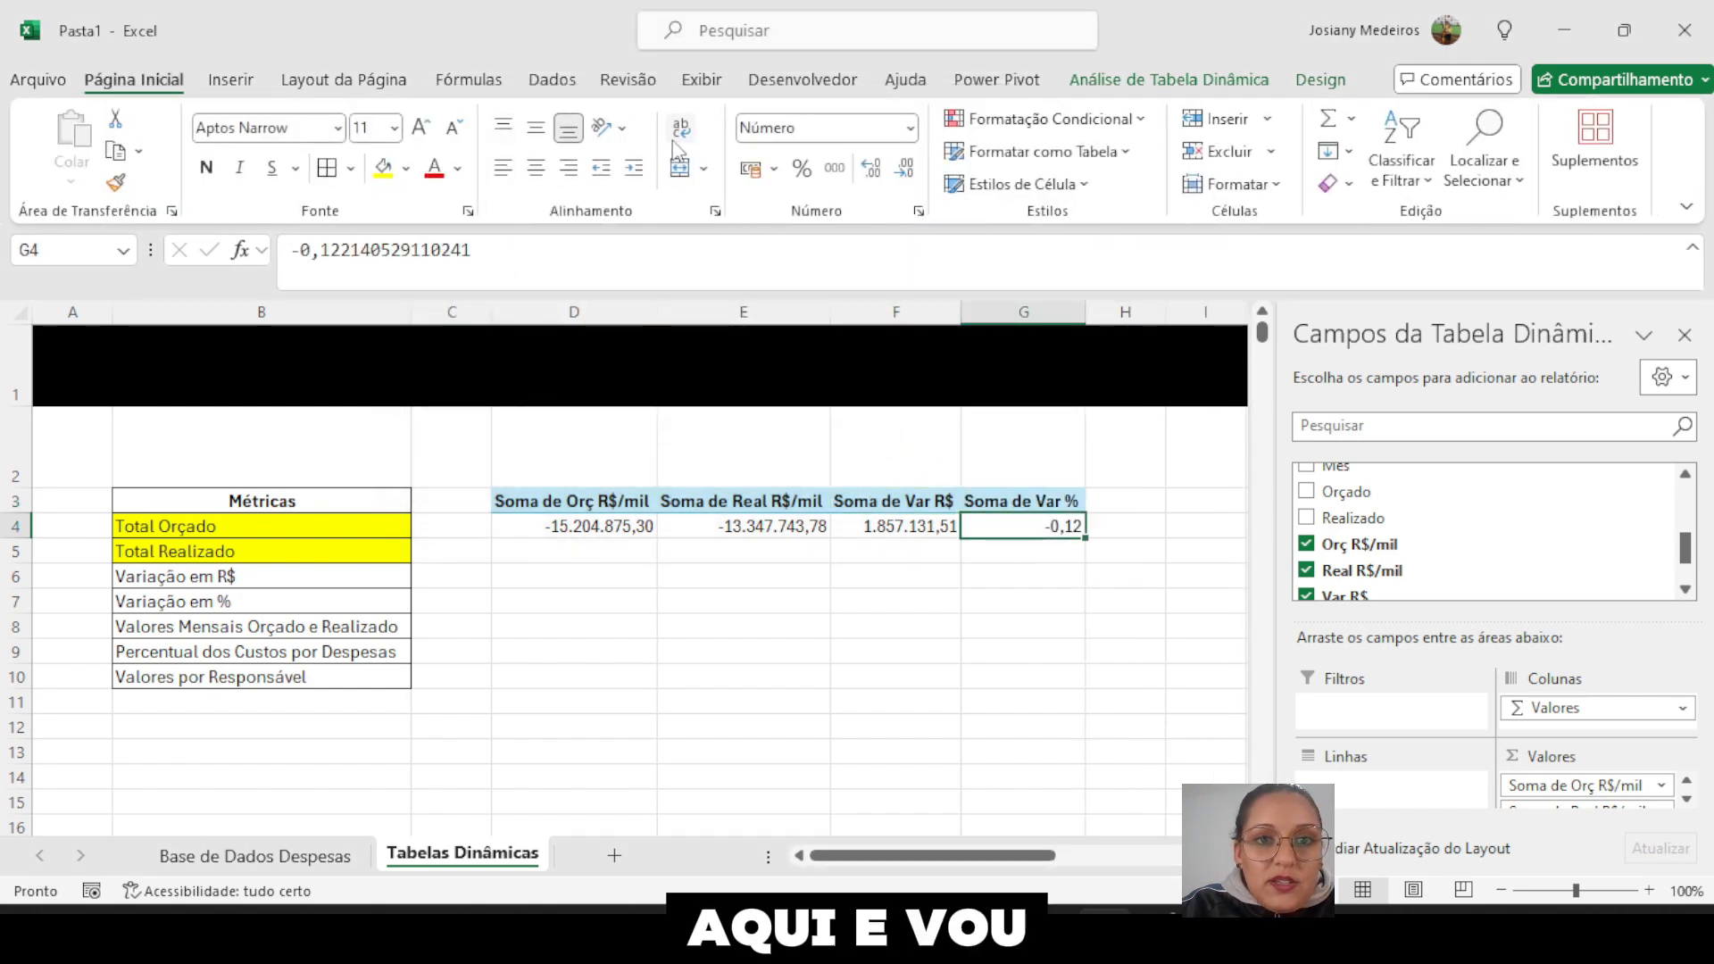
click(802, 169)
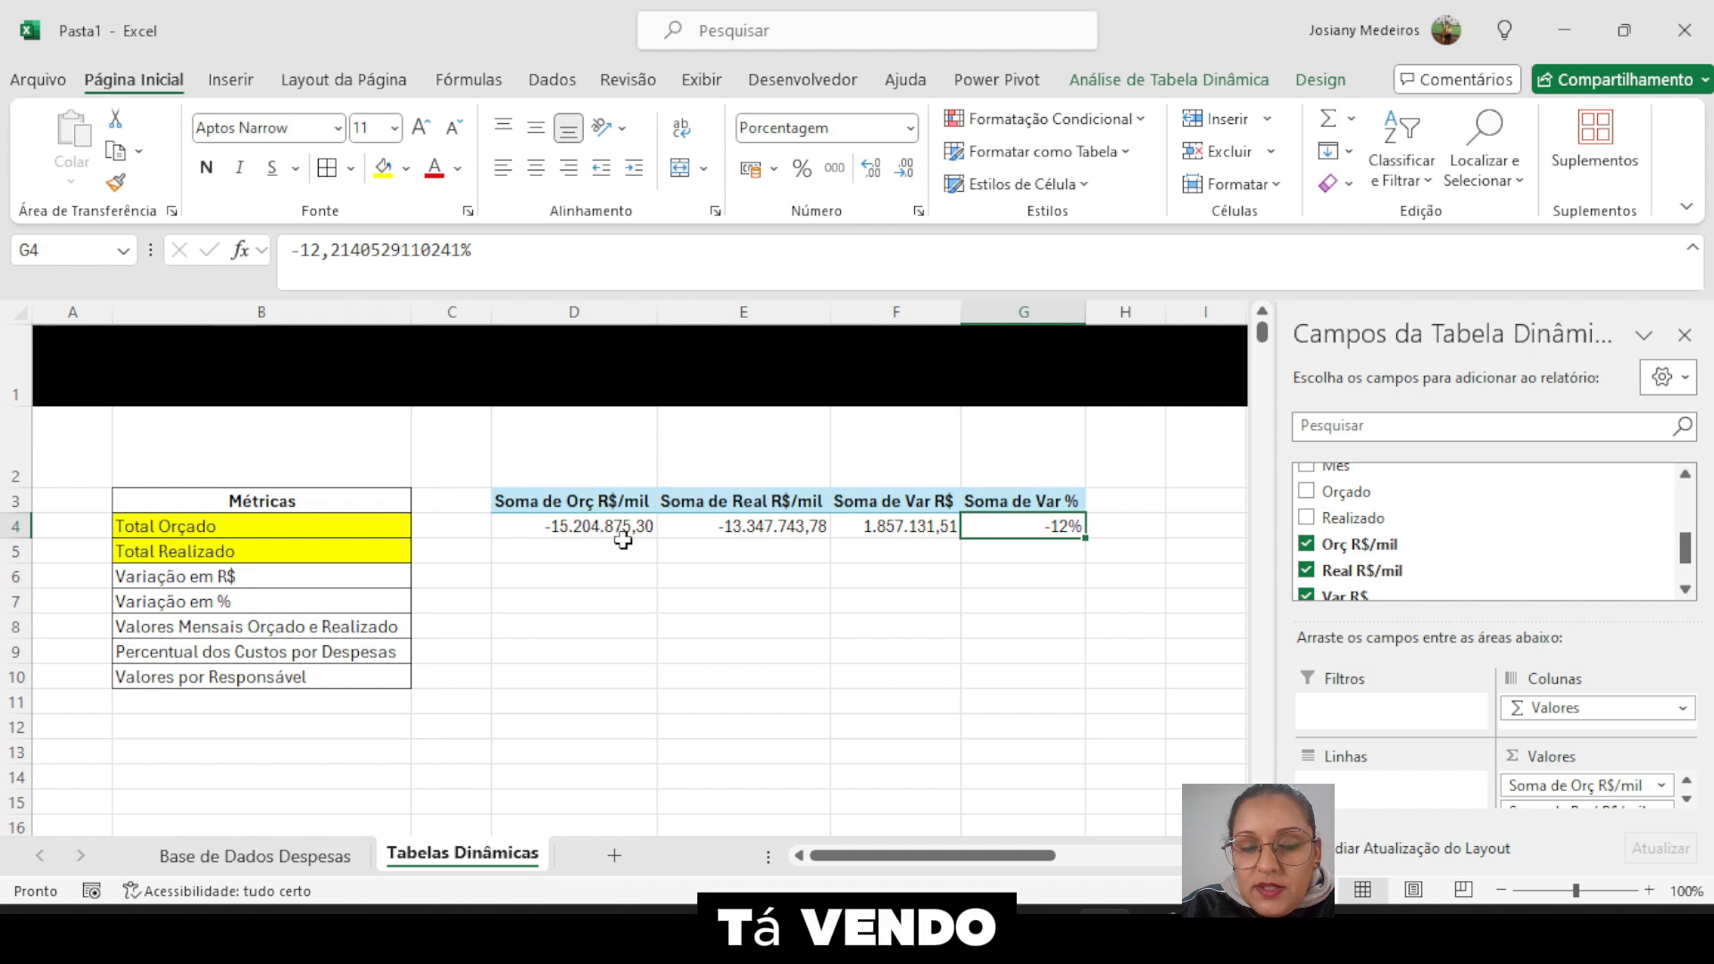
click(728, 528)
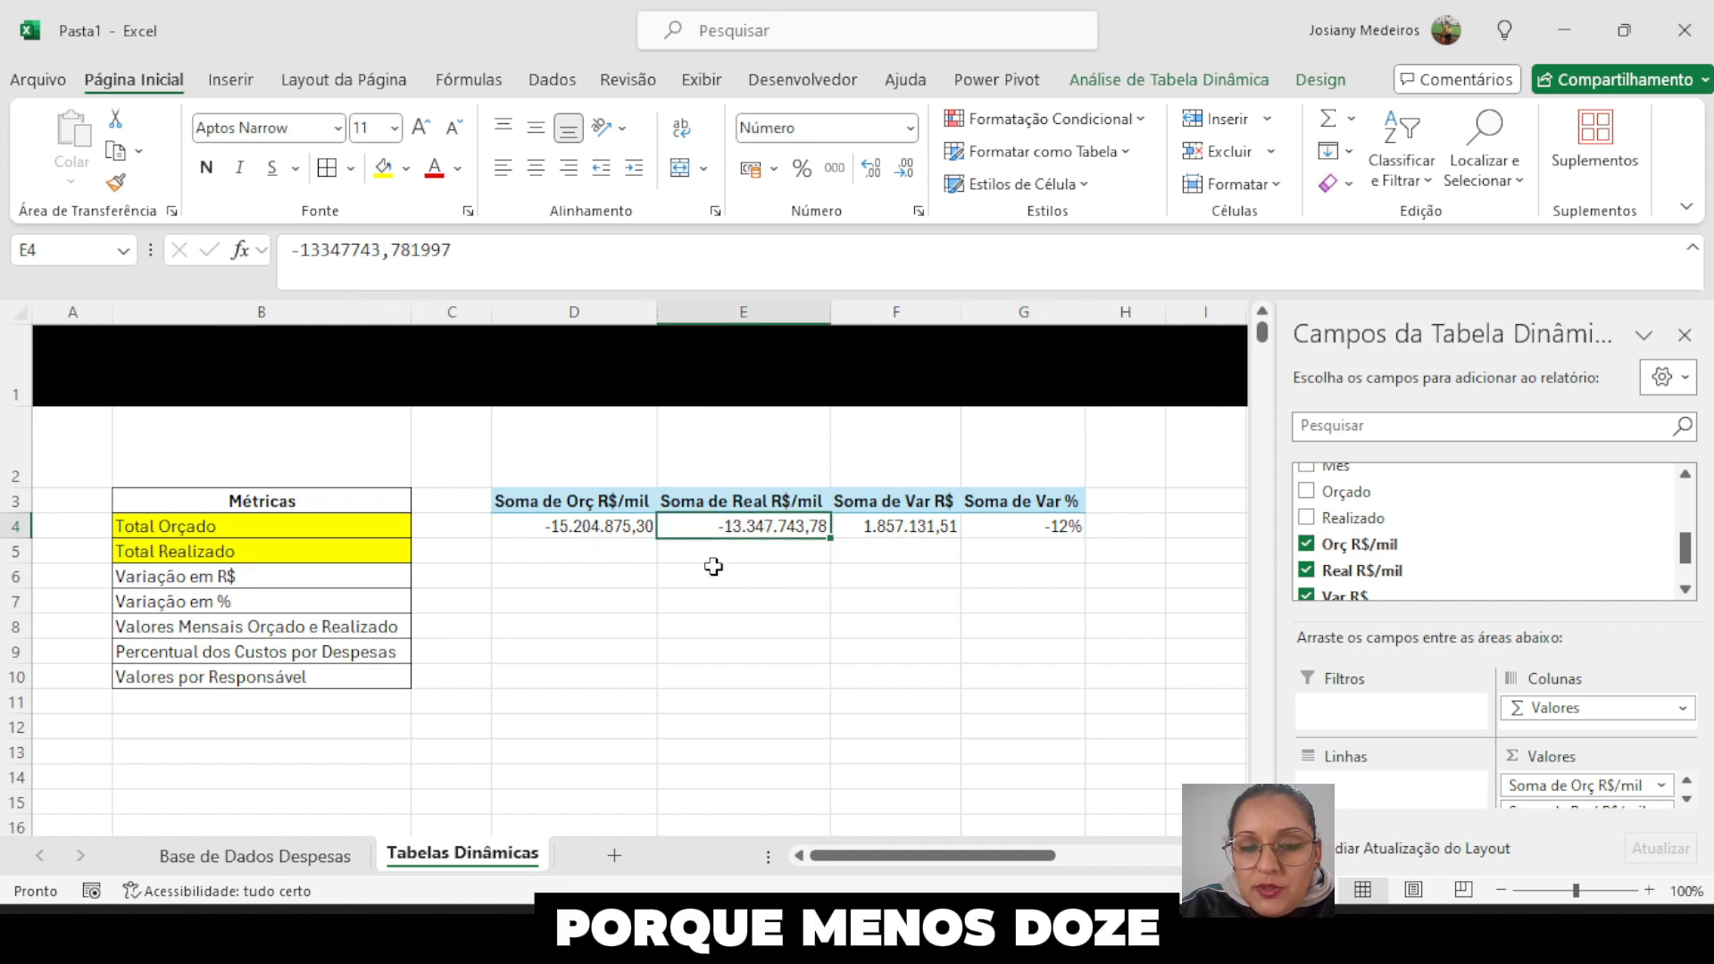
click(547, 532)
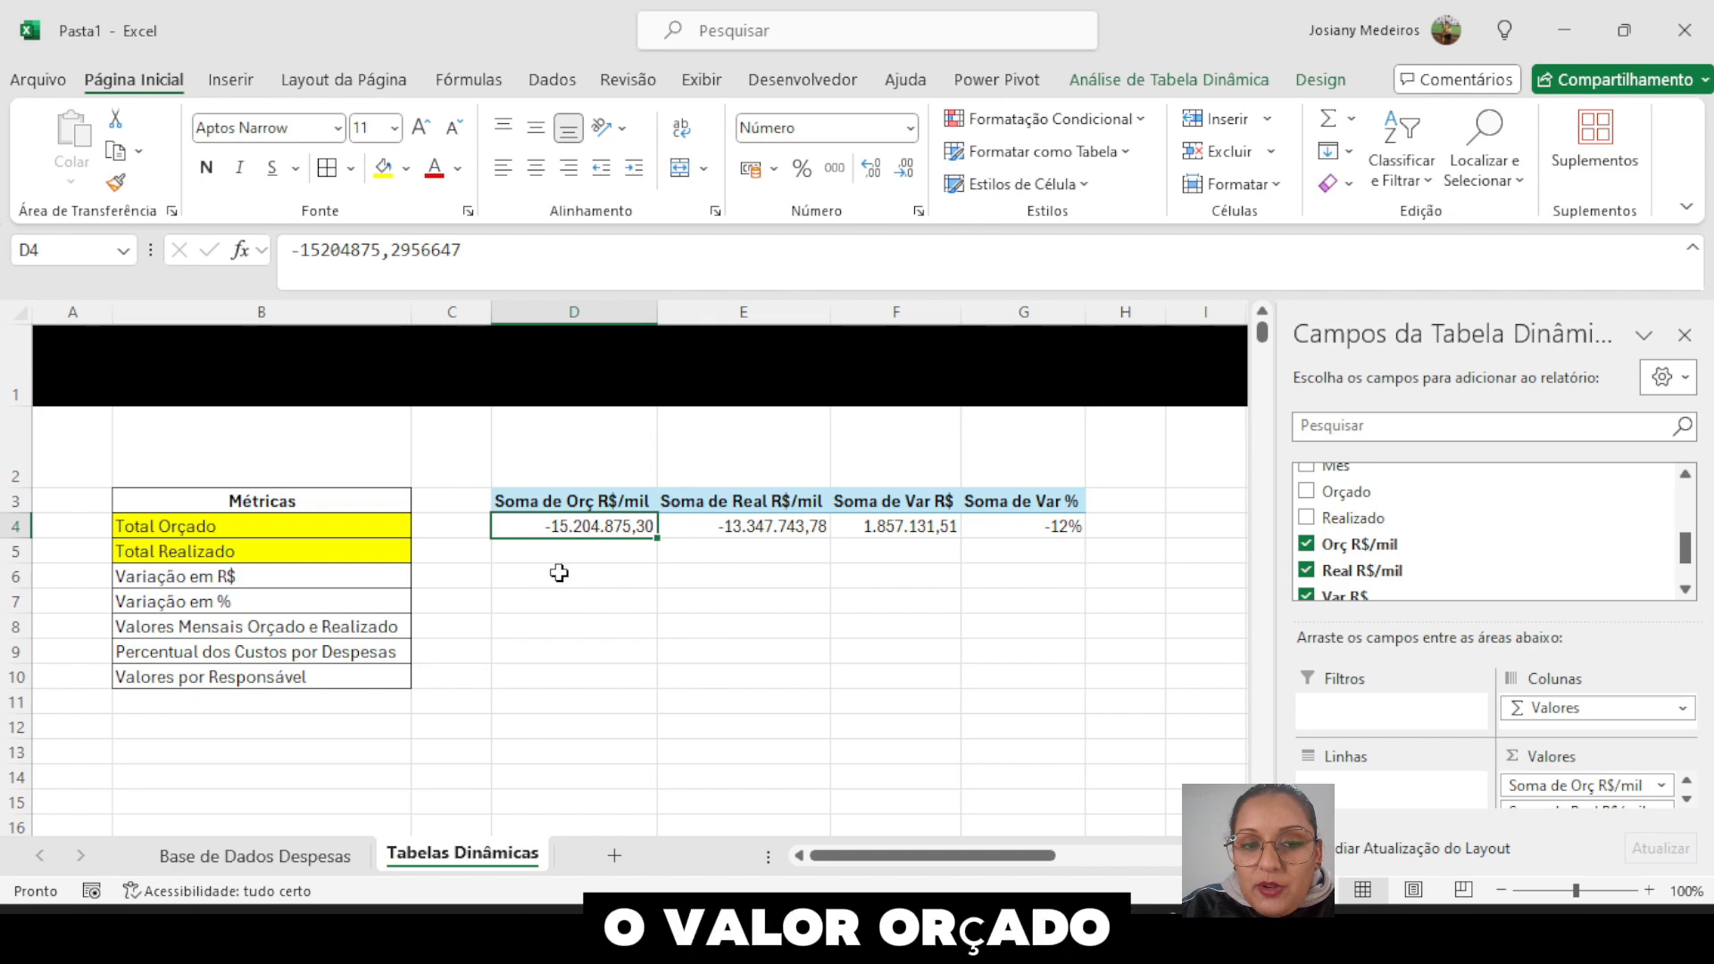
click(1049, 532)
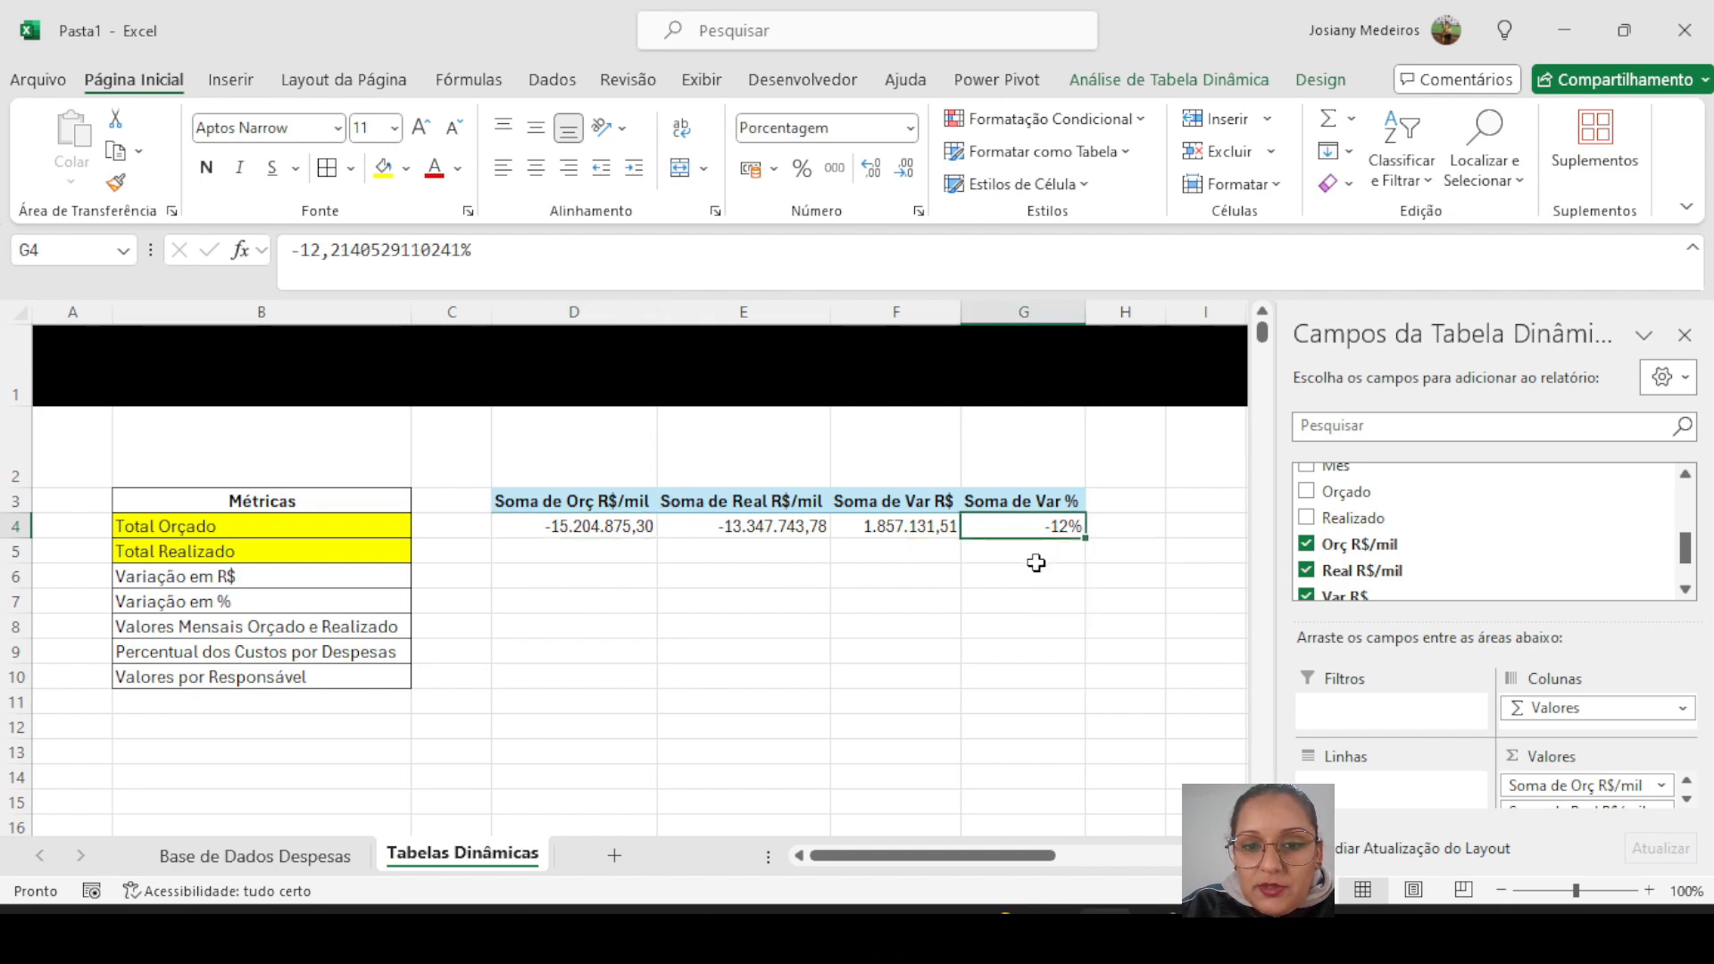
- Enter the check formula =E4/D4-1 in cell E5 below the pivot table and format it as a percentage
click(782, 553)
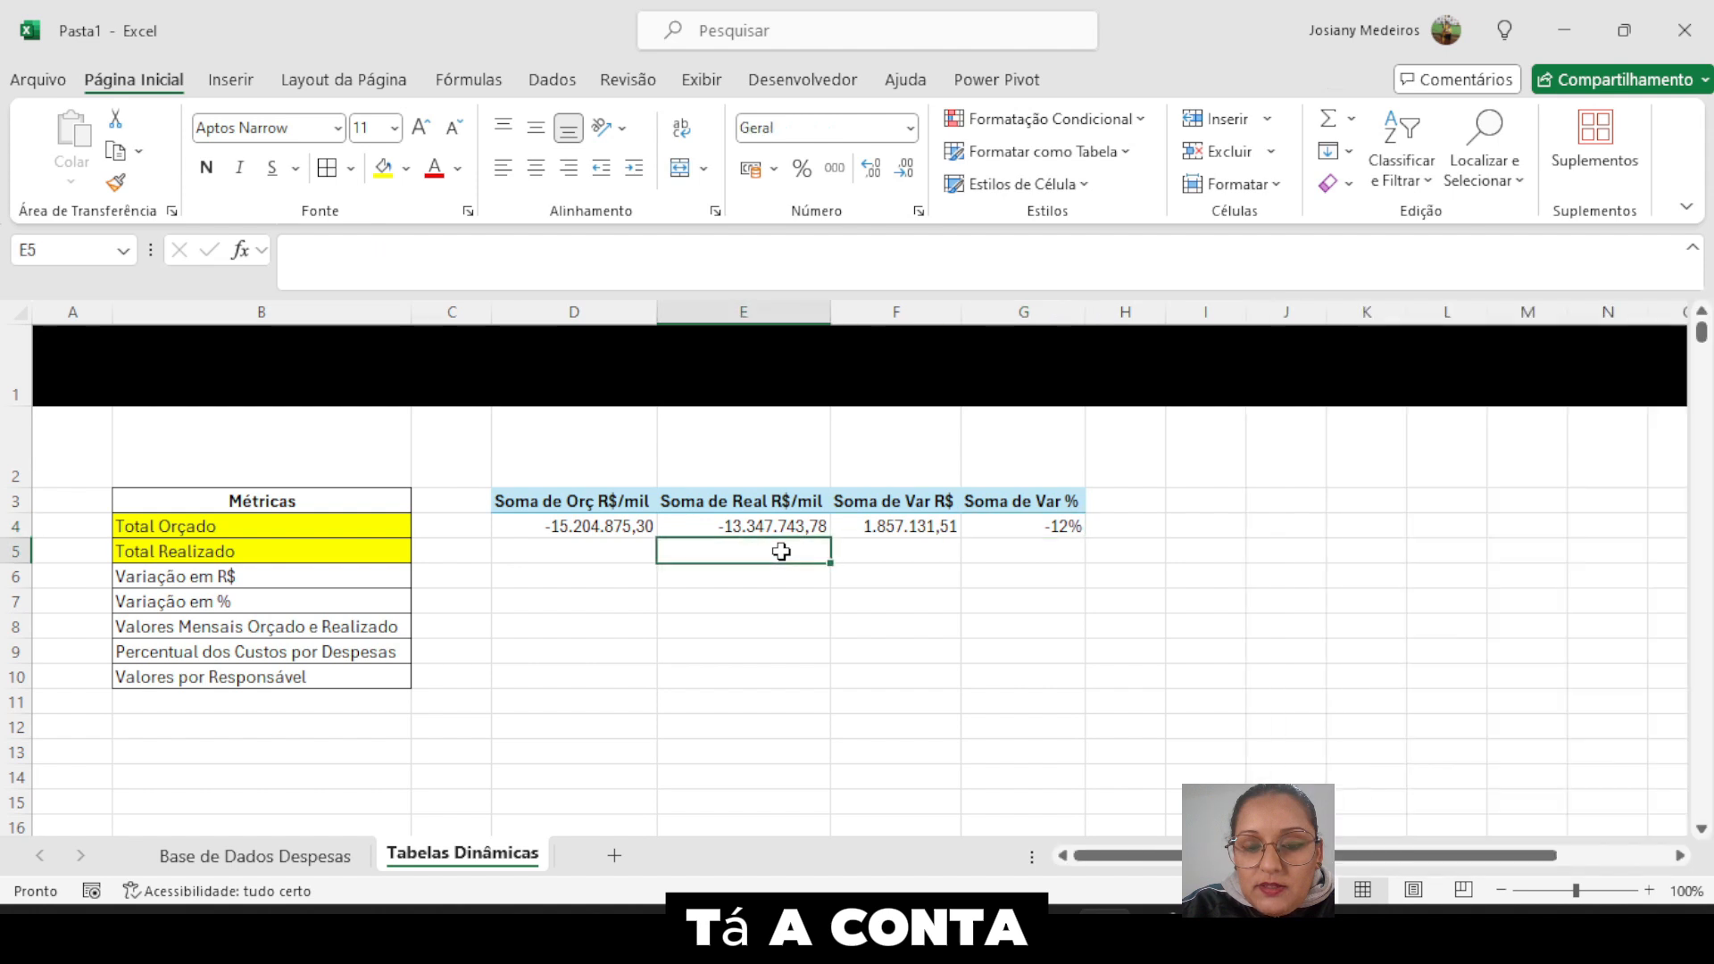
text(=)
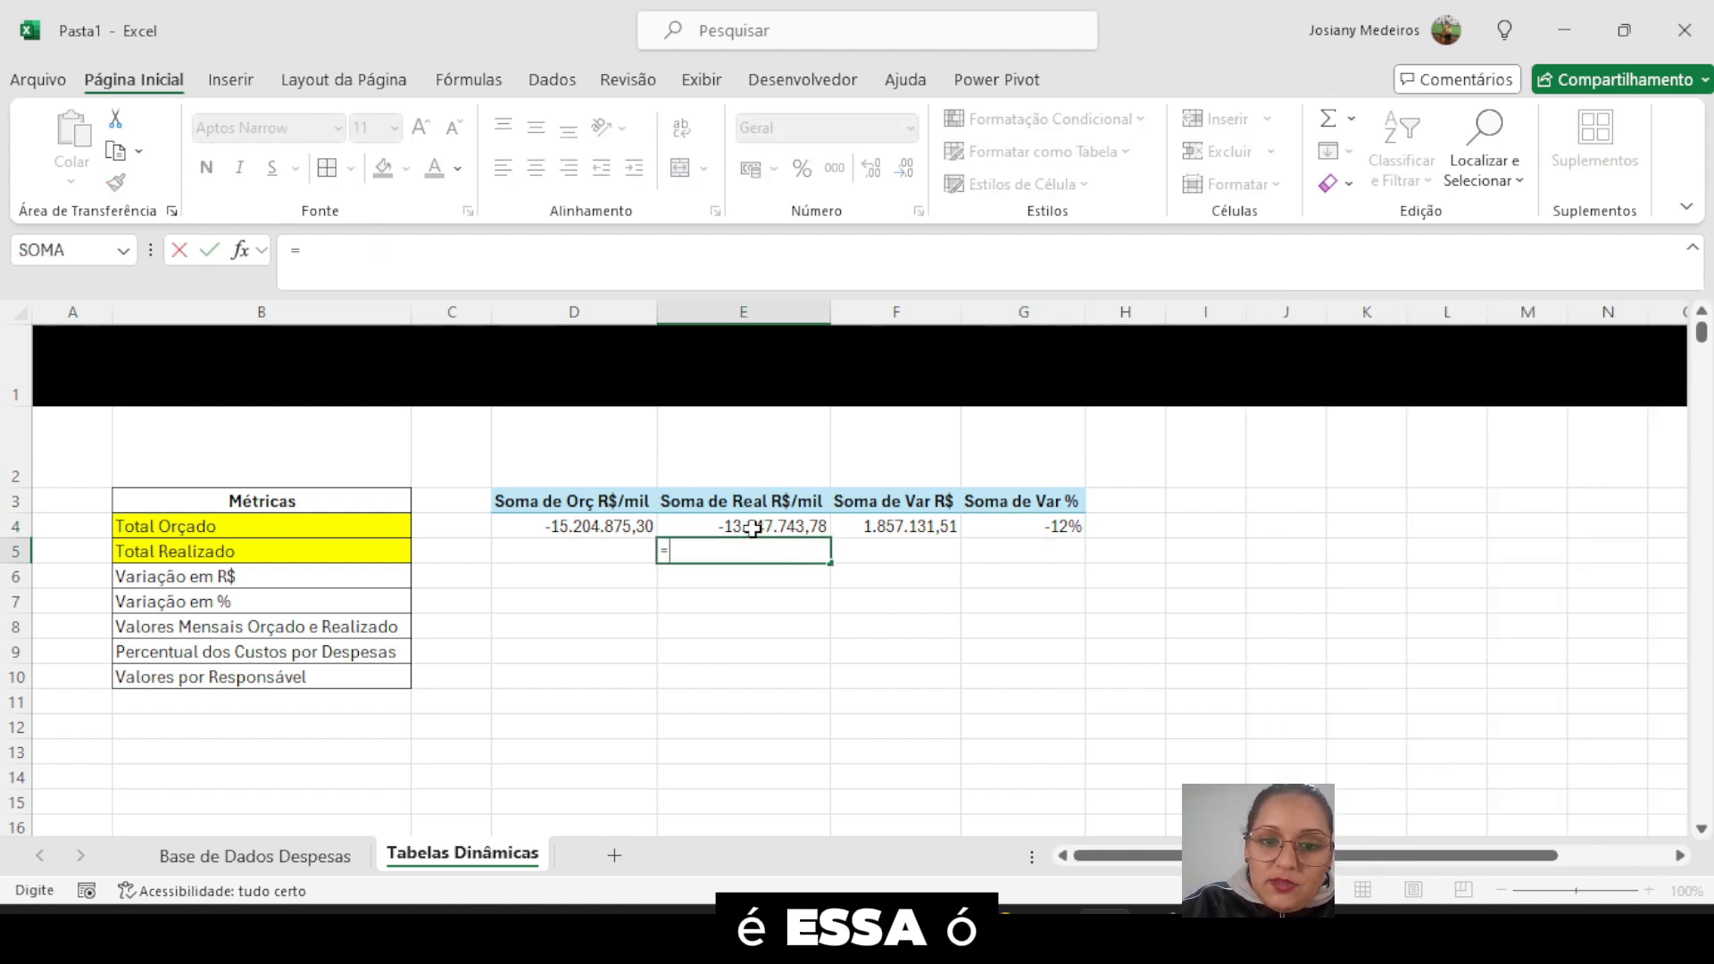
click(749, 527)
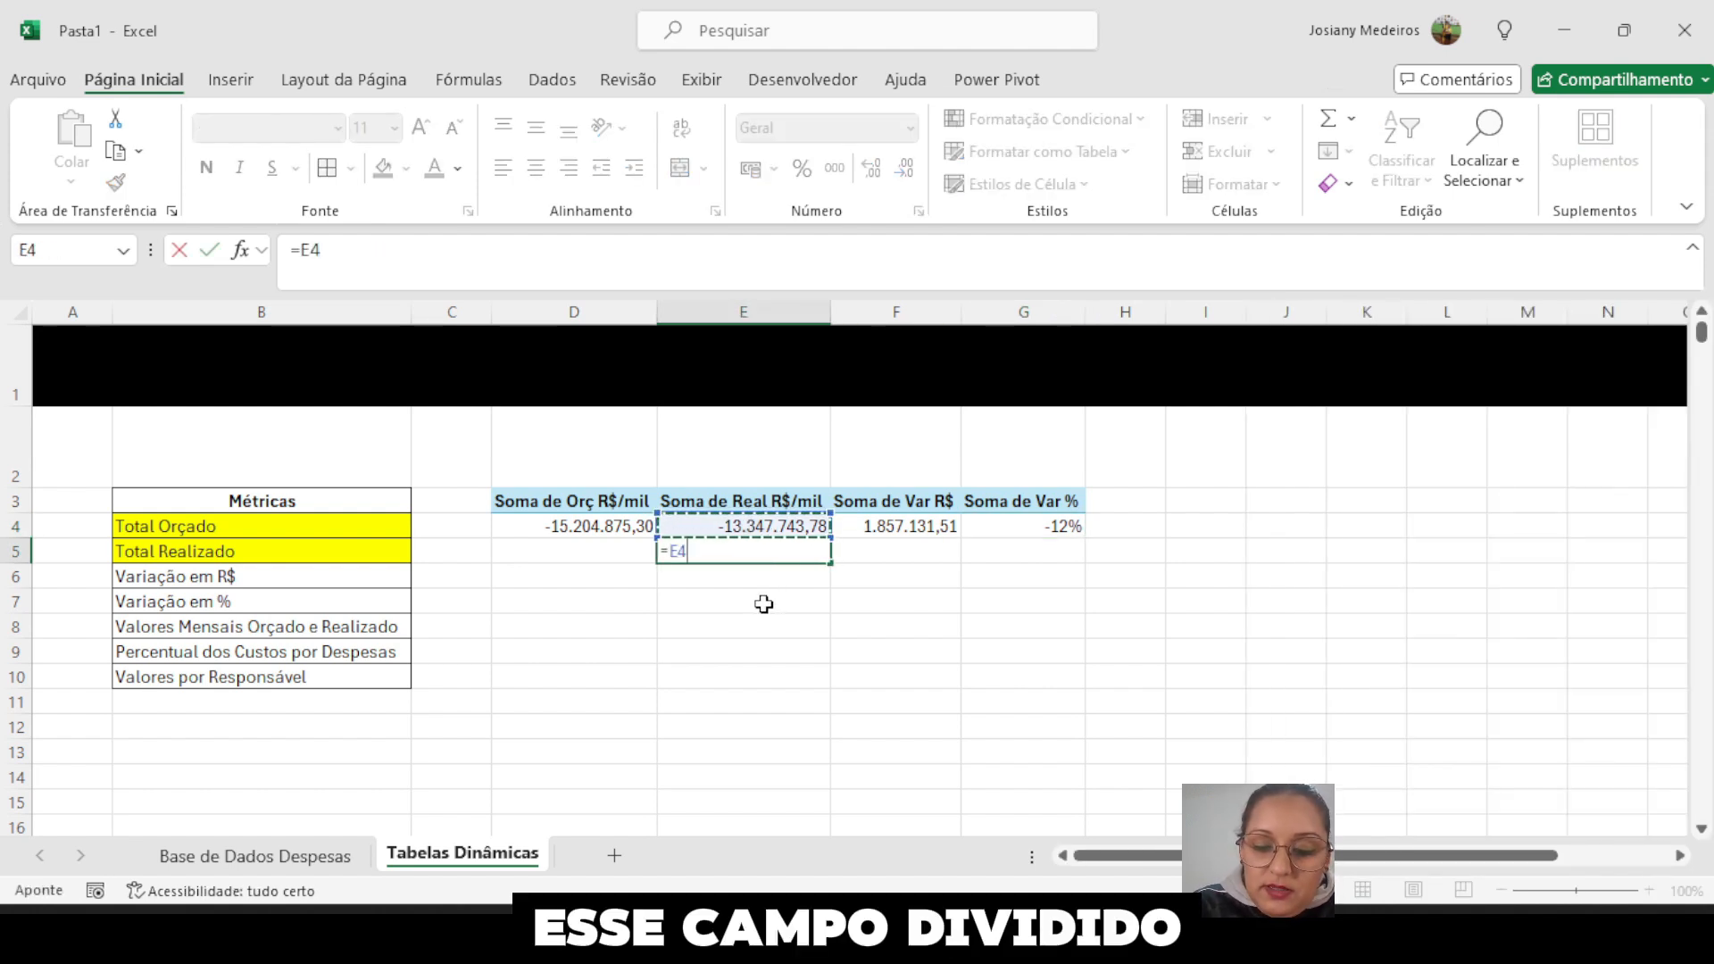
text(/)
click(592, 528)
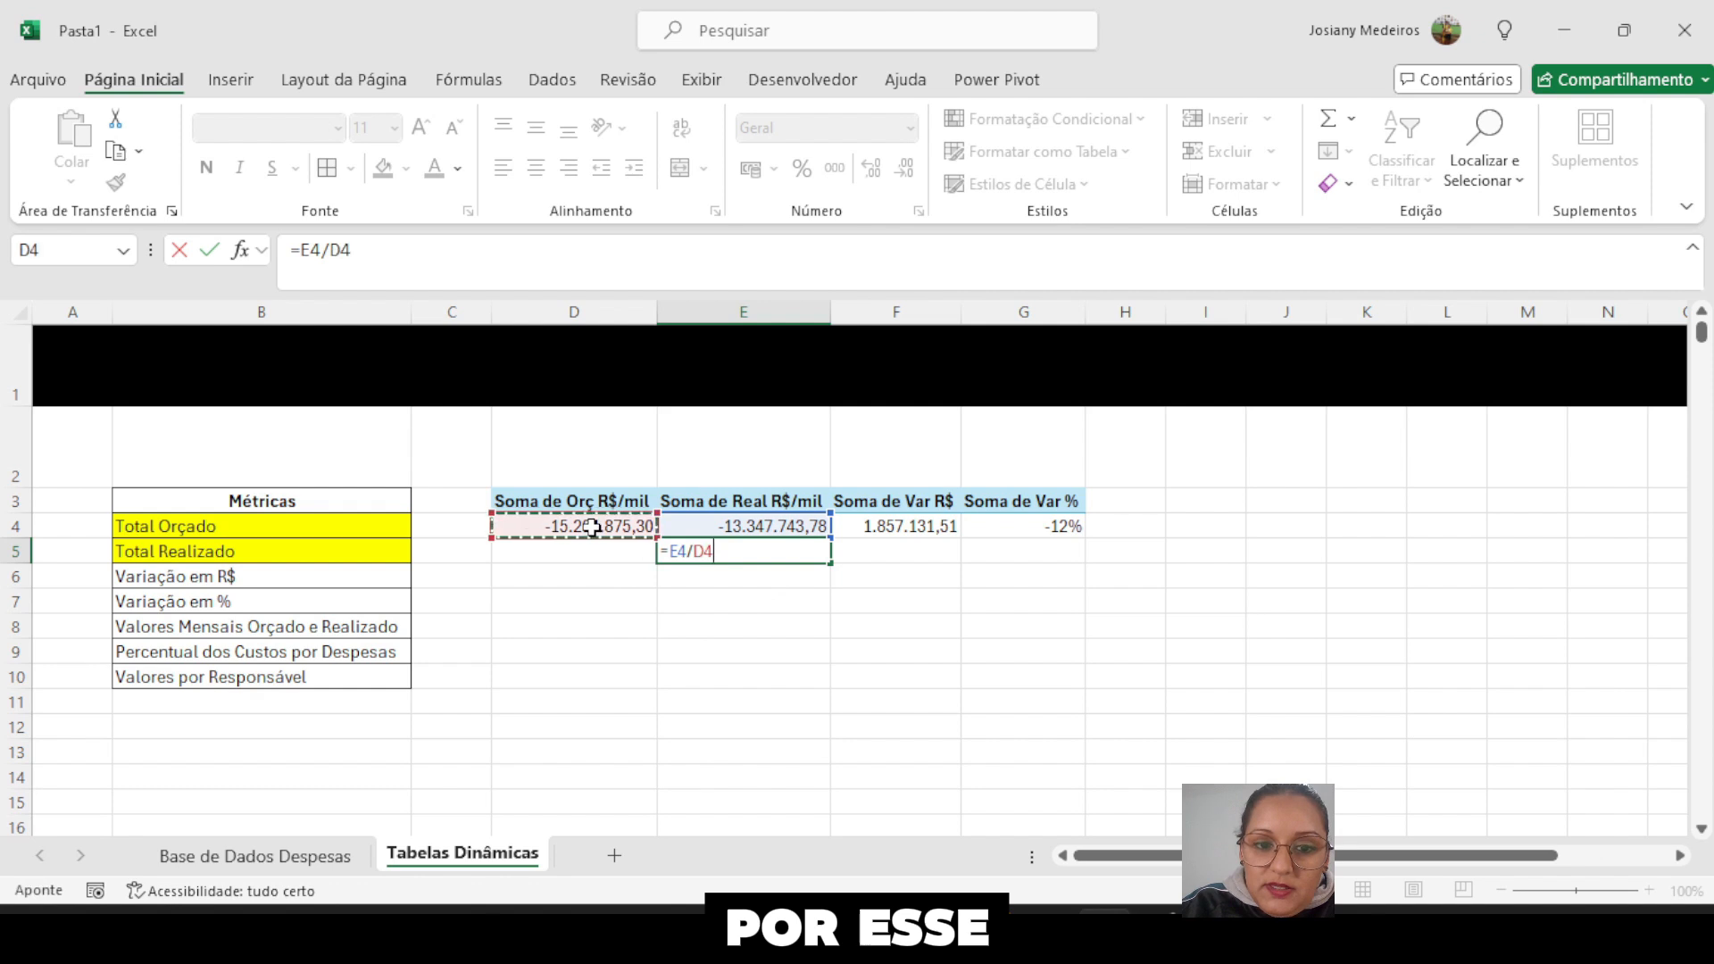
text(-1)
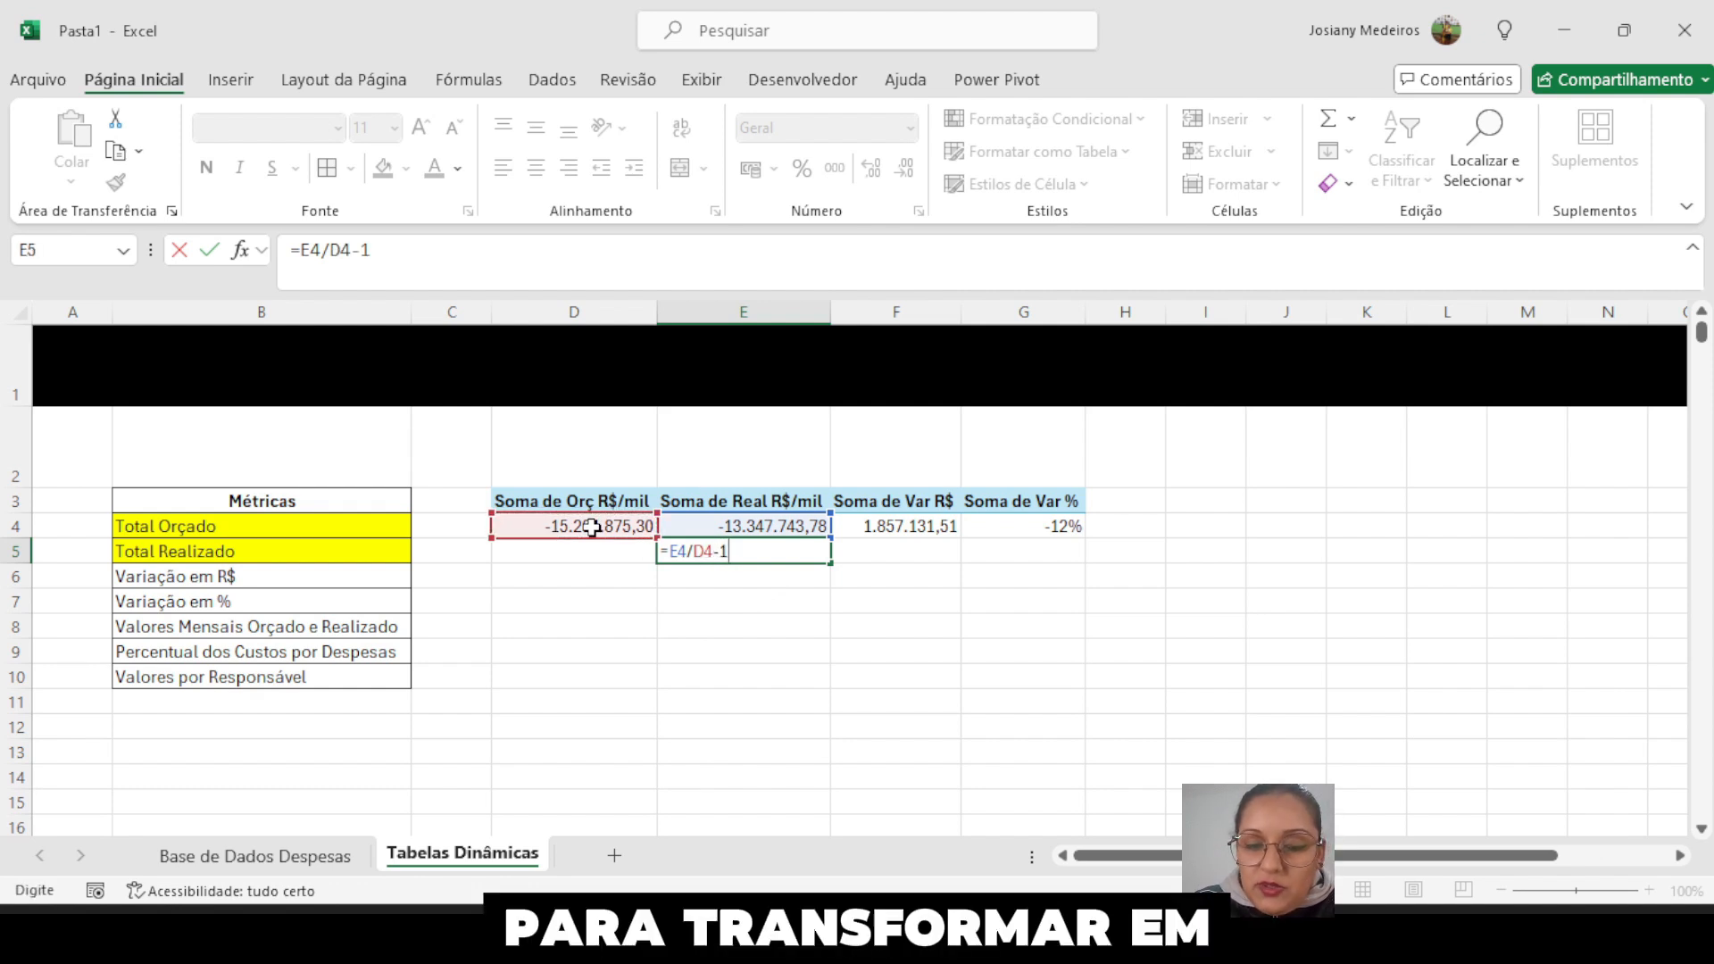
key(Return)
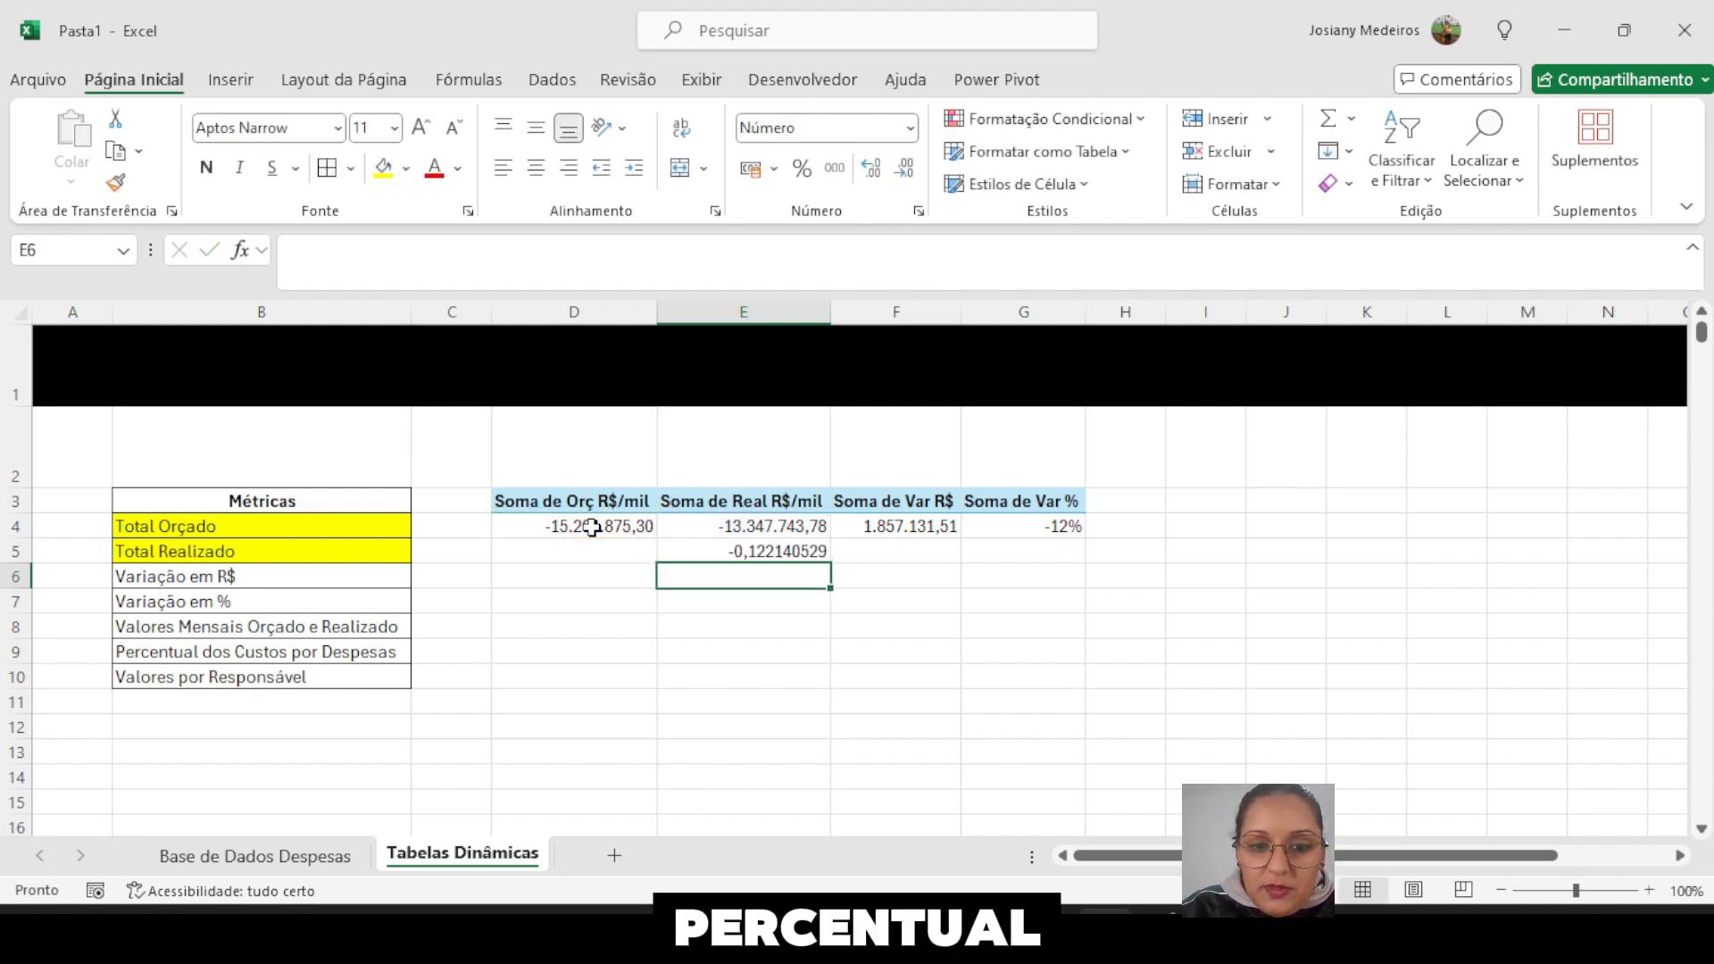
click(692, 552)
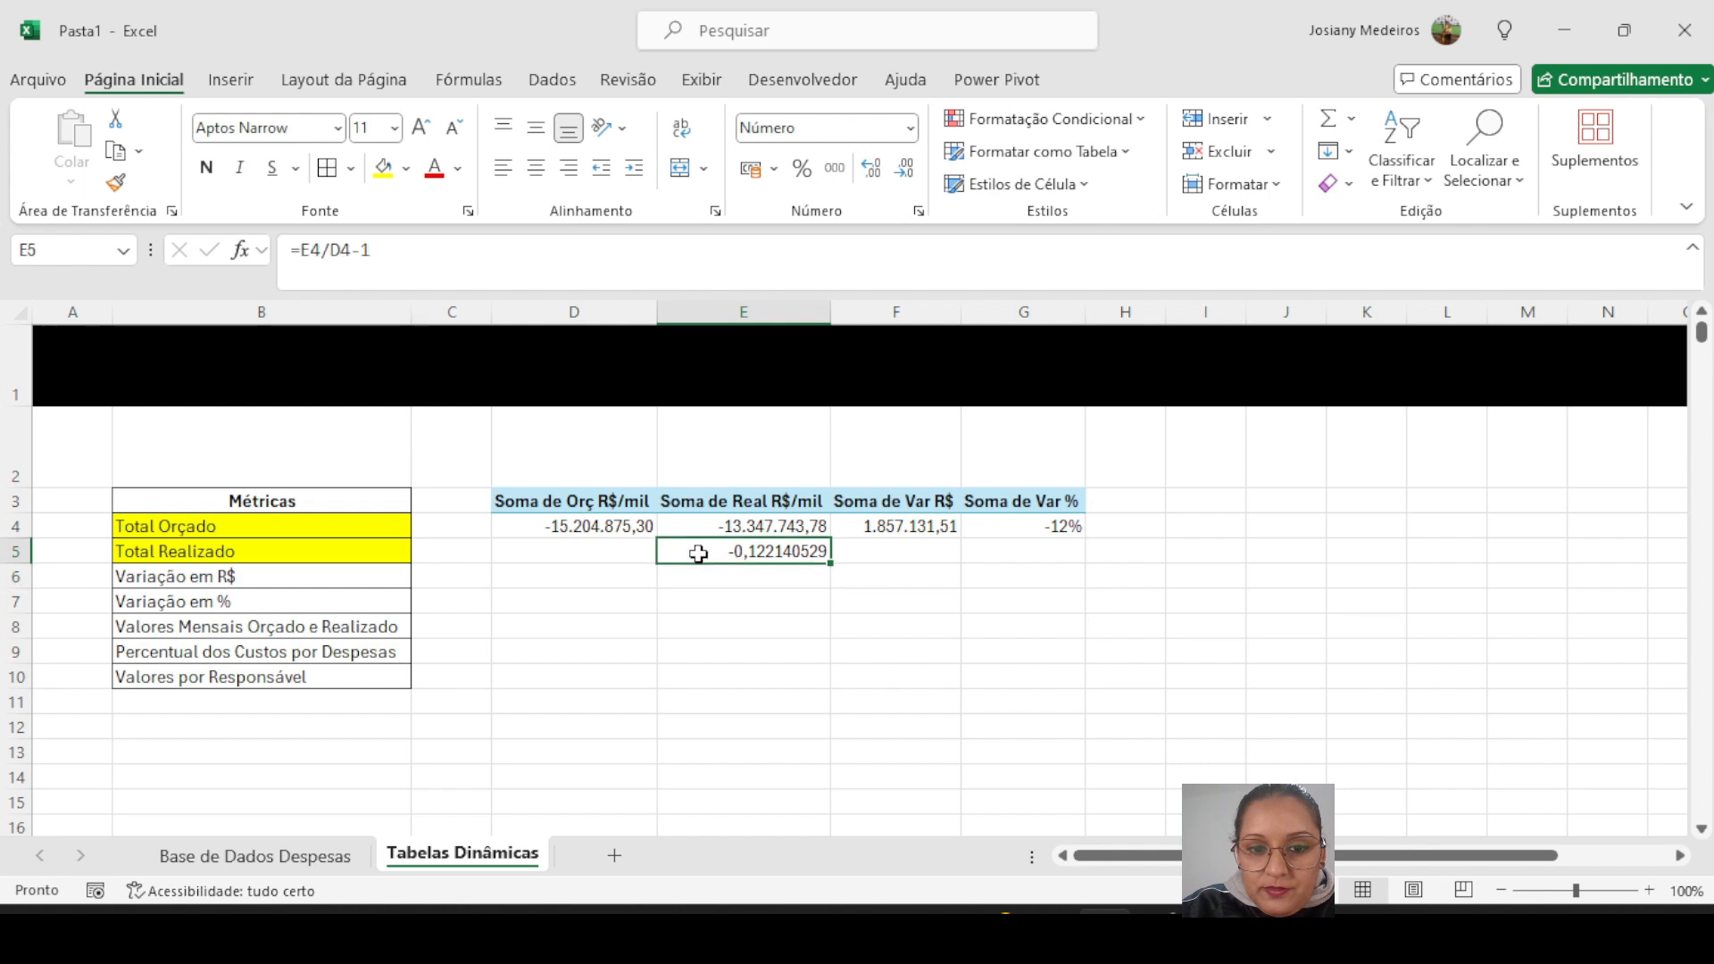
click(802, 168)
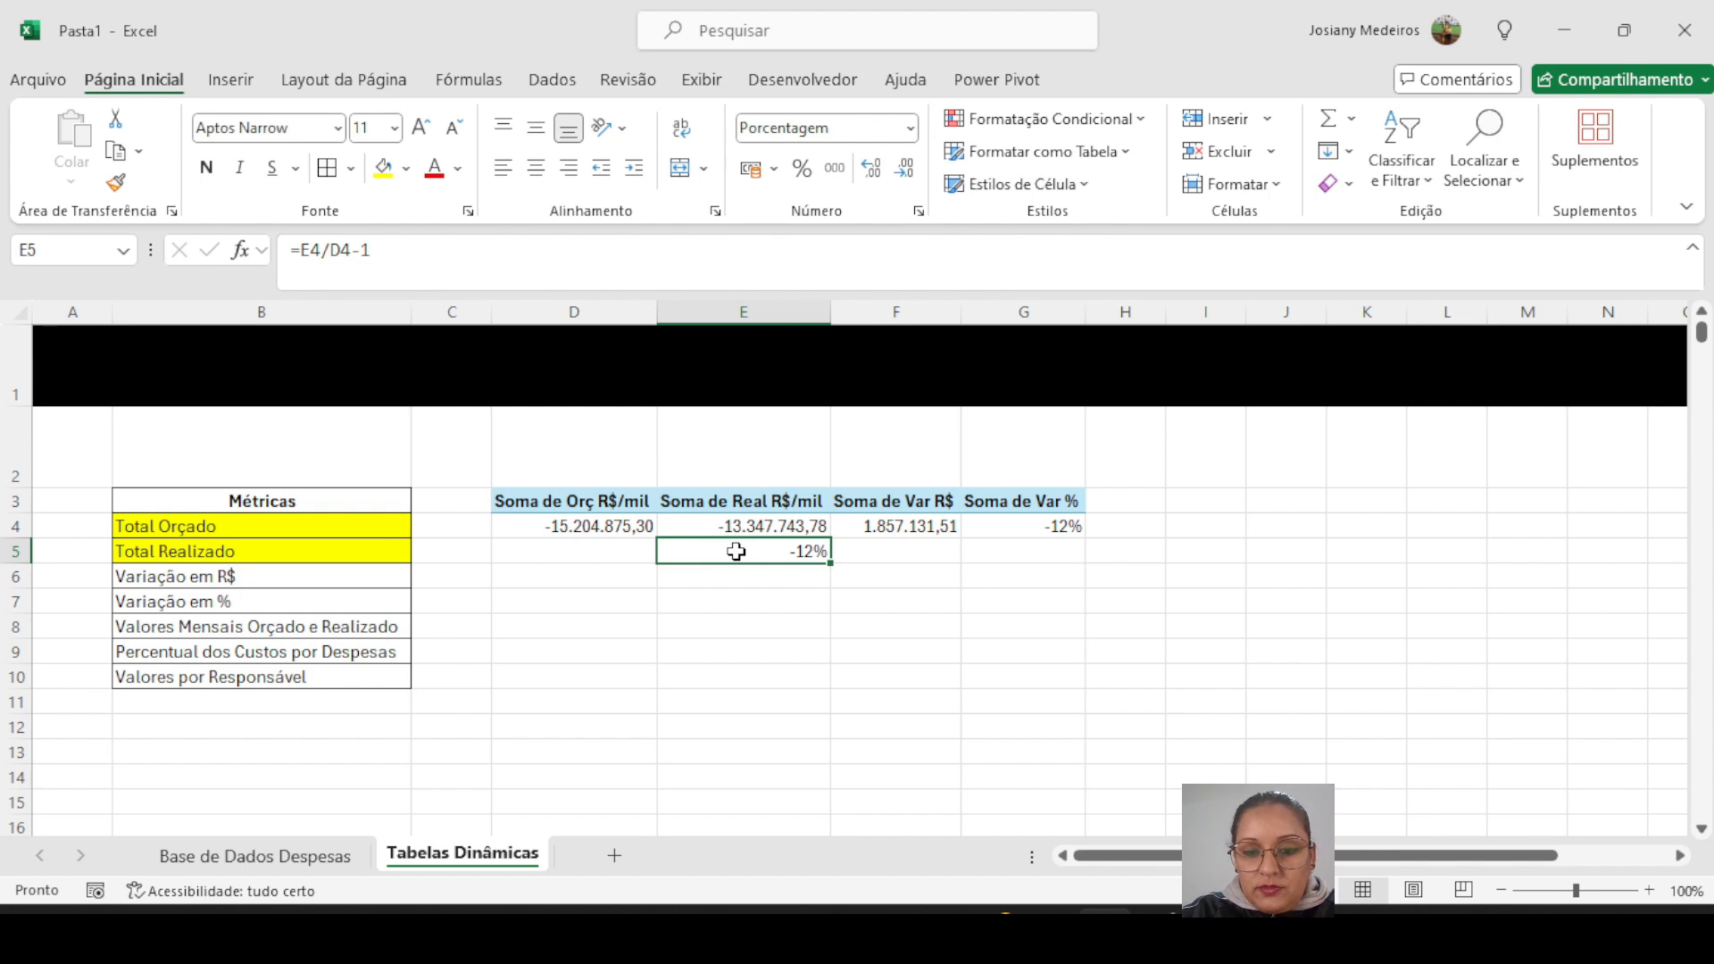
- Delete the check formula from cell E5 and review the budget, actual and variation values in the pivot table
key(Delete)
click(580, 524)
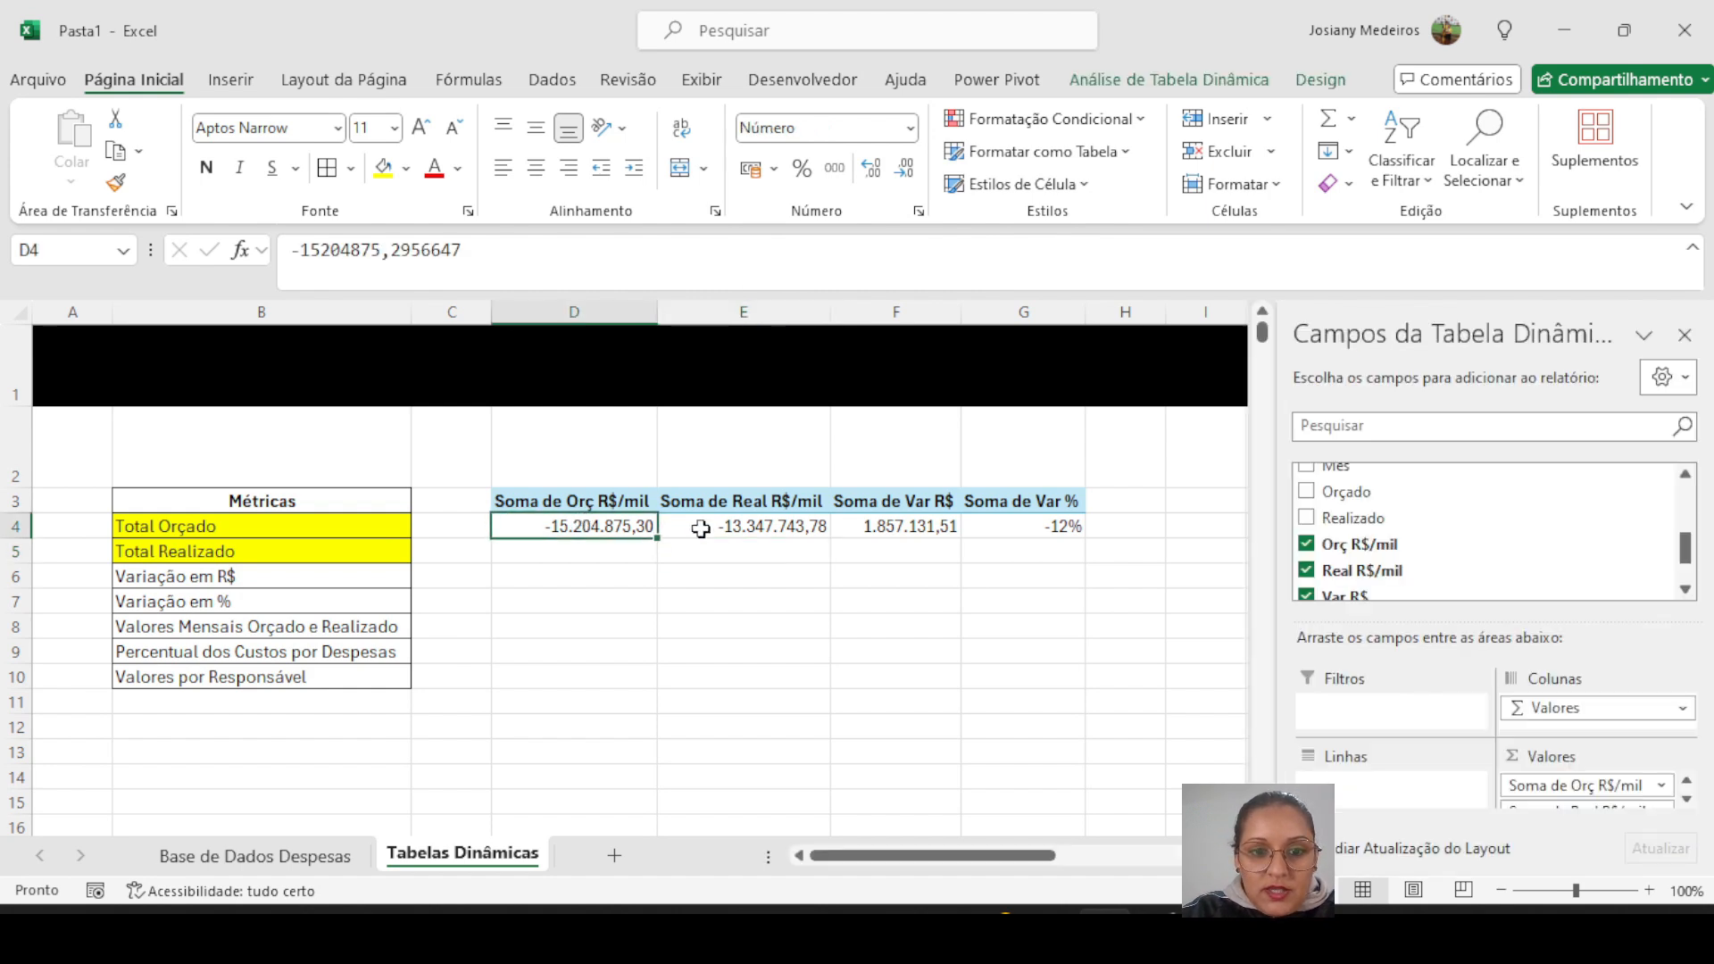
click(785, 526)
click(886, 527)
click(973, 526)
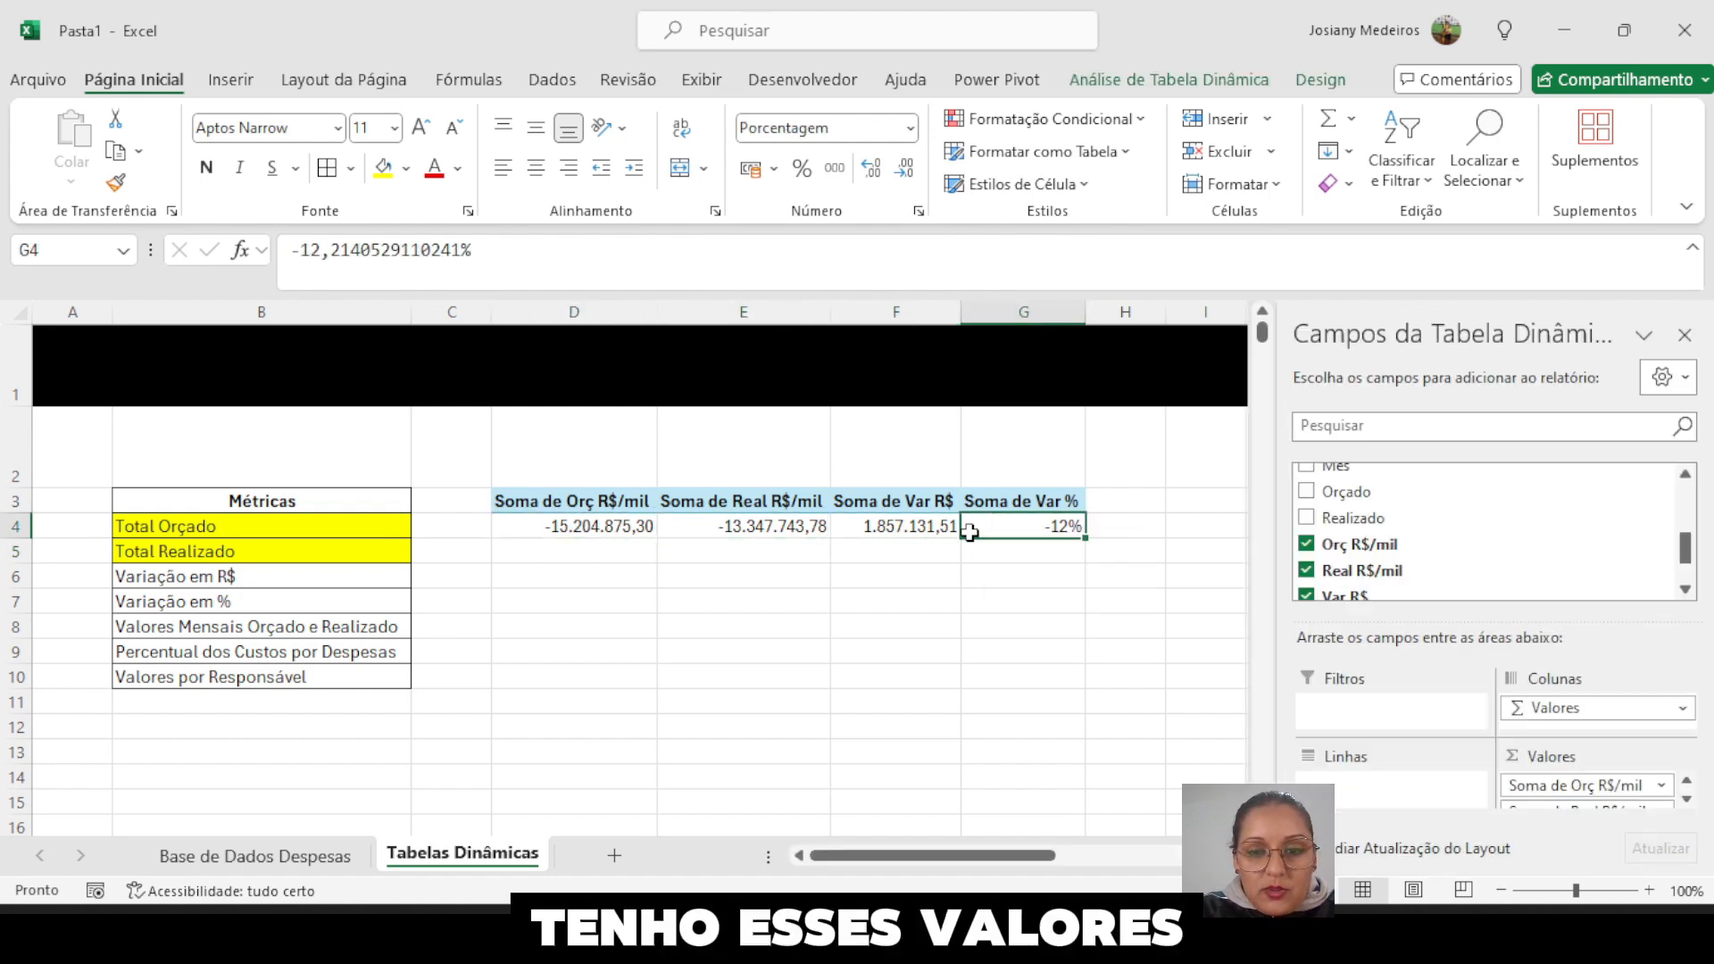
click(635, 524)
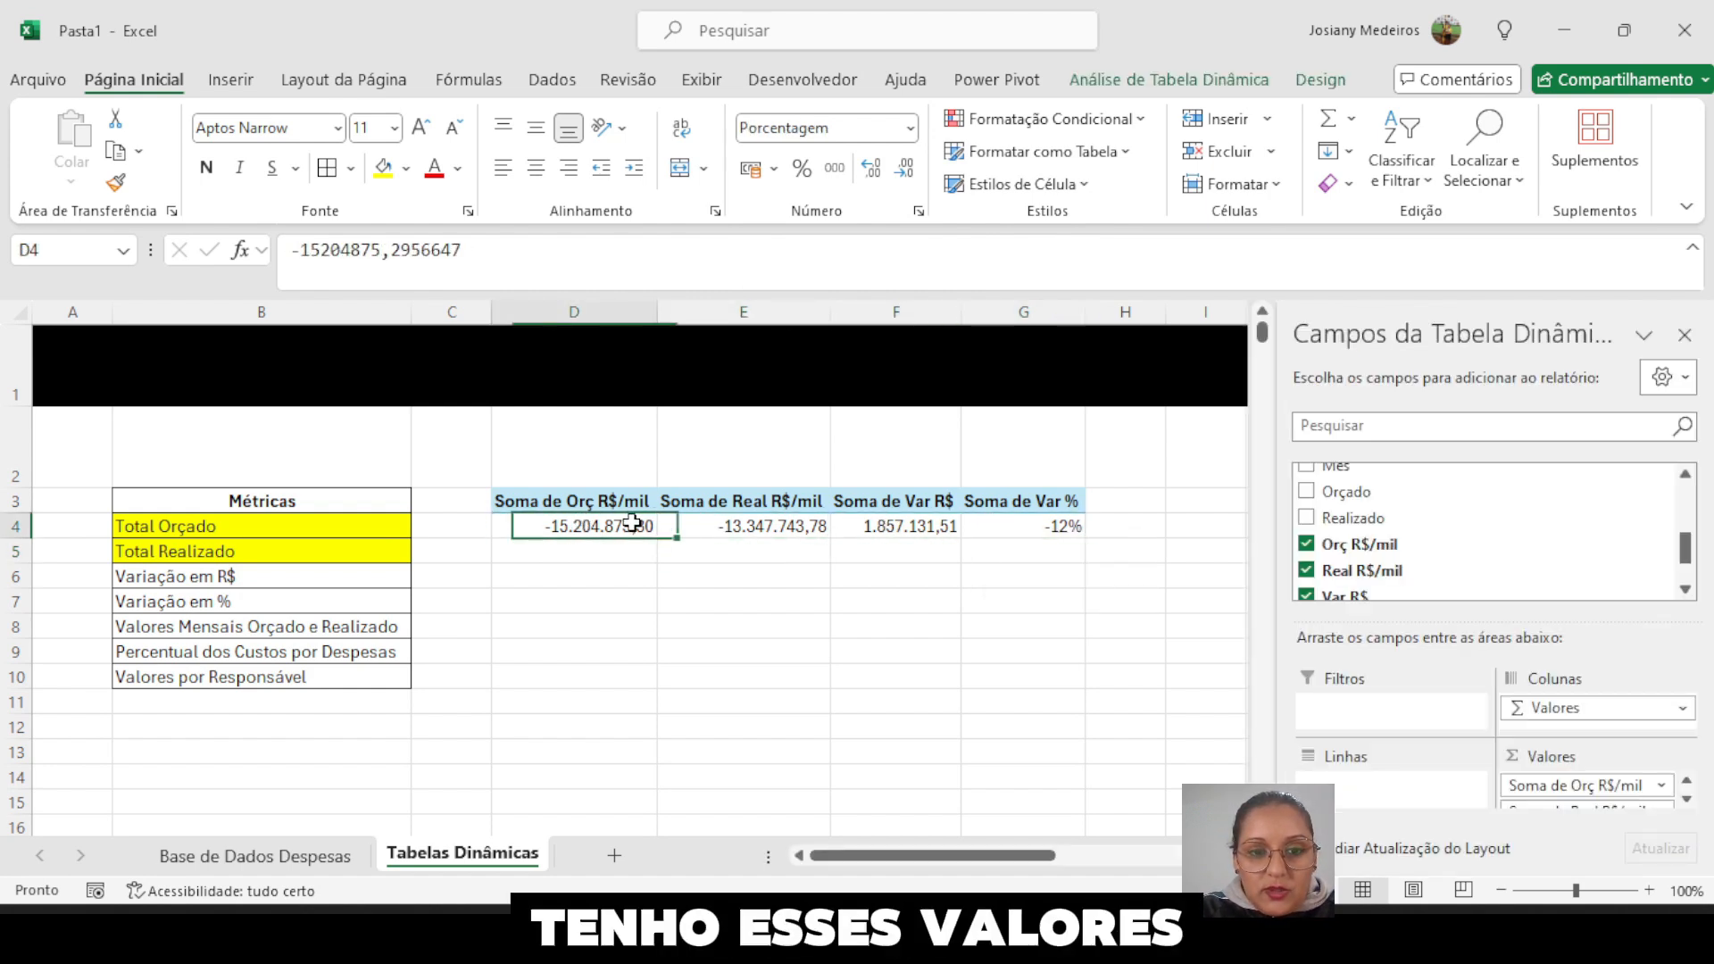
- Highlight the Variação em R$ and Variação em % metrics in the Métricas list with yellow fill
click(188, 578)
drag(187, 578, 192, 601)
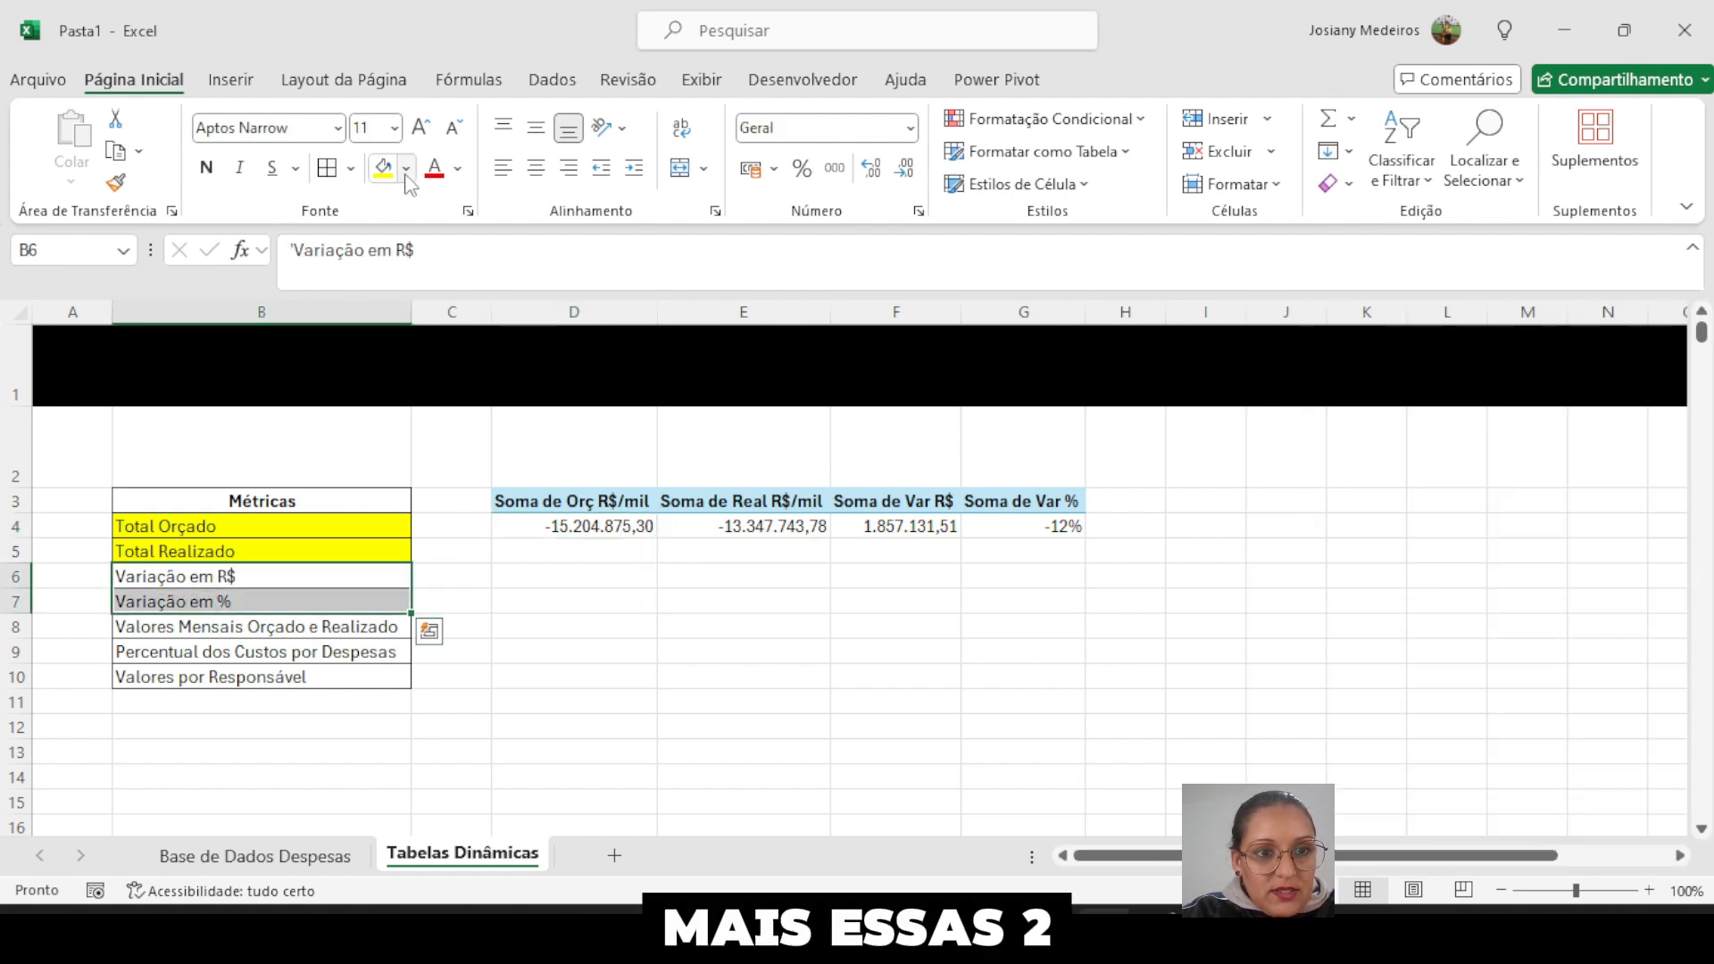
click(406, 168)
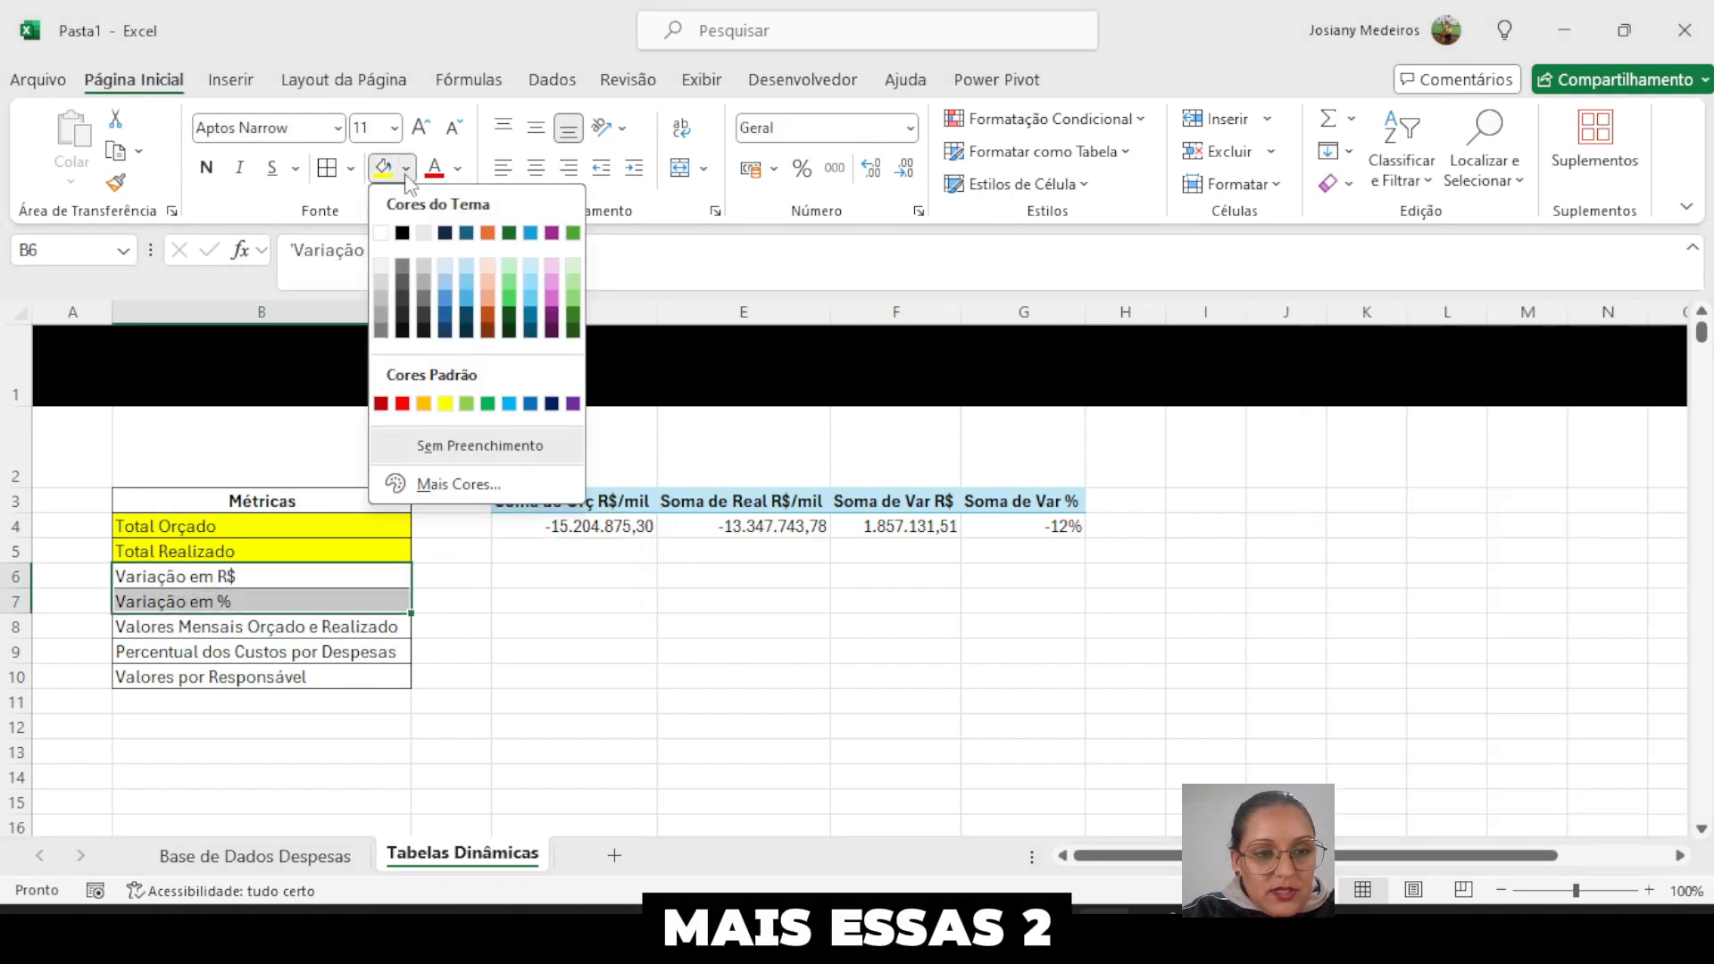
click(444, 404)
- Insert a pivot table at cell I3 of Tabelas Dinâmicas, using the BasedeDadosDespesas table as its source
click(238, 627)
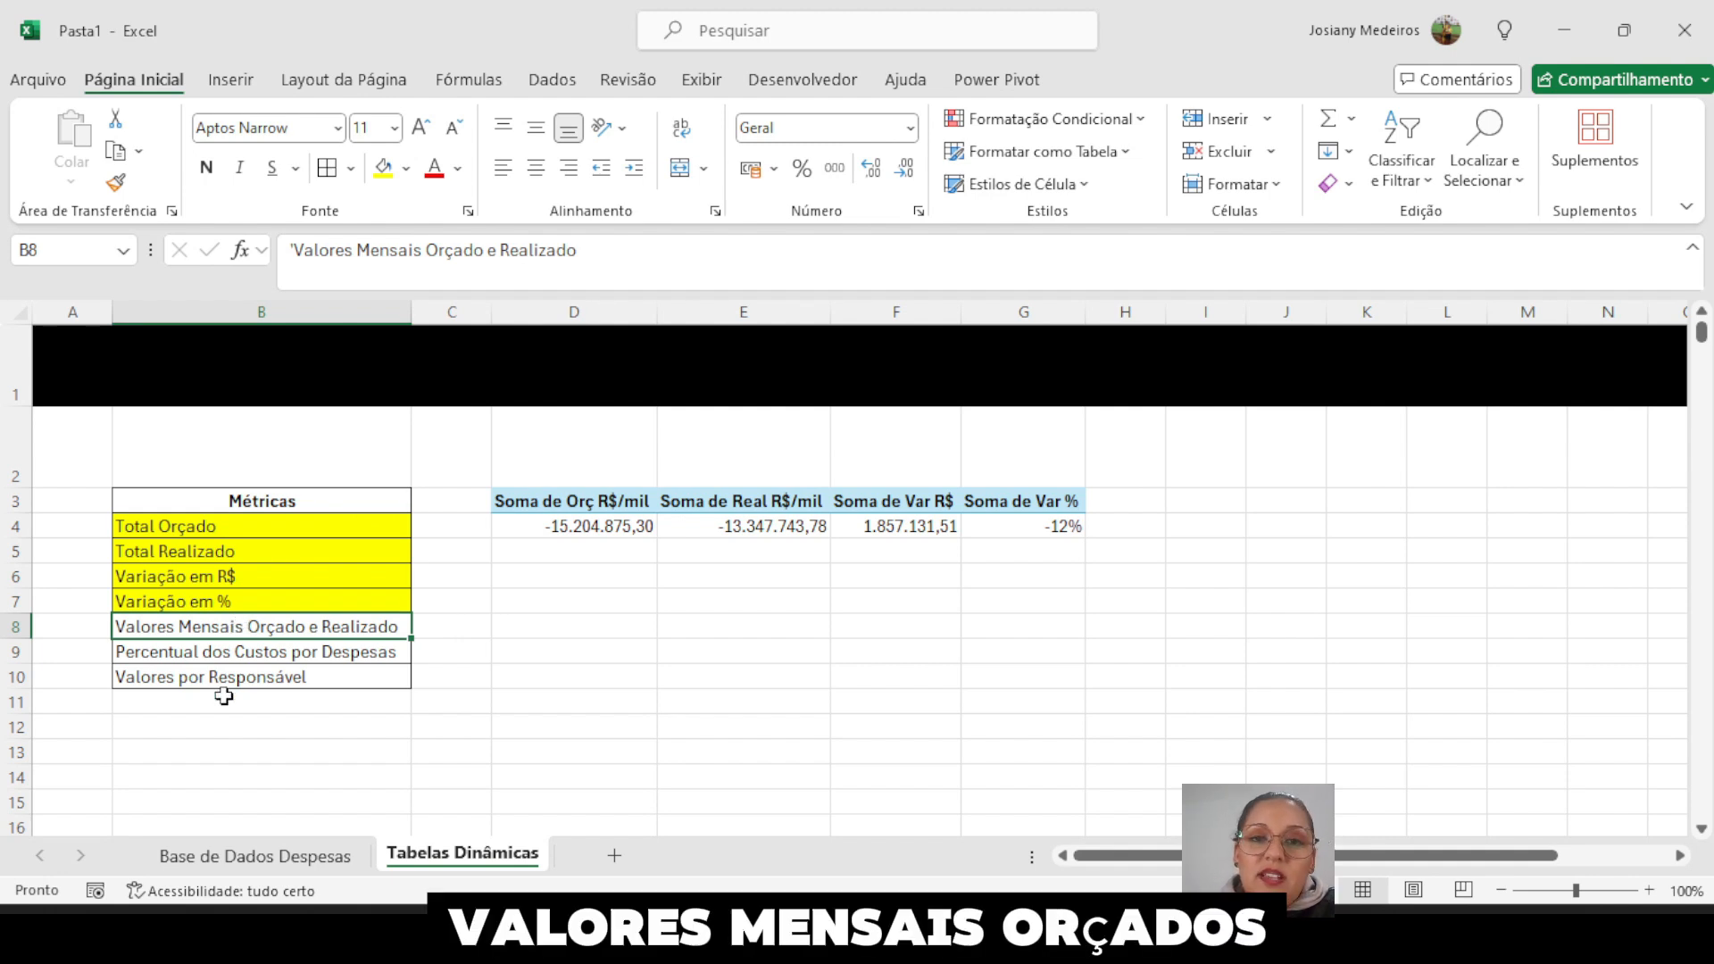
click(1198, 496)
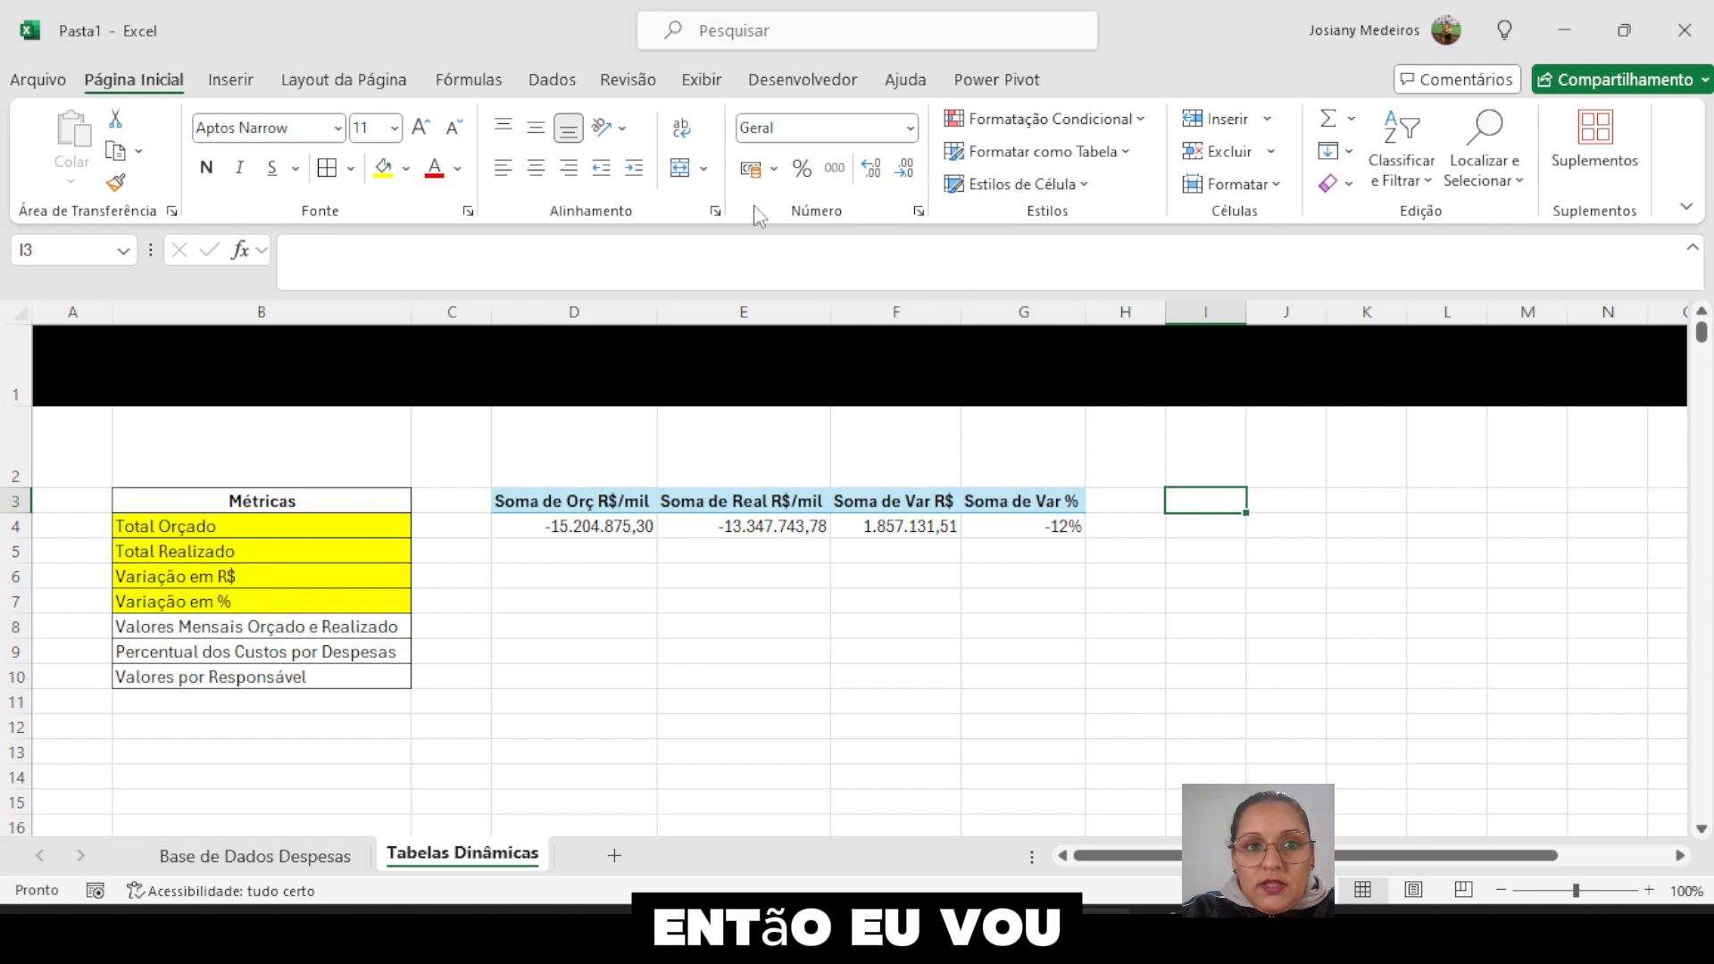
click(231, 79)
click(45, 178)
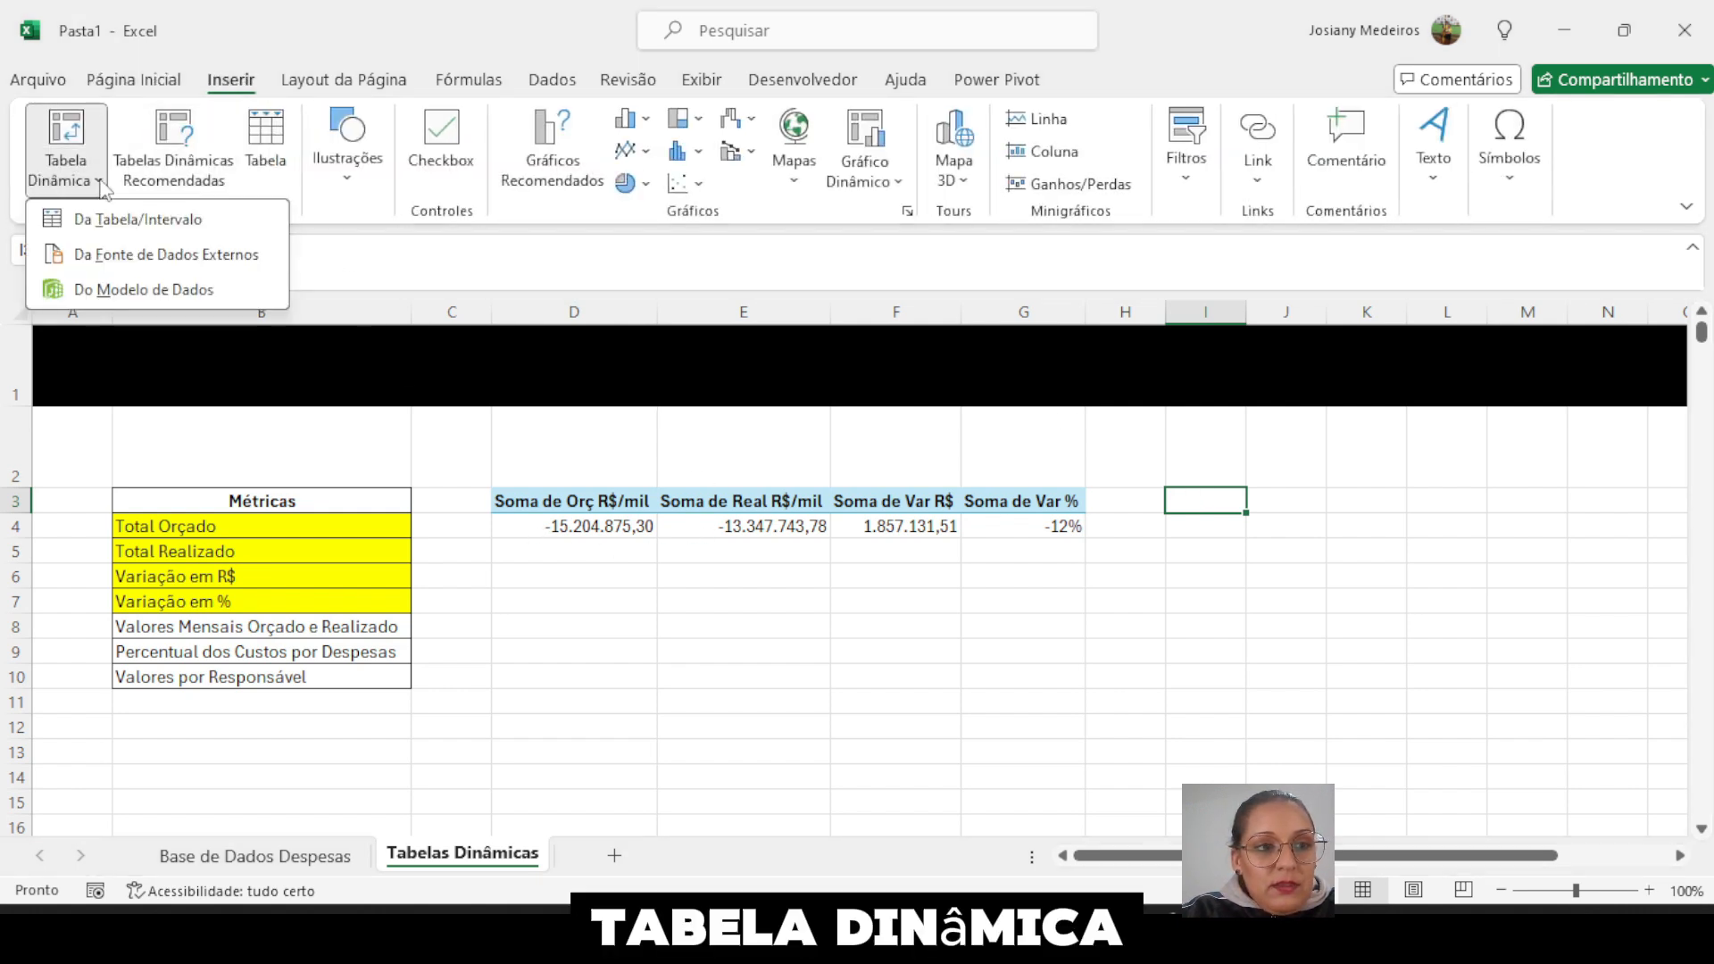
click(128, 223)
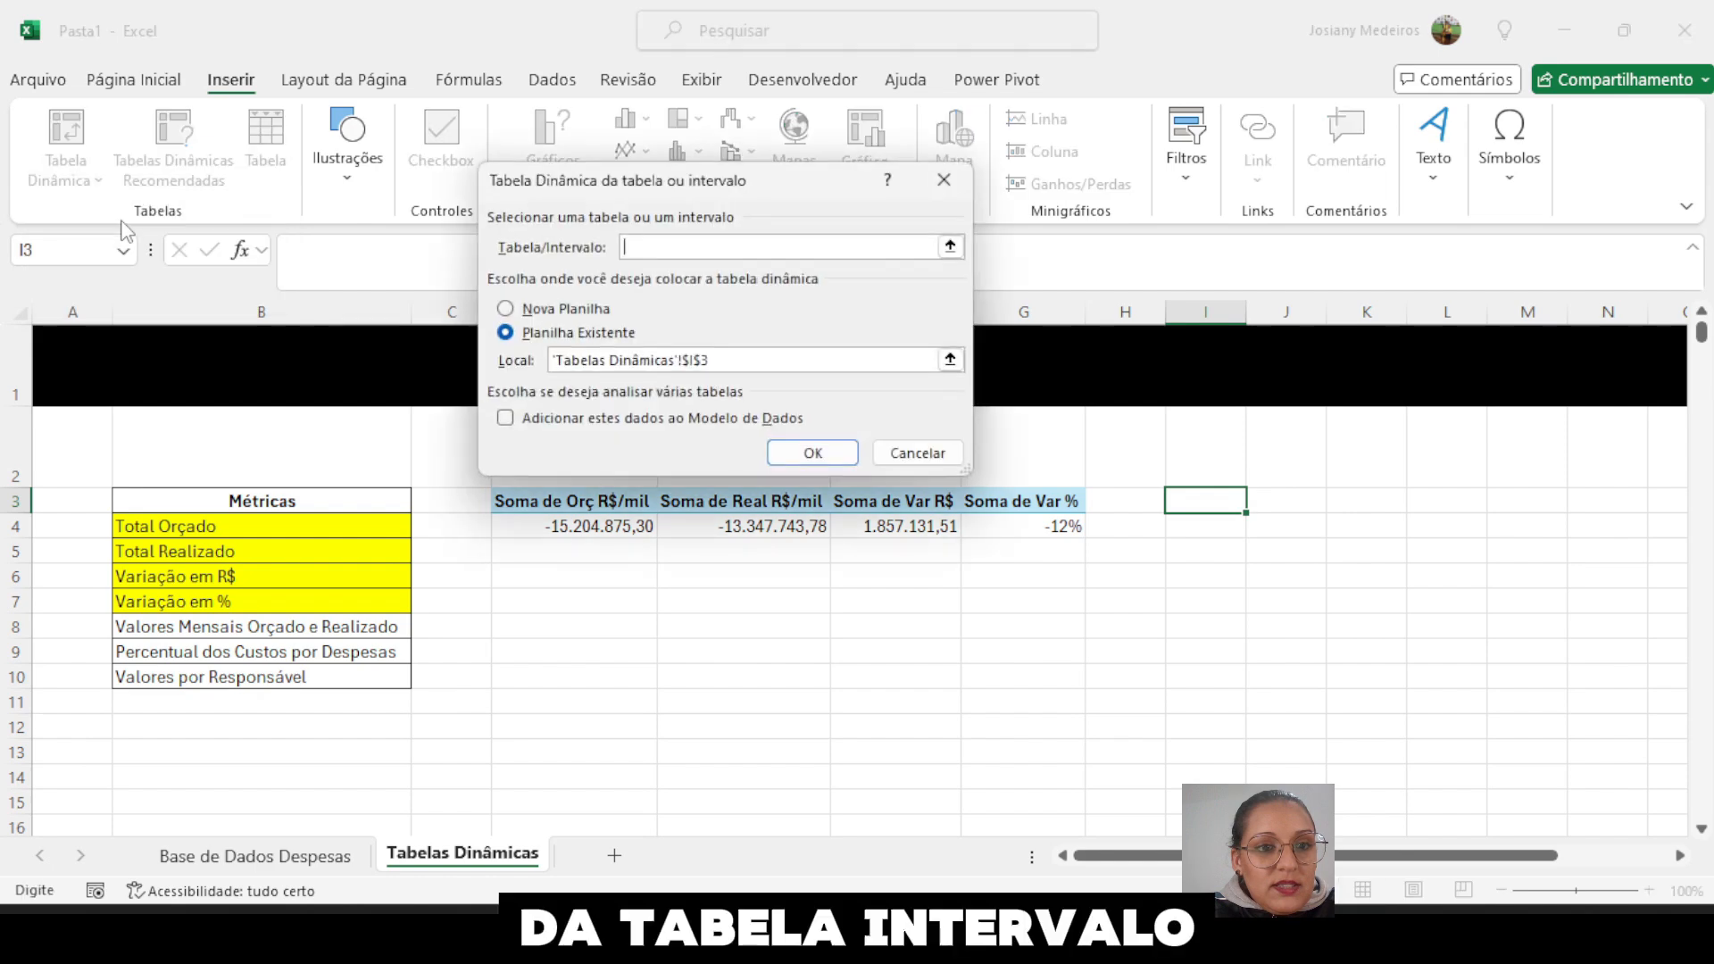
click(268, 859)
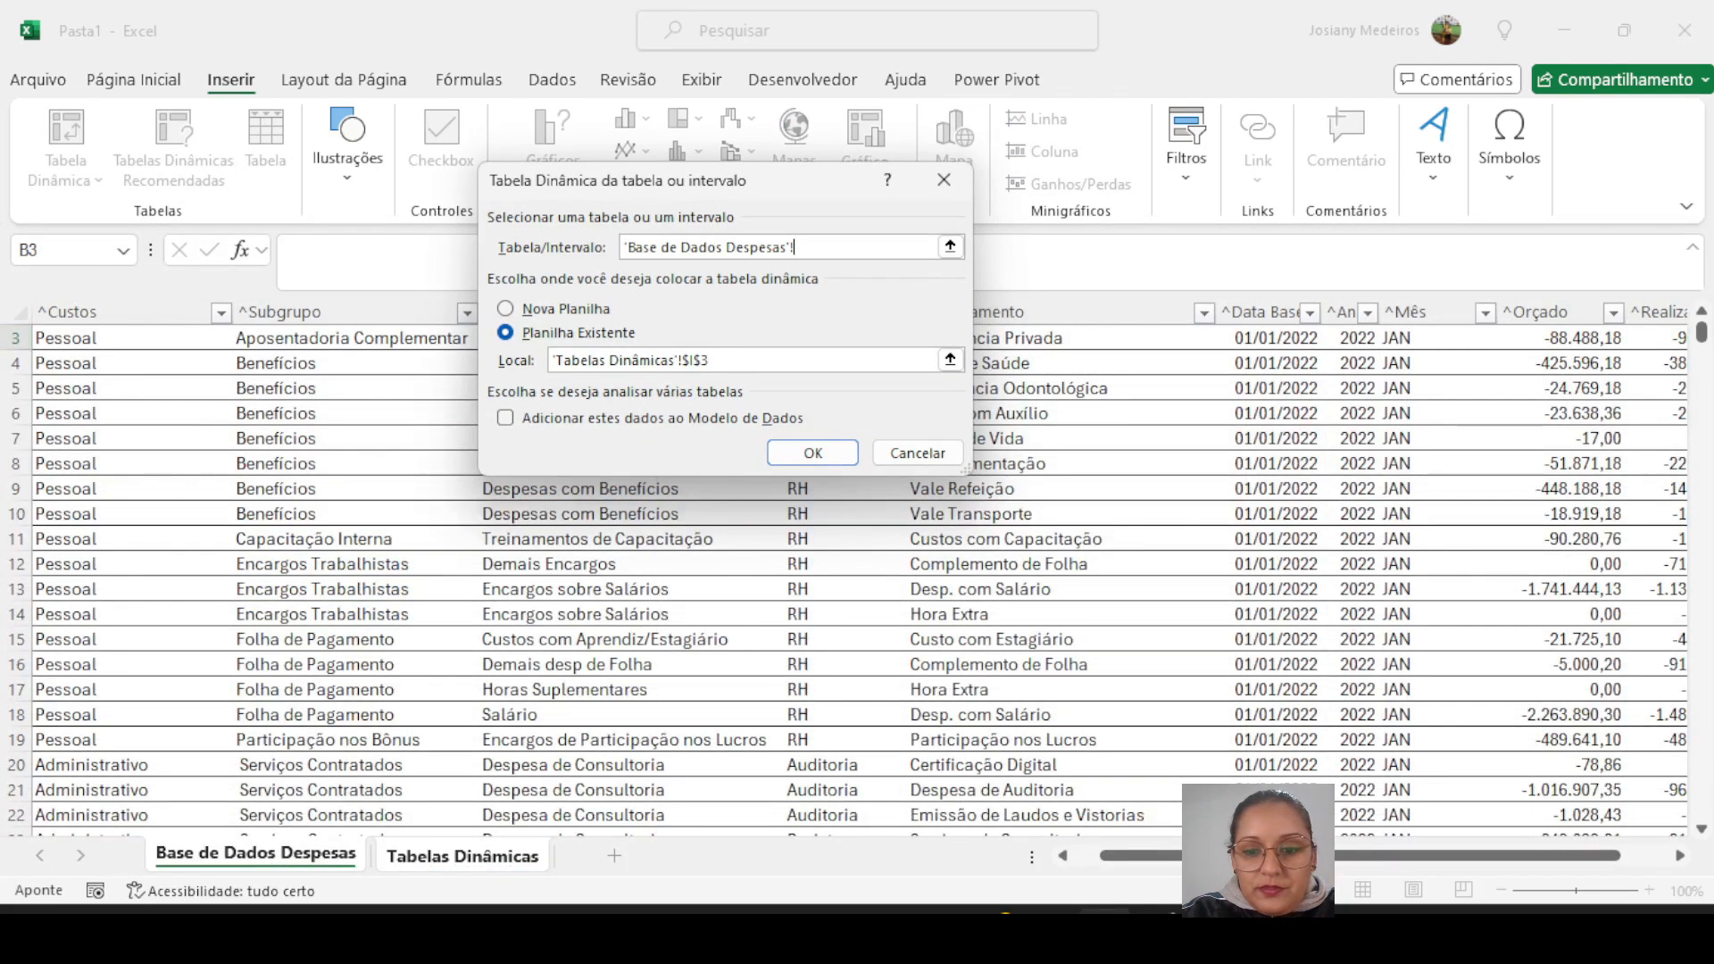
drag(1250, 856, 1065, 861)
scroll(643, 728, up, 1)
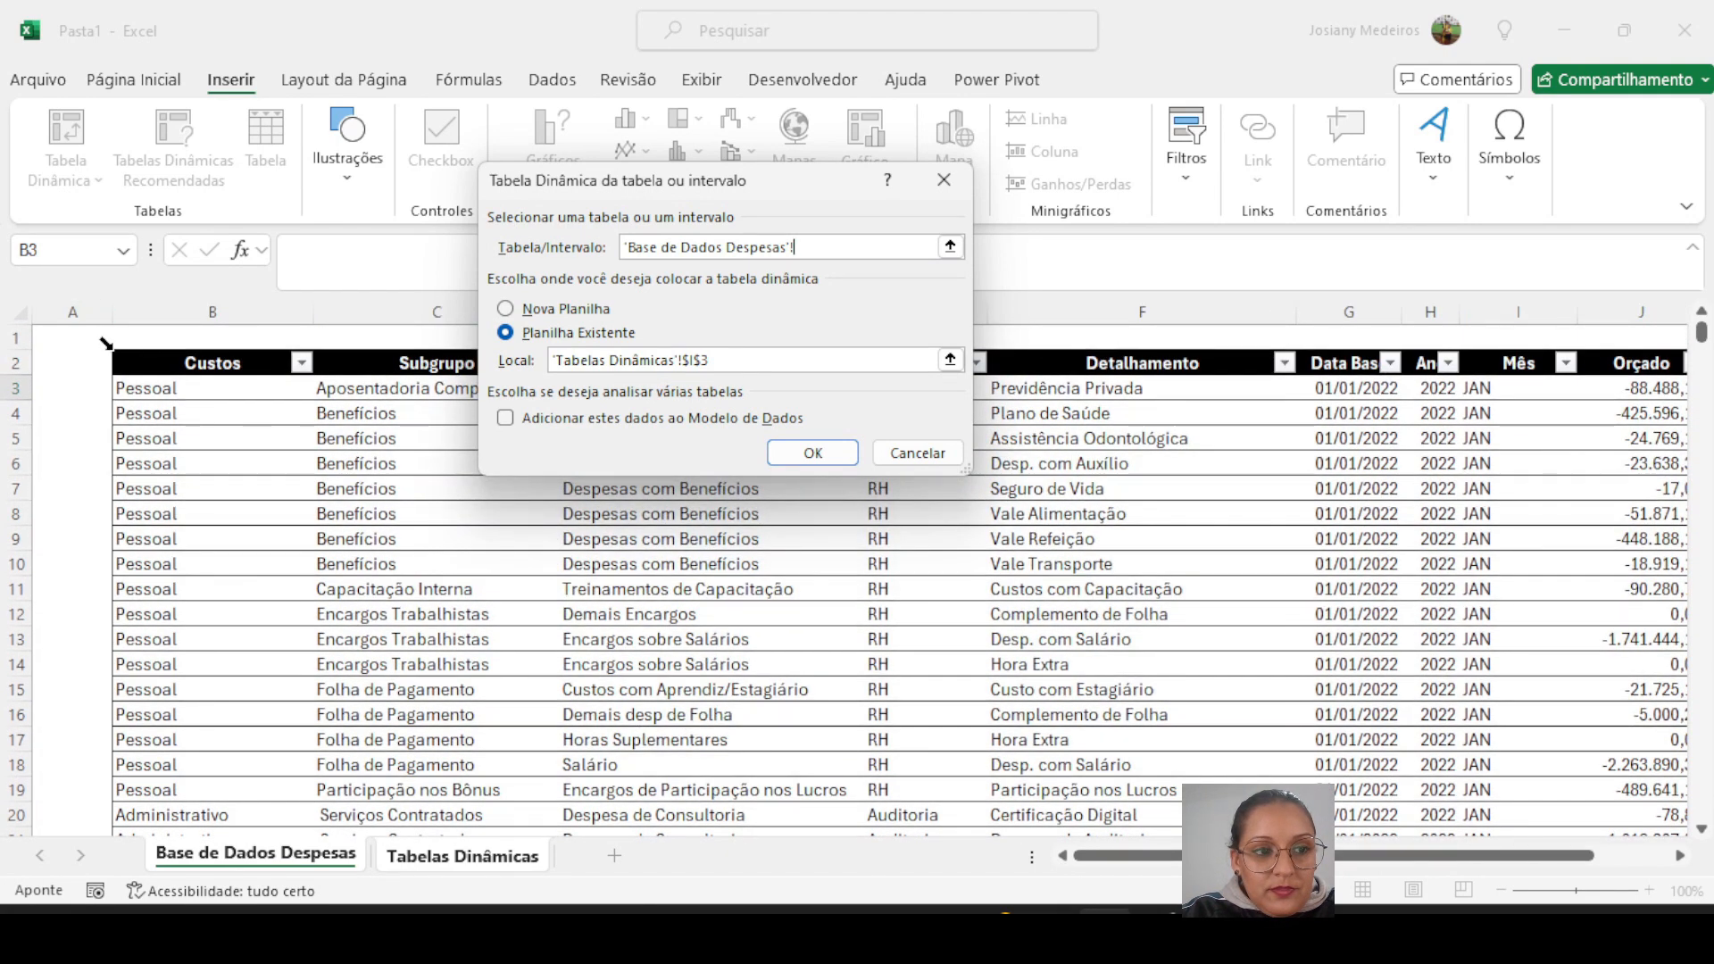
click(105, 343)
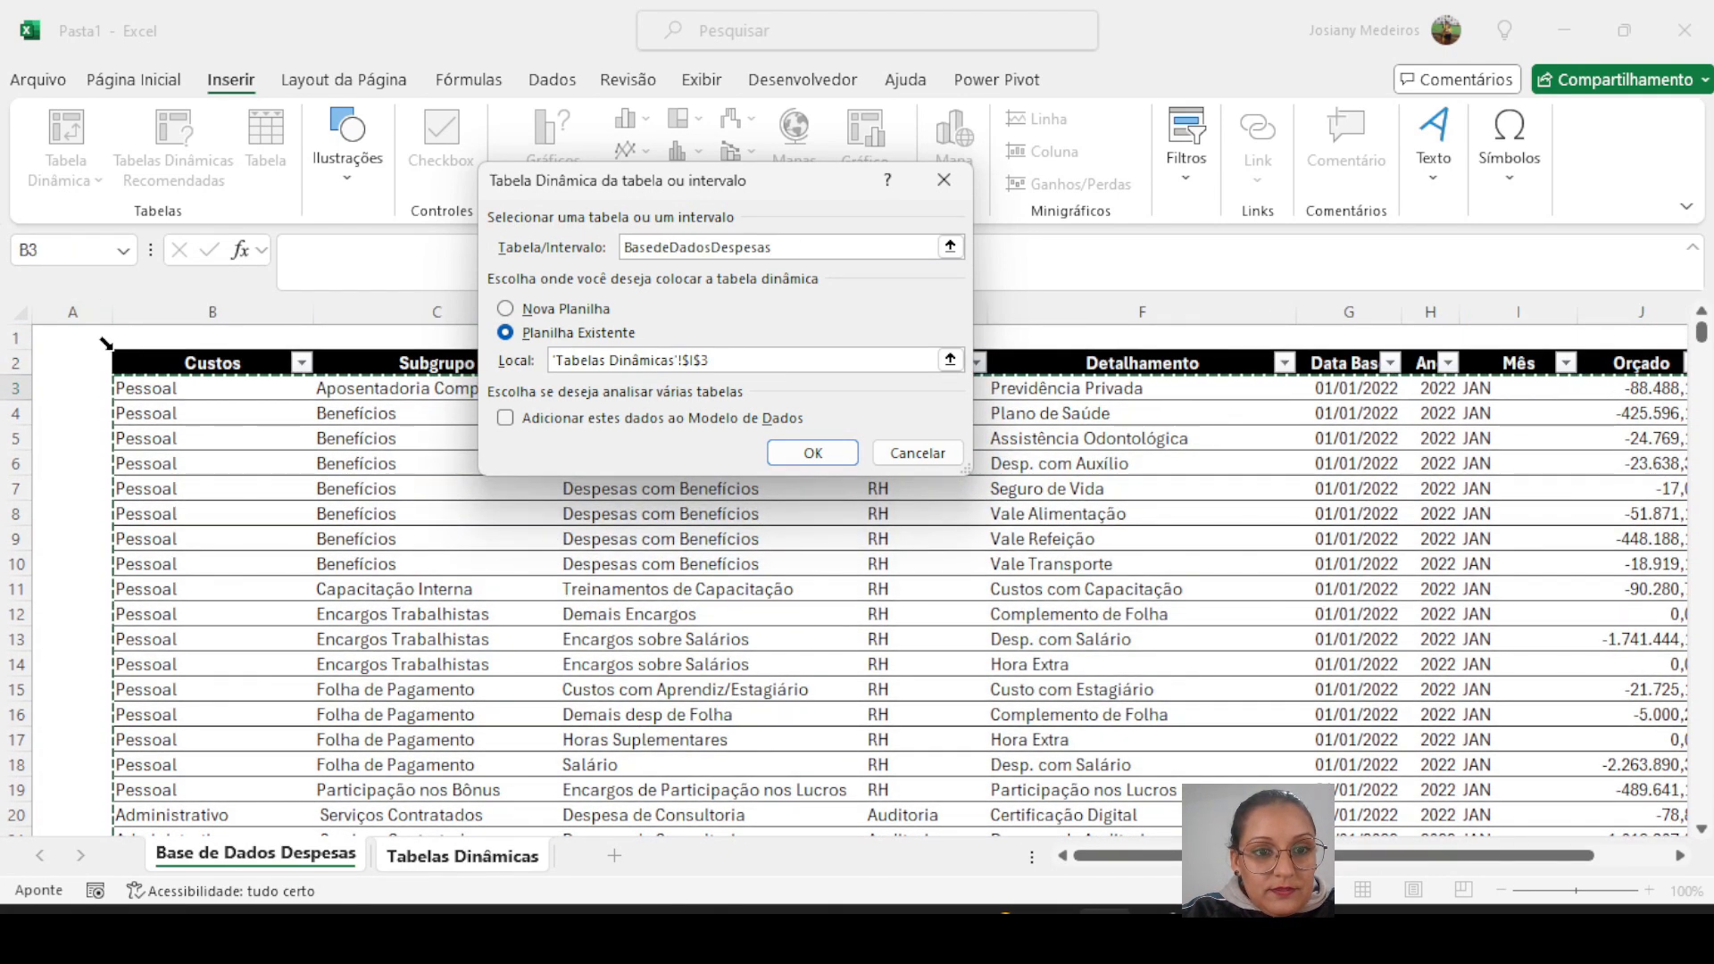
click(772, 452)
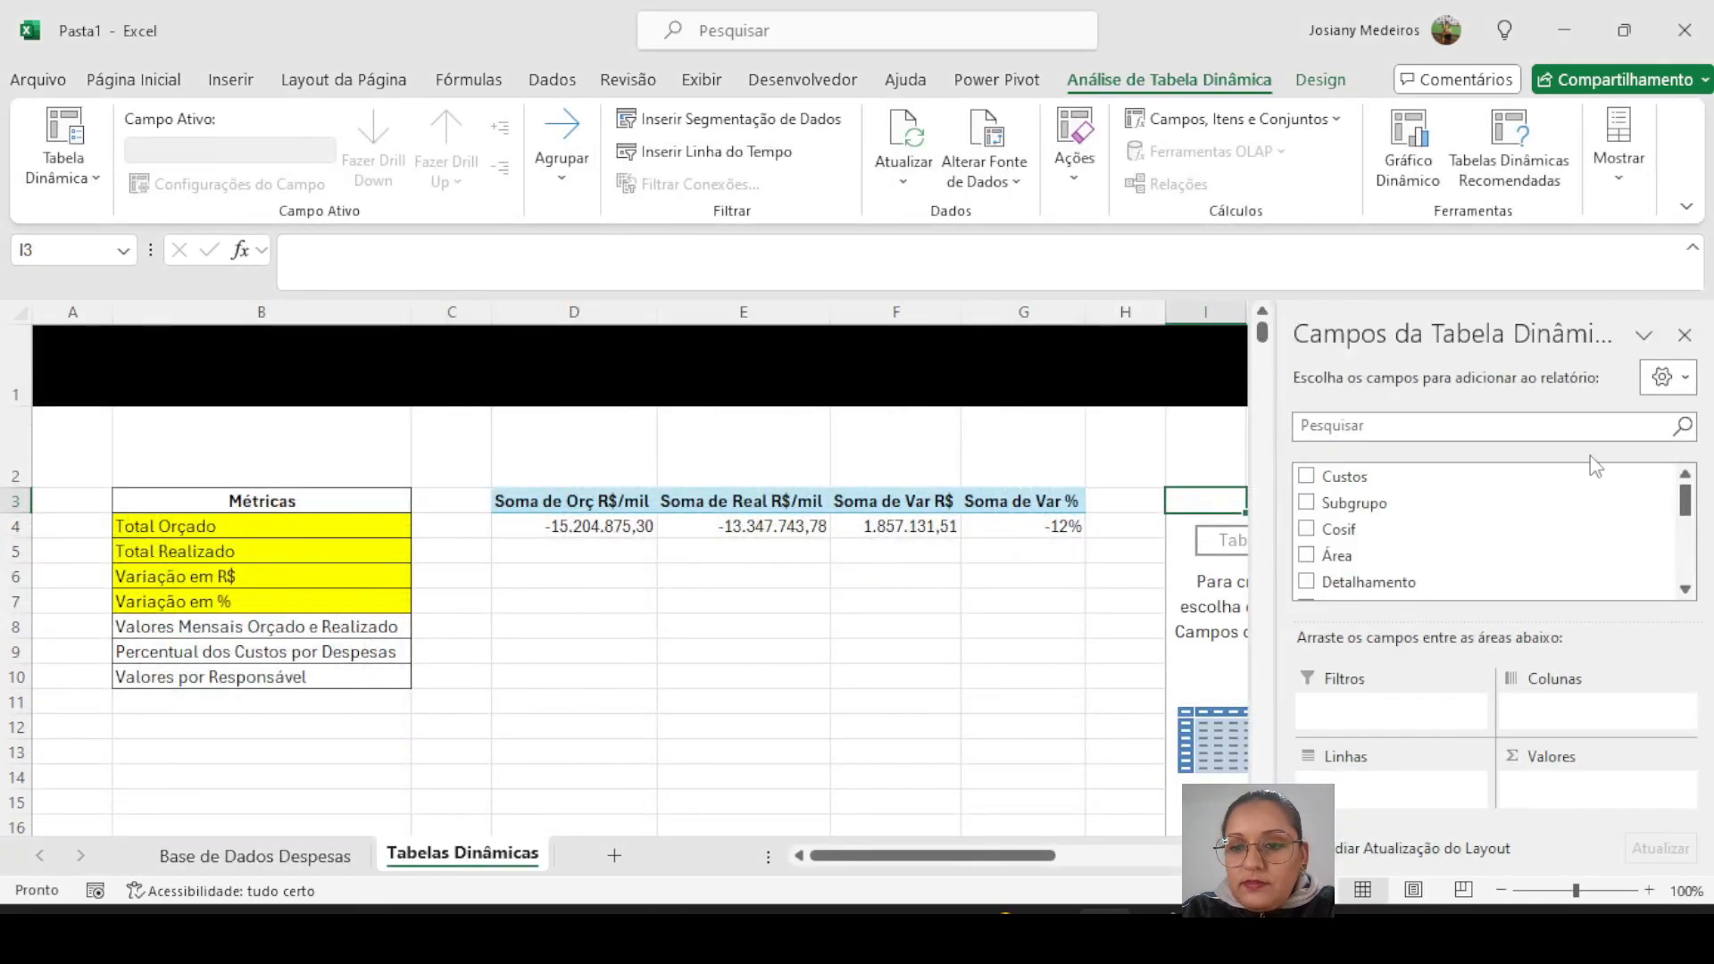
- Add the Mês field to the rows of the new pivot table for the monthly budgeted and actual values
drag(1684, 500, 1684, 538)
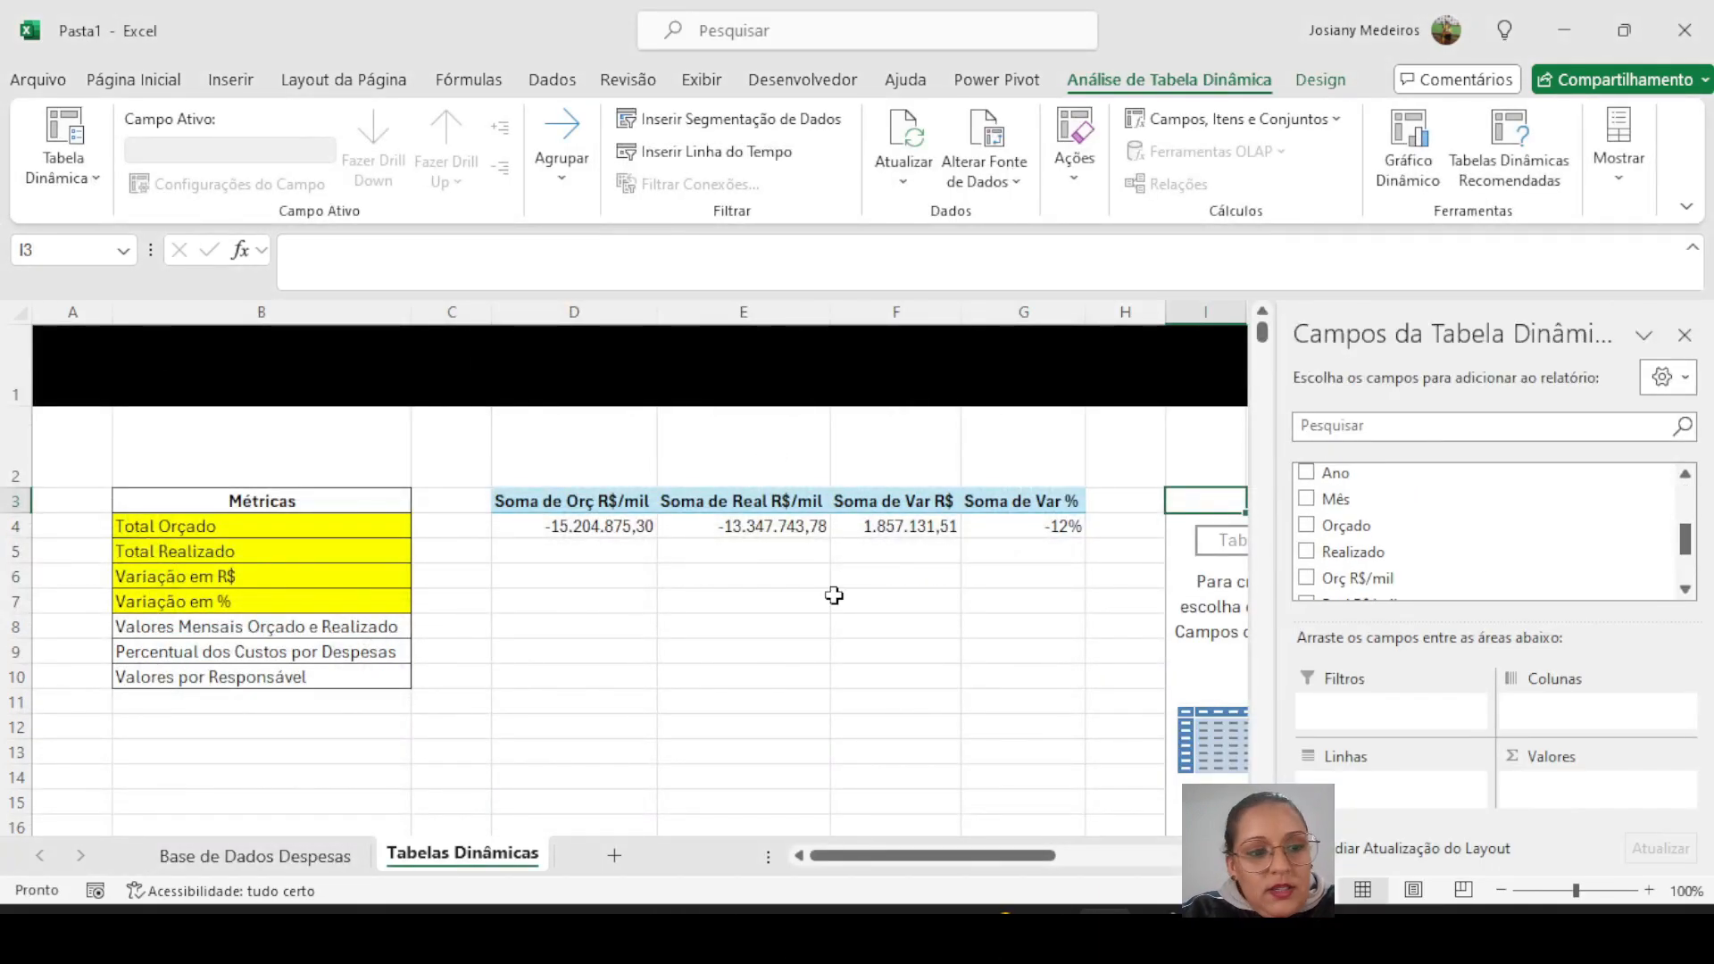
click(156, 629)
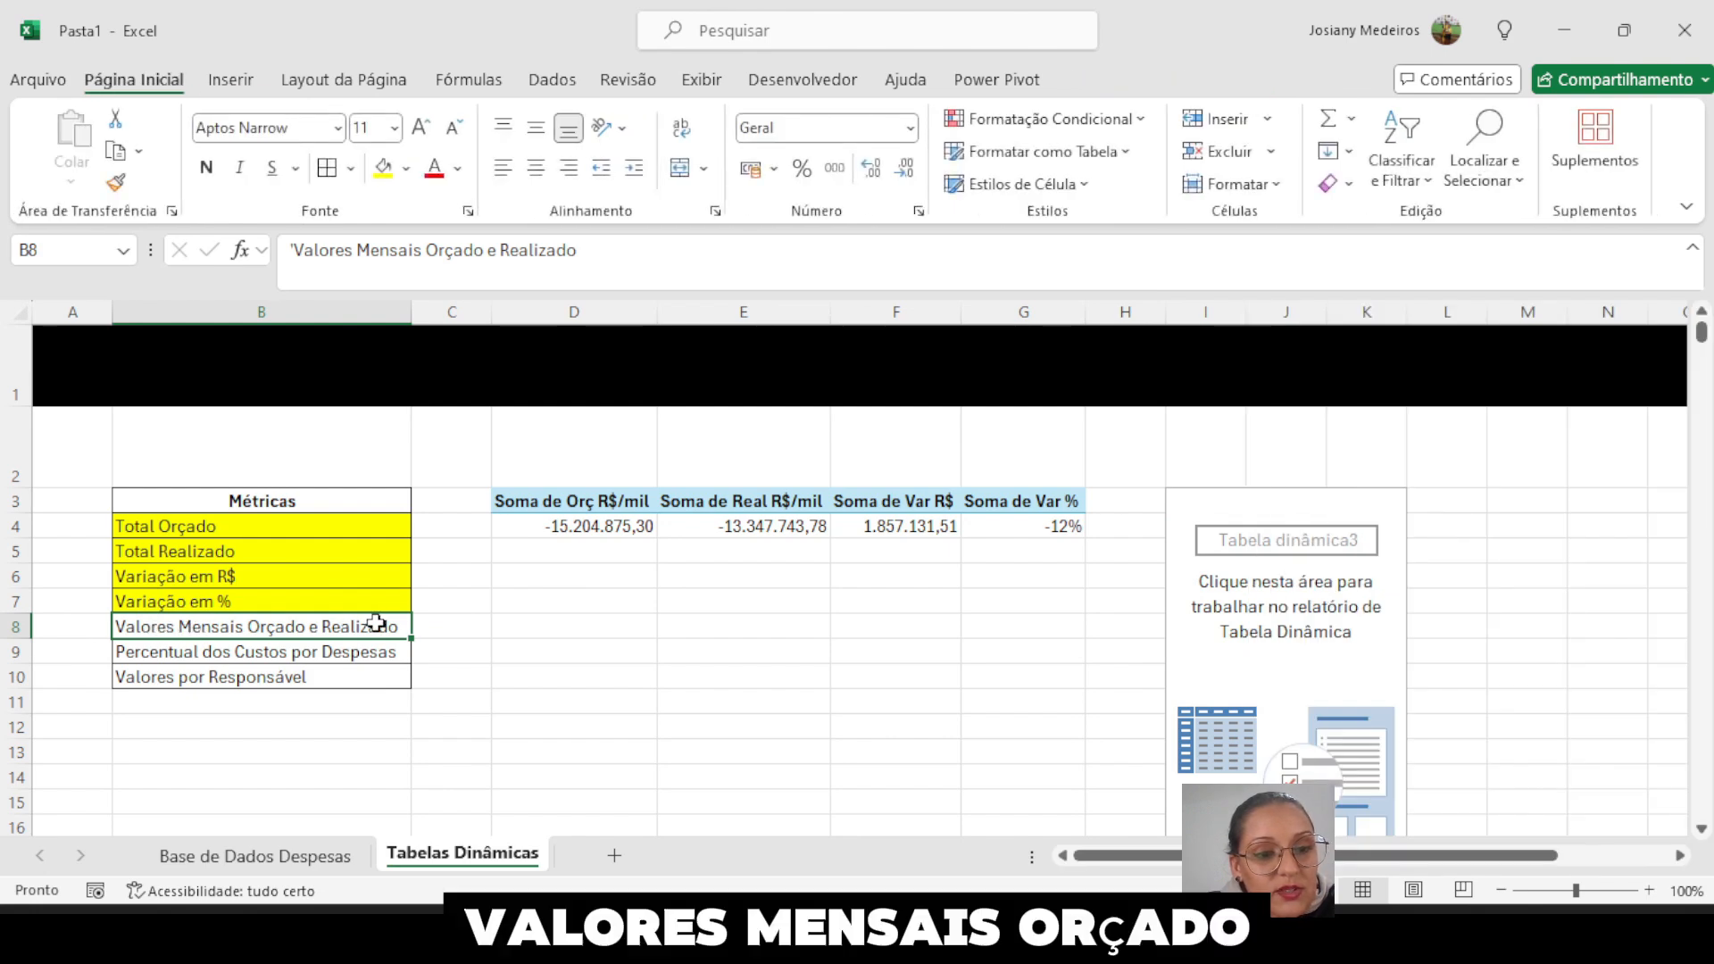
click(1291, 648)
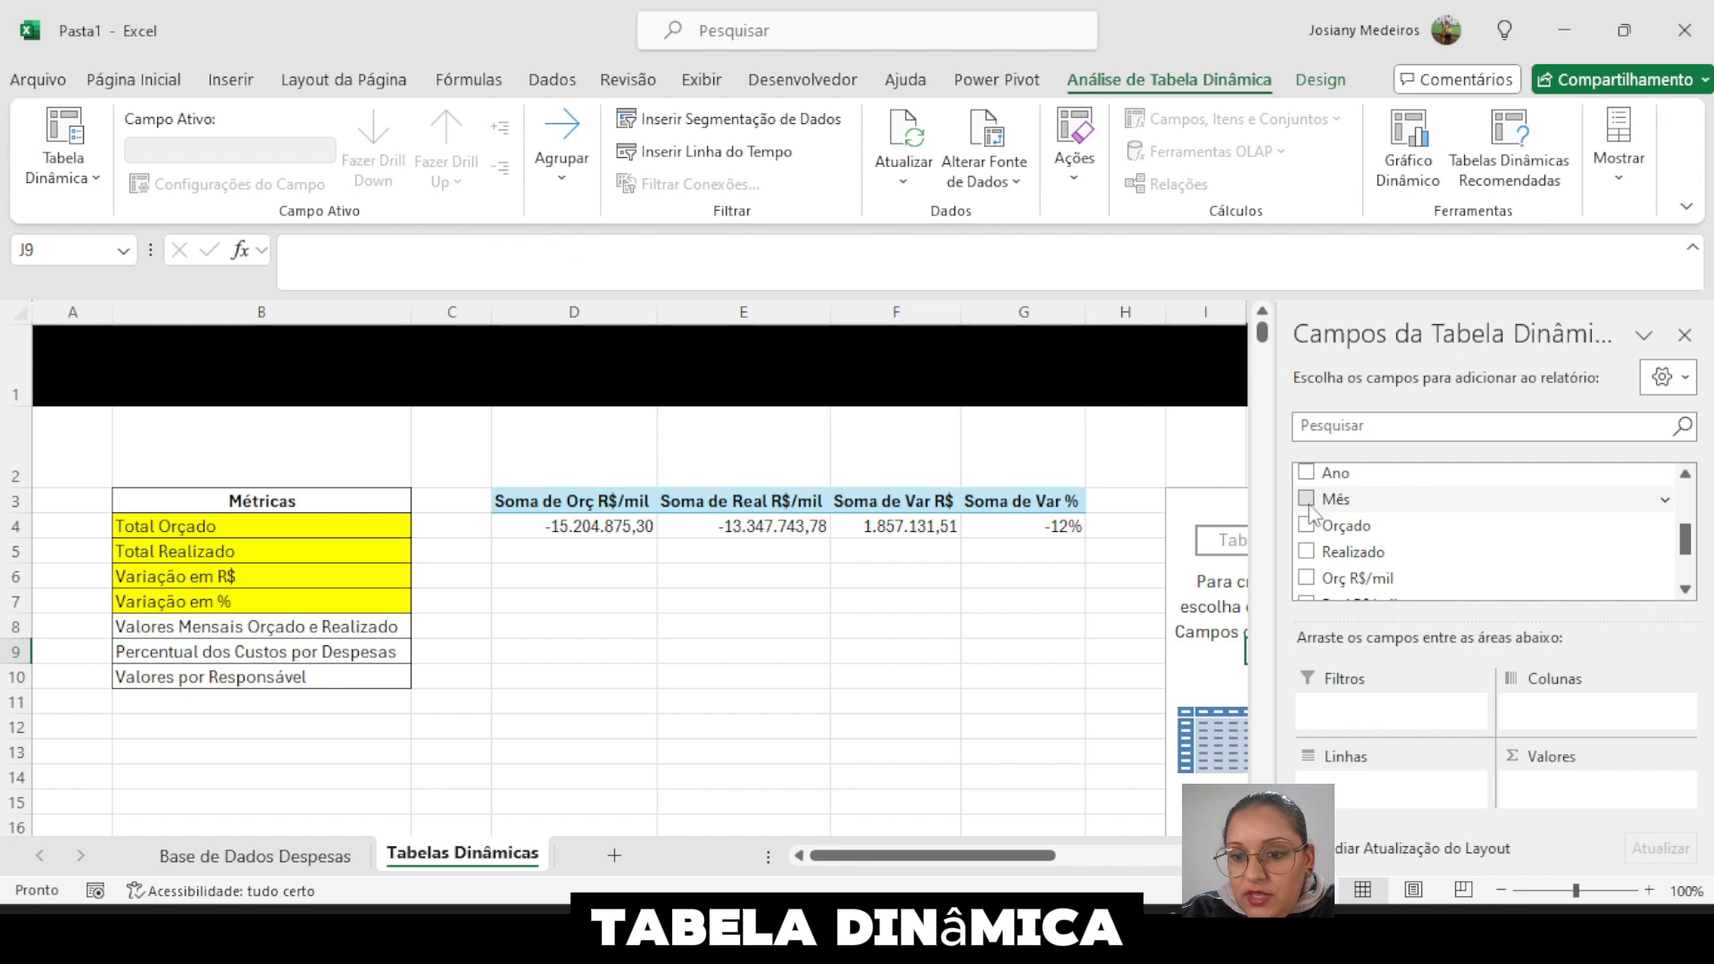
drag(1311, 515, 1345, 790)
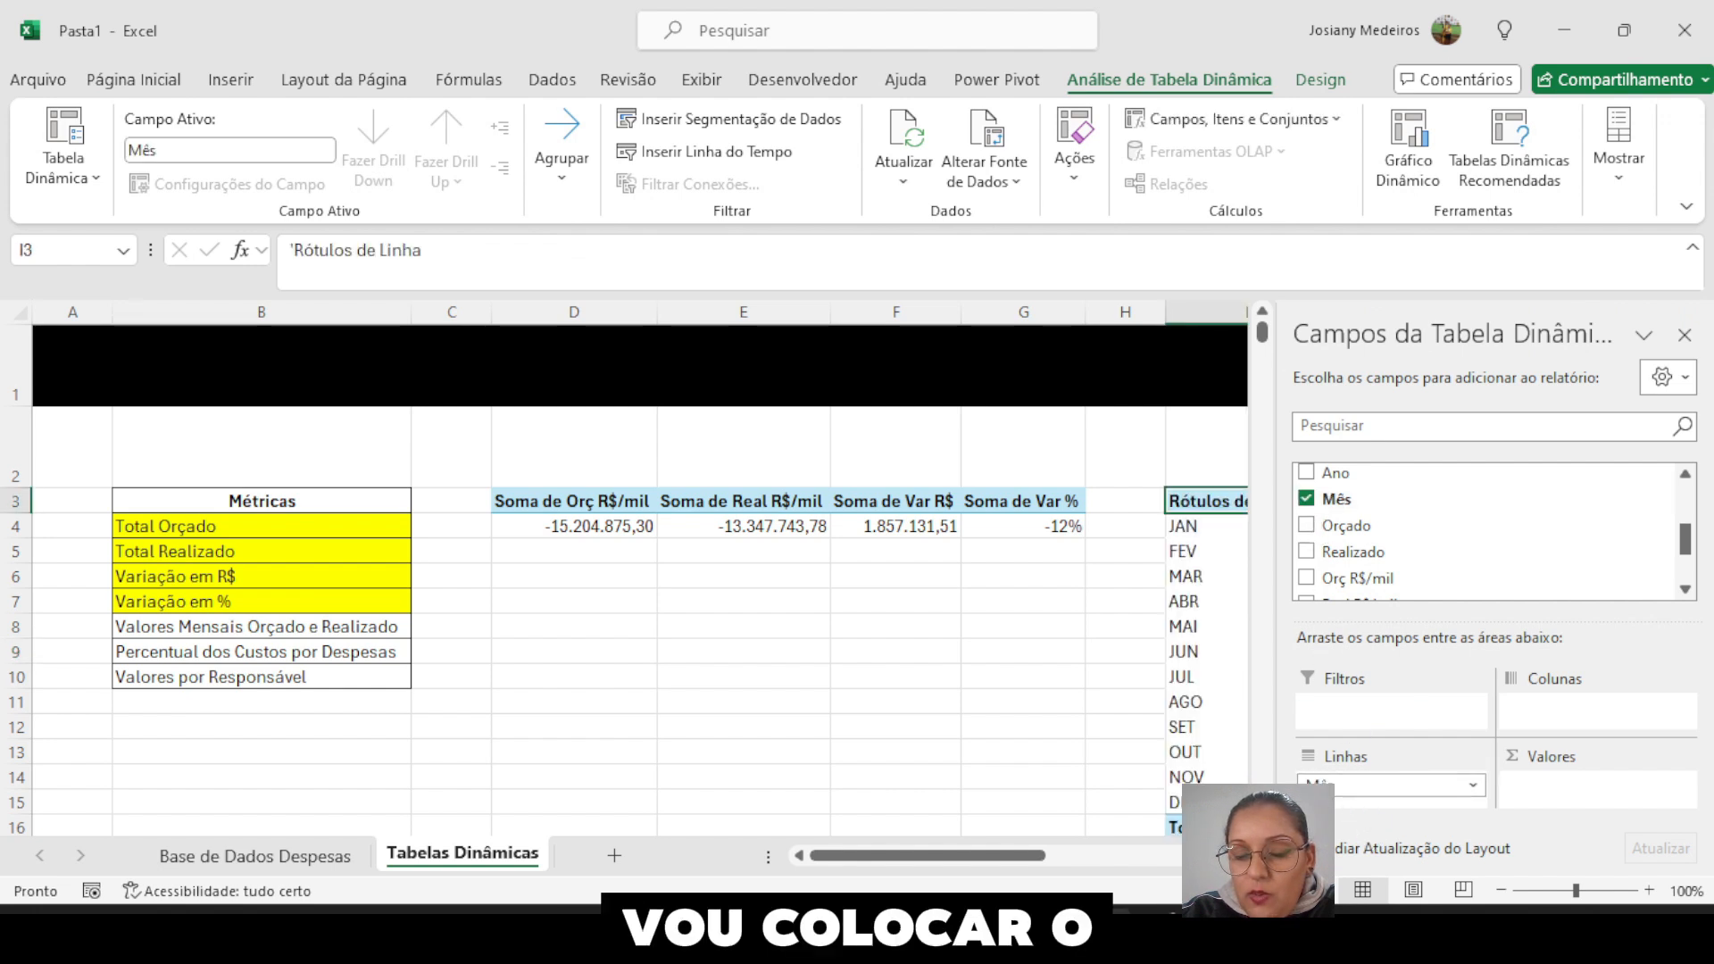
drag(1026, 855, 1107, 863)
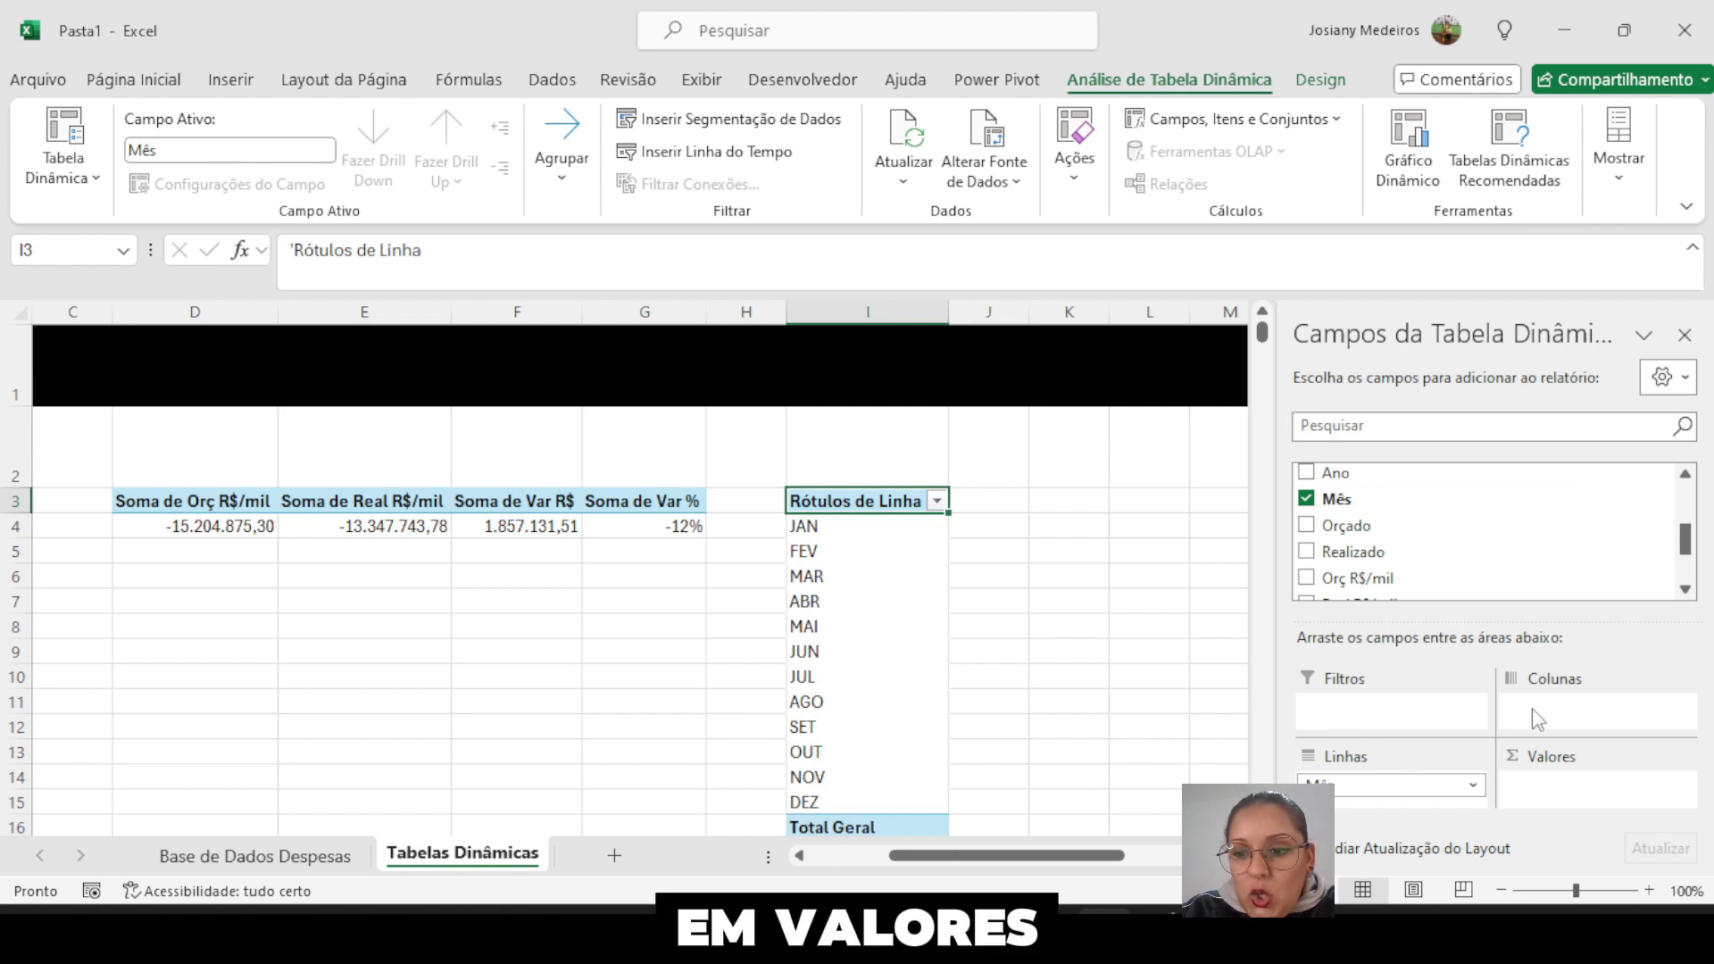
drag(1343, 527, 1530, 806)
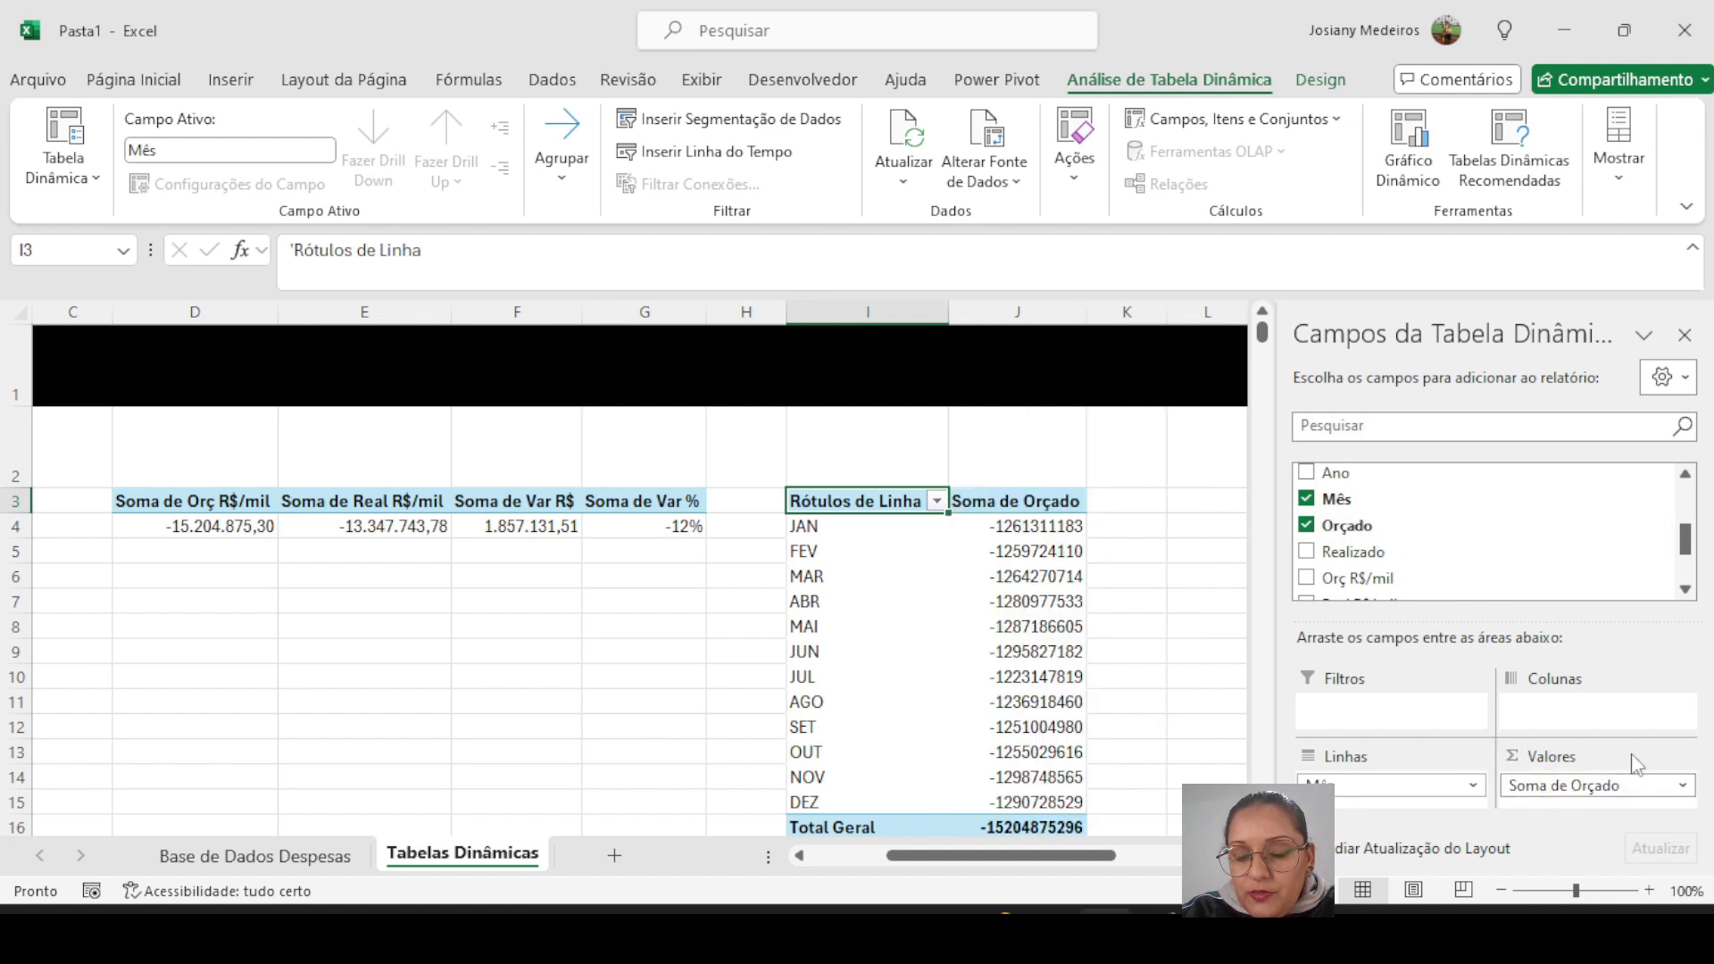
drag(1310, 558, 1542, 808)
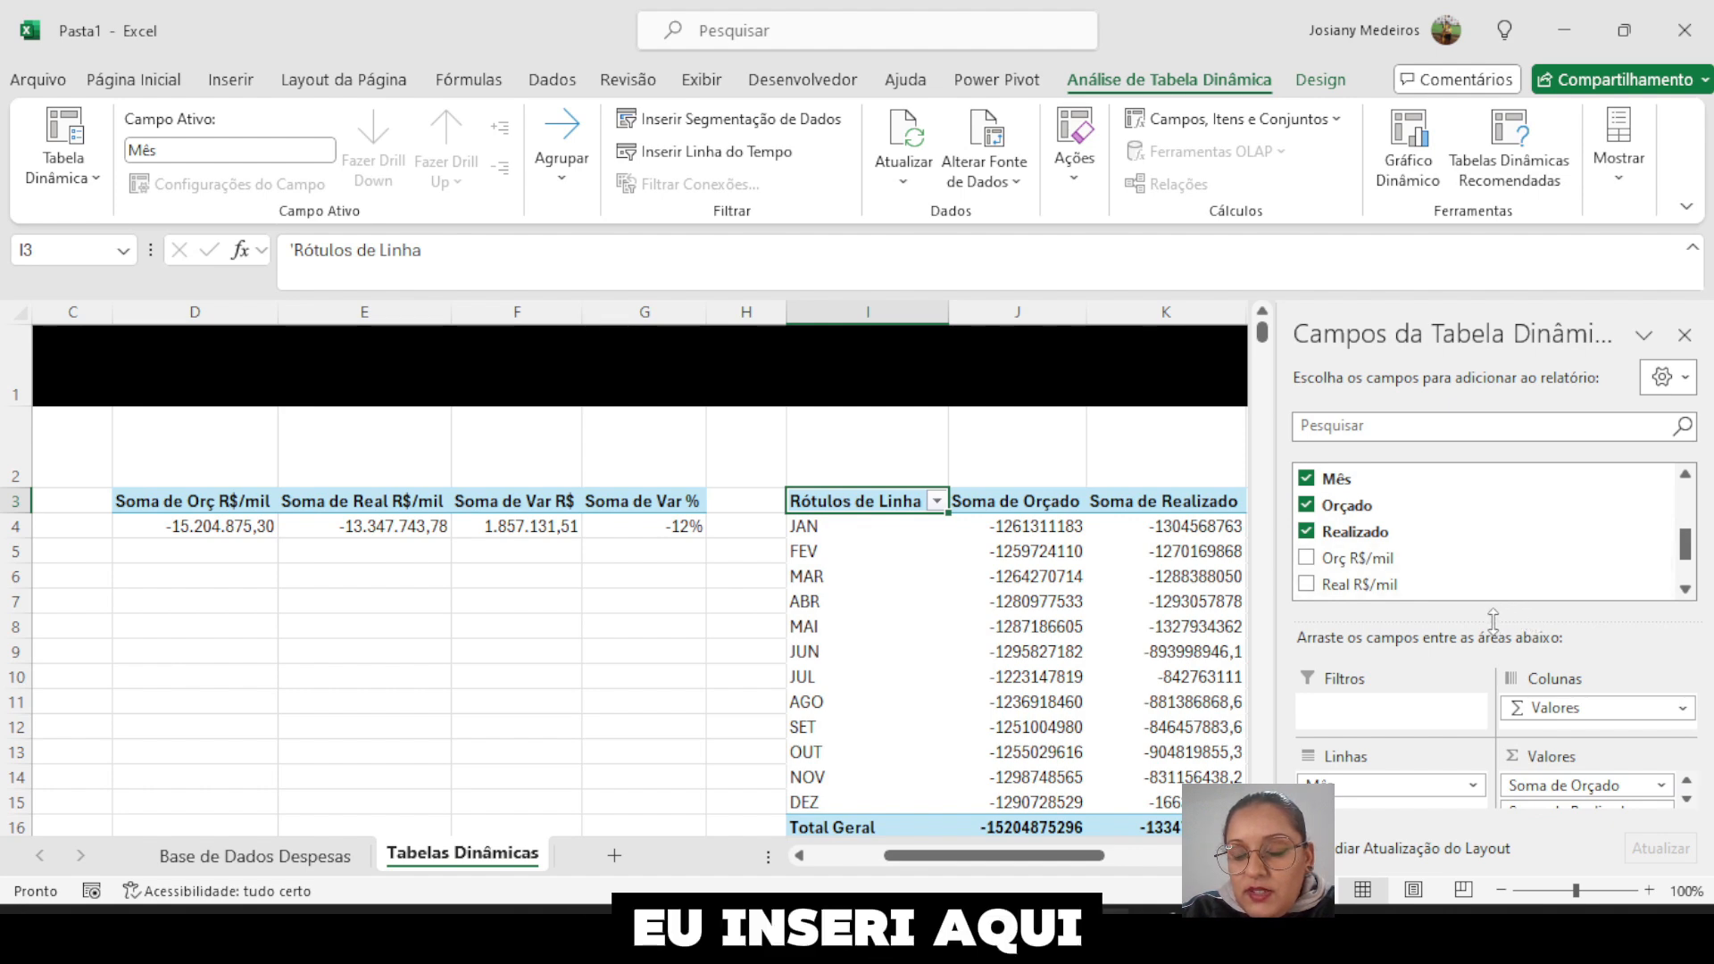
drag(1492, 619, 1496, 562)
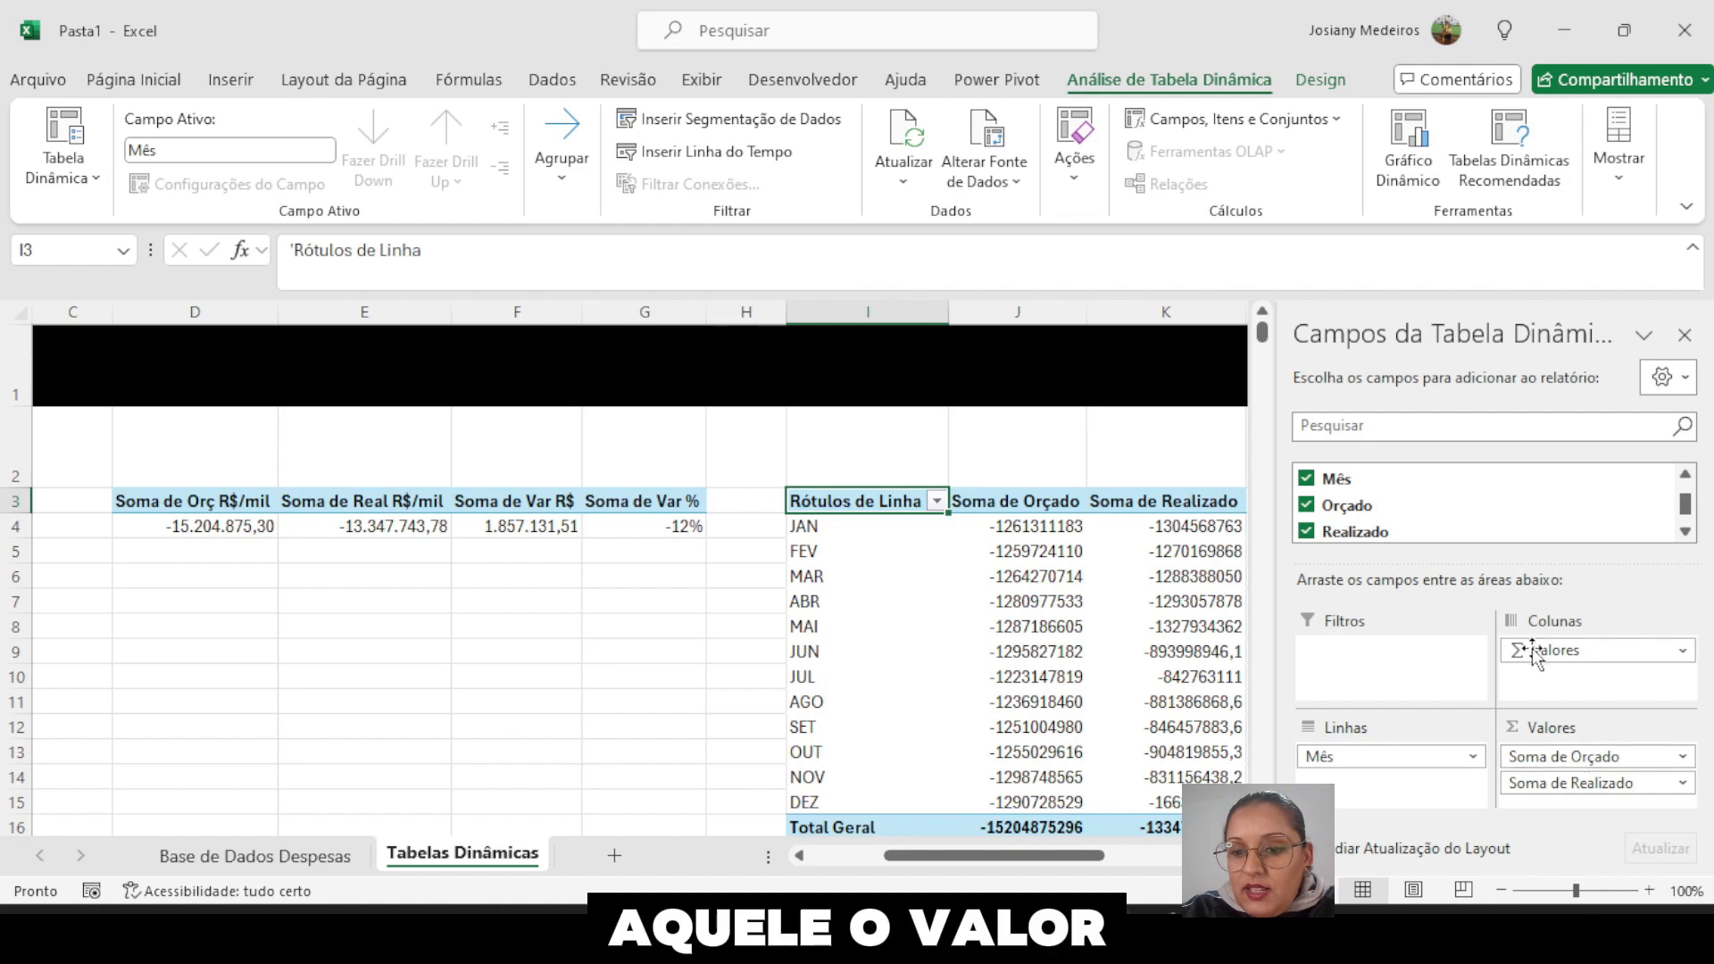
drag(1598, 757, 1160, 714)
drag(1569, 759, 1109, 667)
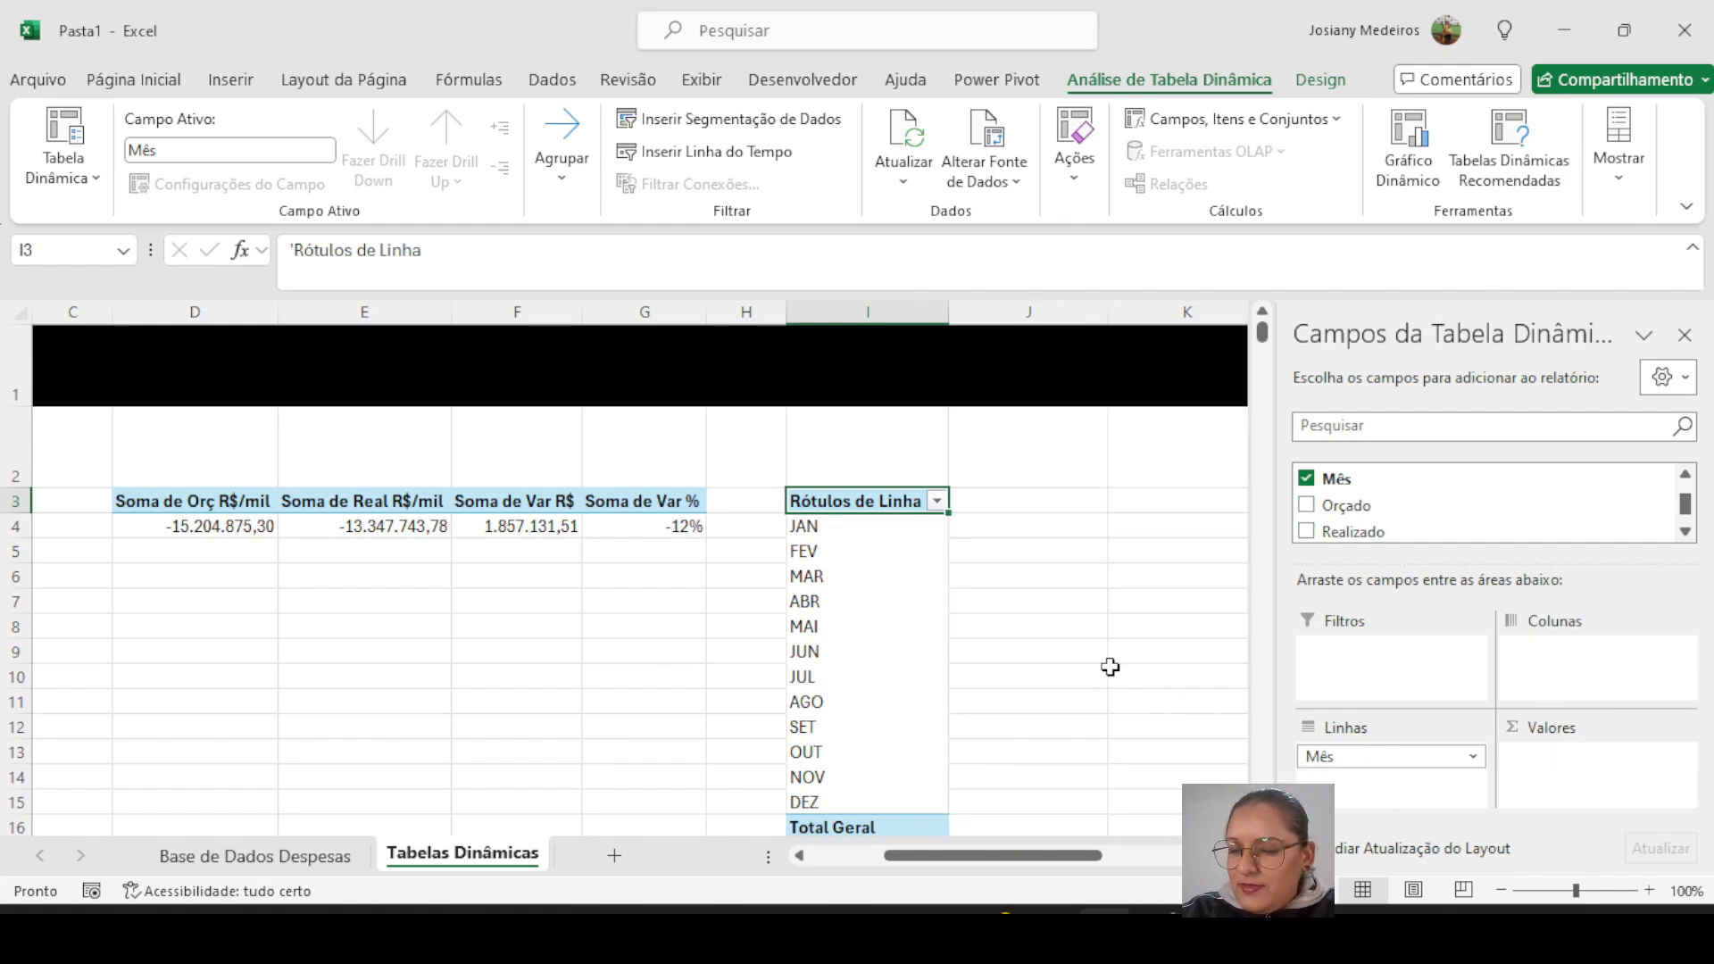
- Add the calculated fields Orç R$/mil and Real R$/mil as values in the monthly pivot table and review the result by month
click(1685, 531)
click(1685, 531)
click(1684, 531)
click(1684, 531)
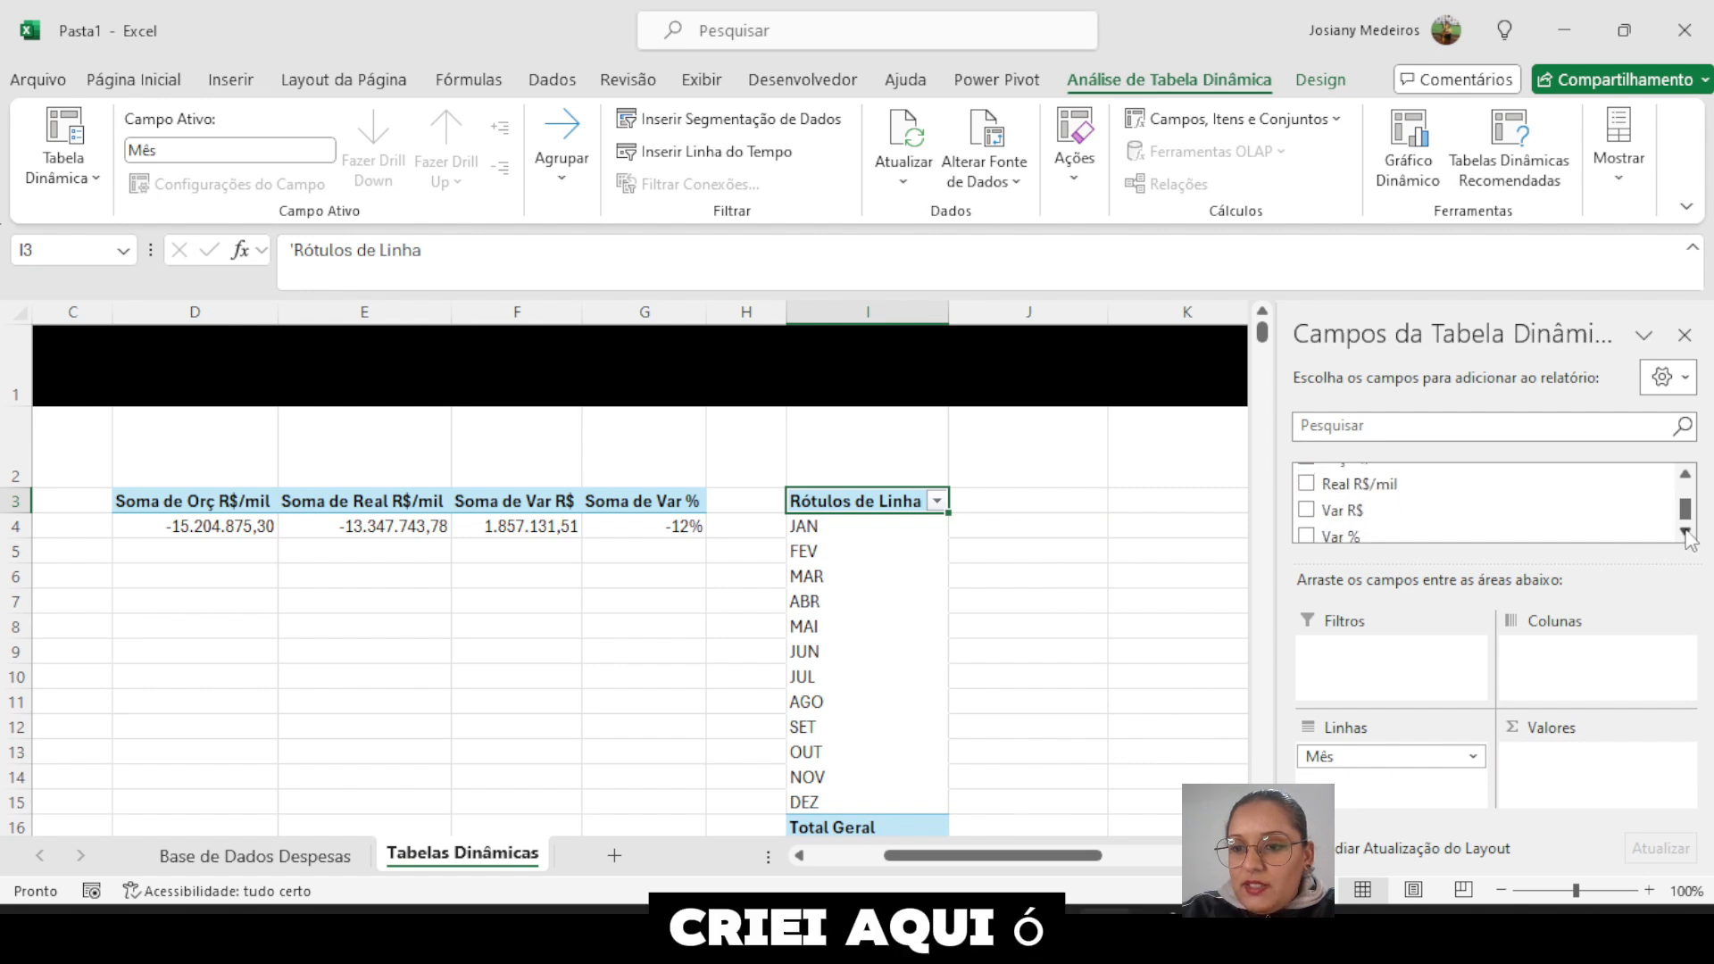
click(1685, 474)
click(1684, 474)
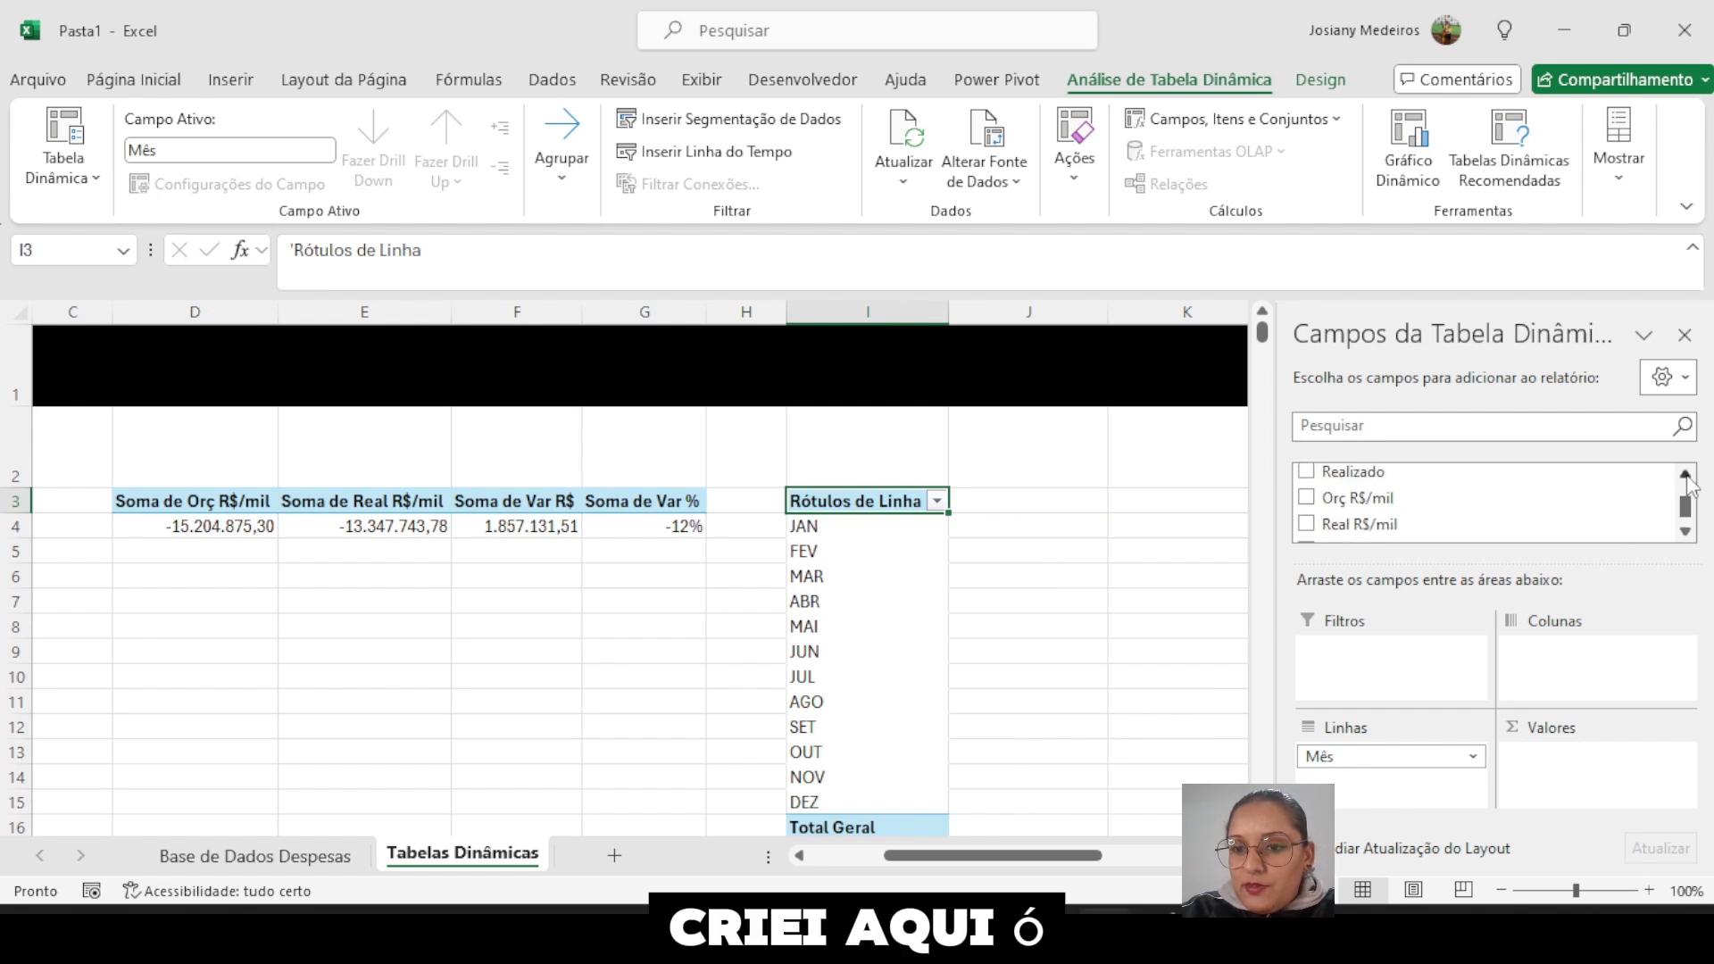
click(1307, 498)
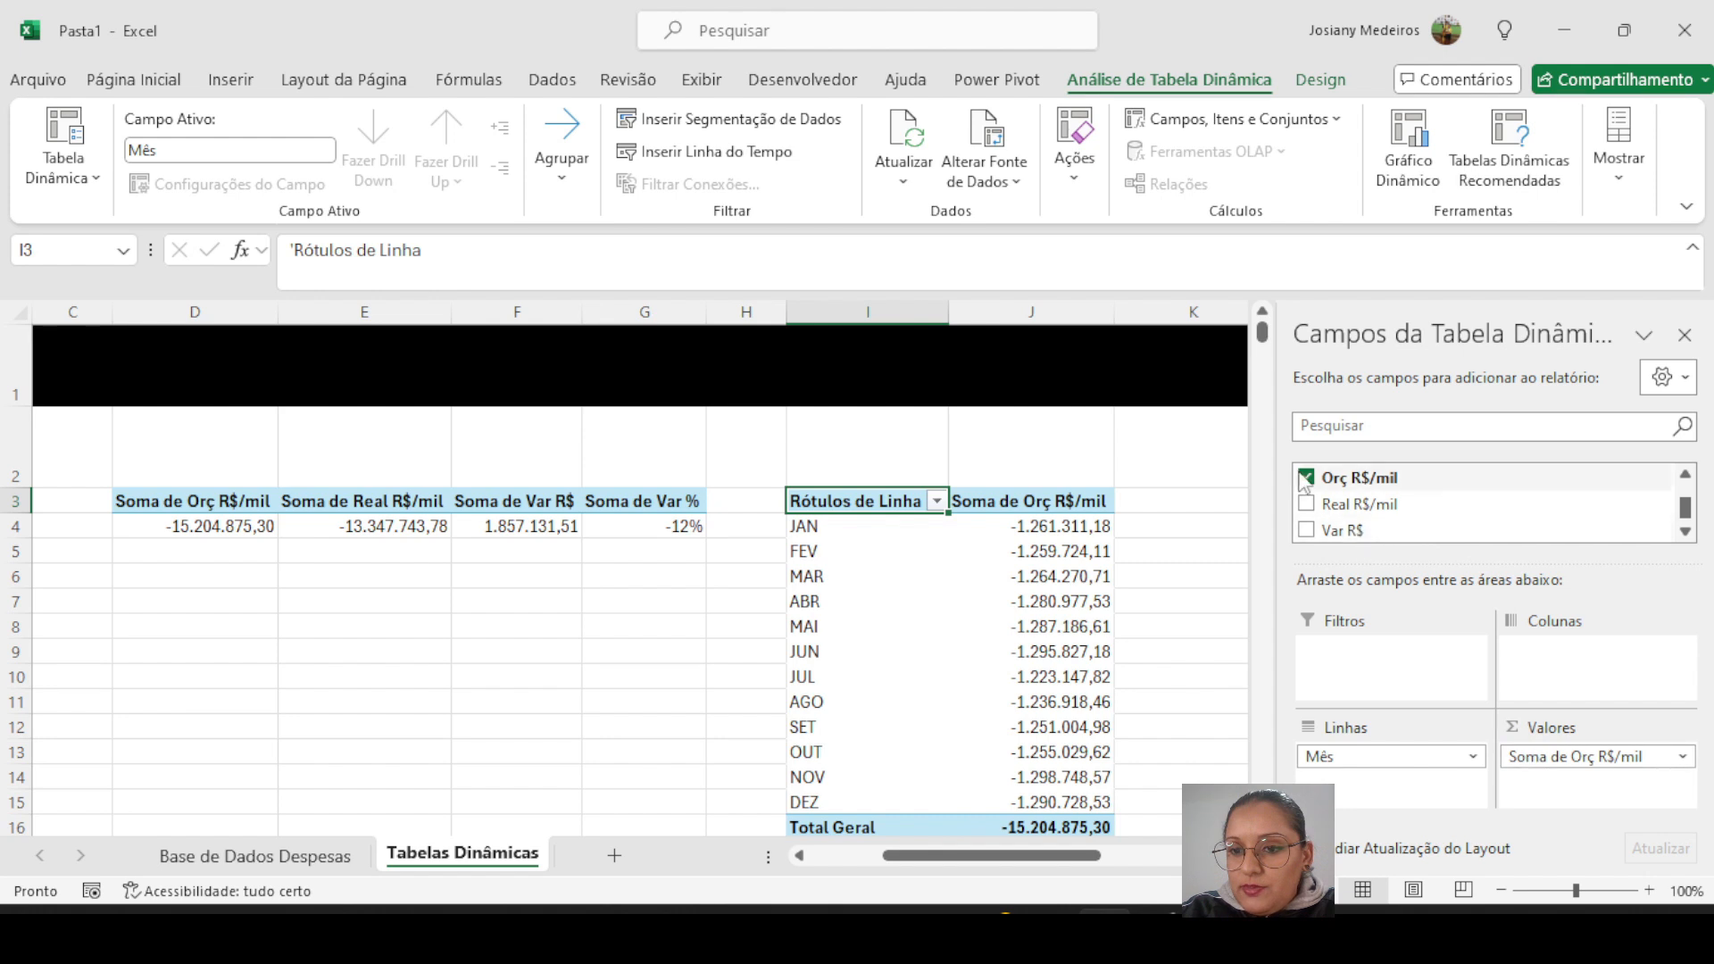
drag(1360, 504, 1523, 787)
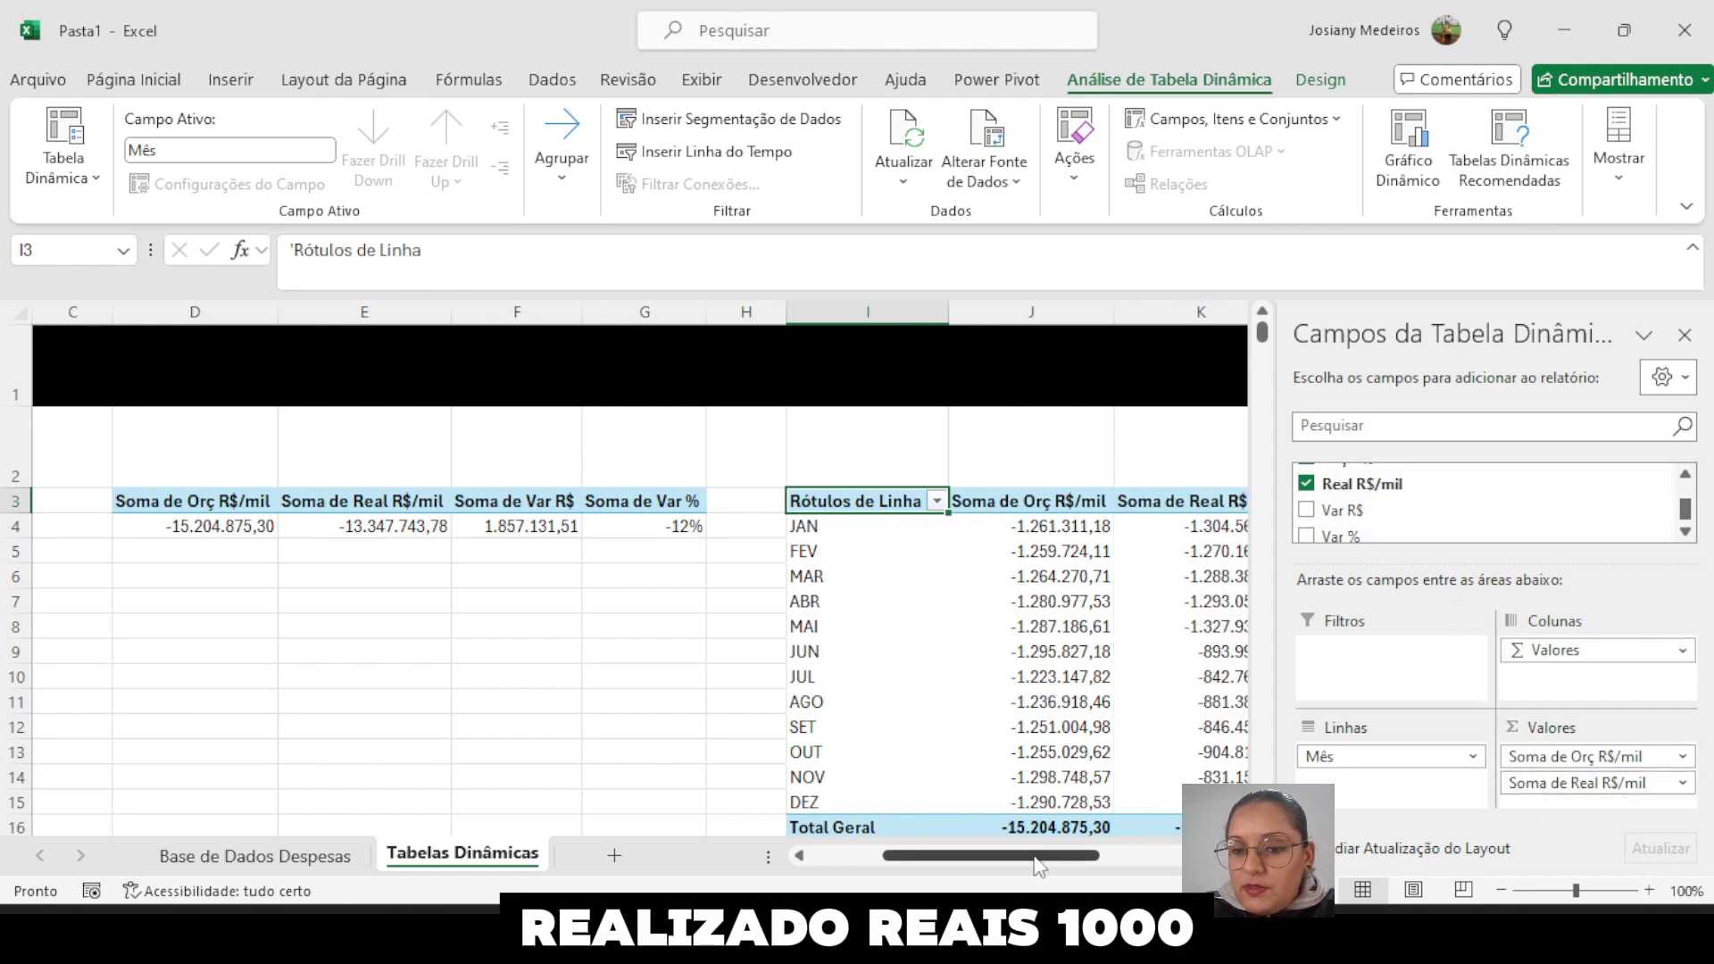
drag(1036, 866, 1076, 868)
click(807, 500)
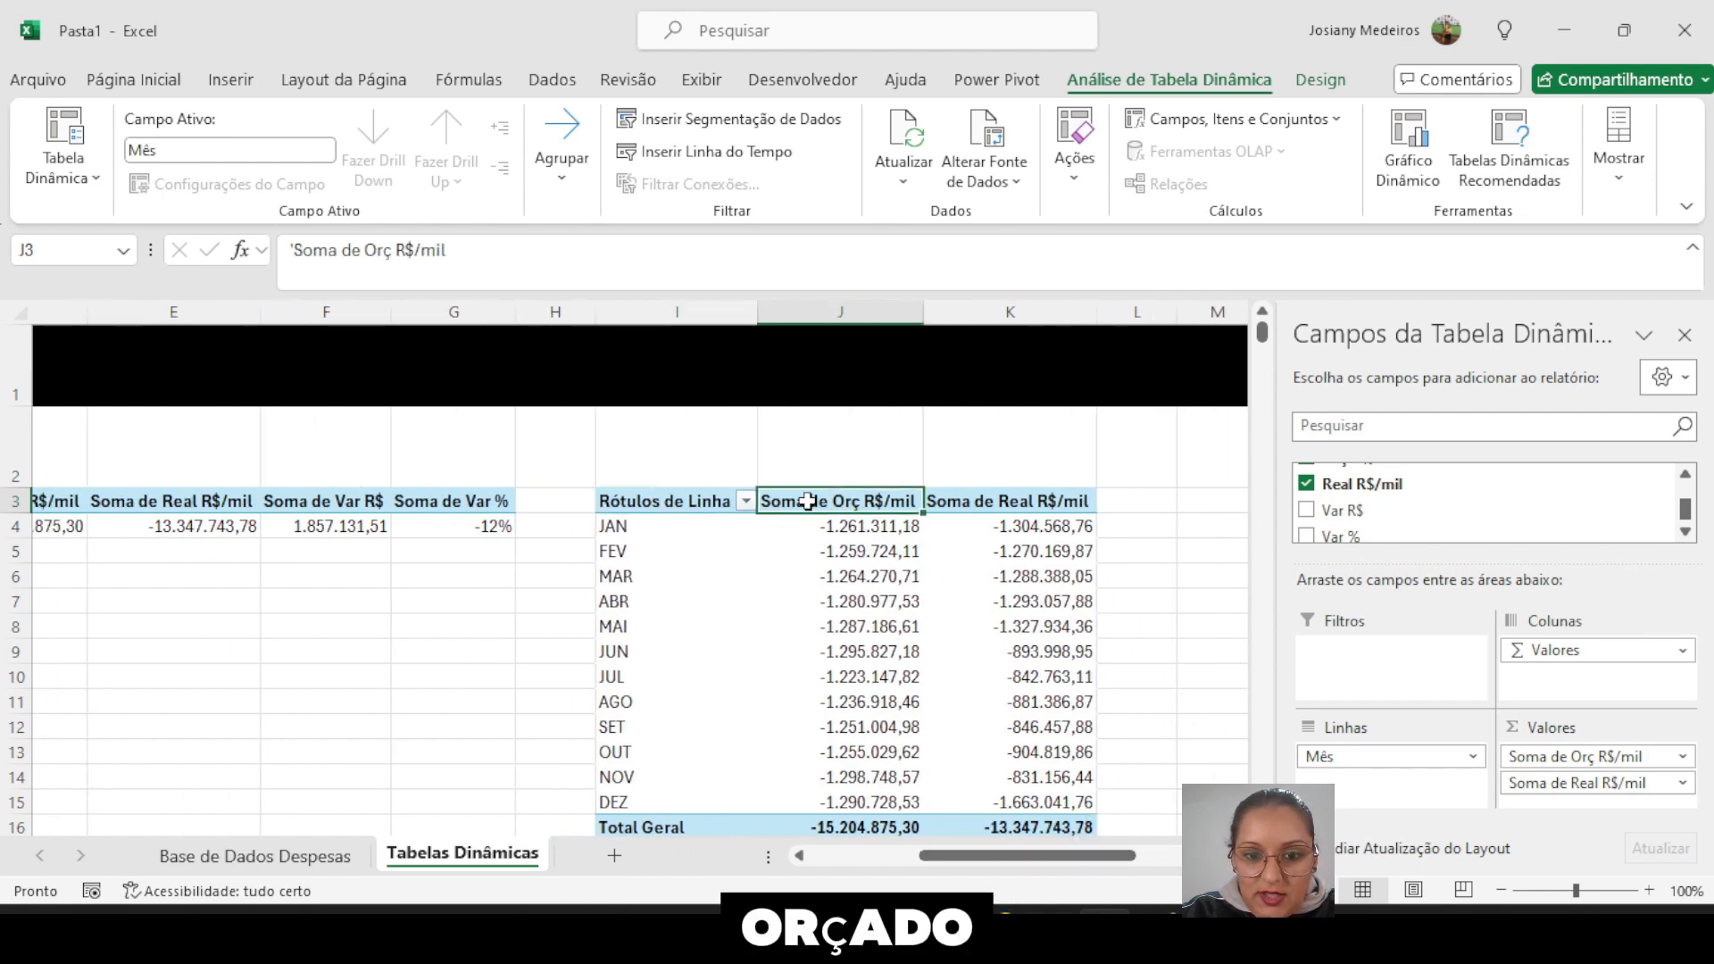
click(1008, 502)
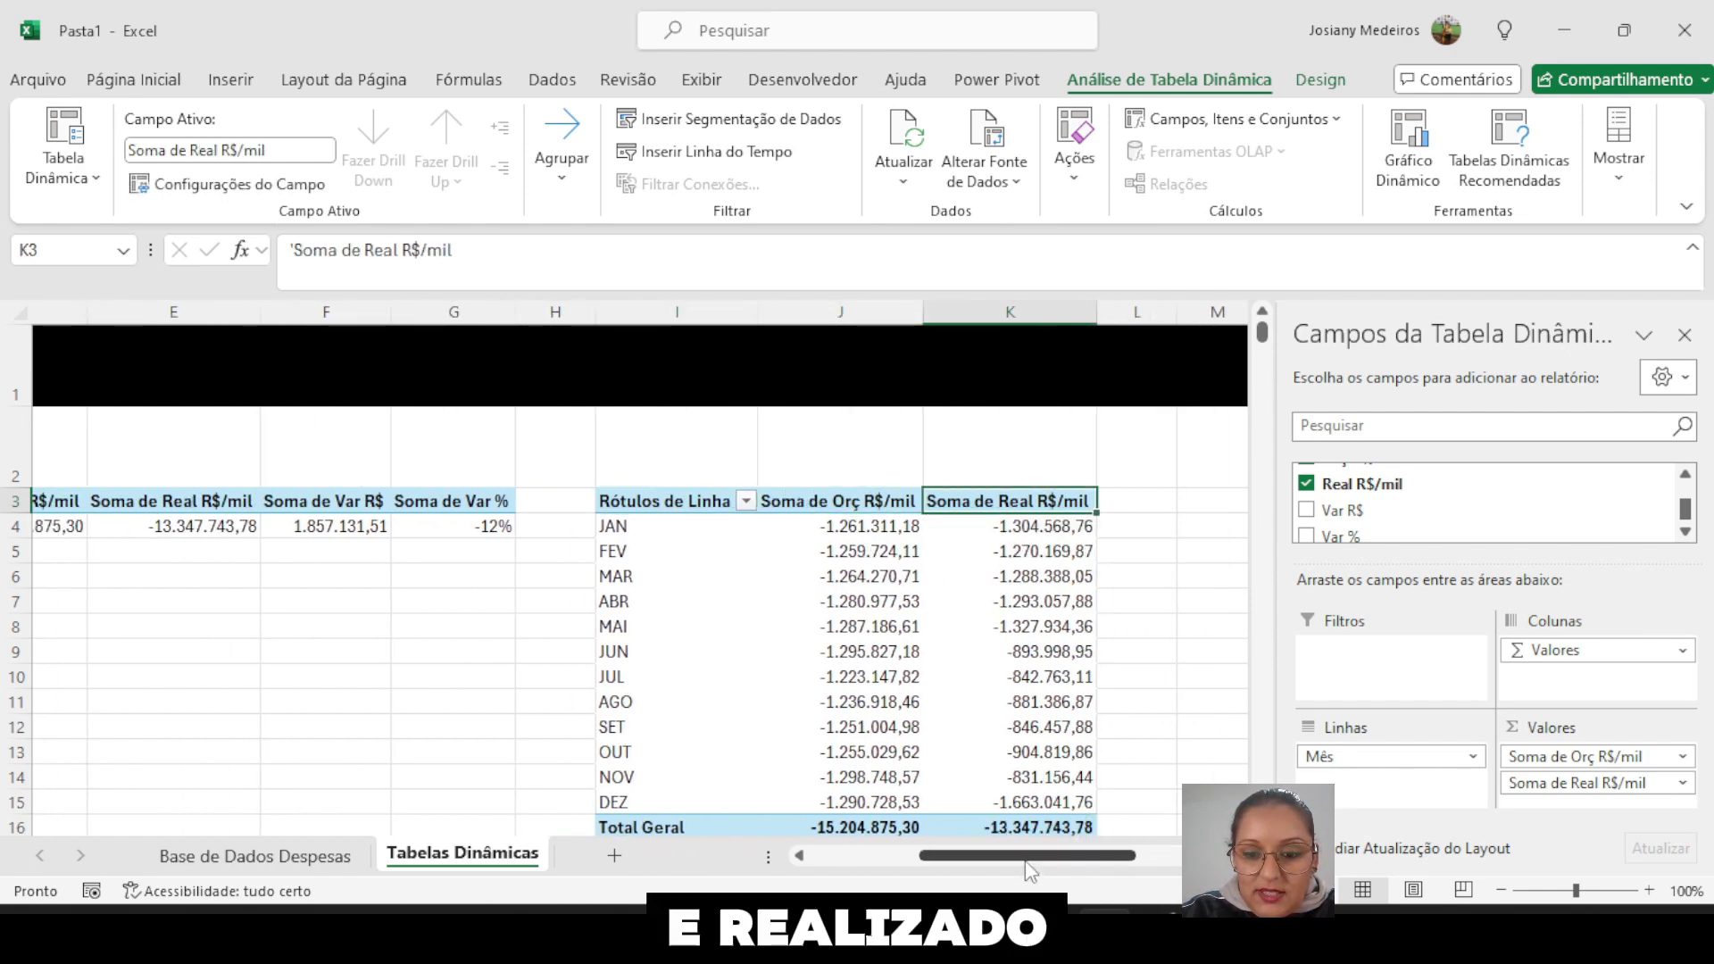
drag(1031, 871, 1001, 870)
drag(849, 528, 888, 802)
- Highlight the Valores Mensais Orçado e Realizado metric in the Métricas list with yellow fill
drag(946, 855, 864, 855)
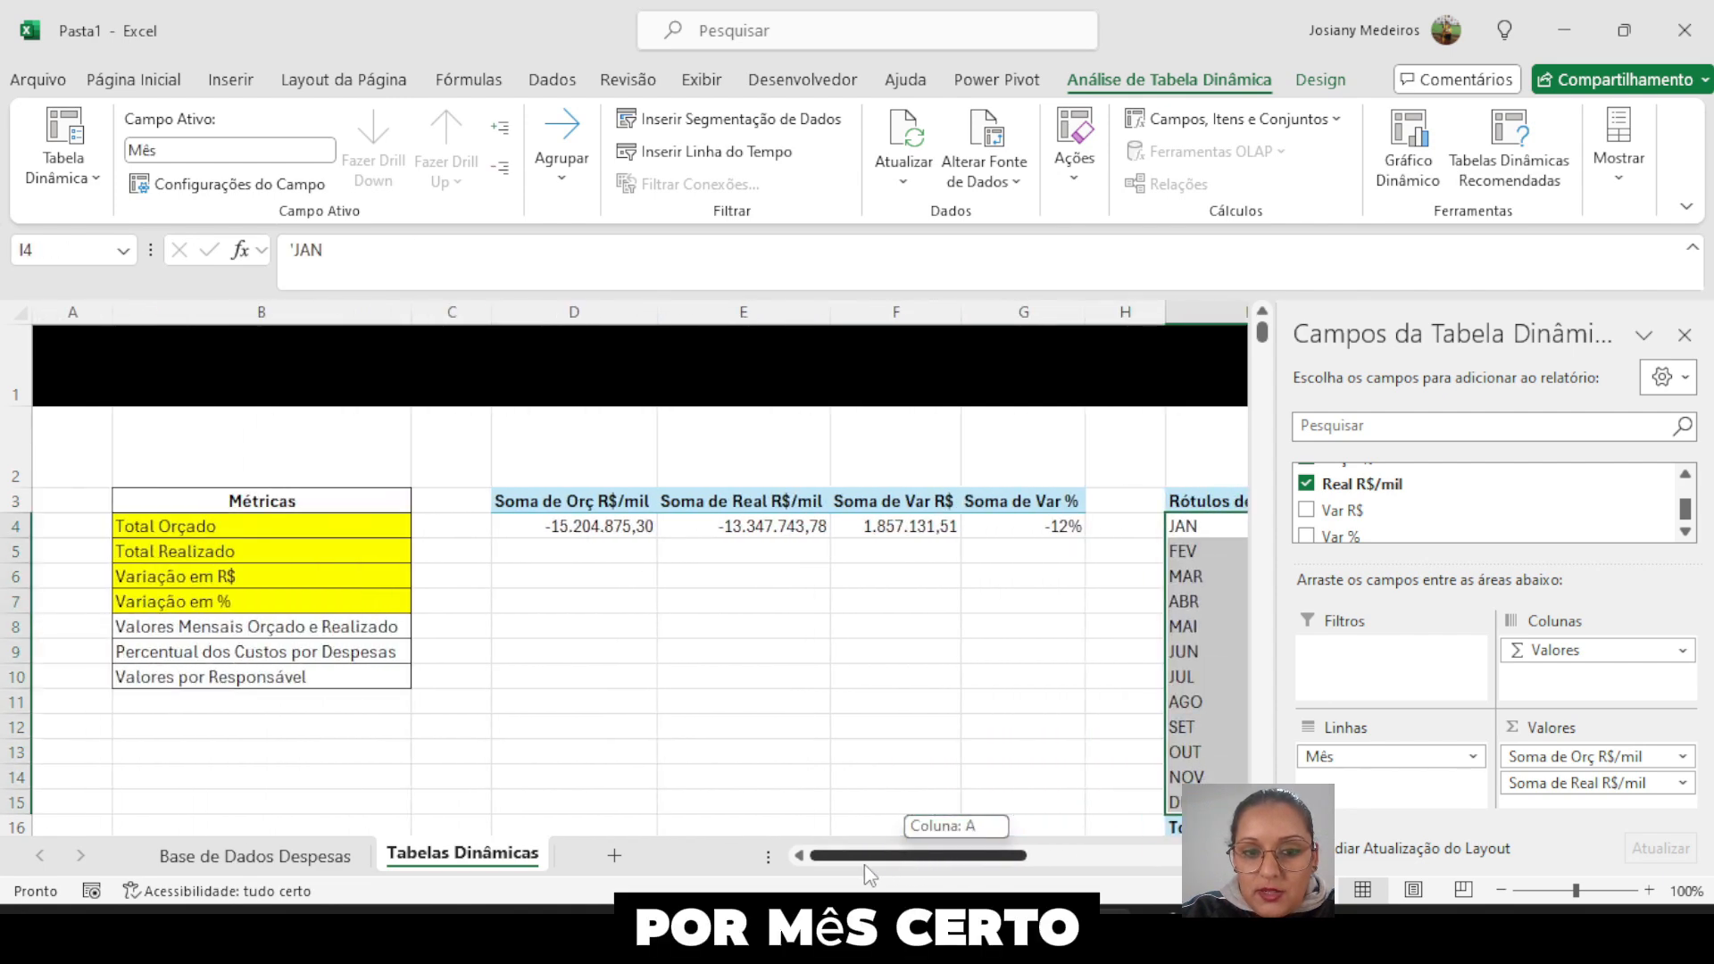
click(138, 630)
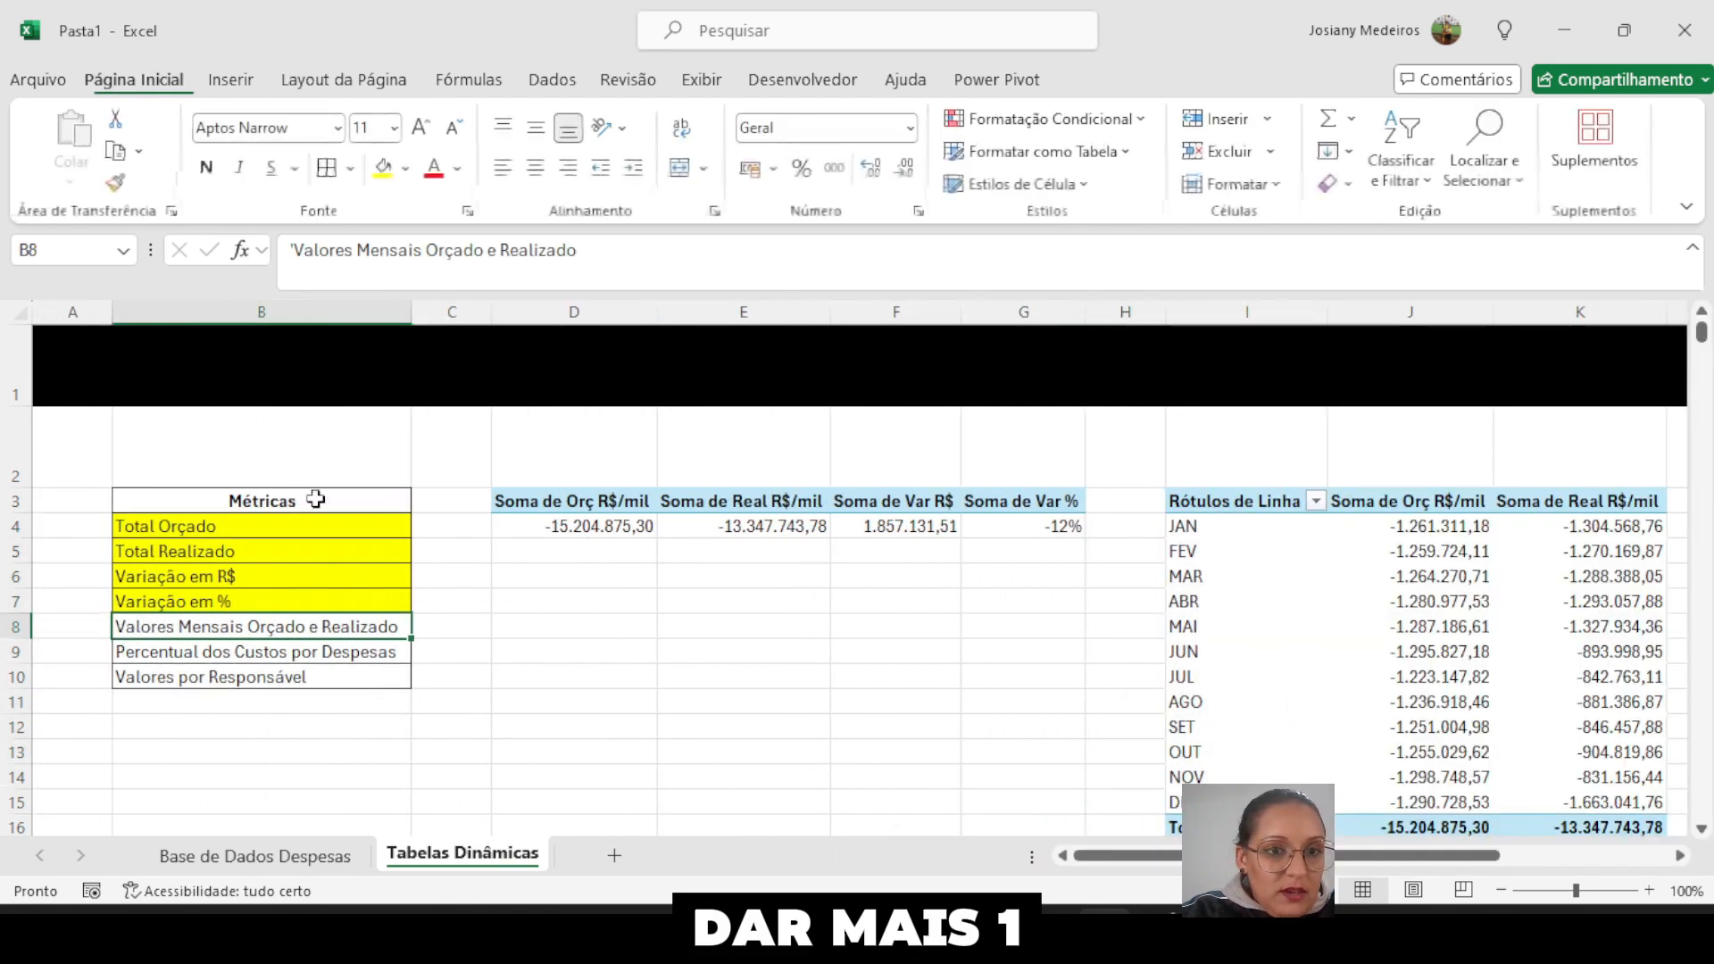
click(386, 175)
drag(1101, 859, 1039, 884)
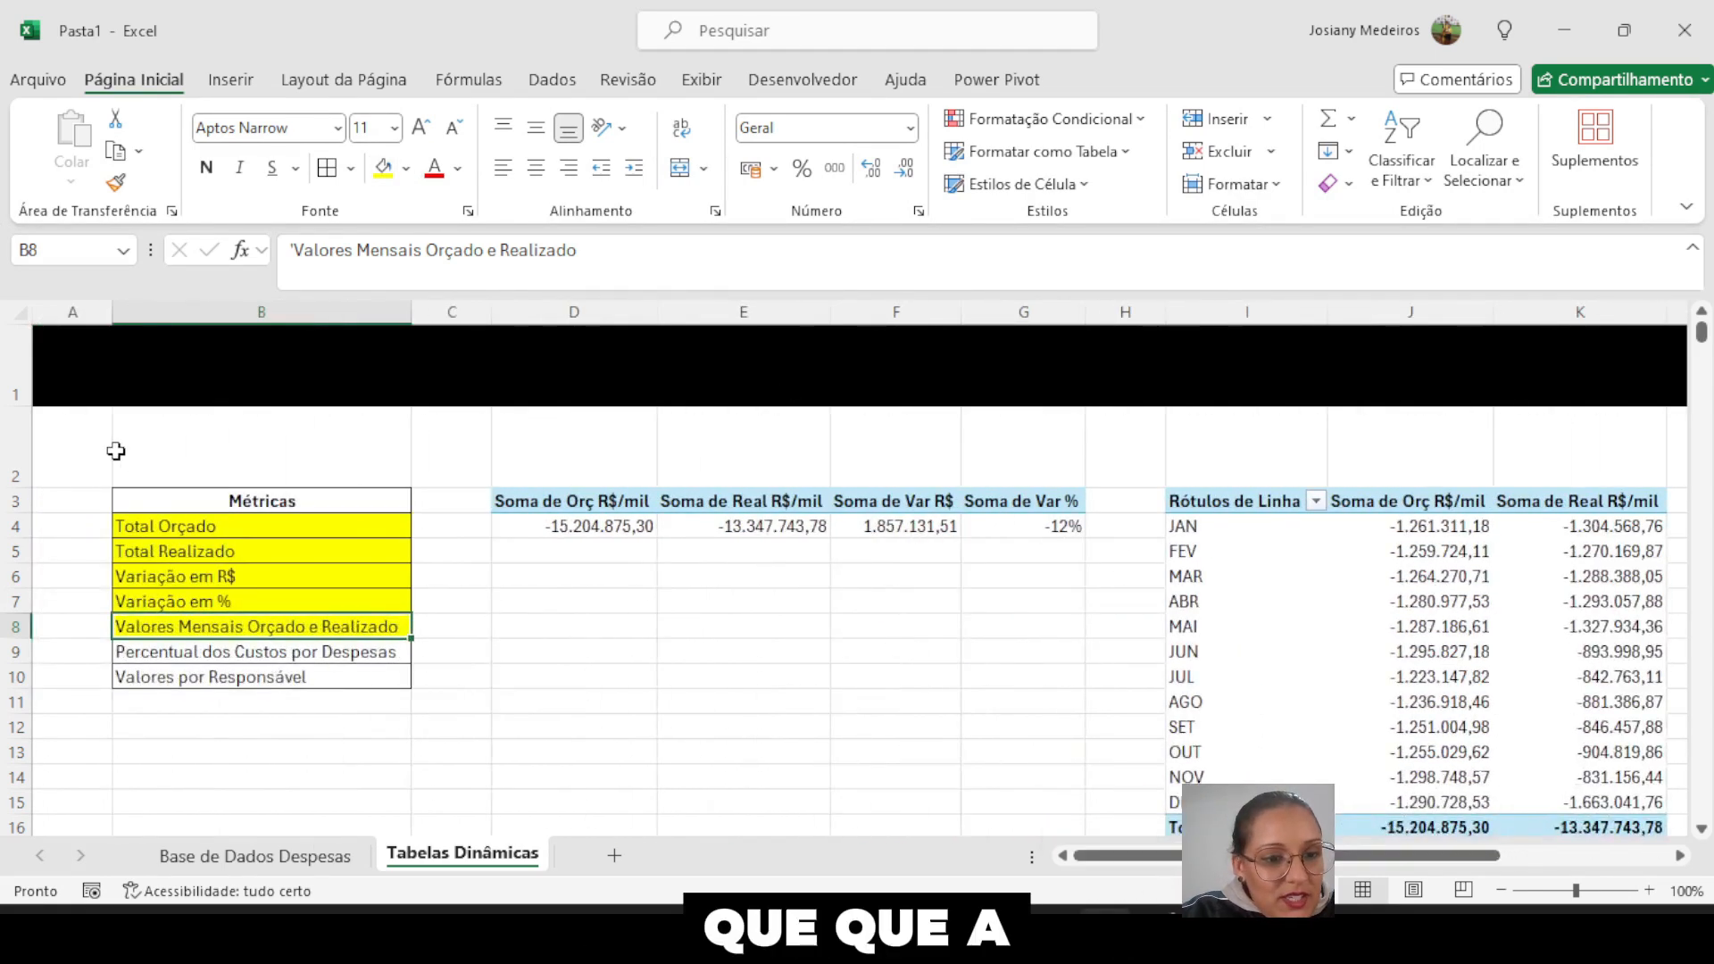
- Insert a pivot table at cell M3 of Tabelas Dinâmicas for the cost percentages, using the BasedeDadosDespesas table as its source
click(156, 654)
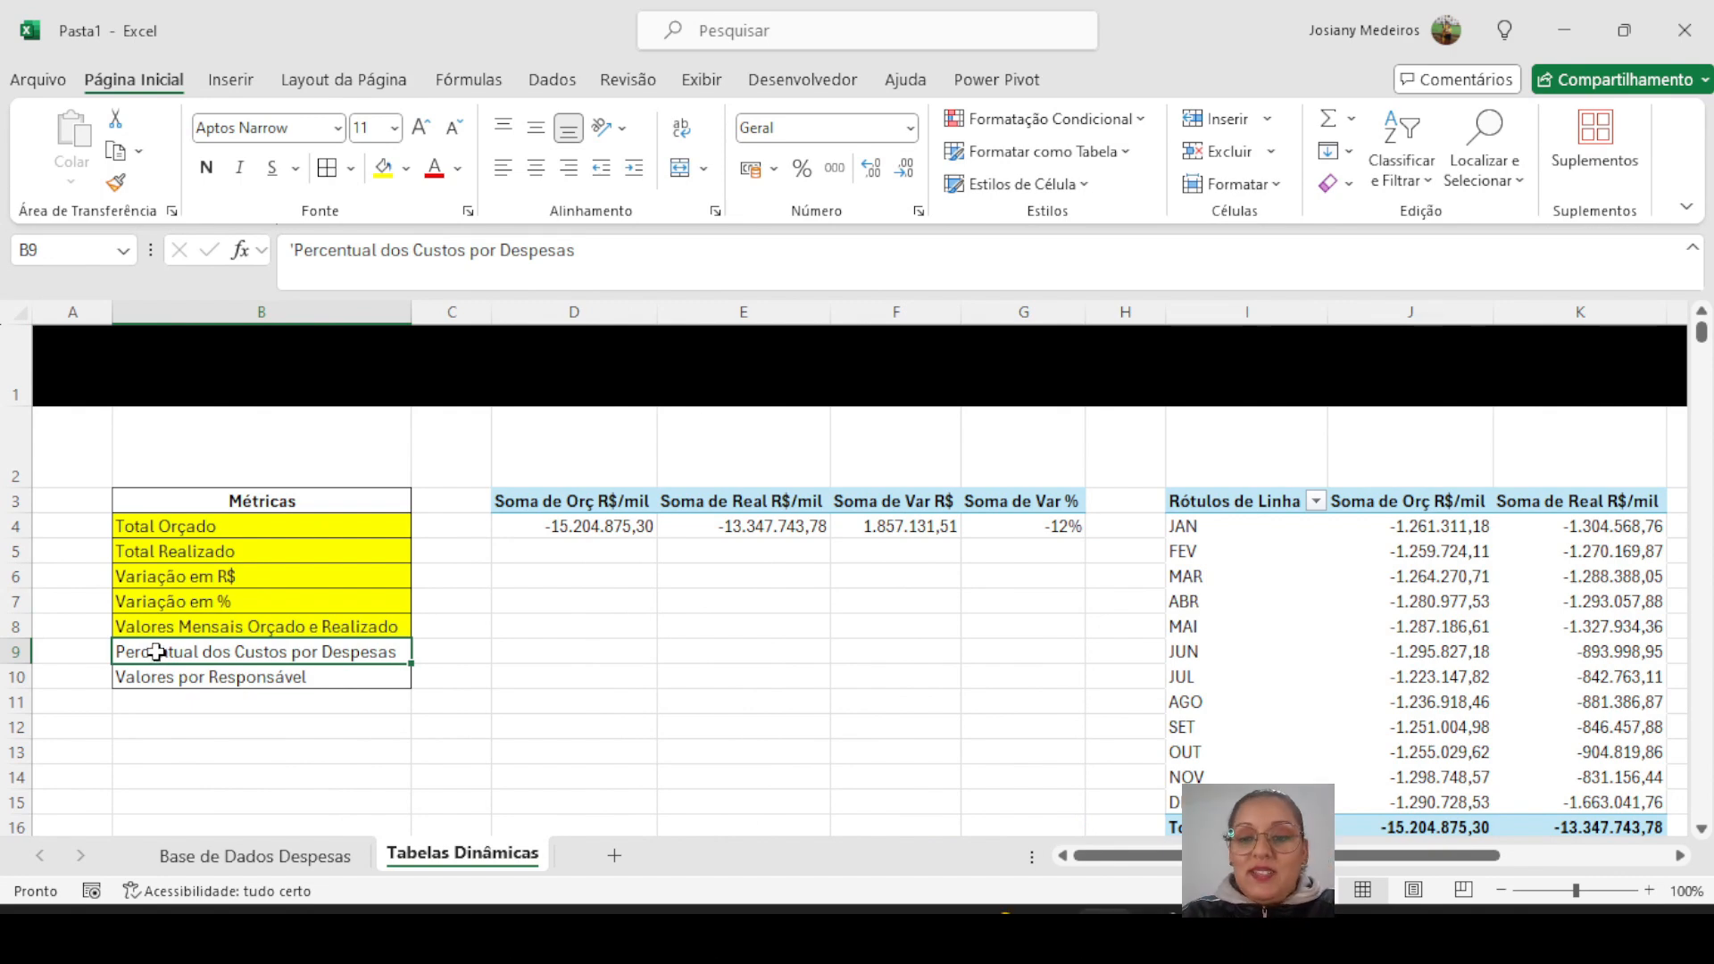
drag(1147, 855, 1317, 855)
click(1179, 500)
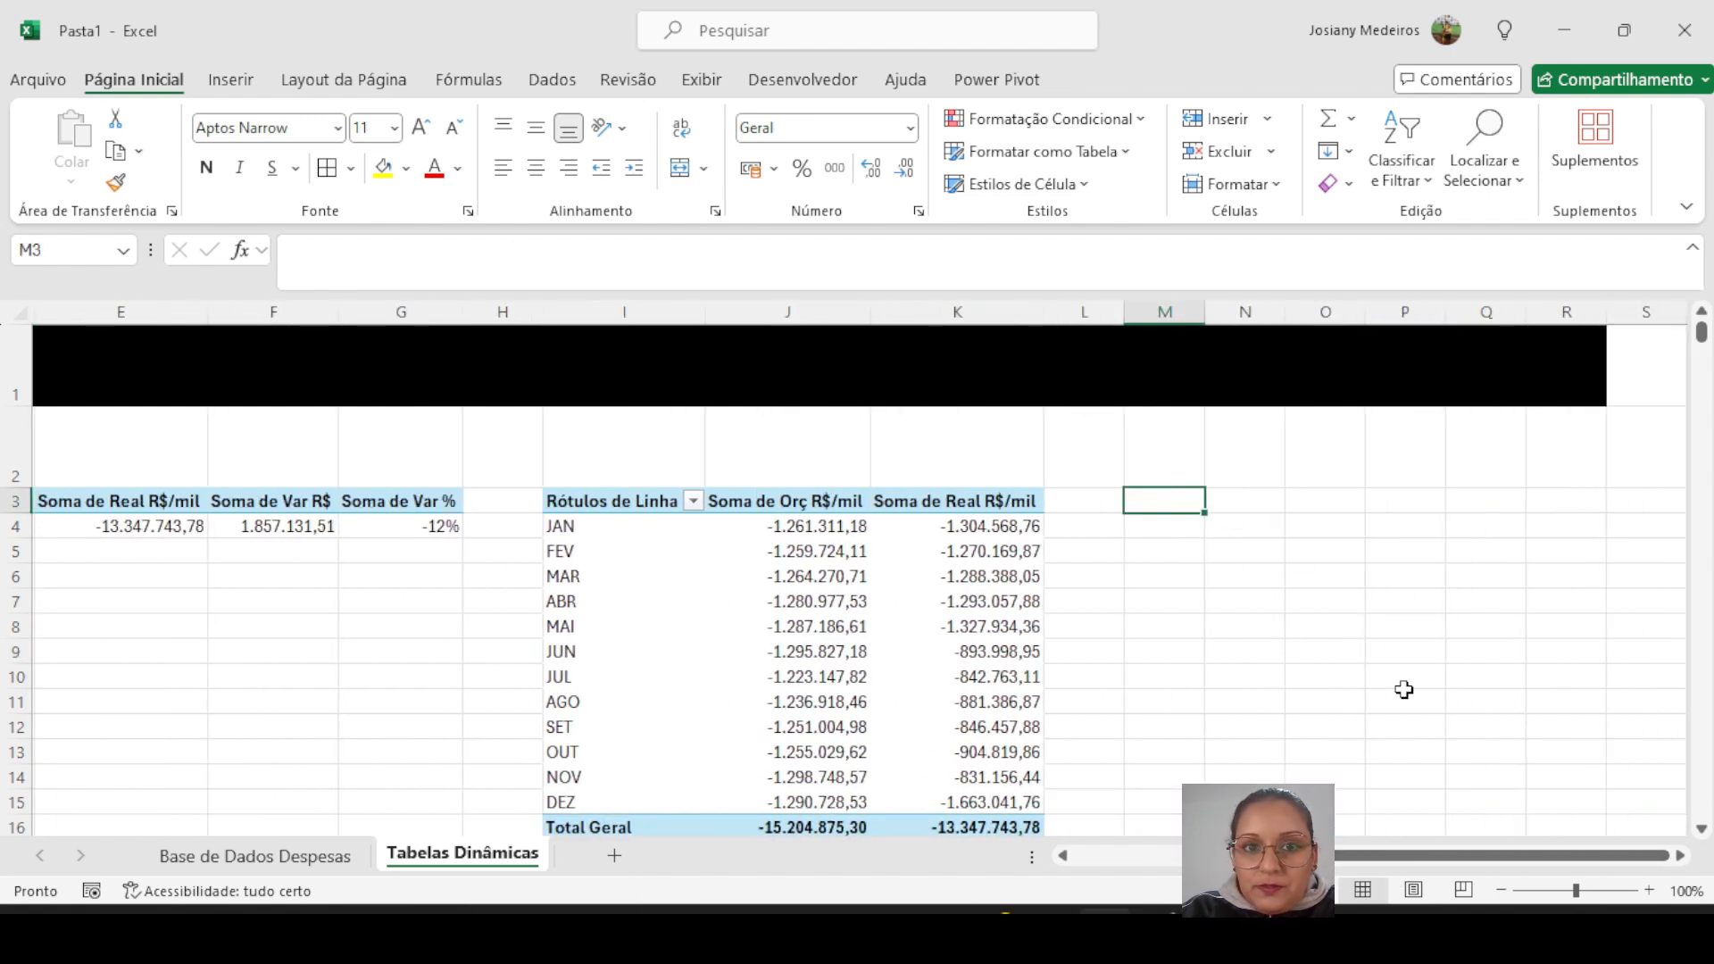
click(230, 82)
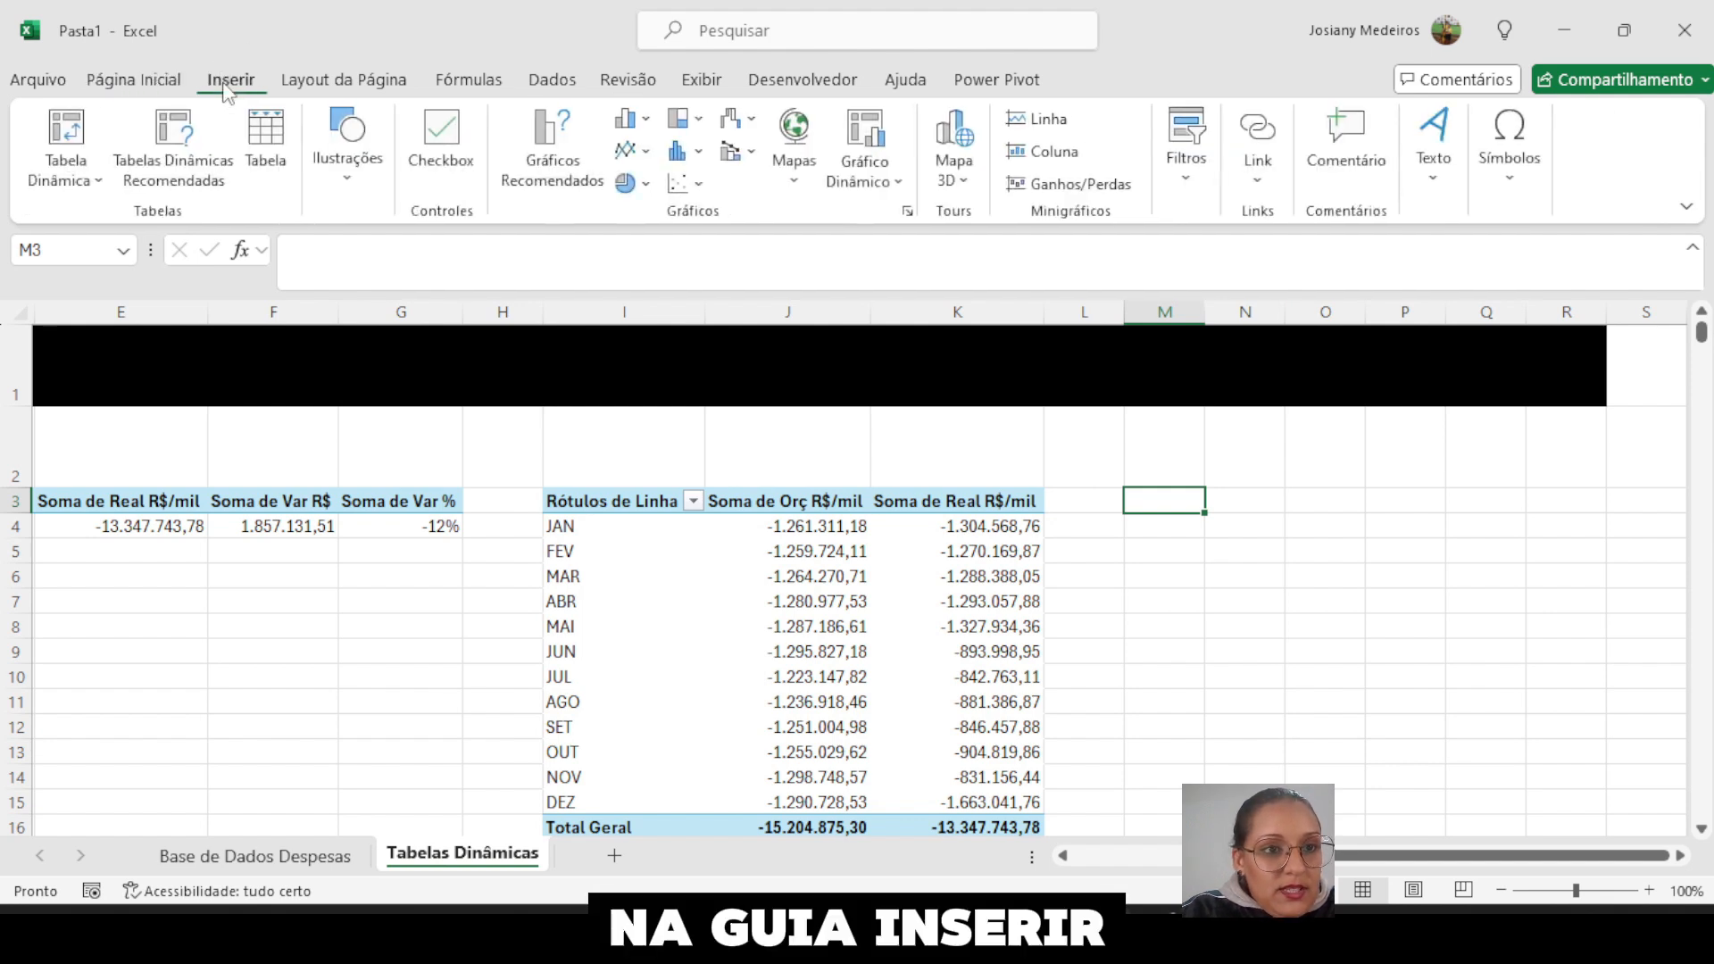
click(56, 188)
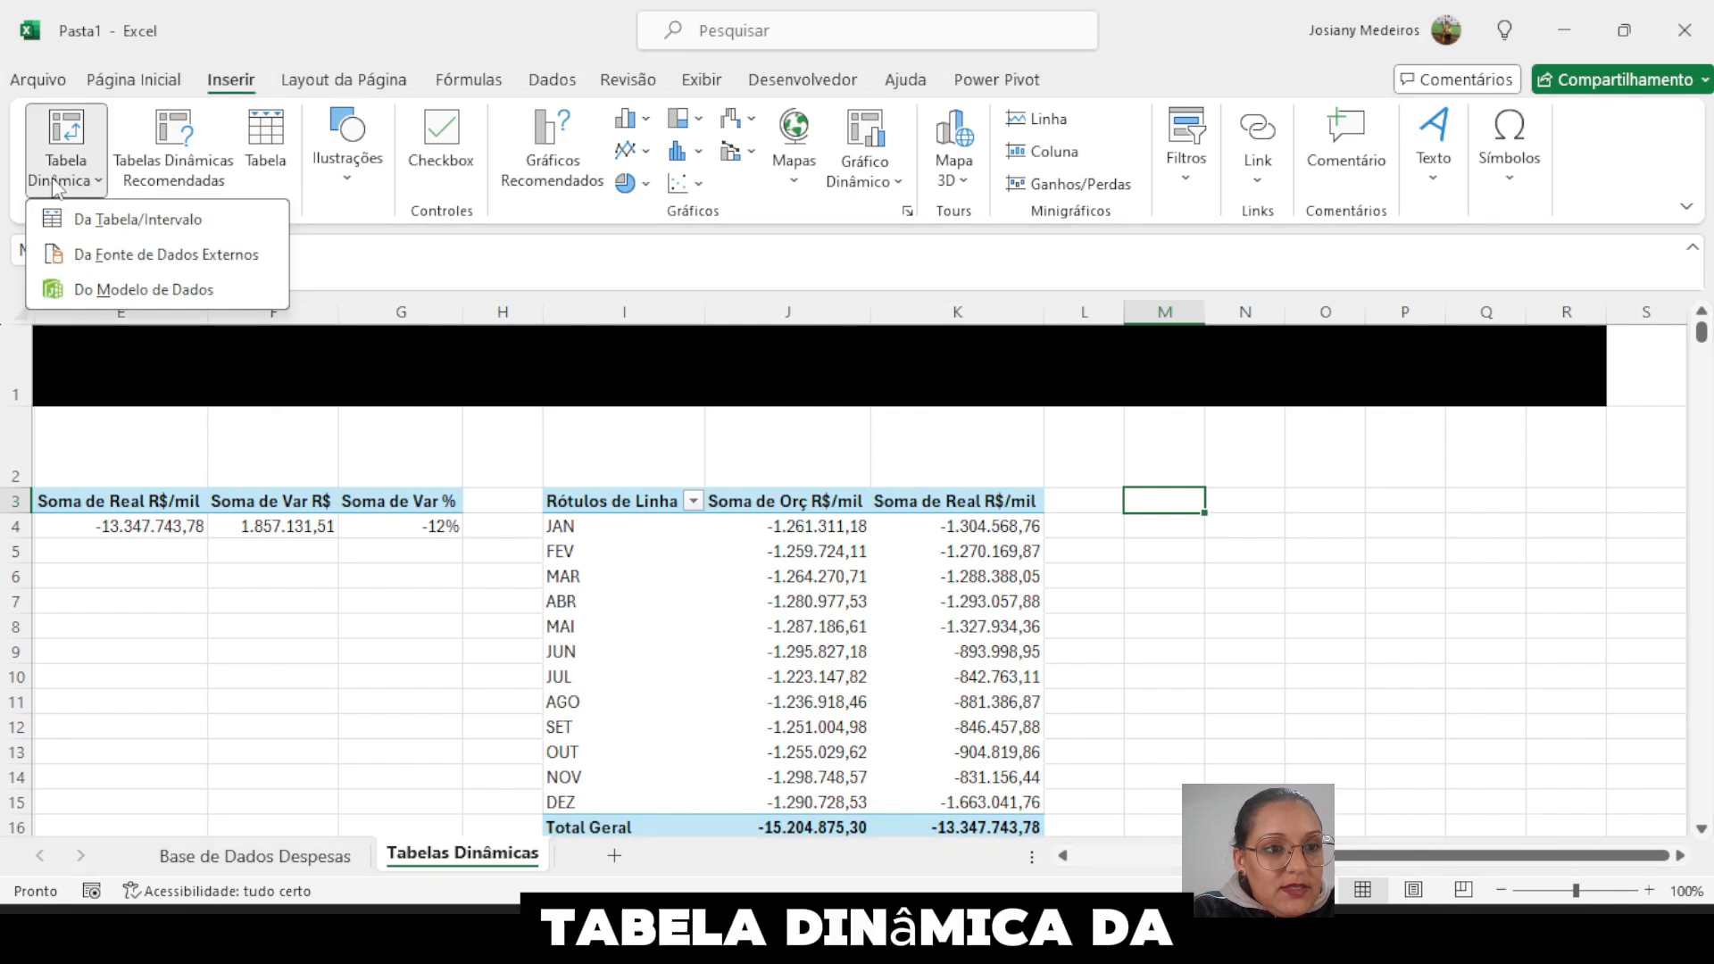
click(102, 225)
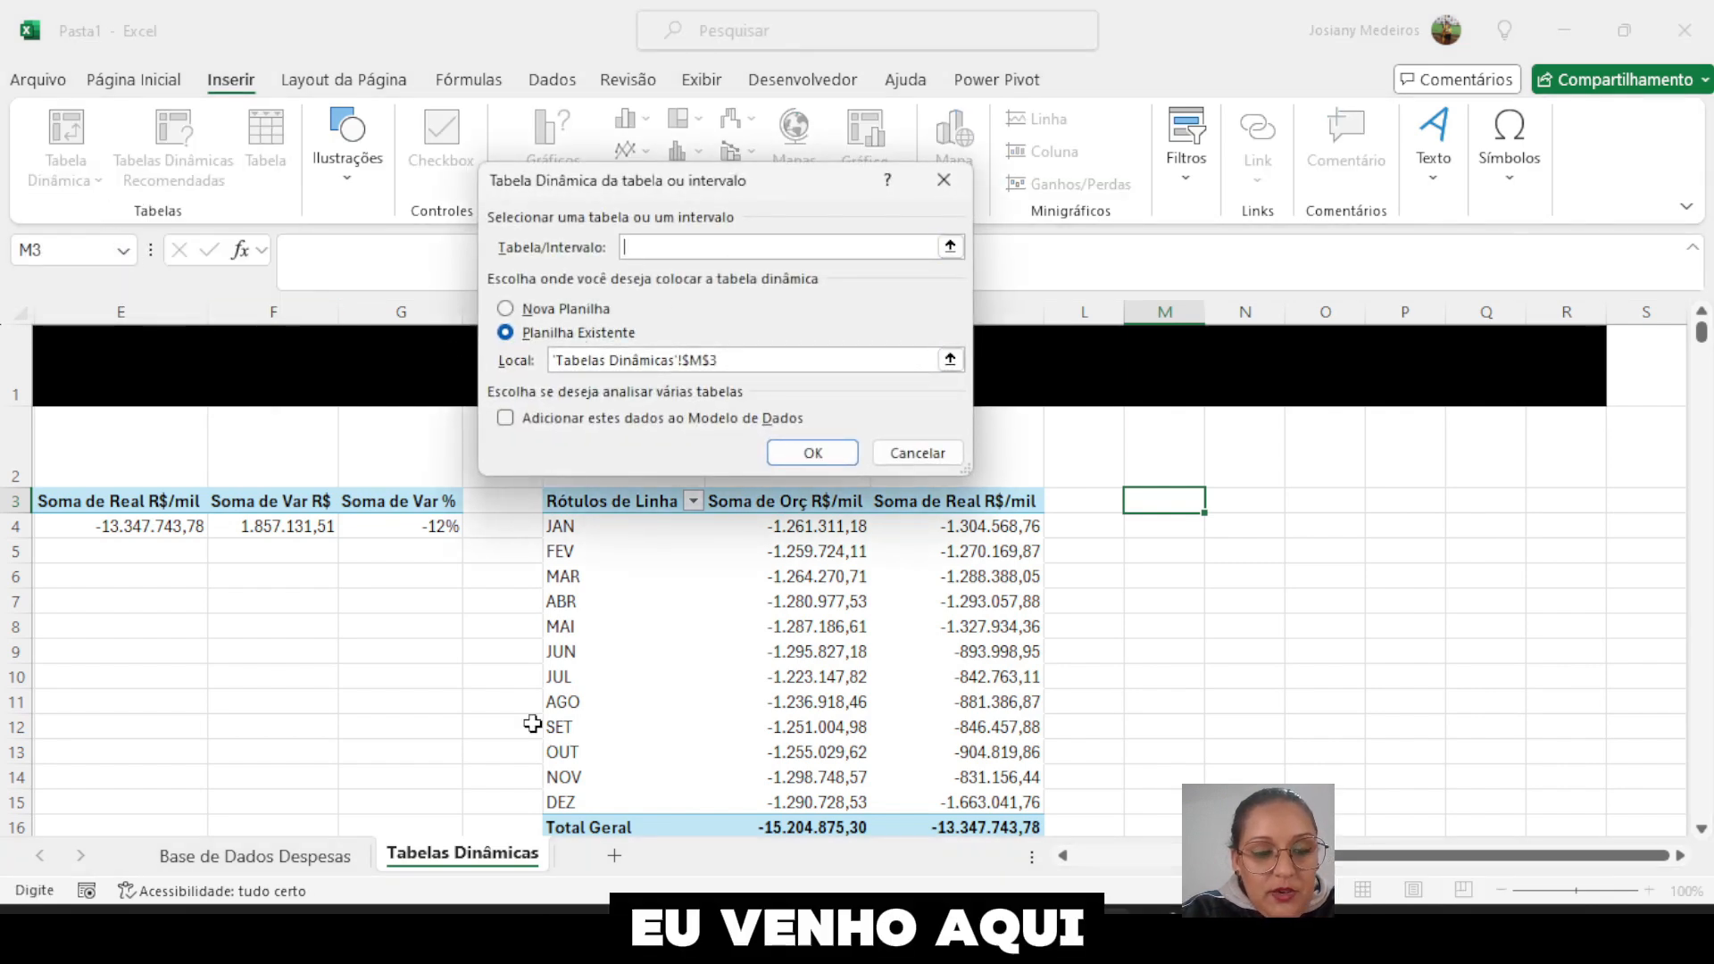
click(287, 859)
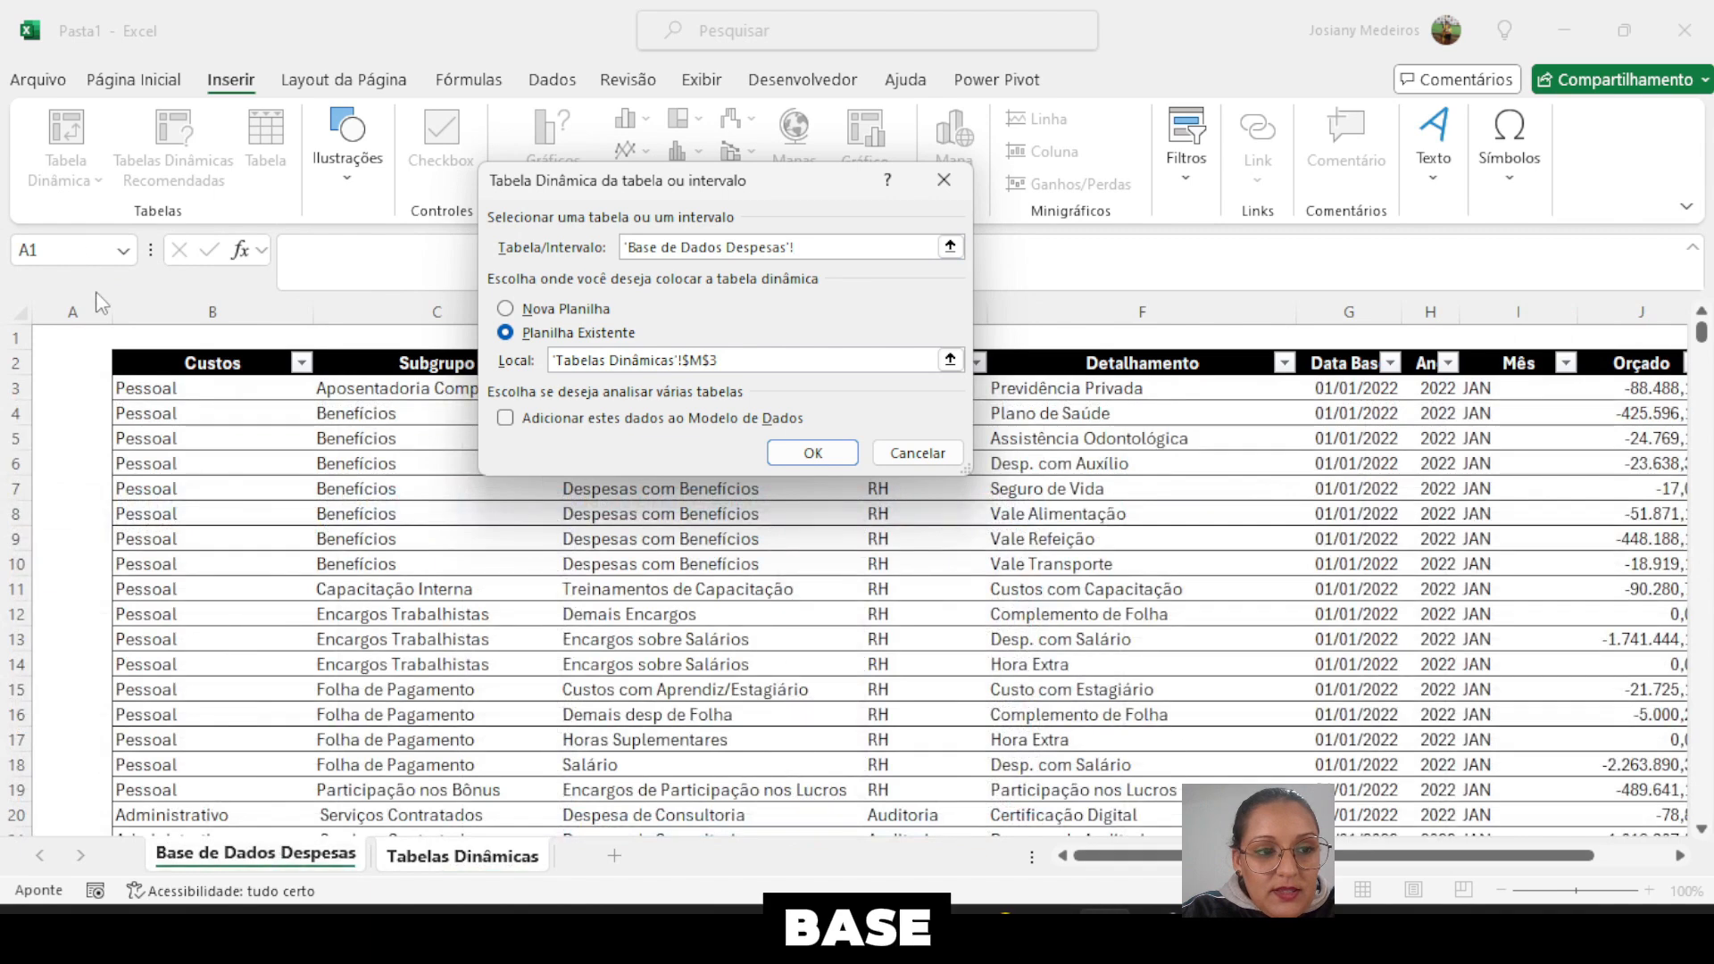
click(112, 356)
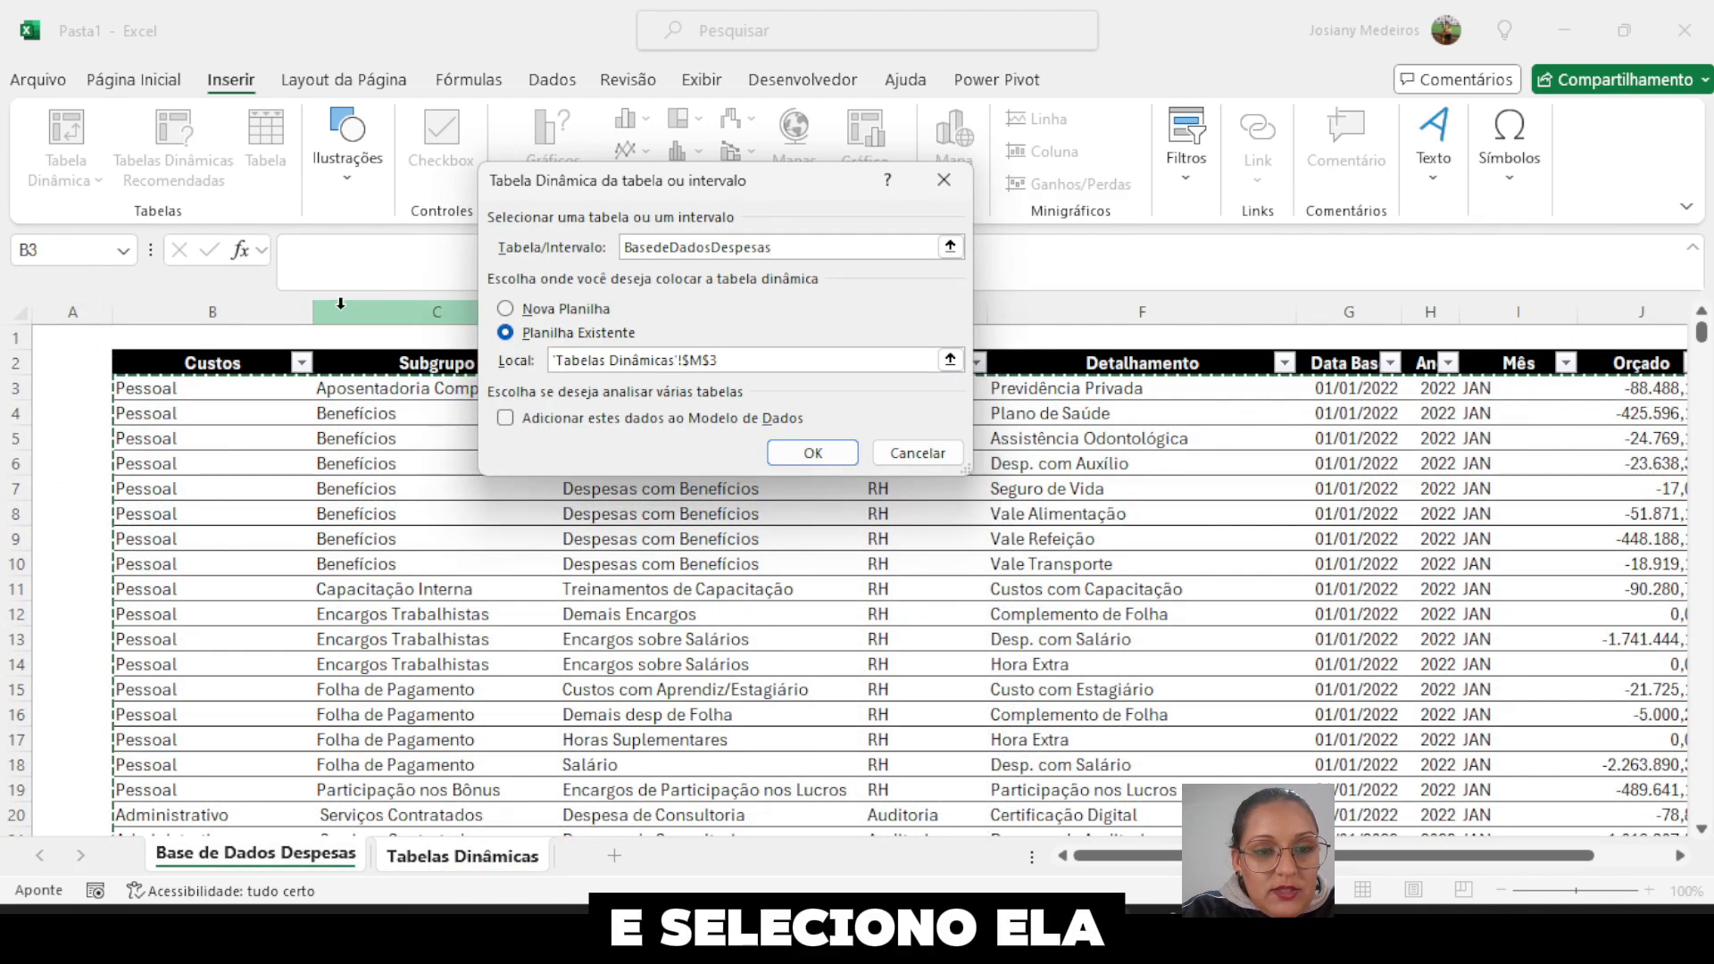
click(782, 454)
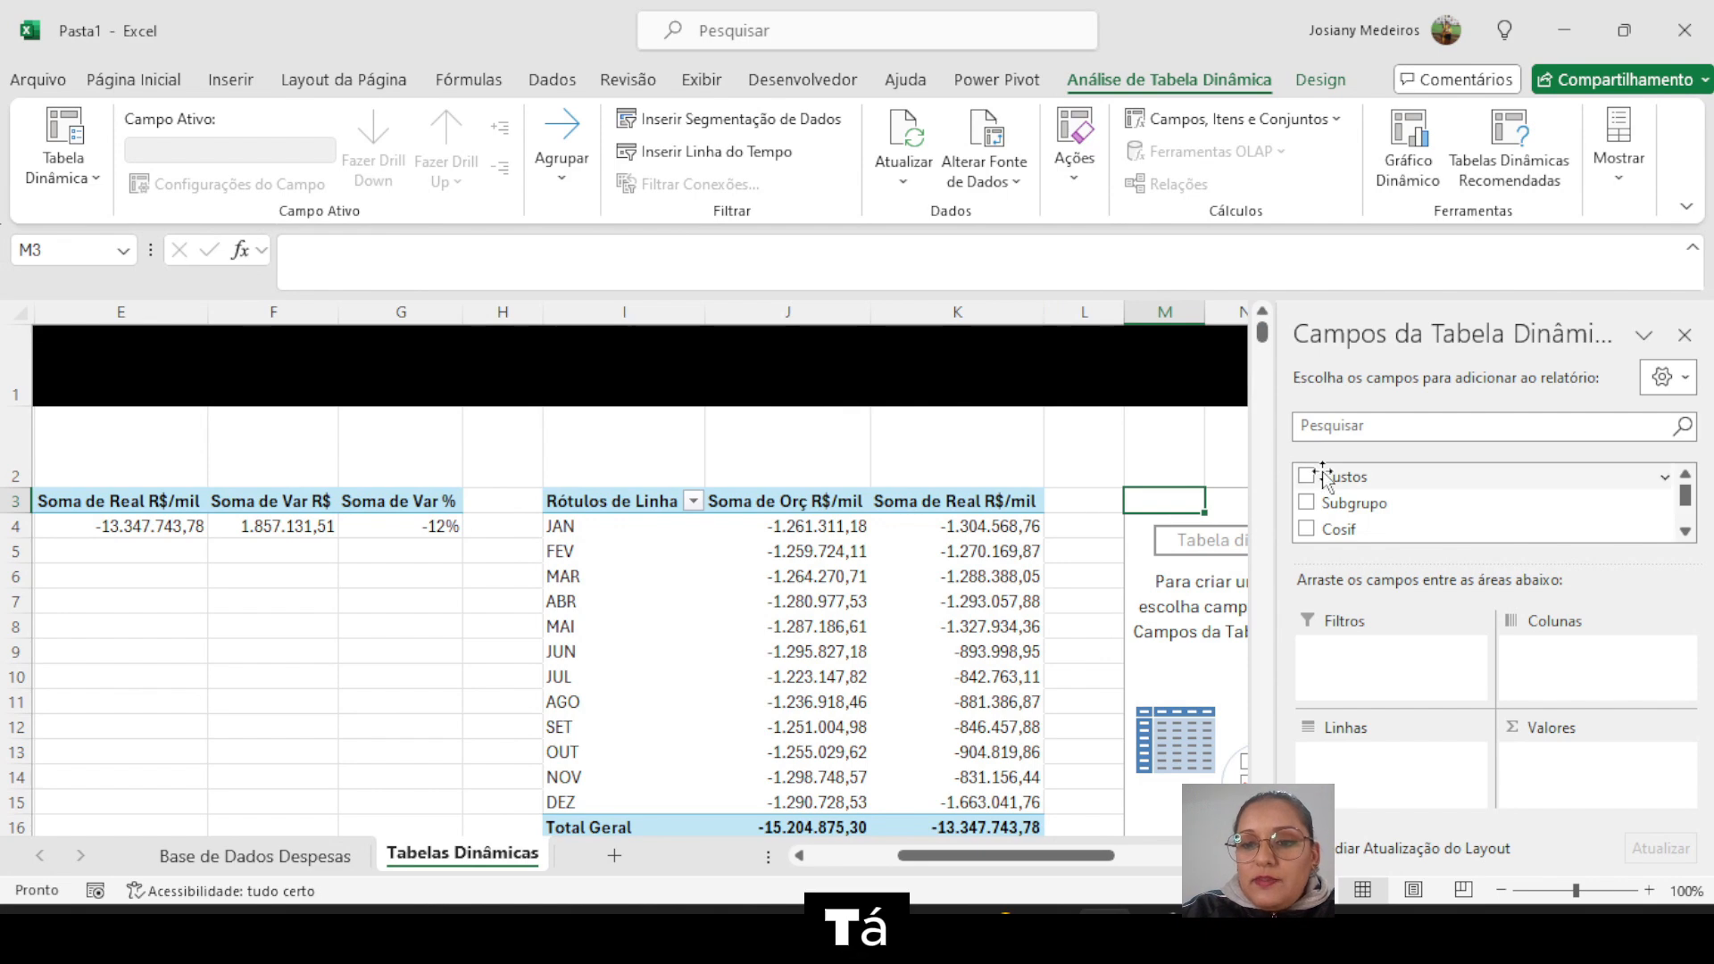
- Add the Custos field to the rows of the new pivot table at M3
drag(1306, 487, 1339, 759)
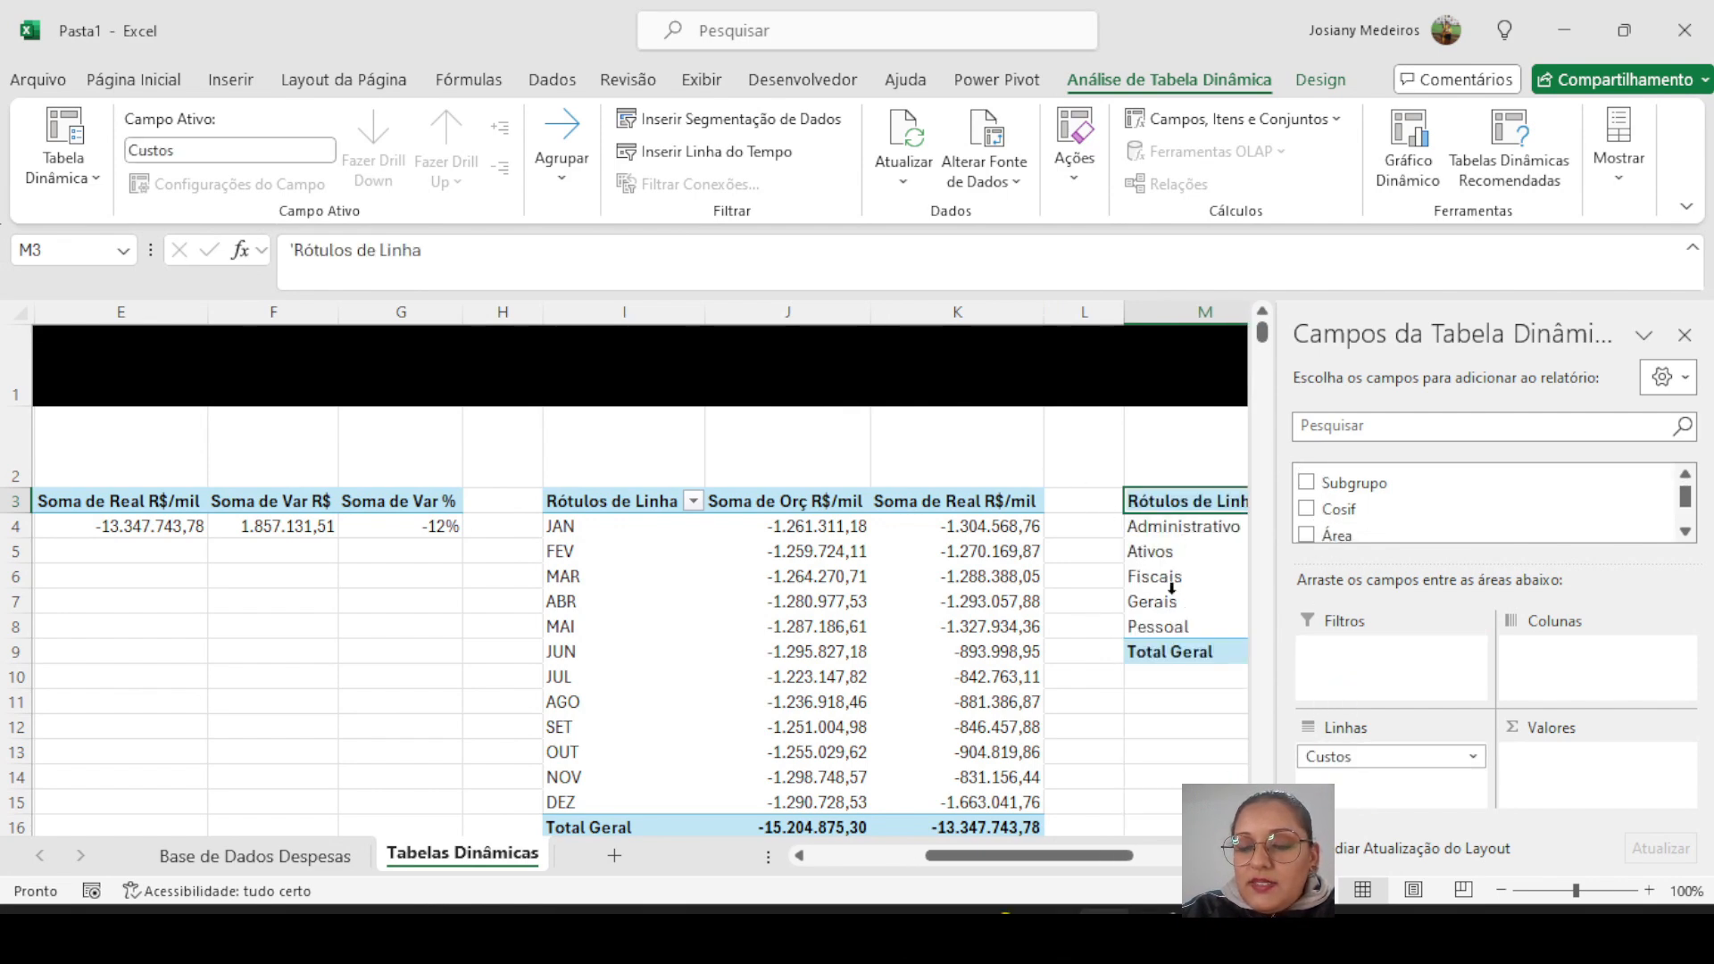
drag(1096, 866, 1165, 866)
scroll(1154, 768, down, 1)
scroll(1154, 768, down, 2)
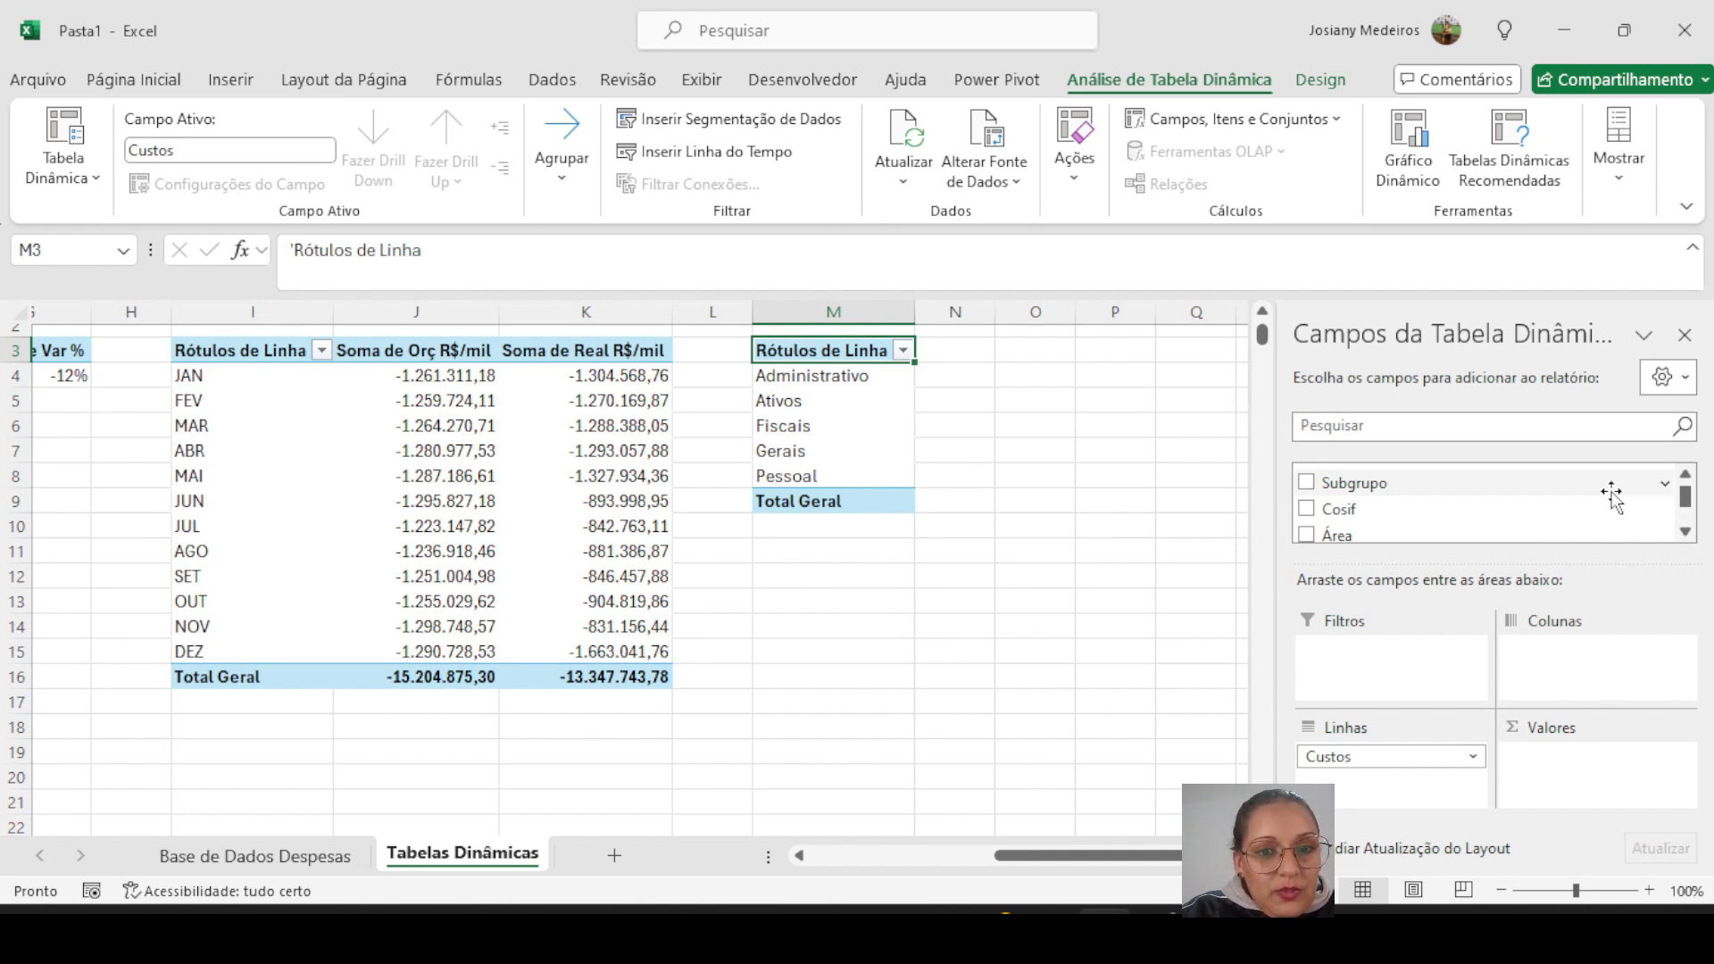
drag(1687, 501, 1690, 522)
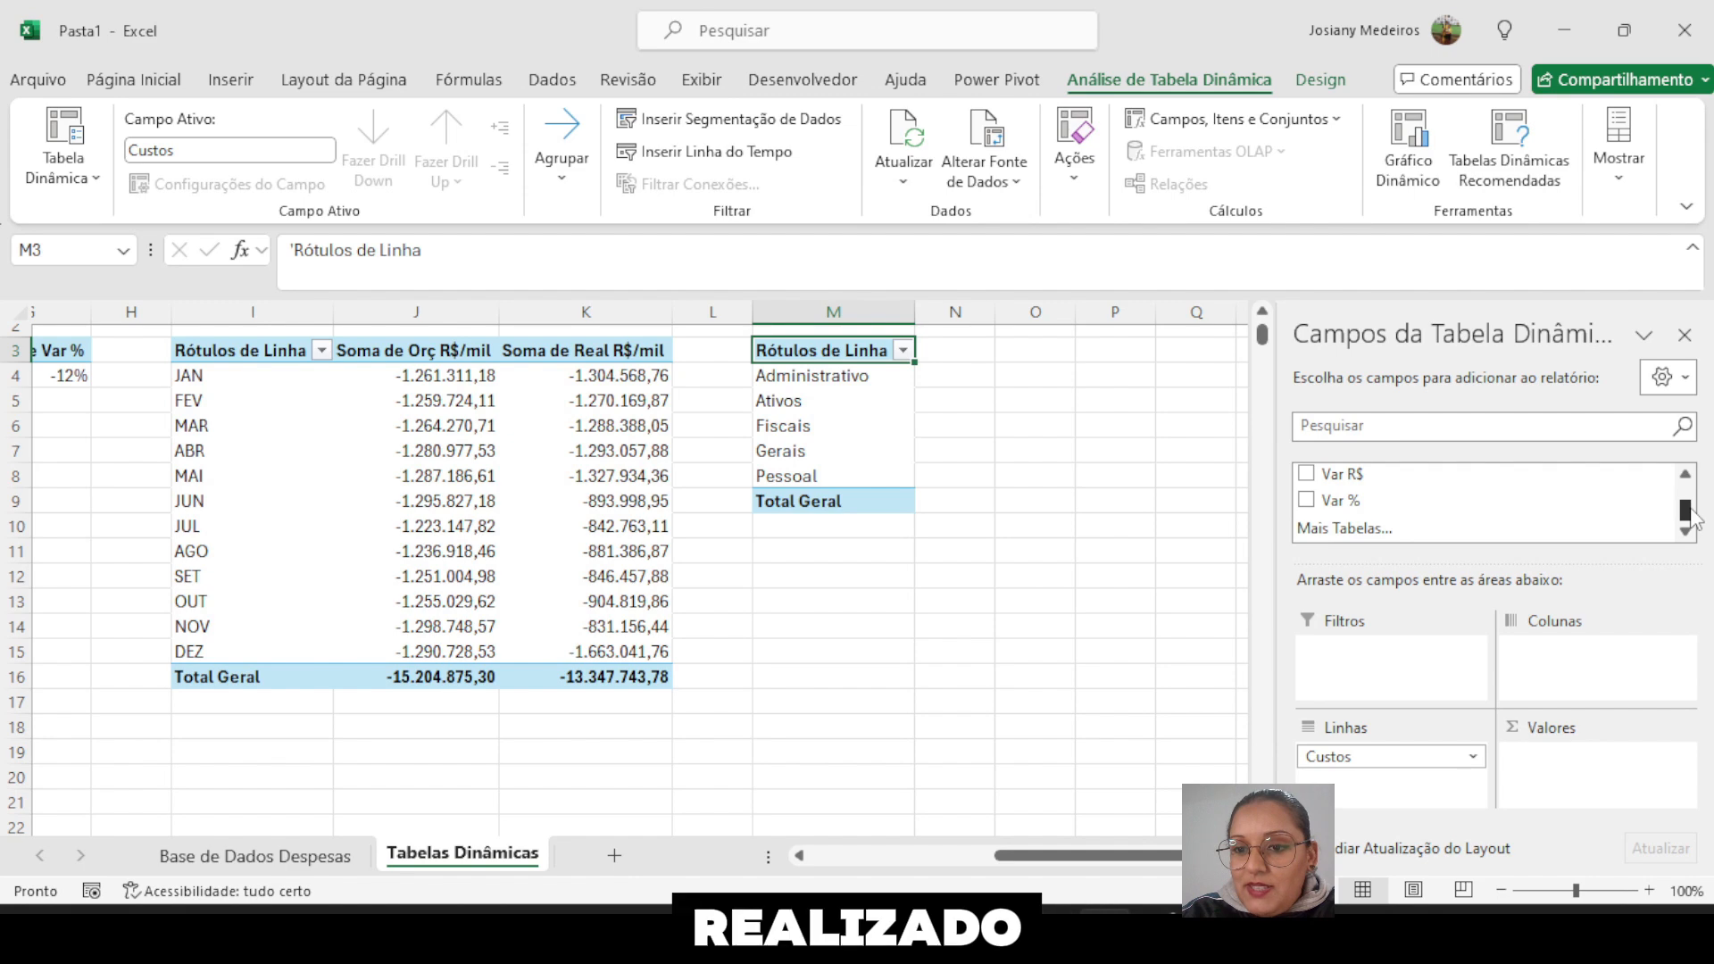
- Reword the metric in cell B9 to "Percentual dos Custos Realizado por Despesas"
drag(1101, 857, 921, 864)
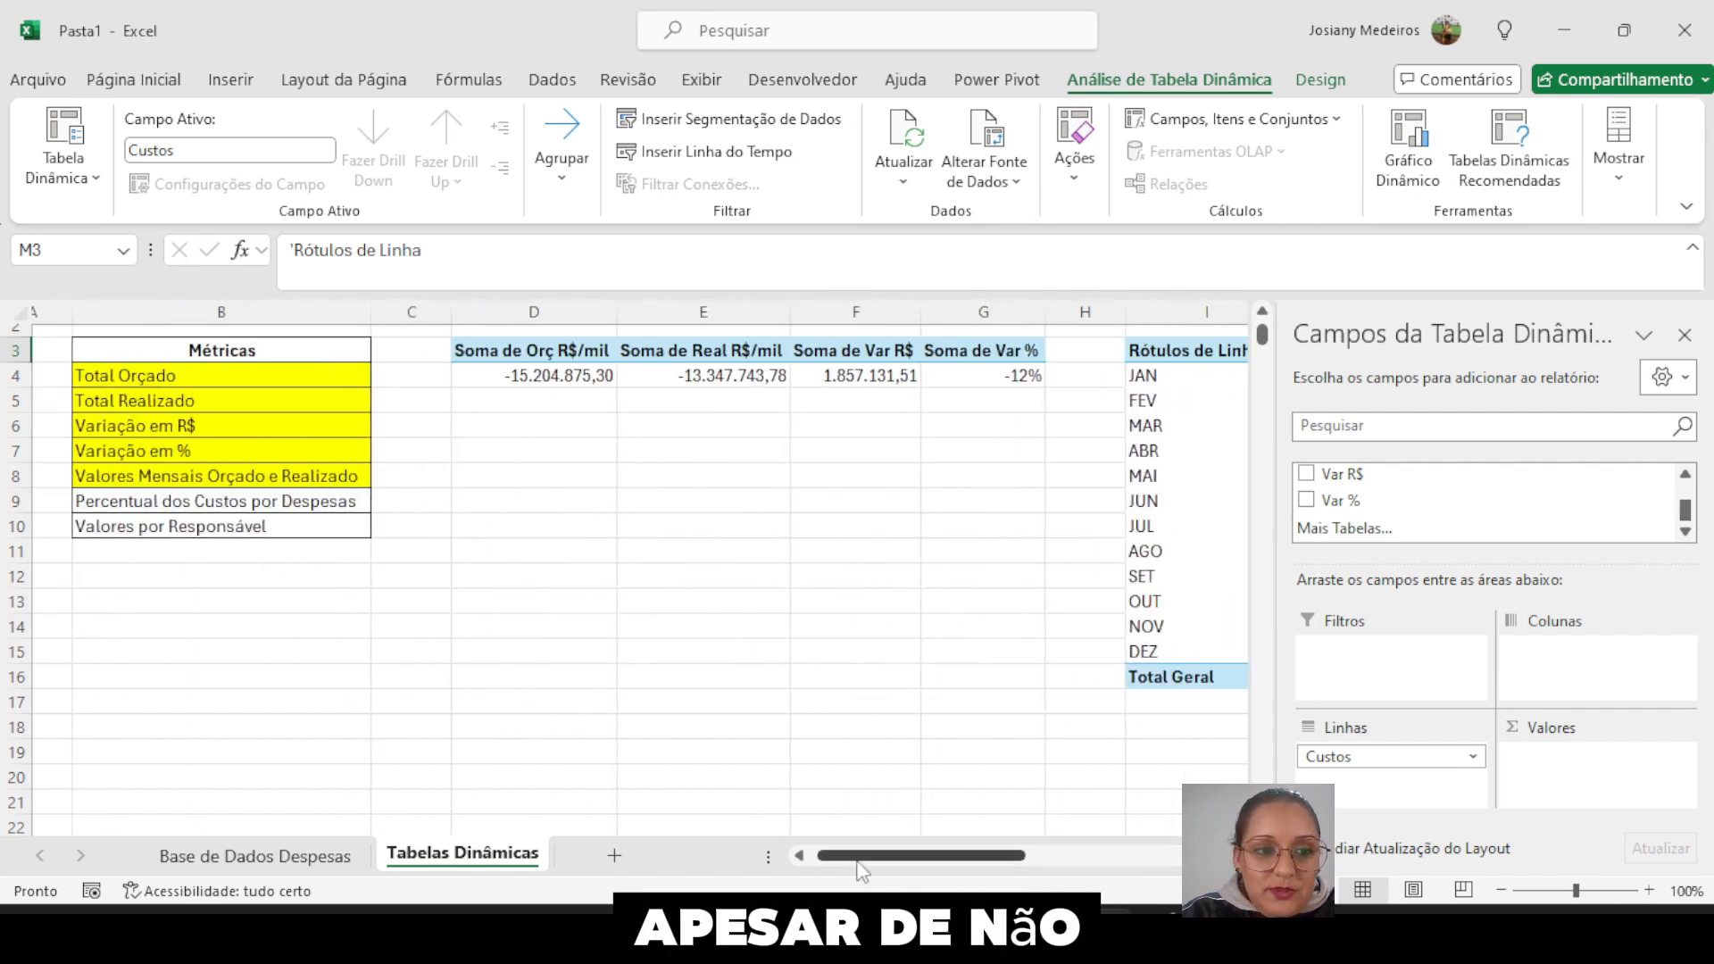
click(133, 500)
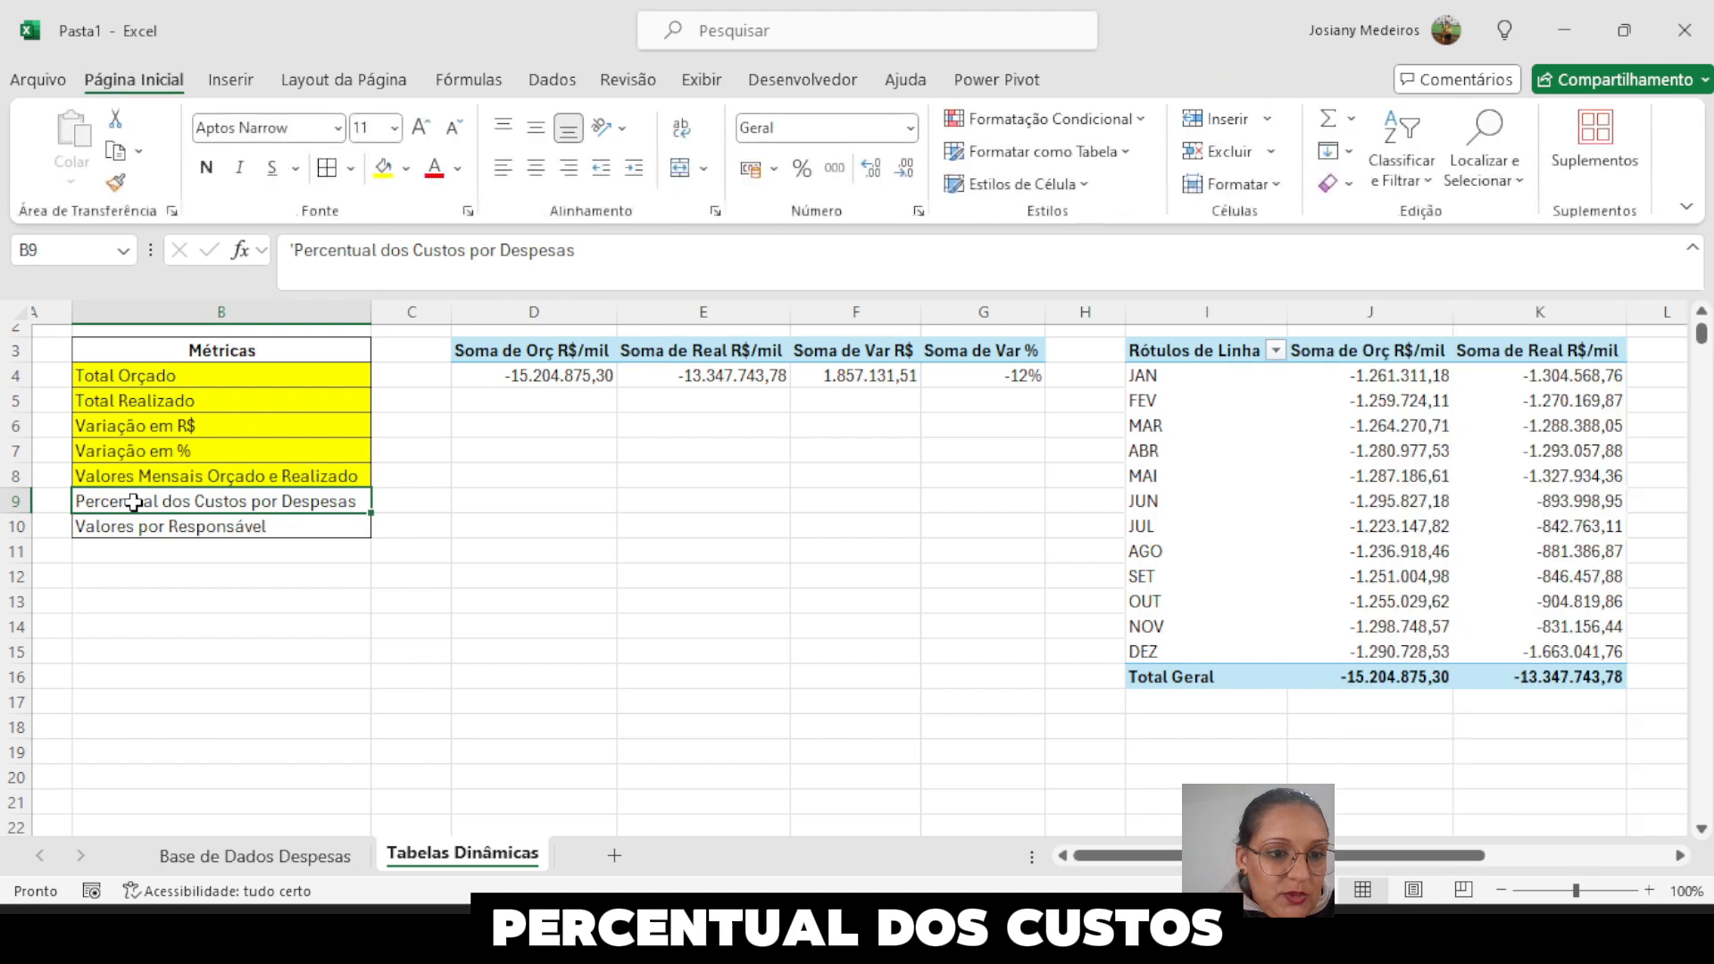
click(470, 252)
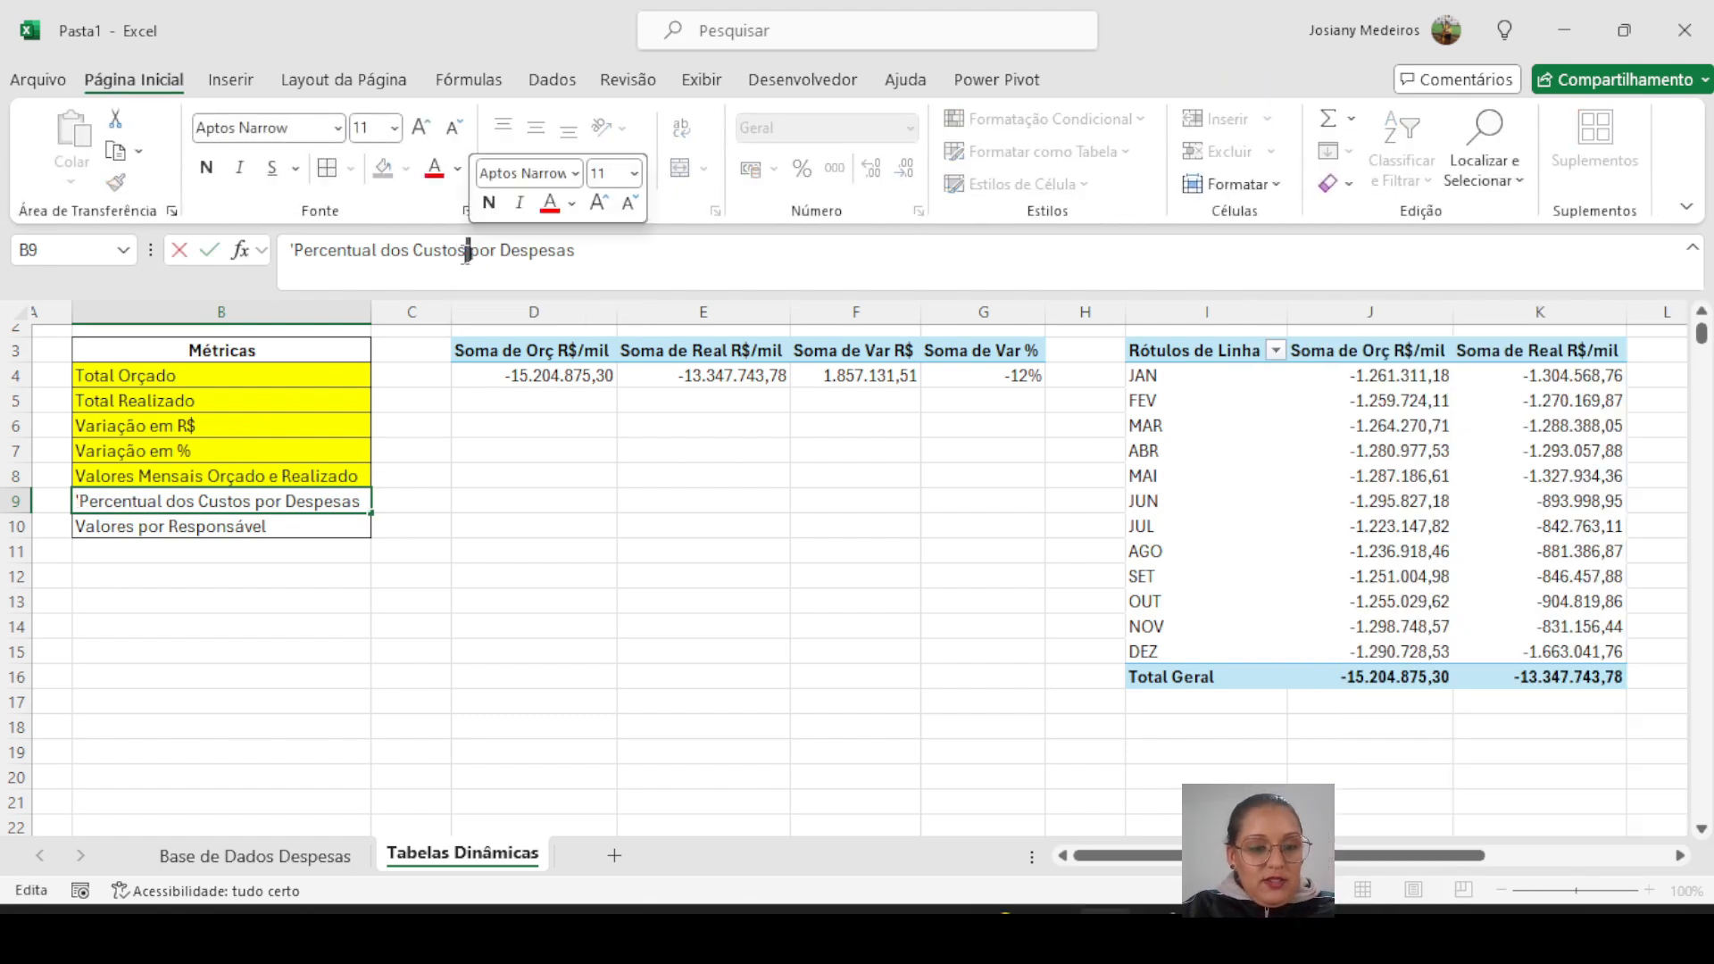
text(Rea)
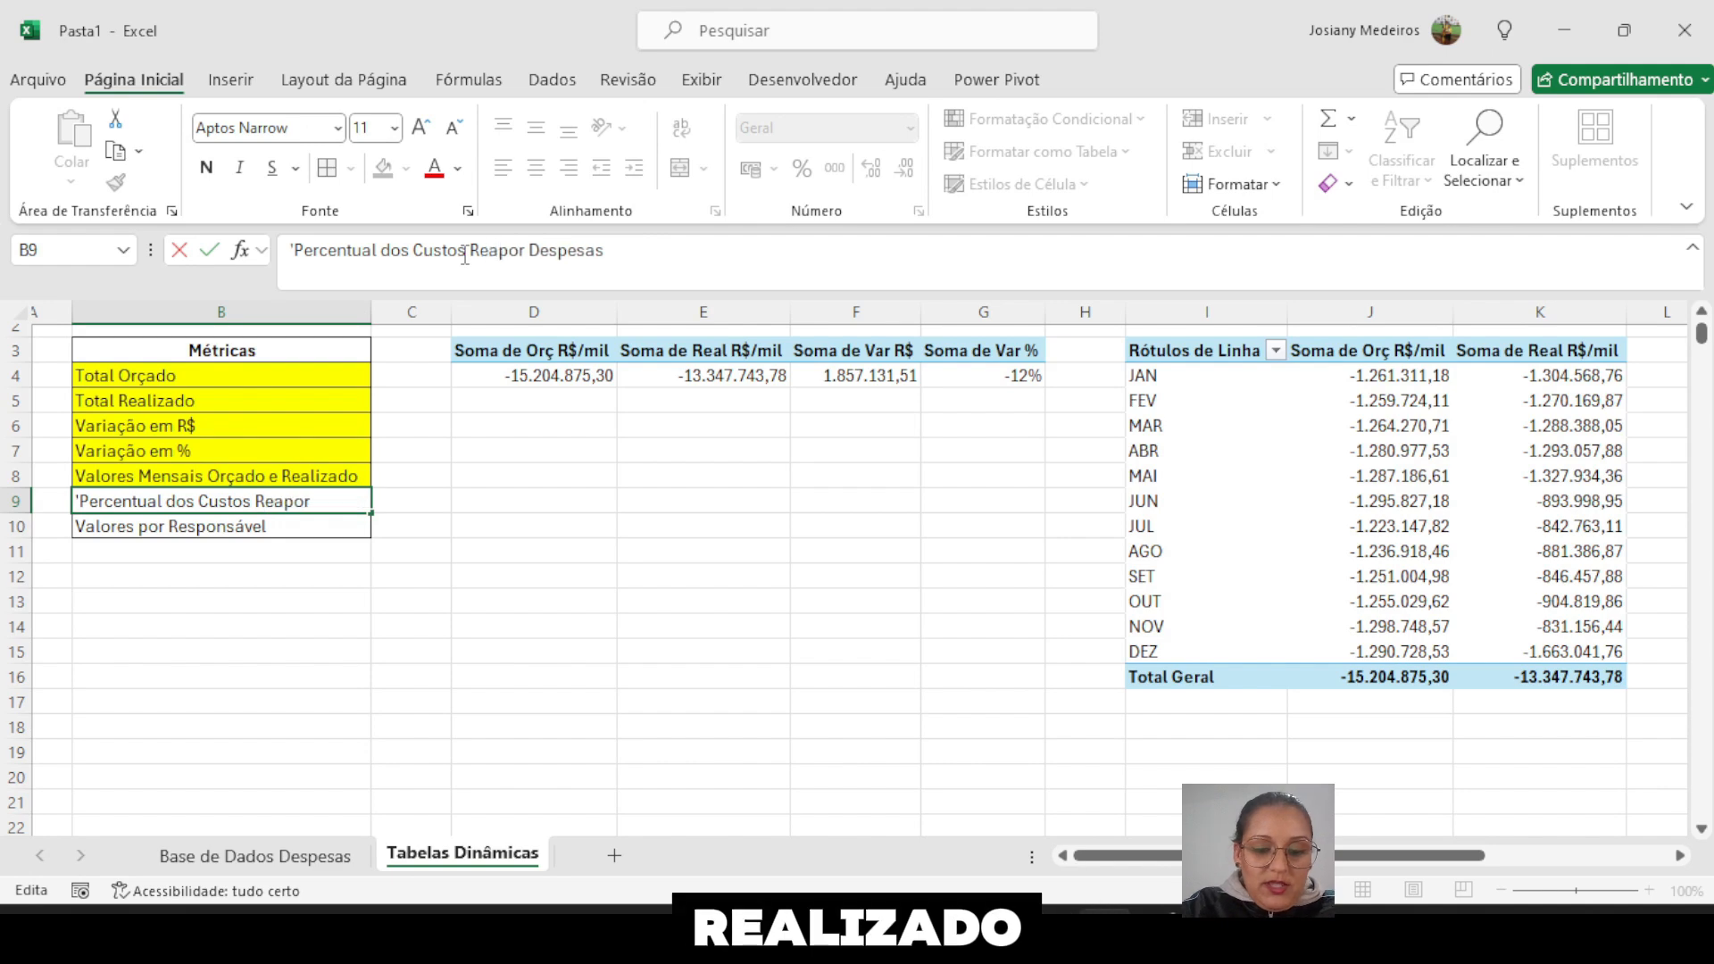
text(lizado)
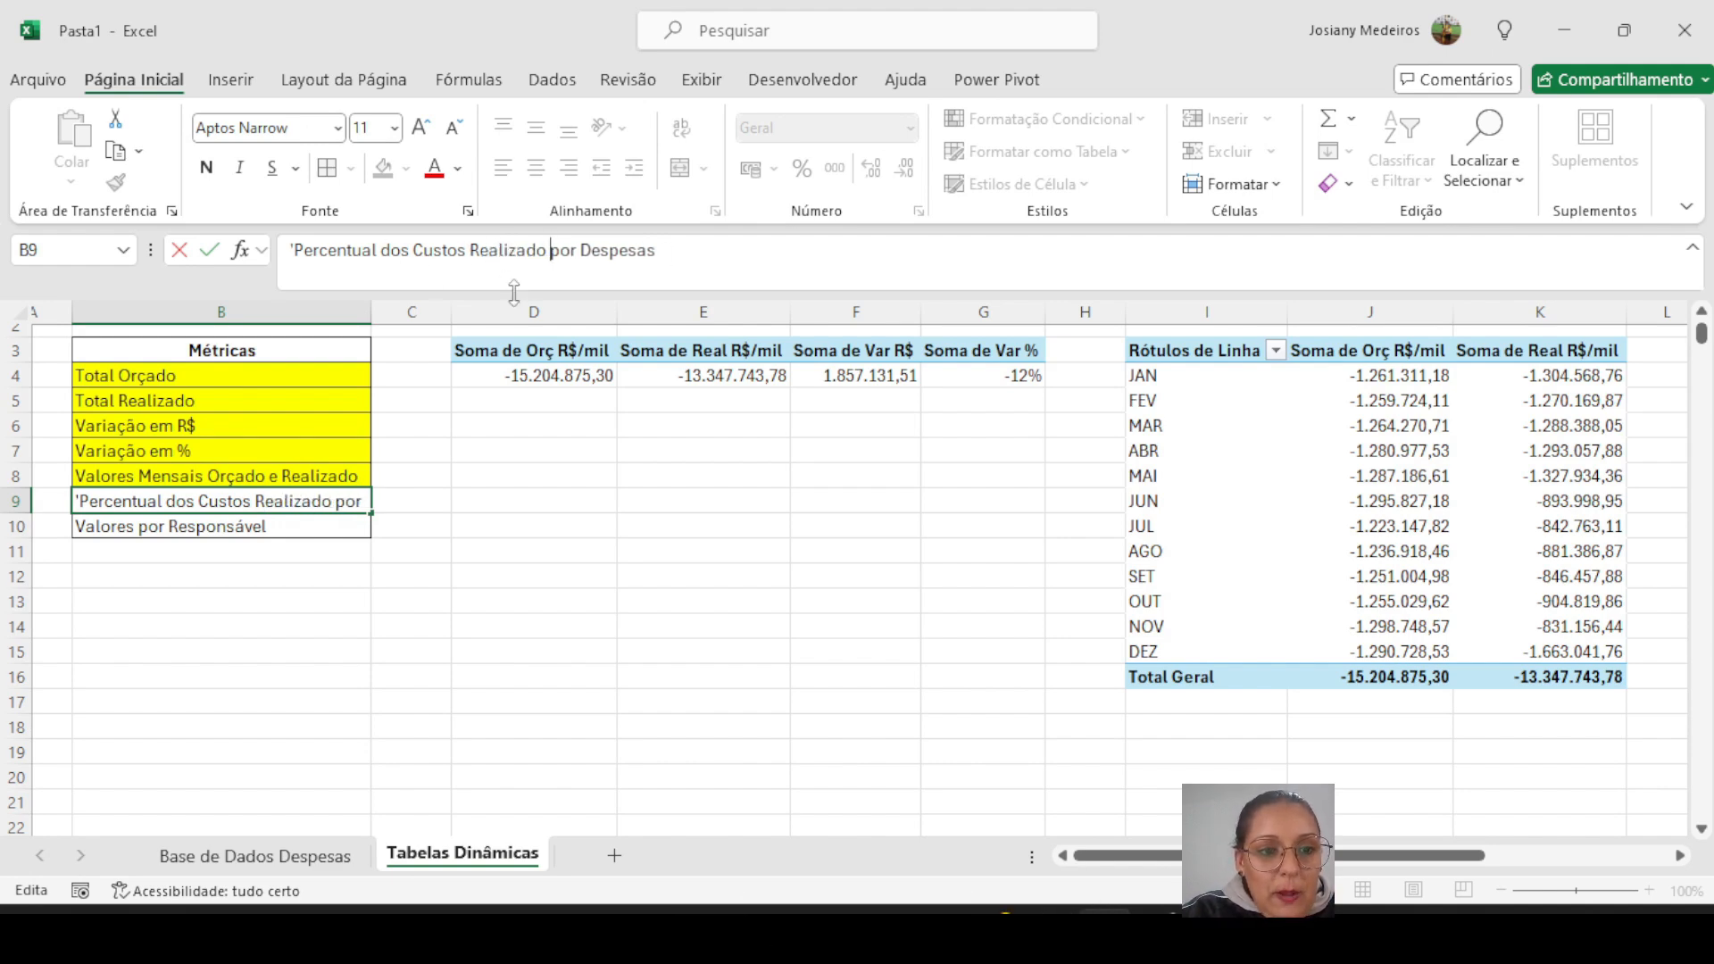
click(397, 500)
click(329, 504)
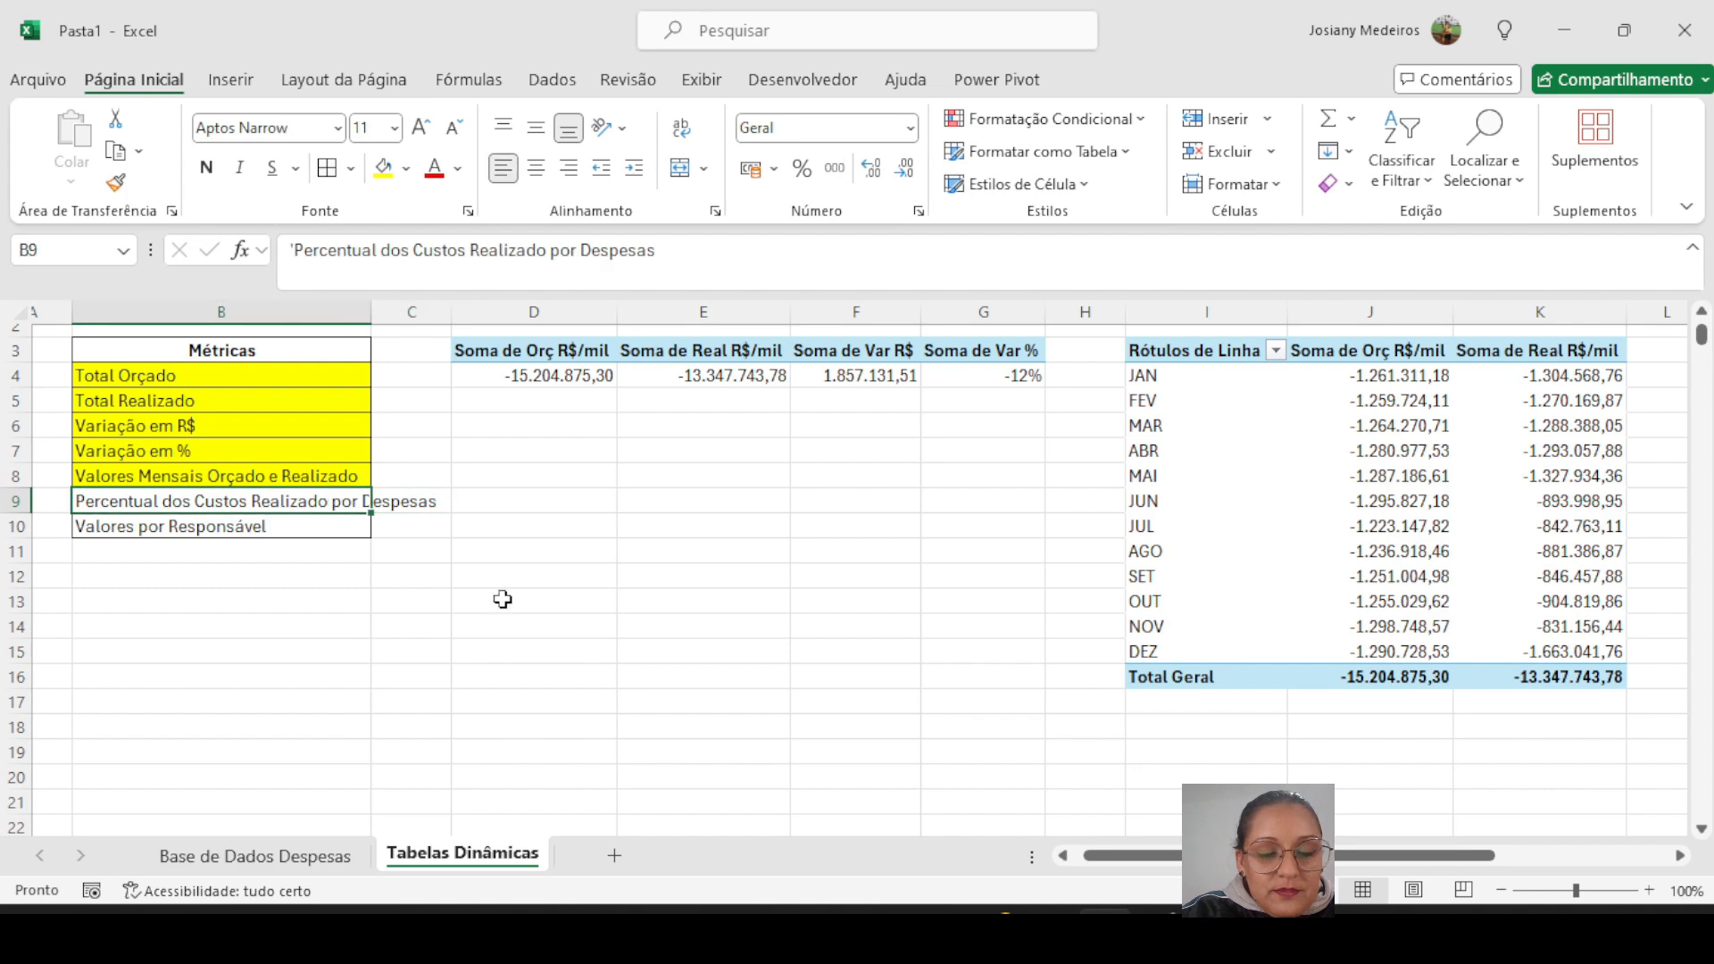
- Add the calculated field Real R$/mil as values in the Custos pivot table
scroll(1095, 486, right, 4)
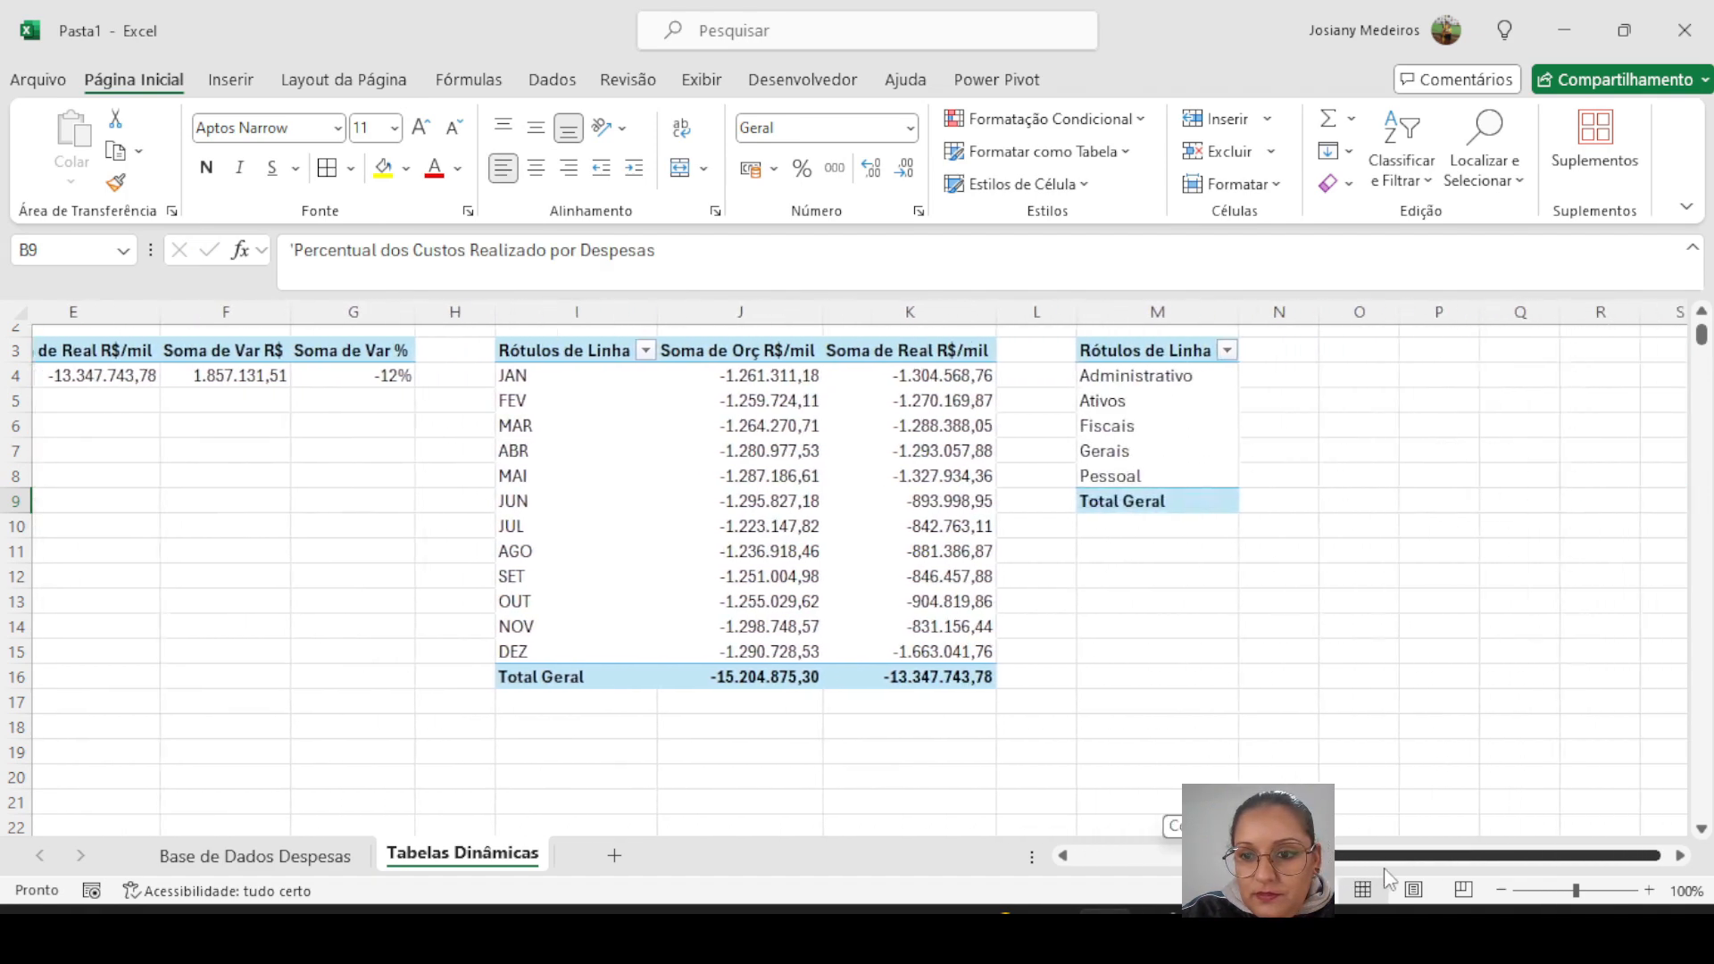
click(1092, 435)
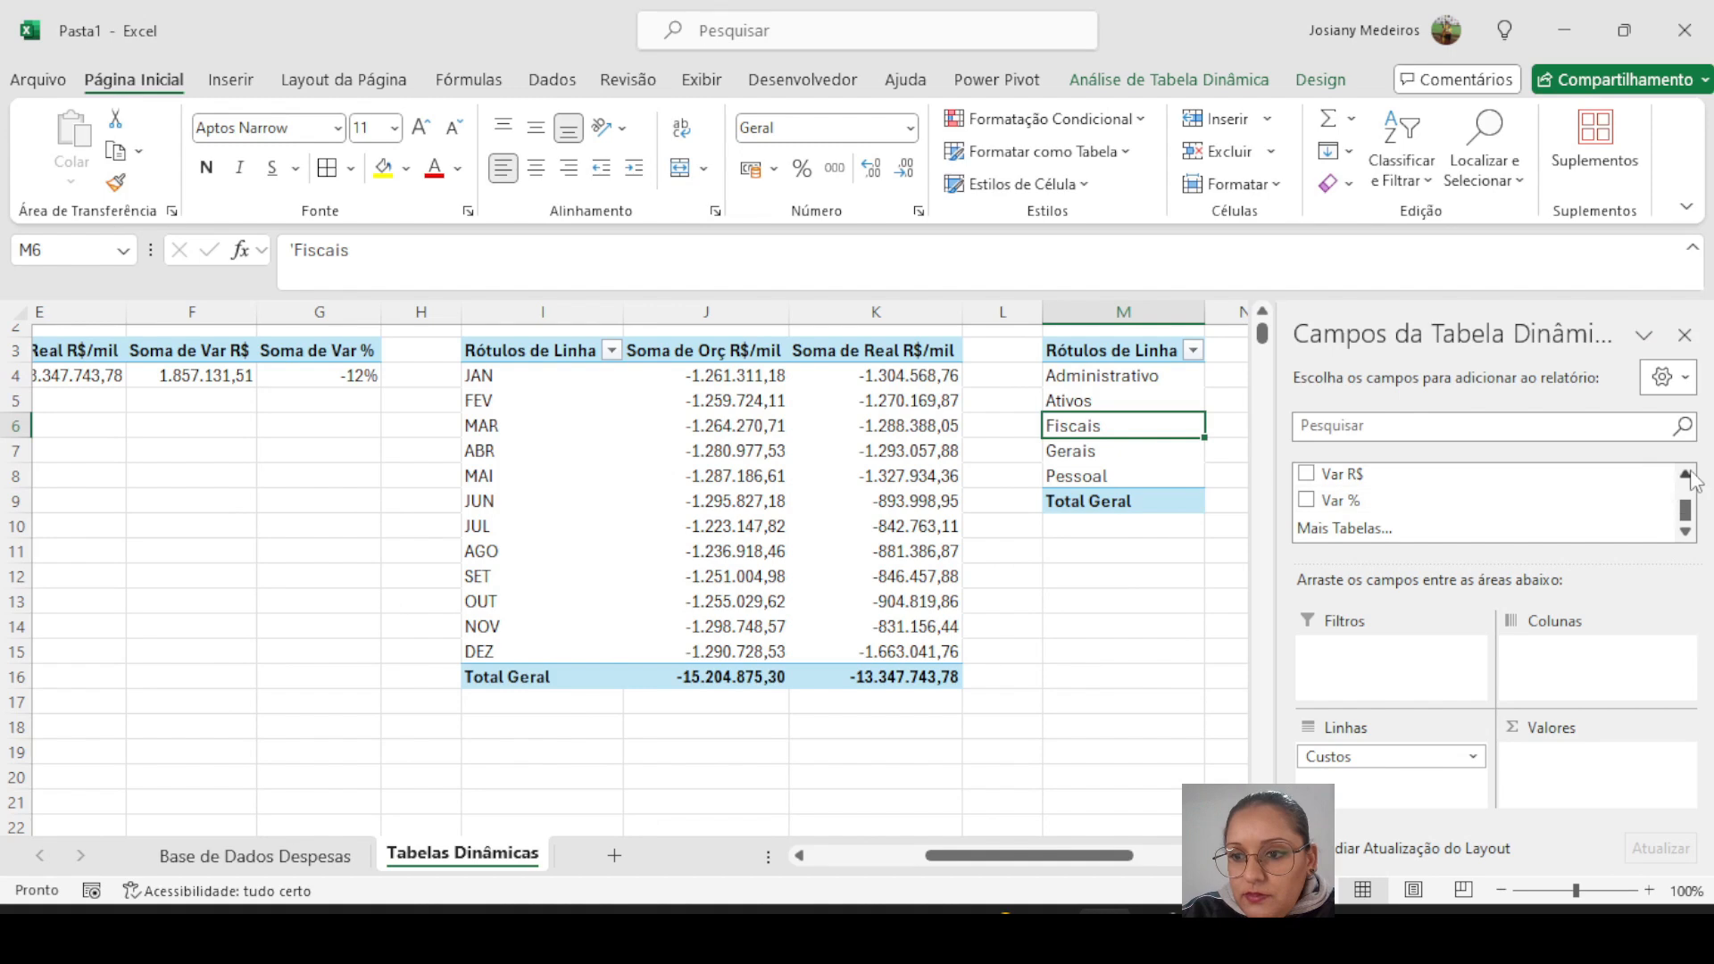
scroll(1498, 482, up, 2)
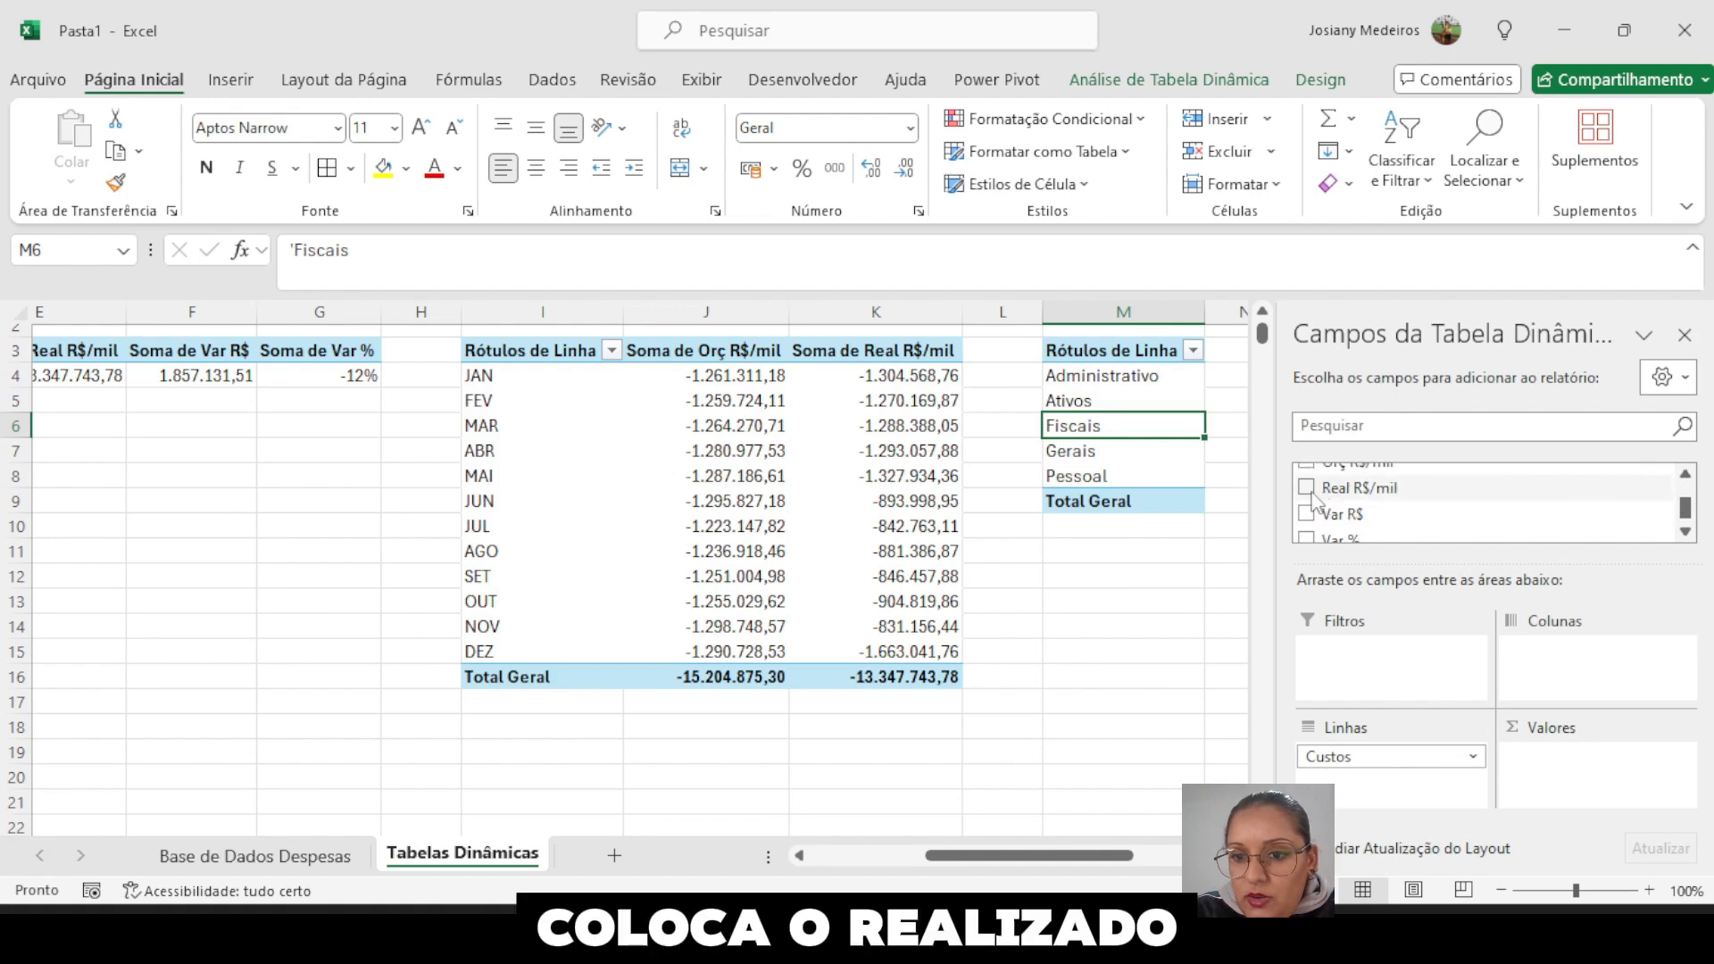
drag(1328, 495, 1574, 782)
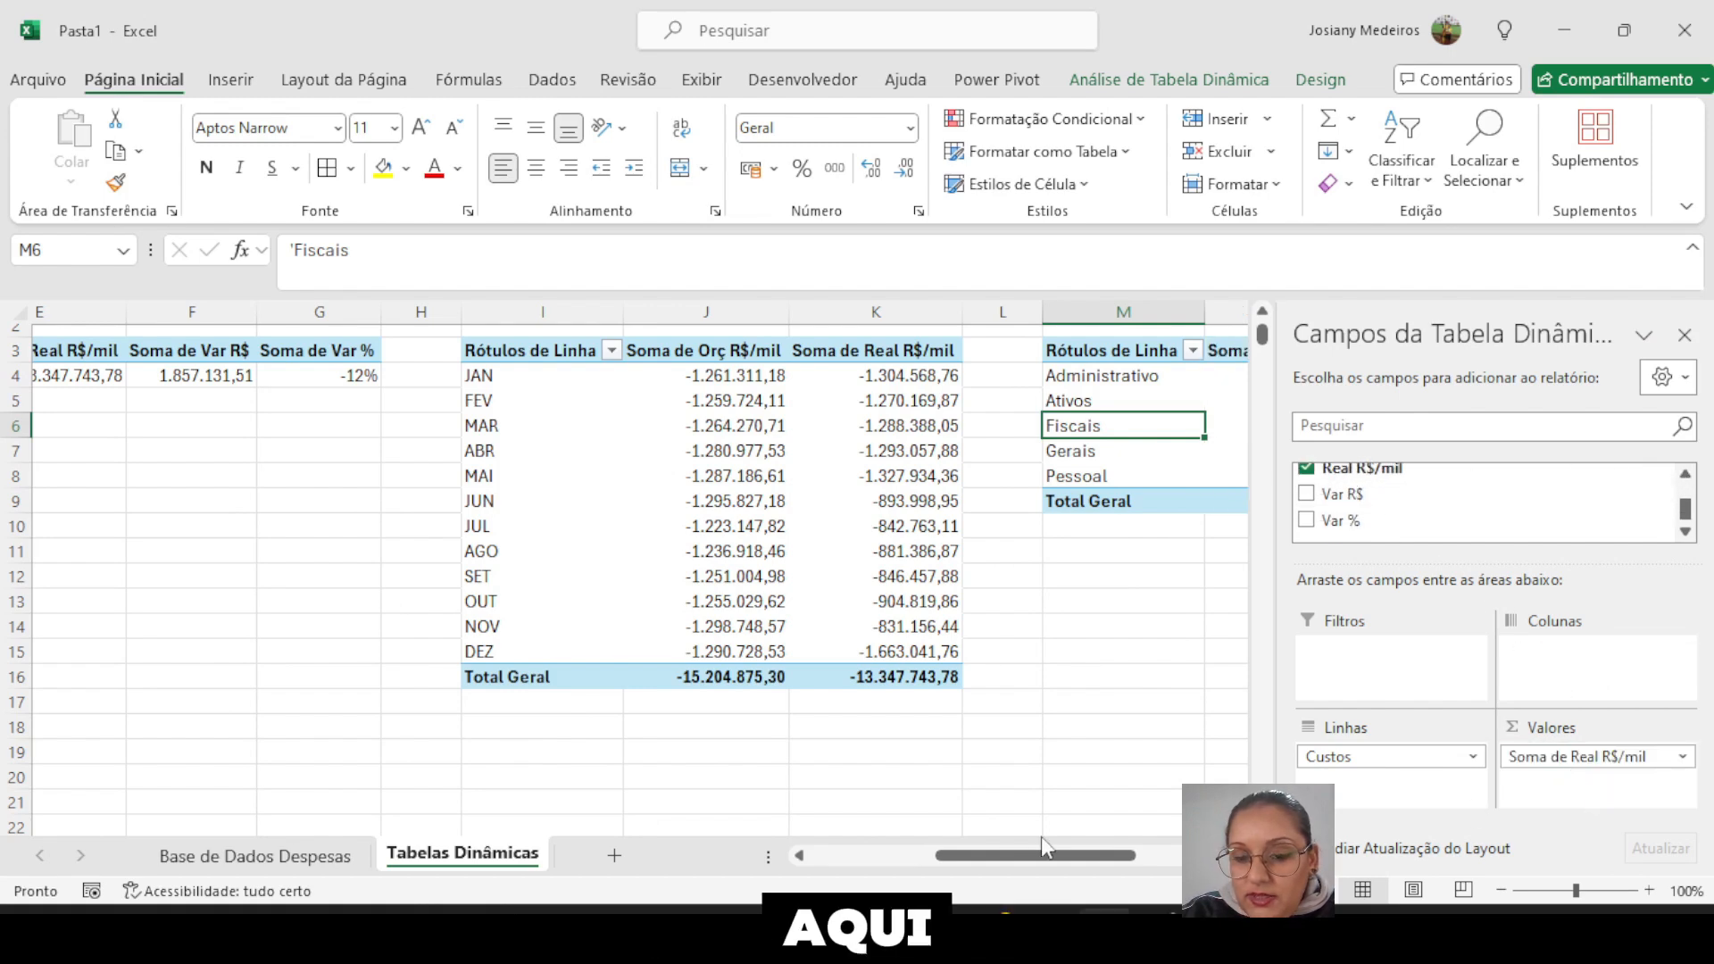
drag(1043, 846, 1045, 848)
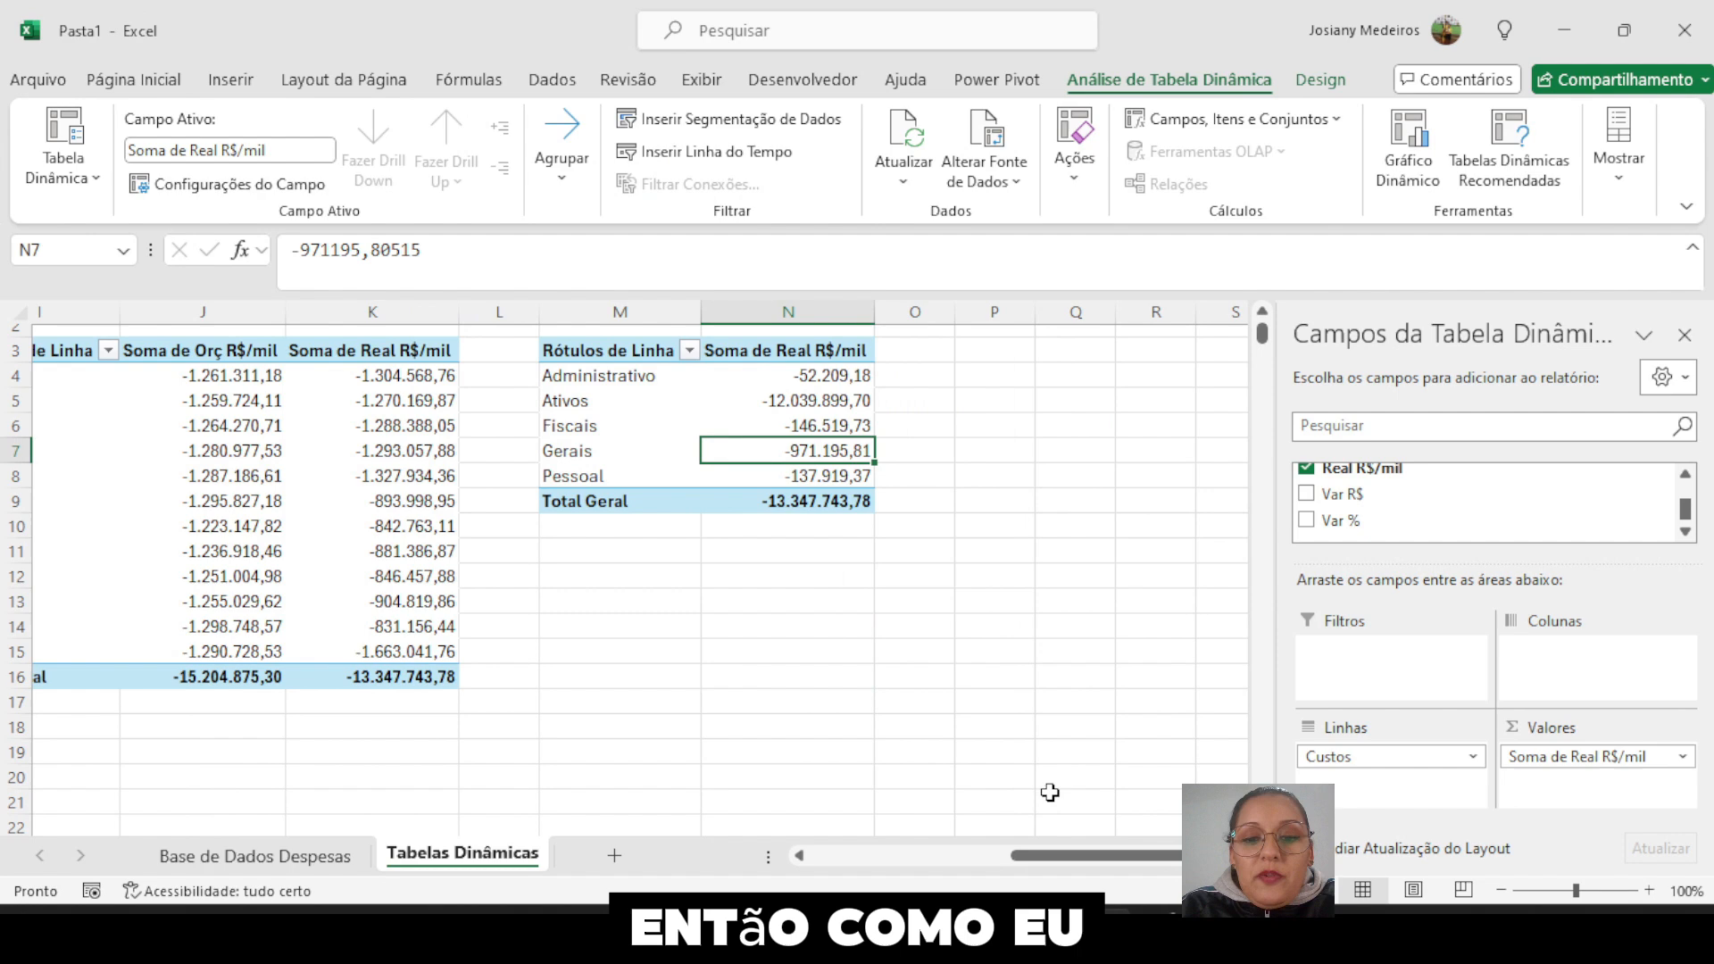
- Autofit column B so that the full metric names fit in the Métricas list
drag(1070, 855, 893, 855)
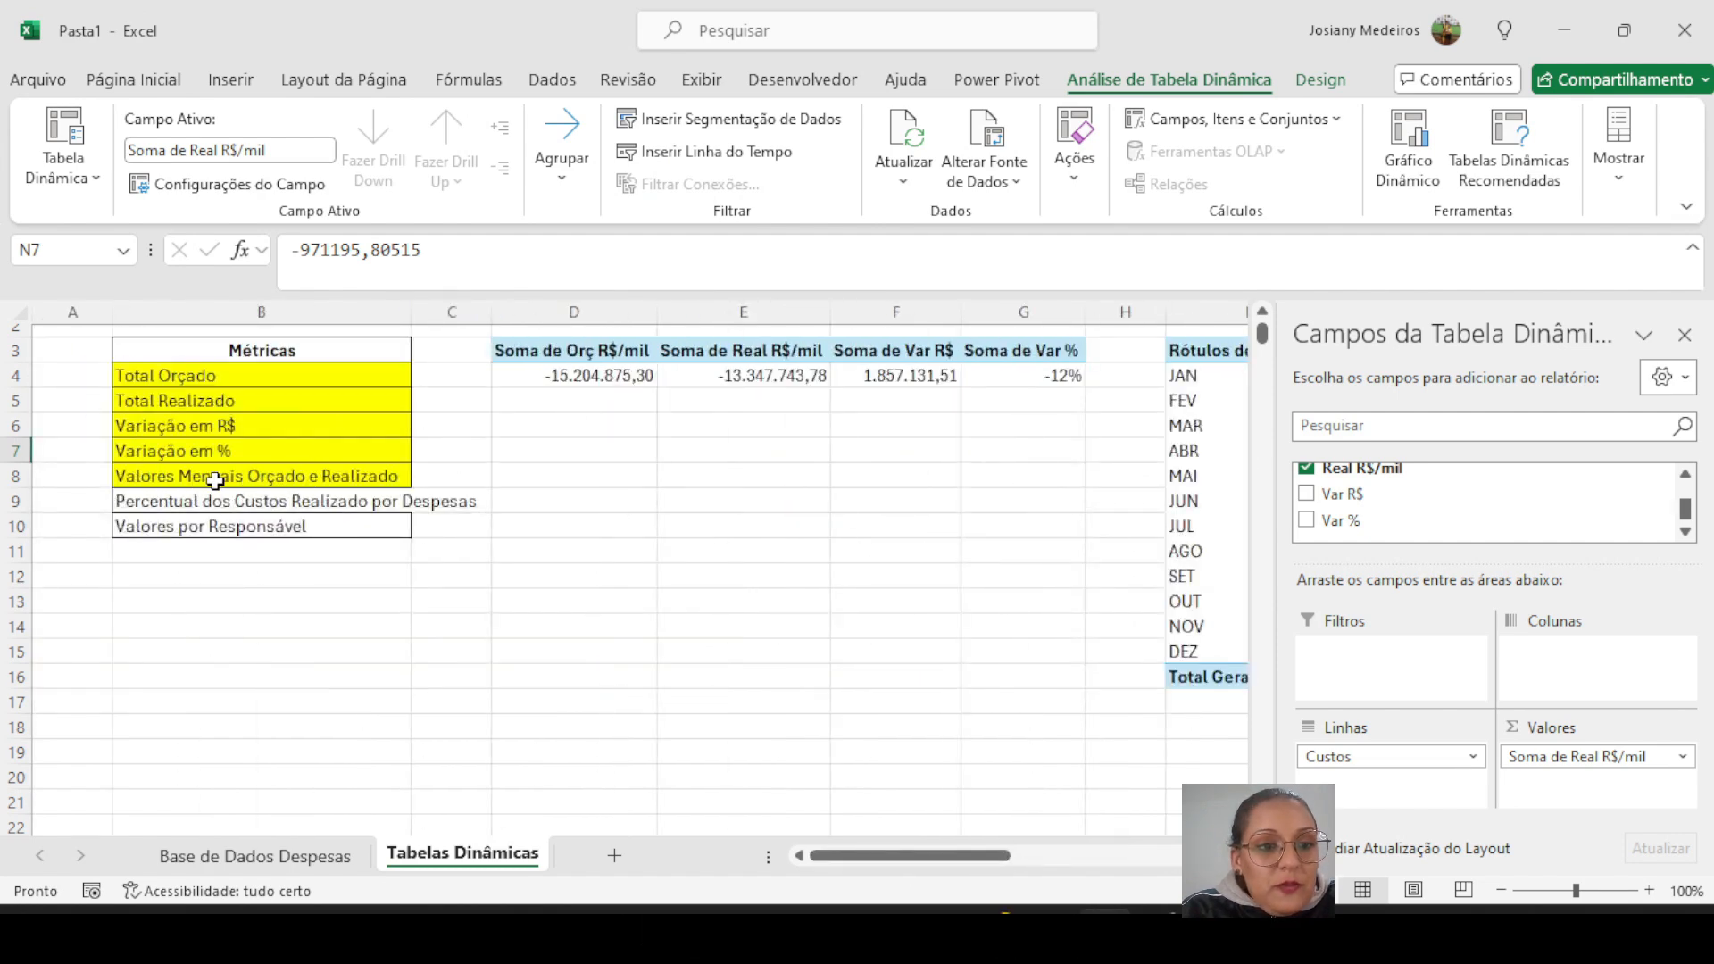
double_click(410, 312)
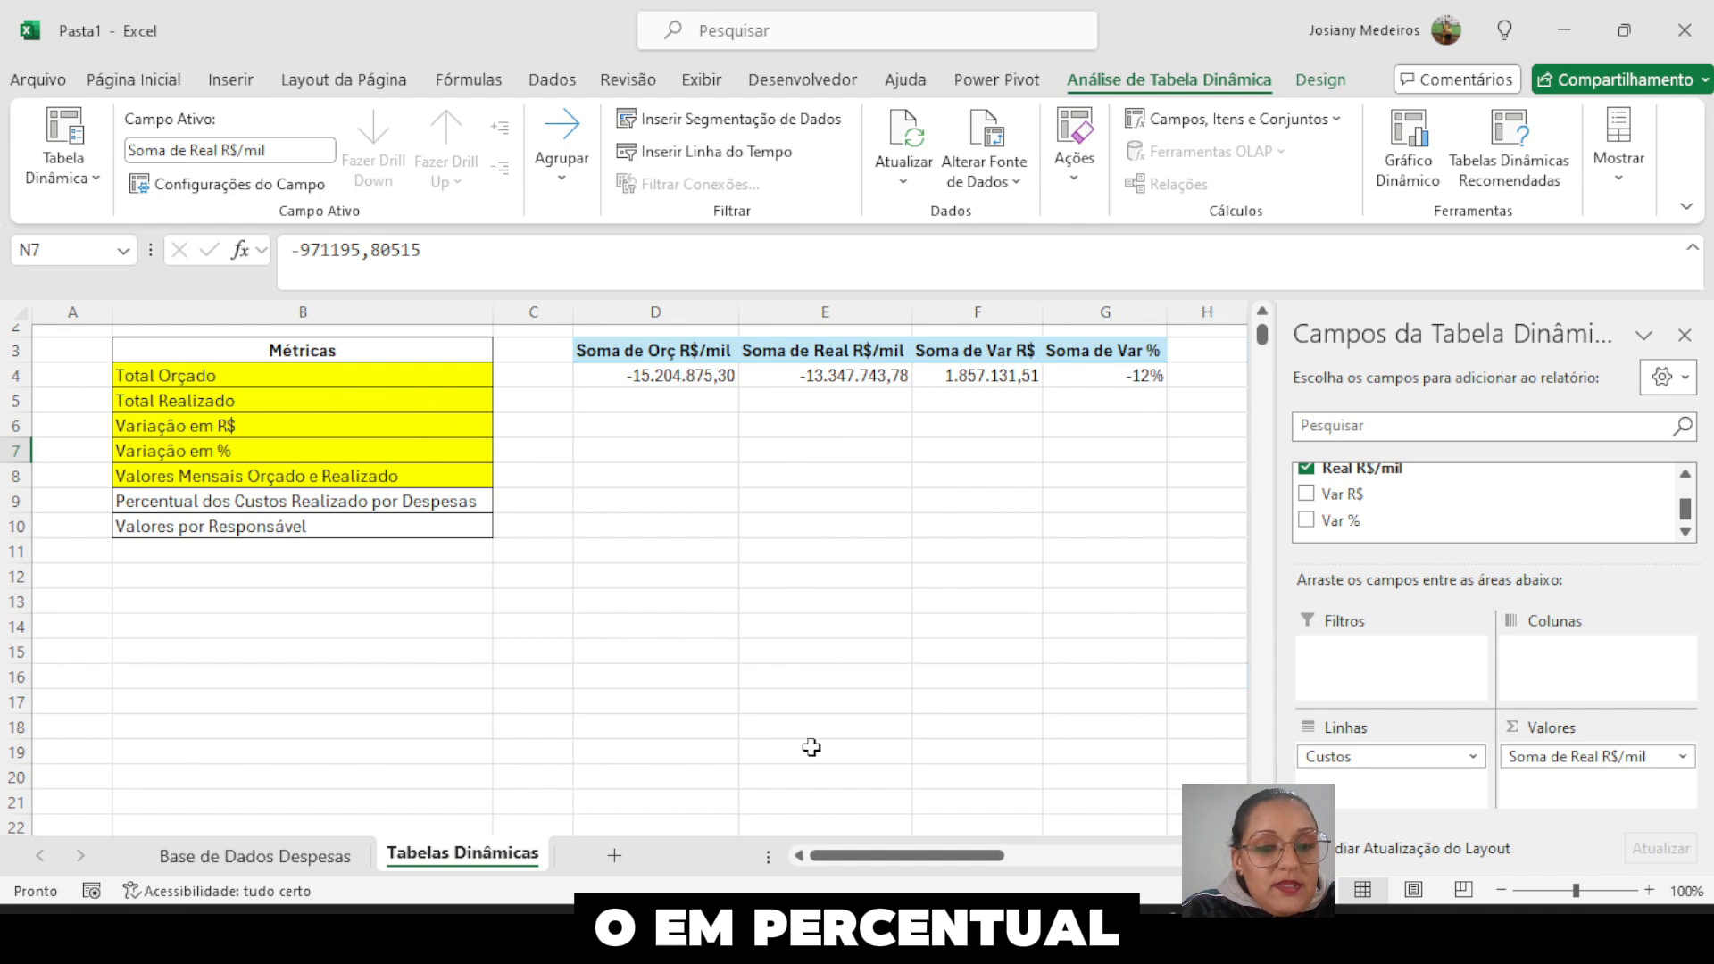
- Show the Soma de Real R$/mil values in the Custos pivot table as % do Total Geral and check the total row
drag(910, 863, 1148, 873)
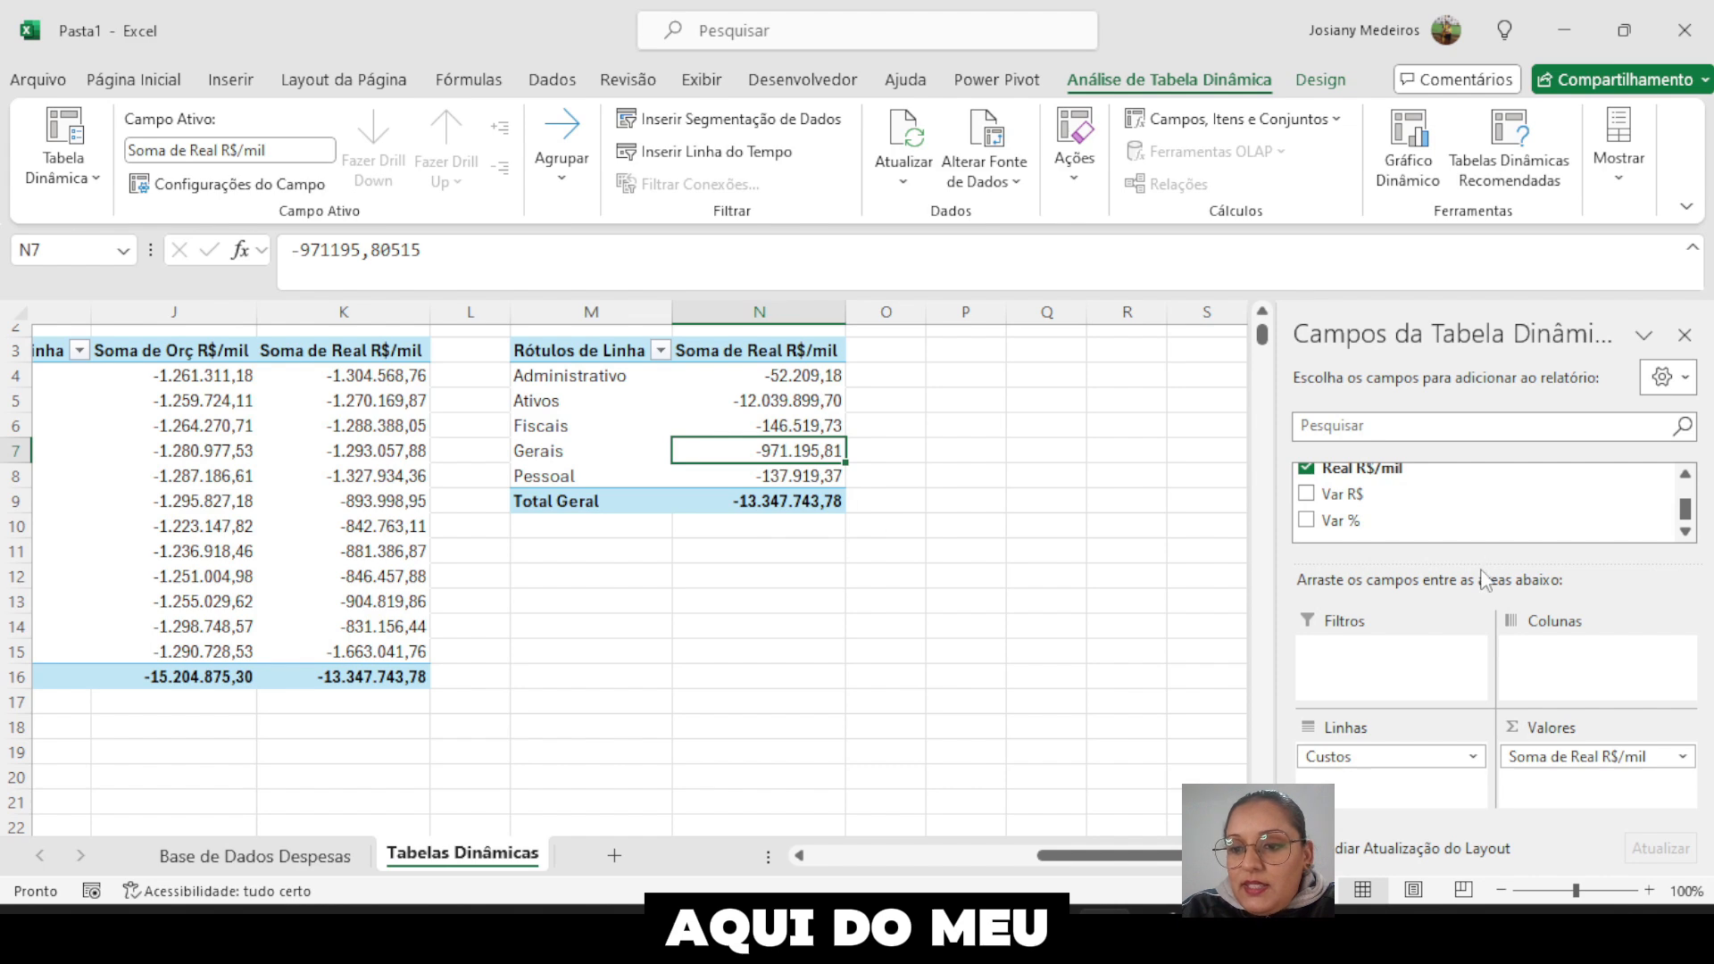
drag(1480, 564, 1480, 546)
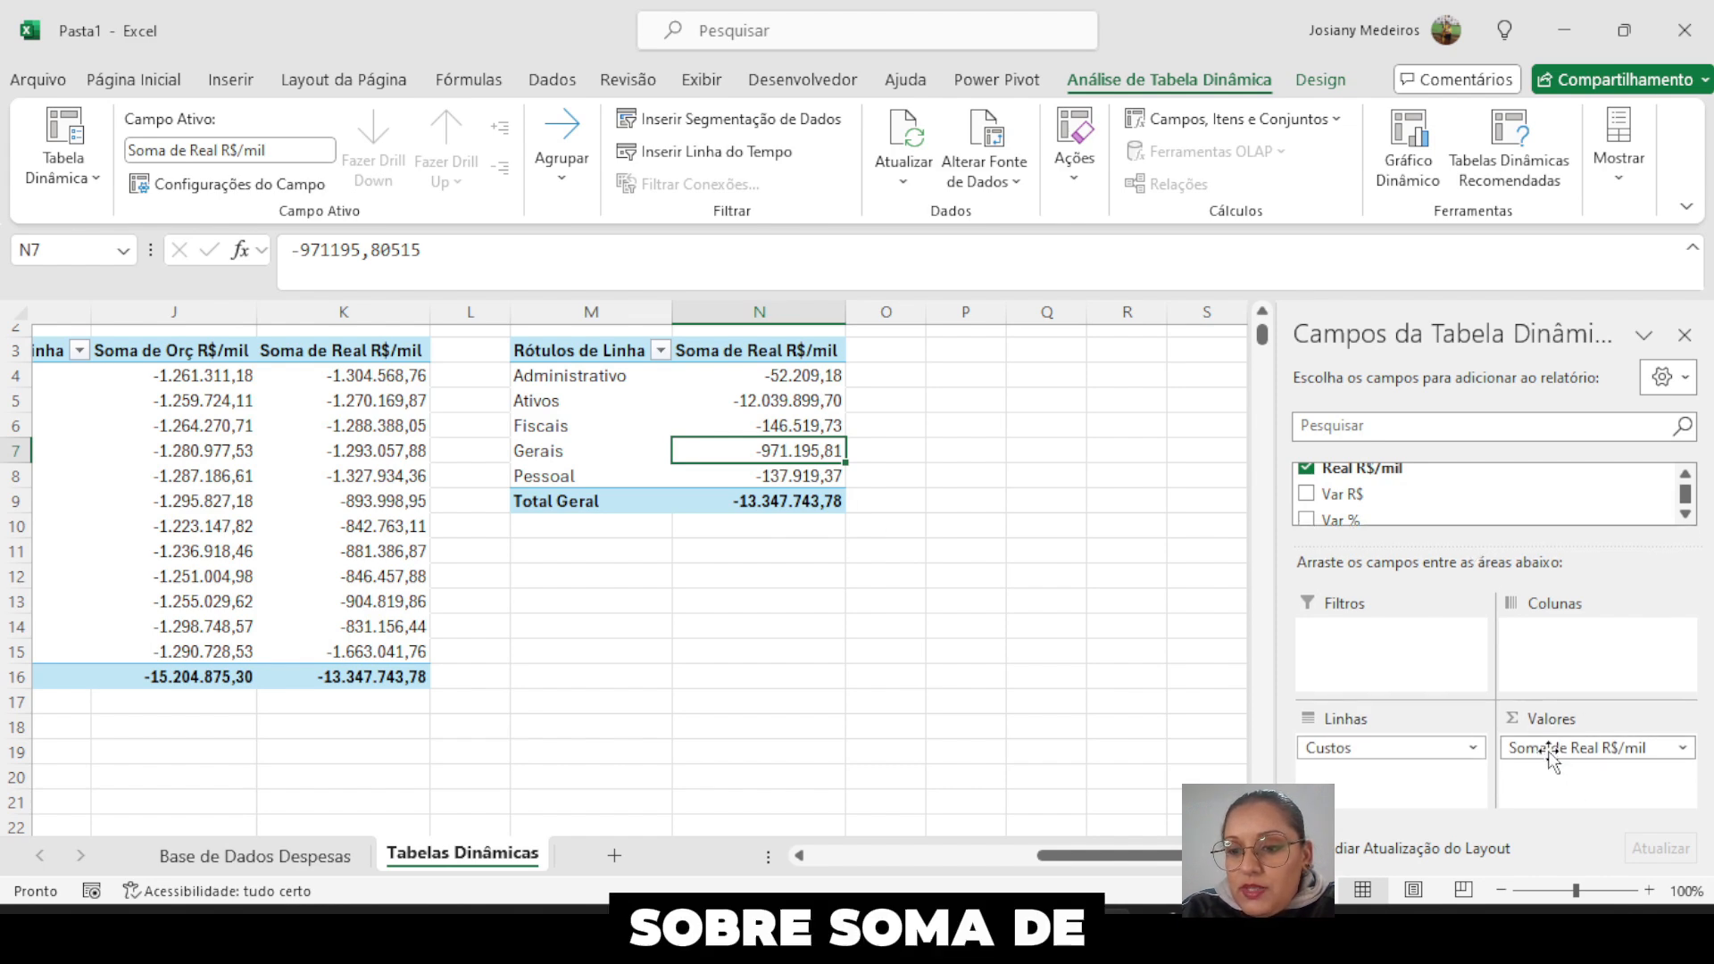
click(1612, 748)
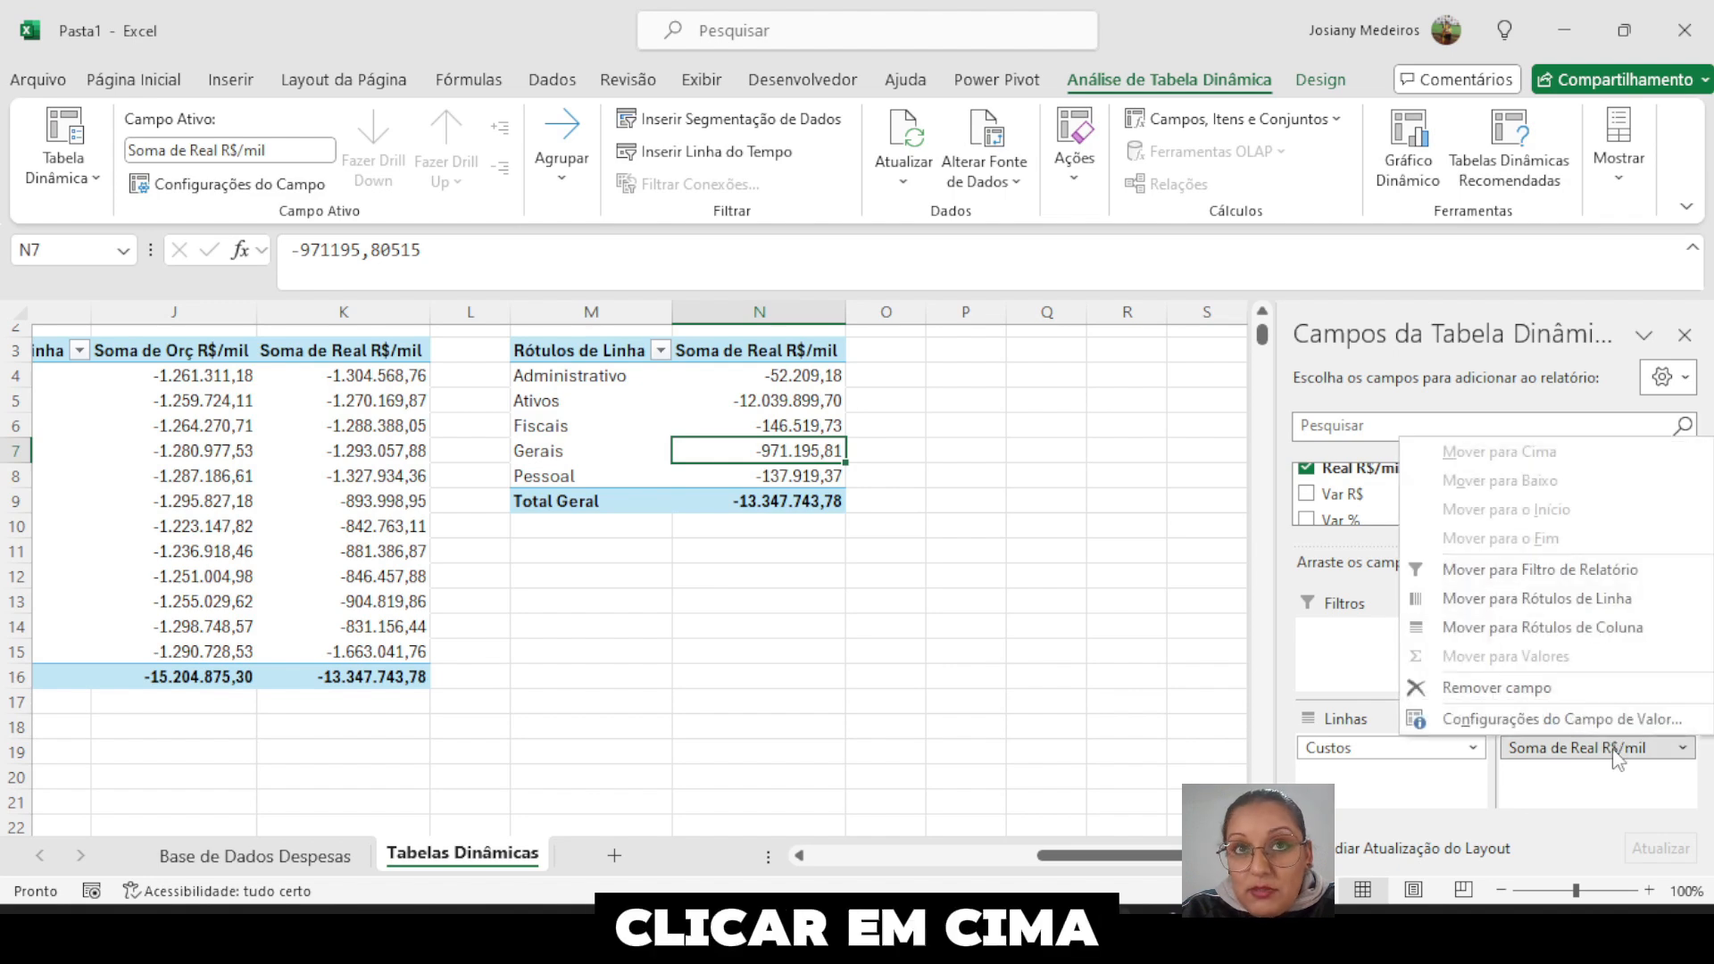
click(1483, 725)
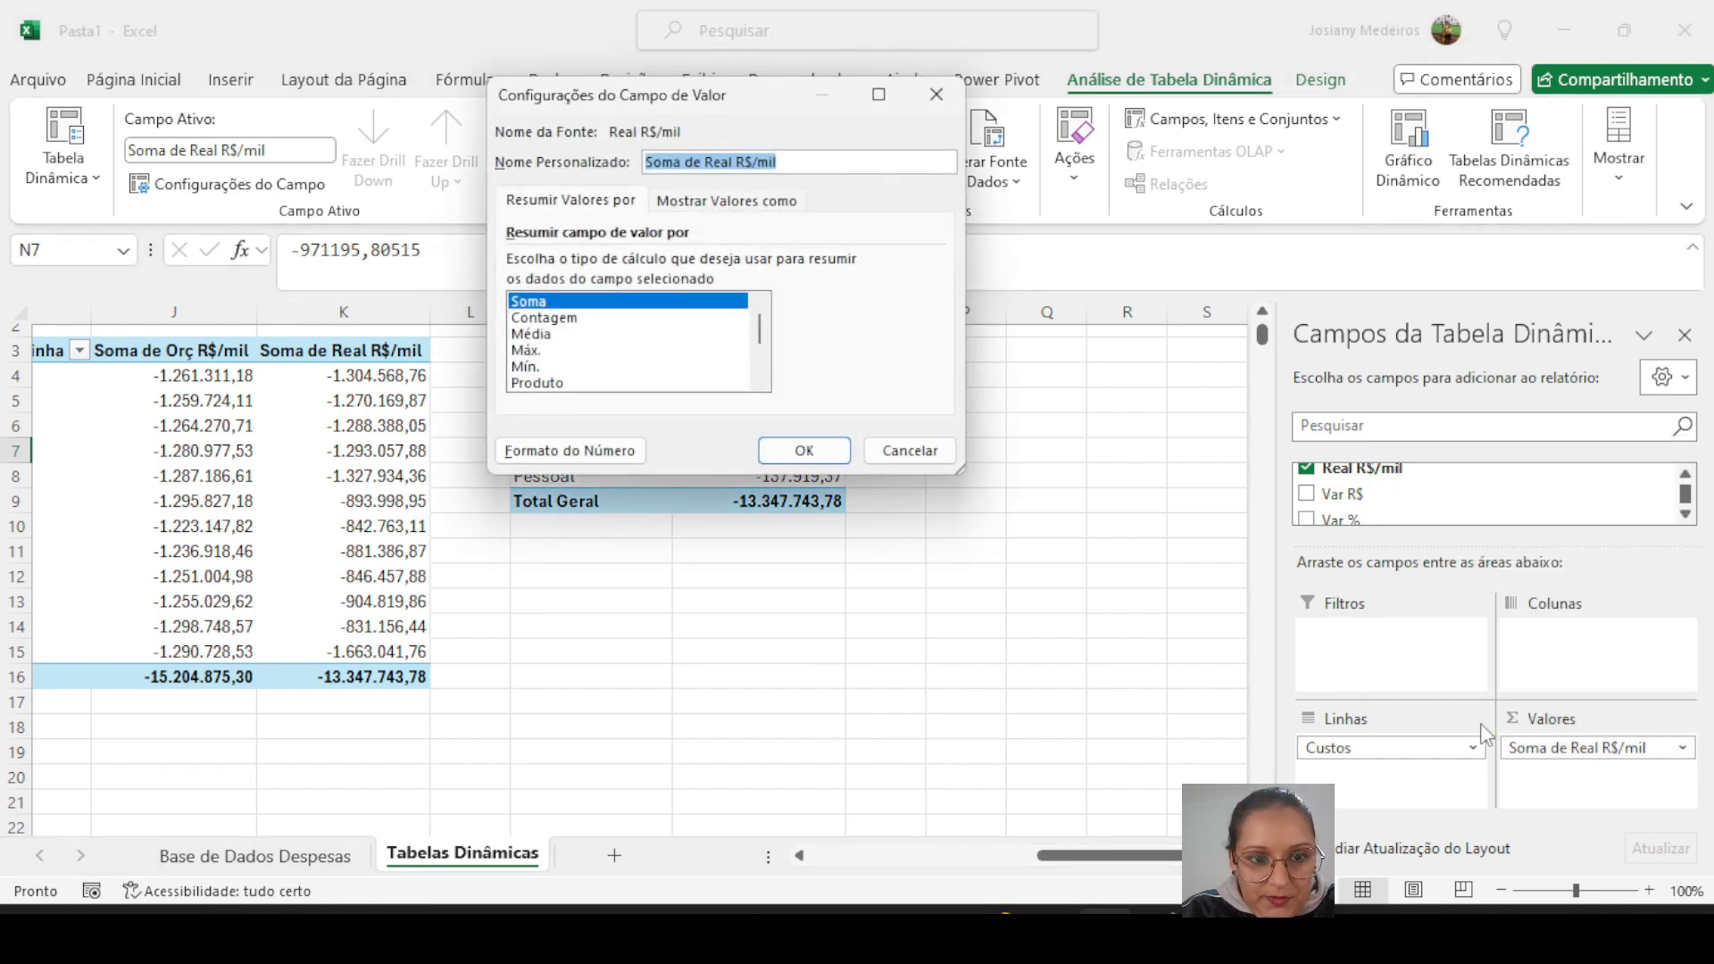
click(603, 205)
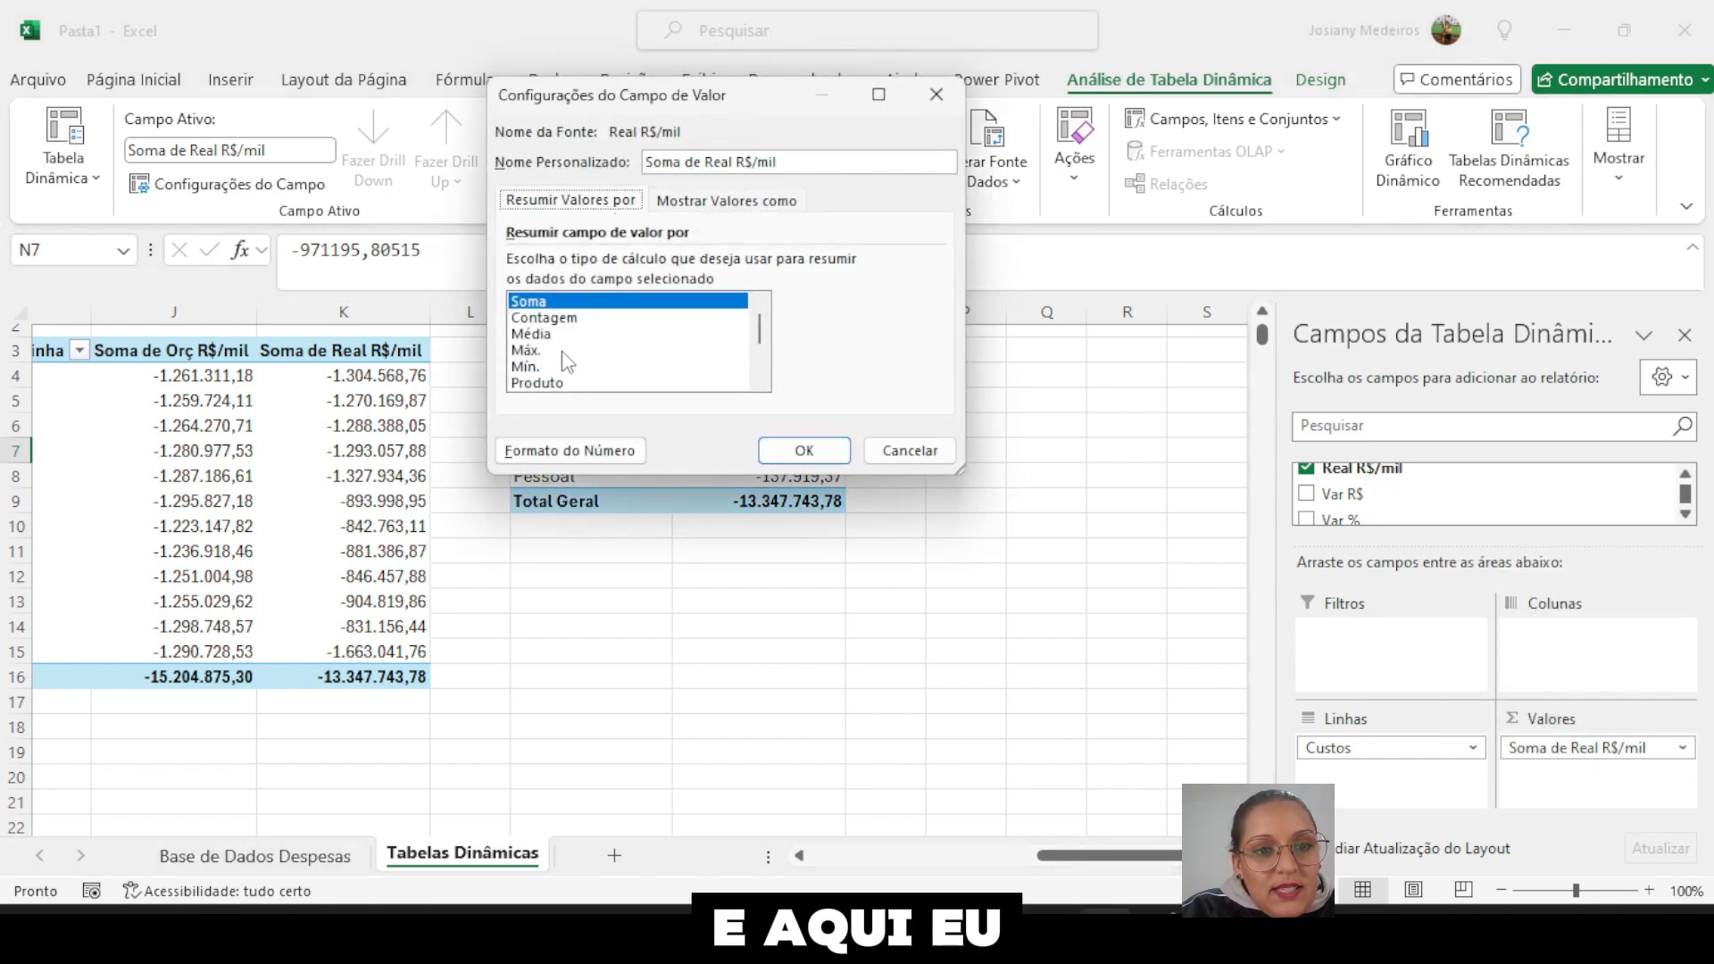
click(699, 203)
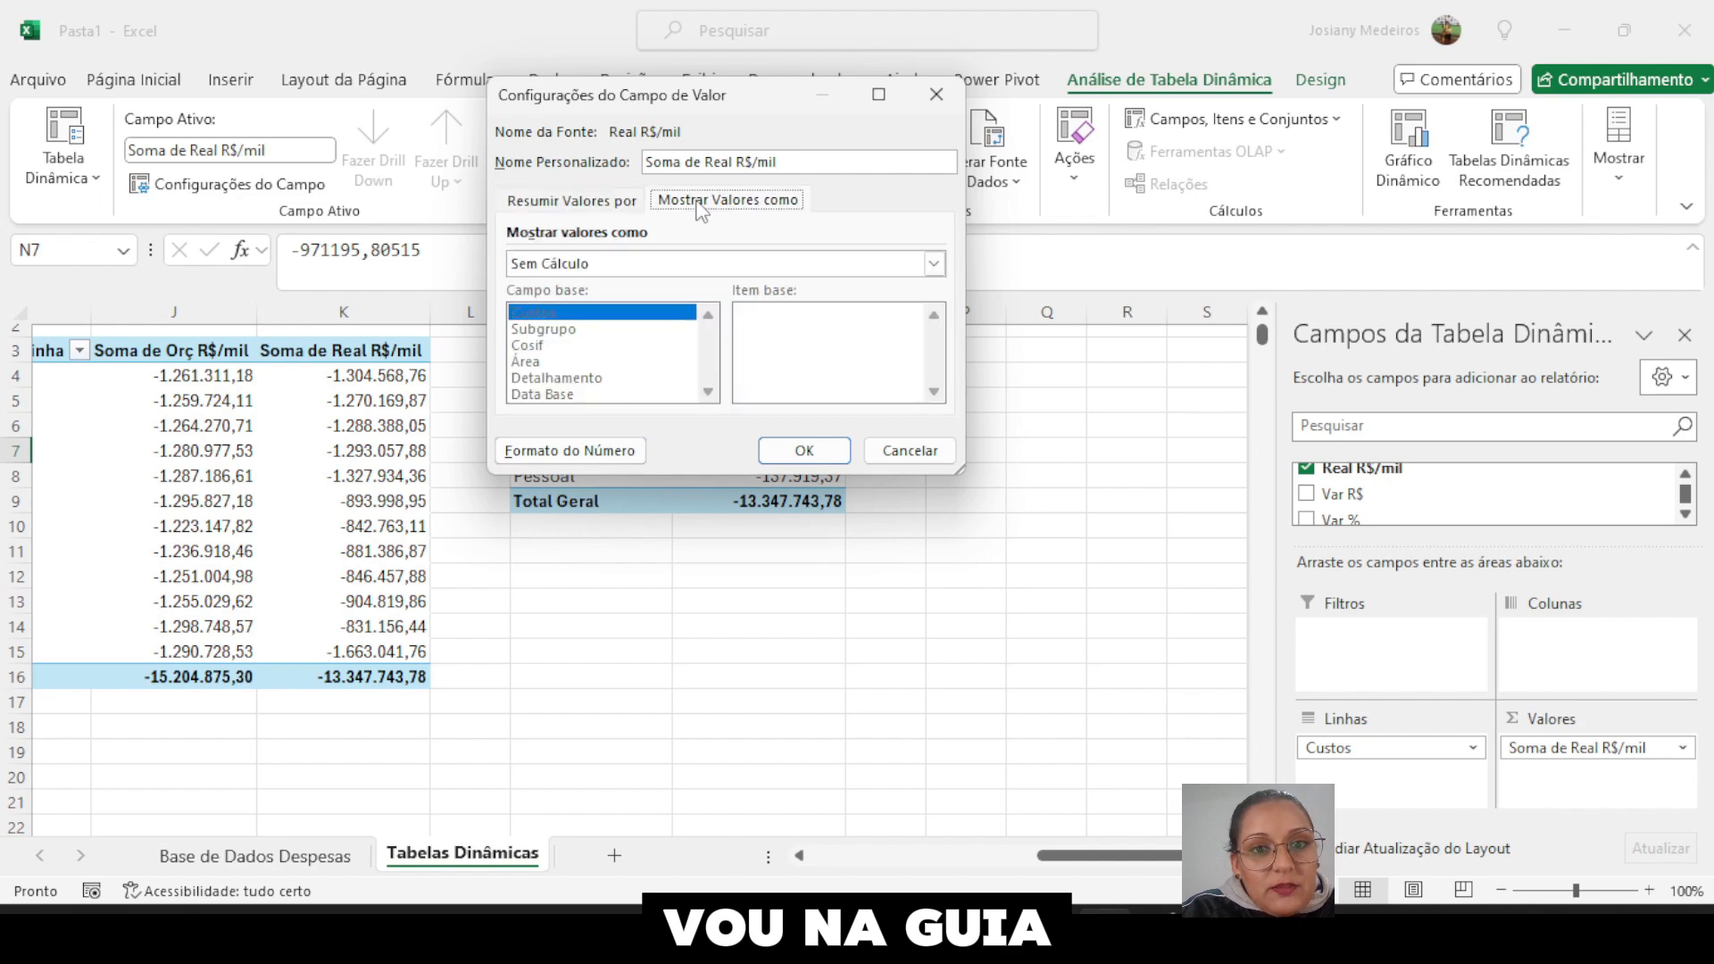
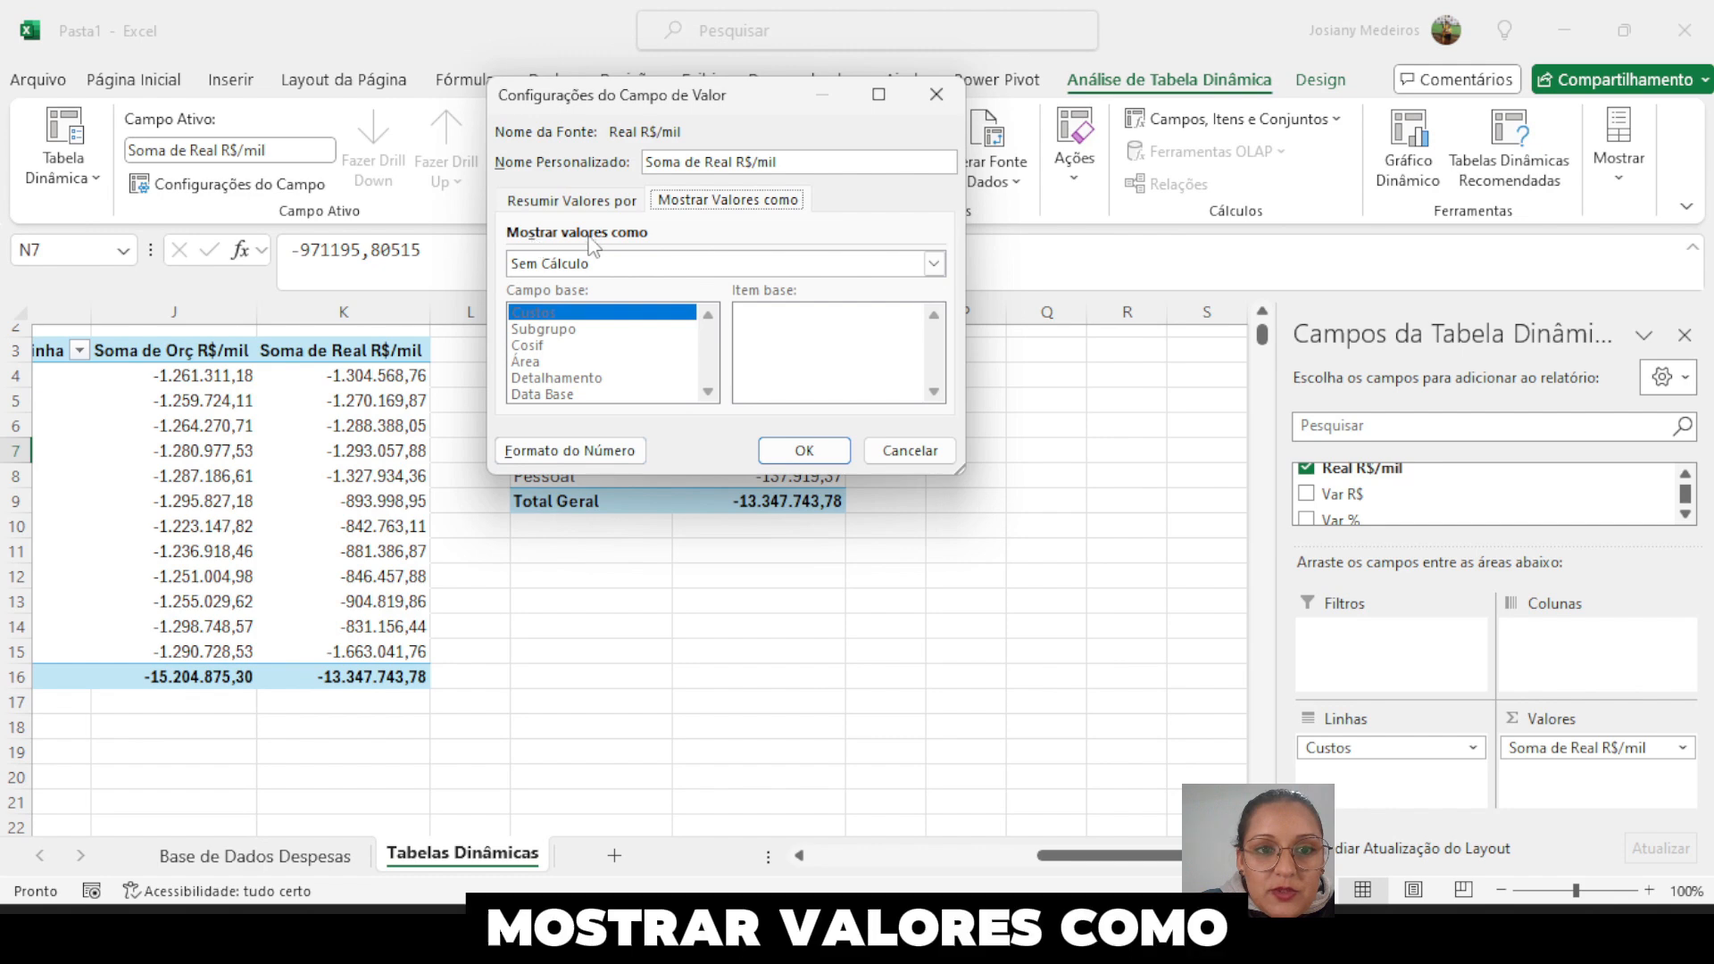
click(935, 265)
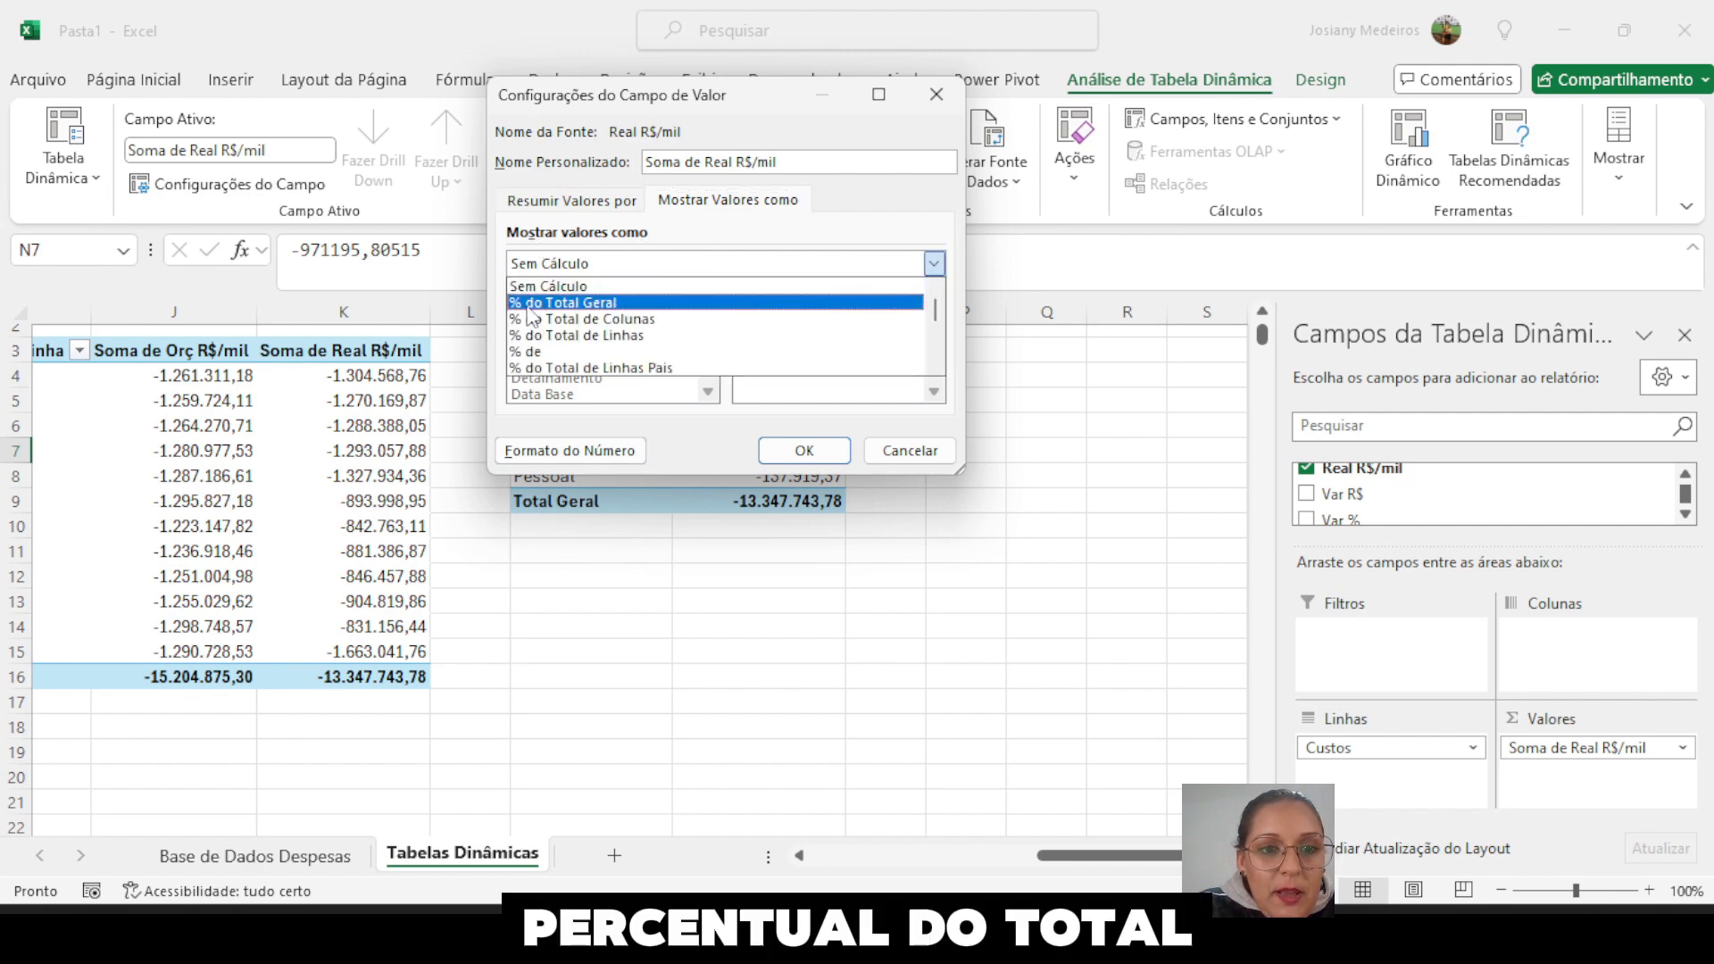
click(525, 303)
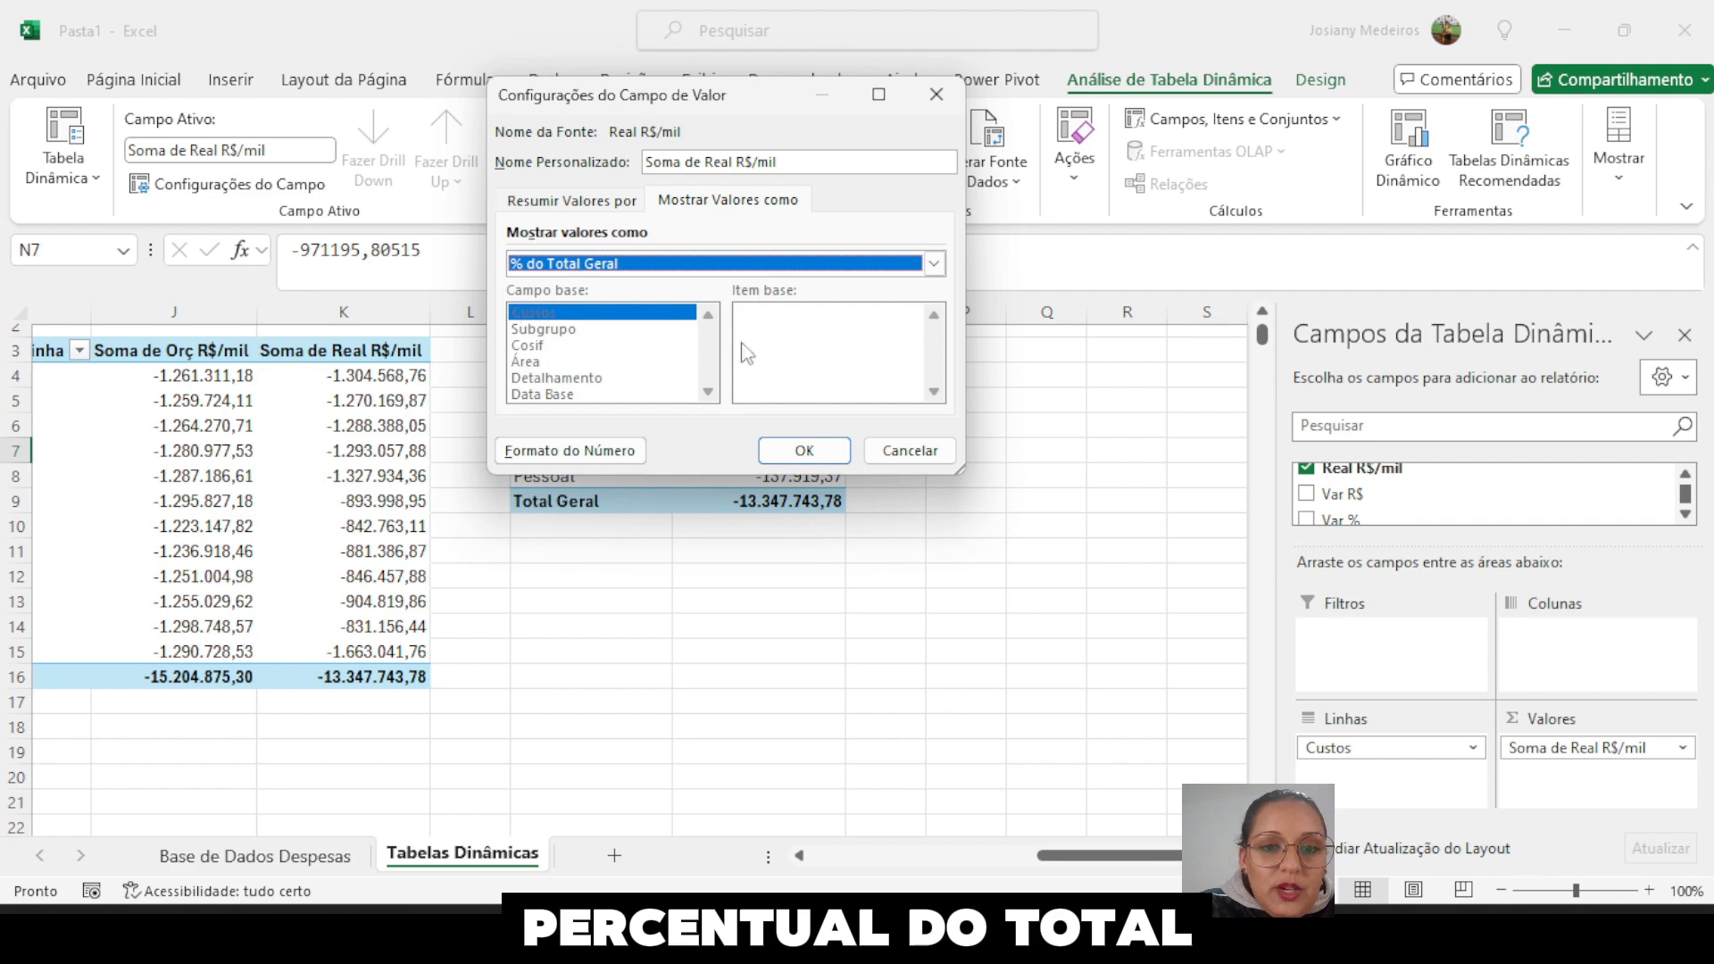
click(805, 453)
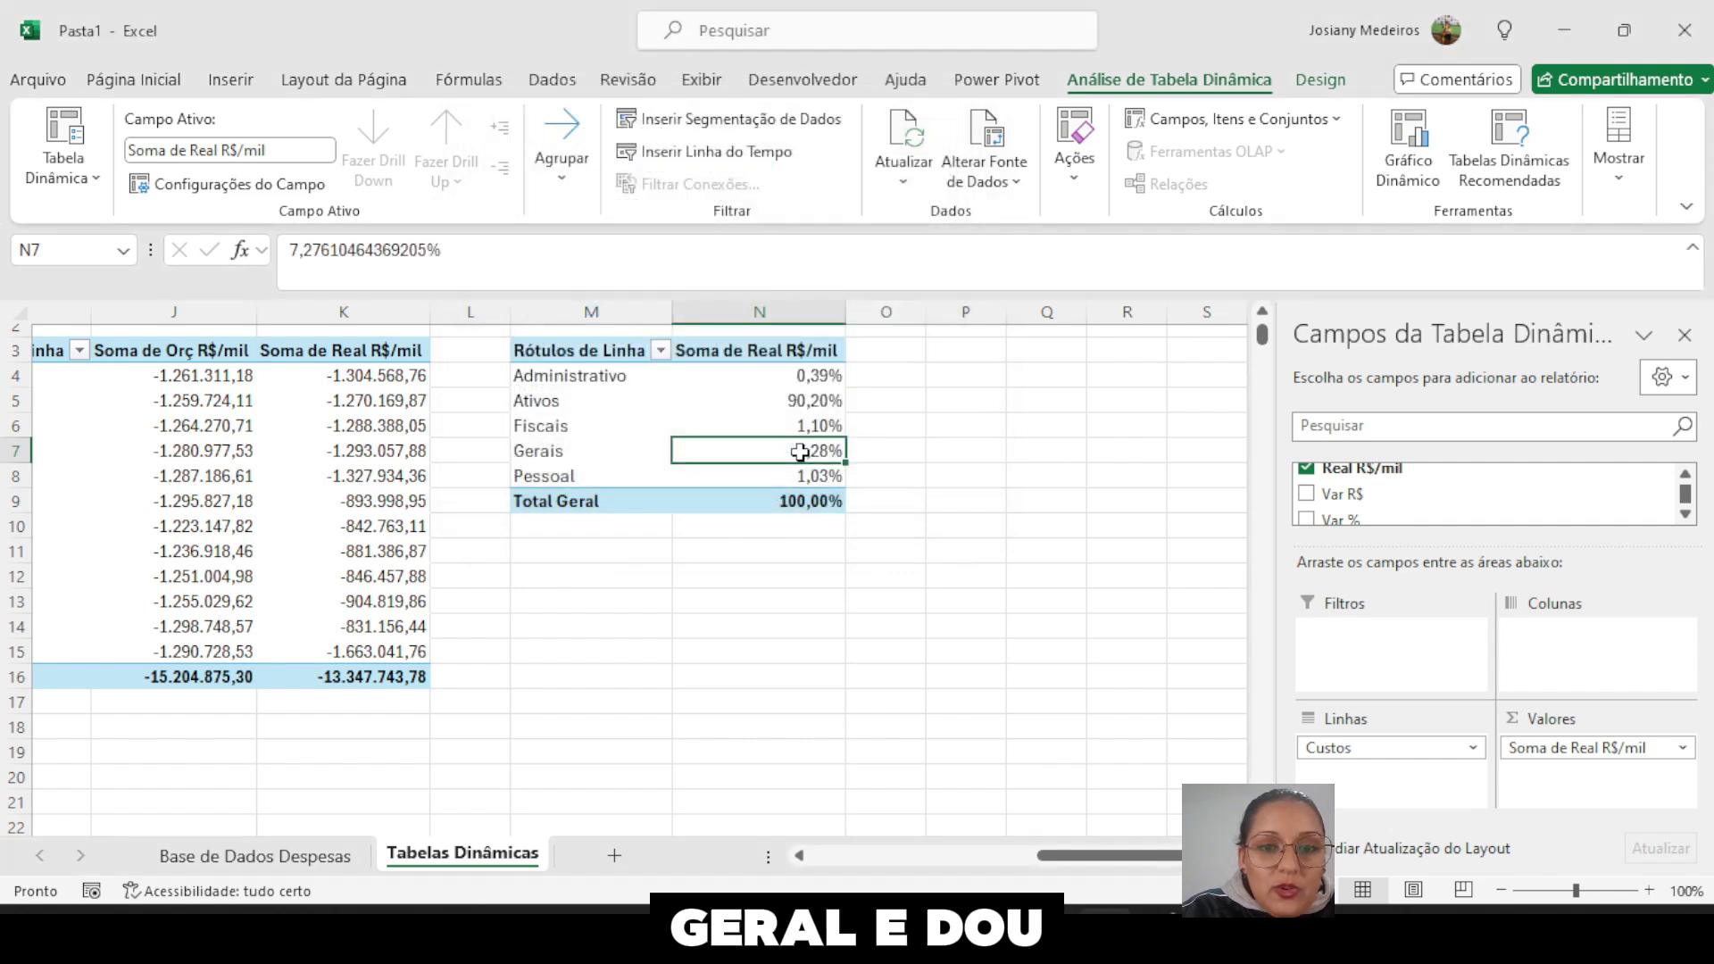
click(813, 501)
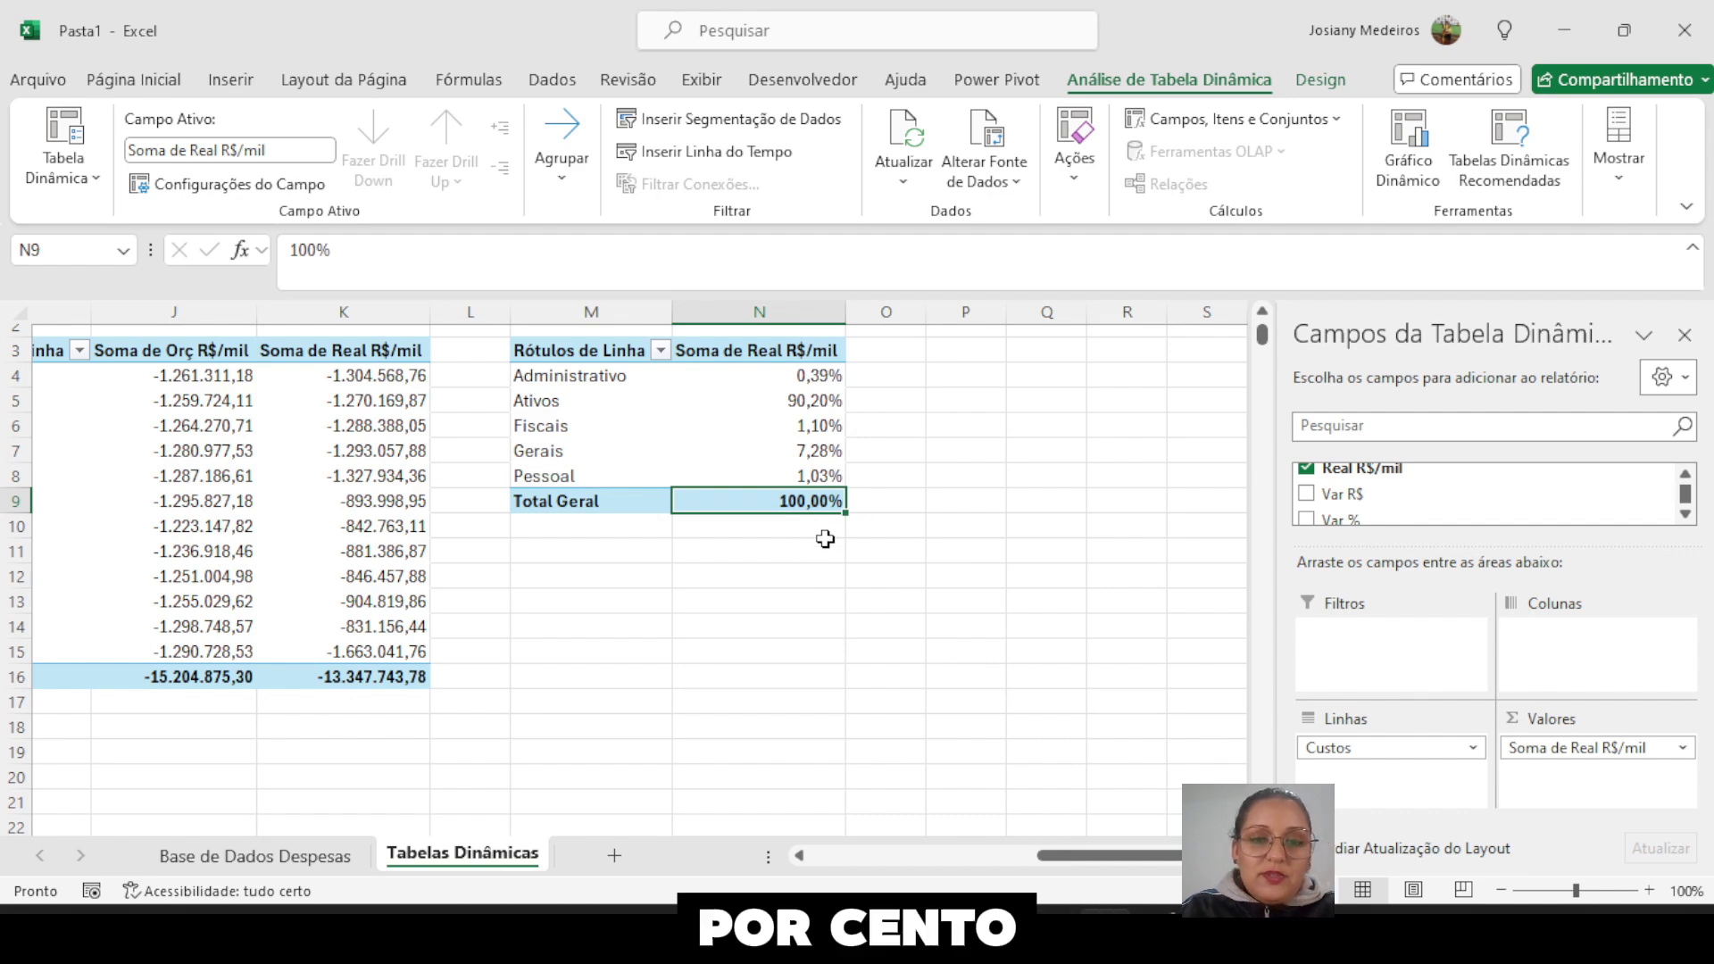
- Review the percentage shares by cost category in the Custos pivot table, including the Ativos share
drag(812, 376, 812, 476)
drag(812, 379, 813, 471)
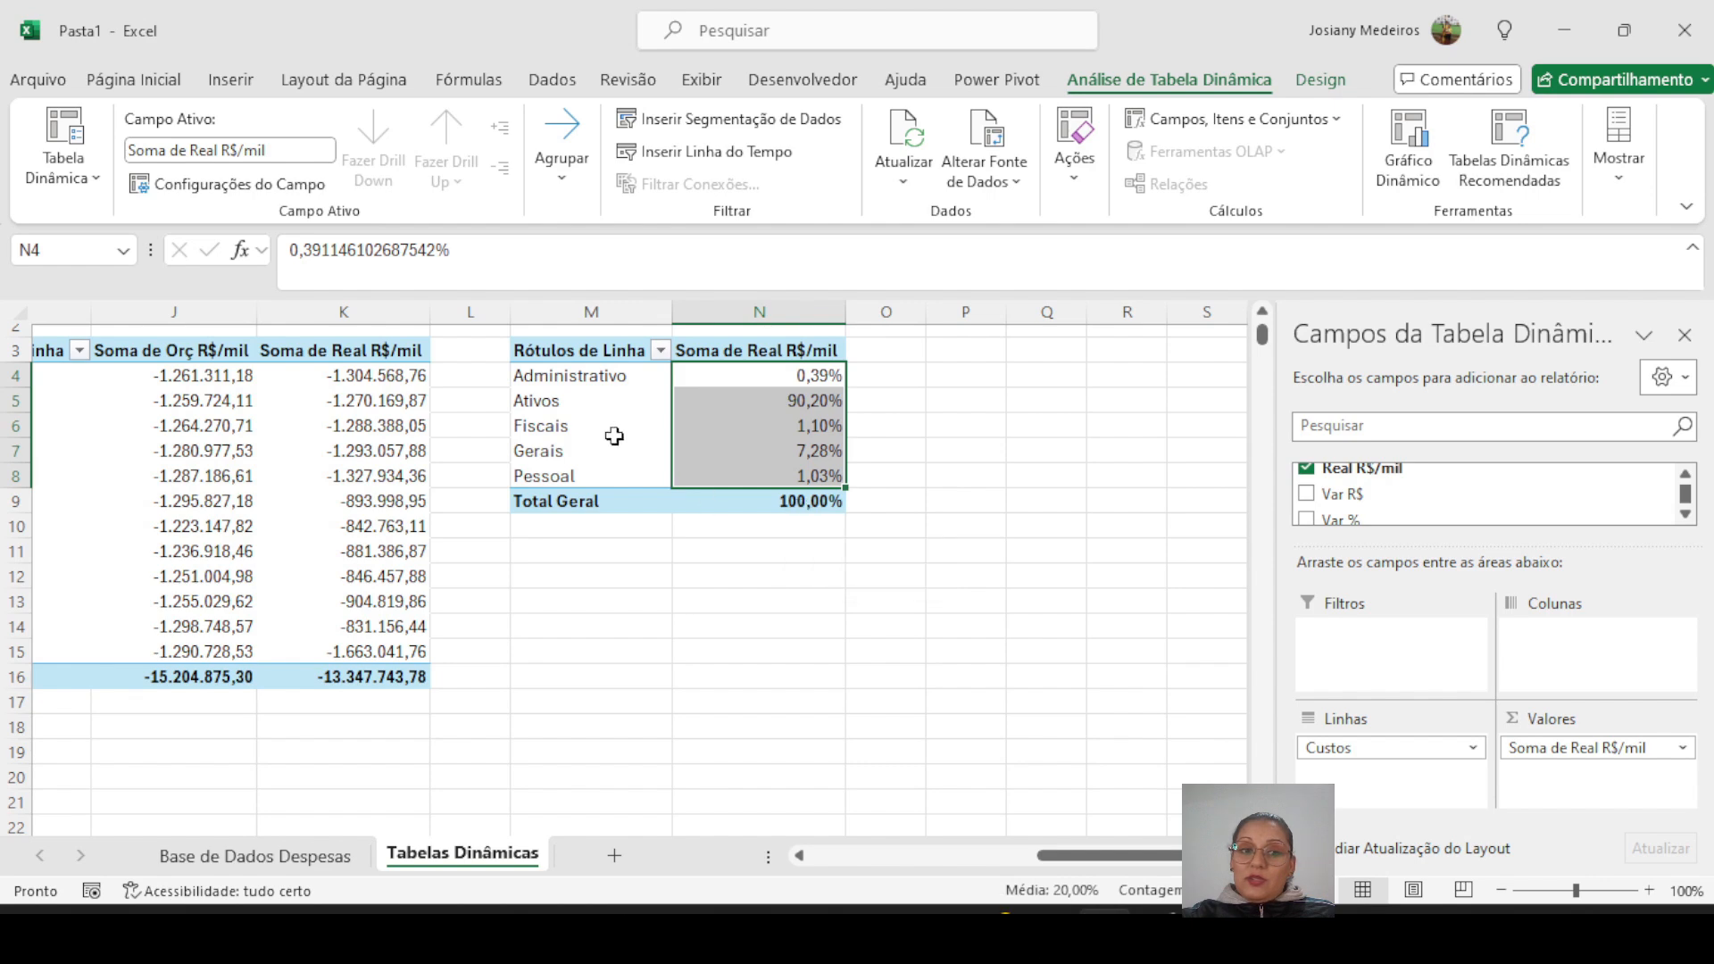
click(564, 470)
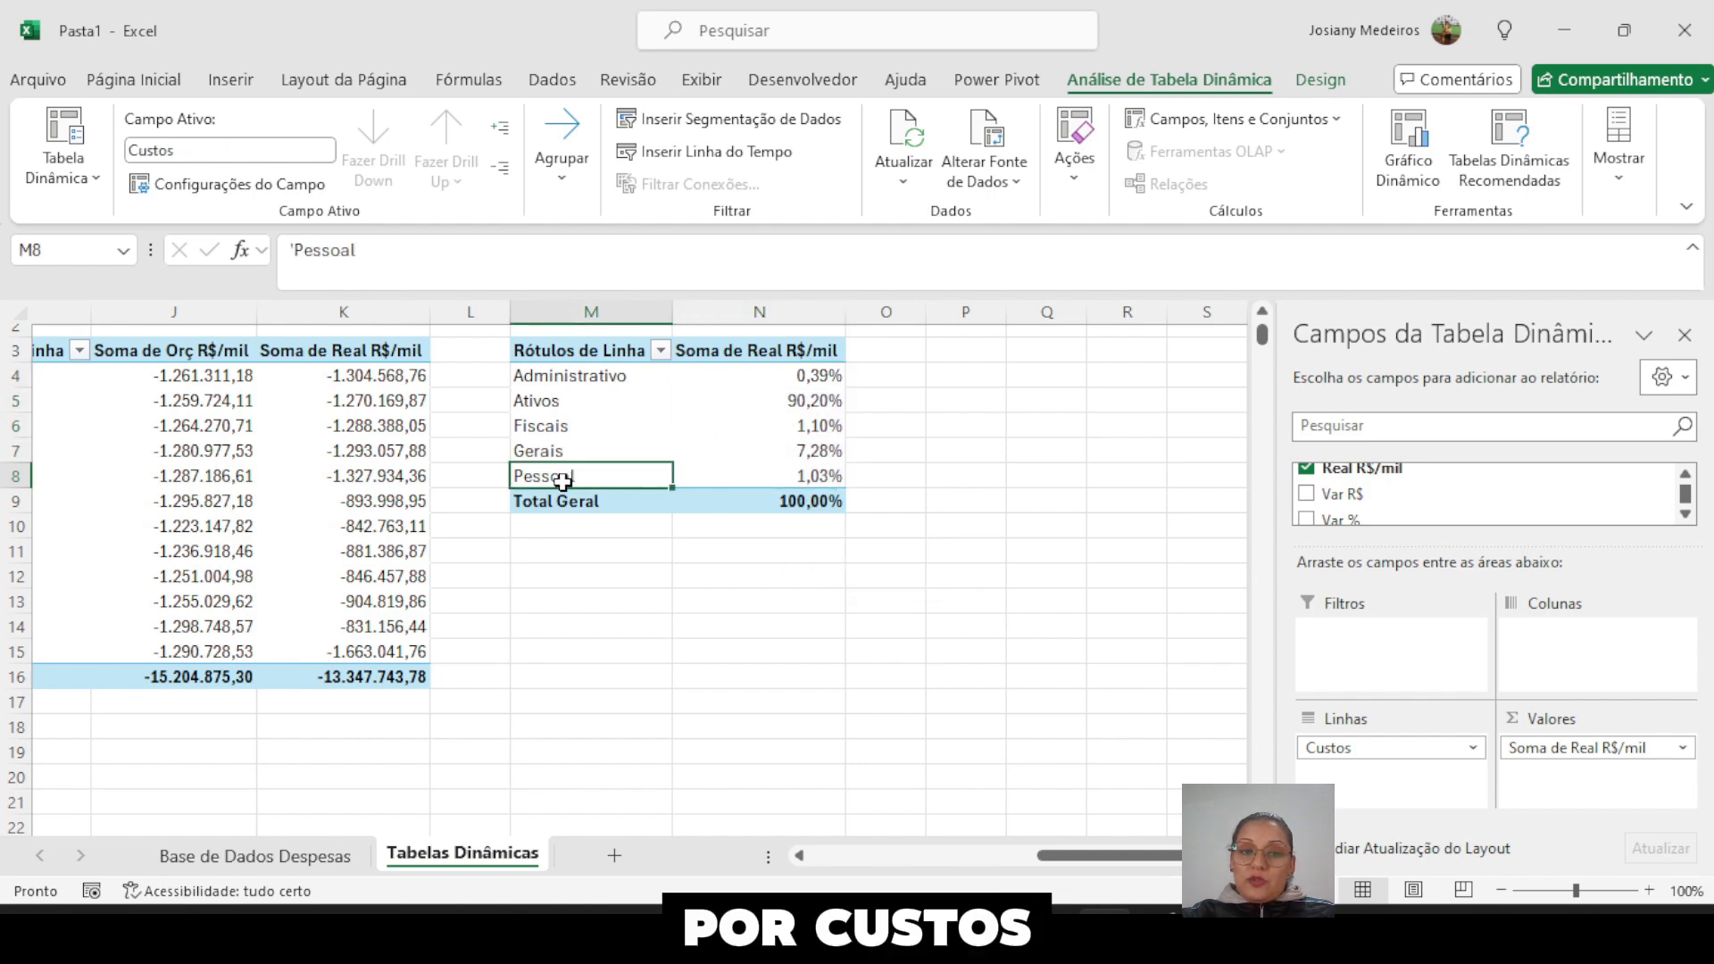
click(797, 399)
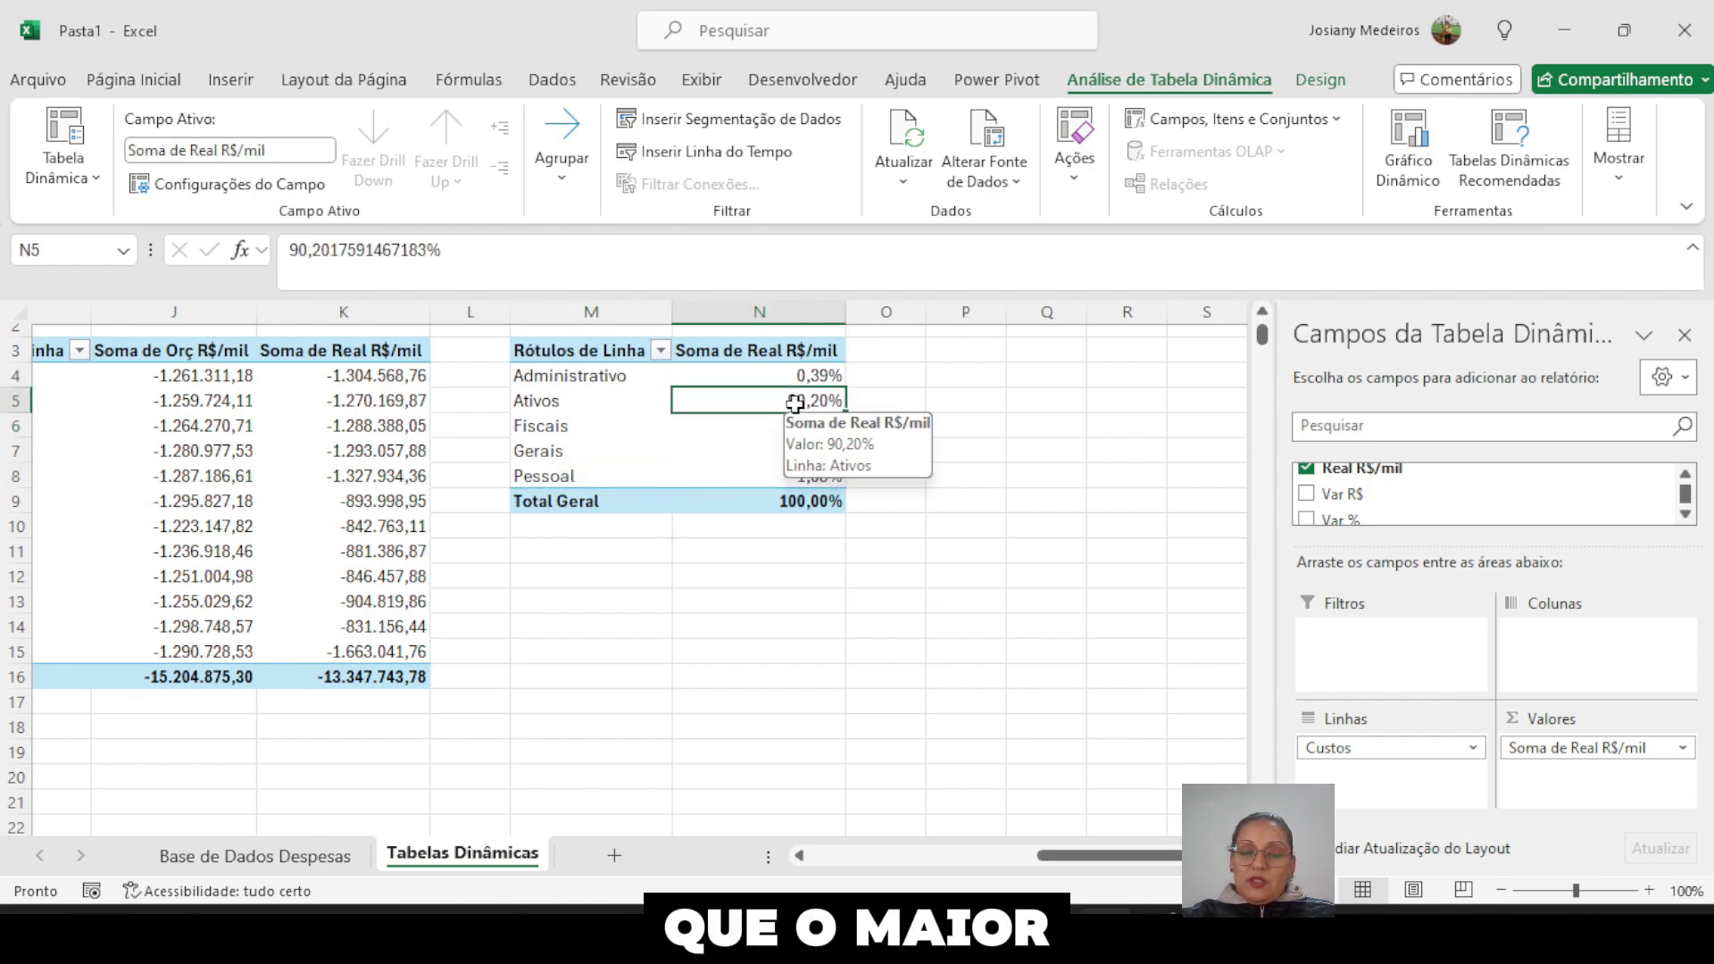
mouse_move(795, 400)
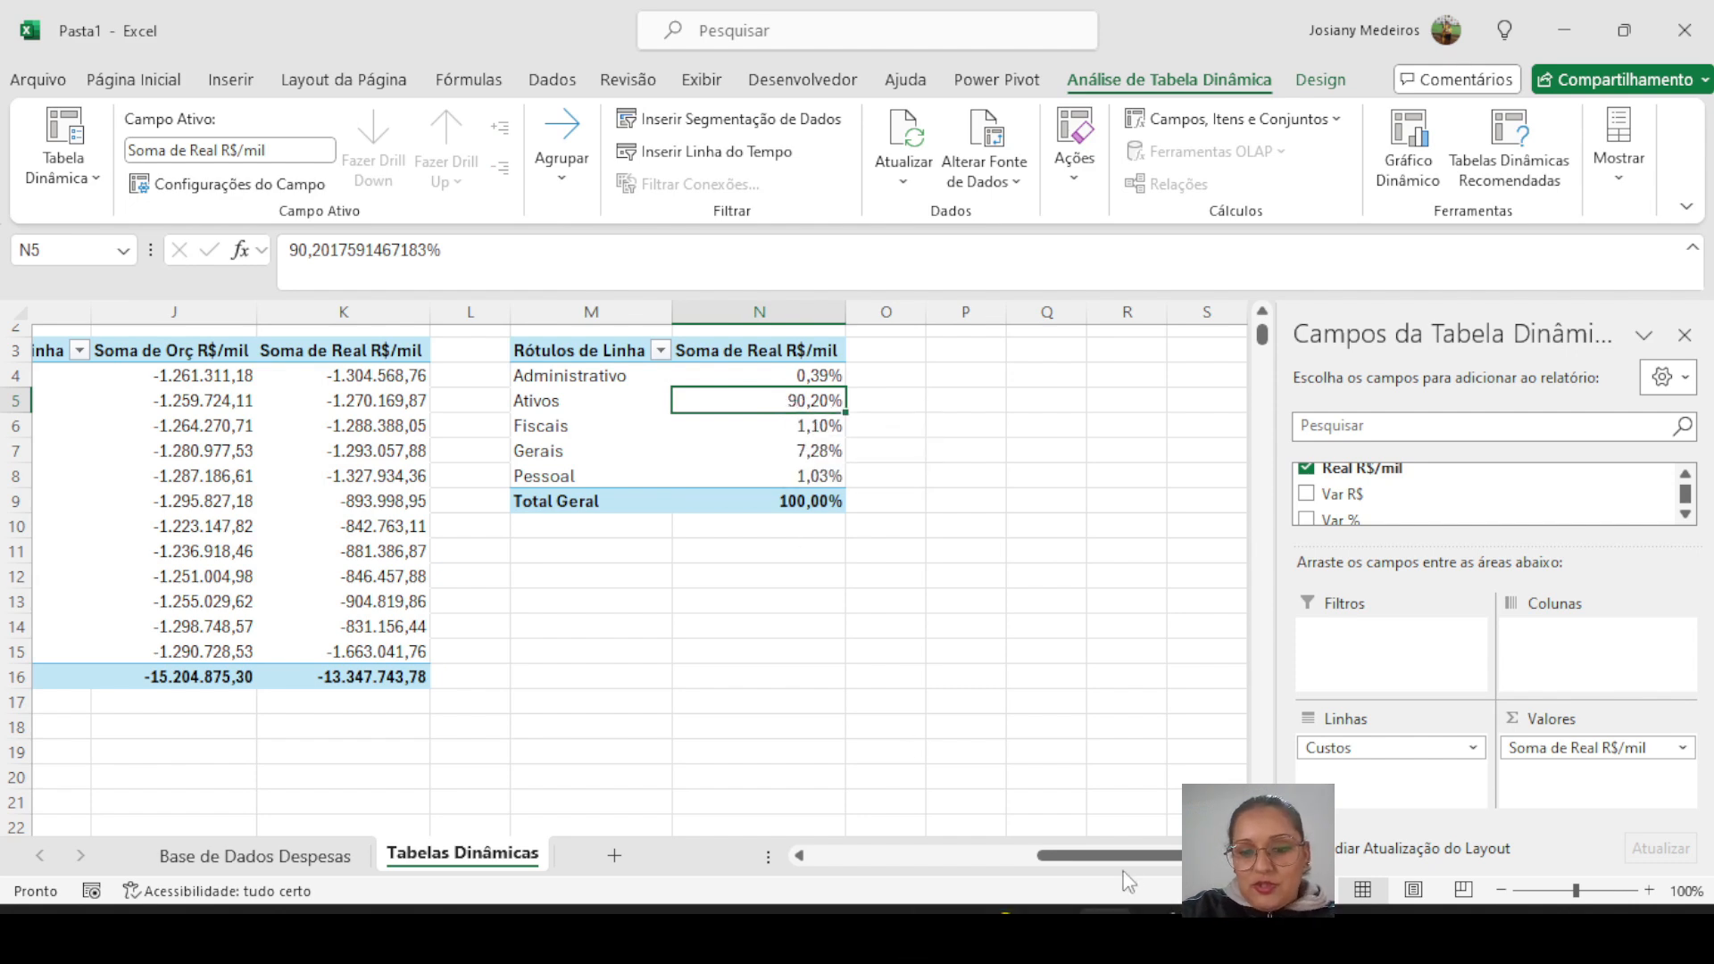
- Highlight the completed metric "Percentual dos Custos Realizado por Despesas" in cell B9 with a yellow fill
drag(1114, 873, 887, 864)
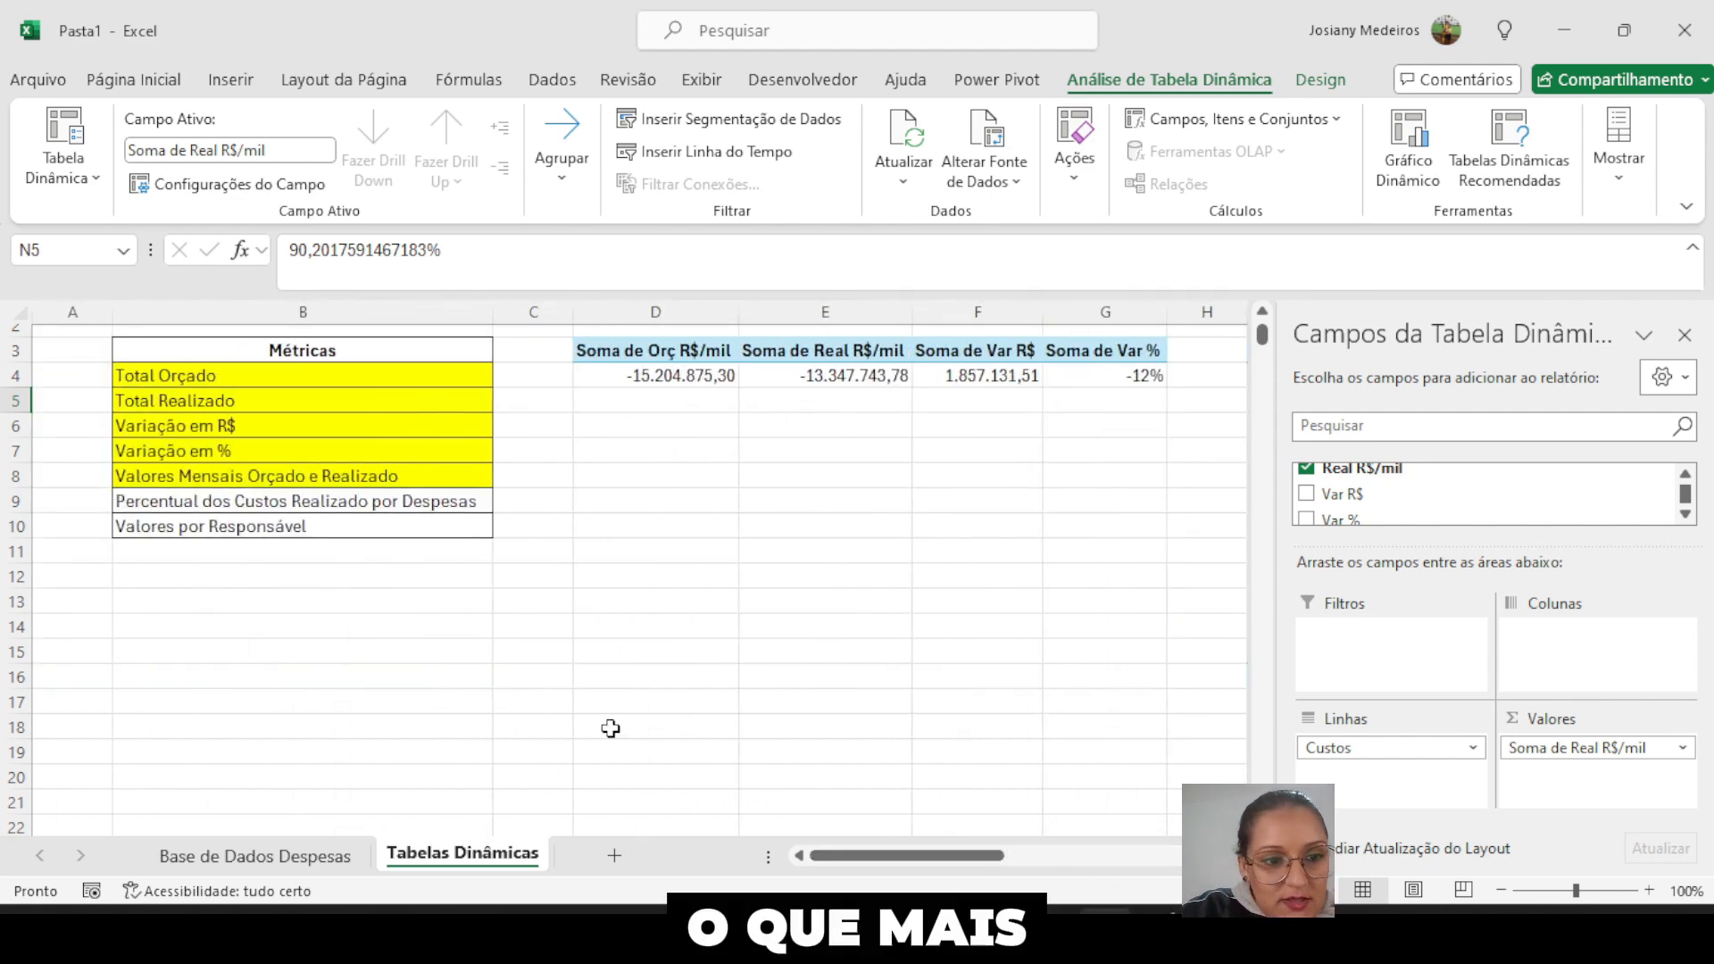
click(306, 500)
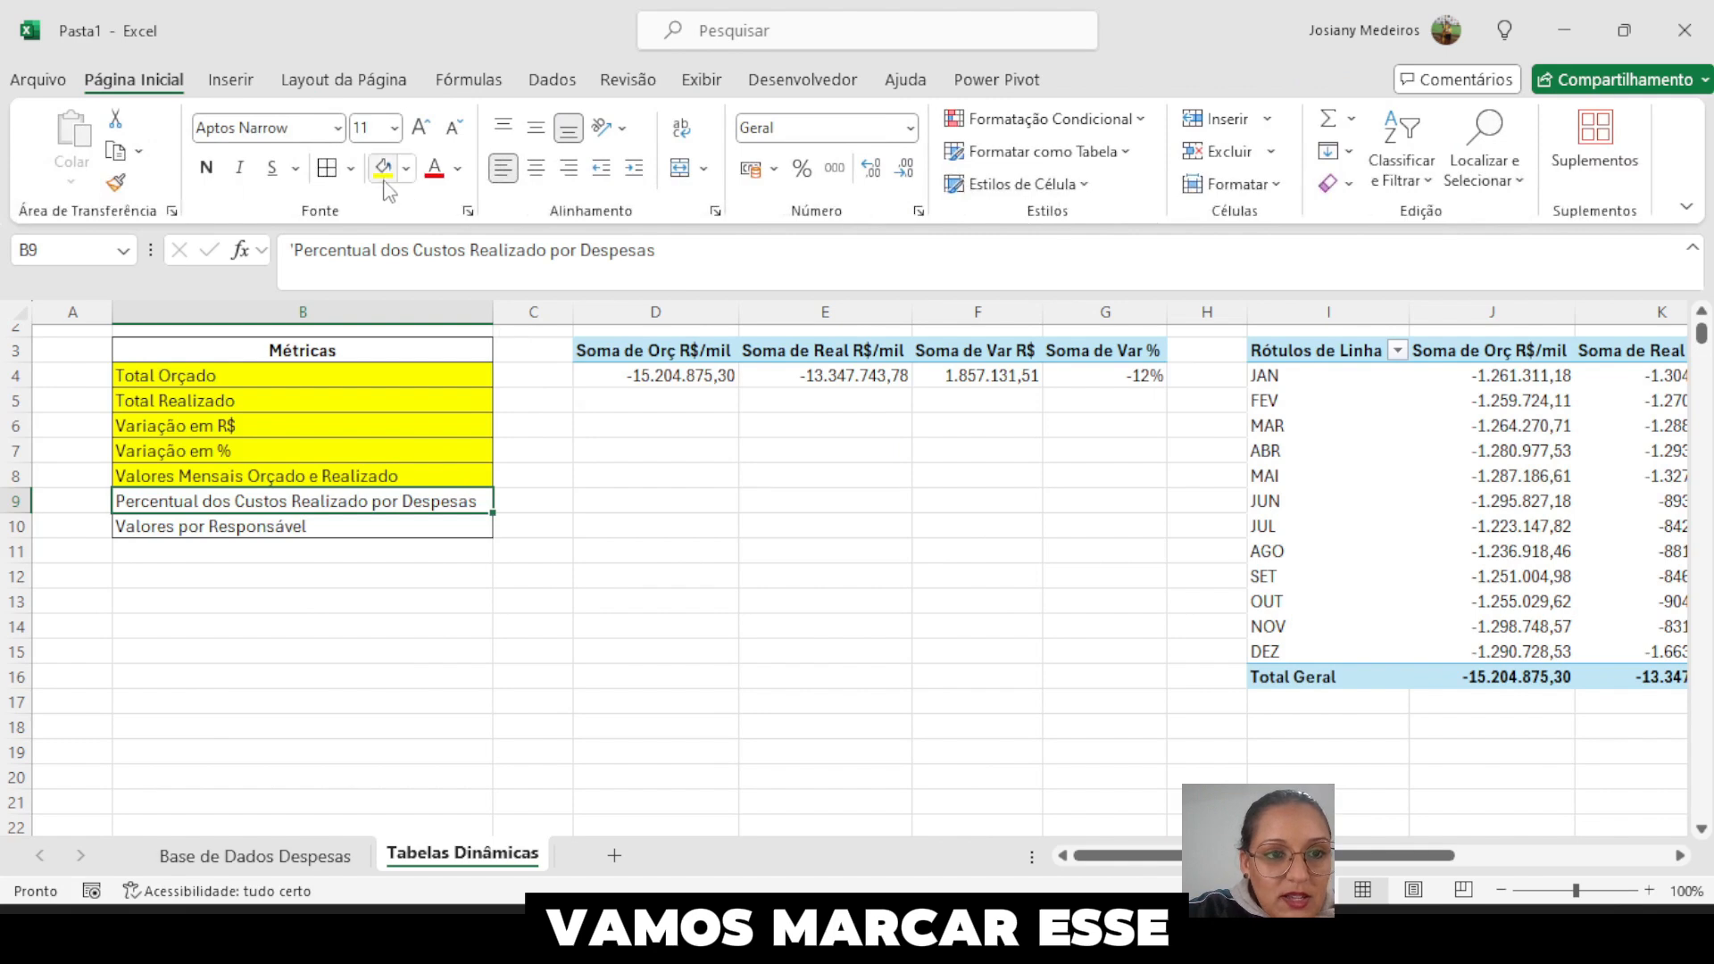
click(383, 170)
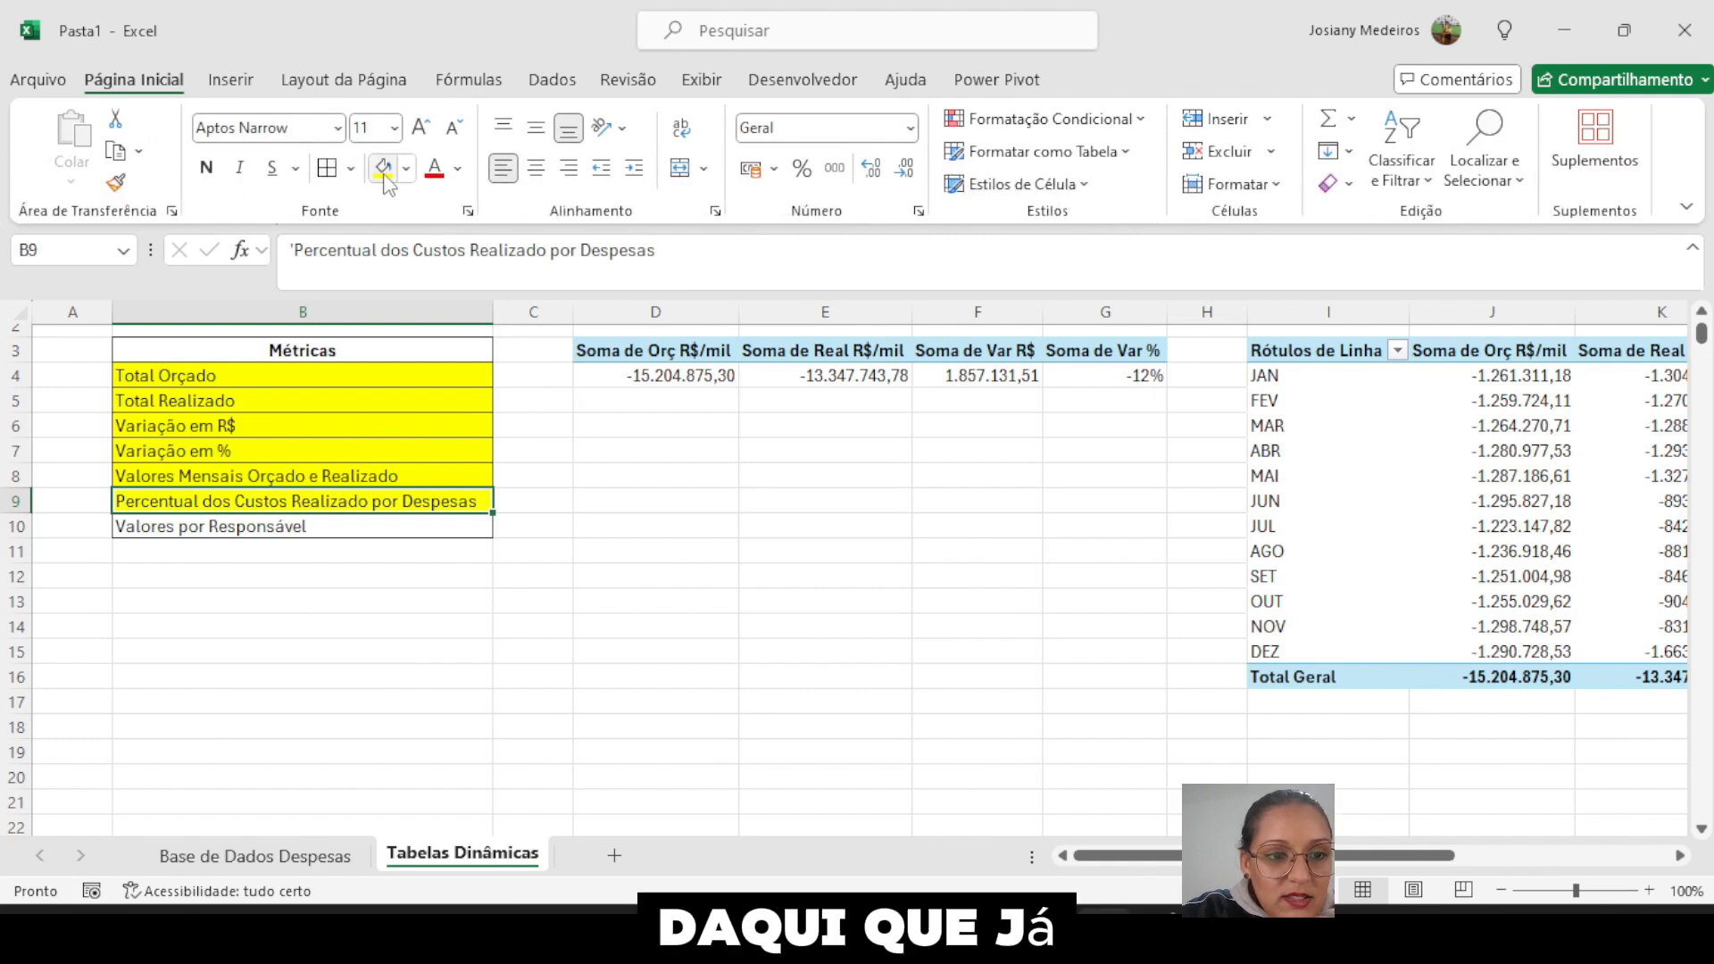
- Insert a pivot table for the Valores por Responsável metric at cell P3 of Tabelas Dinâmicas, sourced from the BasedeDadosDespesas table
click(179, 532)
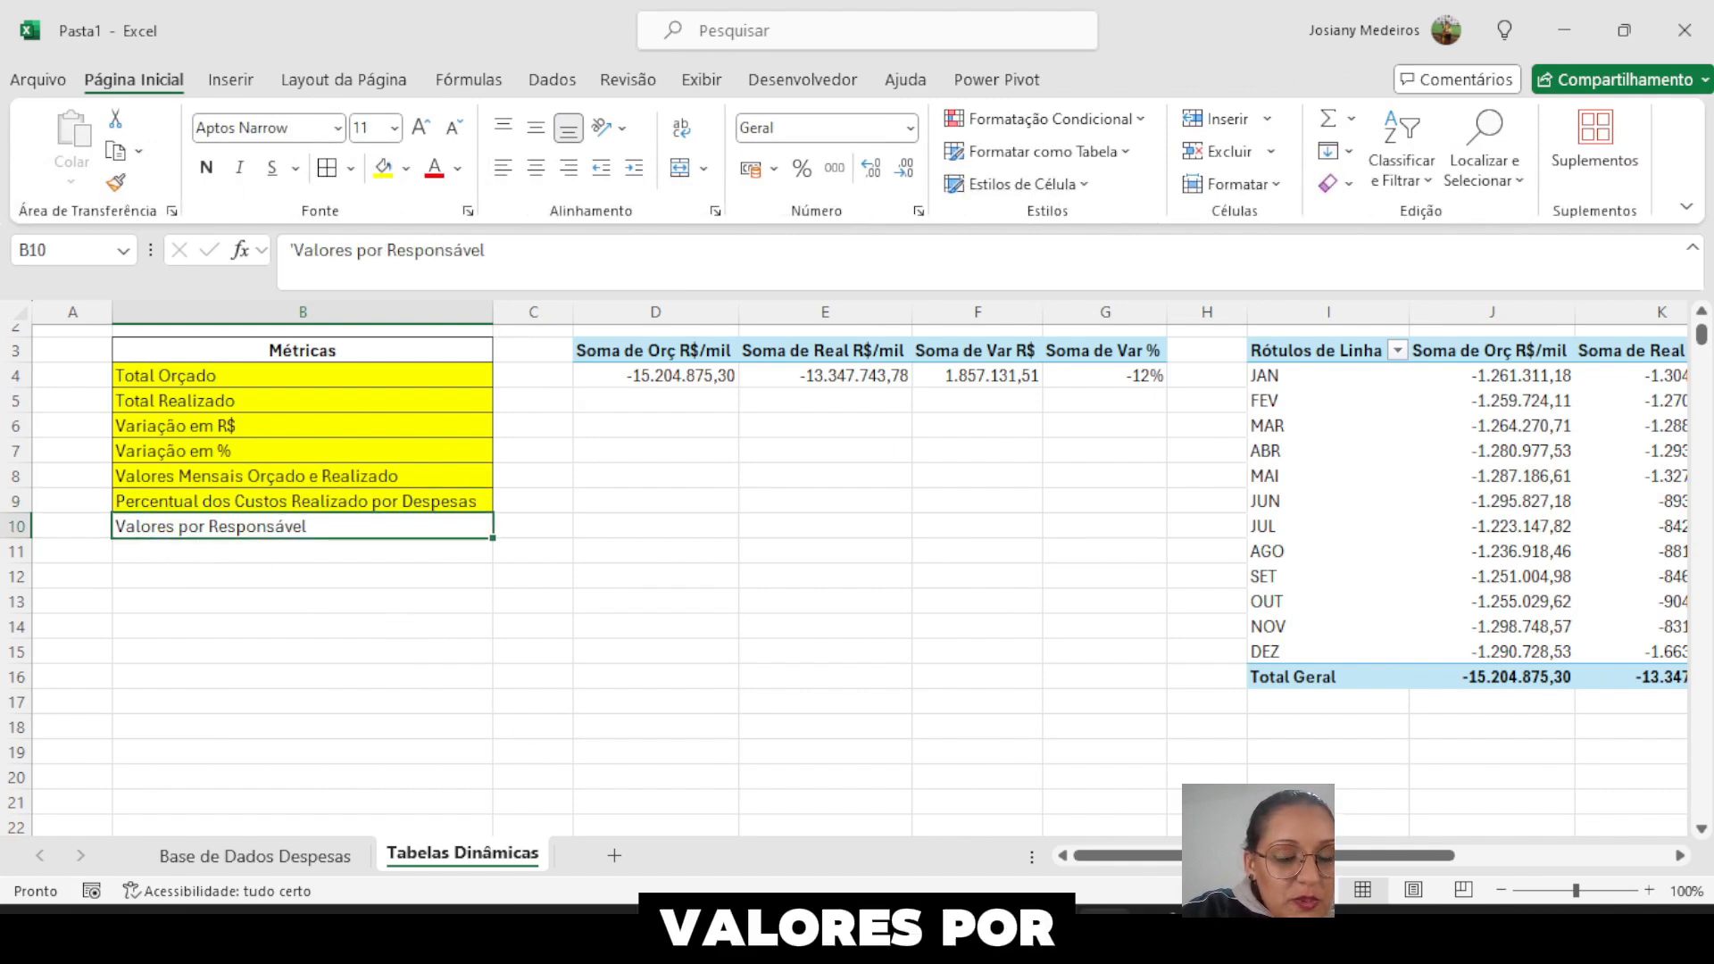
drag(1151, 855, 1360, 879)
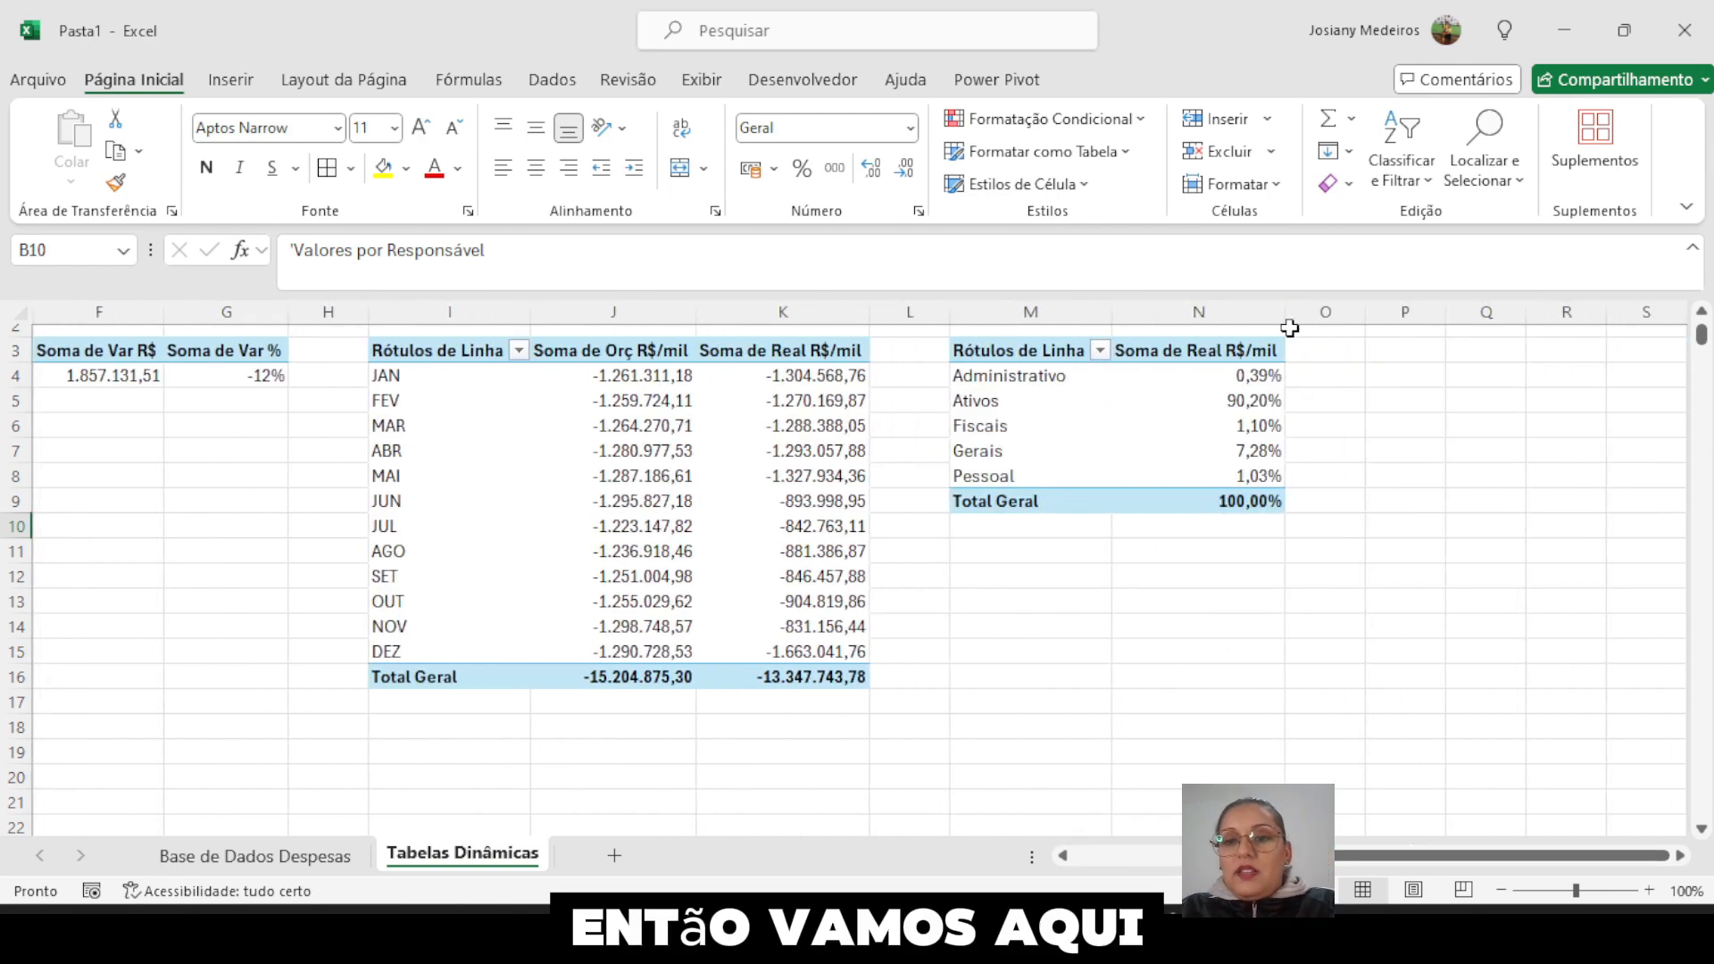
click(1421, 349)
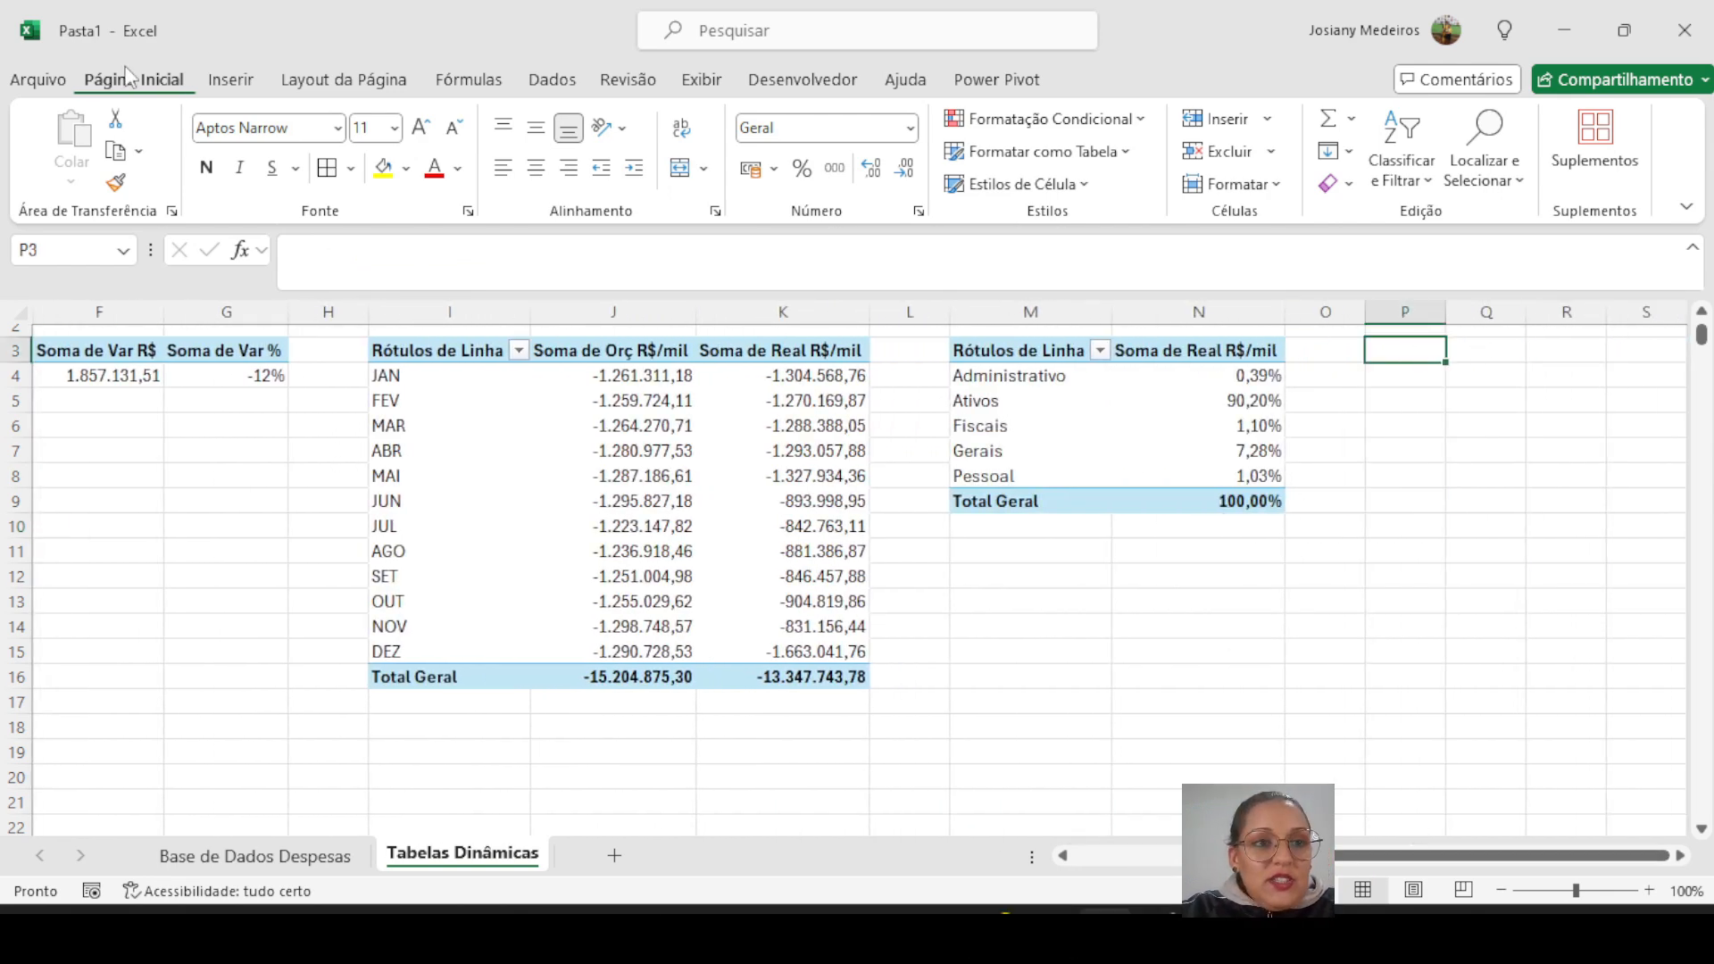
click(230, 79)
click(74, 182)
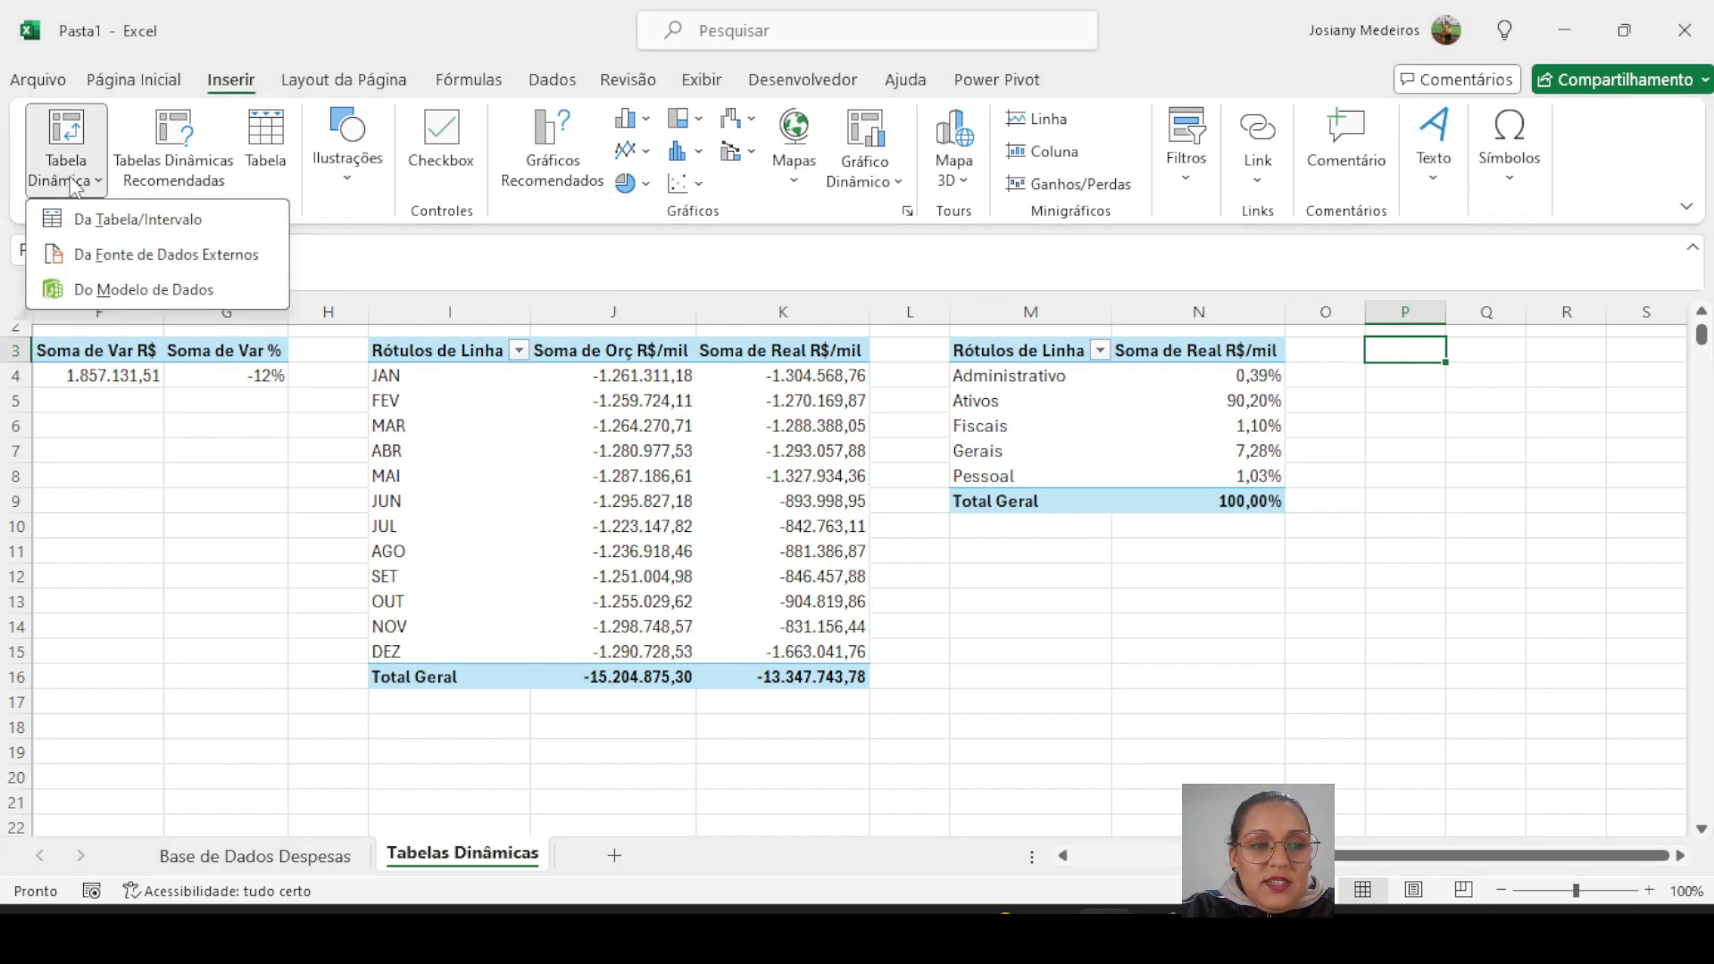
click(101, 223)
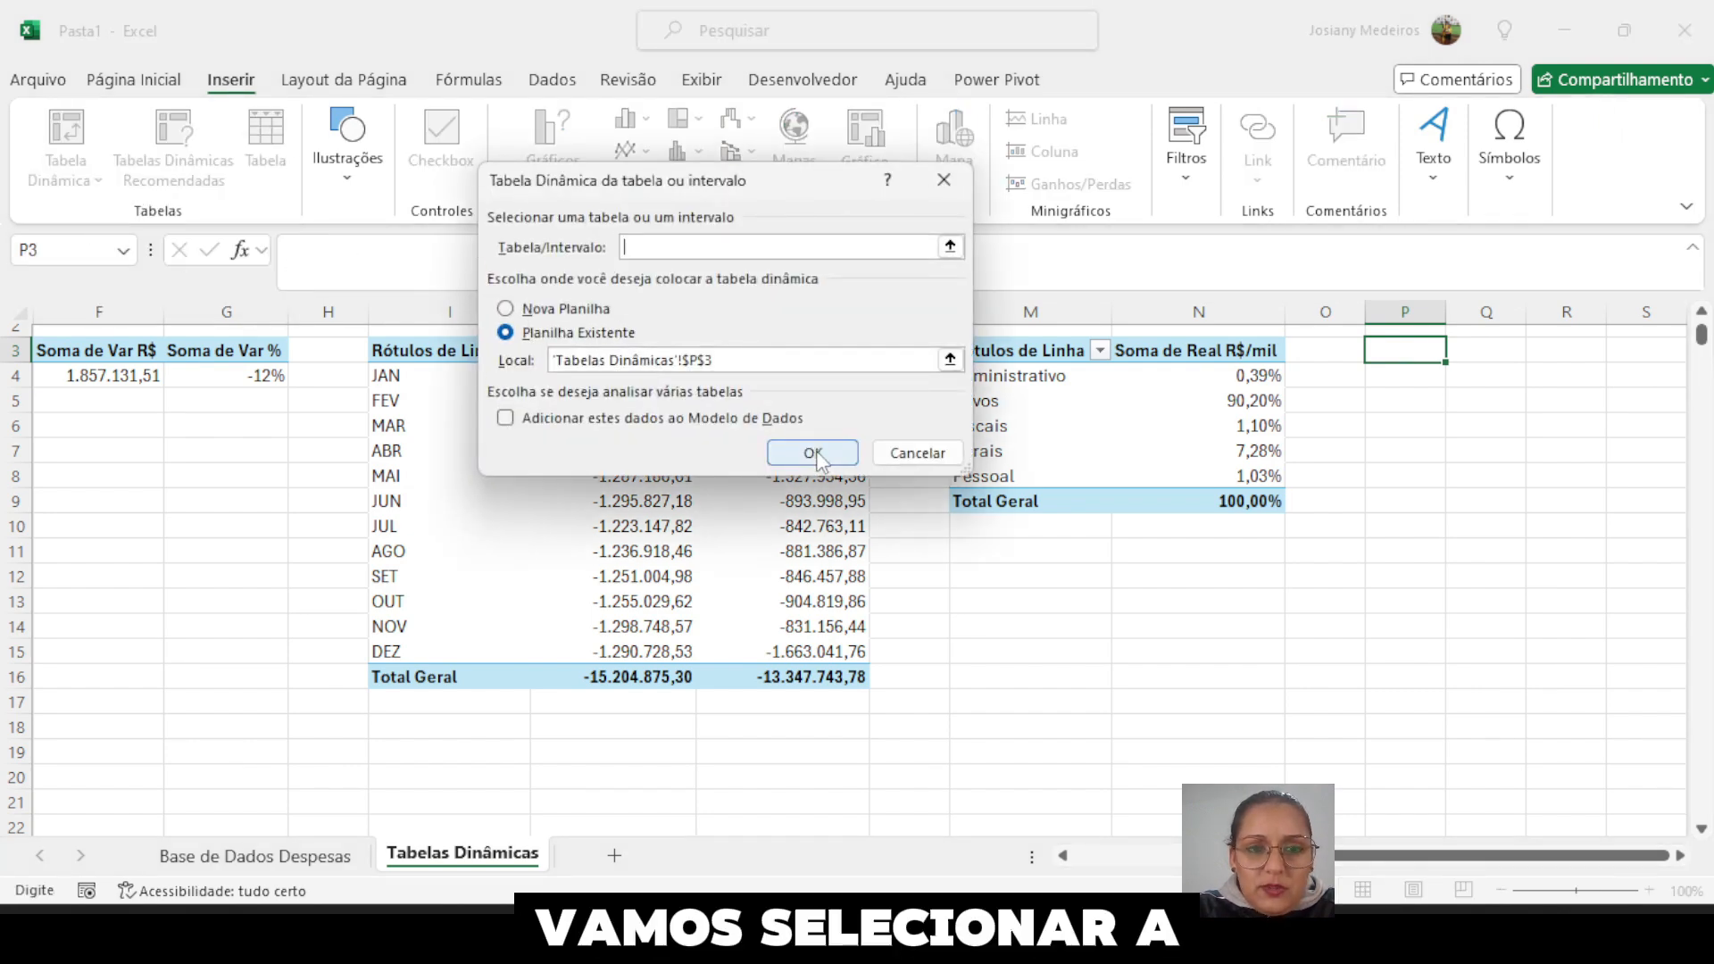
click(255, 855)
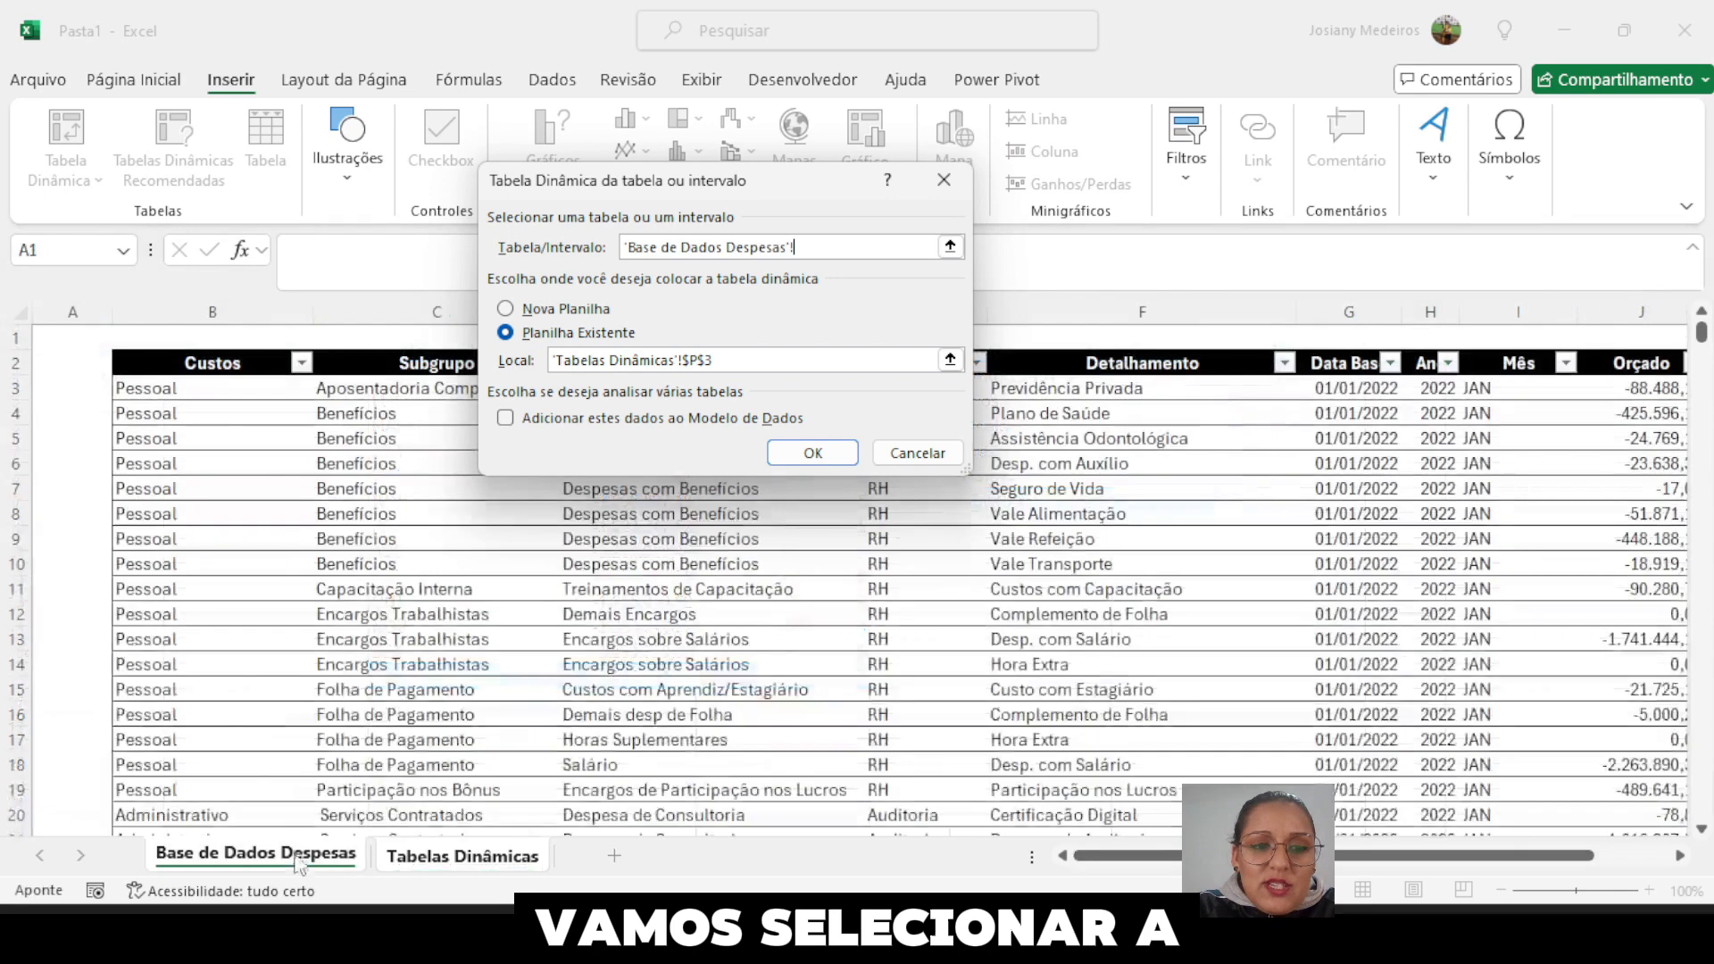
click(105, 343)
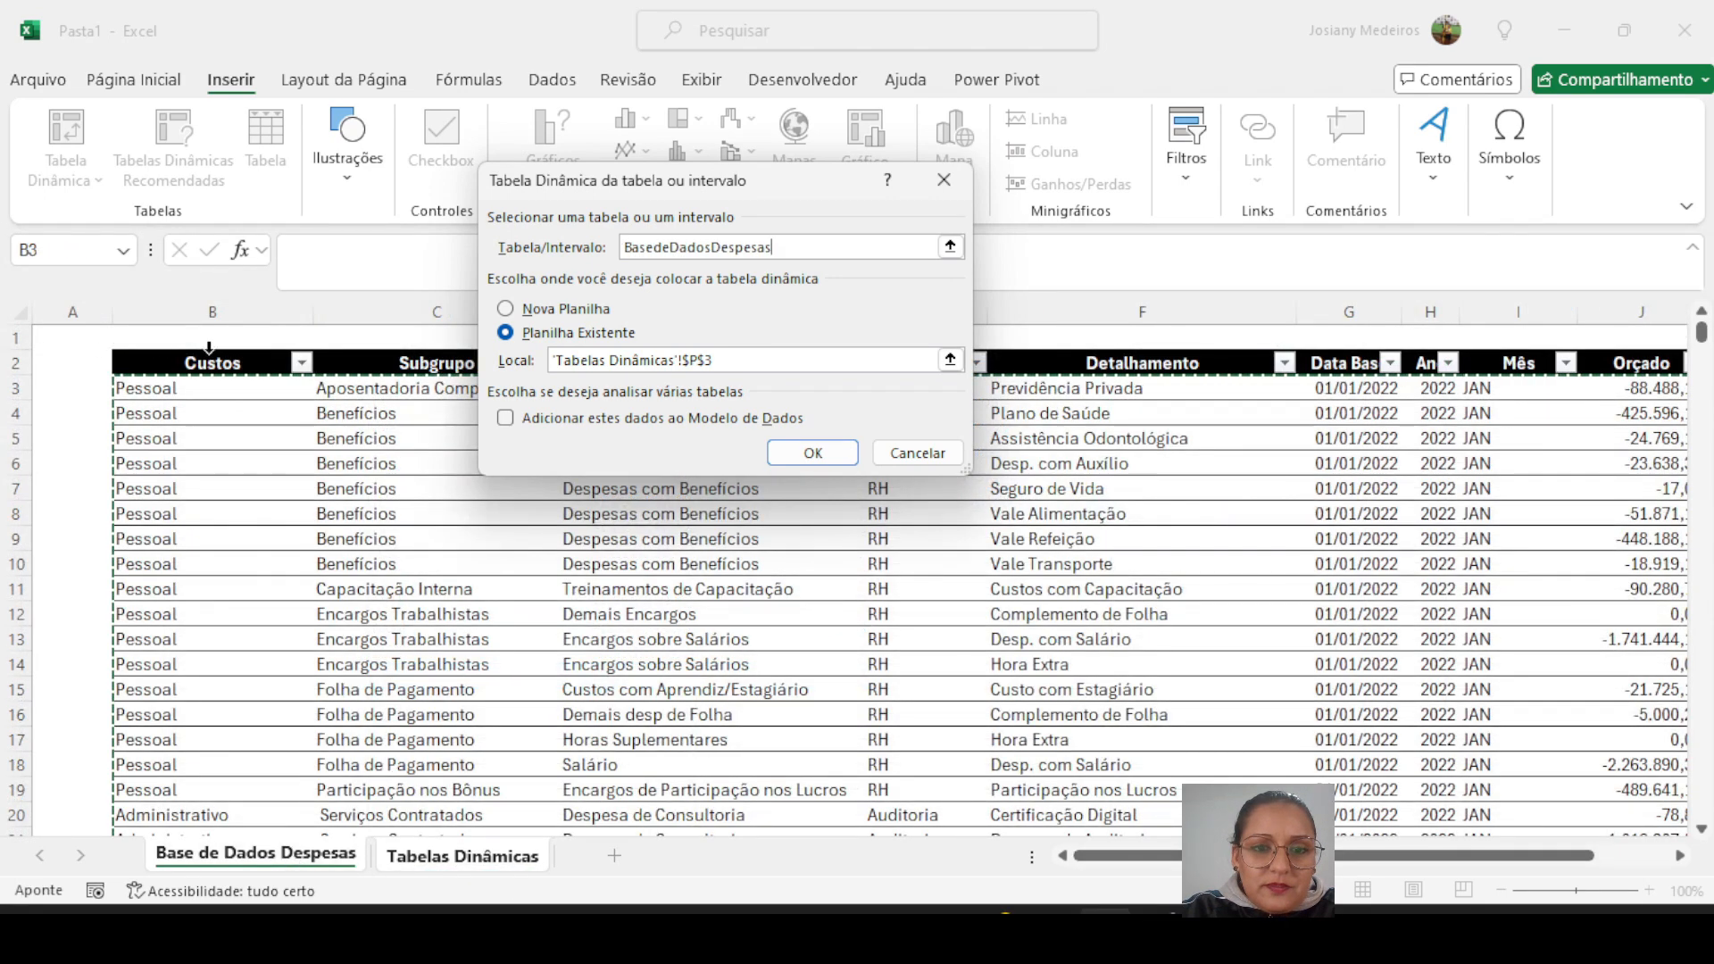
click(775, 455)
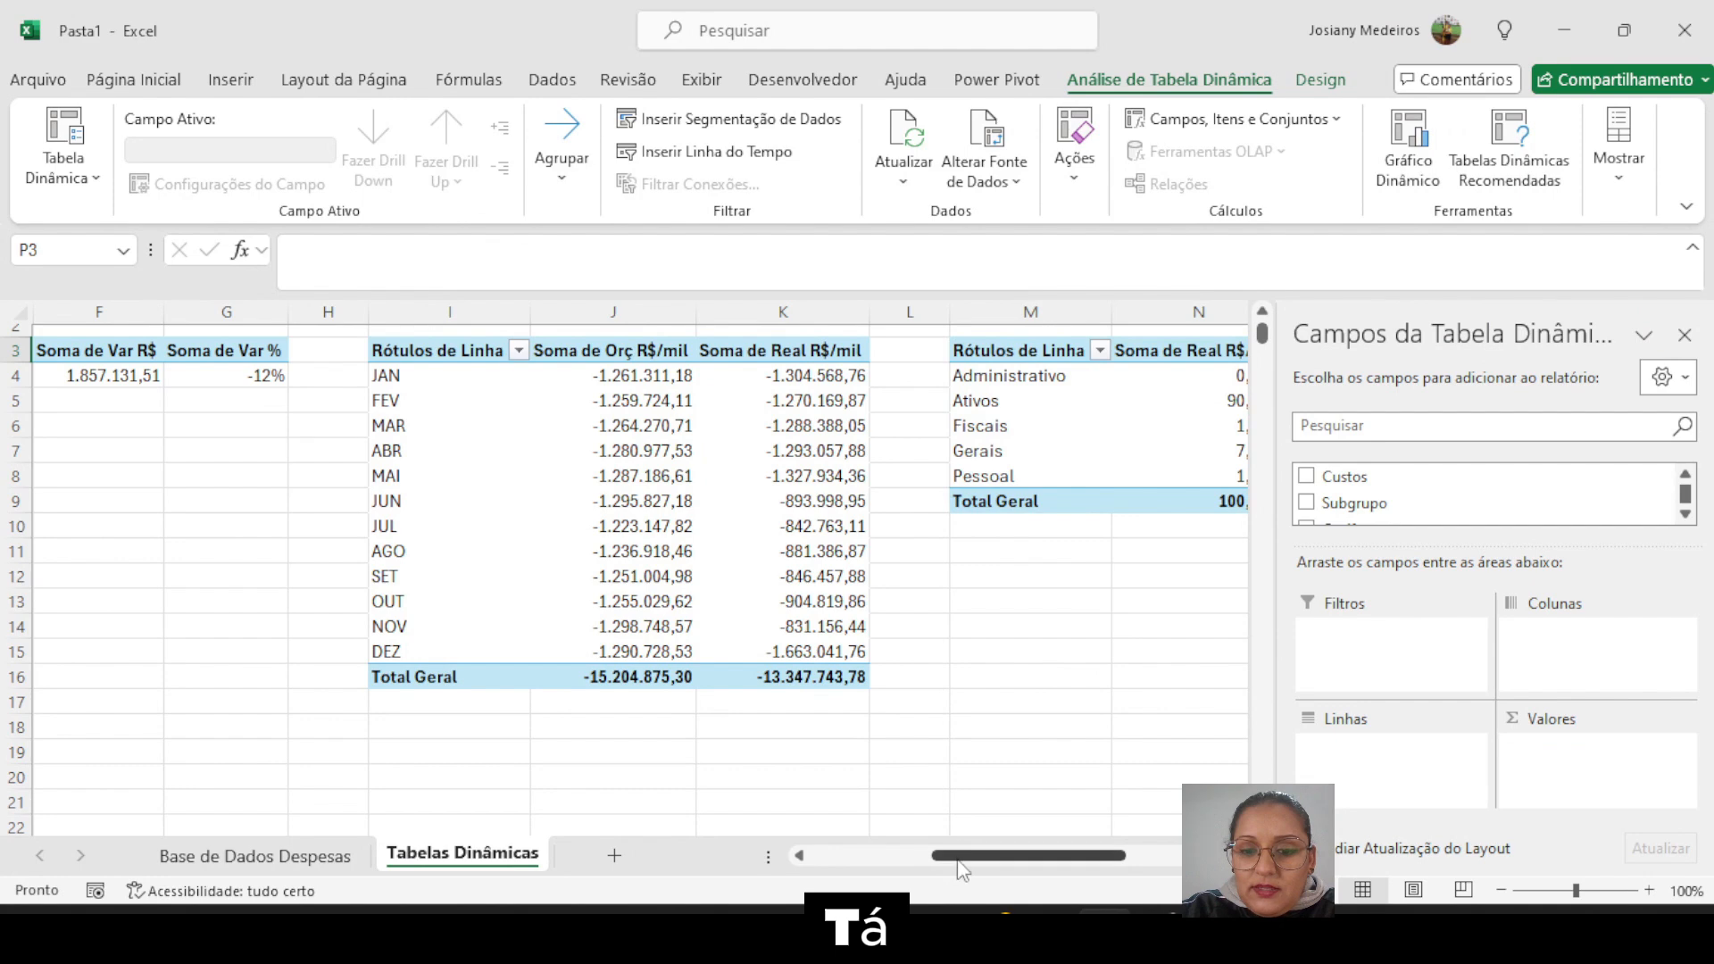
- Add the Área field as rows of the new pivot table at P3
drag(1027, 855, 1131, 856)
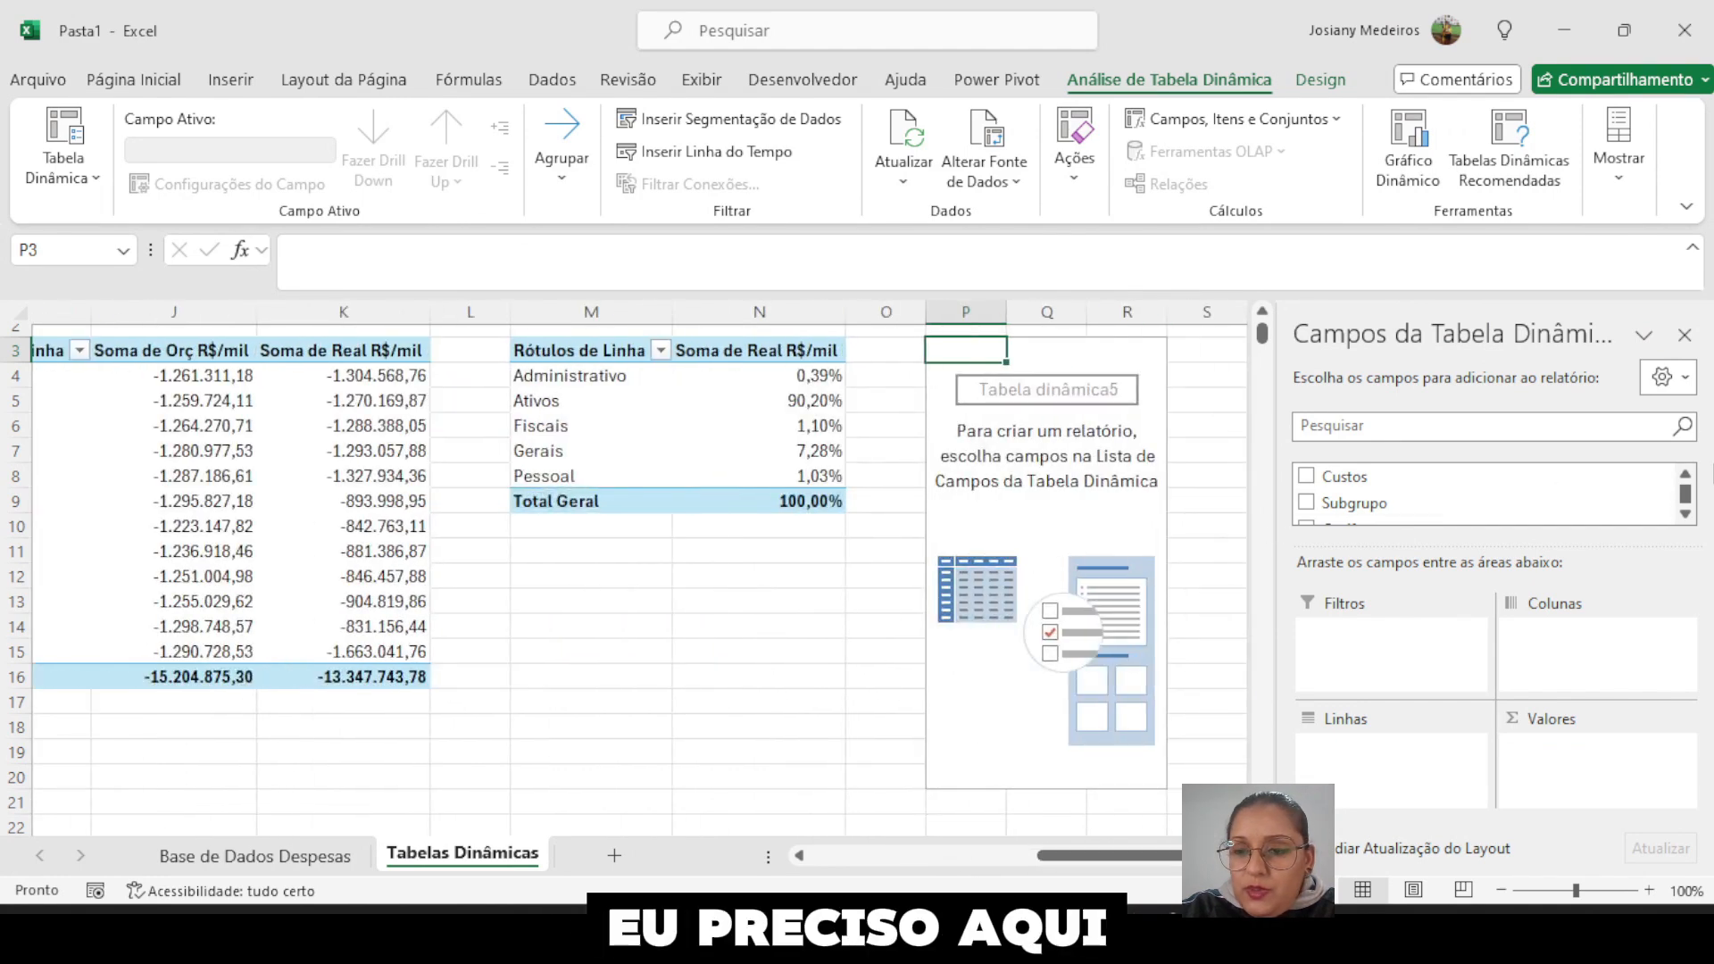
click(1686, 515)
click(1685, 515)
click(1685, 515)
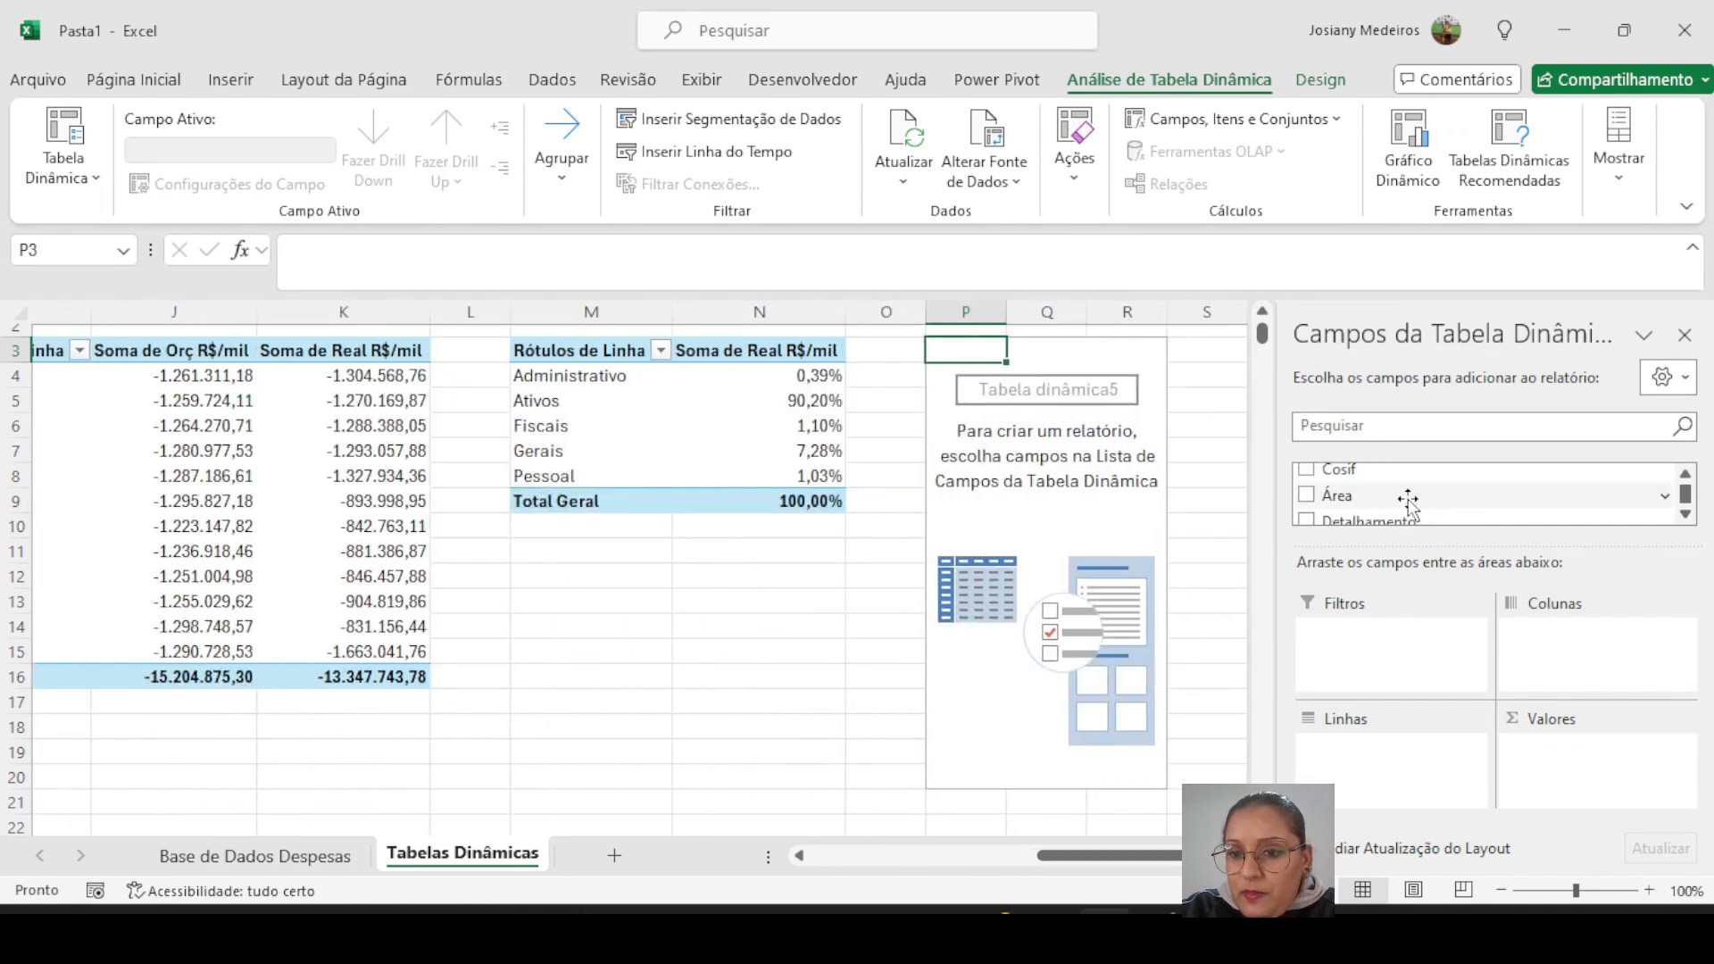
drag(1318, 500, 1385, 784)
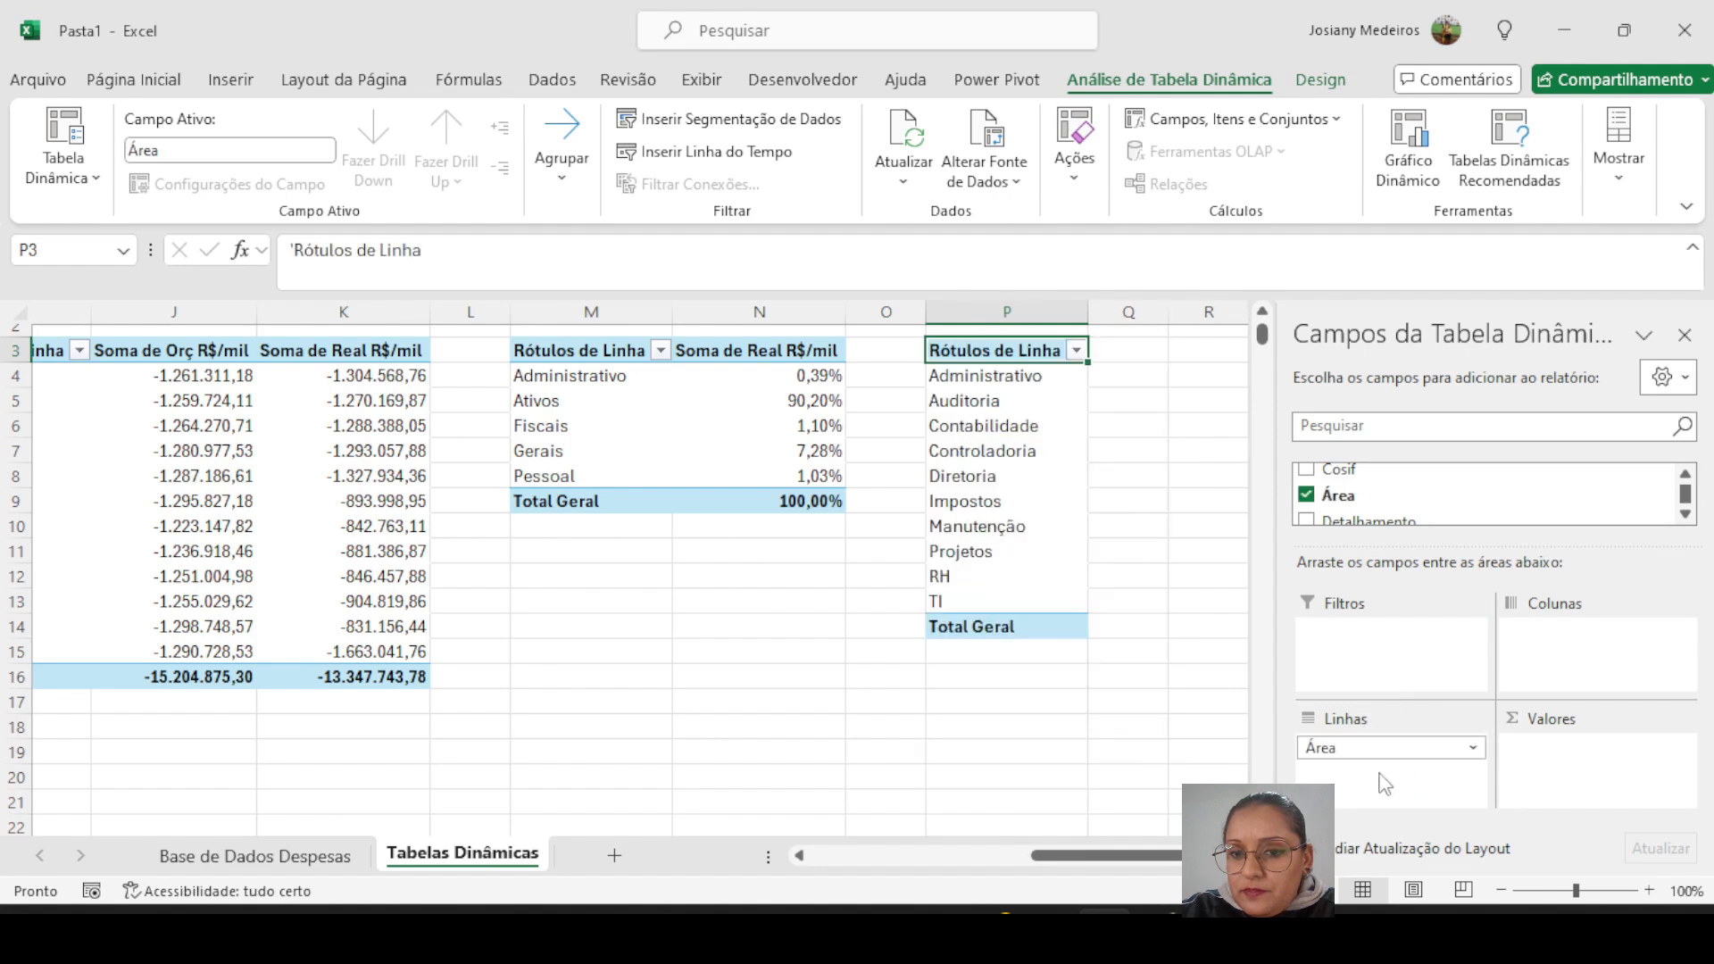
- Add the calculated field Real R$/mil as values in the Área pivot table
click(1685, 515)
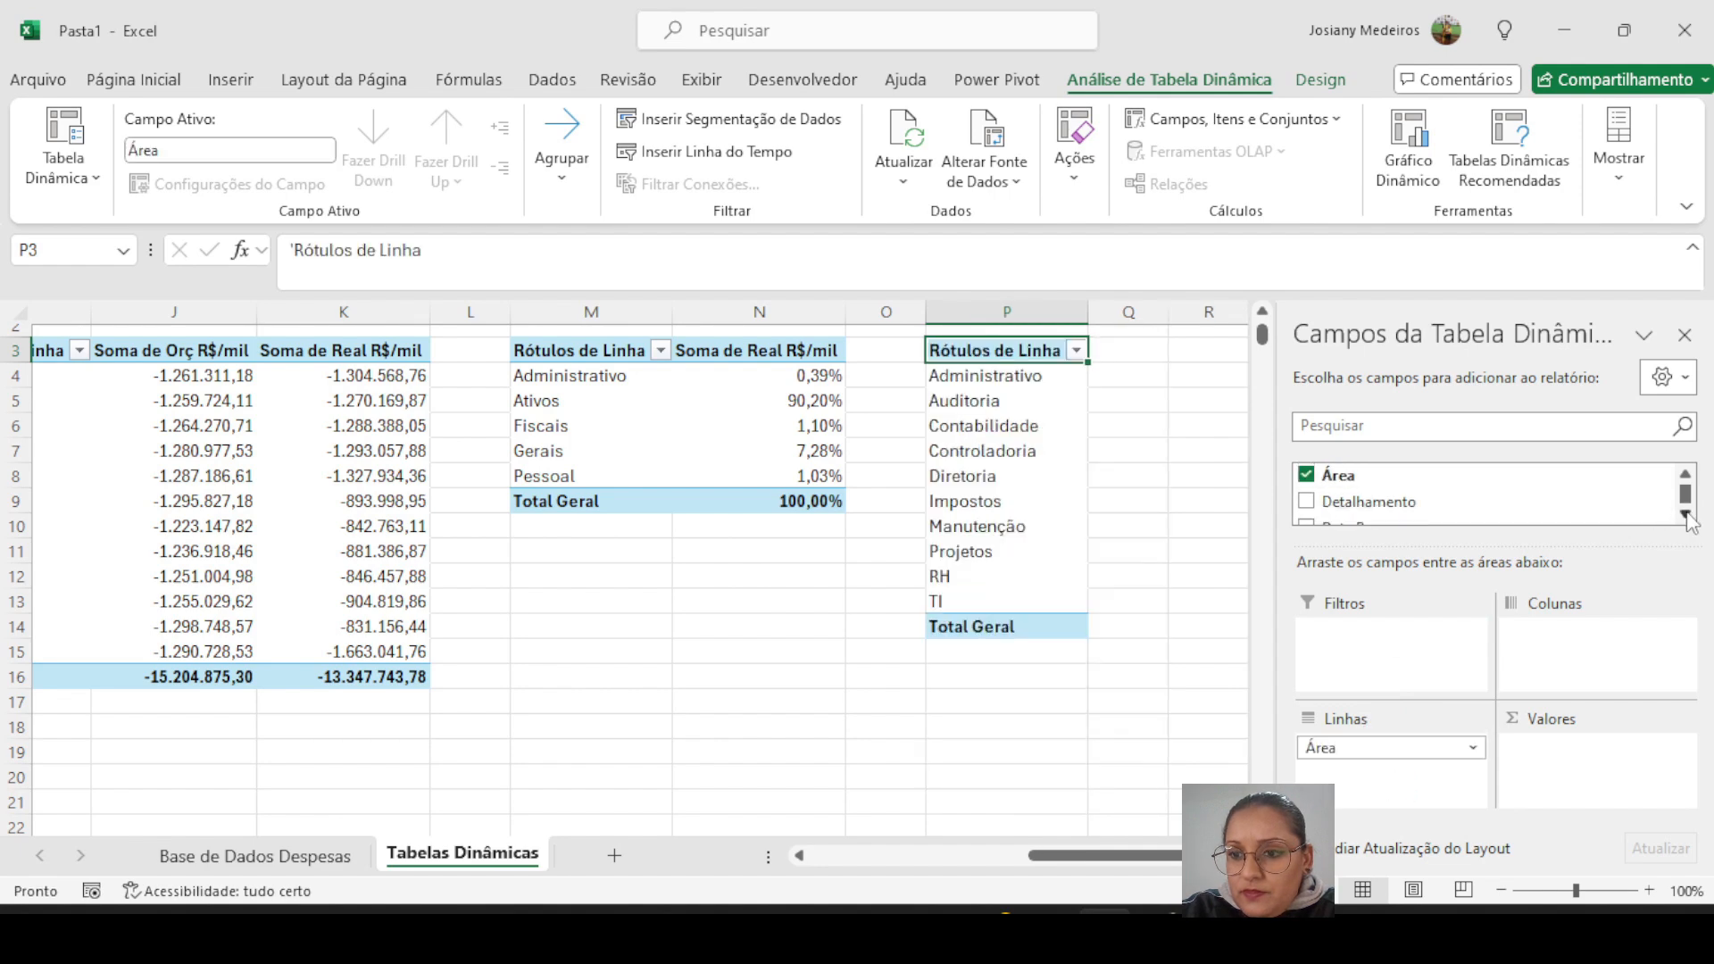
click(1685, 515)
click(1686, 515)
click(1685, 515)
click(1685, 515)
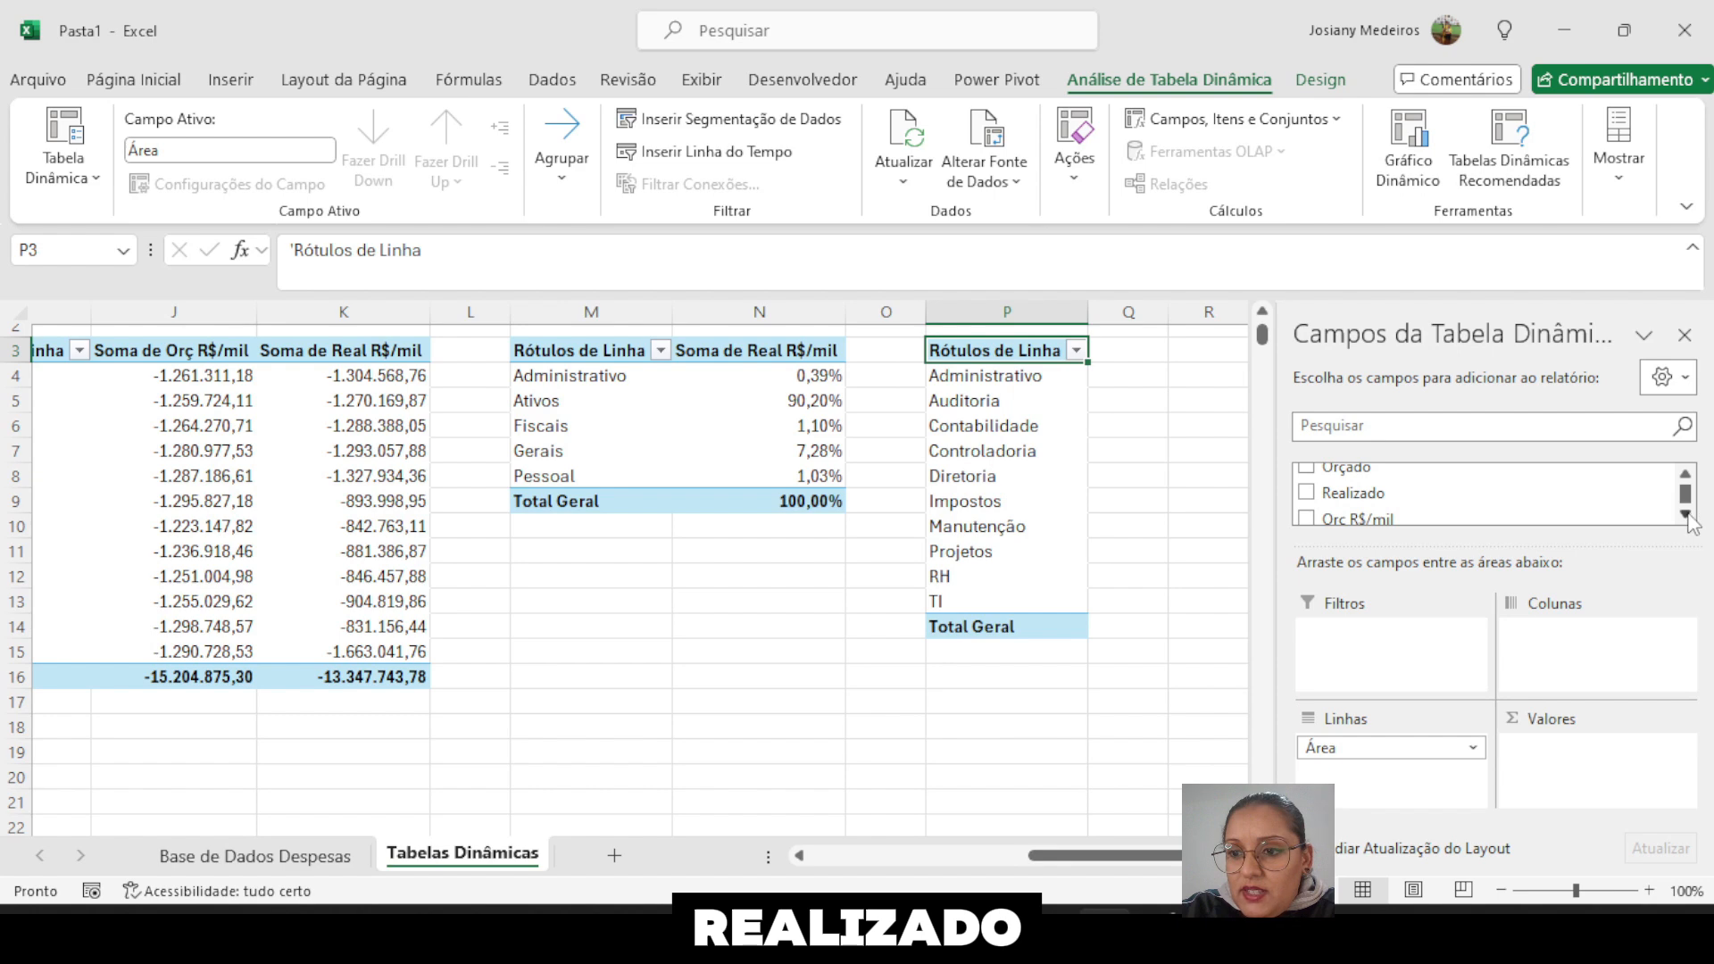
click(1685, 515)
click(1685, 515)
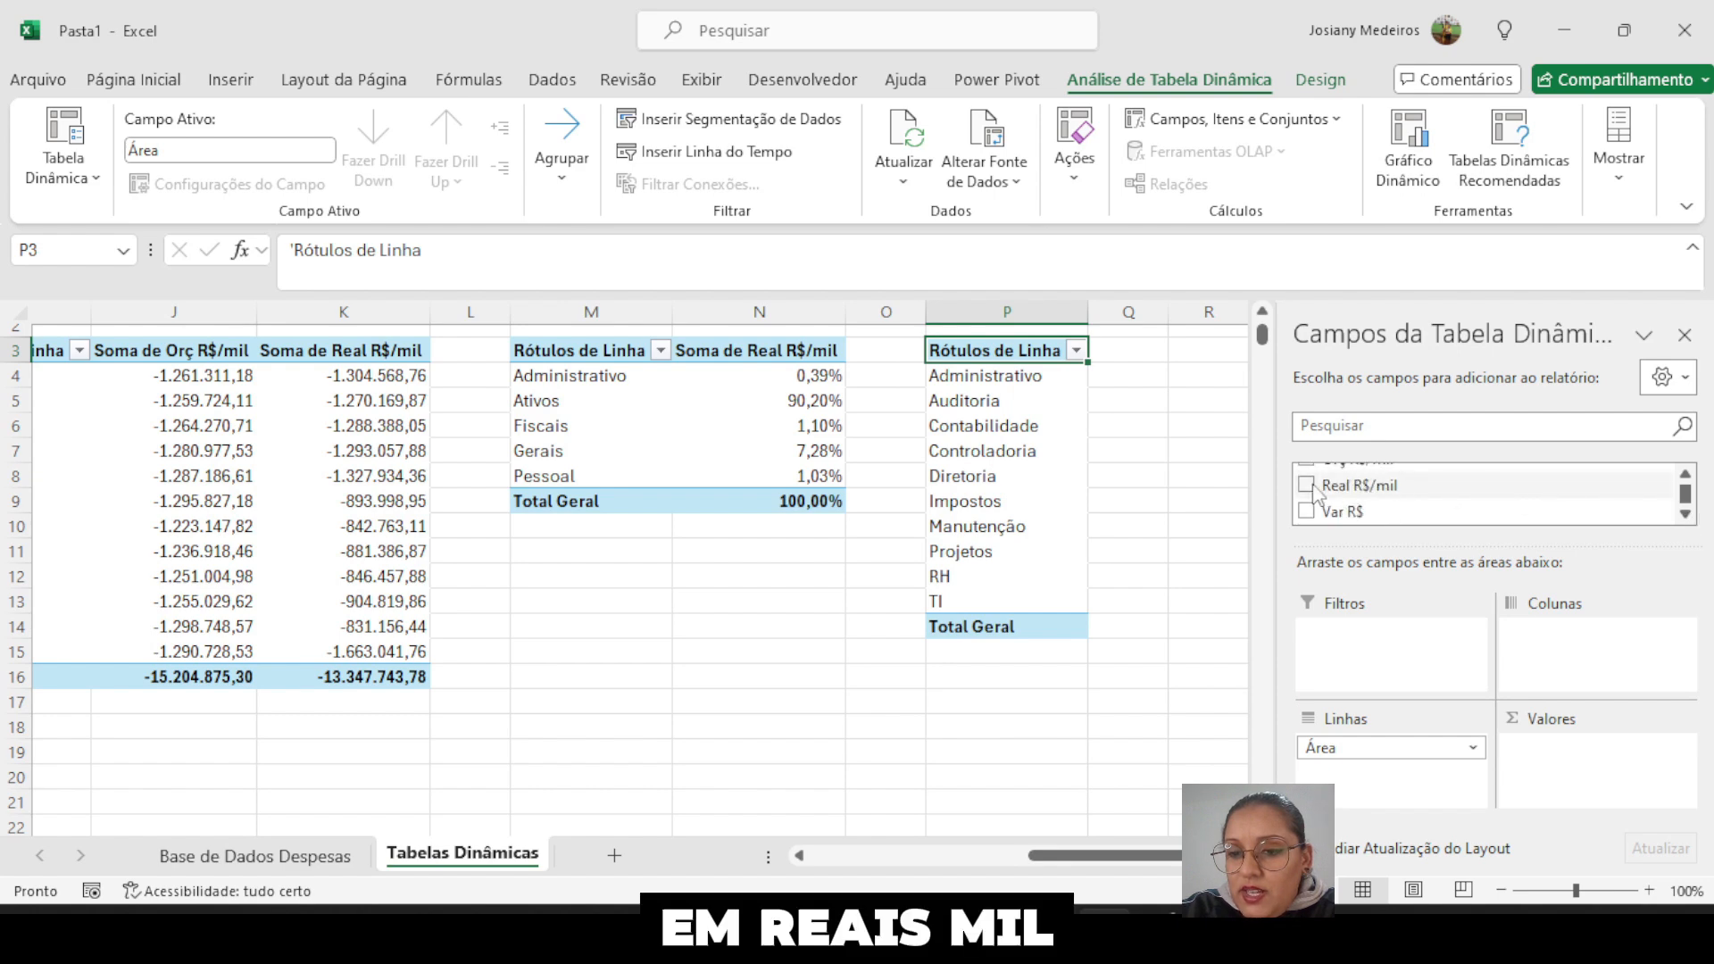
drag(1318, 486, 1571, 763)
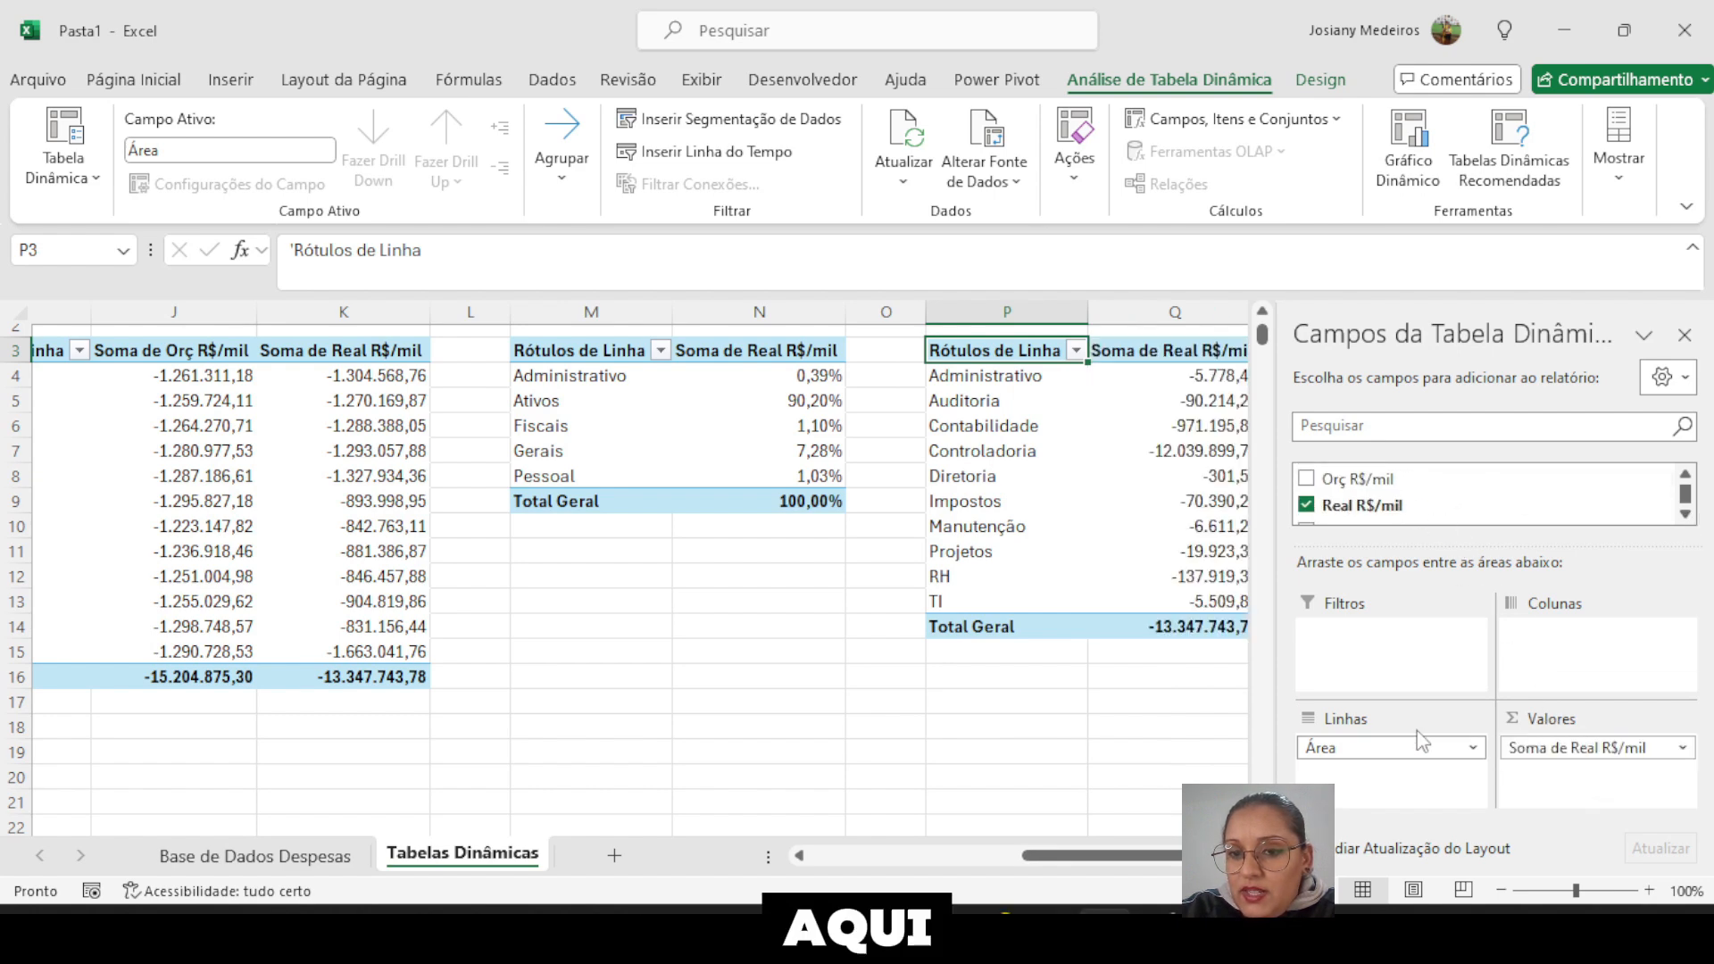
- Remove both decimal places from the Soma de Real R$/mil values in the pivot table by area, including its grand total
scroll(1104, 863, right, 2)
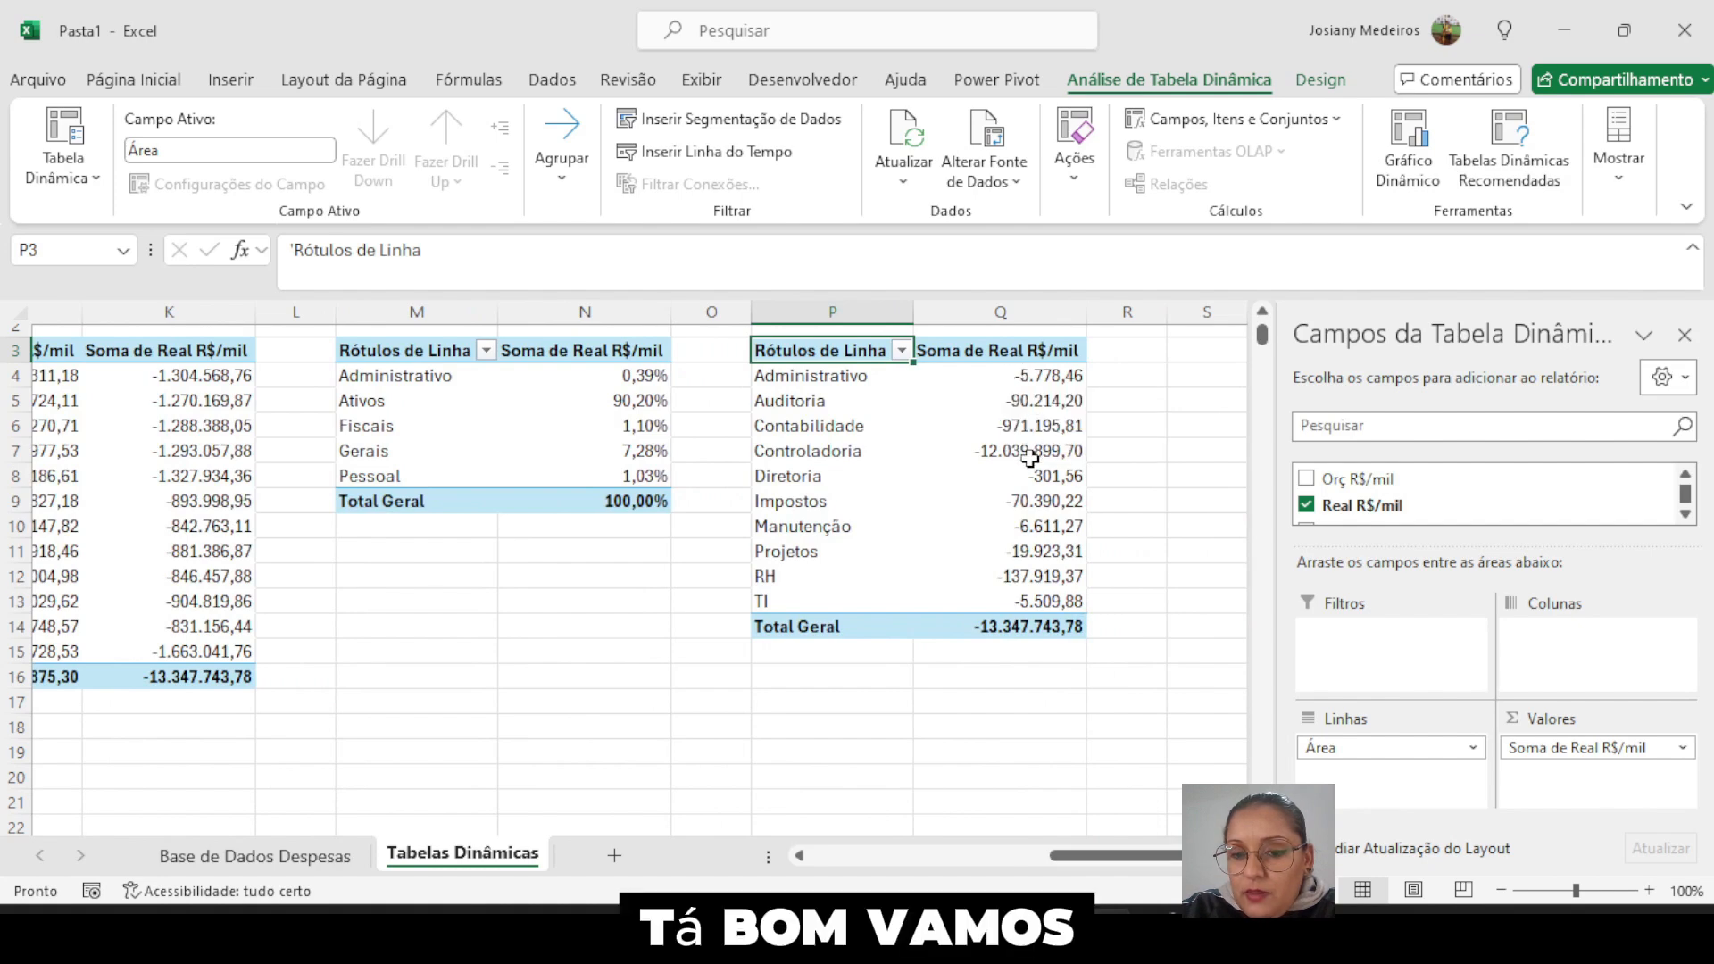
drag(1011, 610, 1014, 627)
click(163, 86)
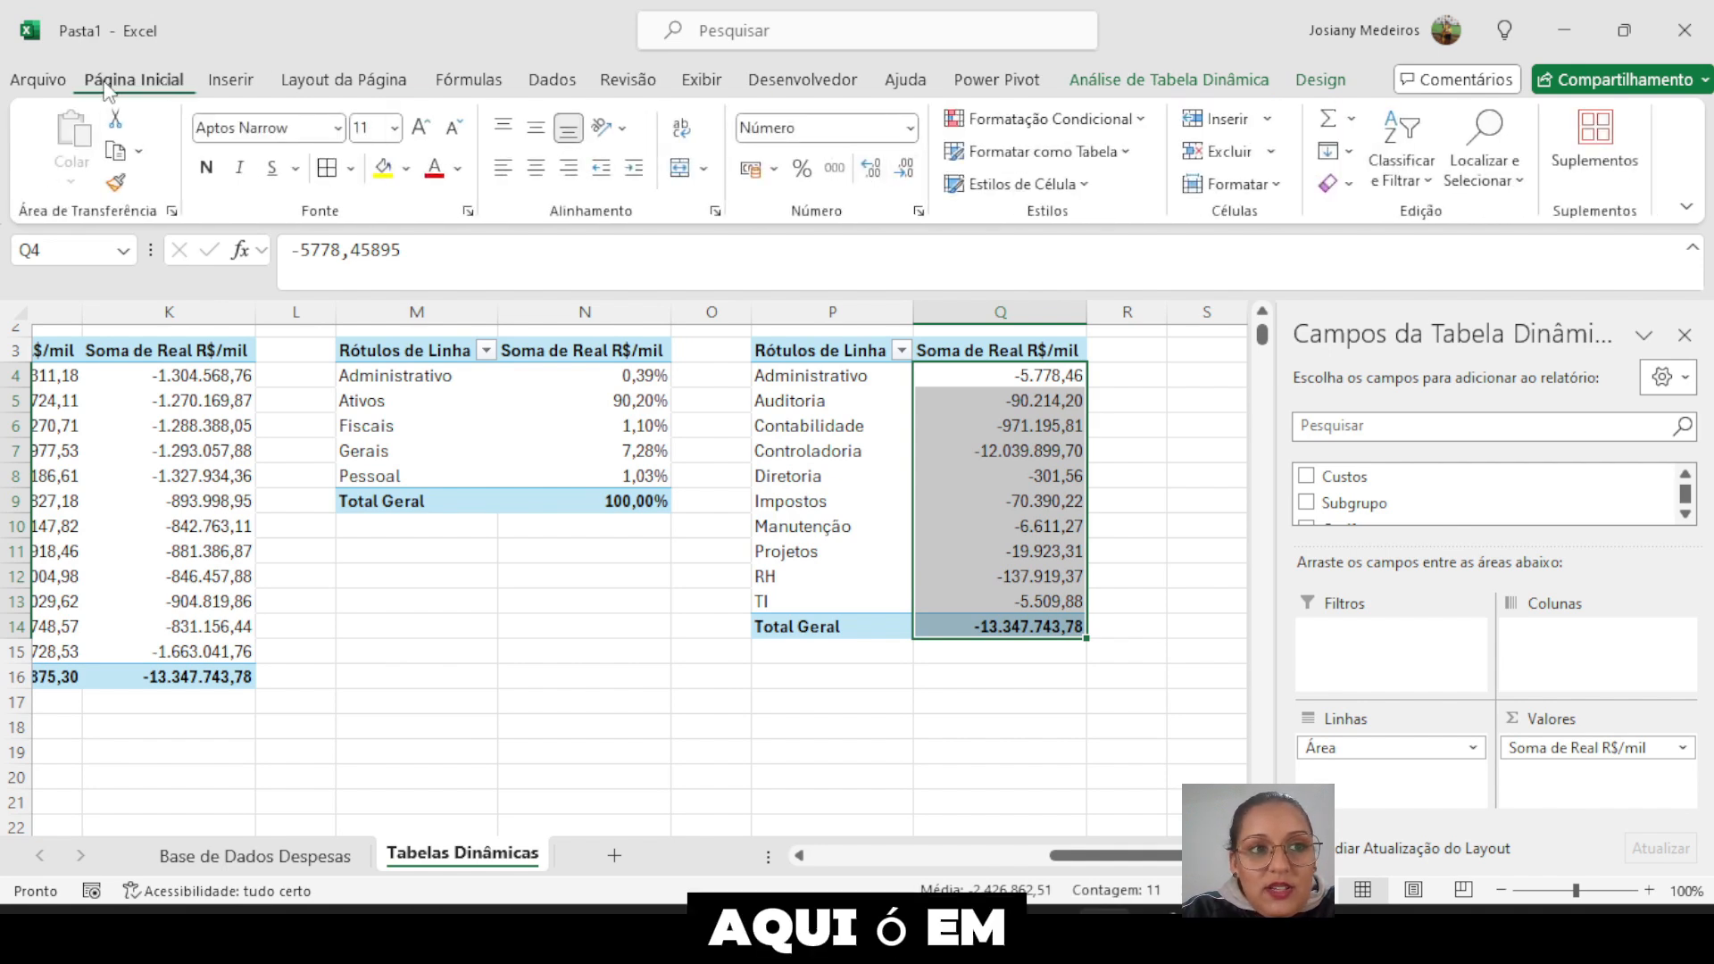
click(907, 183)
click(907, 183)
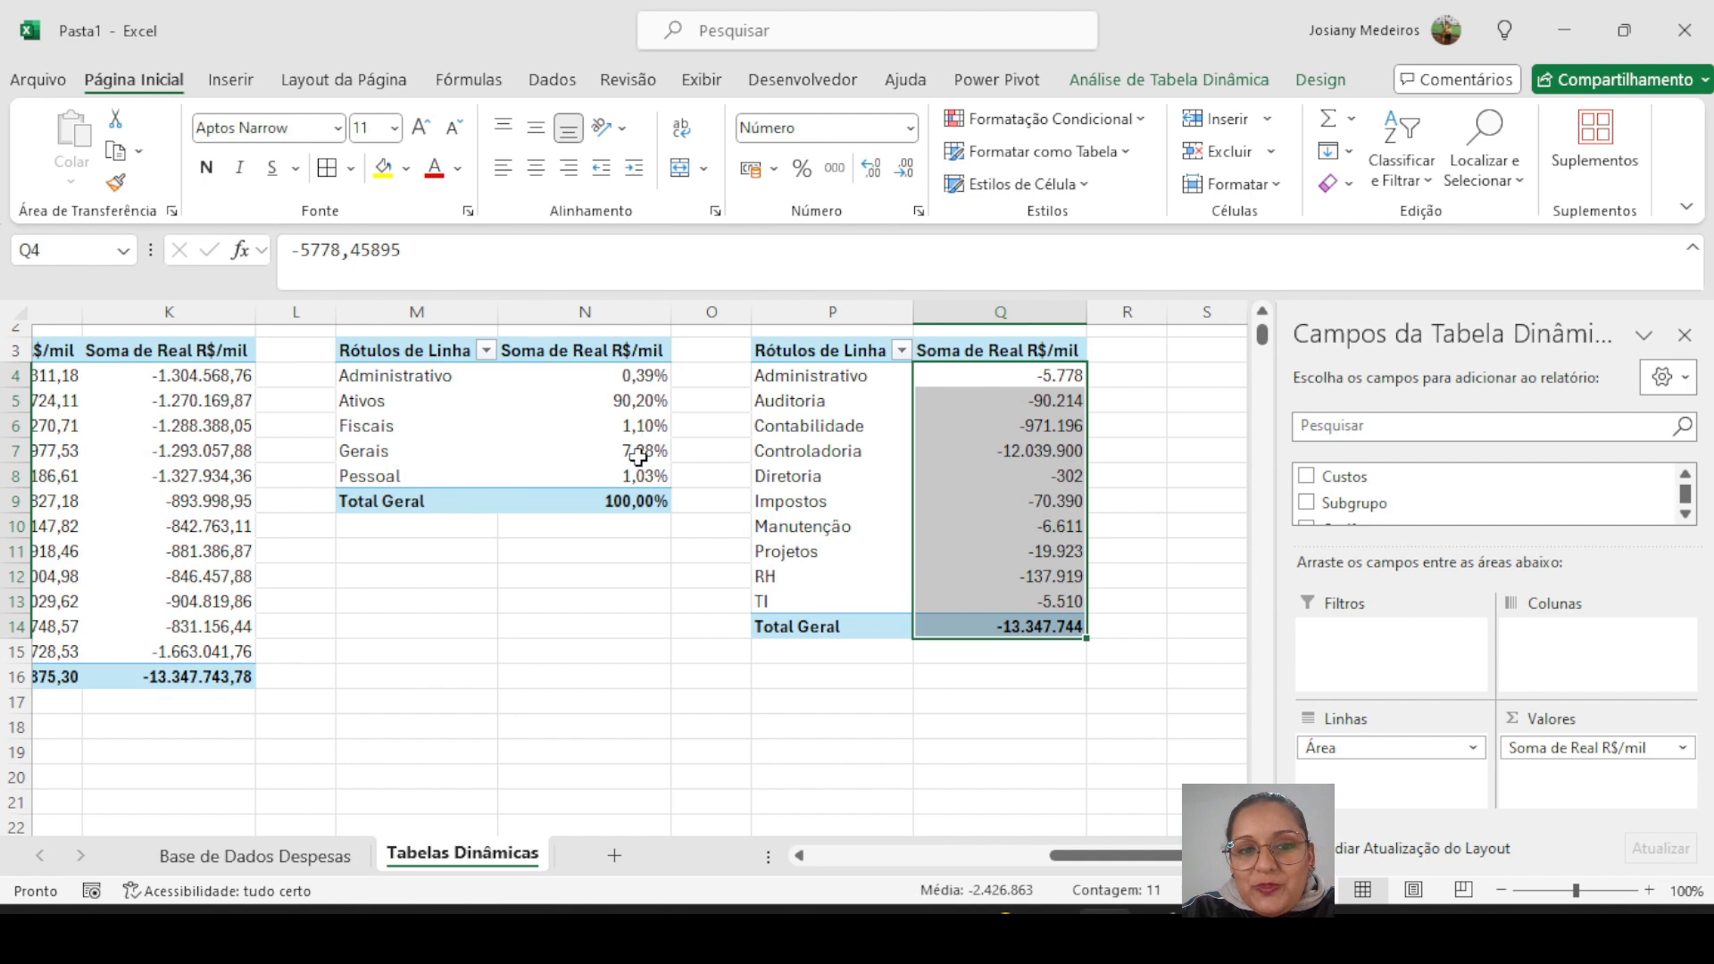
- Show the monthly pivot table's Orç and Real values, including the grand total row, with no decimal places
drag(1164, 857, 1082, 858)
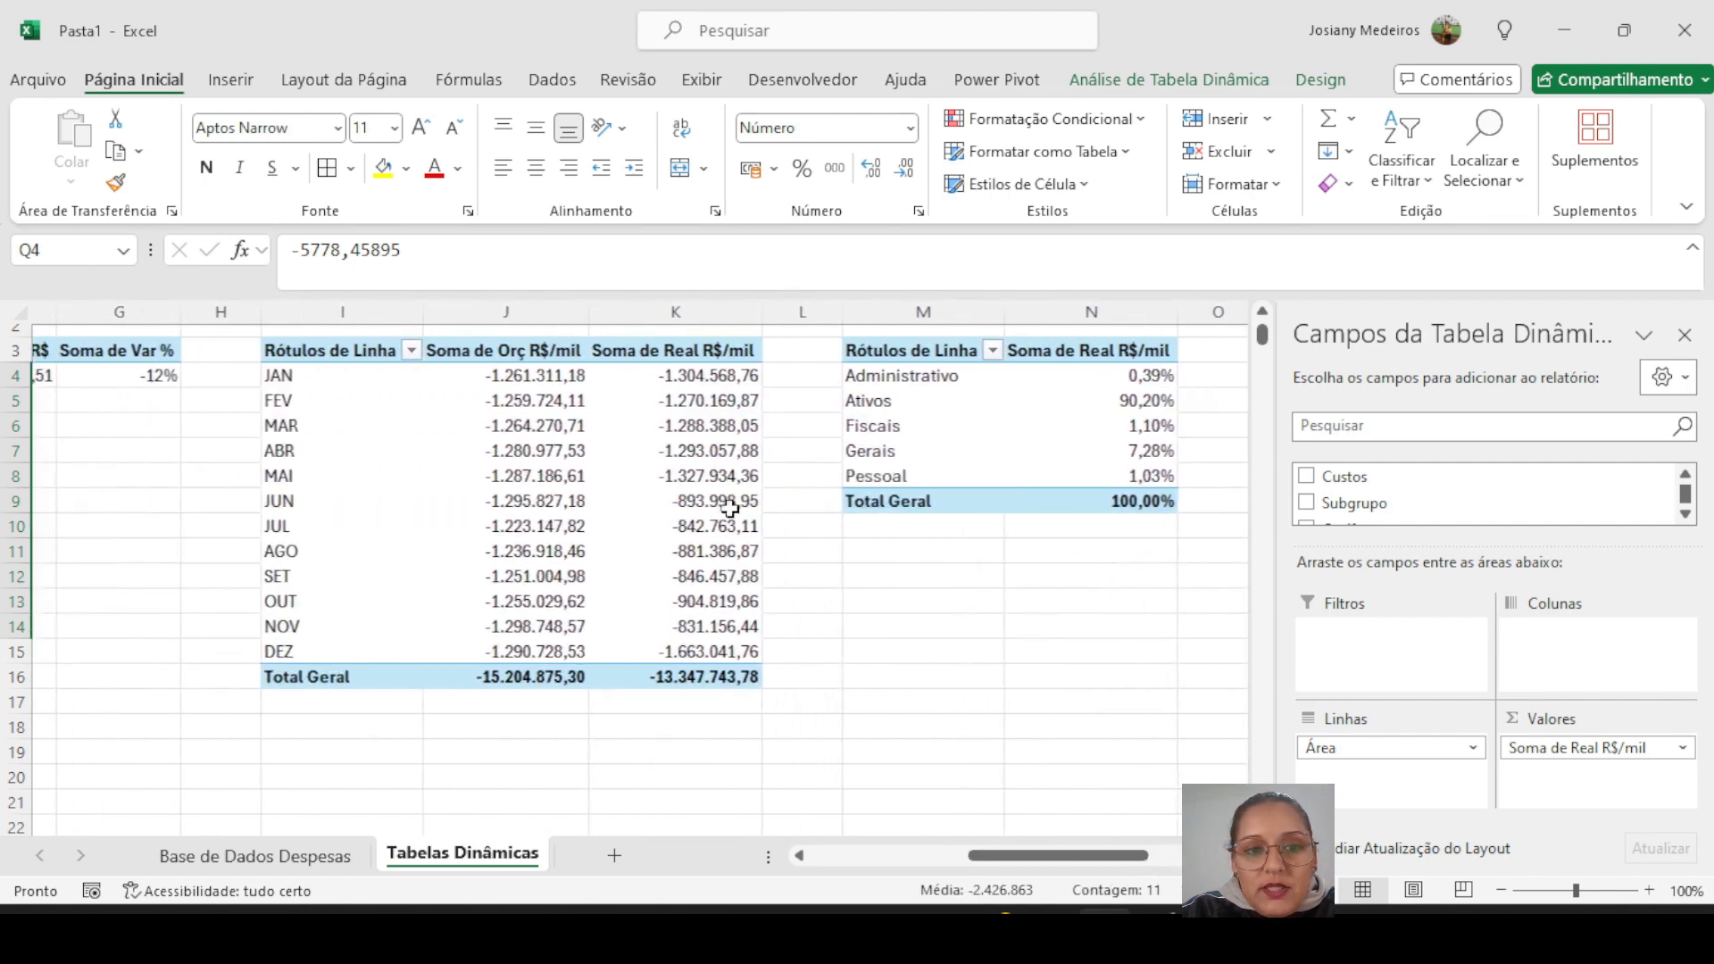
drag(522, 382, 732, 677)
click(907, 169)
click(907, 170)
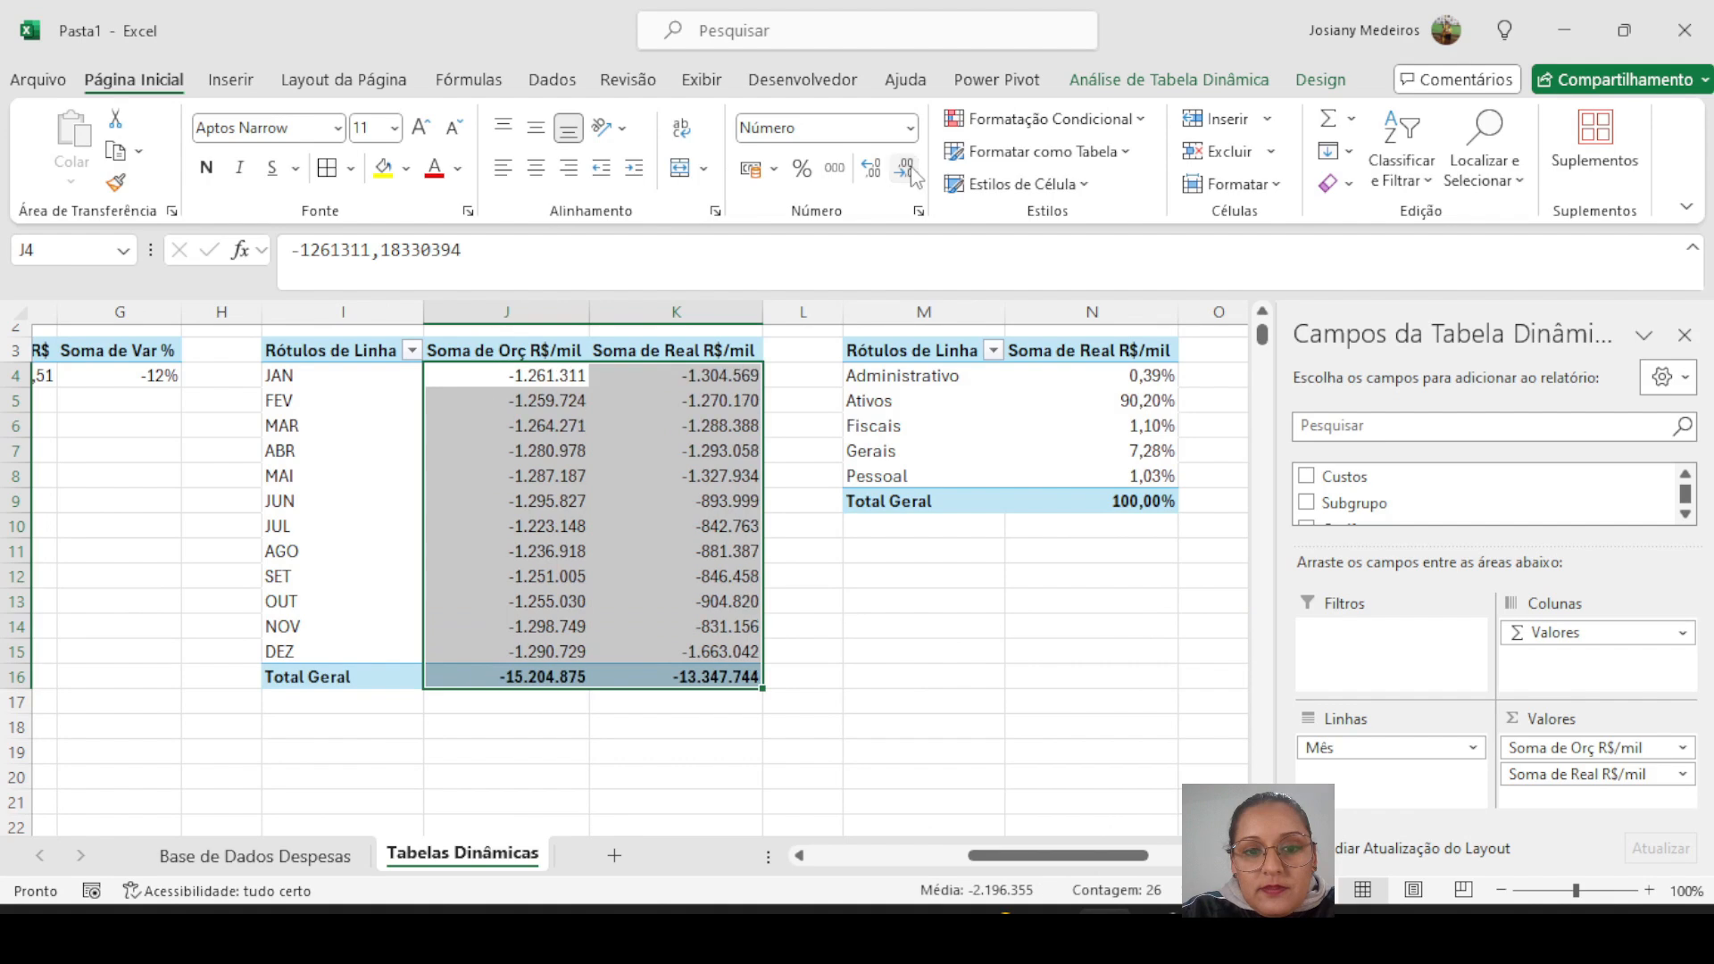
- Display the Orç, Real and Var R$ totals in D4:F4 without decimal places
drag(1024, 862, 881, 859)
drag(571, 379, 849, 375)
click(904, 169)
click(904, 169)
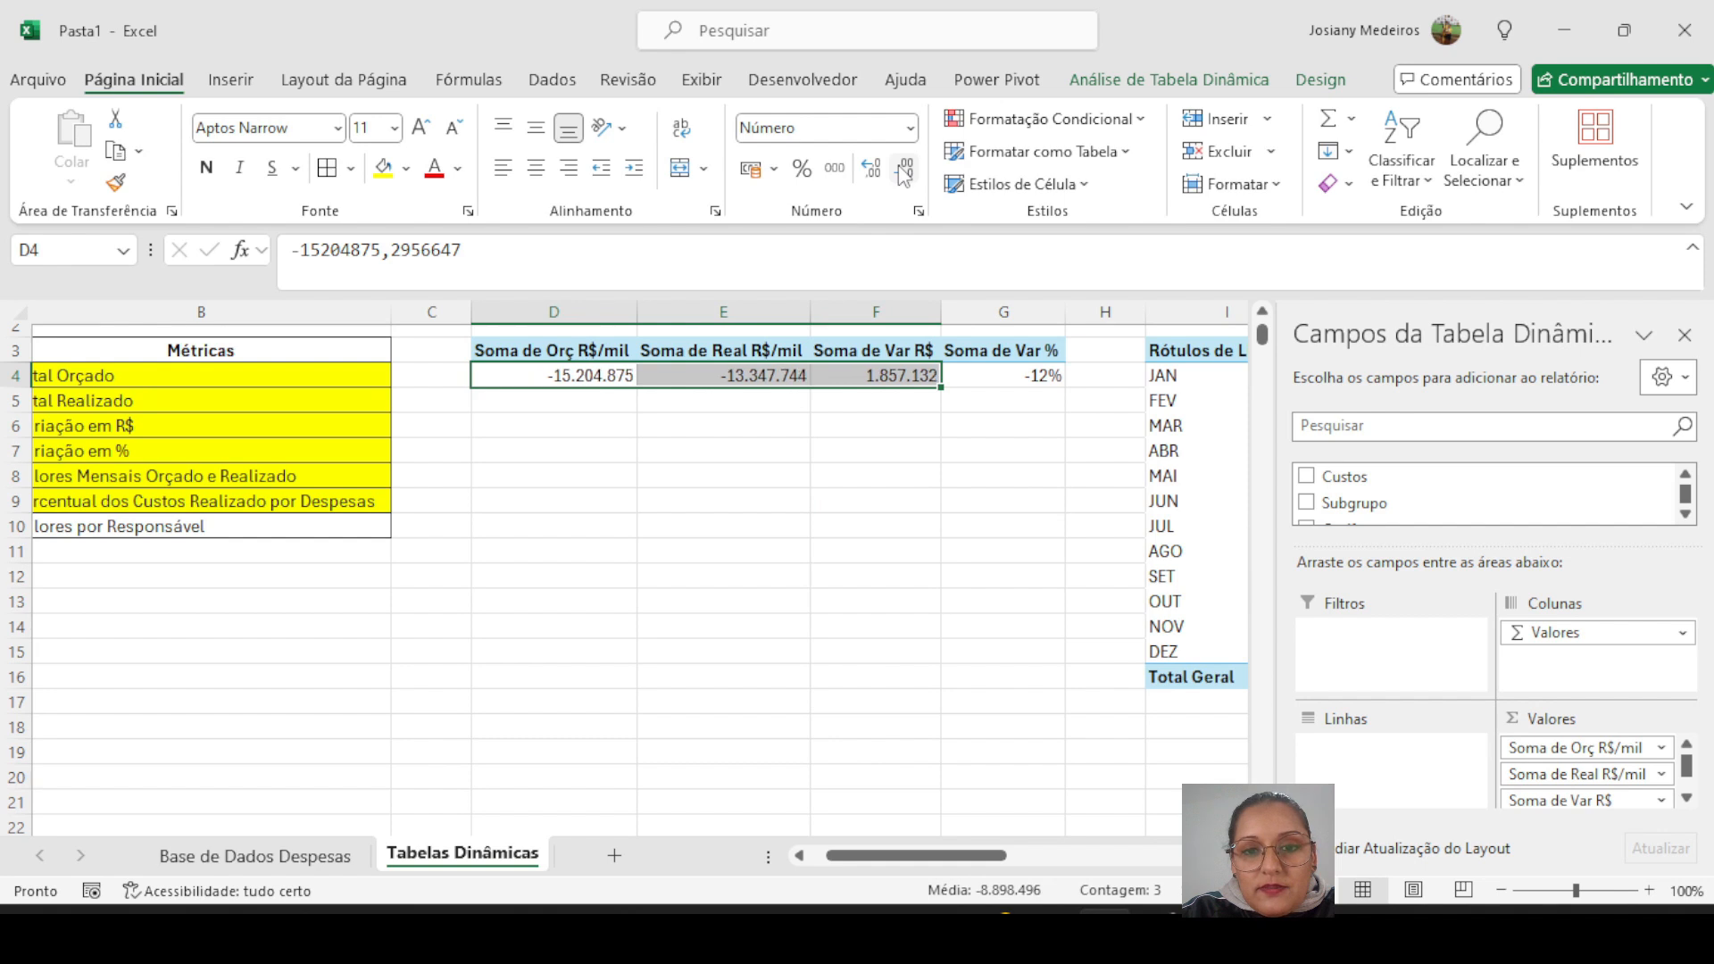
- Fill the Valores por Responsável cell in the Métricas list with yellow
drag(932, 857, 913, 859)
click(192, 525)
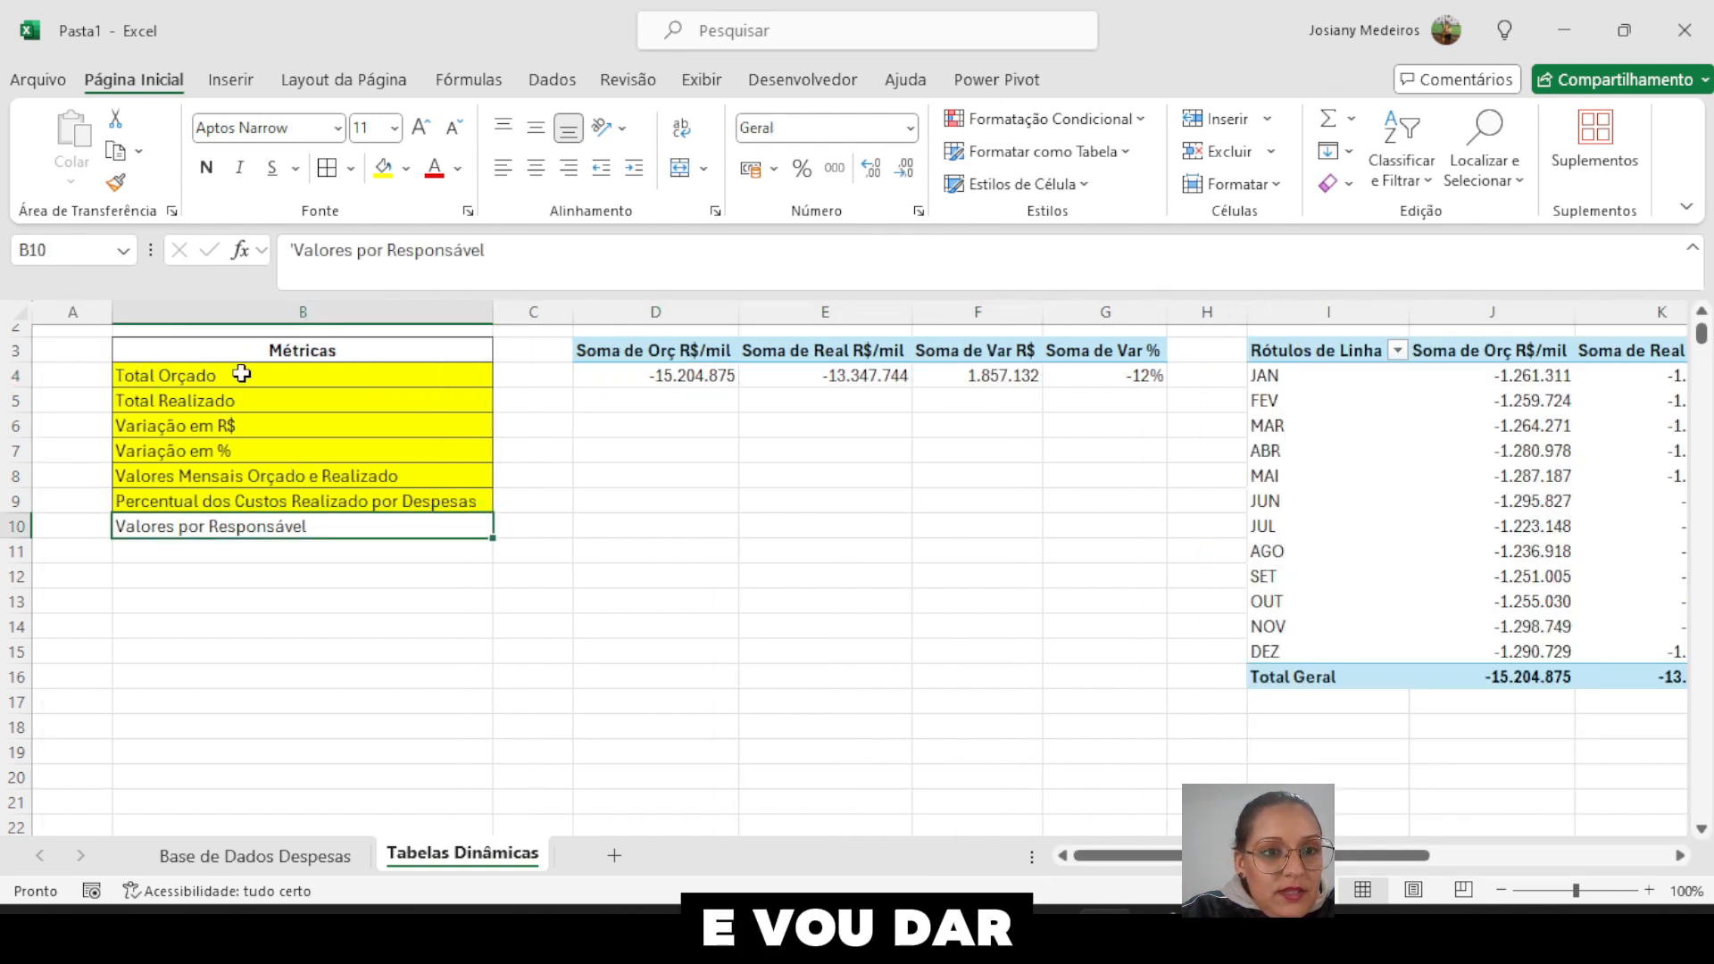
click(387, 174)
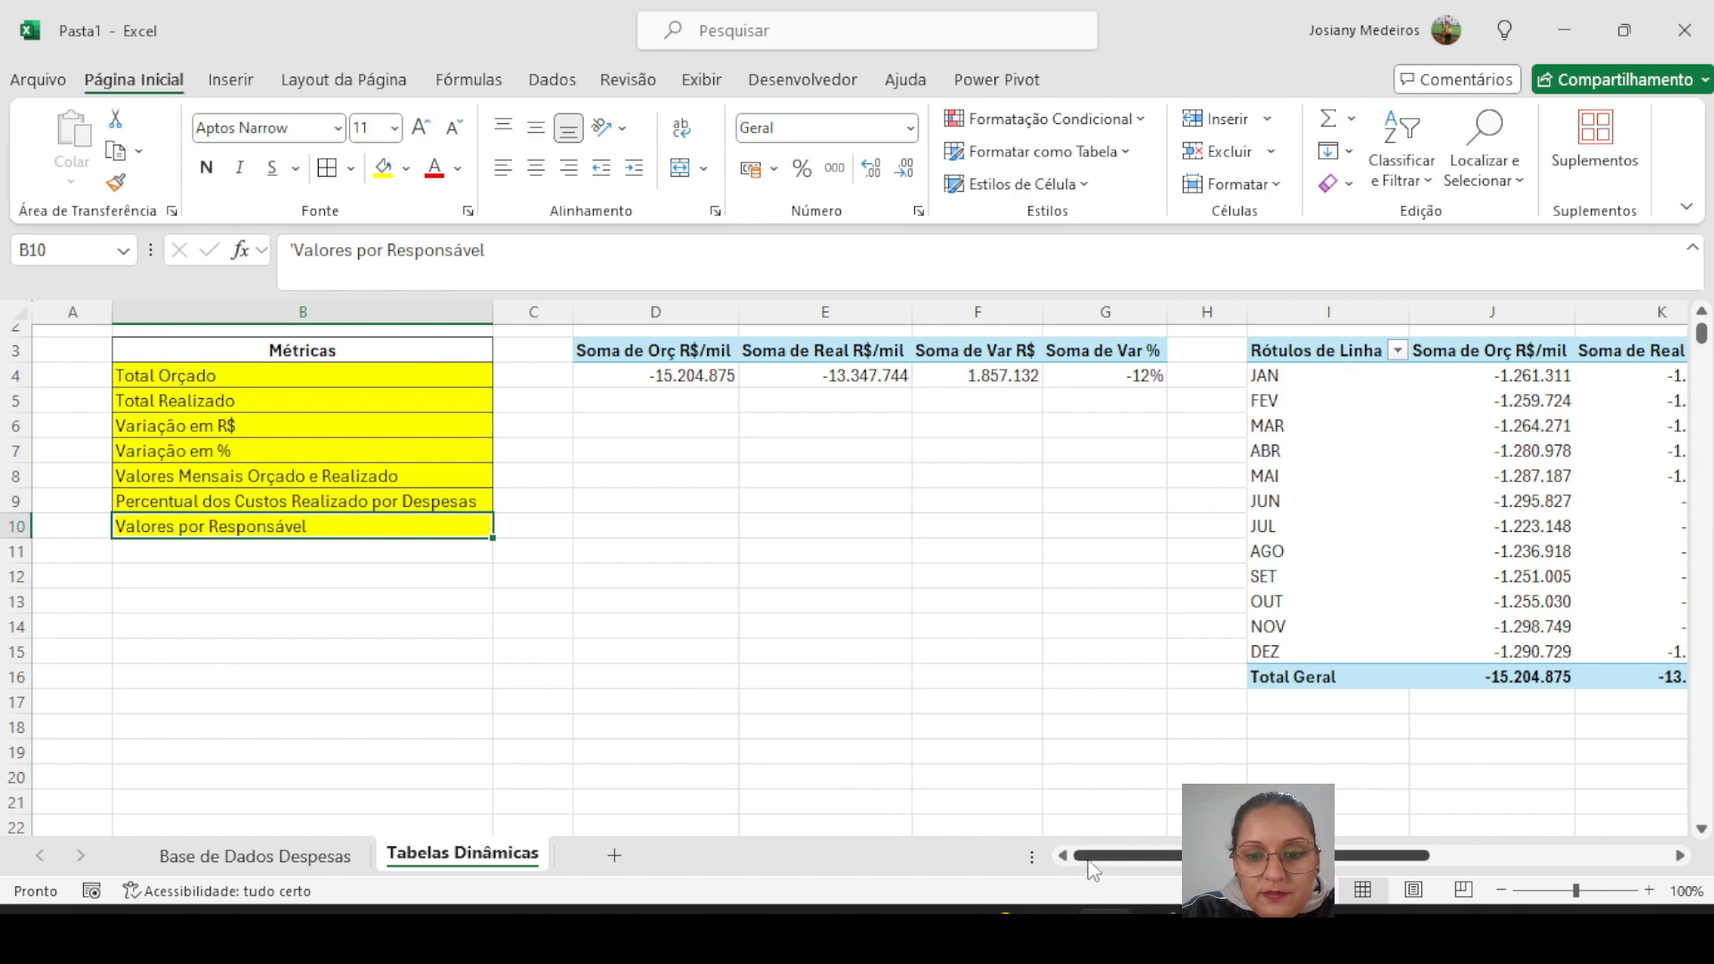
- Insert a blank row above the table headers in row 3 and autofit its height
scroll(1530, 765, up, 1)
scroll(1530, 764, up, 1)
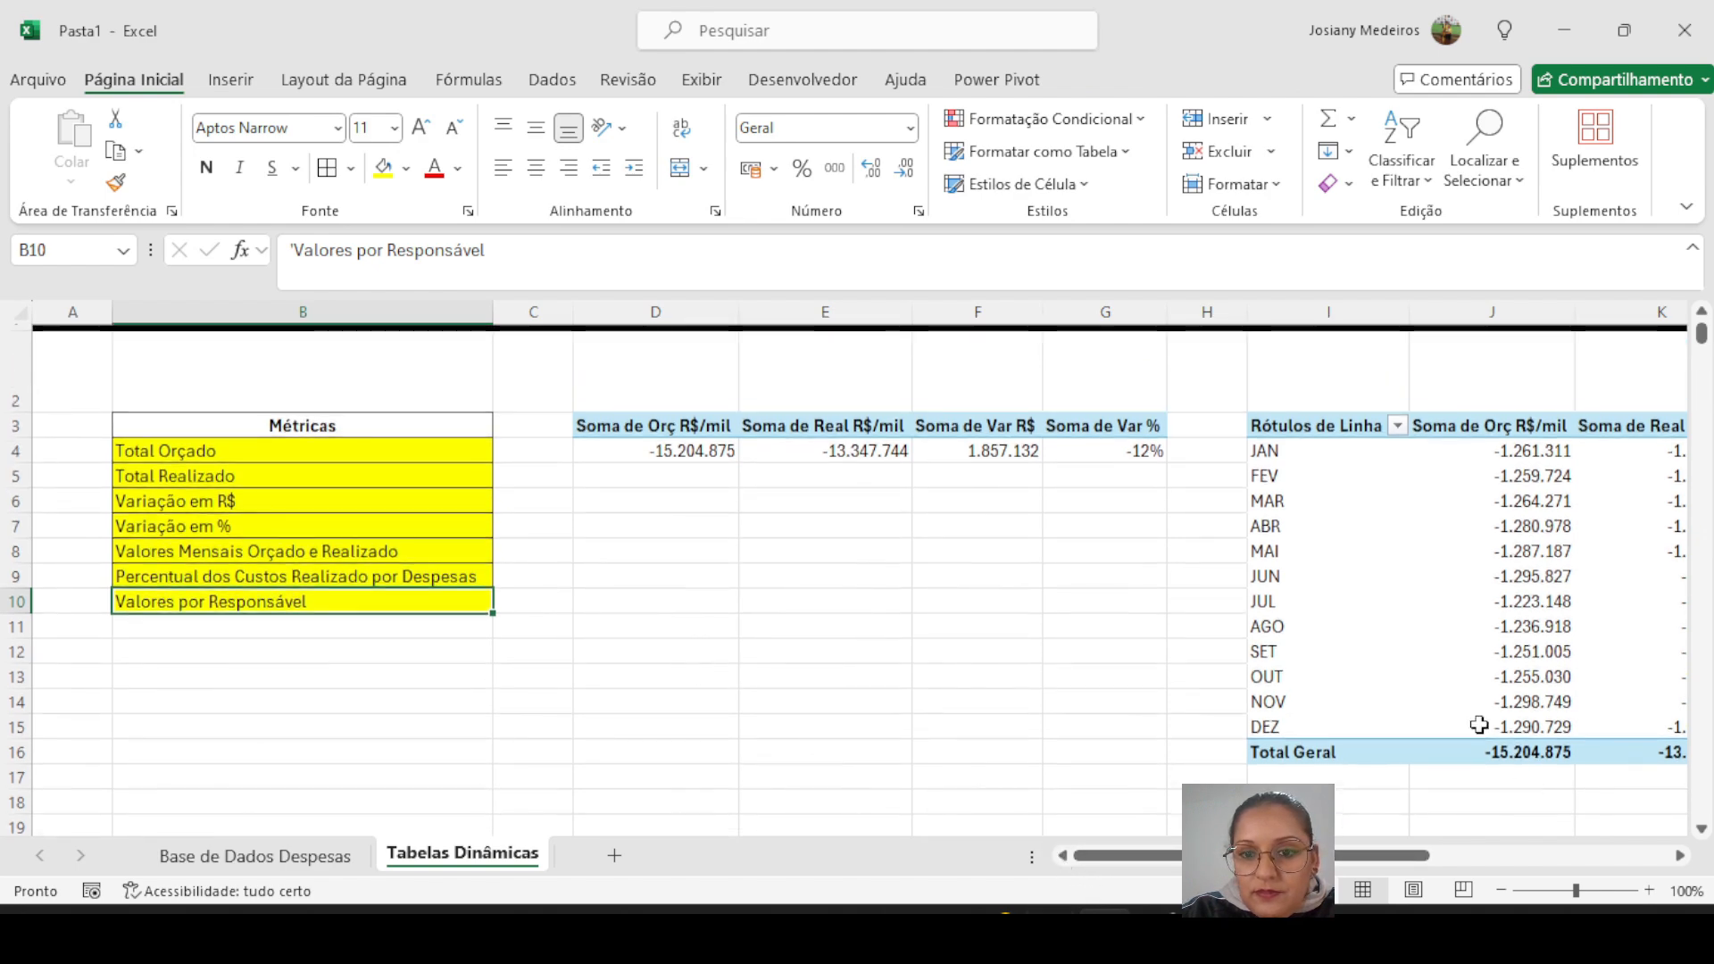
click(16, 426)
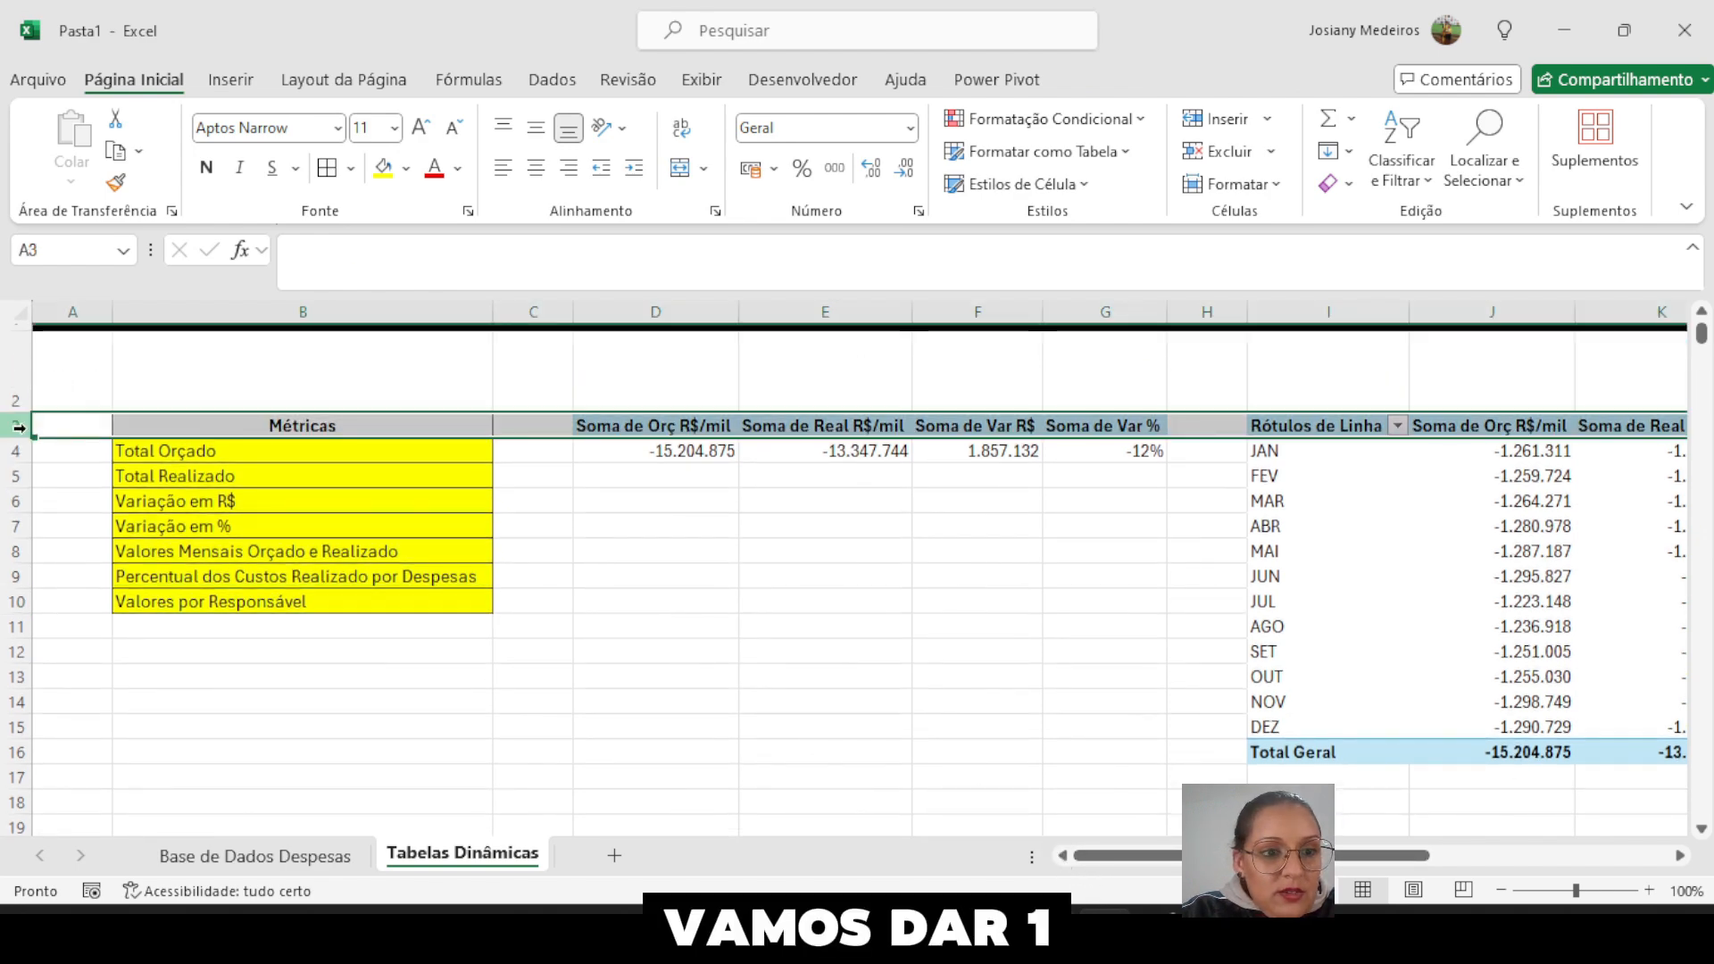
right_click(16, 426)
click(127, 665)
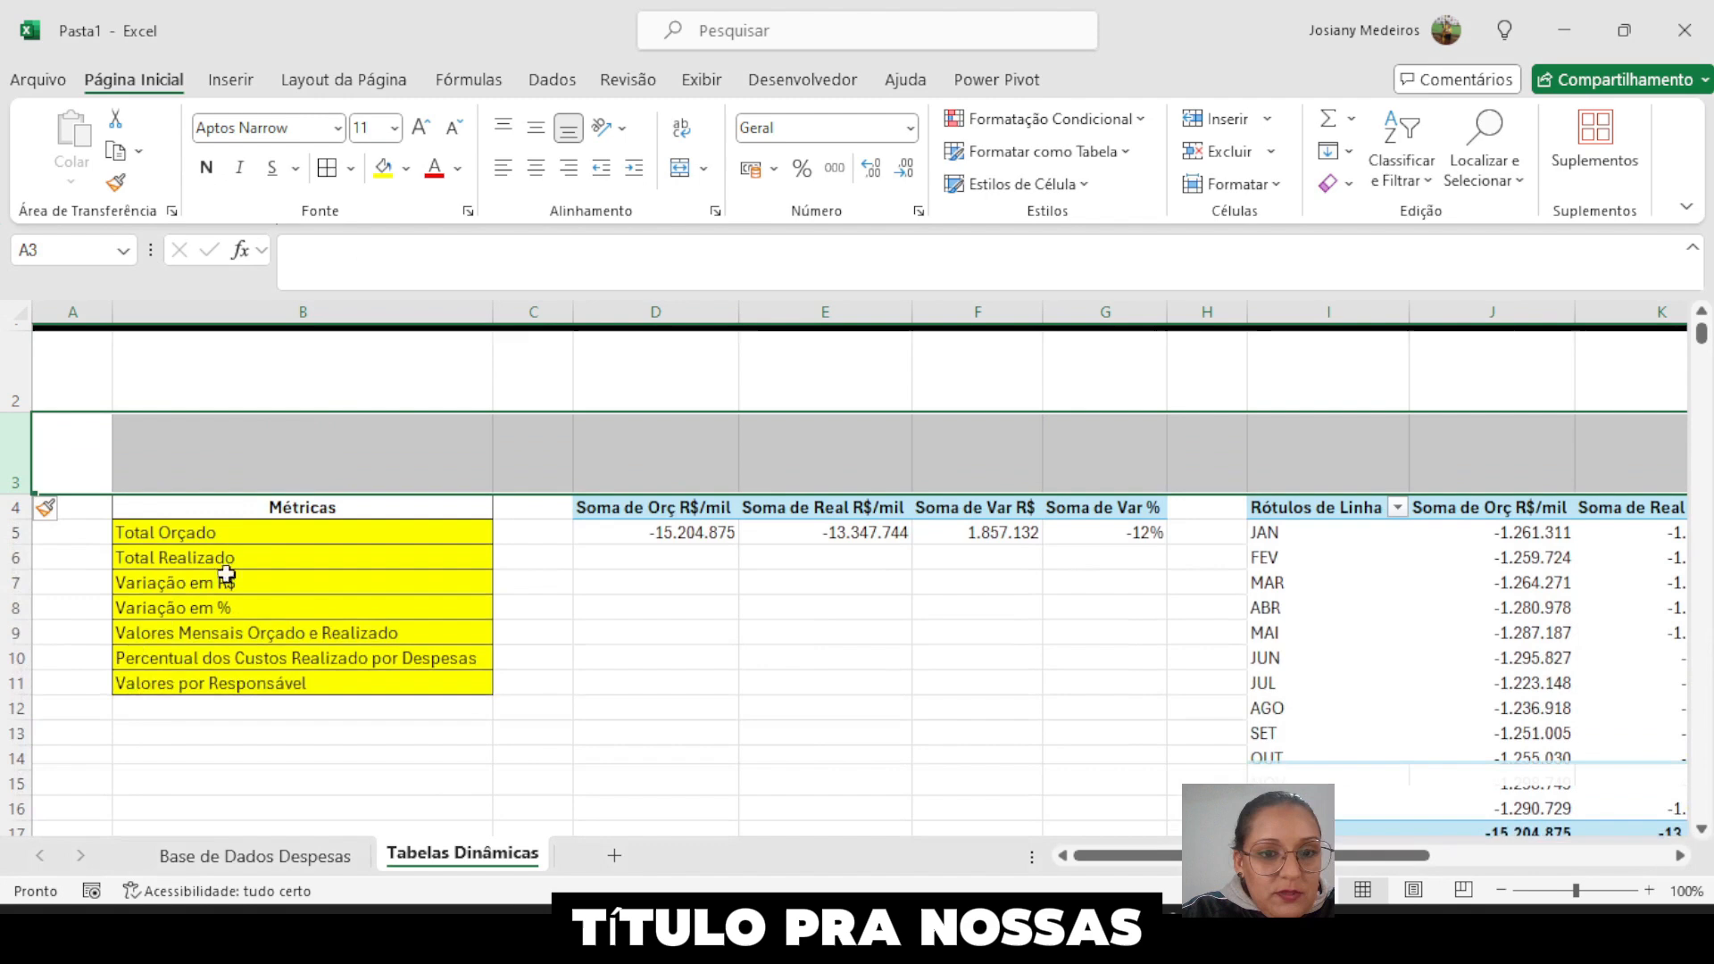
click(581, 469)
double_click(17, 494)
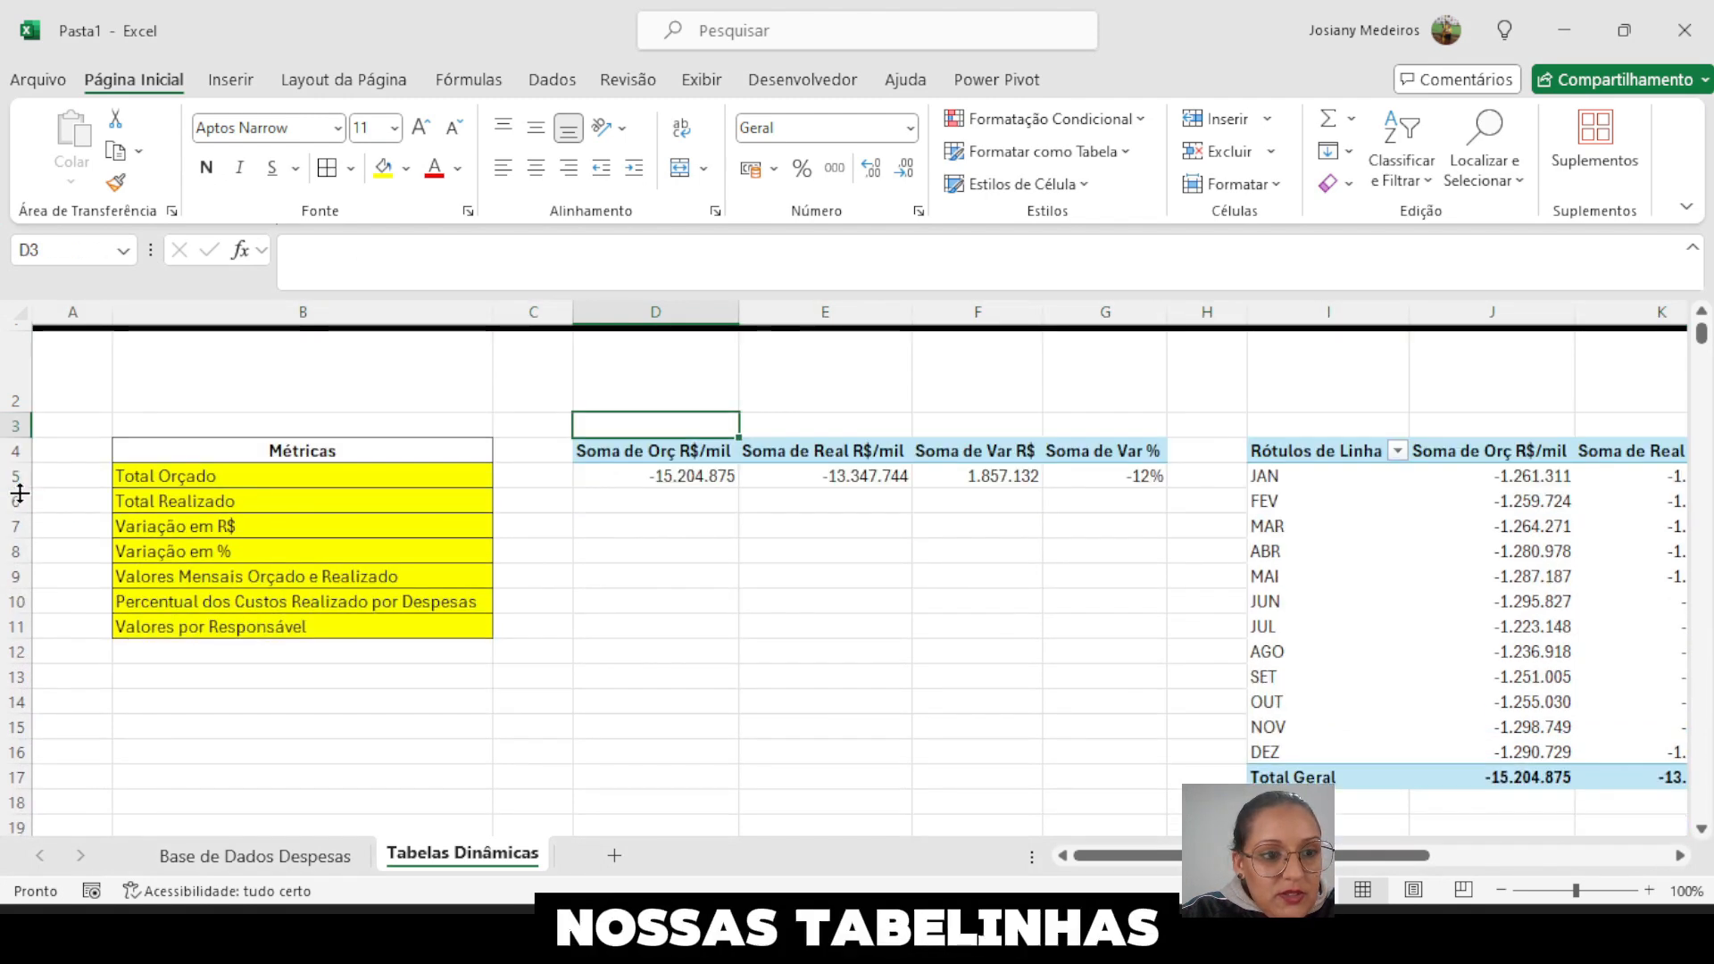
- Select the totals pivot table in D4:G5 and hide the PivotTable field list
drag(686, 422, 1113, 415)
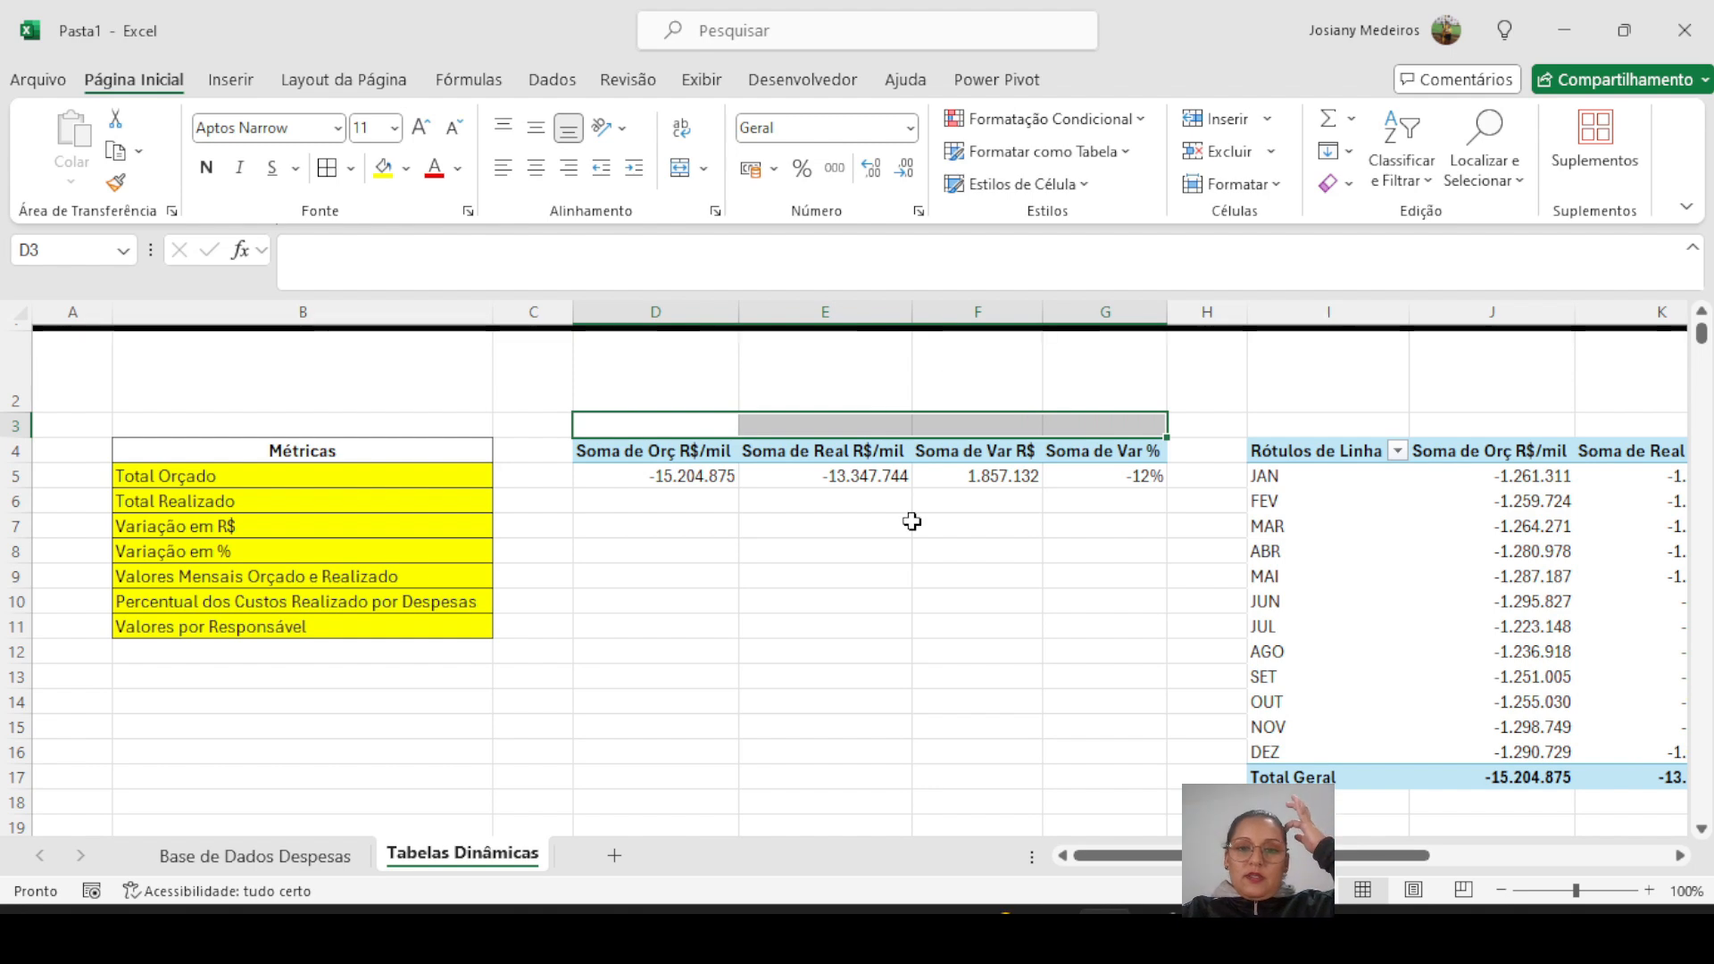
drag(585, 451, 1152, 478)
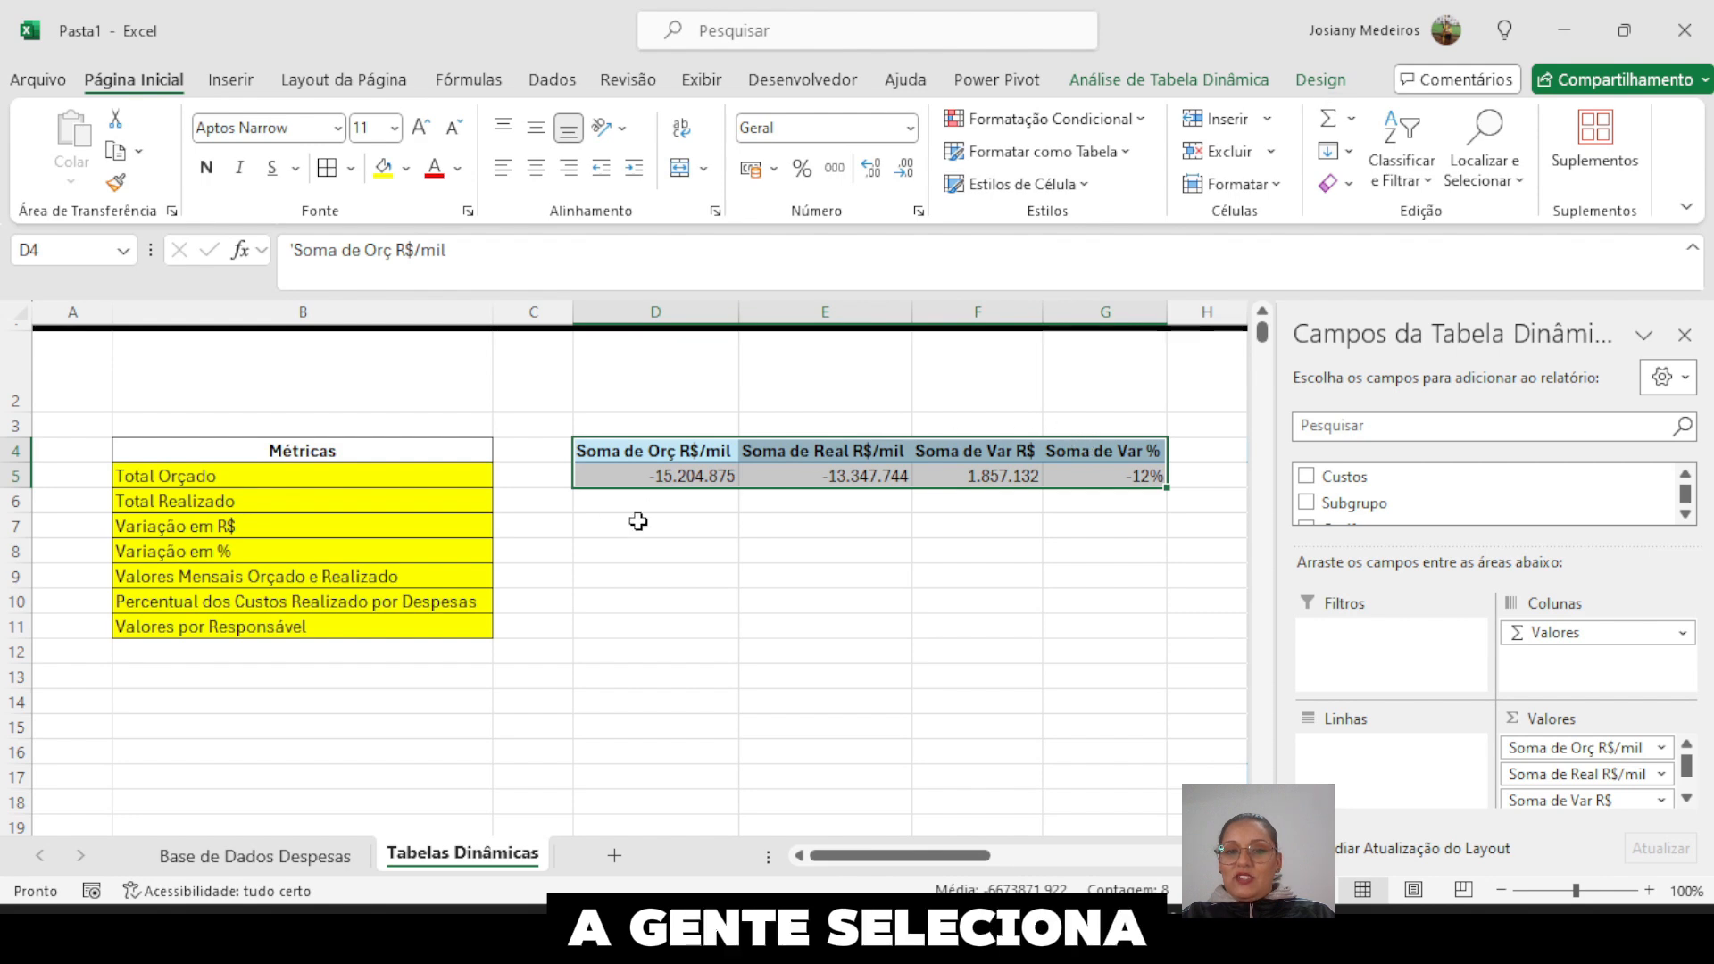
click(1683, 336)
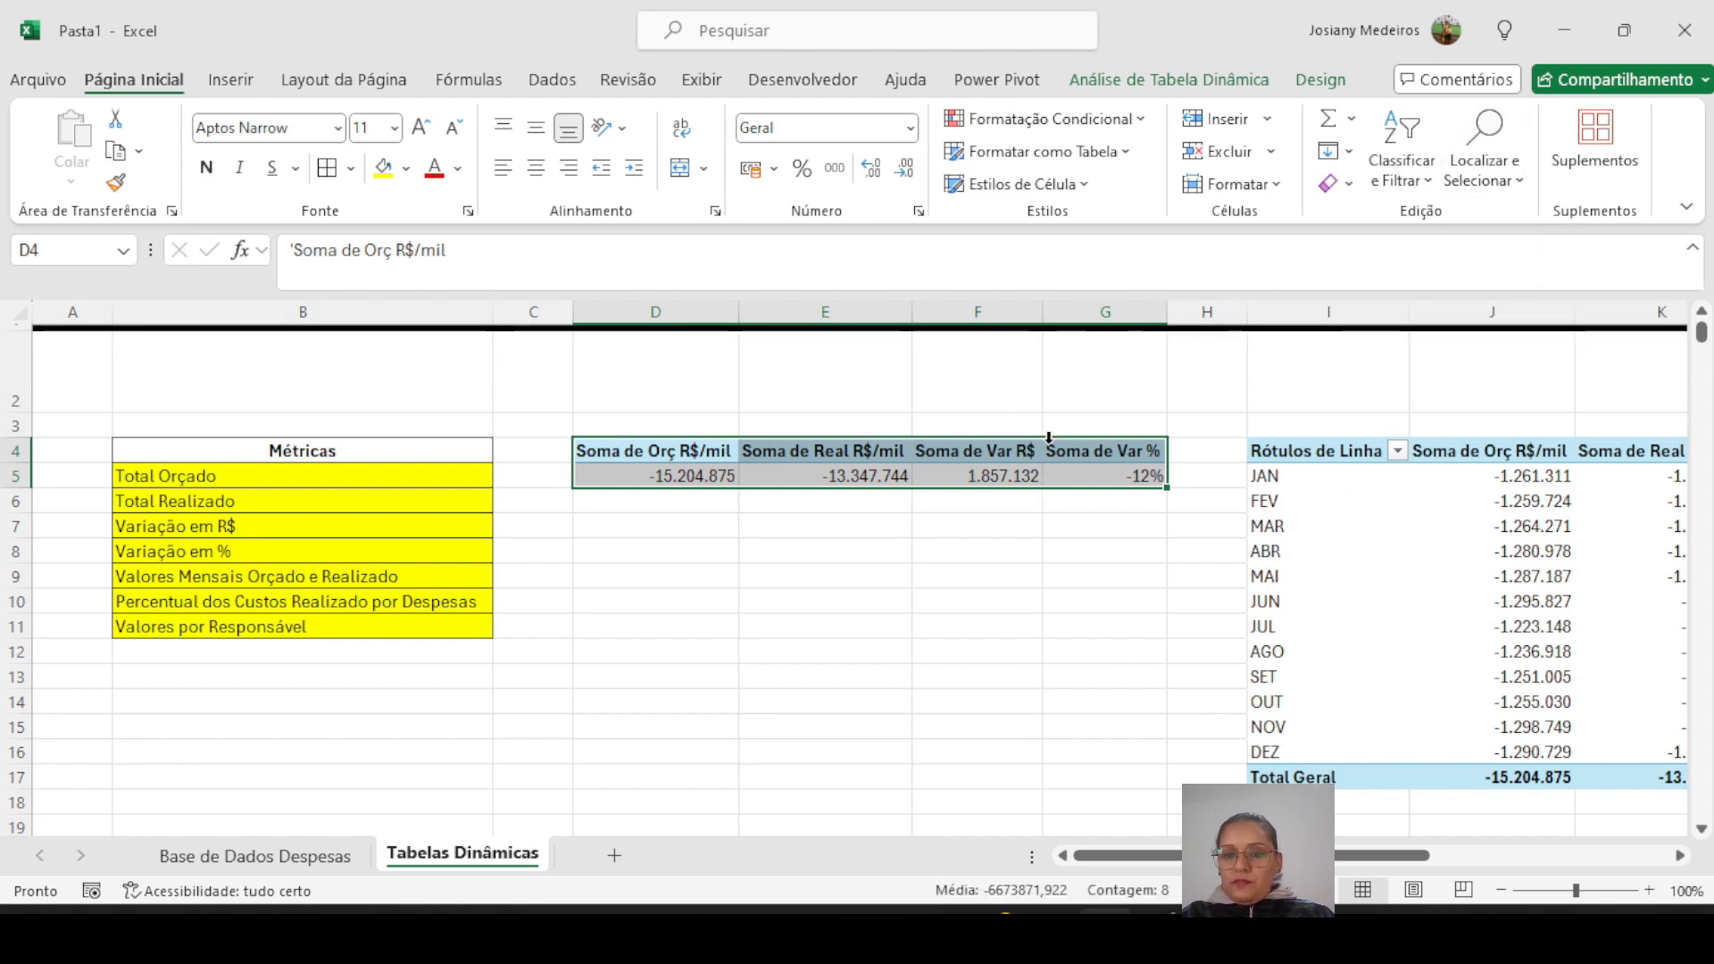
- Redisplay the PivotTable field list for the totals pivot table, and close it again
click(1175, 82)
click(1616, 174)
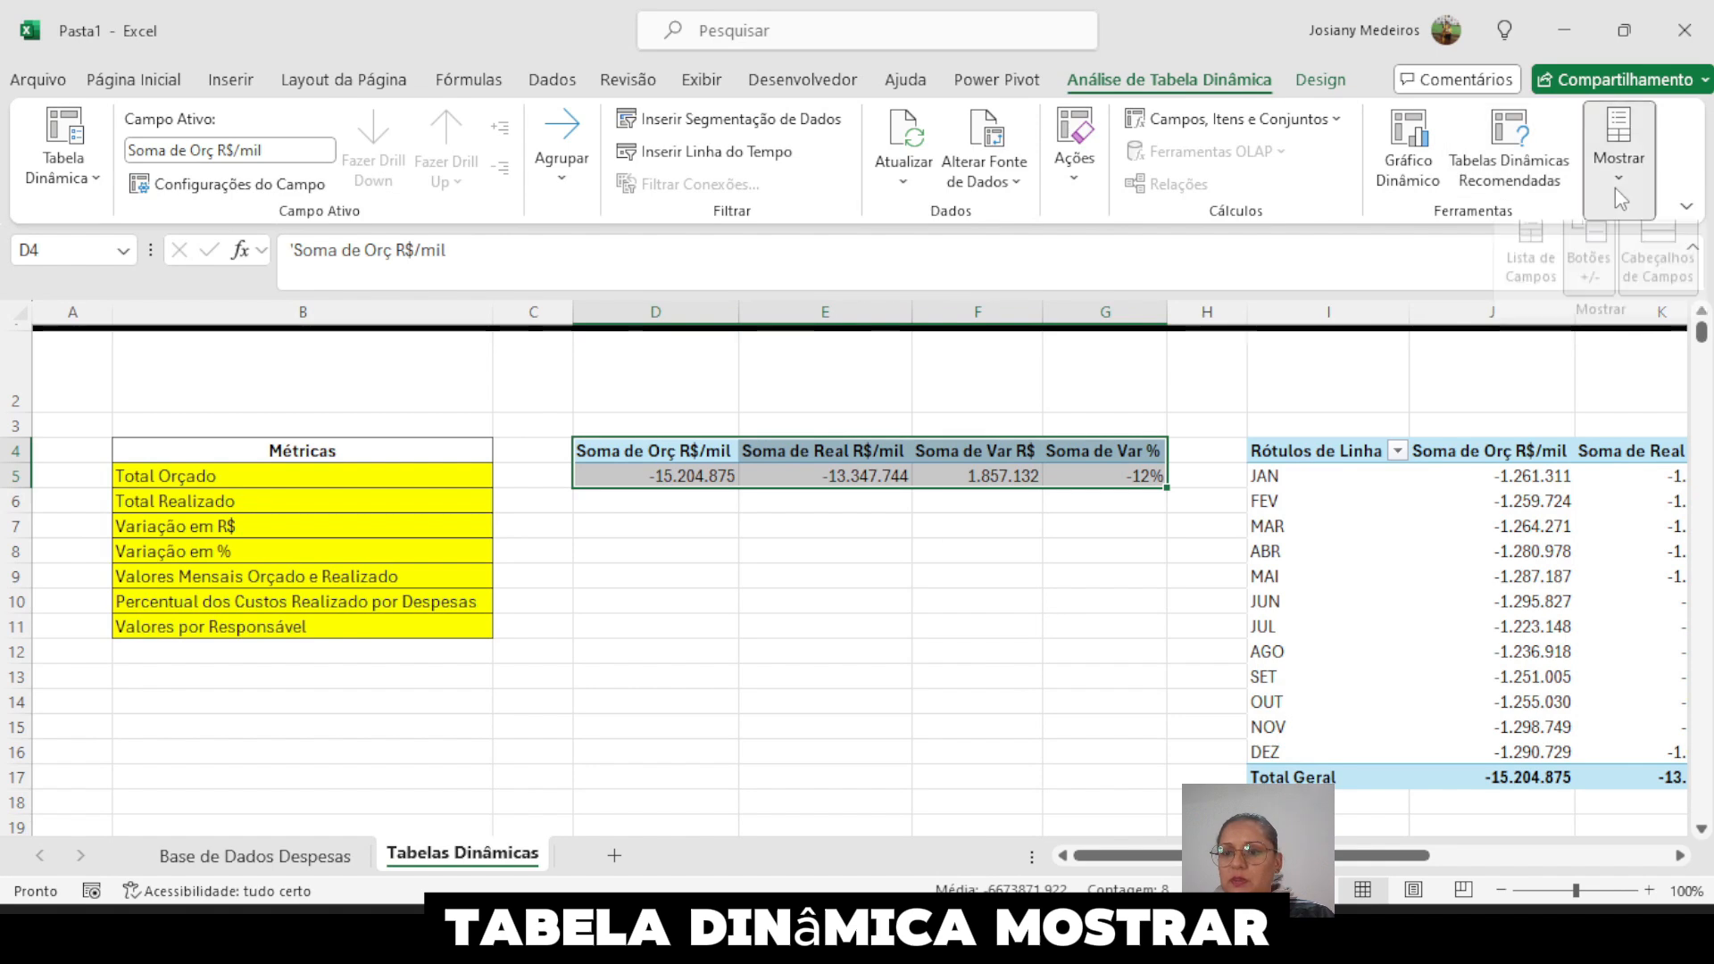
click(1550, 261)
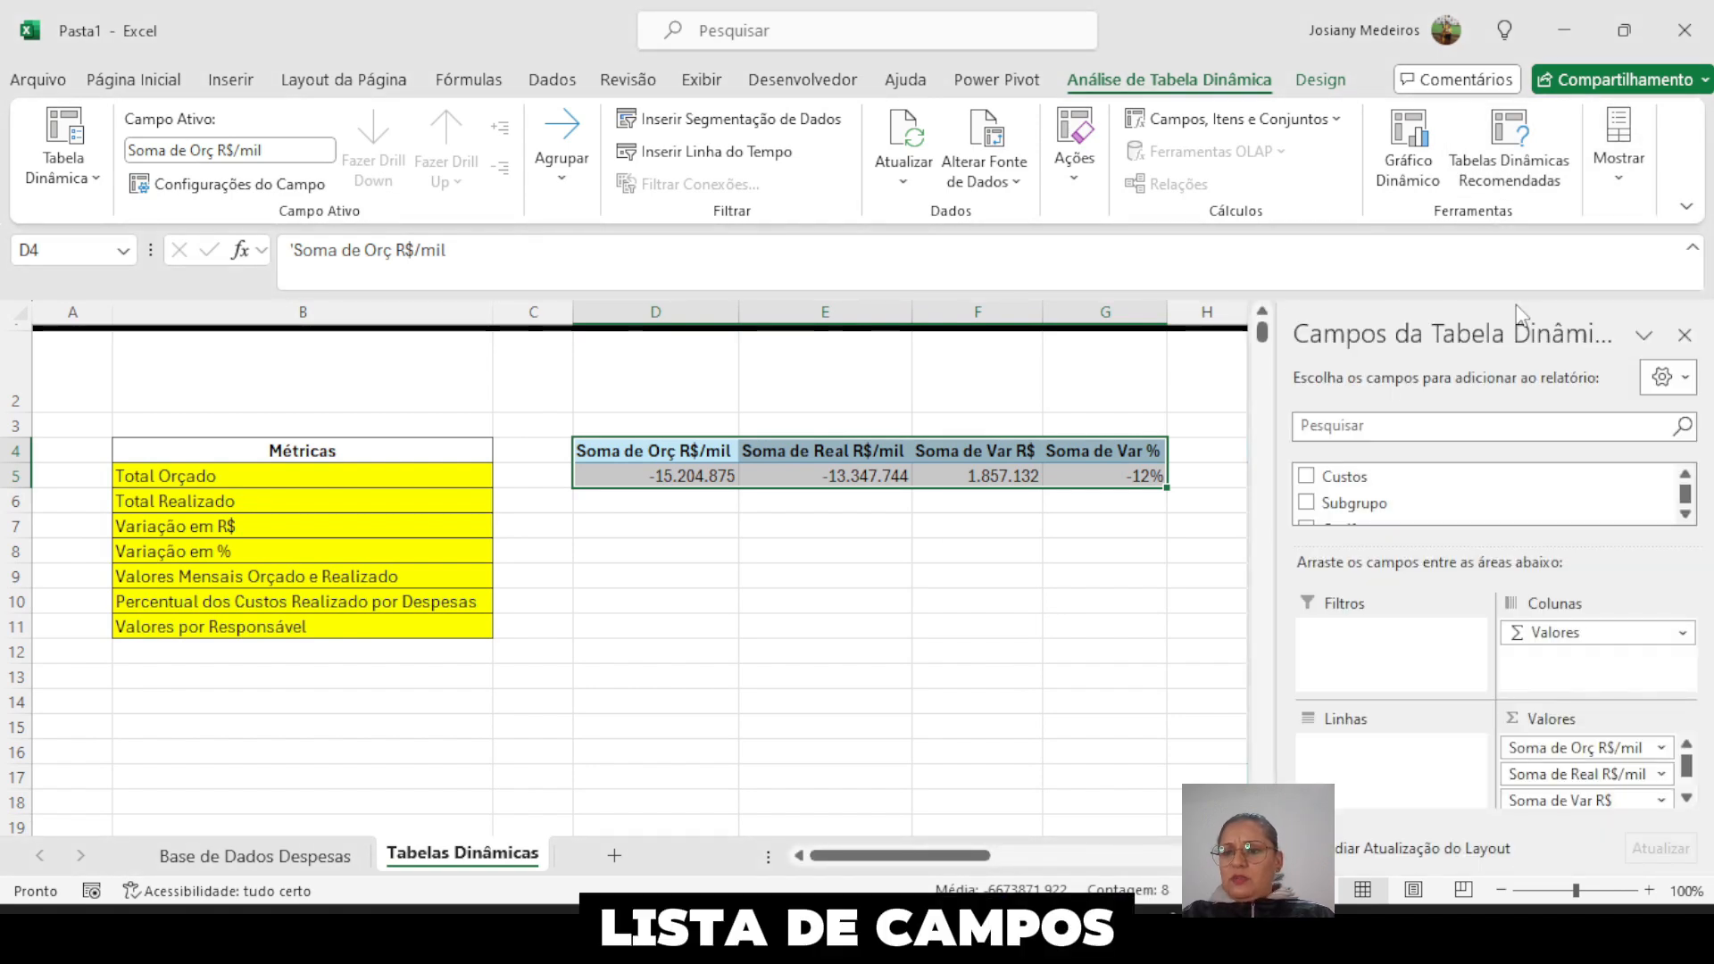
click(1684, 334)
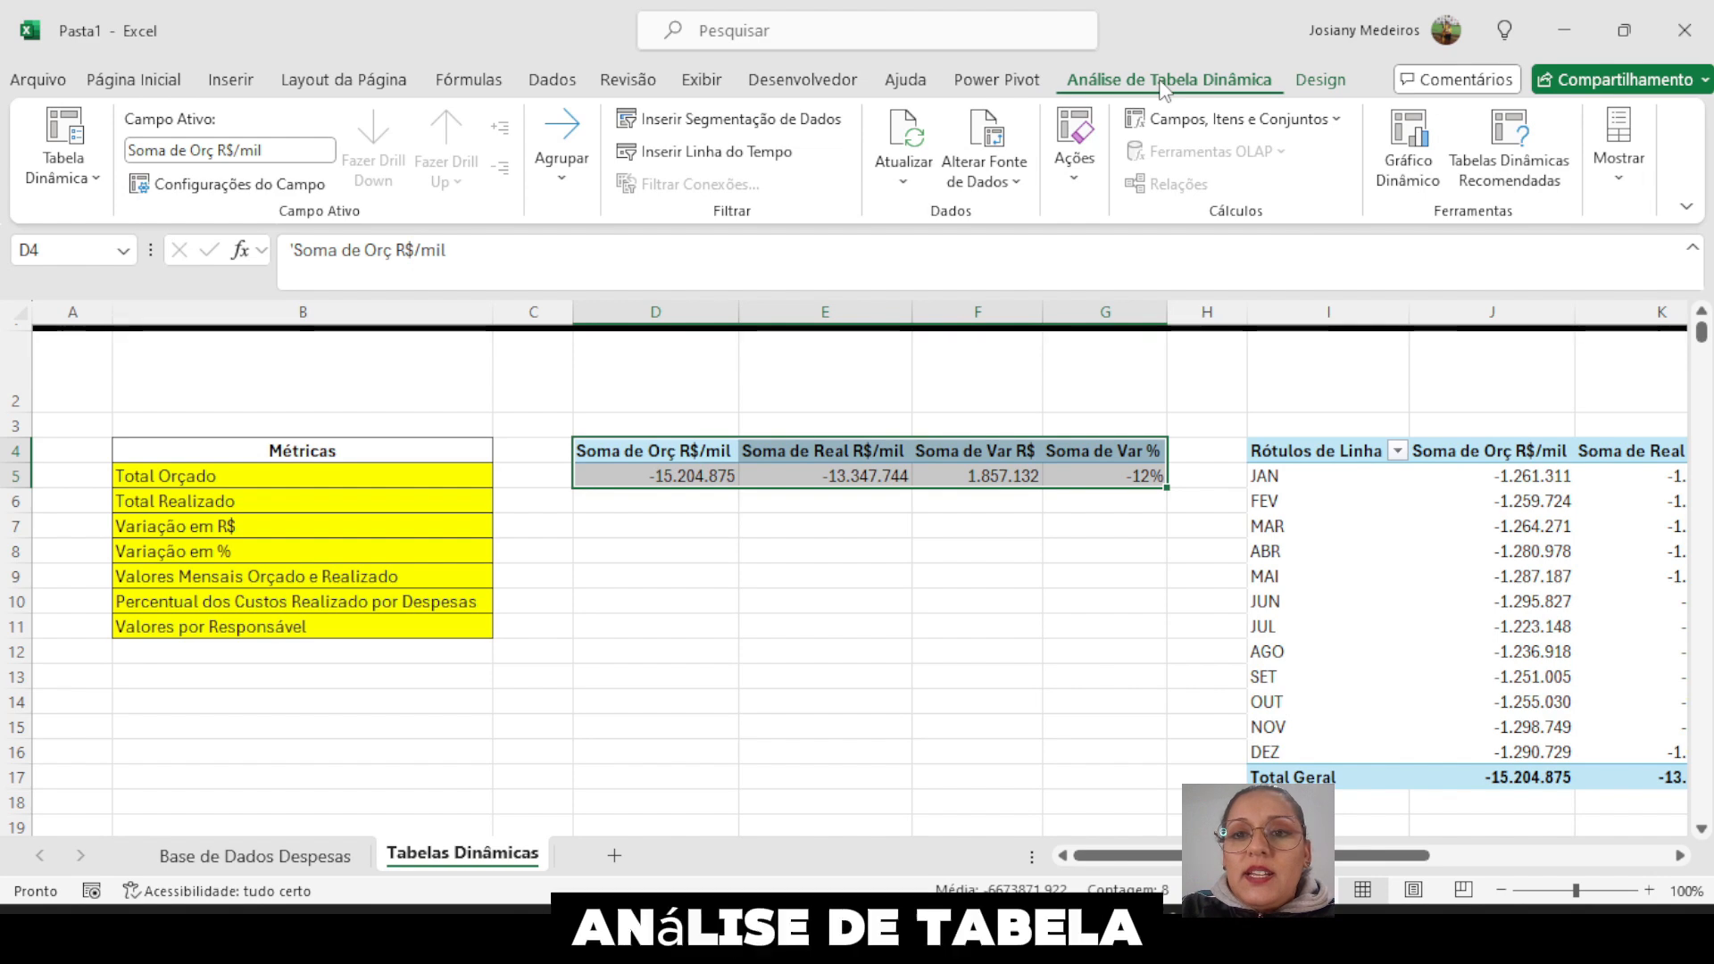
- Apply the unfilled light style with black and gray lines, second in the Clara group, to the totals pivot table
click(1319, 80)
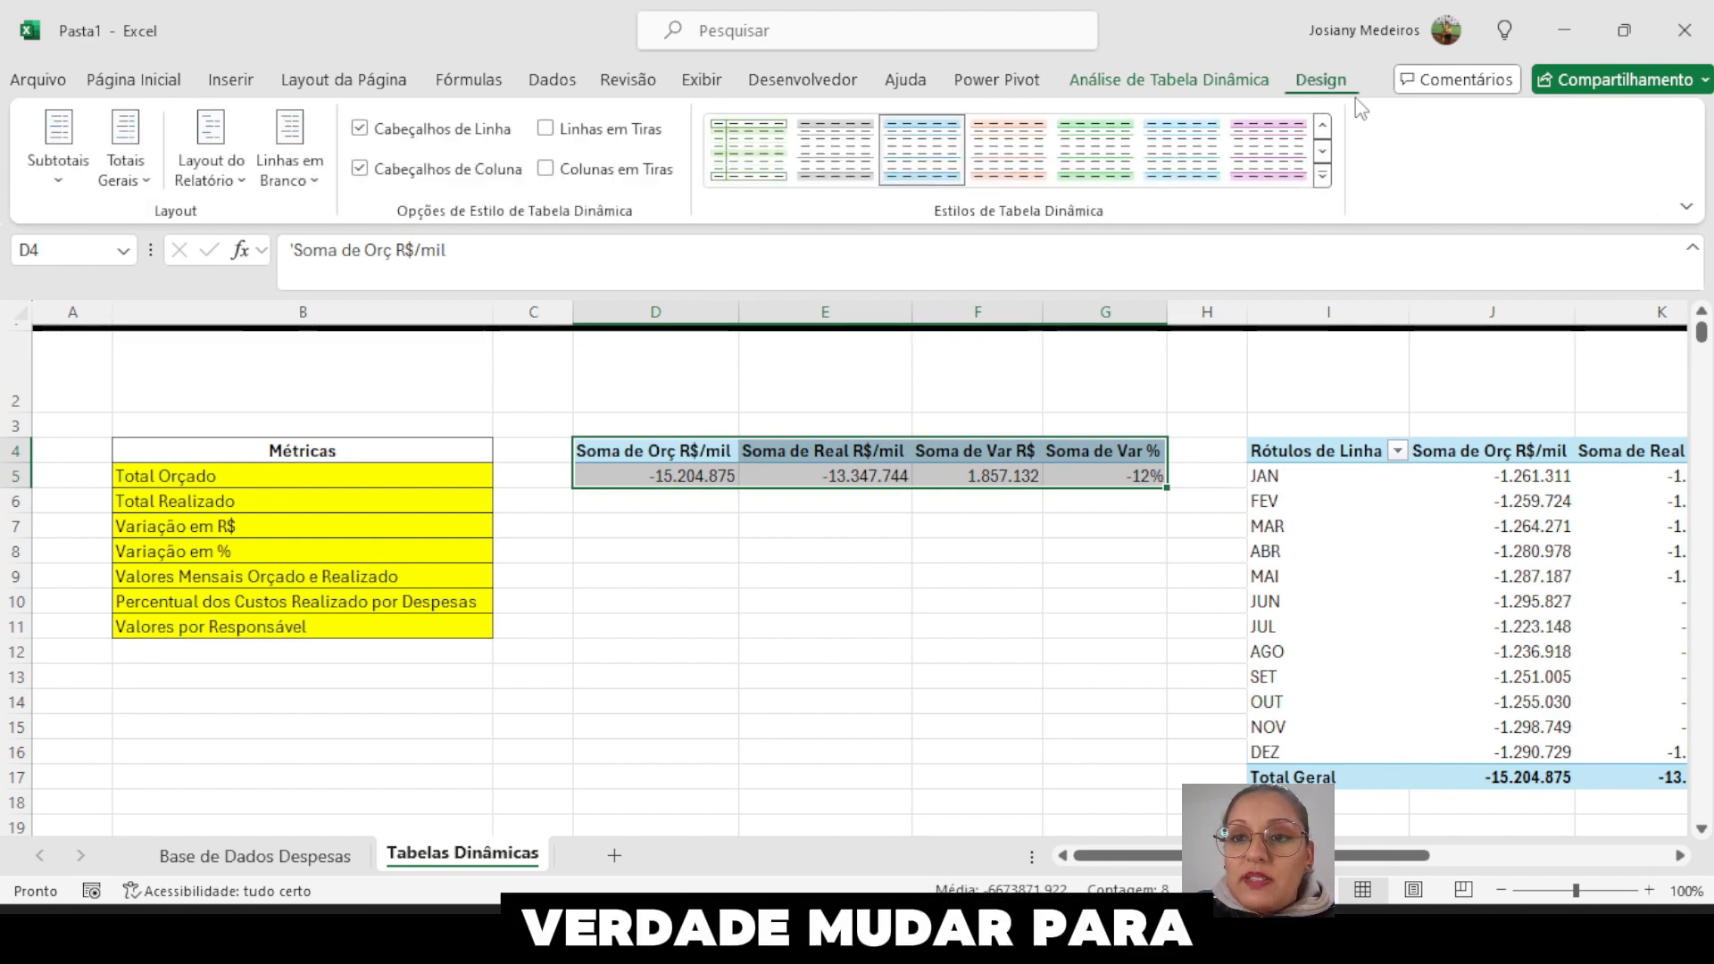
click(1322, 175)
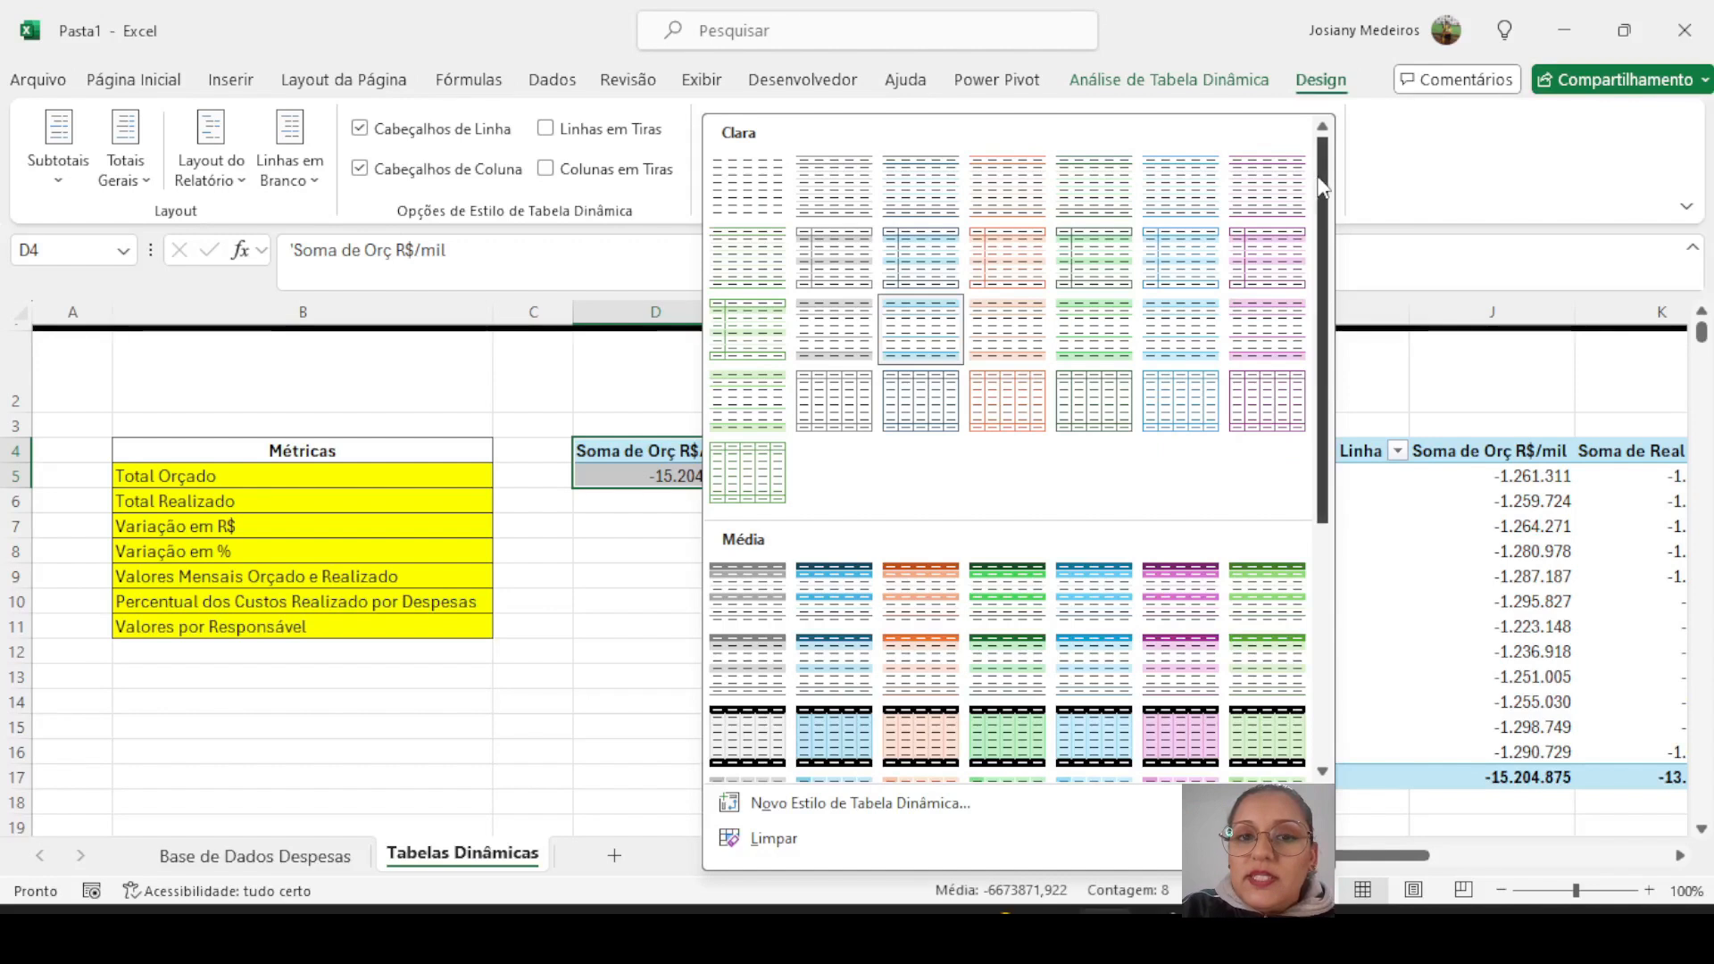
click(834, 188)
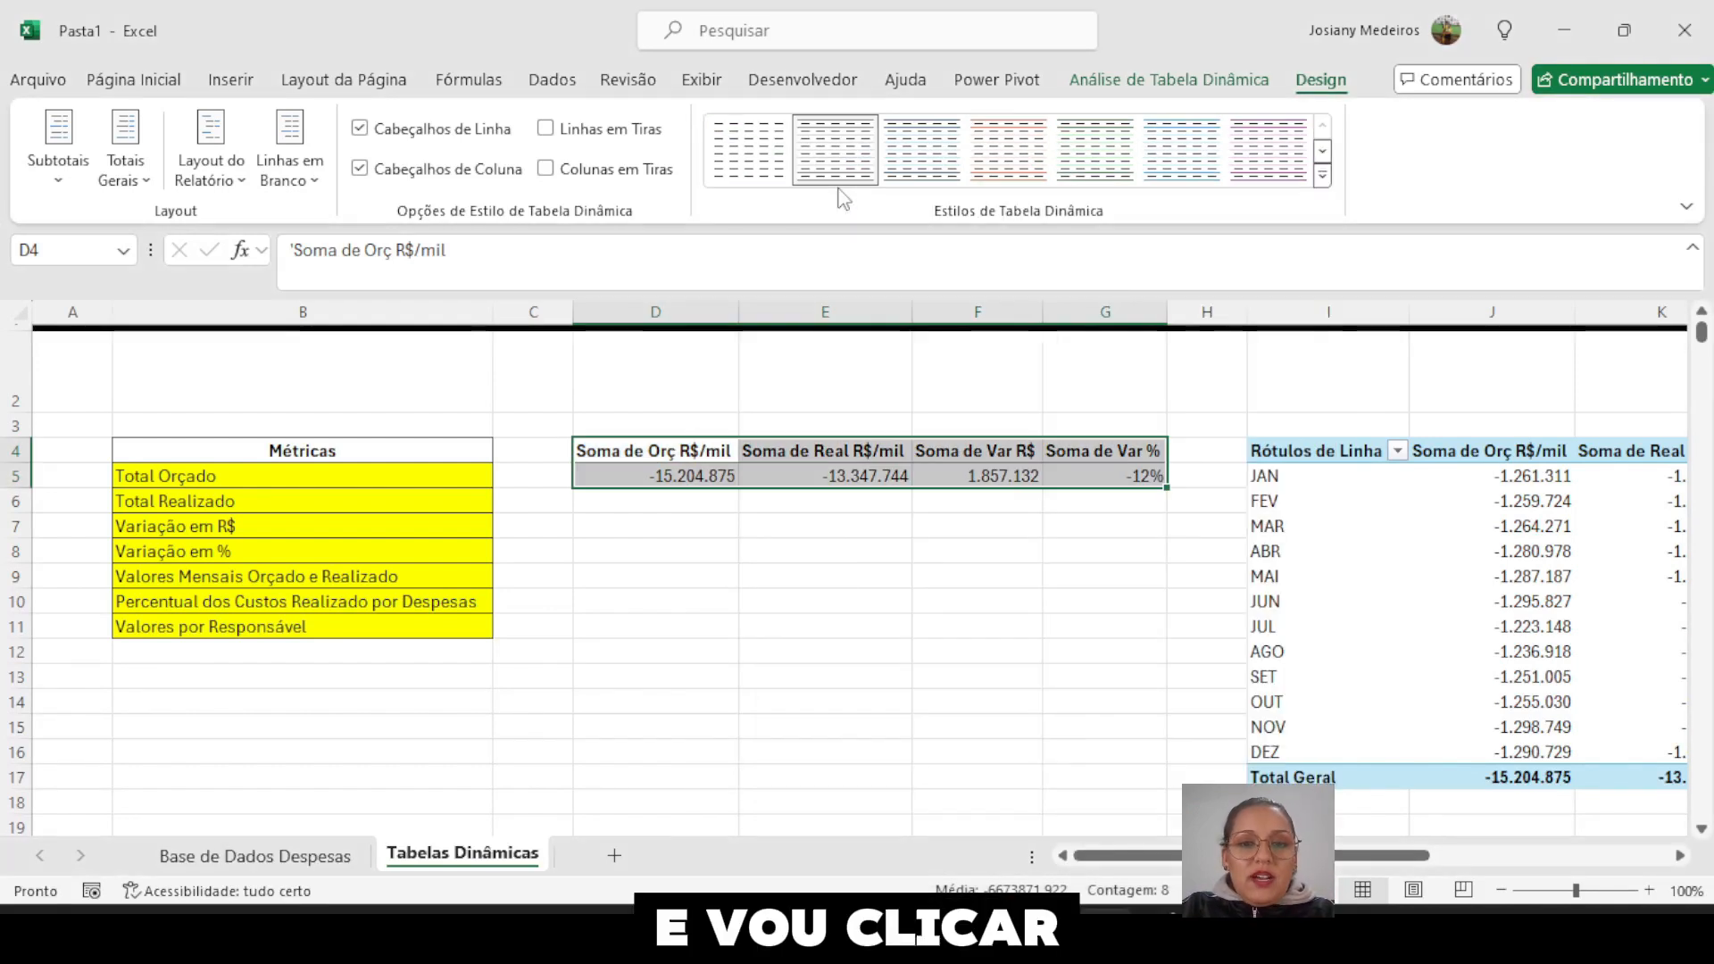
click(775, 550)
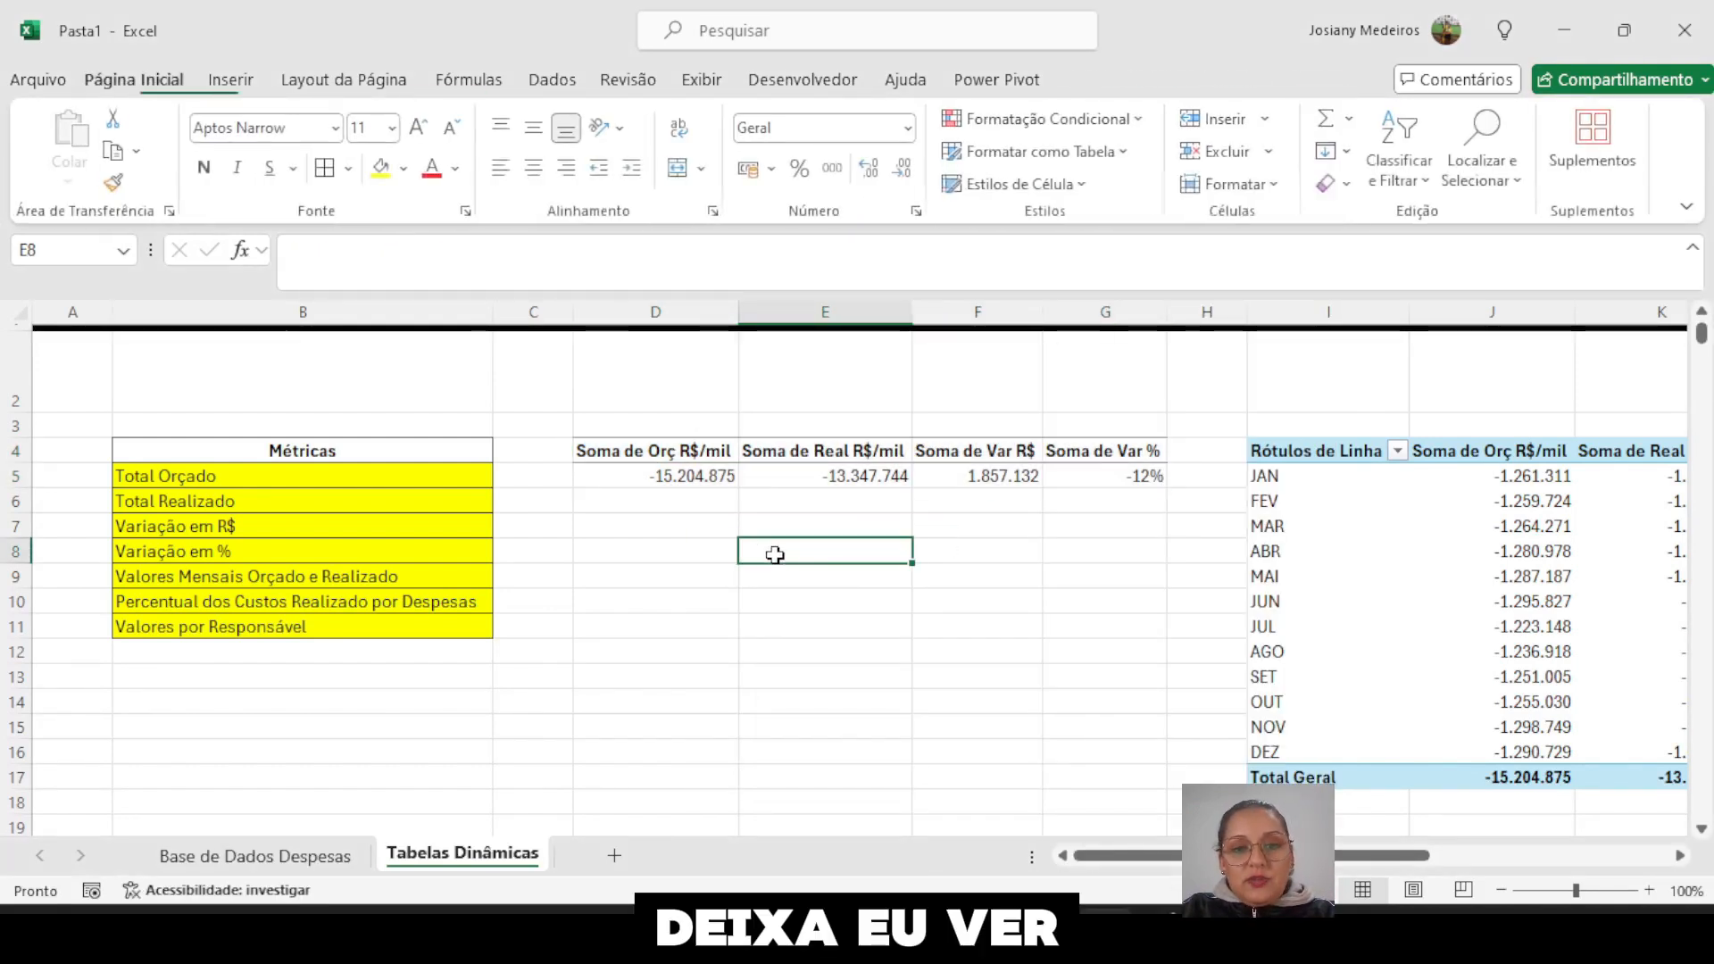
- Give the monthly Orç and Real pivot table the same unfilled black-lined Clara style
click(1306, 455)
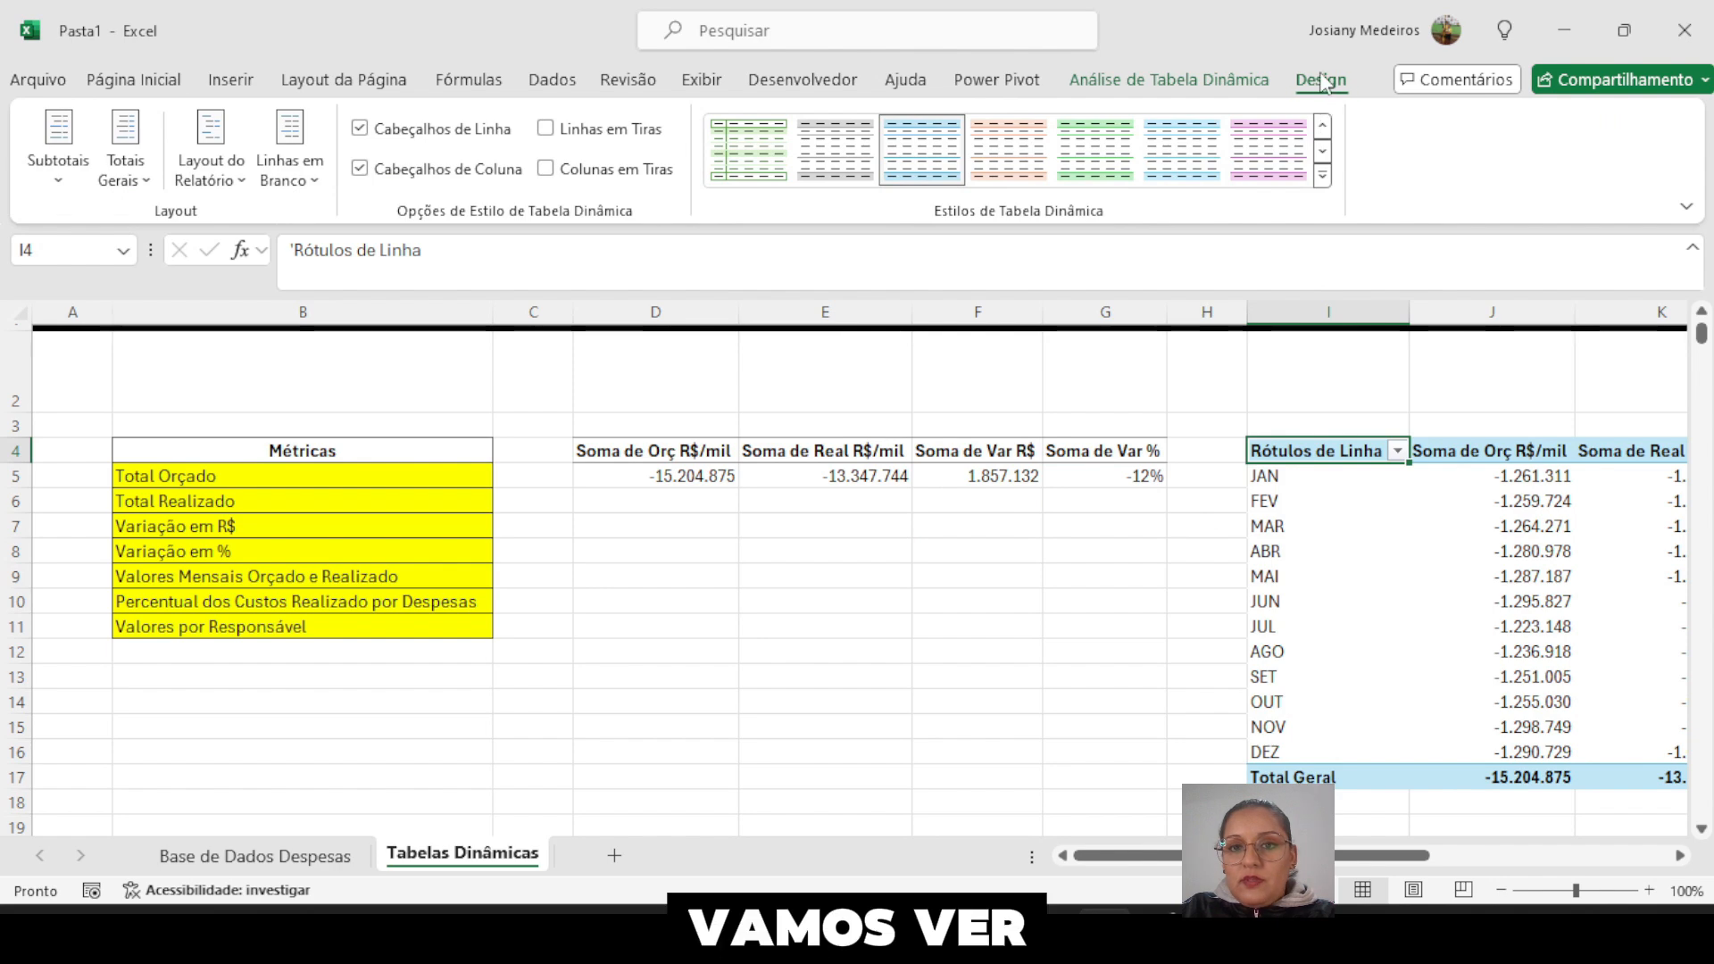
click(1322, 128)
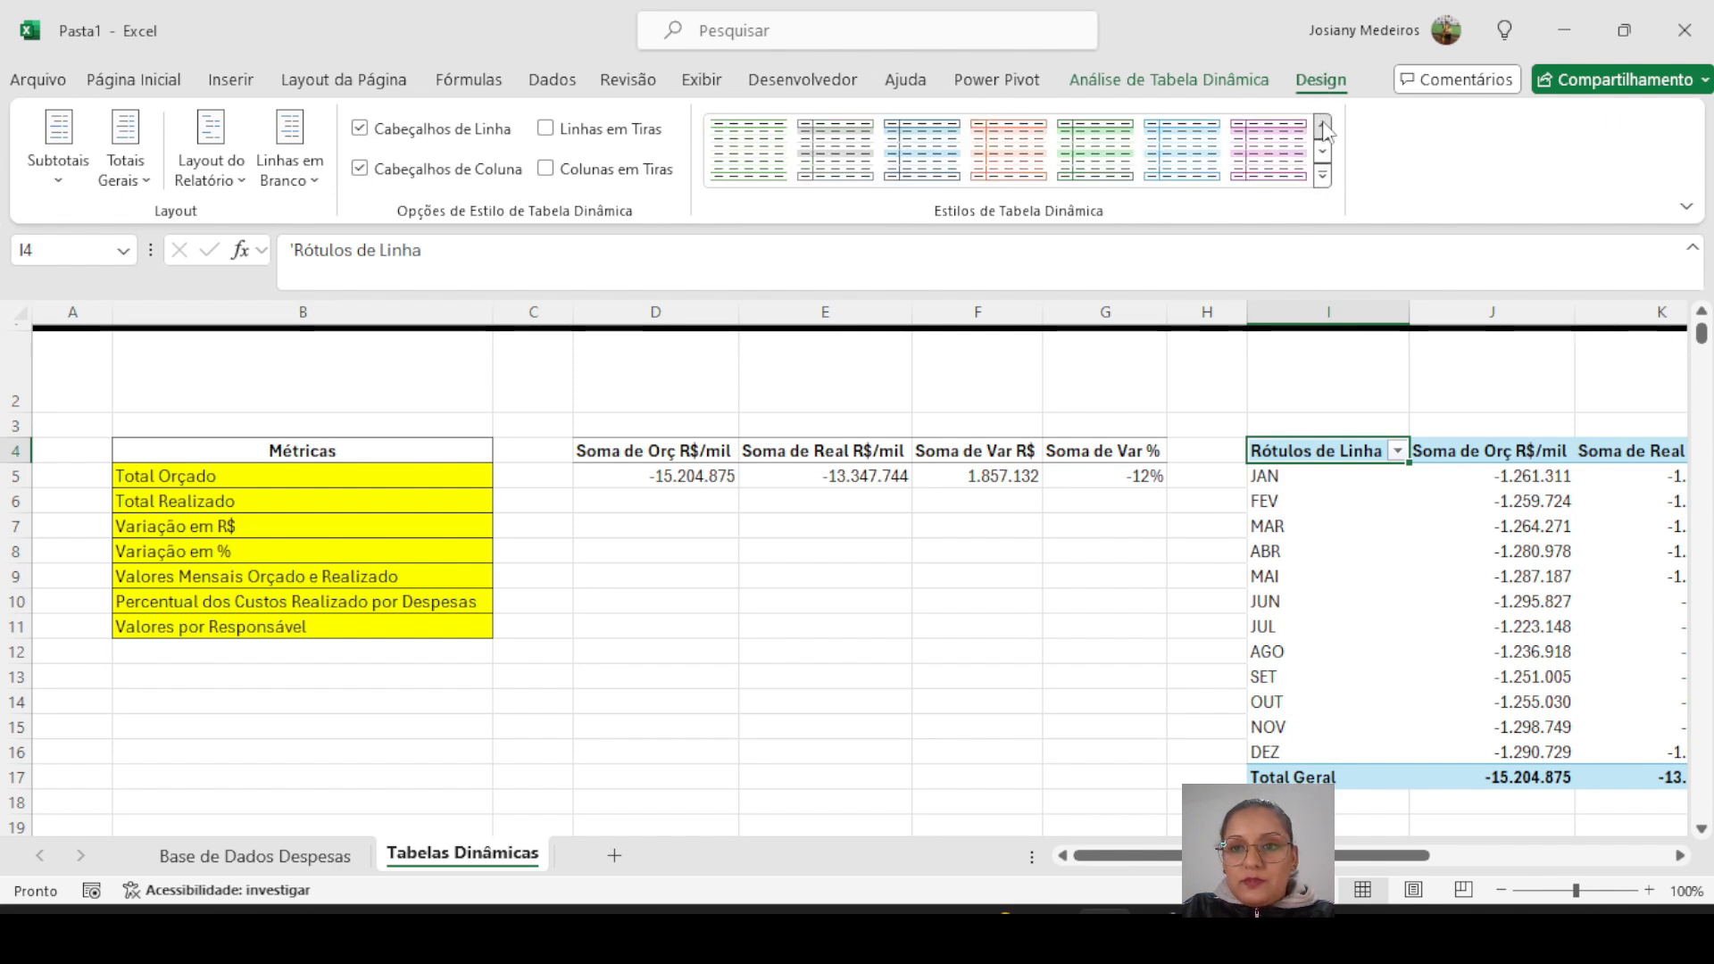
click(1322, 185)
click(835, 171)
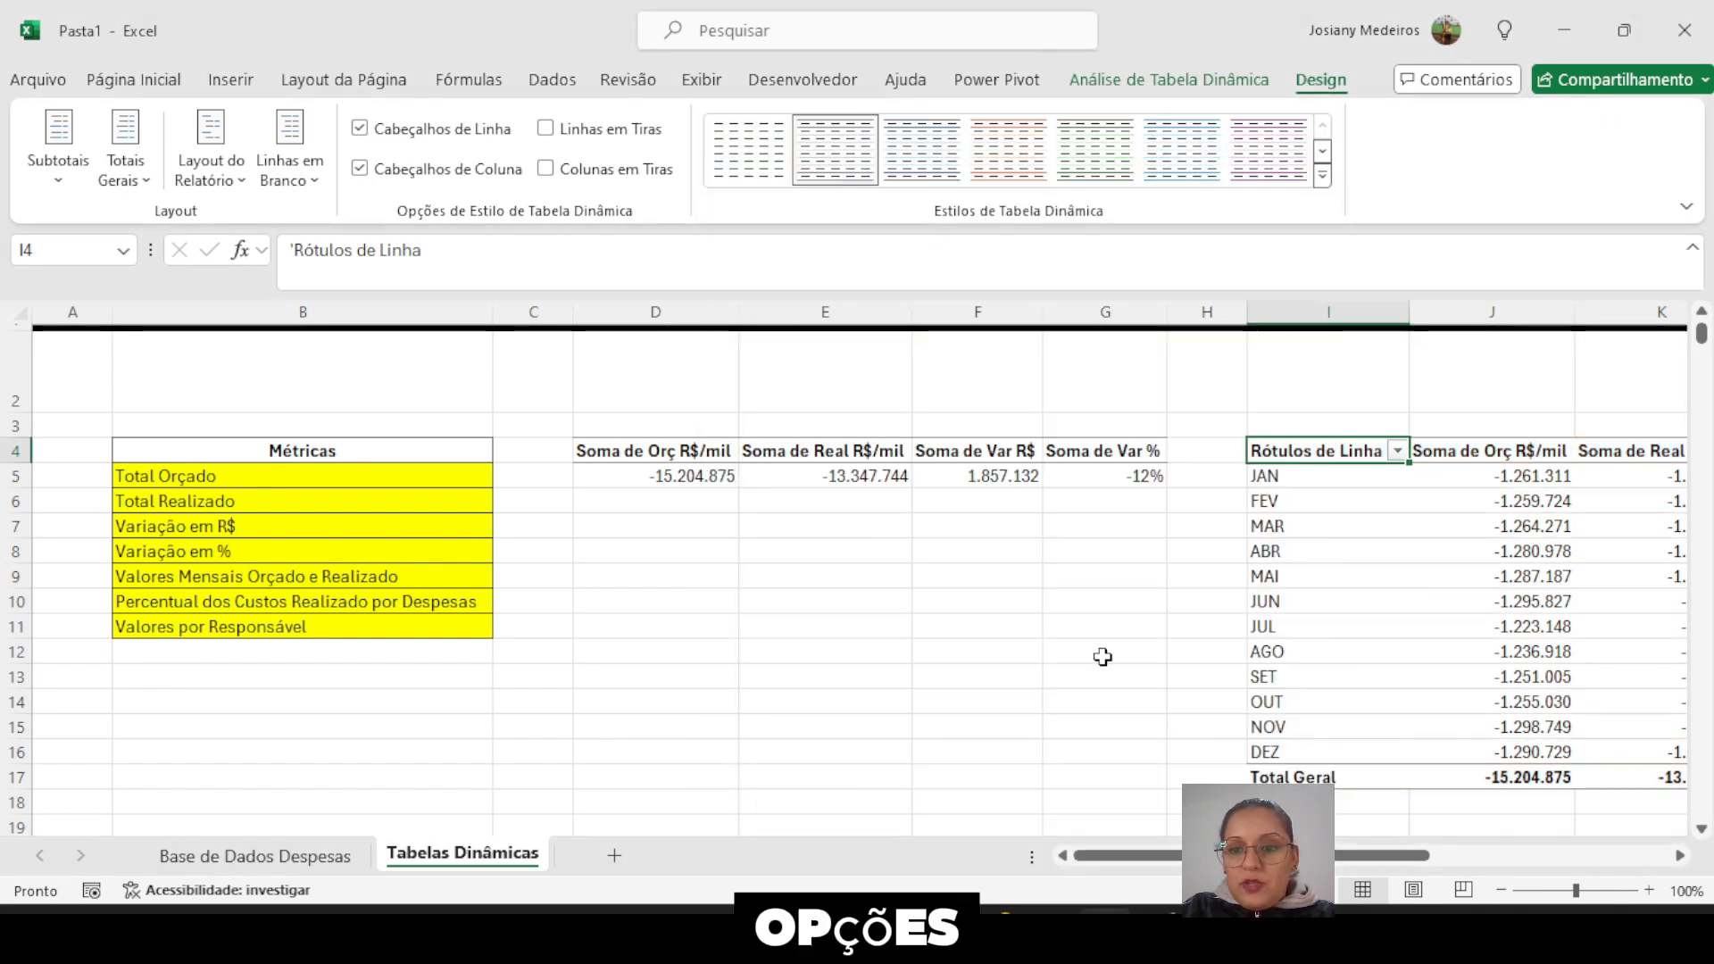
- Apply the same unfilled black-lined Clara style to the expense percentage pivot table and the pivot table by area
scroll(1102, 657, right, 8)
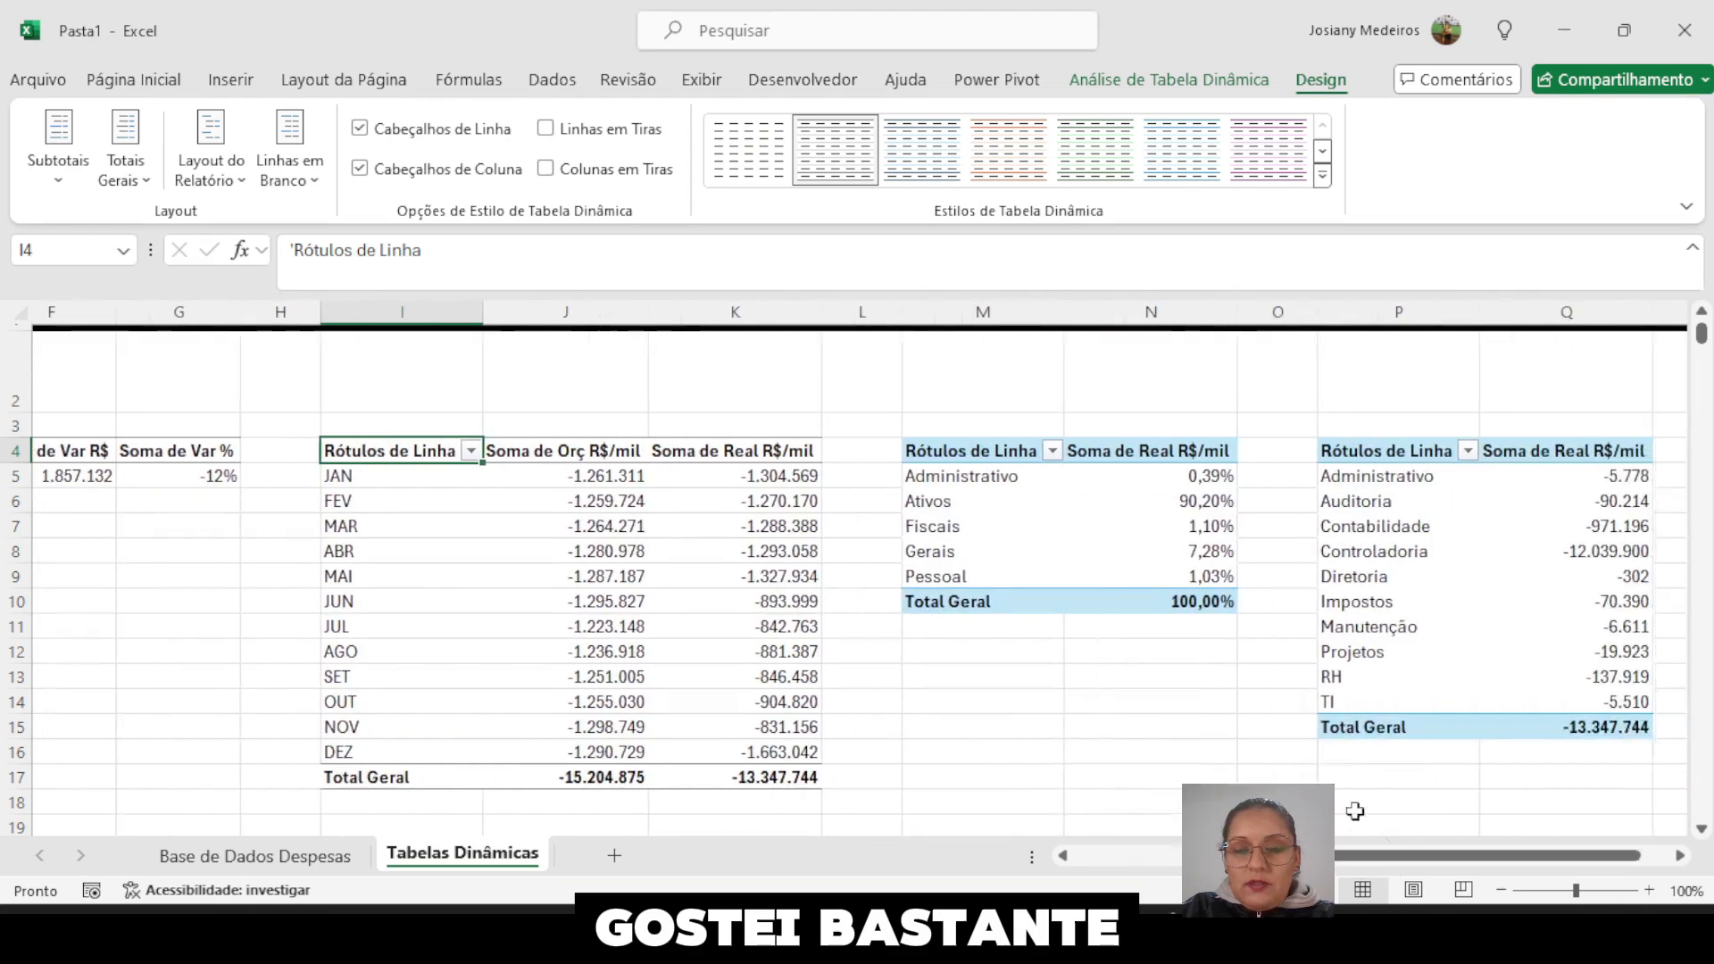
click(957, 460)
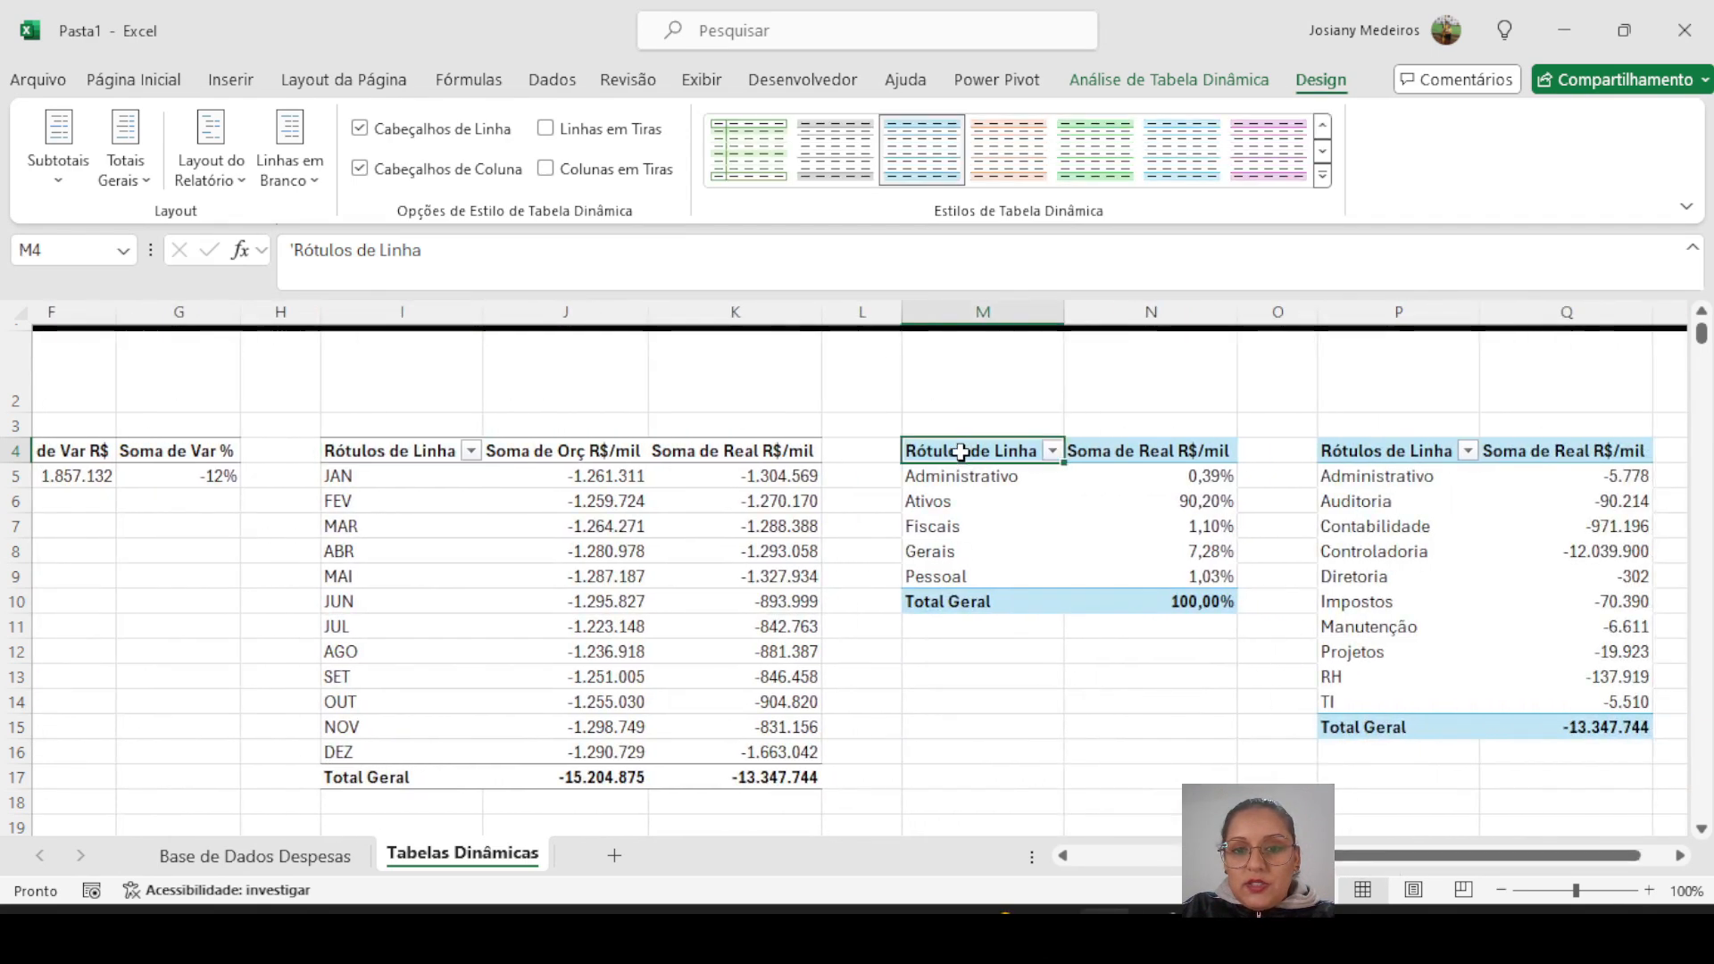
click(1322, 185)
click(836, 178)
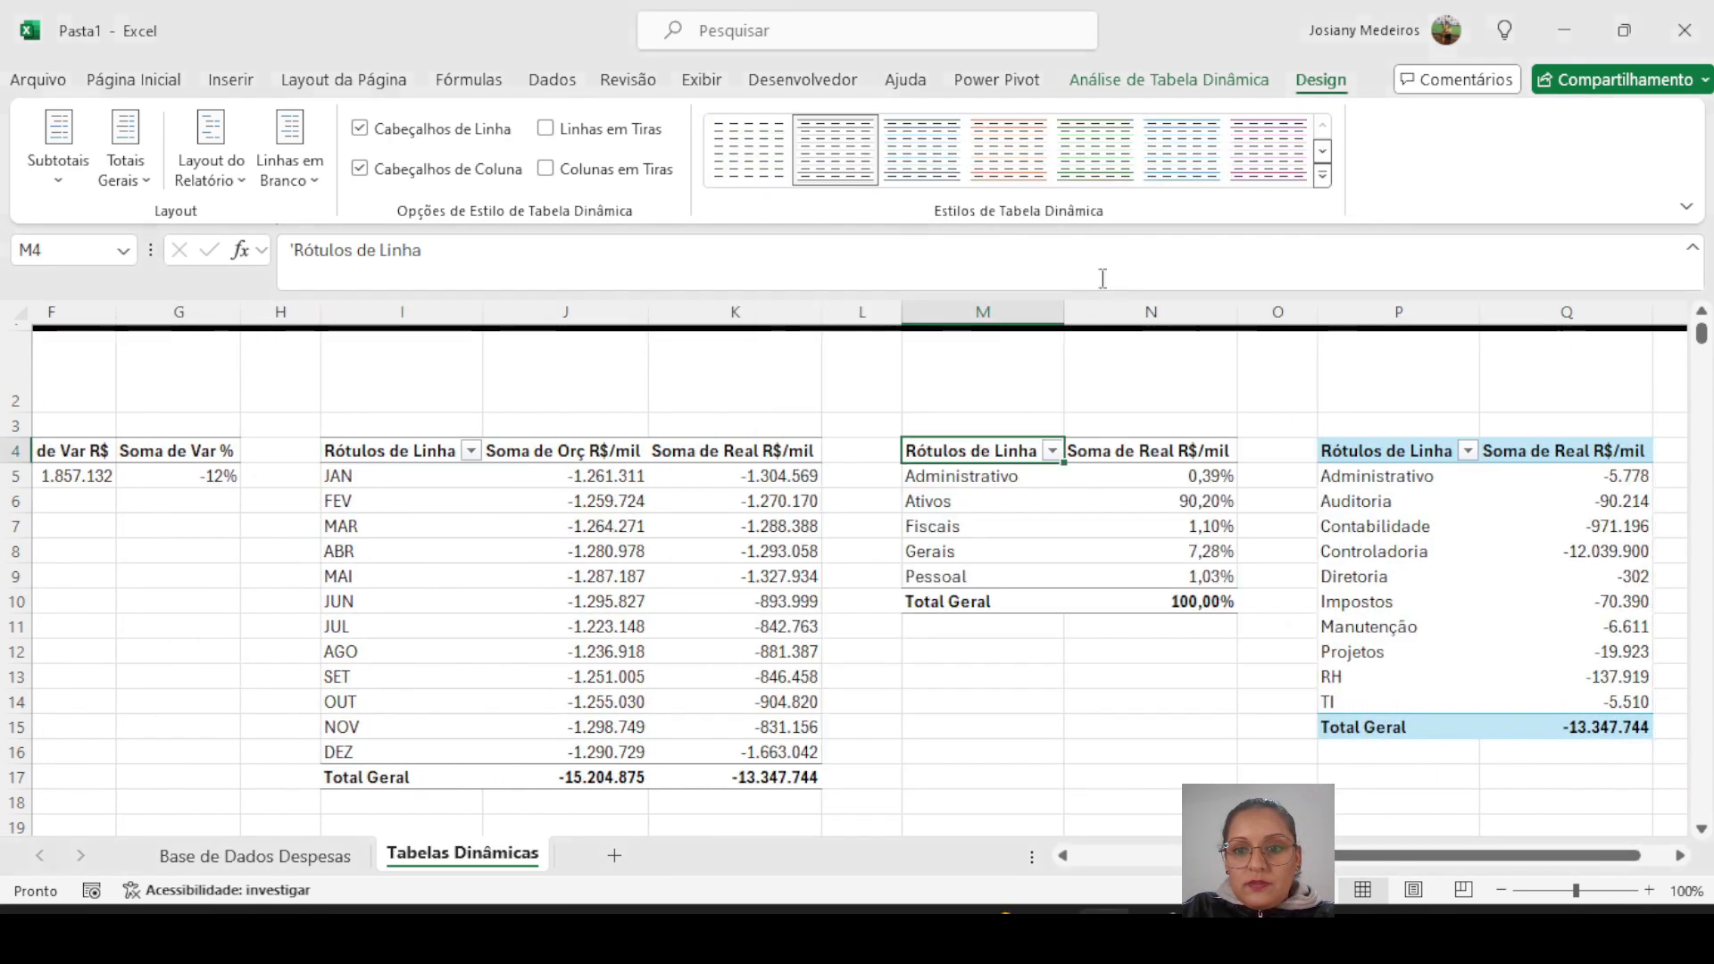
click(1352, 453)
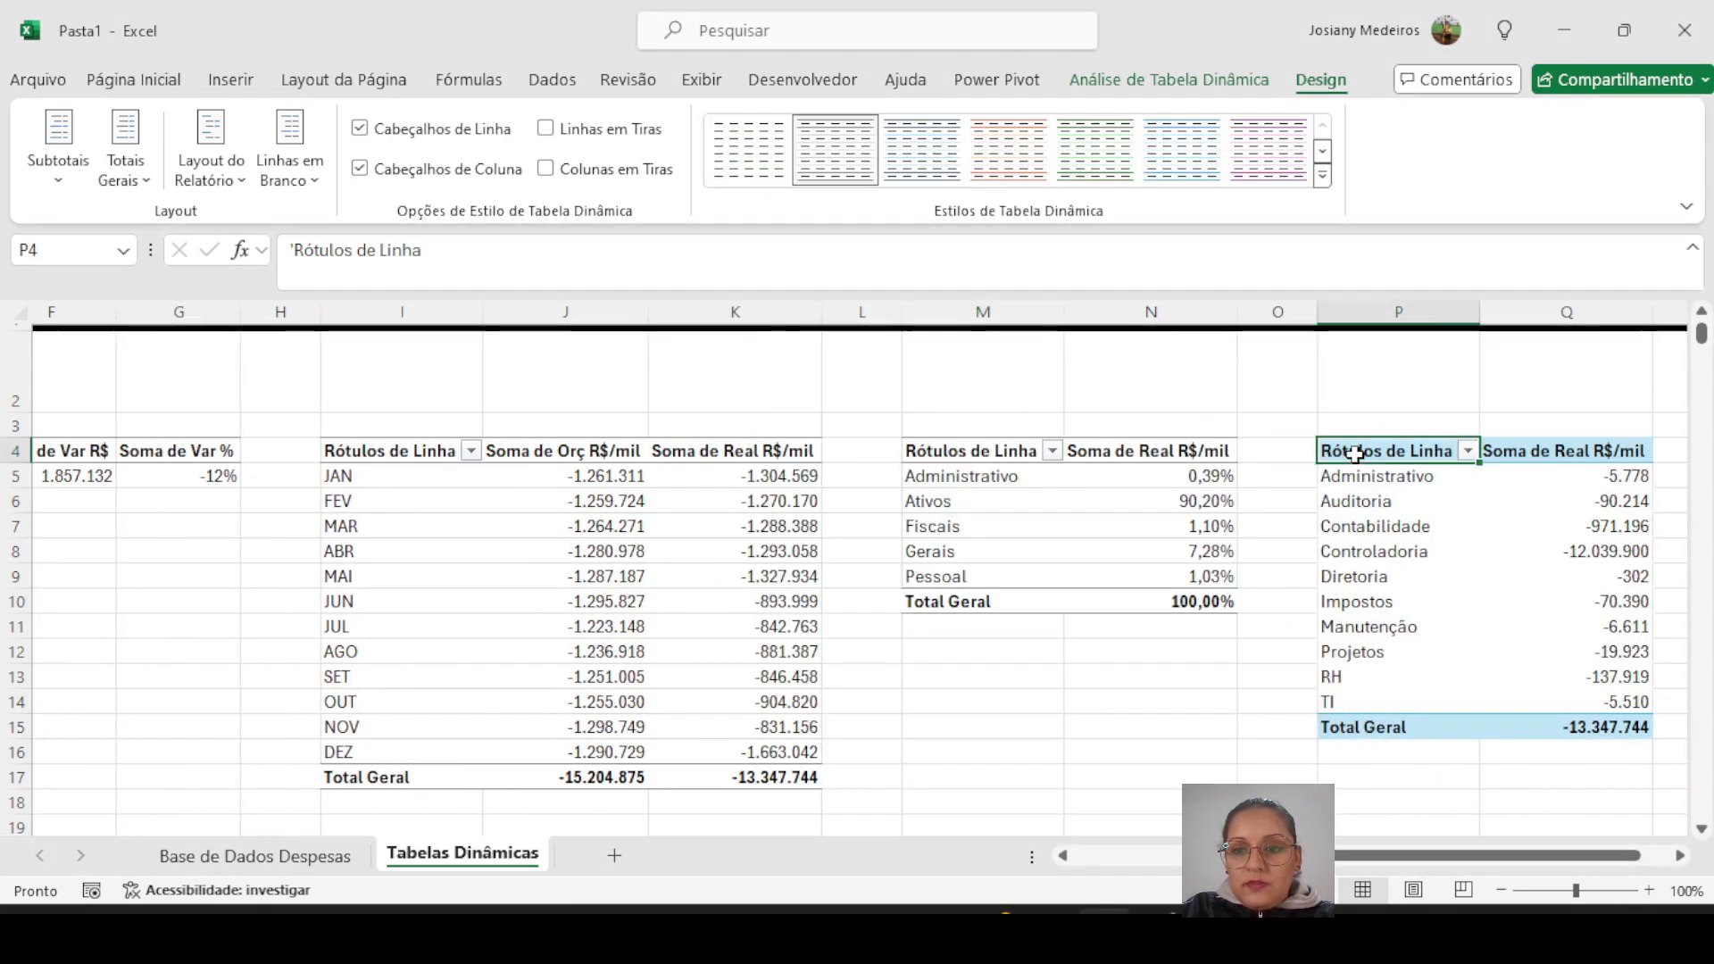
click(1322, 184)
click(836, 178)
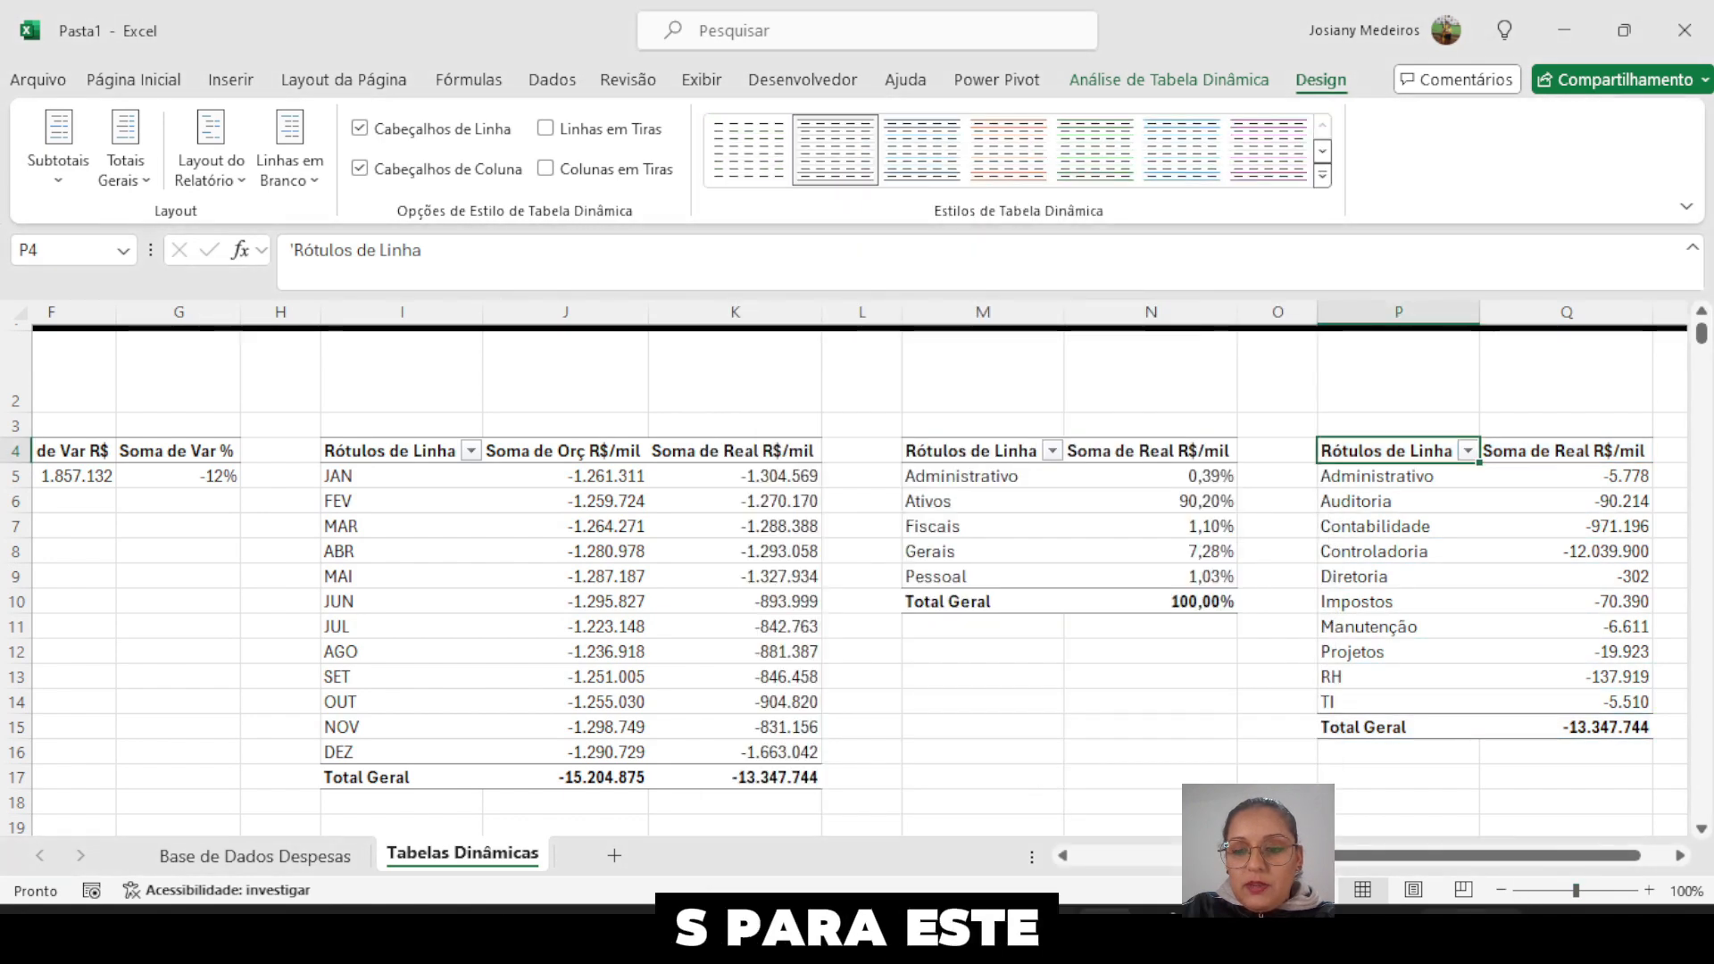
- Turn off the gridlines on the Tabelas Dinâmicas sheet
drag(1447, 859, 1598, 855)
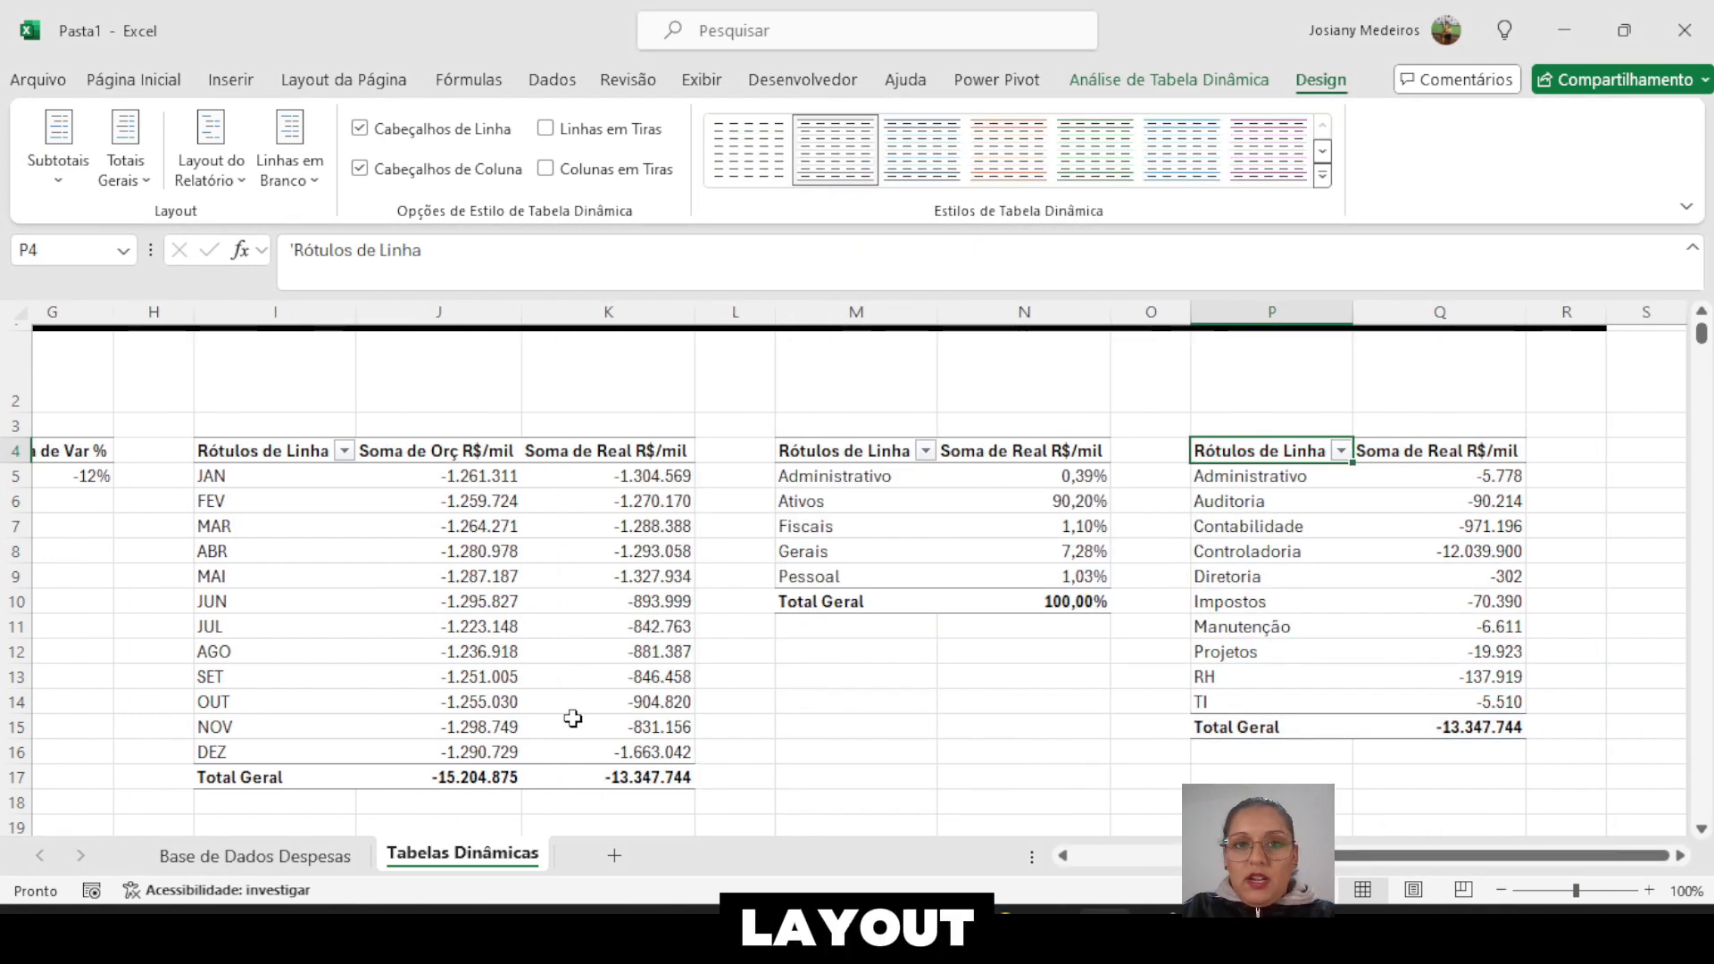
click(701, 83)
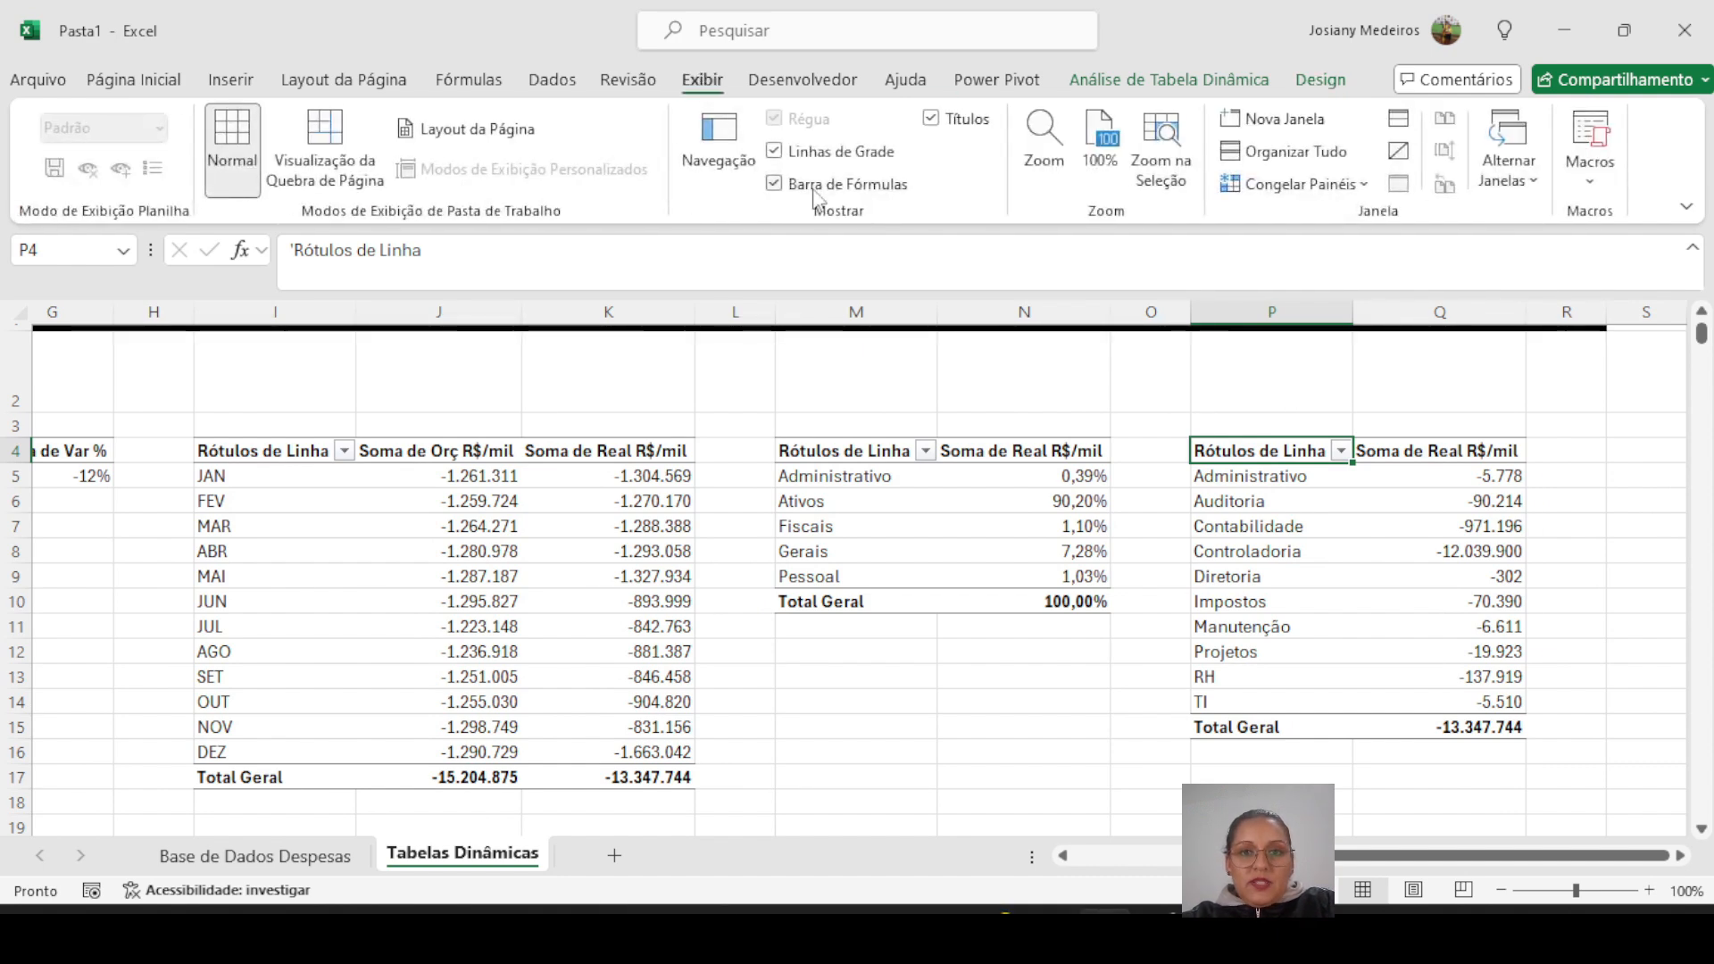
click(774, 152)
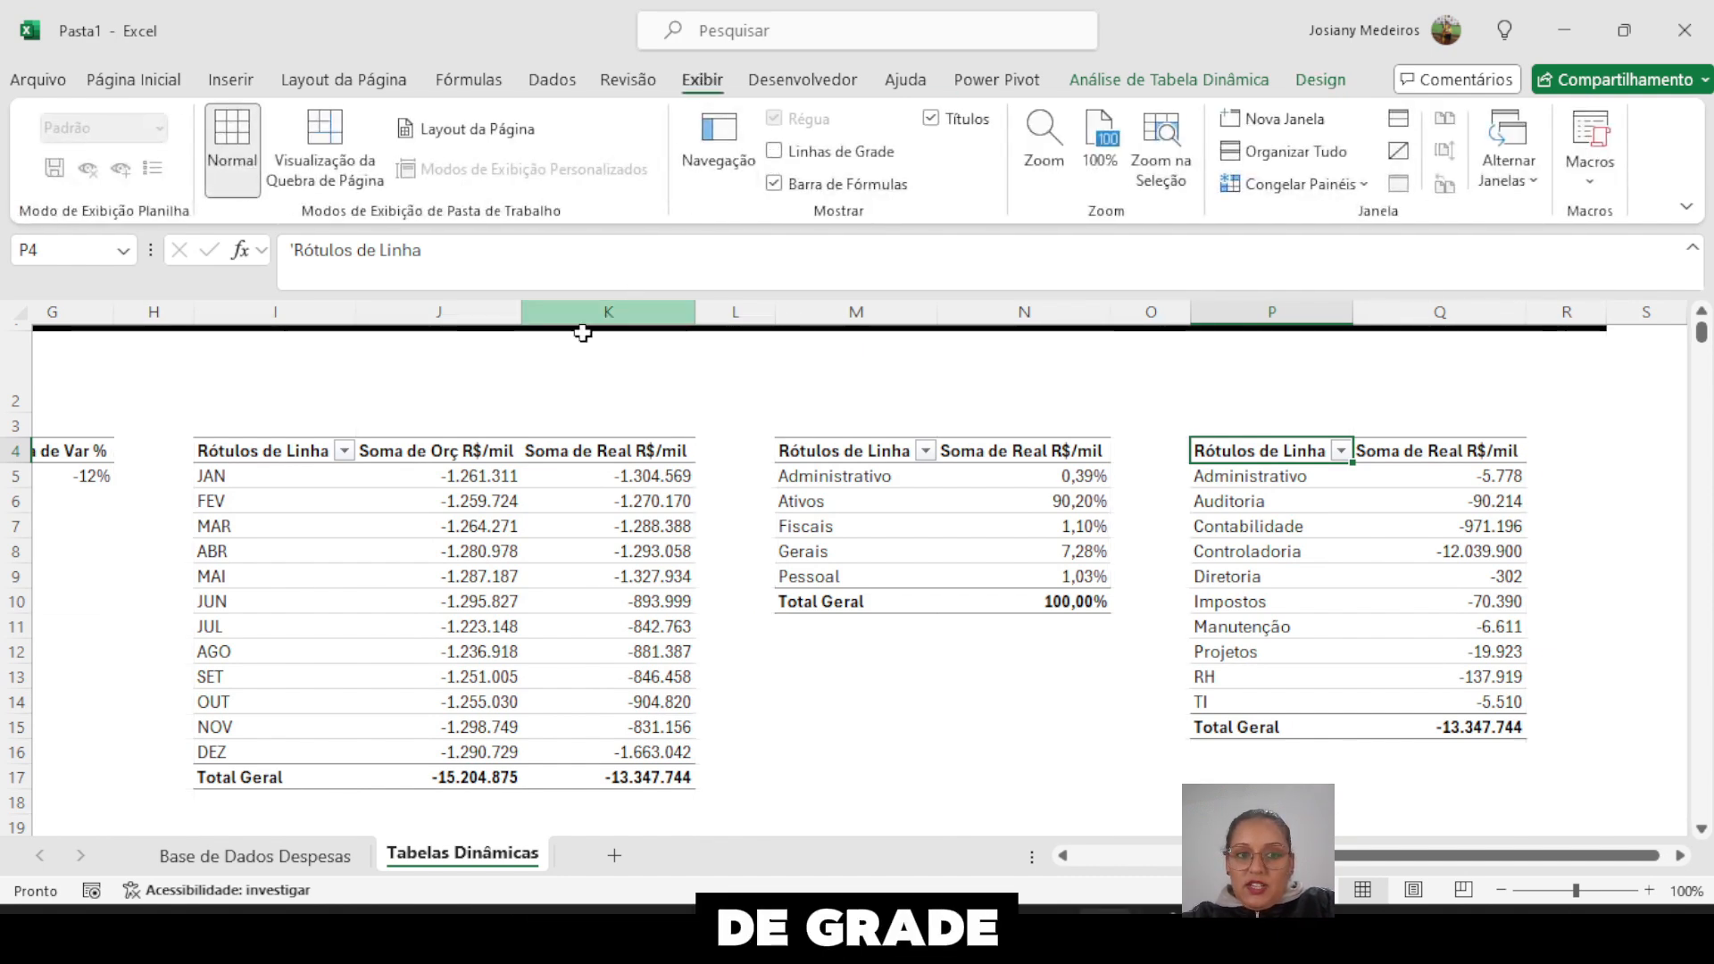
- Merge and center cells I3:K3 above the monthly pivot table as its title cell
click(366, 424)
drag(241, 427, 585, 424)
click(174, 82)
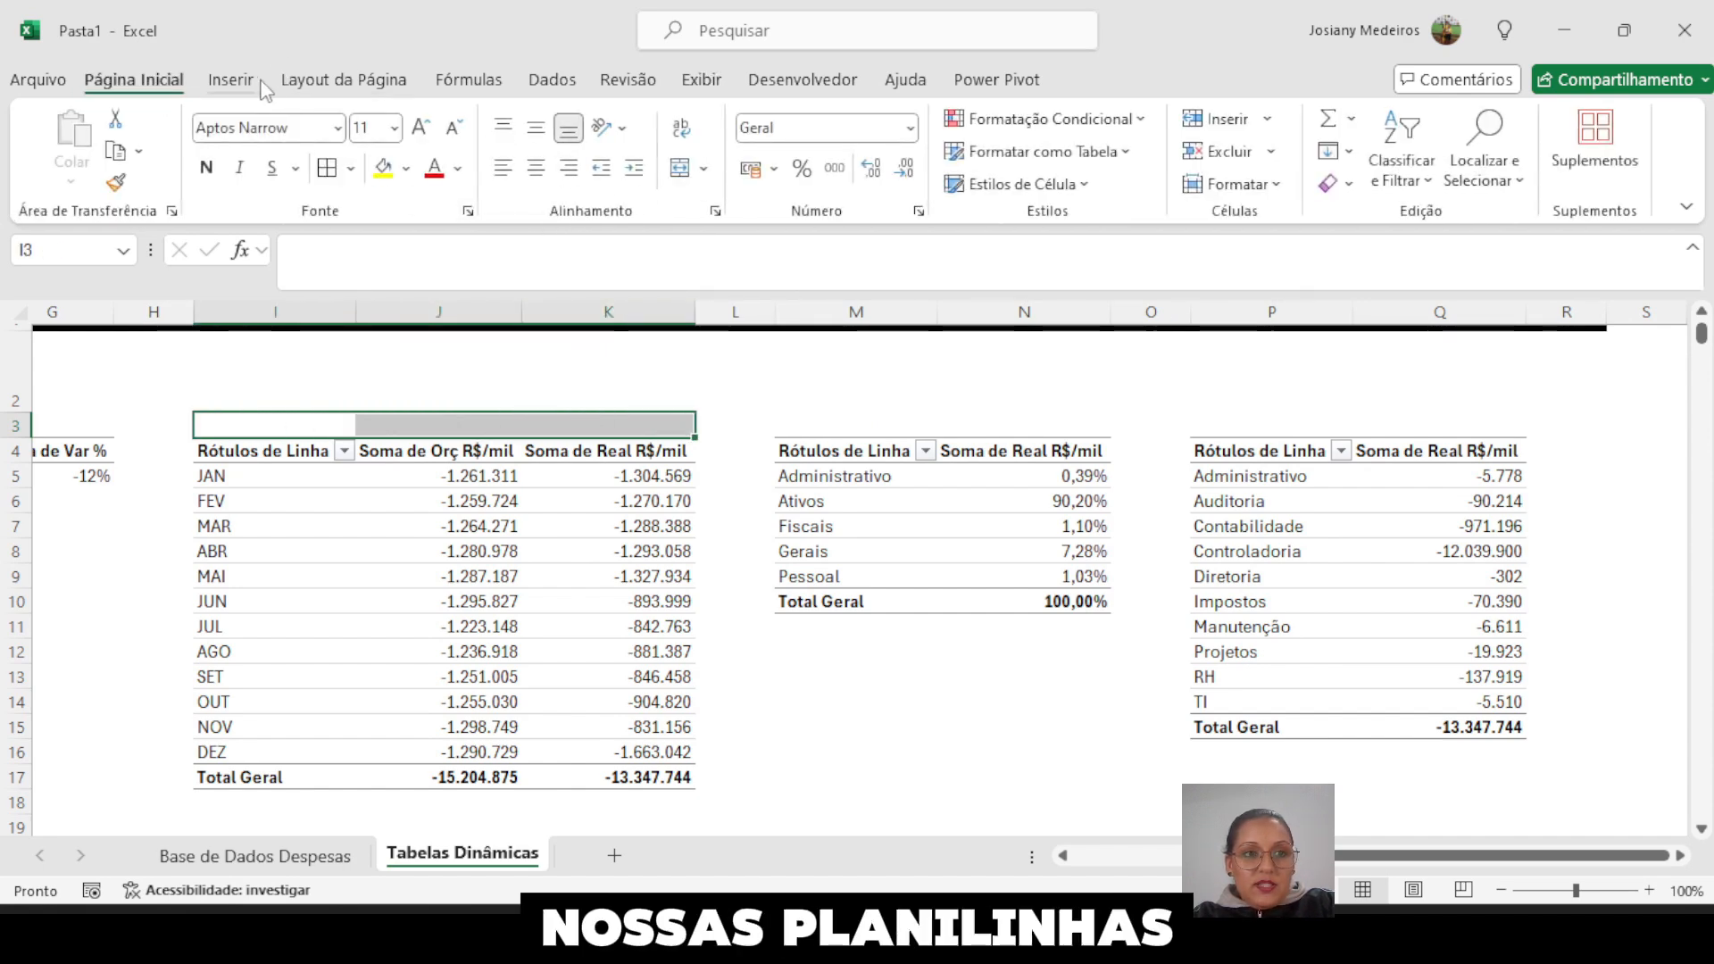
click(679, 170)
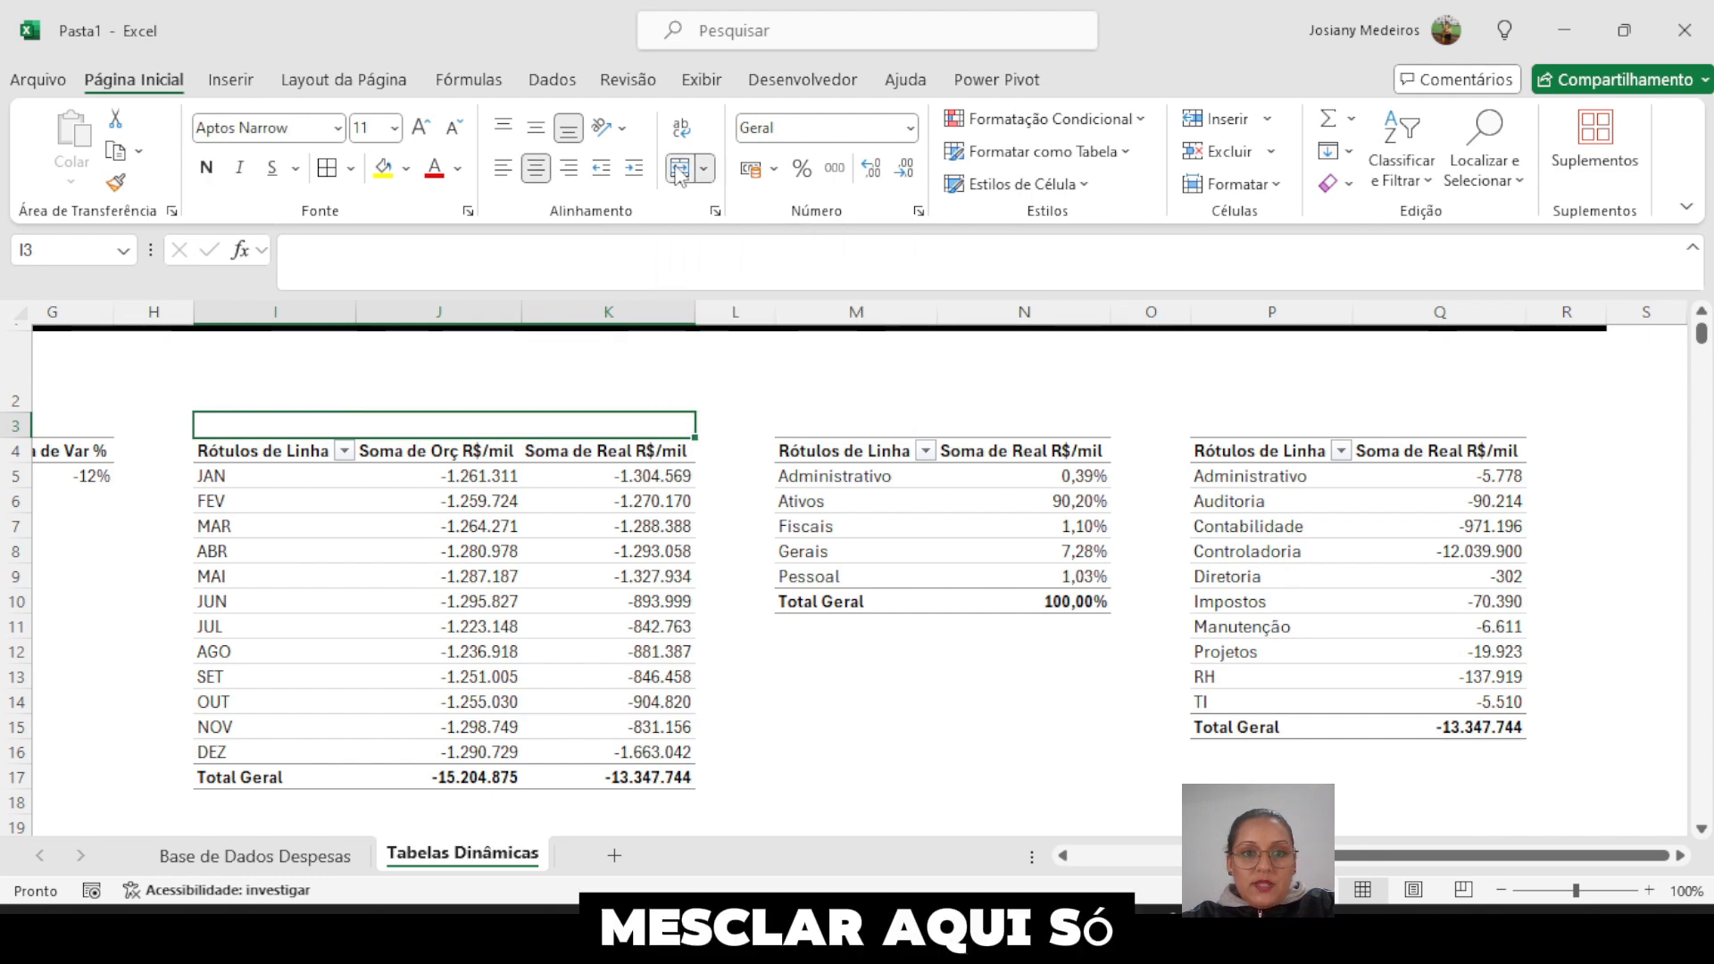
- Copy the text "Percentual dos Custos Realizado por Despesas" from cell B10 of the Métricas list
double_click(512, 427)
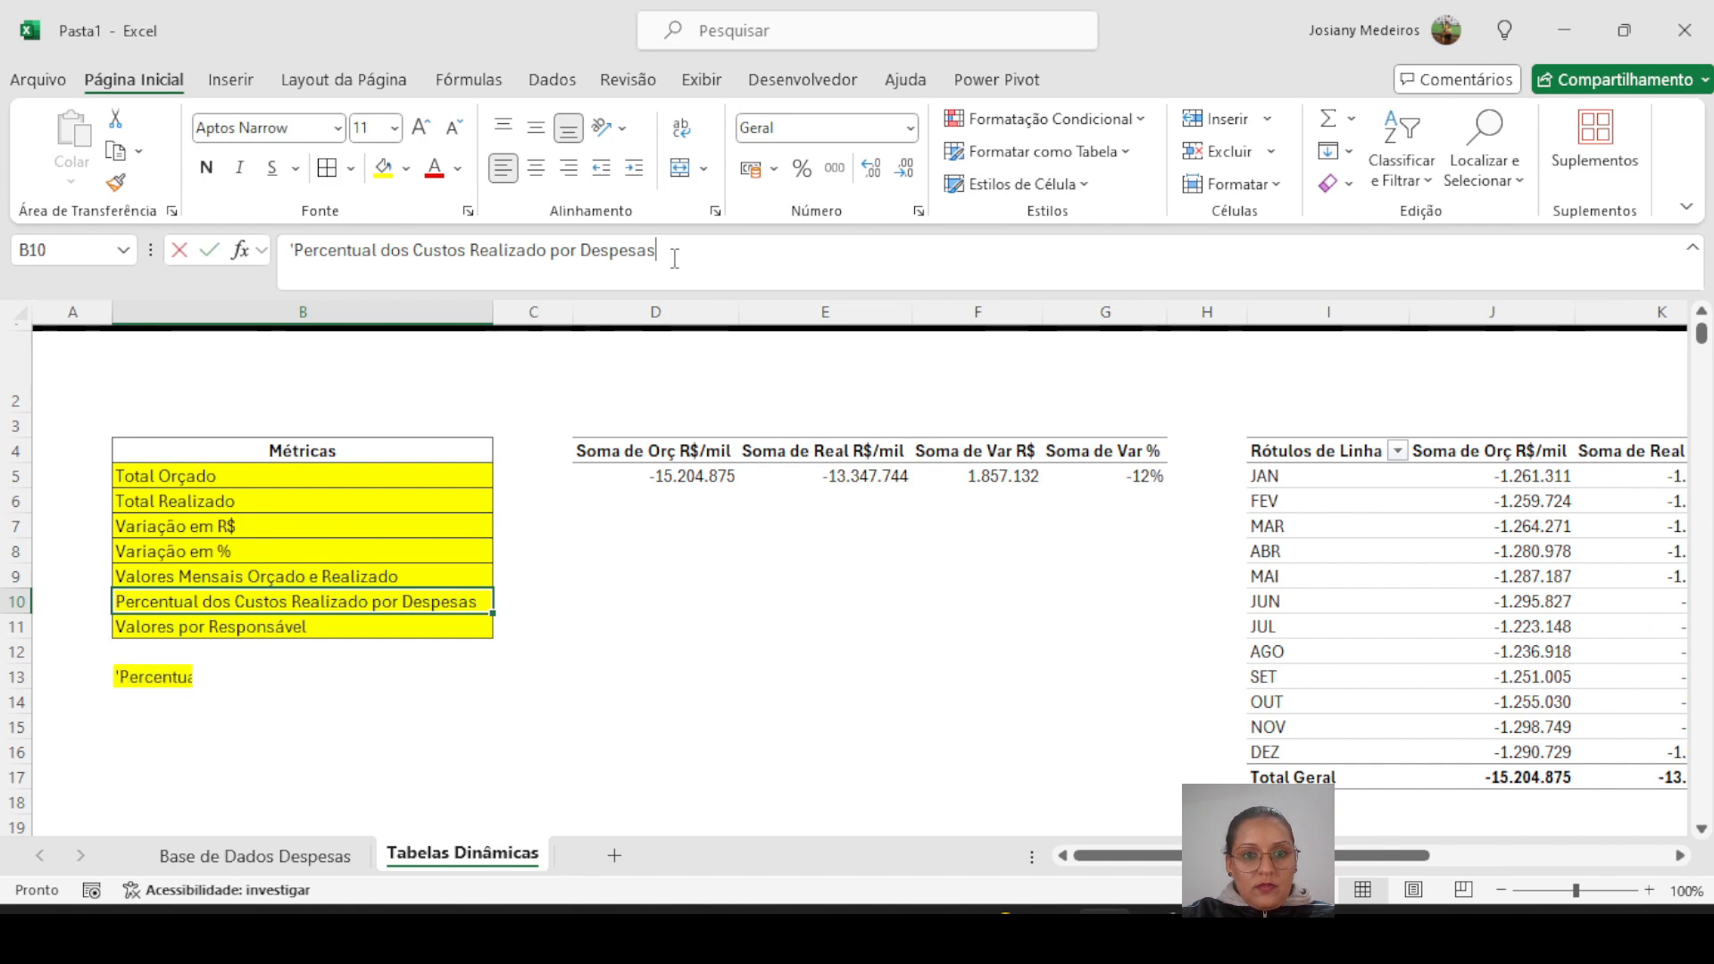
drag(658, 250, 281, 256)
key(ctrl+c)
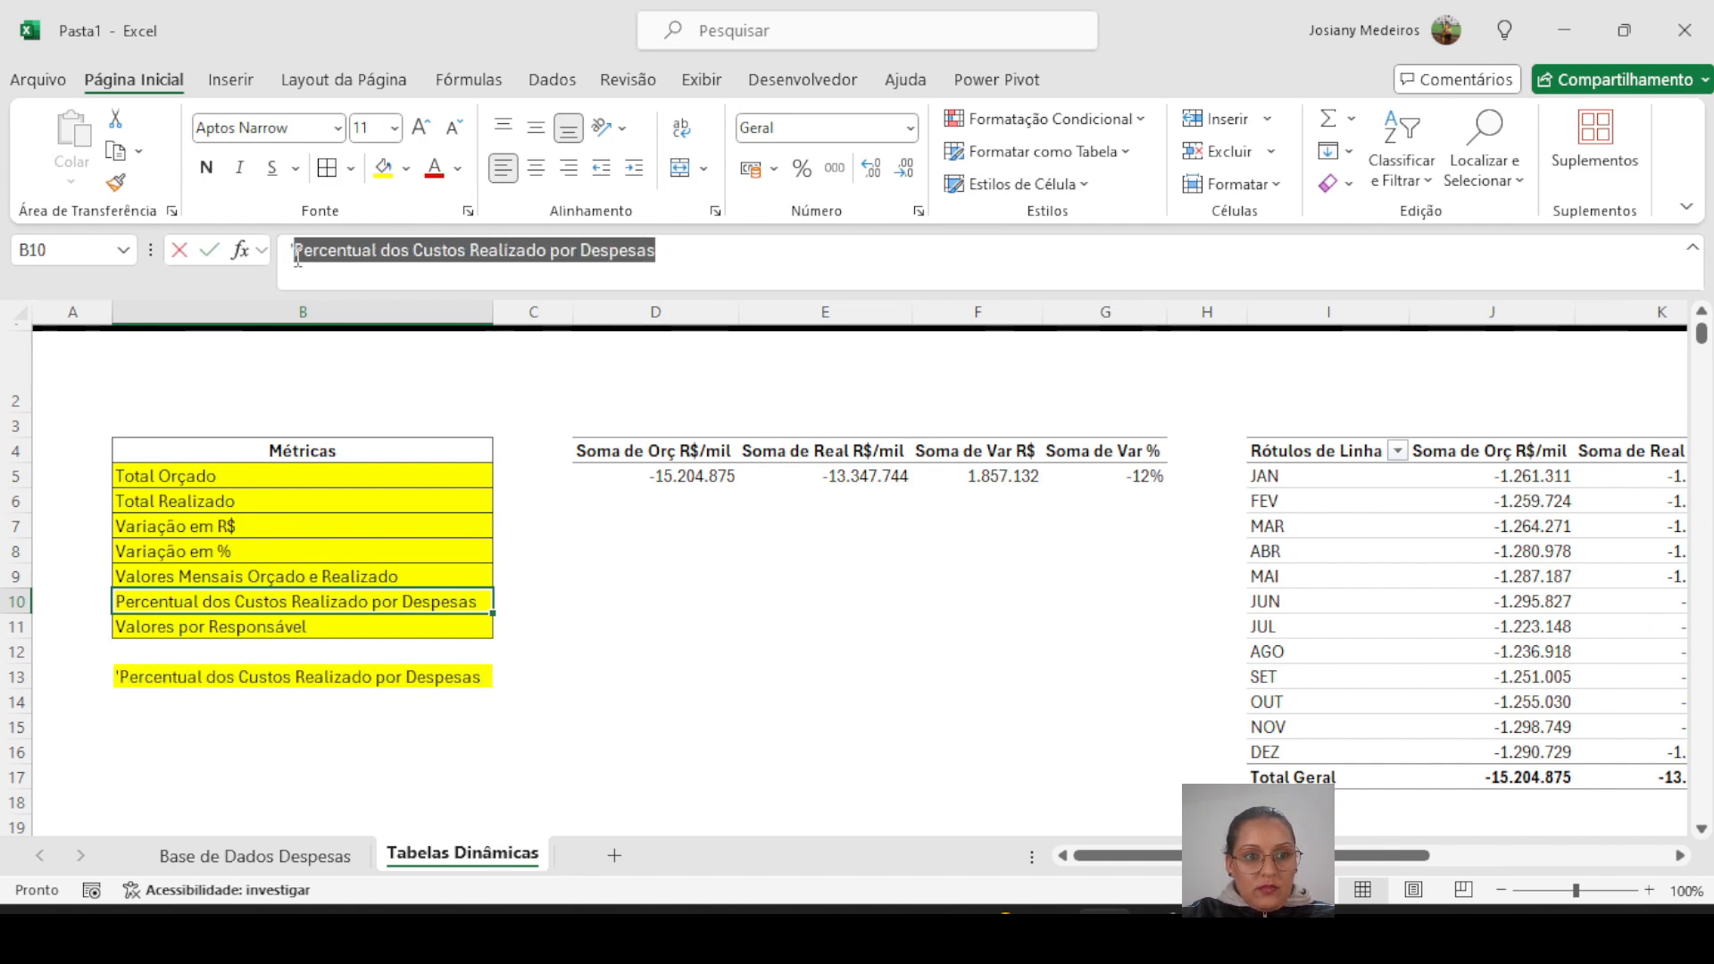
key(Return)
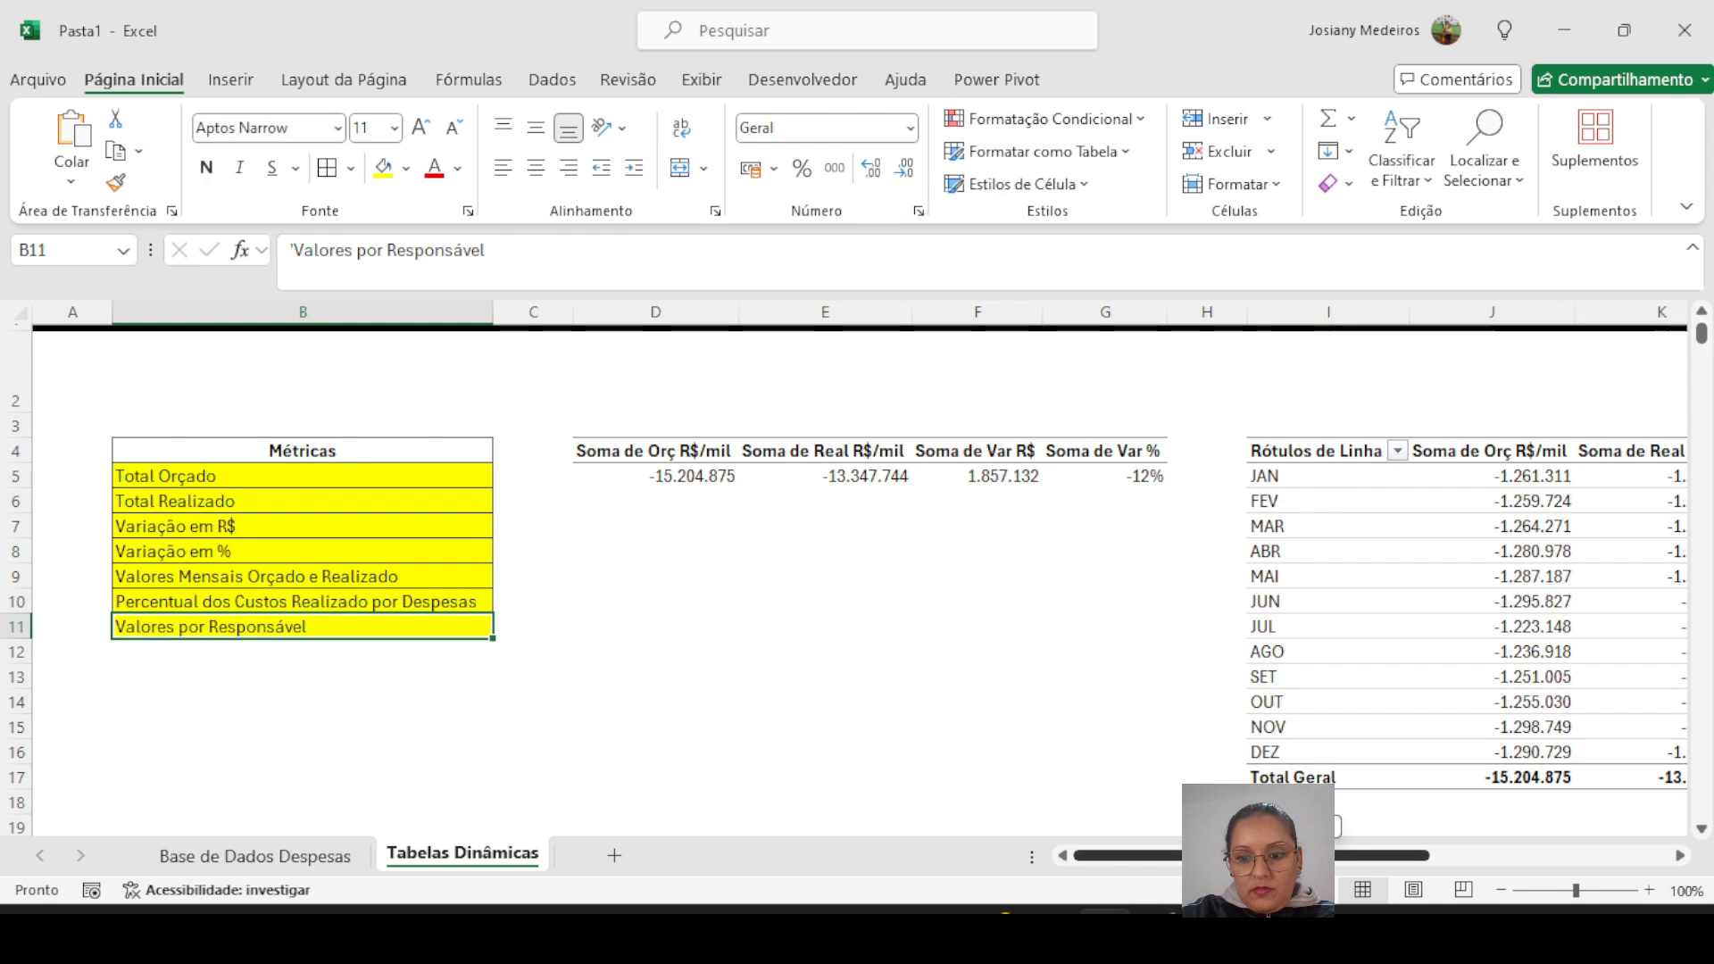
- Paste the copied metric text as the title in merged cell I3 above the monthly pivot table and make it bold
scroll(1251, 517, up, 1)
scroll(1251, 518, right, 3)
click(1237, 493)
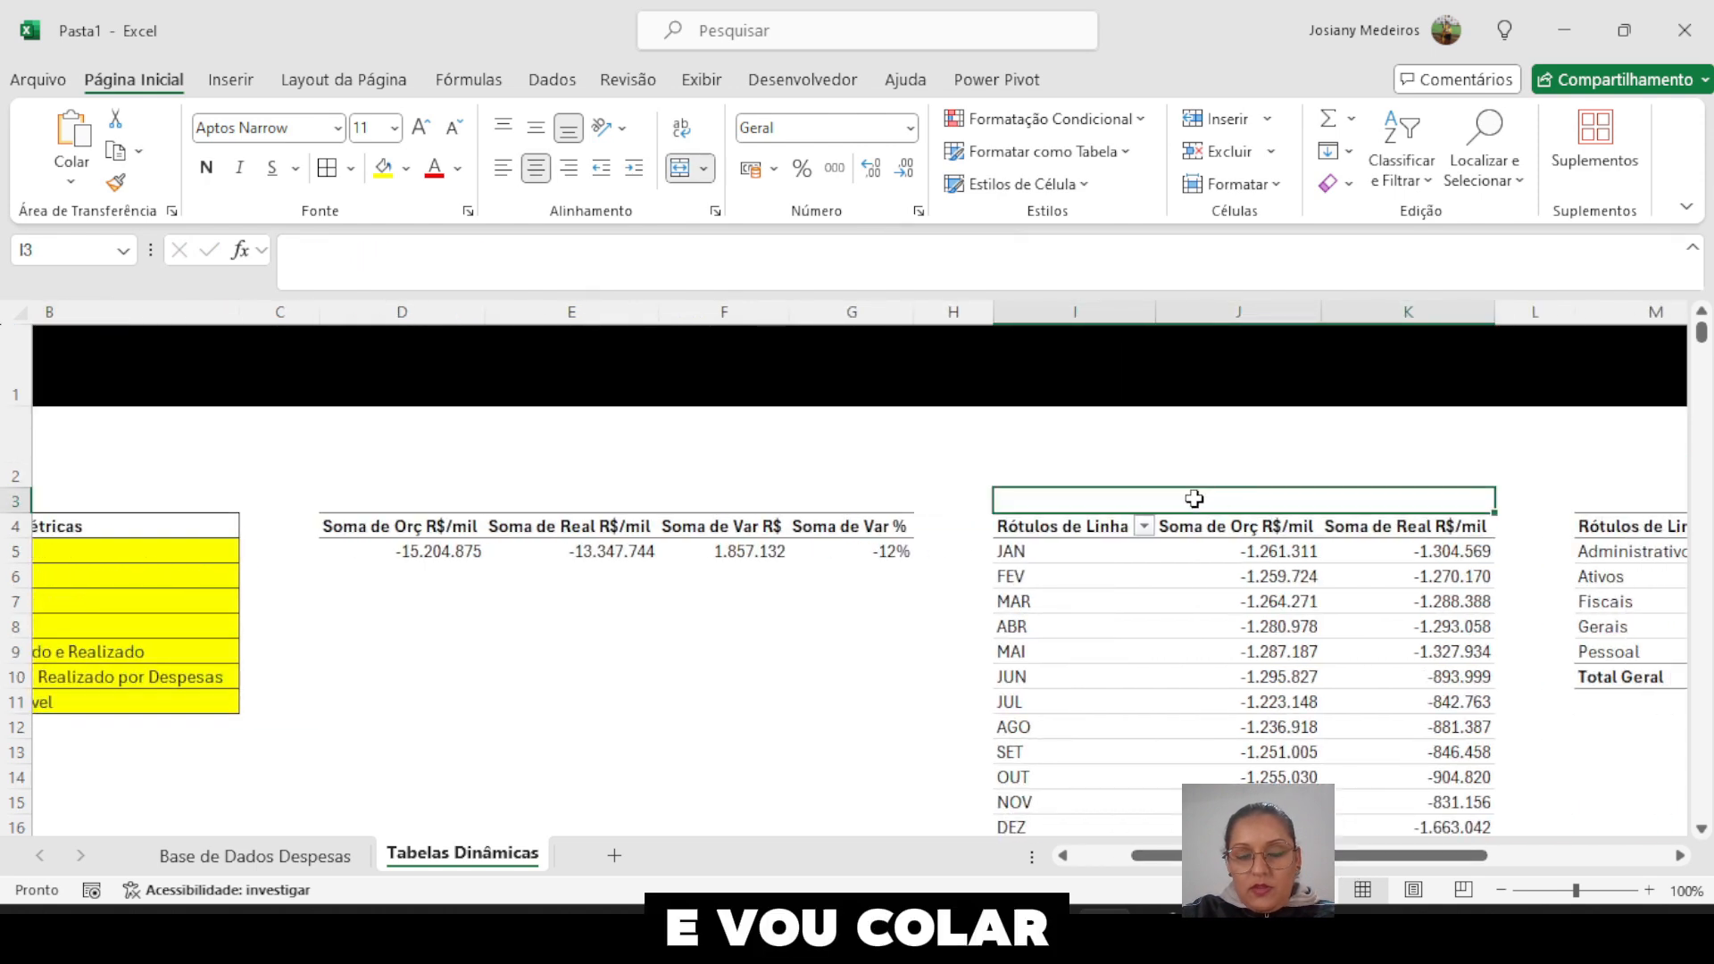
double_click(1139, 504)
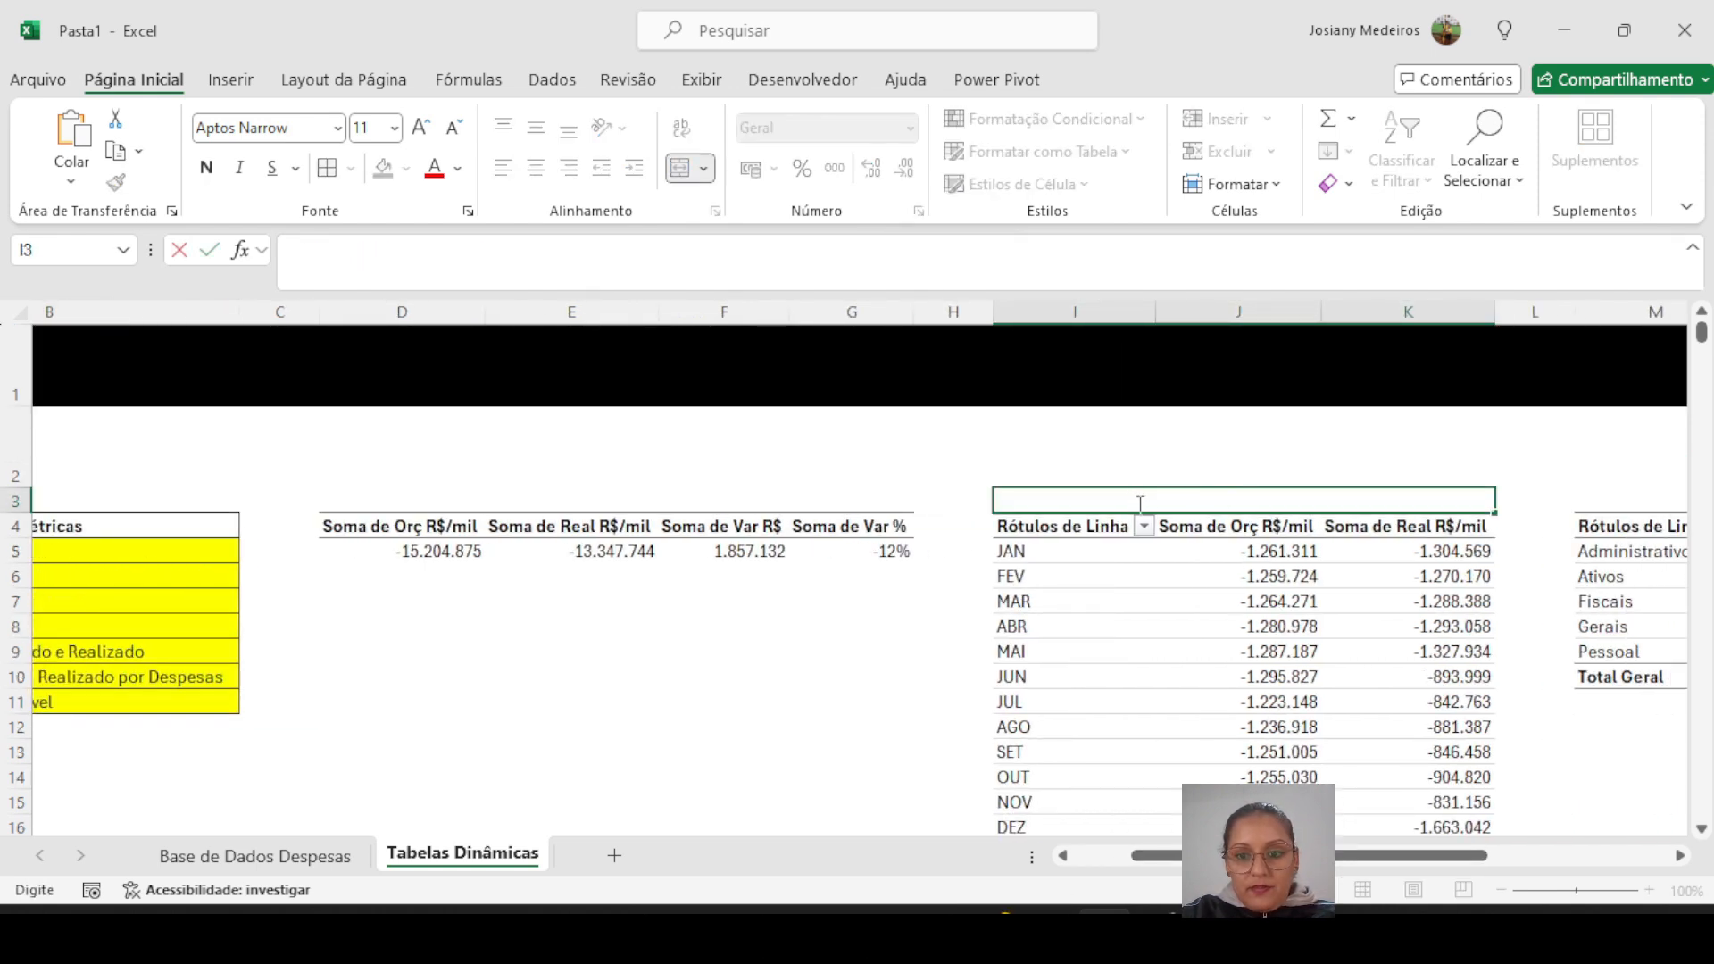
key(ctrl+v)
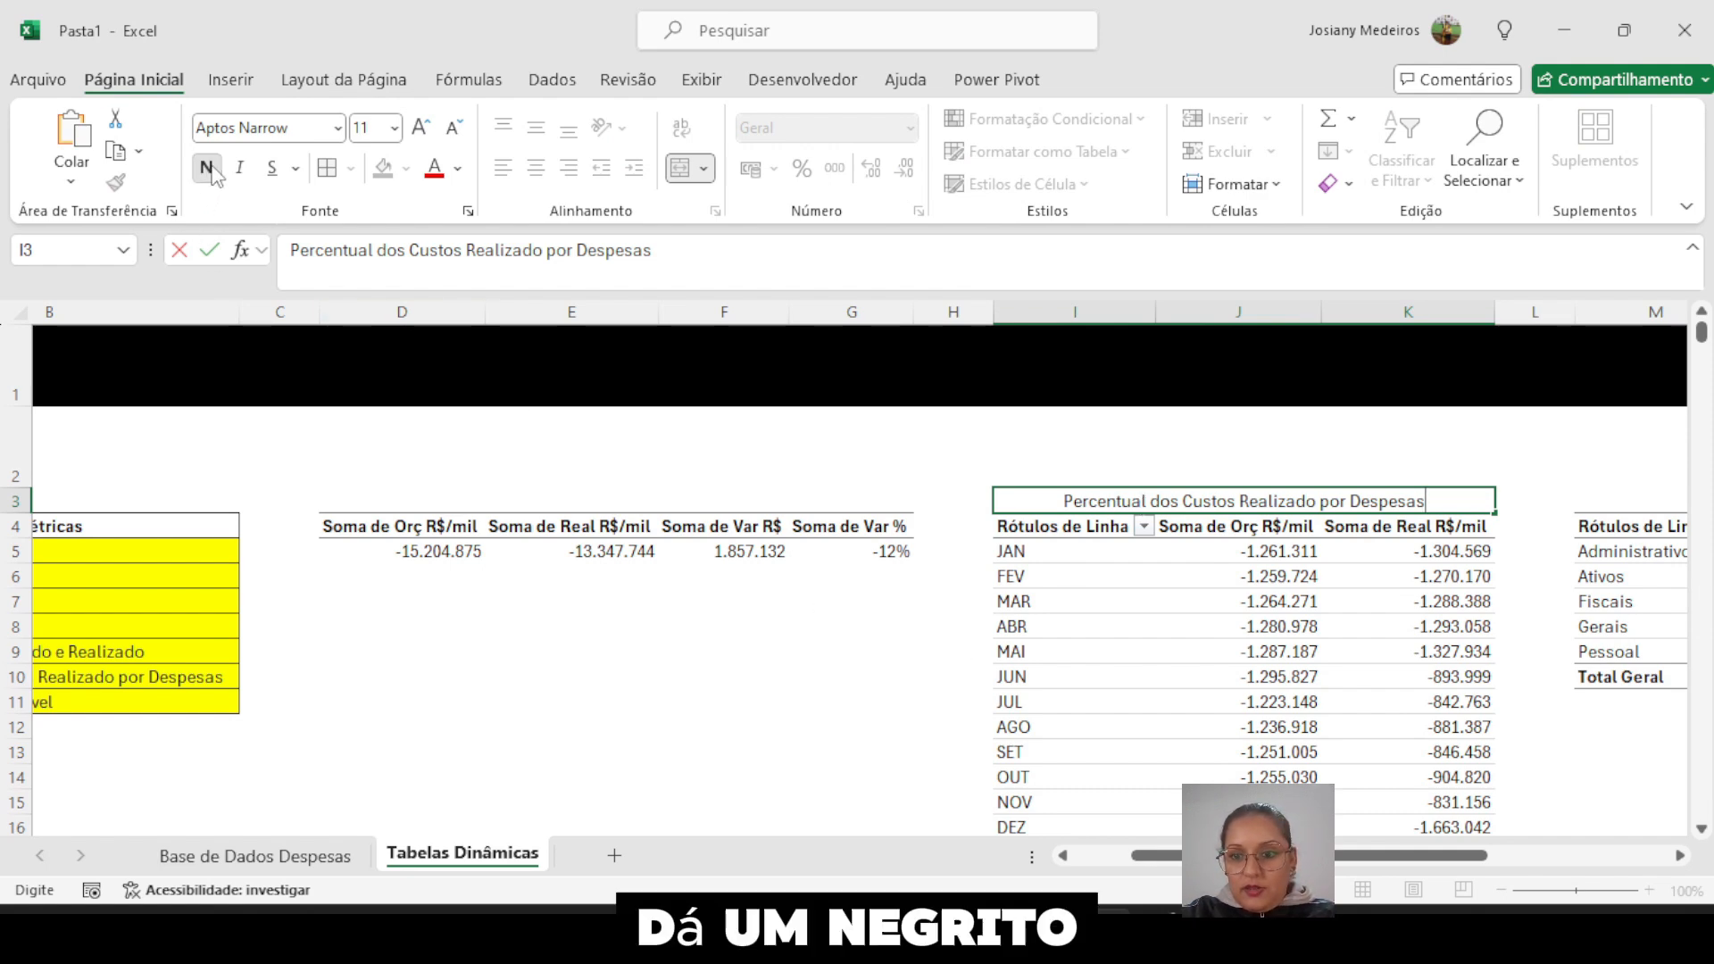
click(843, 625)
click(1063, 506)
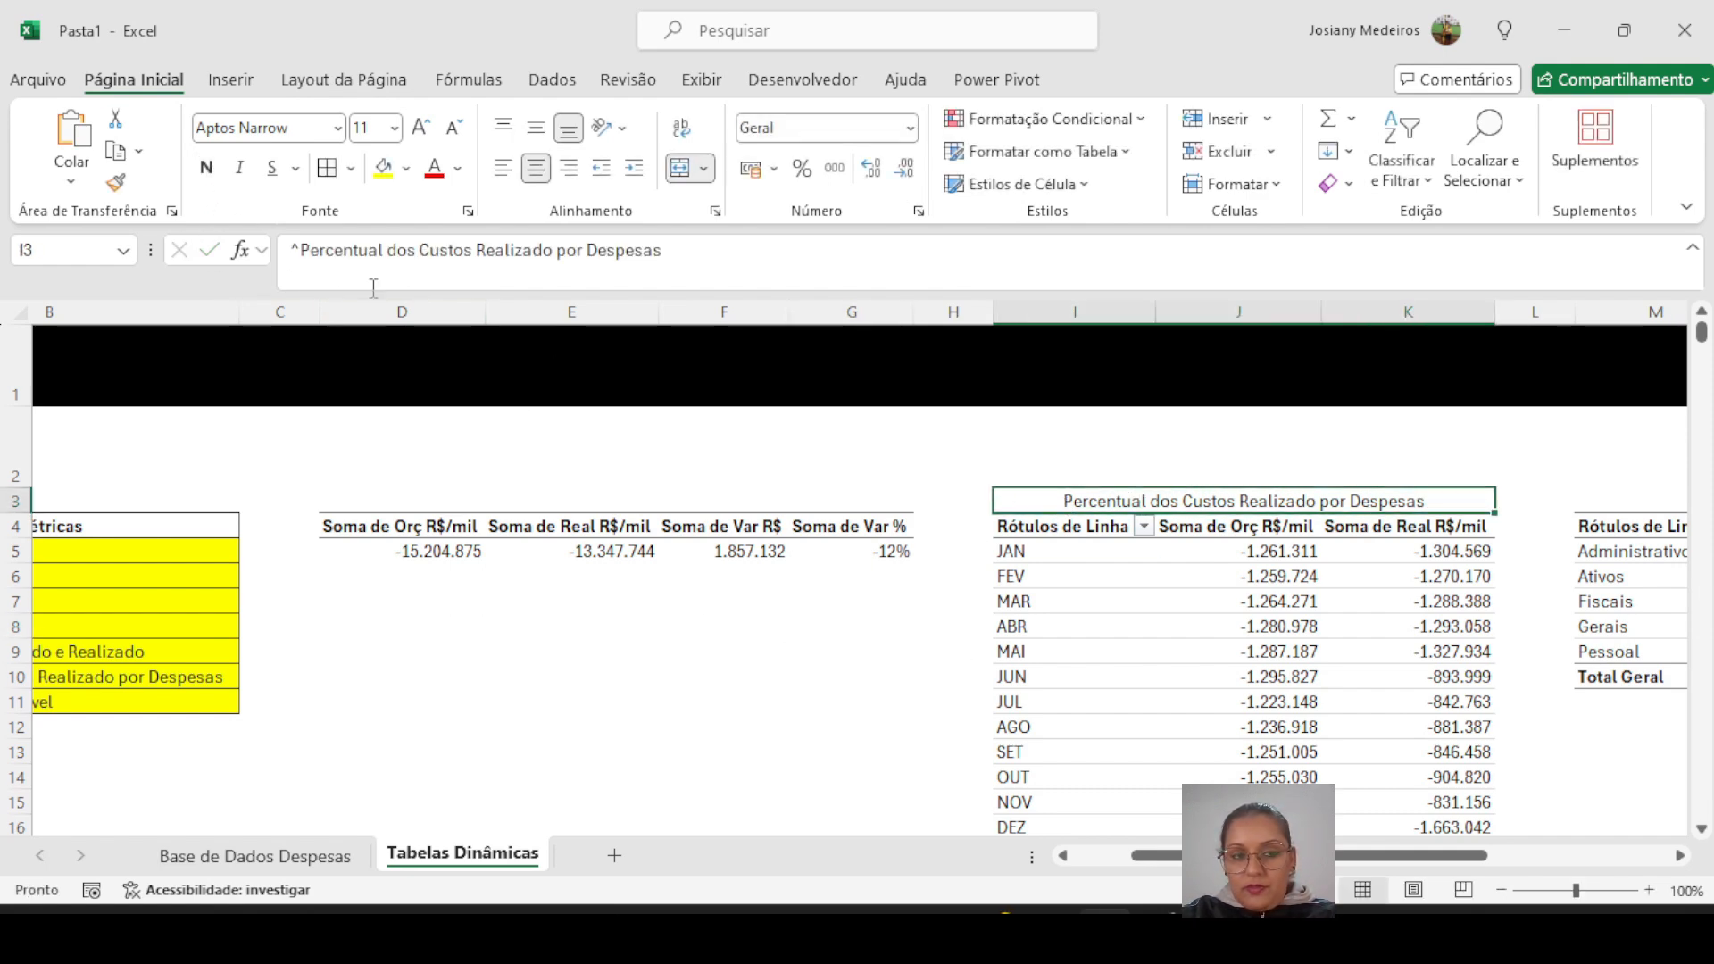
click(206, 168)
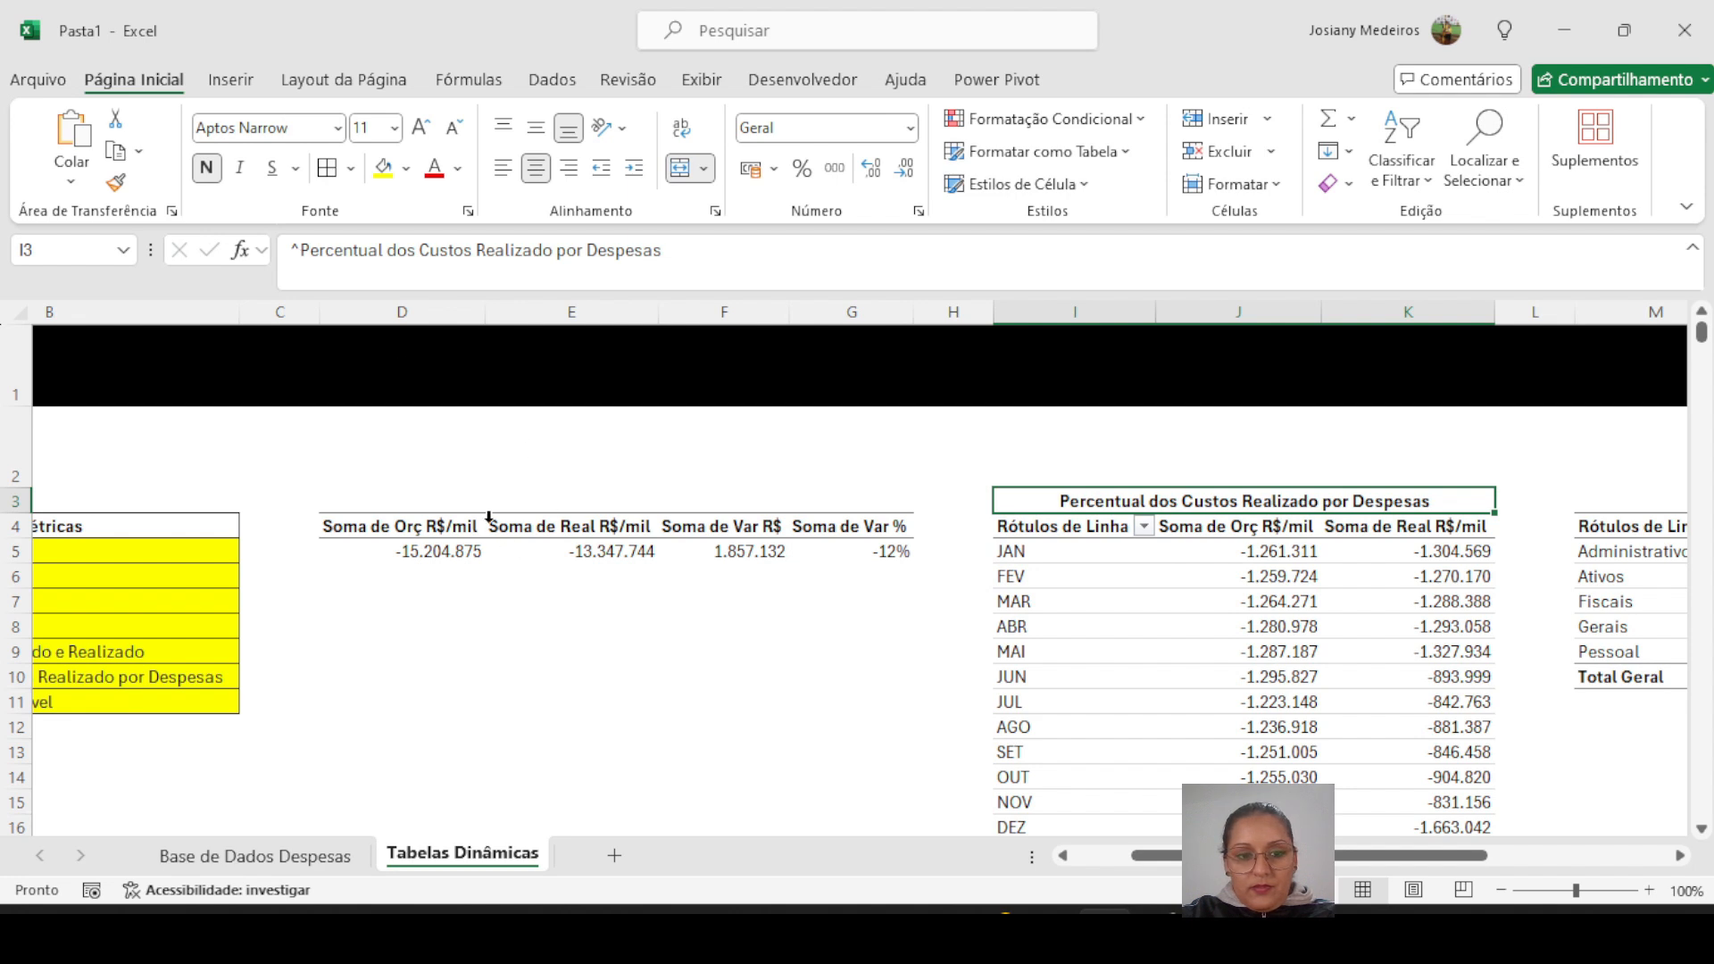
- Merge and center cells D3:G3 above the totals pivot table as its title cell
click(513, 506)
drag(331, 495, 857, 497)
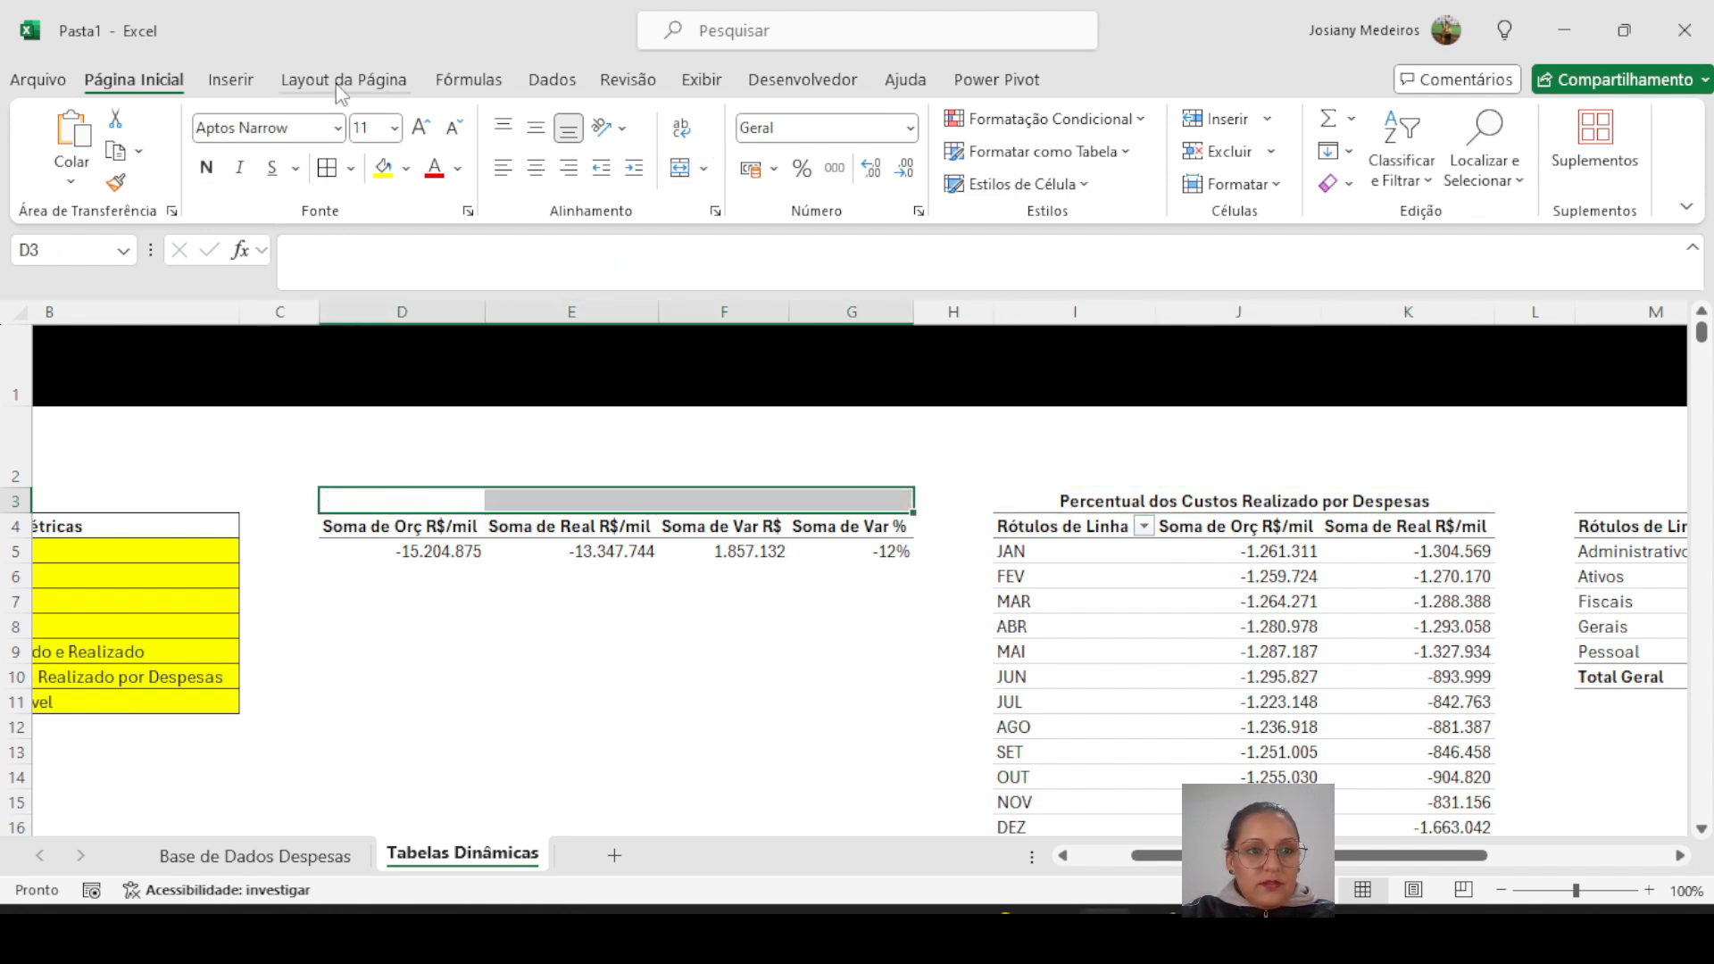
click(680, 168)
click(495, 633)
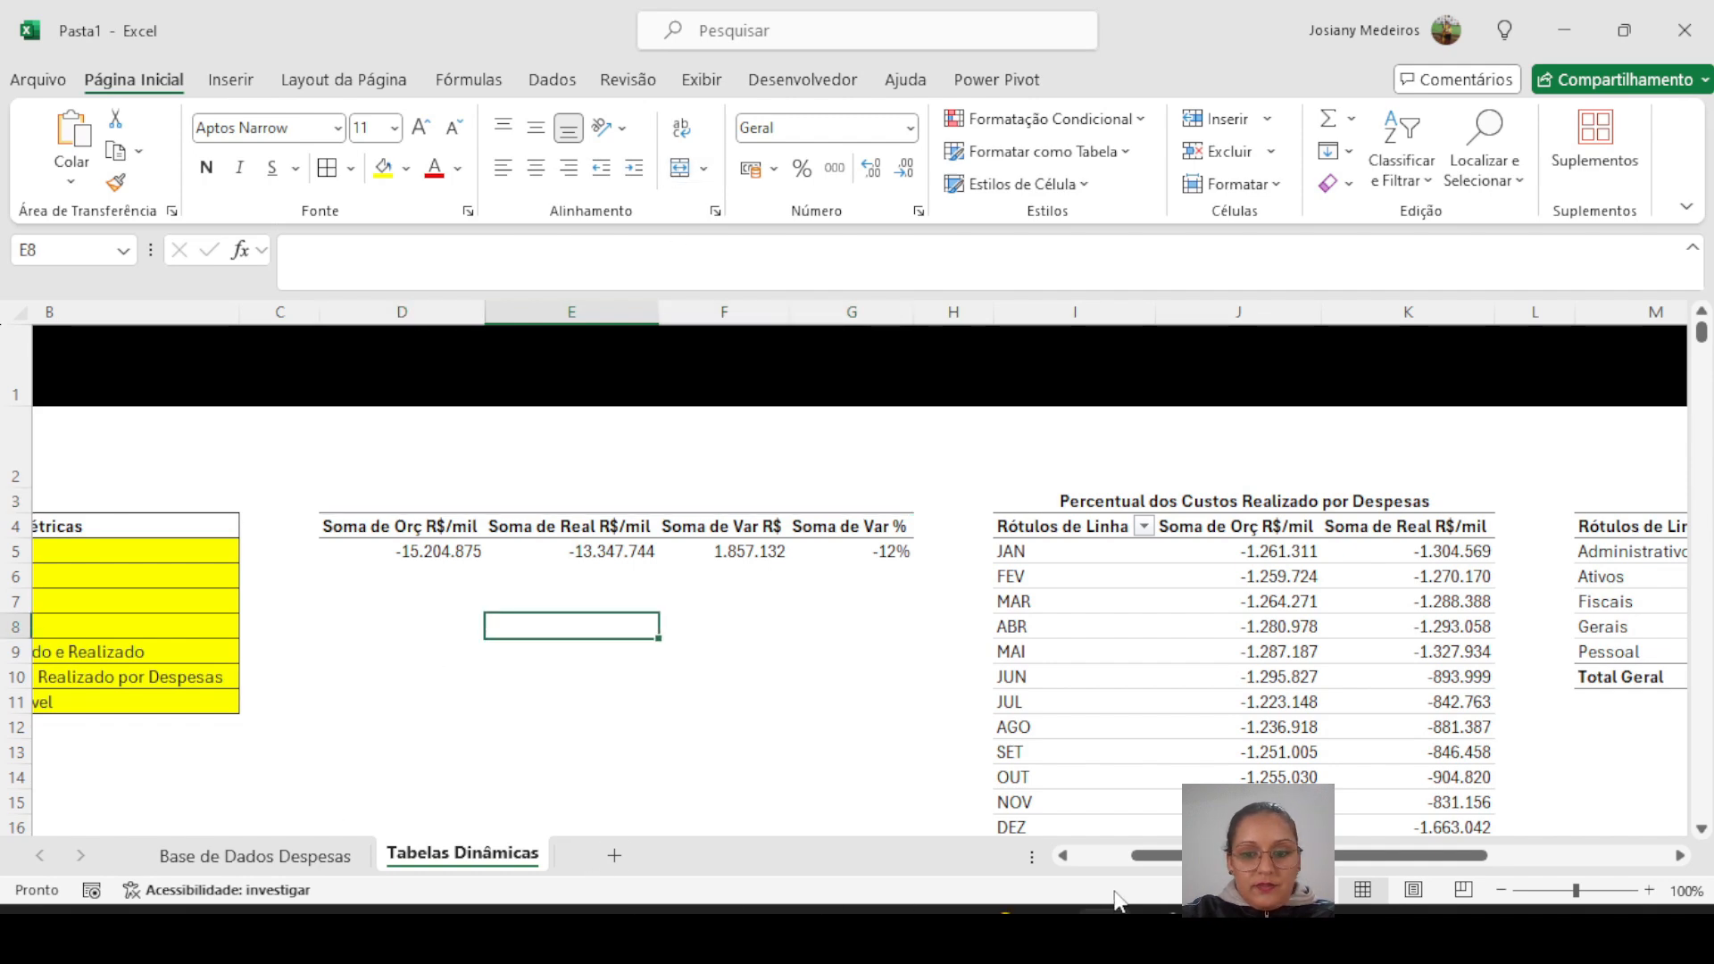
- Enter the title "Total Orçado, Realizado" in the merged cell D3 above the totals pivot table
drag(1147, 856, 1034, 882)
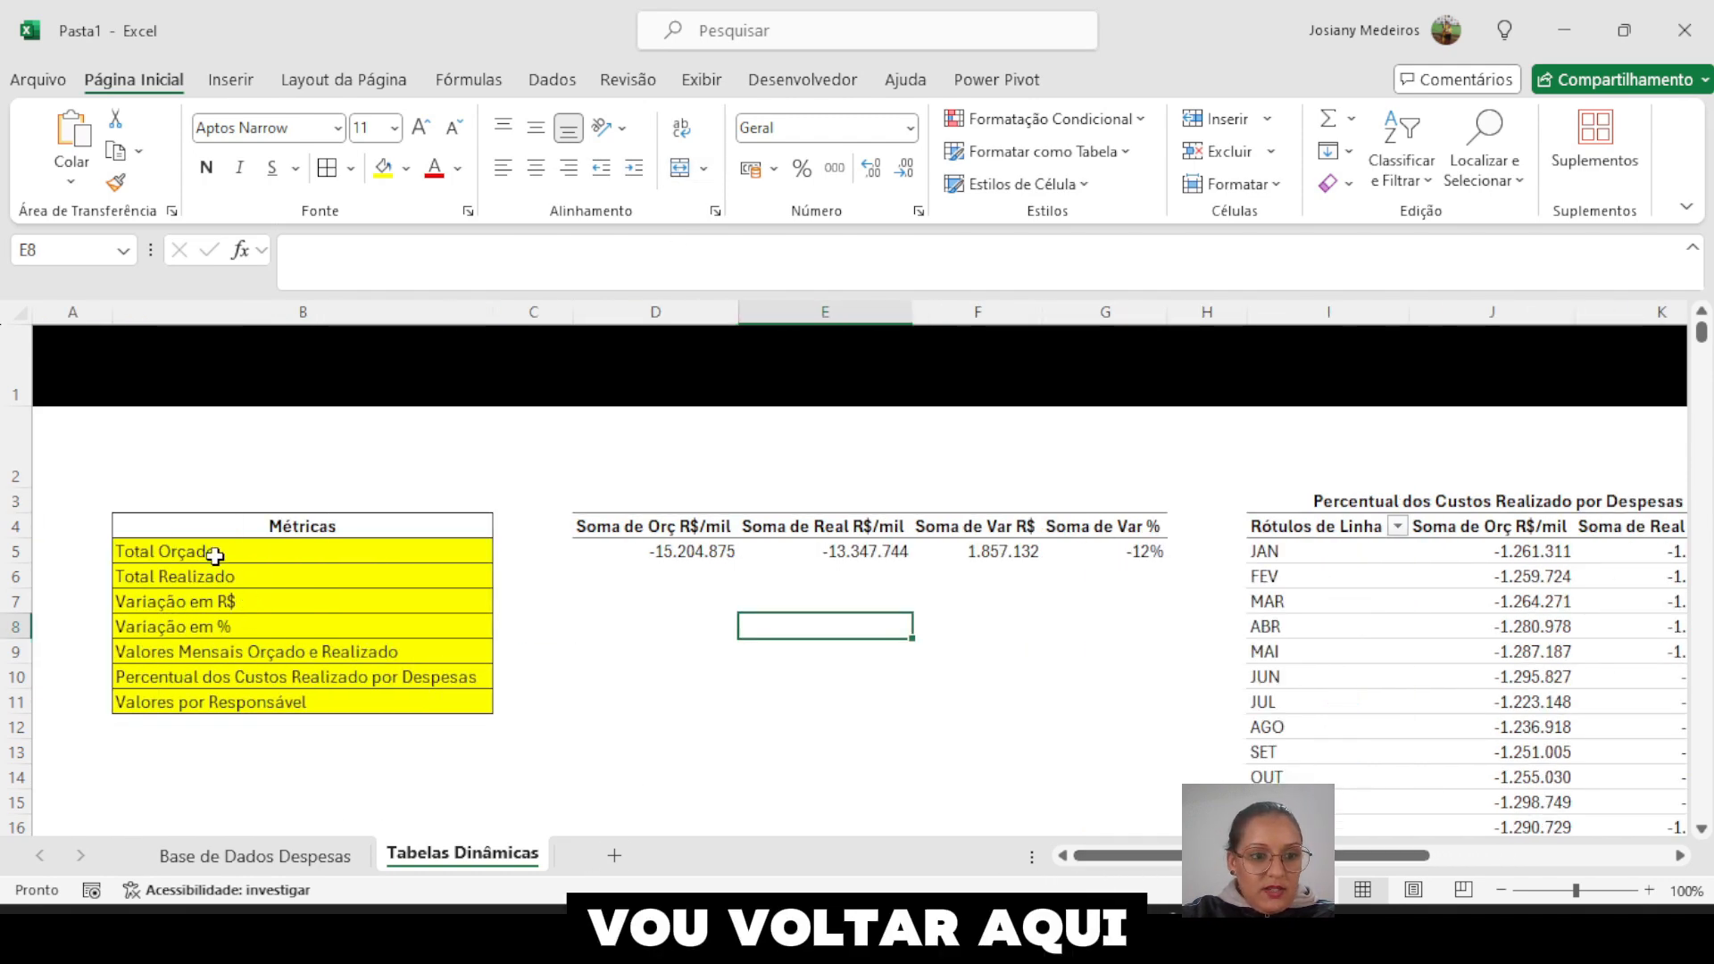
click(833, 499)
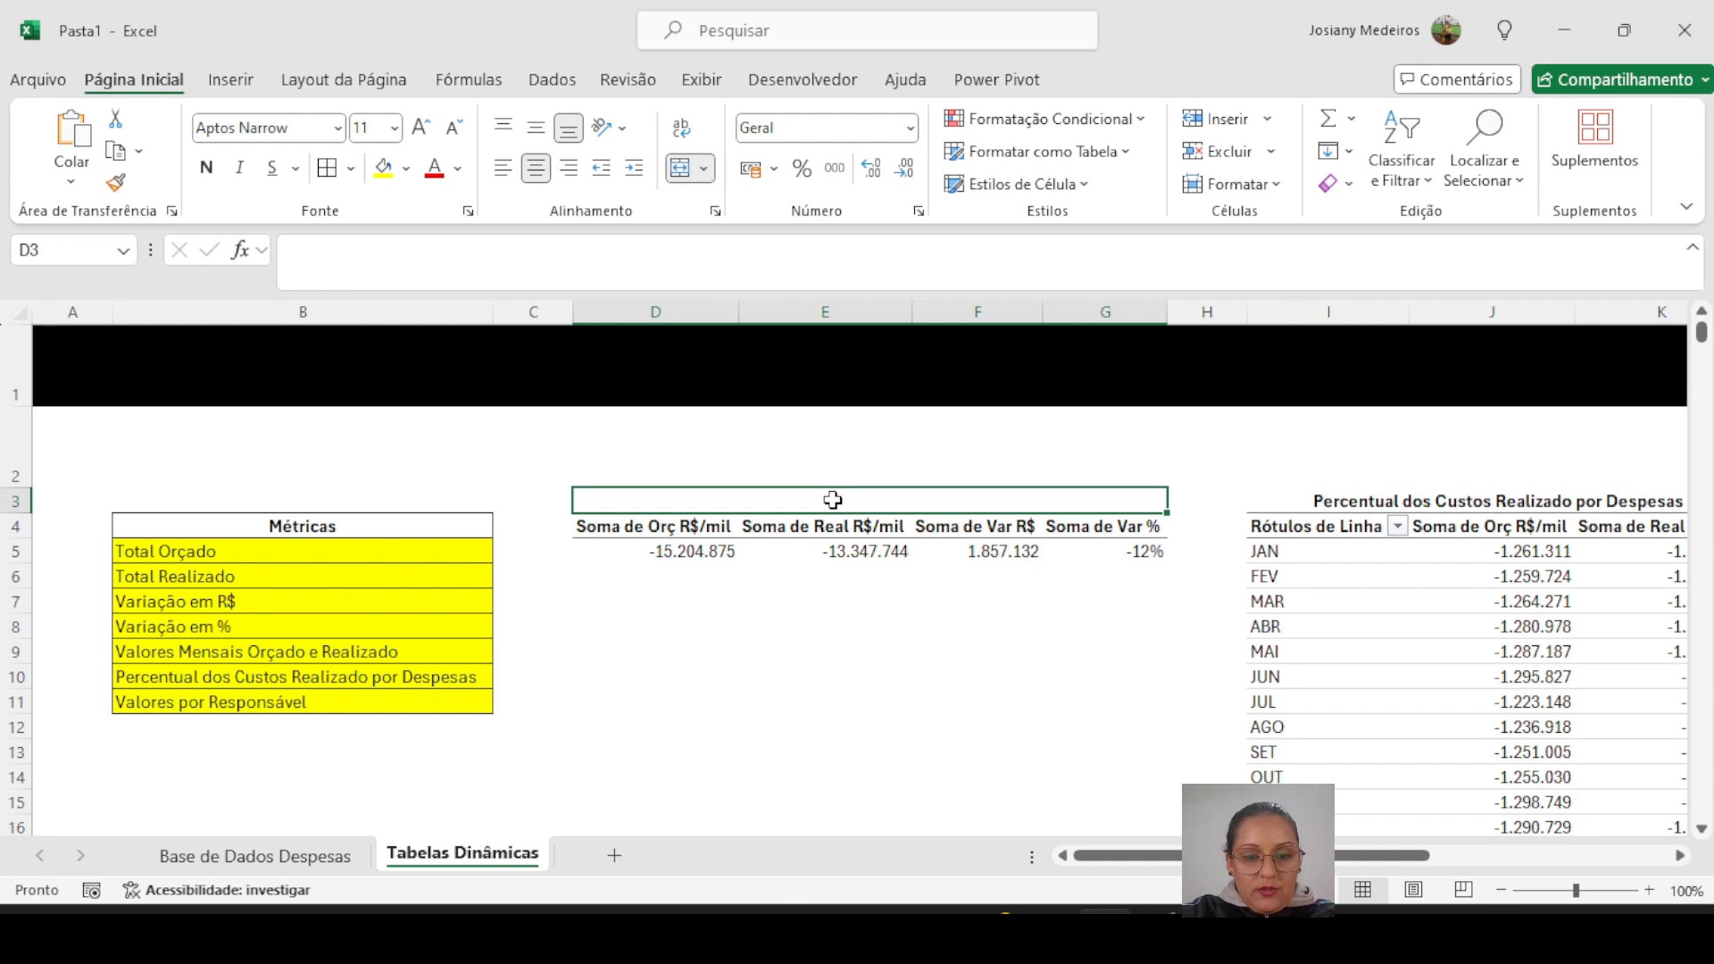
double_click(833, 499)
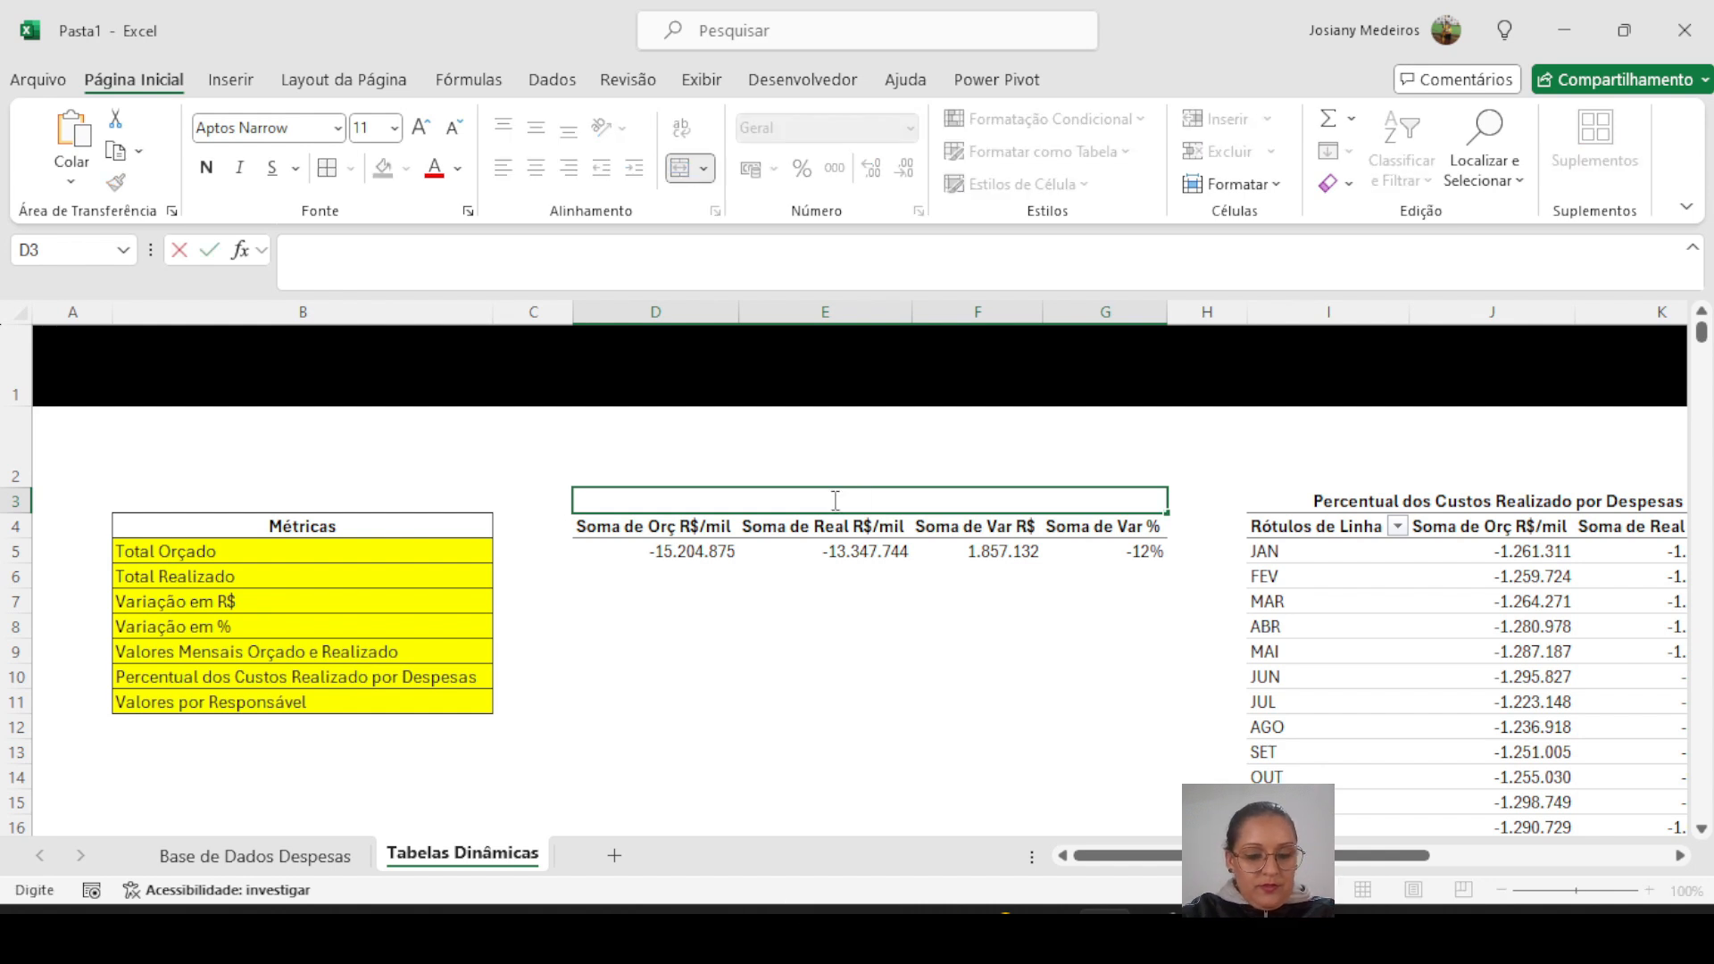
text(Total)
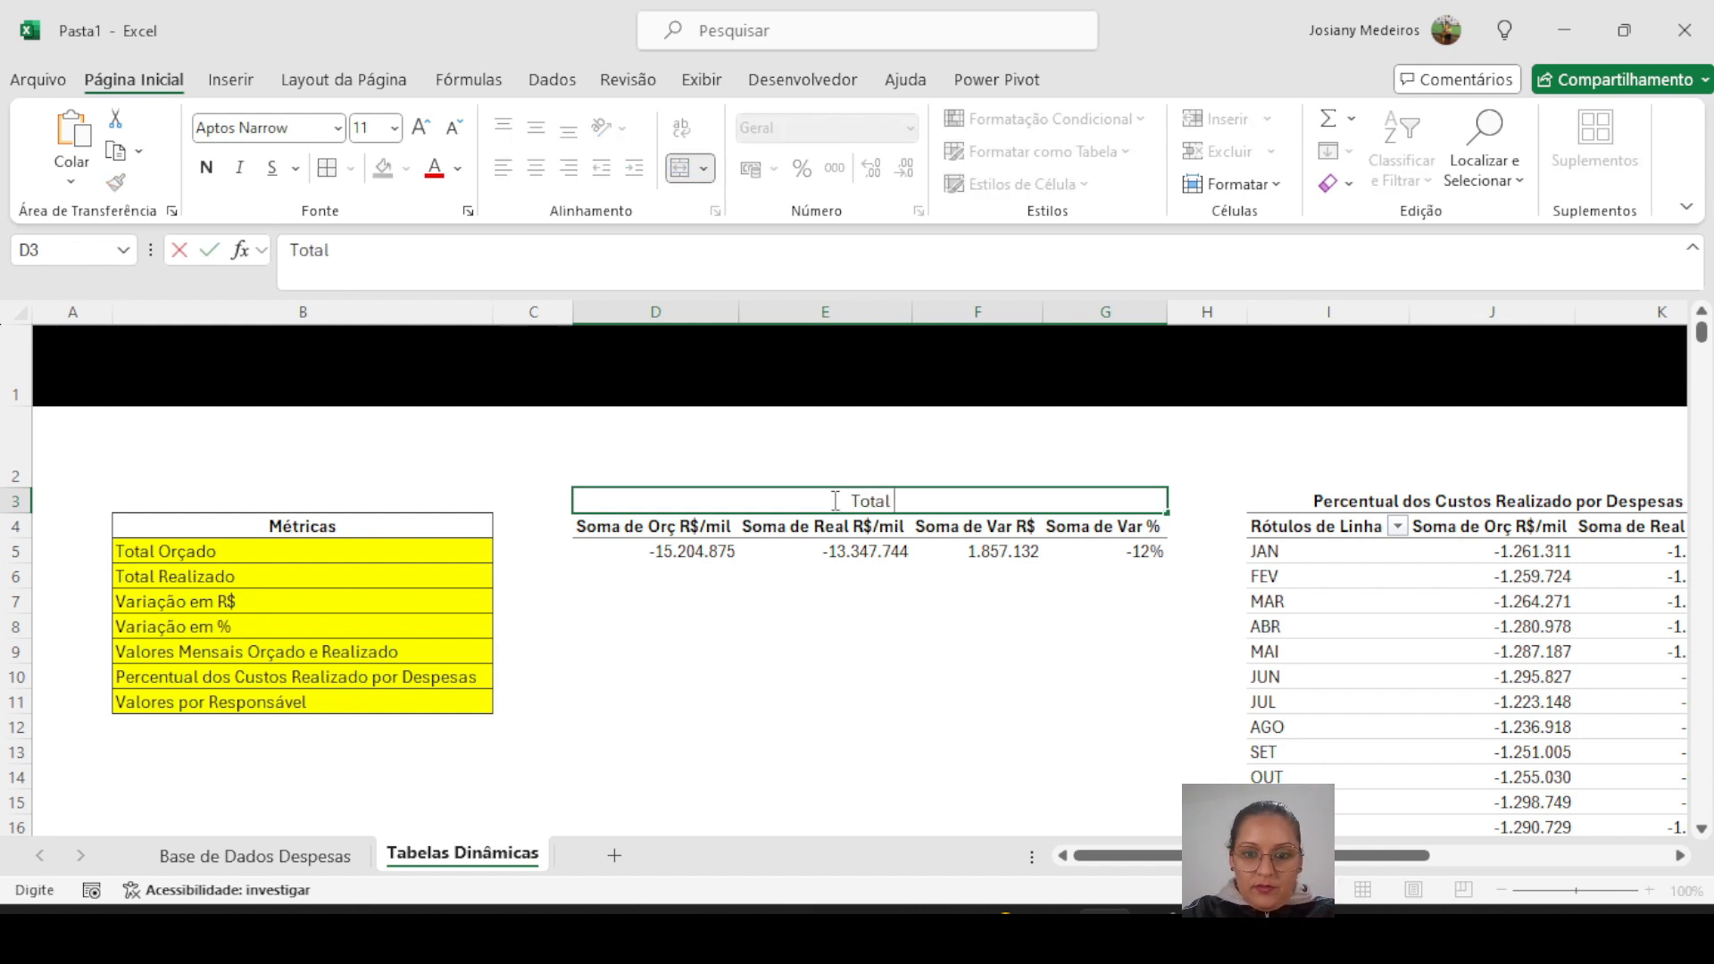
text( Orçad)
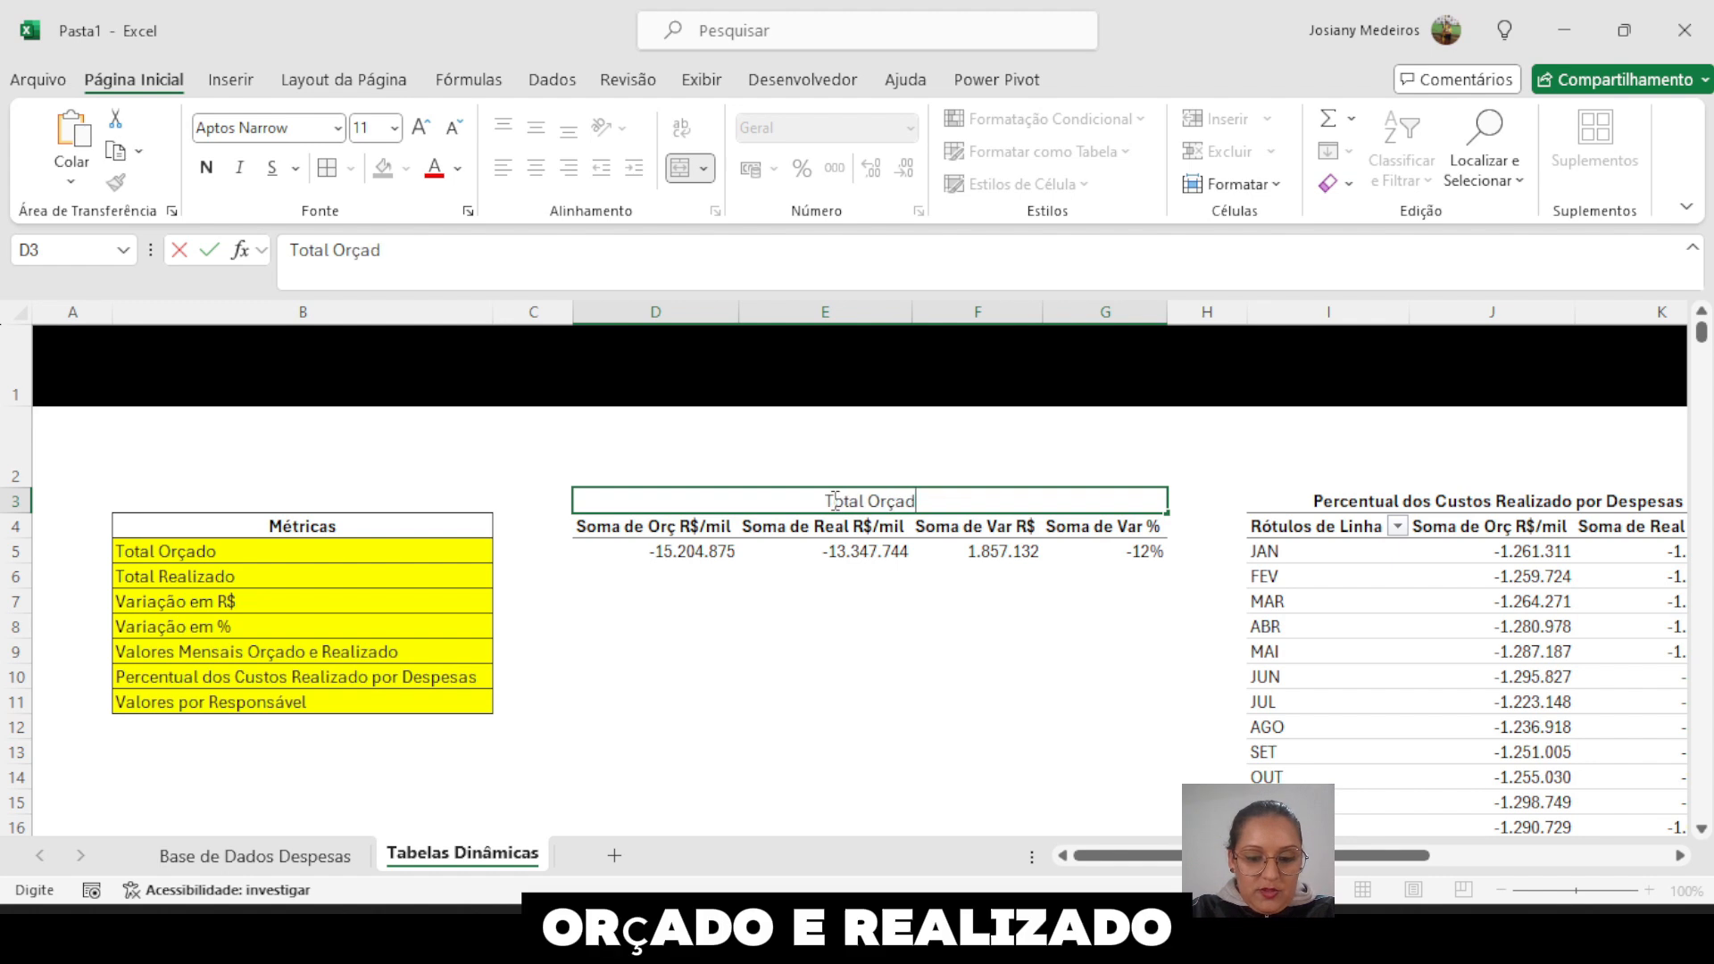
text(o e Real)
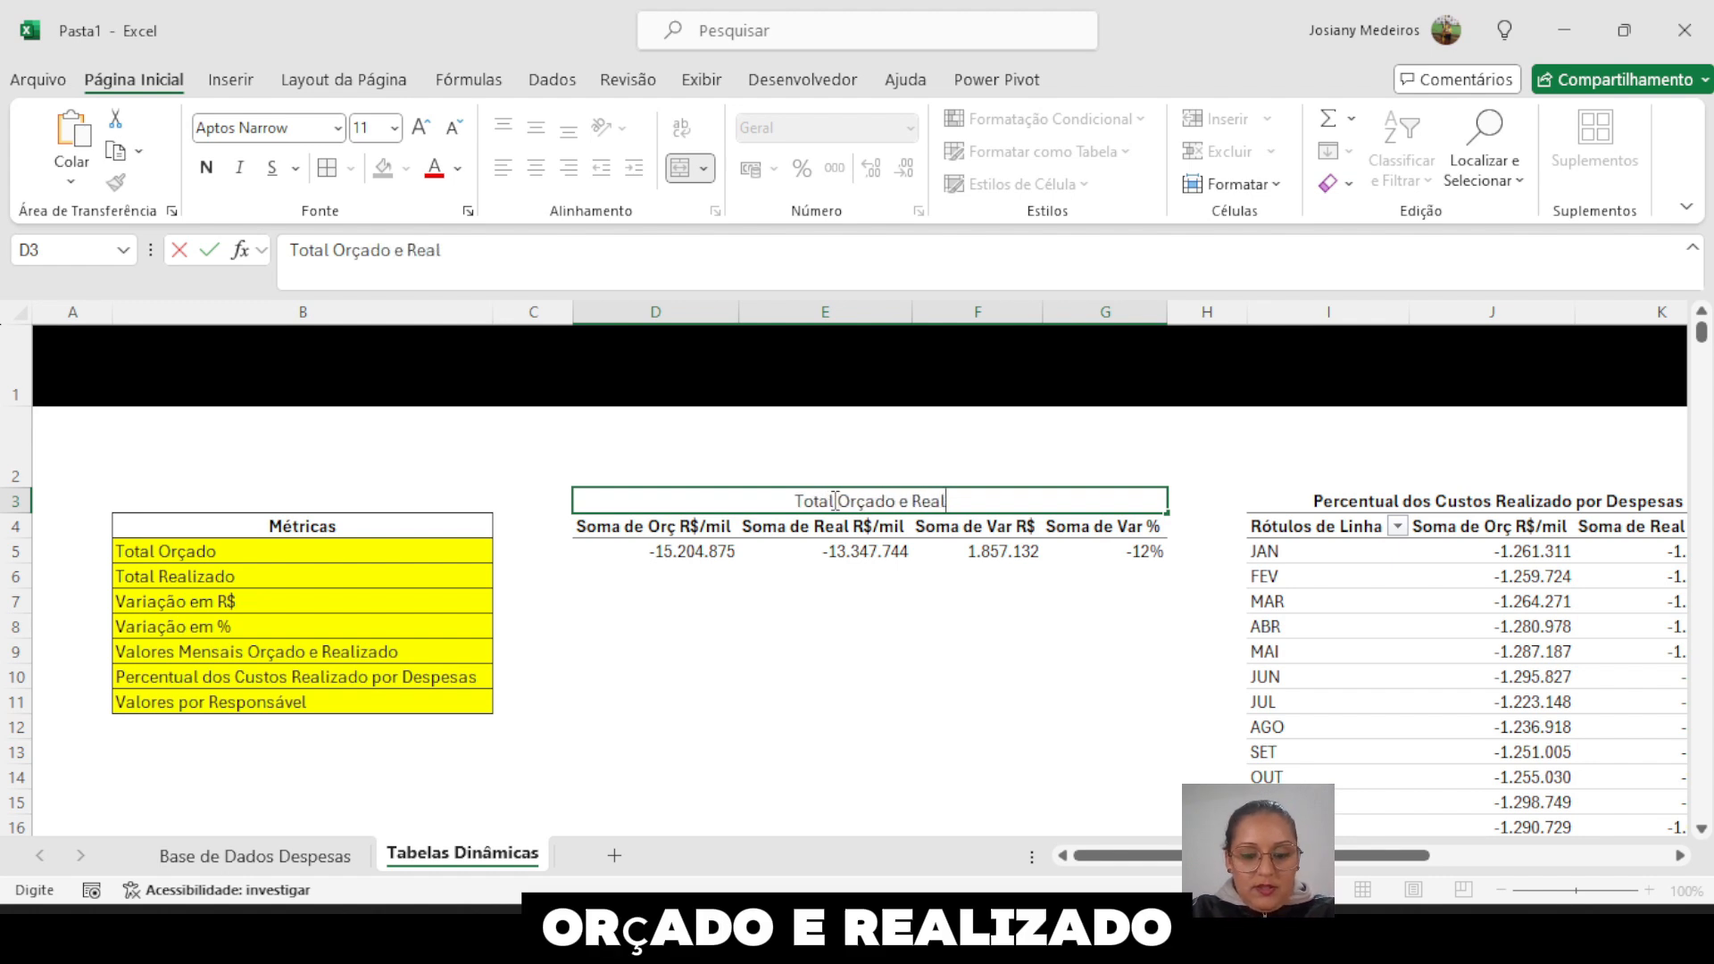
text(izado)
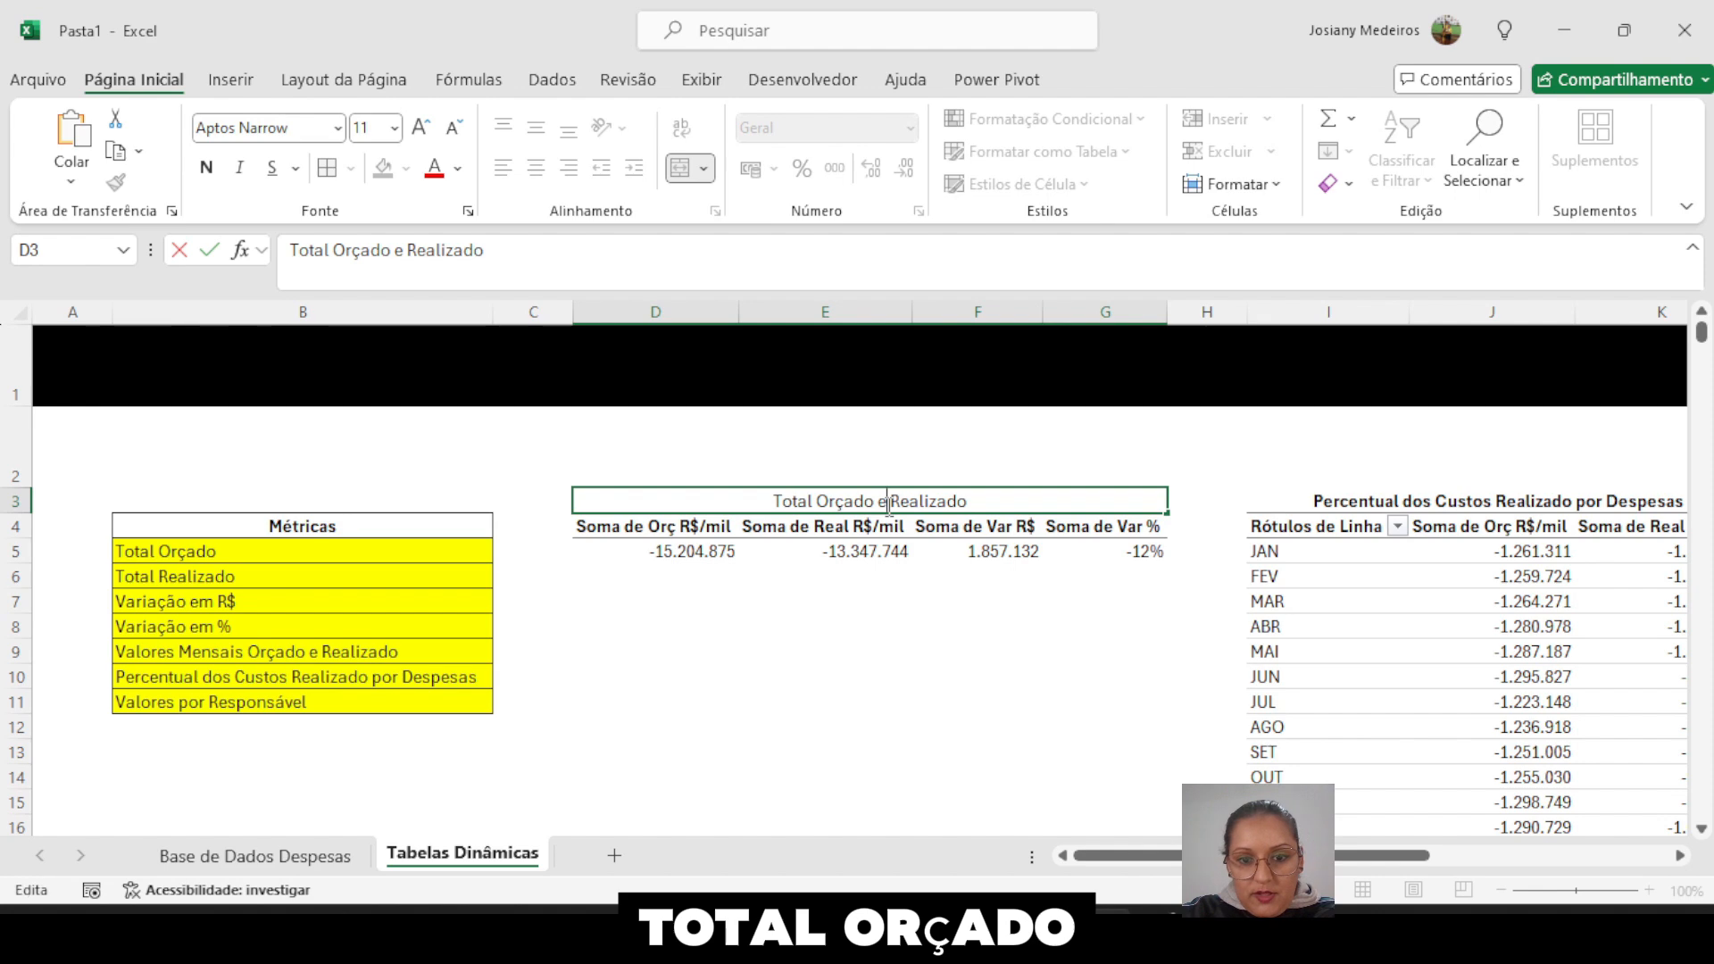
key(BackSpace)
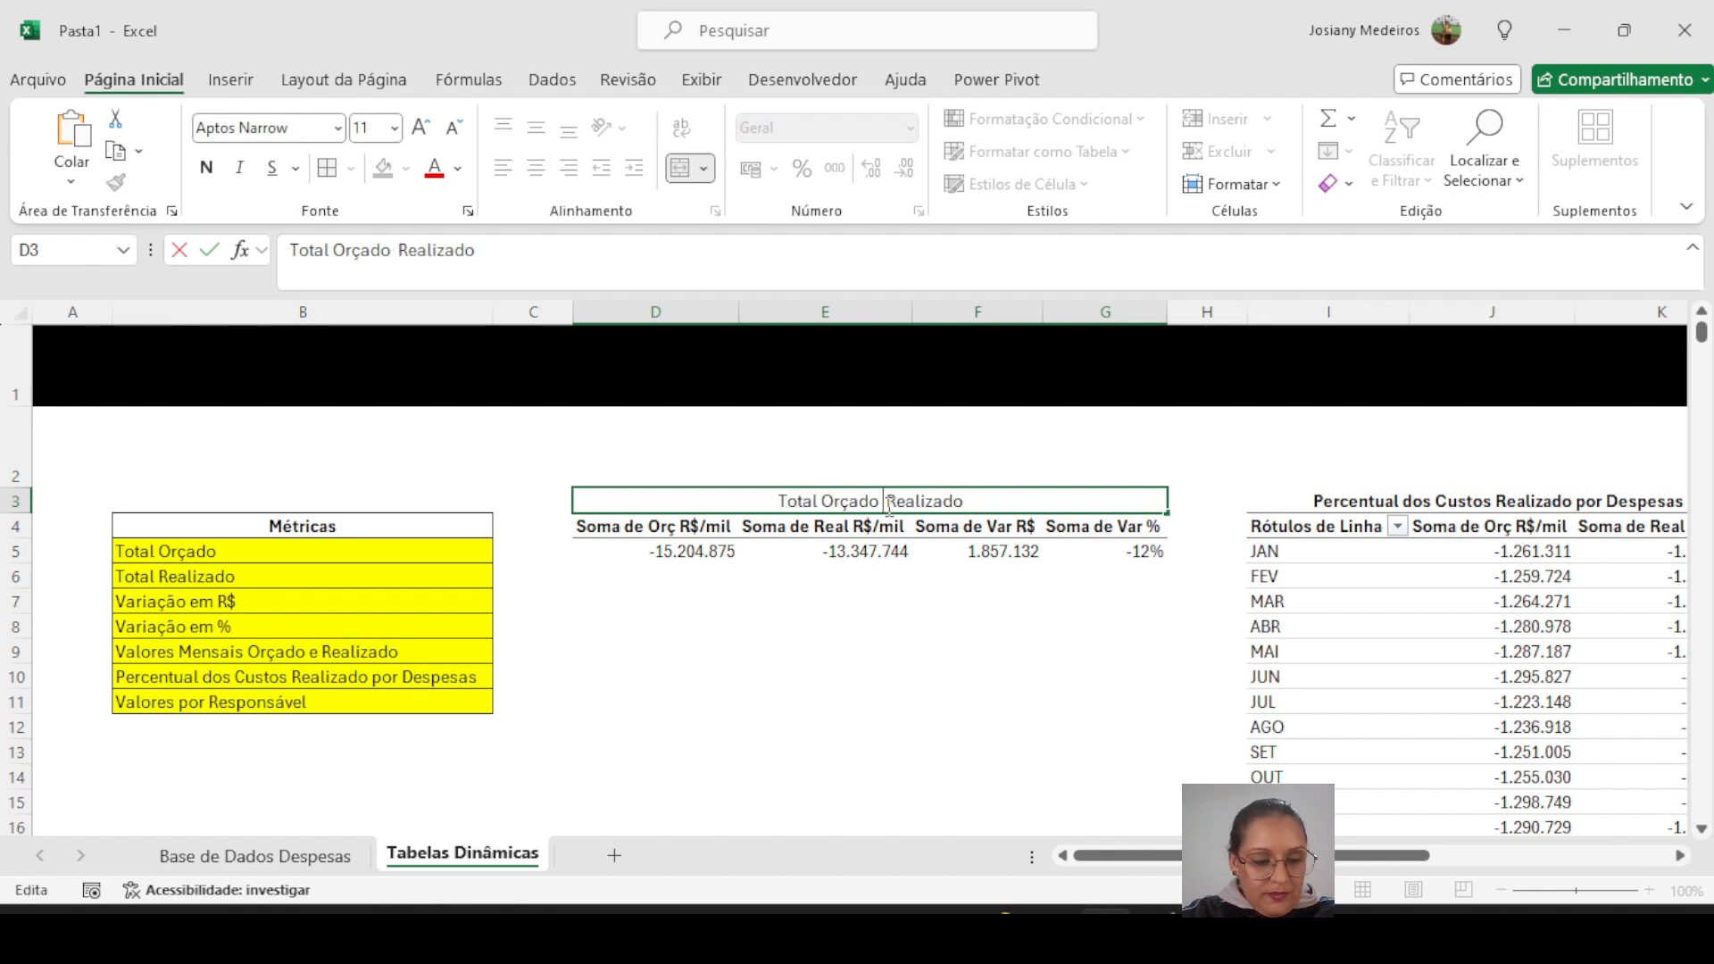
text(,)
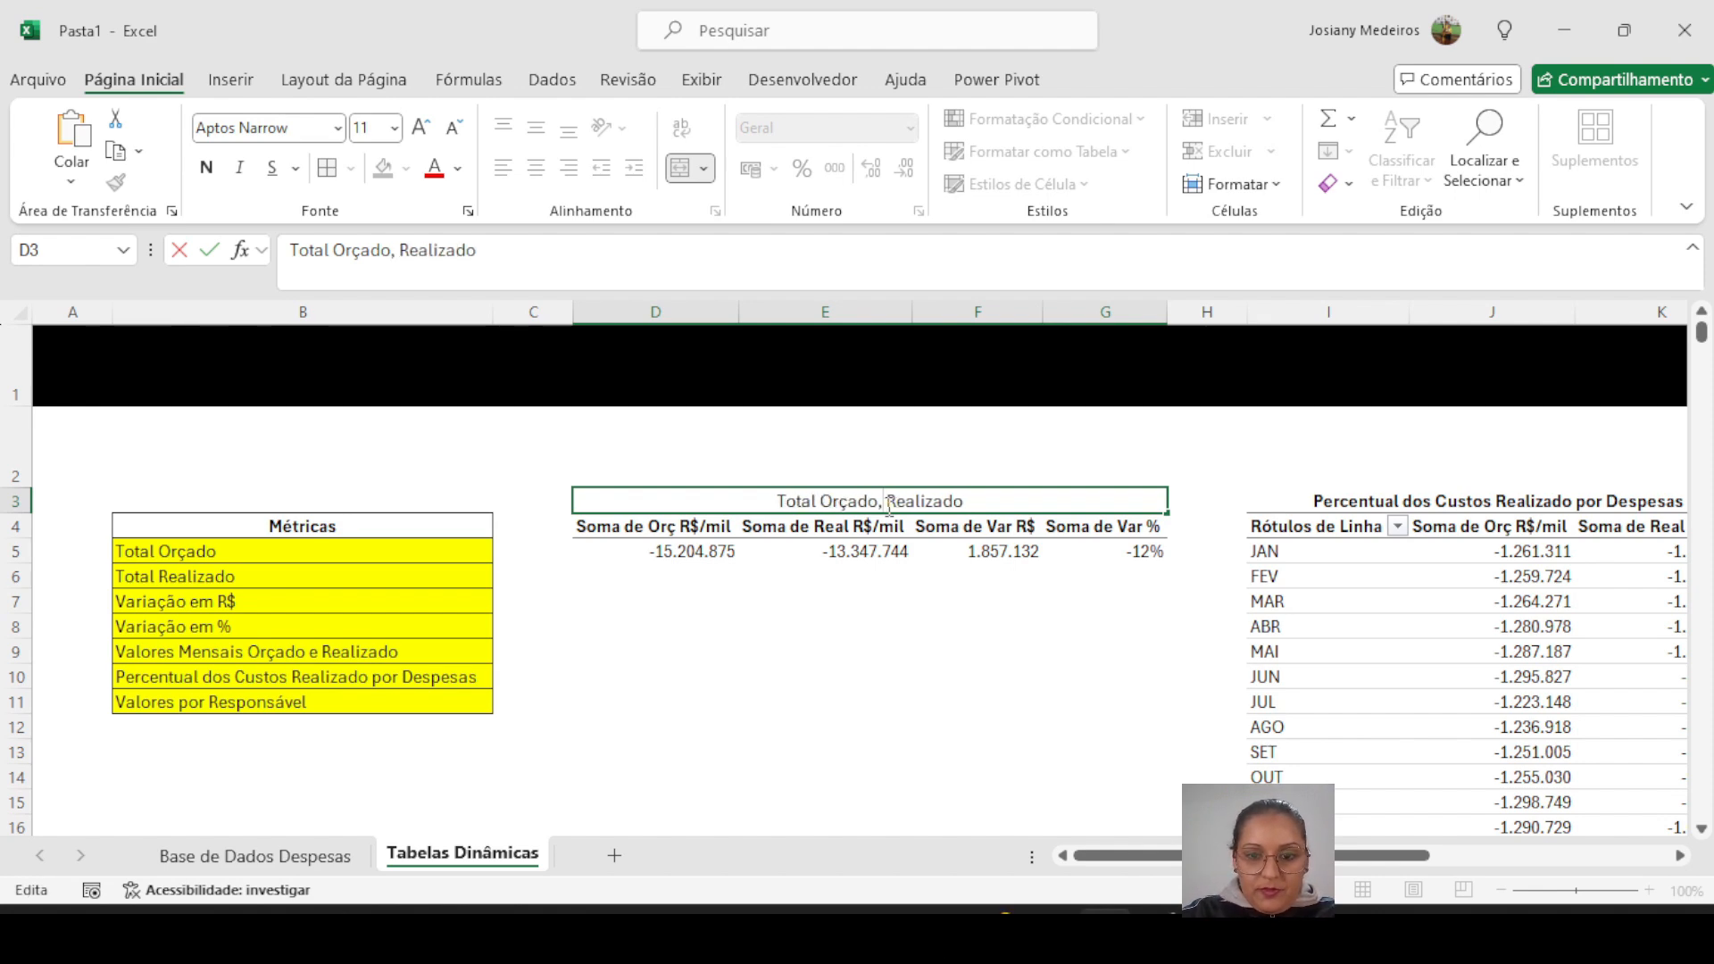
click(972, 508)
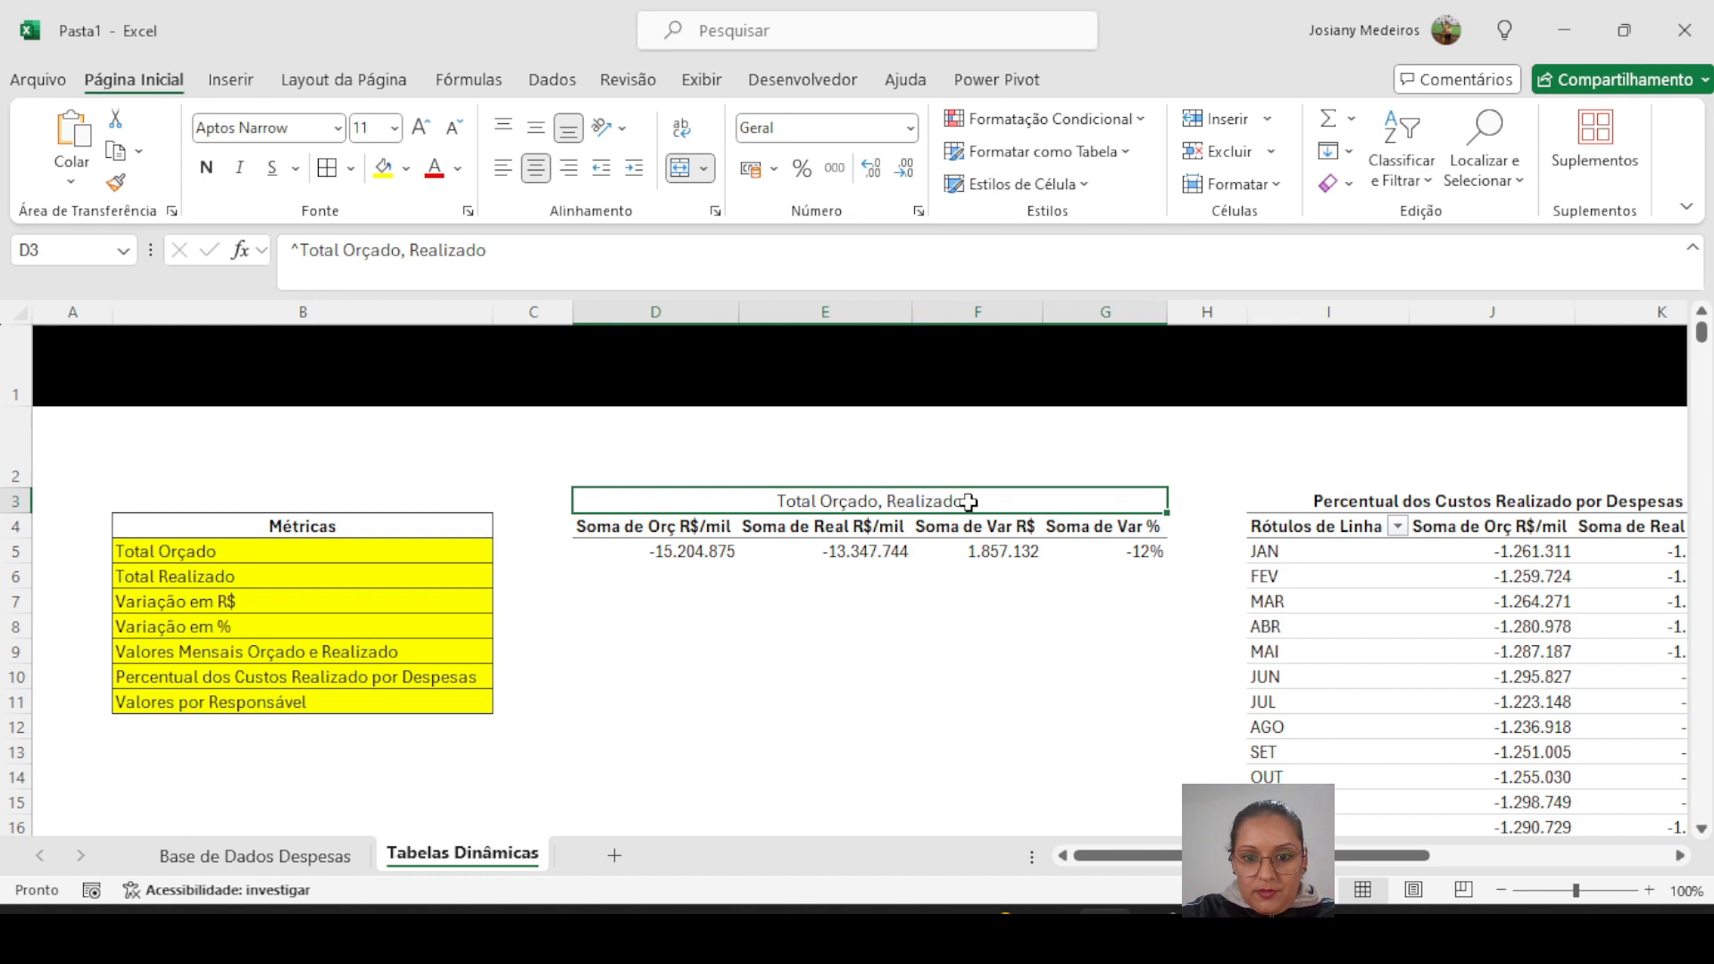
- Extend the title in D3 with "e Variação" and make it bold
double_click(969, 502)
text(e V)
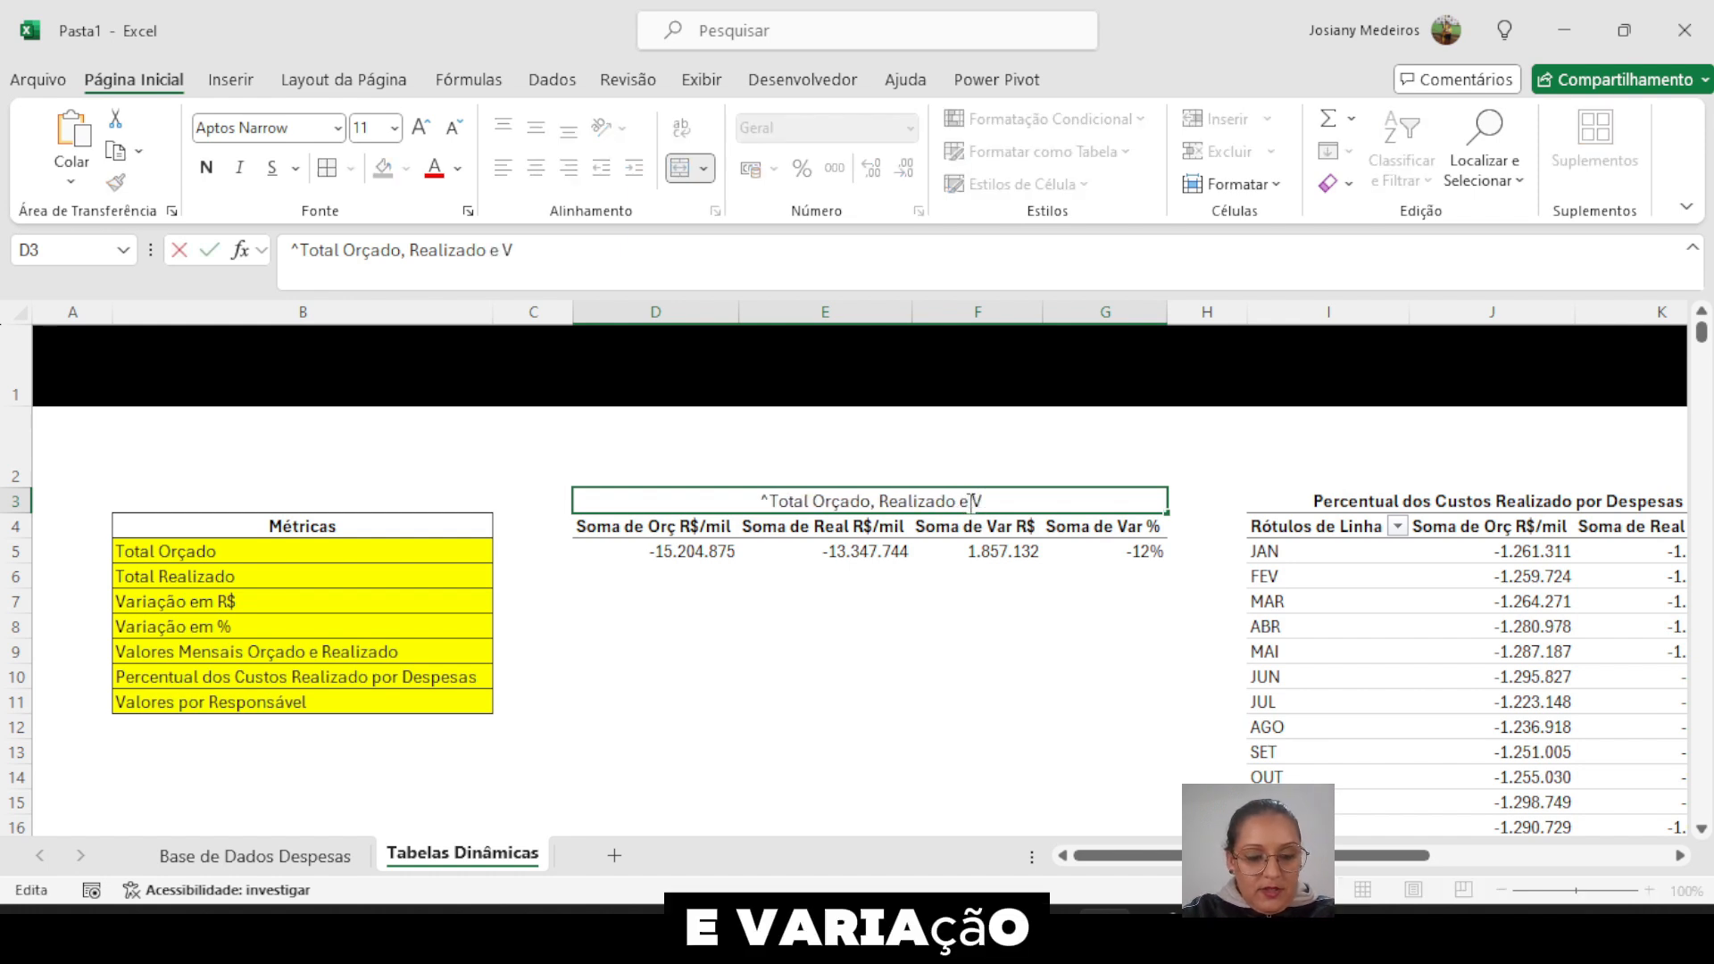
text(ariação)
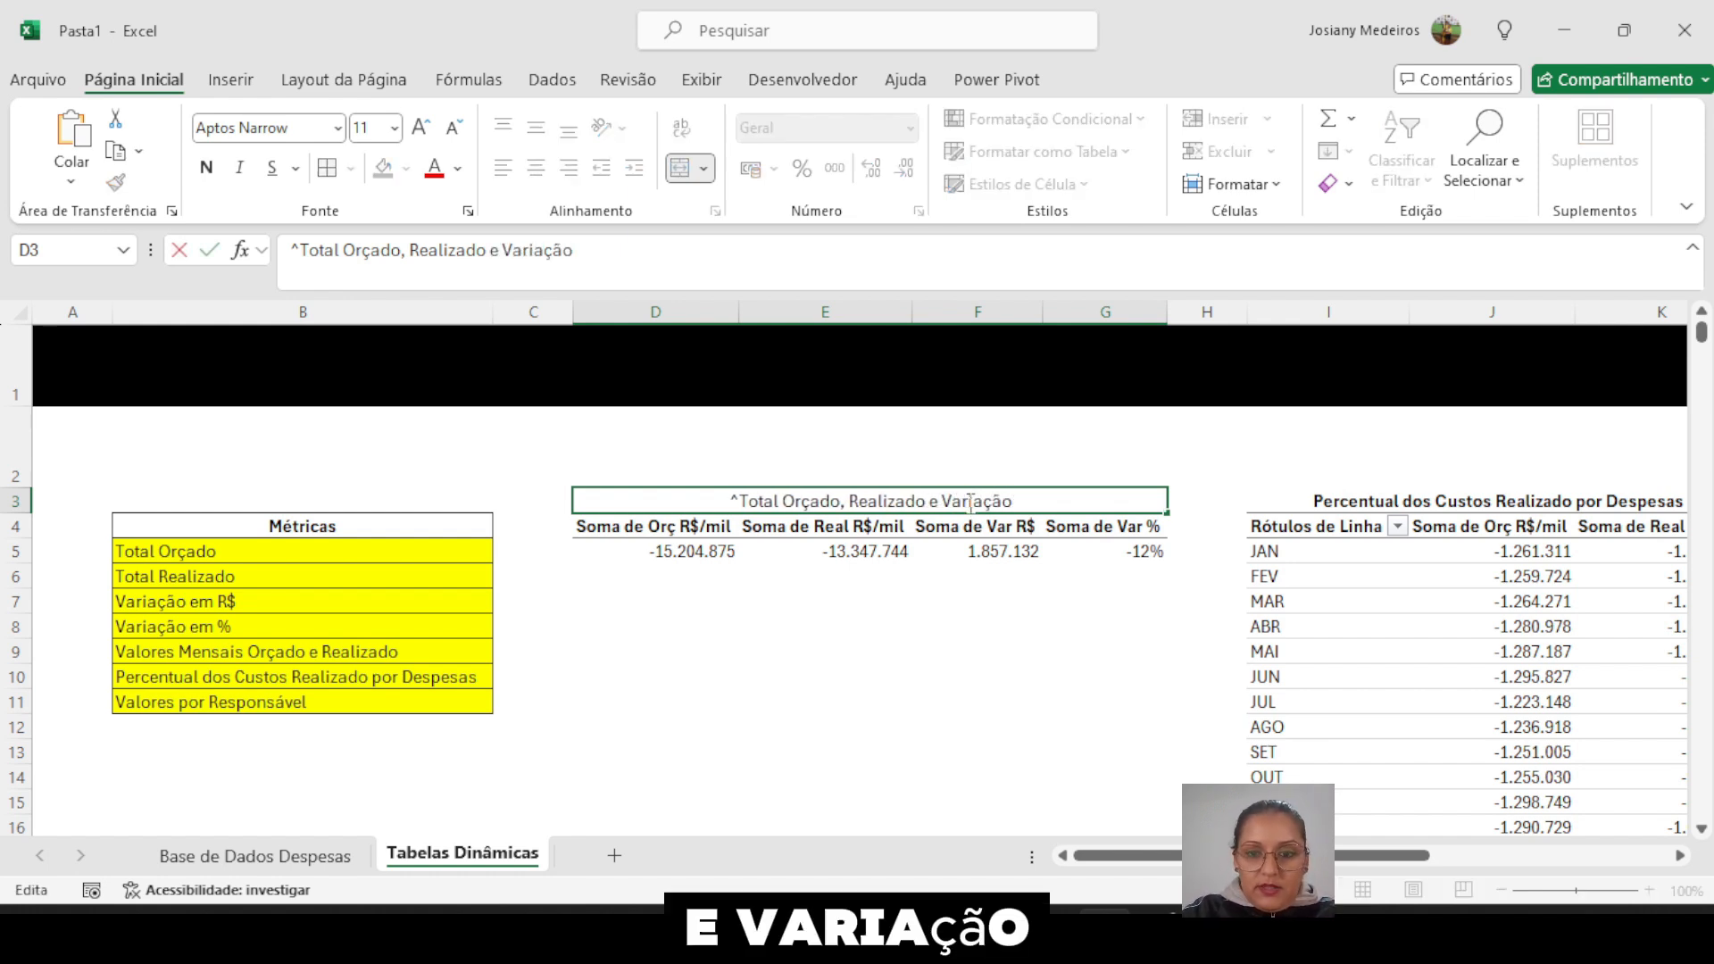
click(1072, 630)
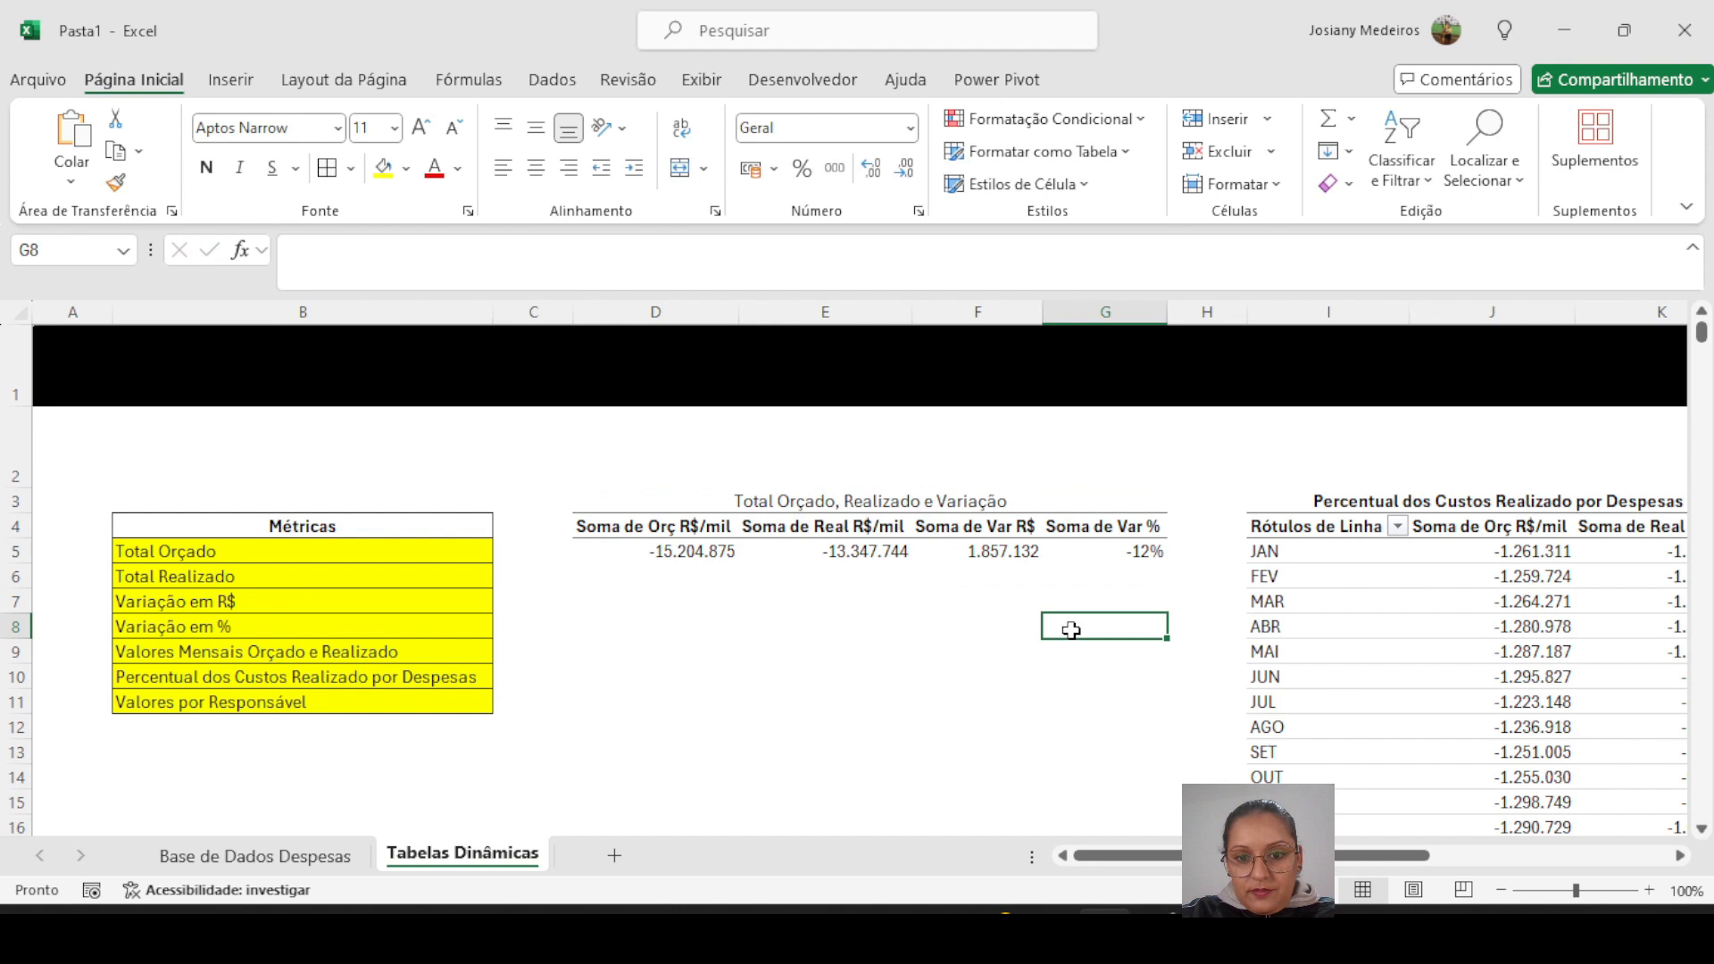
click(941, 500)
click(205, 168)
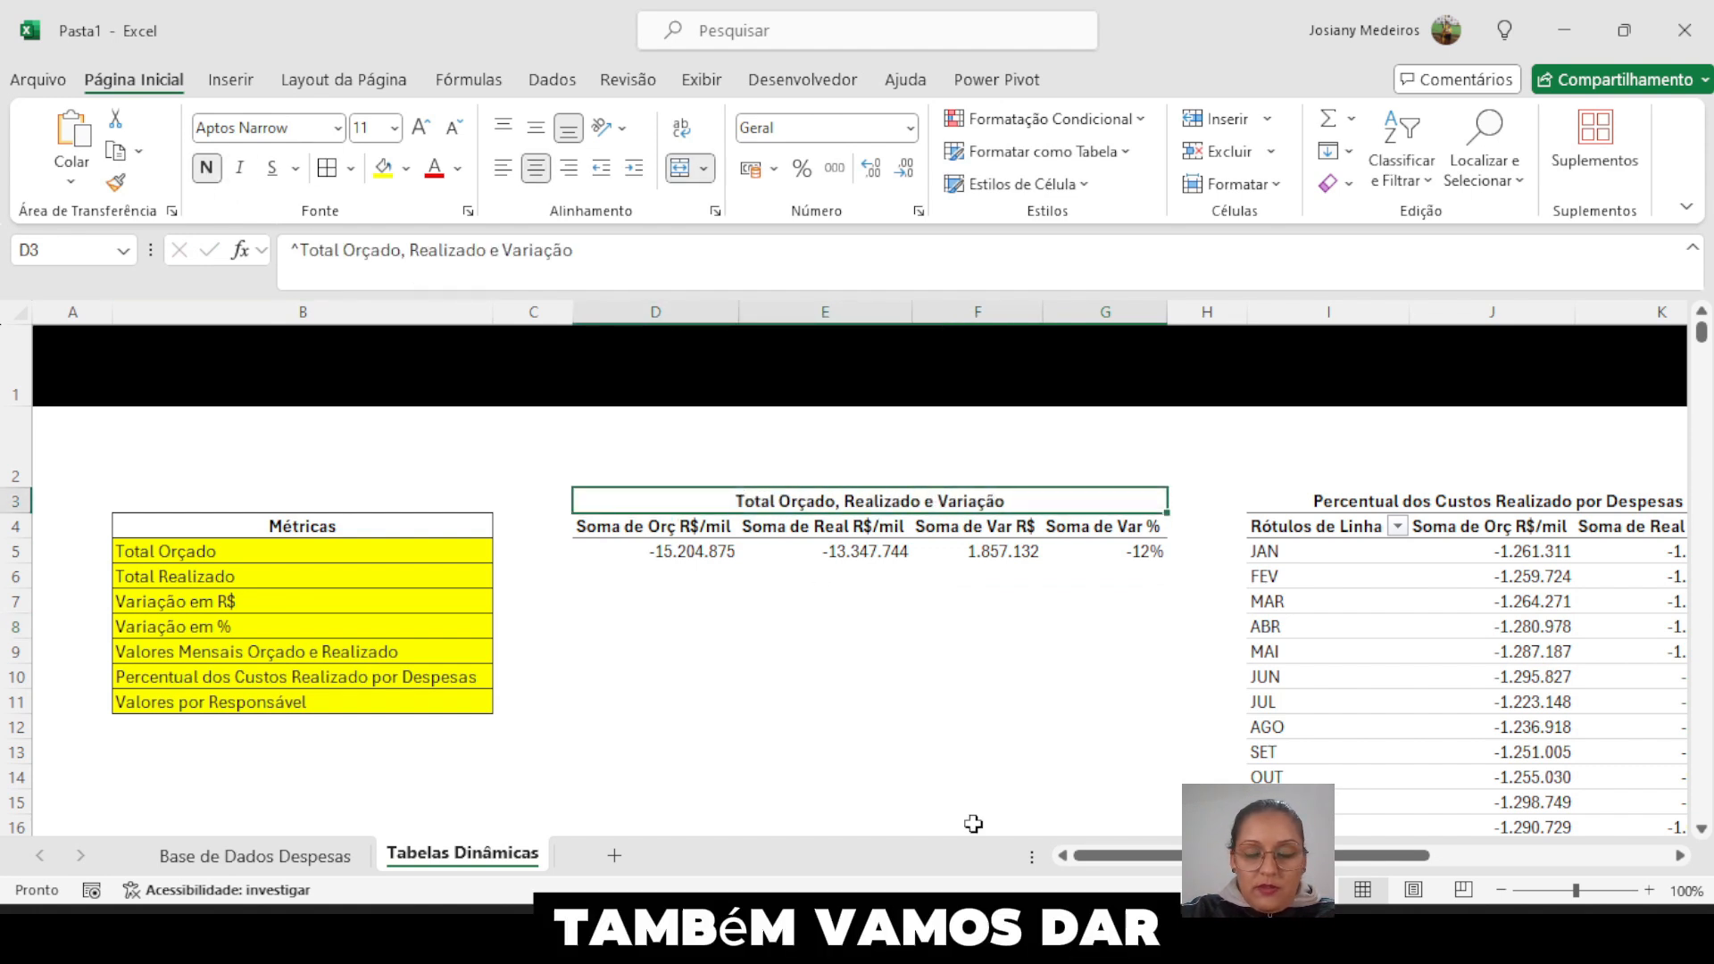
- Merge and center cells M3:N3 above the expense percentage pivot table as its title cell
drag(1124, 856, 1279, 856)
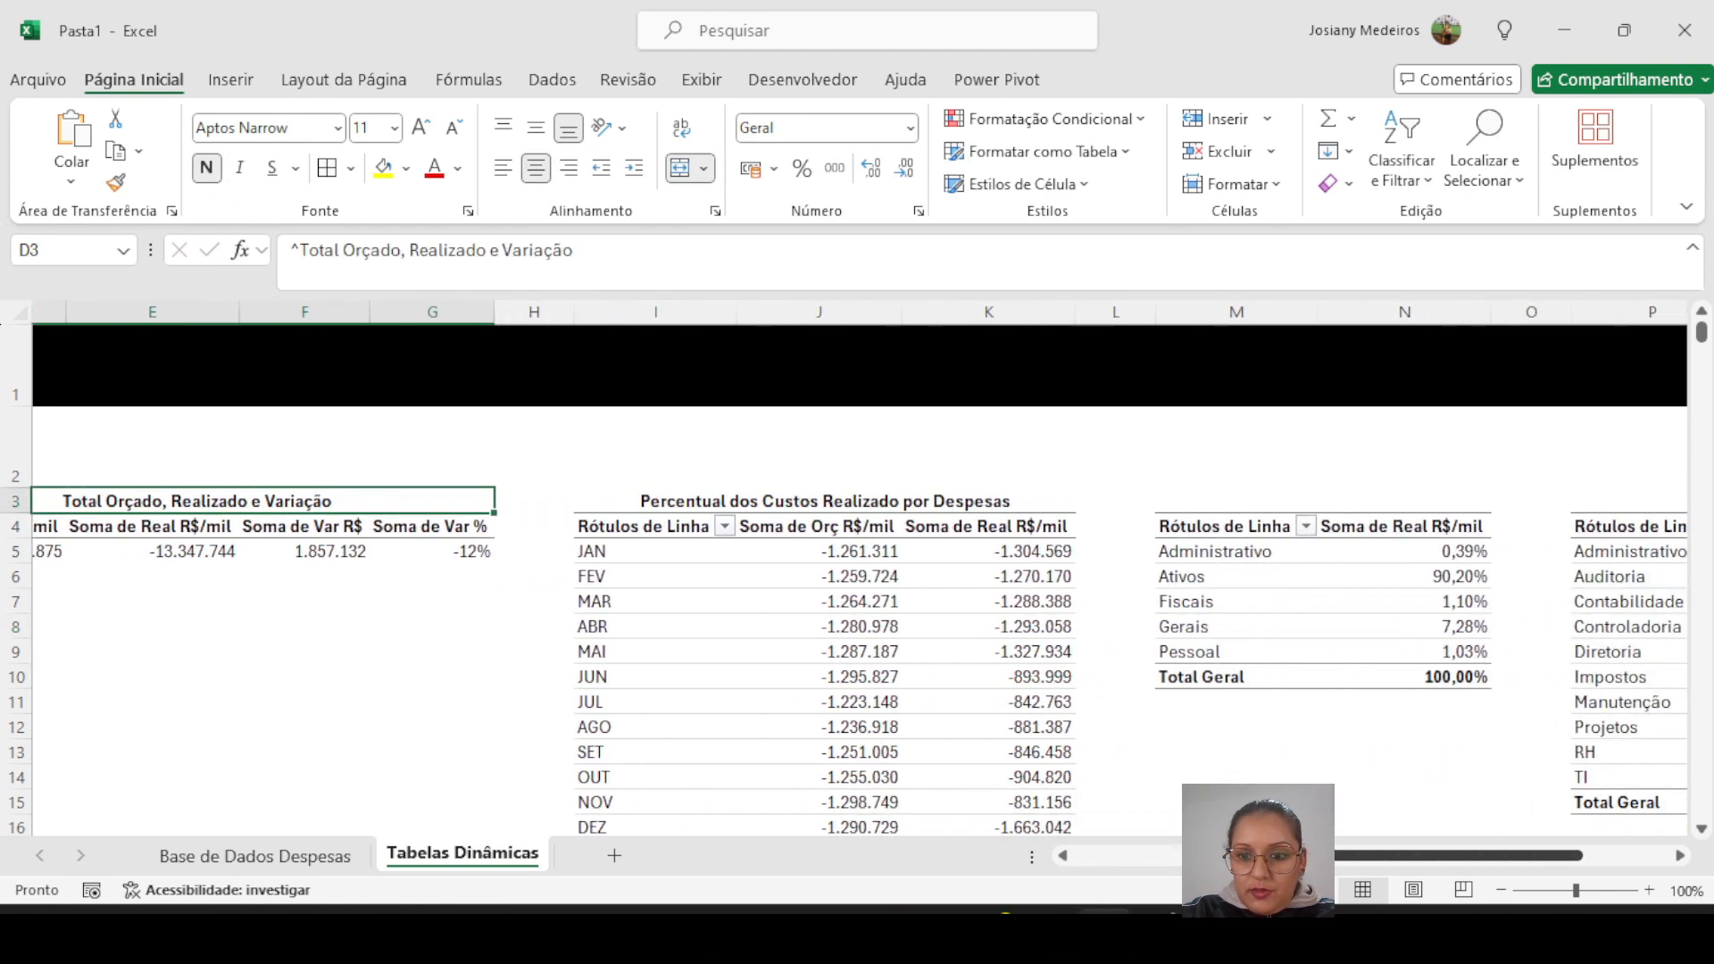
drag(1212, 509, 1400, 497)
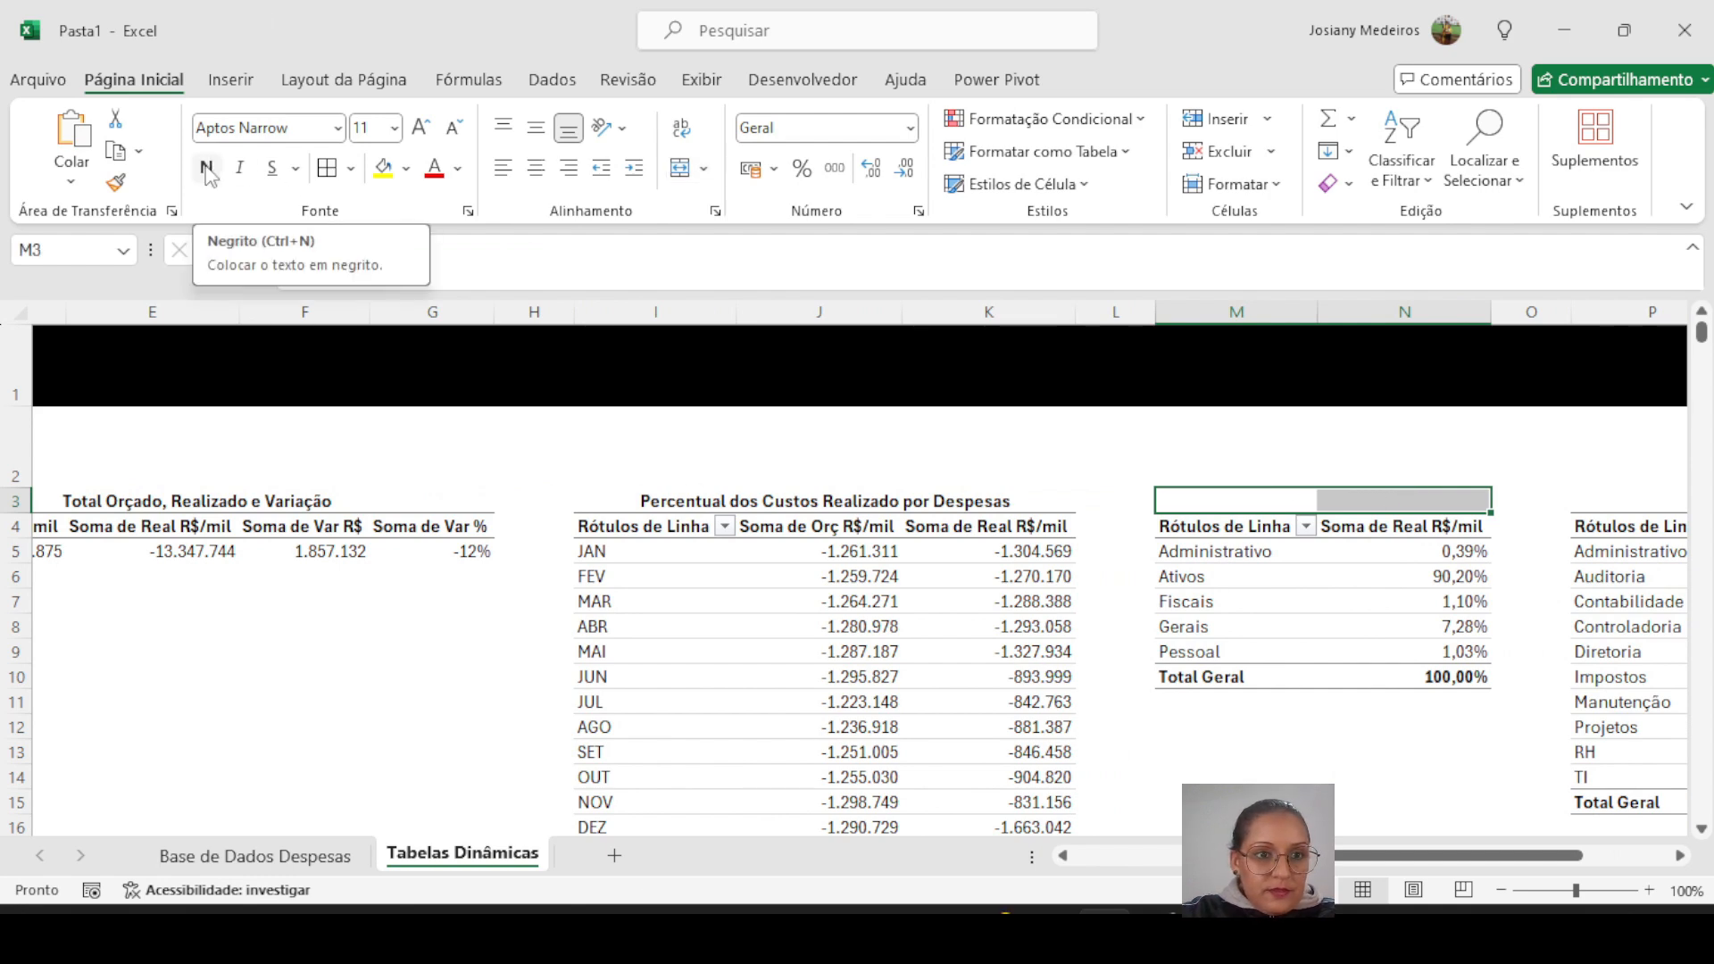
click(681, 170)
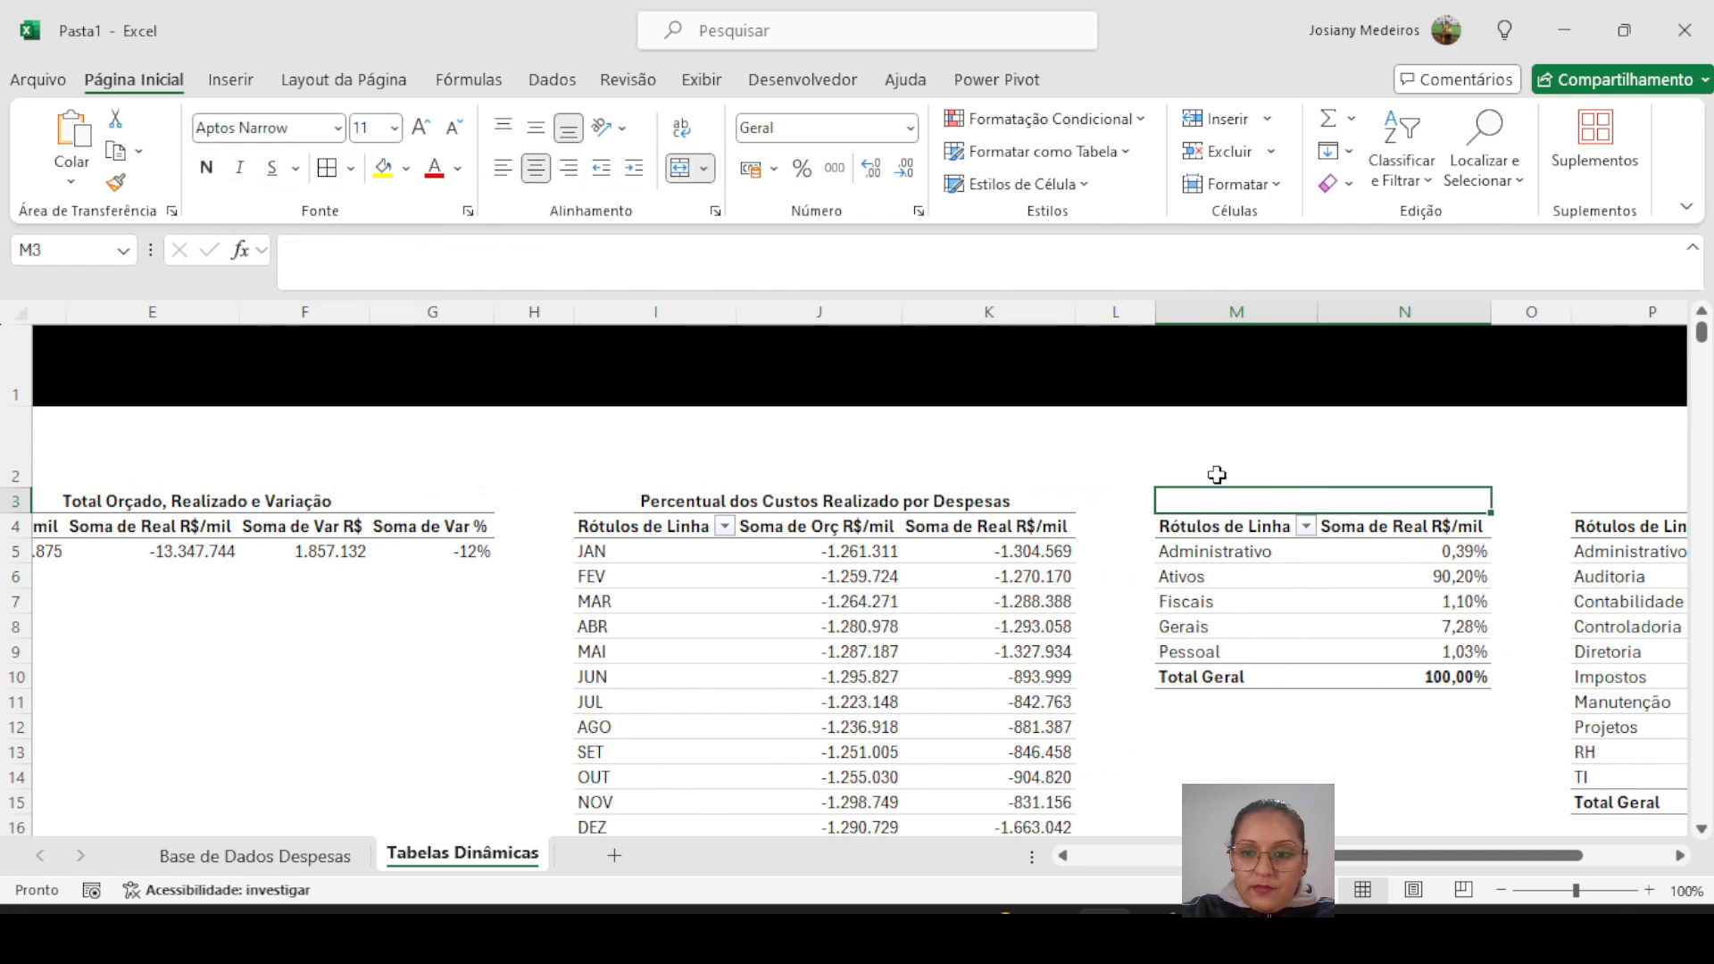
- Enter the title "Percentual Realizado por Custos" in merged cell M3 and make it bold
double_click(1236, 500)
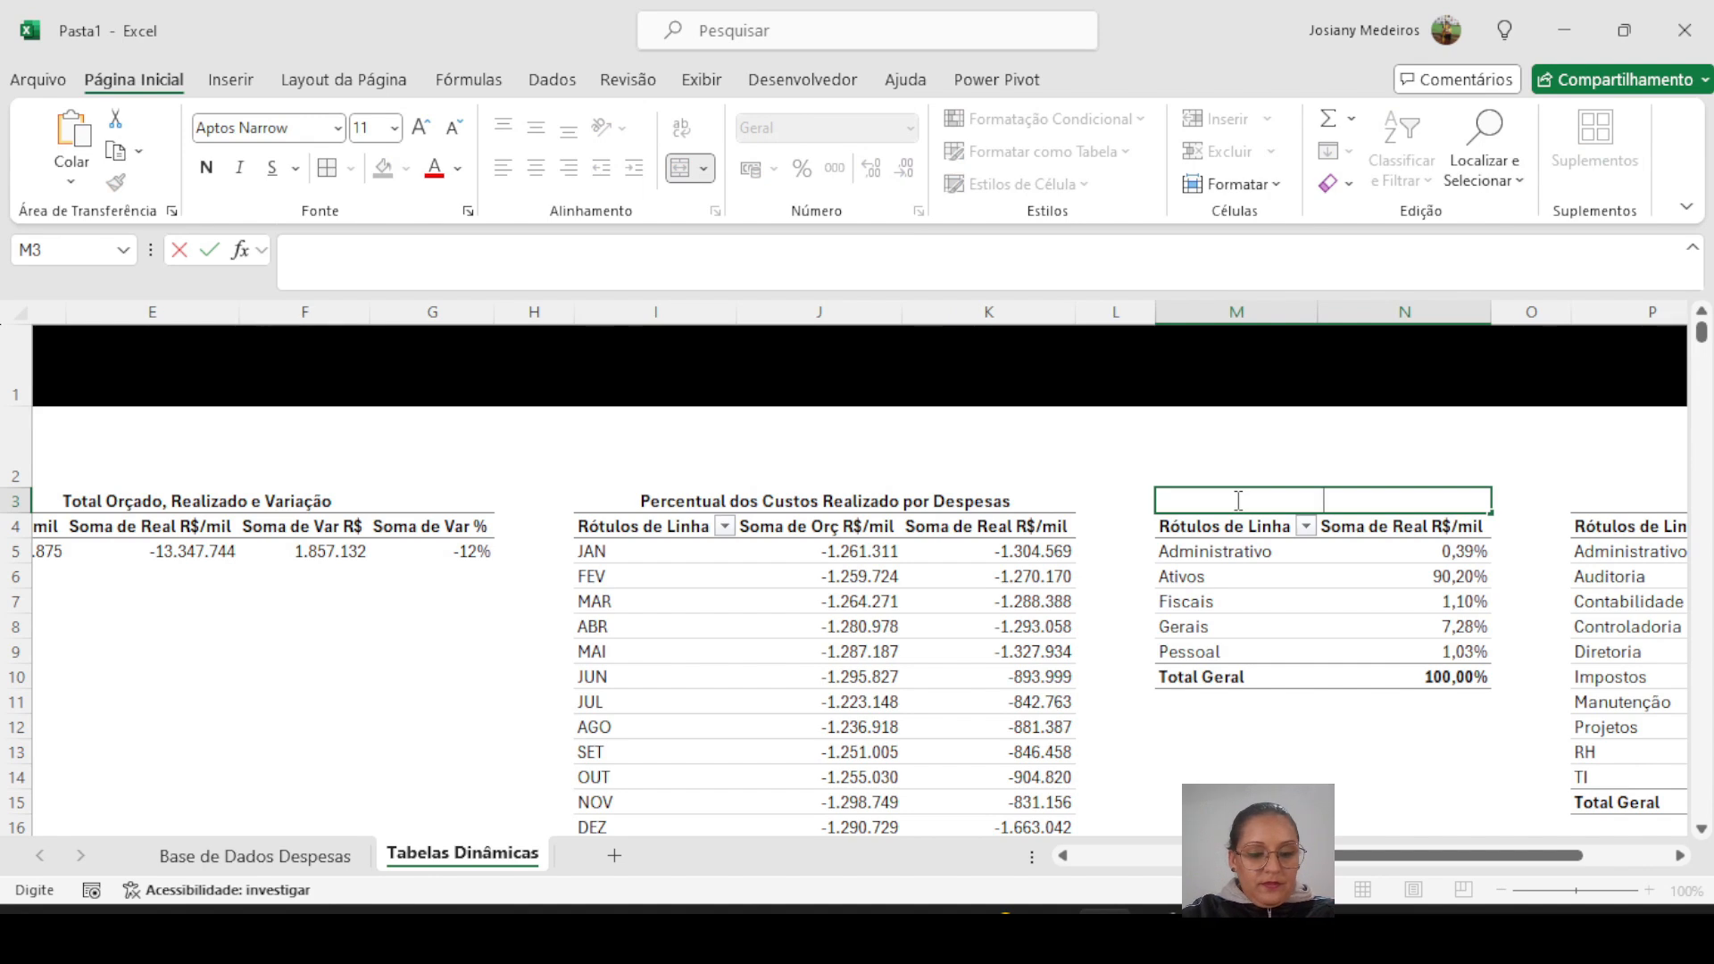
text(Percentual)
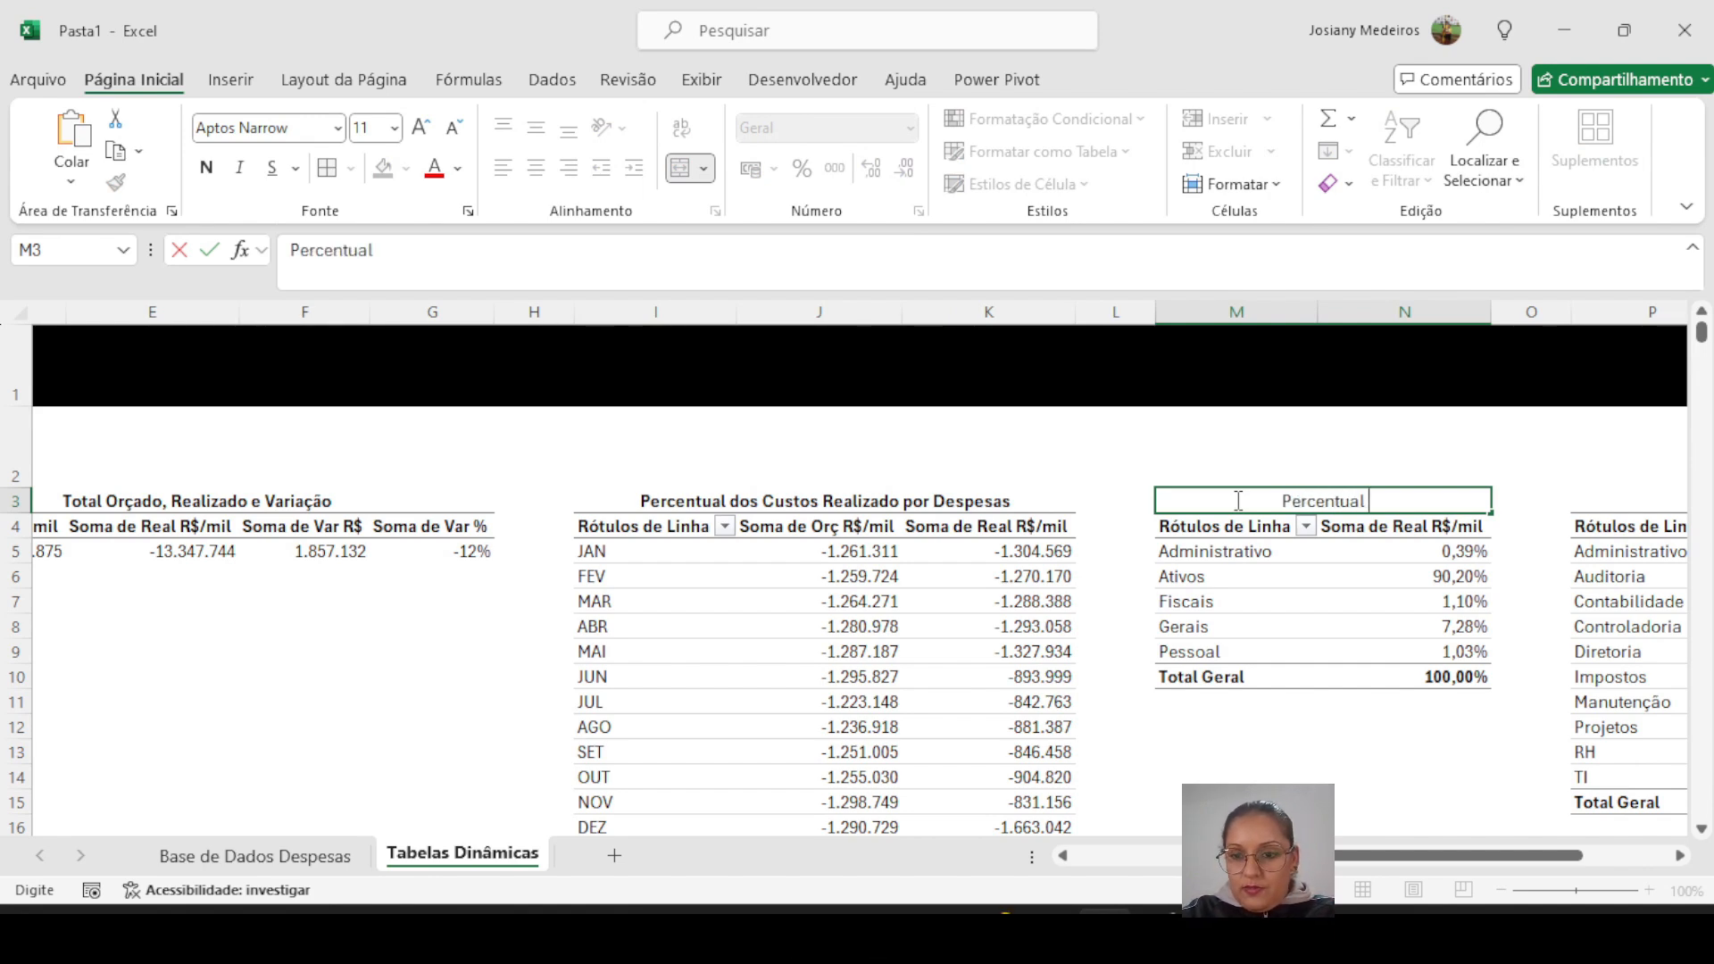
text( Re)
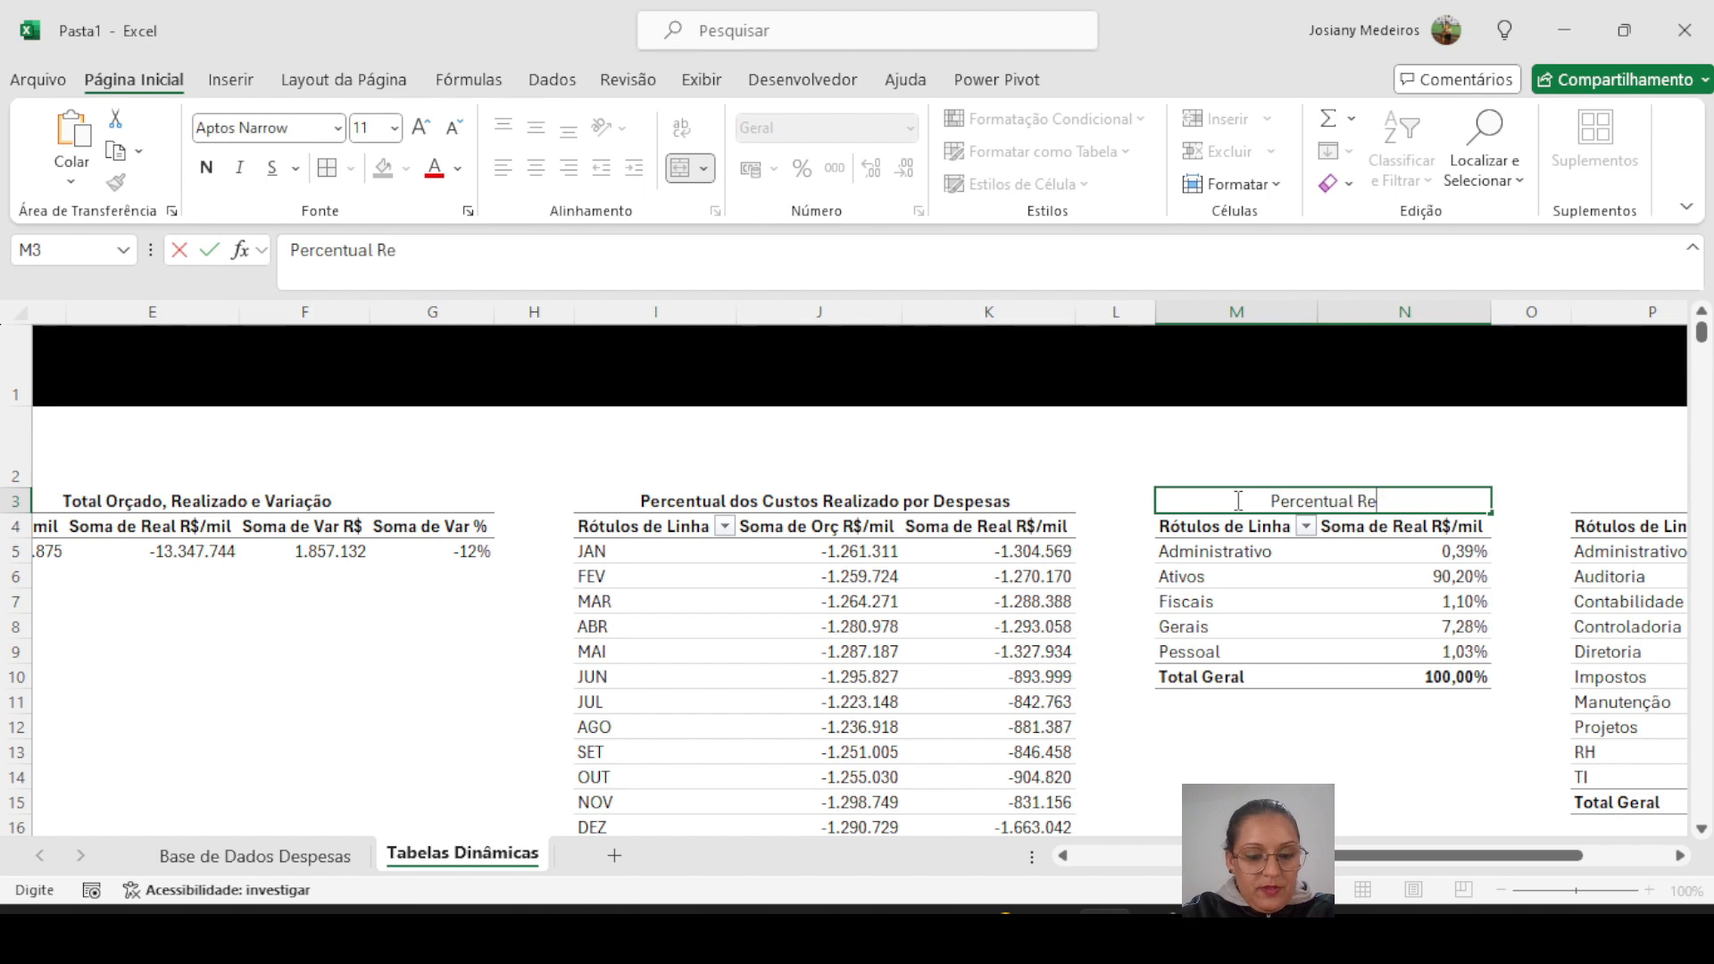
text(alizado por )
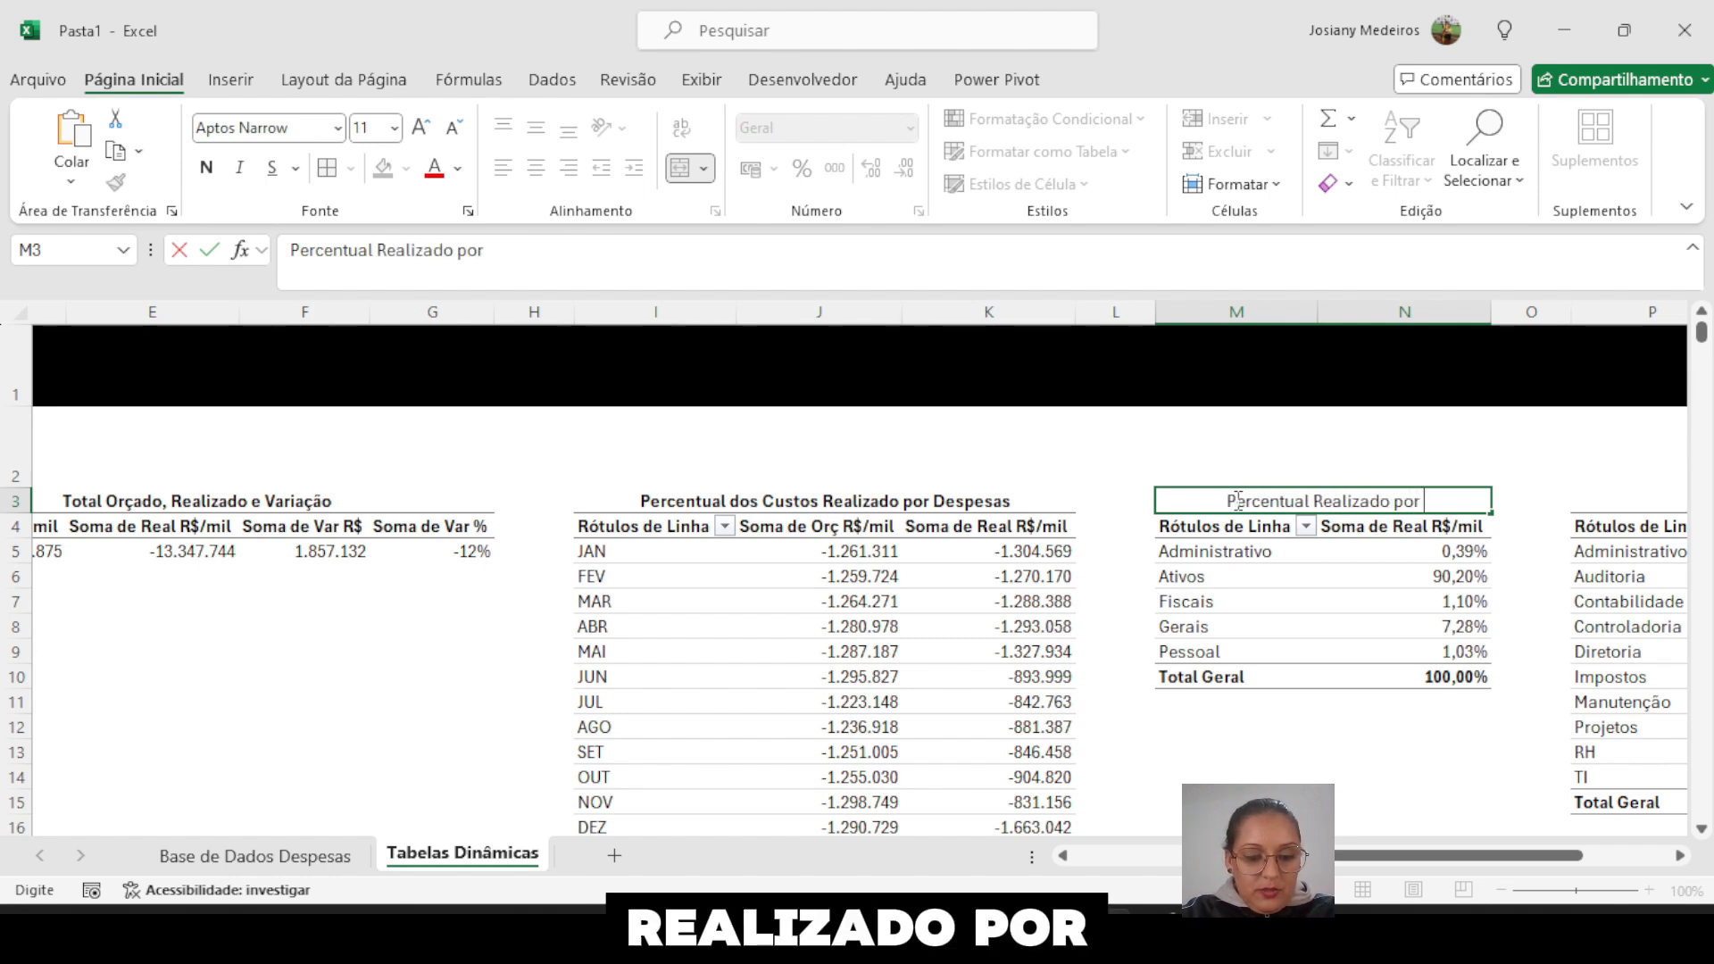
text(Cuistos)
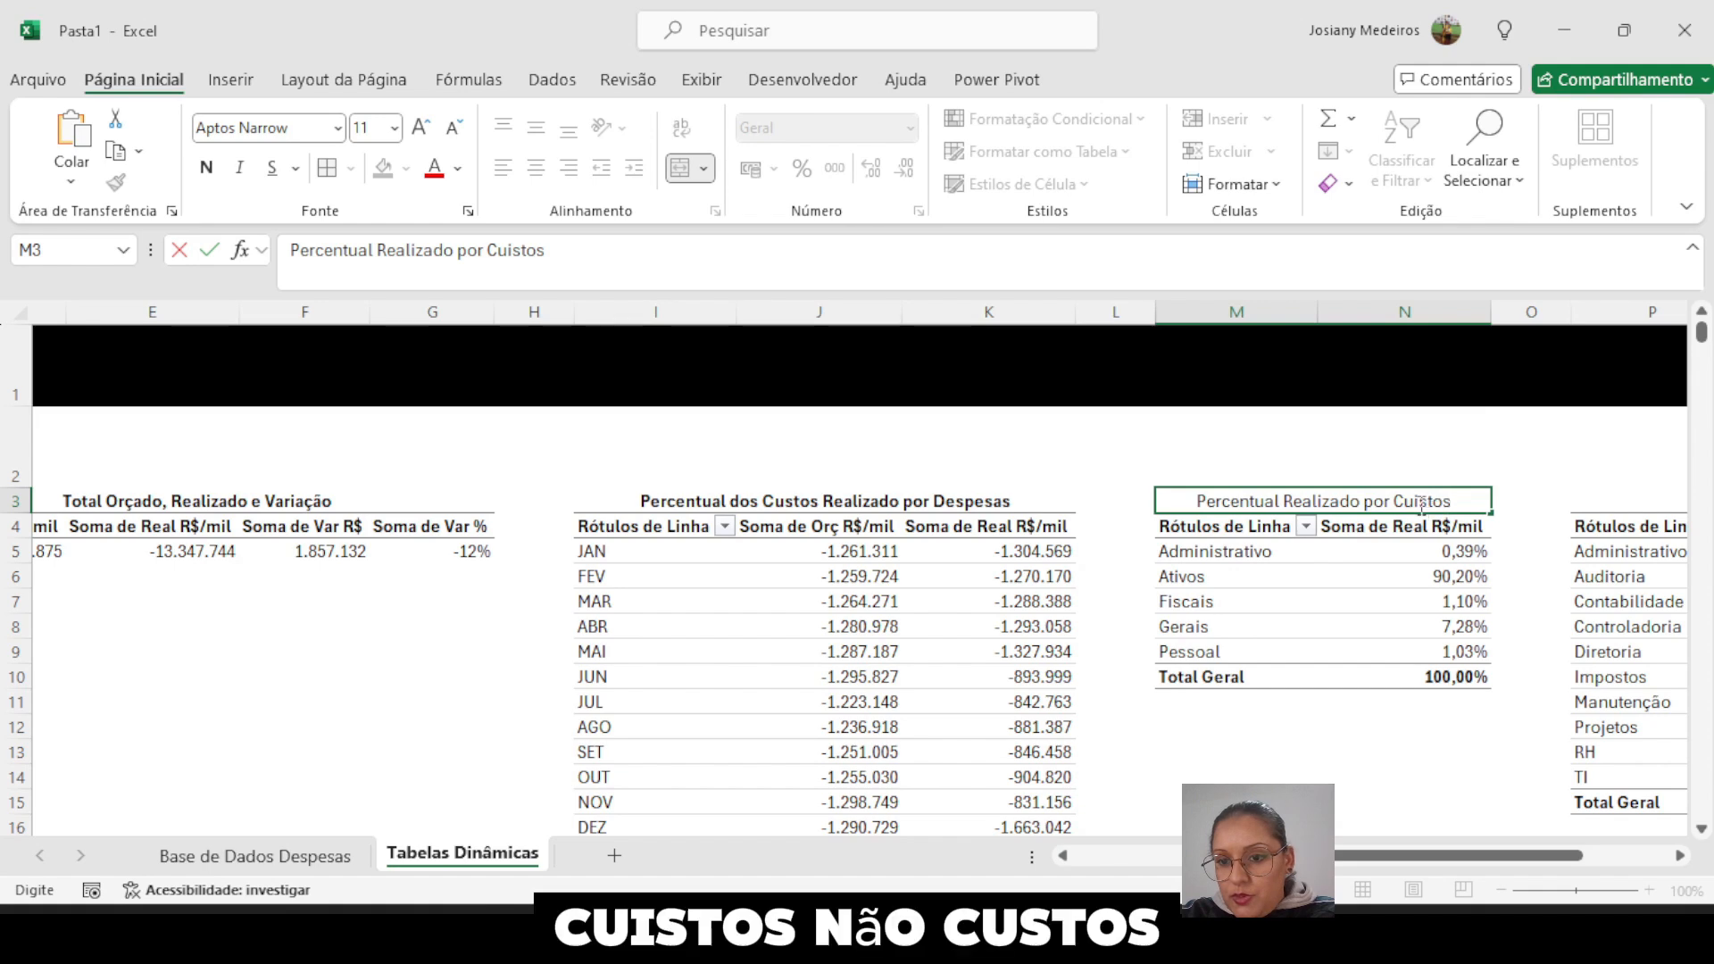
key(BackSpace)
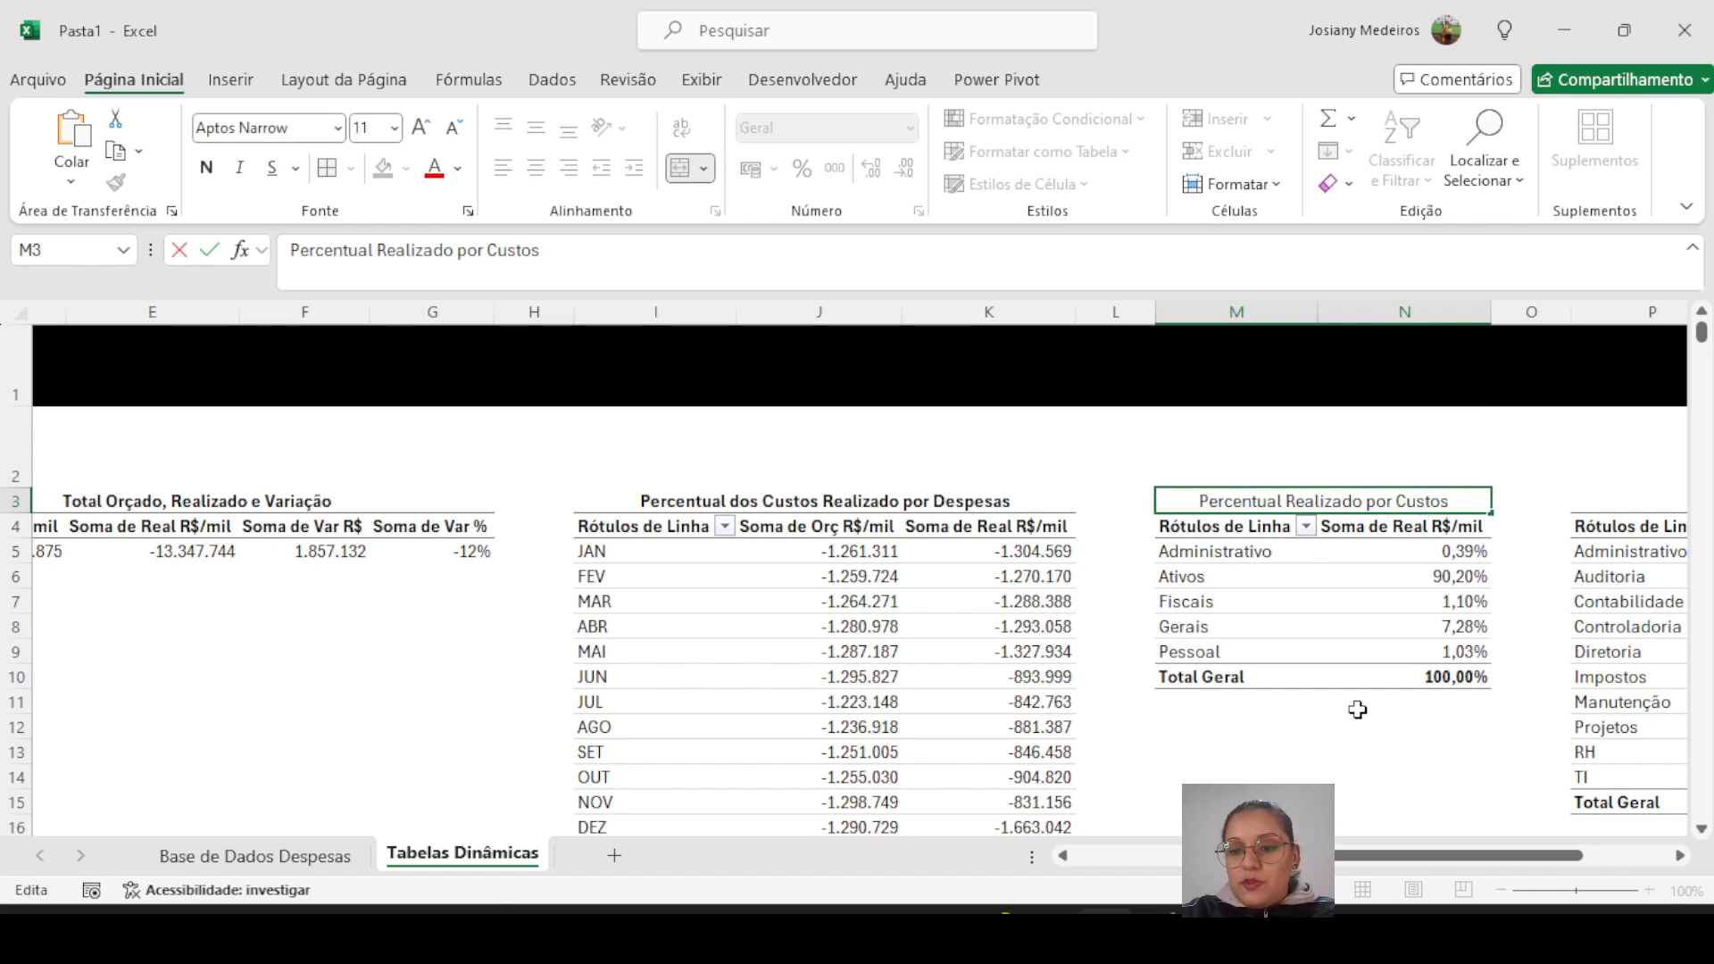
click(1352, 754)
click(1267, 496)
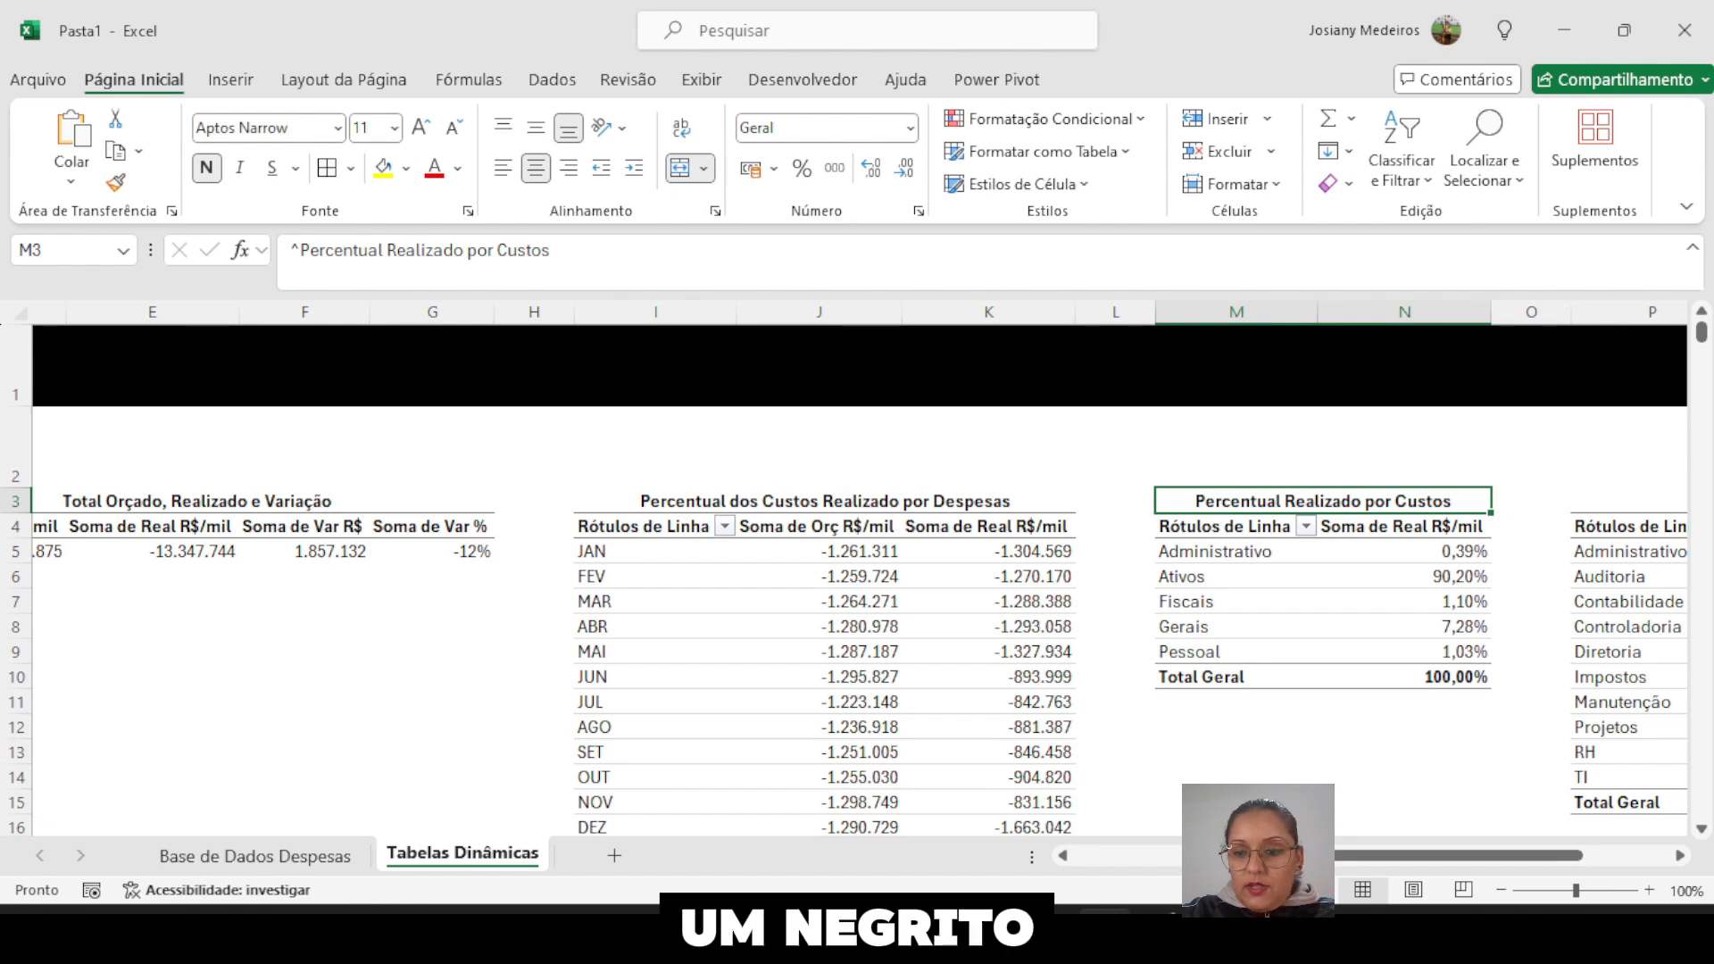
scroll(1352, 614, right, 3)
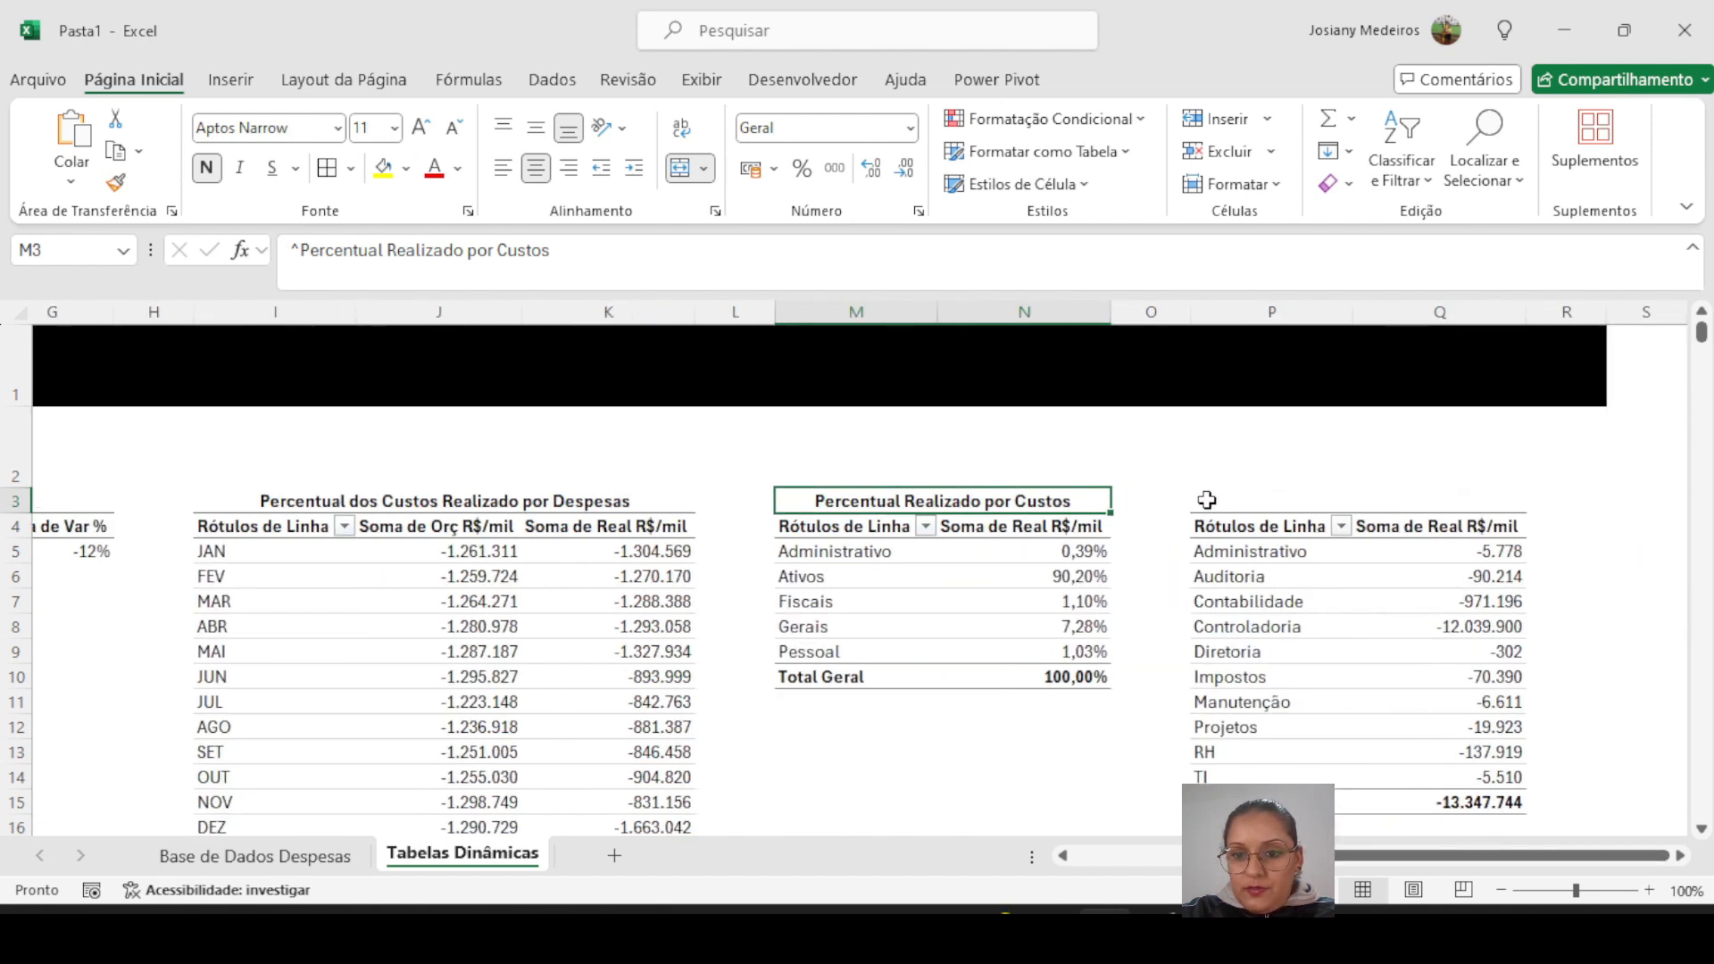
- Merge and center cells P3:Q3 above the area pivot table and enter the title "Total Realizado por Área"
drag(1207, 500, 1447, 497)
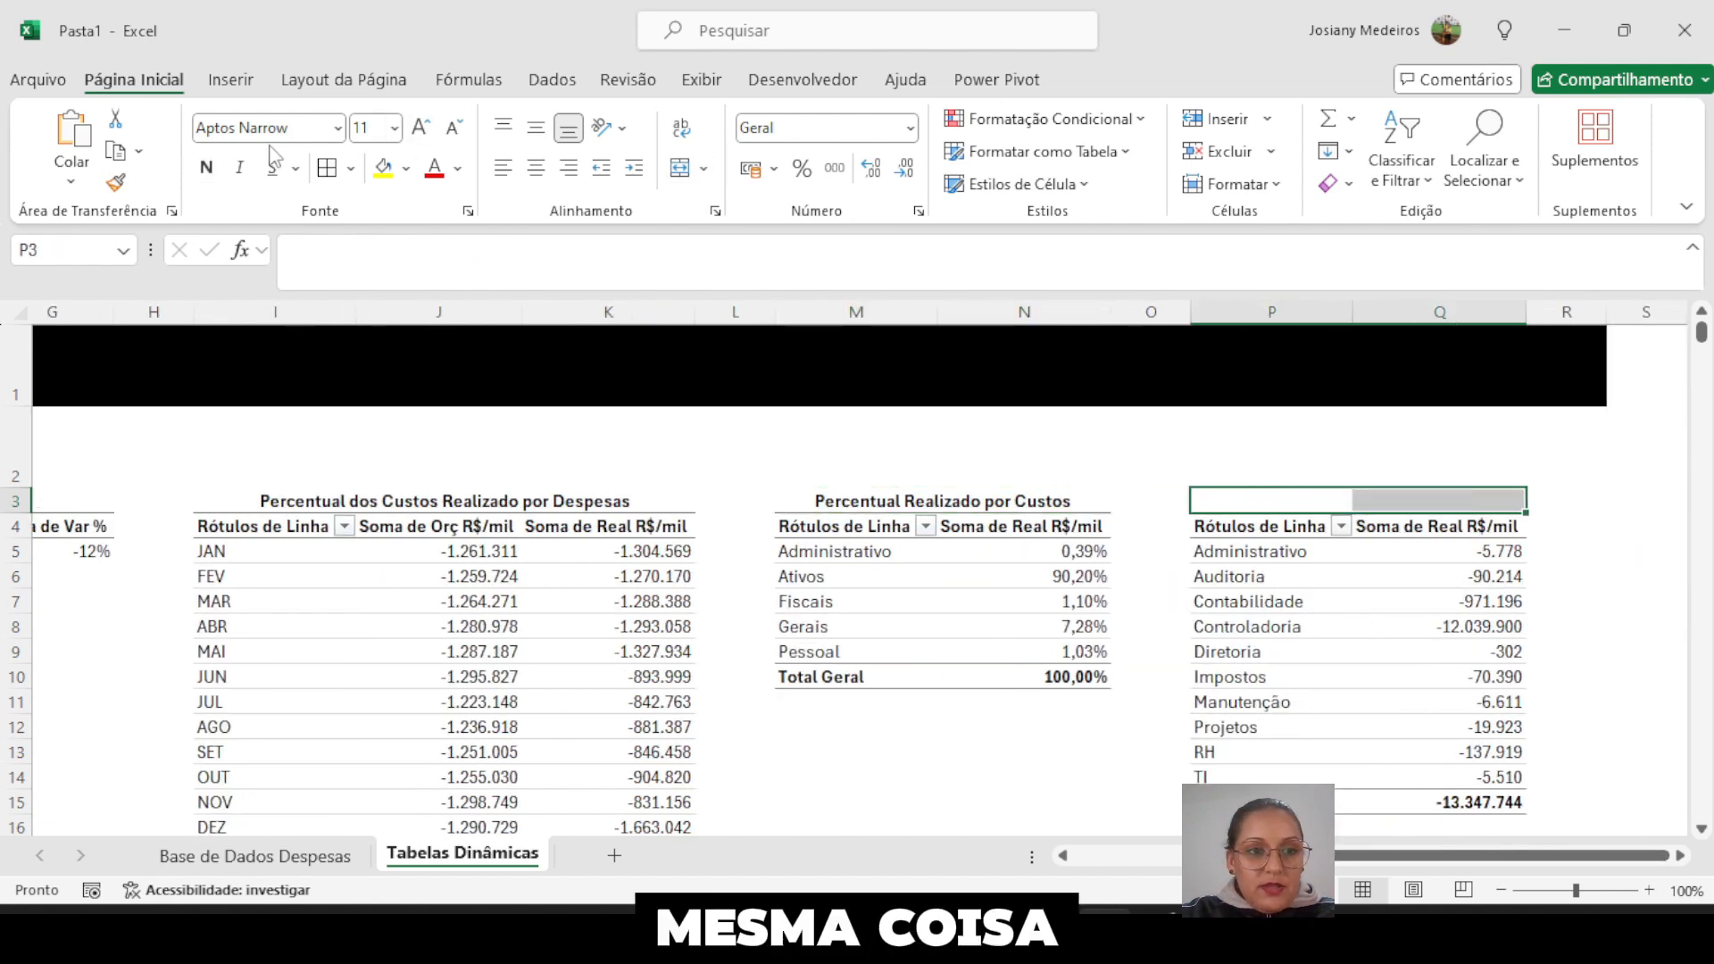
click(679, 170)
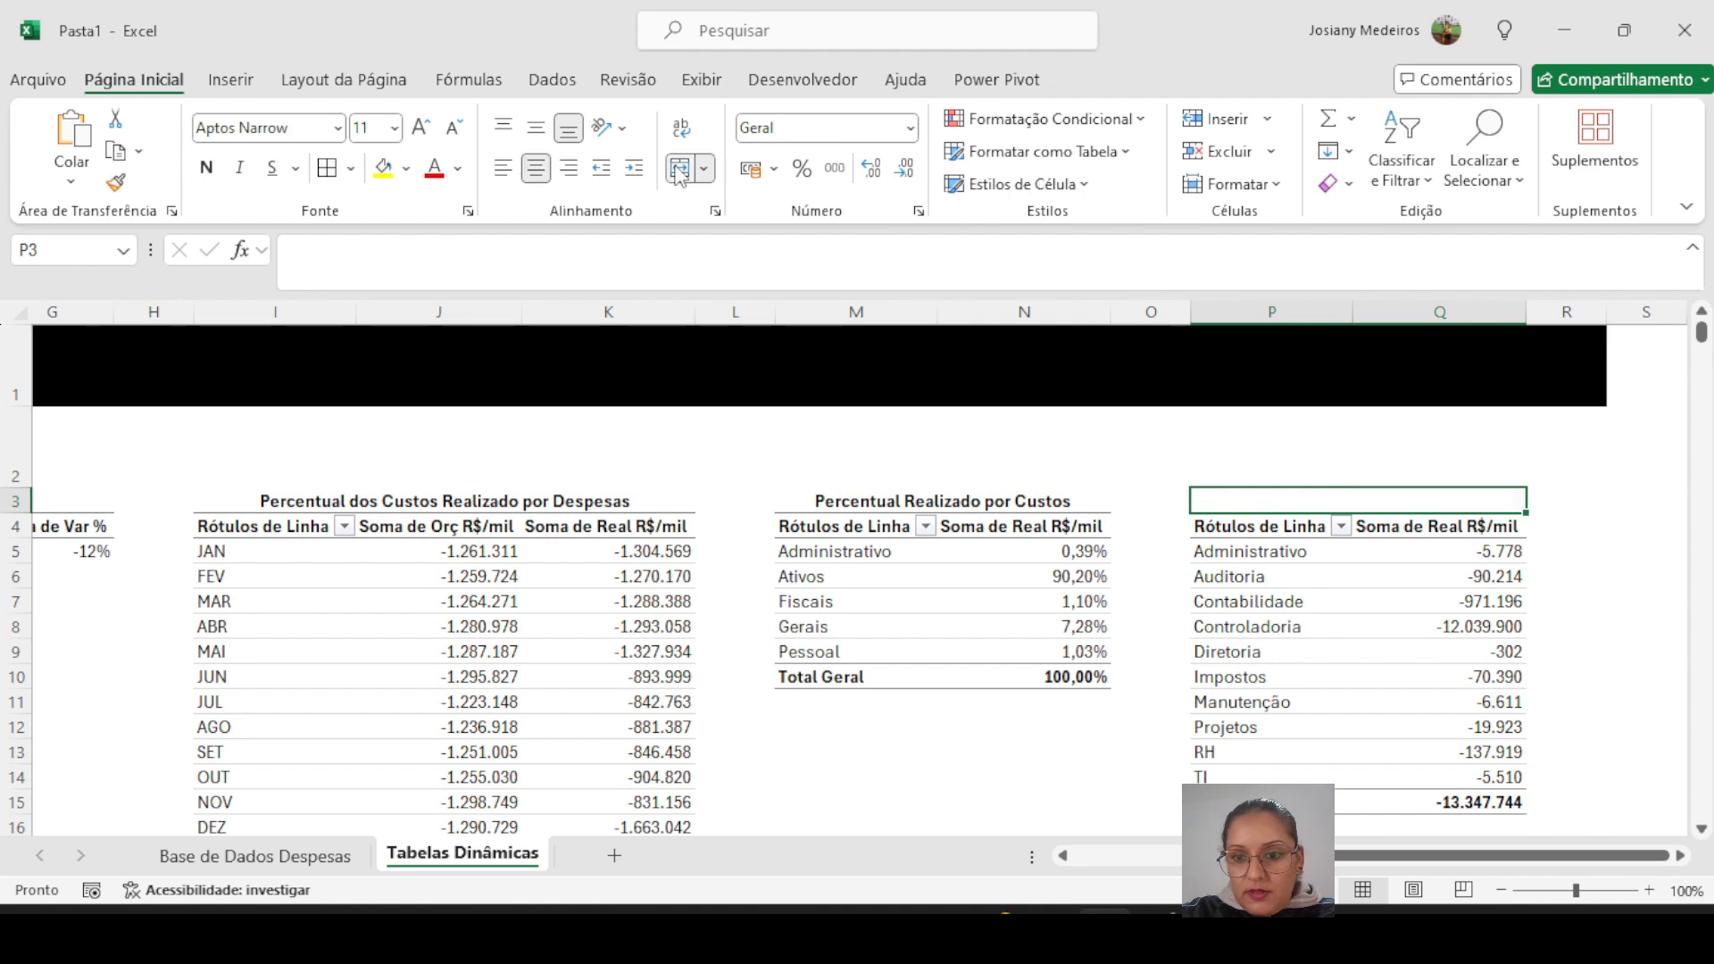
double_click(1356, 503)
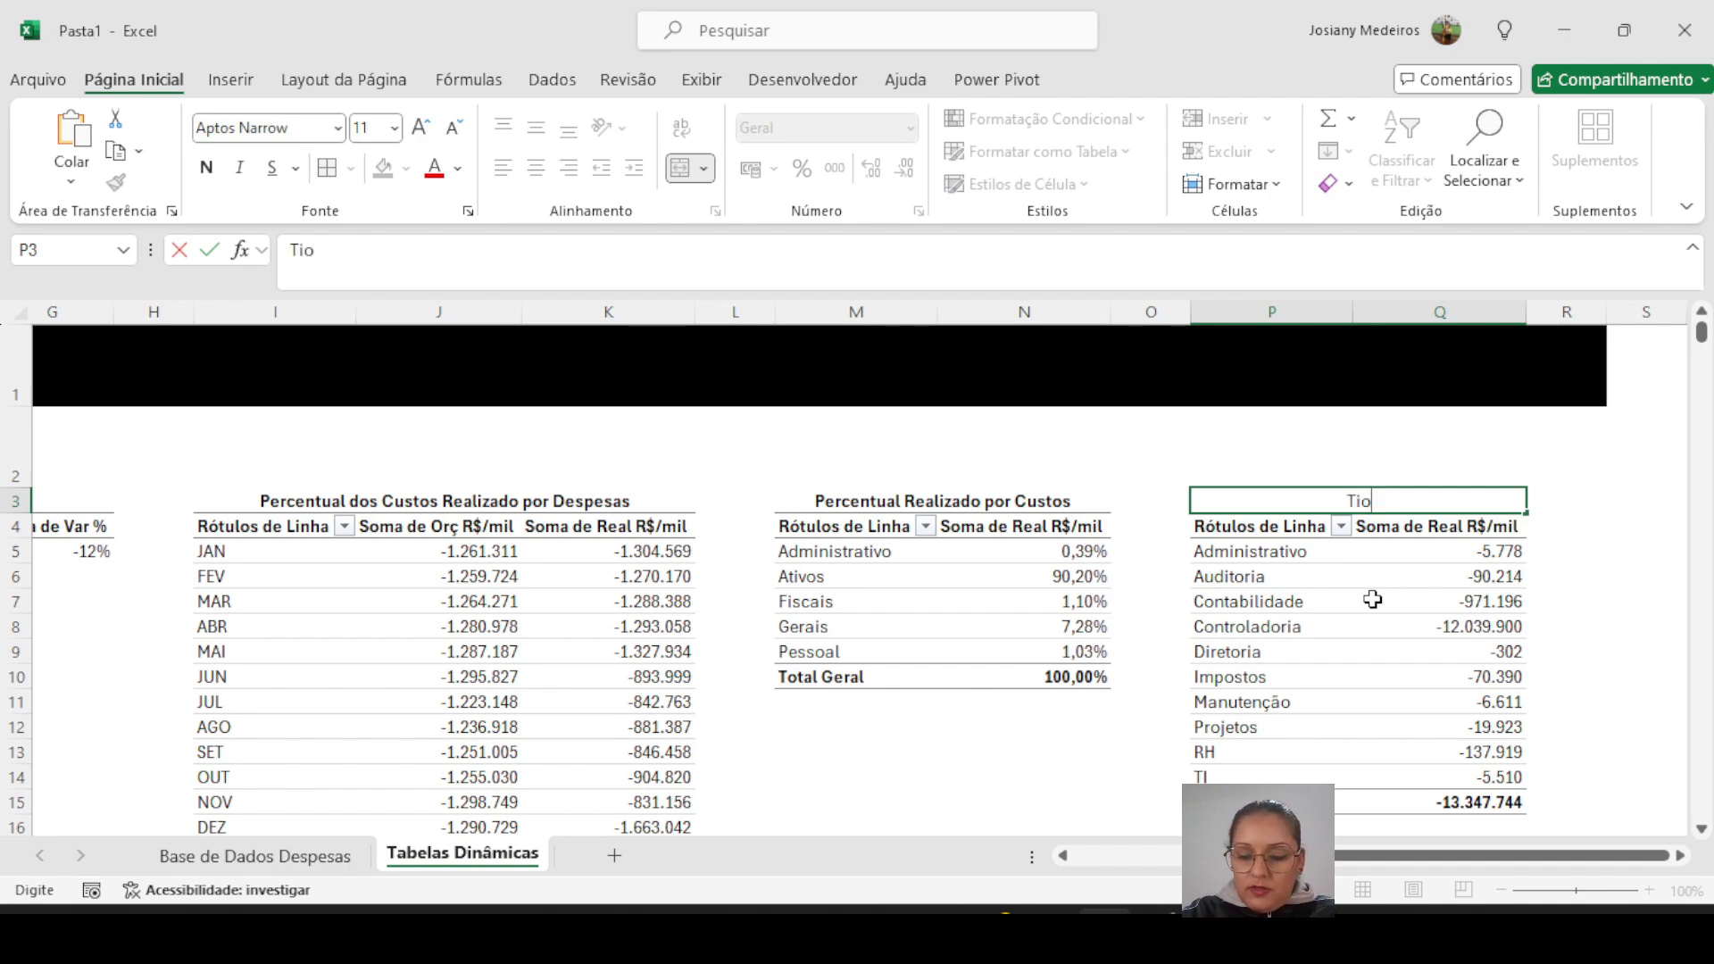
text(ota)
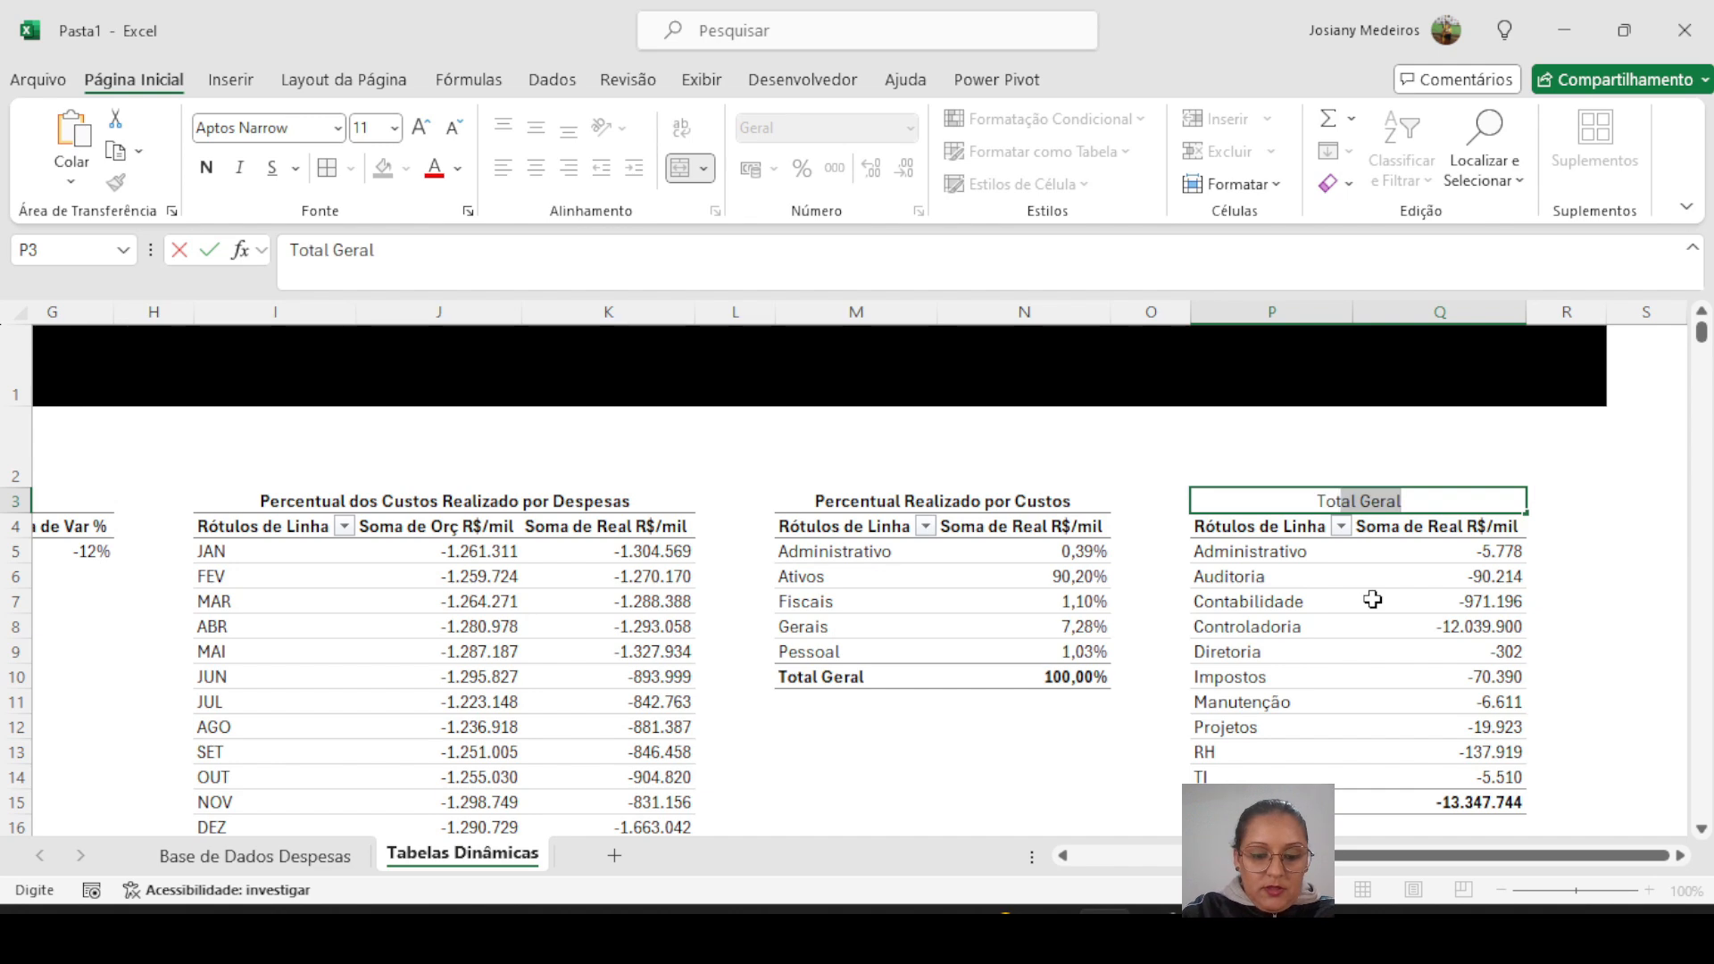
text(l Re)
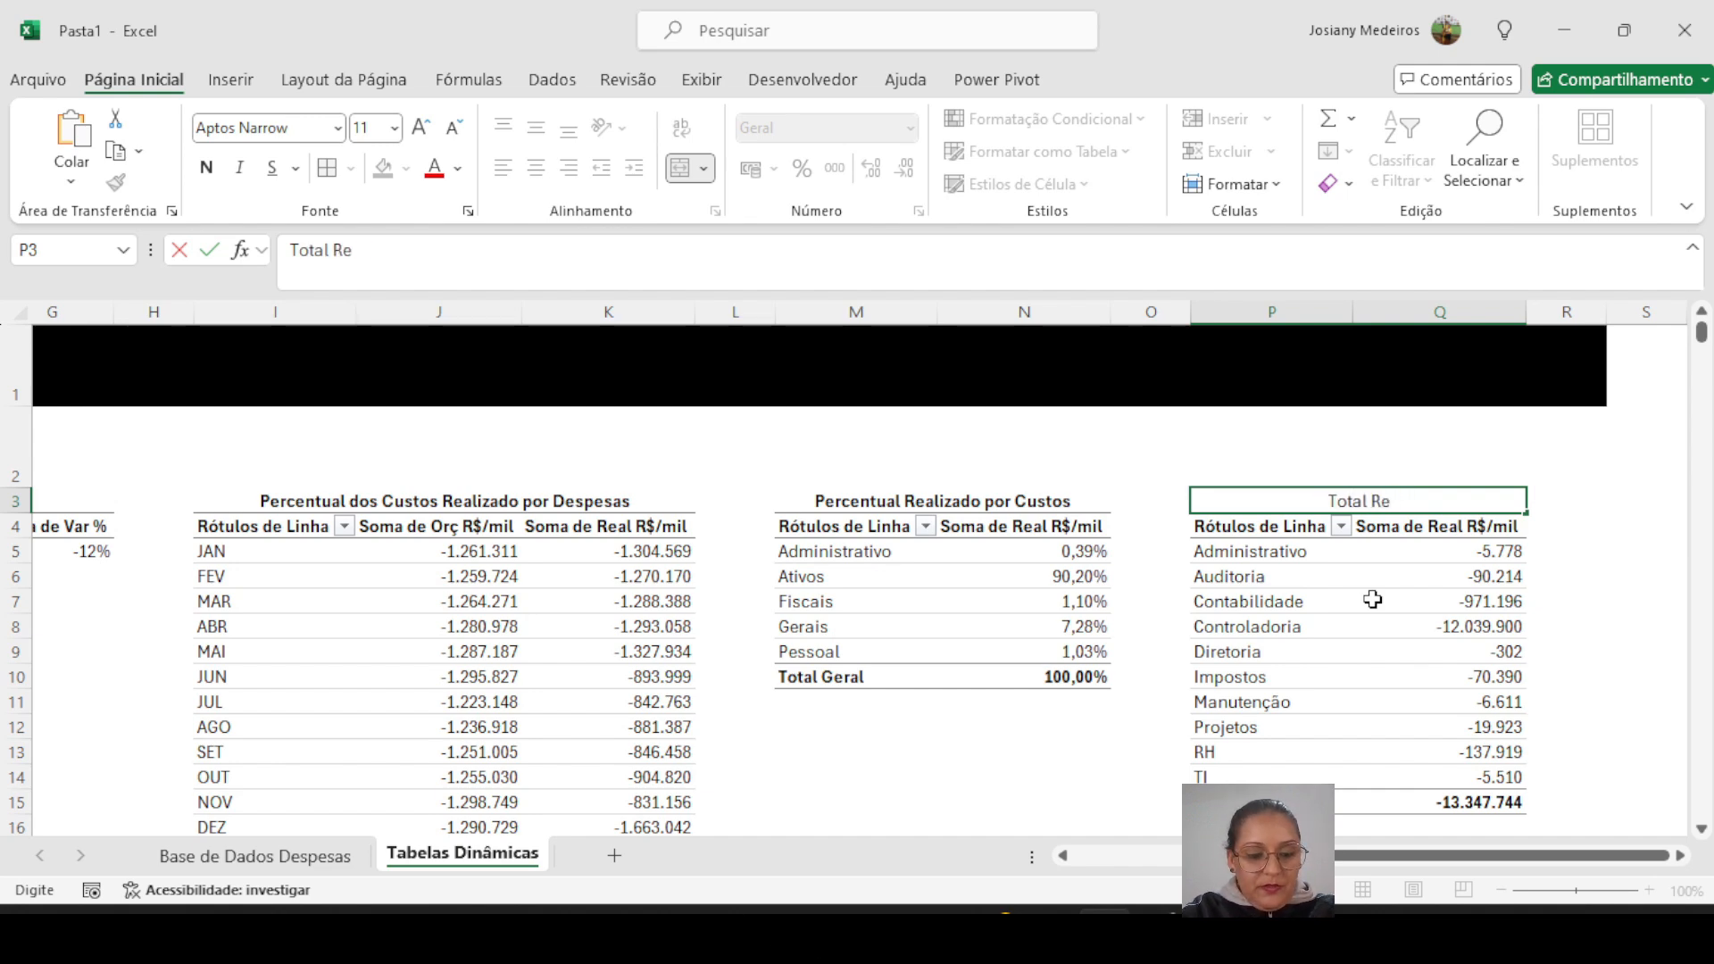
text(alizado por)
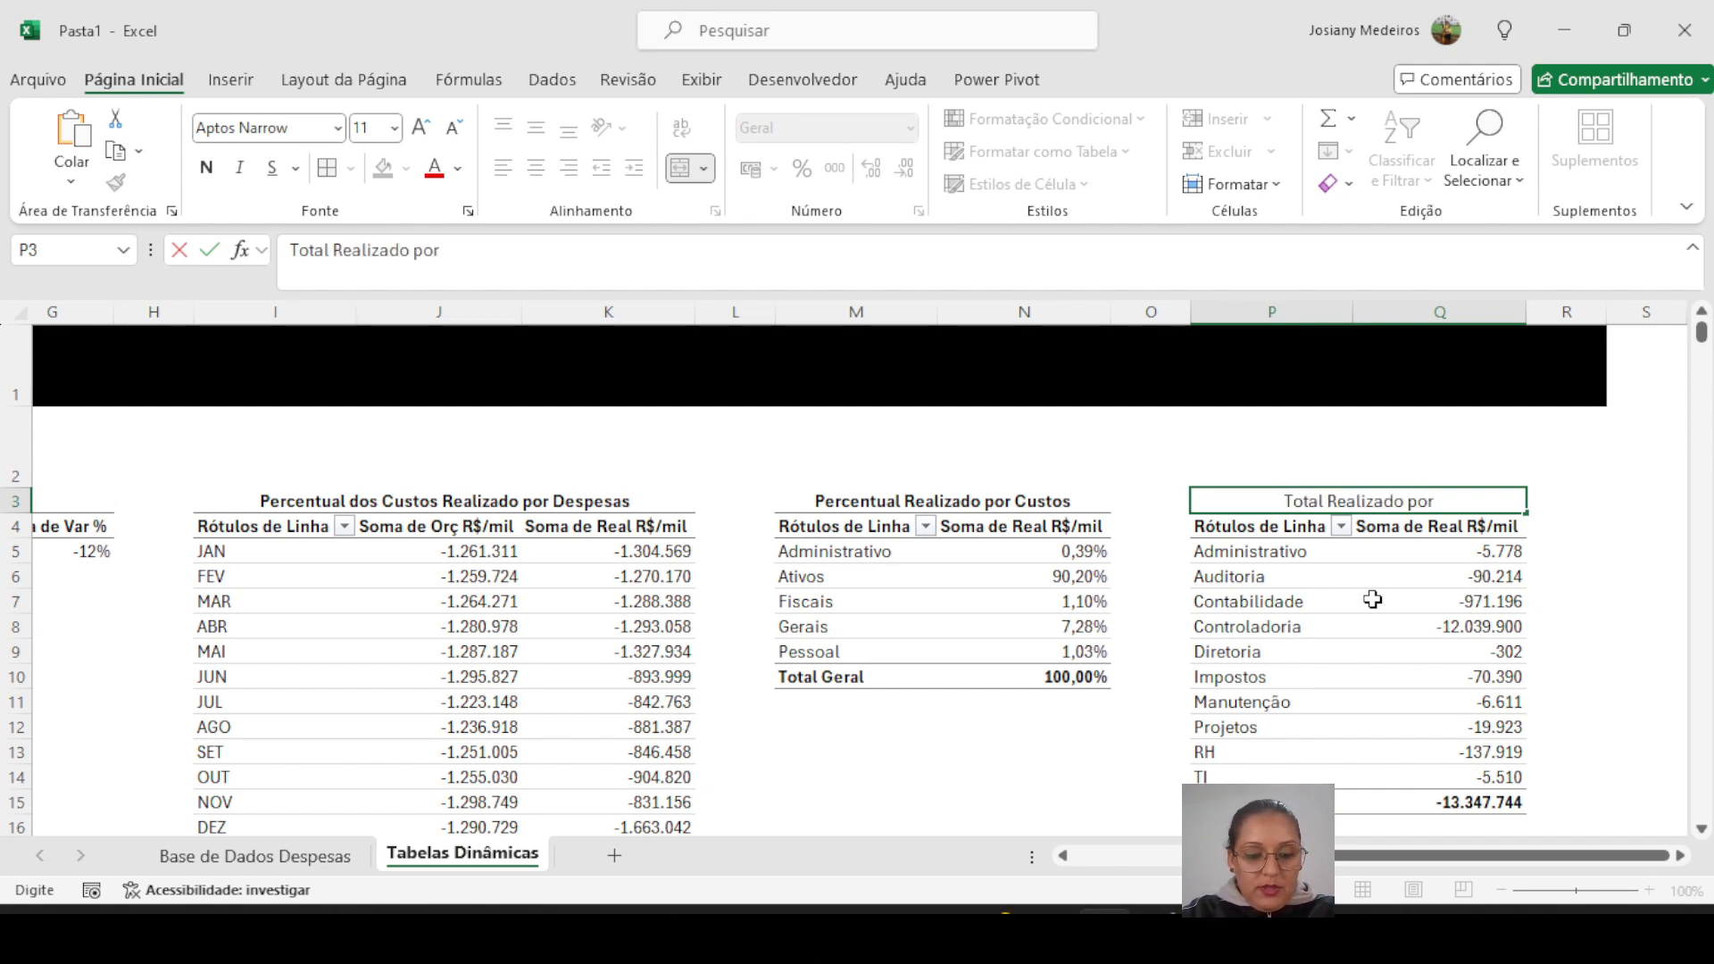
text( Área)
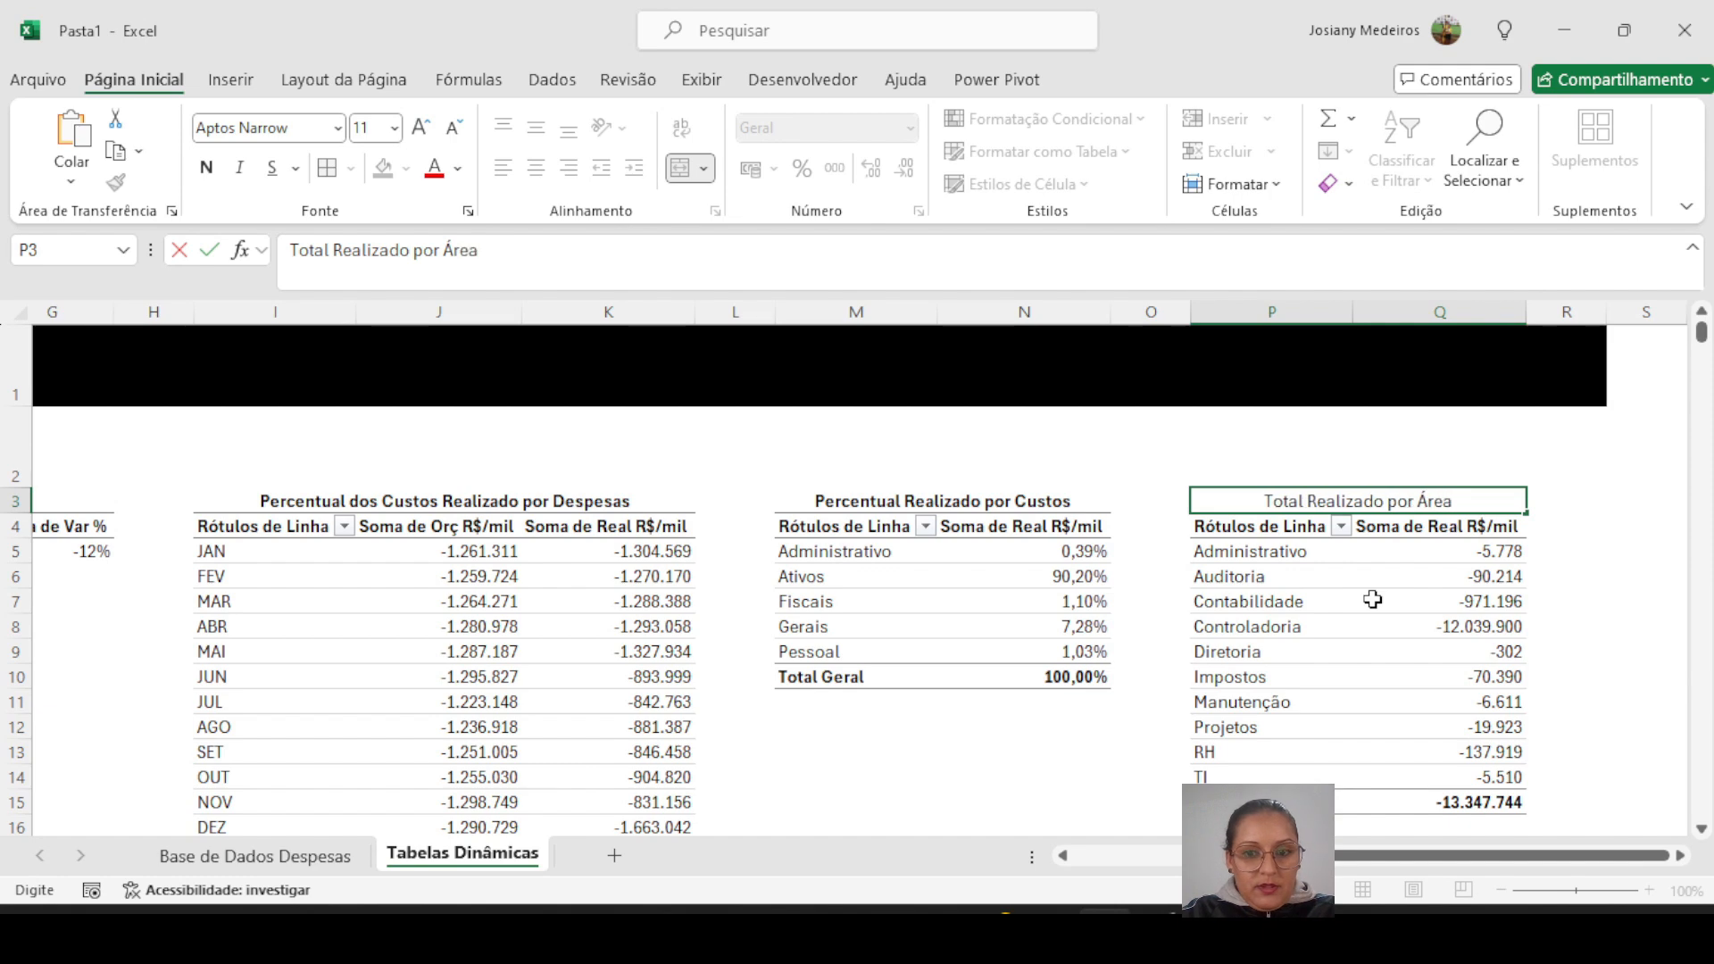
click(1046, 746)
- Make the title in merged cell P3 bold
scroll(1038, 750, left, 3)
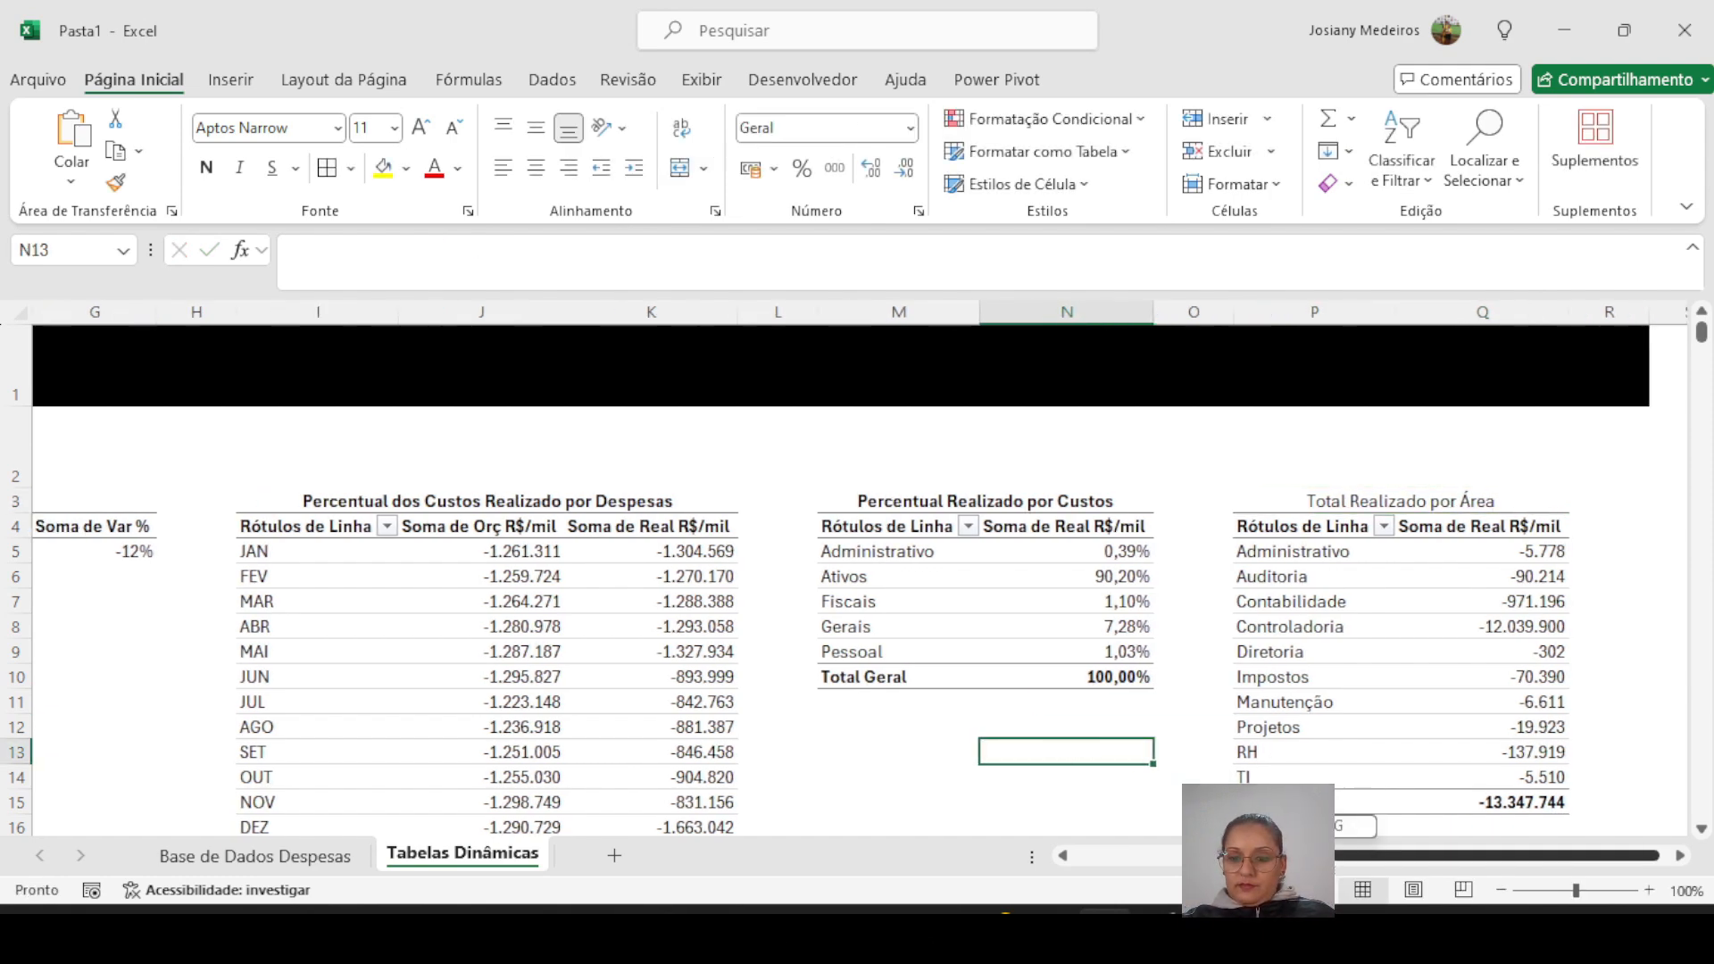
scroll(1277, 634, right, 3)
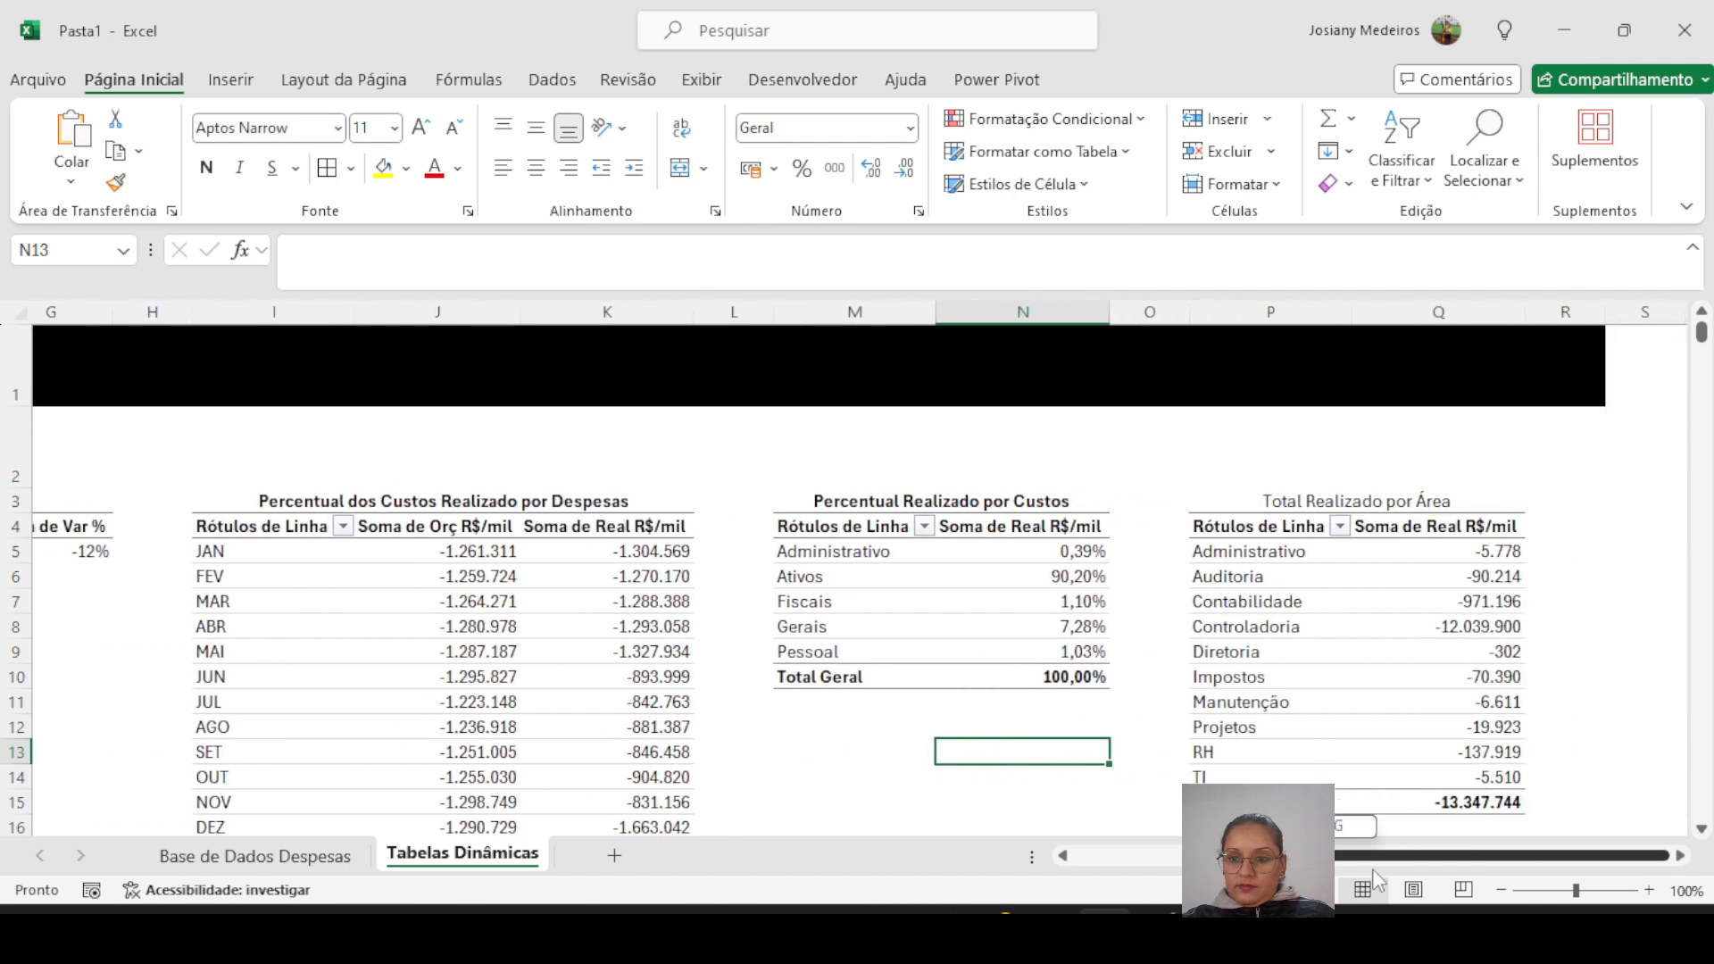
click(1256, 500)
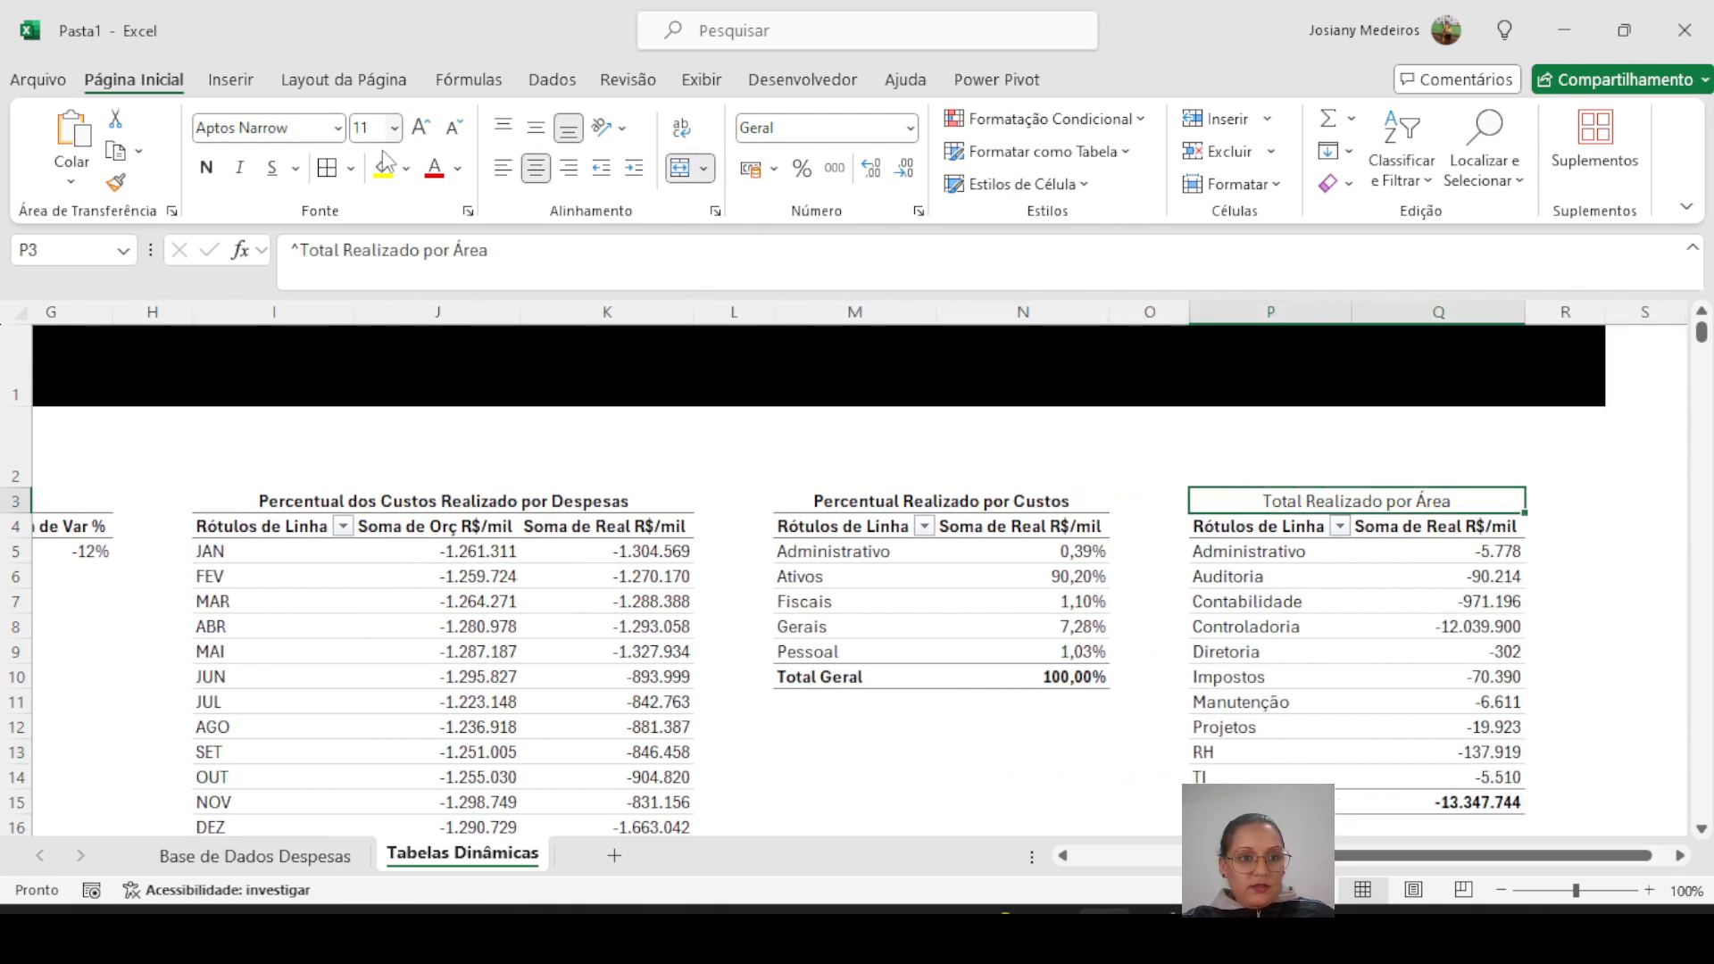
click(205, 170)
- Reduce the height of row 2 to bring the pivot tables closer to the black header band
click(15, 456)
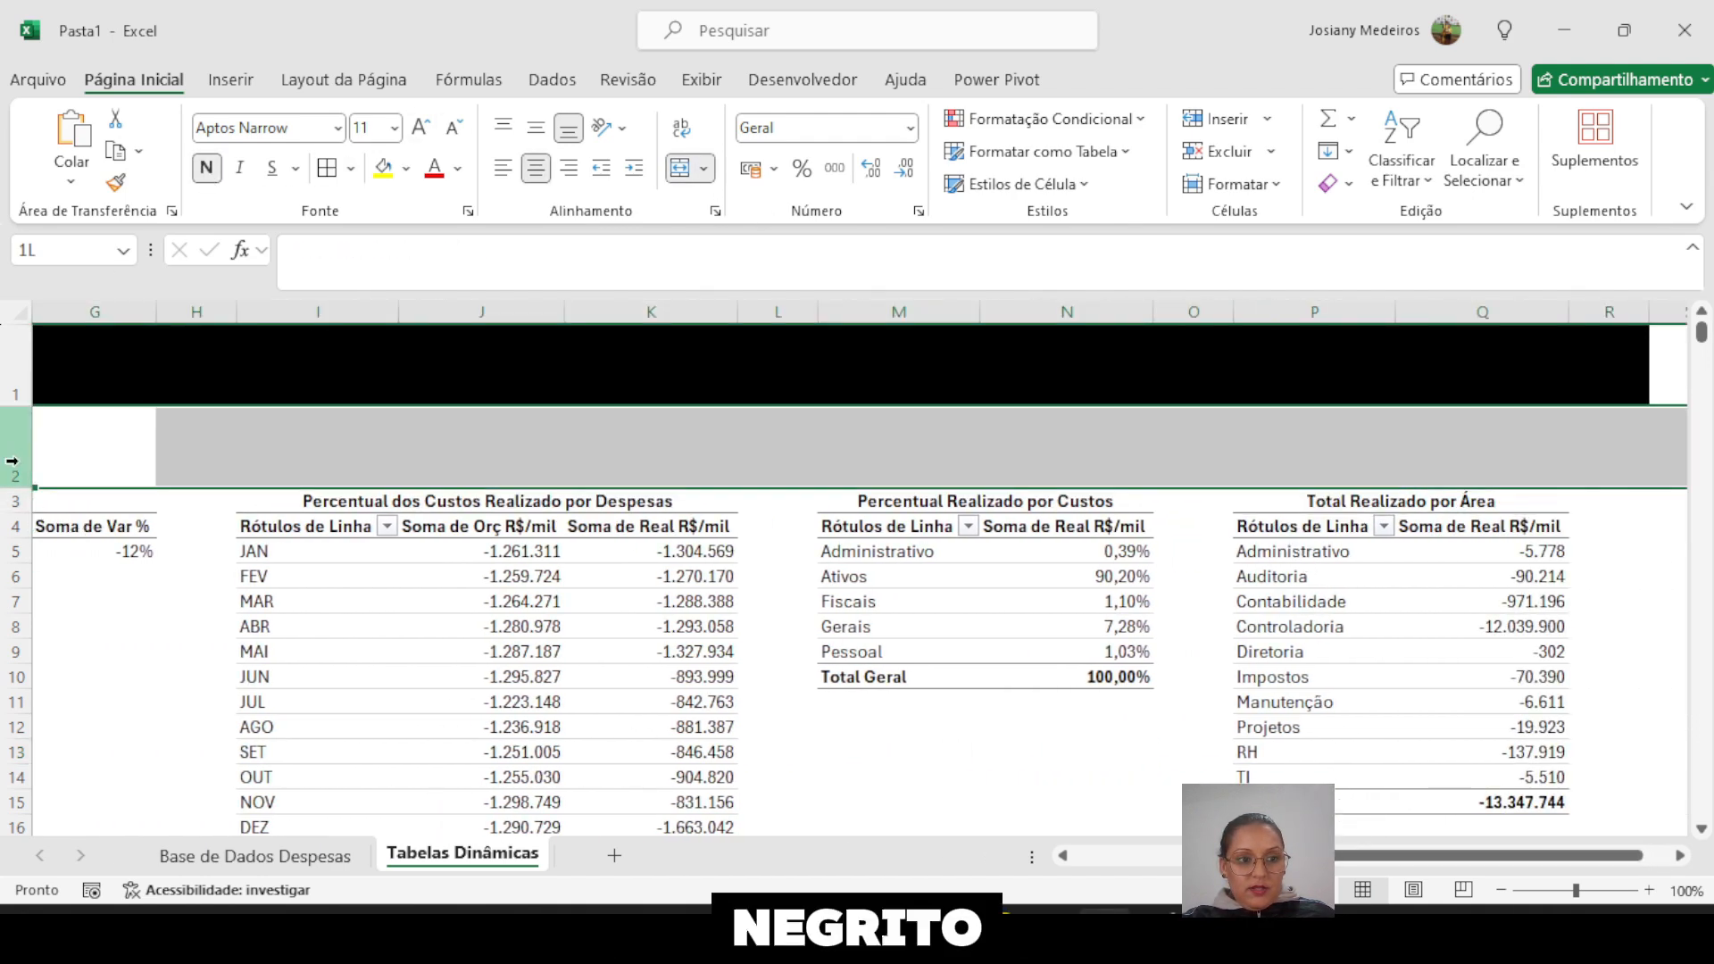
drag(29, 486, 40, 435)
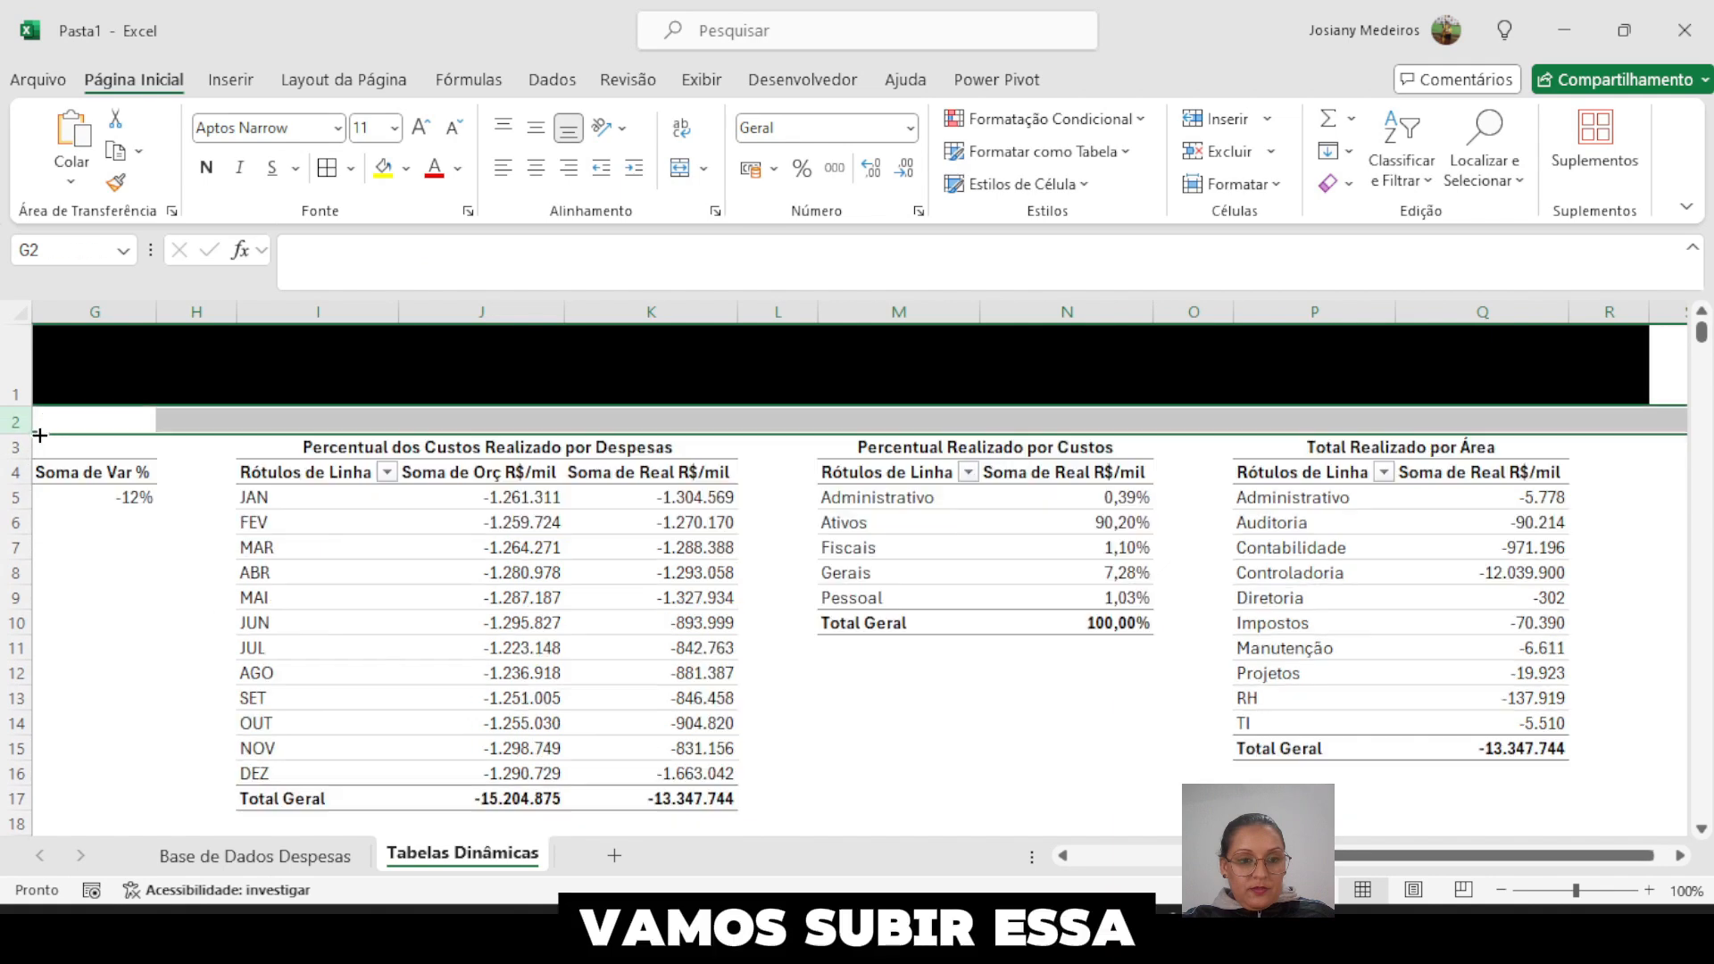
click(285, 429)
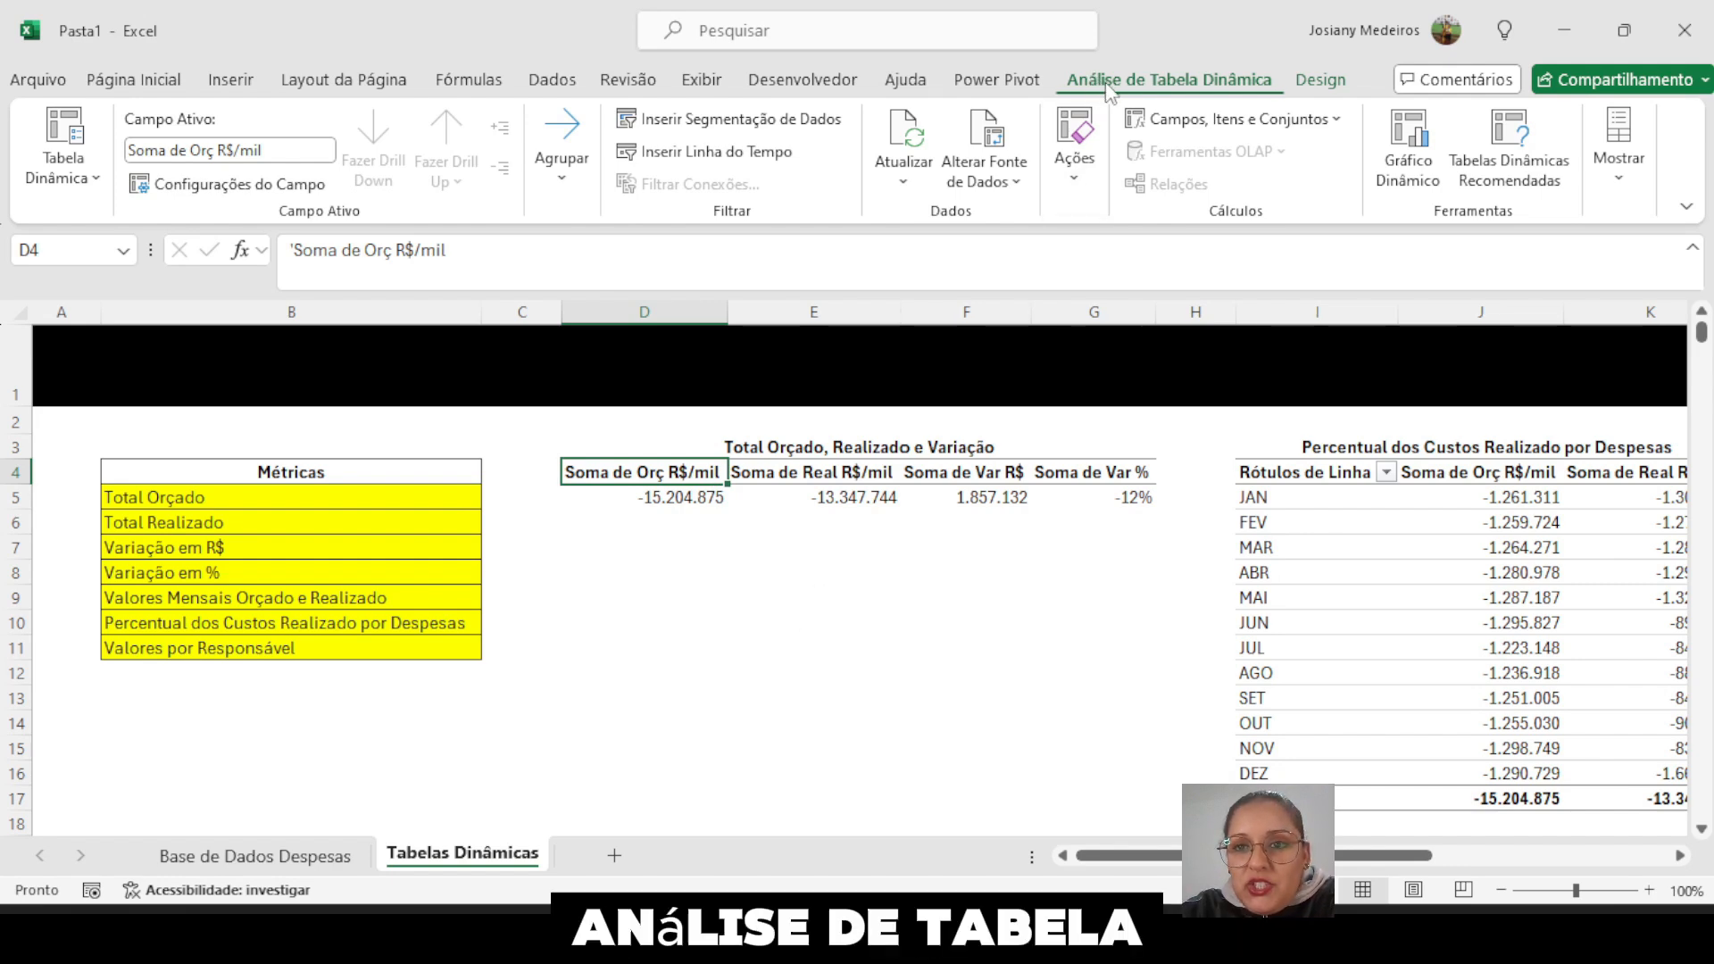
- Insert slicers for the fields Ano and Mês on the totals pivot table
click(720, 125)
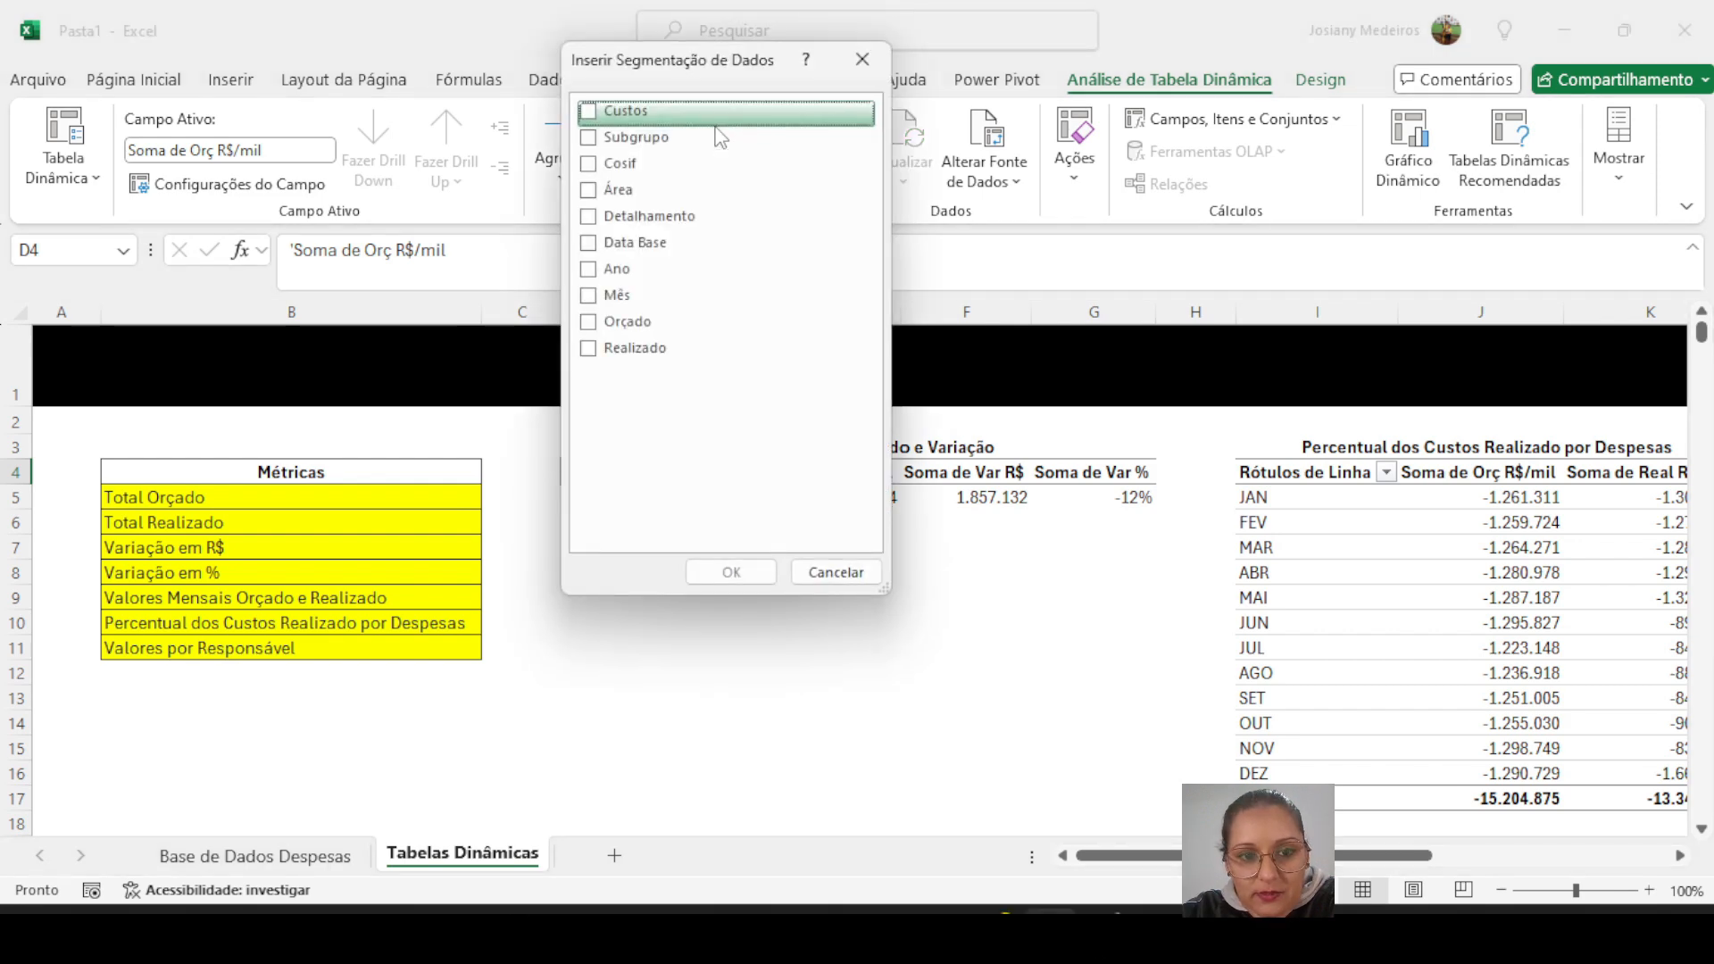
click(588, 270)
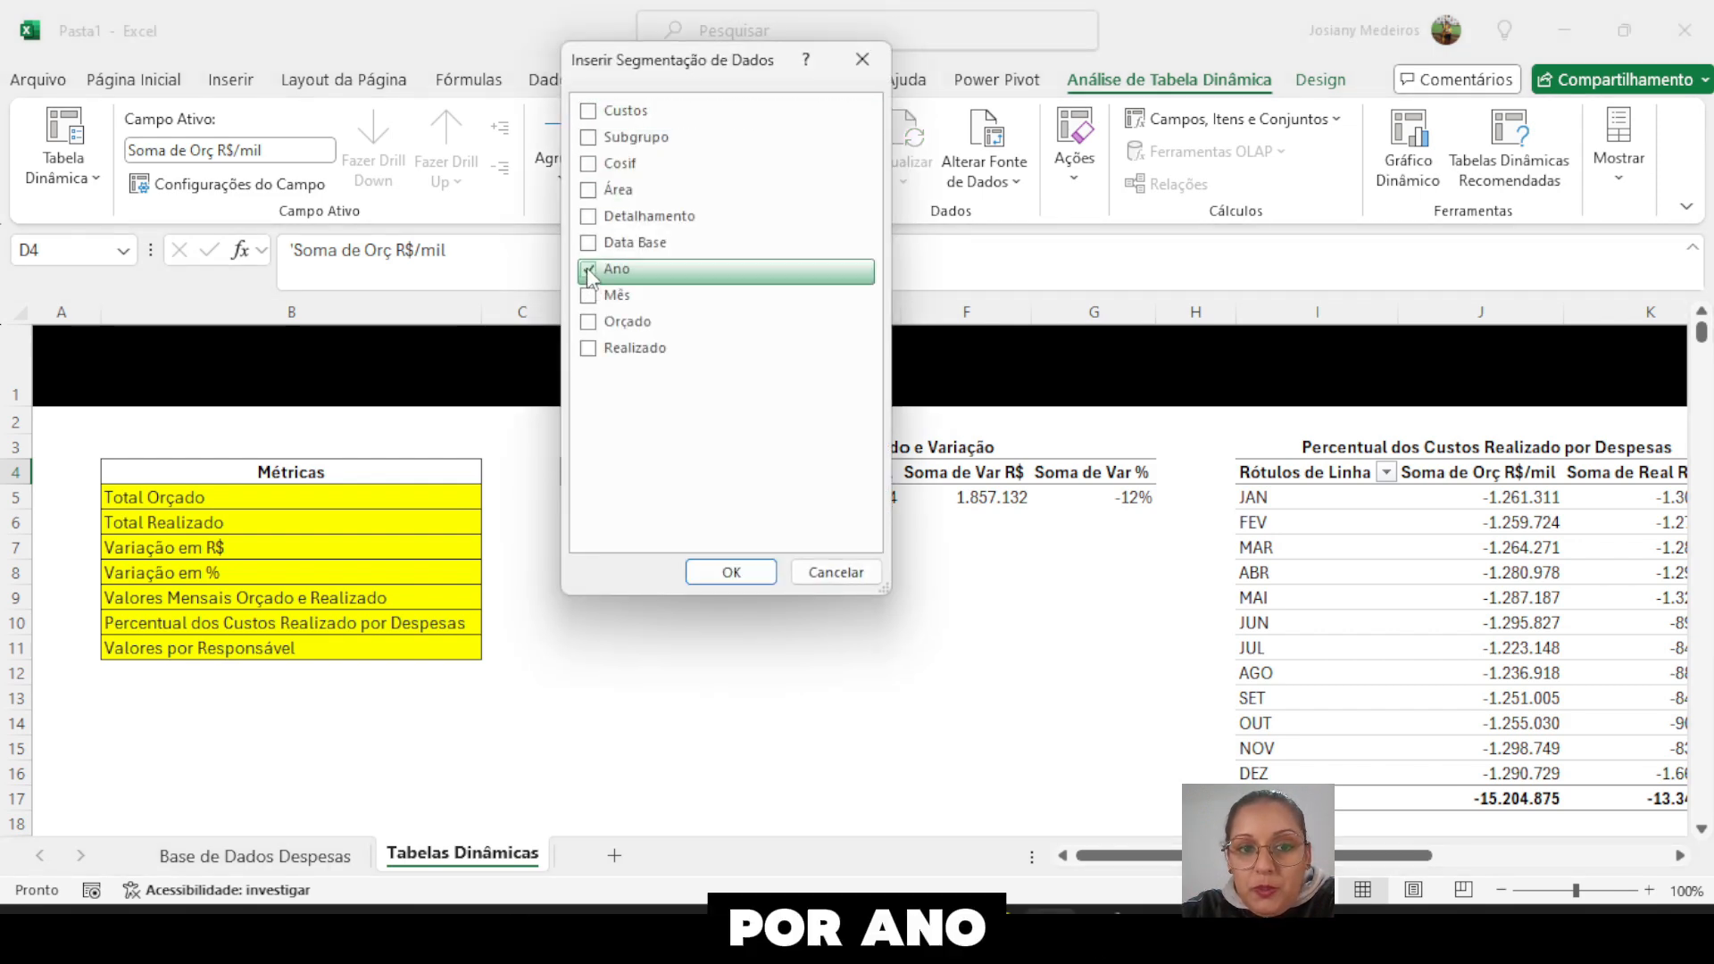
click(588, 296)
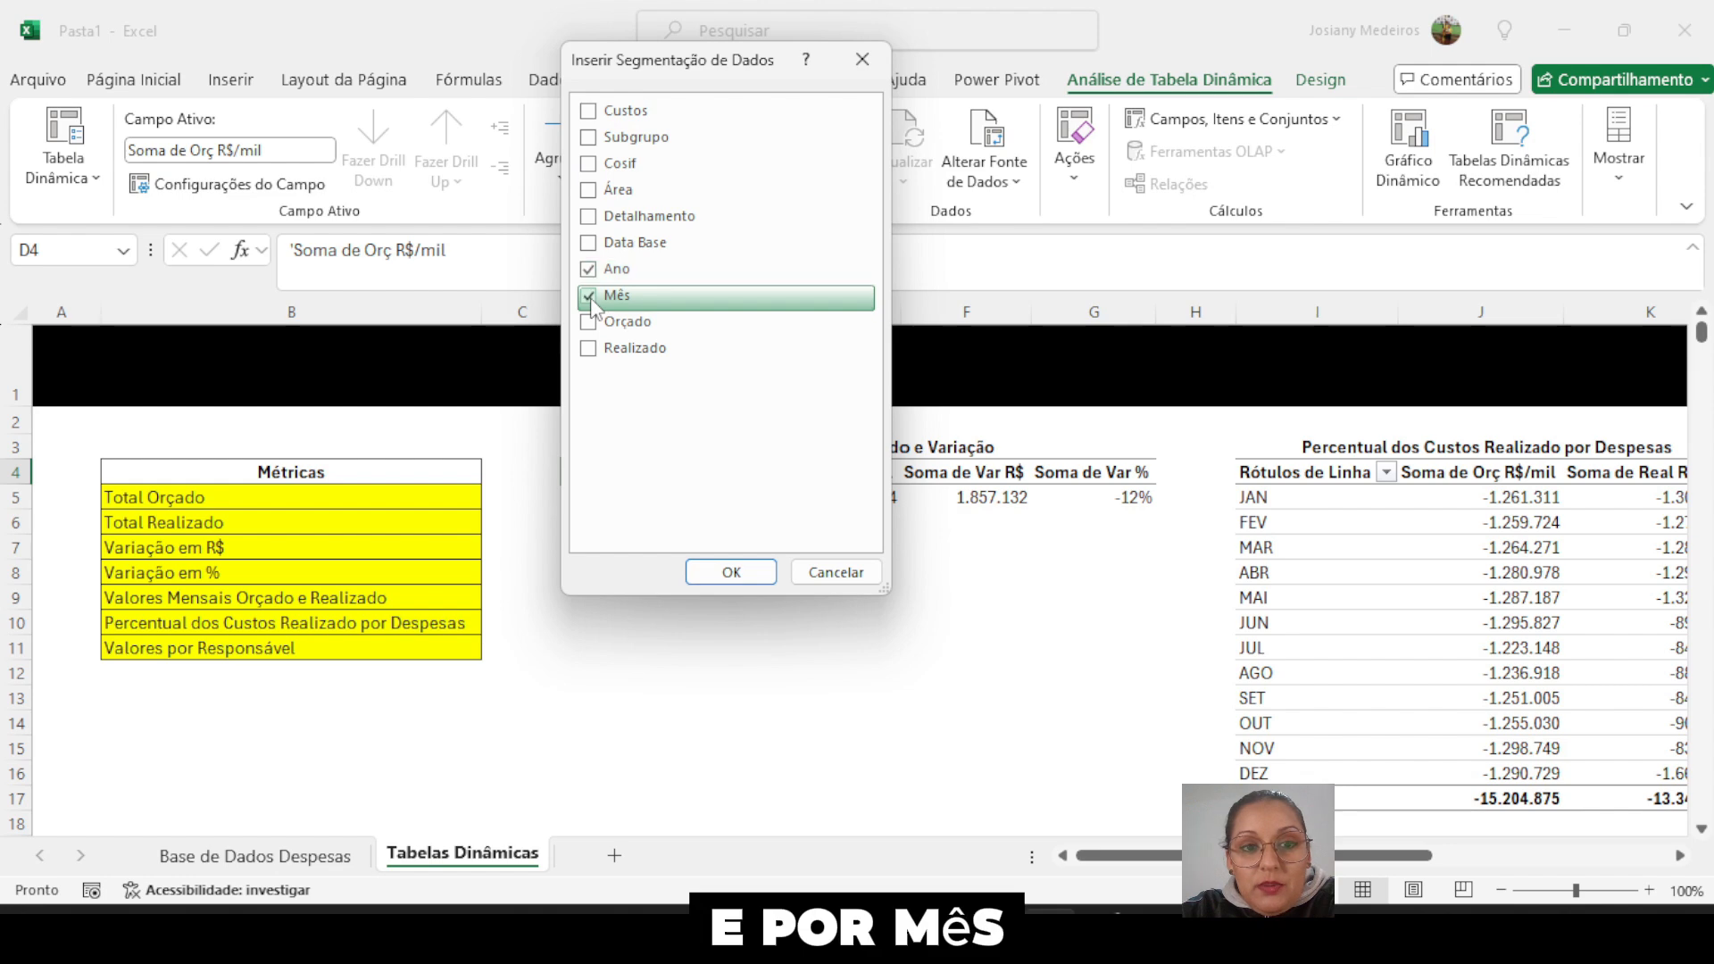
click(738, 576)
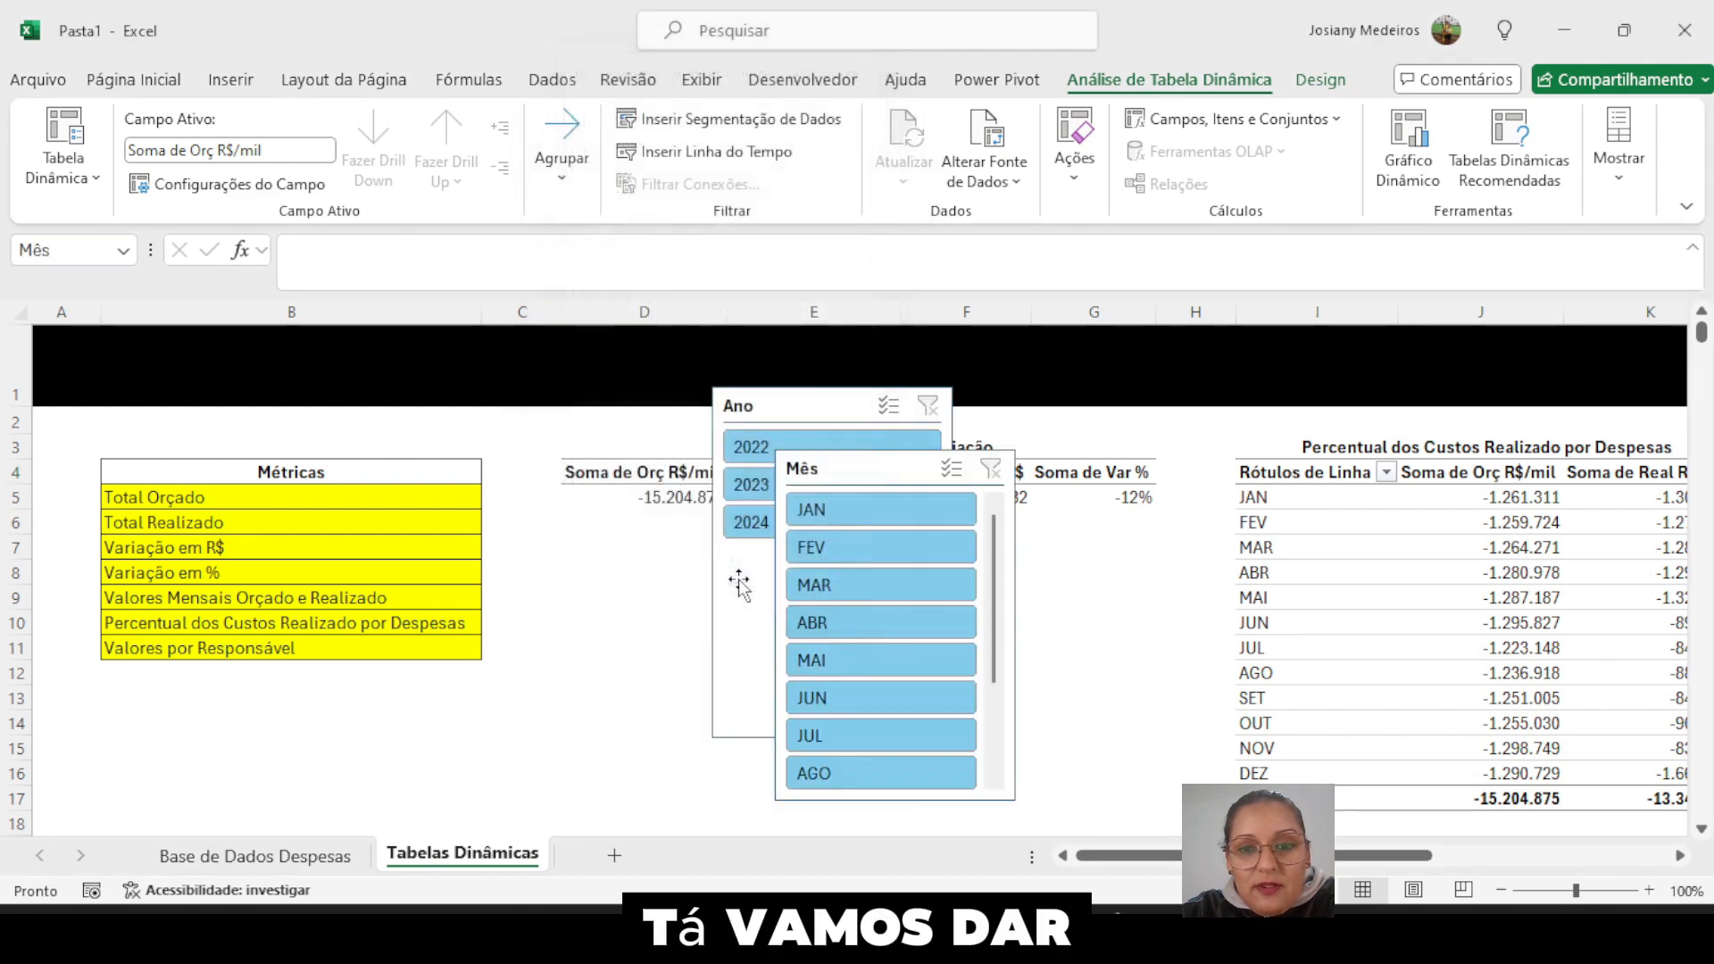
- Arrange the Ano and Mês slicers side by side below the totals pivot table
drag(889, 474, 1079, 558)
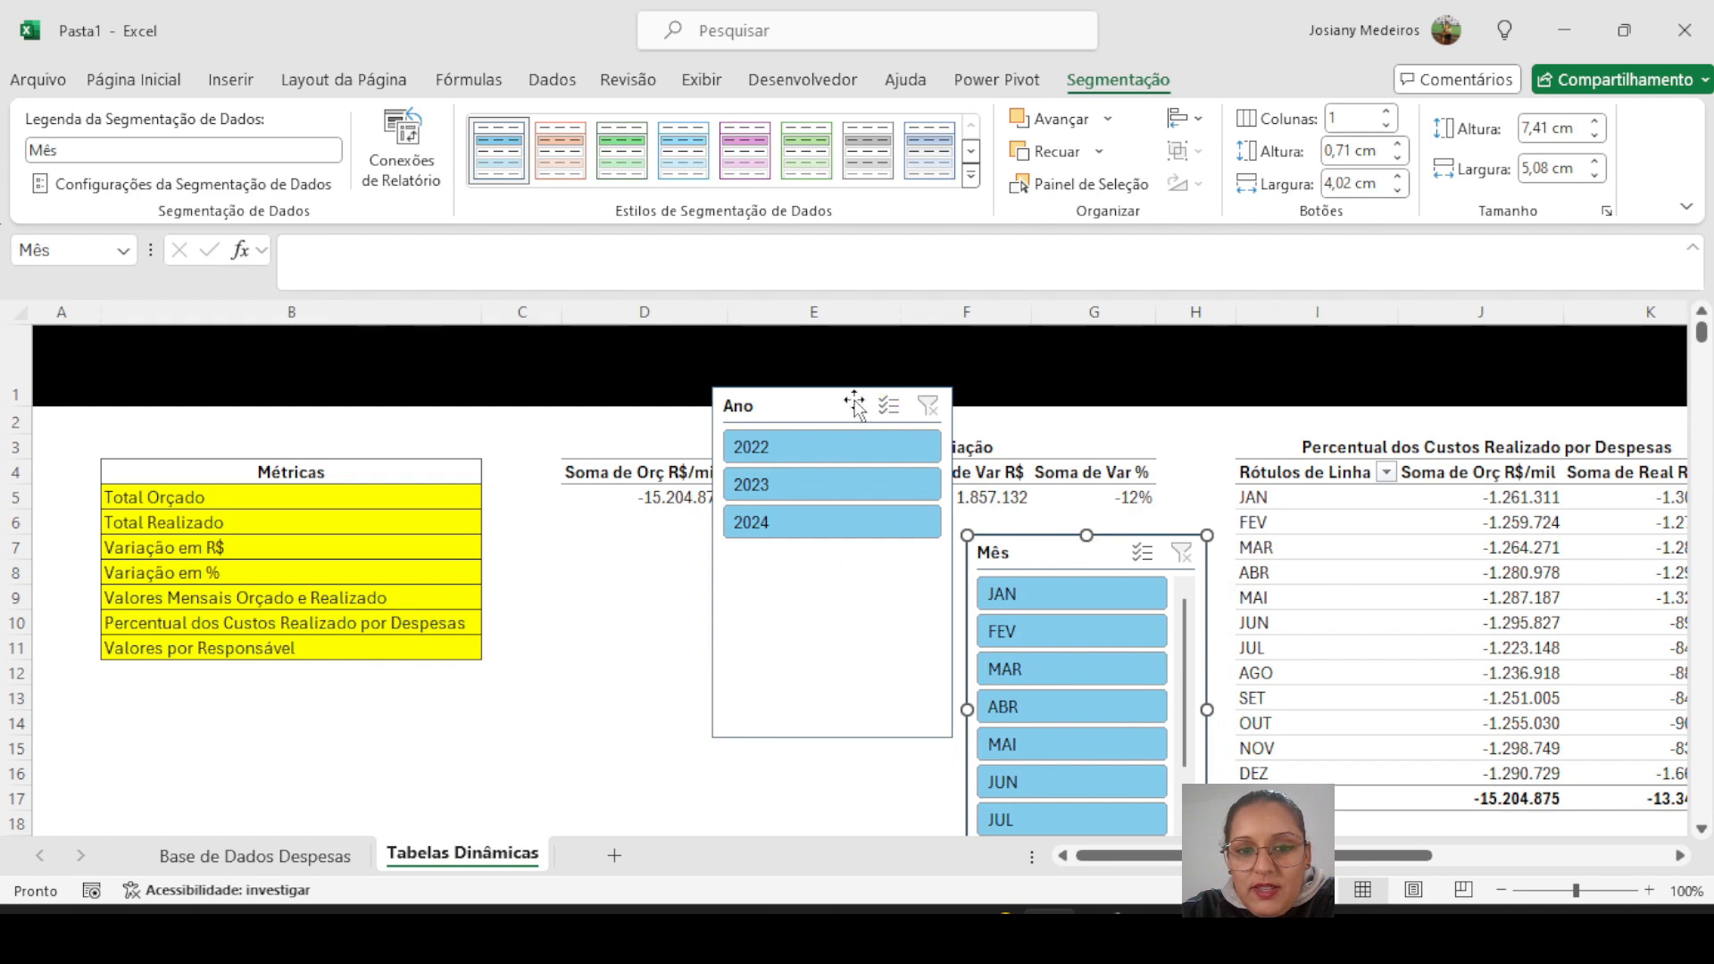
drag(844, 412, 691, 560)
drag(1024, 559, 868, 560)
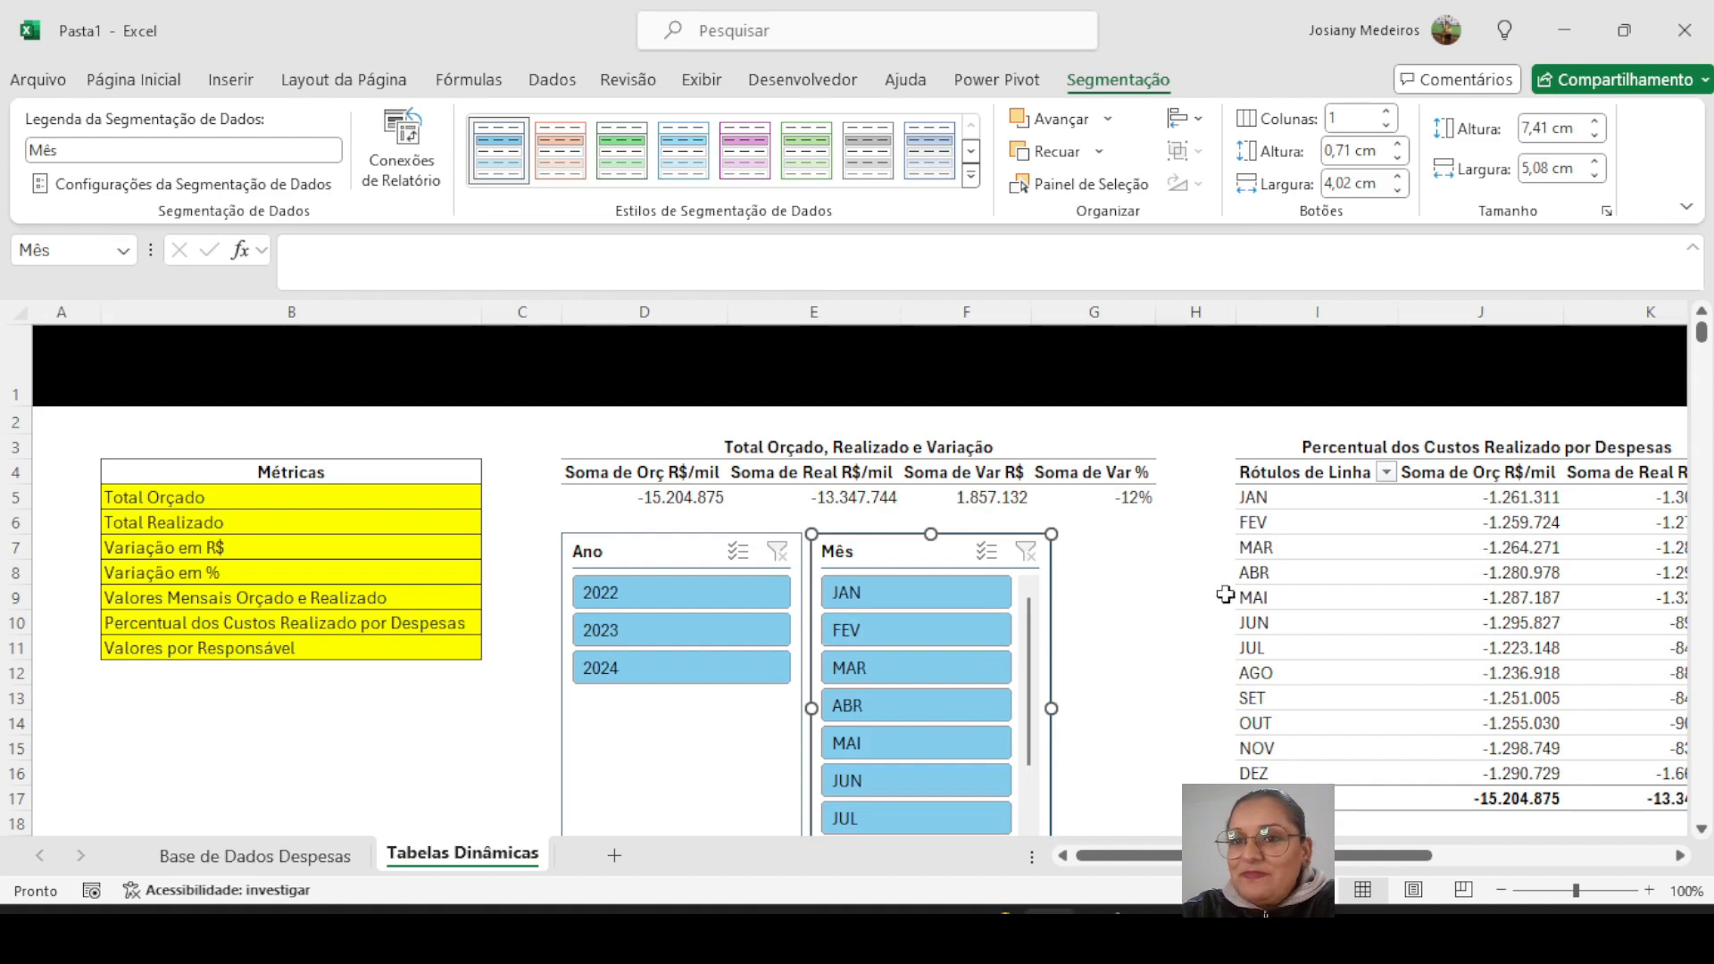
- Set the Ano slicer to display its buttons in 3 columns
click(670, 554)
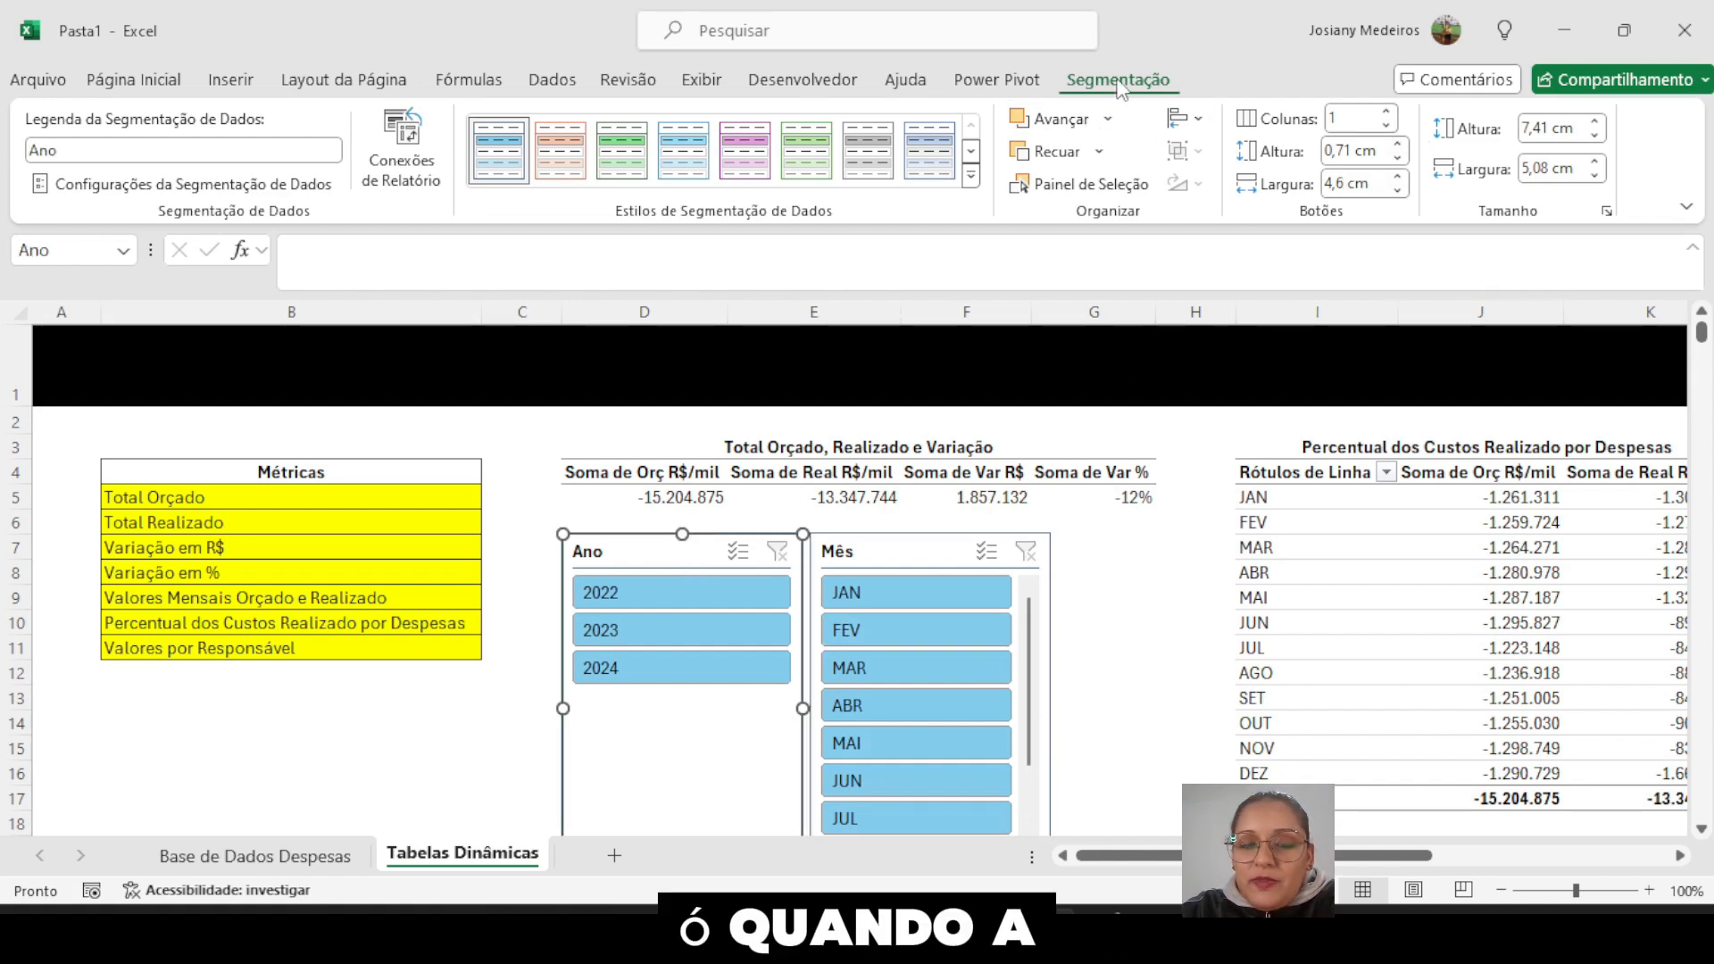
click(1116, 593)
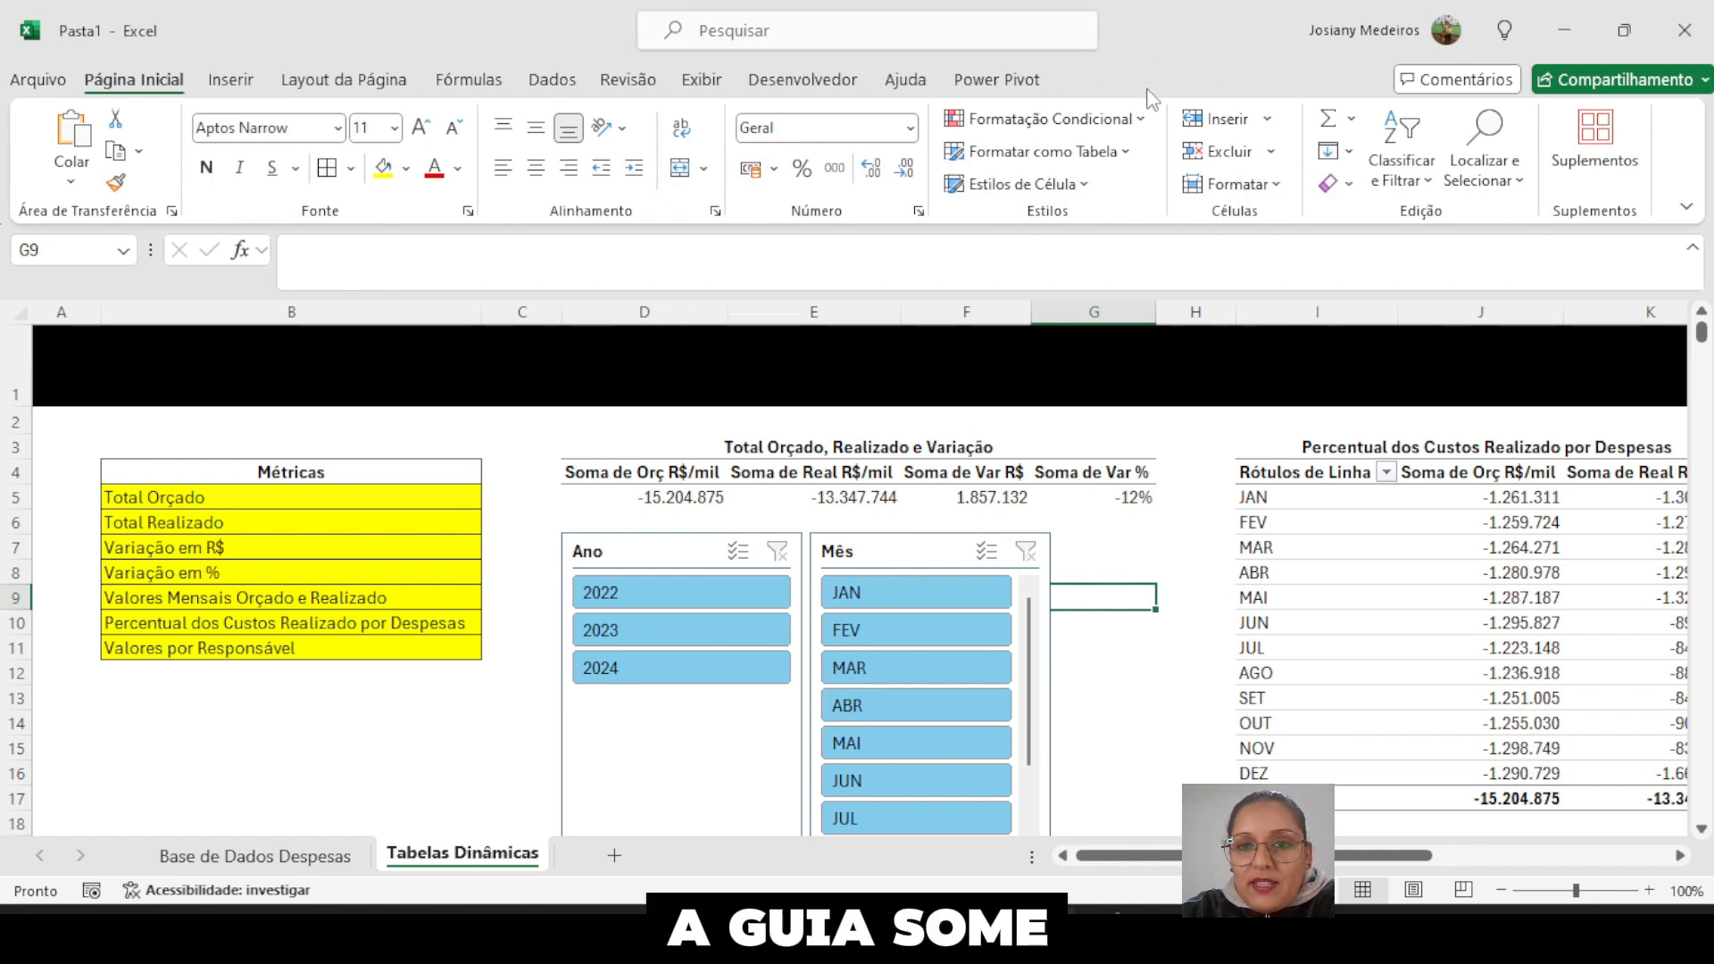
click(634, 549)
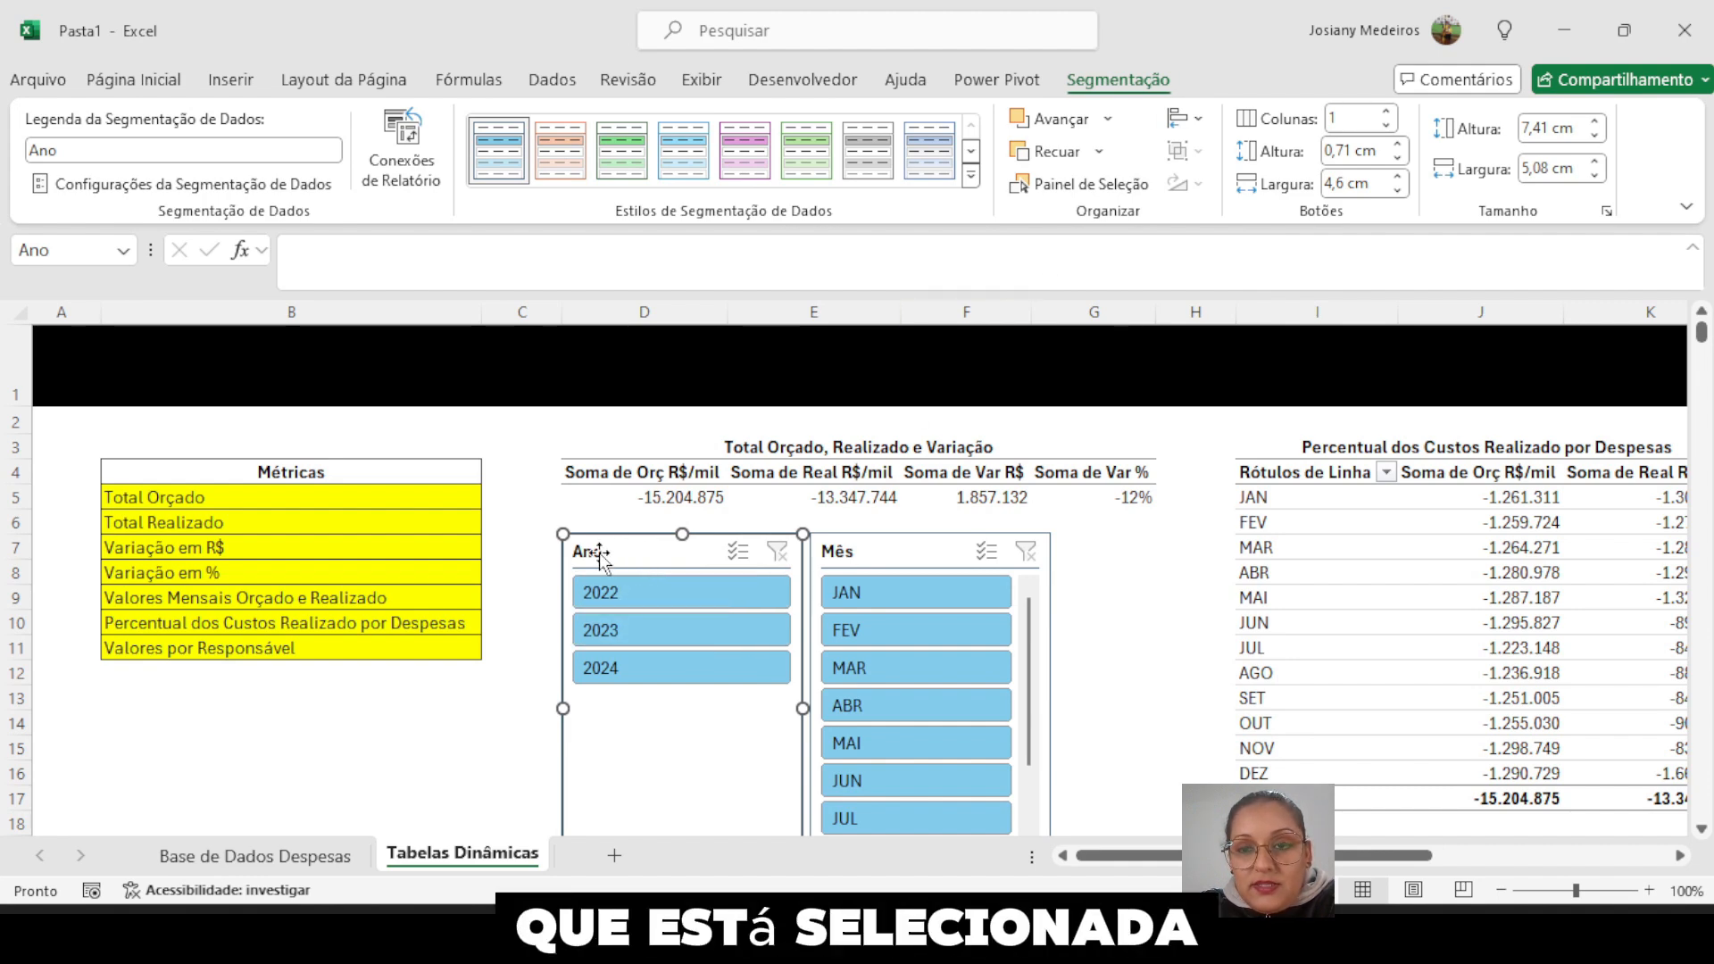
click(1387, 112)
click(1388, 112)
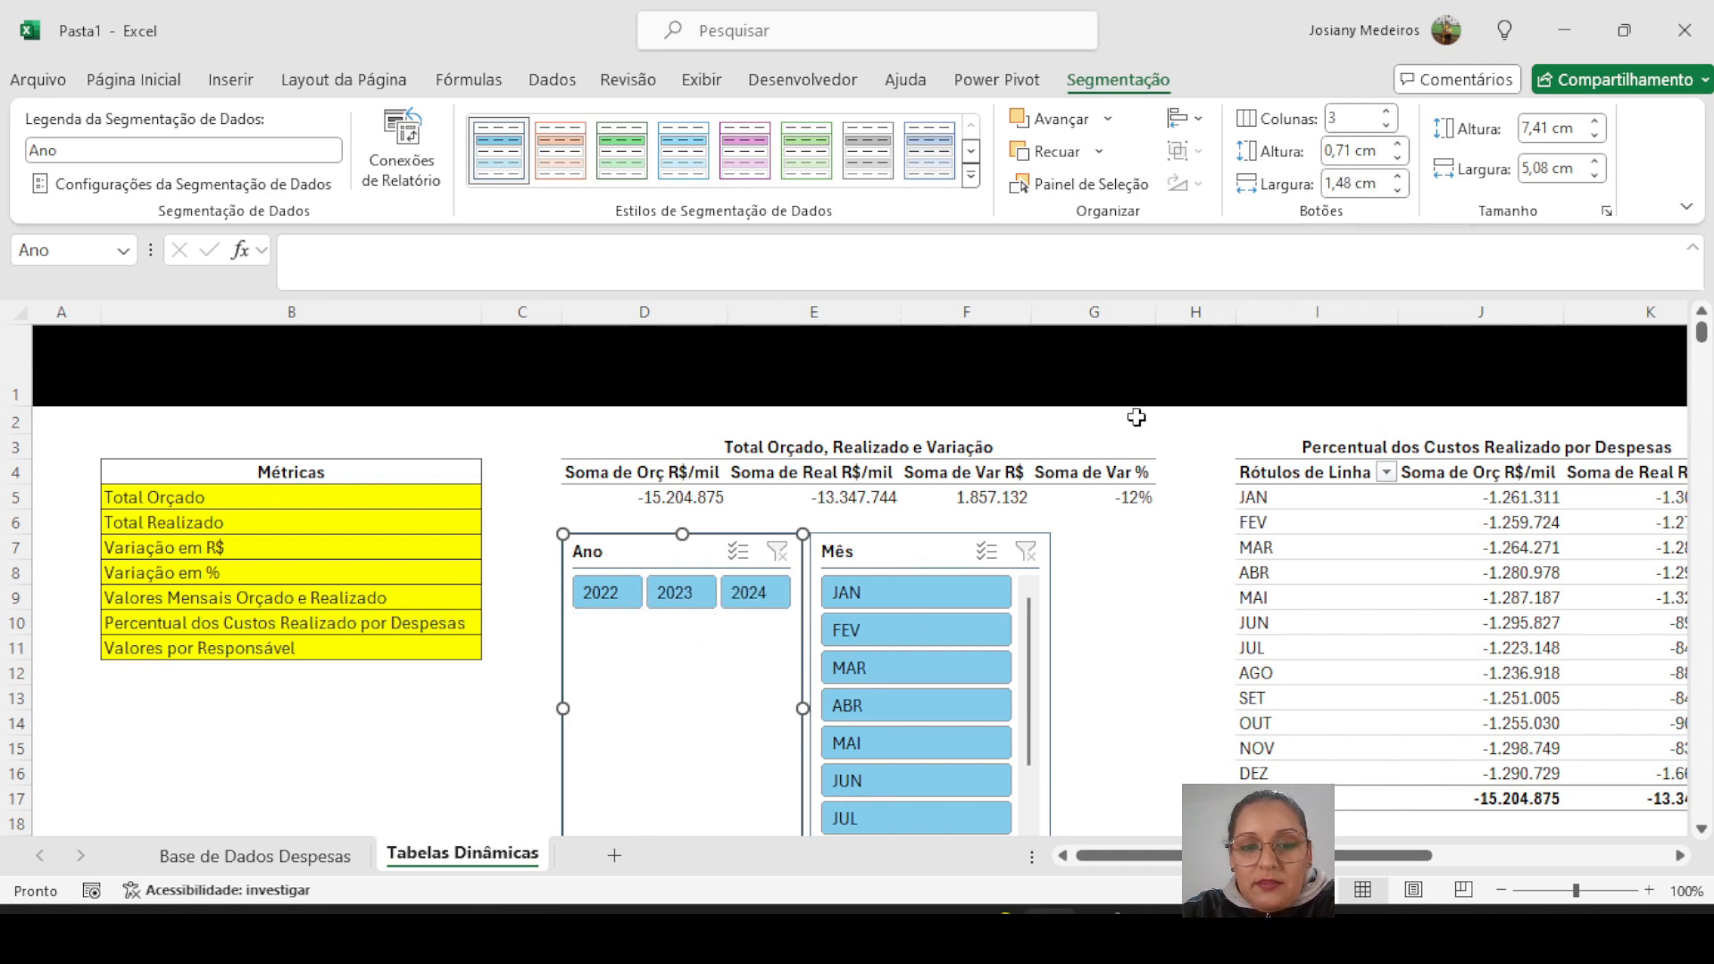
- Shift the Ano slicer slightly toward the metrics list and shorten it to fit its single row of year buttons
drag(667, 558, 620, 543)
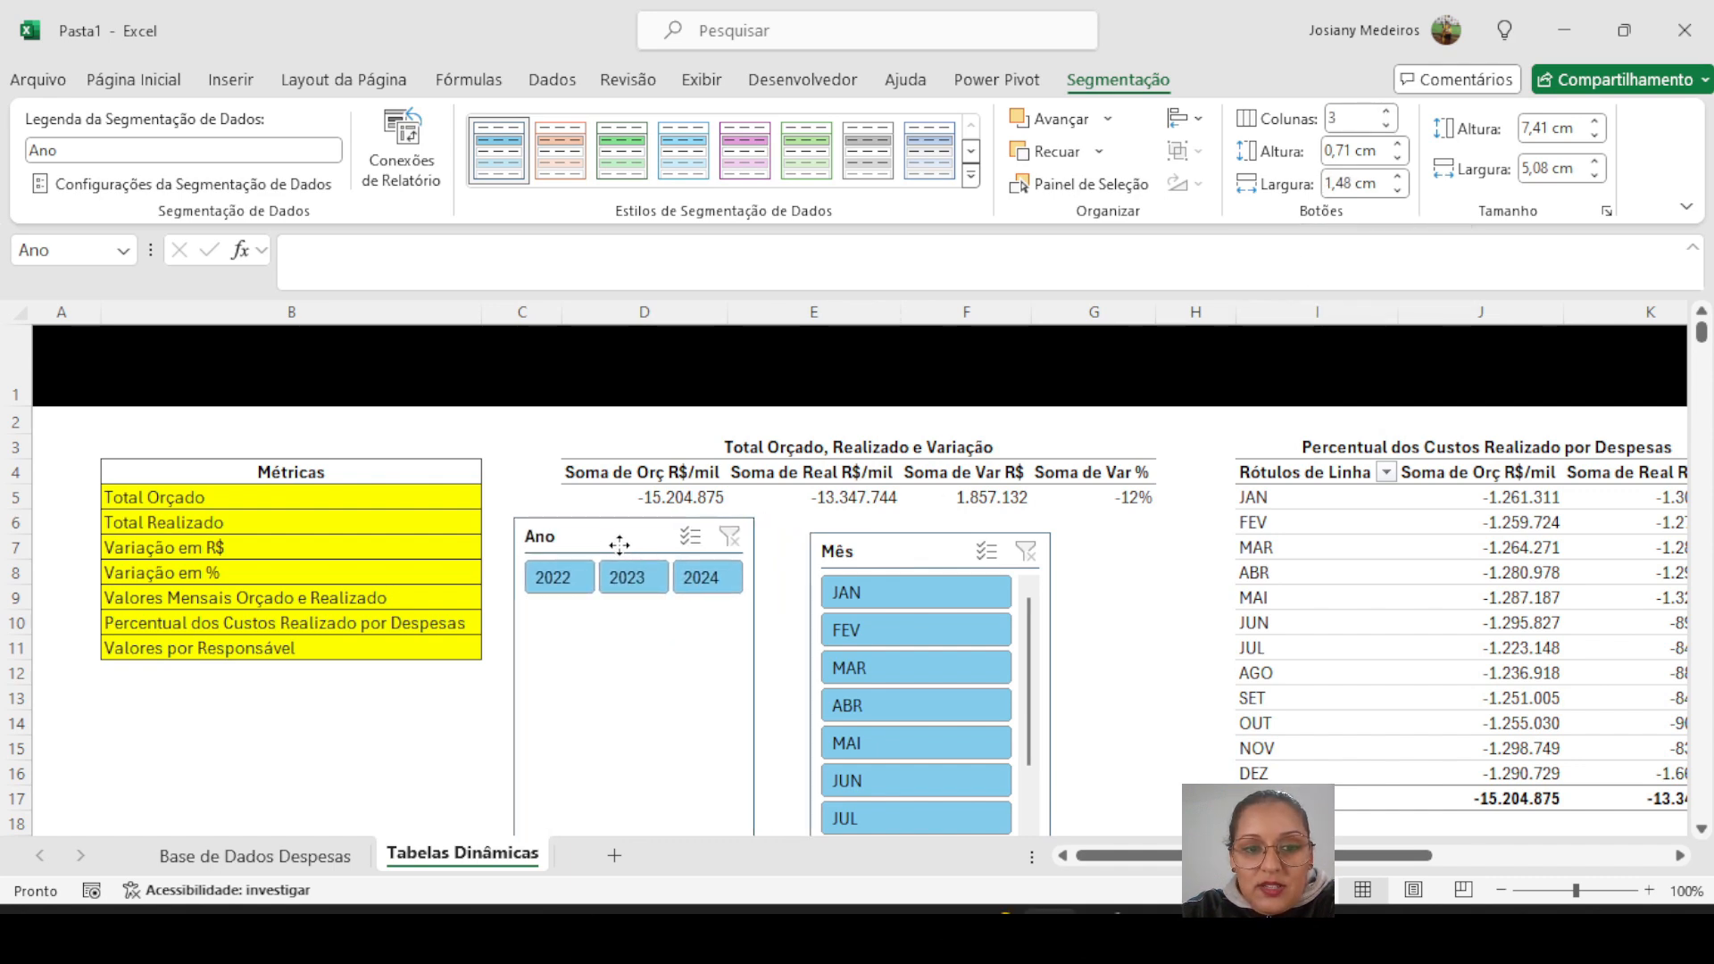
click(1168, 636)
scroll(1161, 639, down, 2)
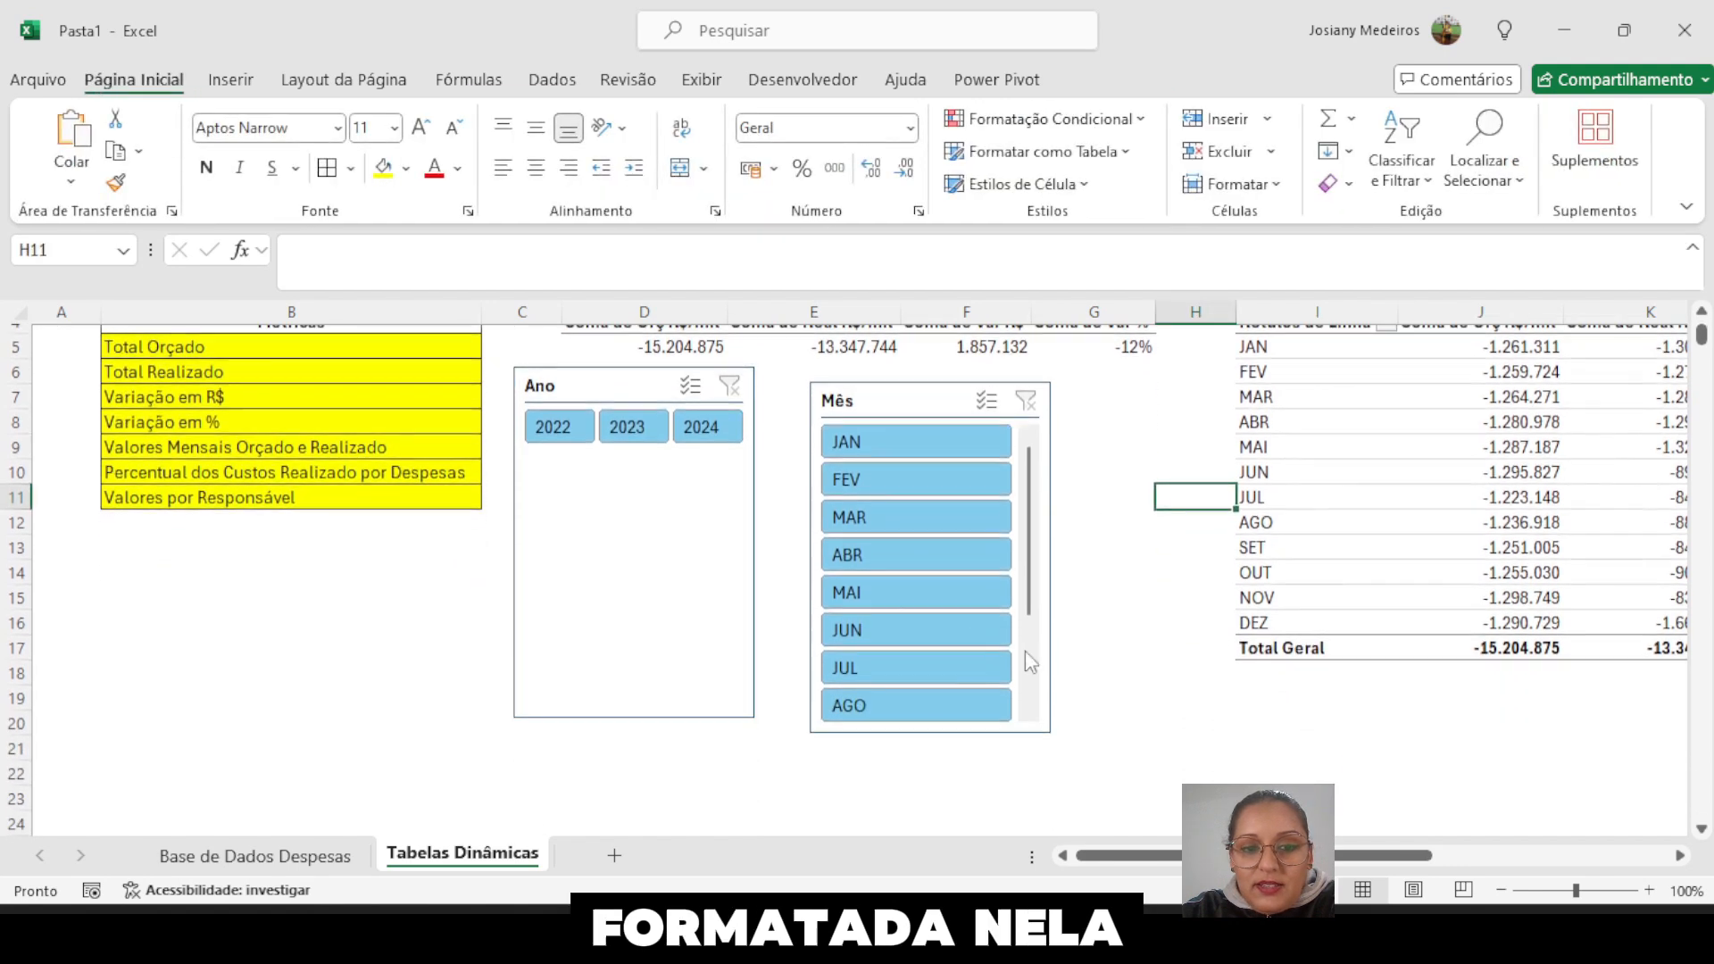
click(674, 683)
drag(634, 720, 634, 464)
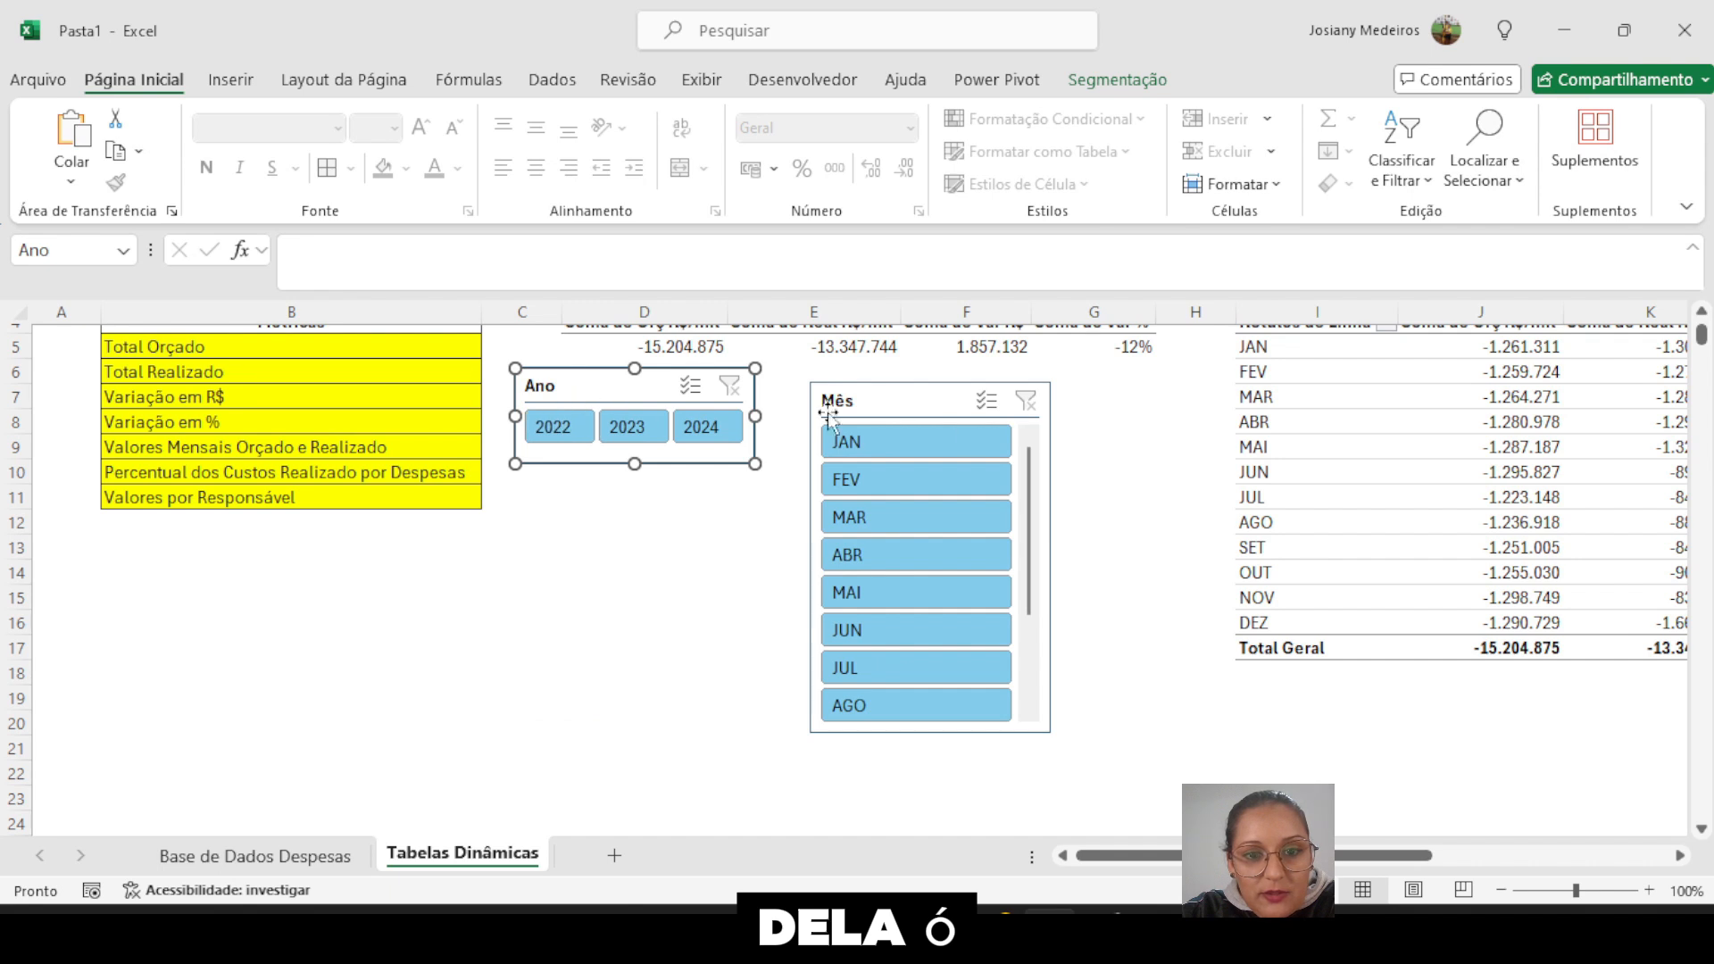
- Set the Mês slicer to display its buttons in 3 columns
click(897, 407)
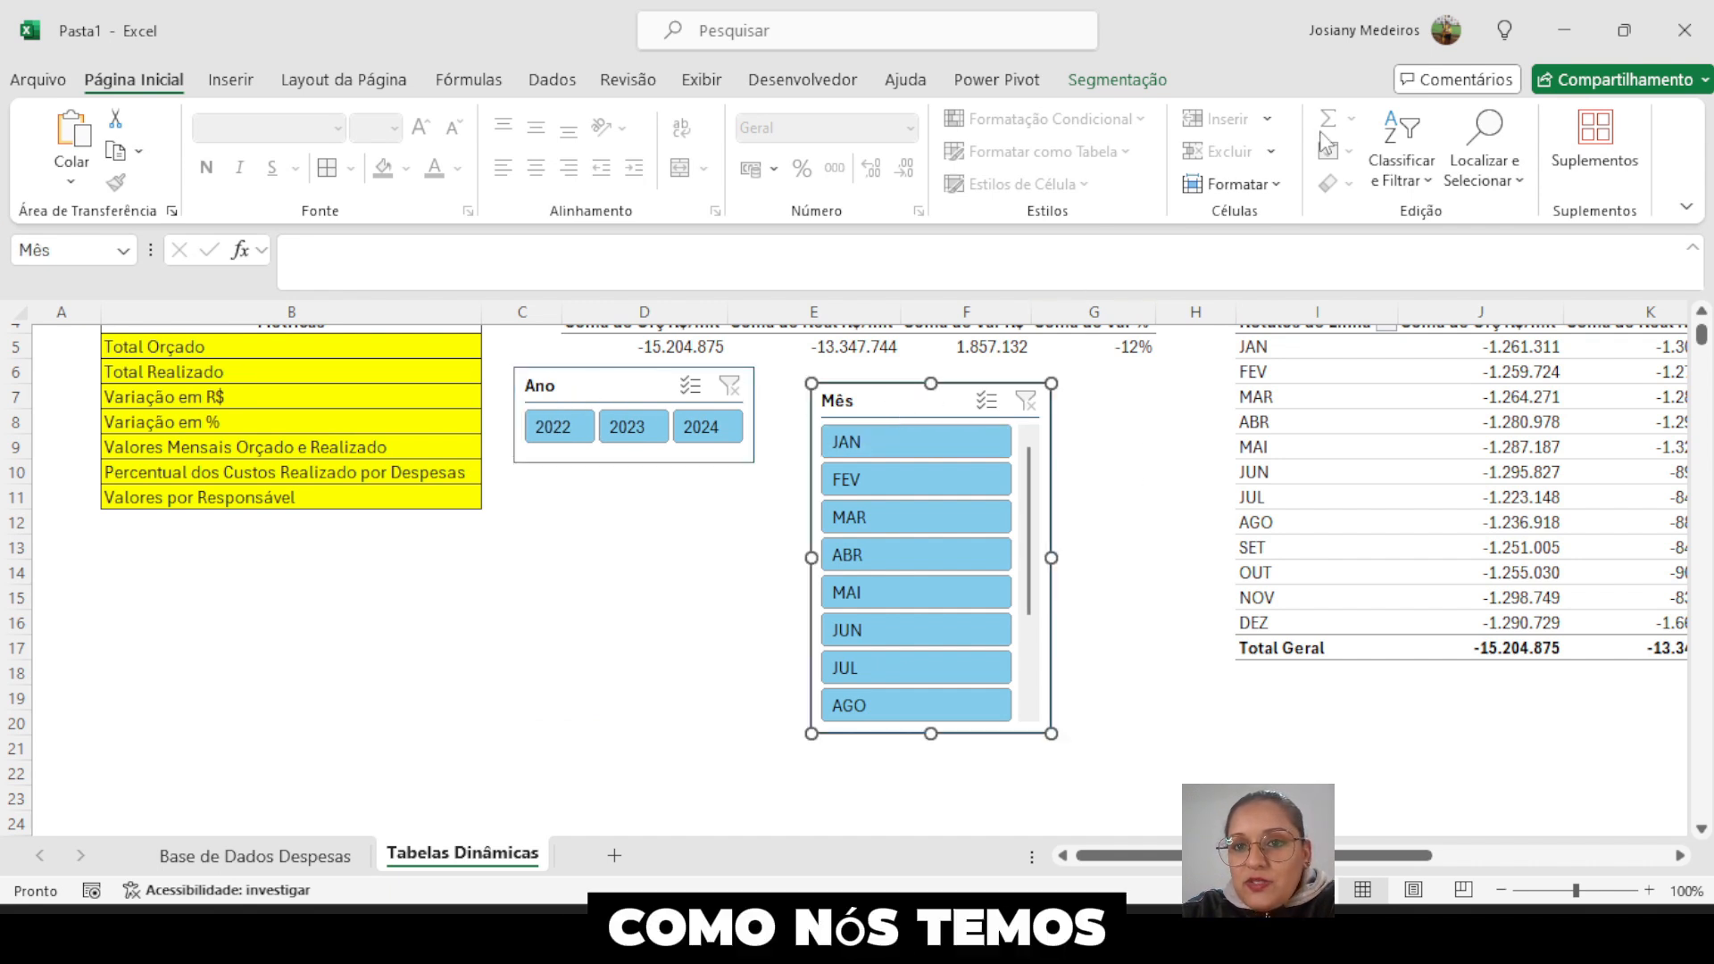
click(1126, 82)
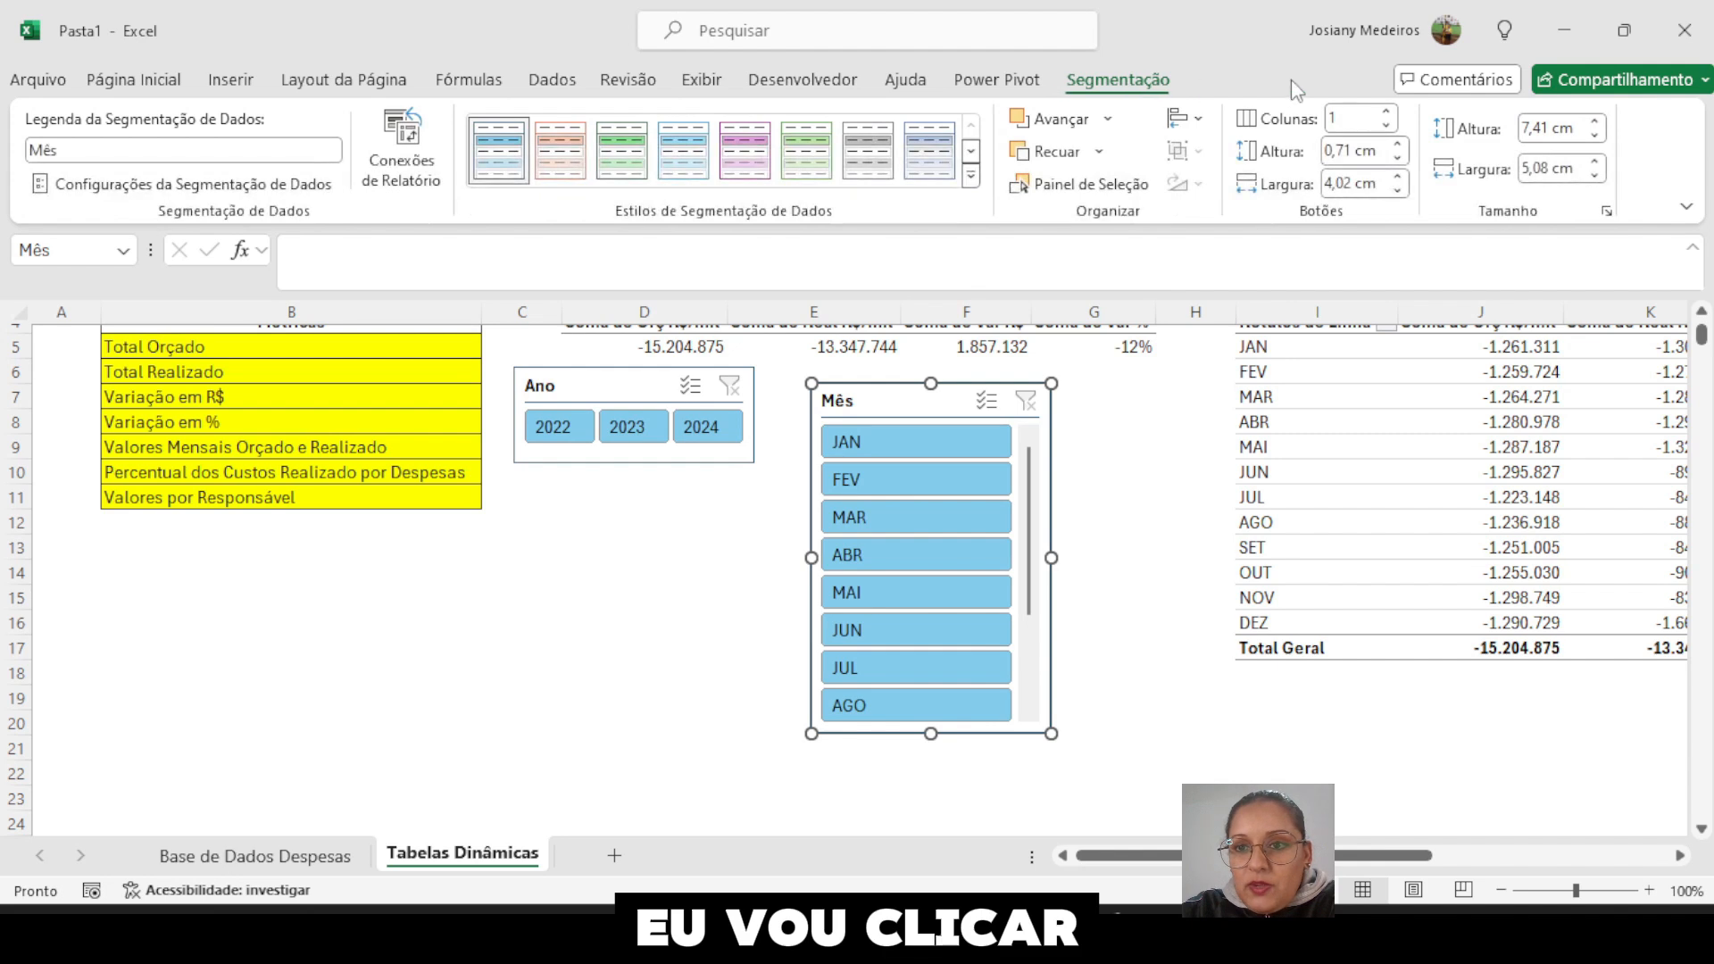
click(1388, 114)
click(1388, 114)
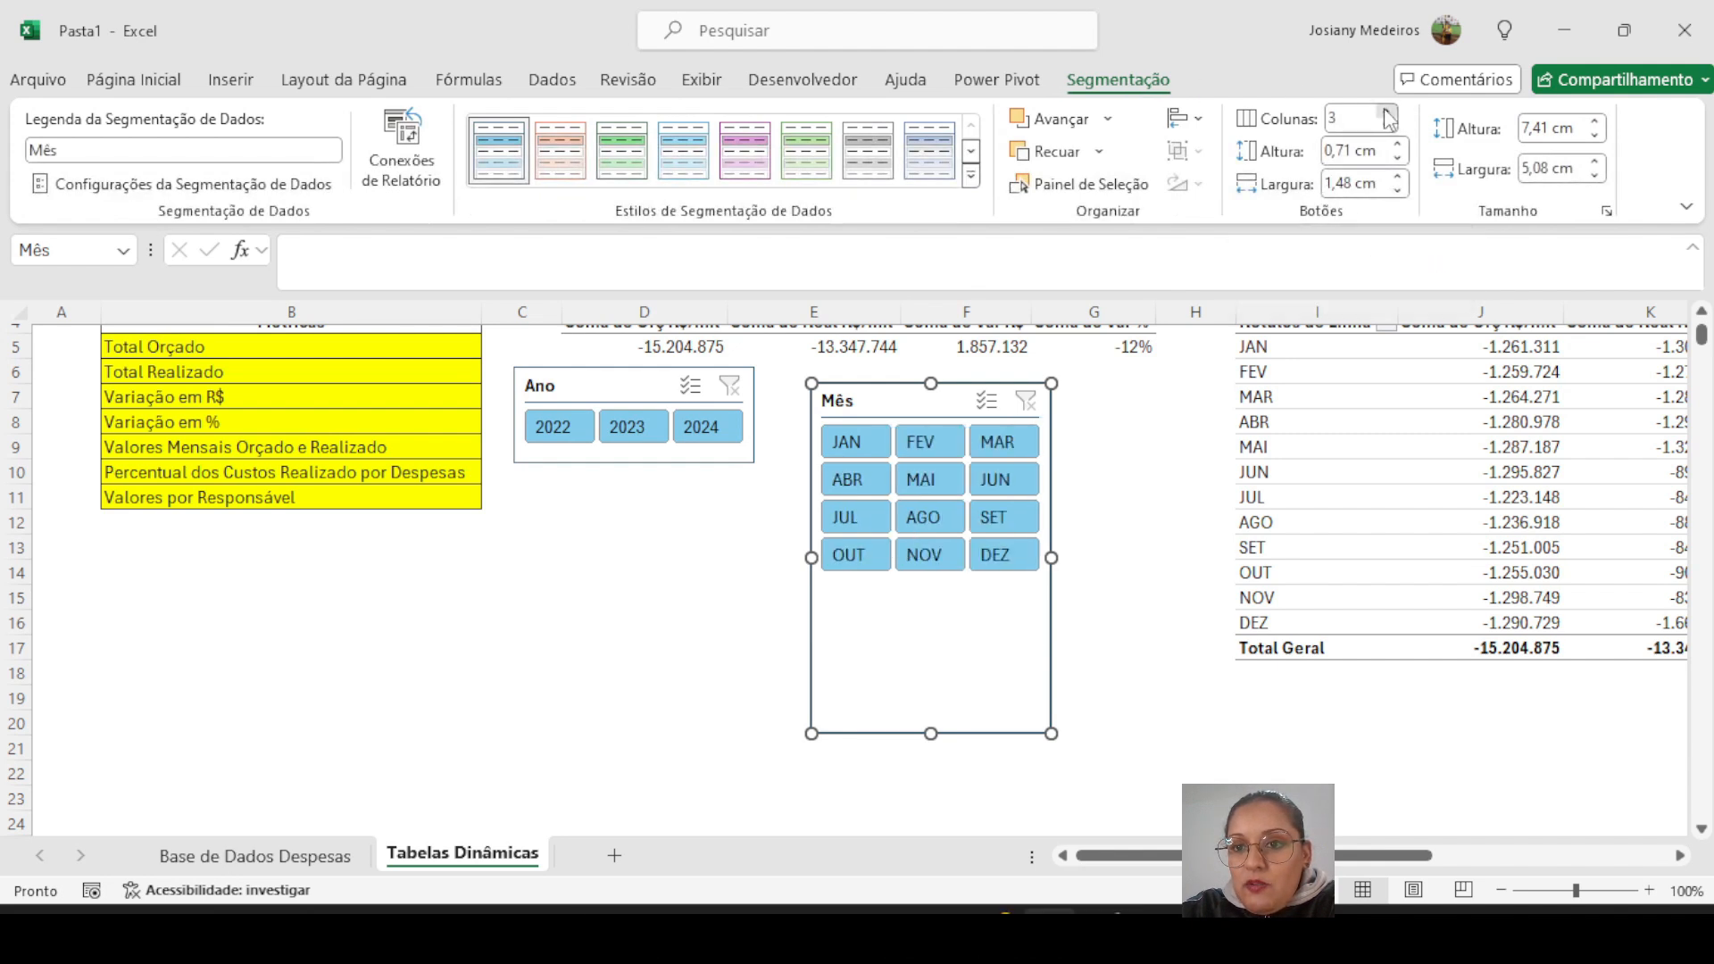
- Try the Mês slicer with 4 columns and a width of about 6.32 cm, and restore 3 columns
click(1388, 113)
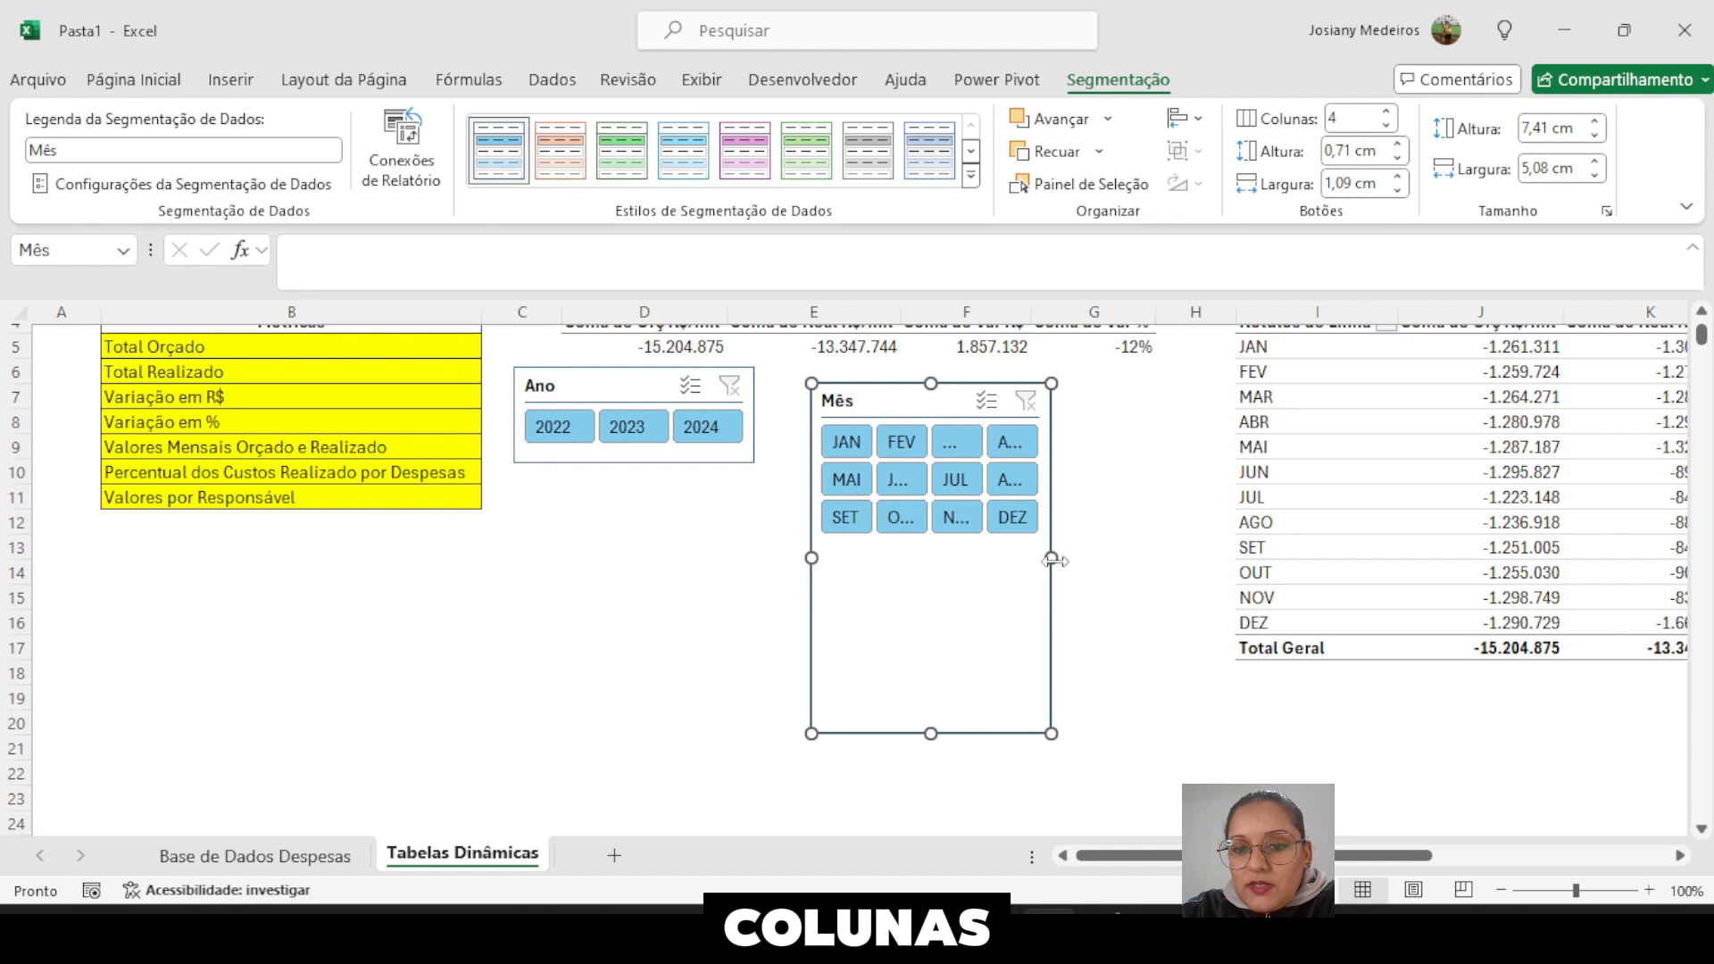
drag(1052, 560, 1109, 558)
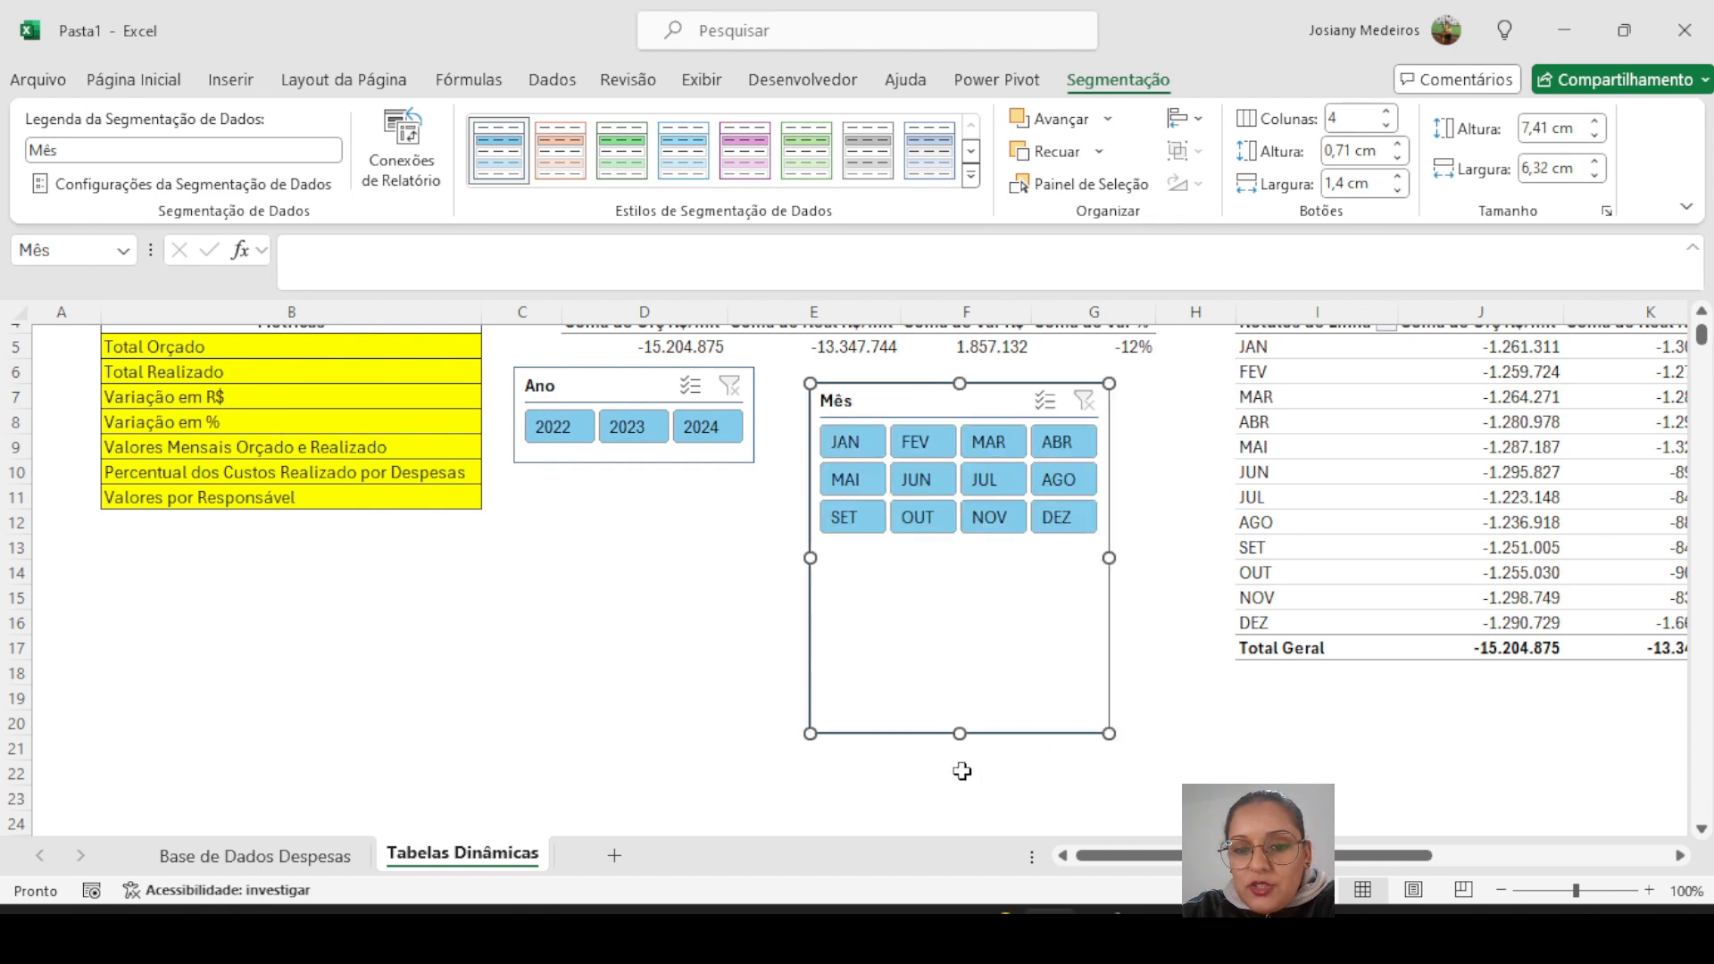
click(1387, 125)
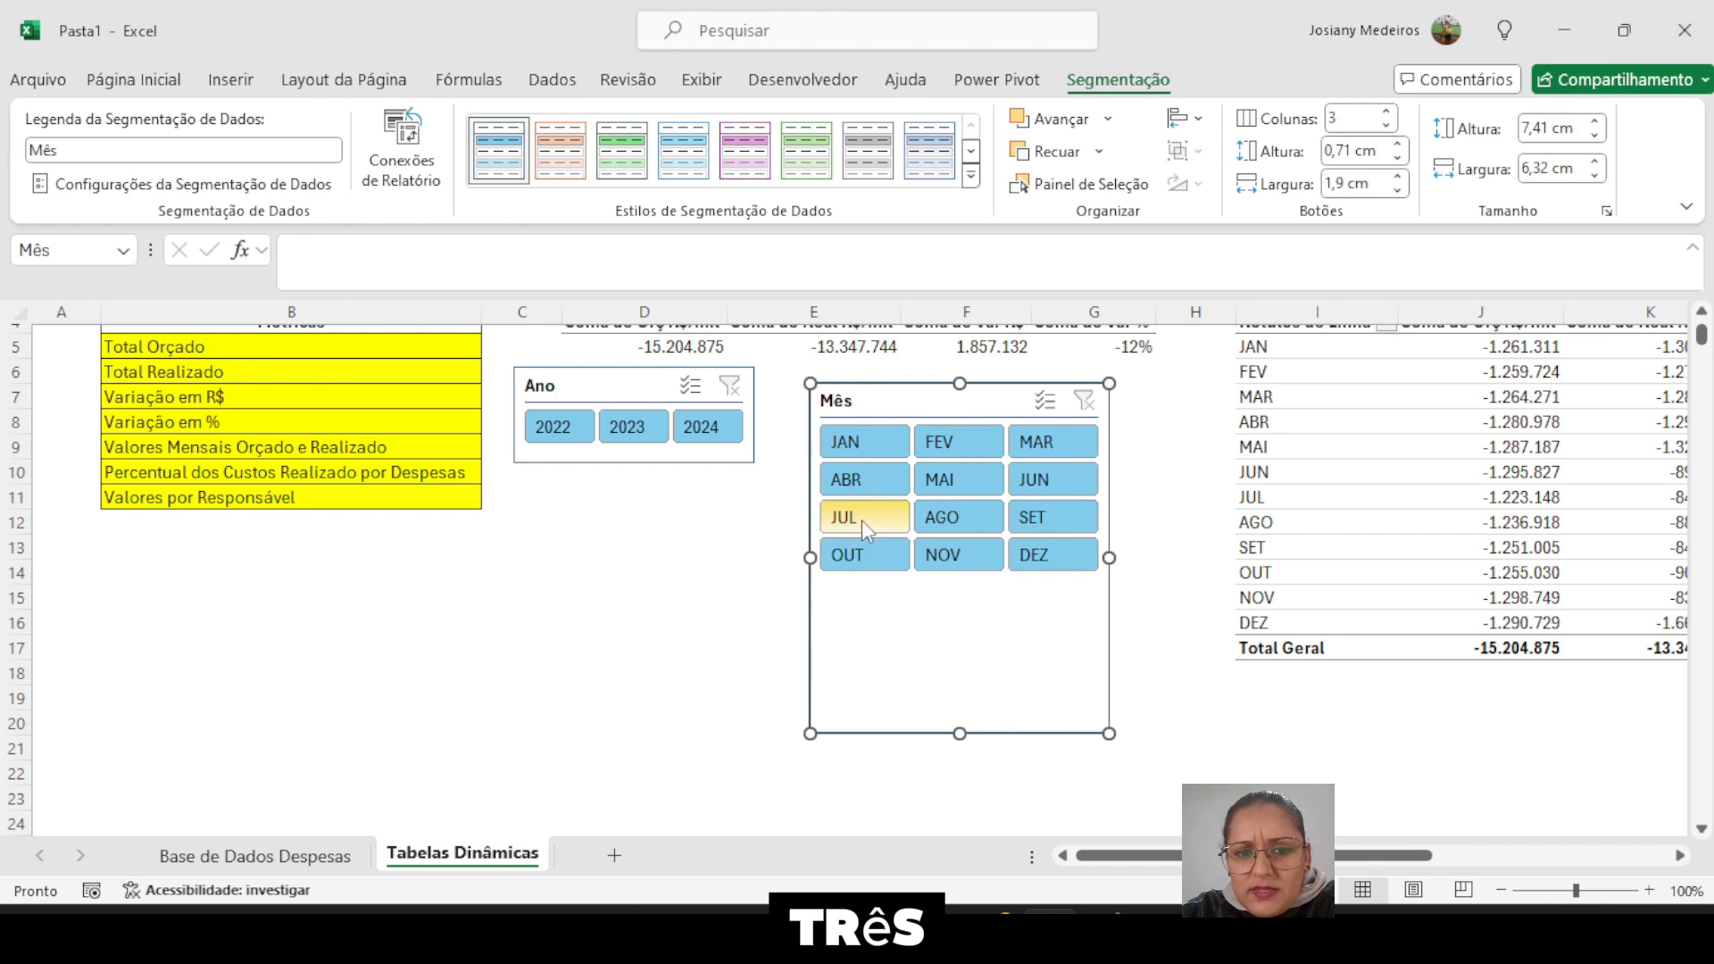
- Place the Mês slicer directly below the Ano slicer and resize it to about 5.03 cm wide and 4.55 cm high
drag(933, 400, 639, 489)
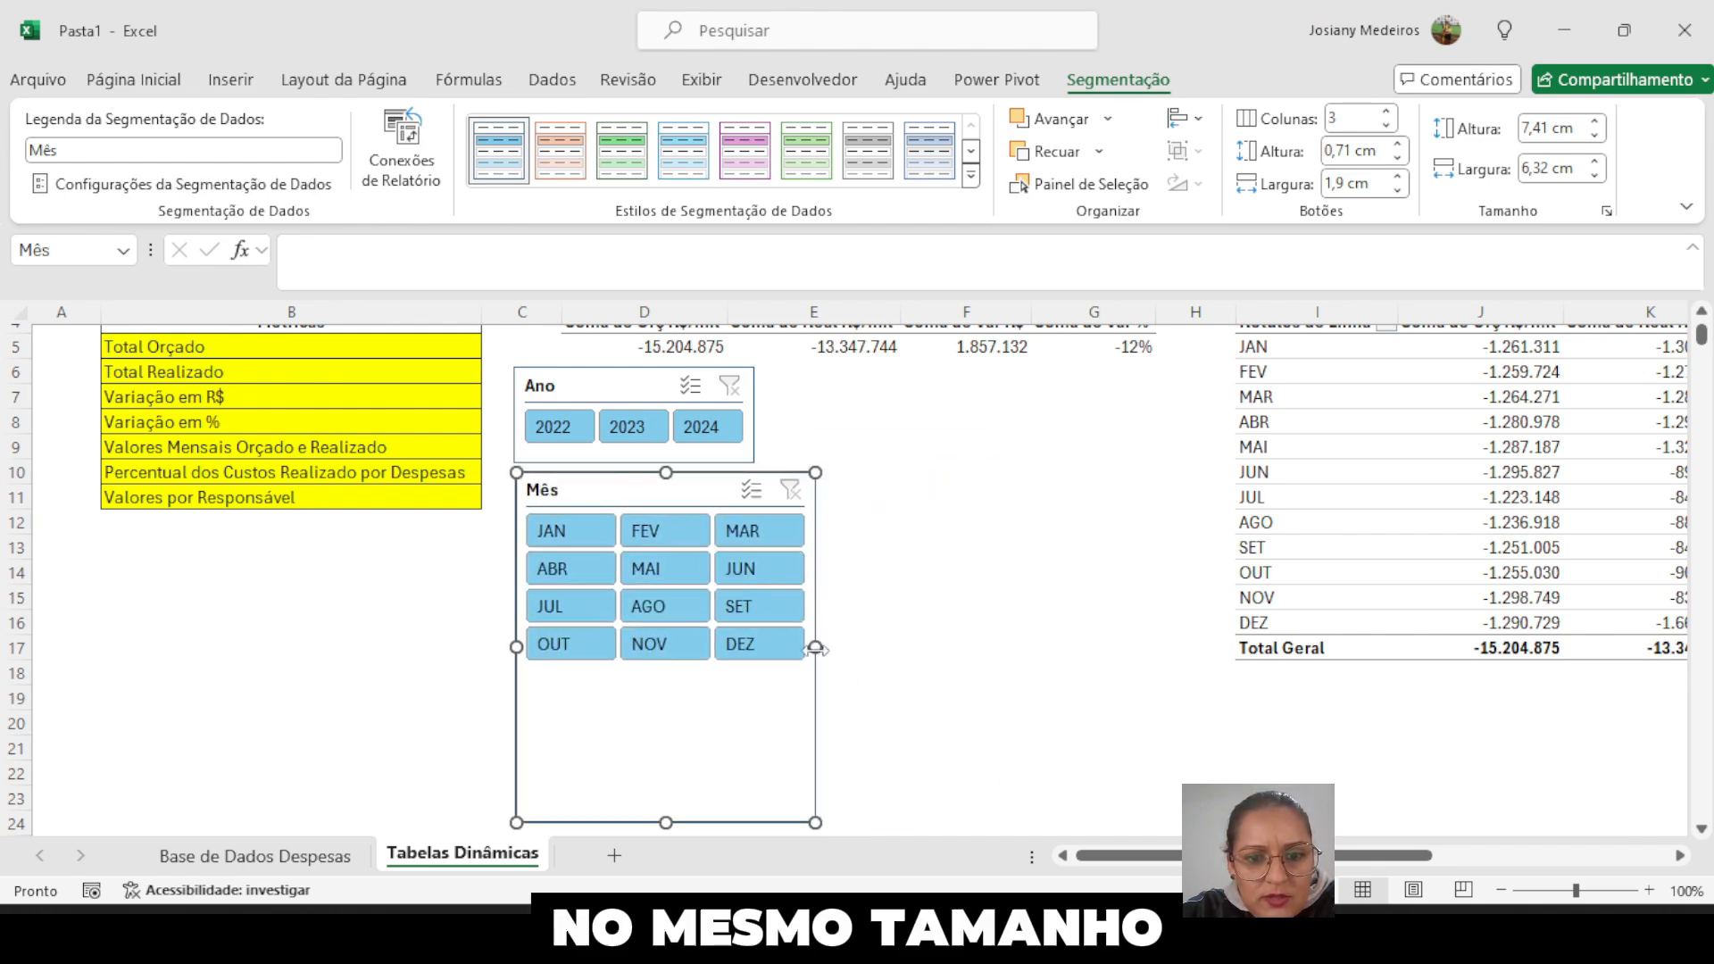
drag(815, 644, 755, 644)
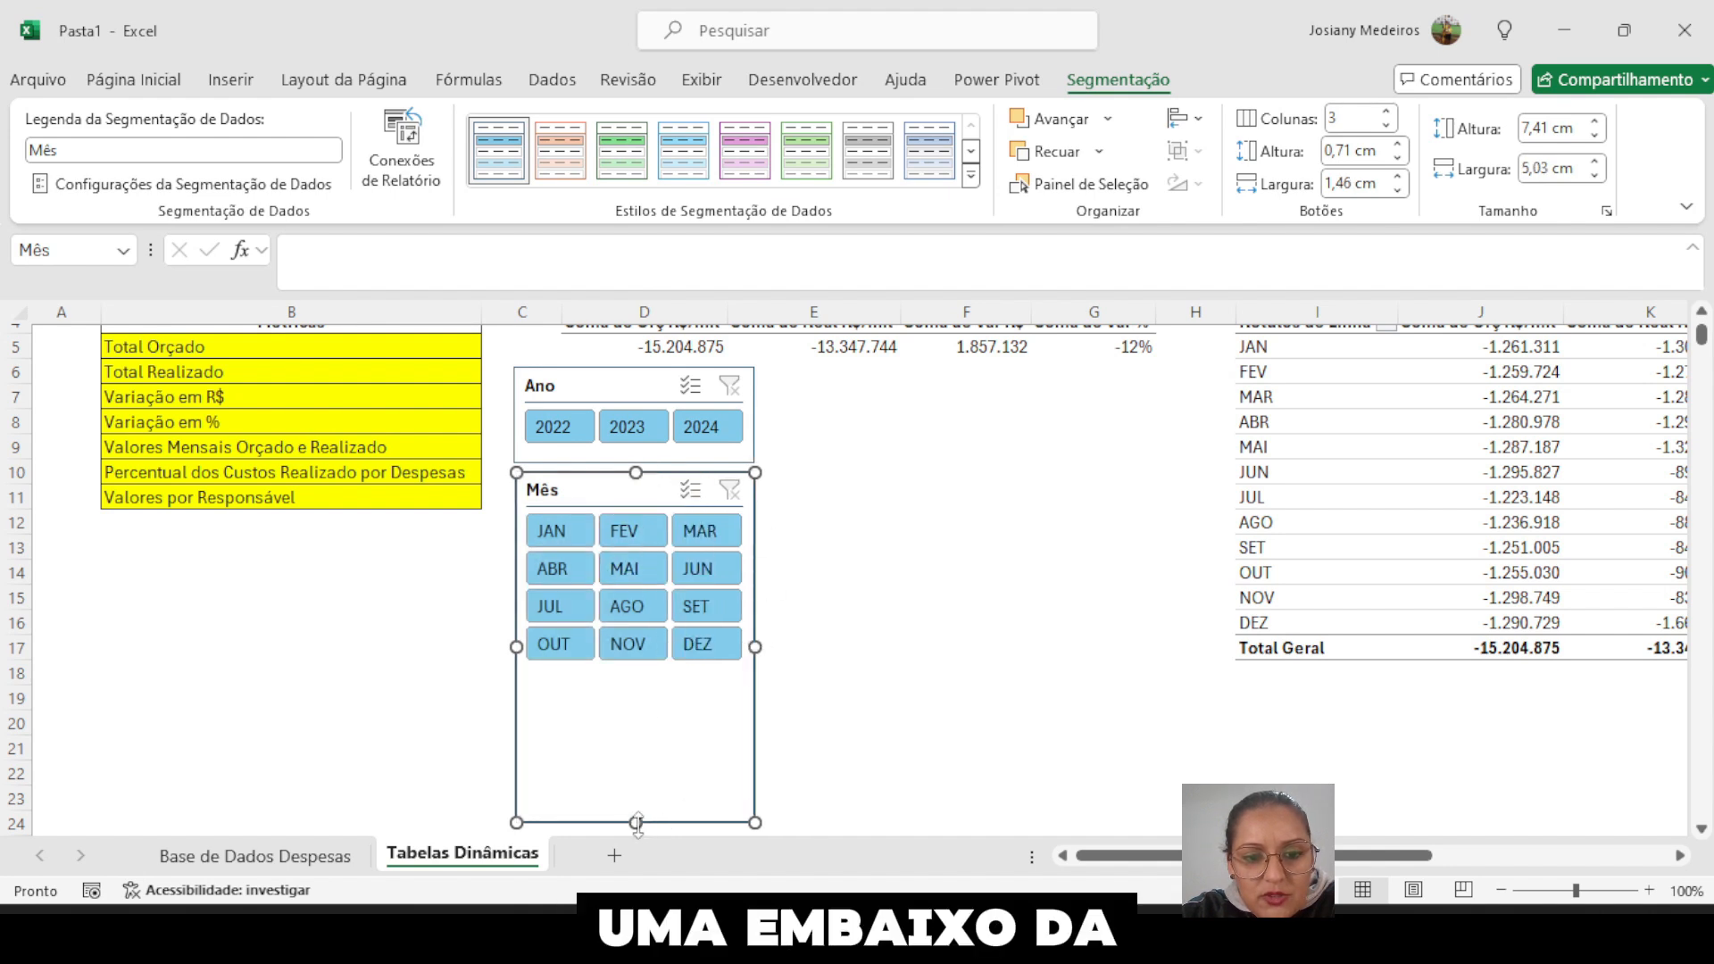
drag(636, 822, 638, 688)
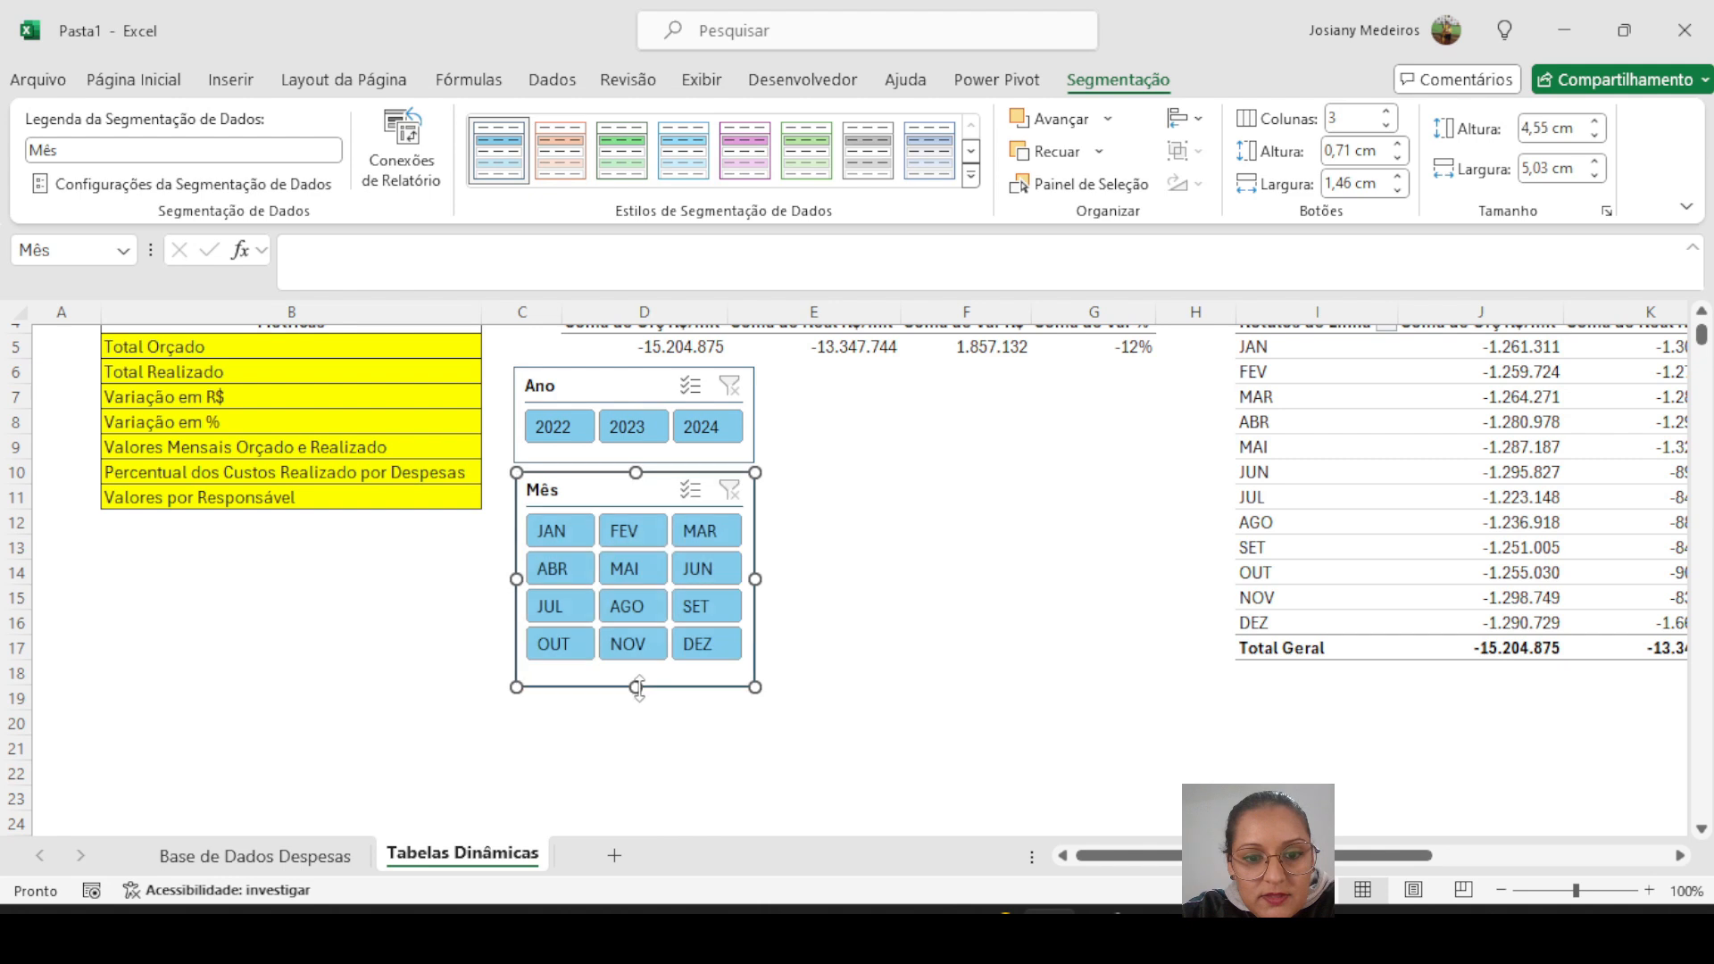
- Widen column C enough to hold the slicers between the metrics list and the Total Orçado, Realizado e Variação table
click(864, 596)
scroll(928, 500, up, 2)
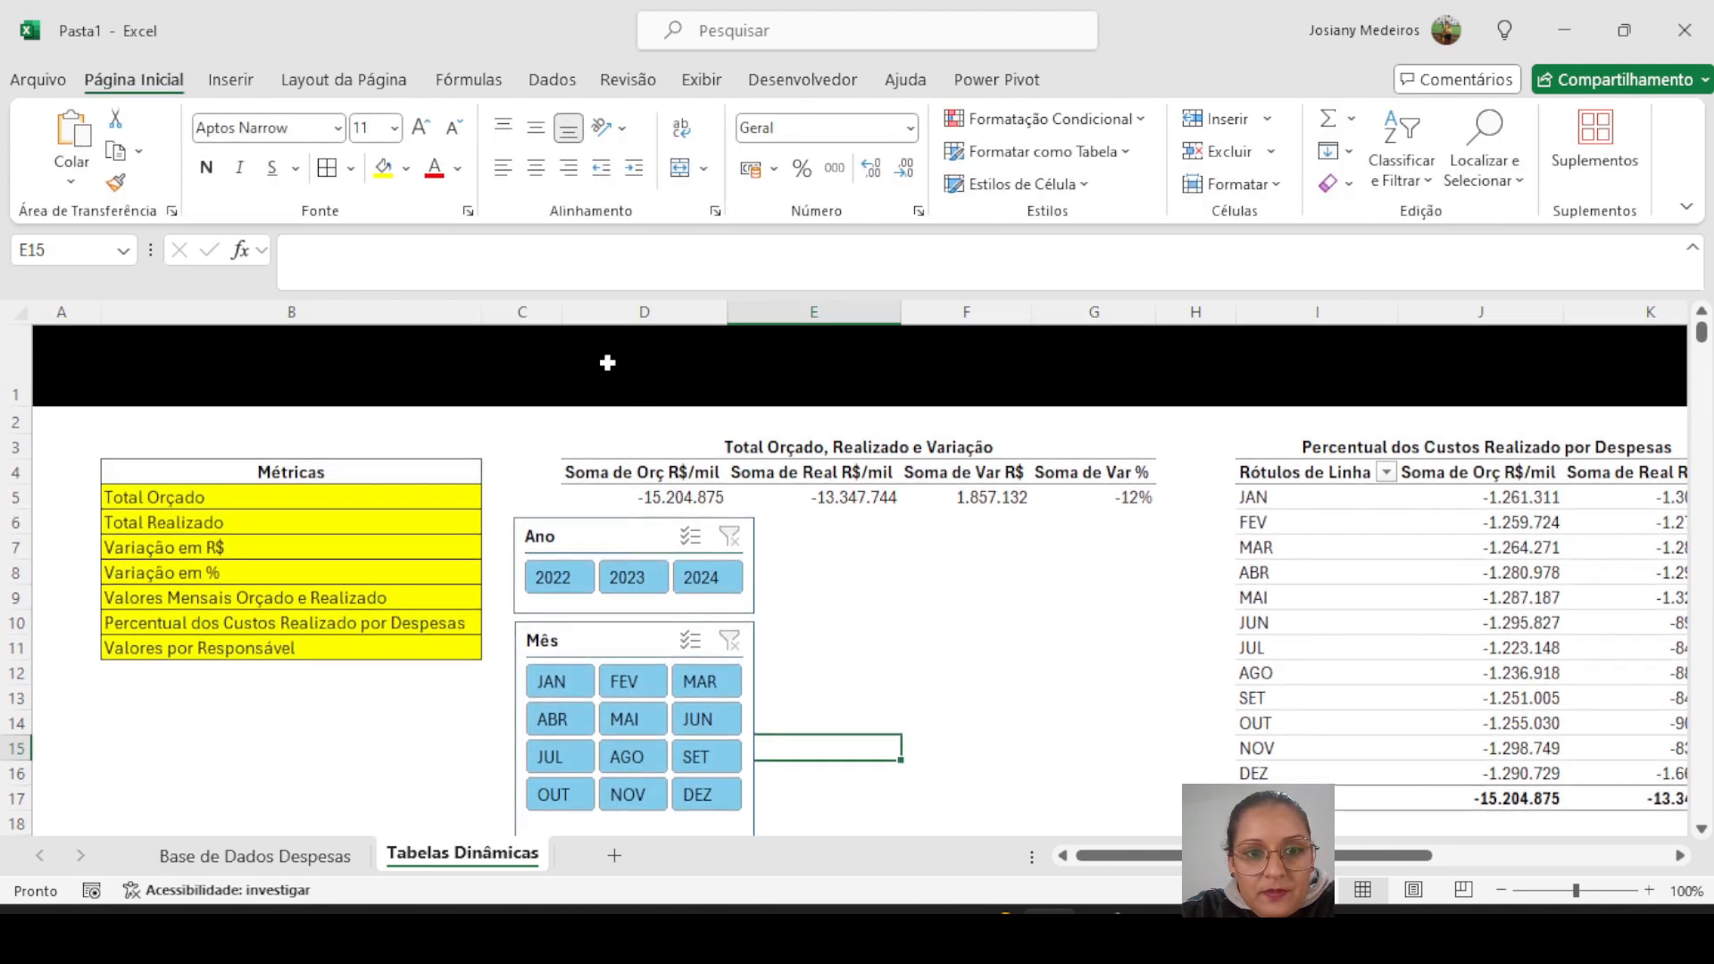
click(604, 307)
click(514, 306)
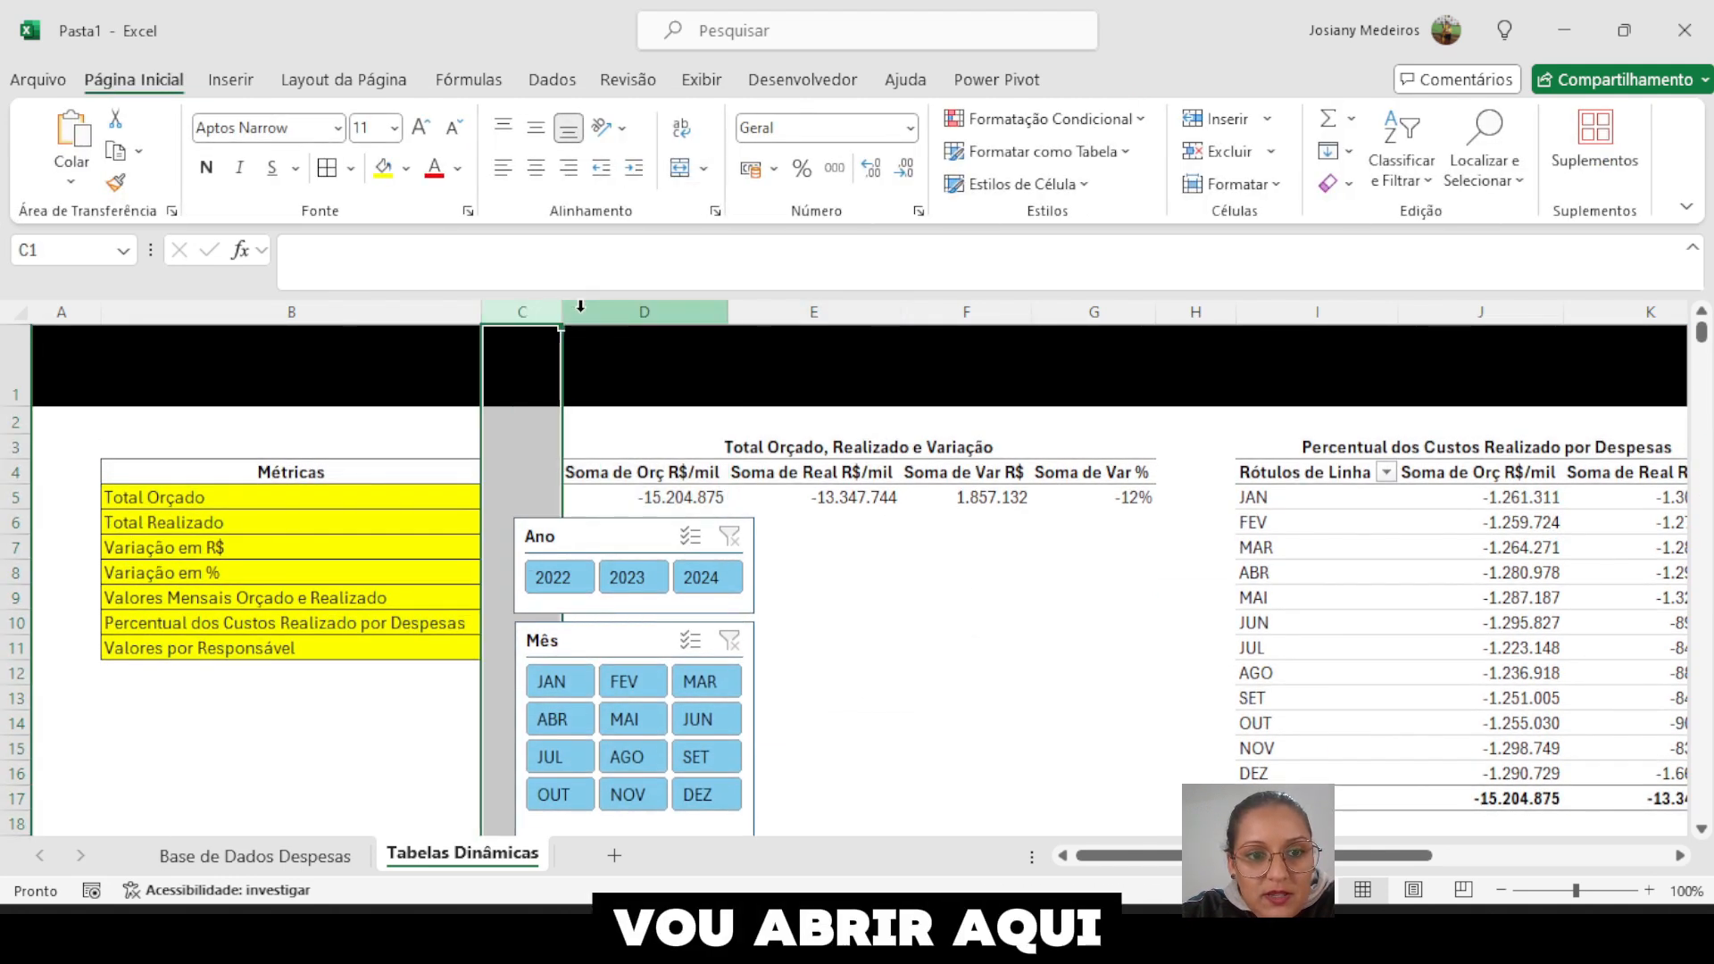
drag(565, 311, 789, 312)
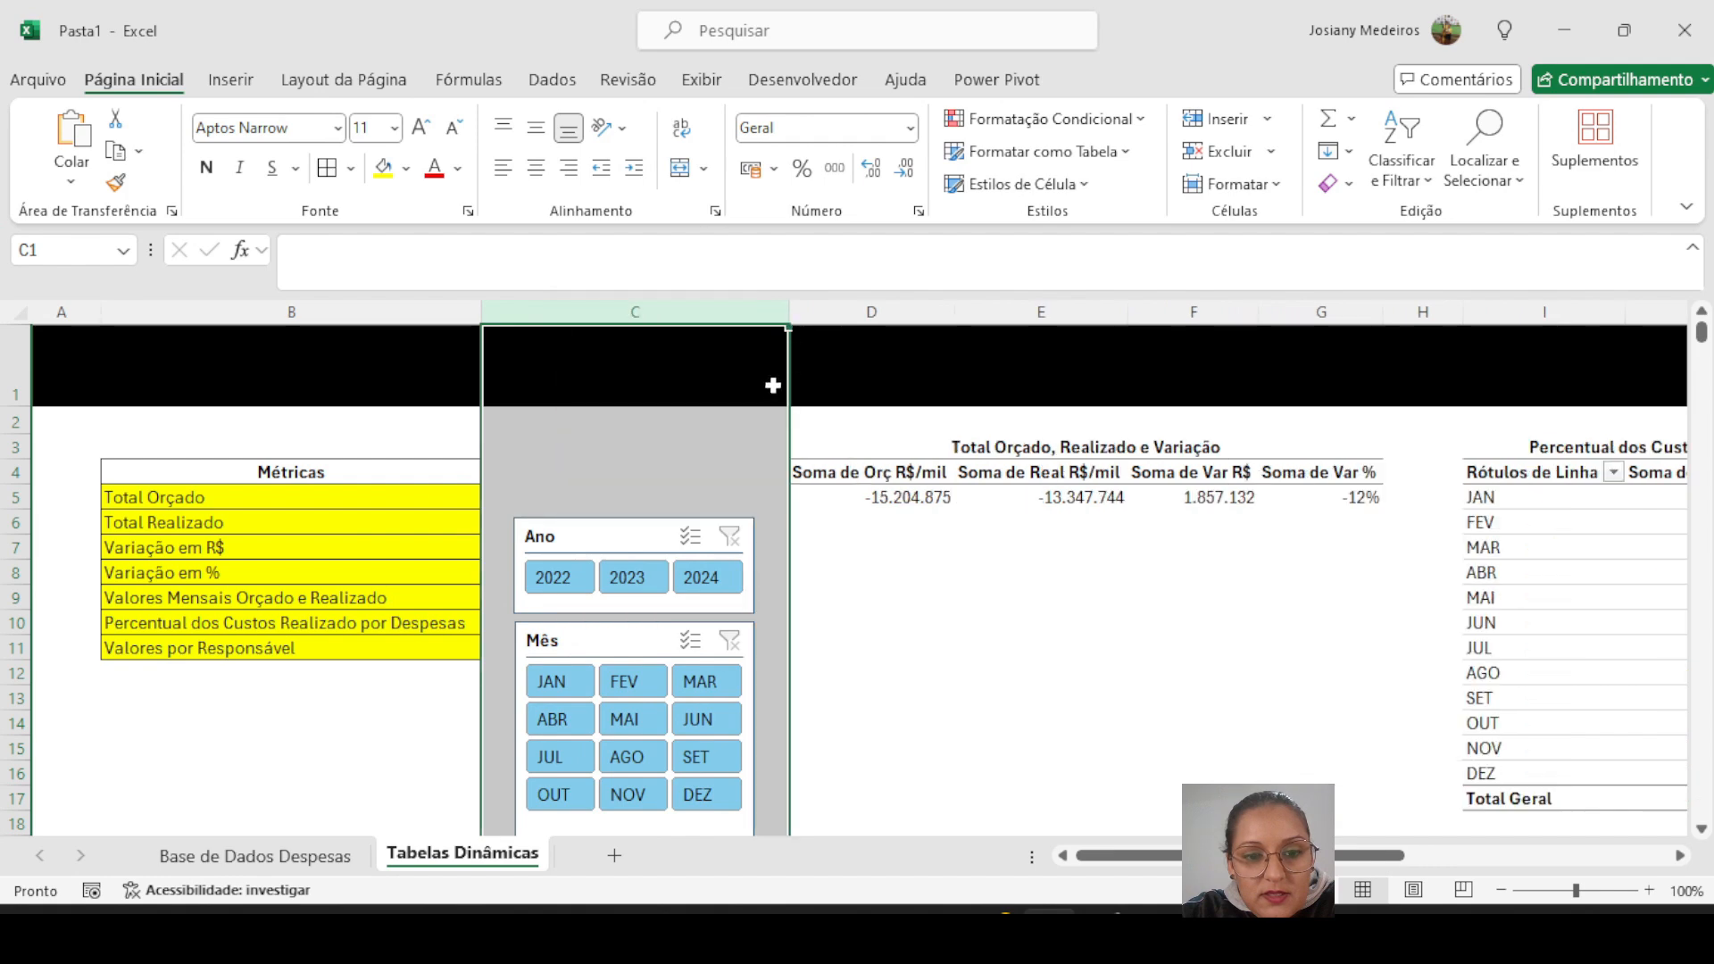
- Move the Ano slicer up to start at row 2 within column C and place the Mês slicer directly below it
click(658, 536)
drag(658, 536, 649, 441)
drag(644, 665, 636, 543)
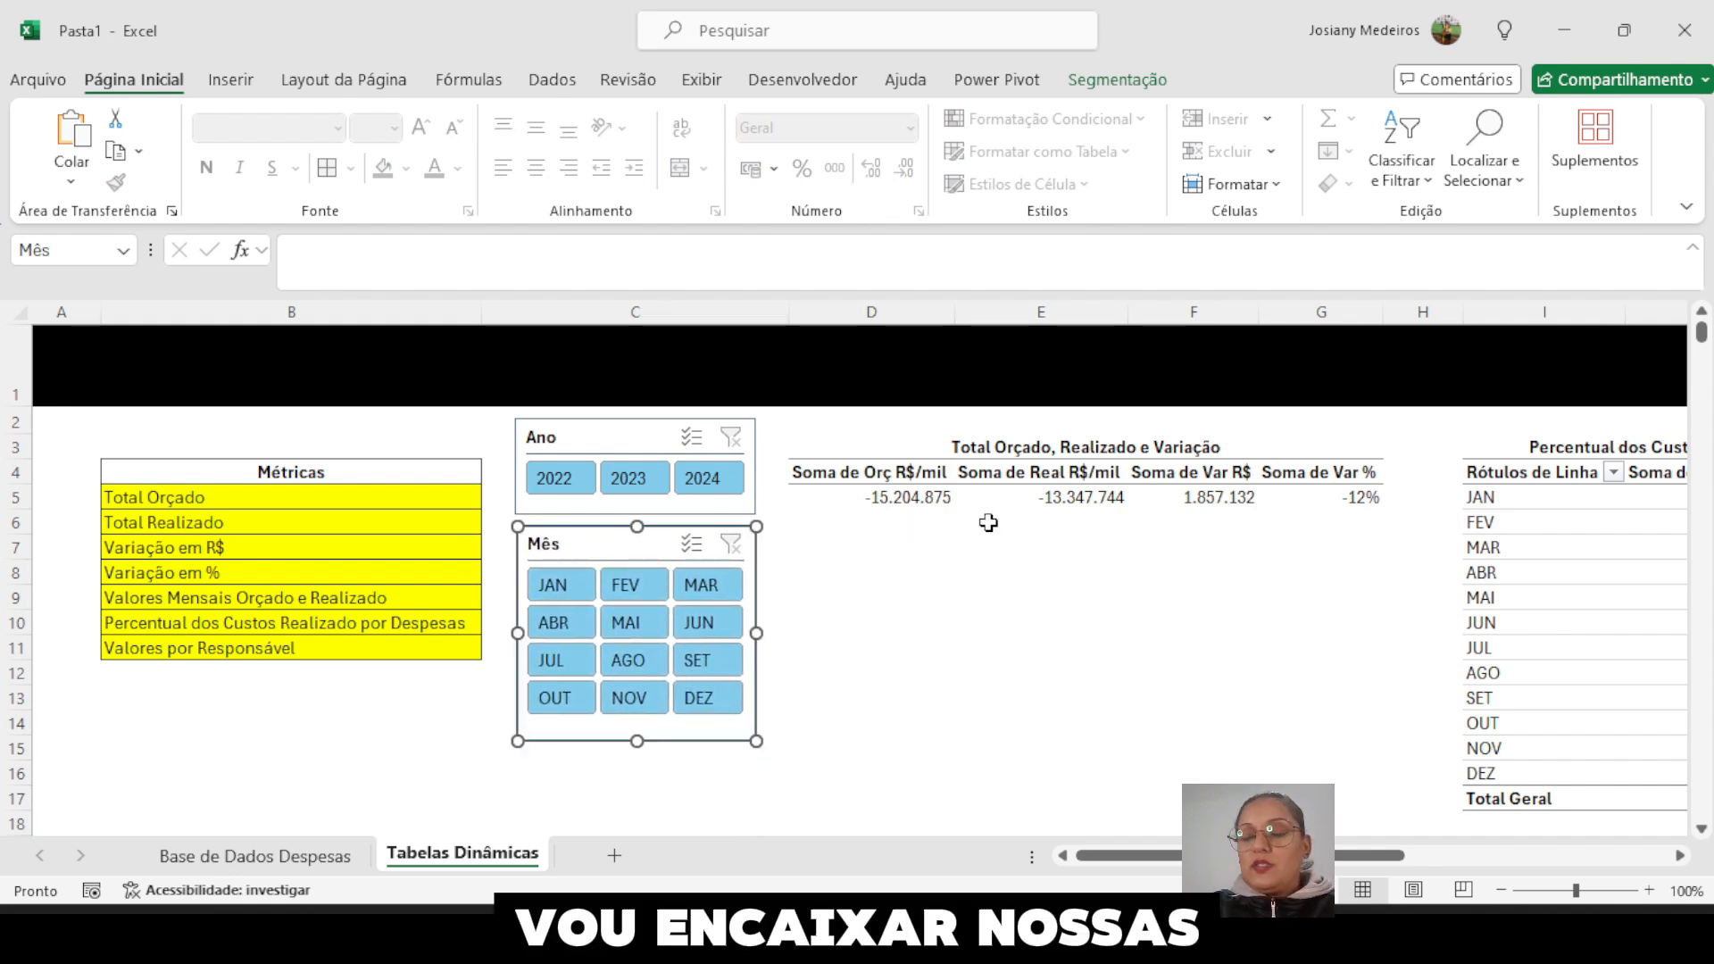
- Apply the gray slicer style from the Clara group to both the Ano and Mês slicers
click(657, 428)
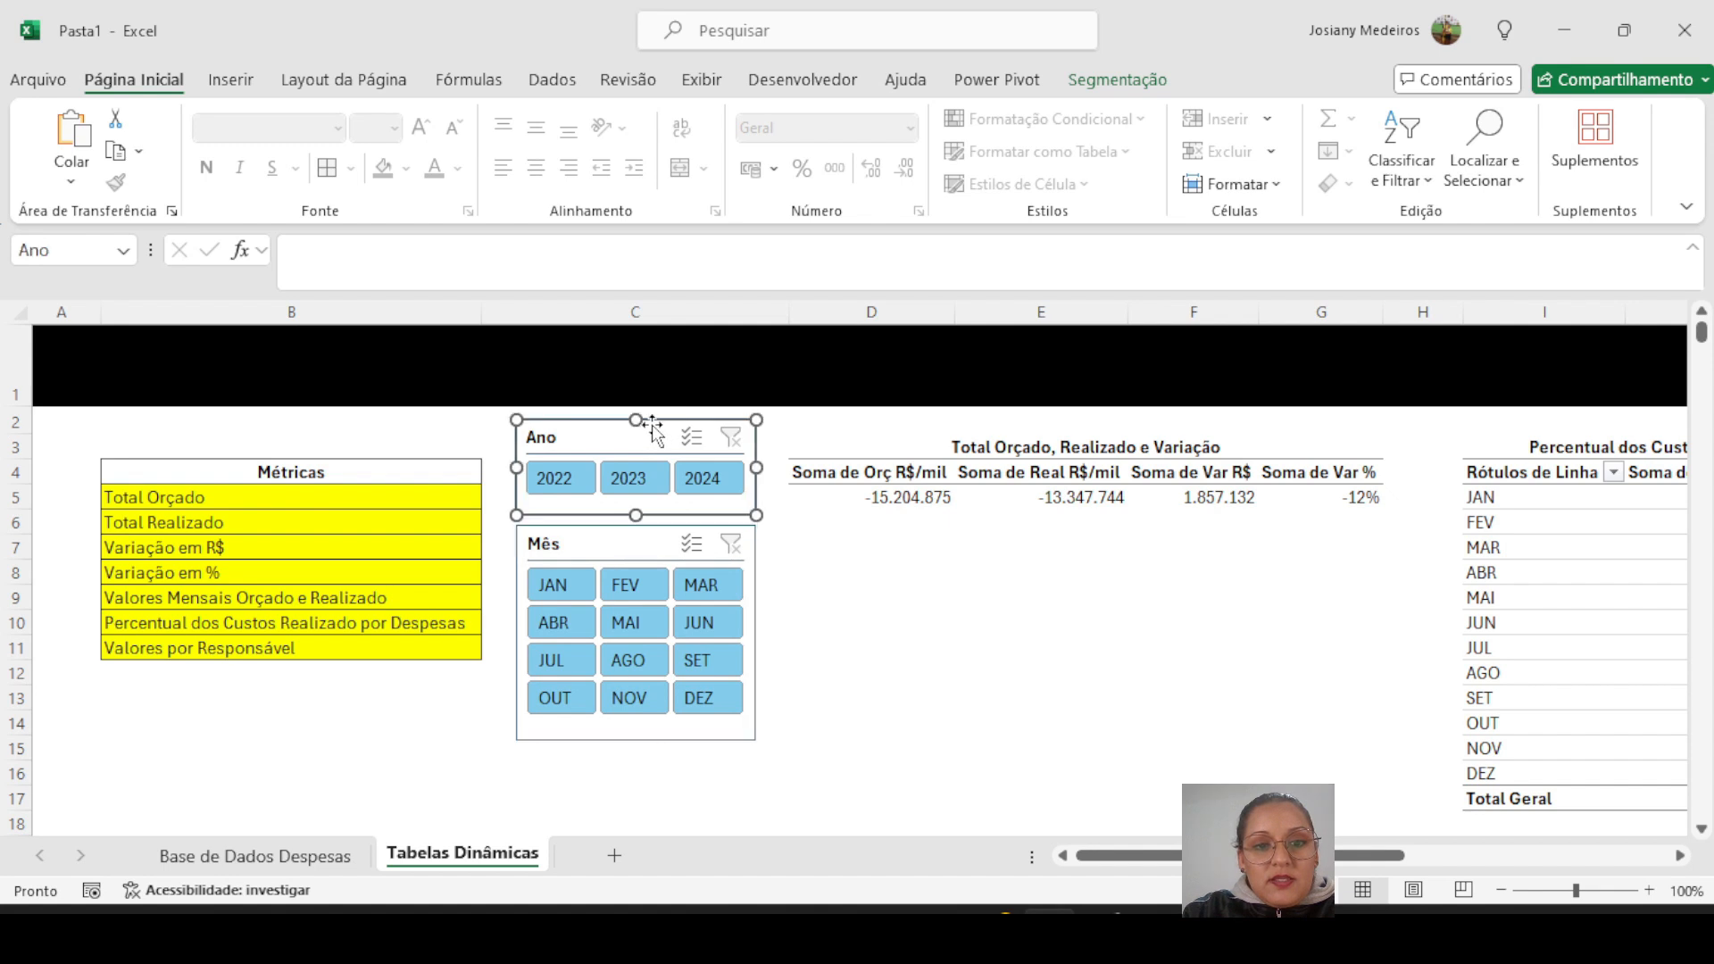
click(1098, 80)
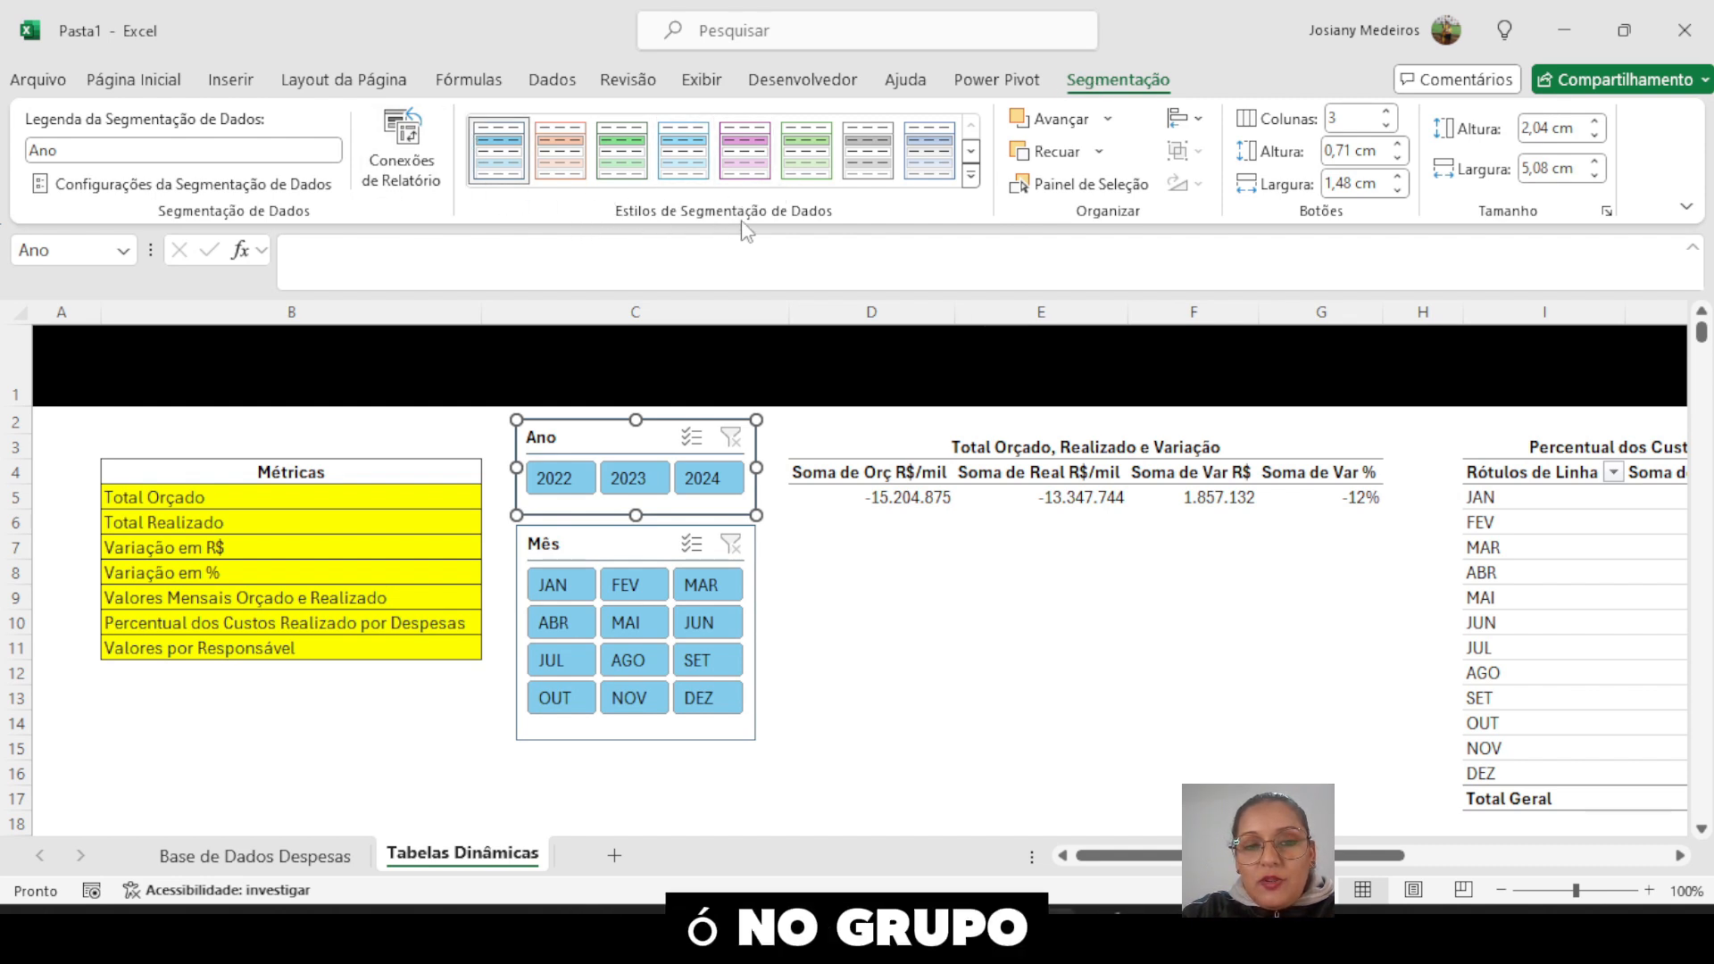
click(970, 176)
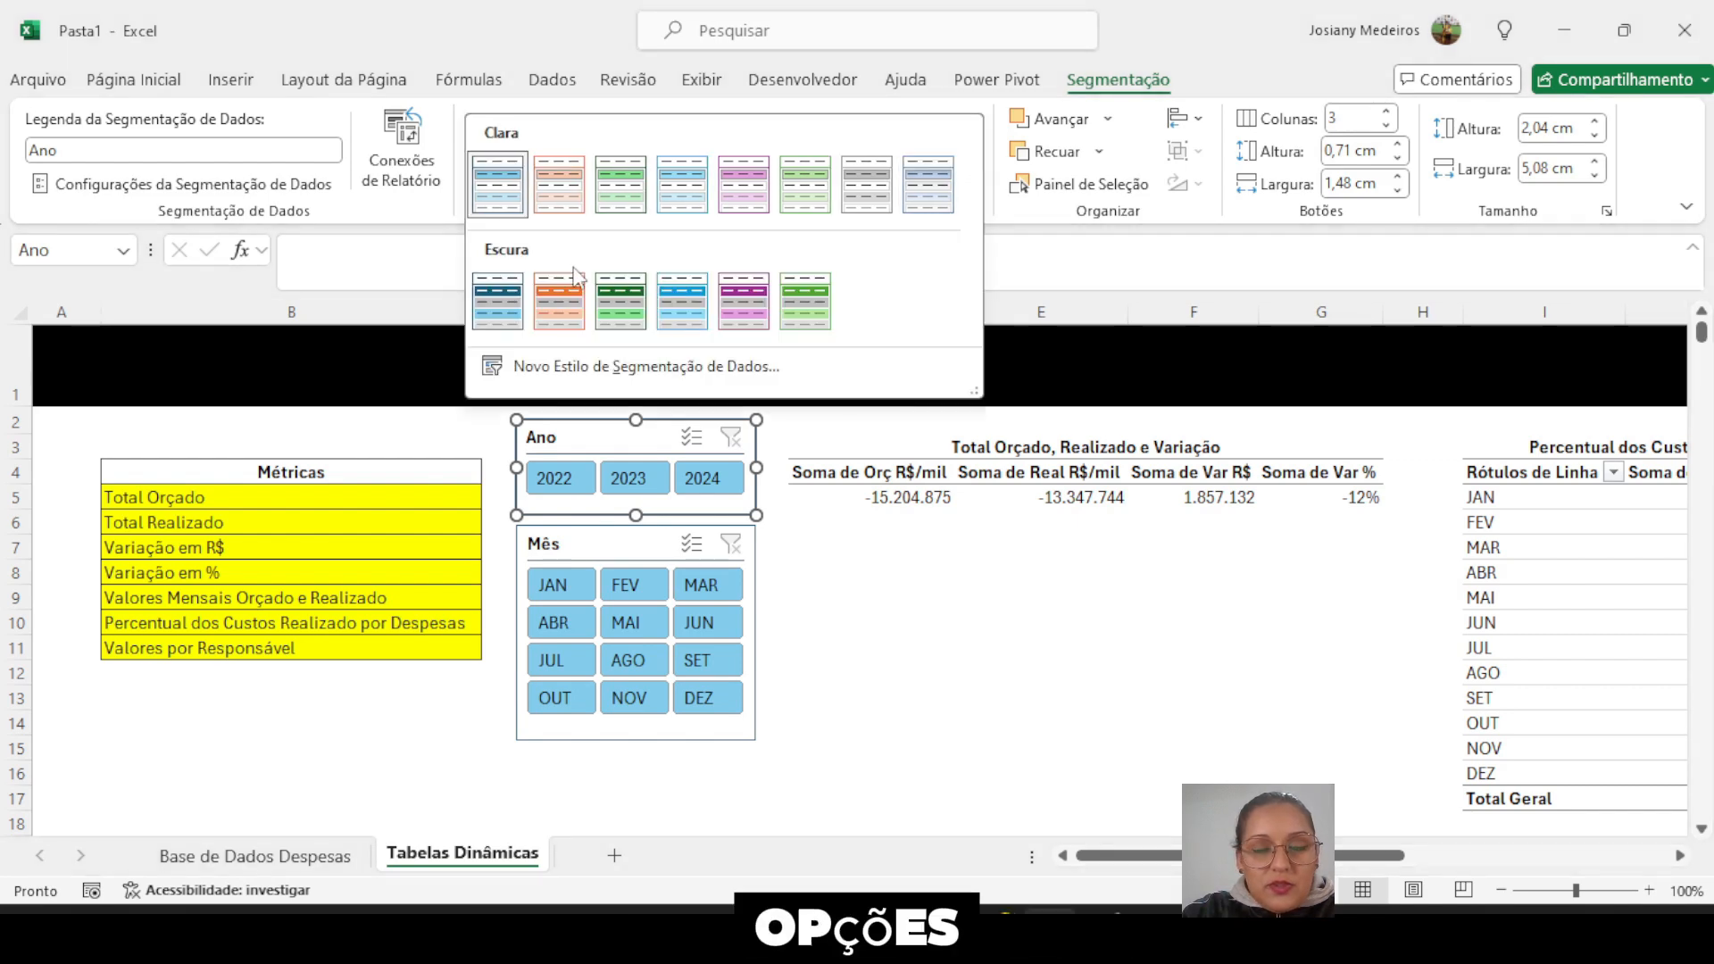
click(864, 205)
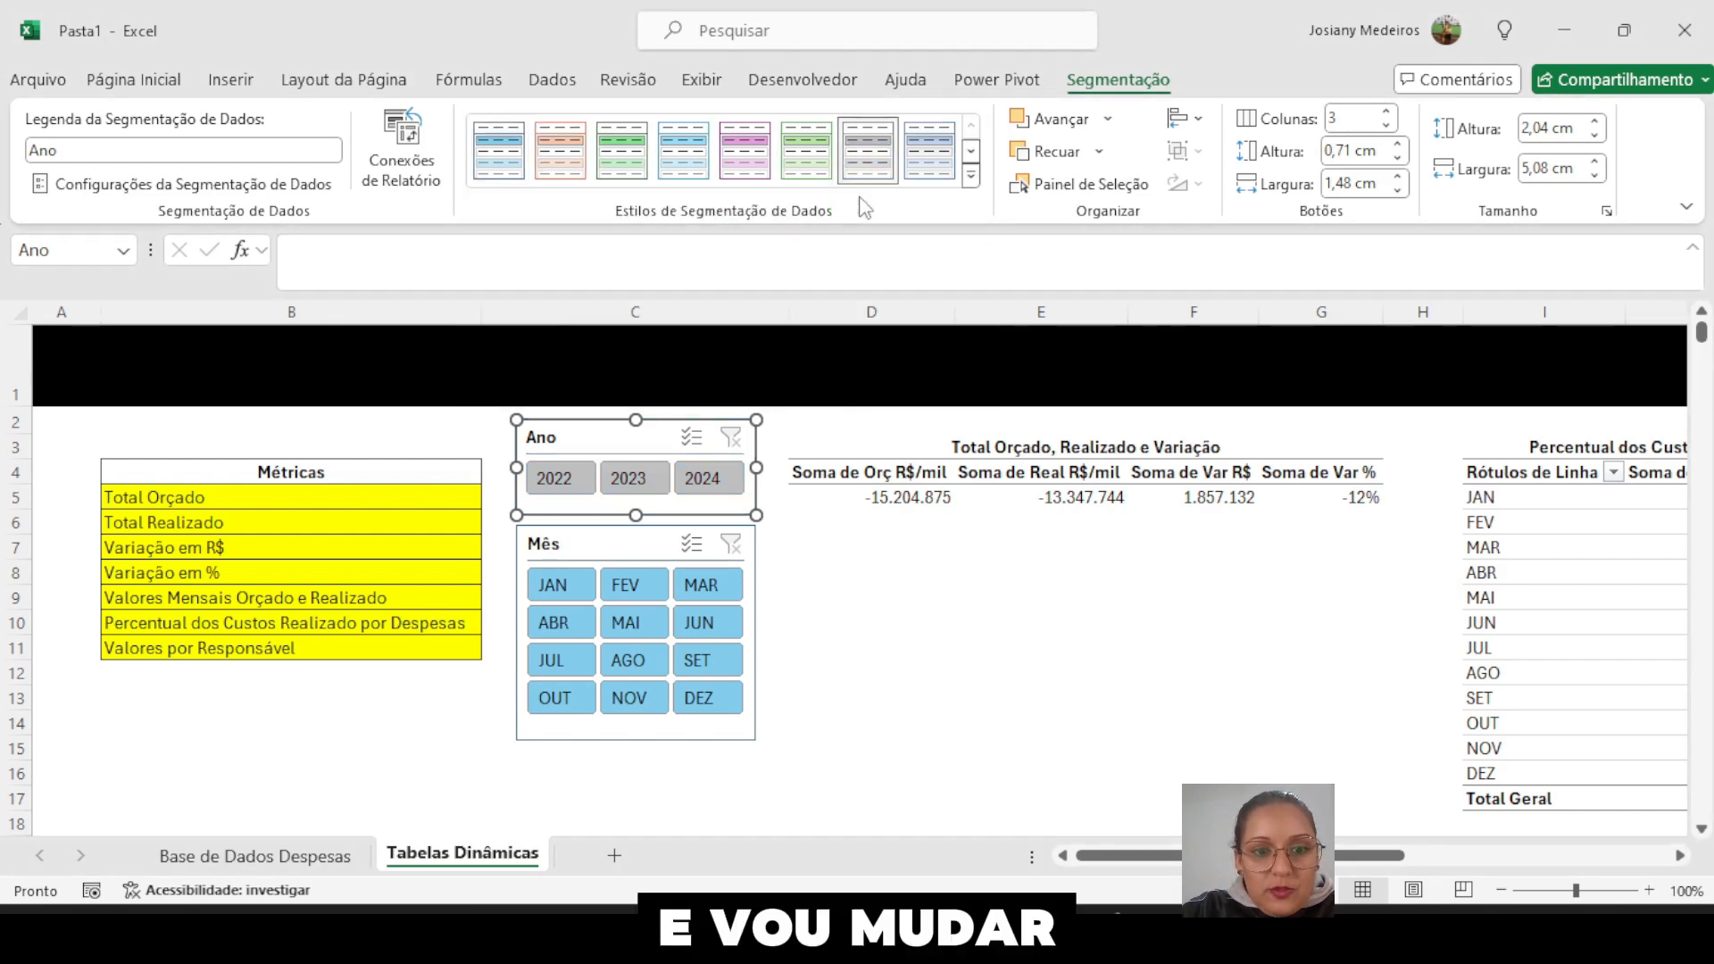
click(613, 545)
click(866, 150)
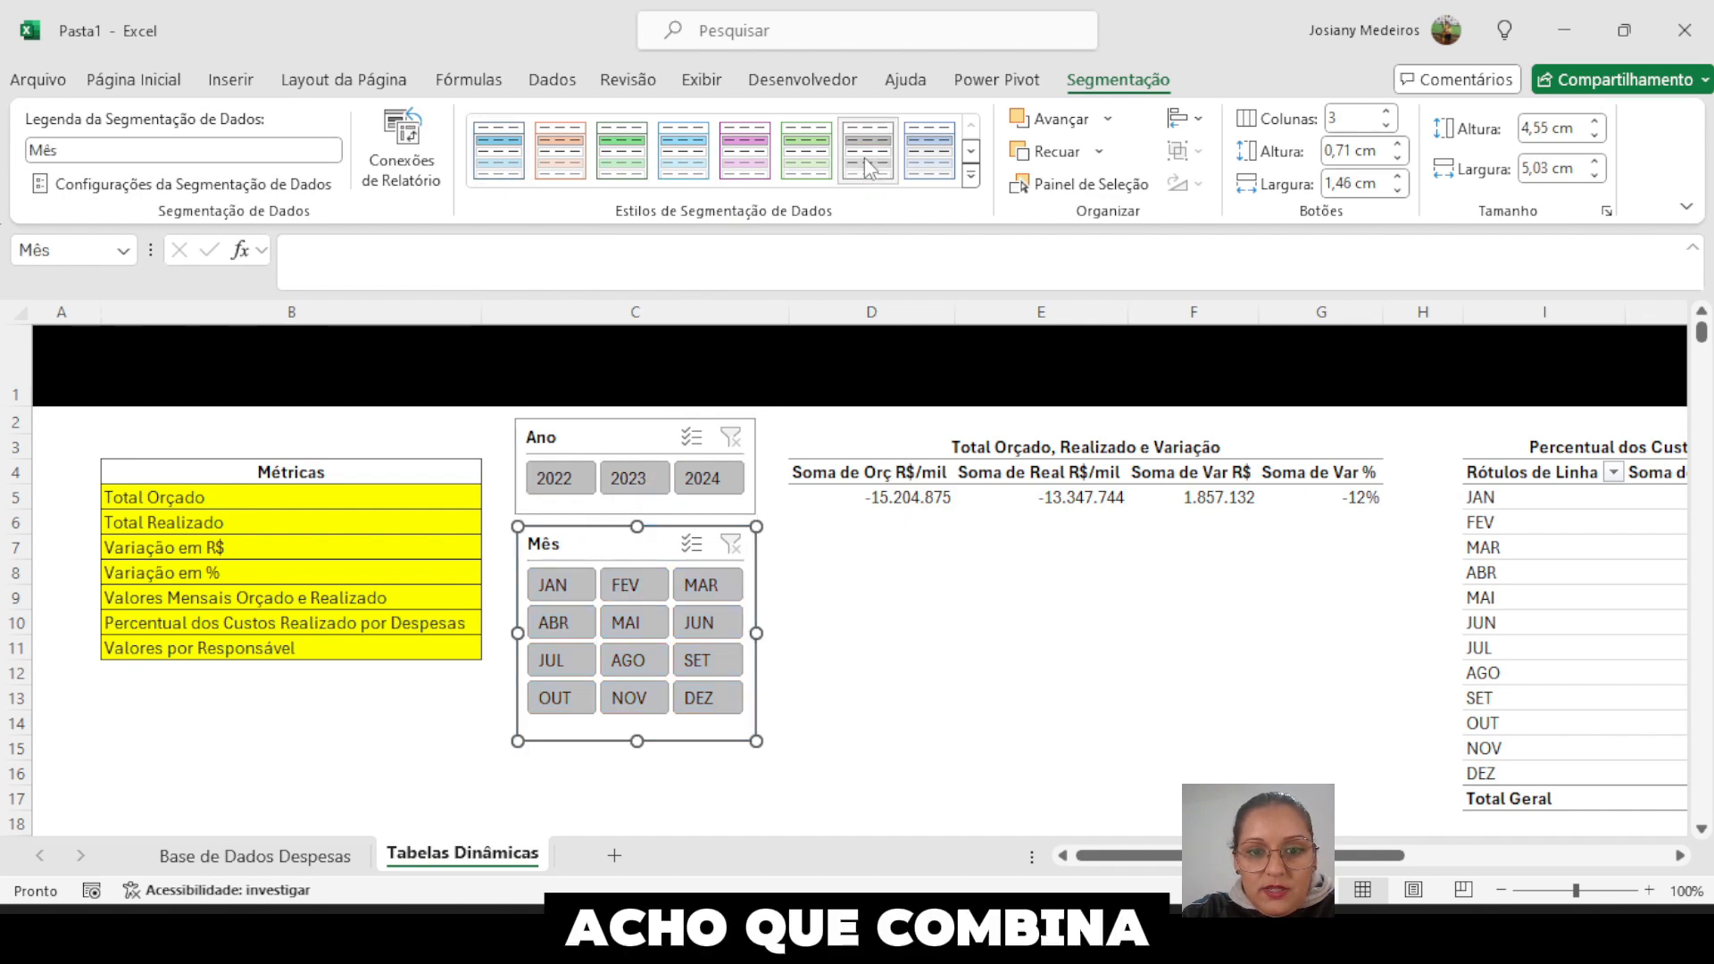
click(791, 593)
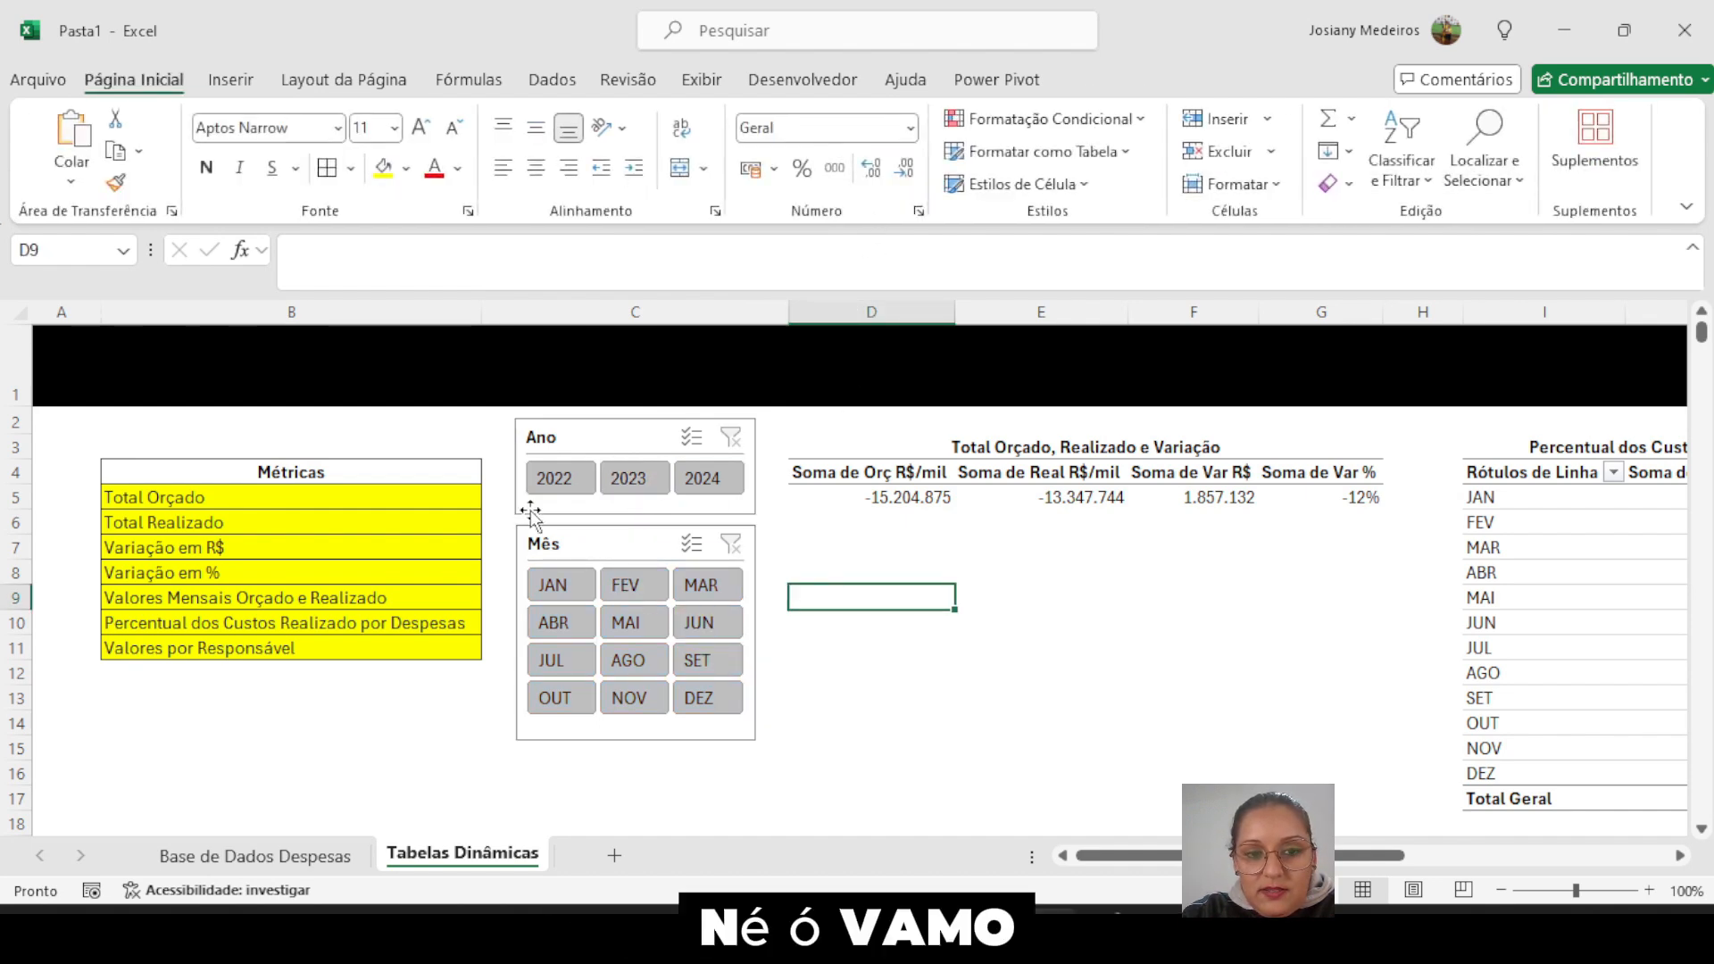
- Test the Ano slicer by filtering the totals table by 2022, 2023 and 2024, ending on 2022
click(554, 487)
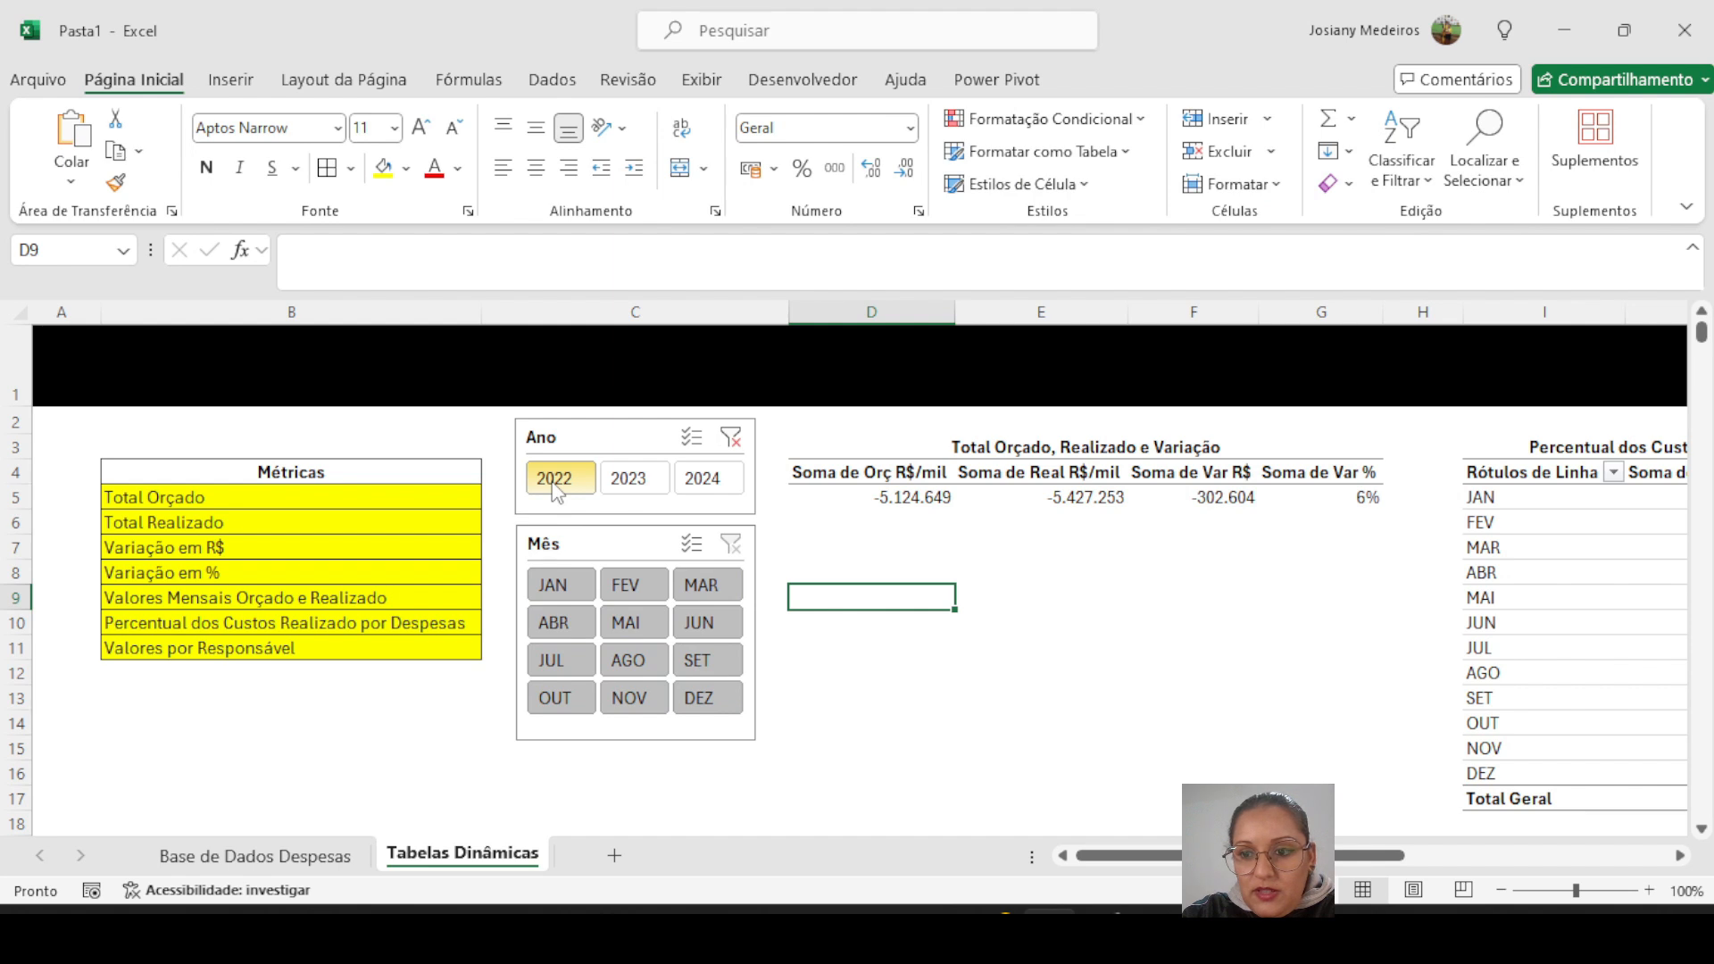
scroll(388, 486, right, 3)
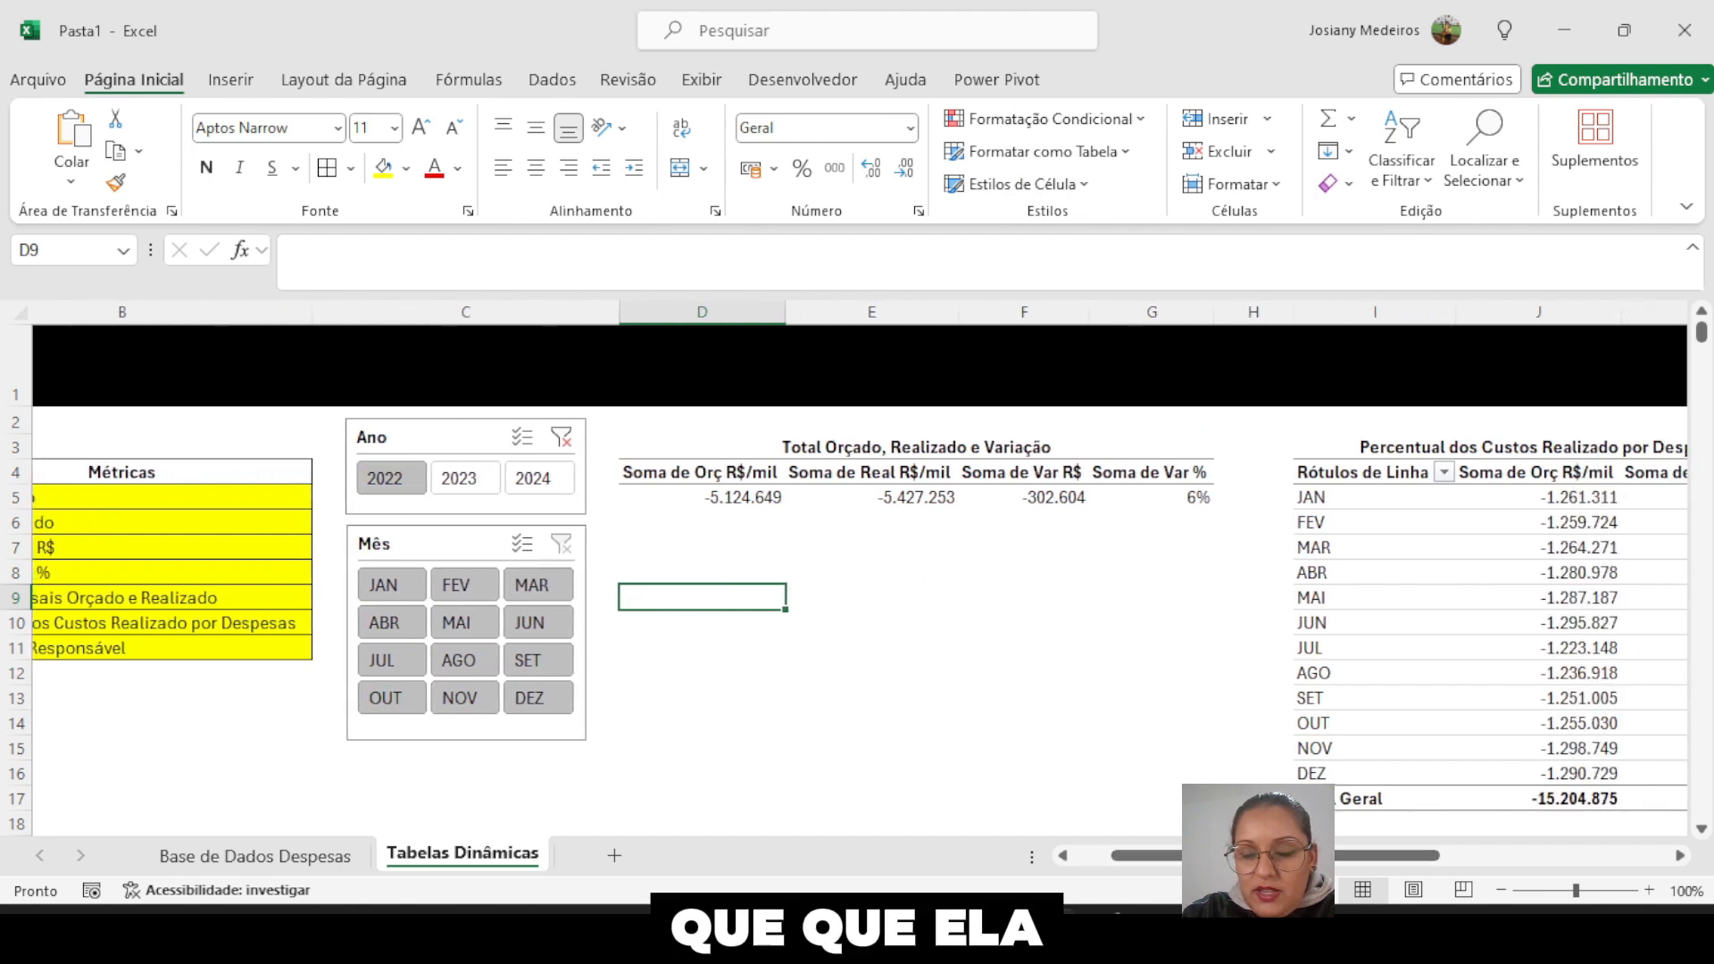
click(561, 437)
click(395, 494)
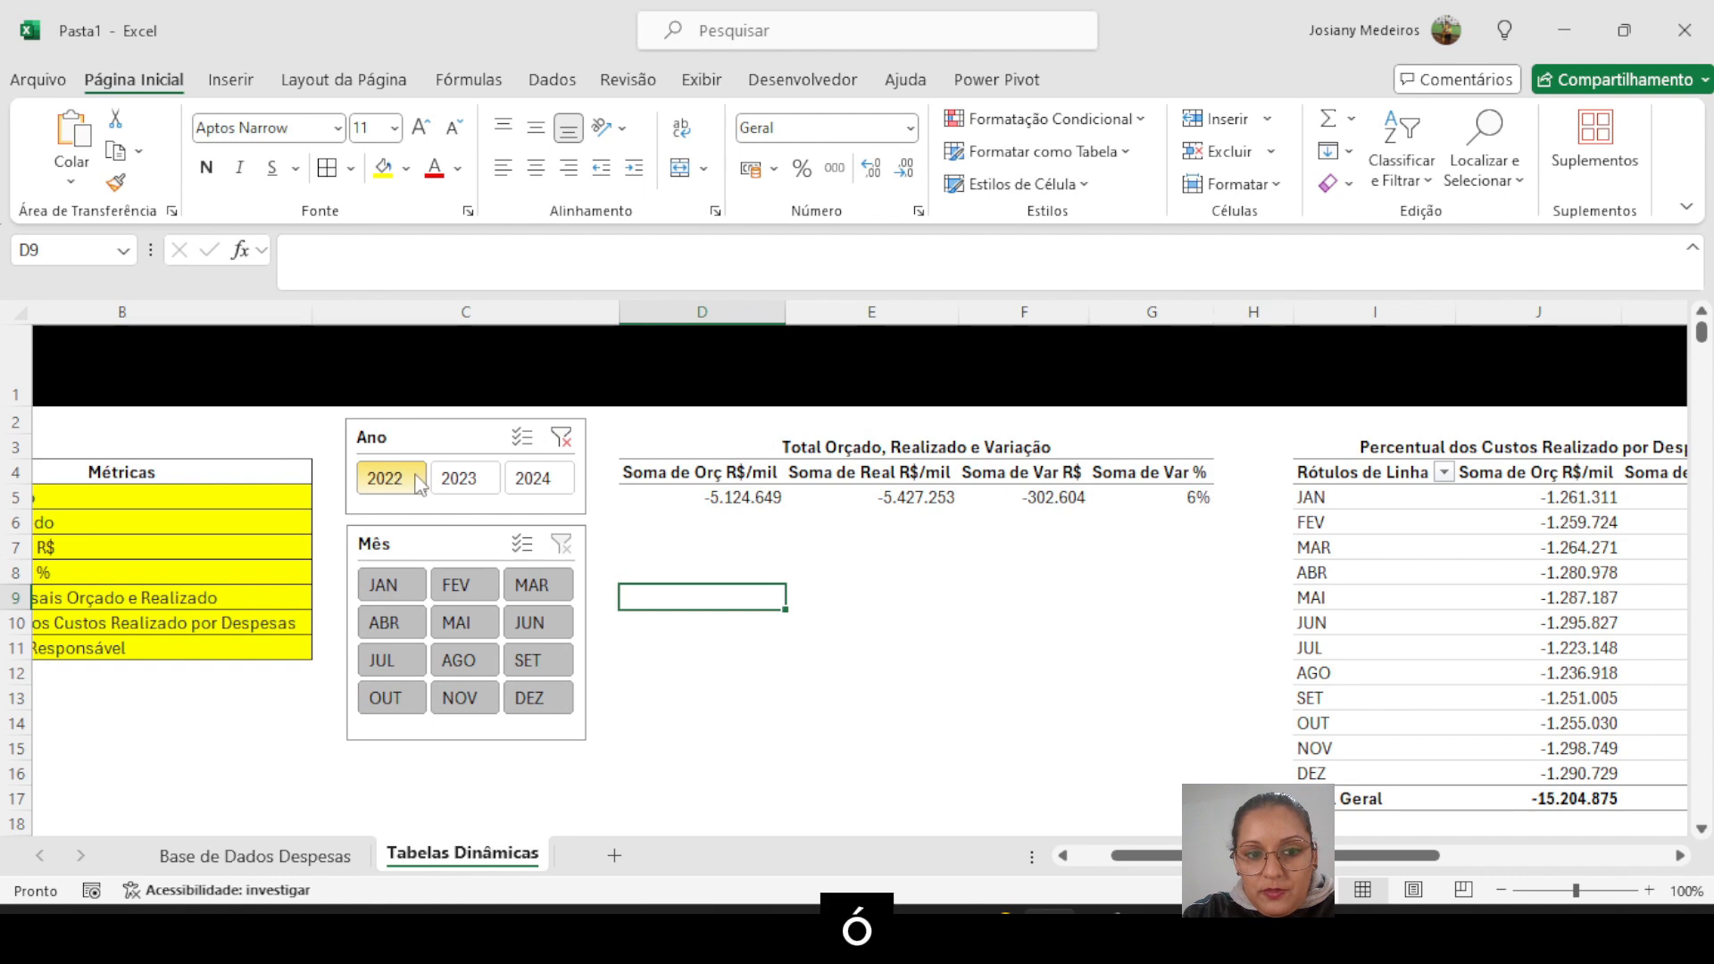
click(464, 485)
click(536, 487)
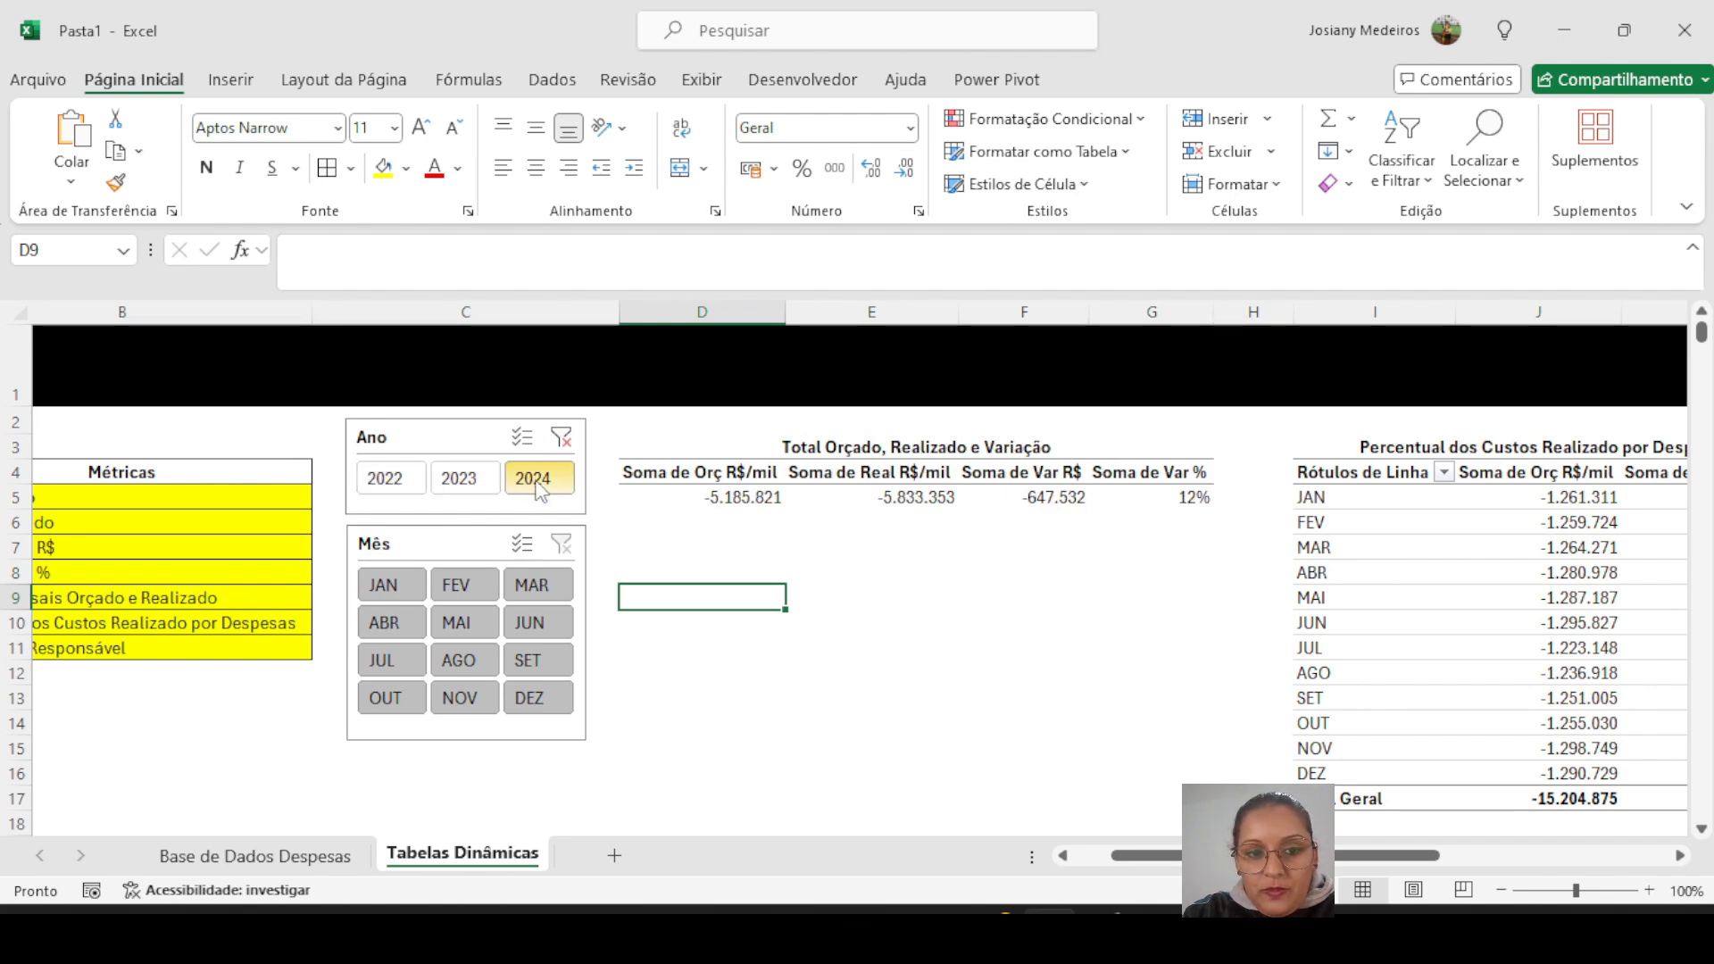
click(394, 493)
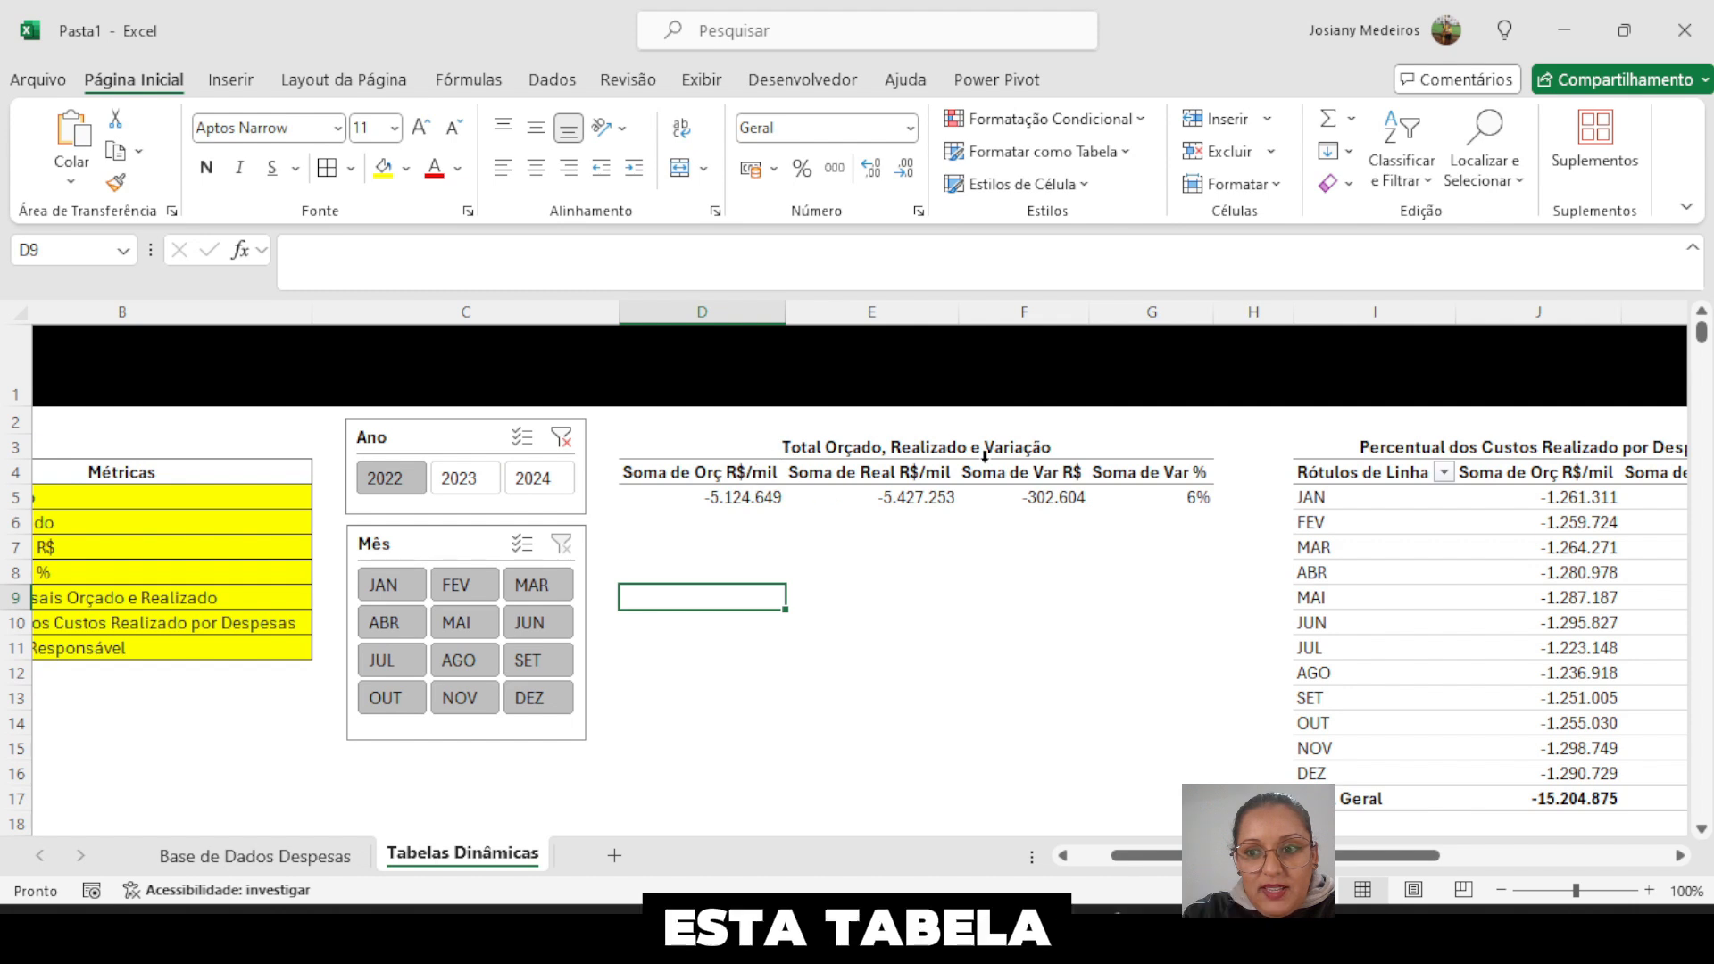
- Test both slicers together by filtering JAN for 2022 and 2023, and FEV, MAR and ABR for 2023
click(390, 589)
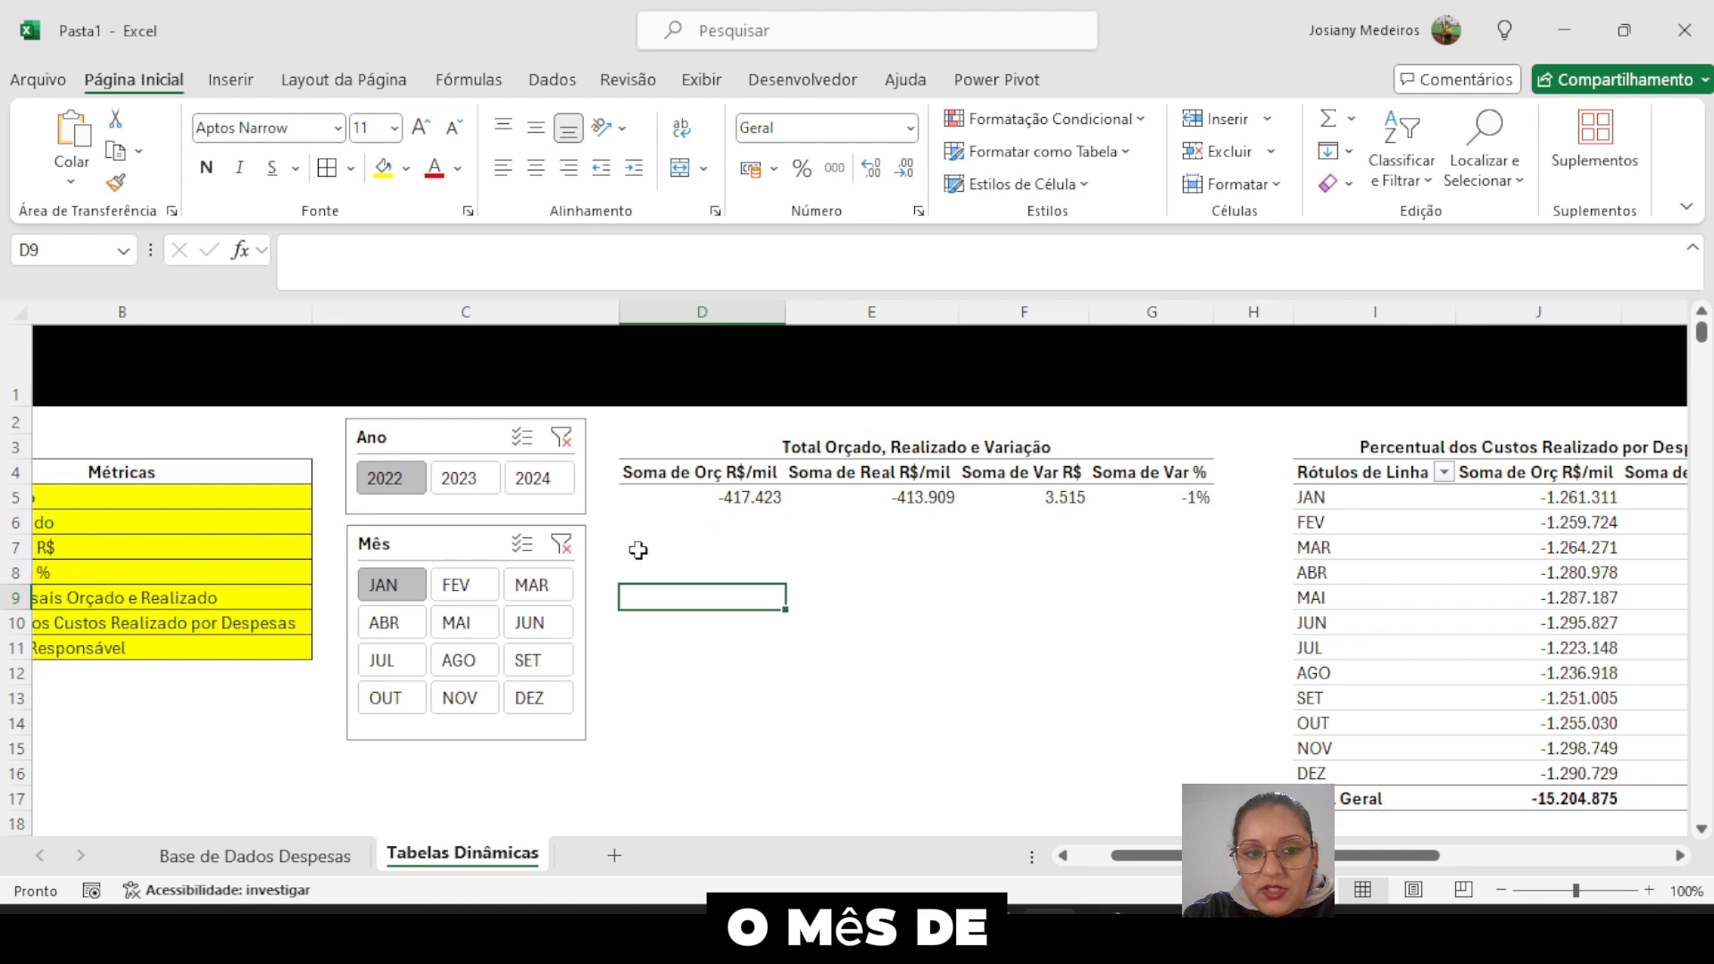
click(461, 482)
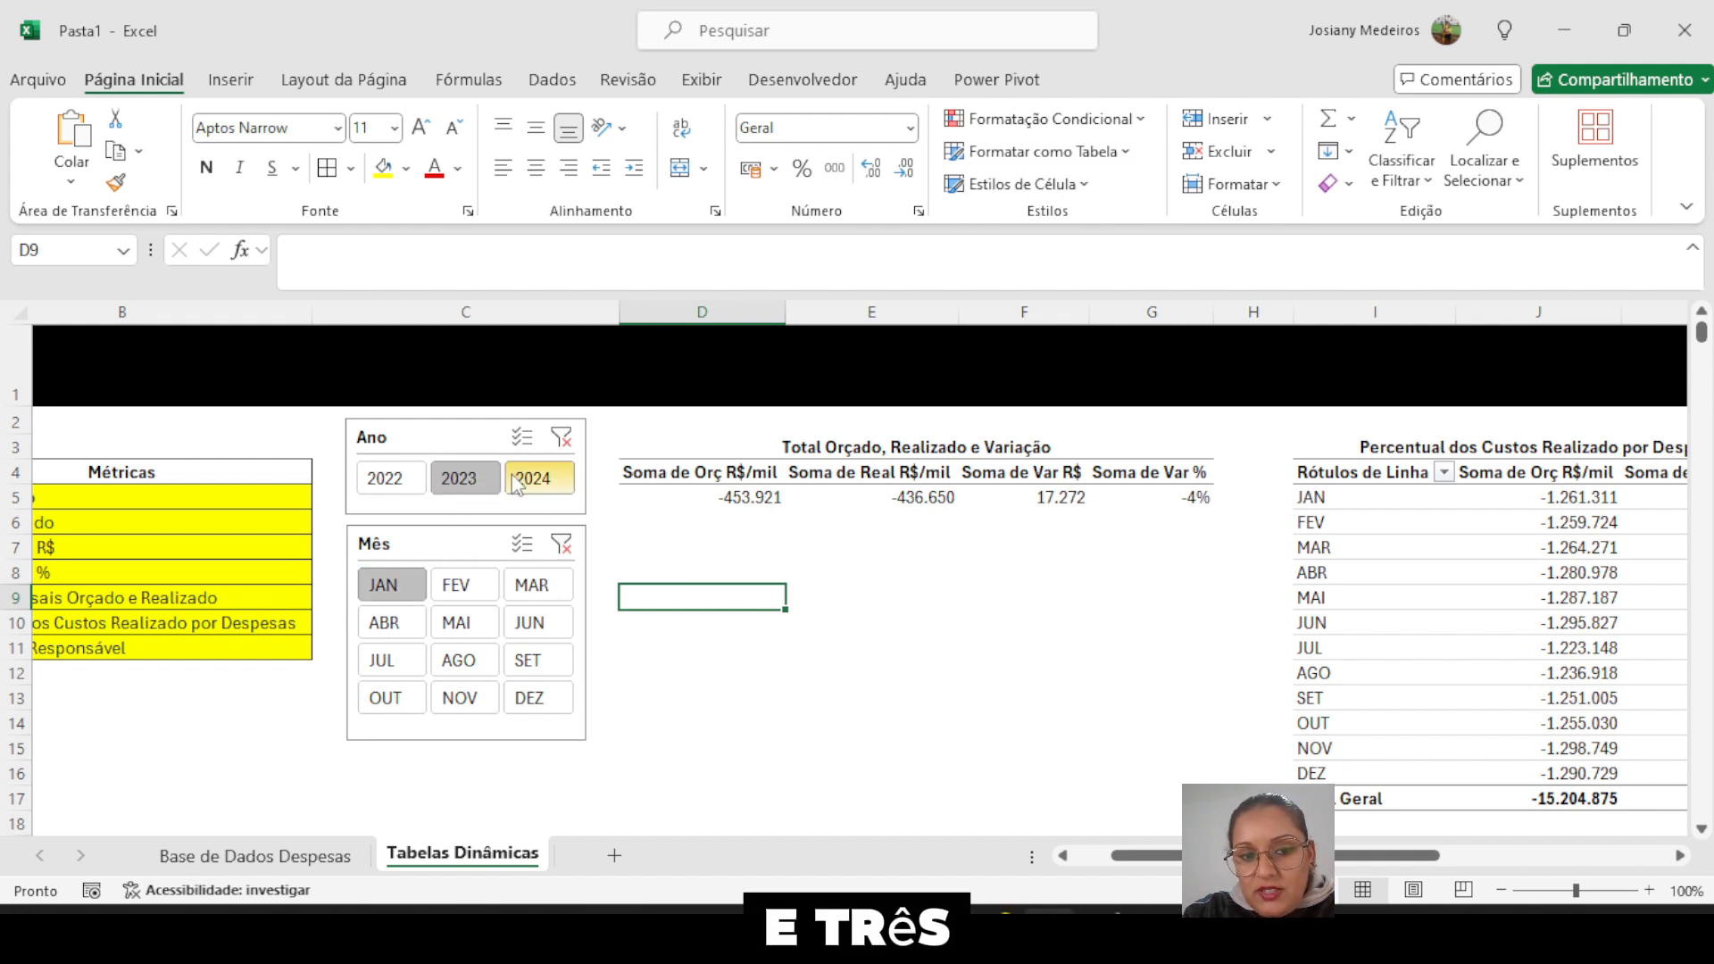
click(457, 589)
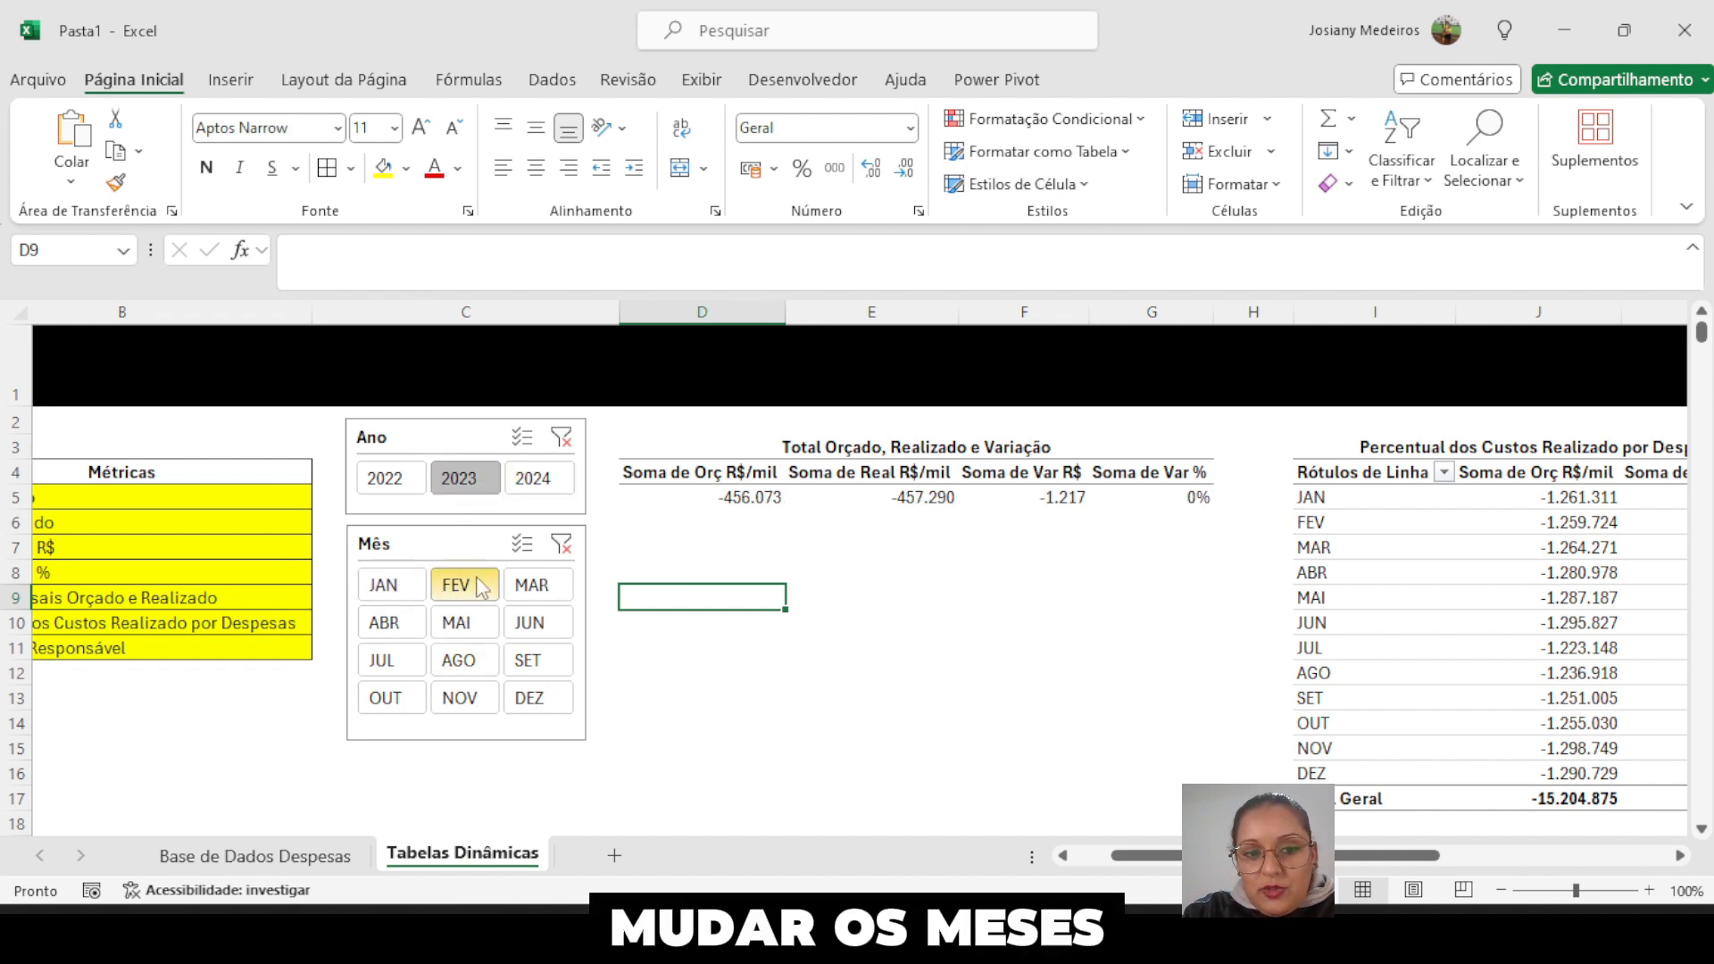
click(532, 586)
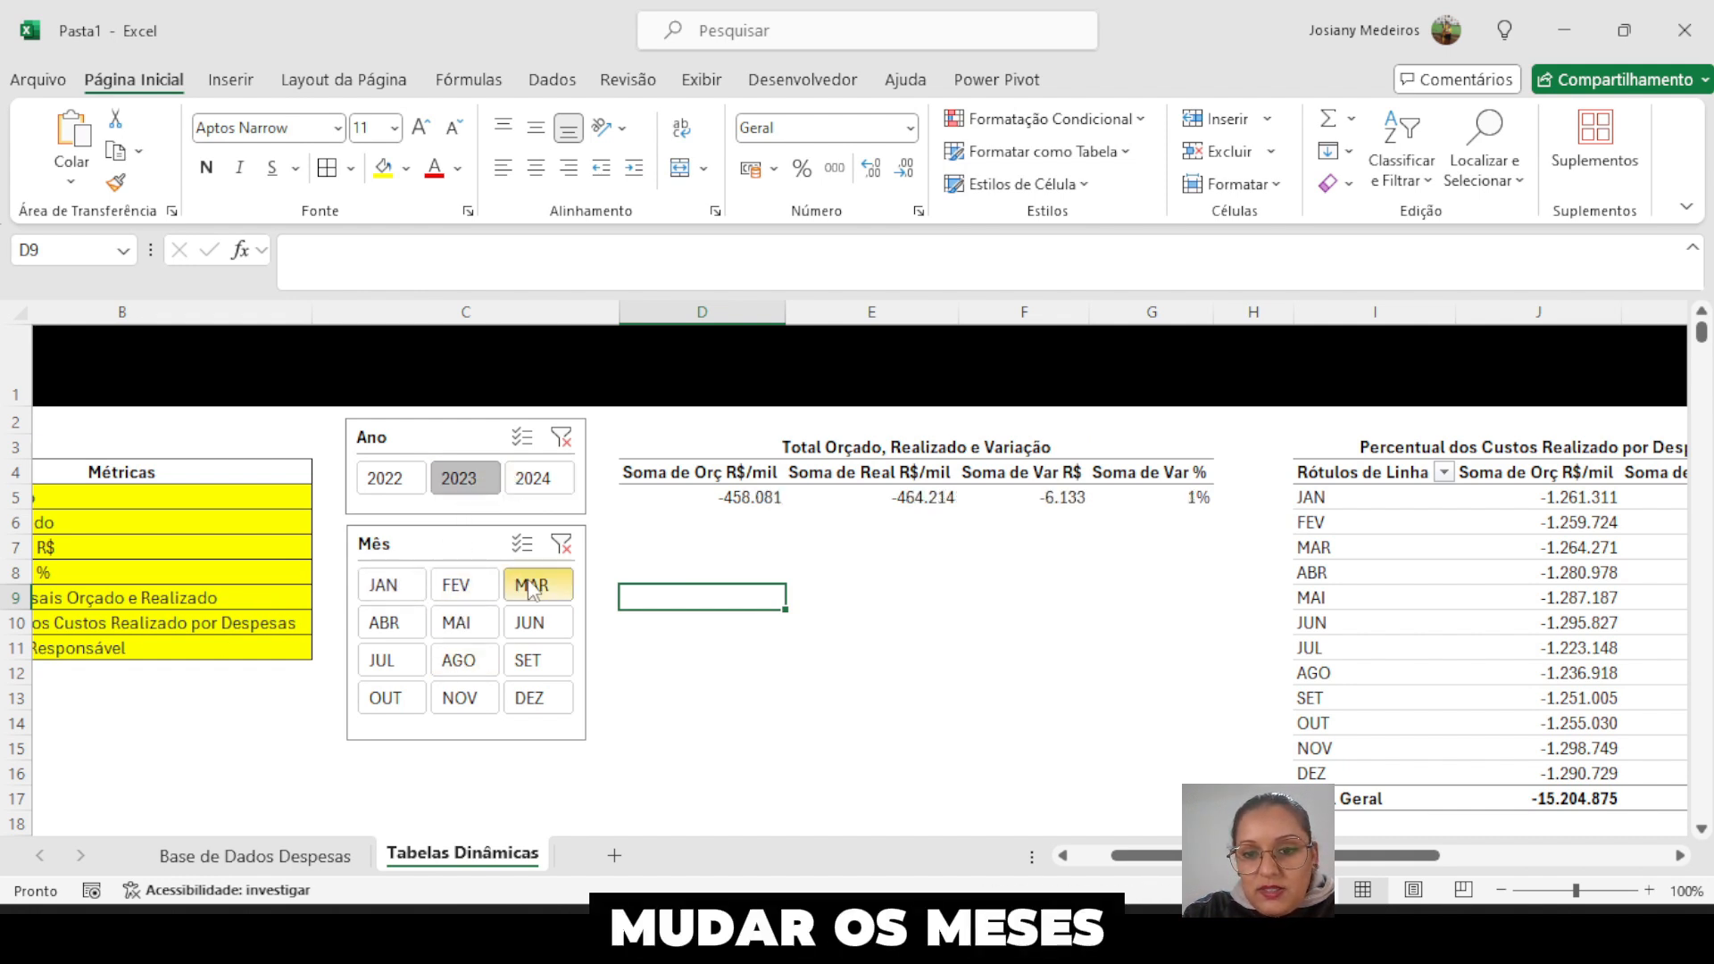
click(388, 625)
- Filter the totals table by JAN, FEV and MAR together in the Mês slicer
click(391, 589)
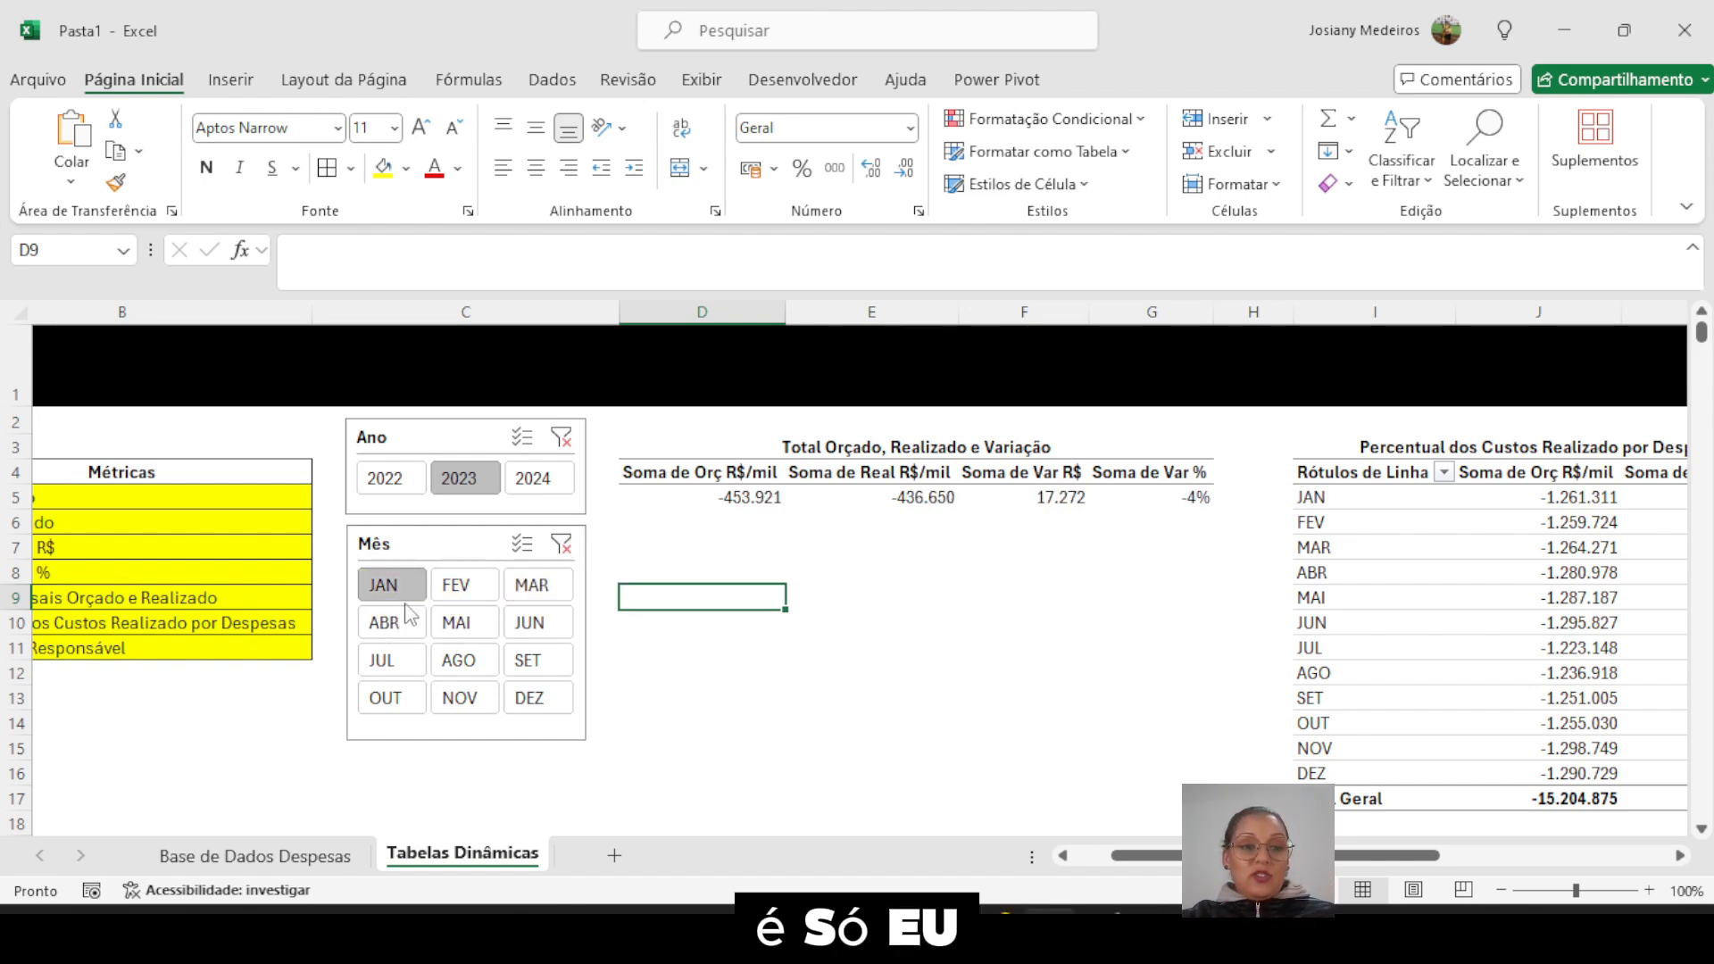
ctrl+click(463, 589)
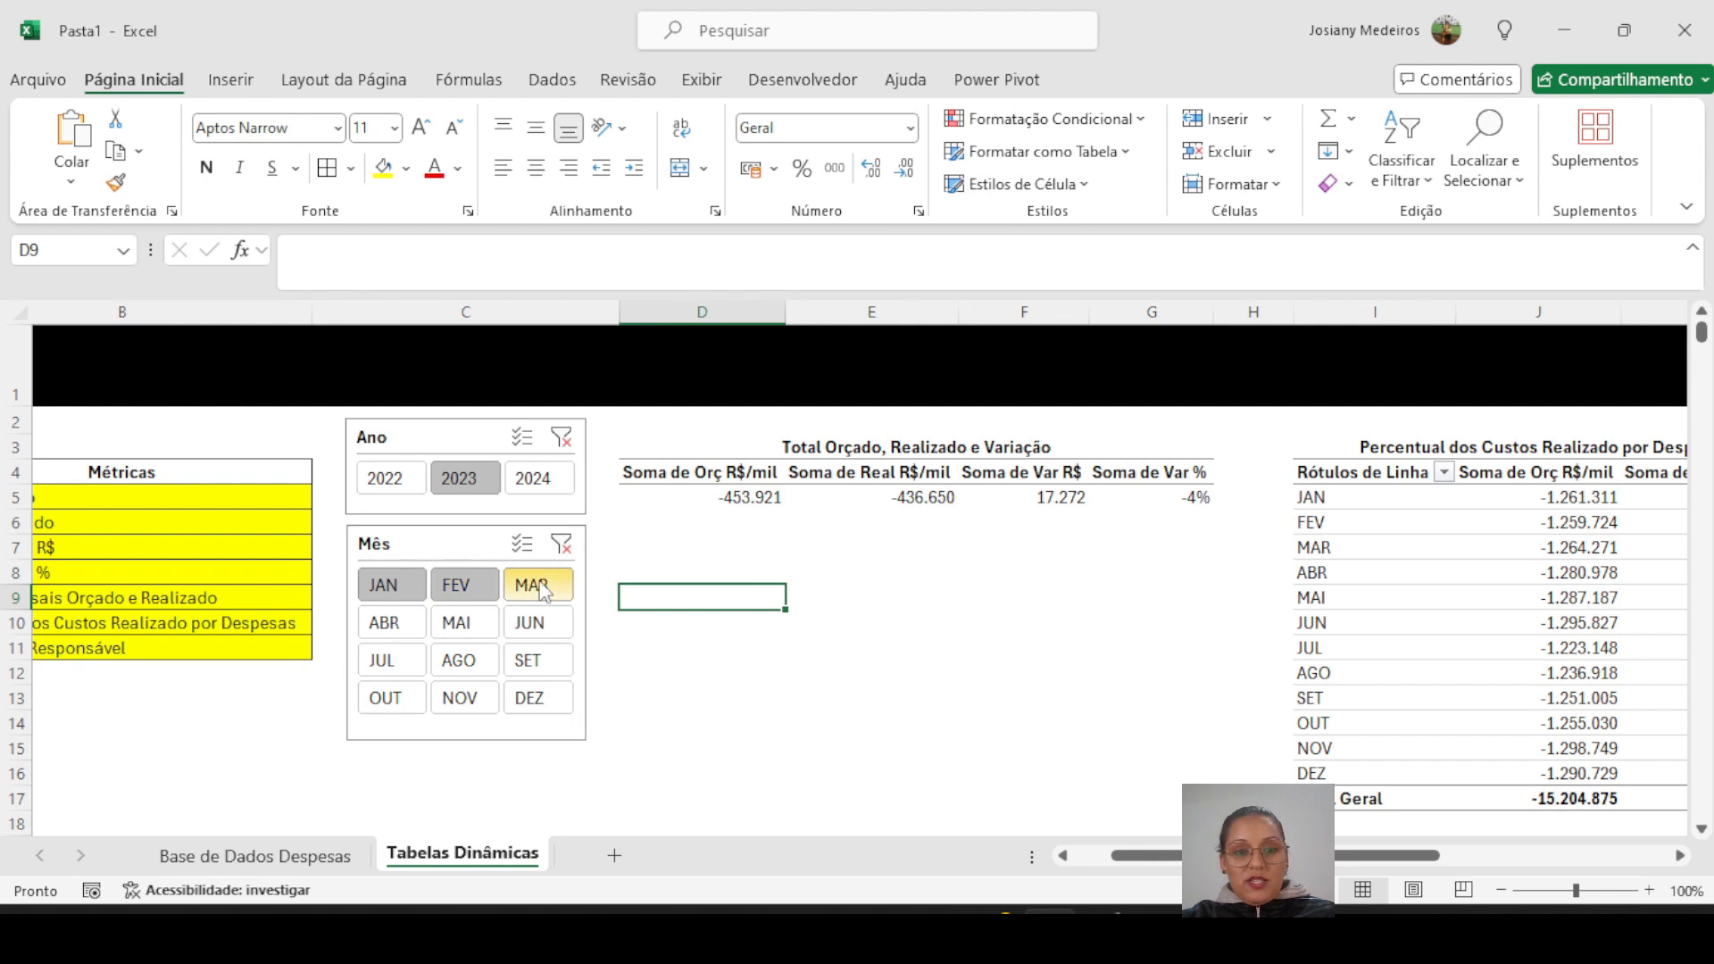
ctrl+click(536, 589)
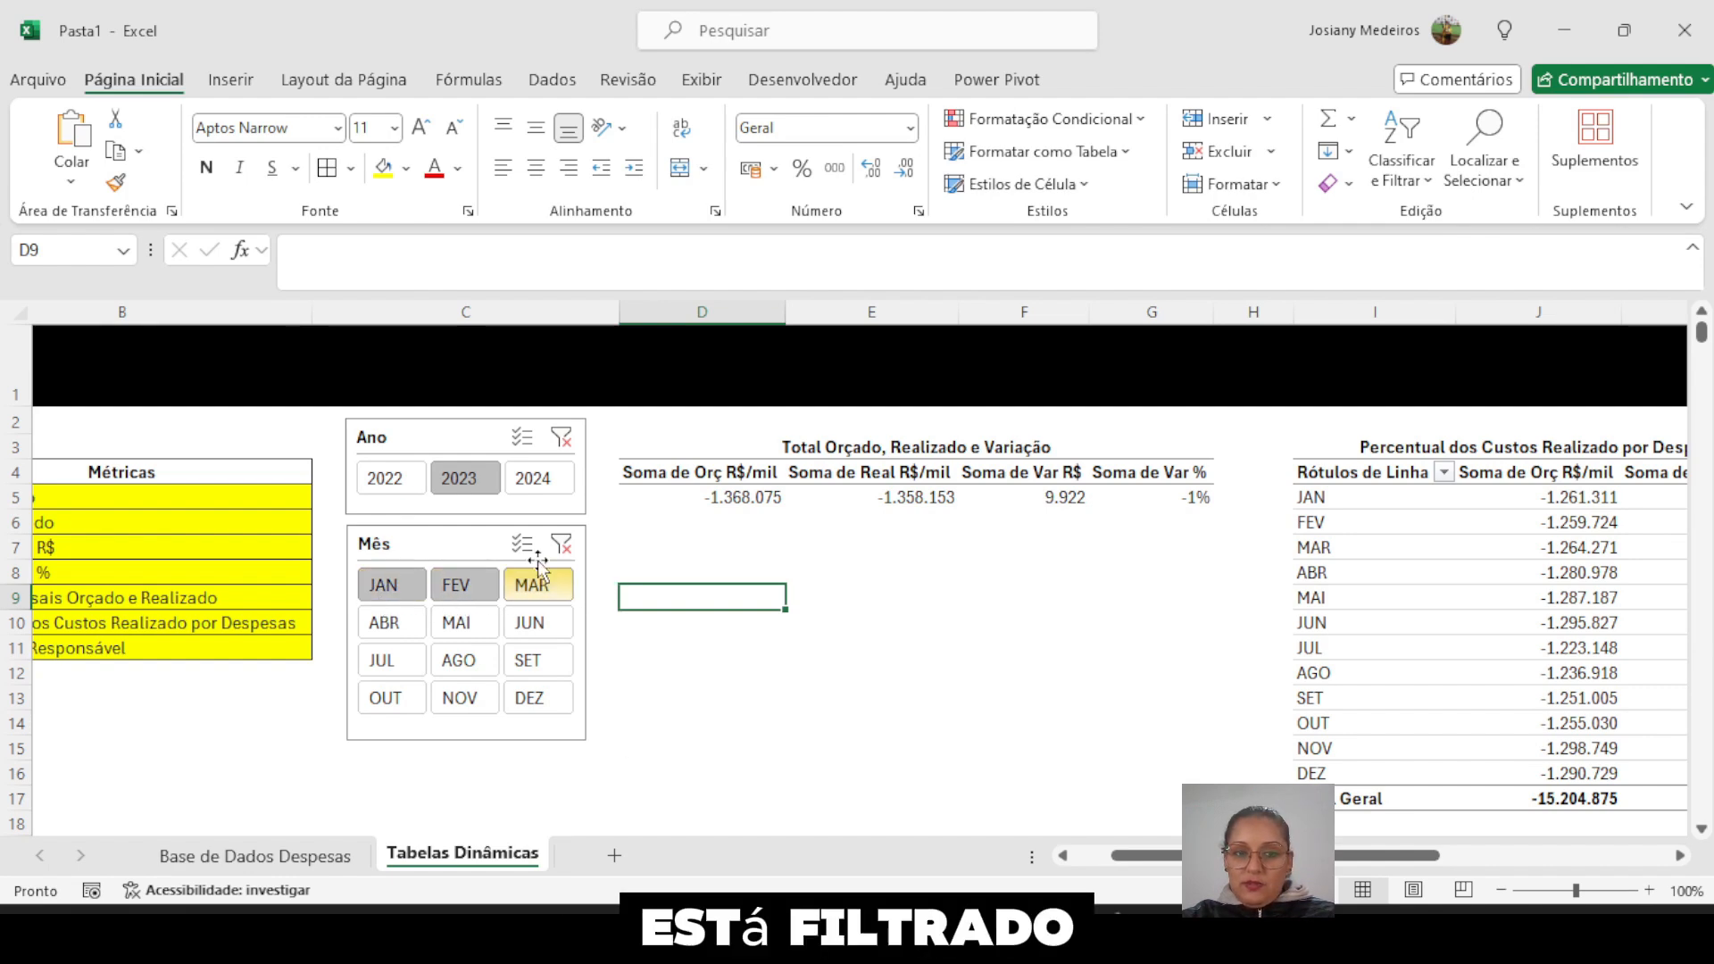
- Switch the Ano slicer to 2024 and clear the Mês slicer's filter
click(533, 478)
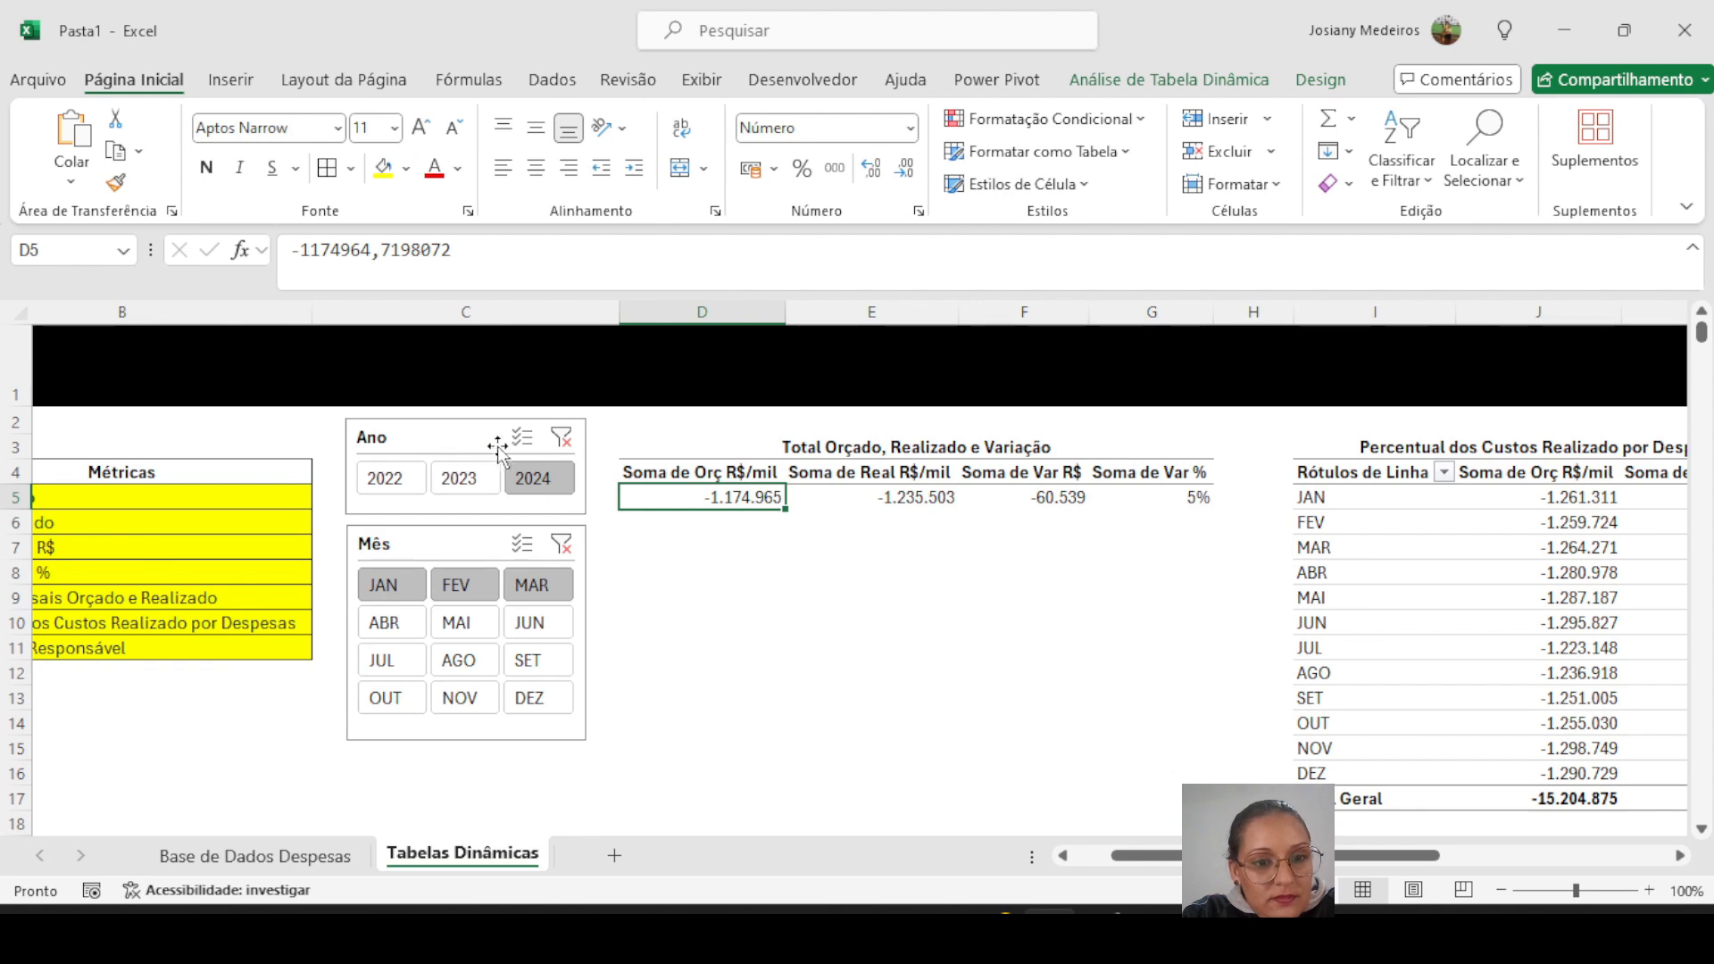
click(565, 545)
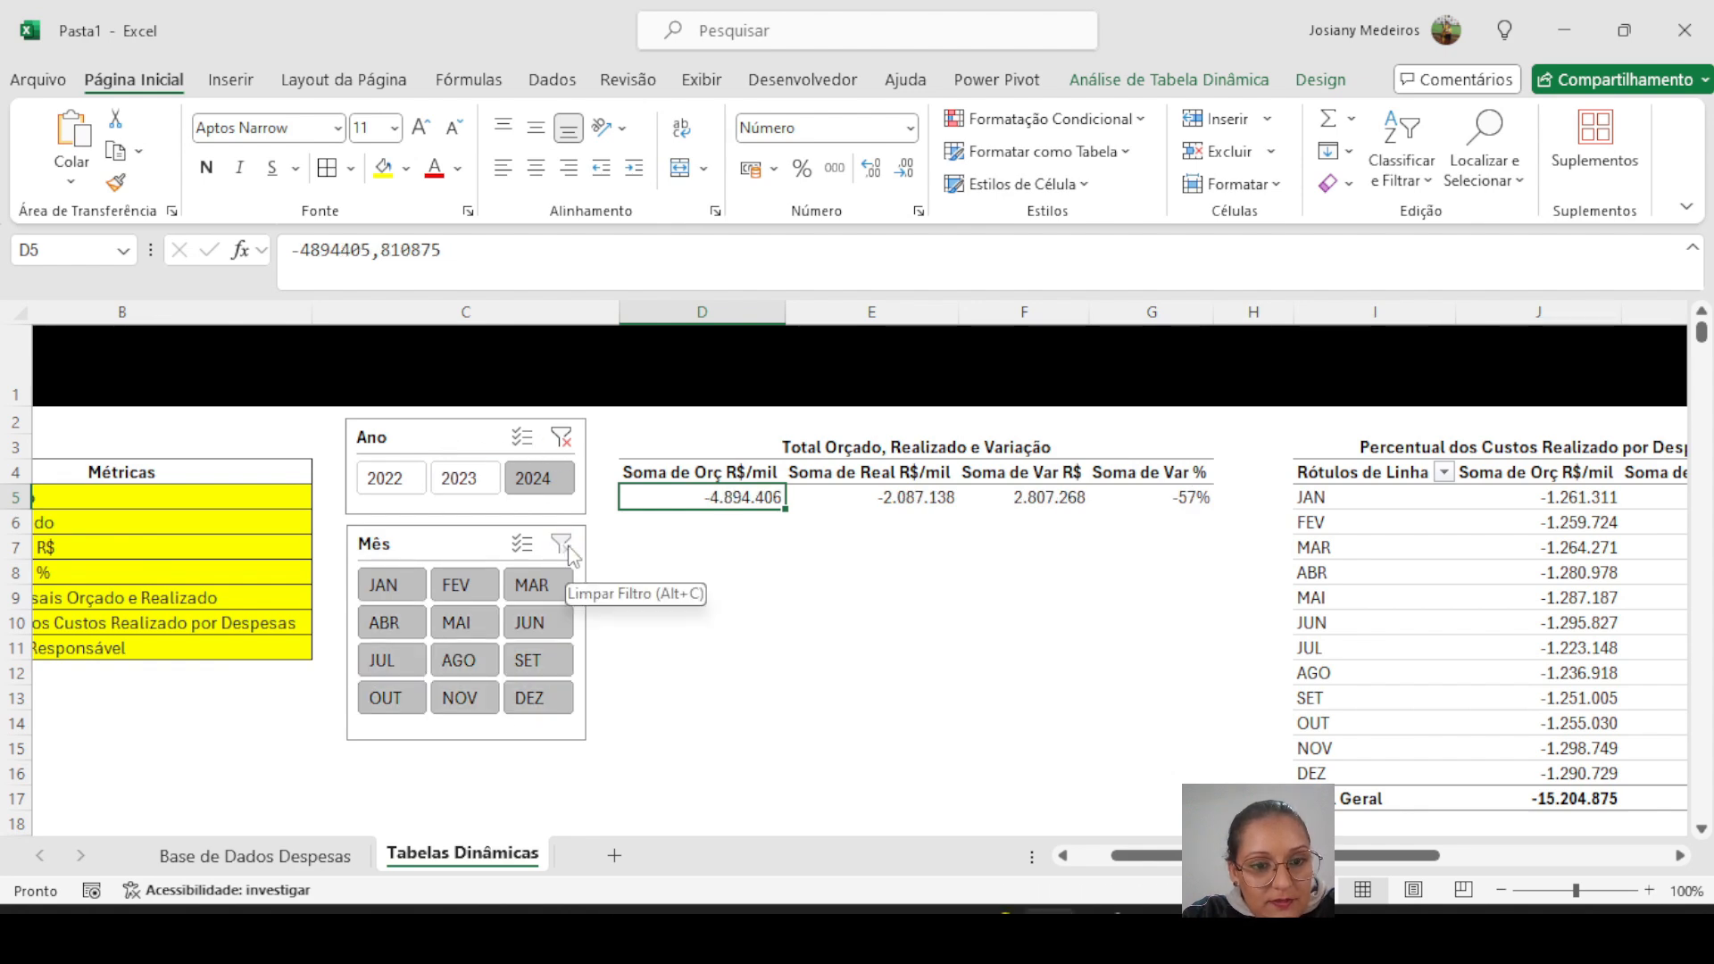
- Rename the Total Orçado, Realizado e Variação pivot table as Orç.Real.Var
click(772, 473)
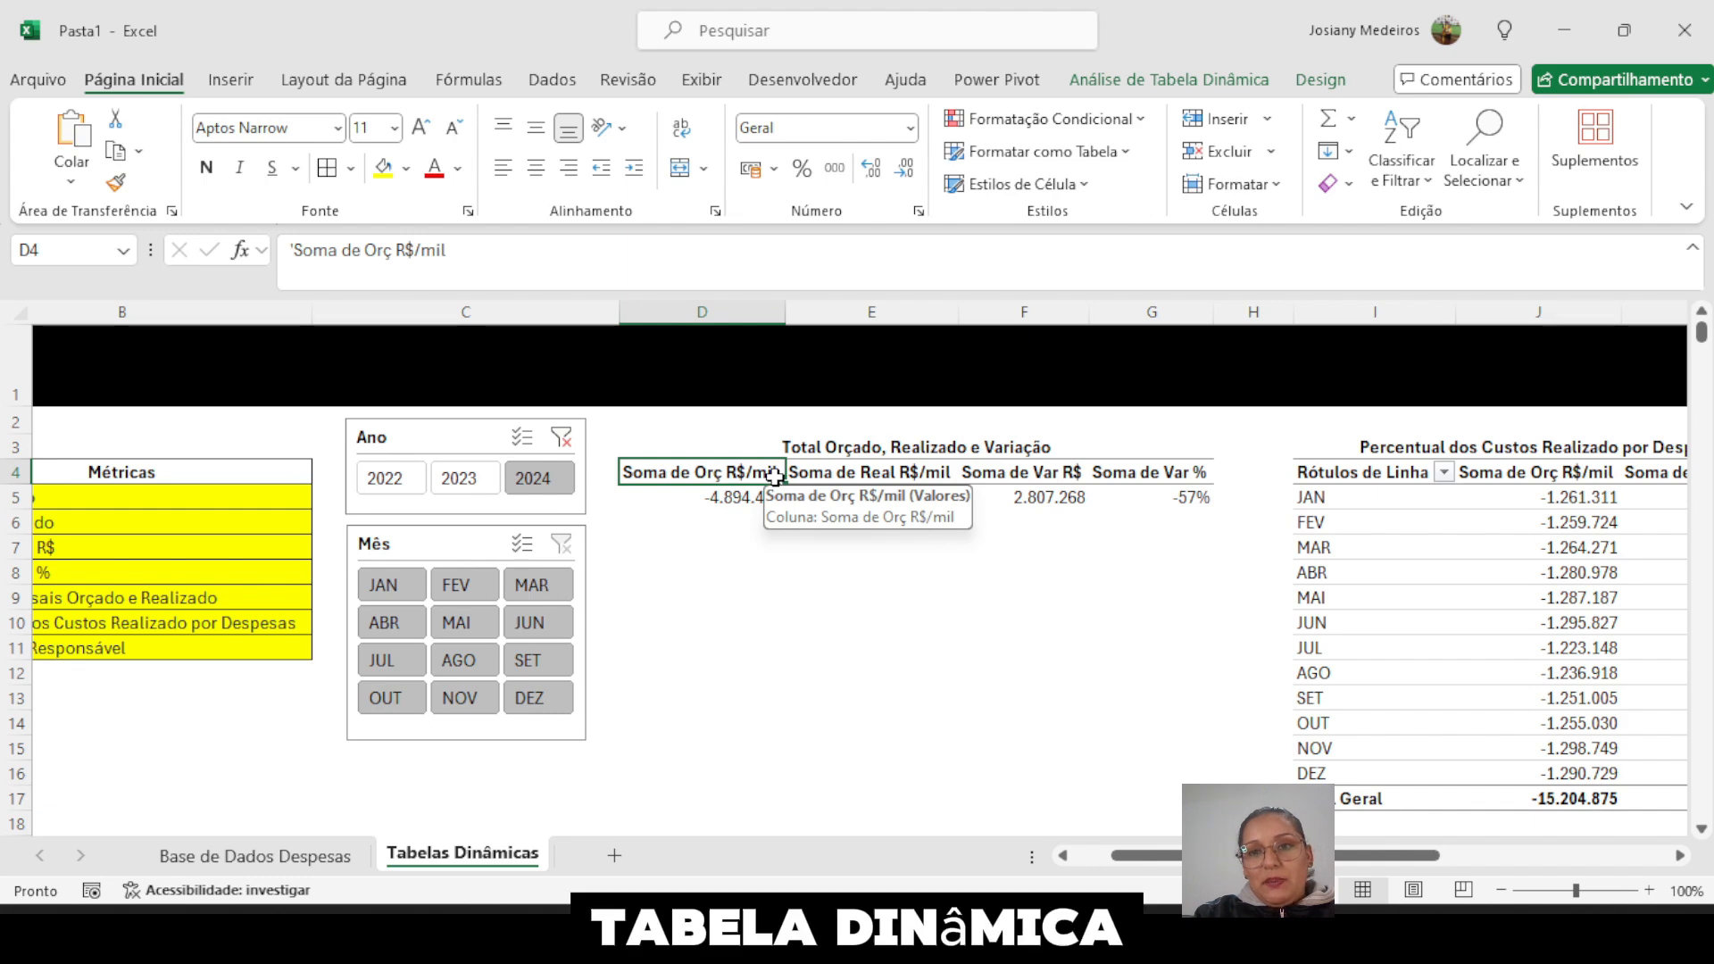
click(1121, 86)
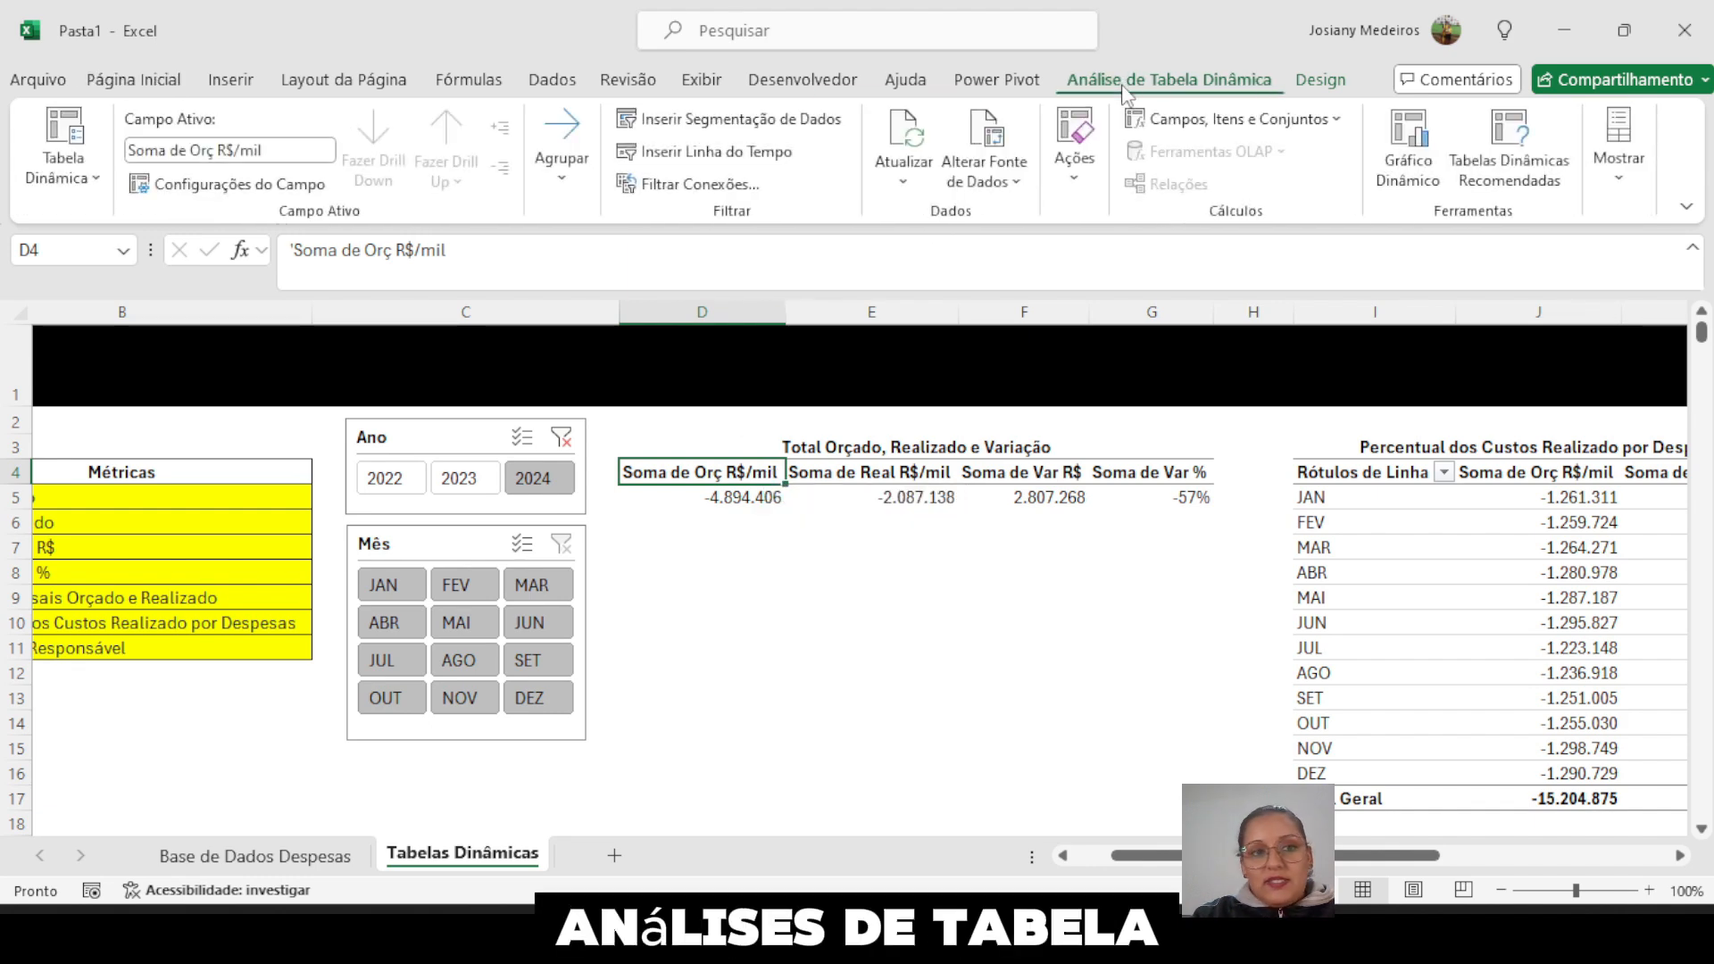
click(96, 180)
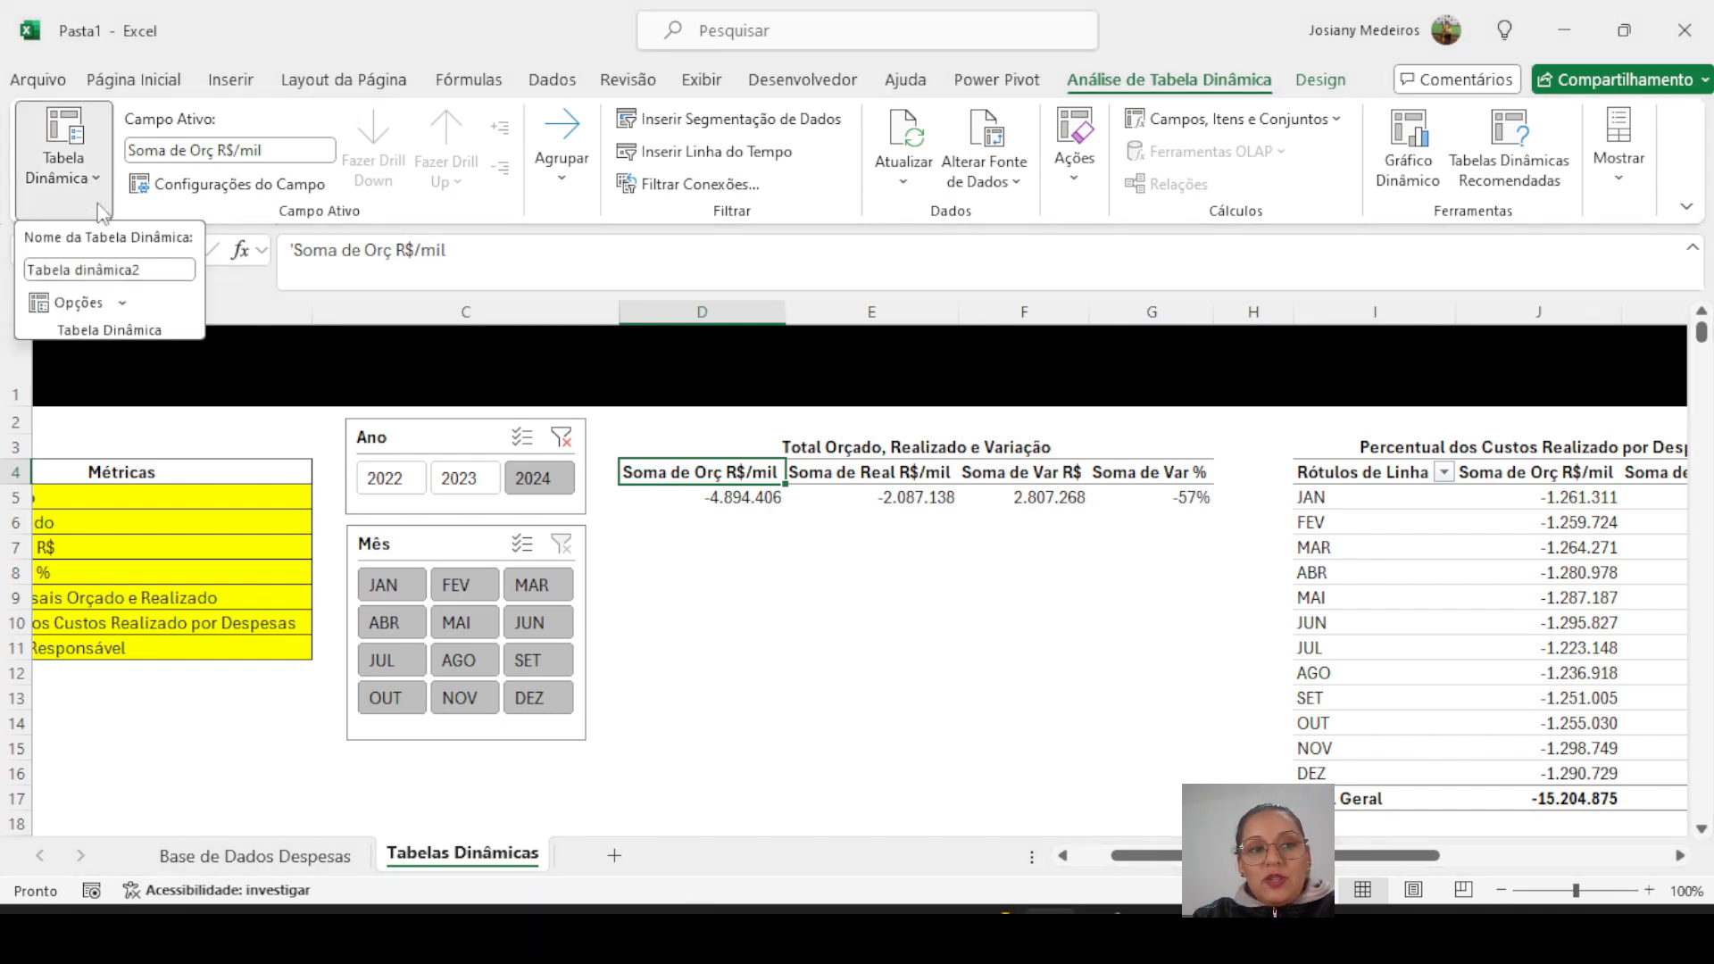
click(149, 269)
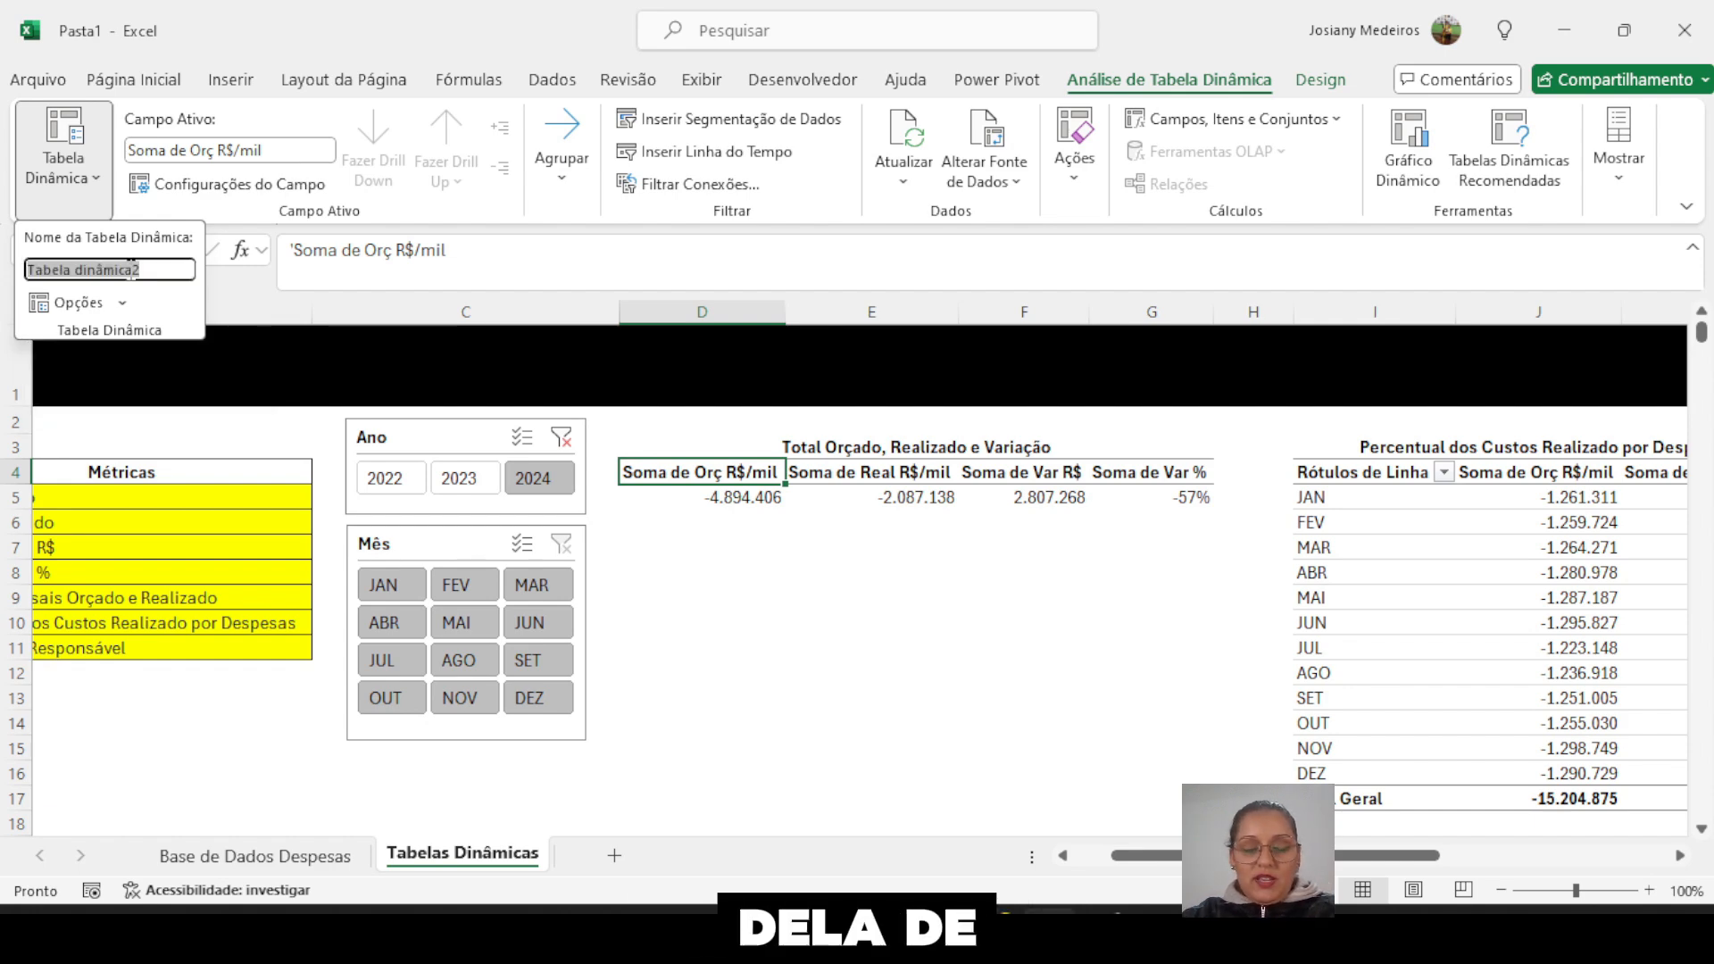
text(O)
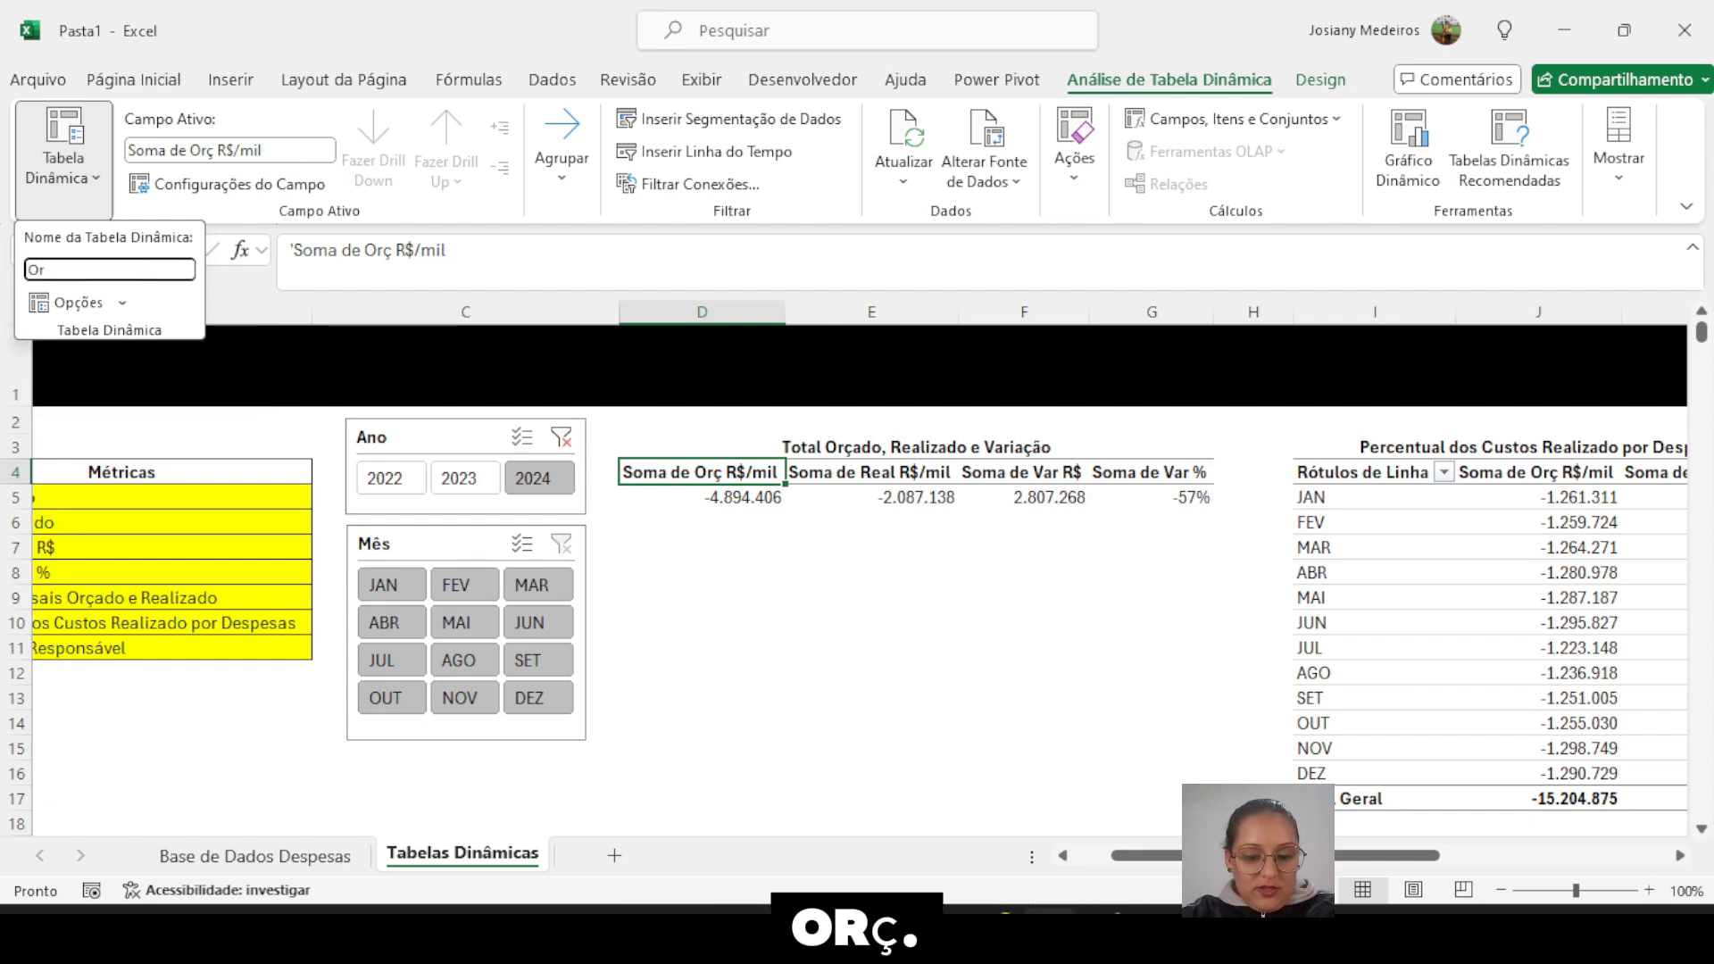
text(rç)
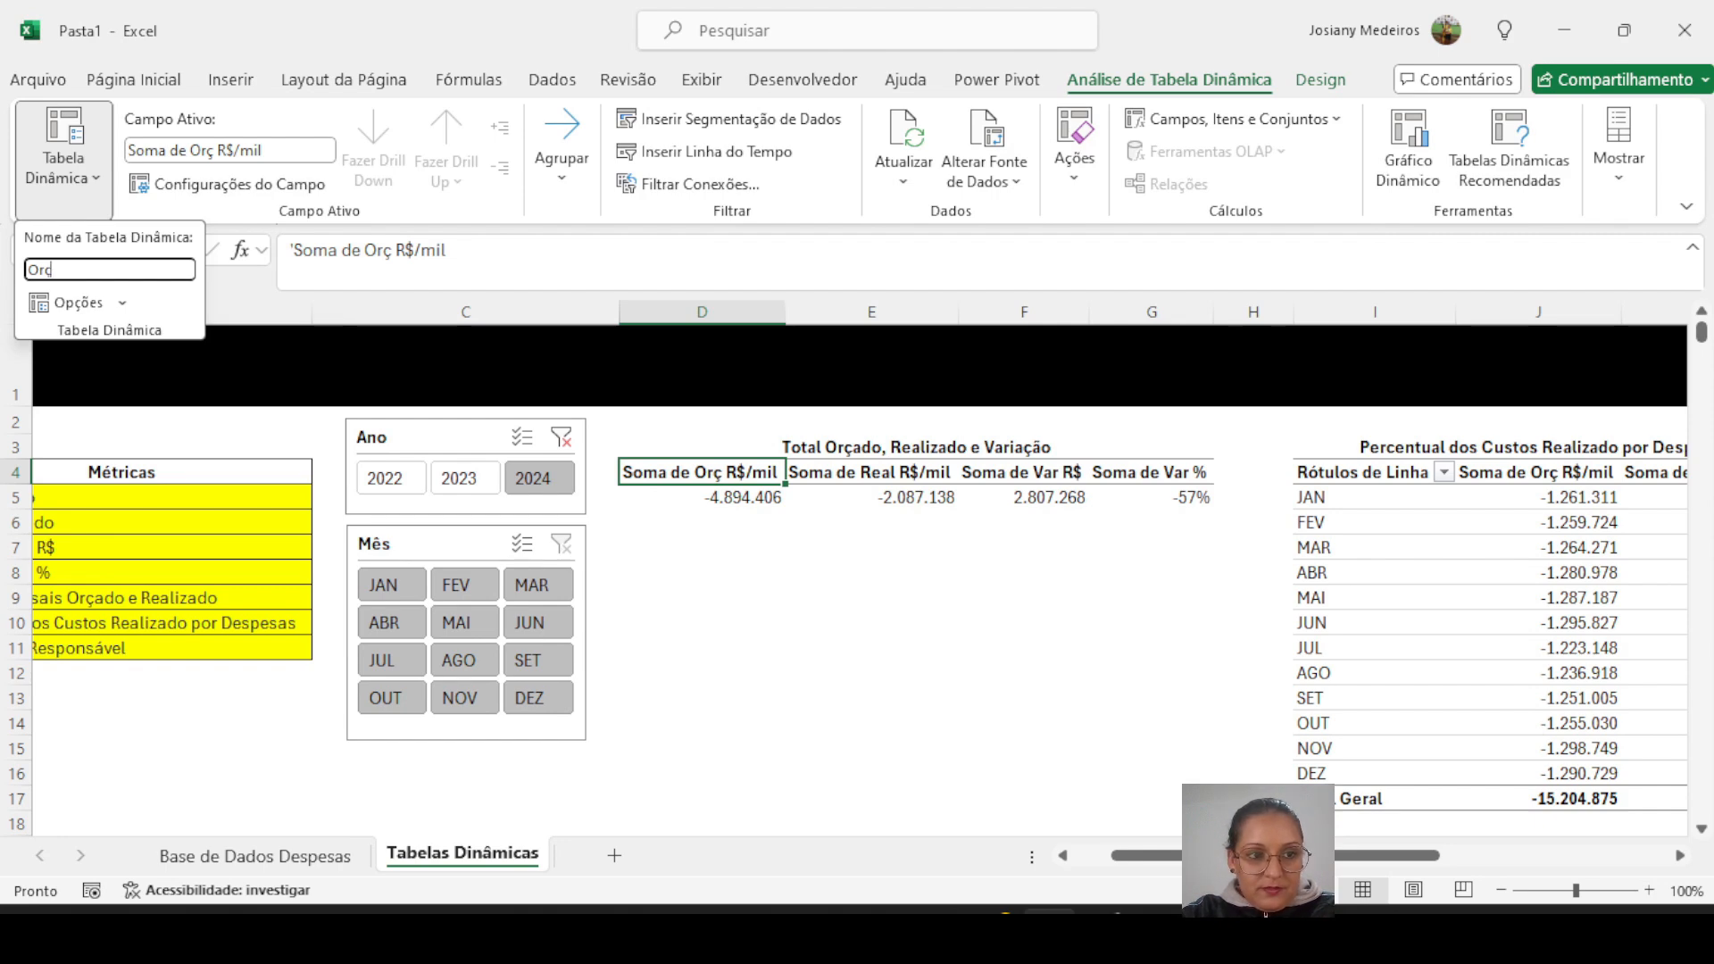
text(.Real.Var)
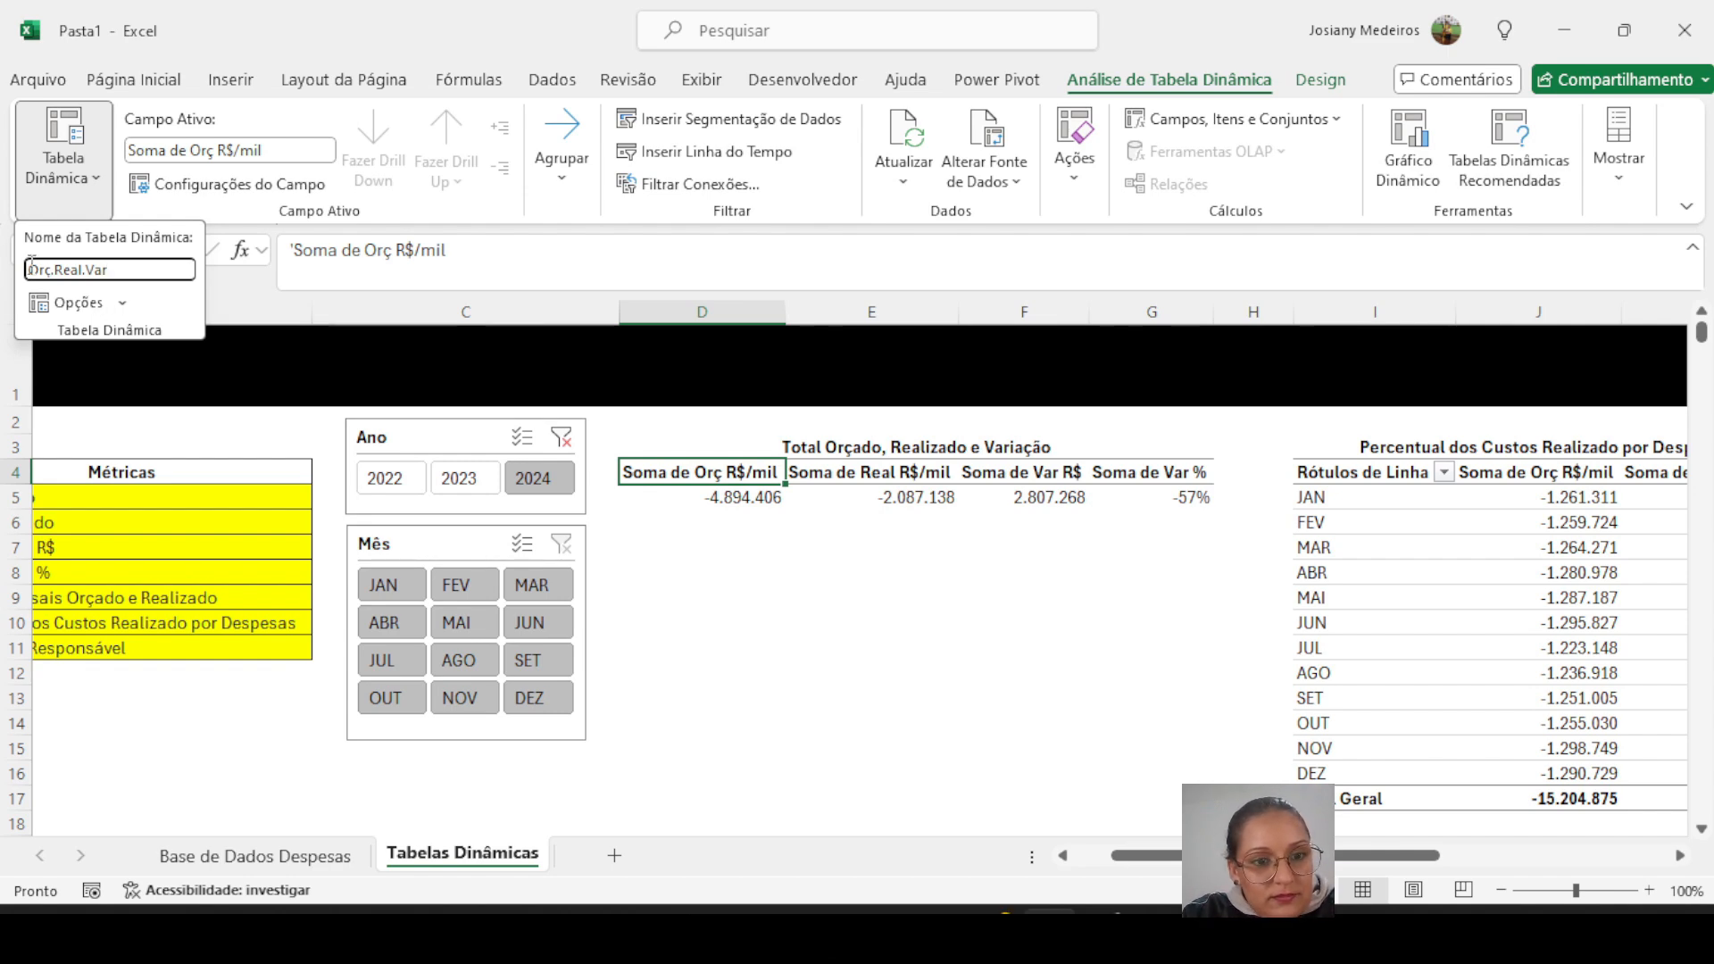
key(Return)
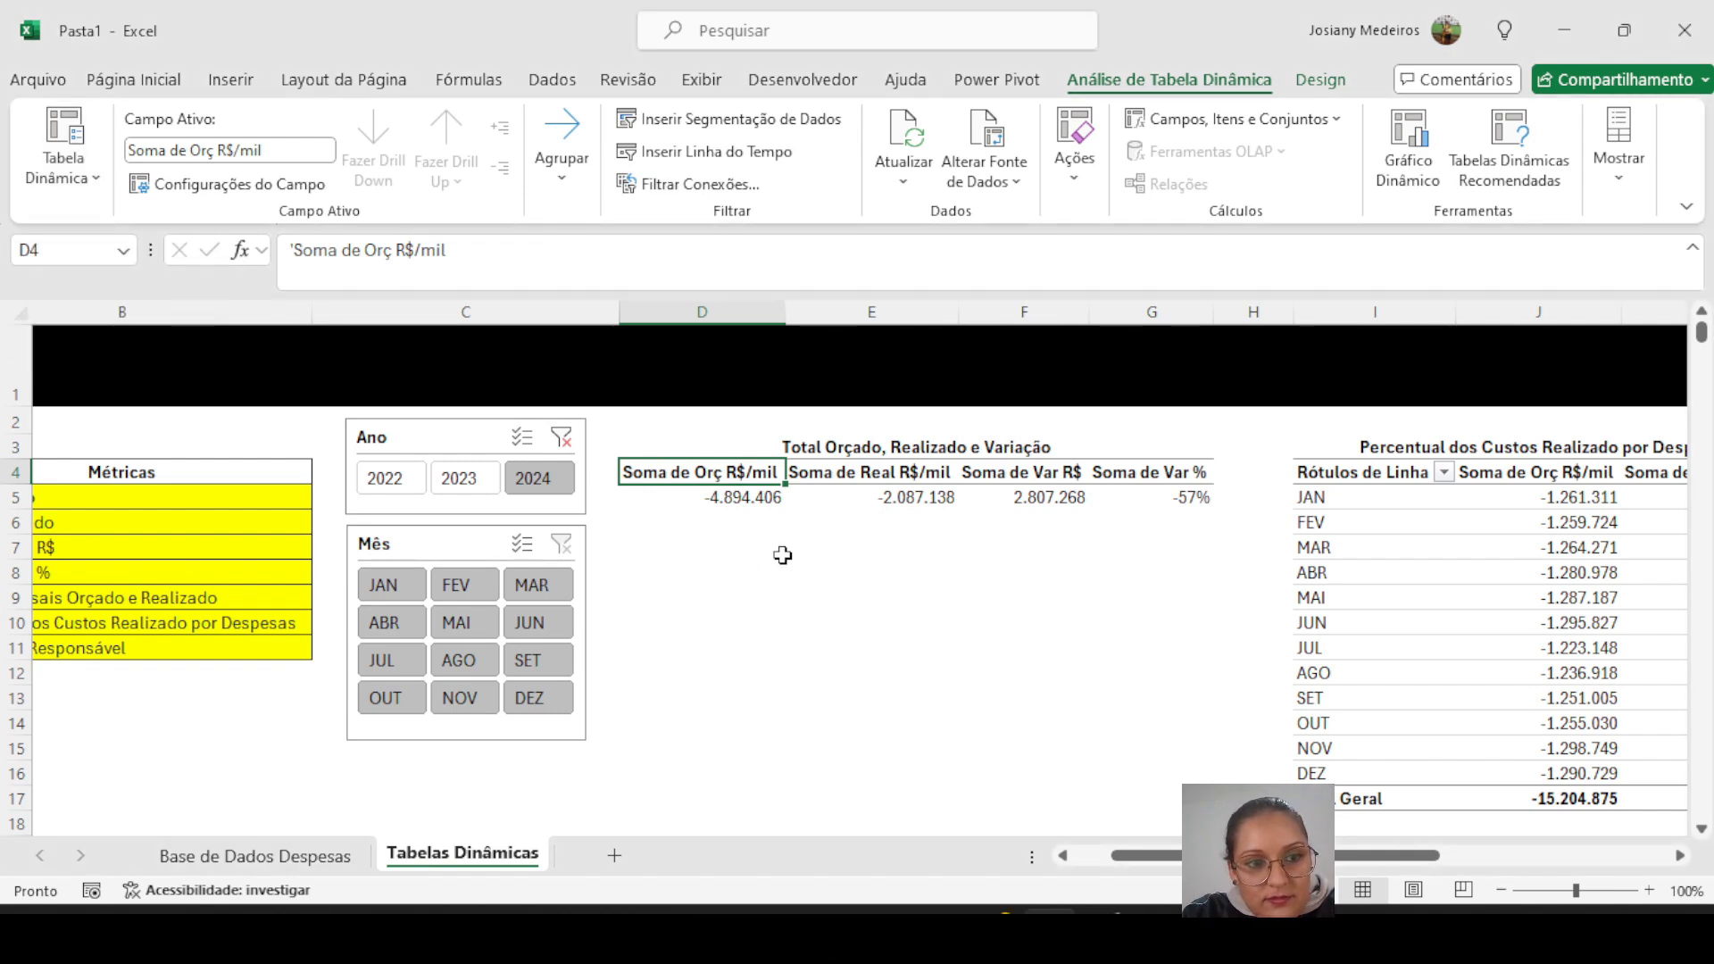
- Rename the monthly pivot table with the JAN to DEZ rows as ValoresMensais
click(1317, 469)
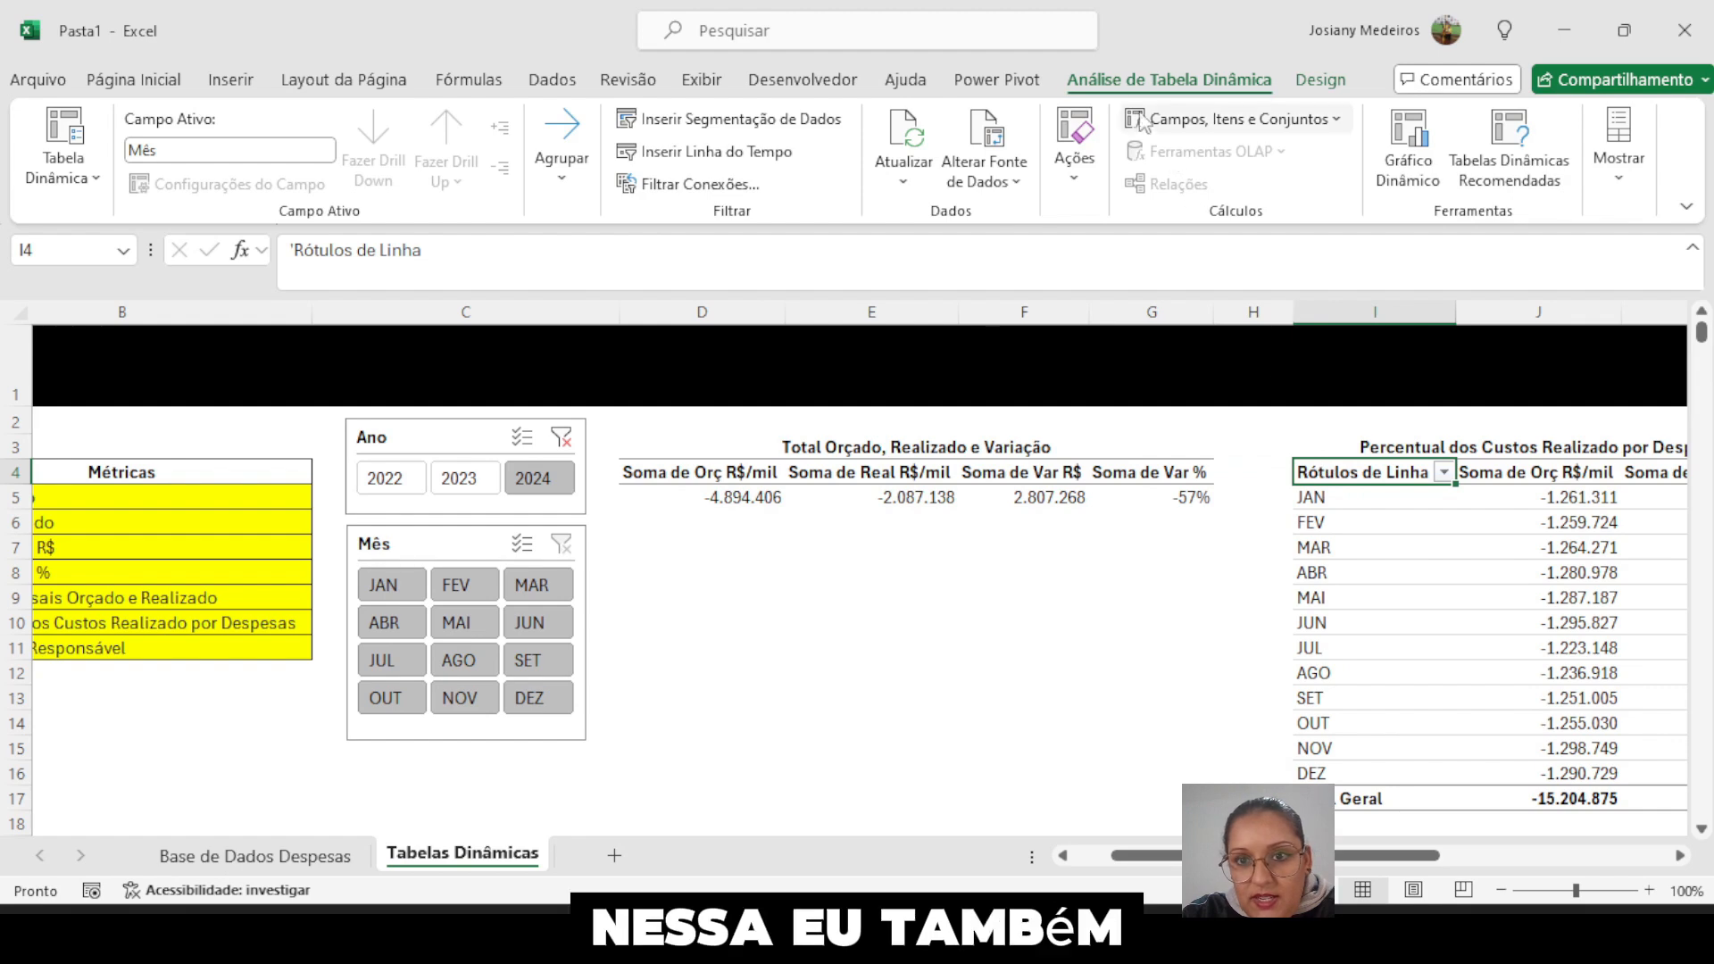
click(98, 179)
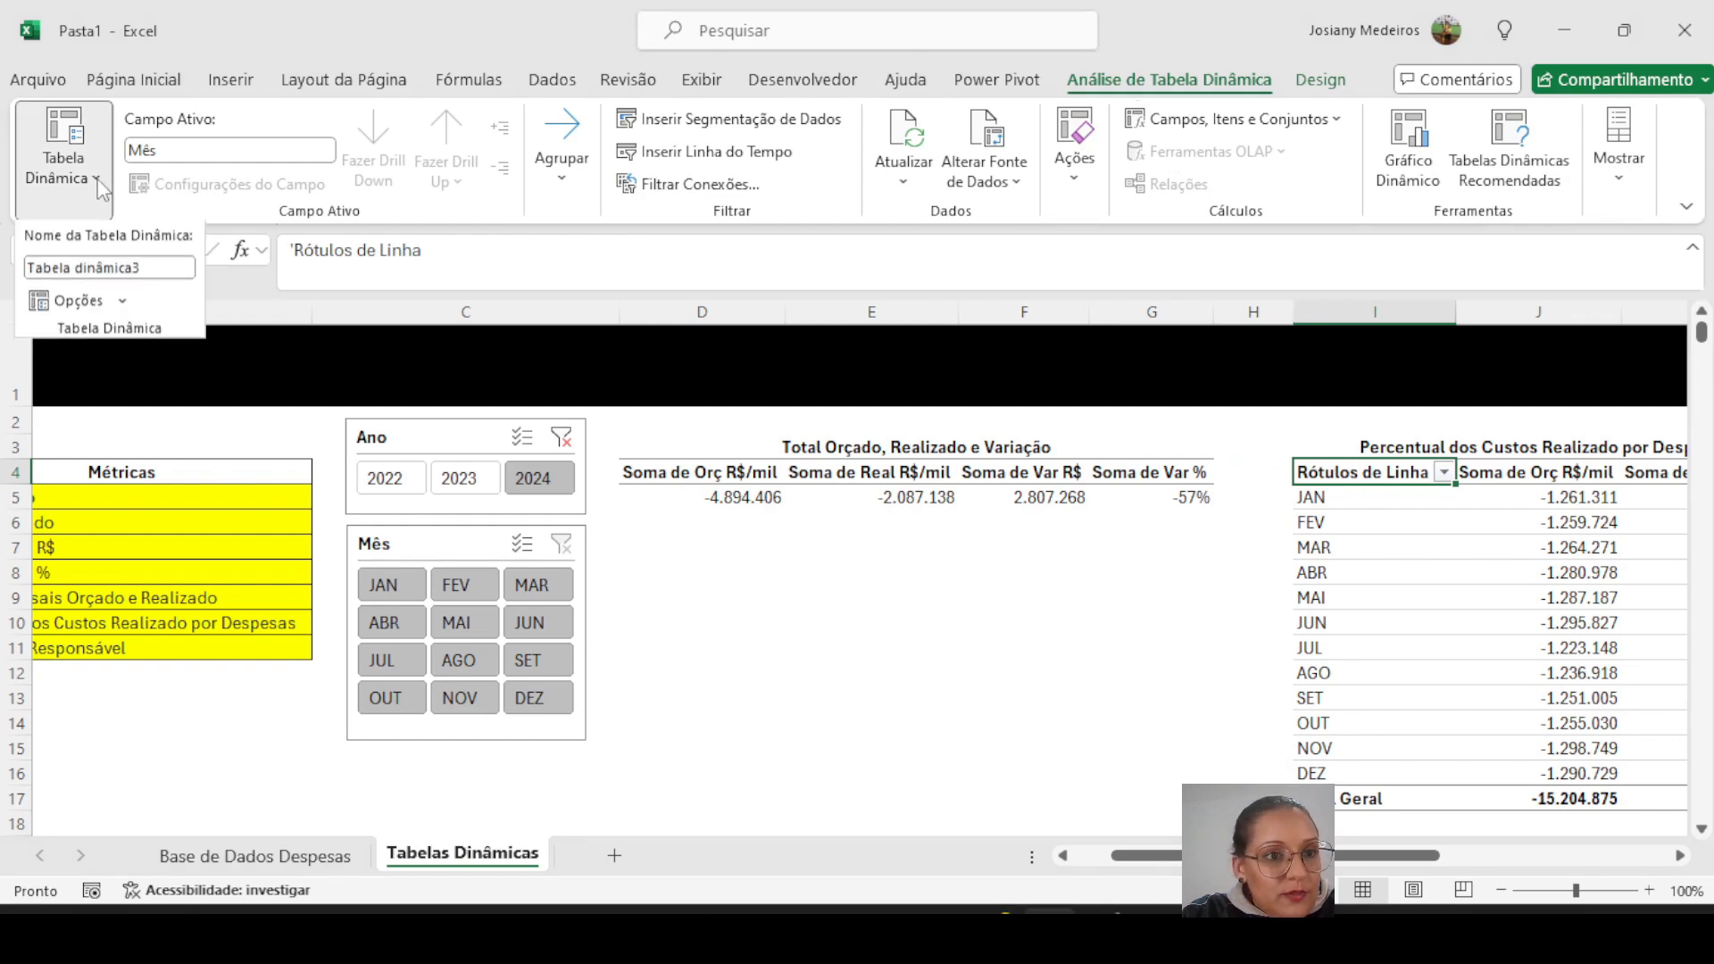
mouse_move(153, 267)
mouse_down()
mouse_move(117, 270)
mouse_move(160, 269)
mouse_up()
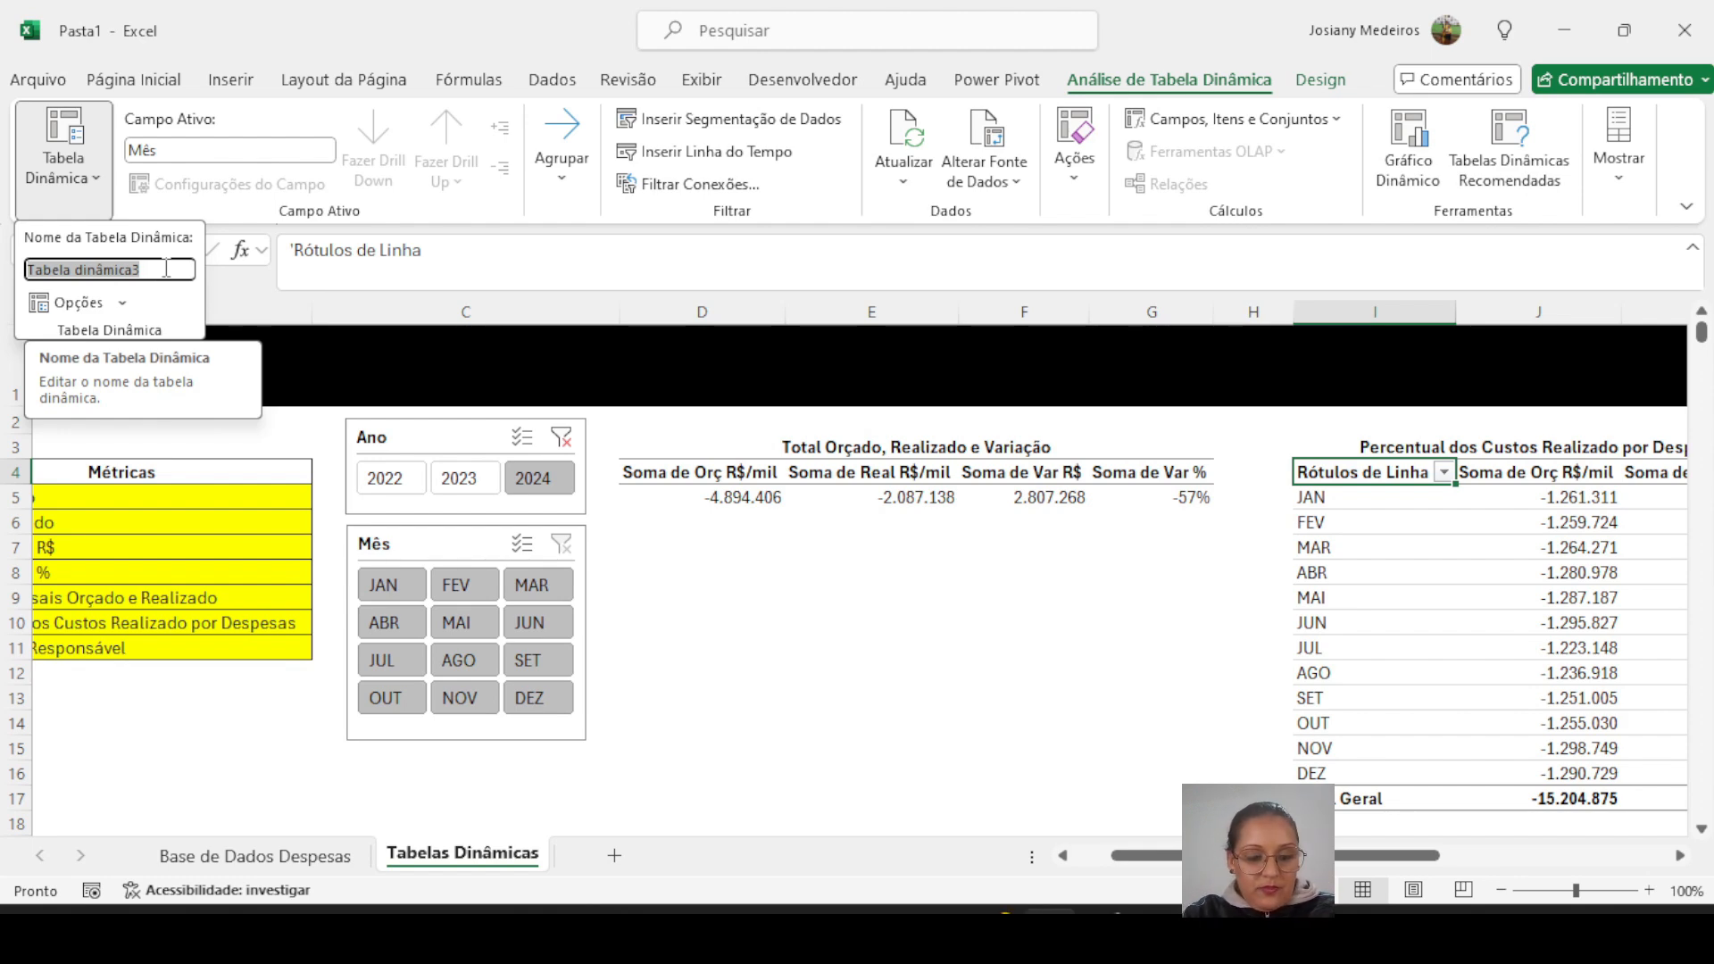
text(Ciu)
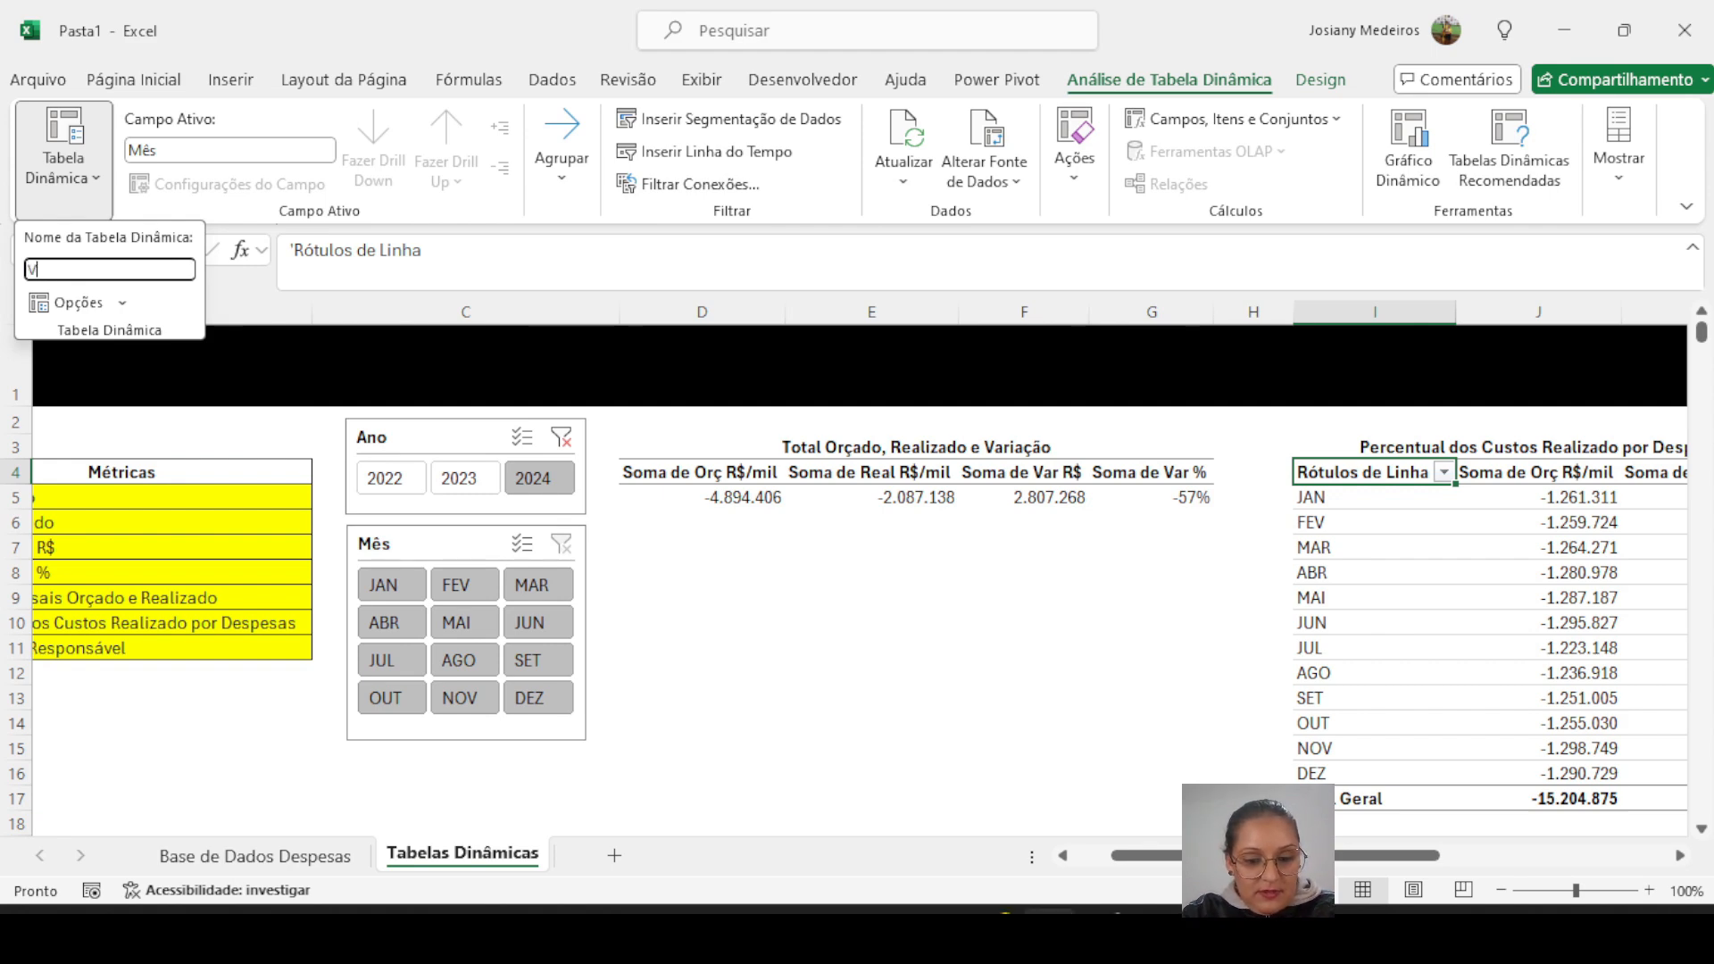
text(ValoresM)
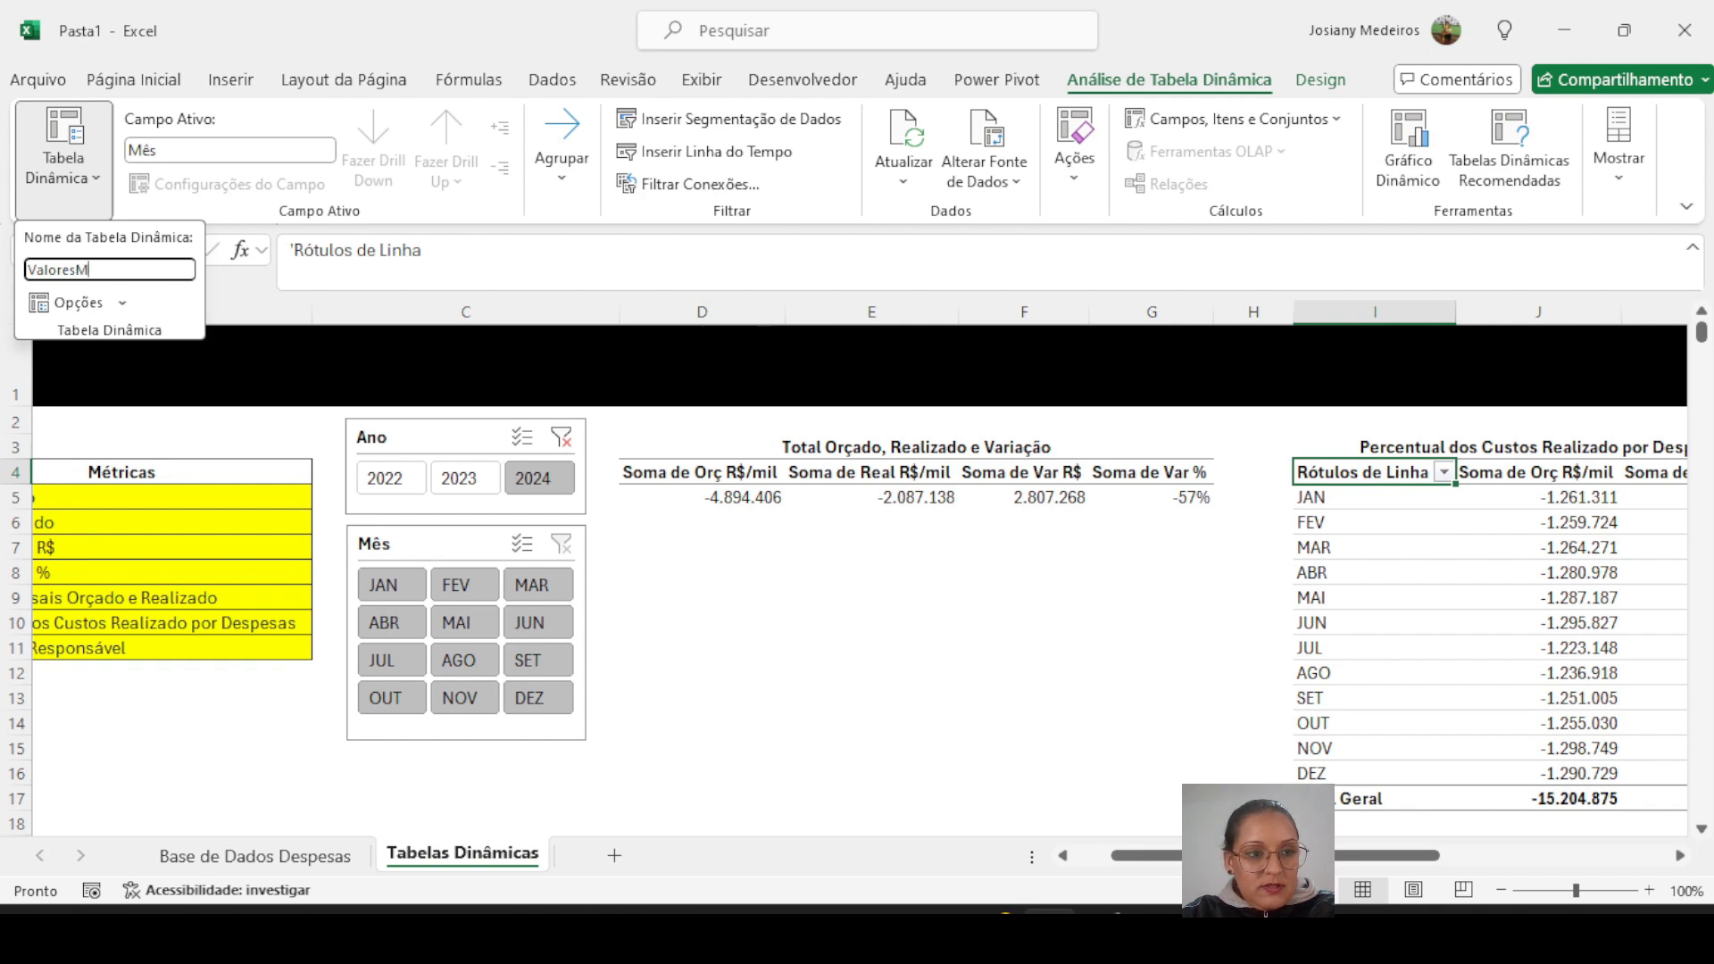
text(ensais)
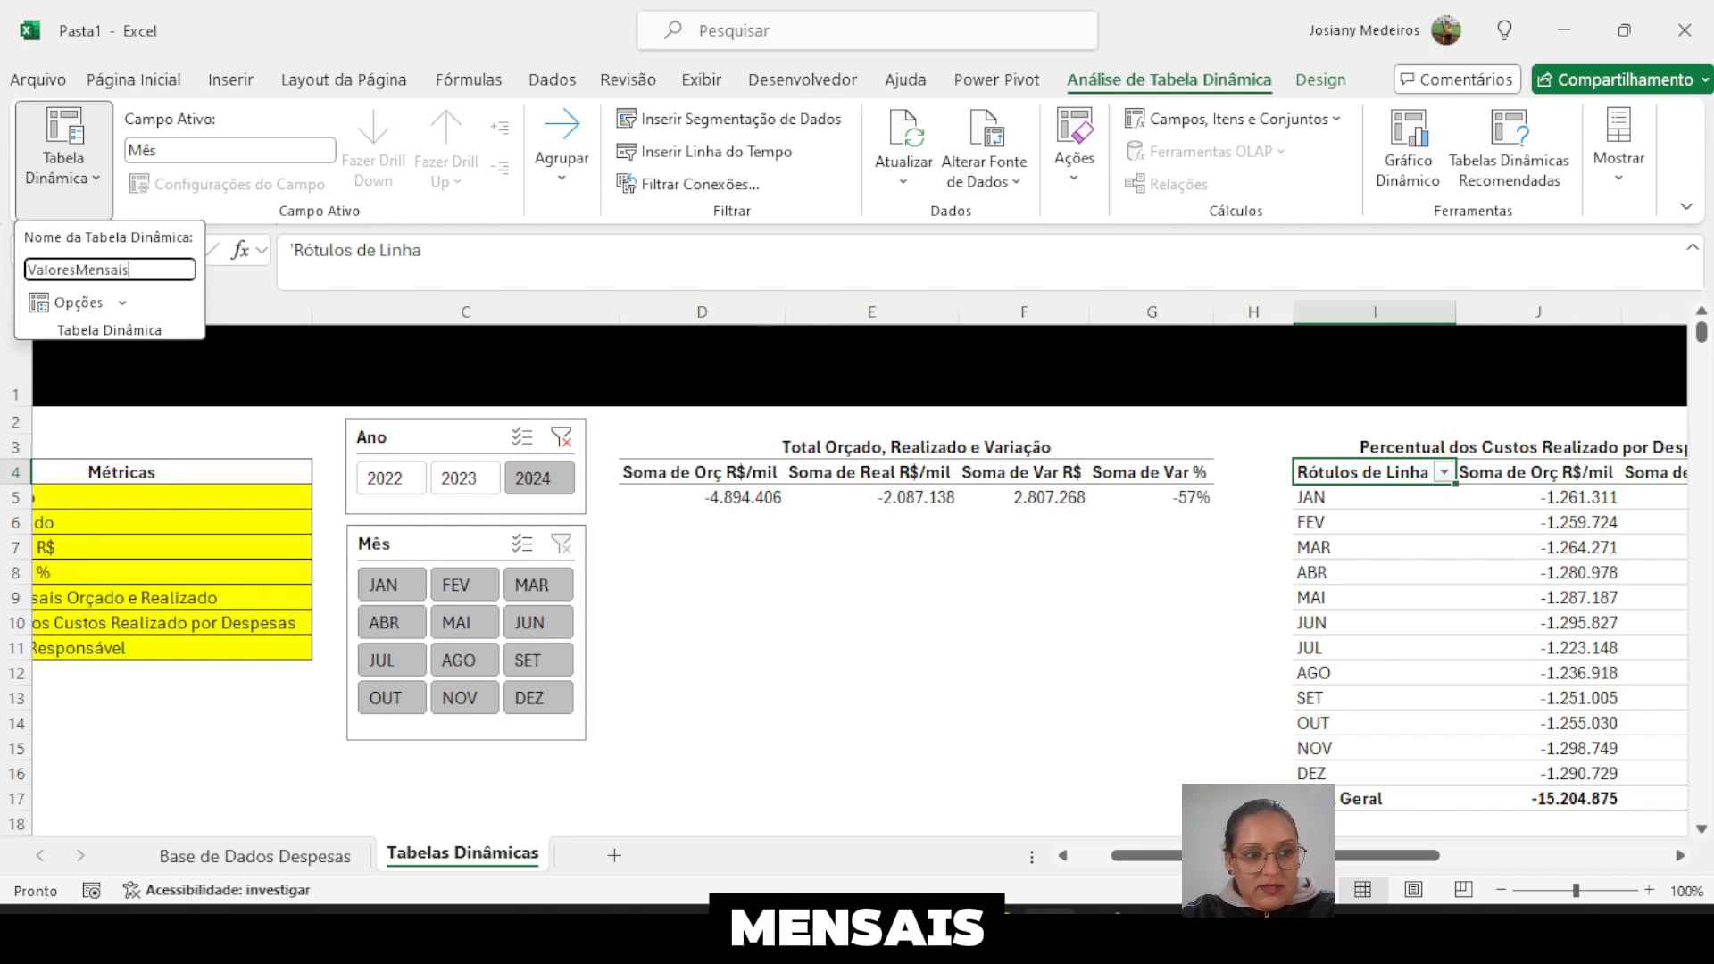
key(Return)
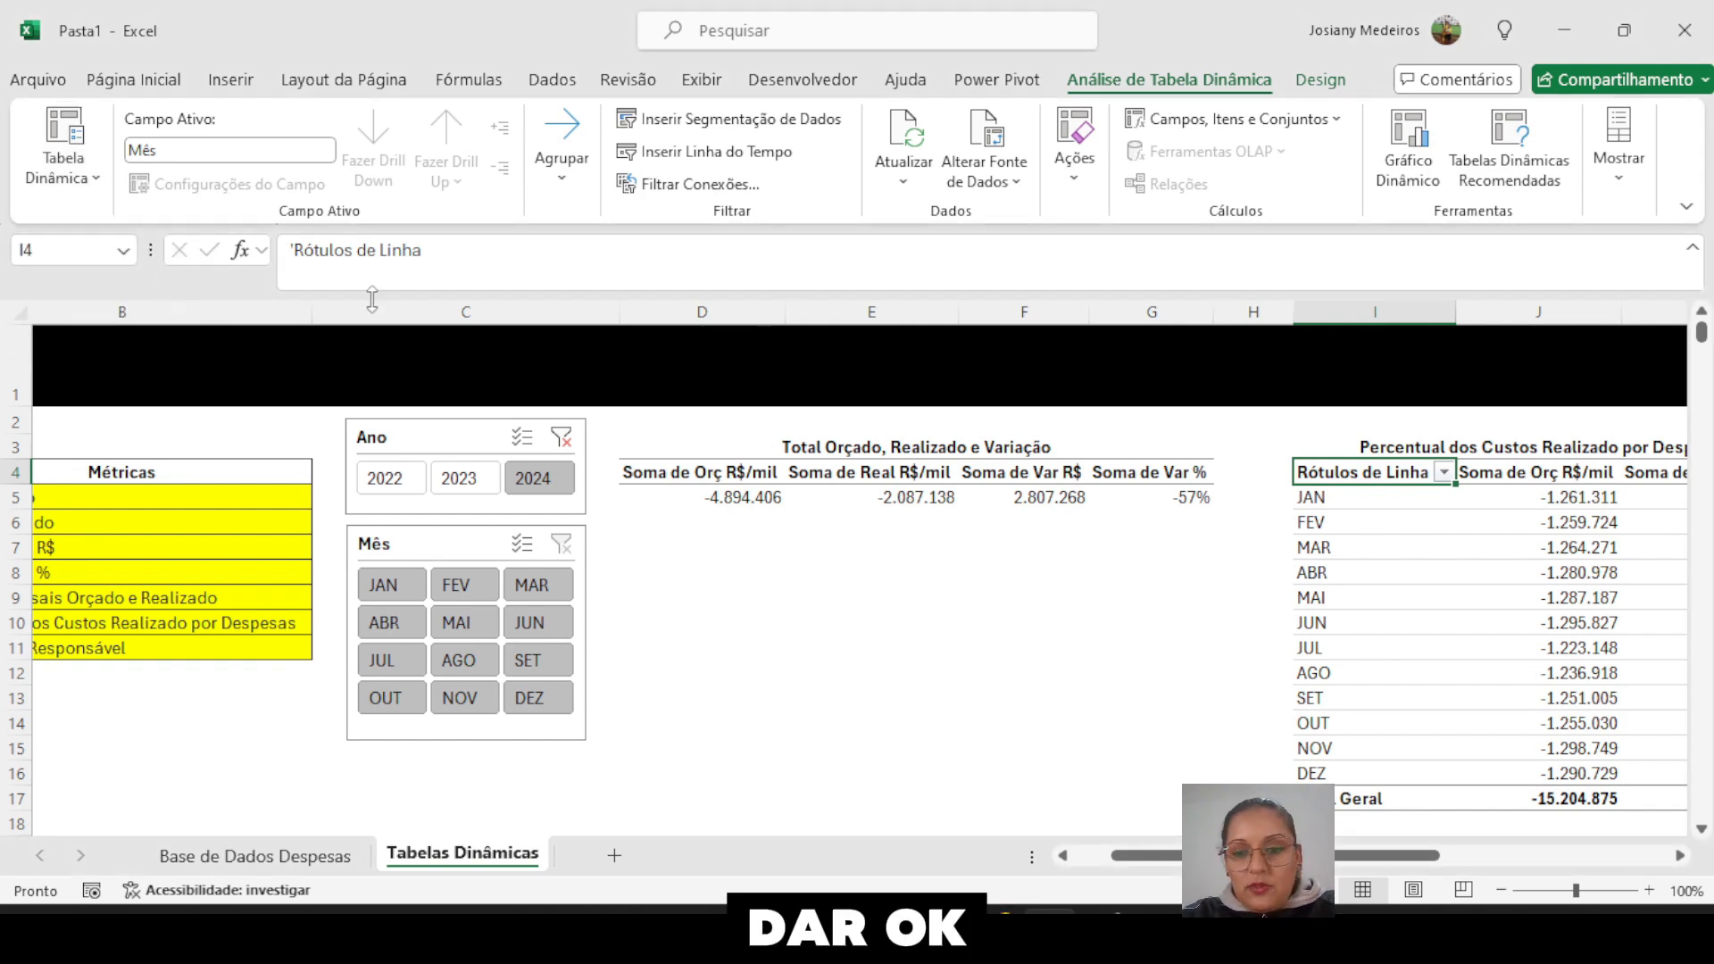
- Change the title above the monthly pivot table to "Despesas Mensais Realizado por Despesas"
drag(1151, 855, 1391, 855)
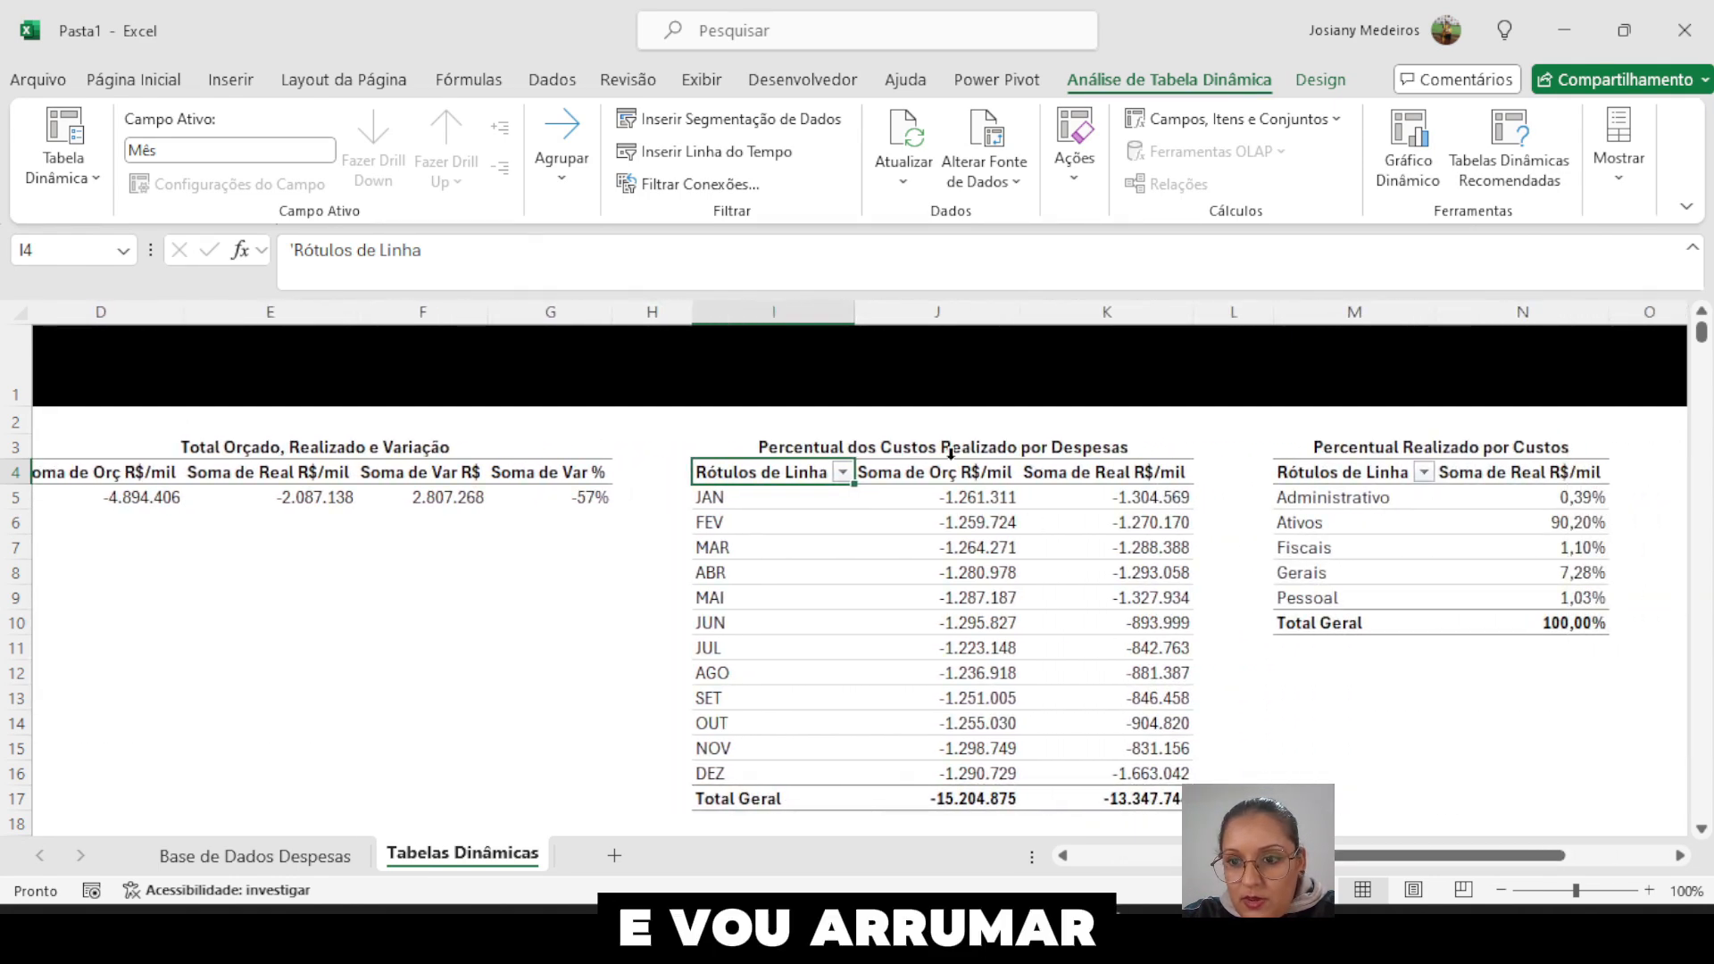
click(905, 449)
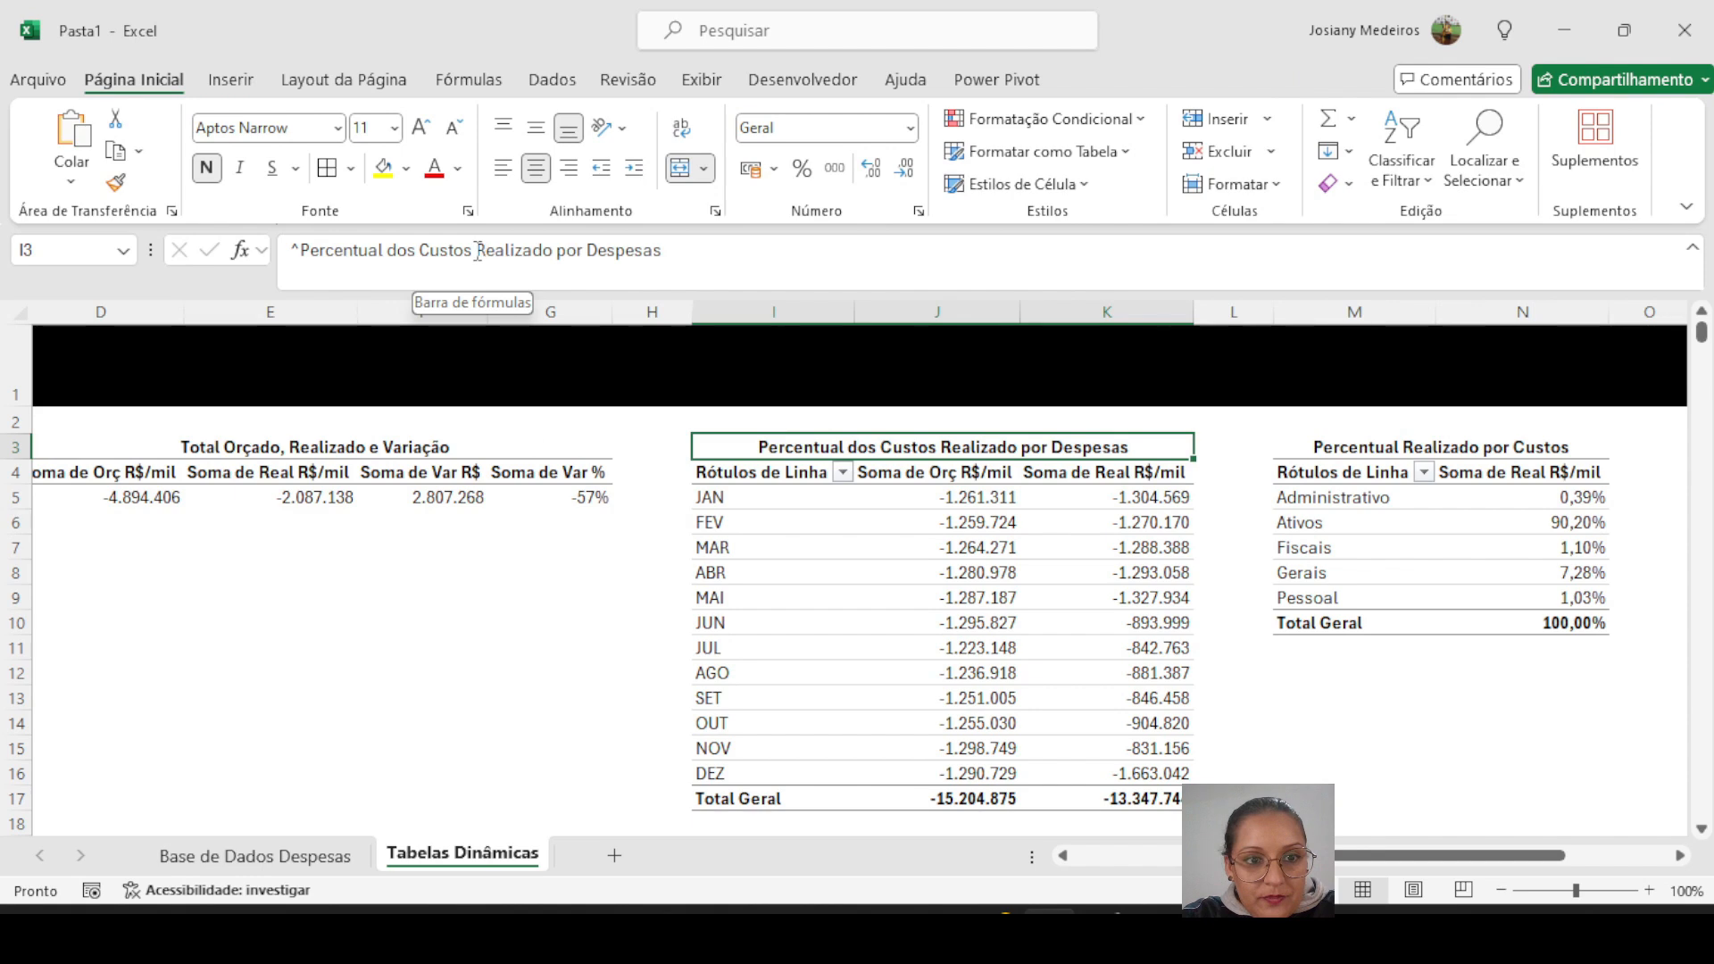
drag(478, 251, 306, 257)
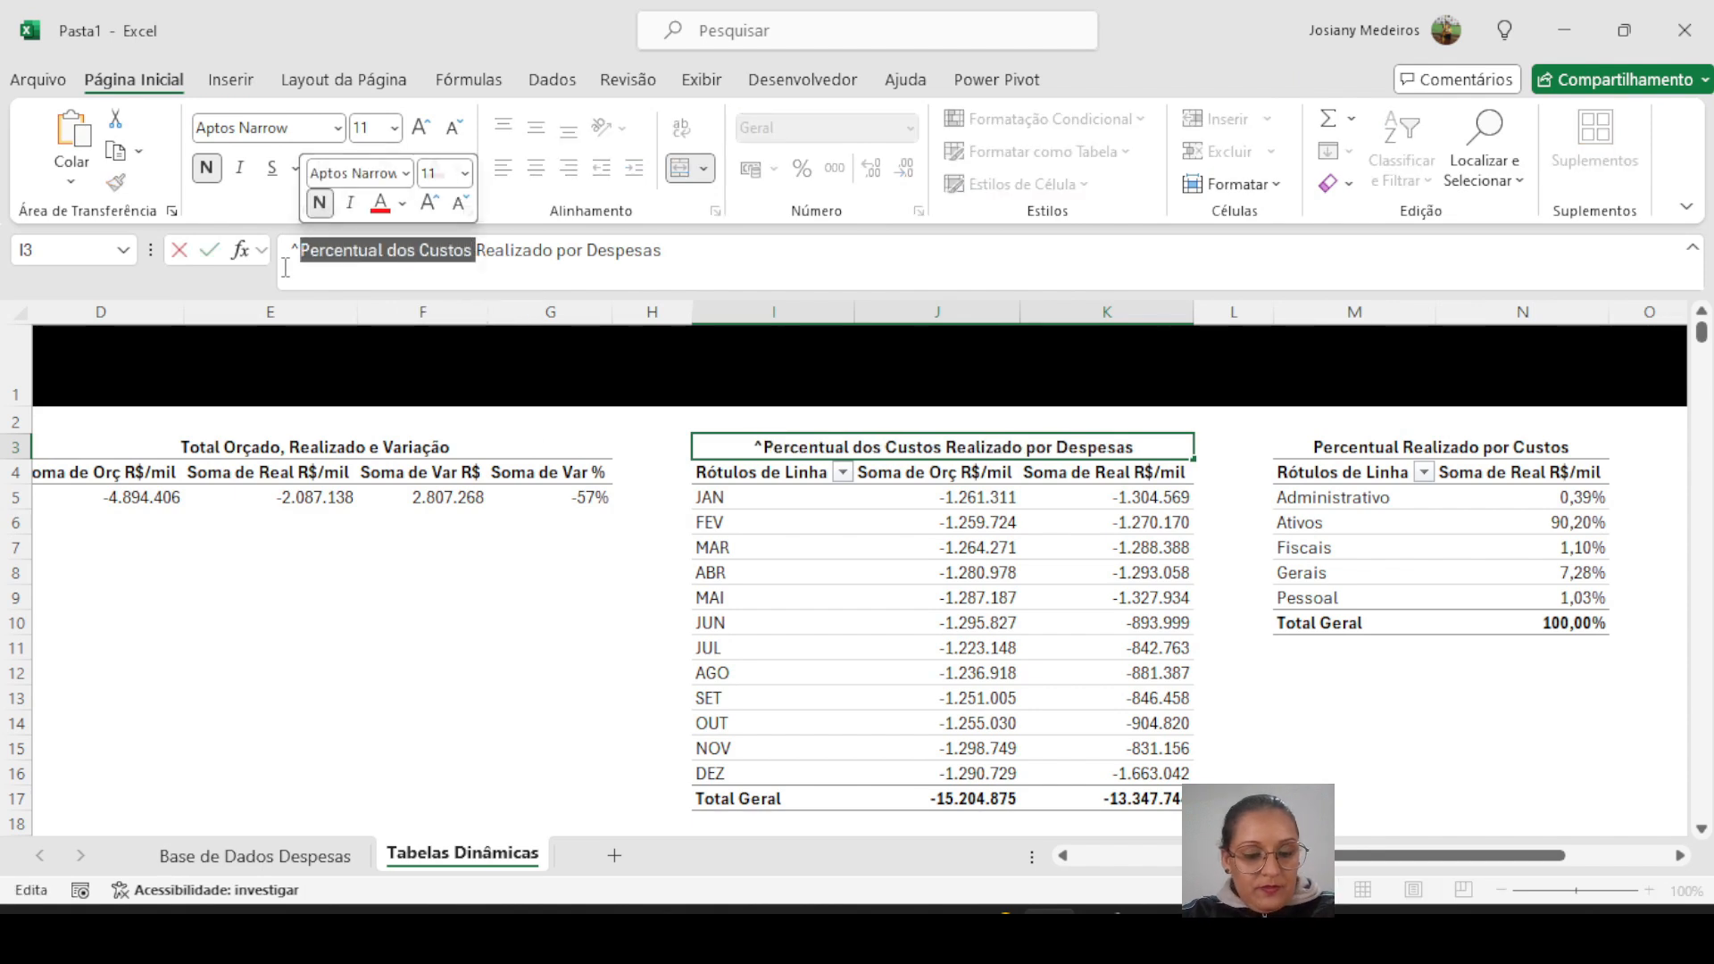
key(BackSpace)
text(Despesas)
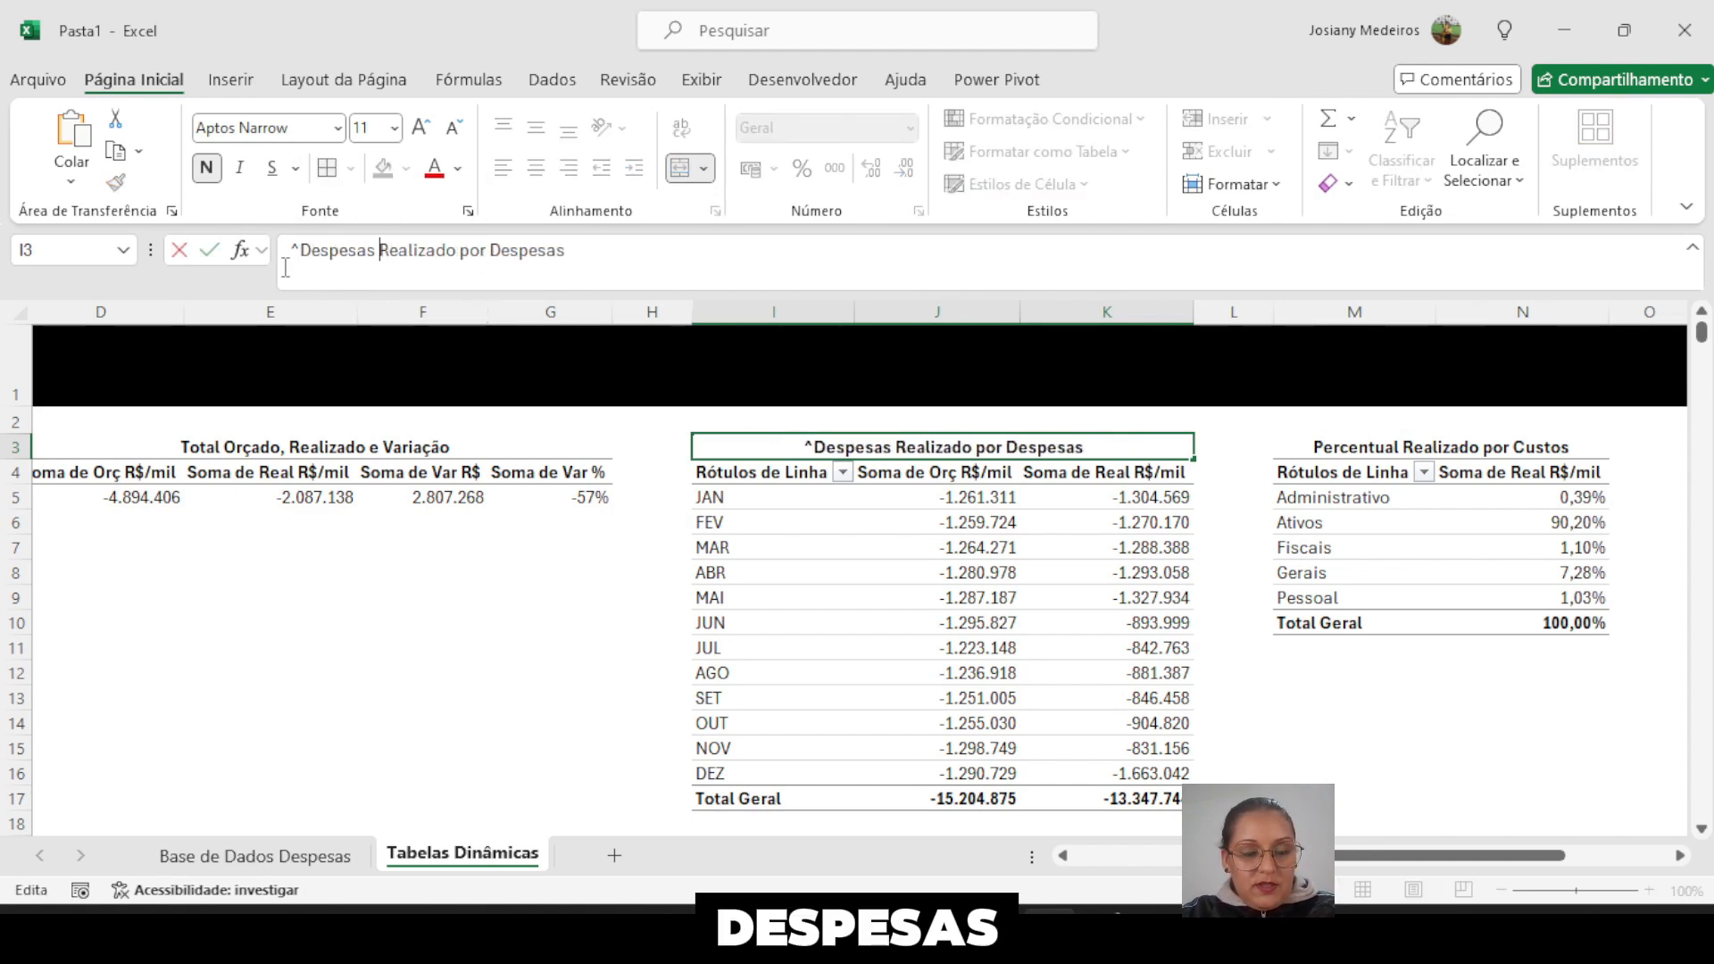
text( Mensais)
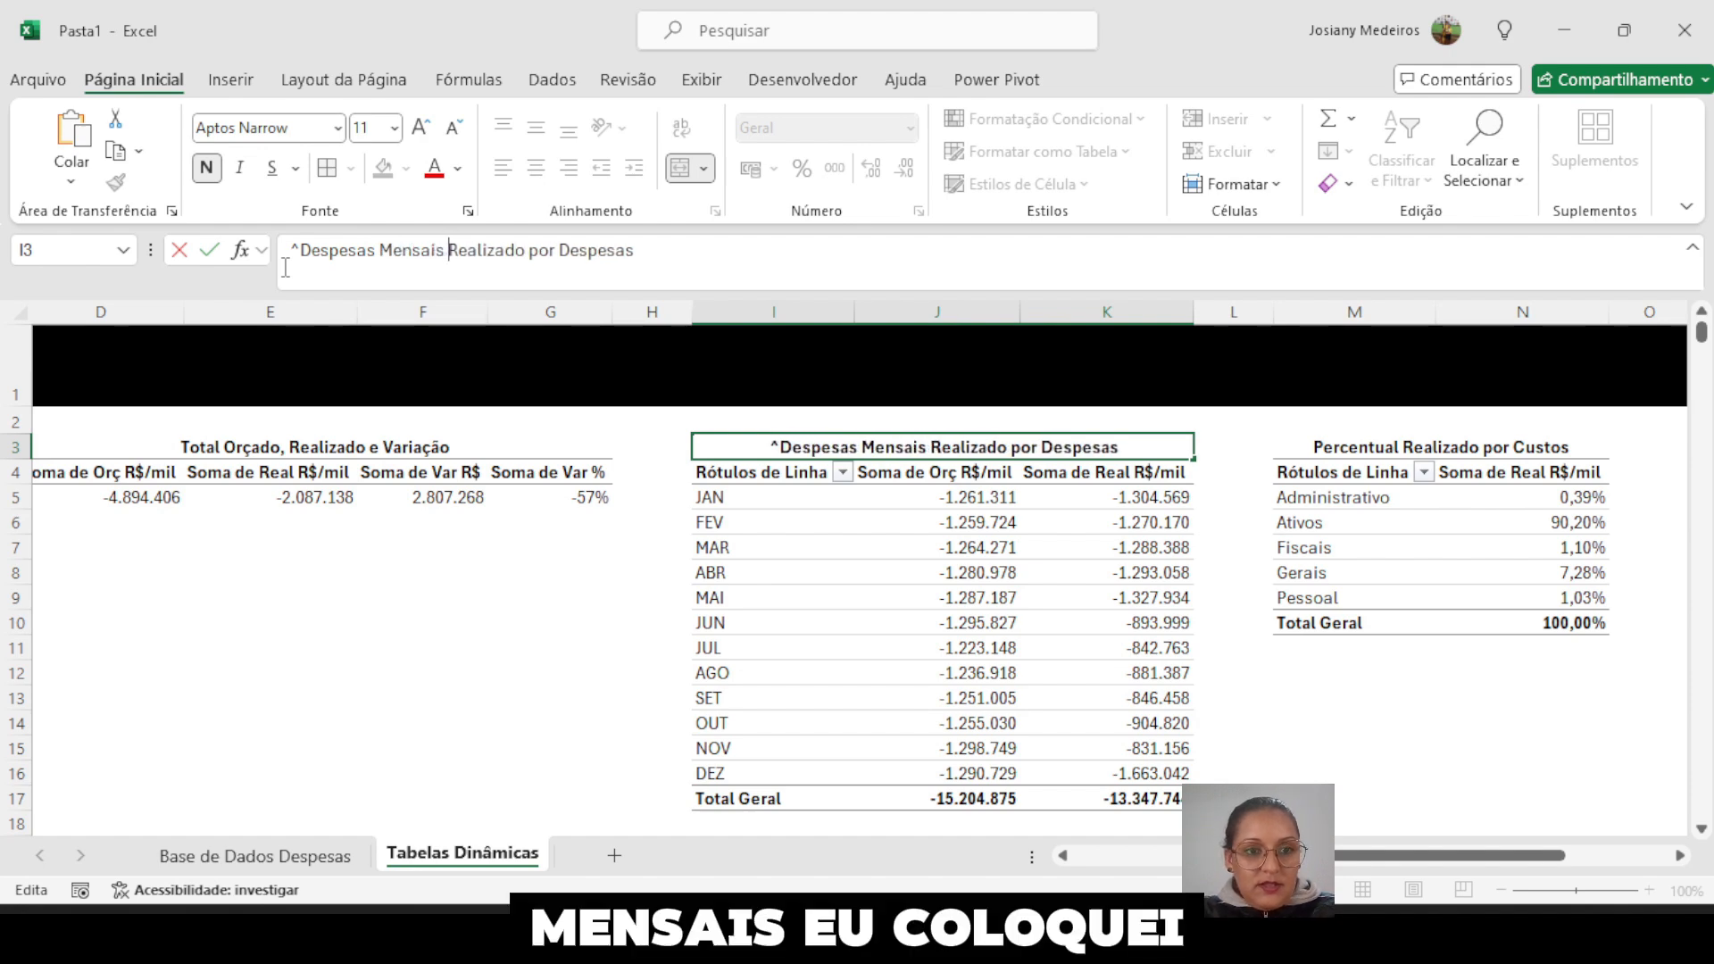
key(Return)
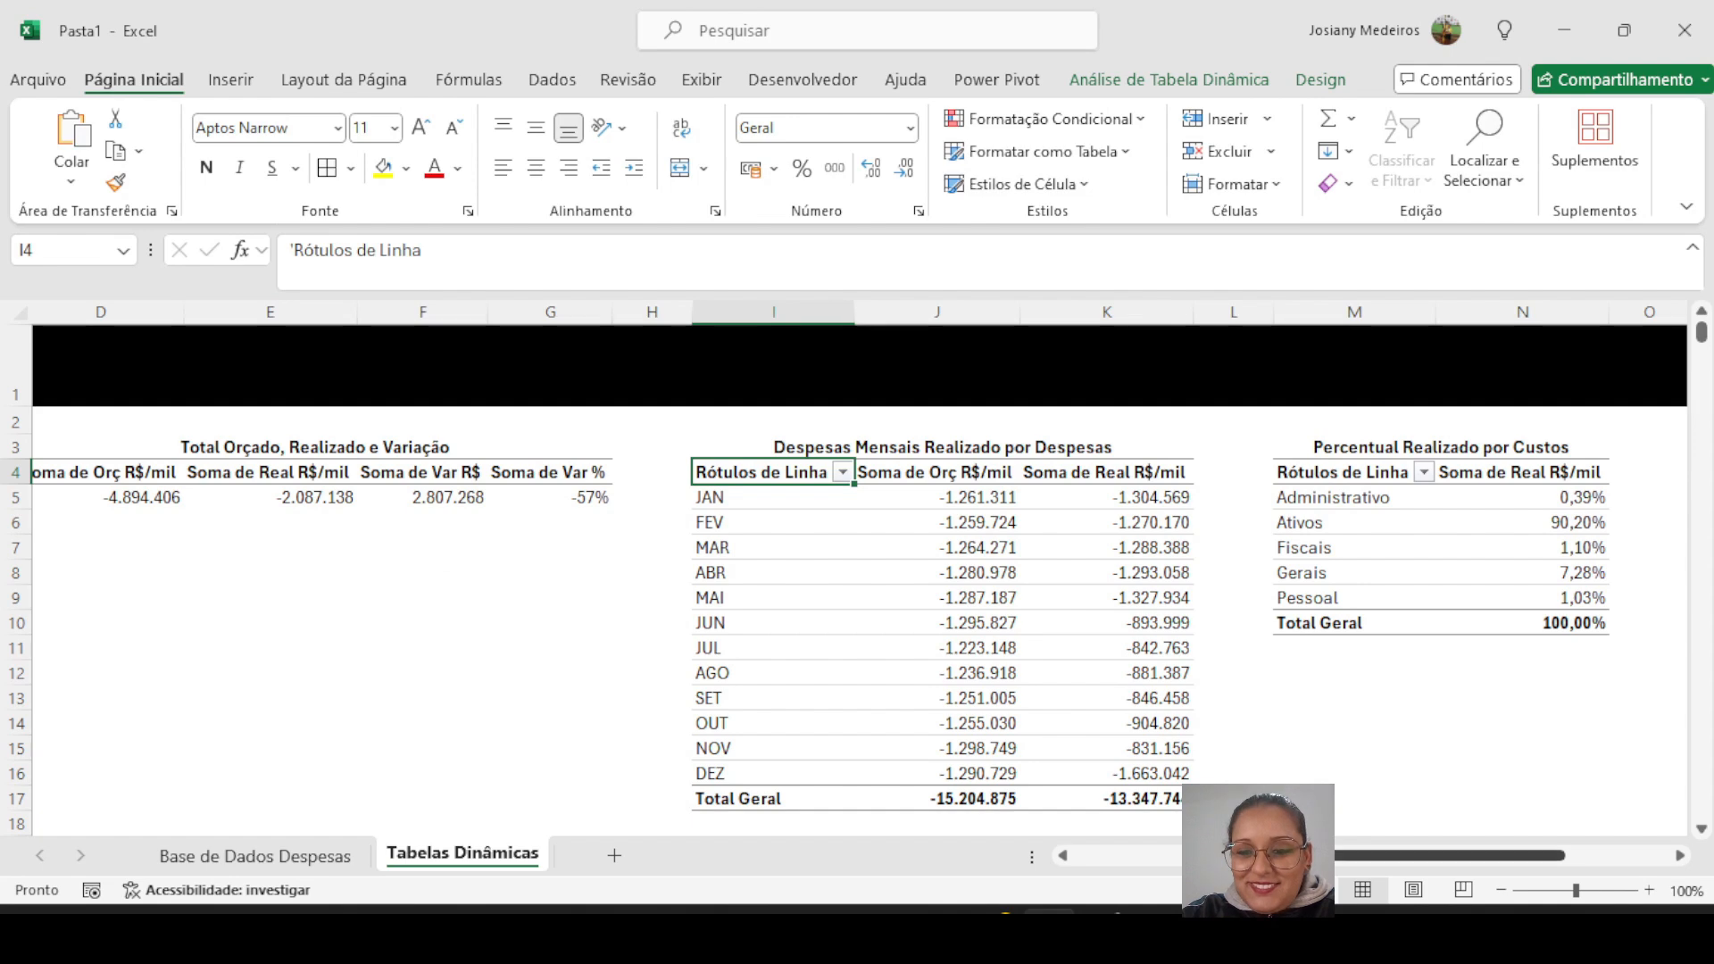
- Rename the Percentual Realizado por Custos pivot table as PencentualporCustos
scroll(1116, 760, left, 3)
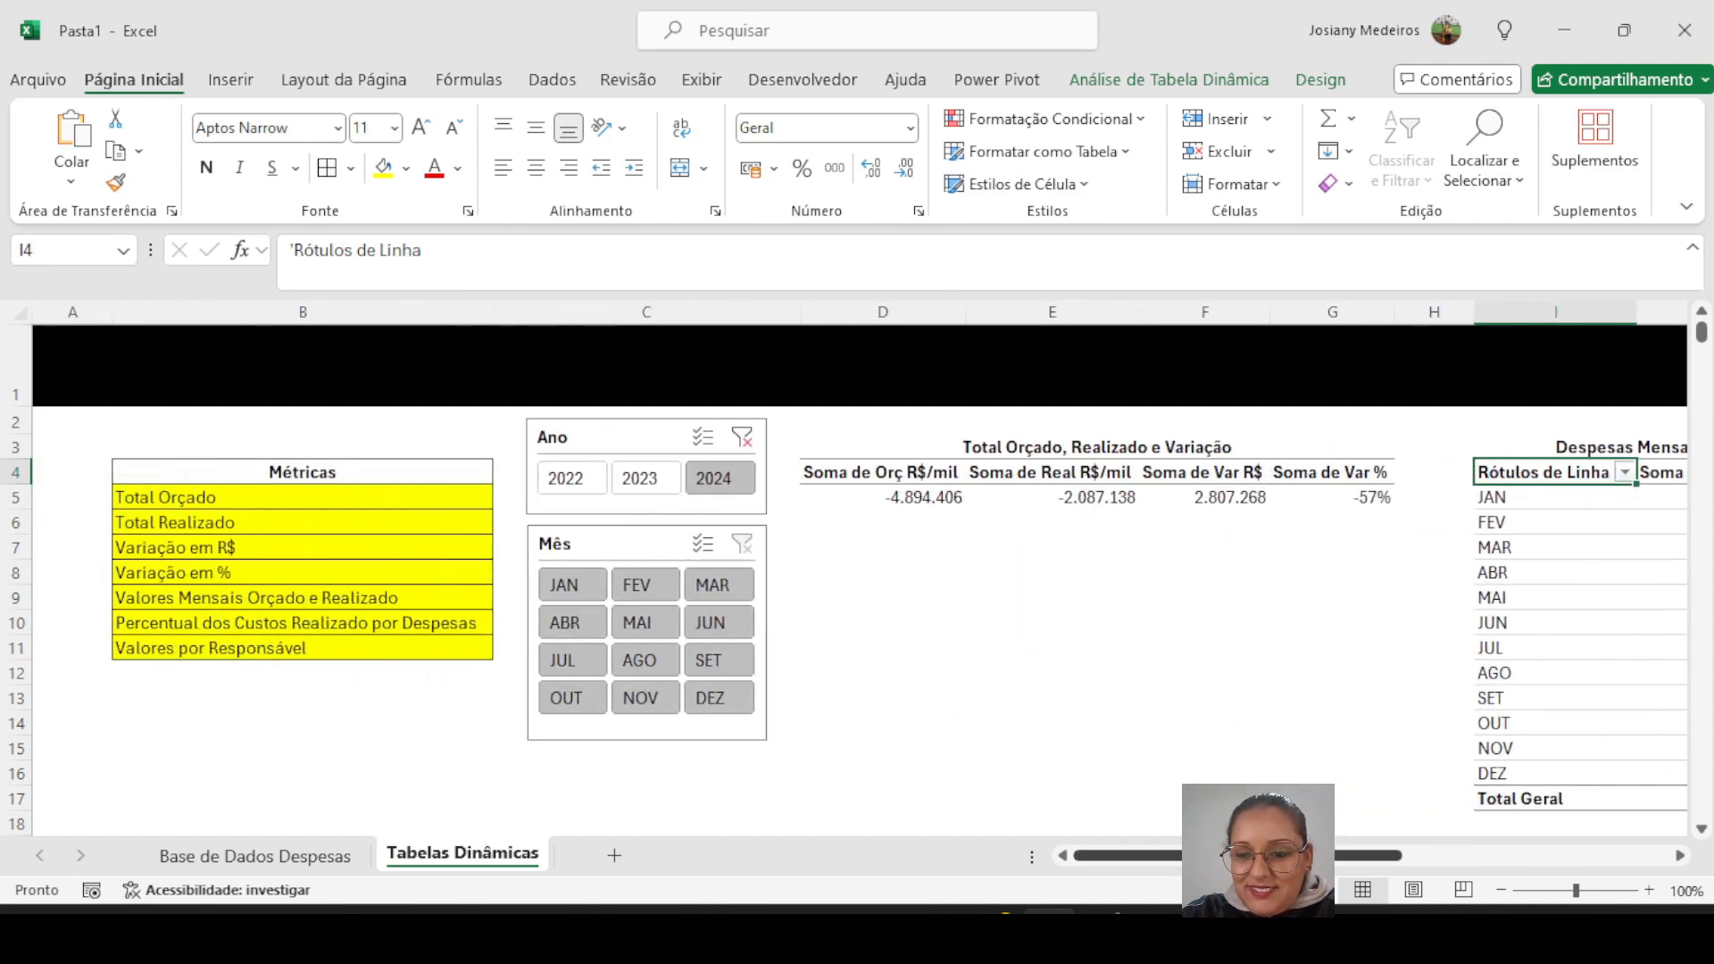
drag(1303, 855, 1520, 871)
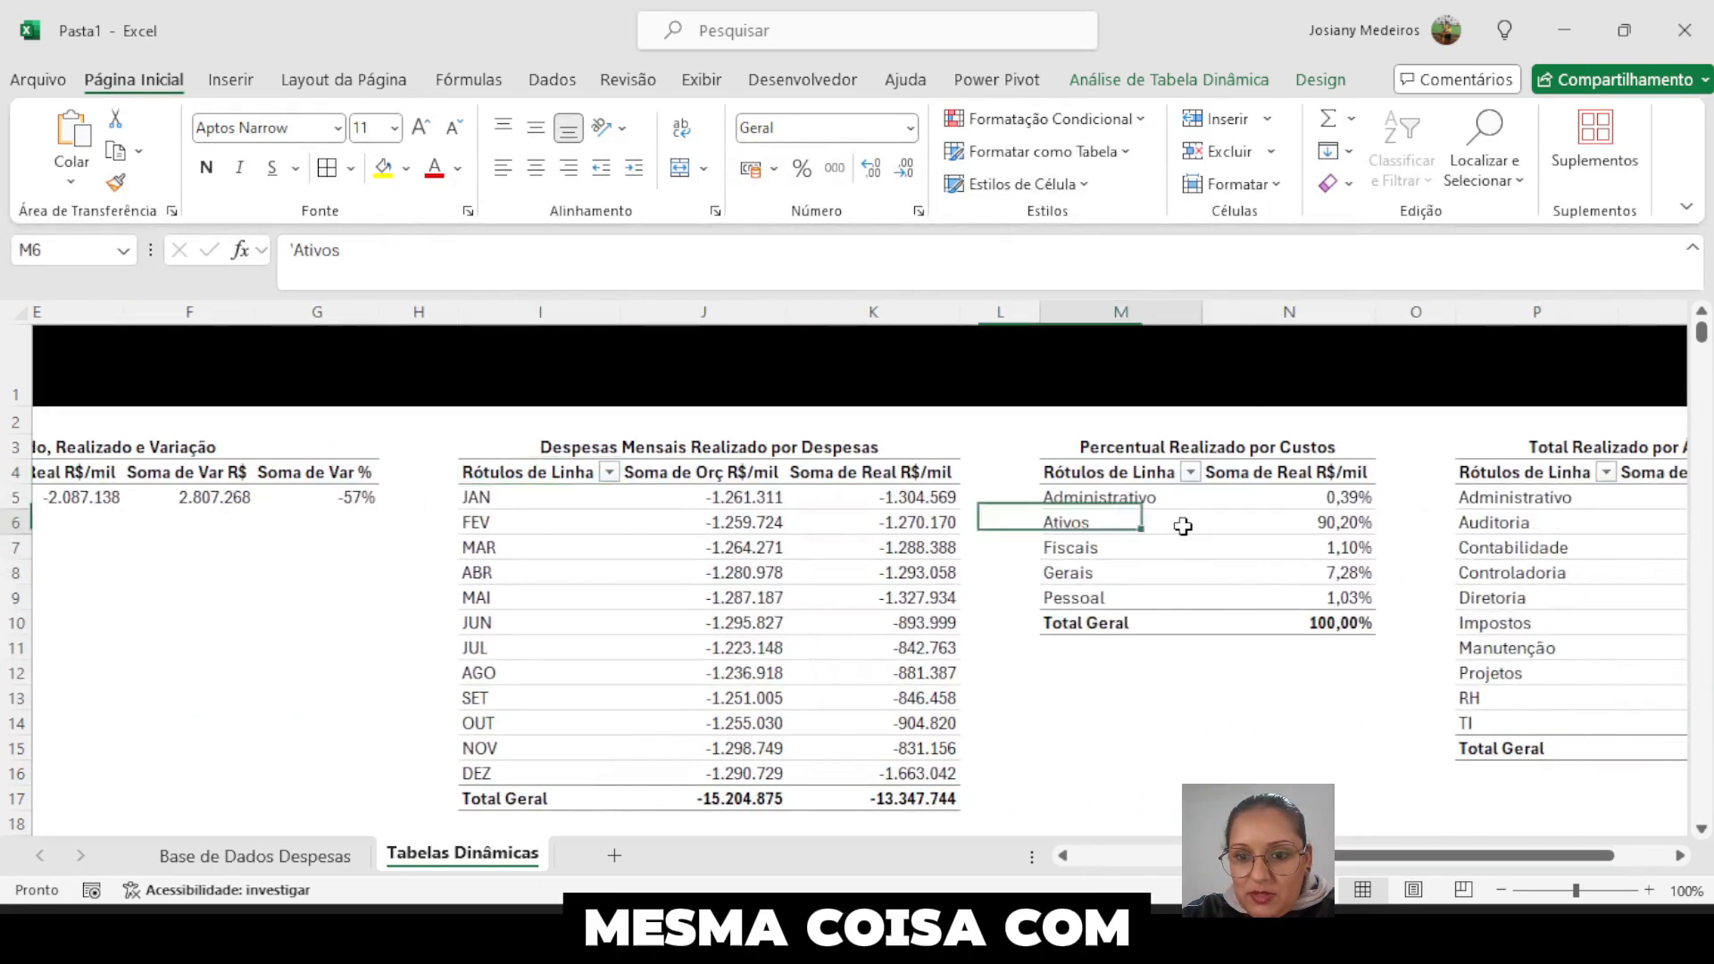
click(1184, 524)
click(1087, 471)
click(1139, 82)
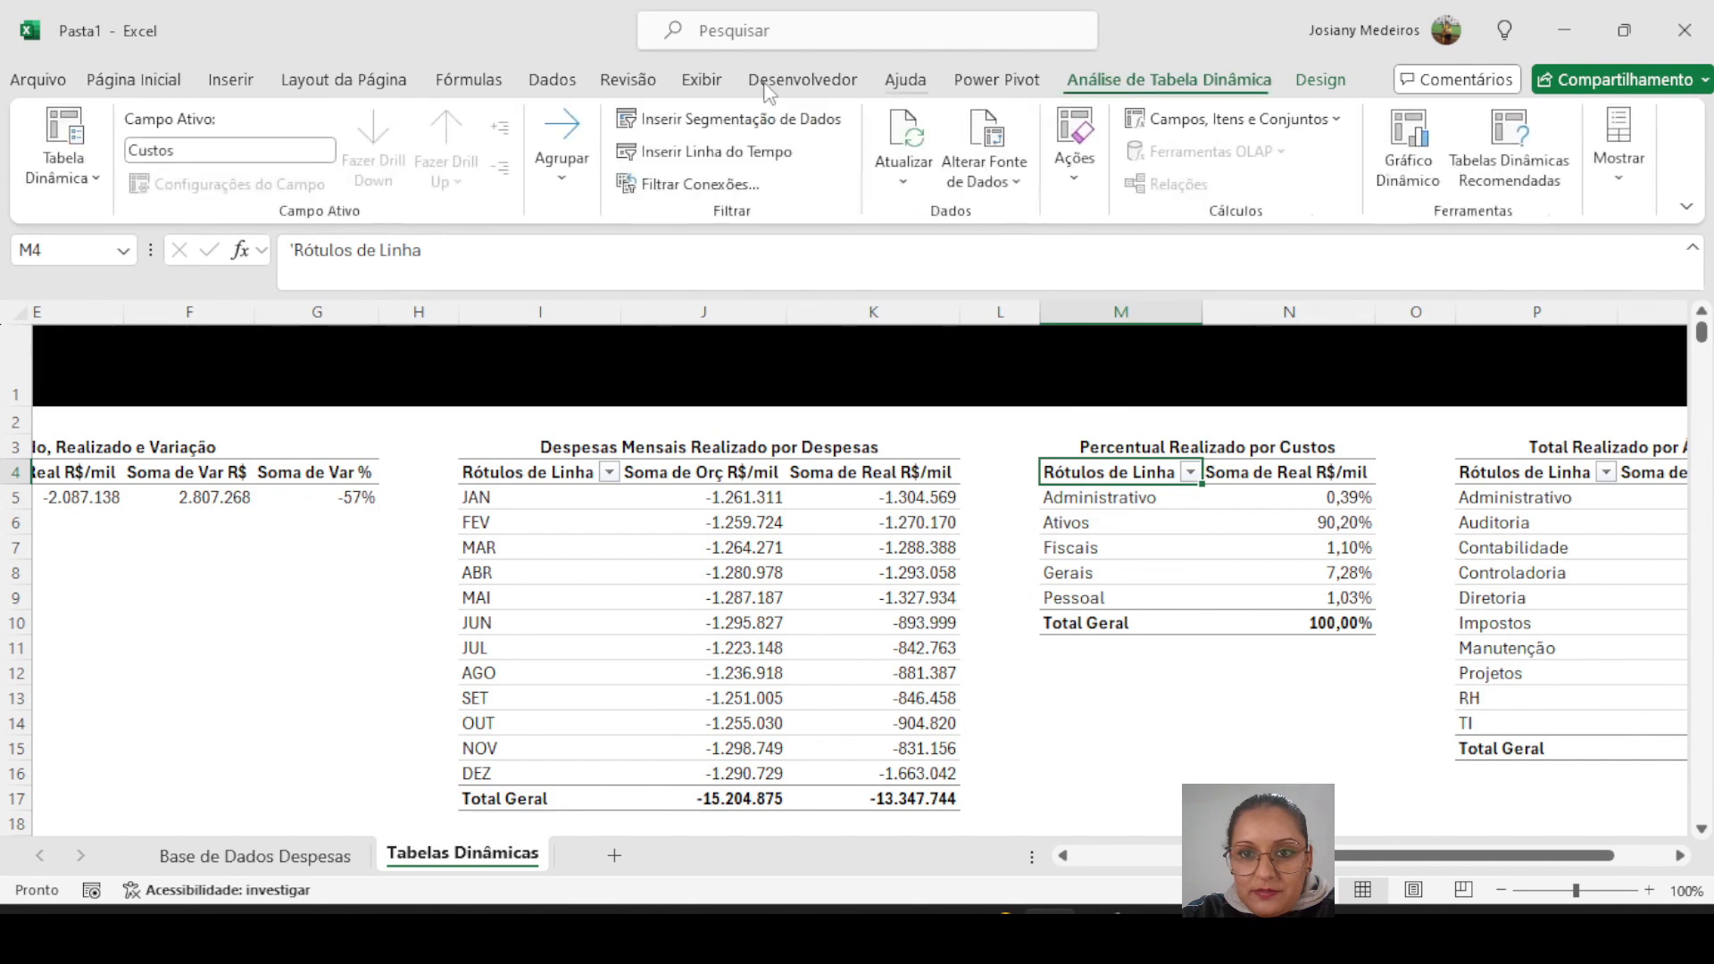
click(63, 152)
click(160, 269)
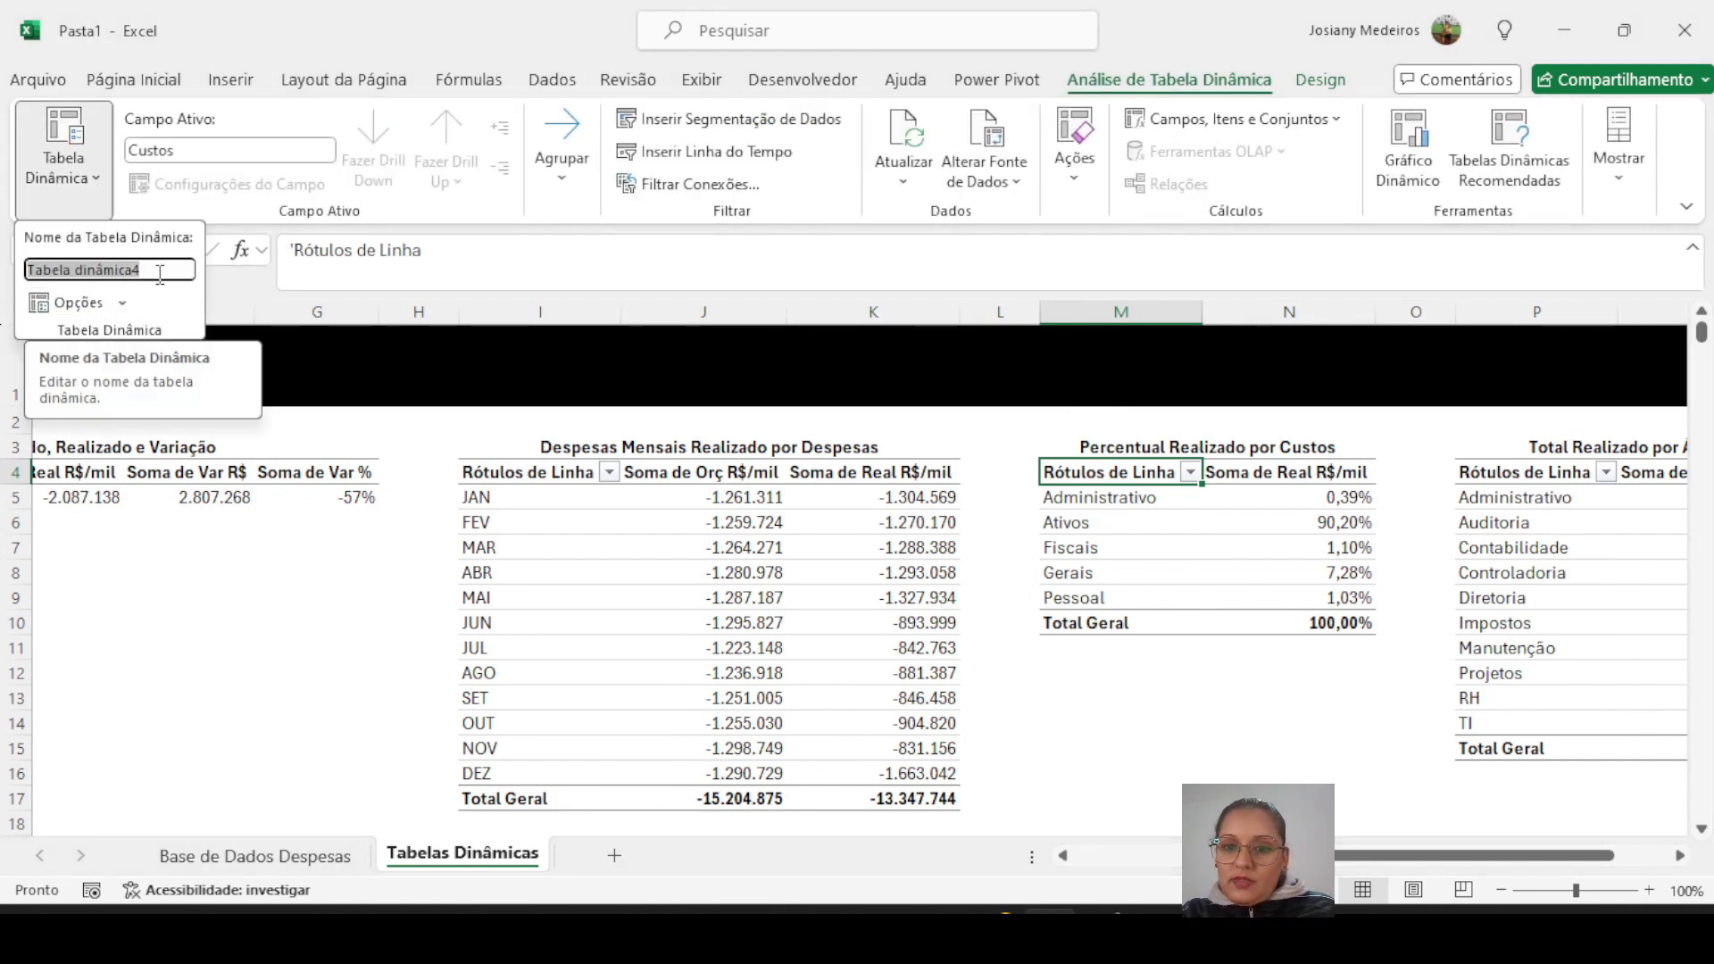
text(Pencentual)
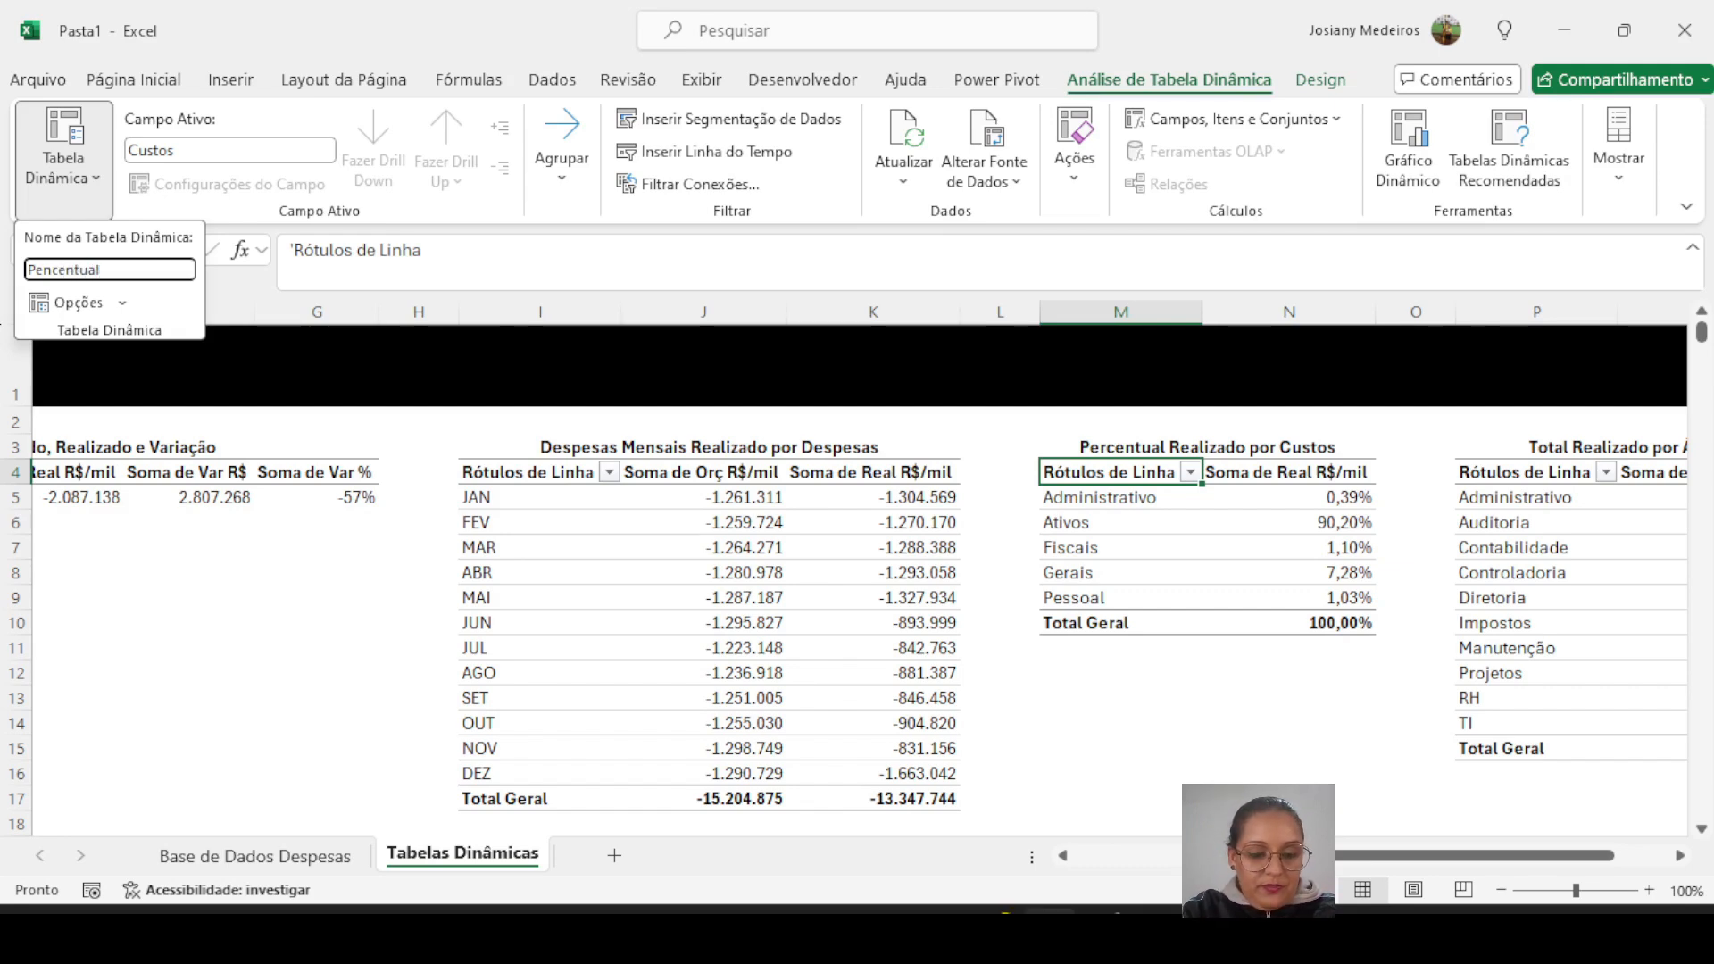
text(Realizado)
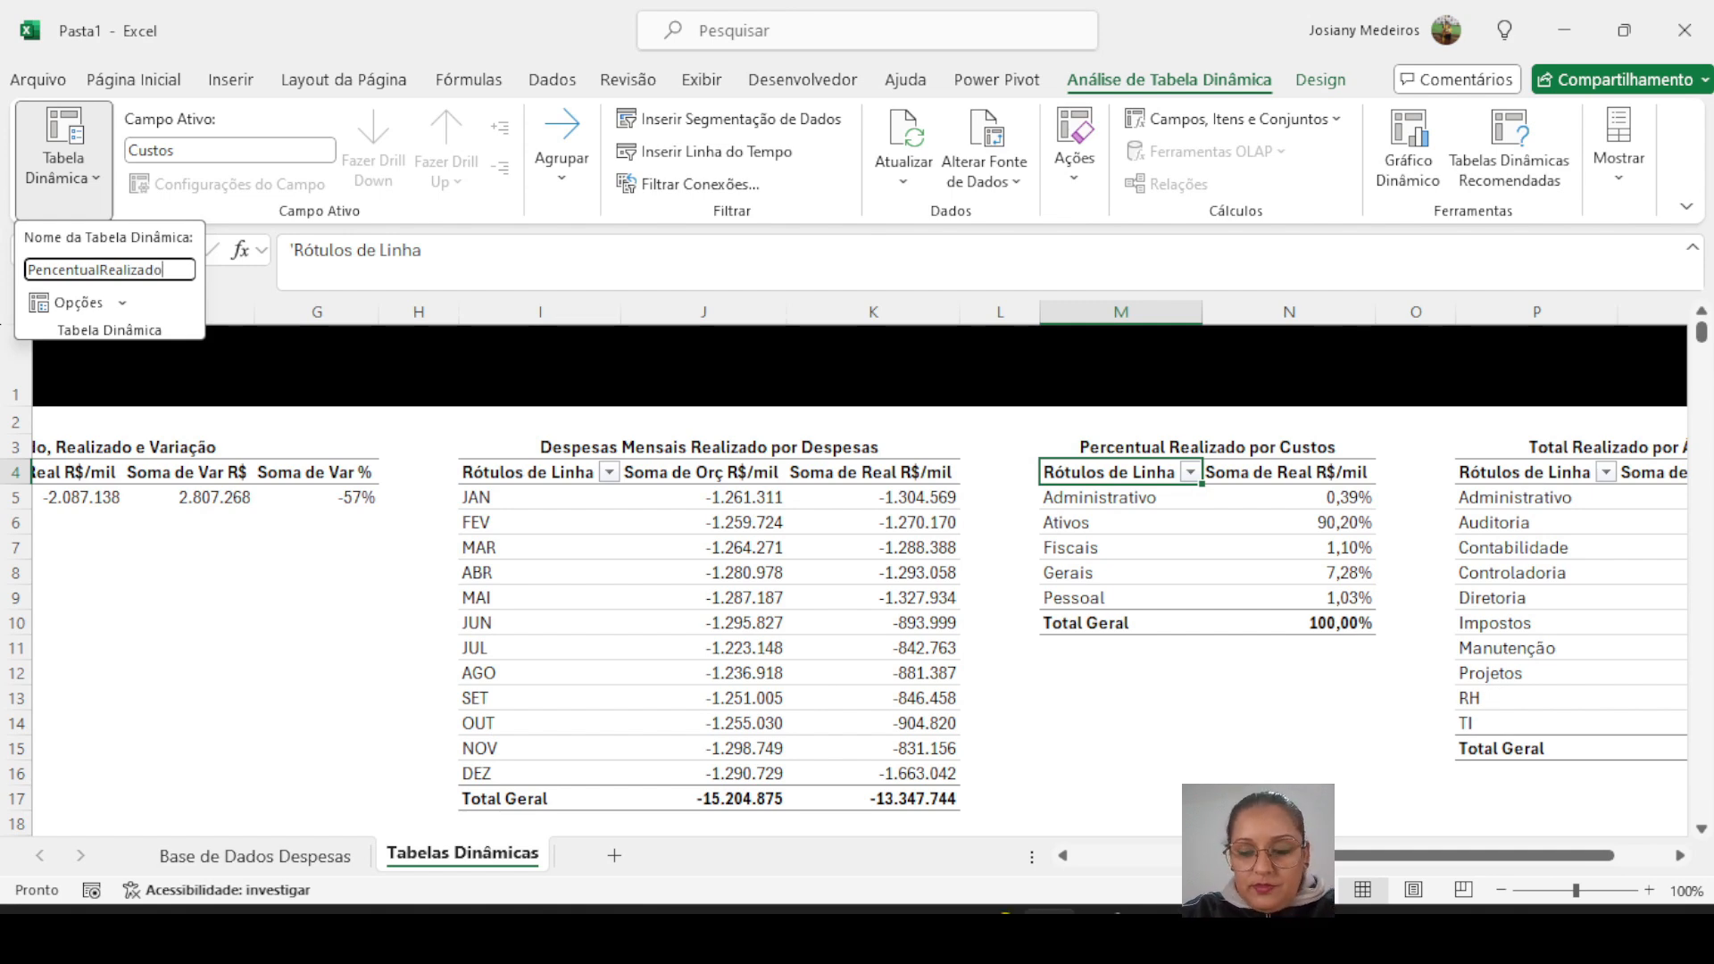
key(BackSpace)
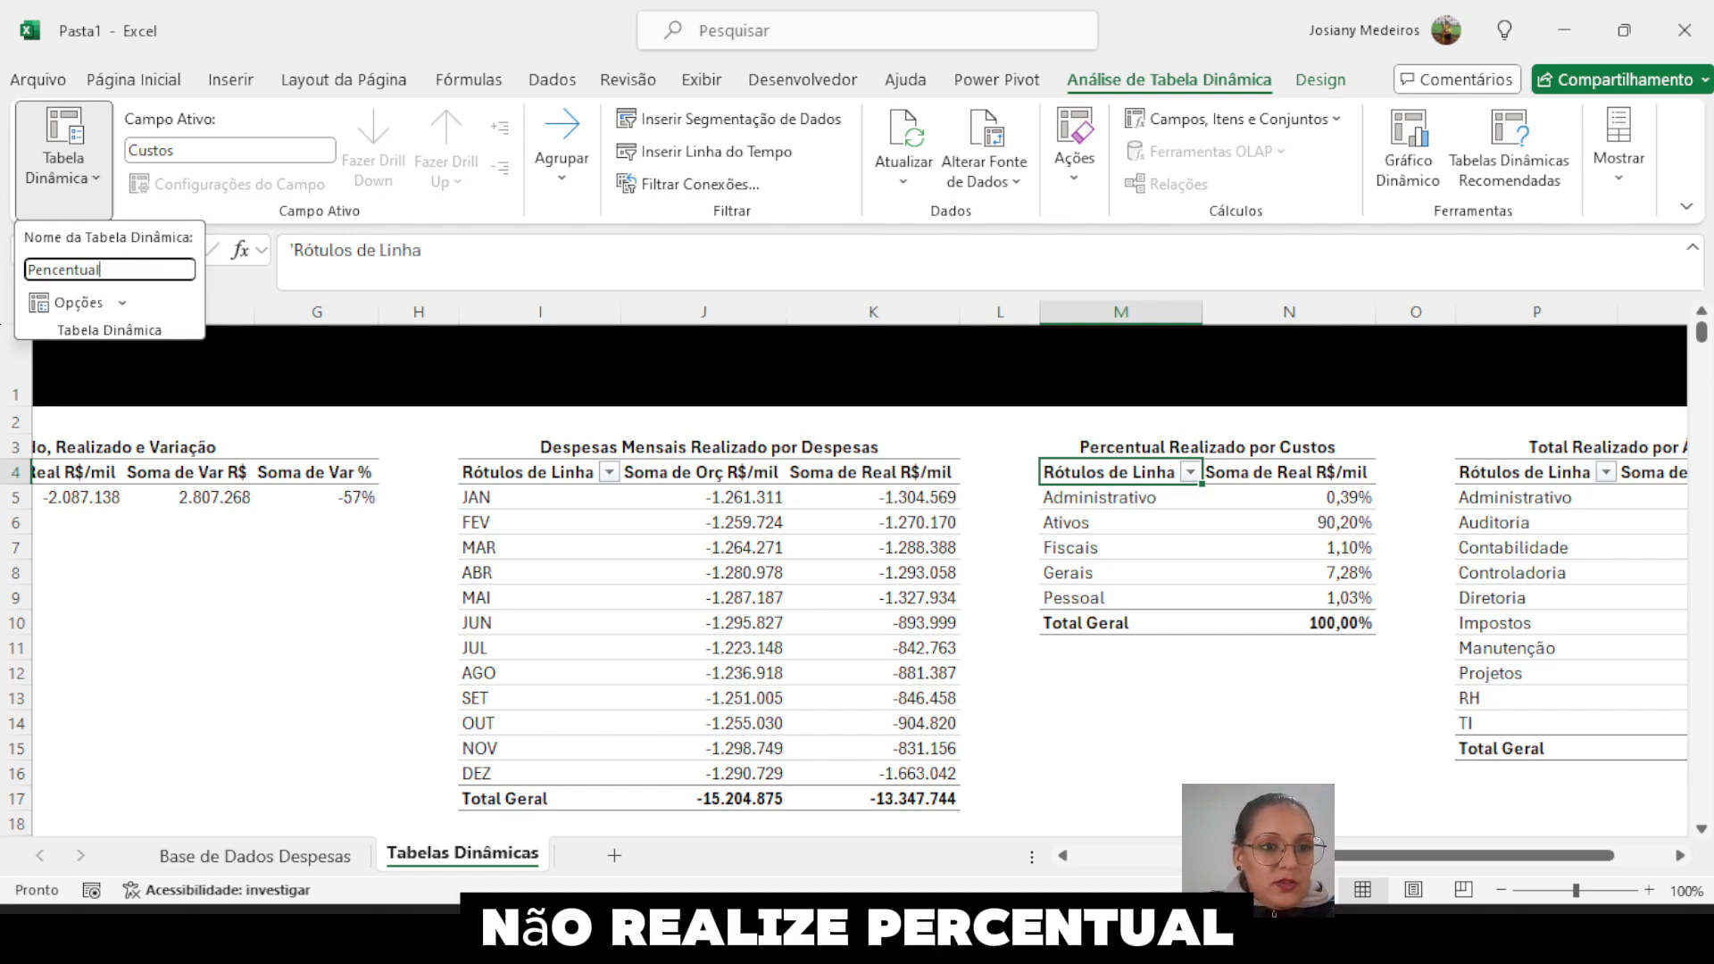
text(por )
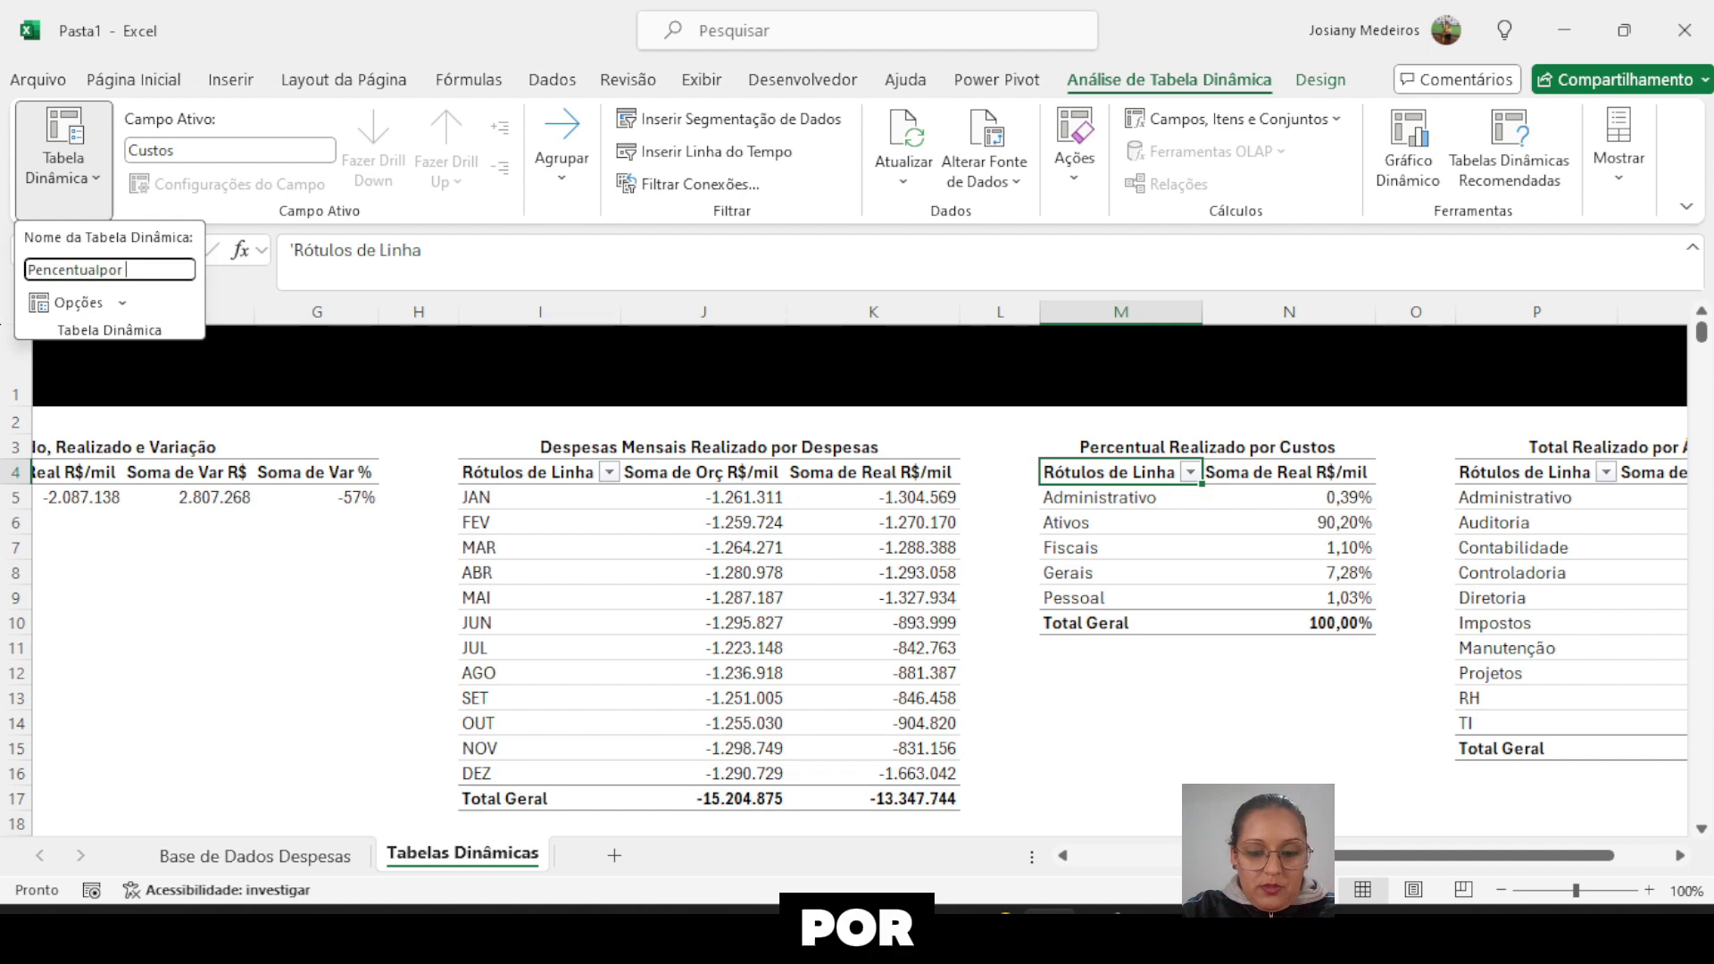
text(Cus)
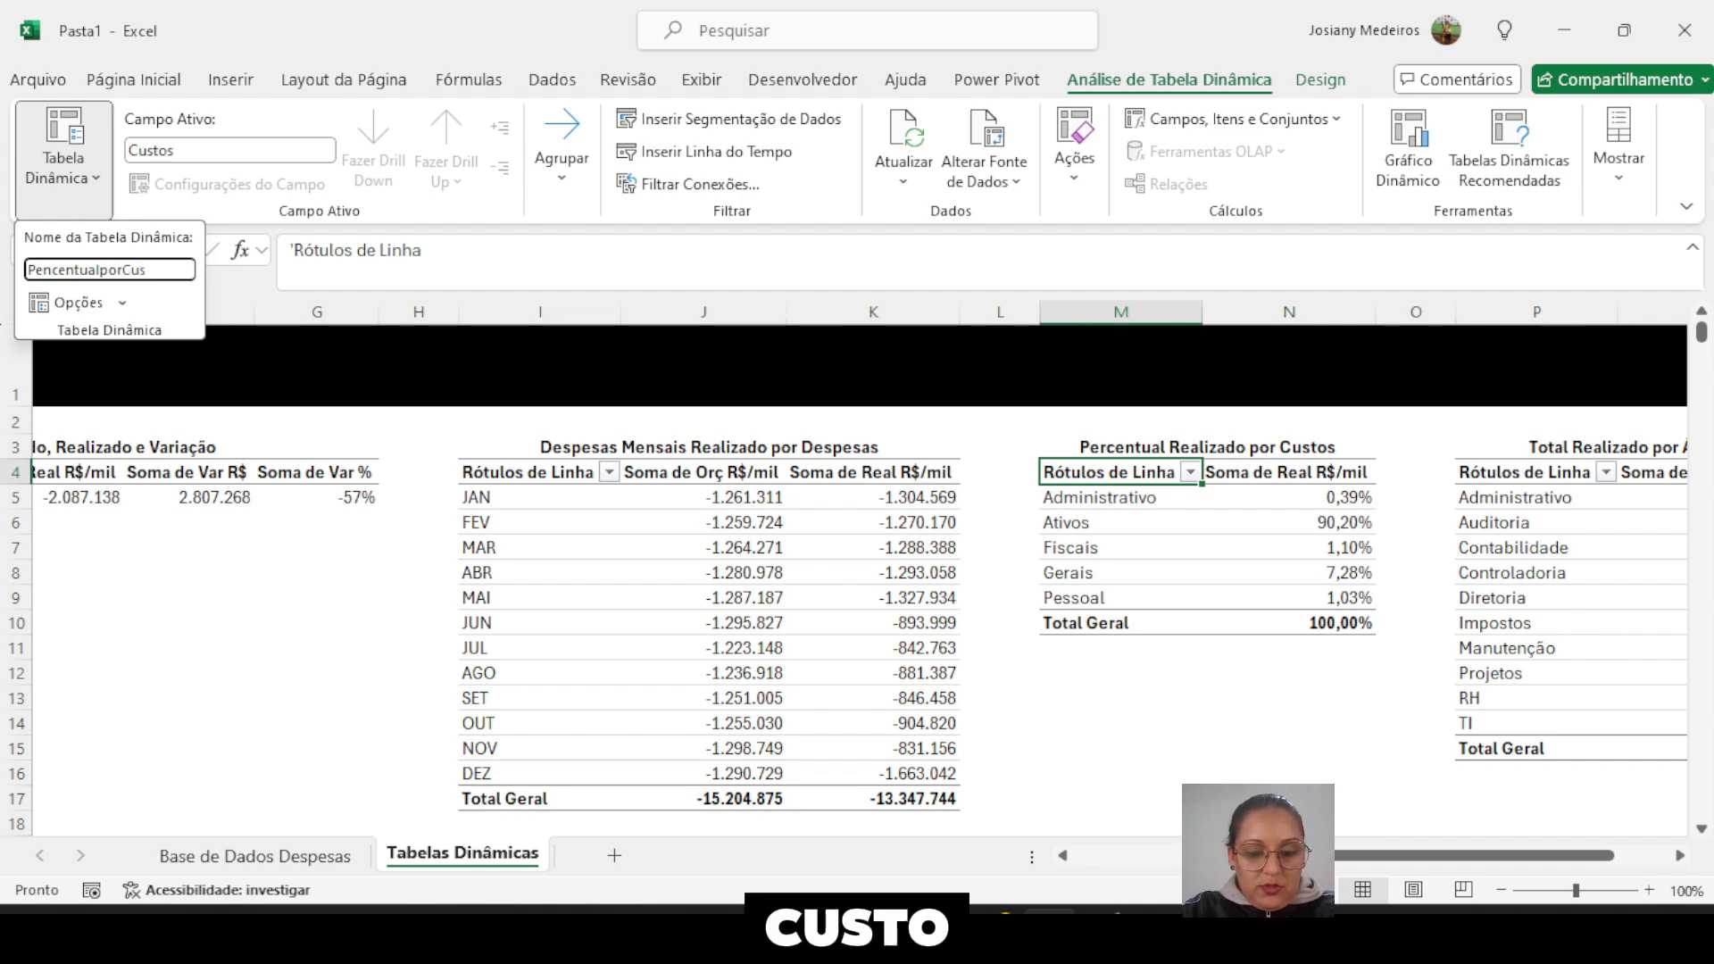
text(to)
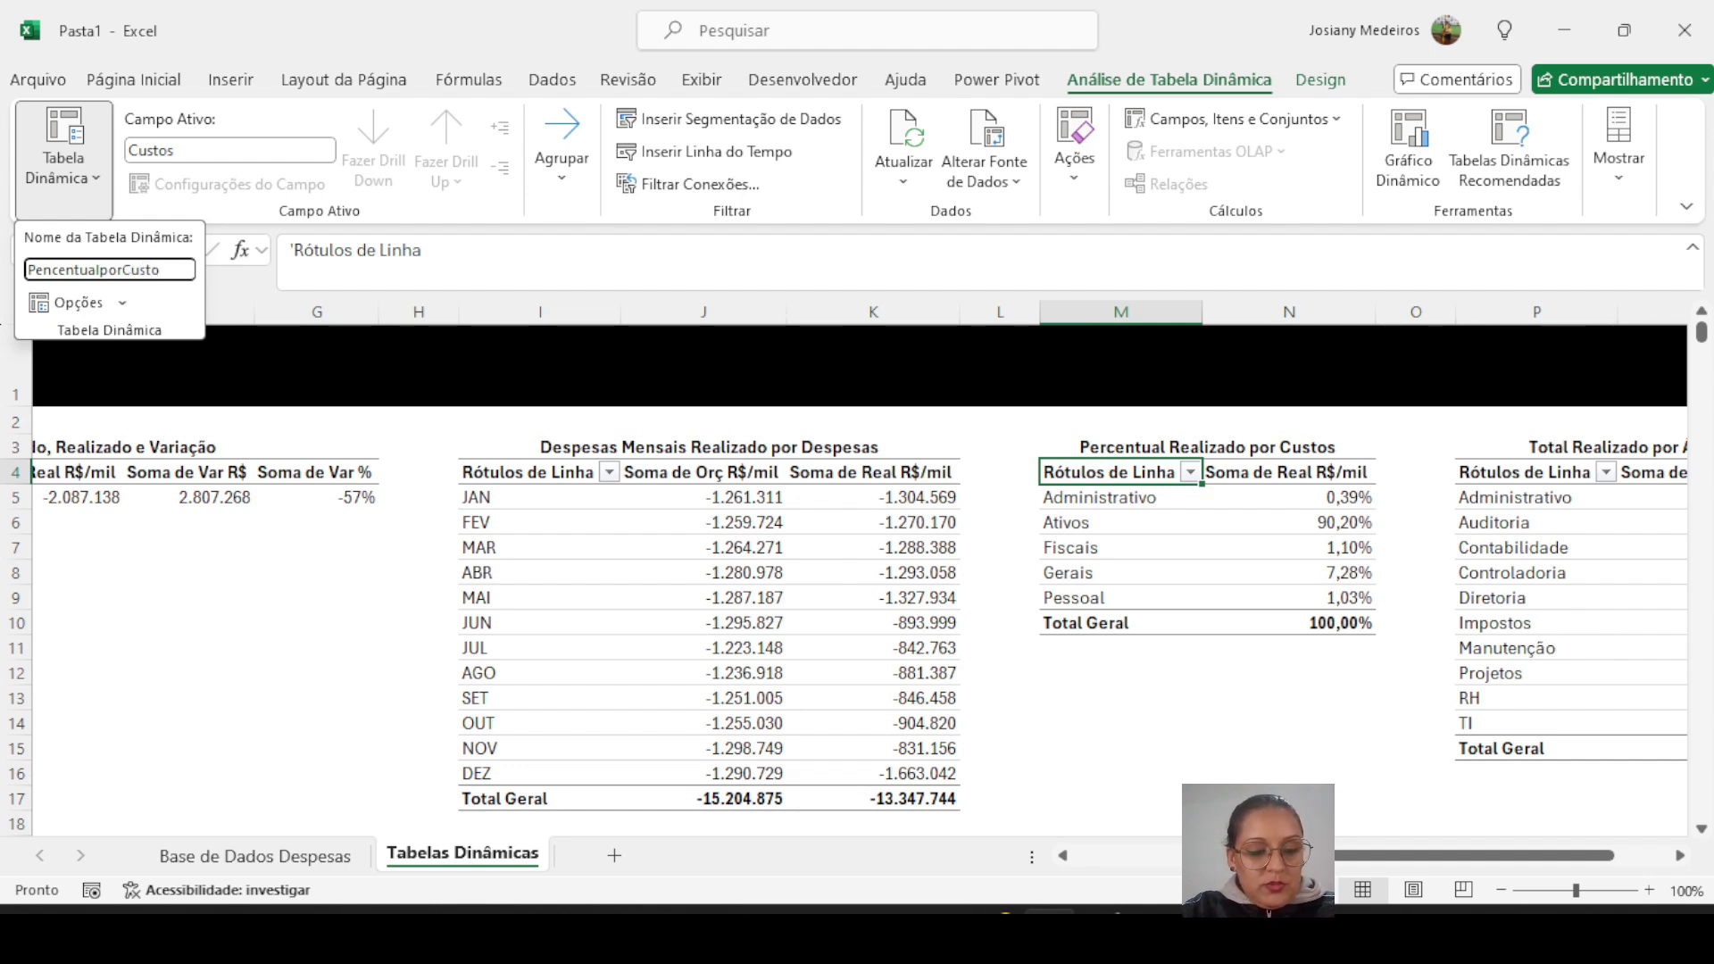
text(s)
key(Return)
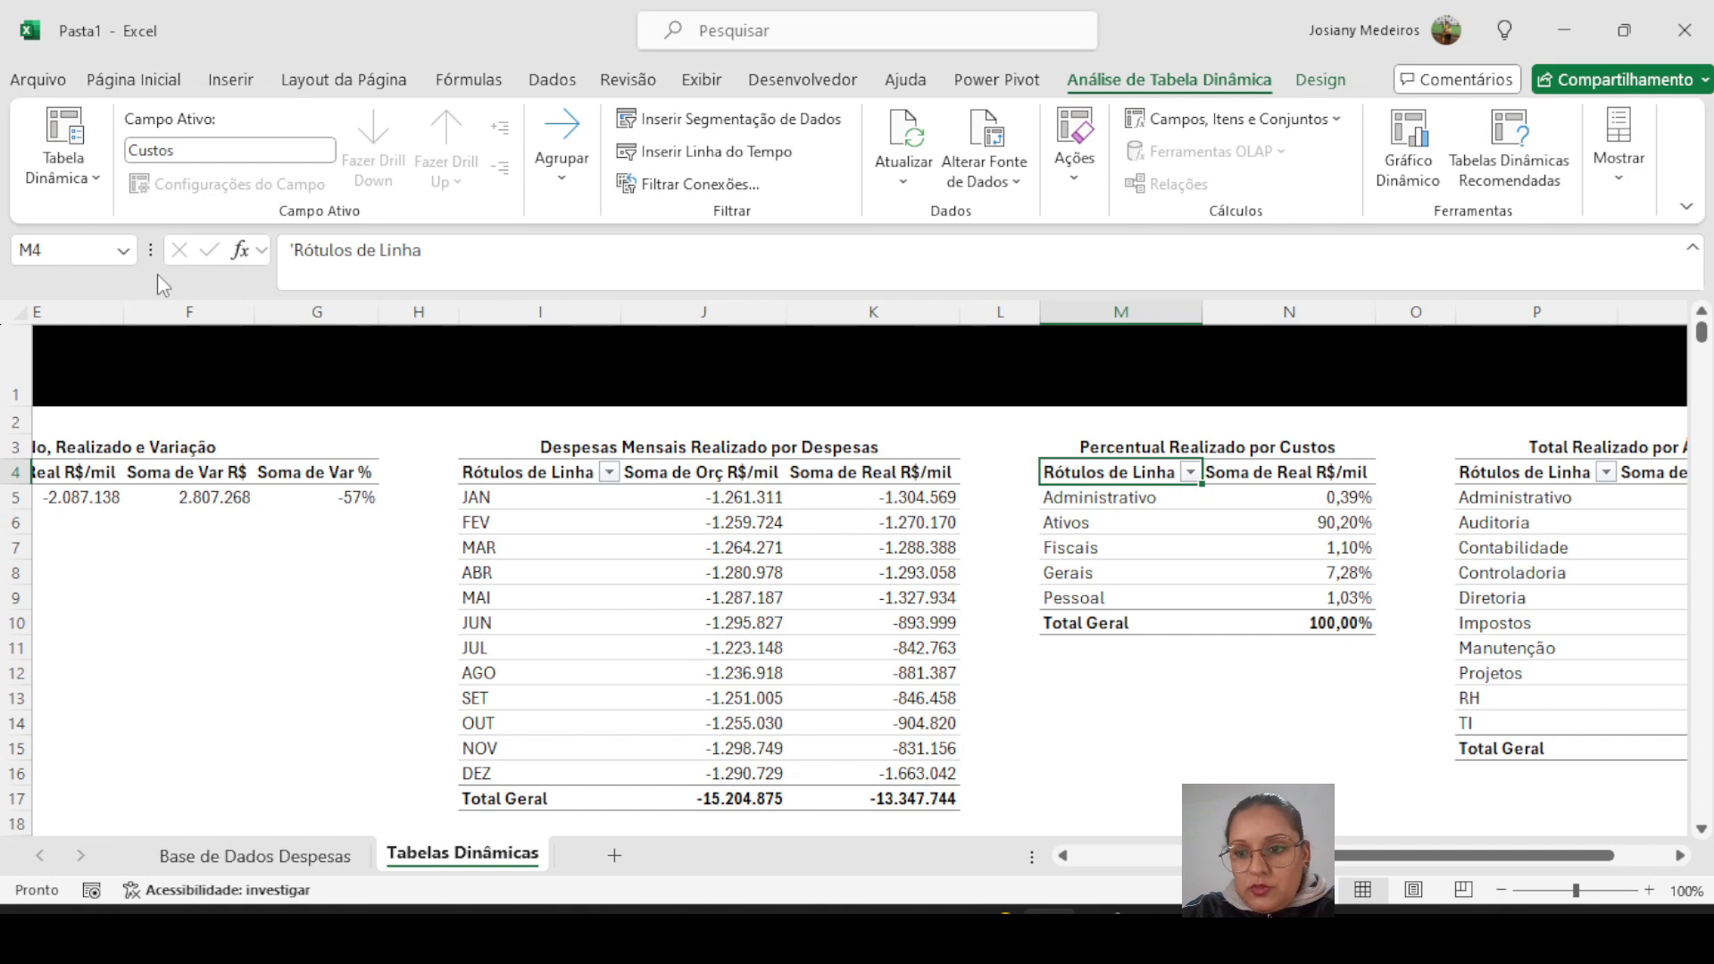
- Rename the Total Realizado por Área pivot table as RealizadoPorÁrea
scroll(1473, 856, right, 2)
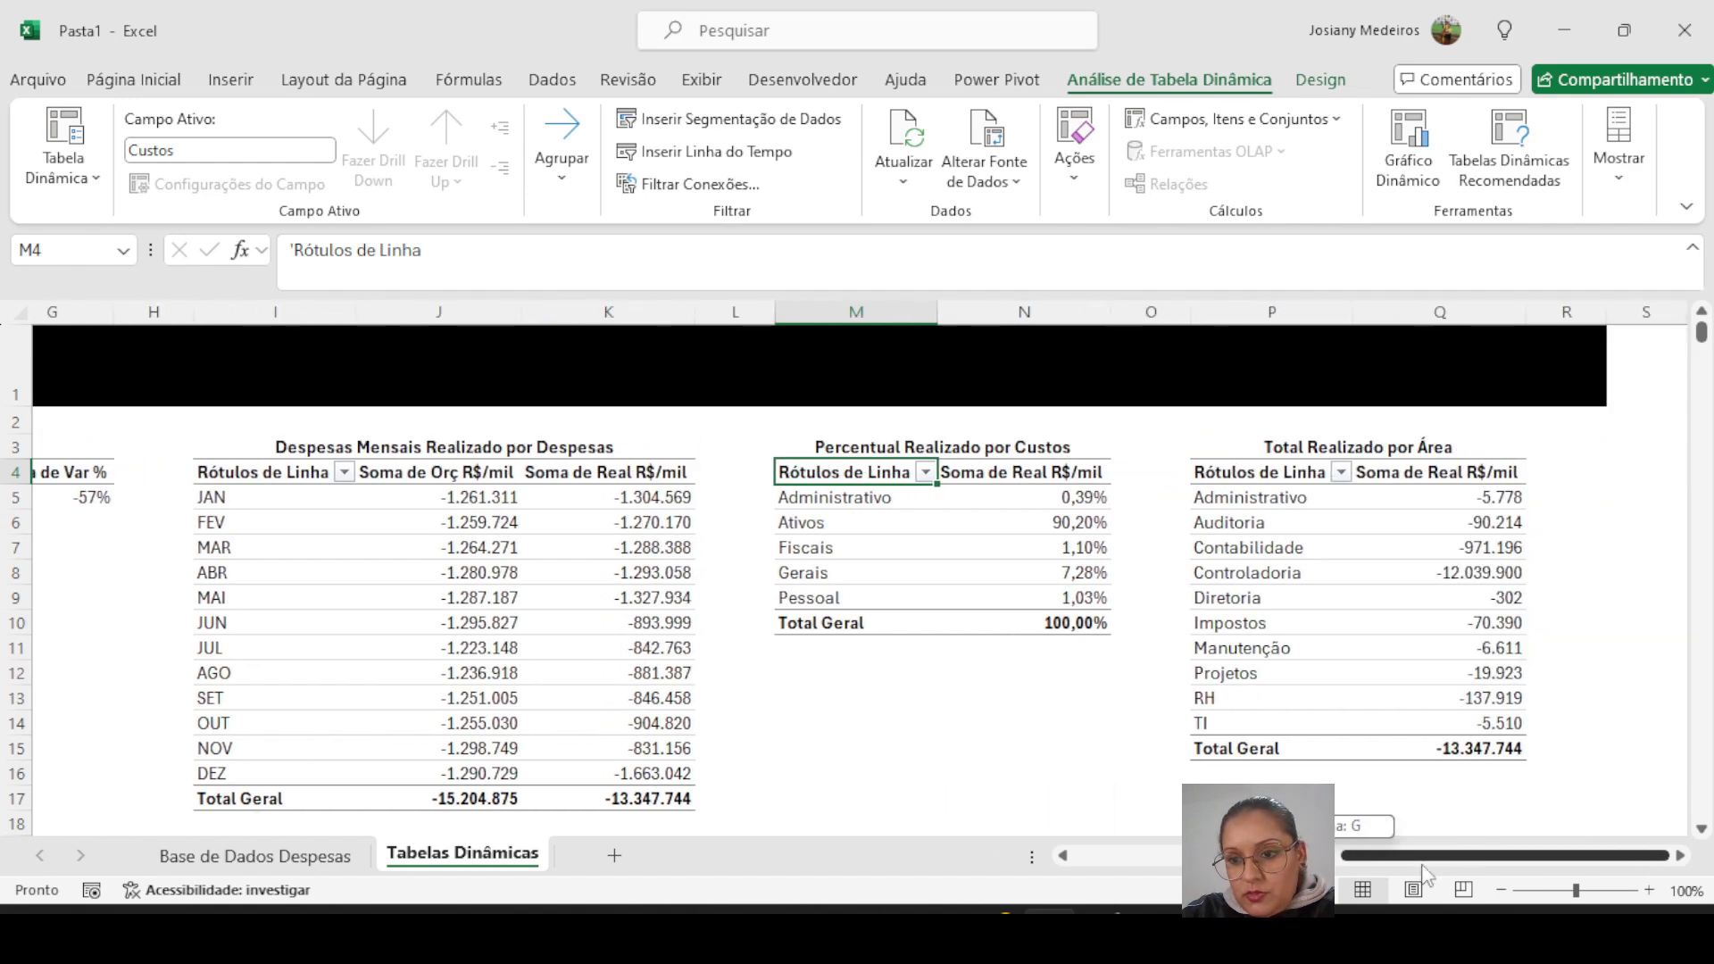
click(1282, 478)
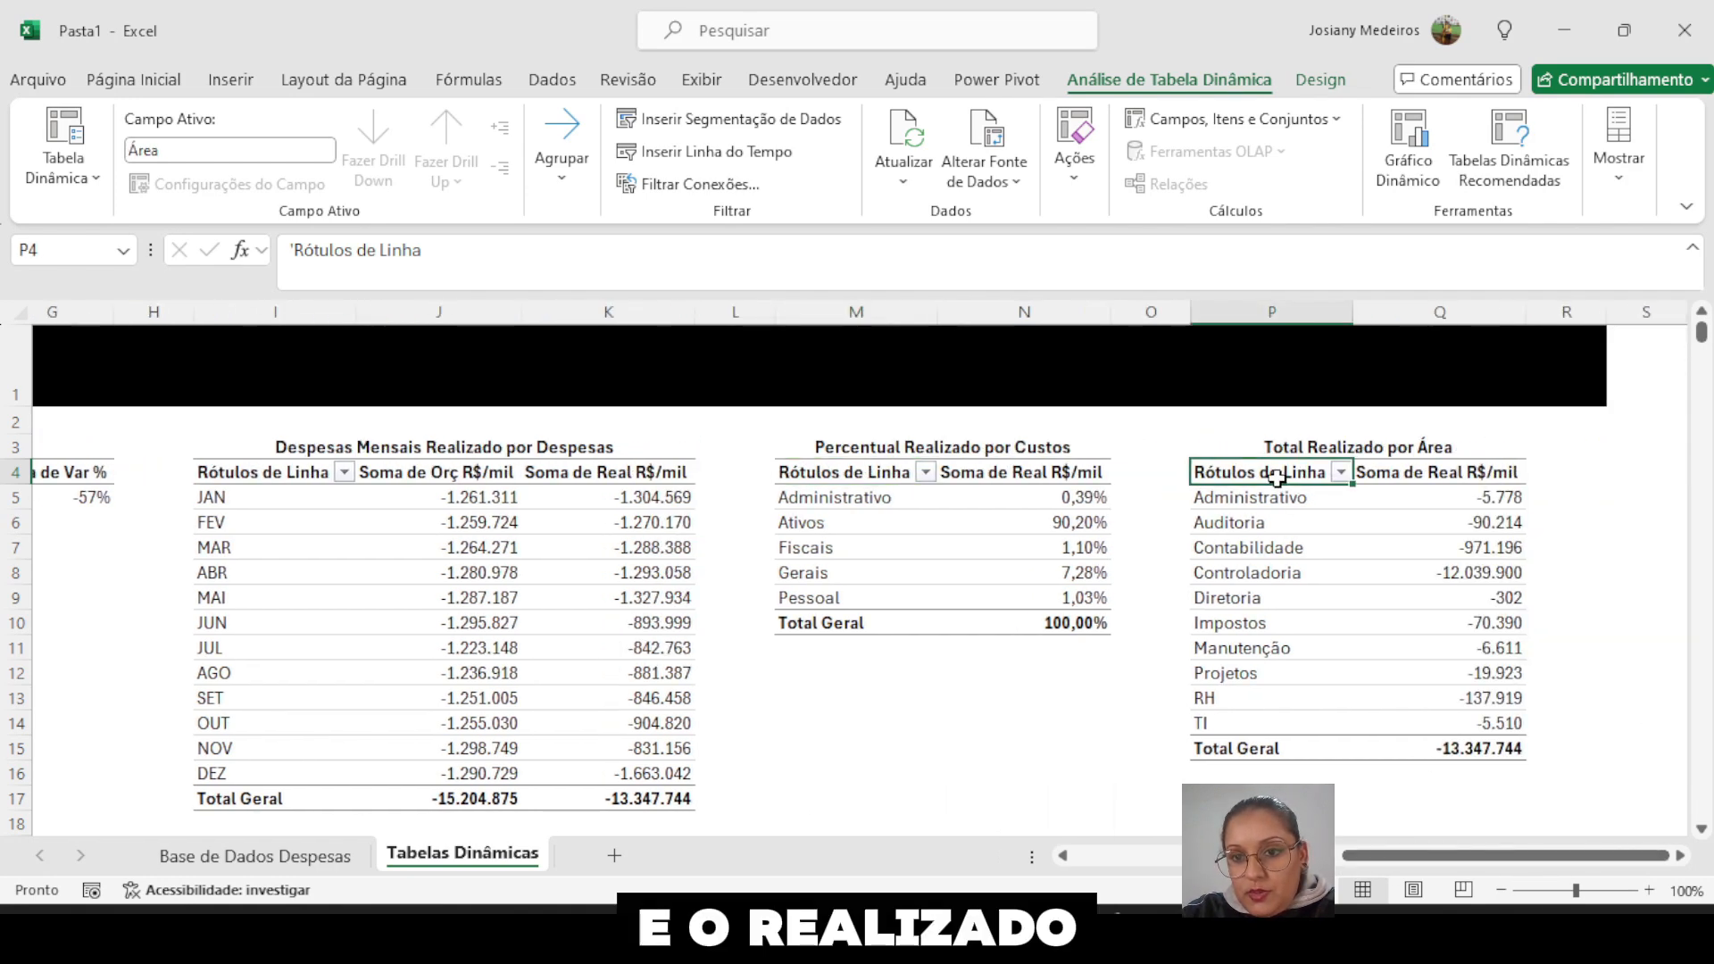
click(99, 187)
click(150, 267)
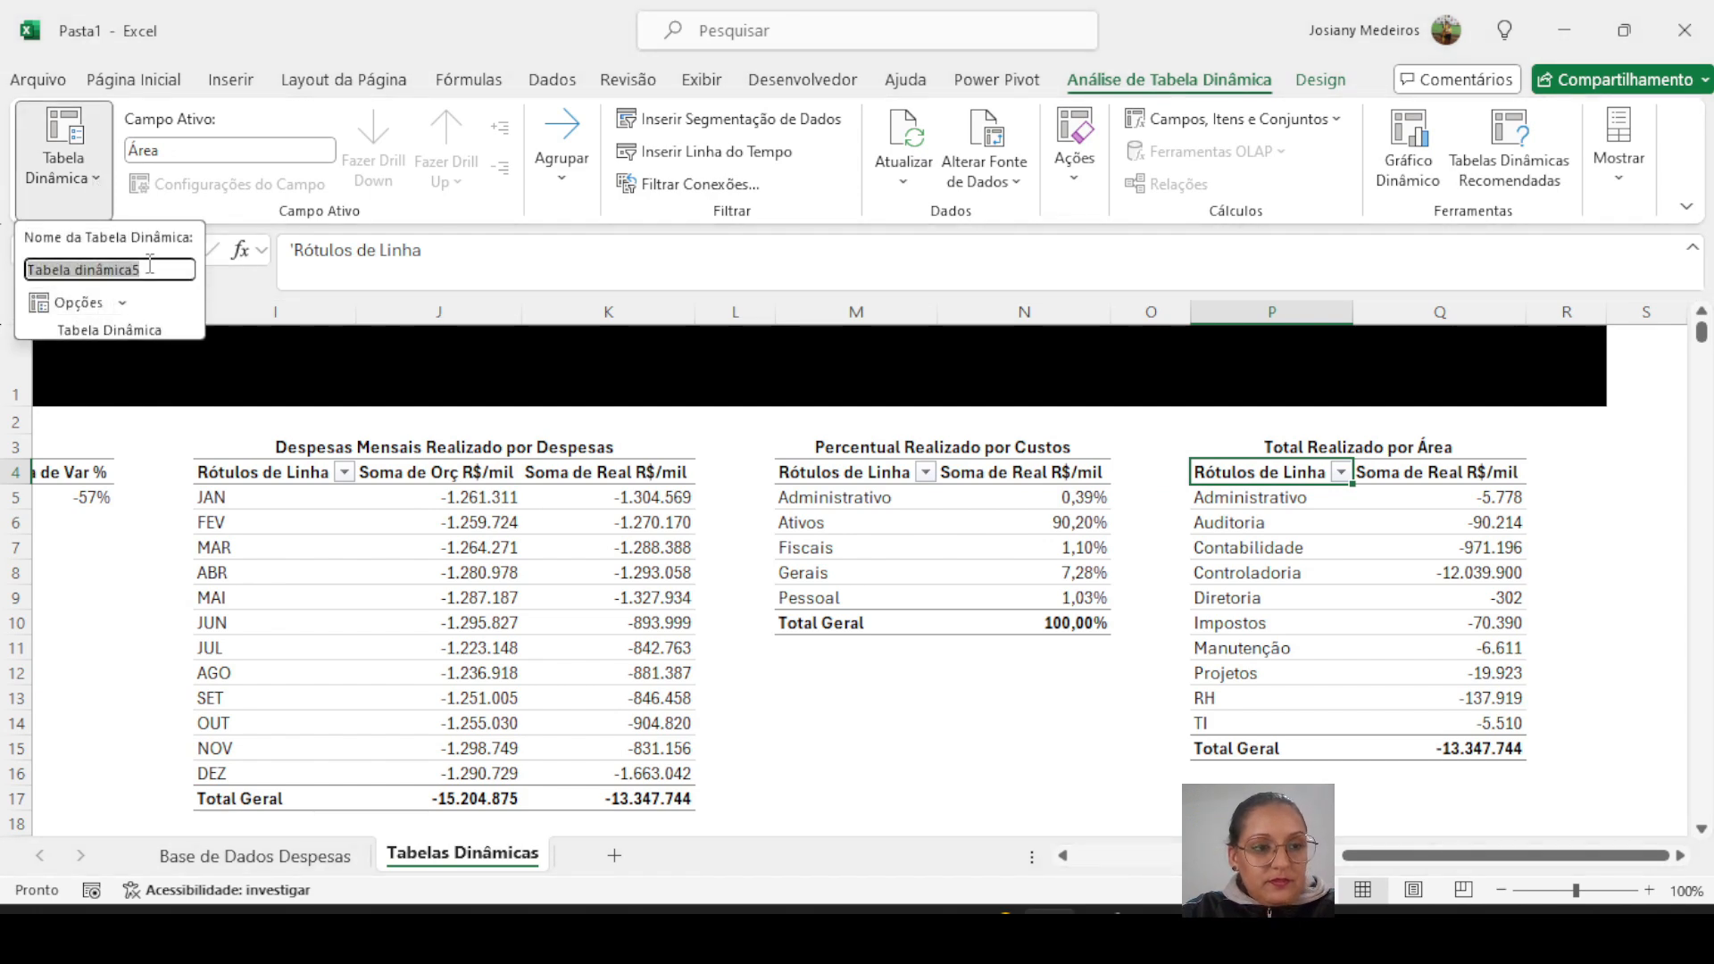
text(Realiza)
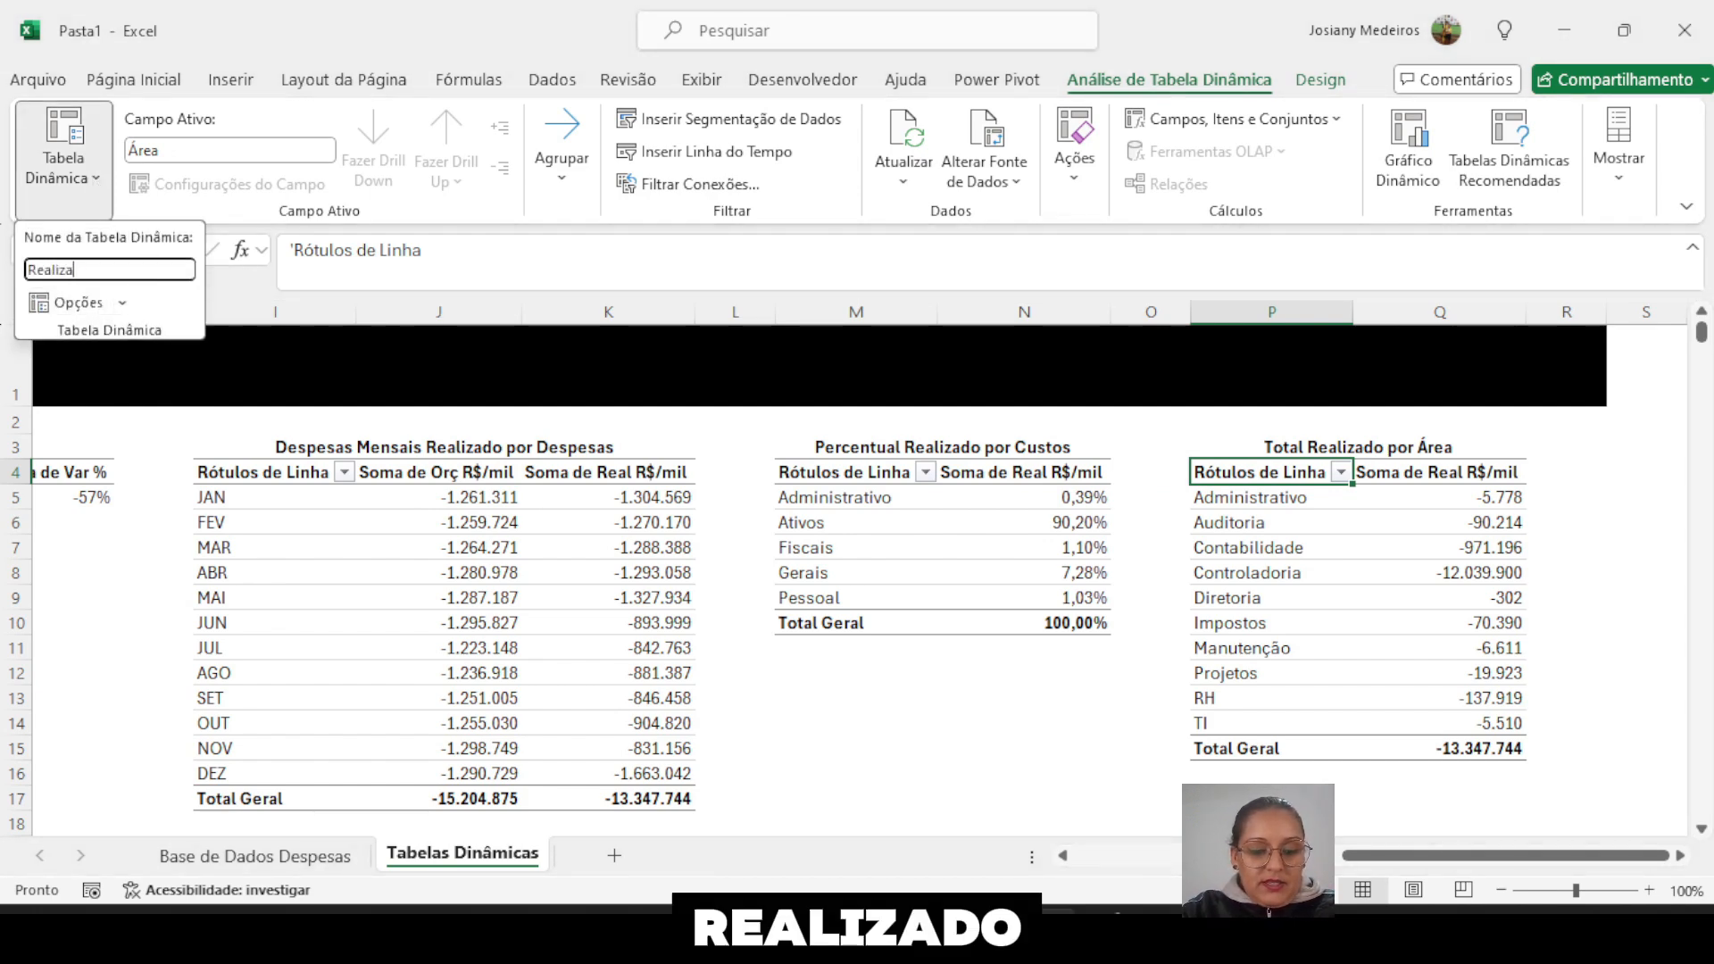
text(doPOr)
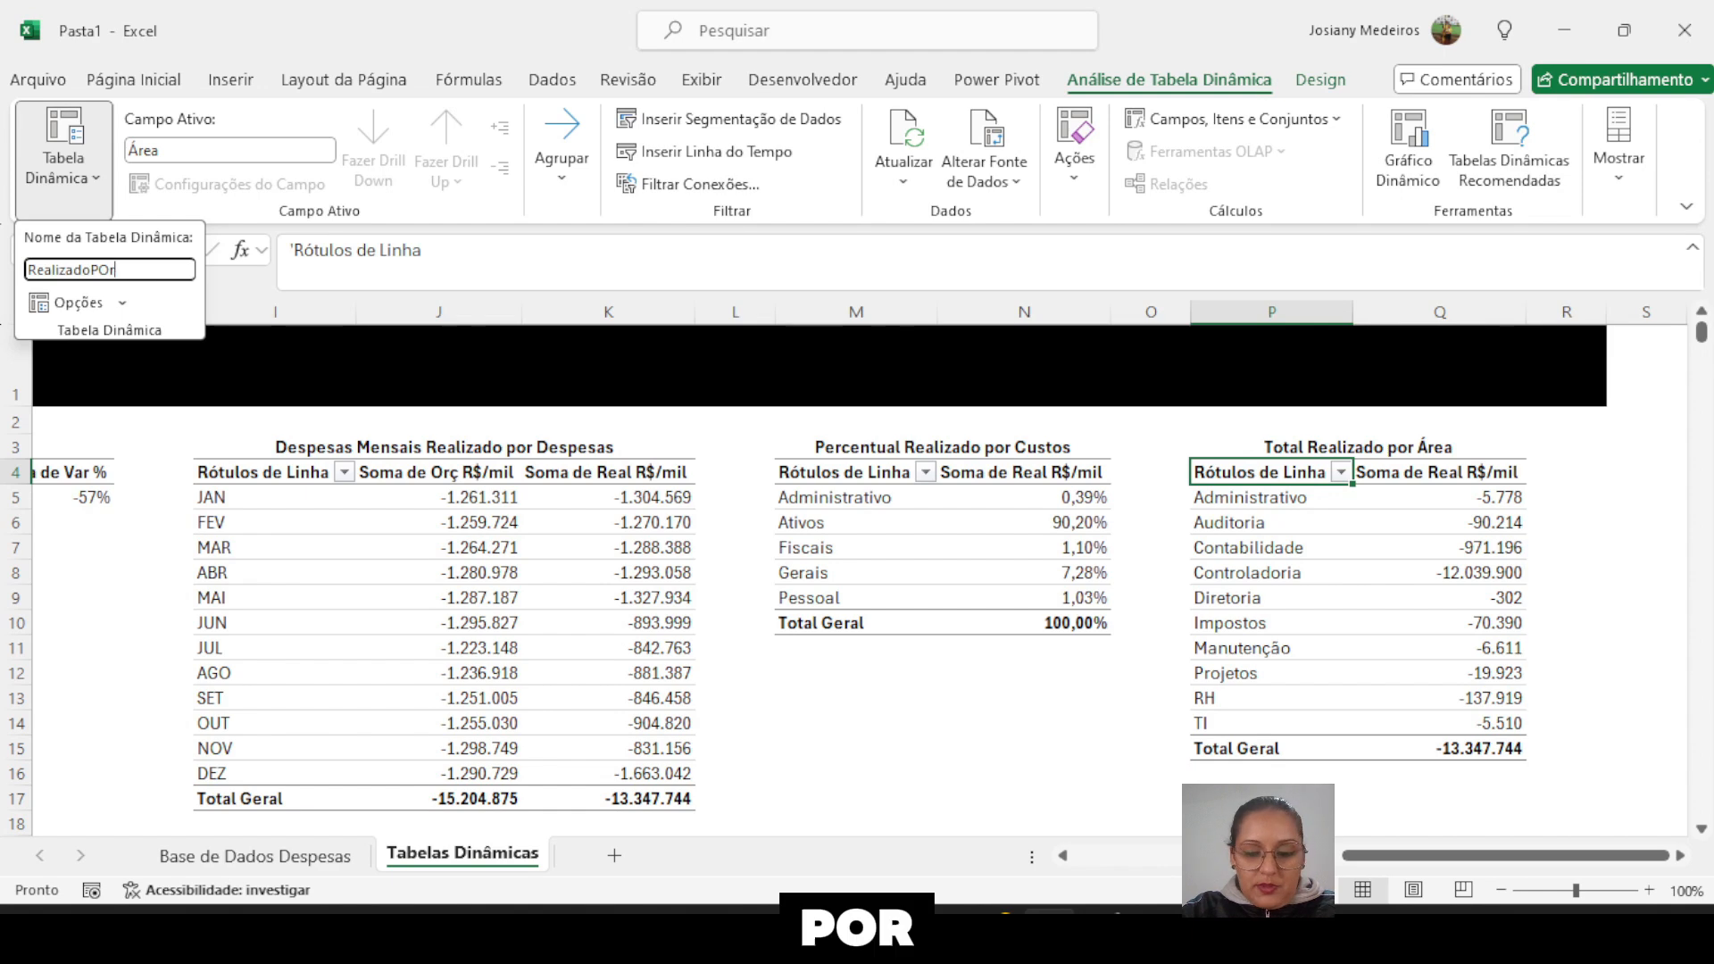
text(Área)
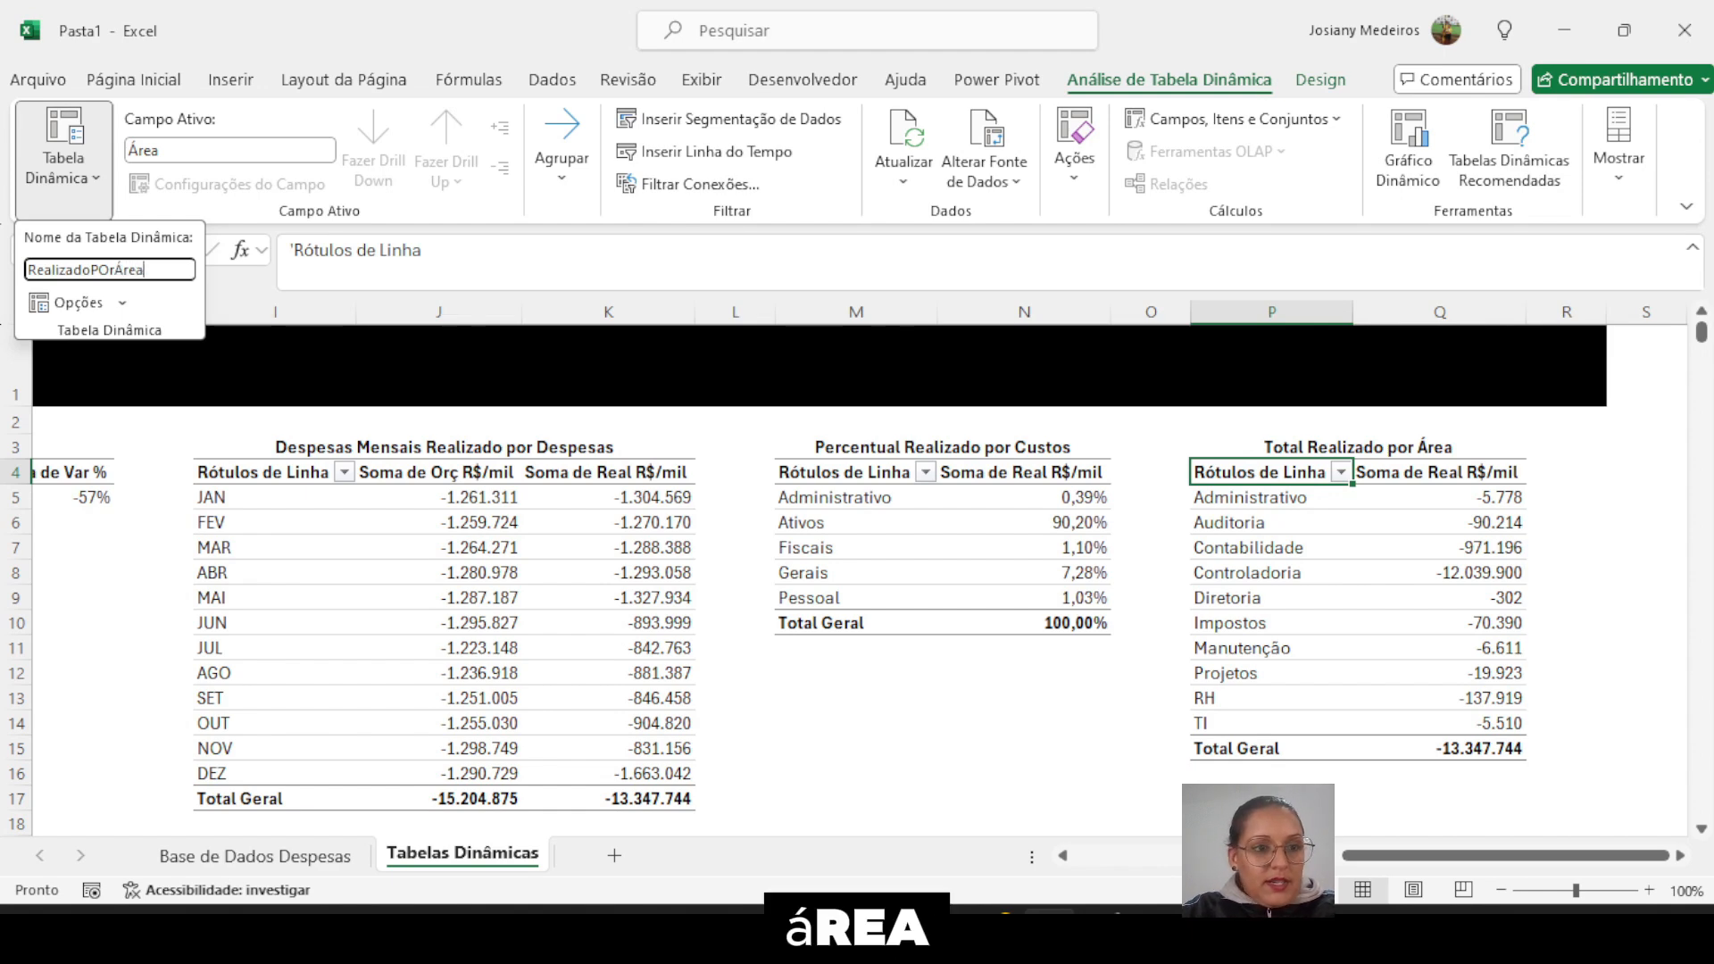
click(105, 269)
key(BackSpace)
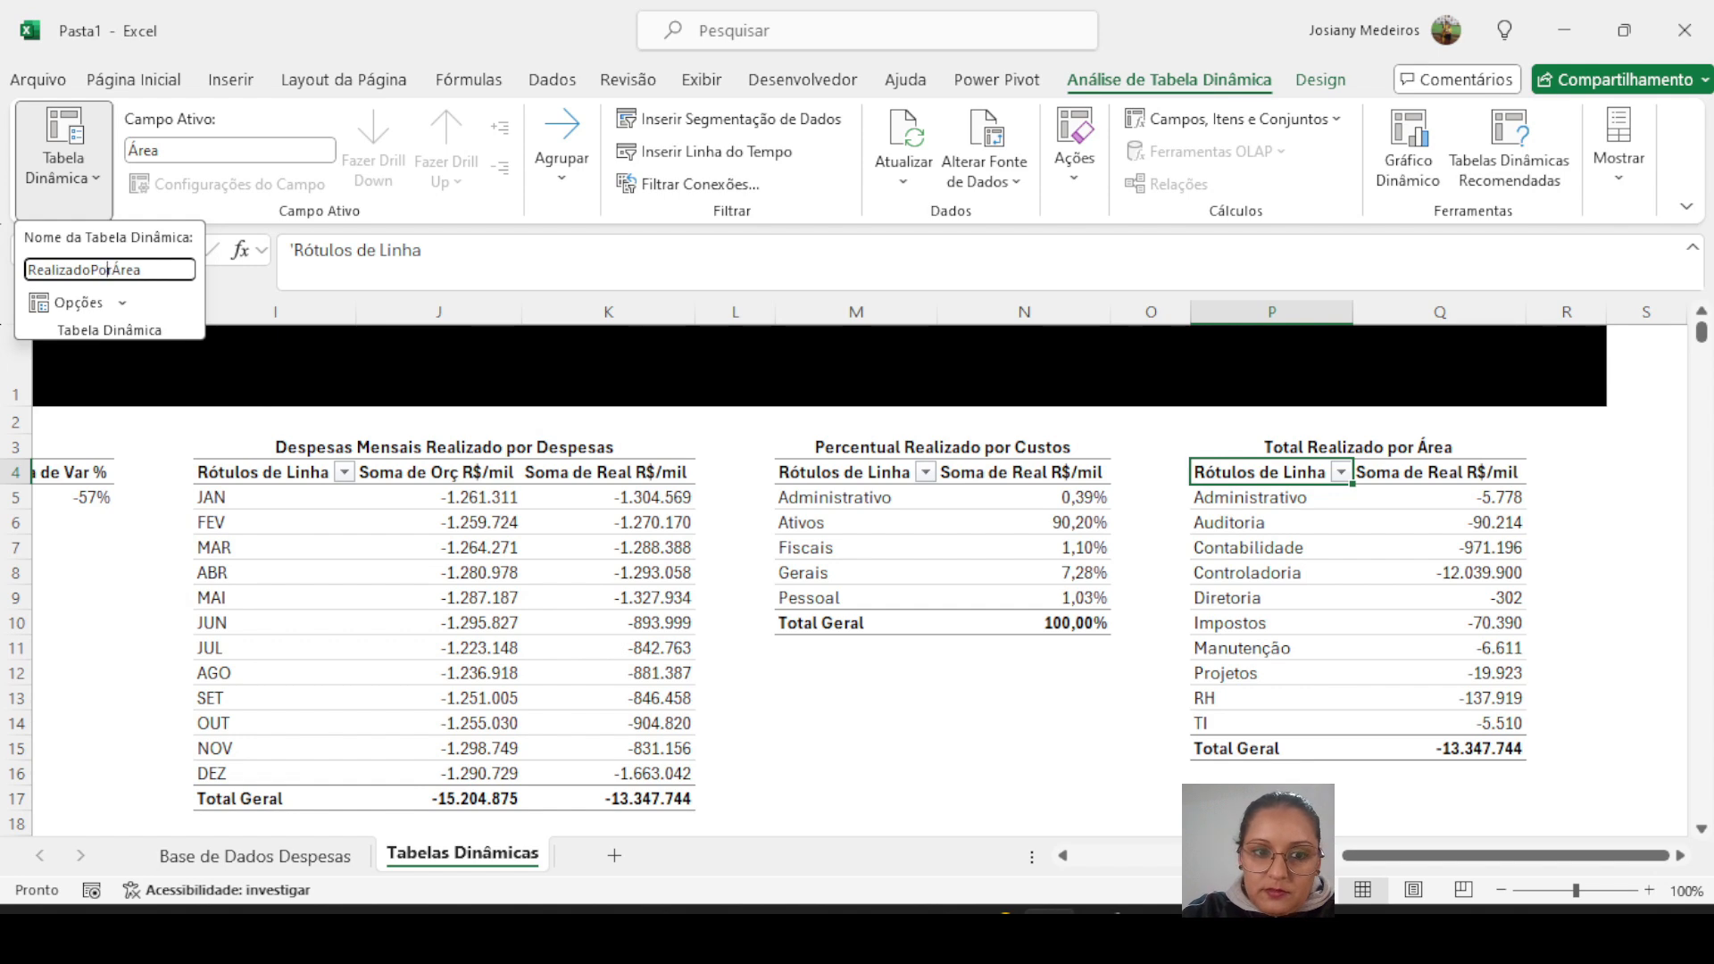
key(Return)
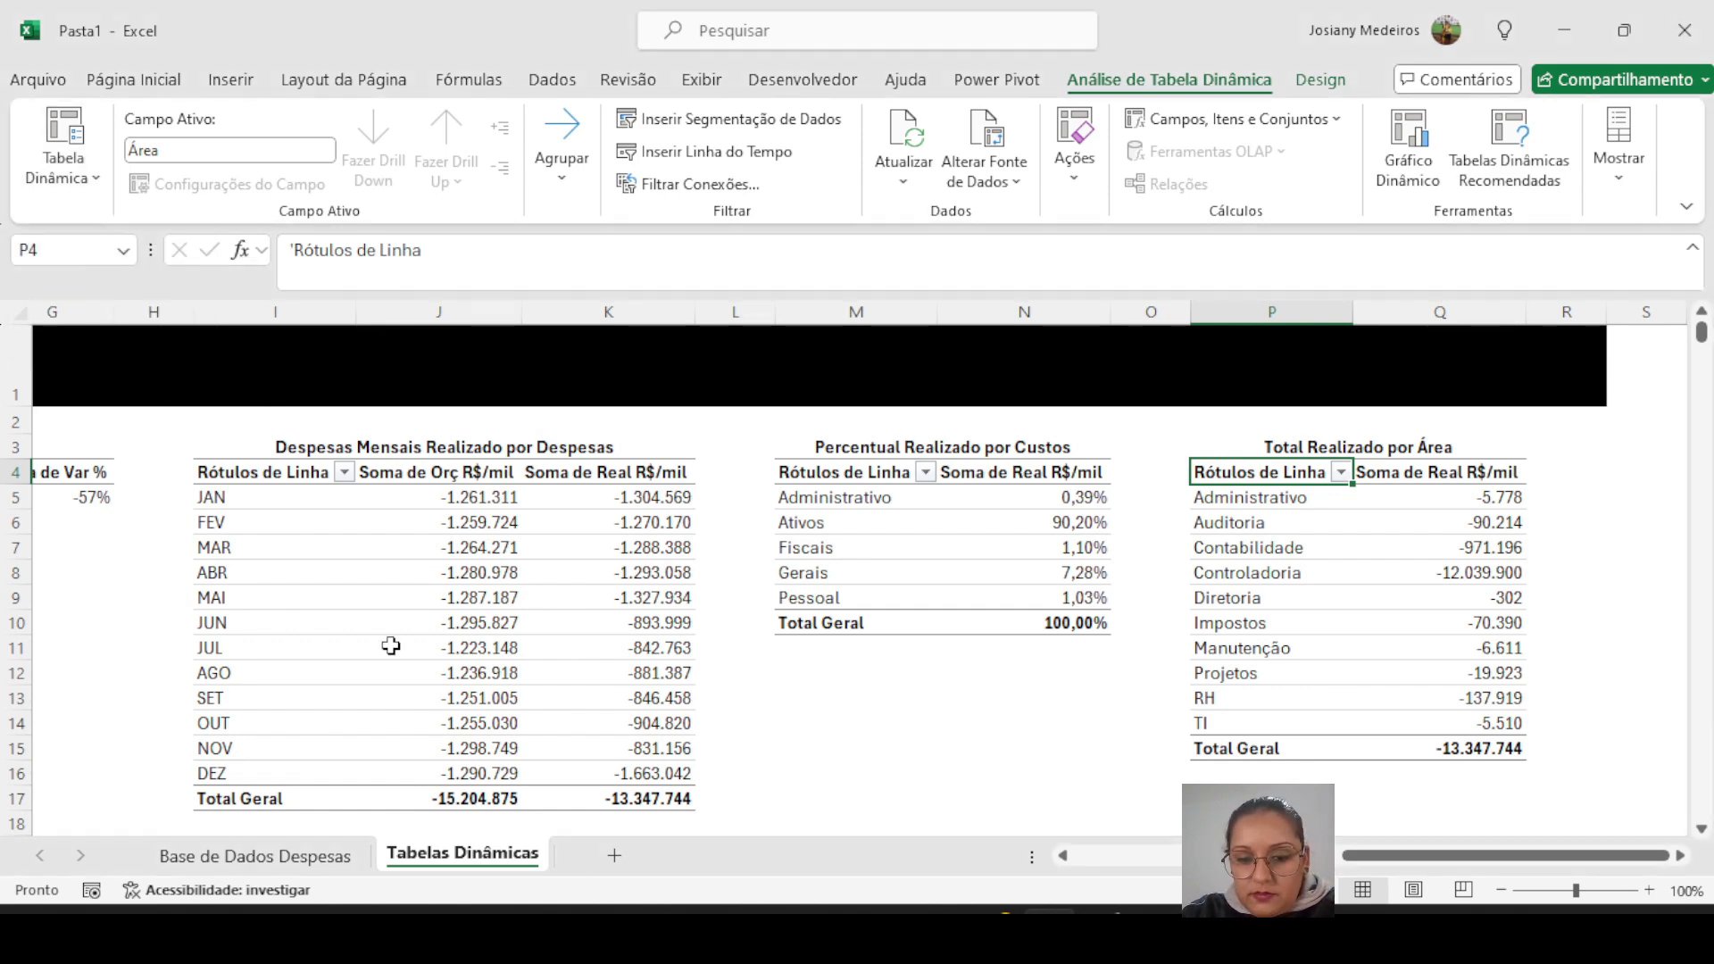
- Test the Ano slicer on the totals table by switching through 2023, 2022, 2023 and back to 2024
drag(1294, 855, 1045, 855)
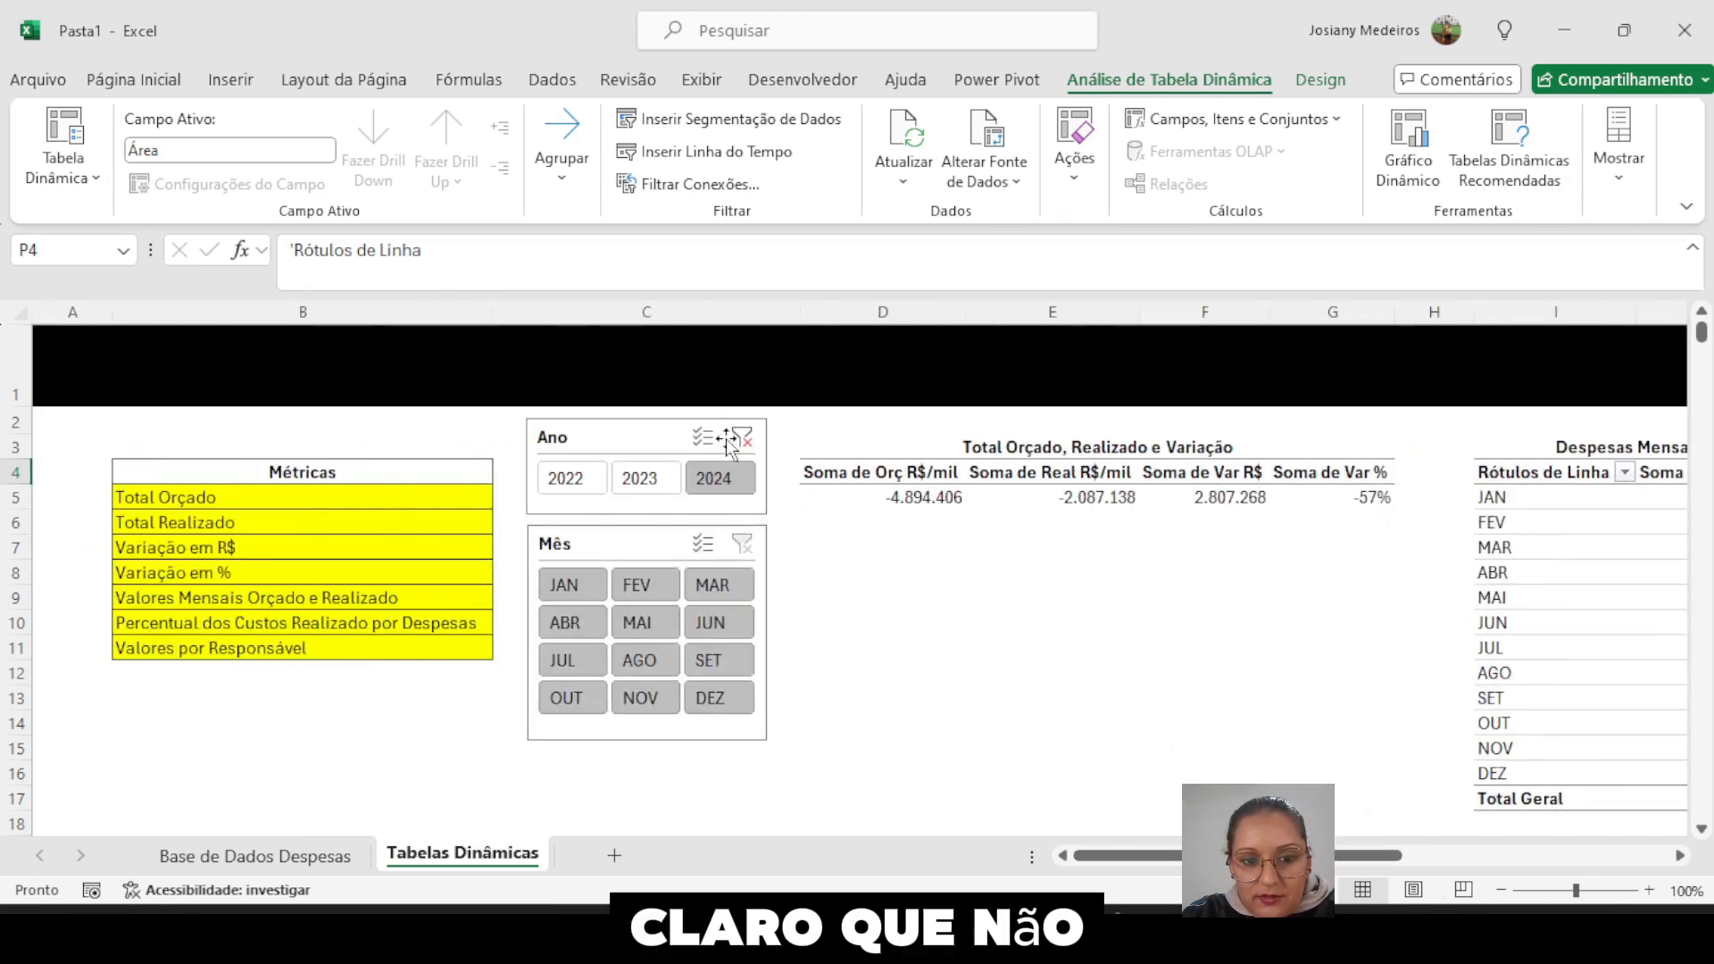
click(639, 478)
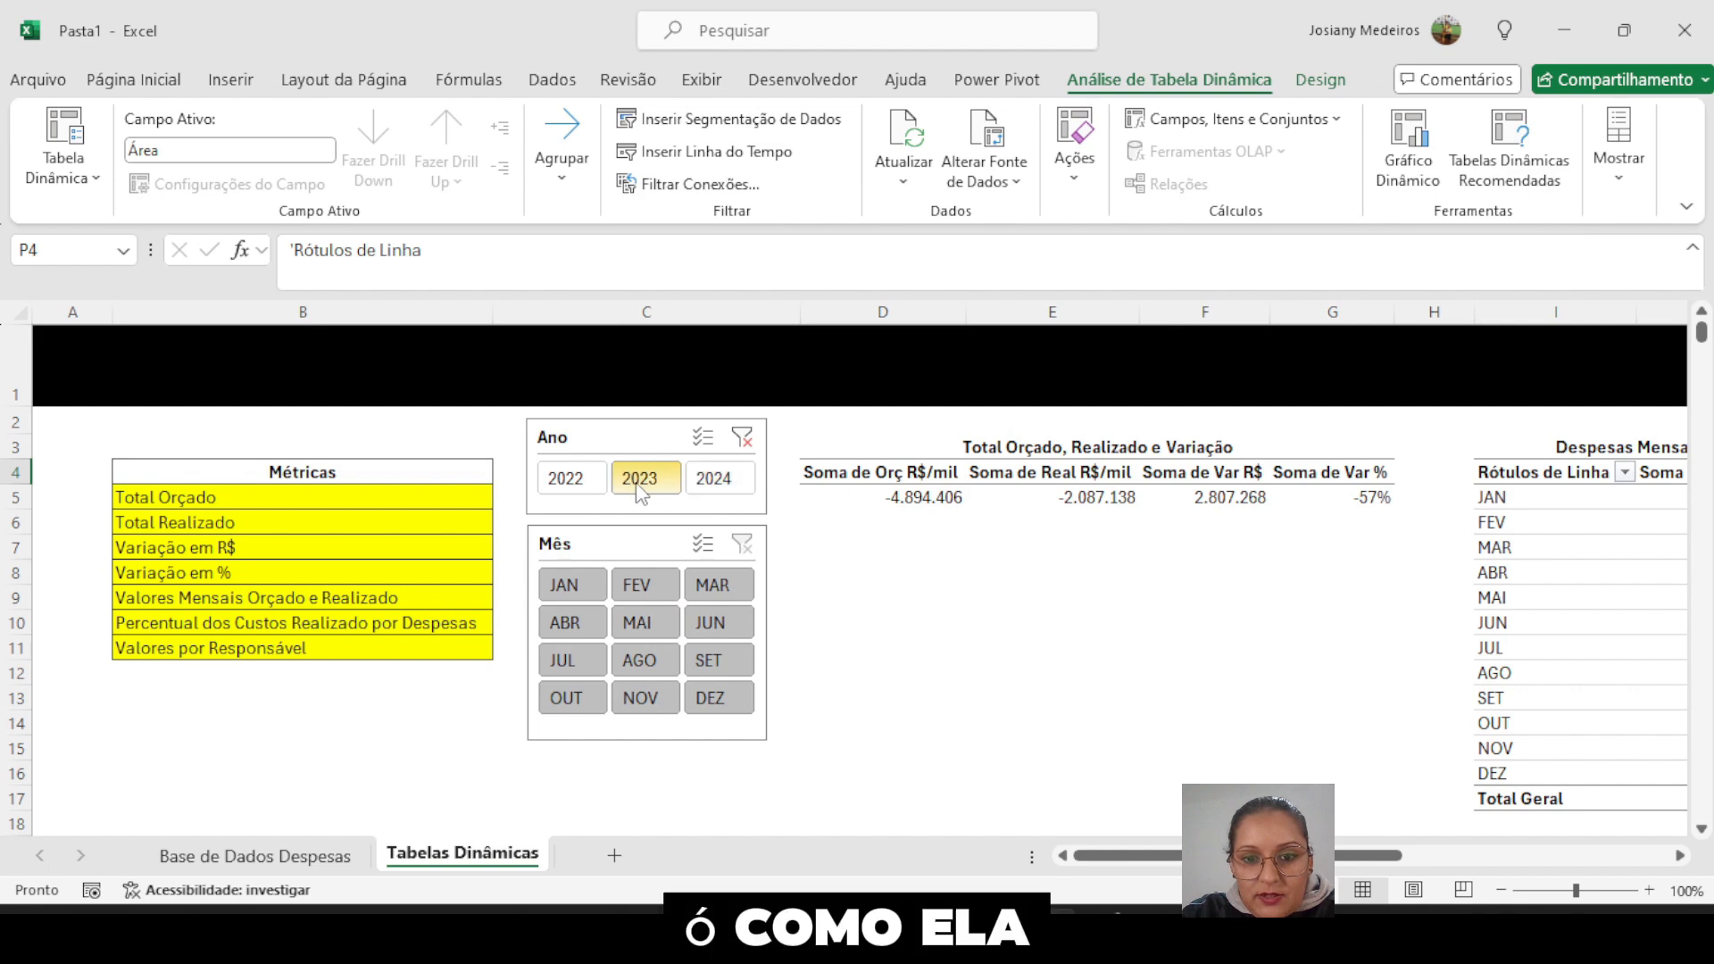
click(565, 478)
click(639, 478)
click(714, 478)
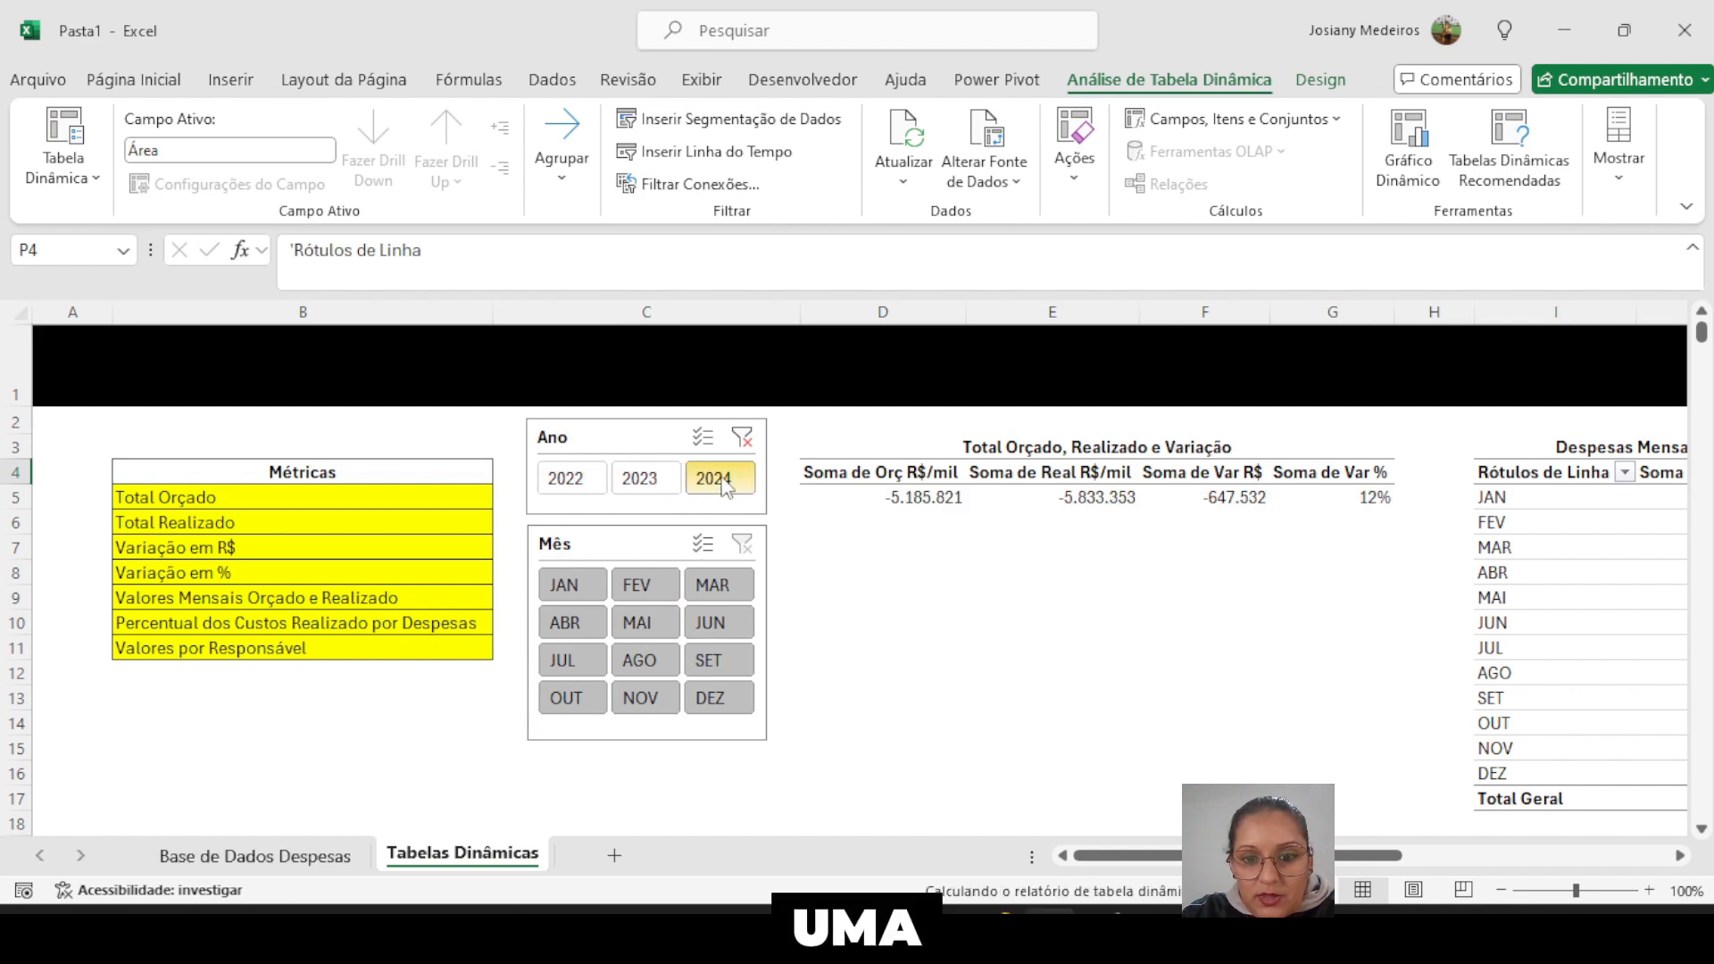
- Connect the Ano slicer to the PencentualporCustos, RealizadoPorÁrea and ValoresMensais pivot tables as well as Orç.Real.Var
scroll(272, 428, right, 3)
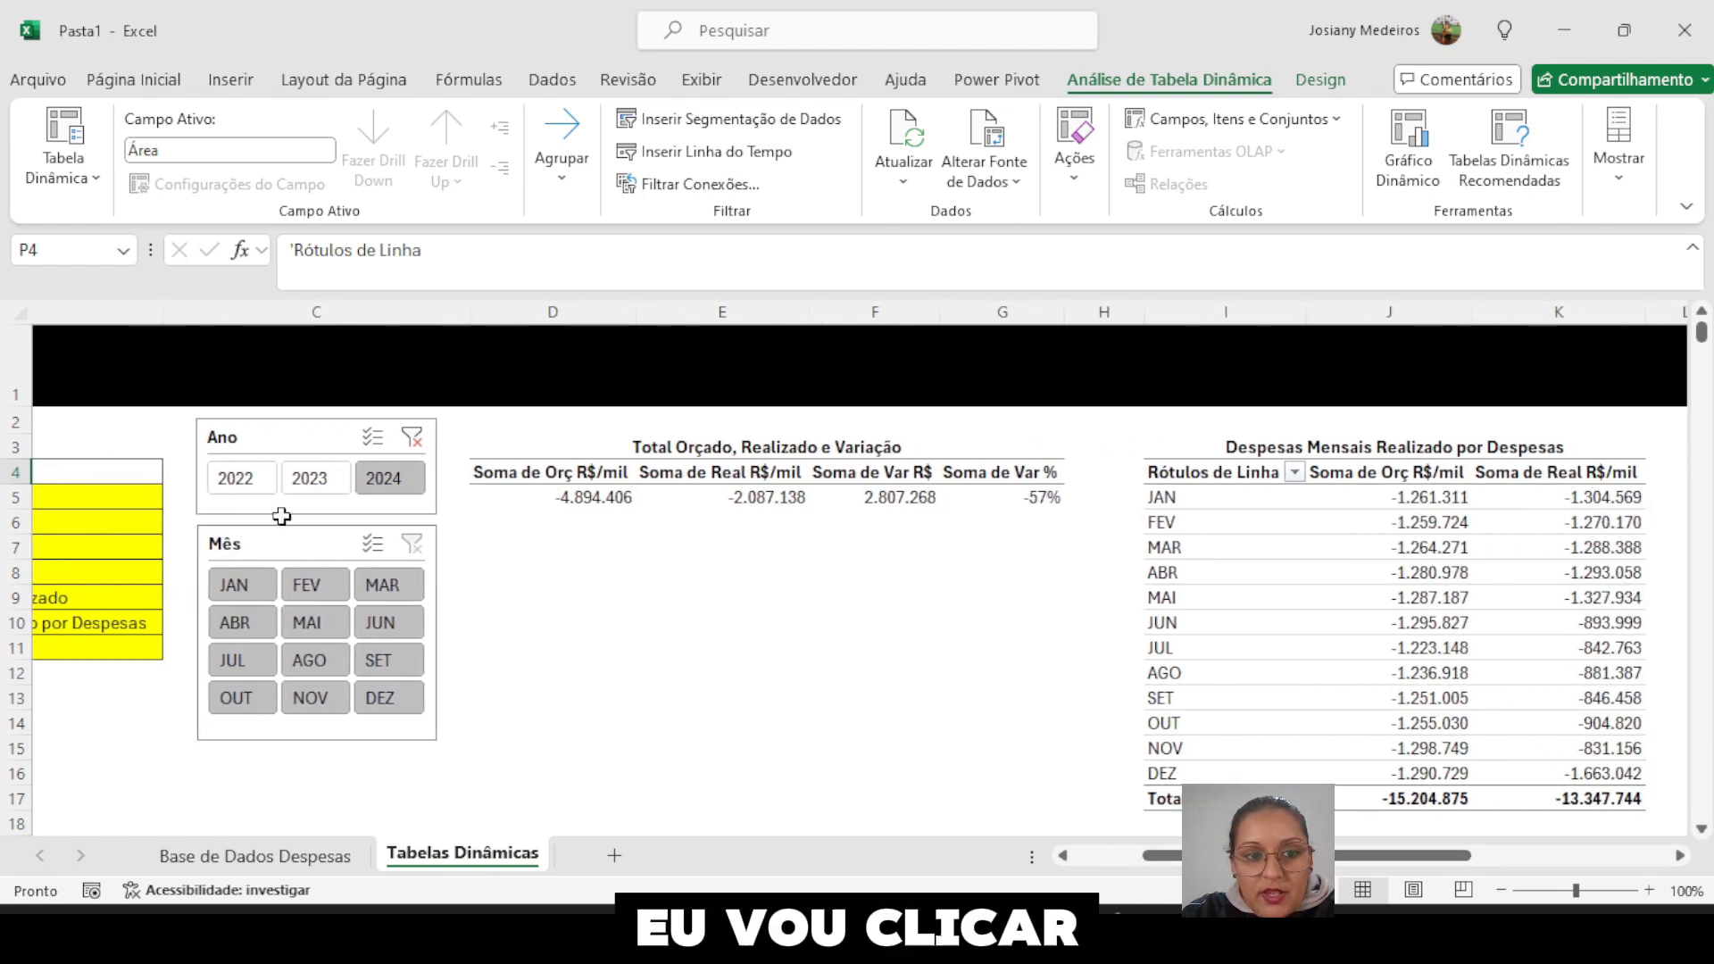
click(272, 430)
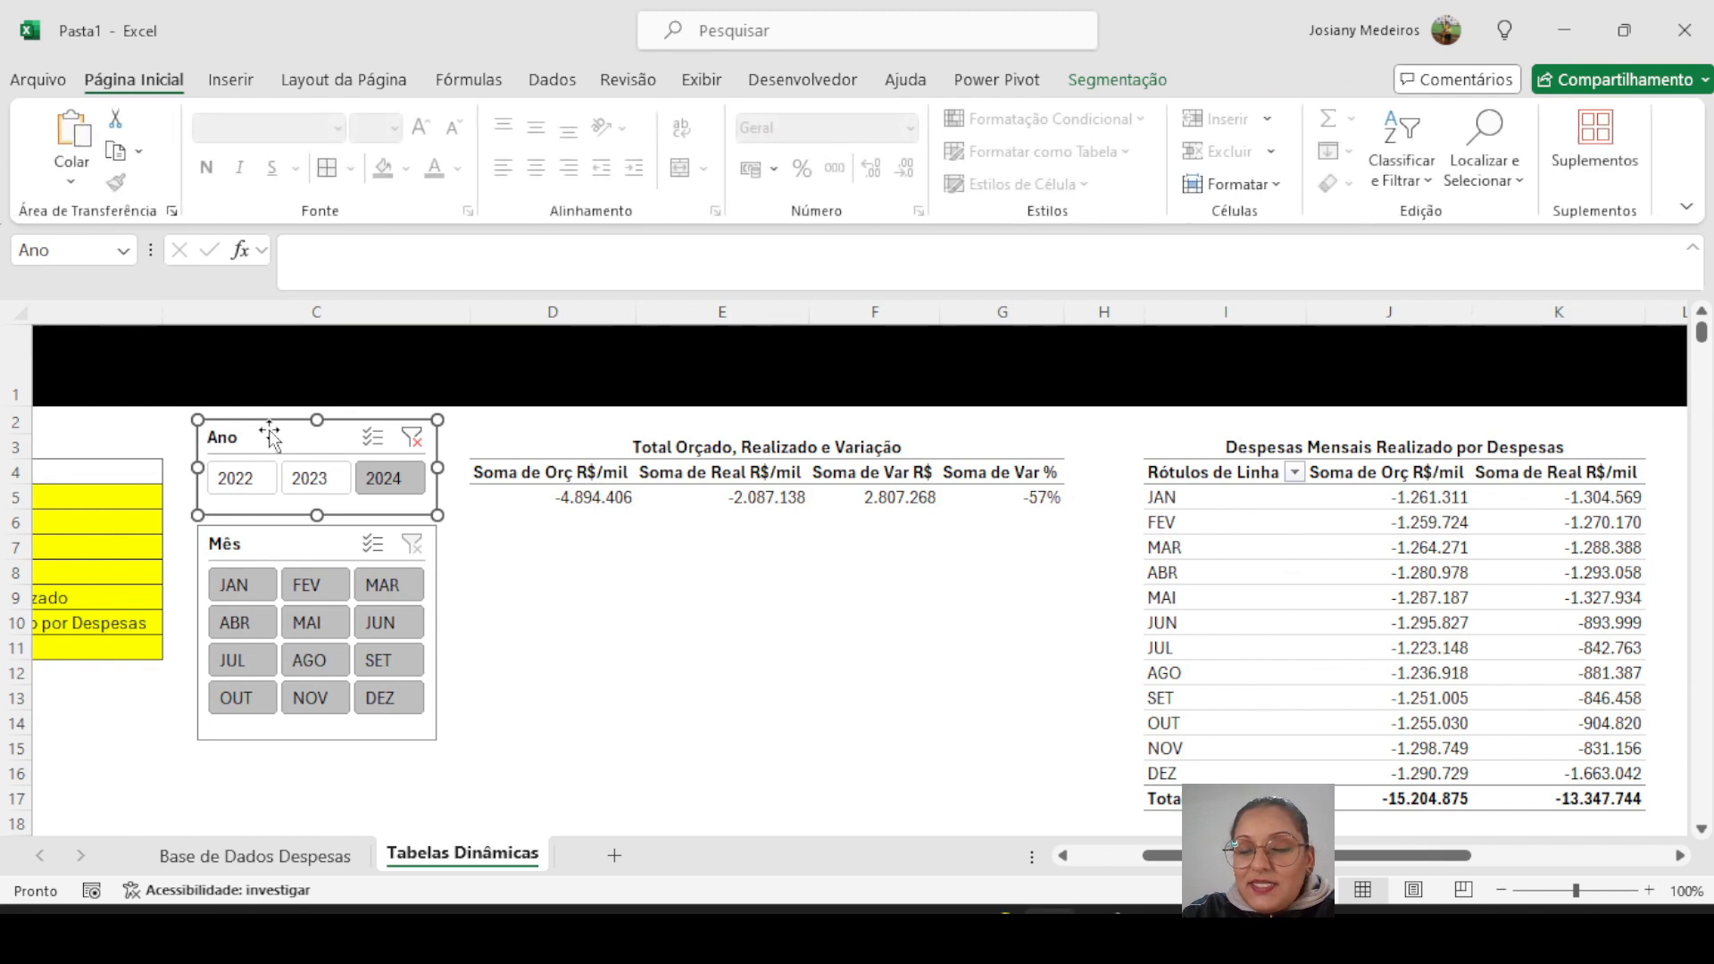
click(1099, 85)
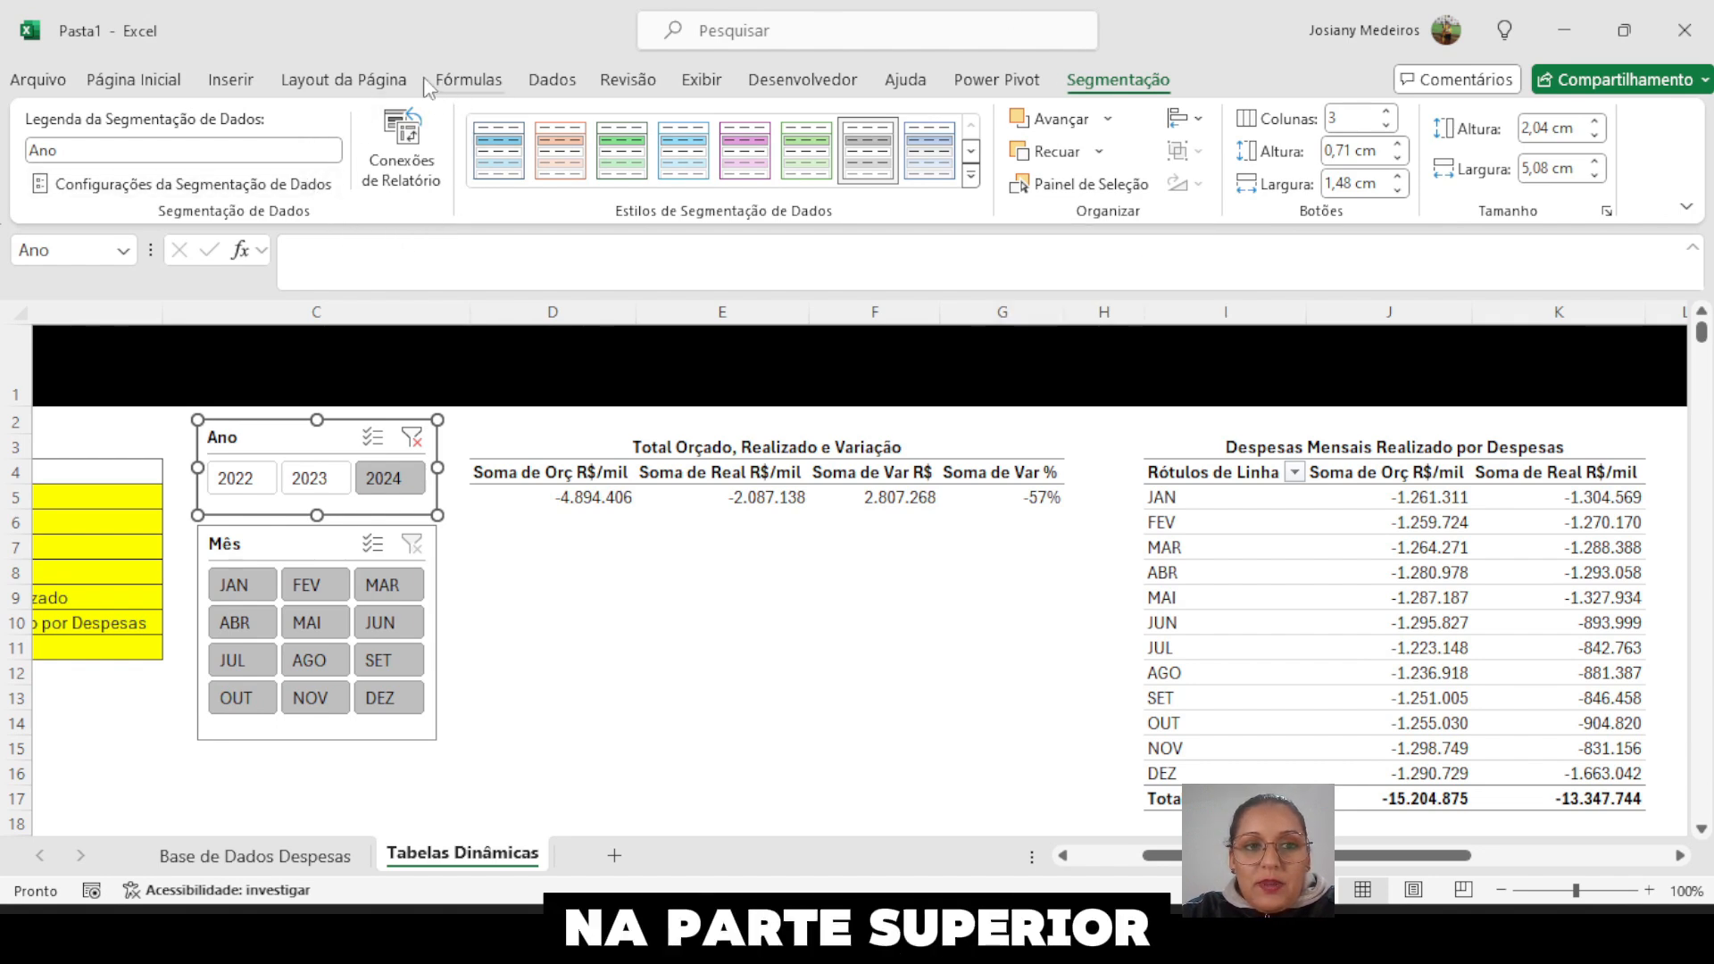
click(402, 176)
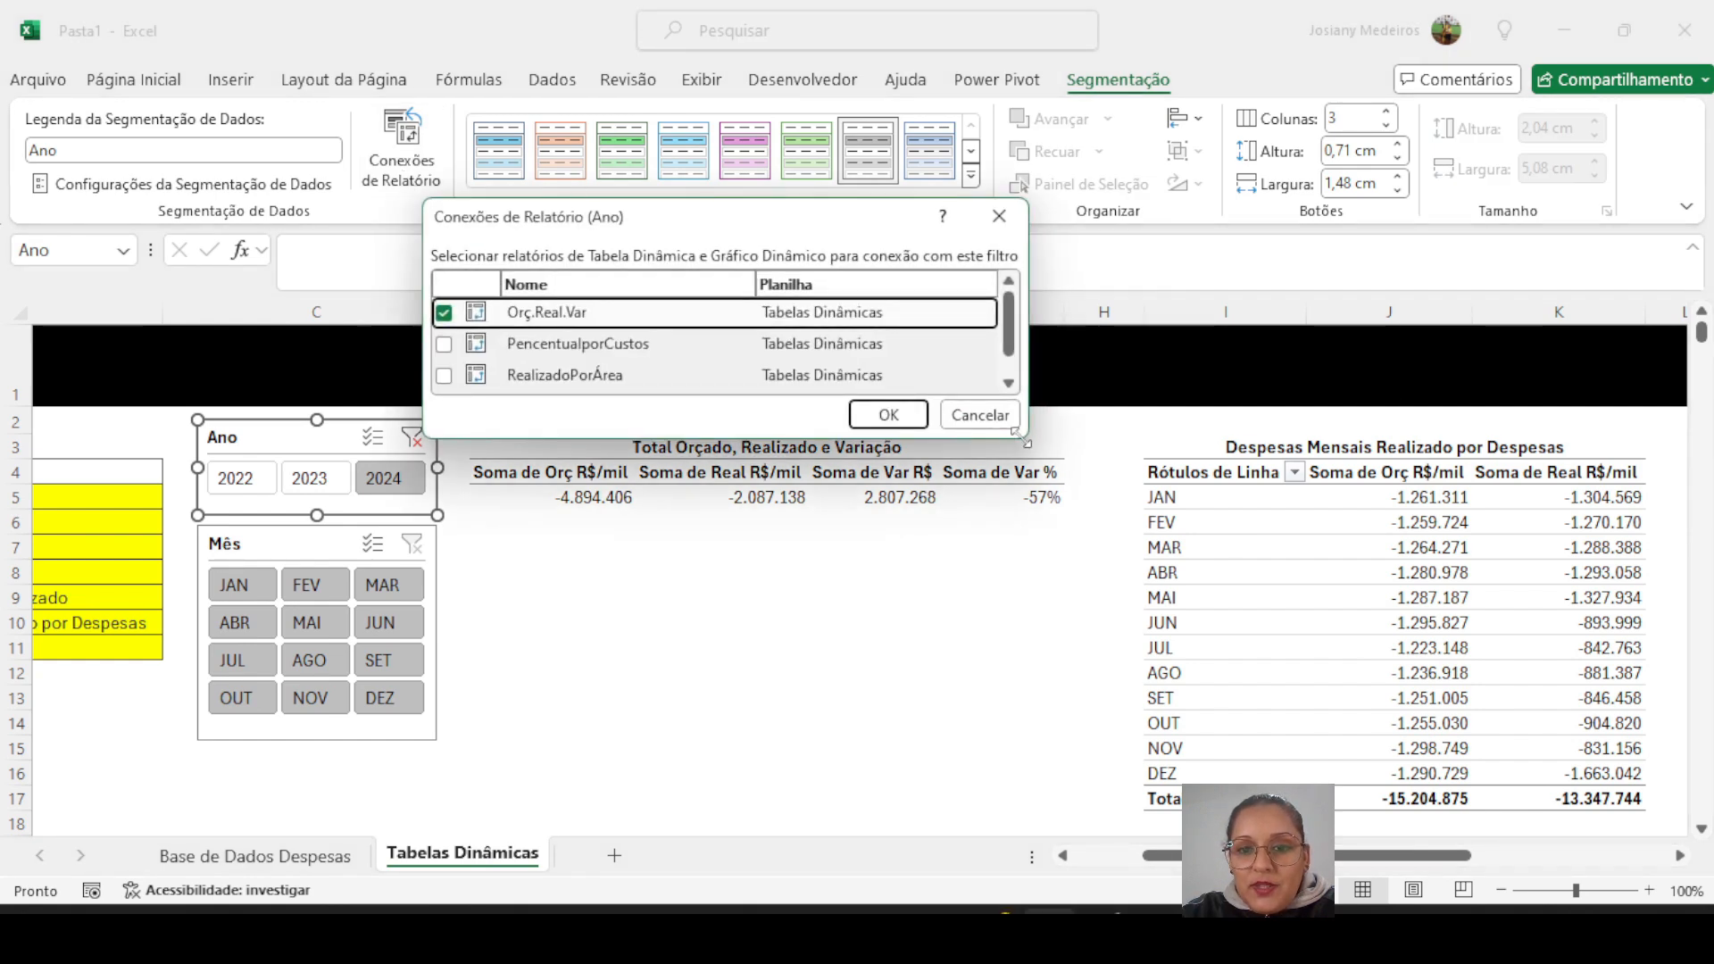
drag(1025, 441, 1073, 576)
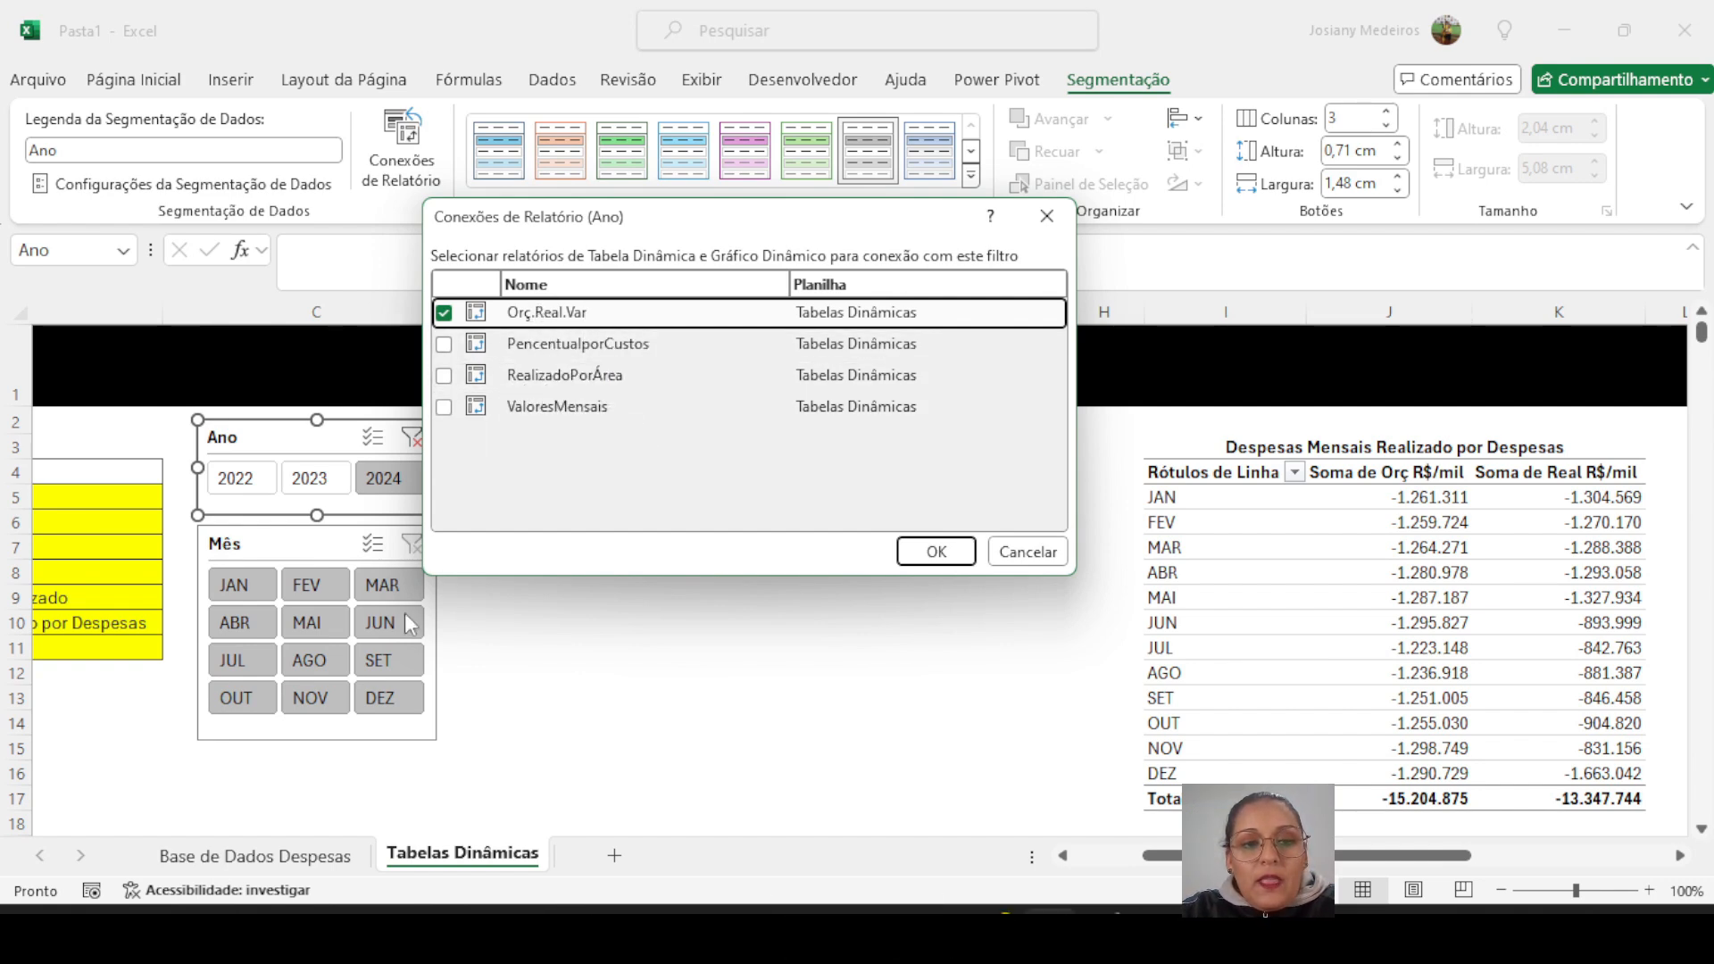
click(444, 344)
click(444, 375)
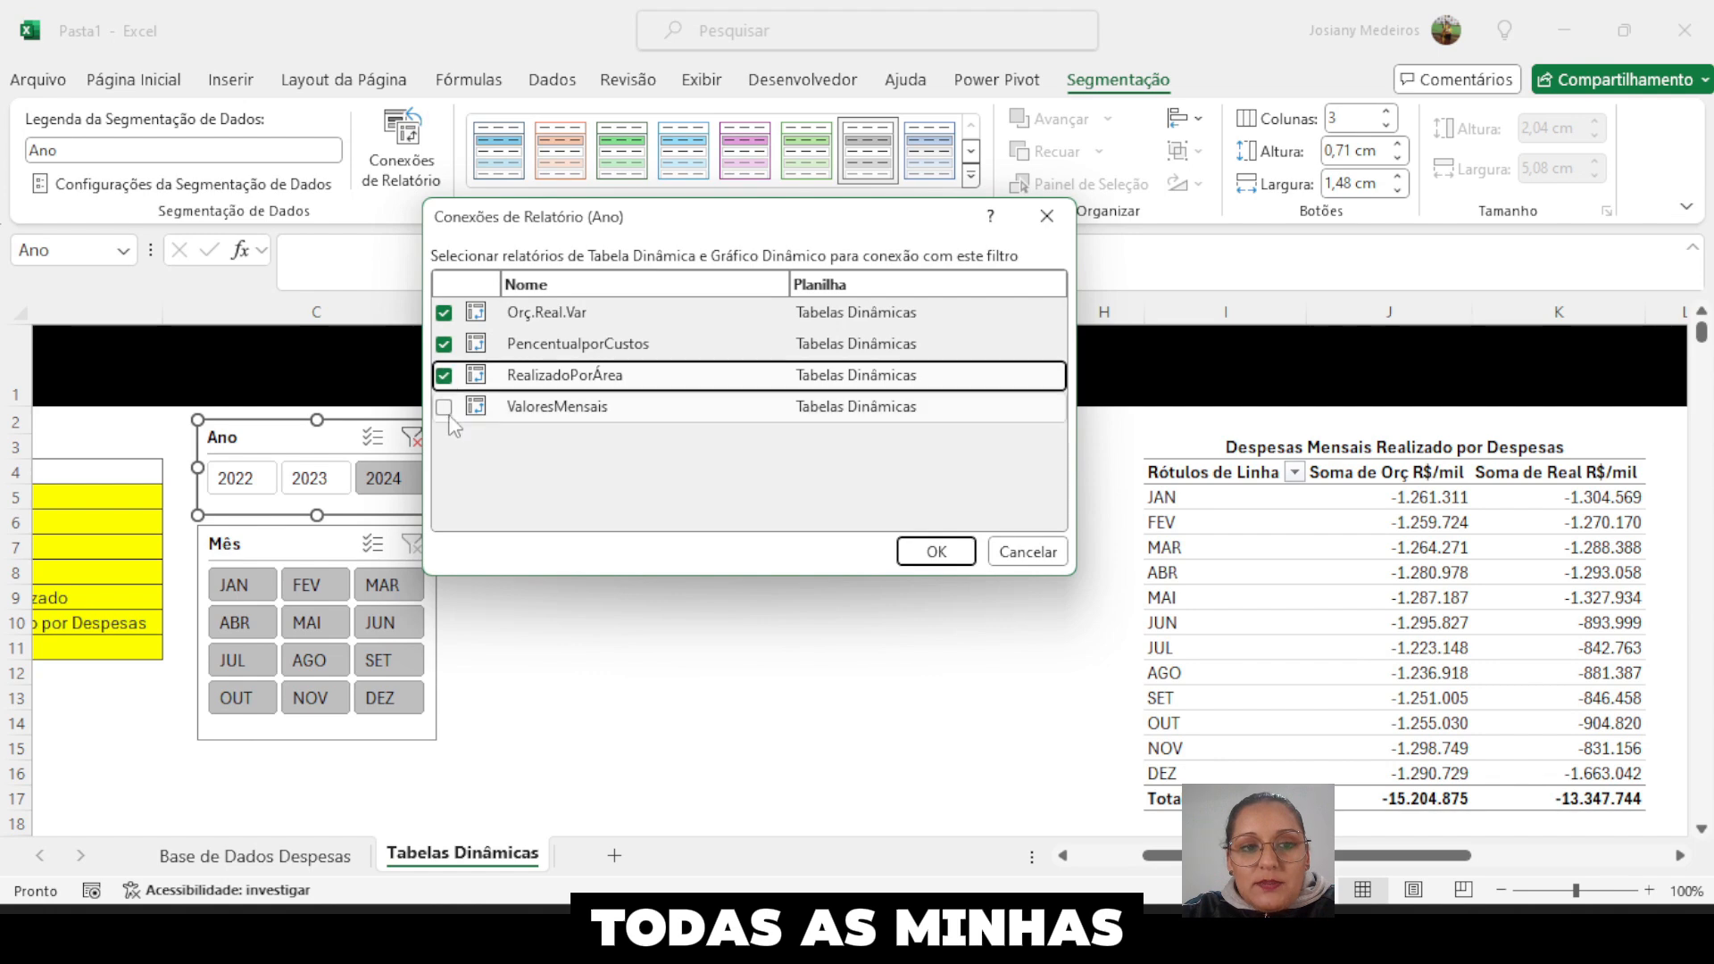
click(443, 407)
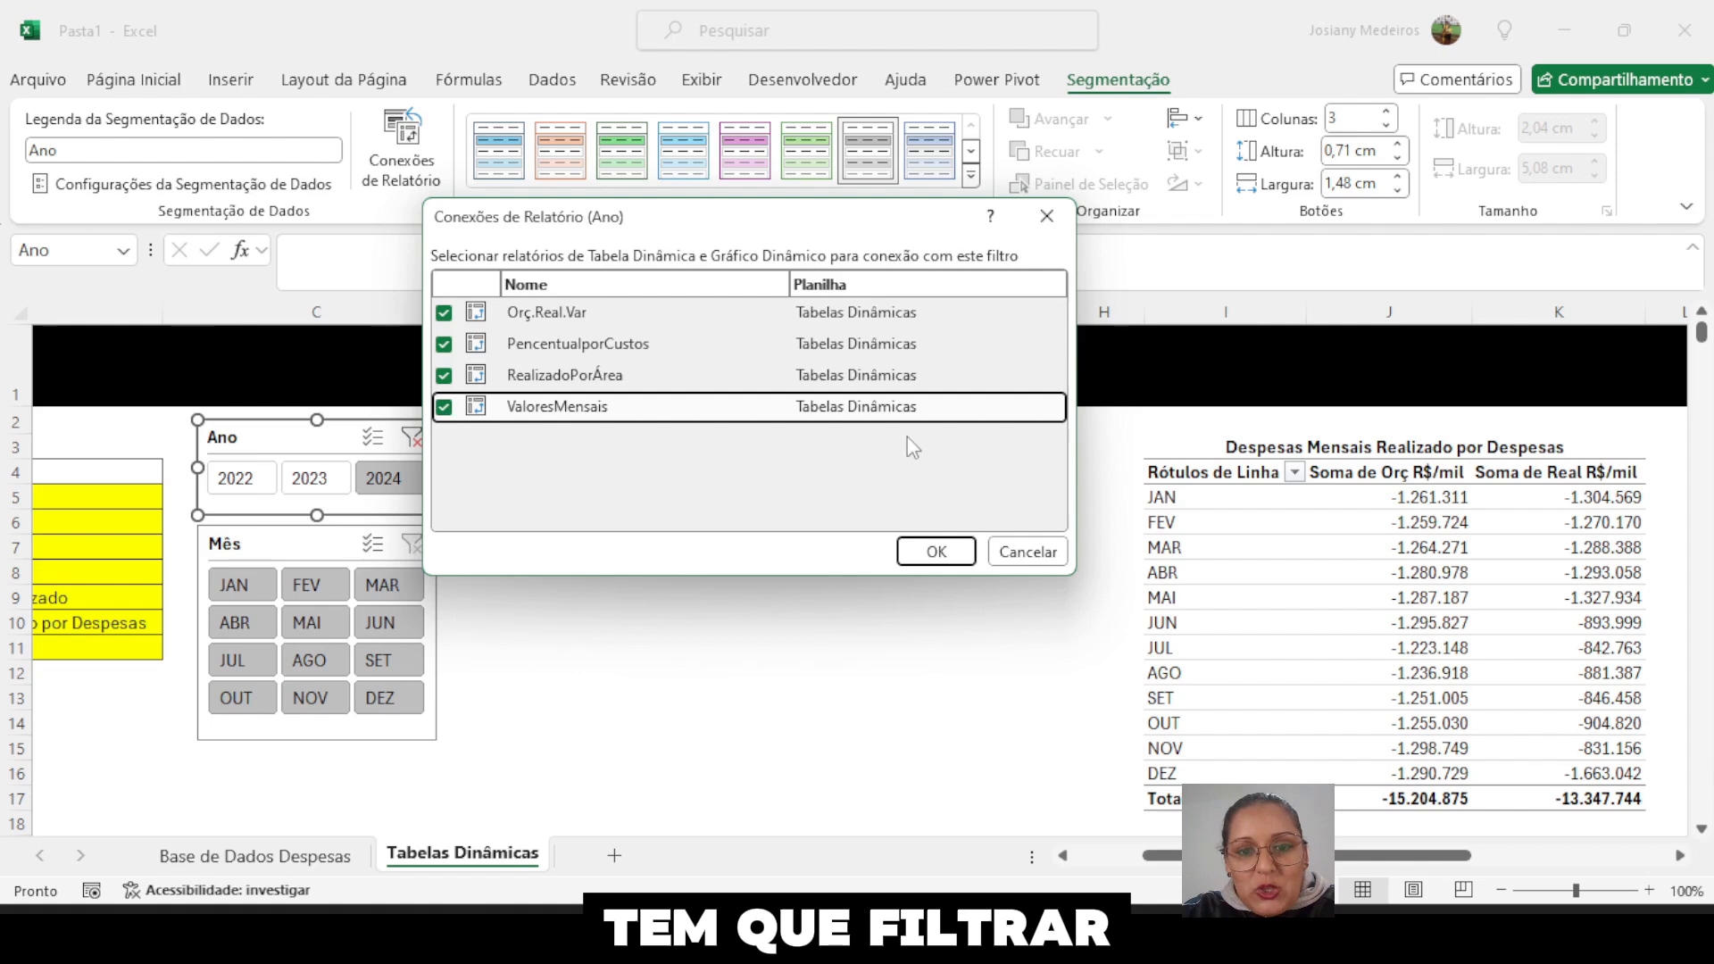
click(942, 551)
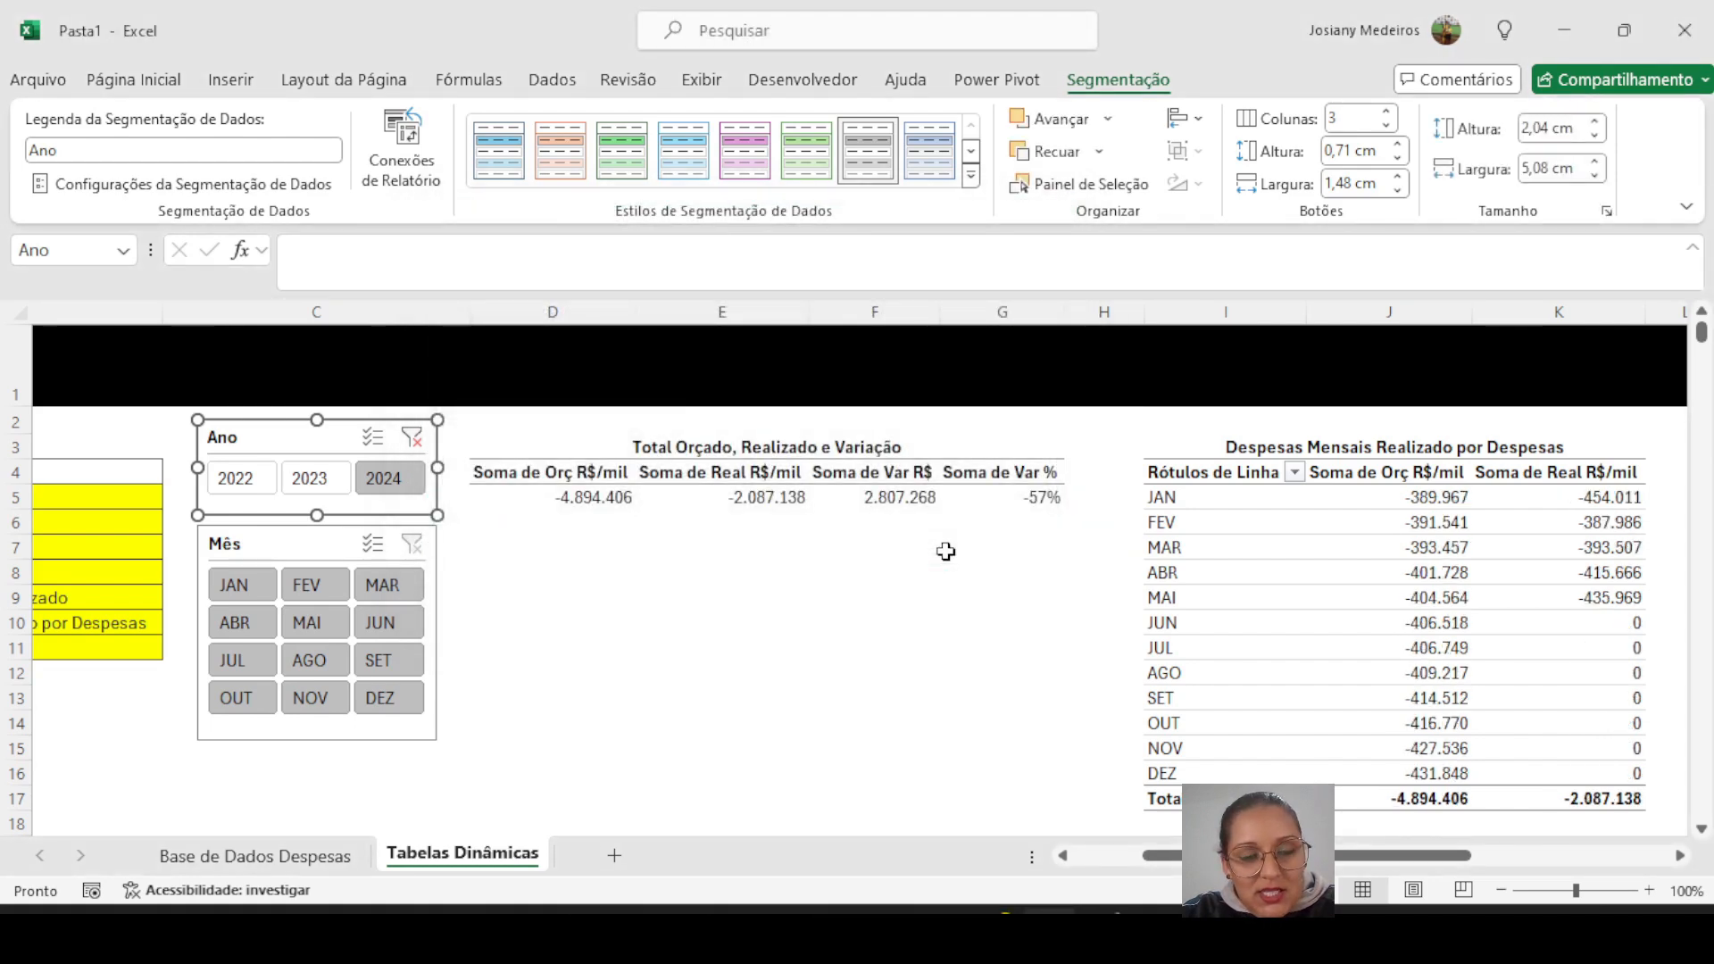
- Connect the Mês slicer to the PencentualporCustos and RealizadoPorÁrea pivot tables, leaving ValoresMensais unconnected
click(268, 543)
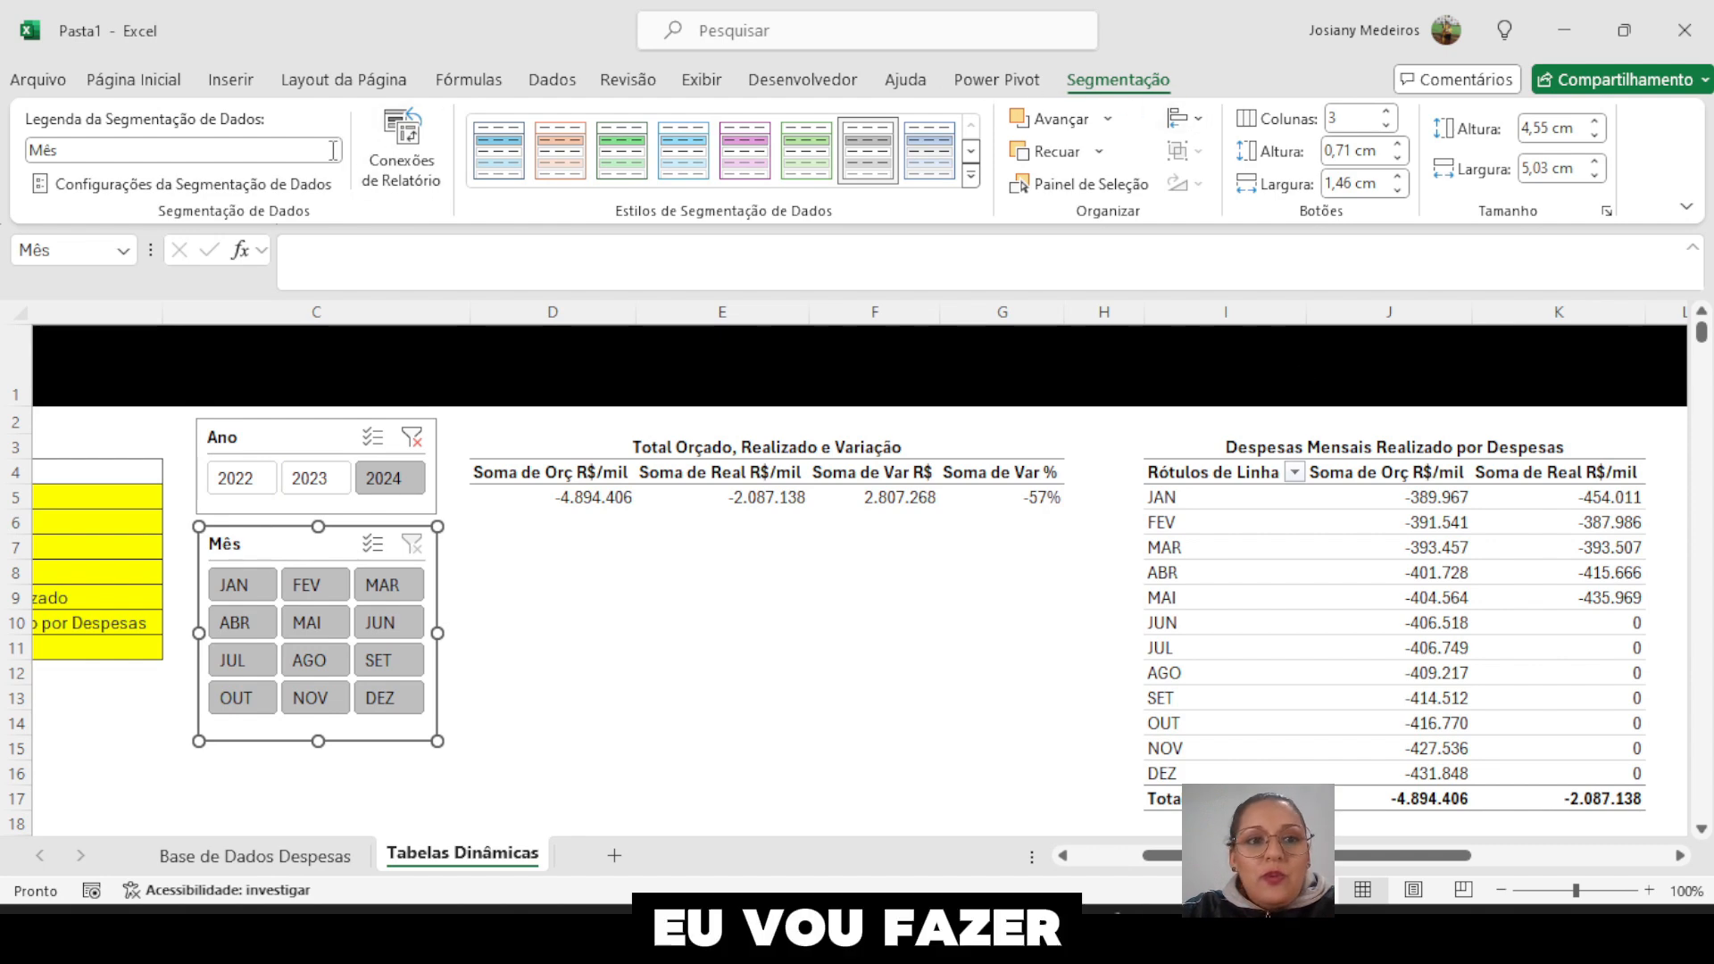
click(411, 178)
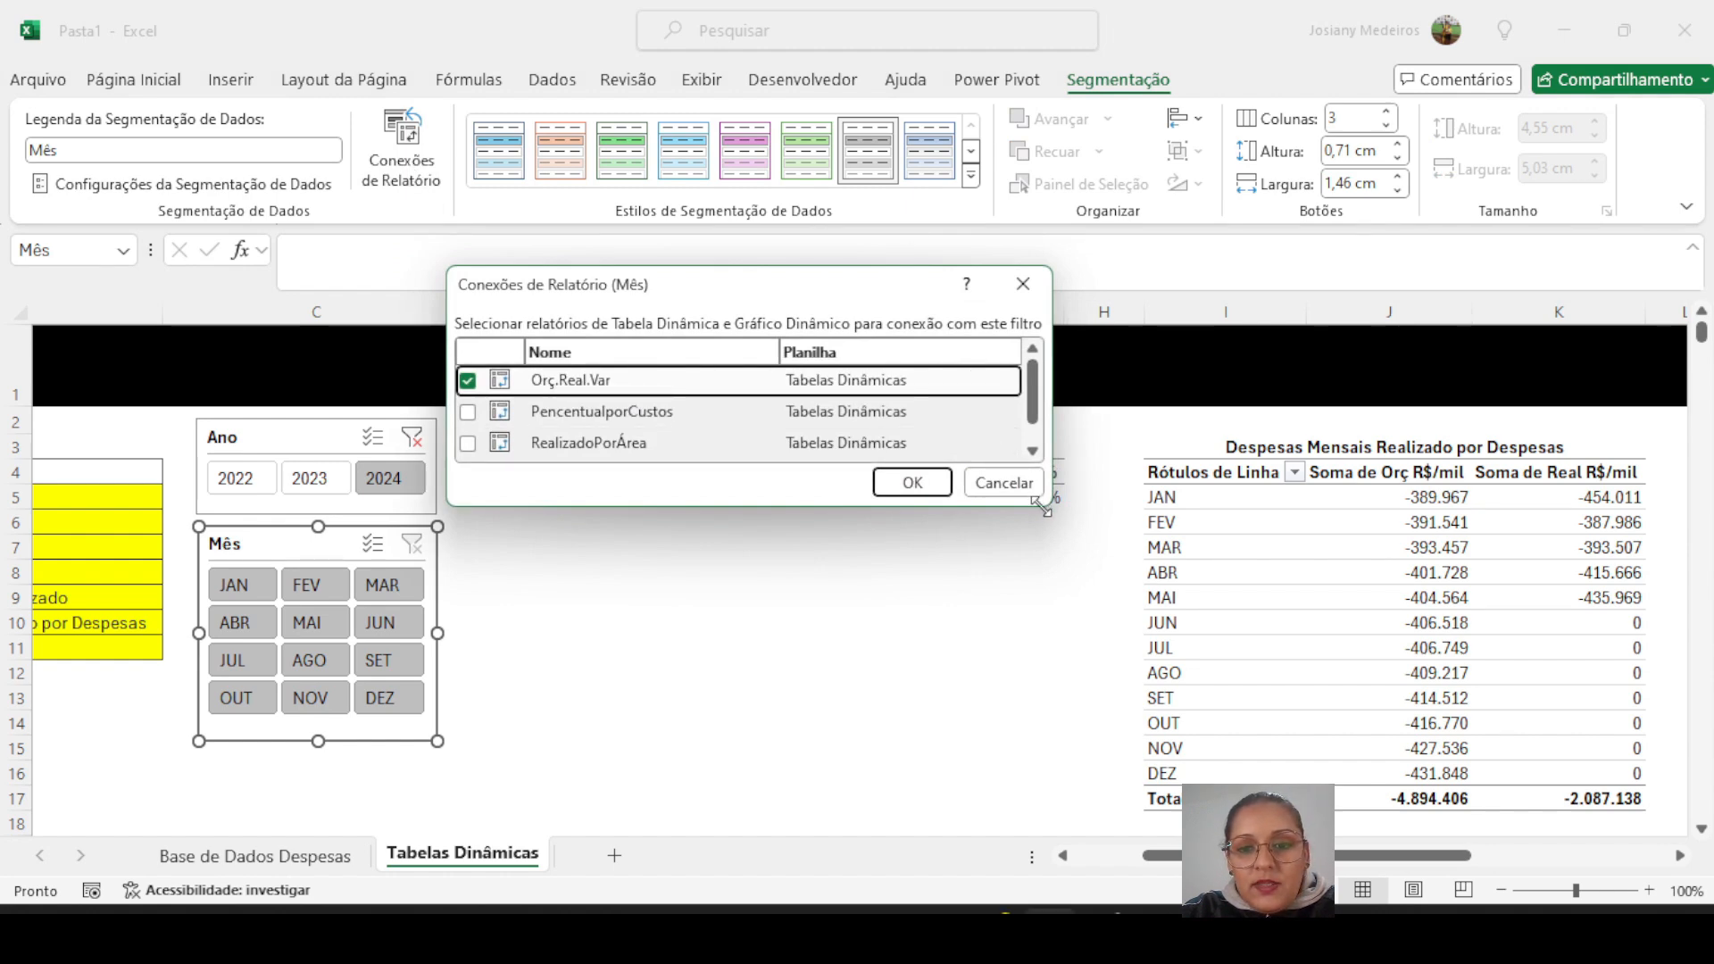
drag(1043, 507, 1103, 630)
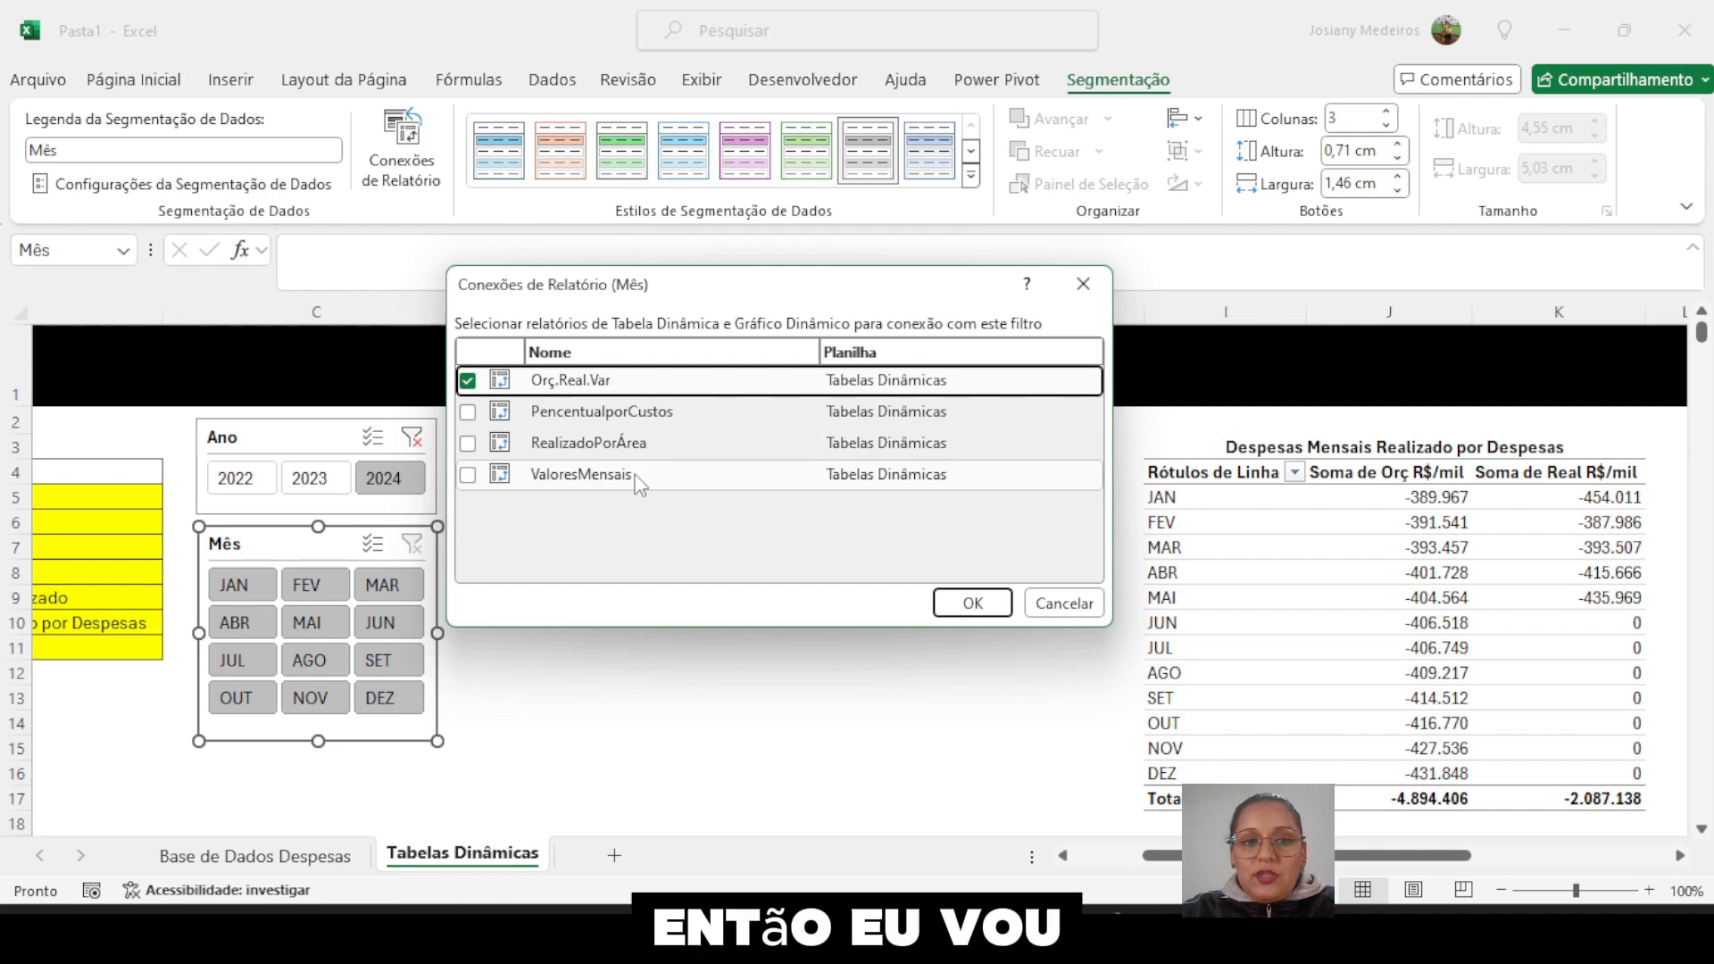
click(468, 414)
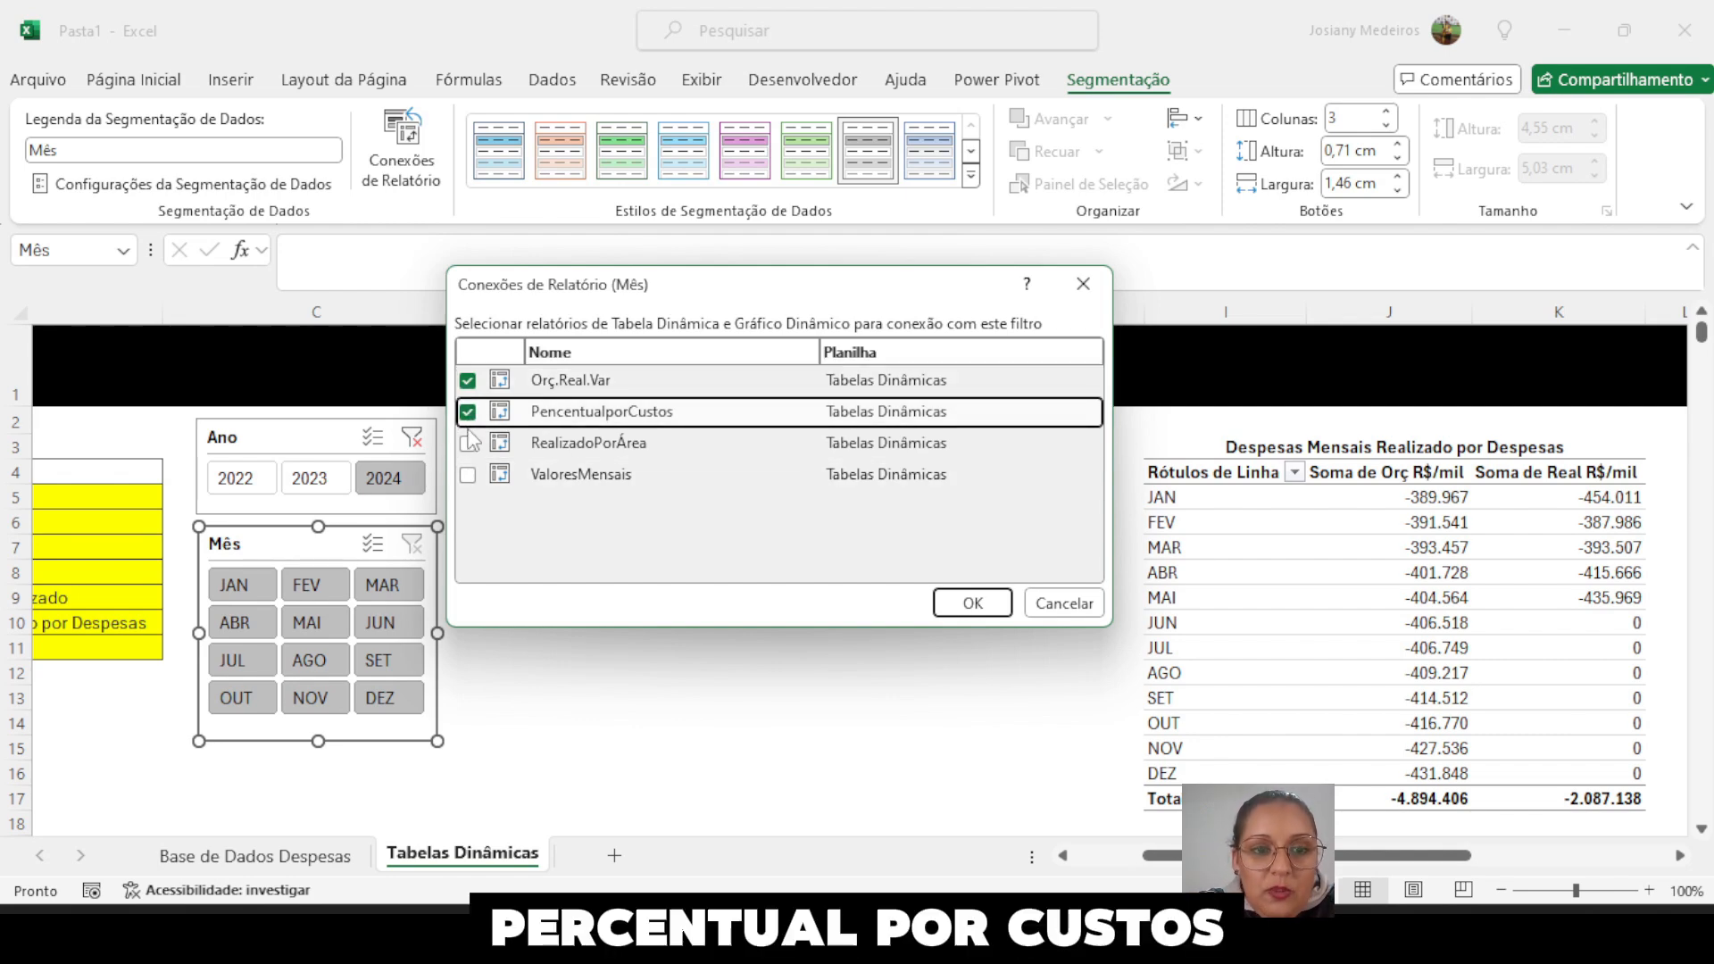
click(469, 447)
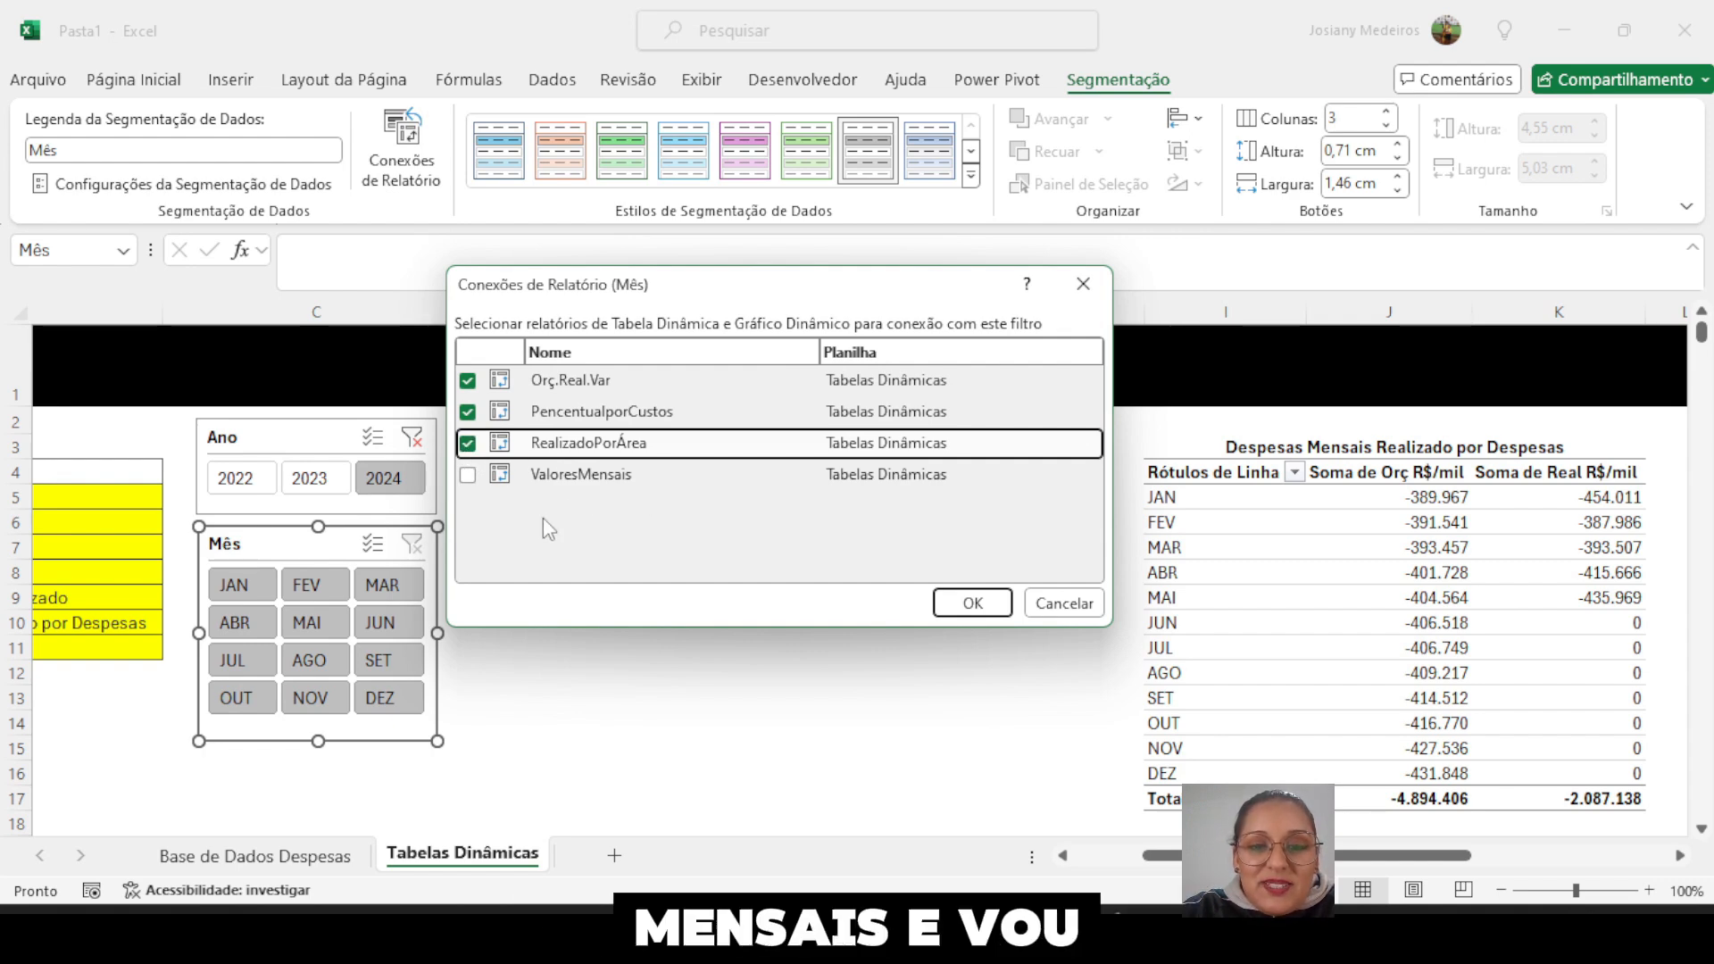
click(972, 603)
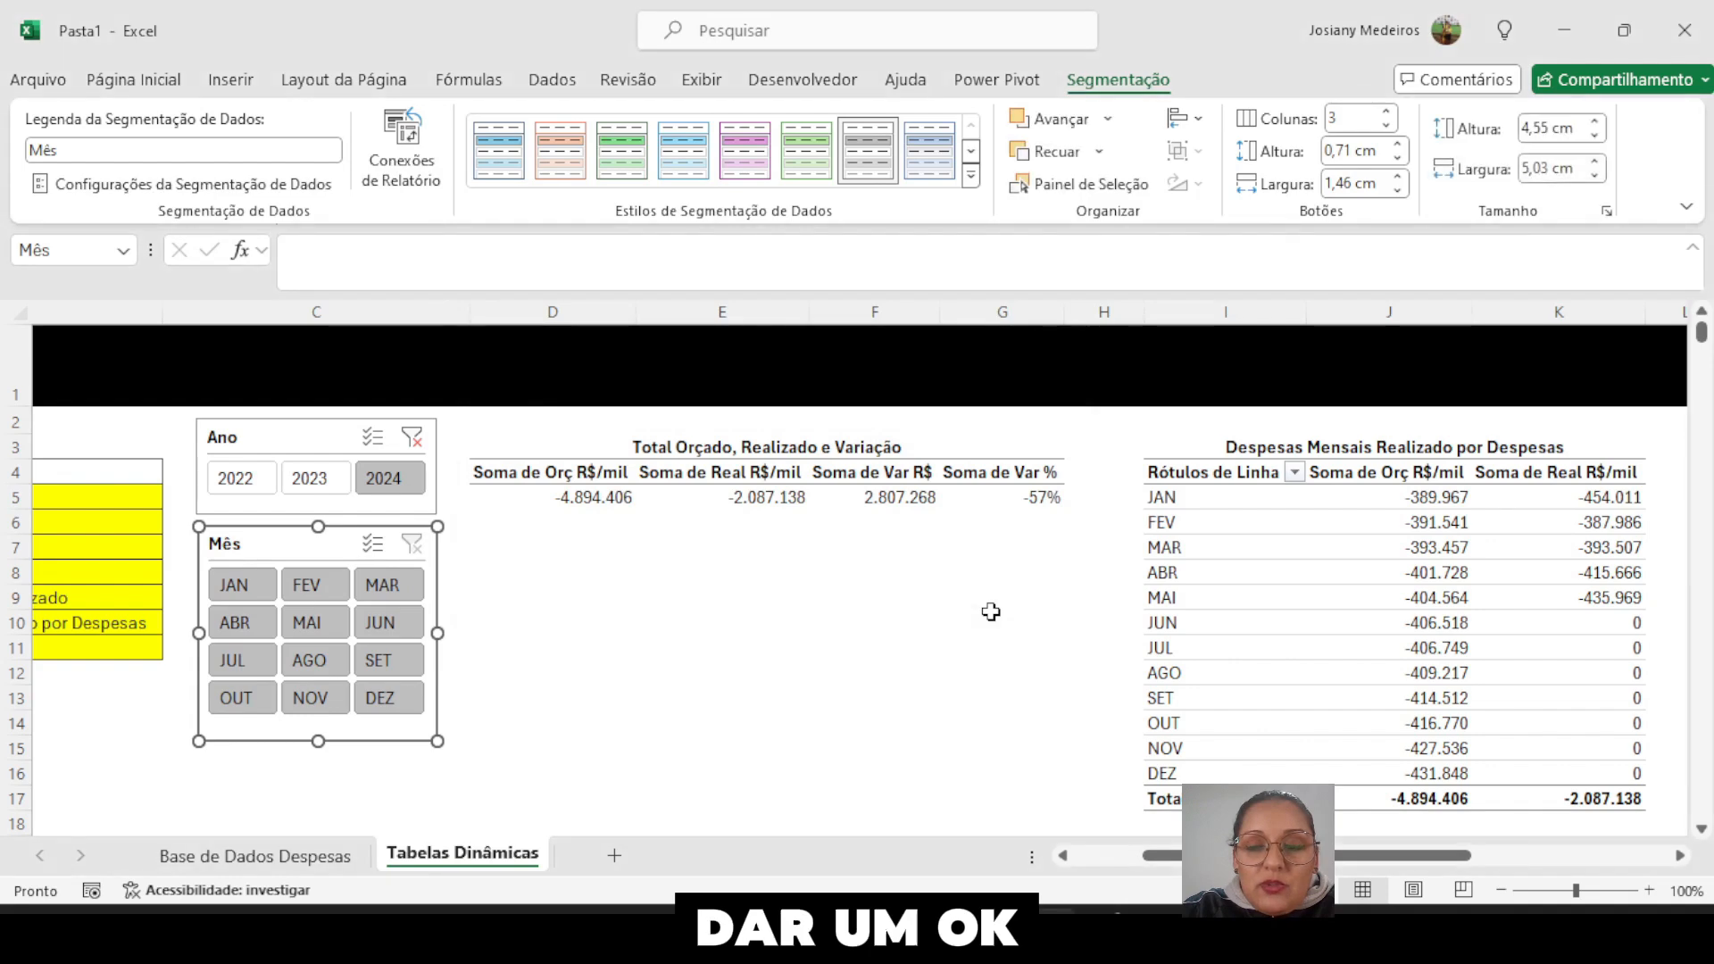
- Move the Mês slicer up onto the black band in row 1 and set it to 12 columns
drag(314, 547, 1345, 349)
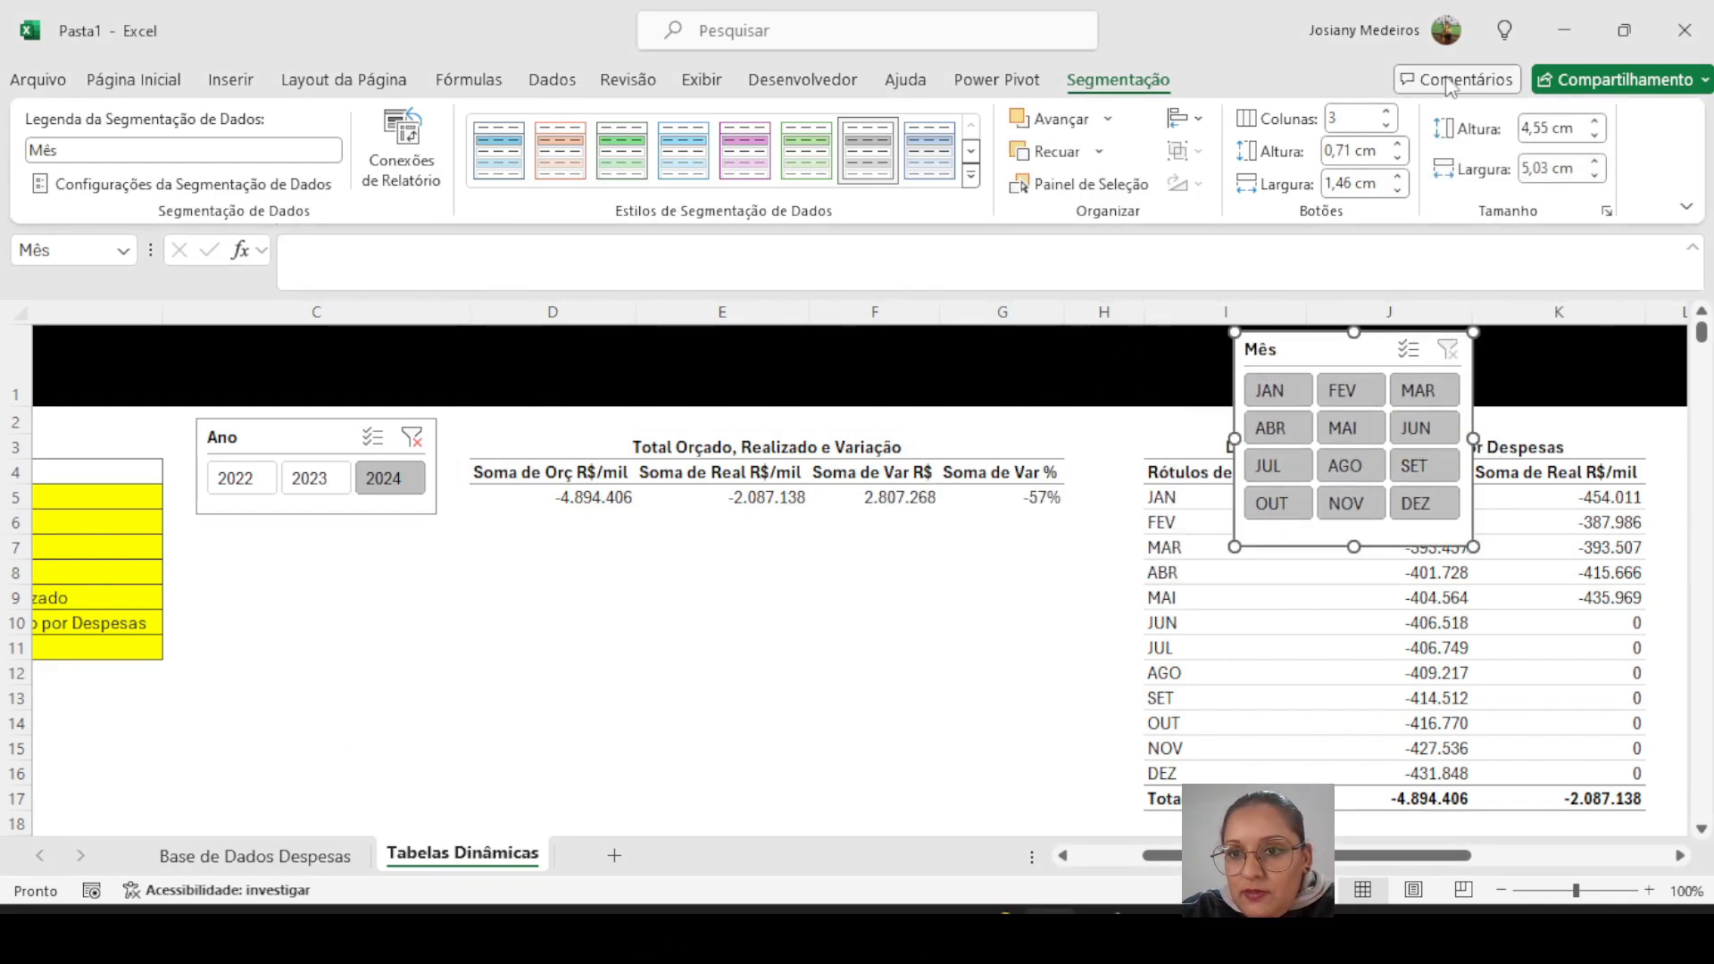
click(1389, 112)
click(1389, 112)
click(1389, 112)
click(1389, 113)
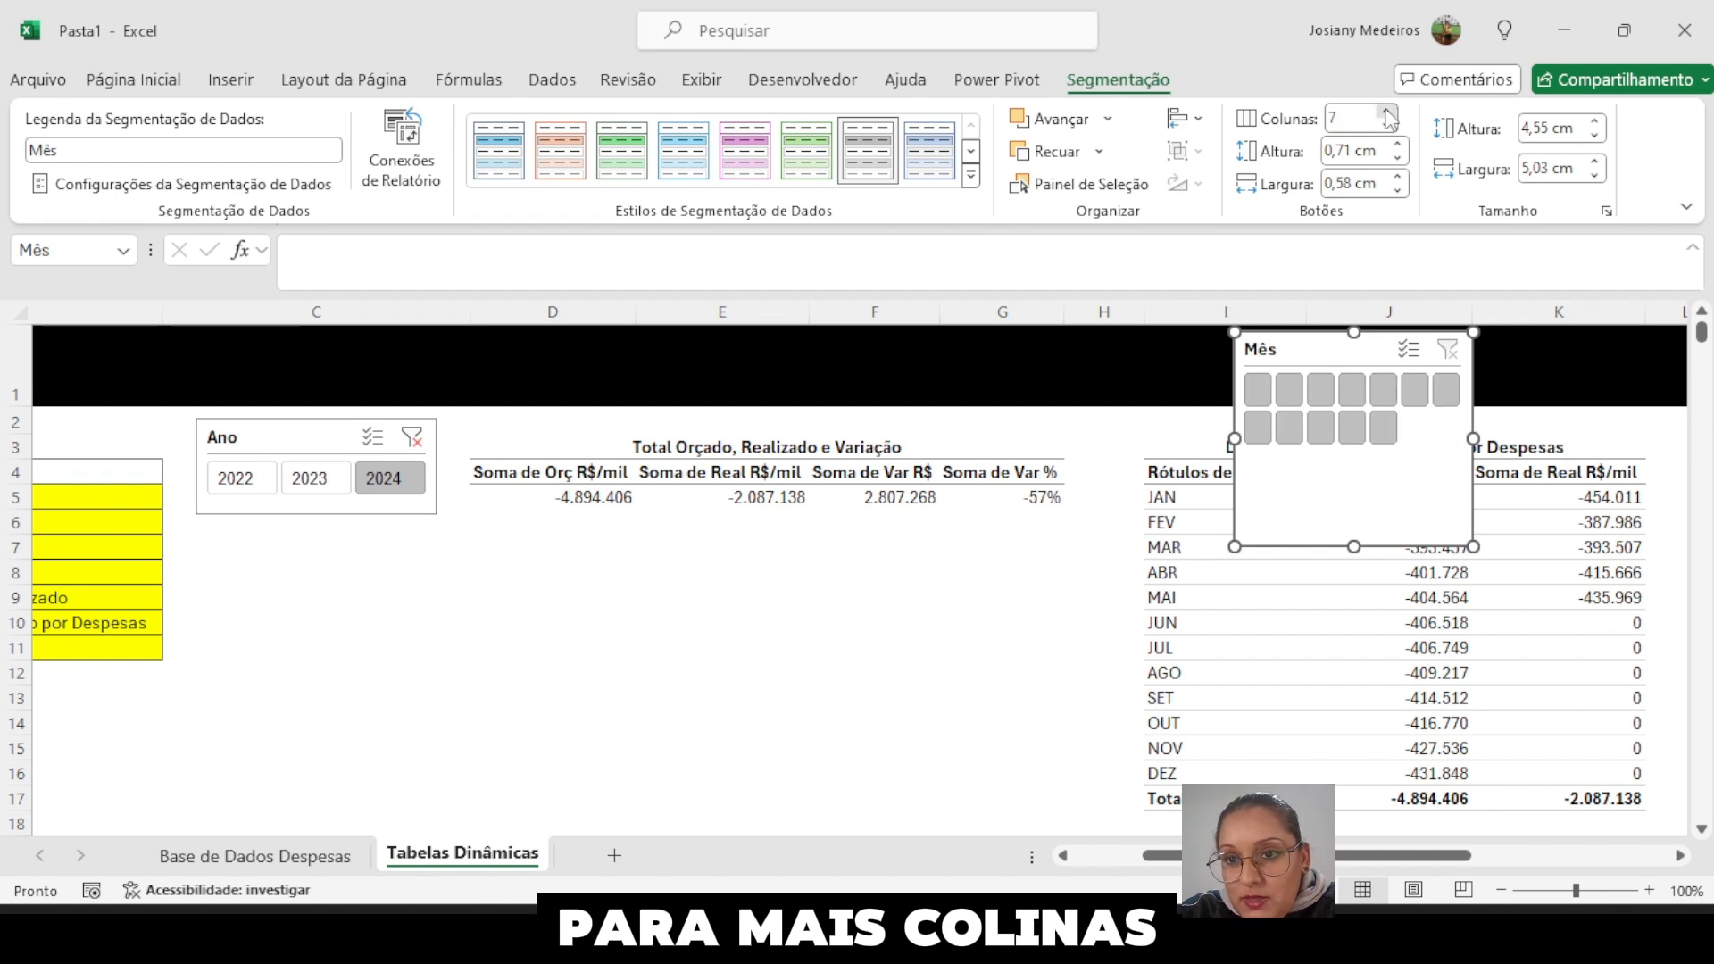
click(1389, 112)
click(1389, 112)
click(1389, 112)
click(1390, 112)
click(1389, 113)
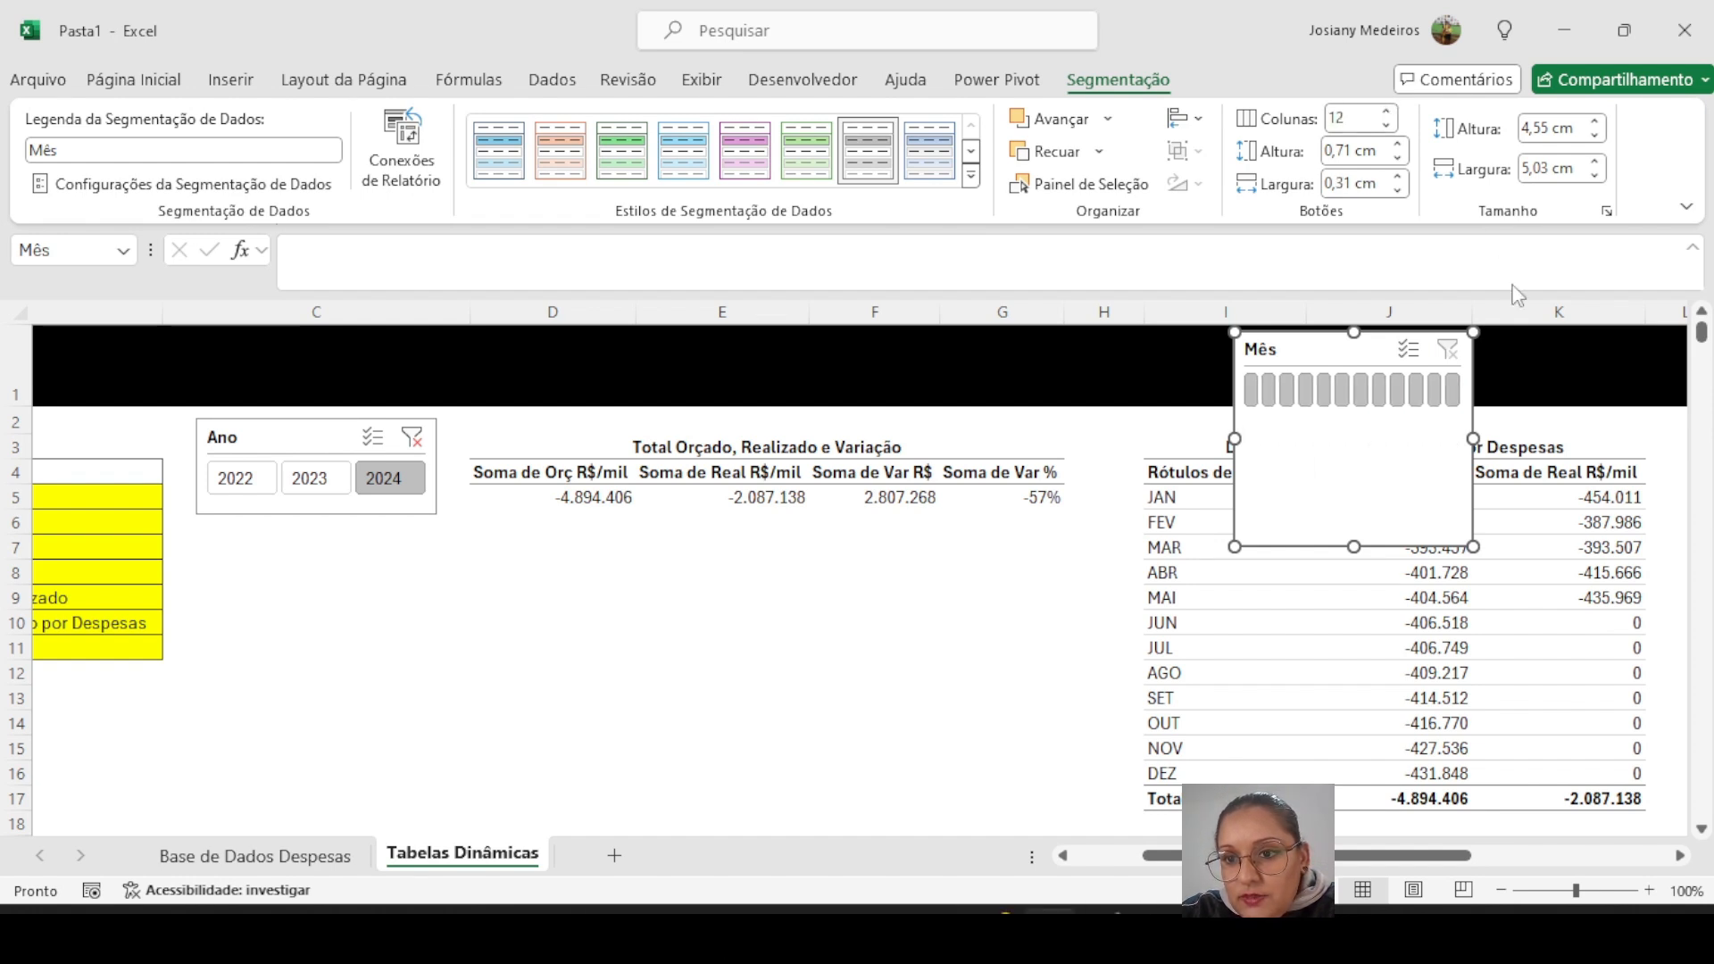
- Widen the Mês slicer until all month names are readable and reduce its height to fit the black band
drag(1471, 443, 1686, 419)
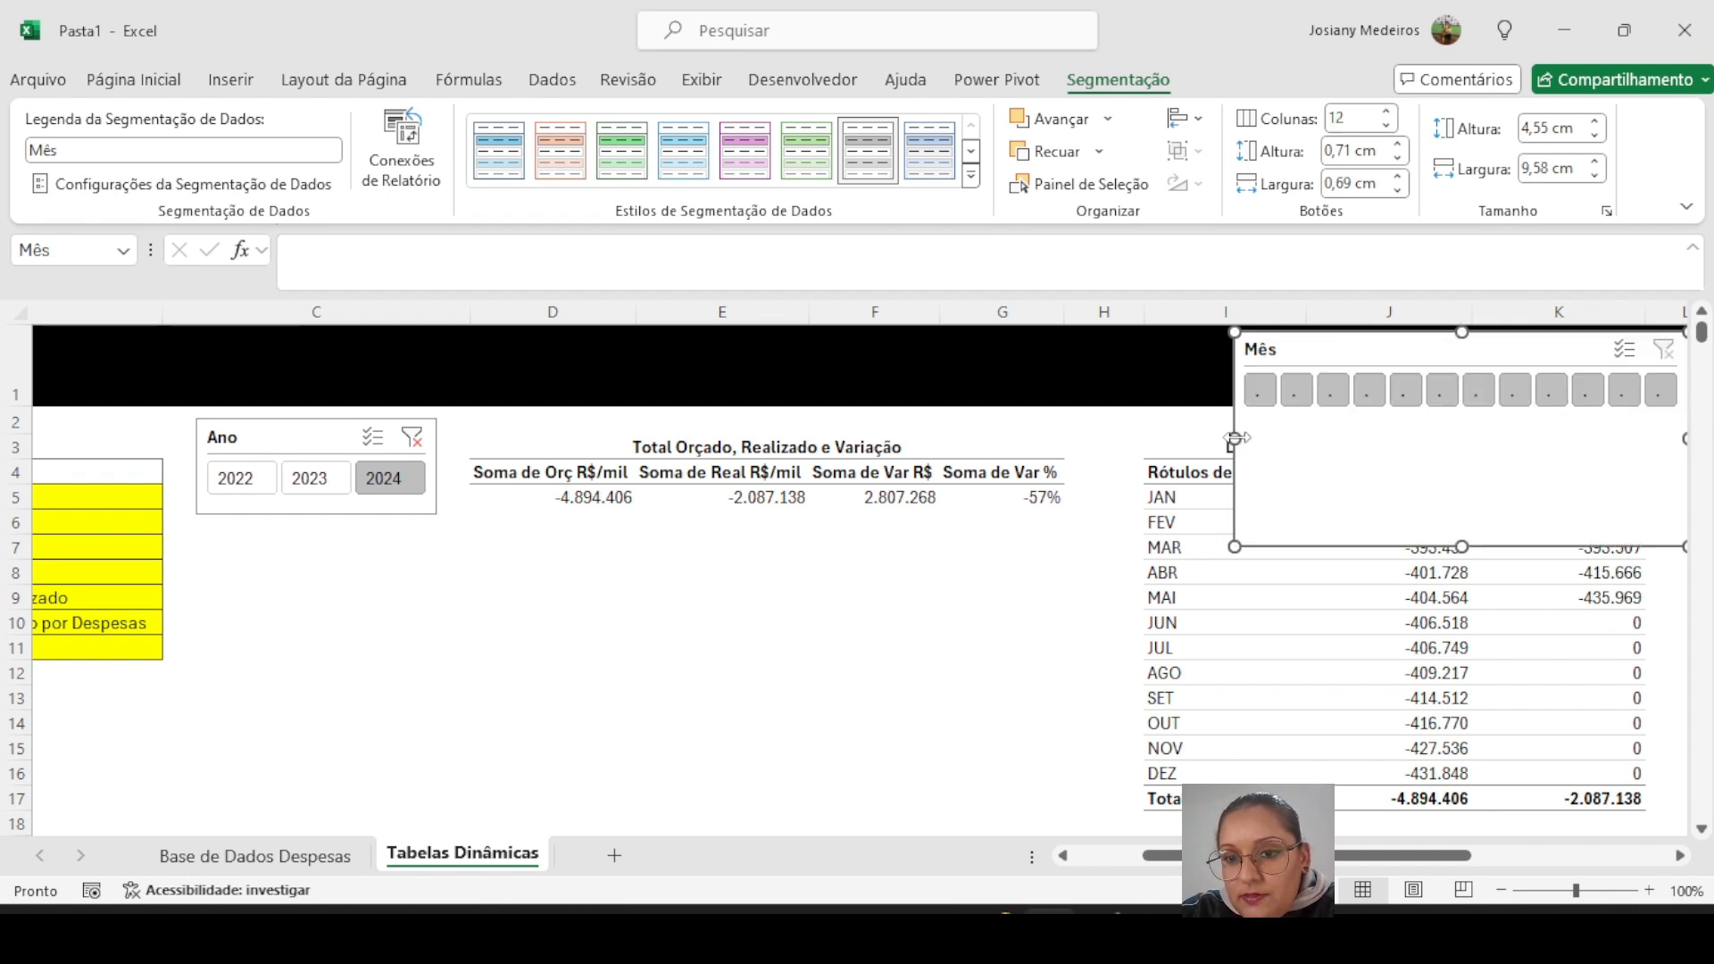
drag(1240, 437, 881, 461)
drag(1291, 559, 1221, 425)
- Make row 1 slightly taller and move the Ano slicer onto the black band beside the Mês slicer
click(16, 384)
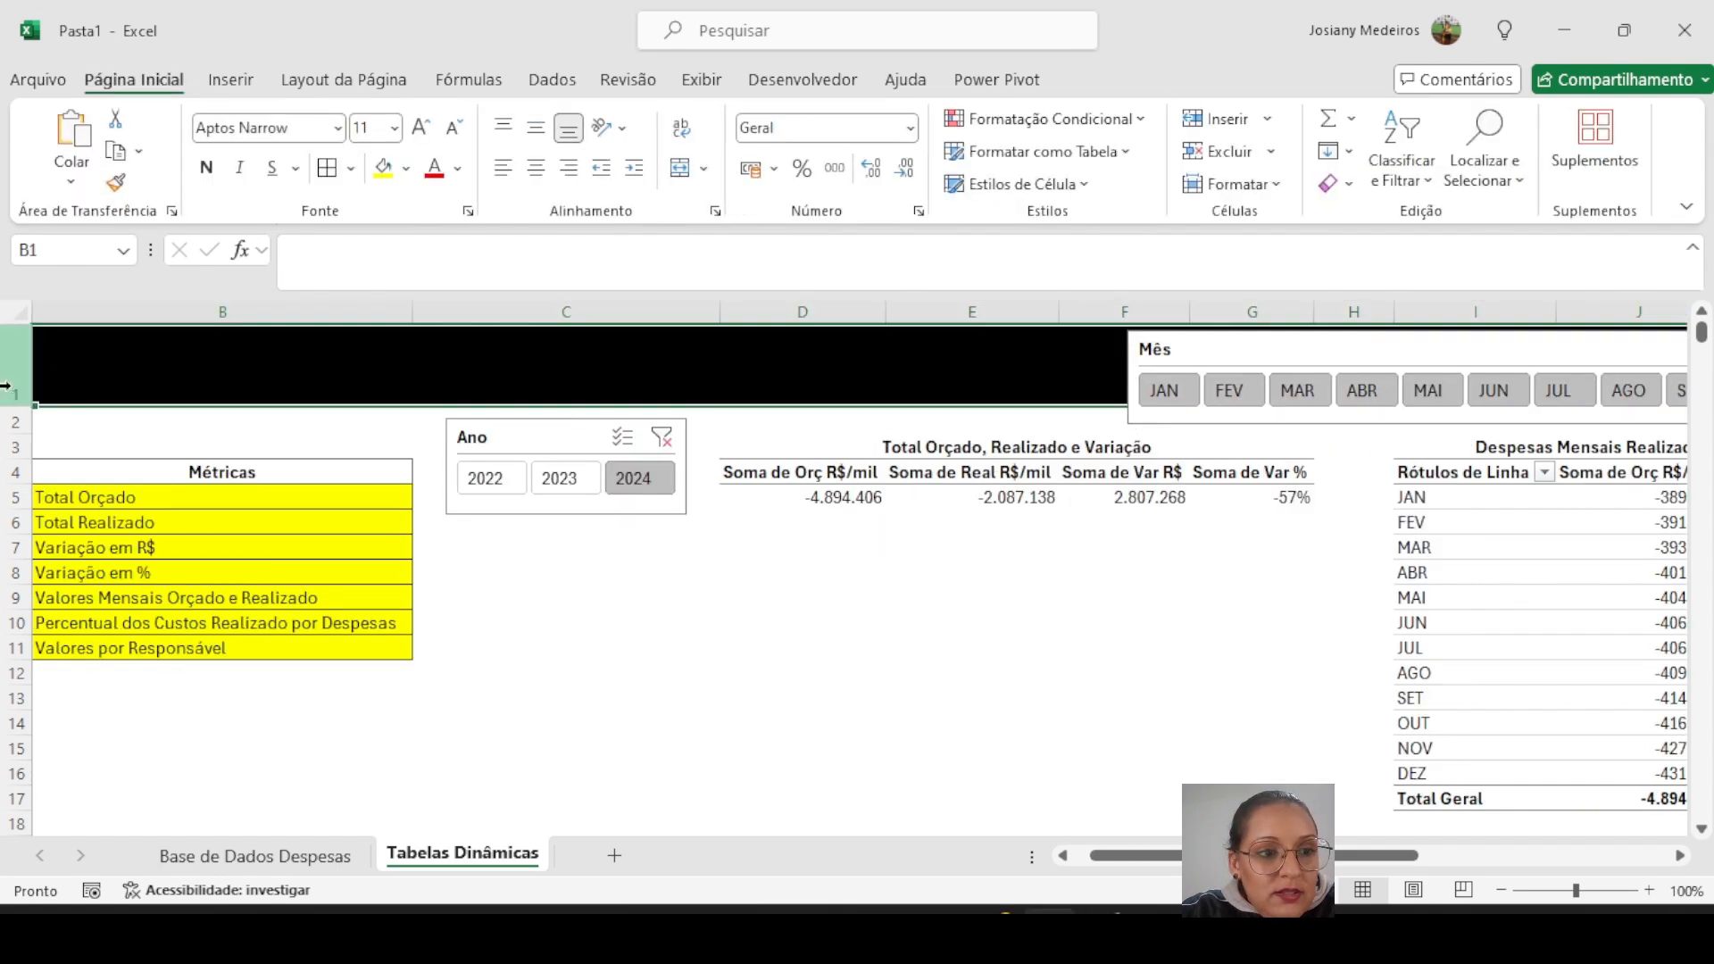
drag(17, 407, 17, 431)
drag(592, 455, 967, 347)
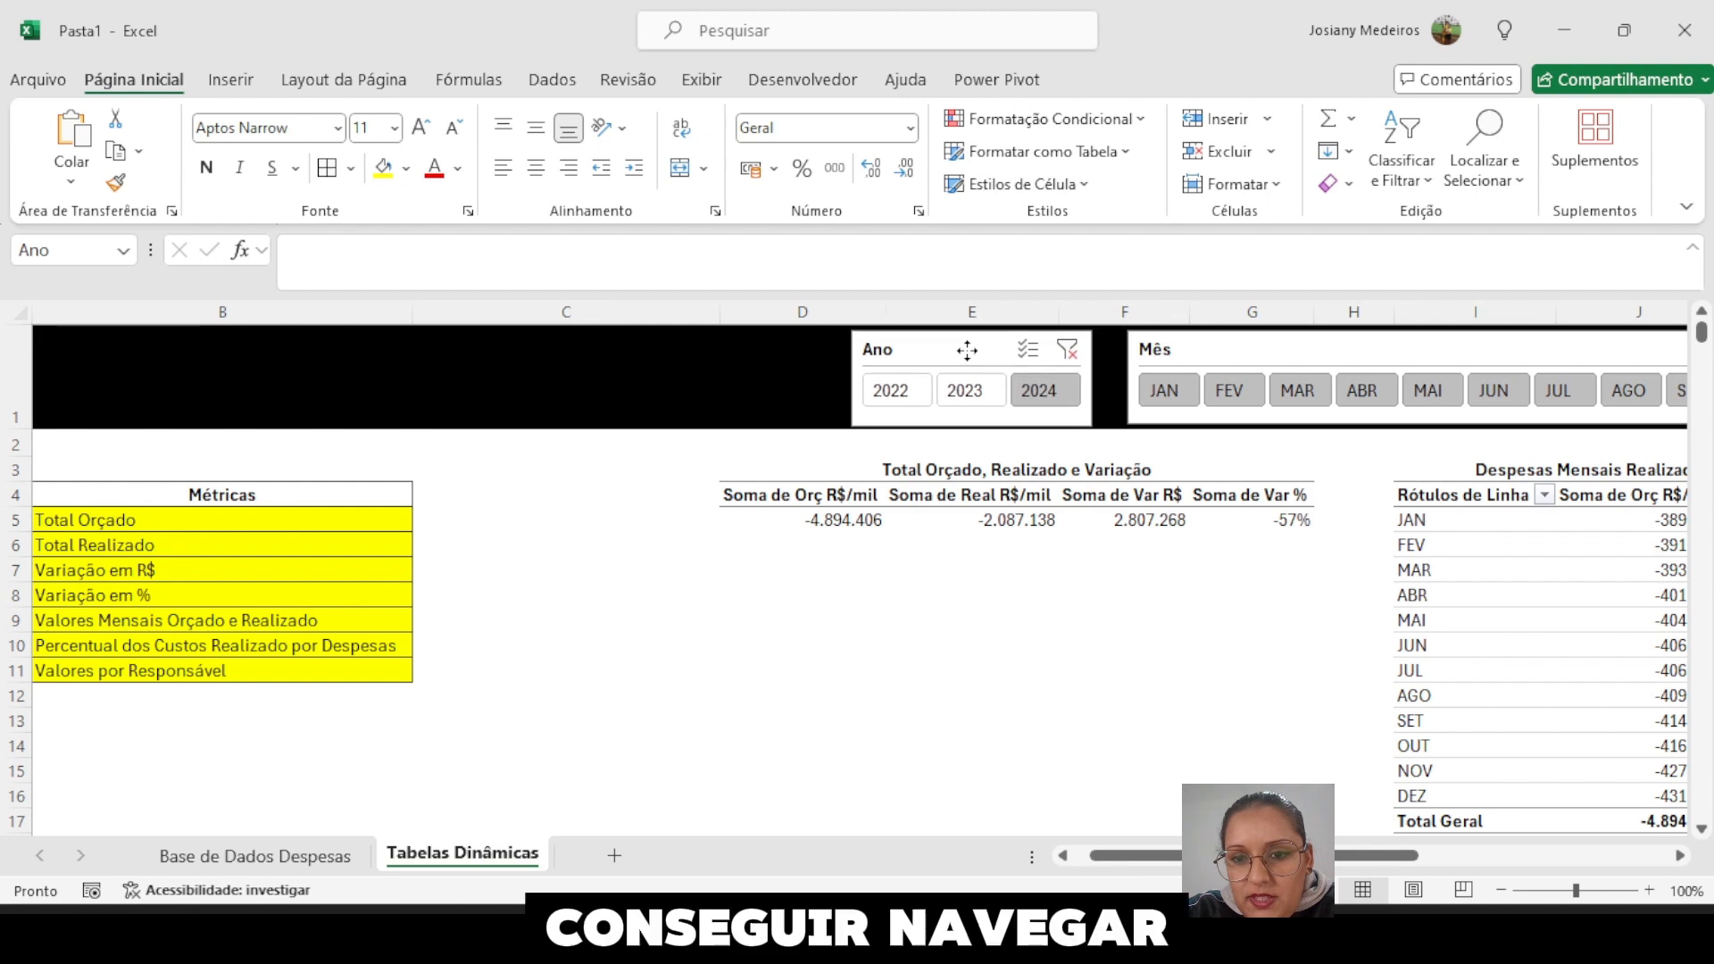
- Shift the Mês and Ano slicers further along the black band, above the monthly and percentage pivot tables
drag(1344, 857, 1510, 862)
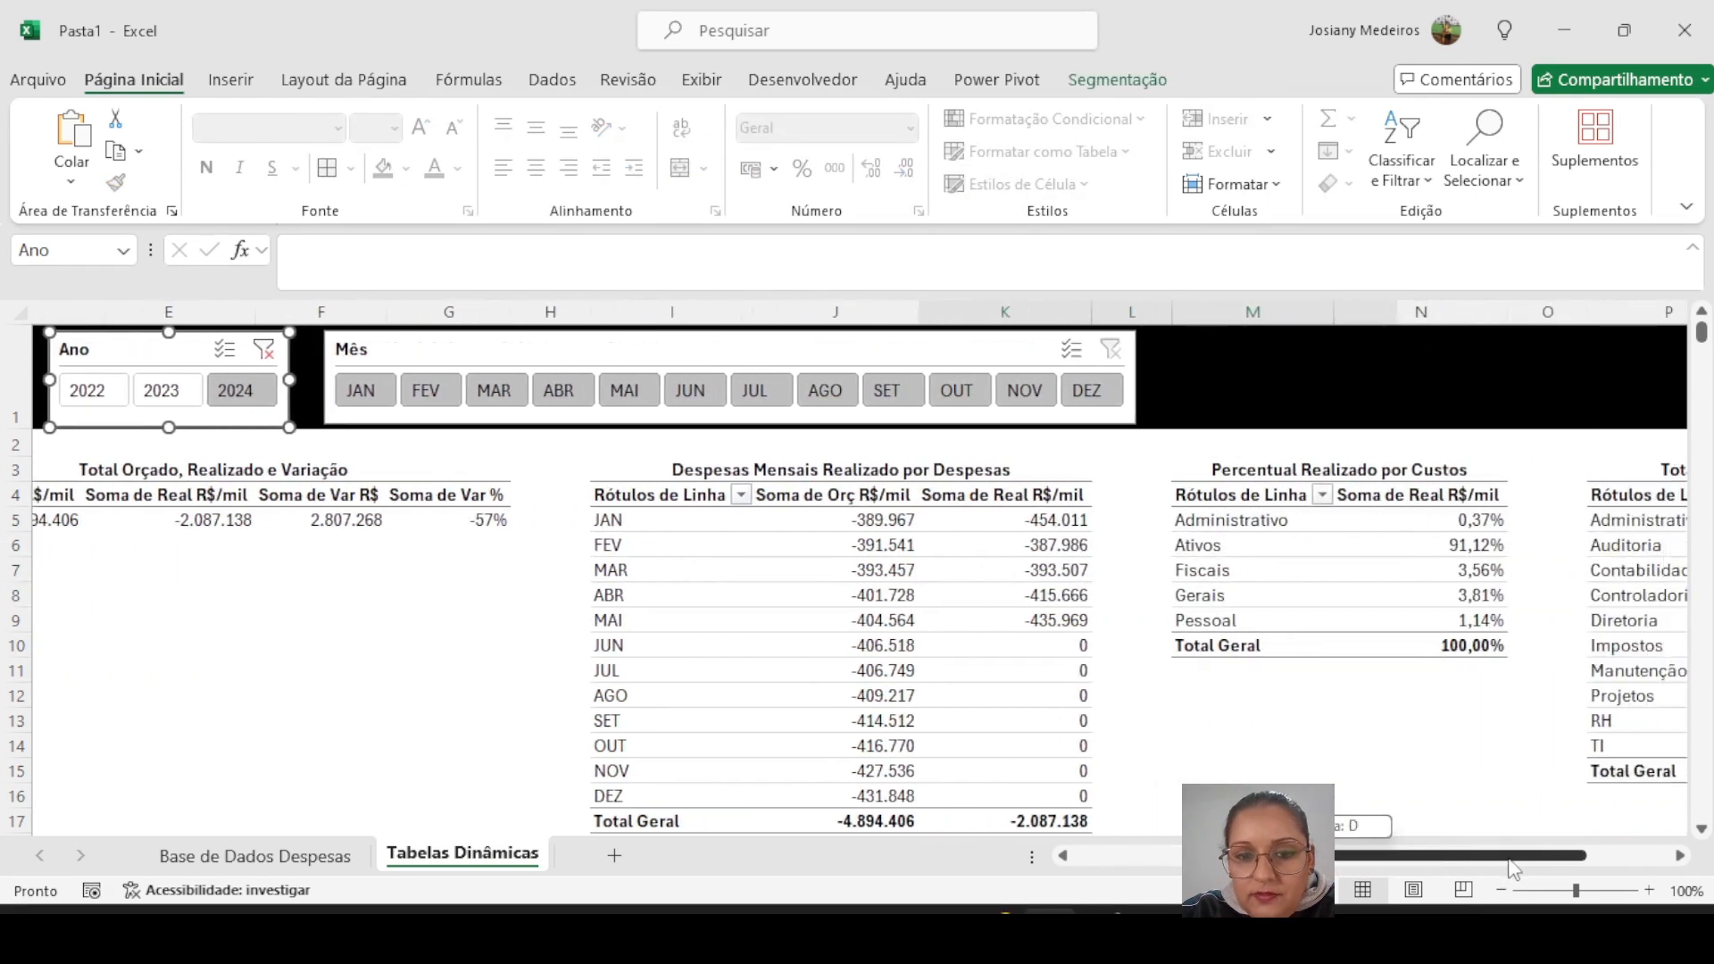
drag(623, 358, 999, 361)
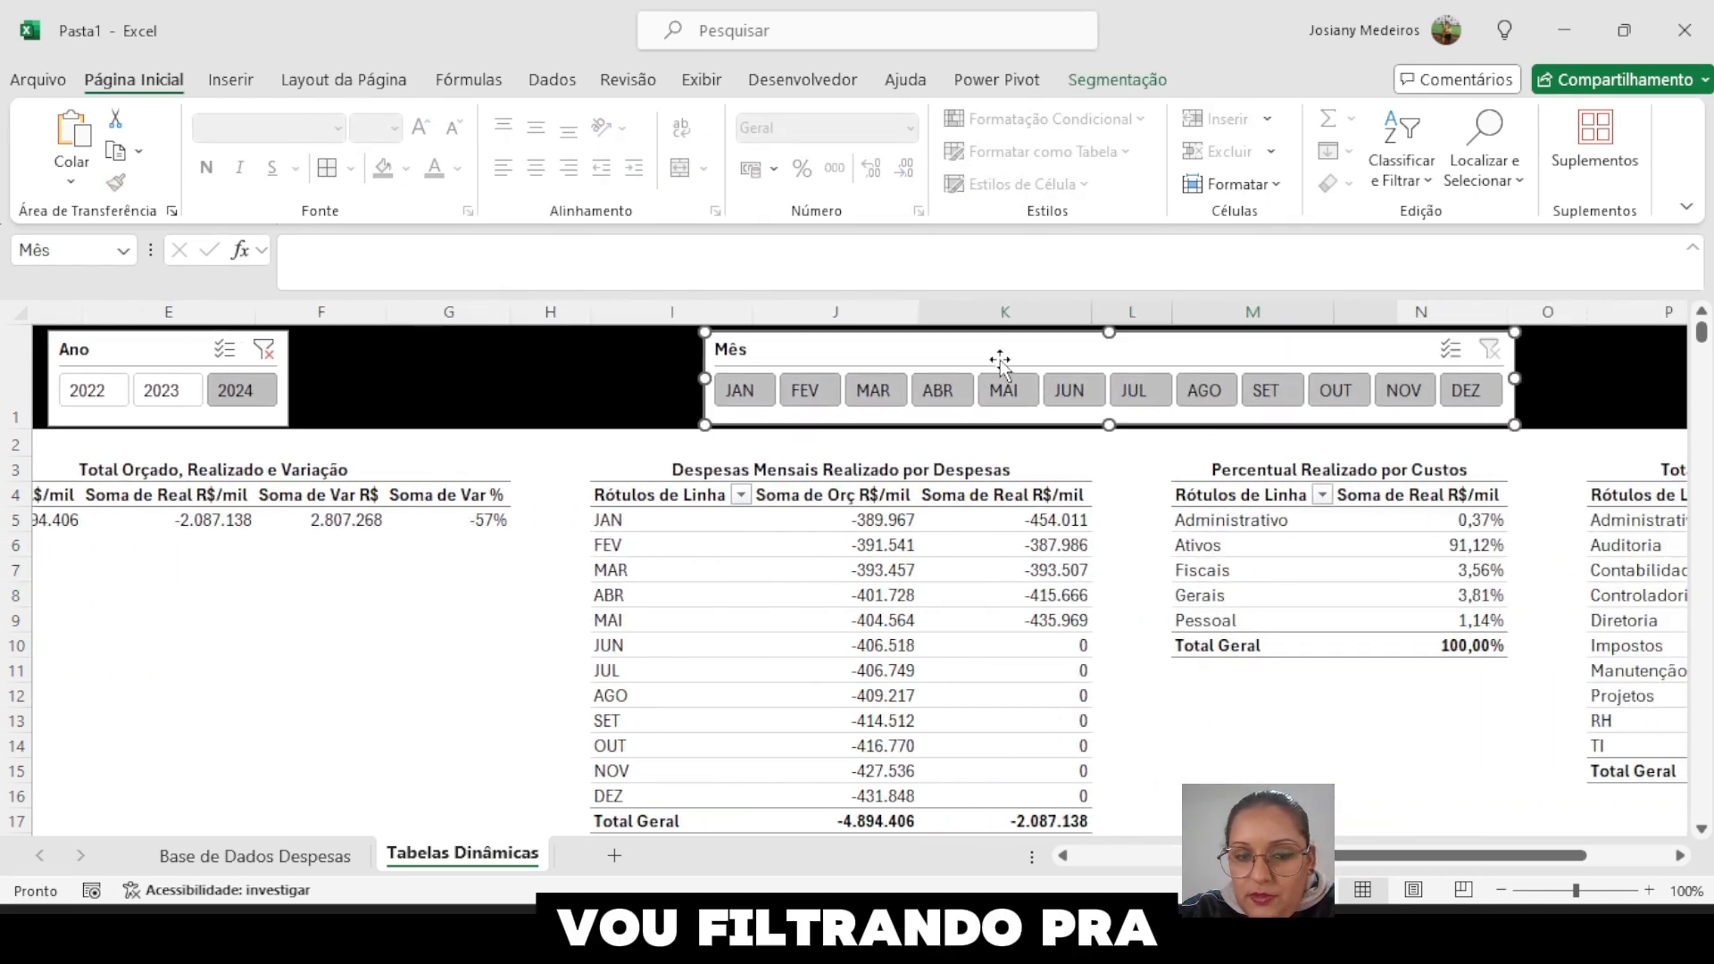
drag(153, 356, 530, 358)
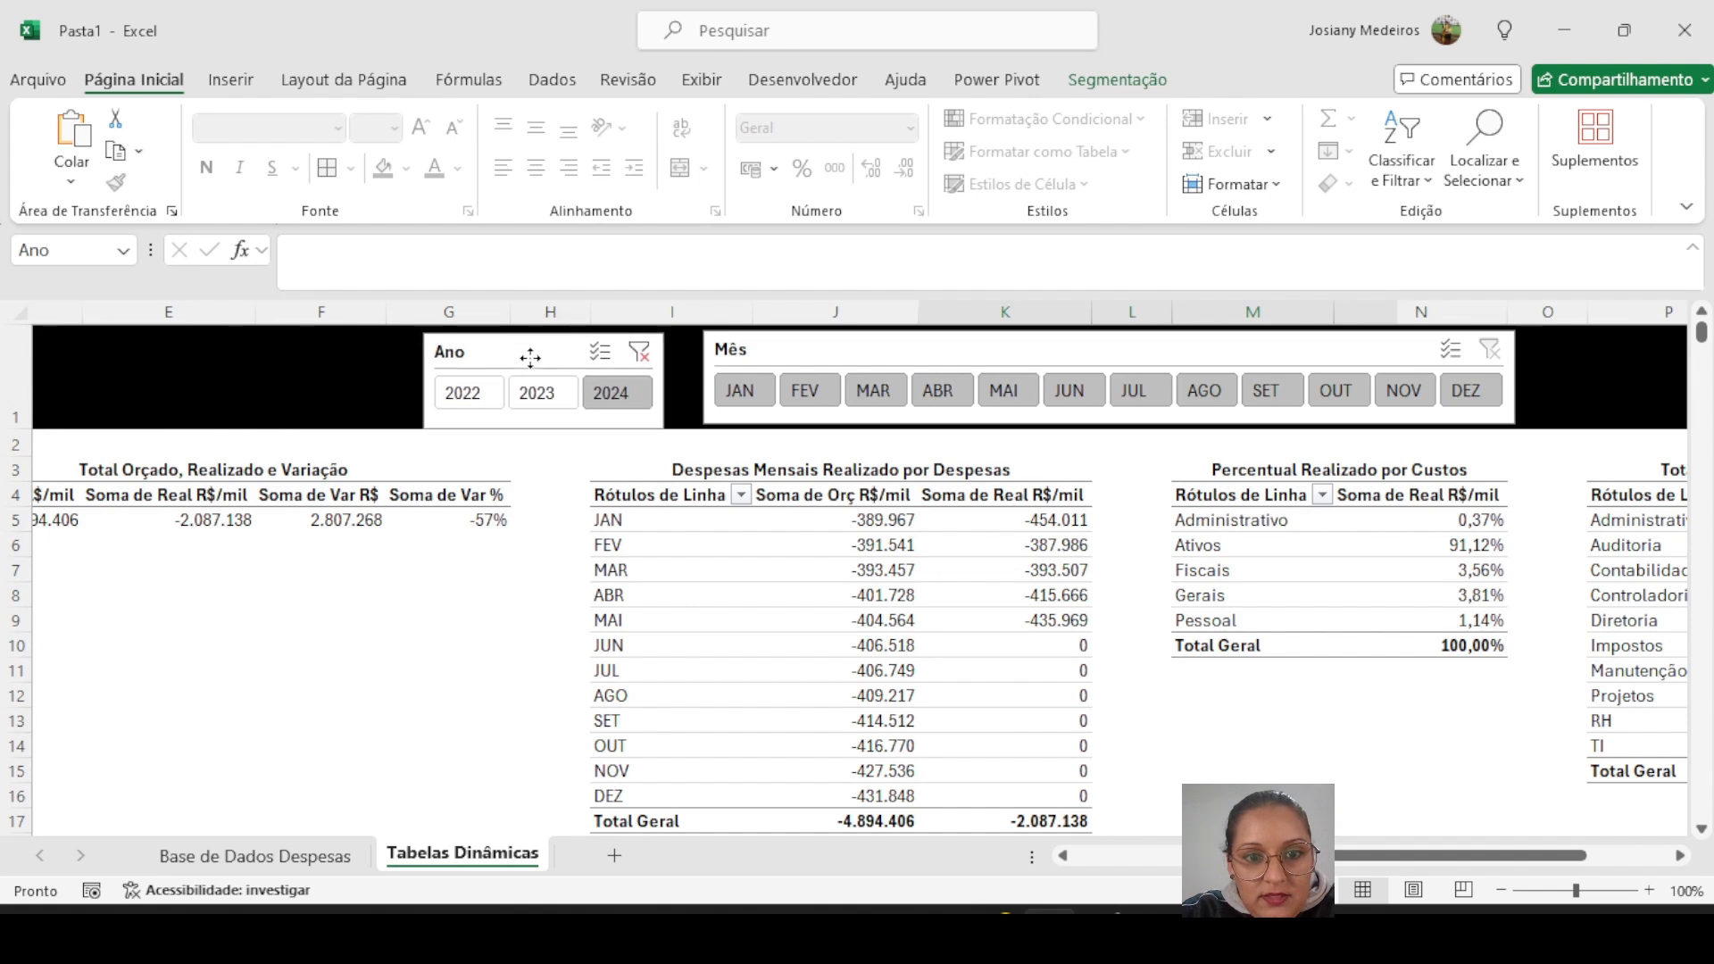
- Test the Ano slicer on the connected pivot tables by switching through 2022, 2023, 2024, 2022 and 2023
click(465, 393)
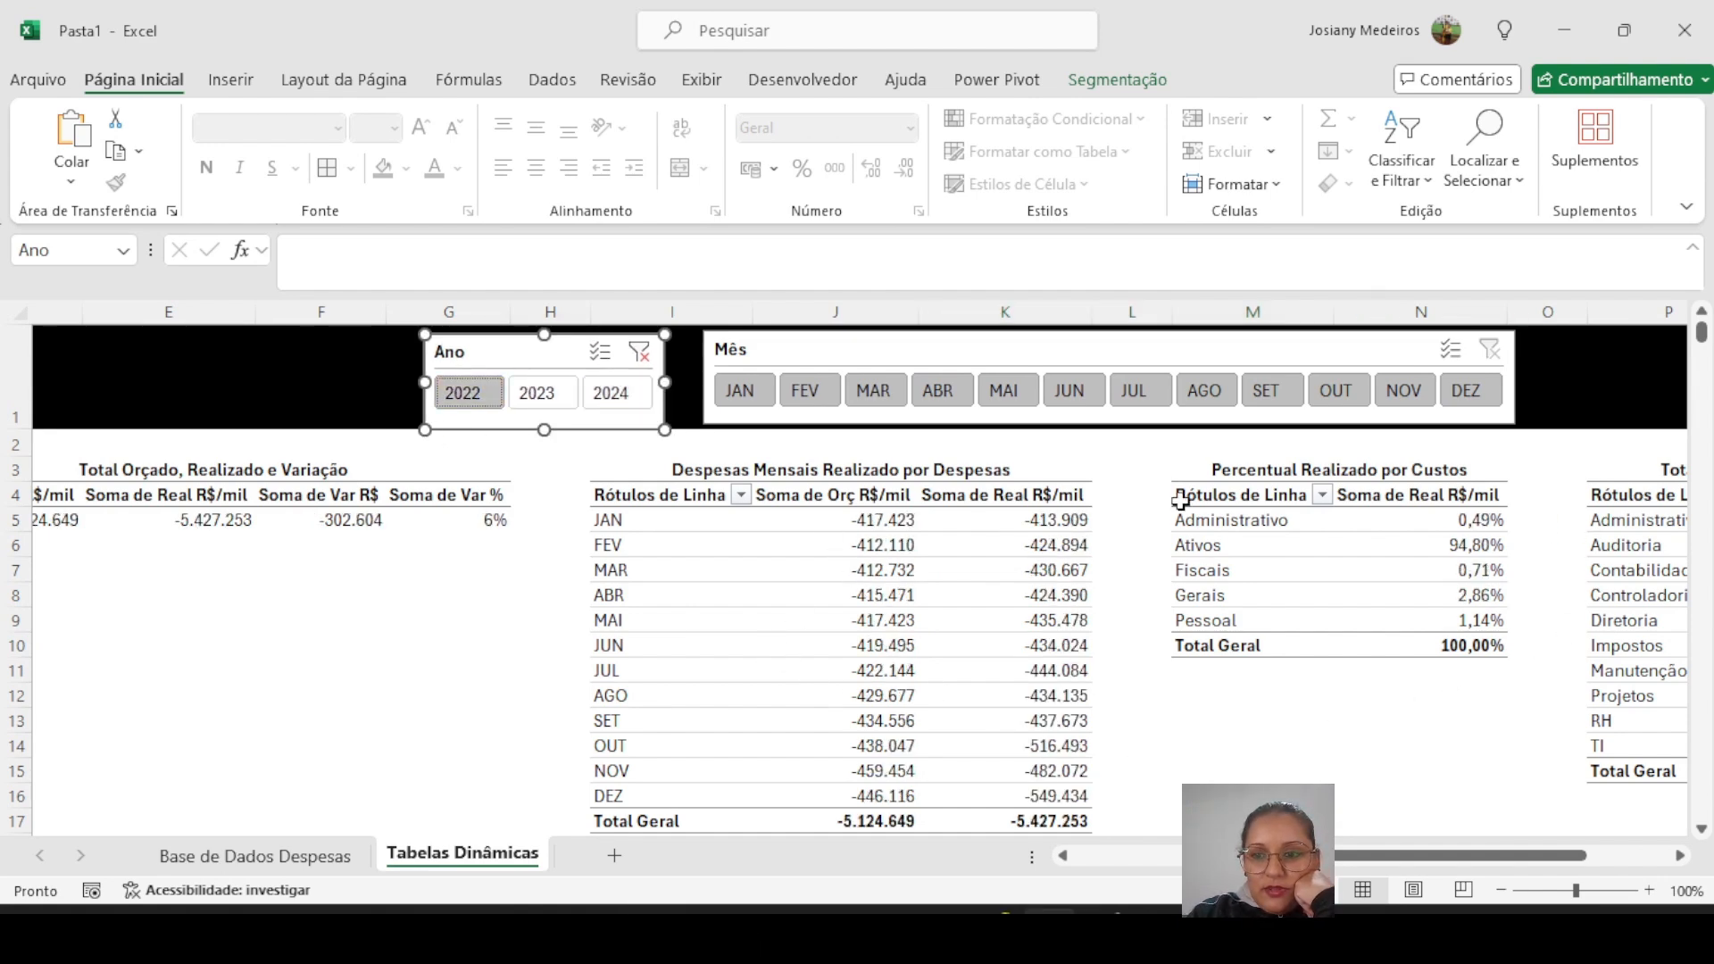
click(541, 394)
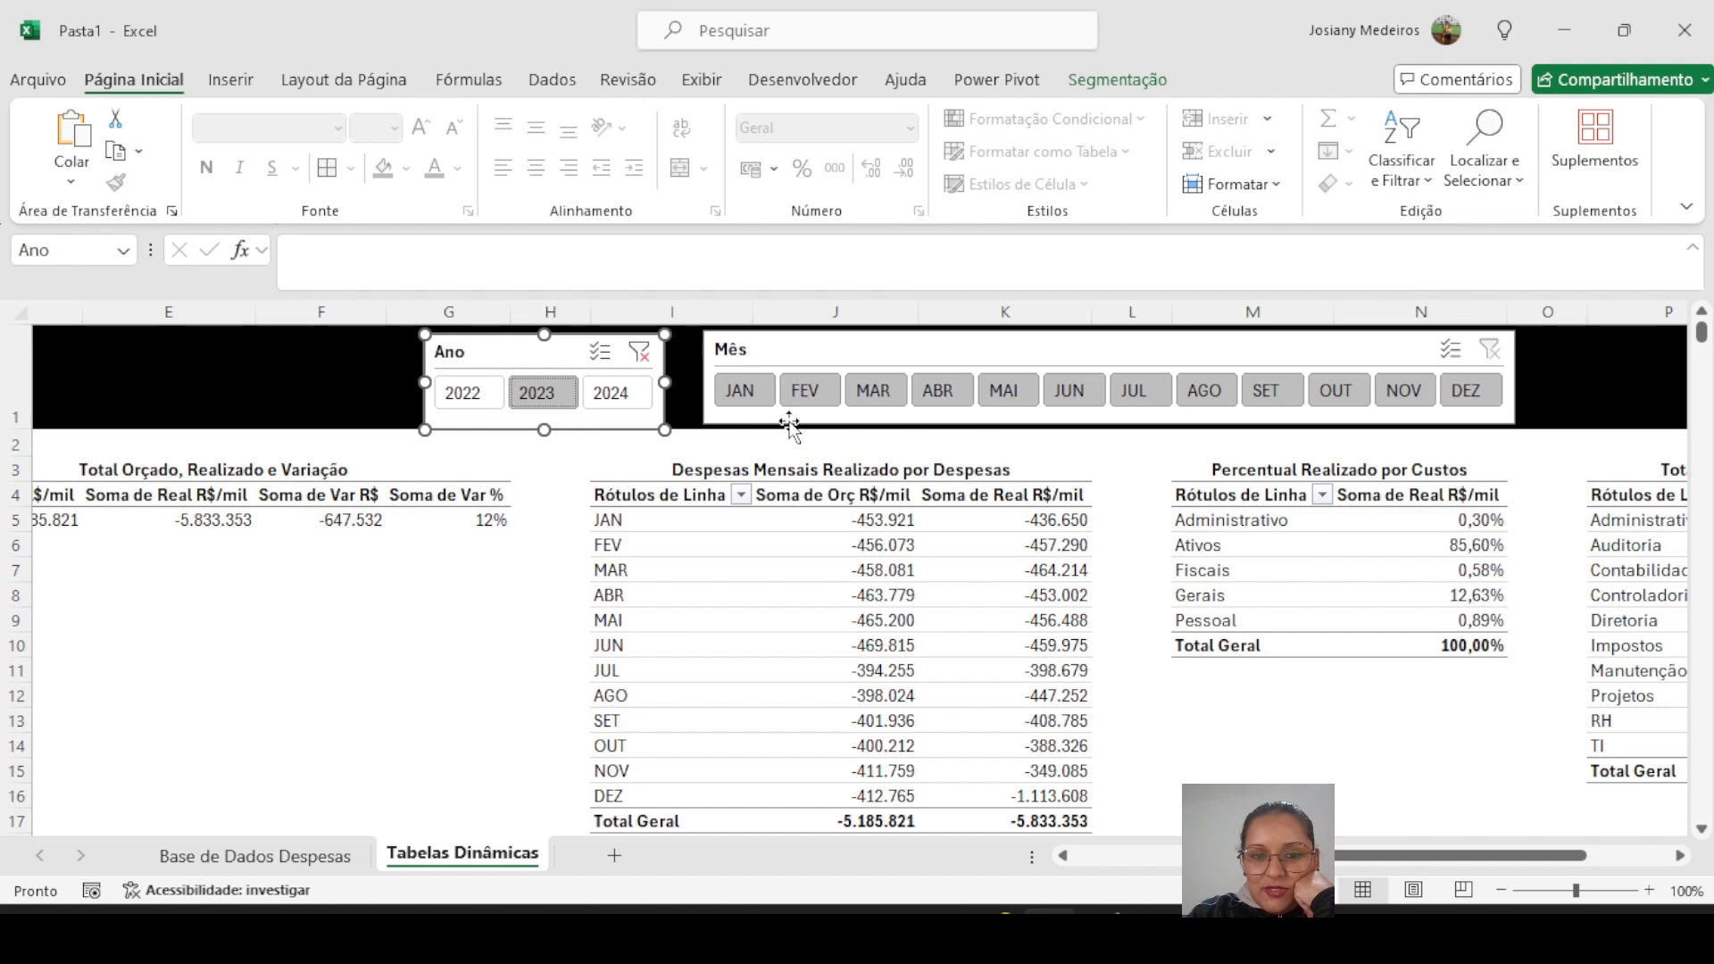
click(612, 392)
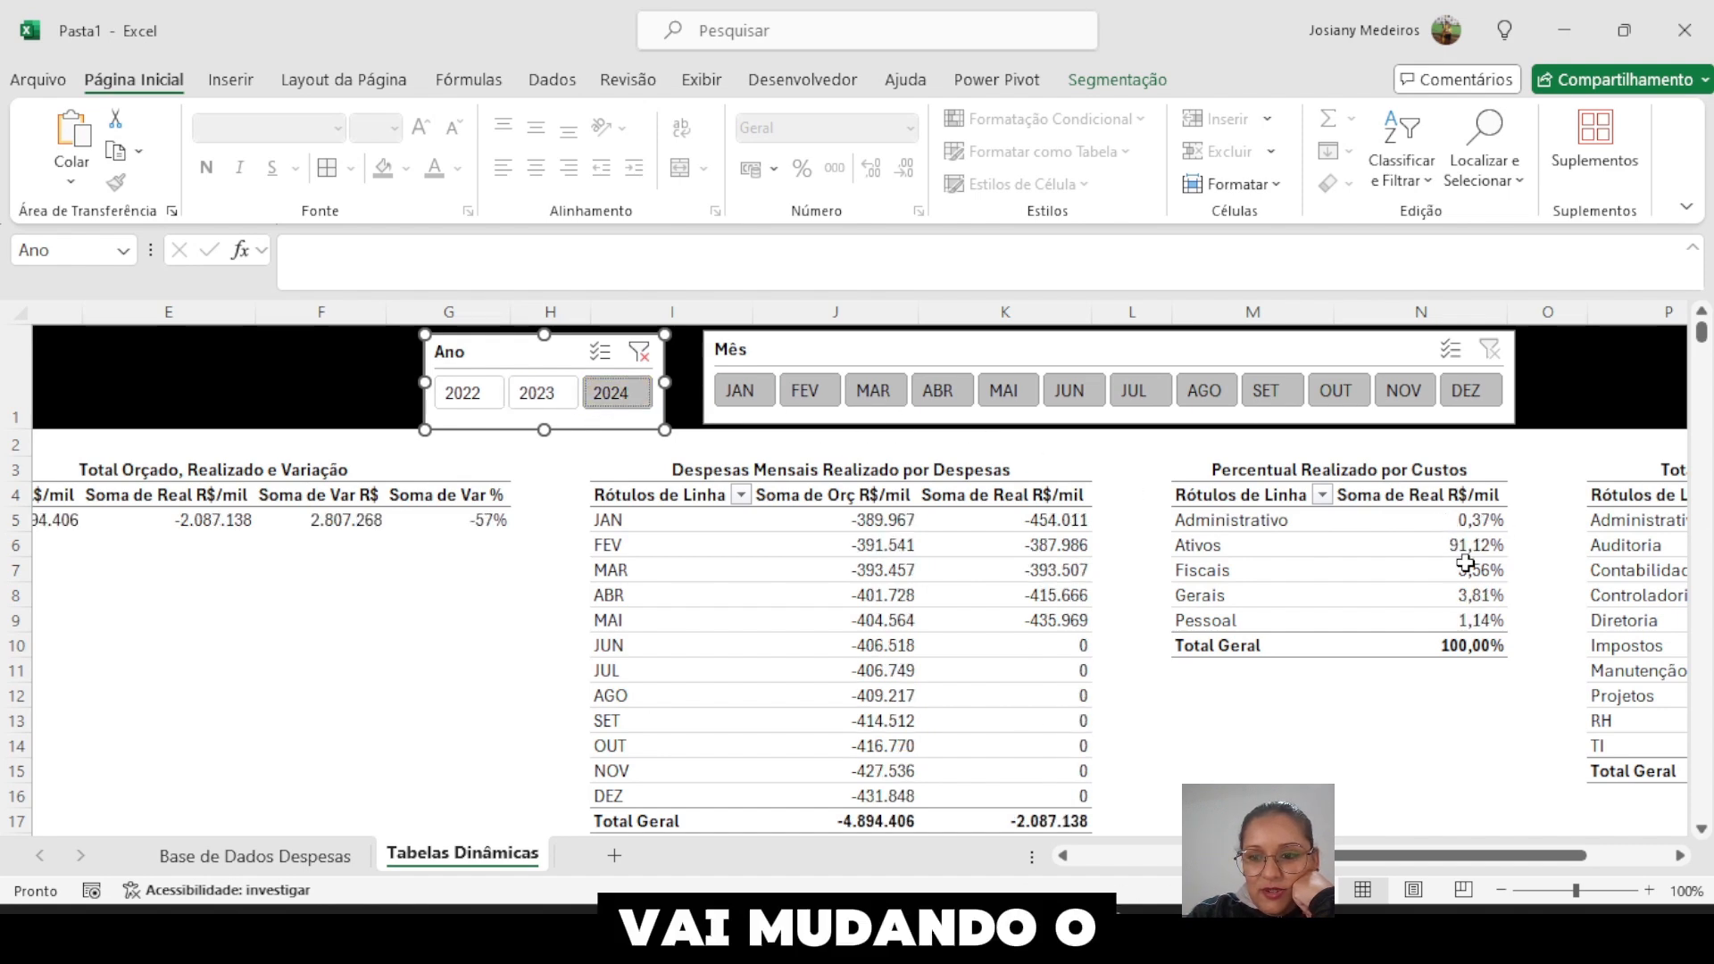
click(464, 394)
click(541, 393)
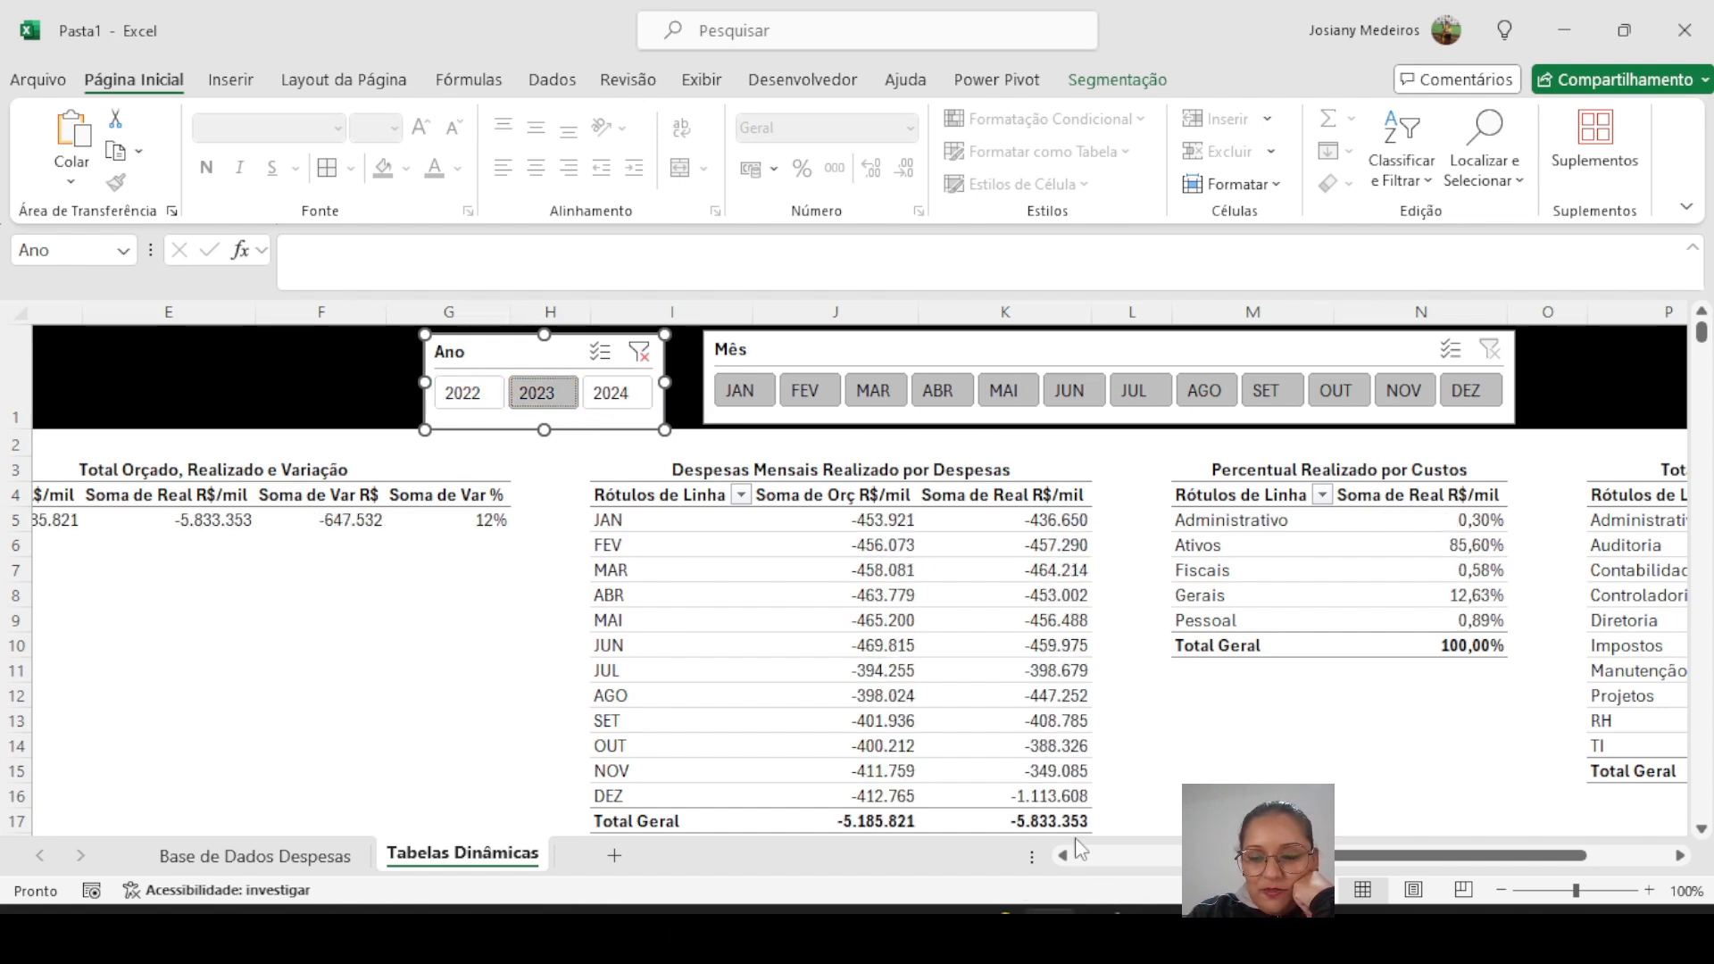
- Zoom the sheet out to 90% and hide the ribbon to show more rows
click(1499, 891)
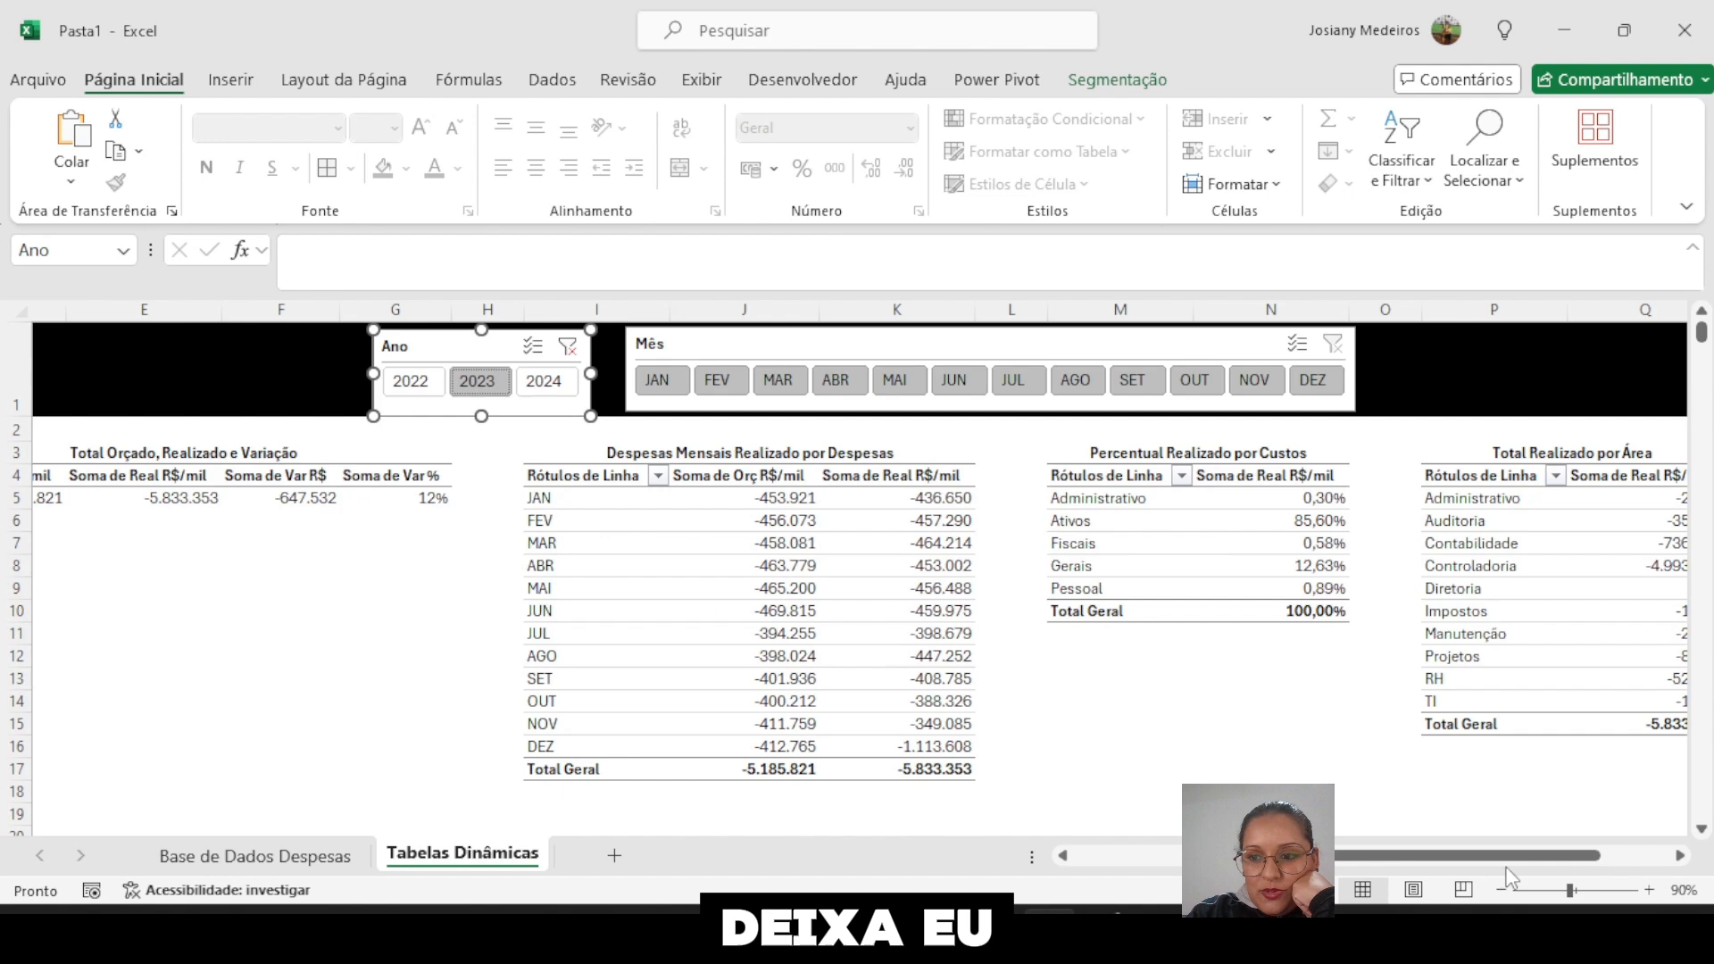
click(1685, 207)
click(1428, 265)
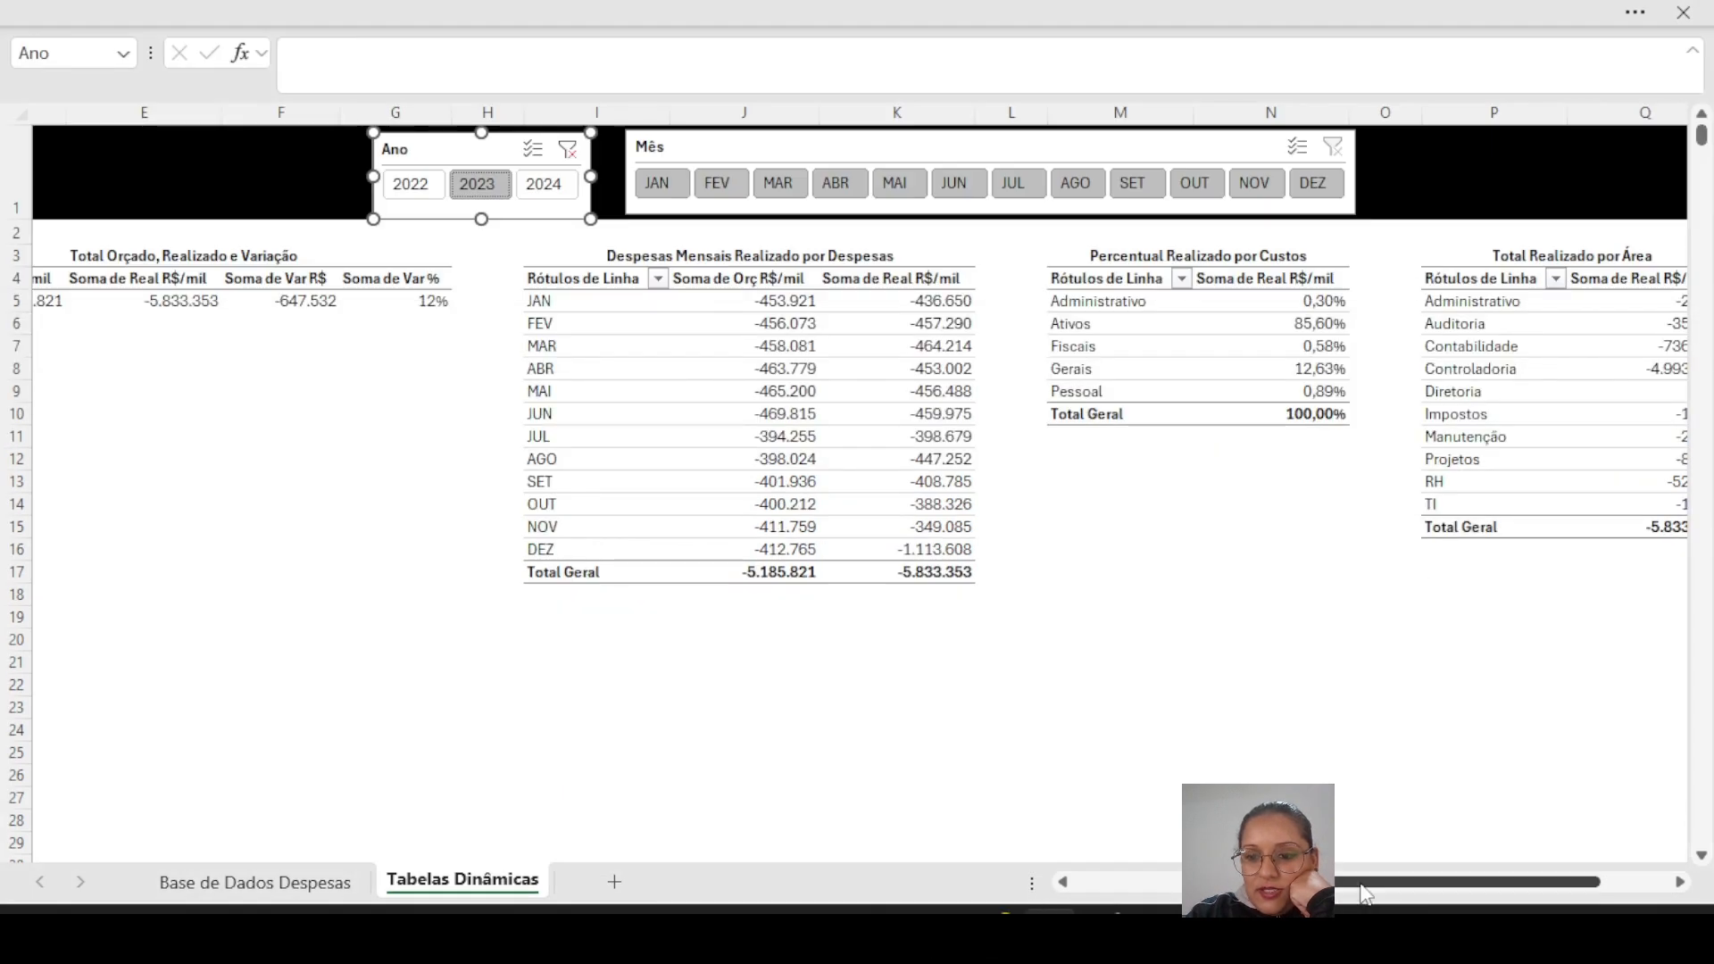
- Move the Total Orçado, Realizado e Variação table with its title from D3:G5 to I20, below the monthly table
drag(1410, 882, 1312, 884)
drag(404, 255, 575, 300)
key(ctrl+x)
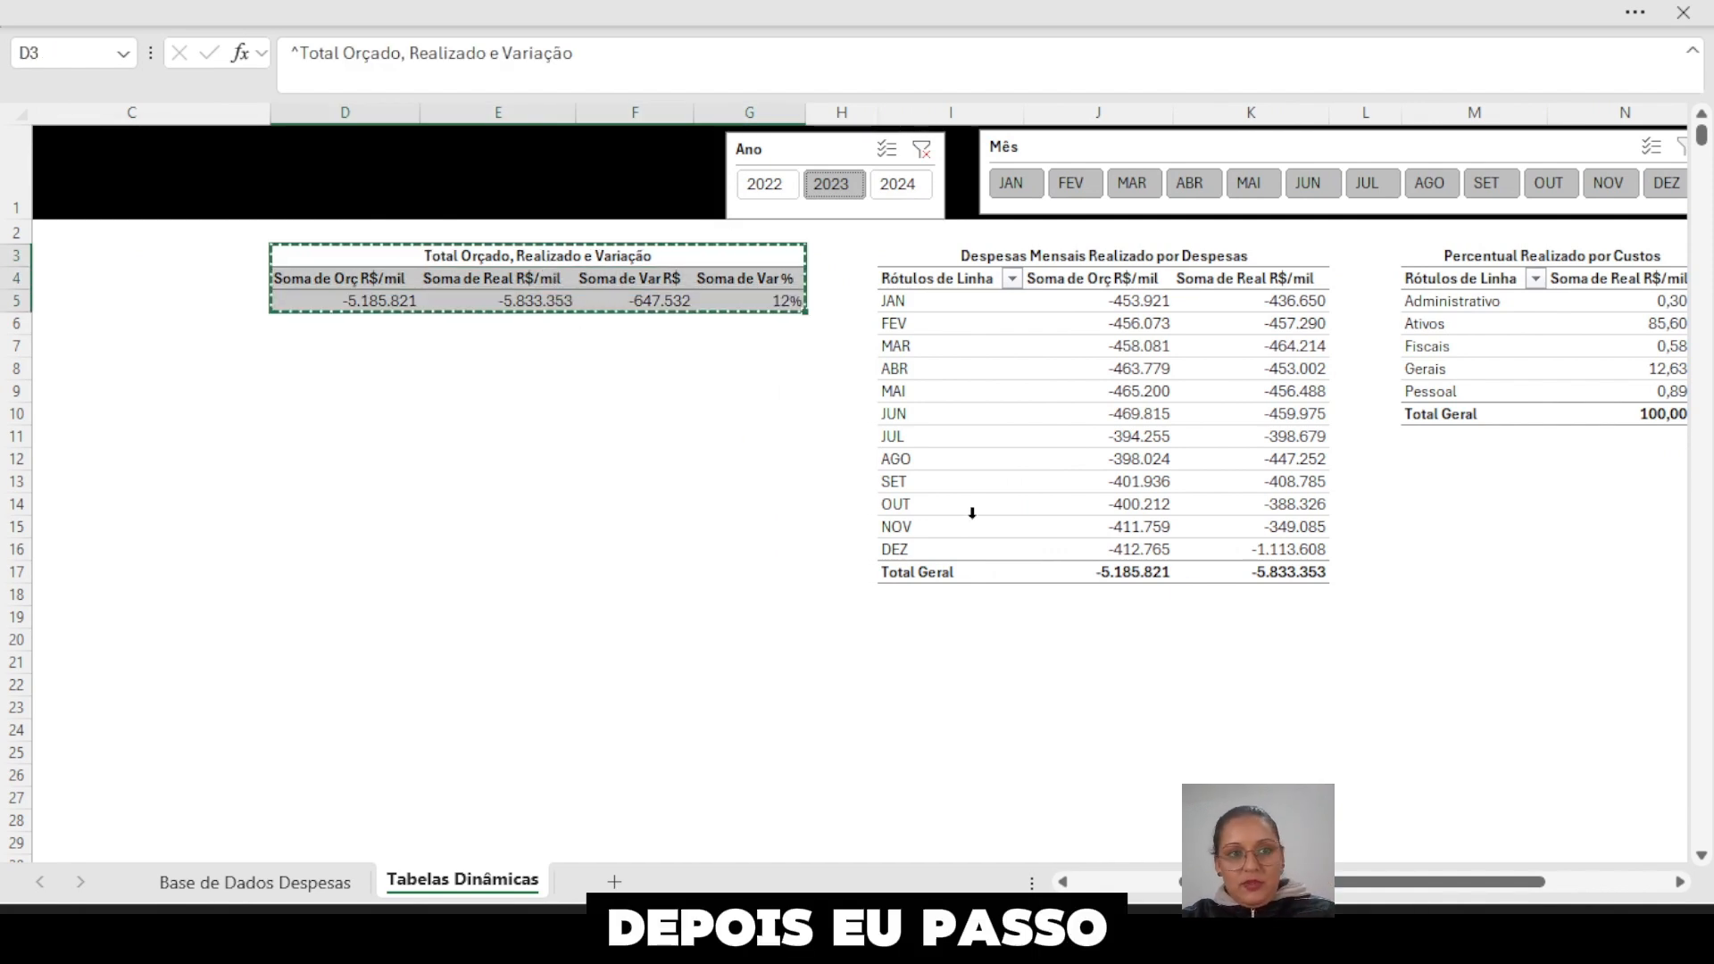
click(943, 649)
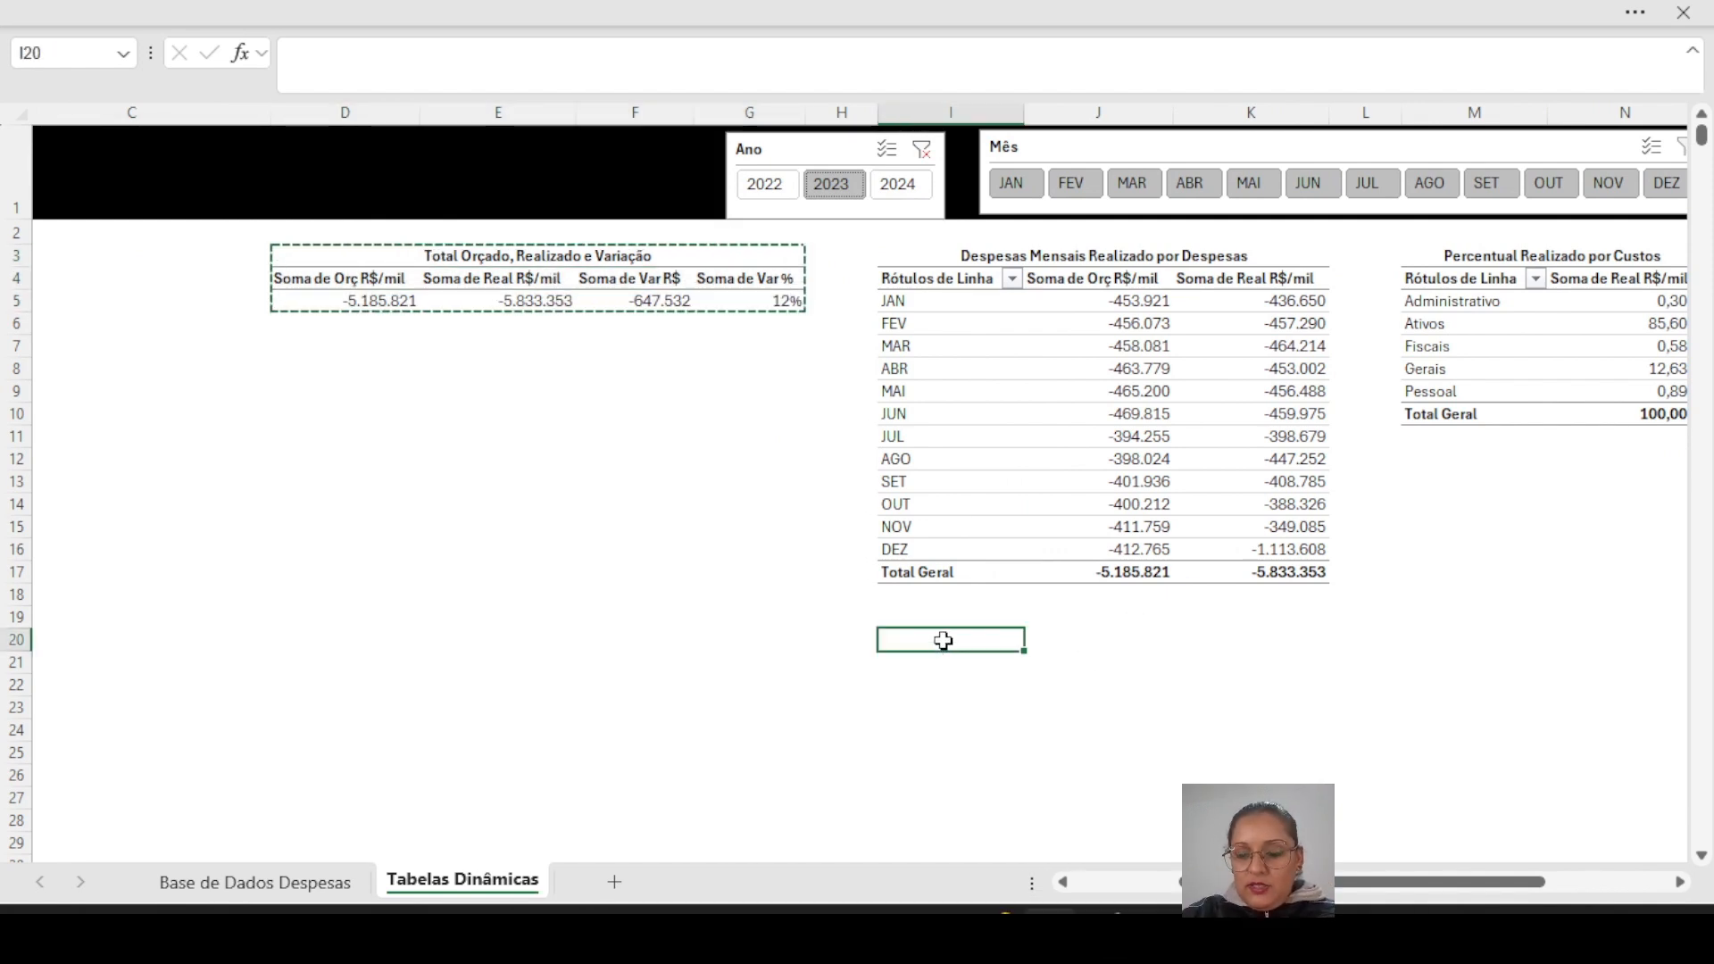
key(ctrl+v)
- Check that all four pivot tables respond to the Ano slicer by selecting 2022 and 2023
drag(1268, 884, 1410, 890)
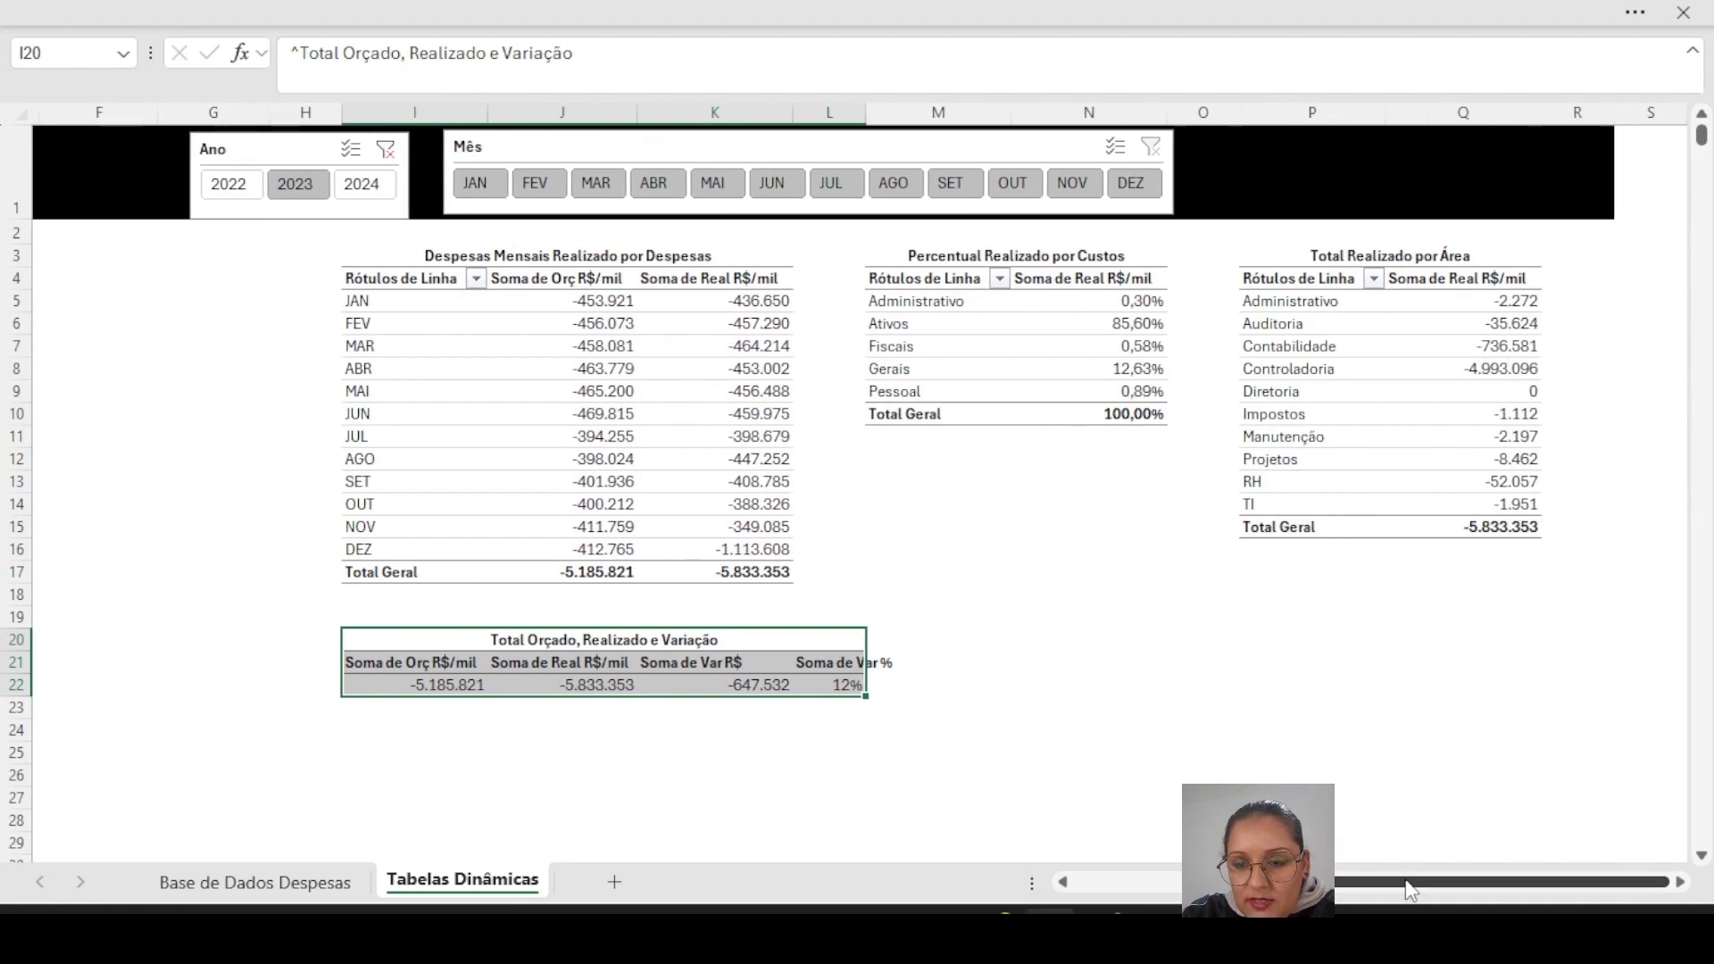
click(936, 617)
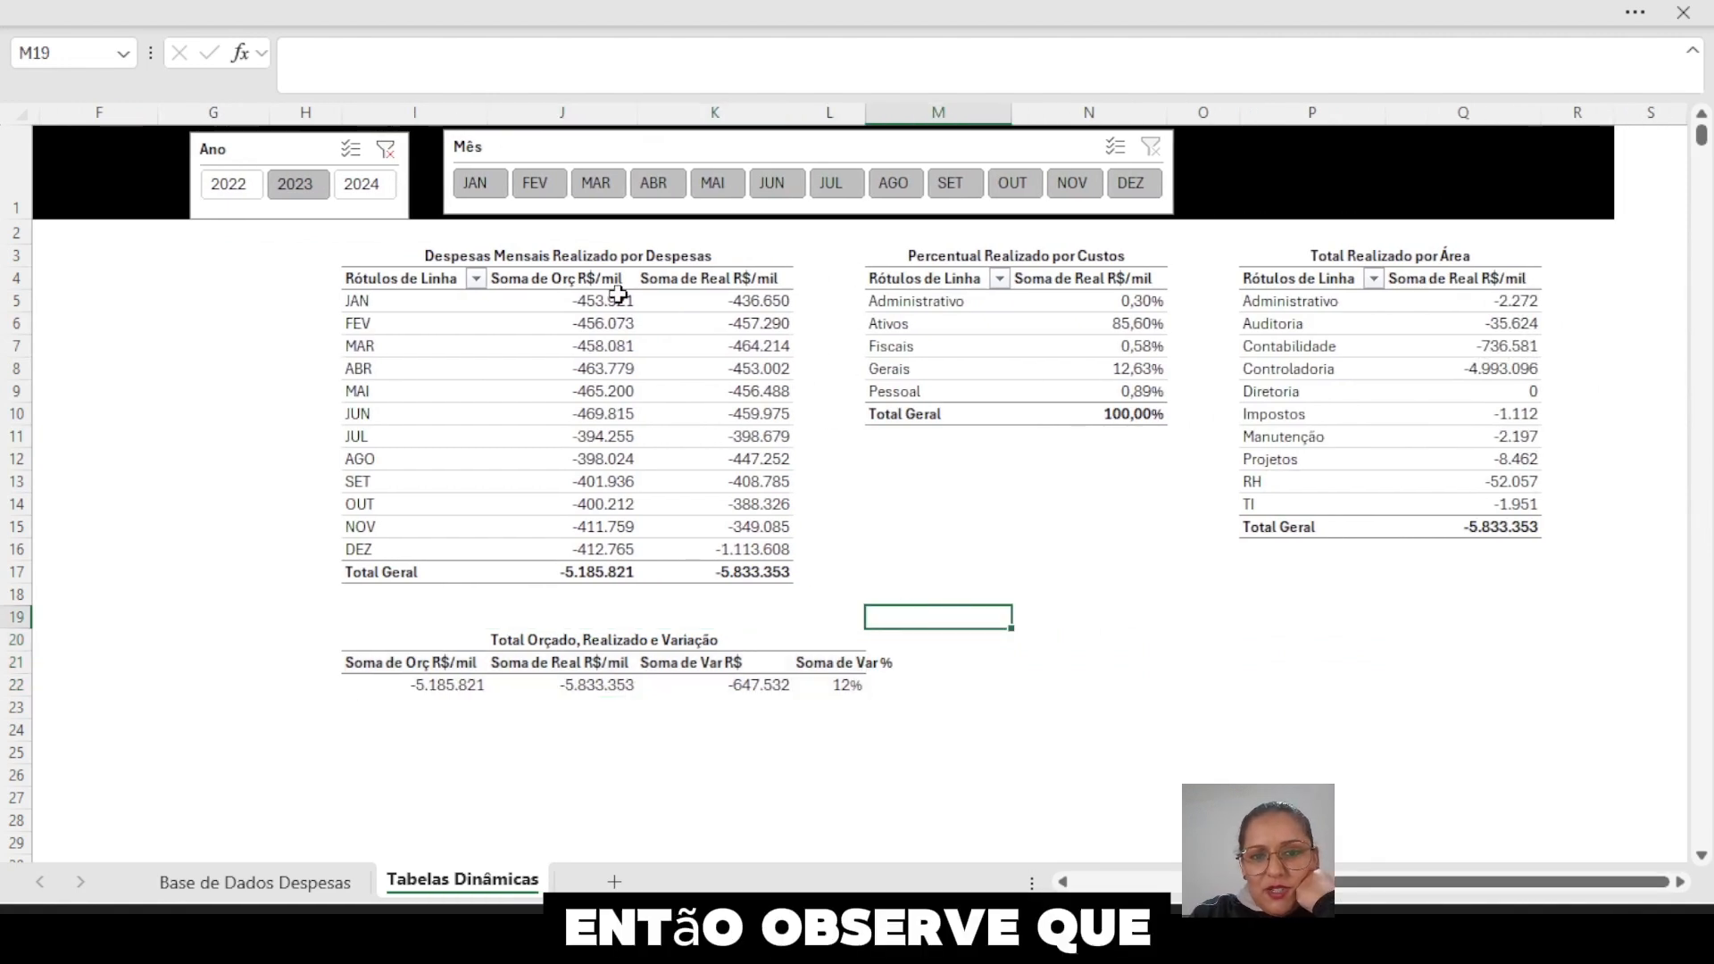
click(240, 191)
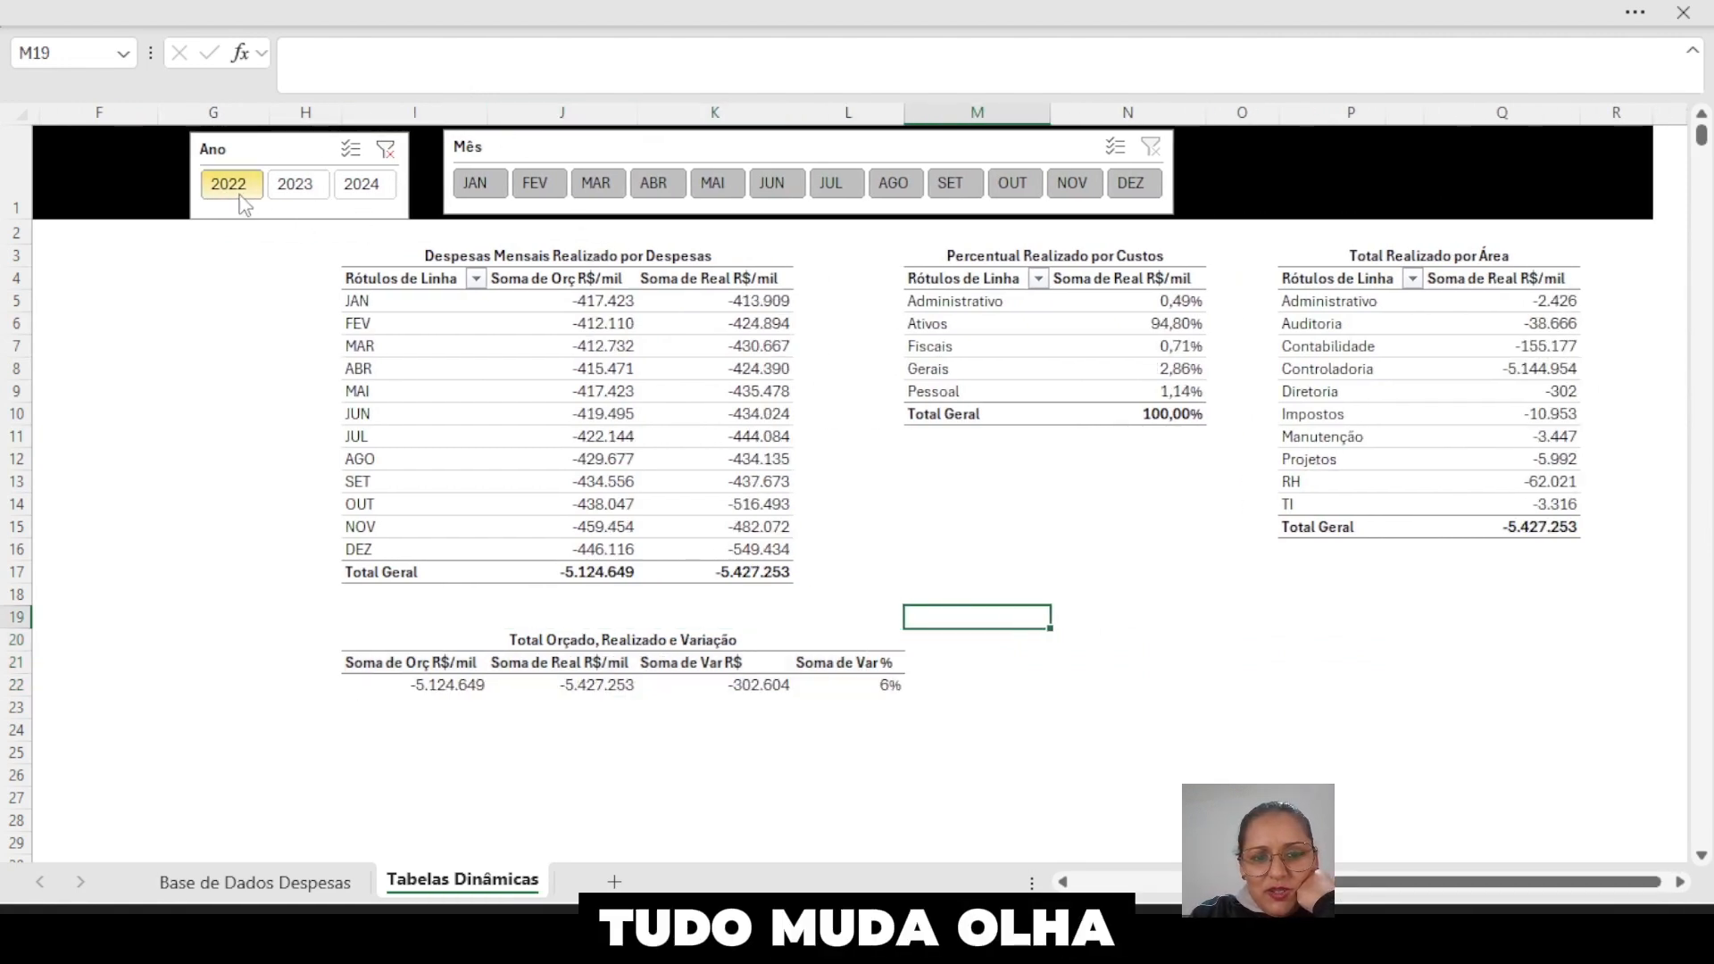
click(299, 188)
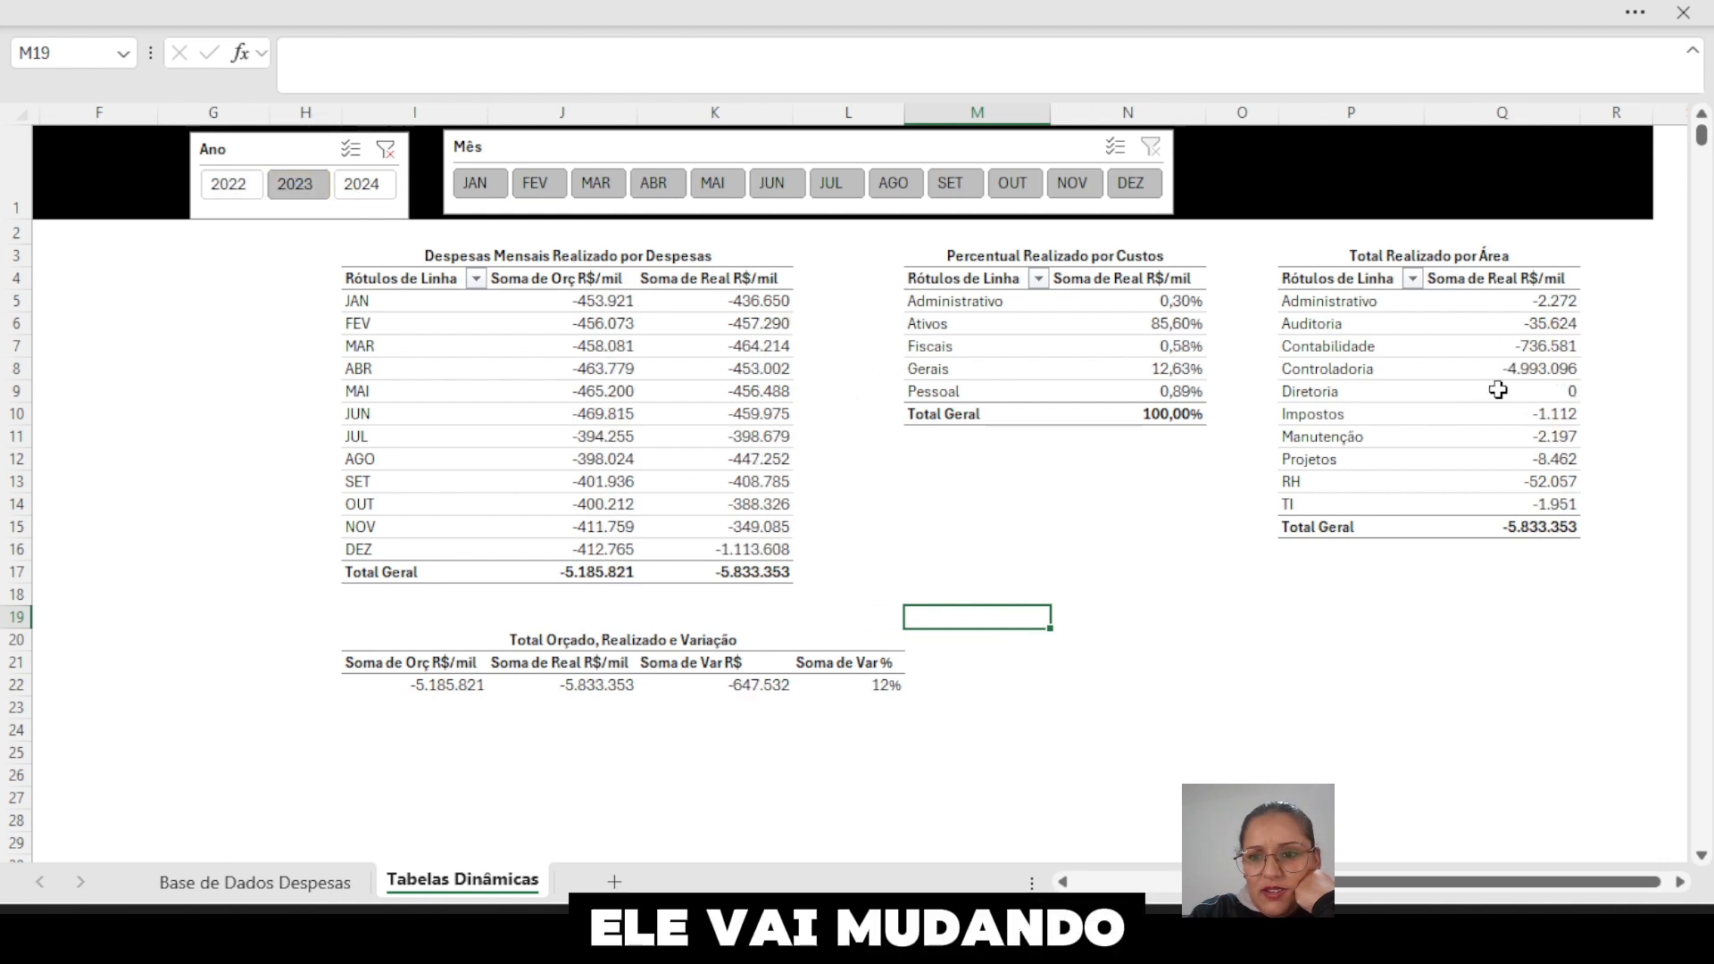
- Check how all four pivot tables respond to the Ano slicer by selecting 2024, 2022, 2023 and 2024 in turn
click(366, 189)
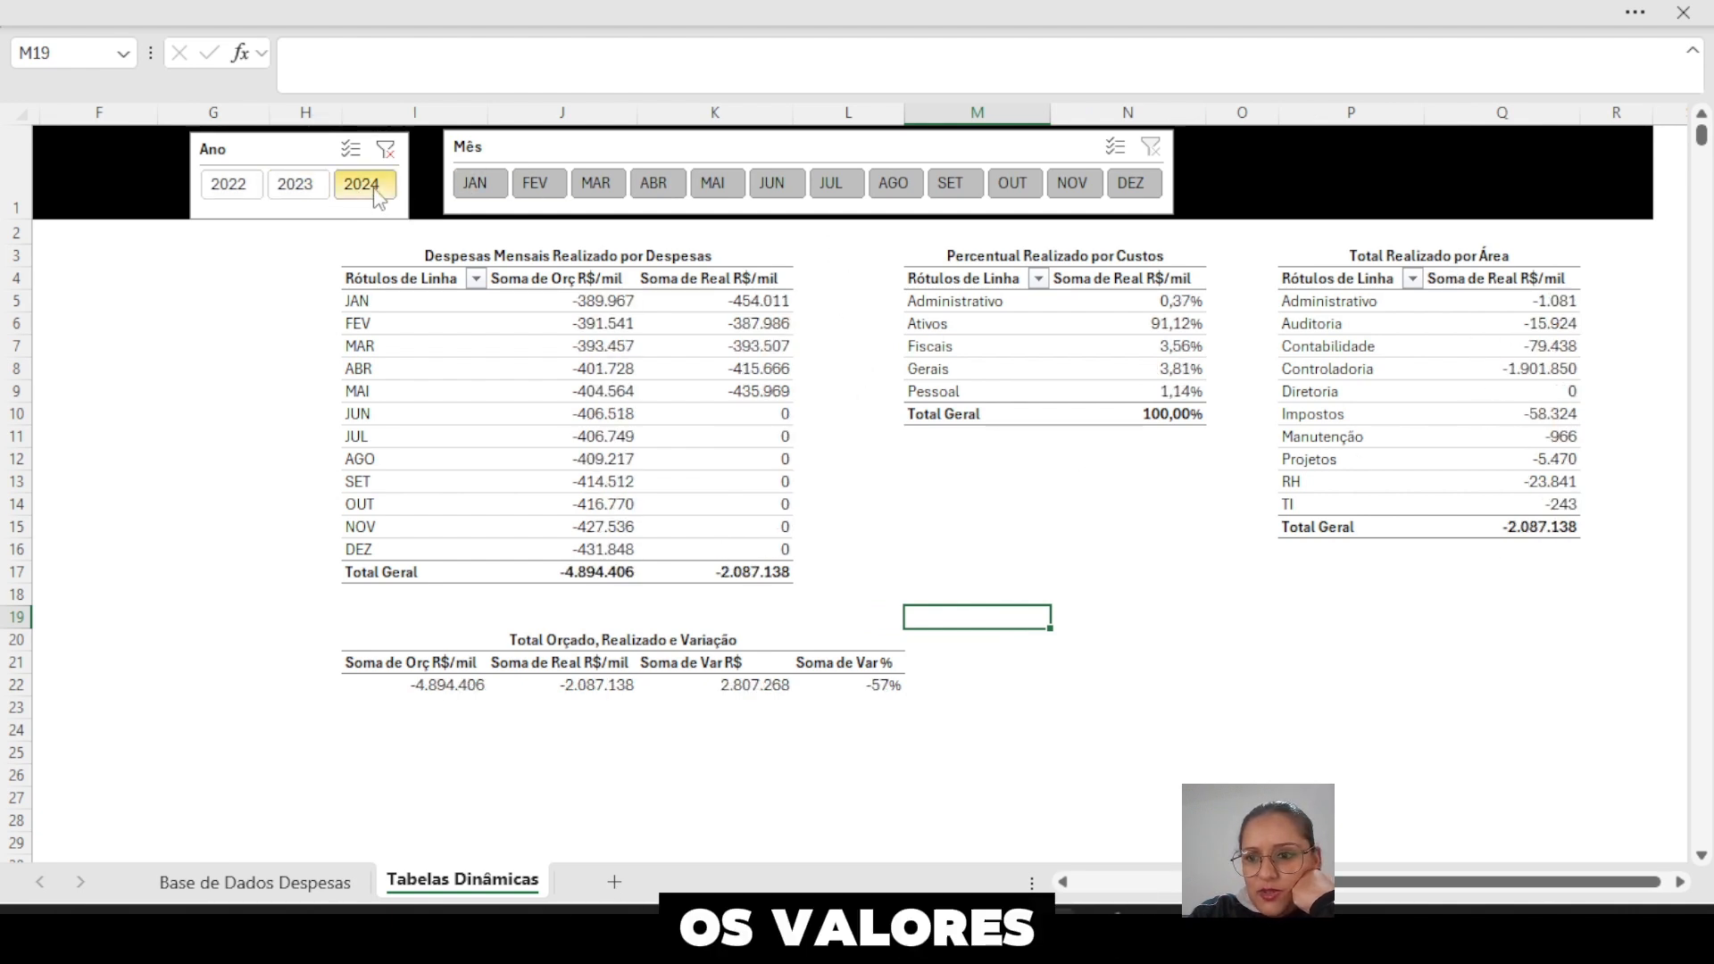
click(239, 187)
ctrl+click(290, 185)
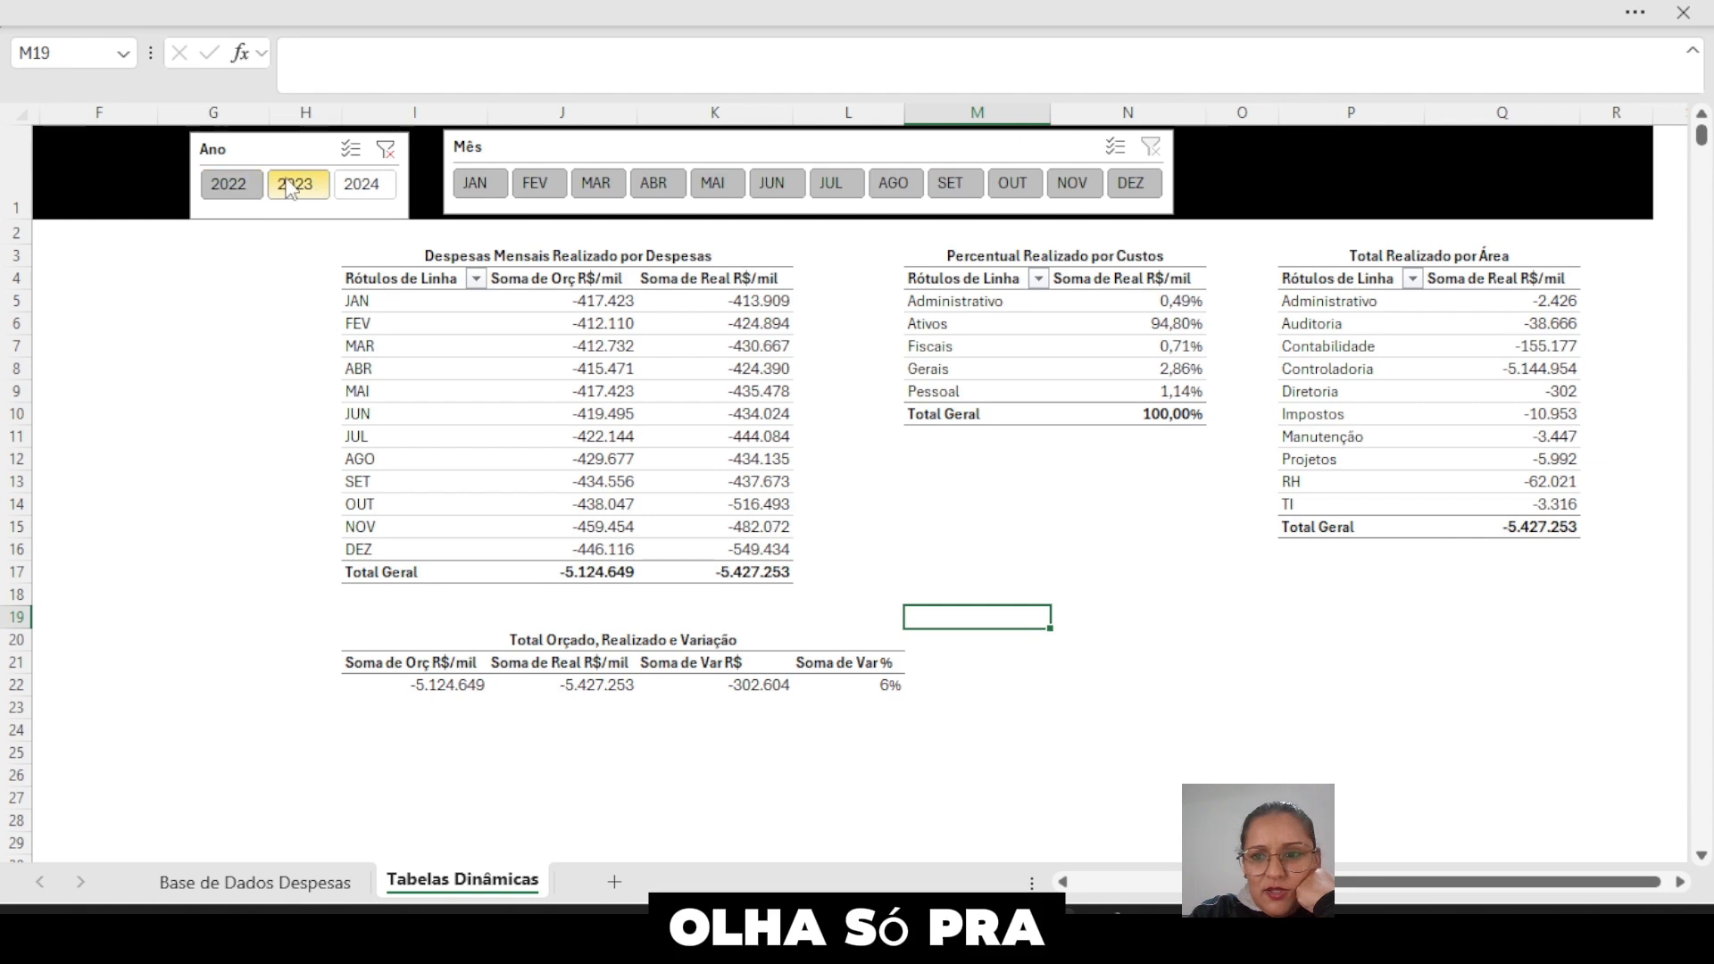
click(290, 186)
click(362, 185)
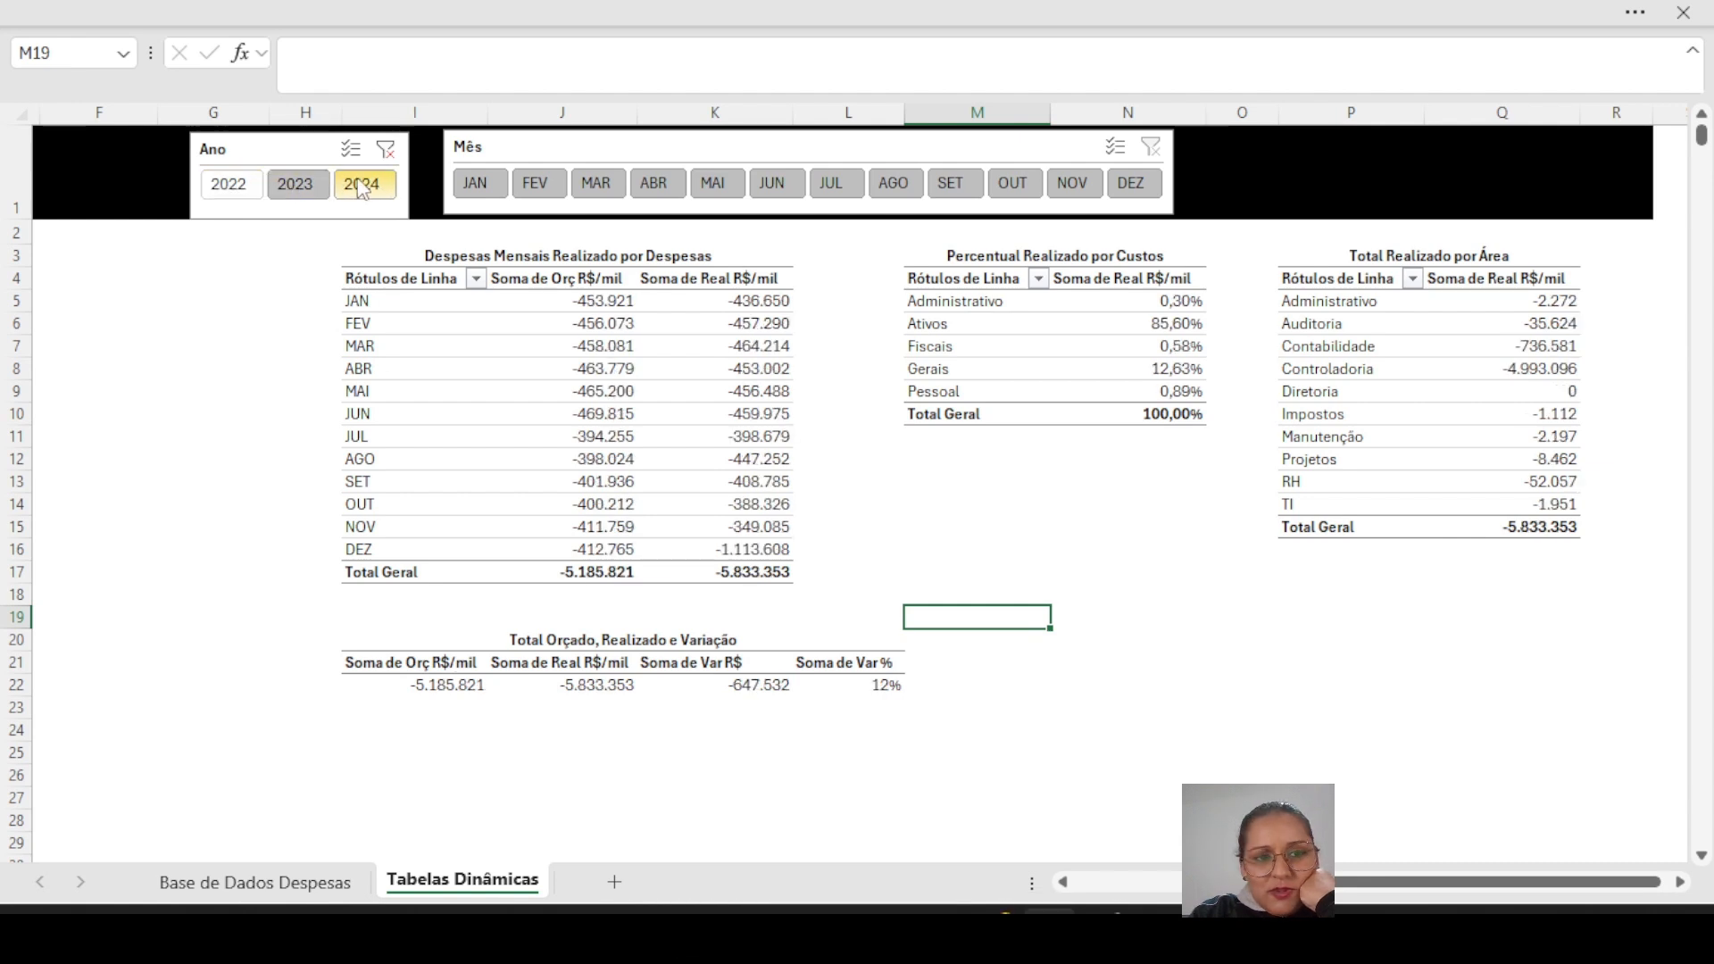
- Test the Mês slicer for 2024 by filtering the pivot tables month by month from JAN through MAI, including JUN and JUL
click(475, 188)
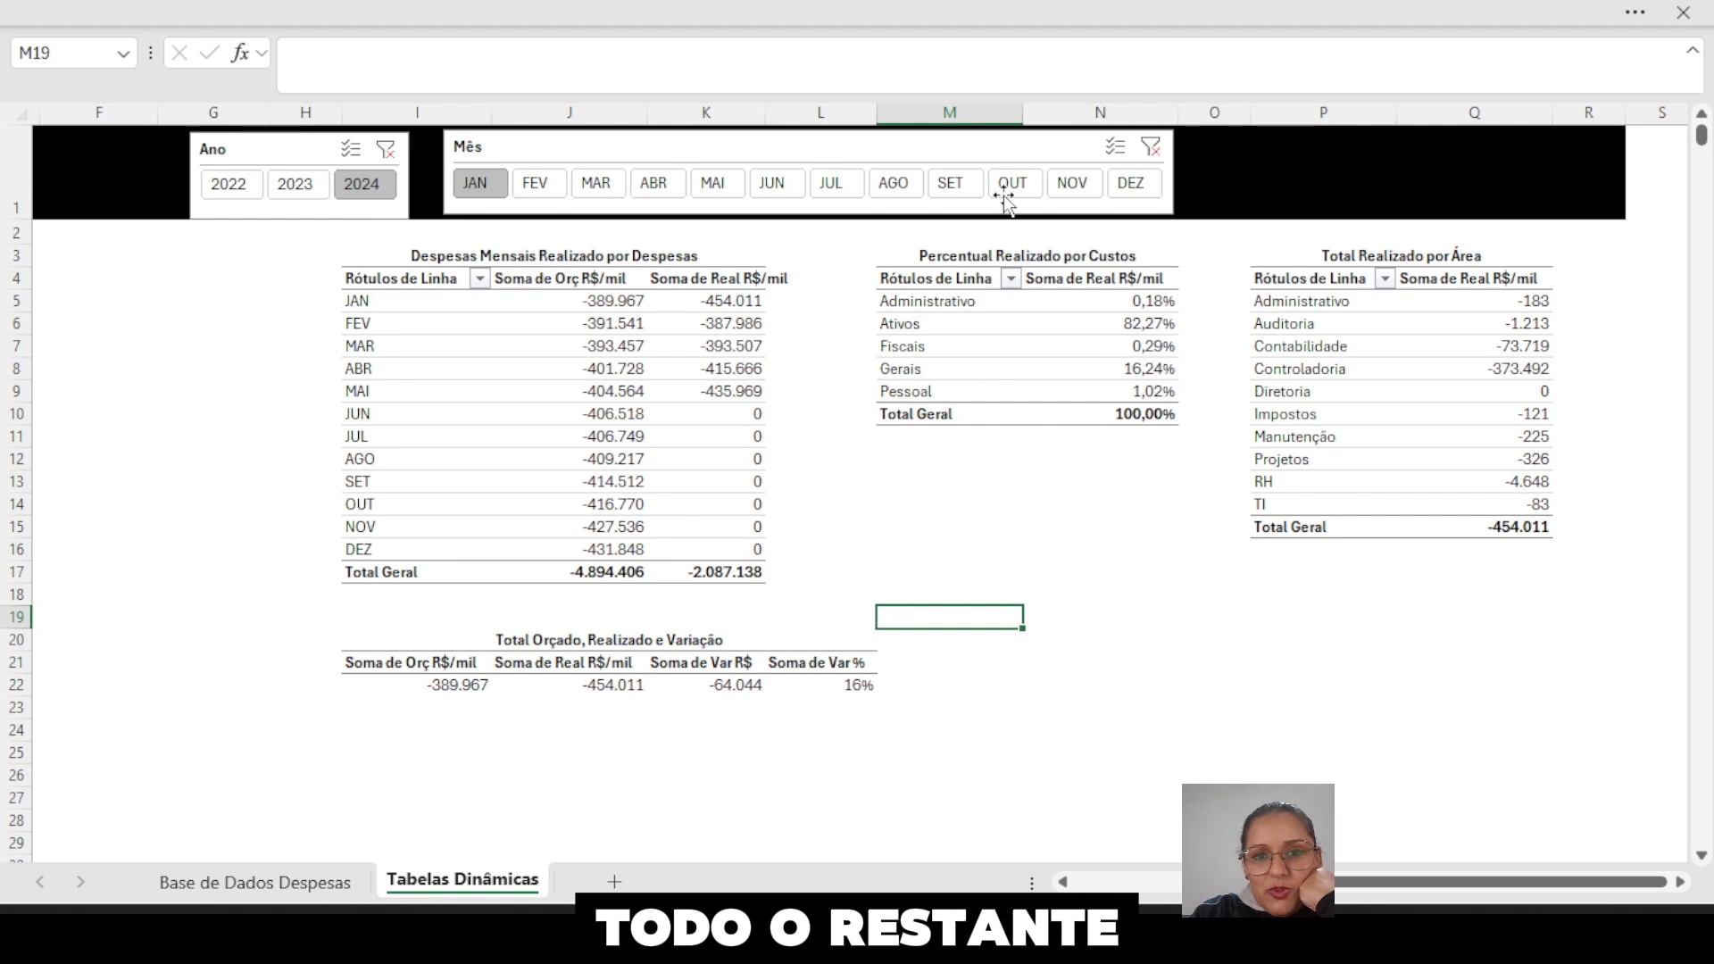
click(539, 187)
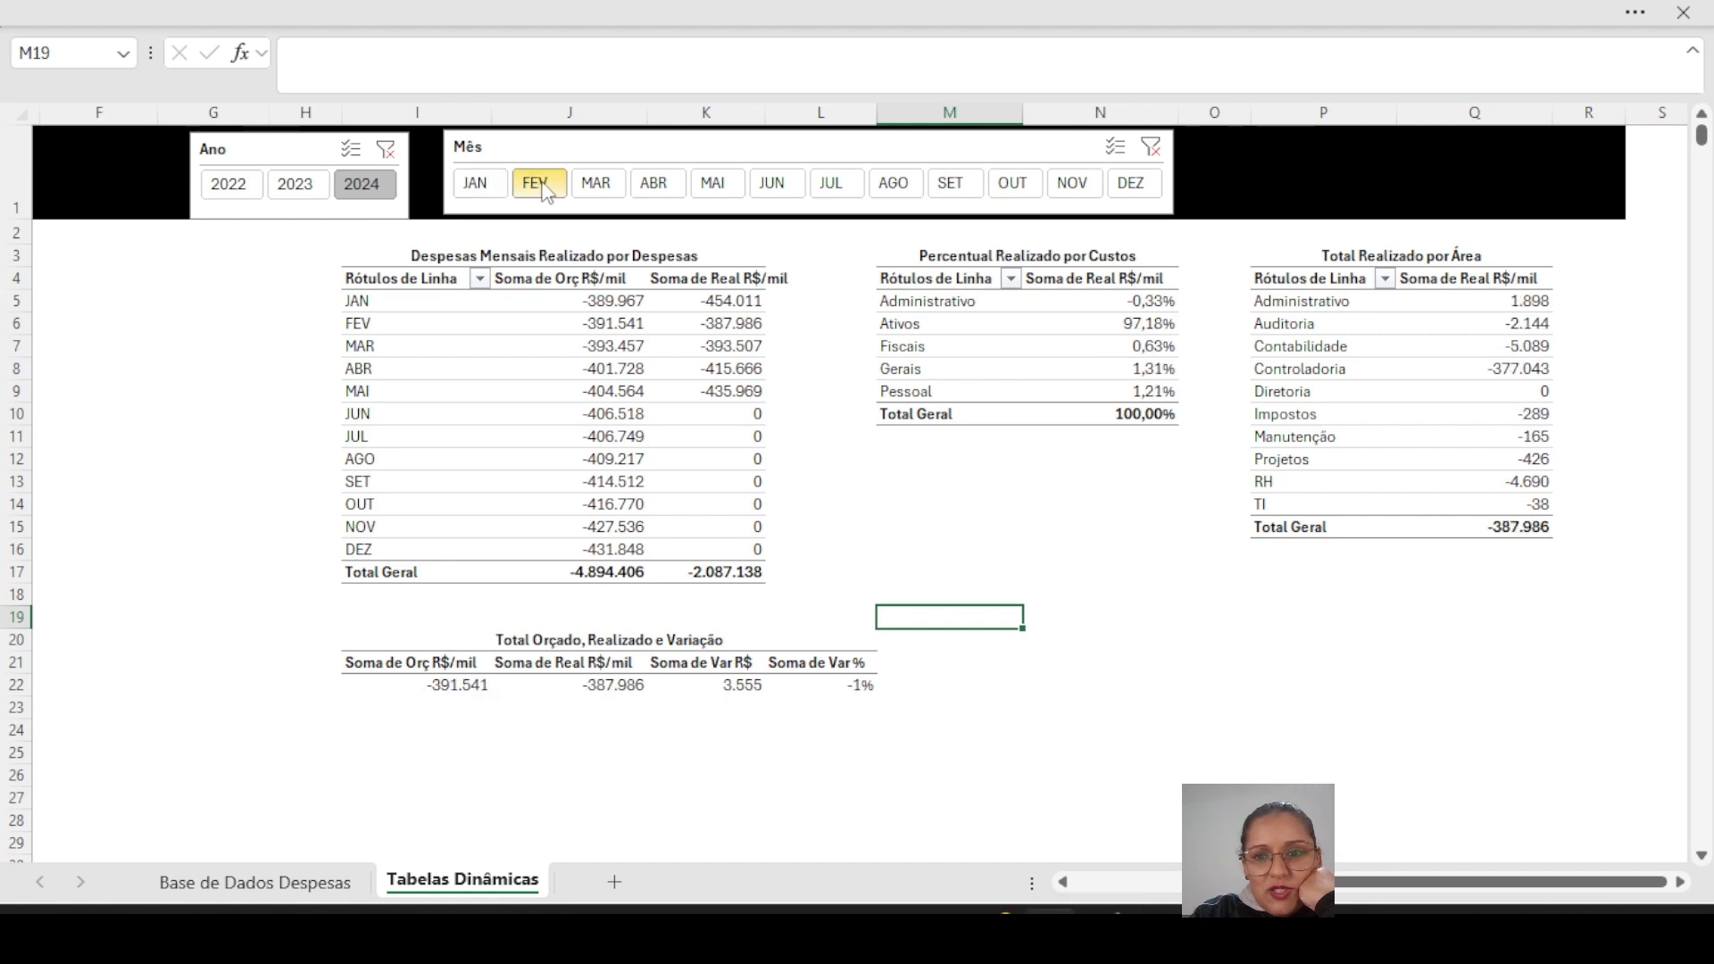
click(597, 201)
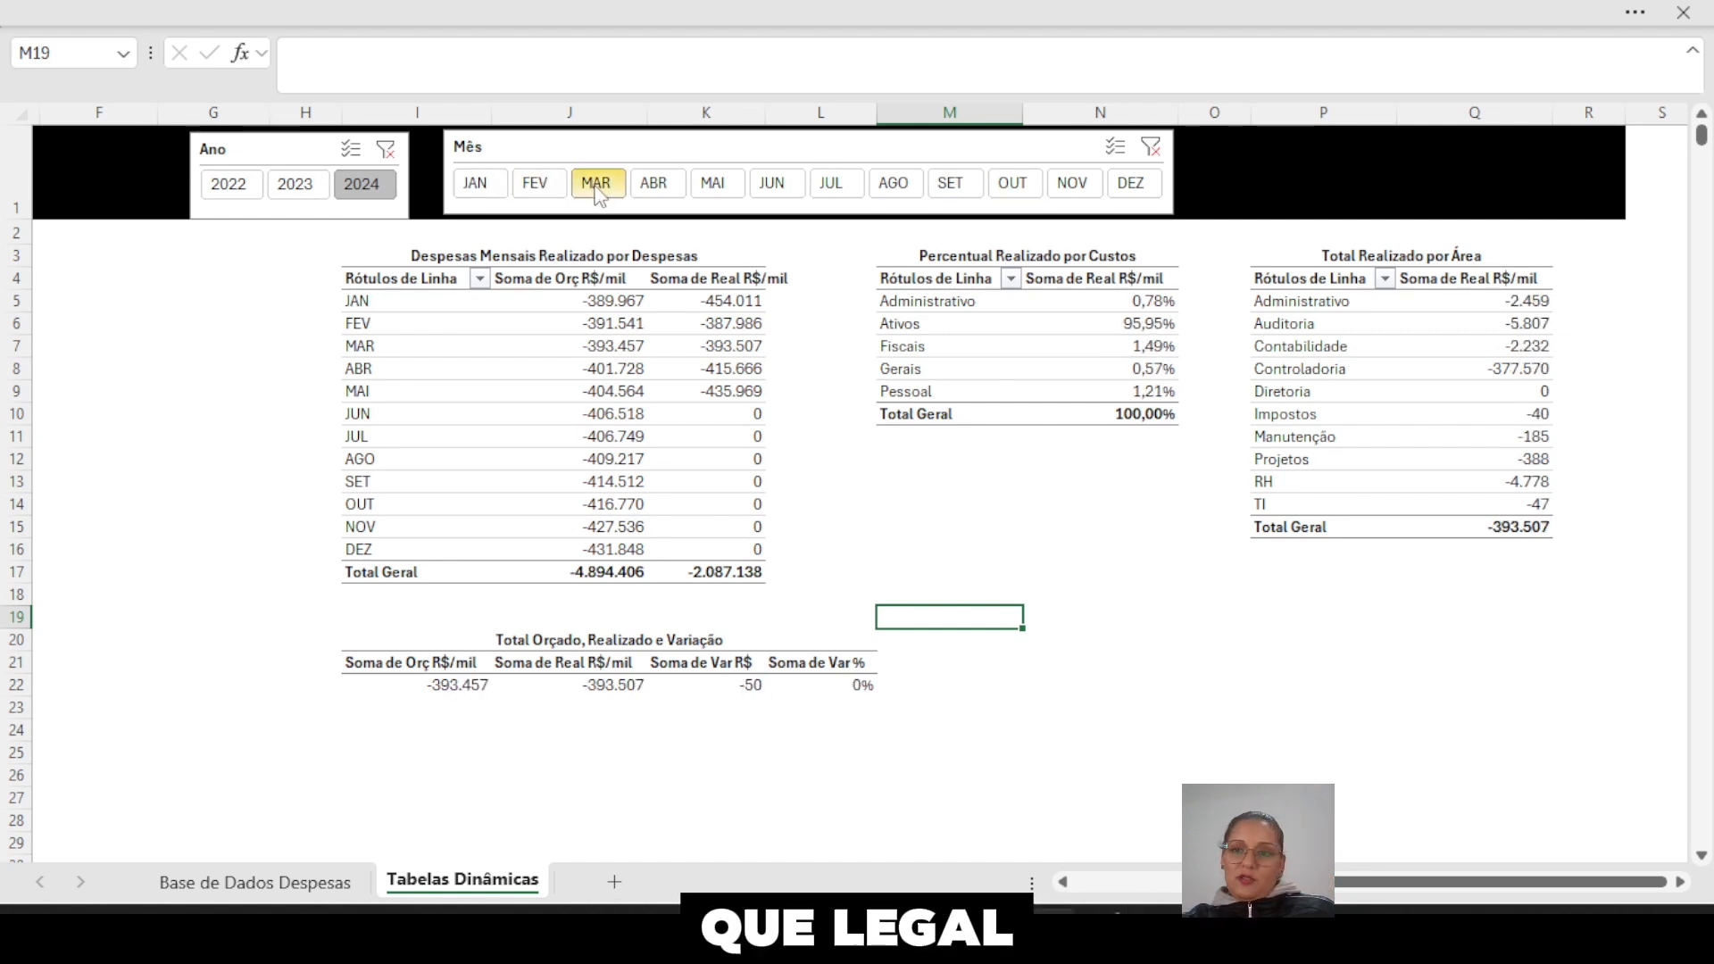
click(663, 189)
click(715, 187)
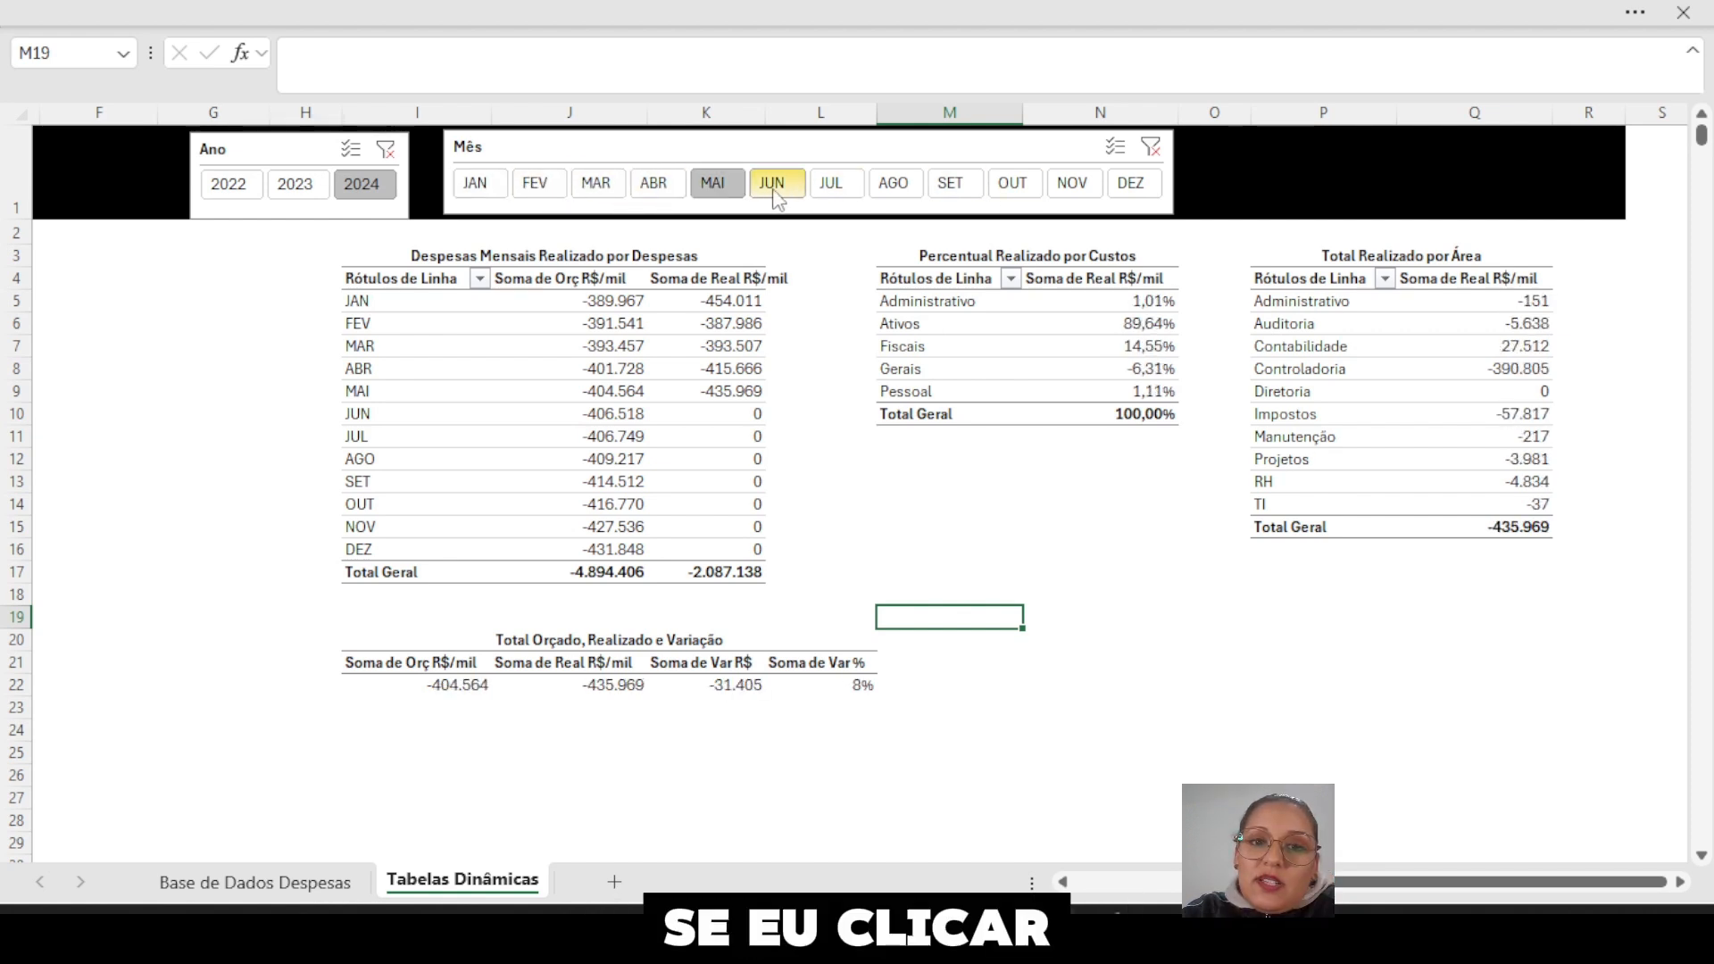
click(850, 190)
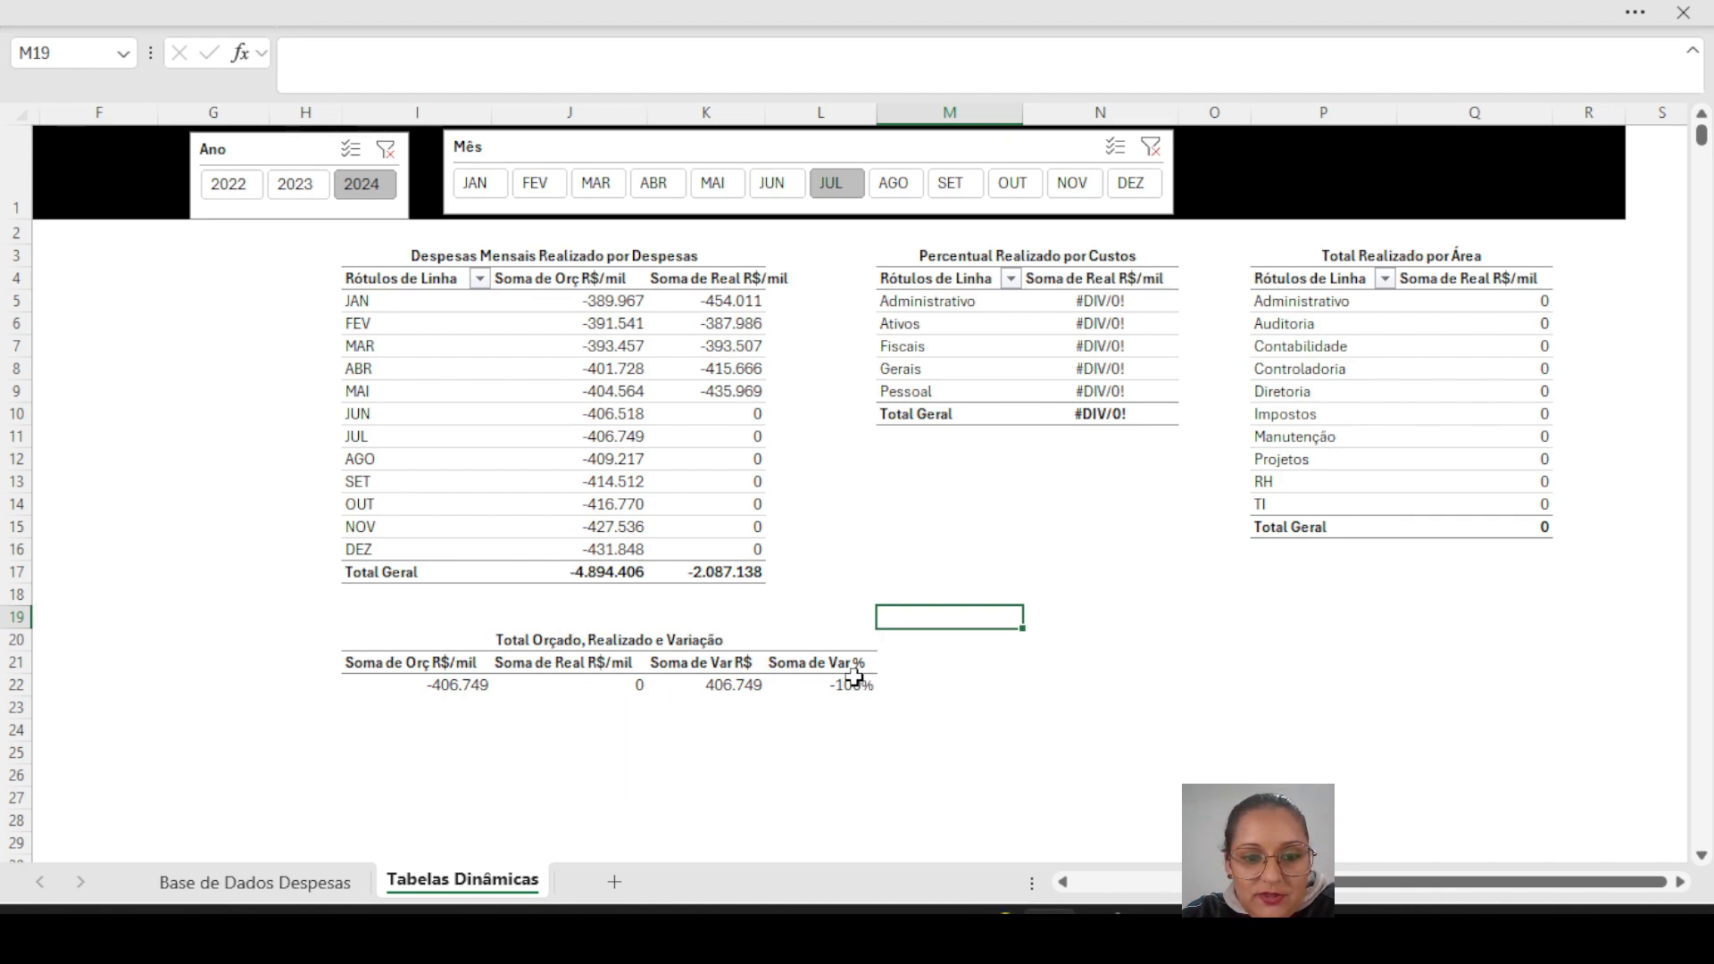
click(429, 689)
- Set the Percentual Realizado por Custos pivot table to show 0 for error values and 0 for empty cells
drag(1107, 295, 1125, 393)
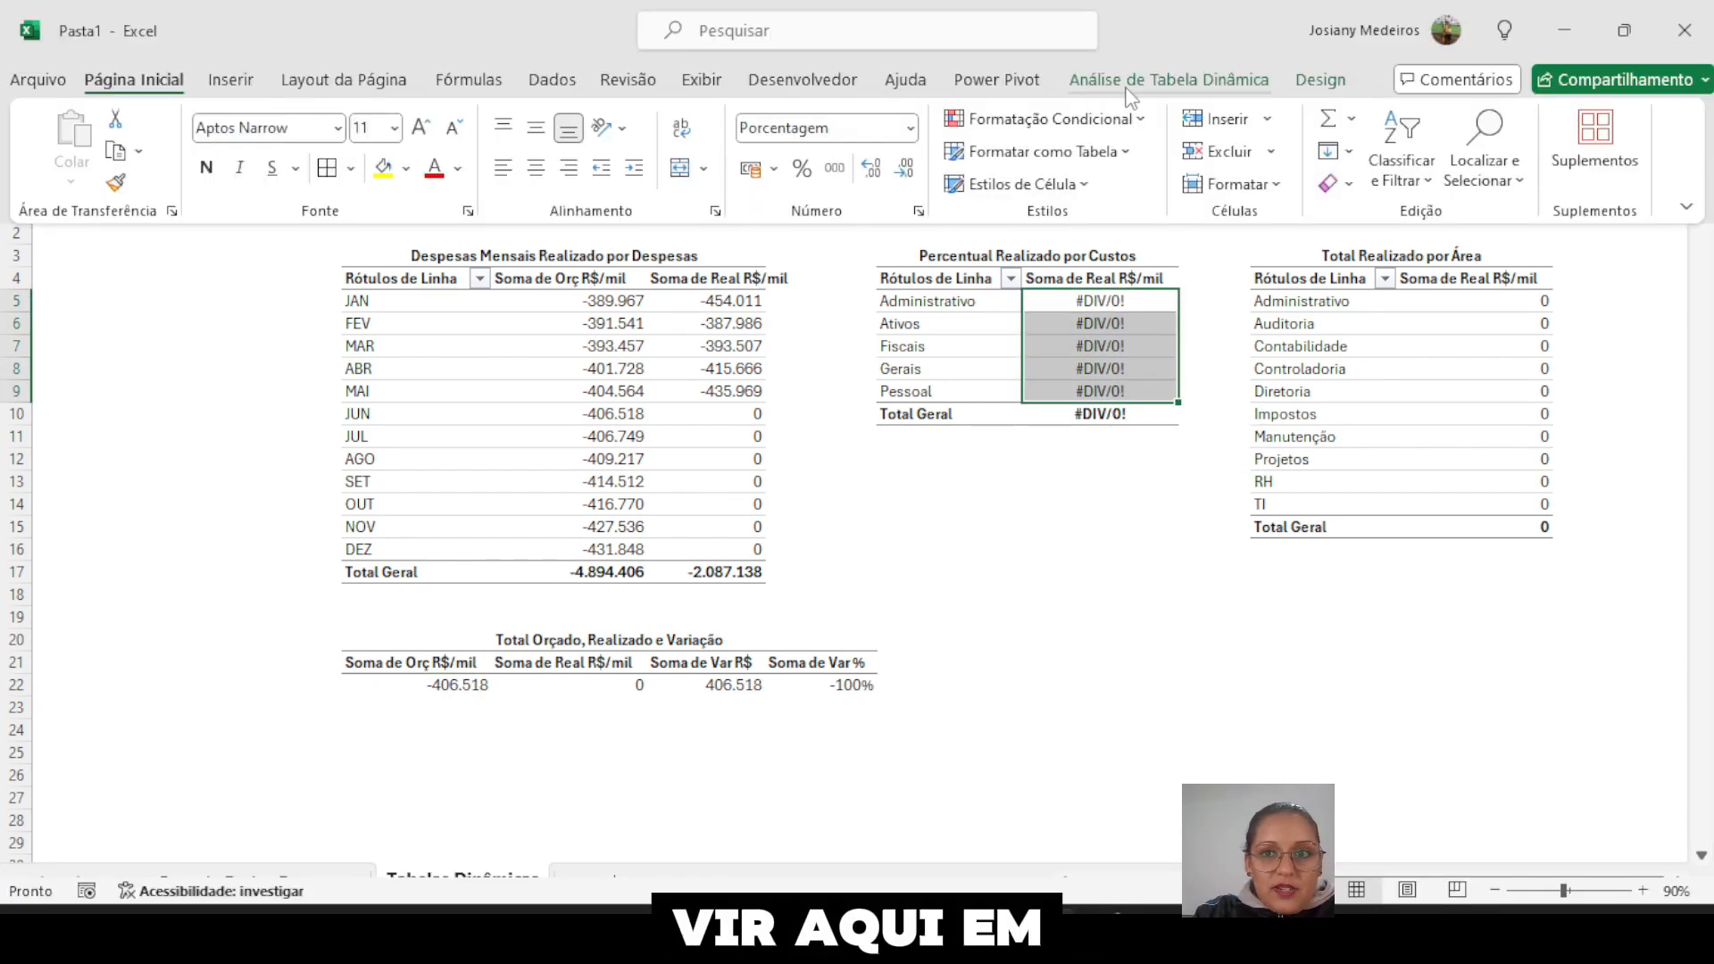
click(1082, 80)
click(62, 161)
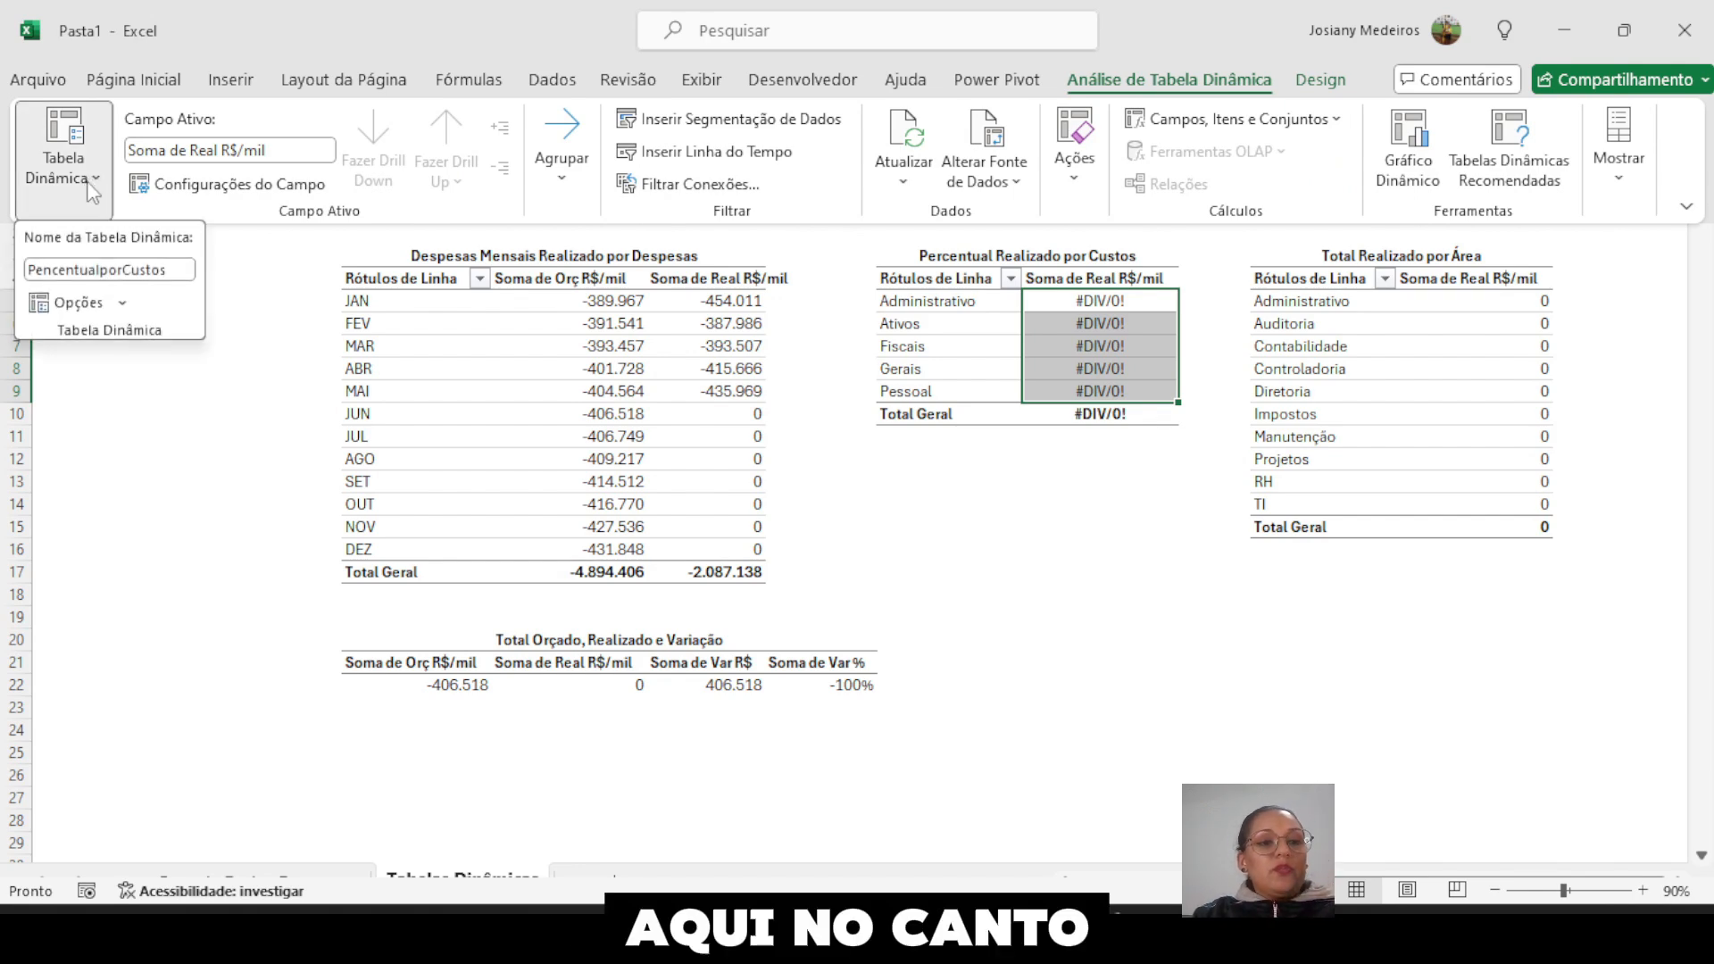
click(122, 303)
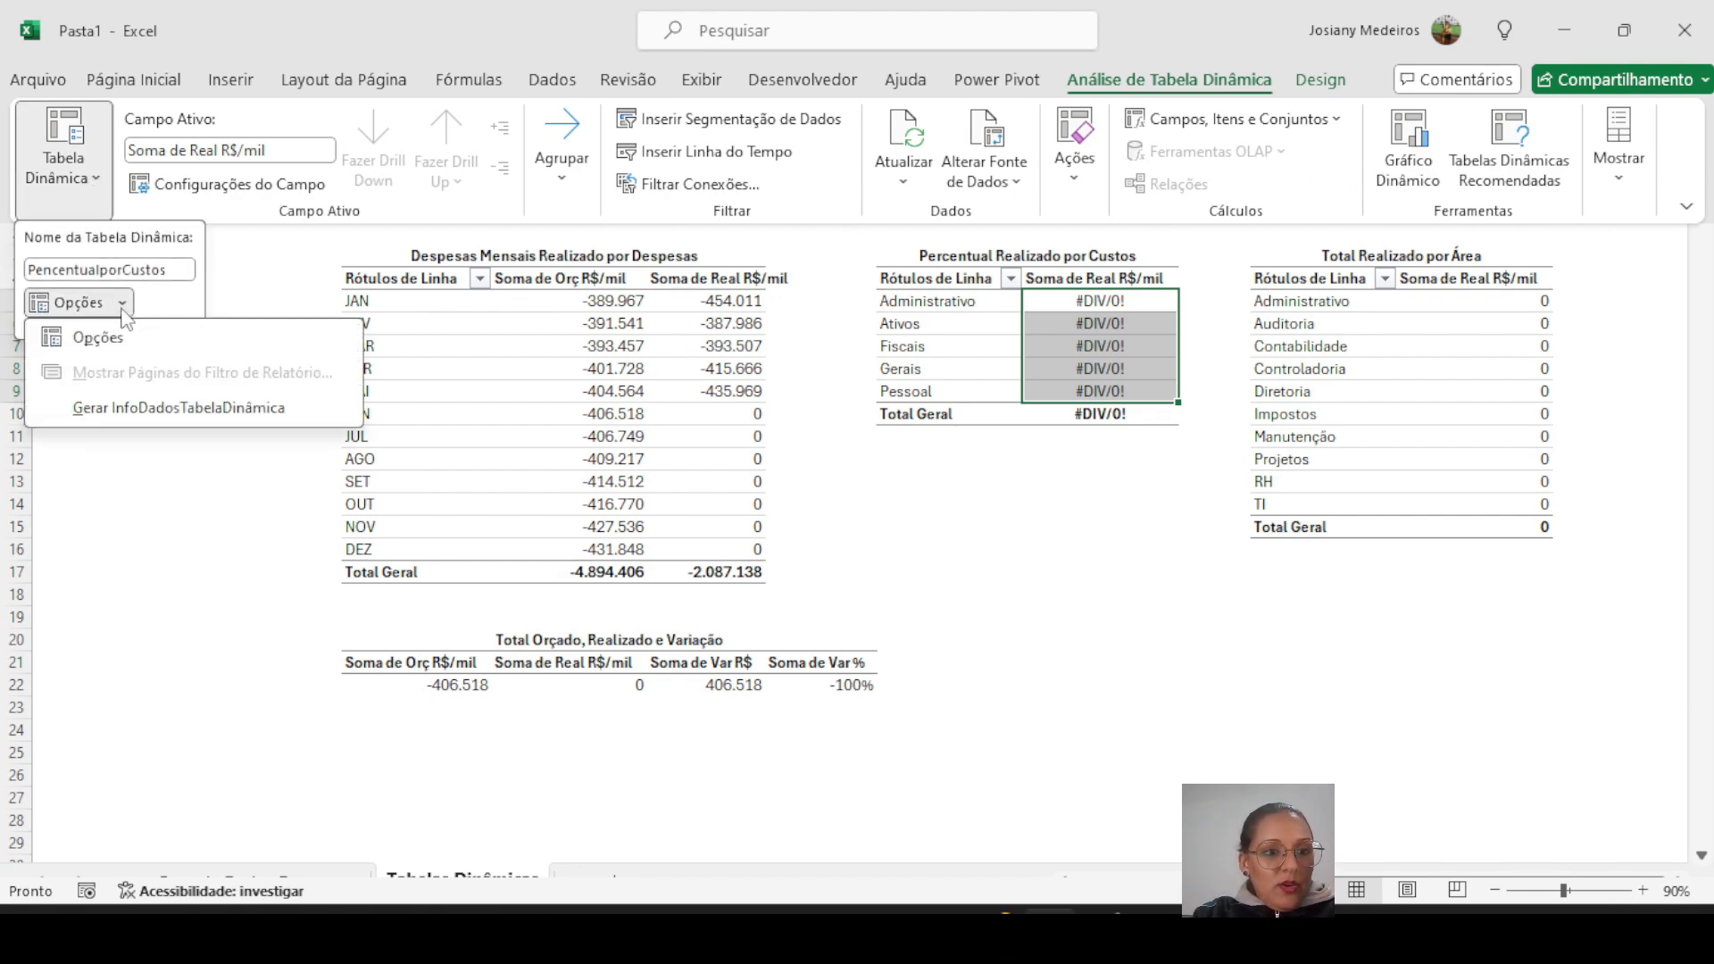
click(99, 337)
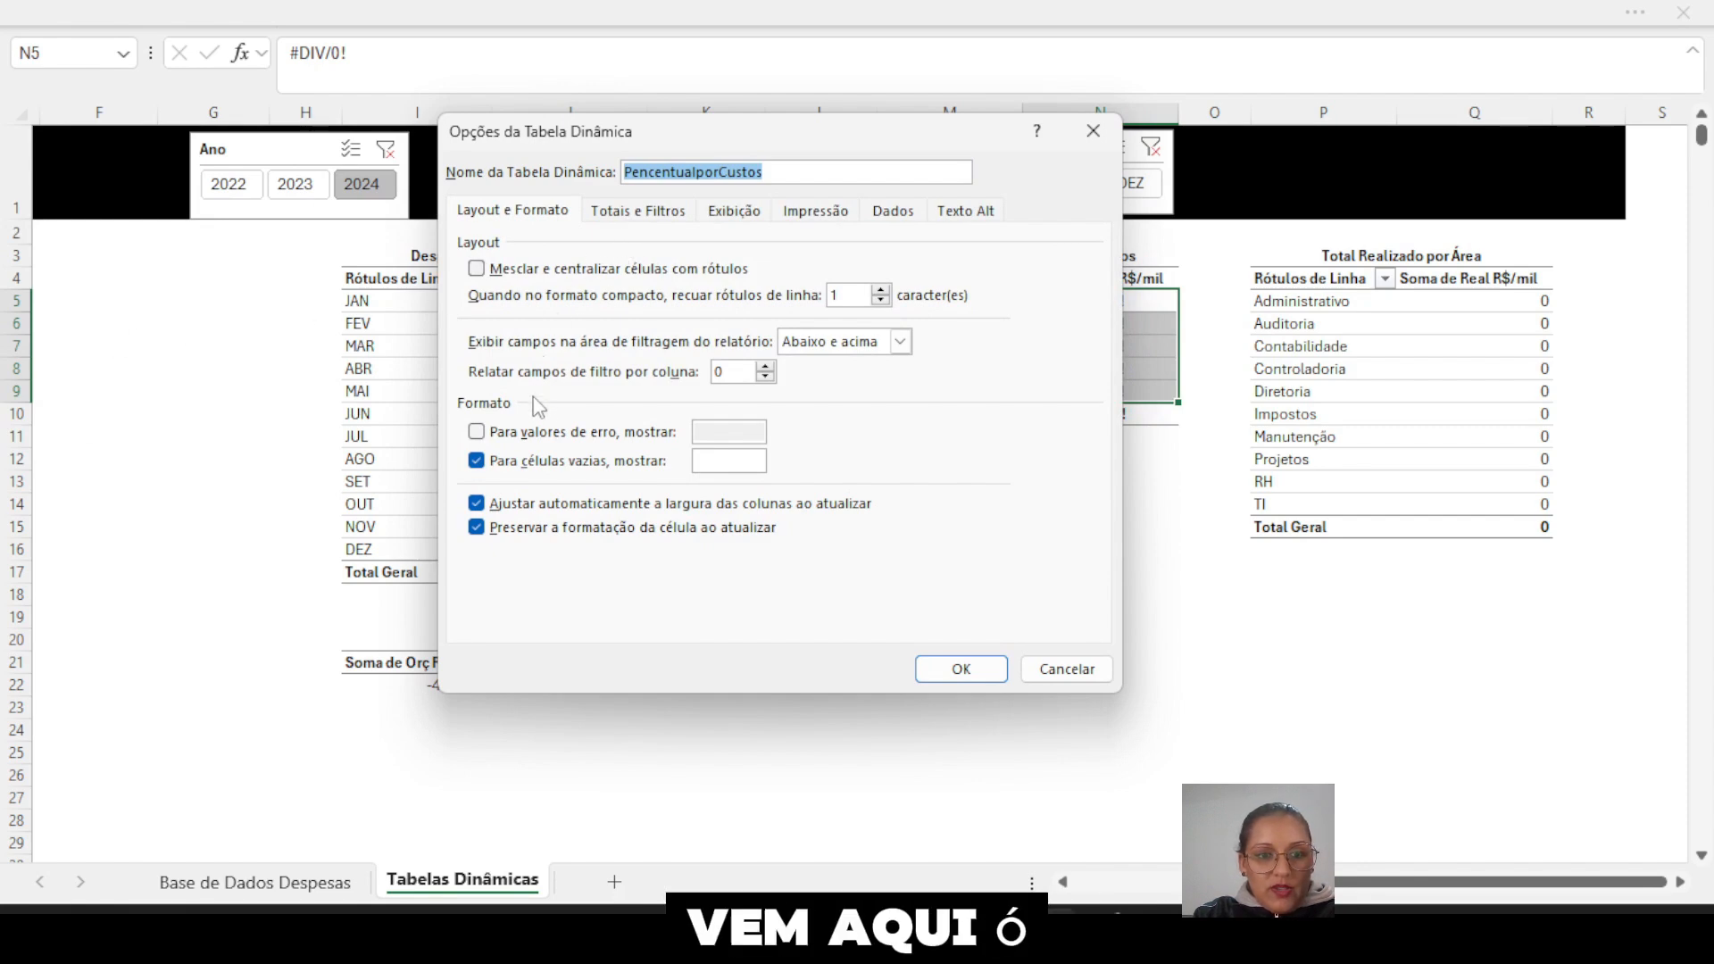
click(476, 432)
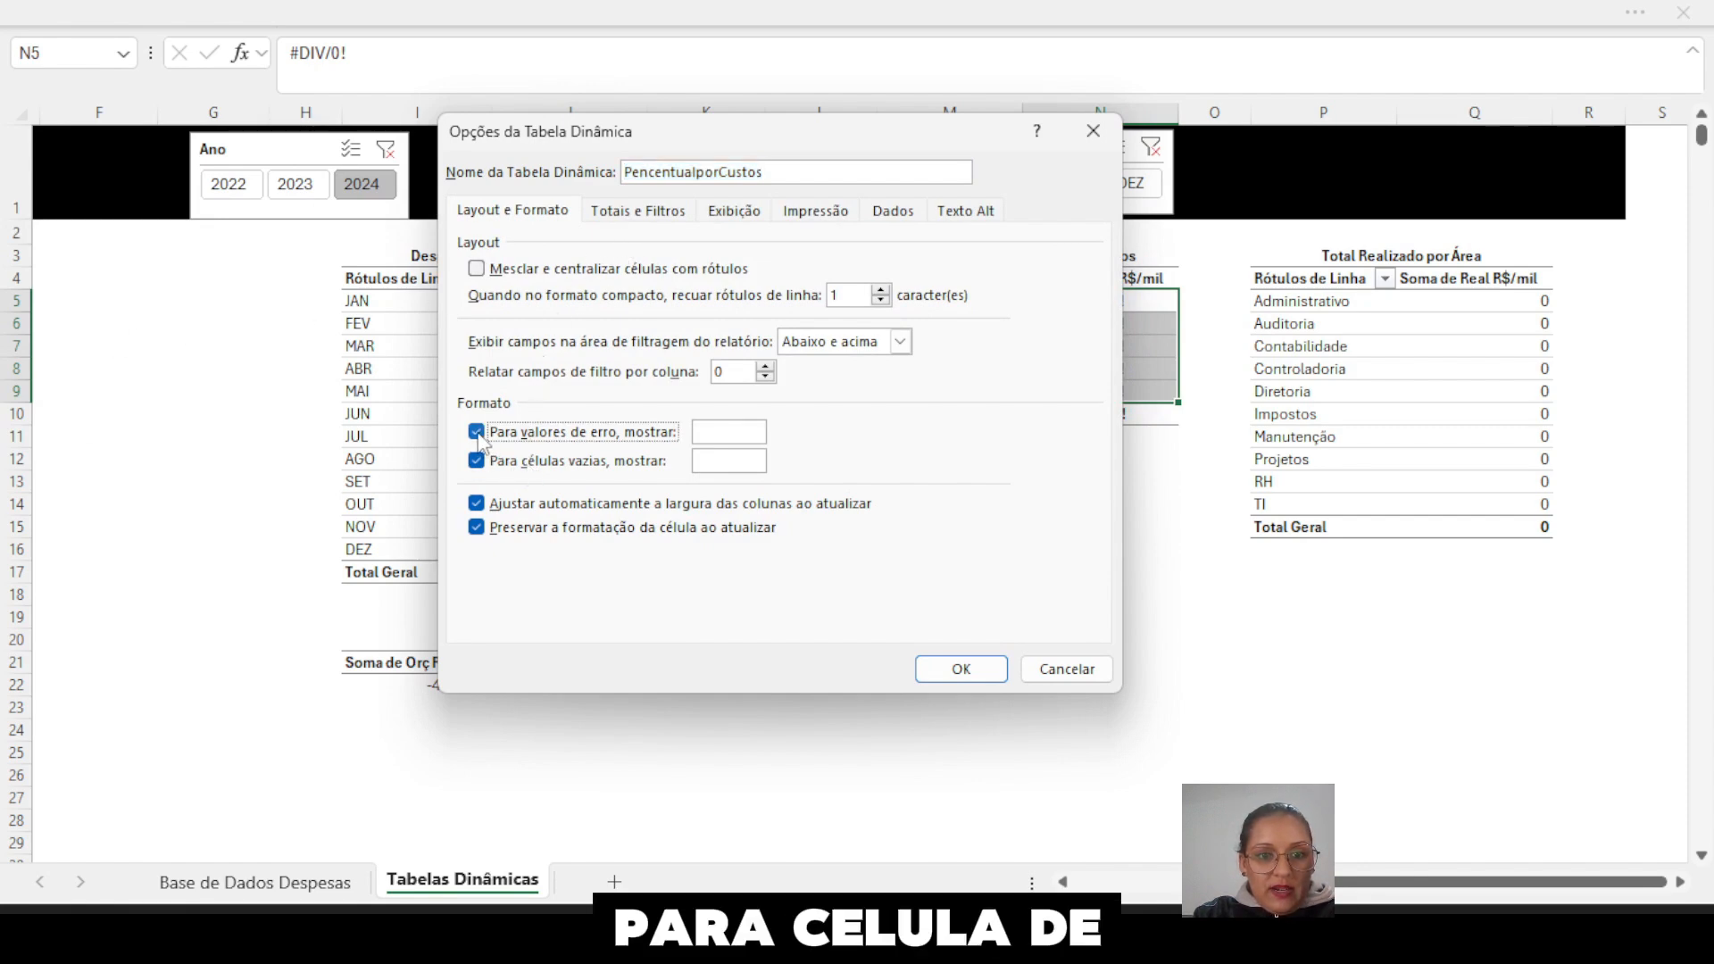
click(714, 434)
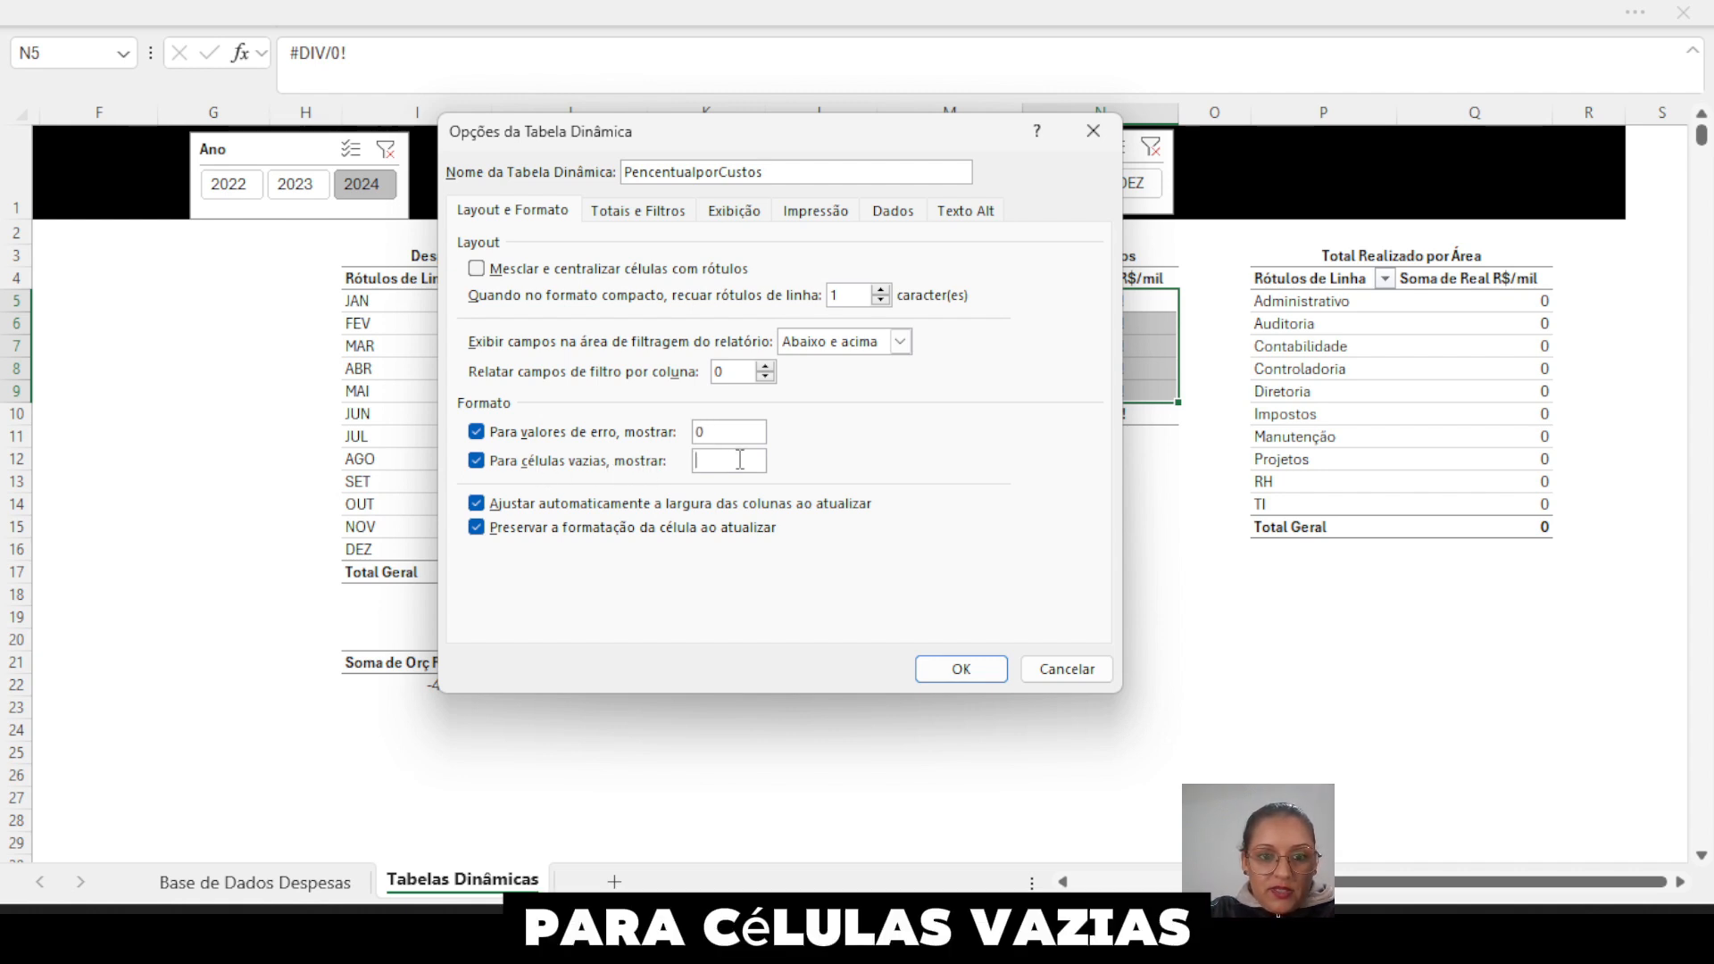
click(727, 461)
text(0)
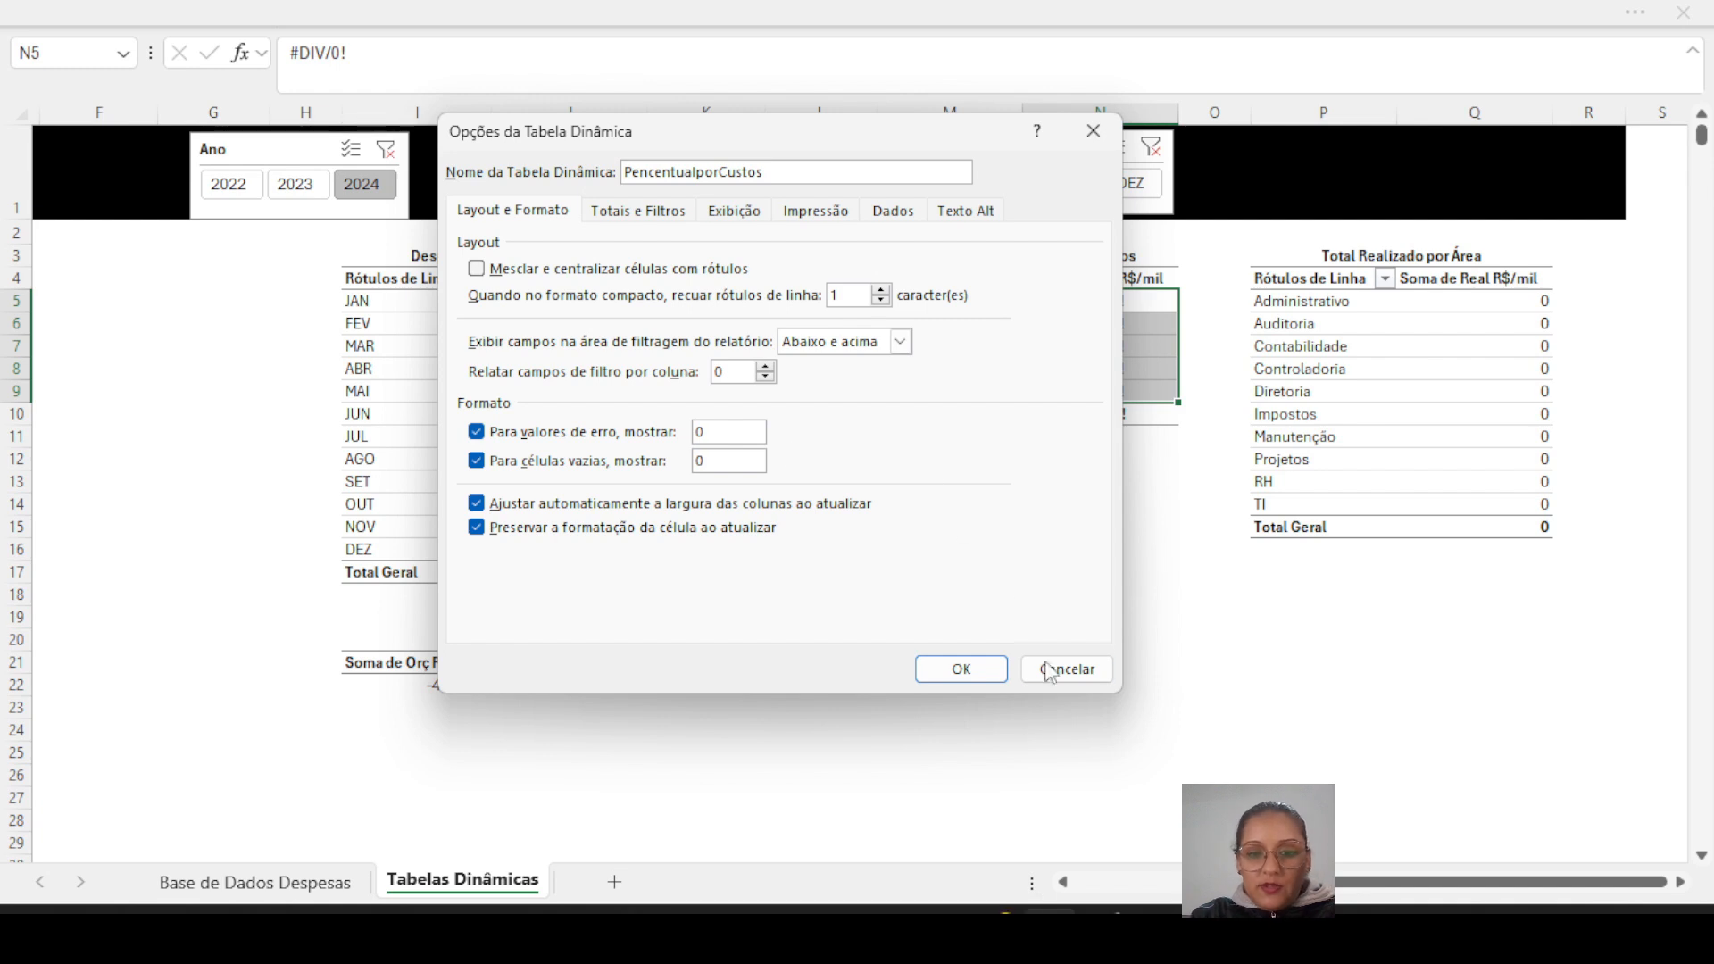
click(963, 670)
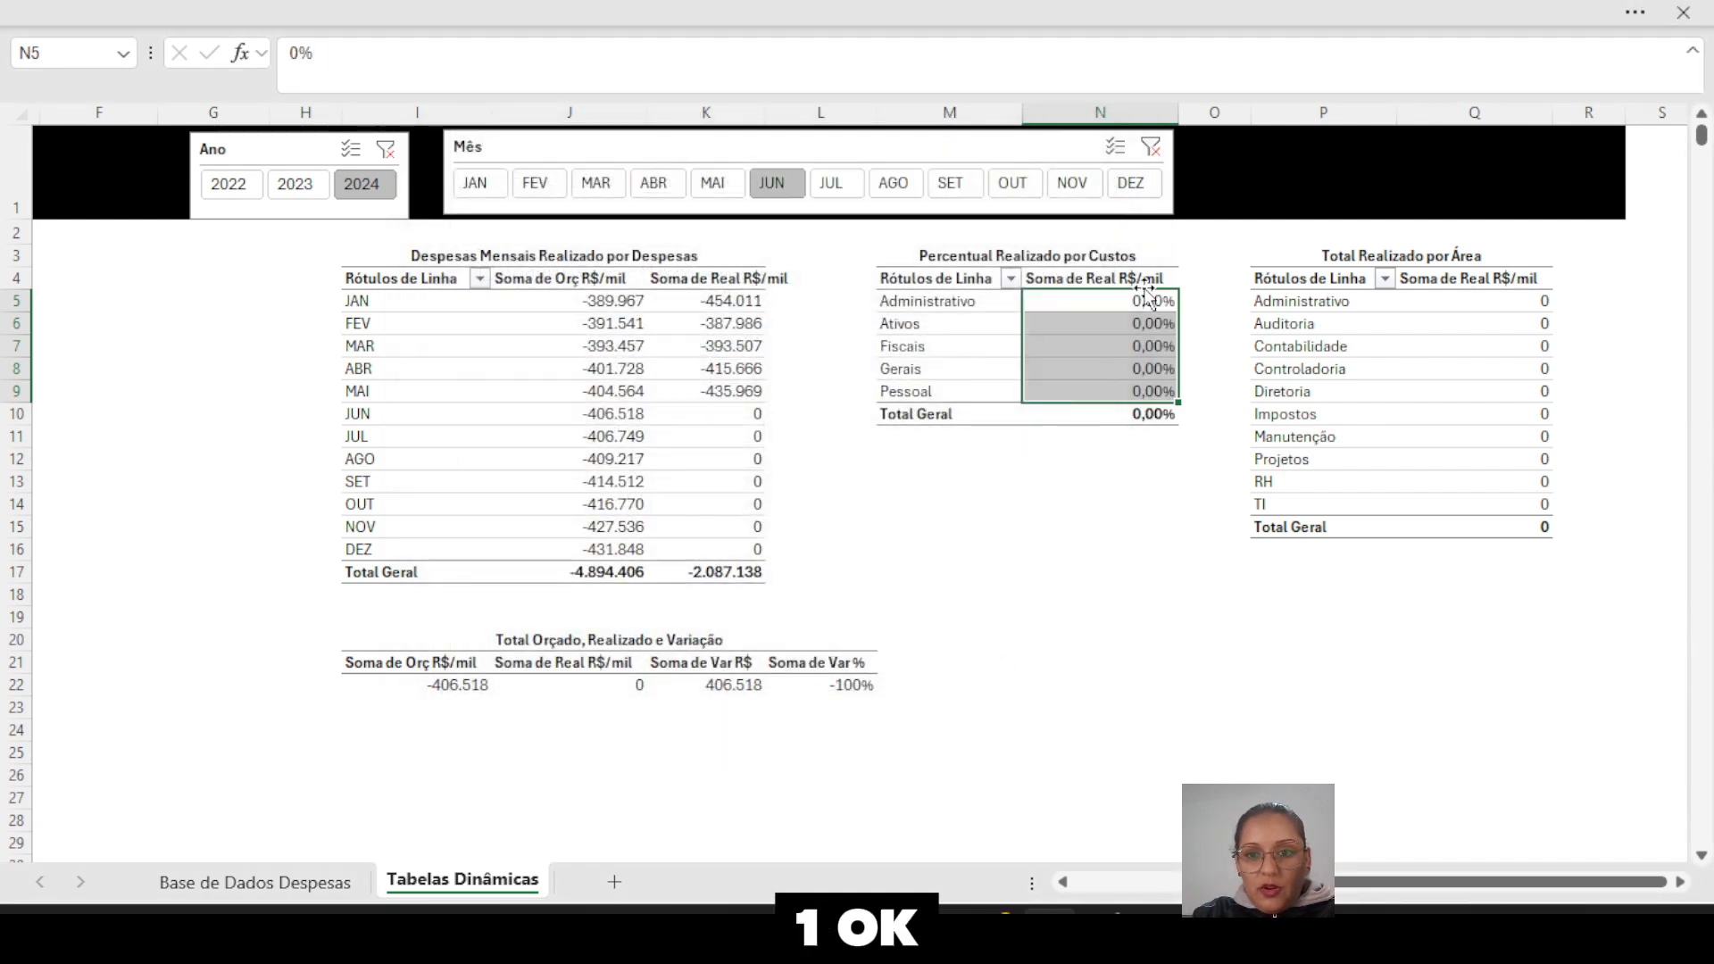
click(1164, 500)
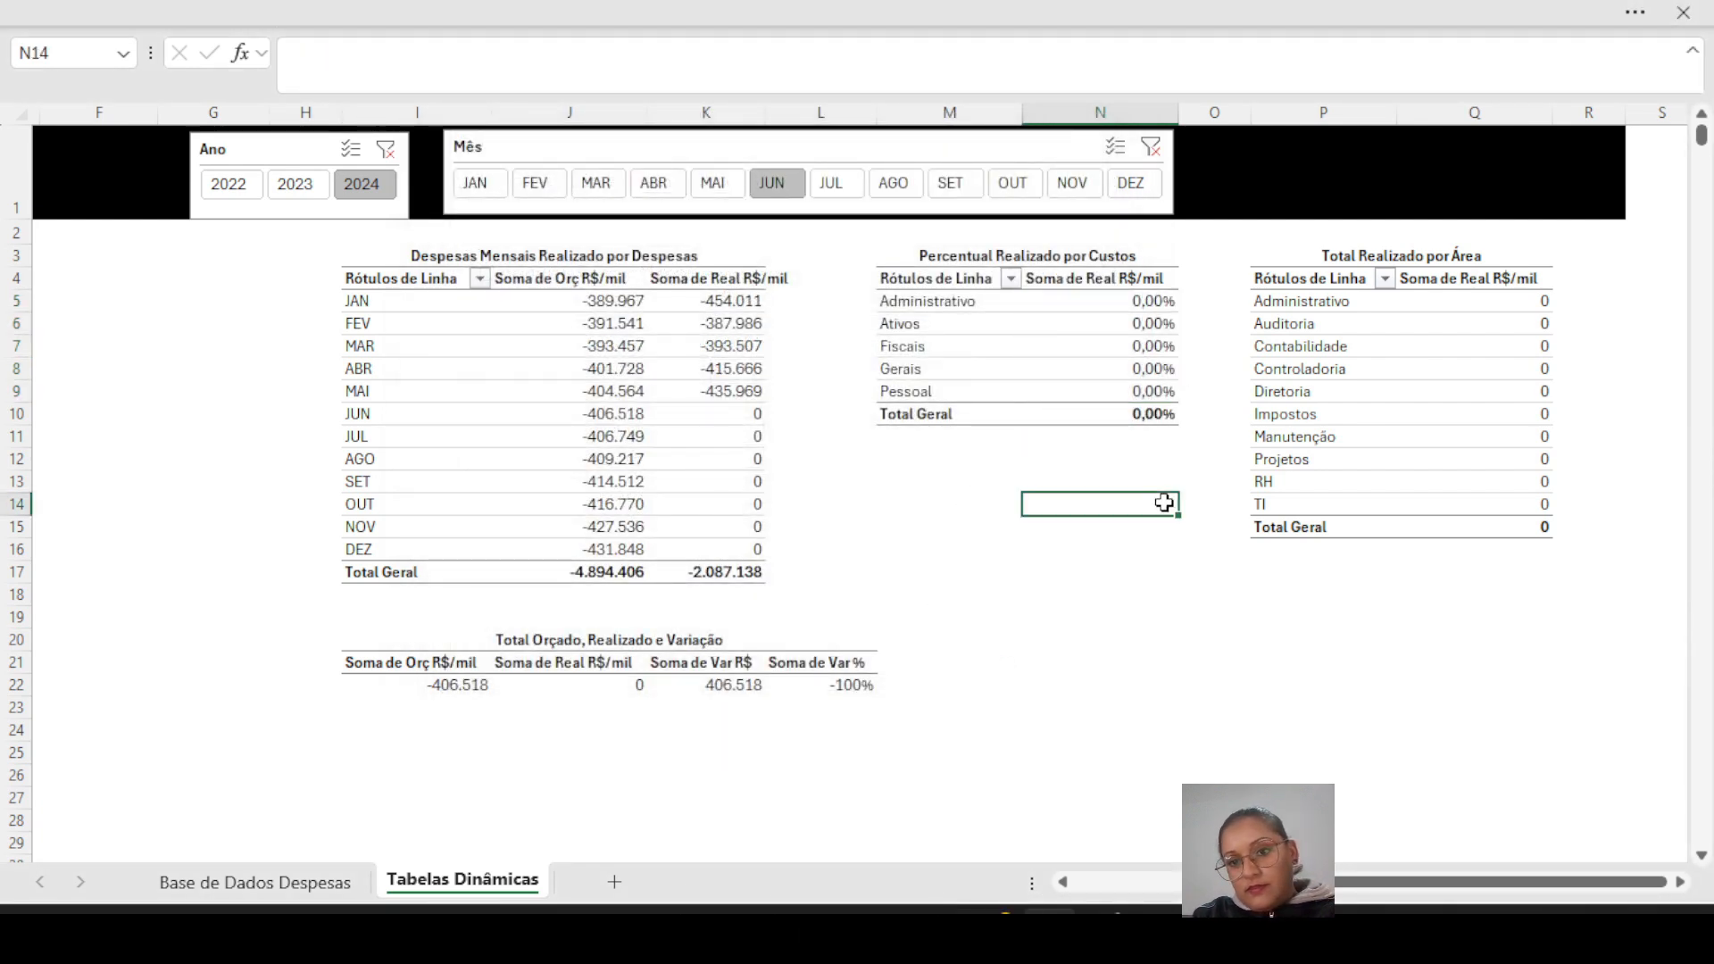
- Check the Percentual Realizado por Custos table for errors by filtering each month from JUL through DEZ
click(848, 188)
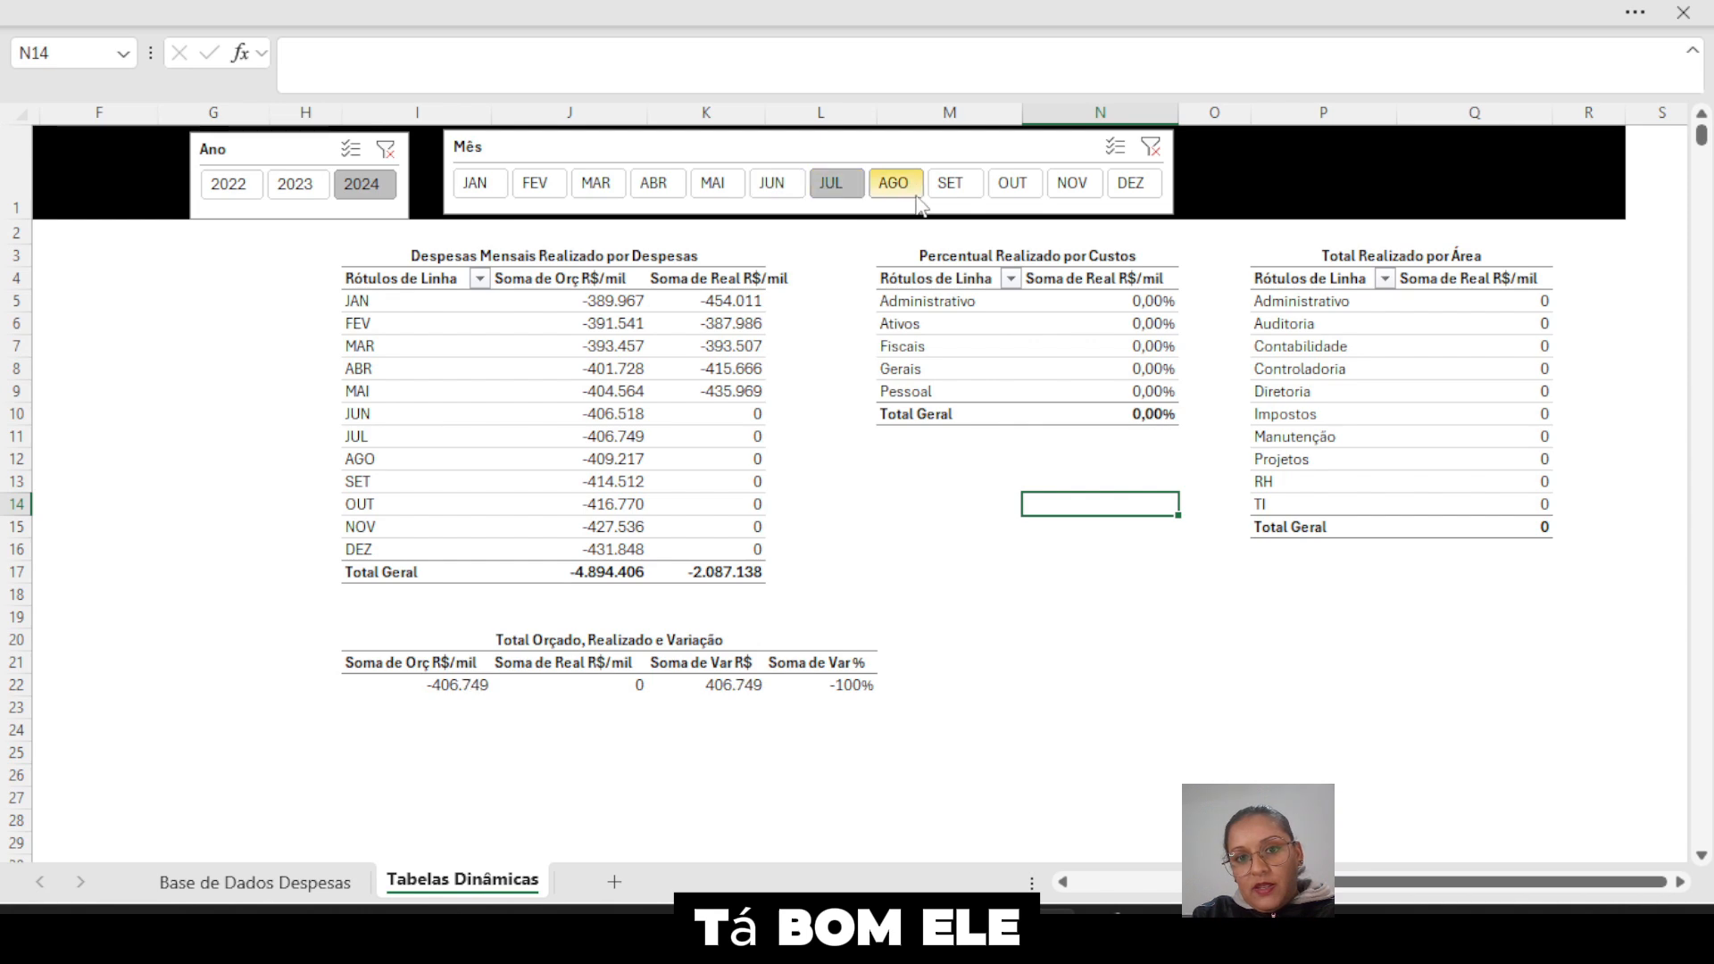
click(909, 186)
click(950, 186)
click(1012, 186)
click(1072, 186)
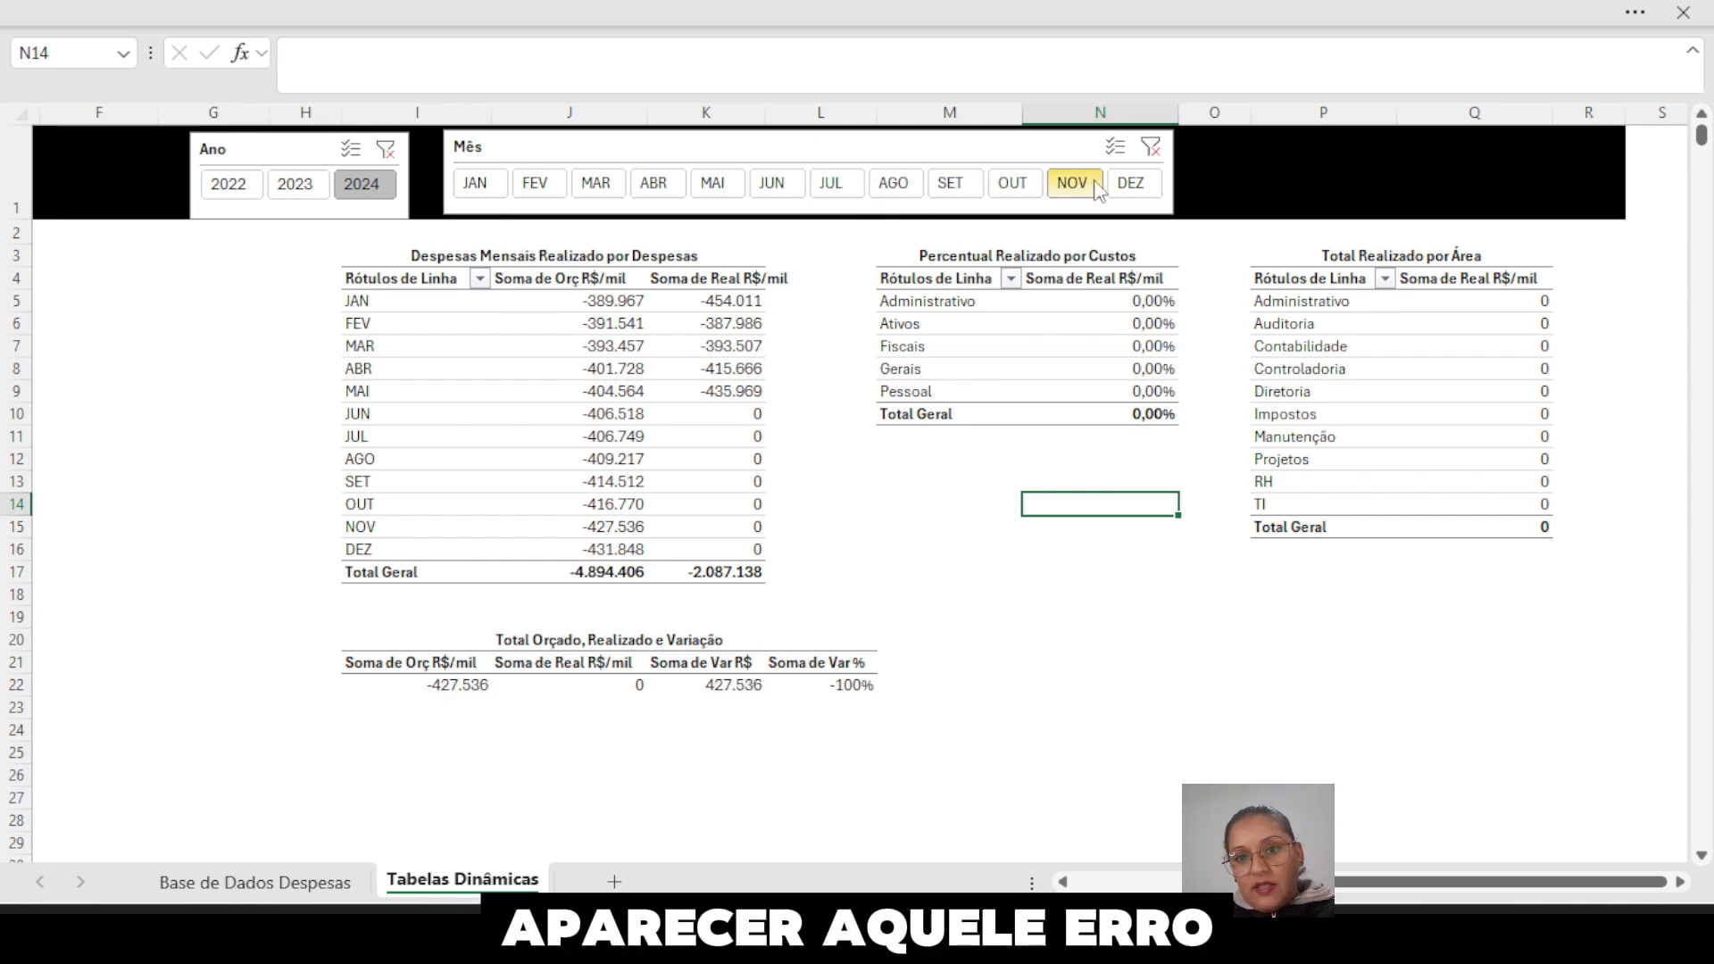
click(1126, 190)
- Compare months with and without realized values by filtering one month at a time from ABR through DEZ
click(653, 185)
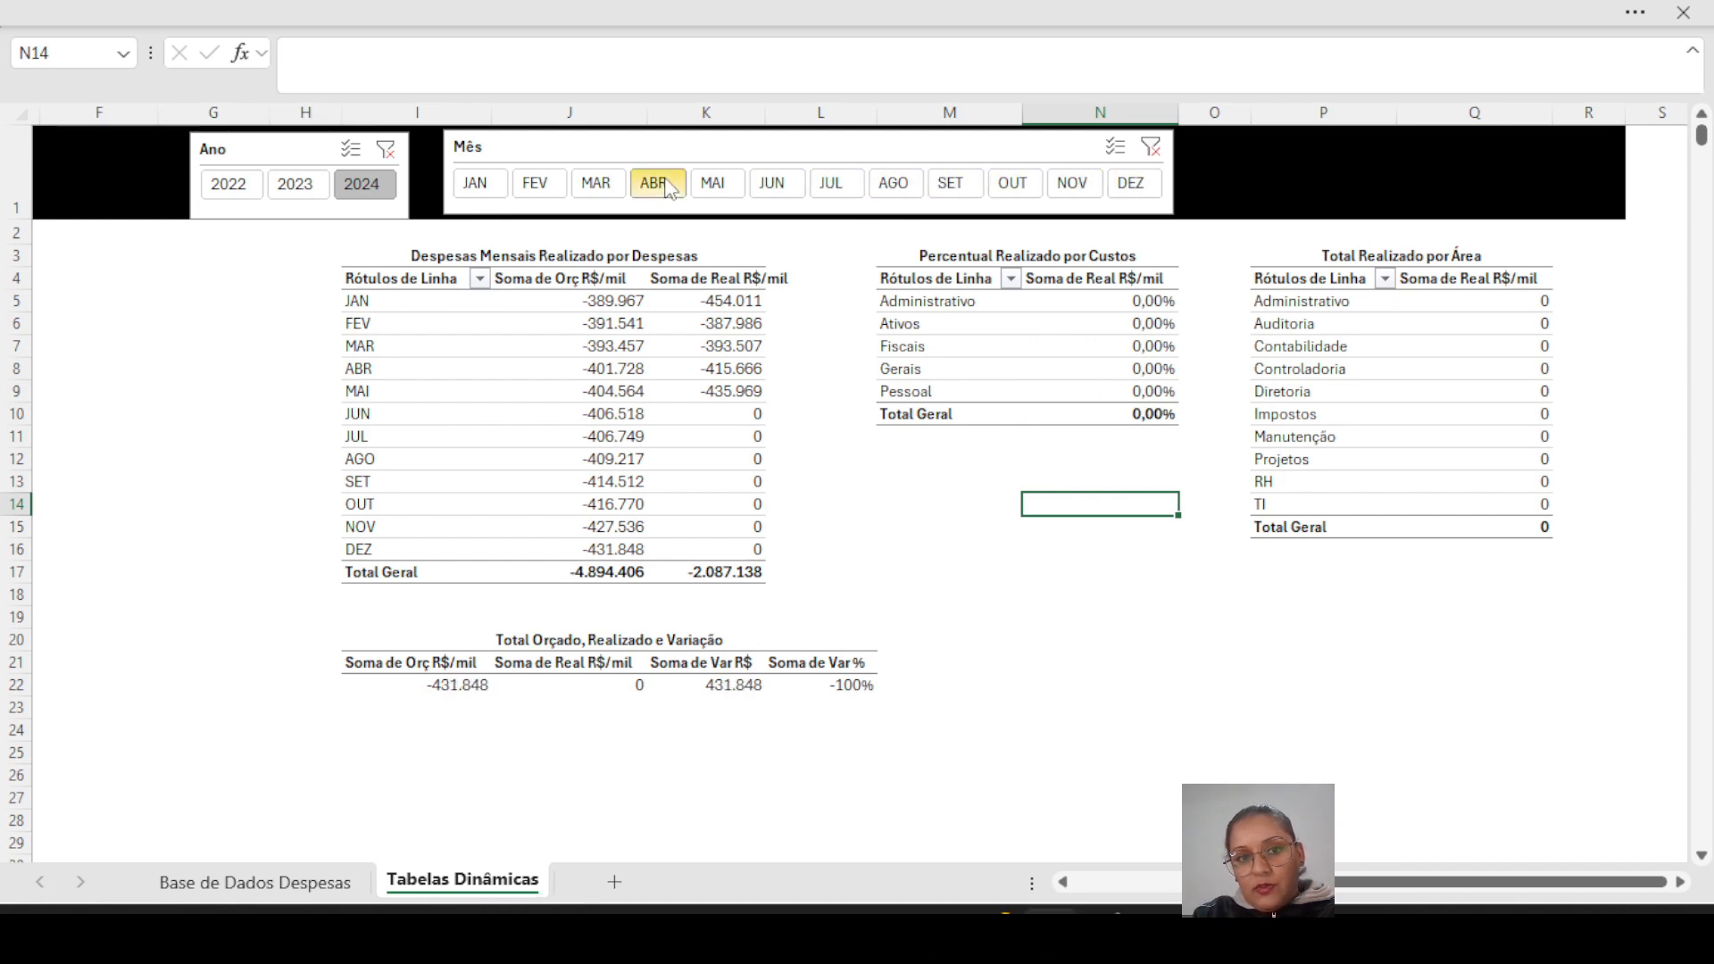
click(738, 188)
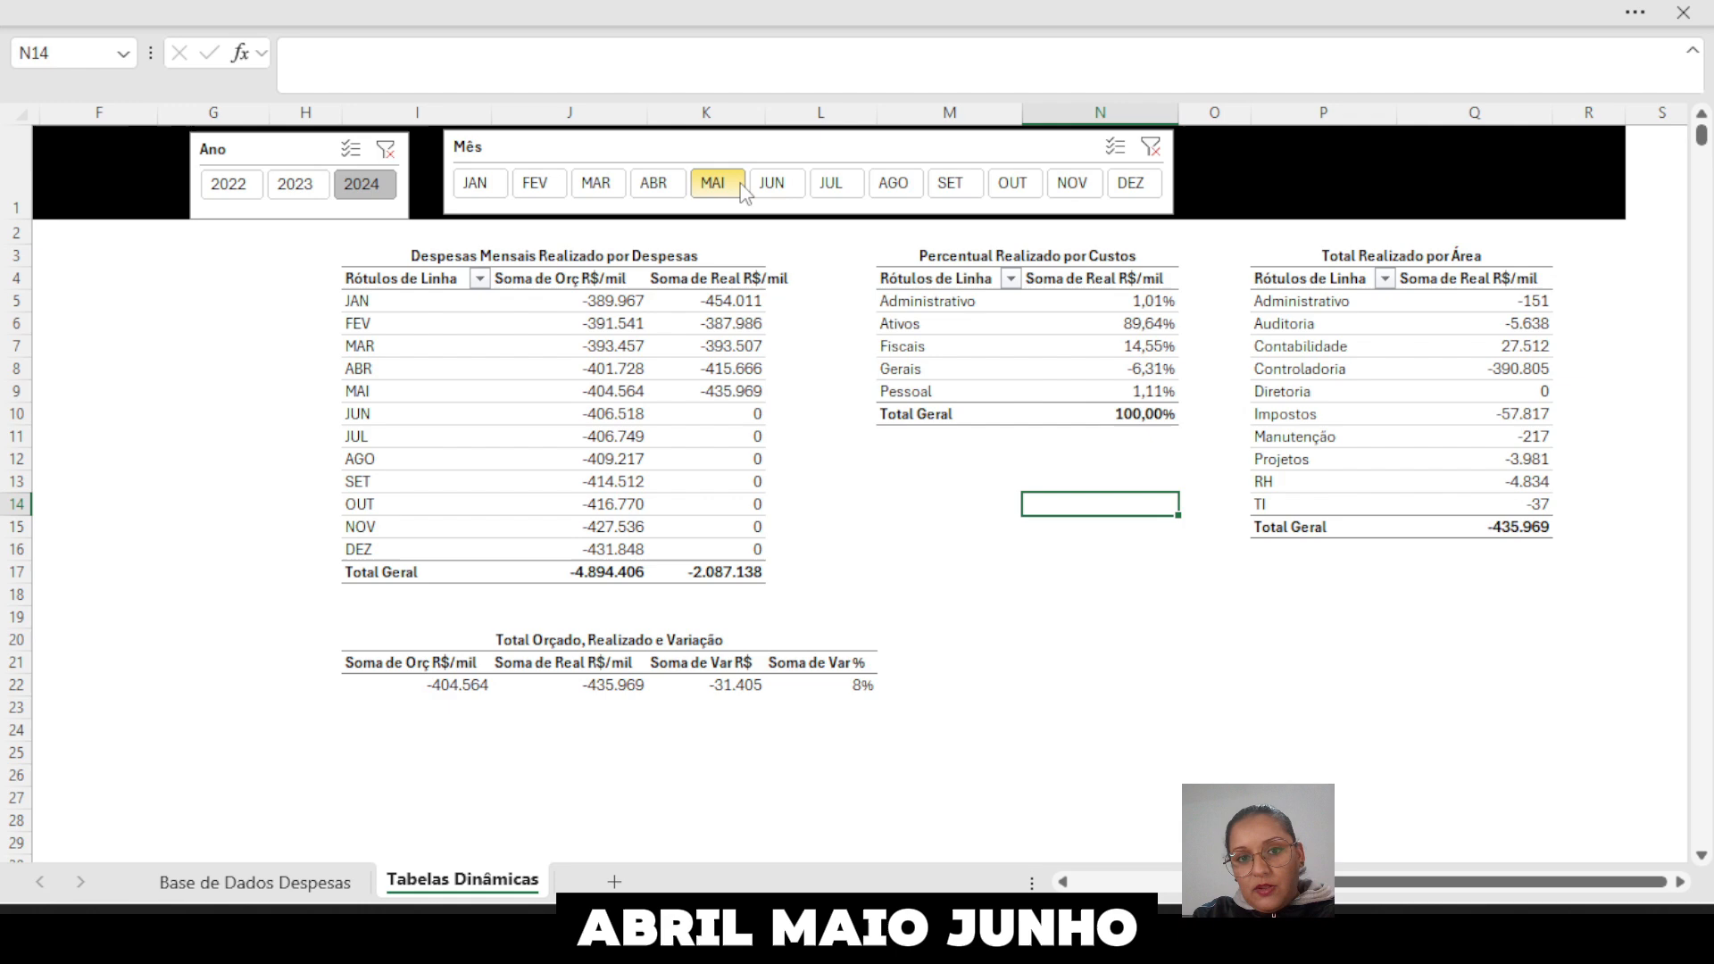
click(787, 183)
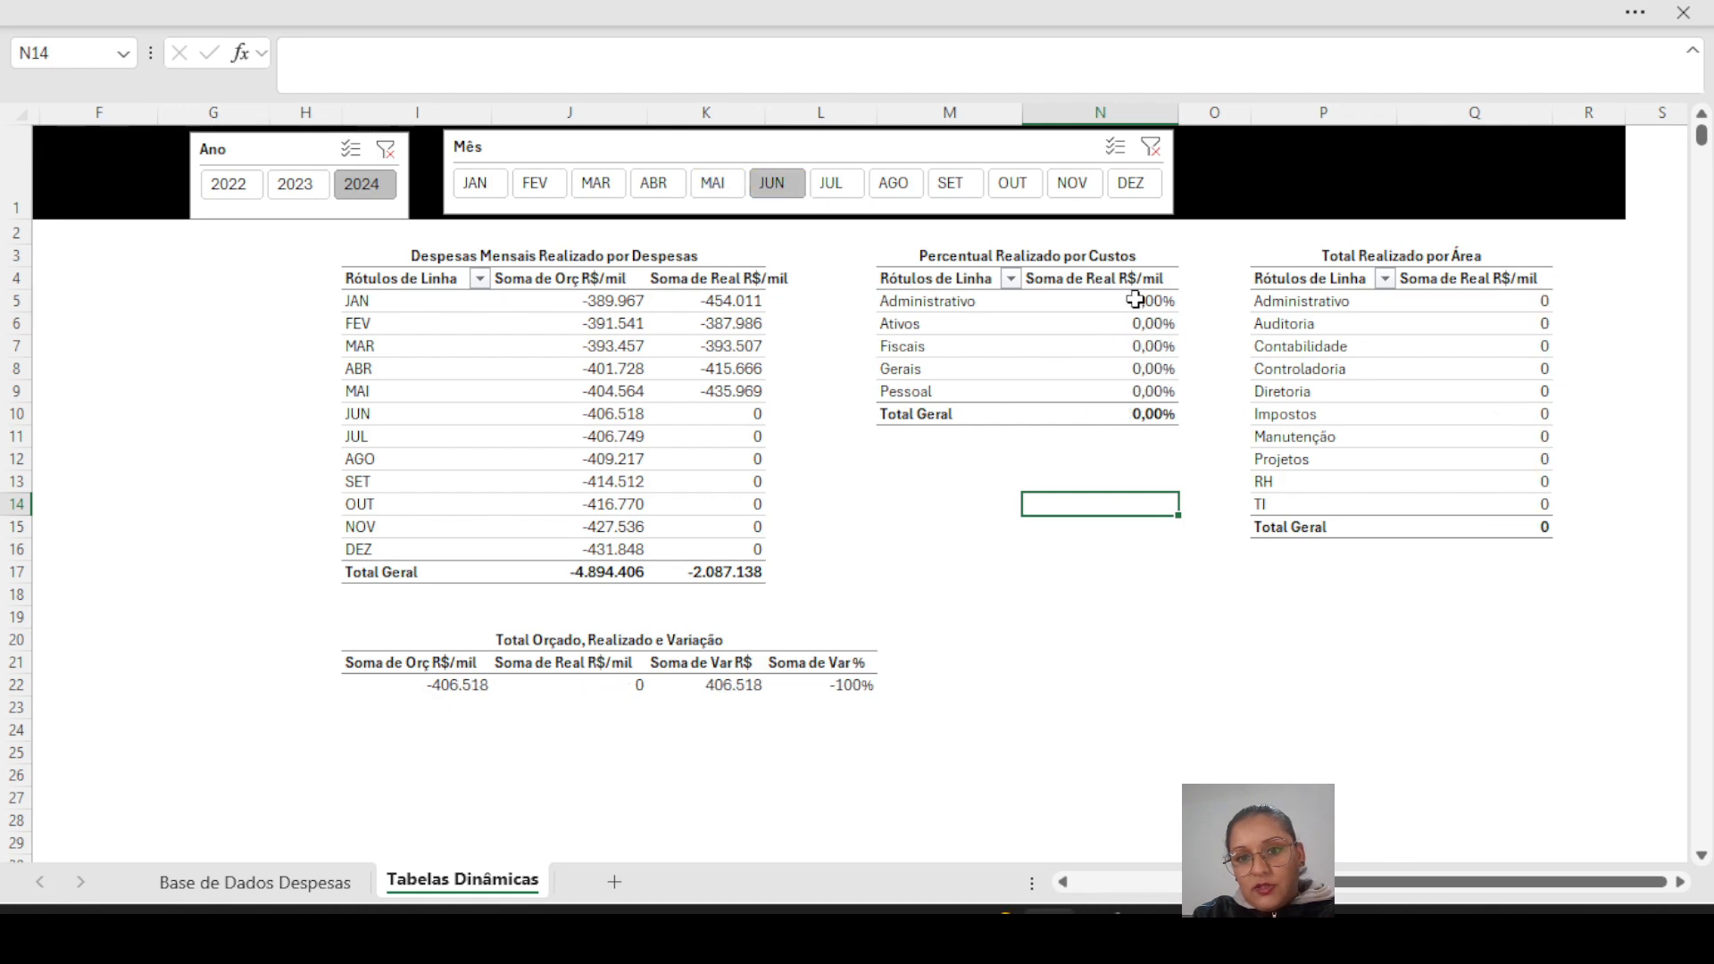
click(832, 186)
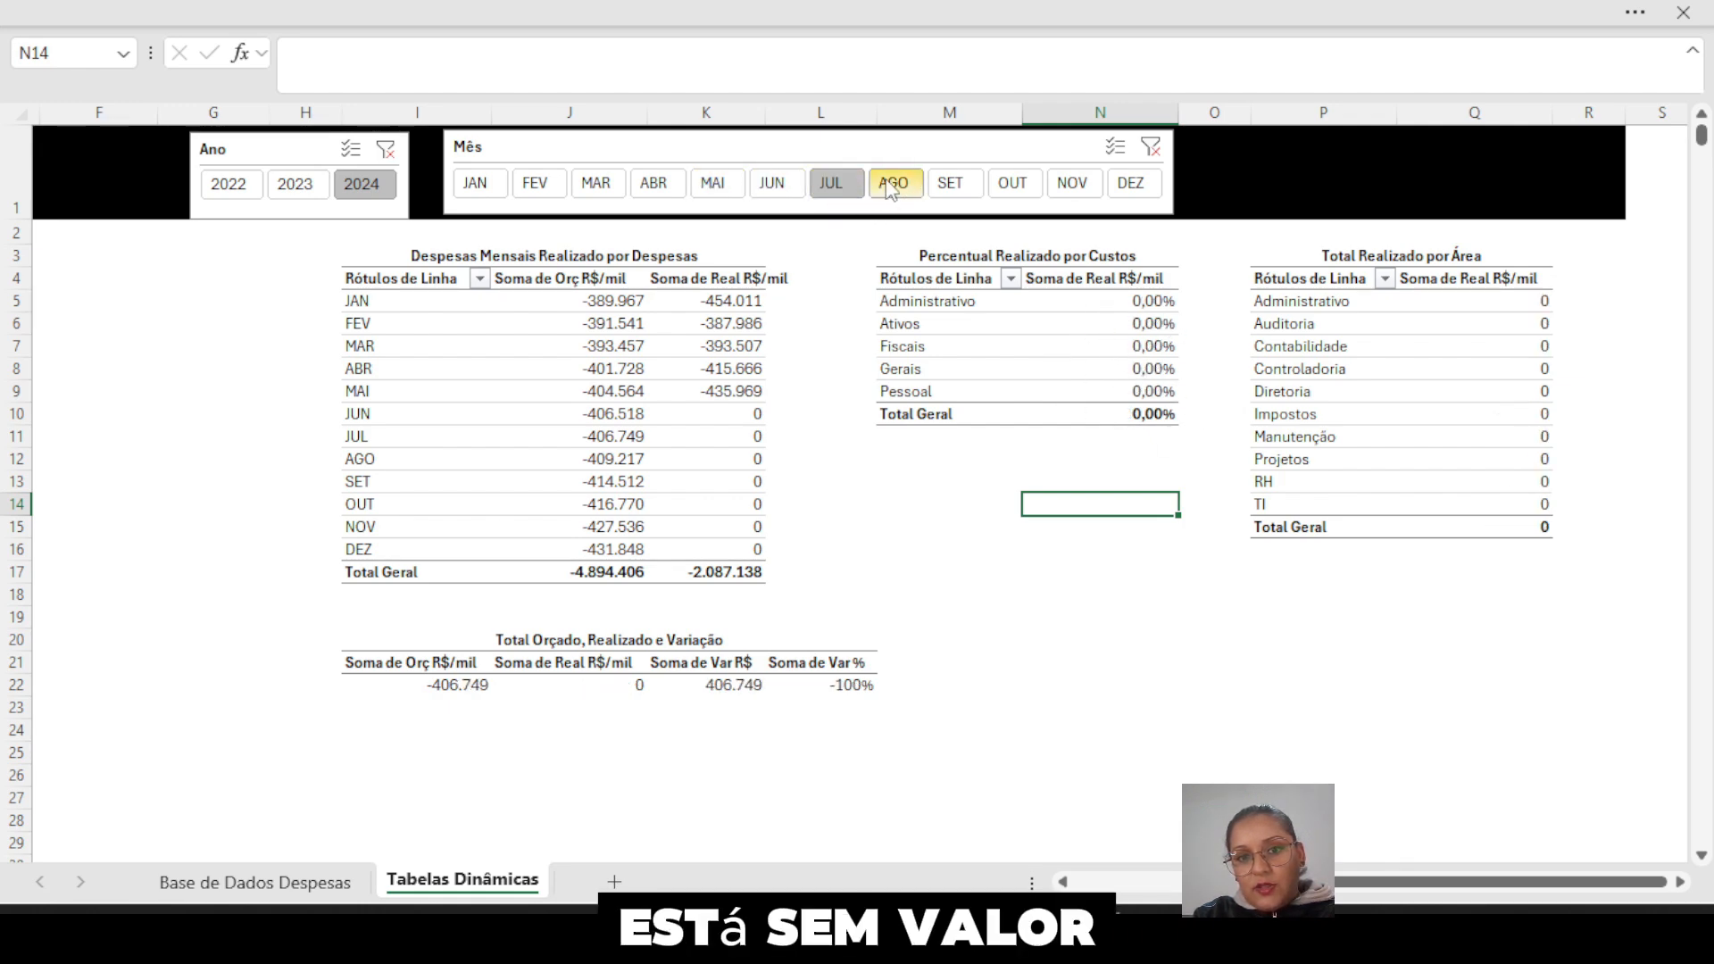
click(893, 185)
click(951, 186)
click(996, 191)
click(1072, 186)
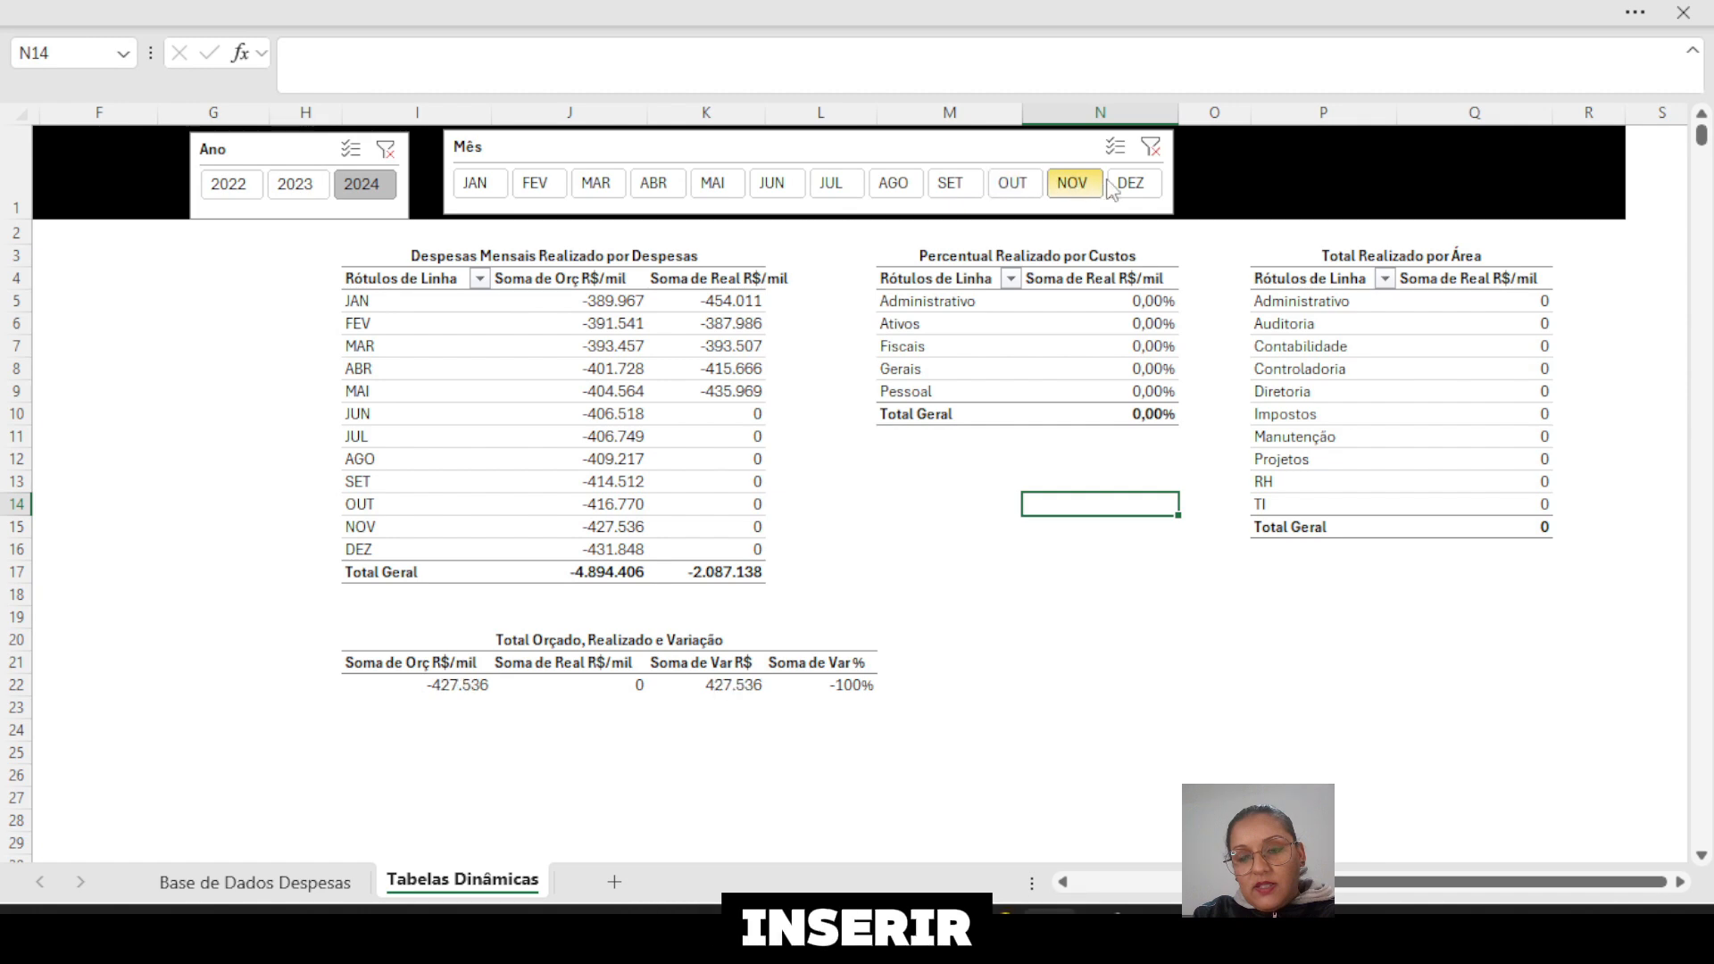
click(1131, 186)
- Examine the pivot tables for the earlier months by filtering FEV, JAN, JUN, MAI, ABR and MAR
click(537, 184)
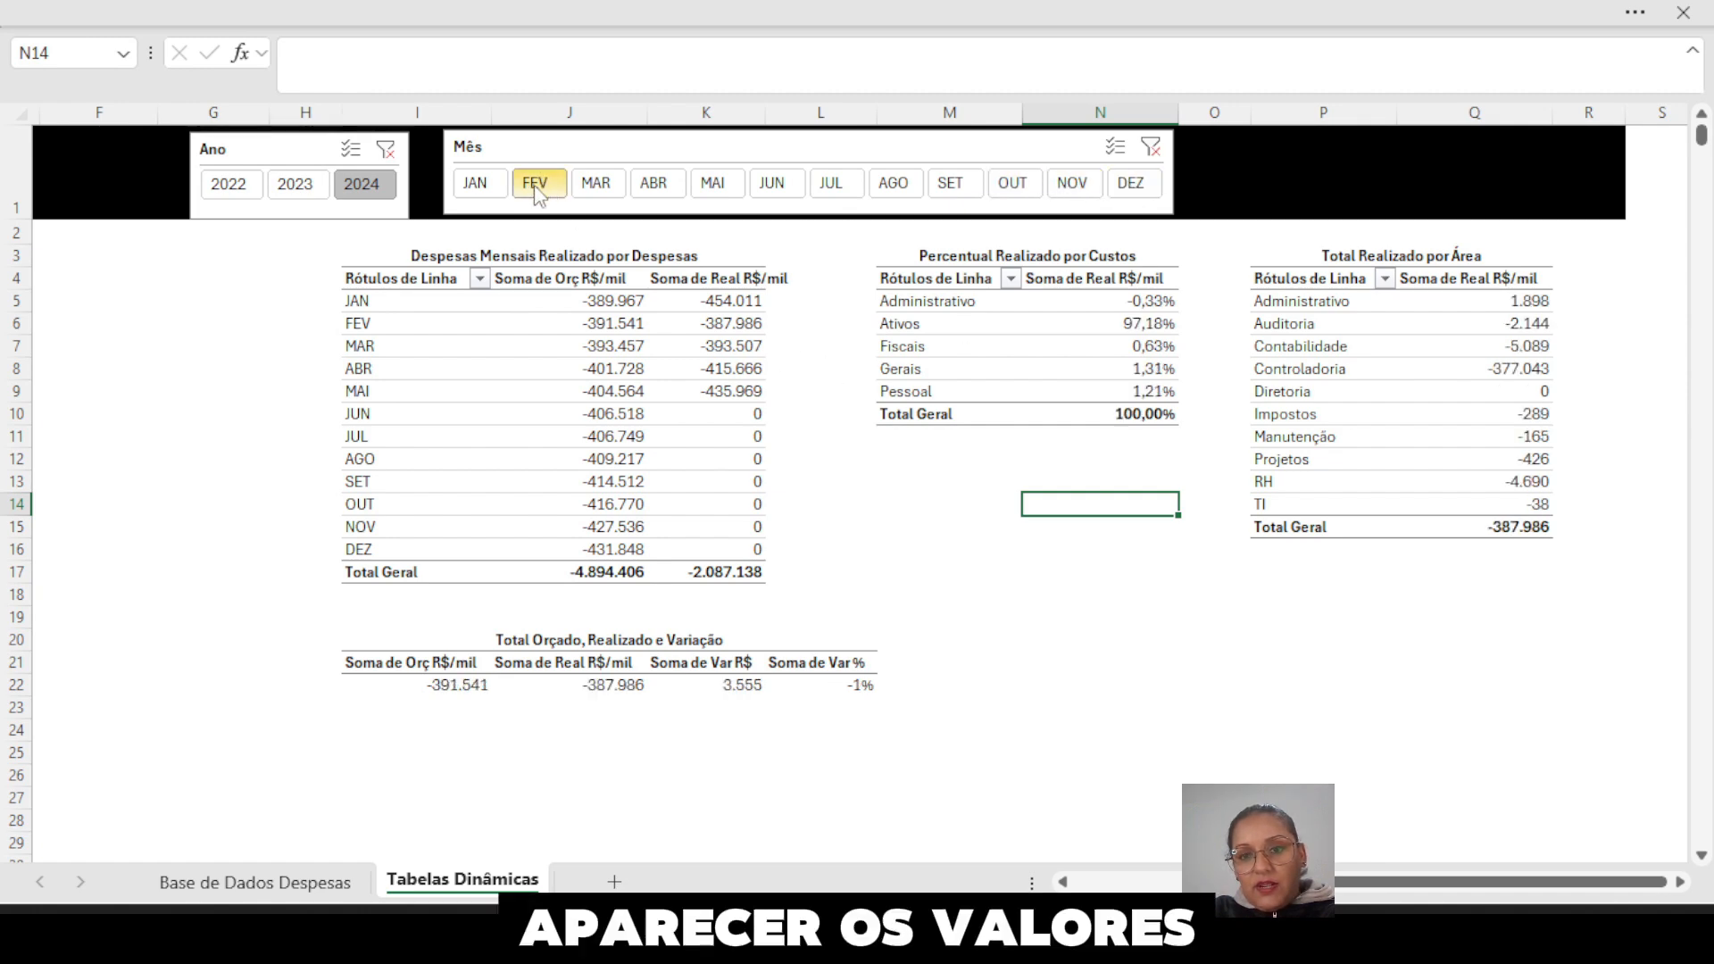
click(478, 184)
click(773, 186)
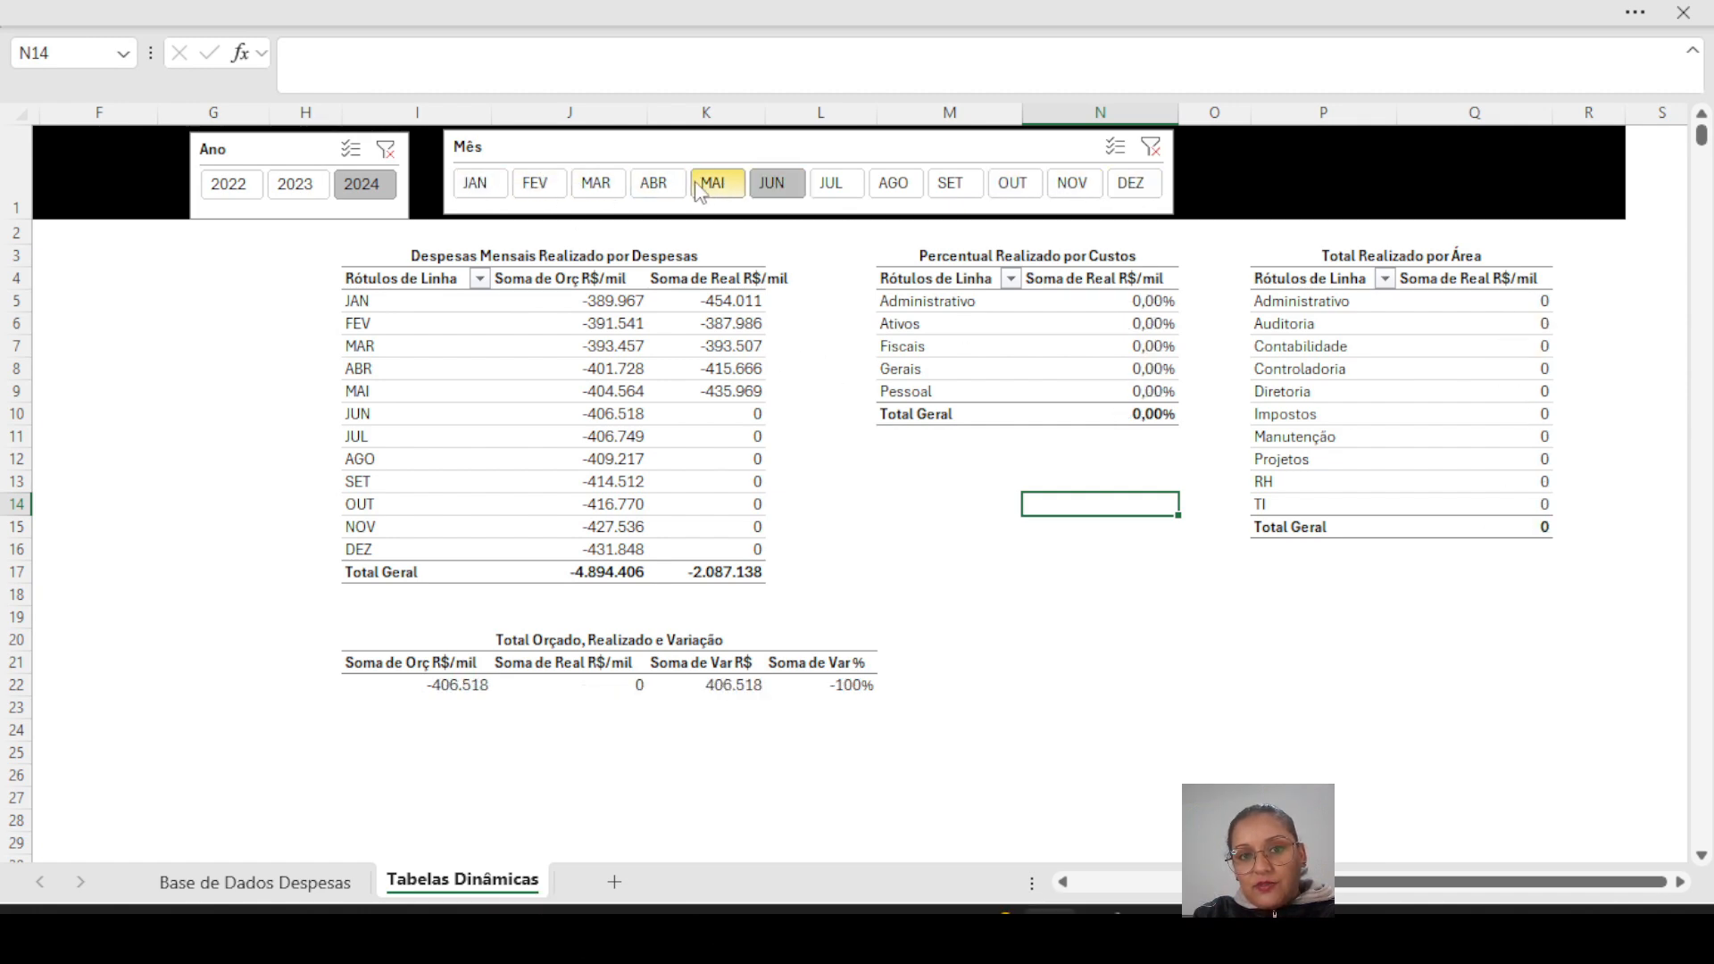
click(713, 188)
click(659, 188)
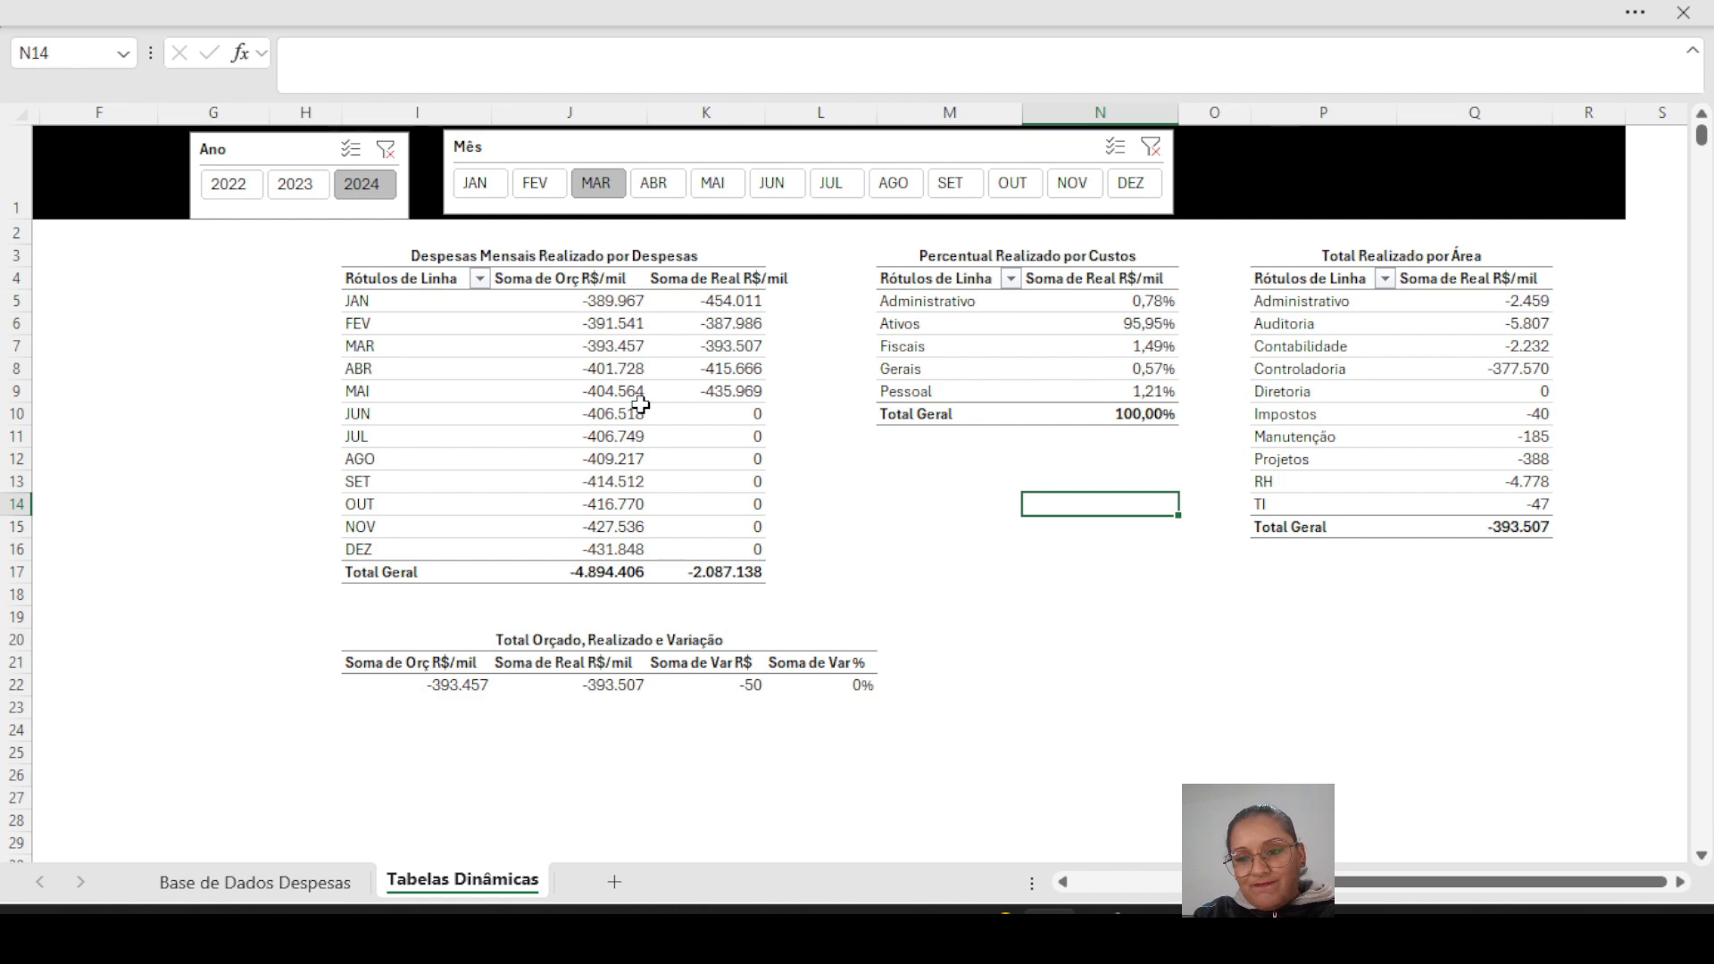
- Compare the MAR figures across years by switching the Ano slicer through 2023, 2022, 2023 and 2024
click(294, 186)
click(229, 183)
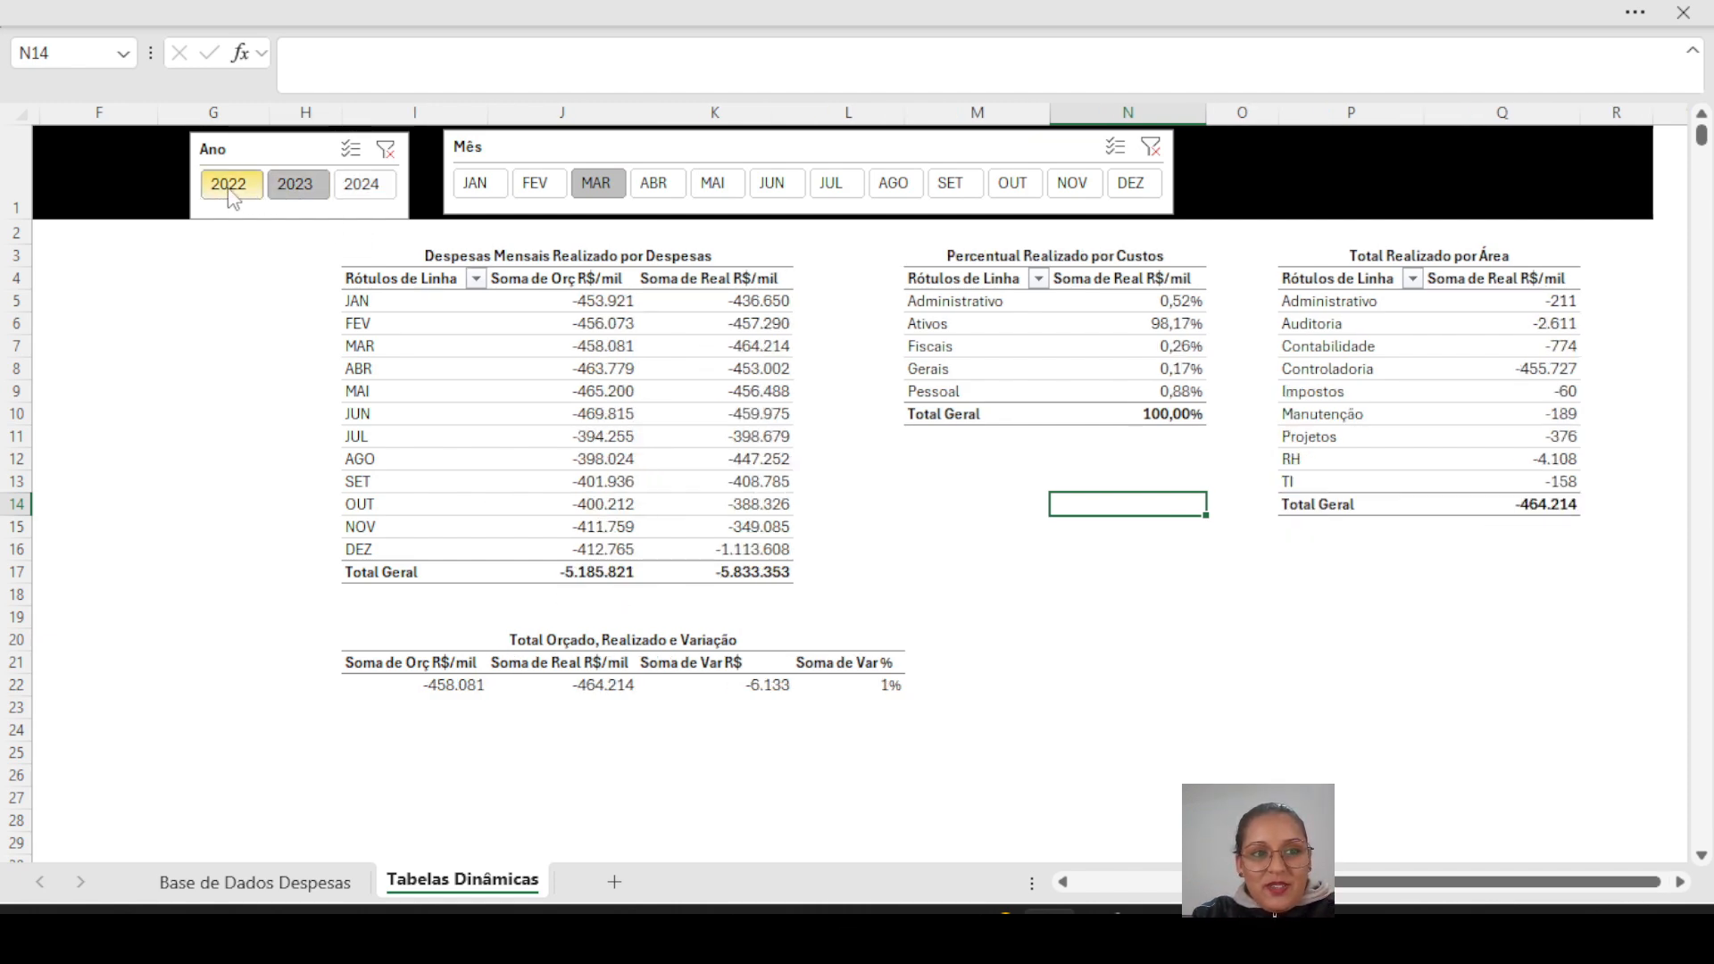
click(296, 186)
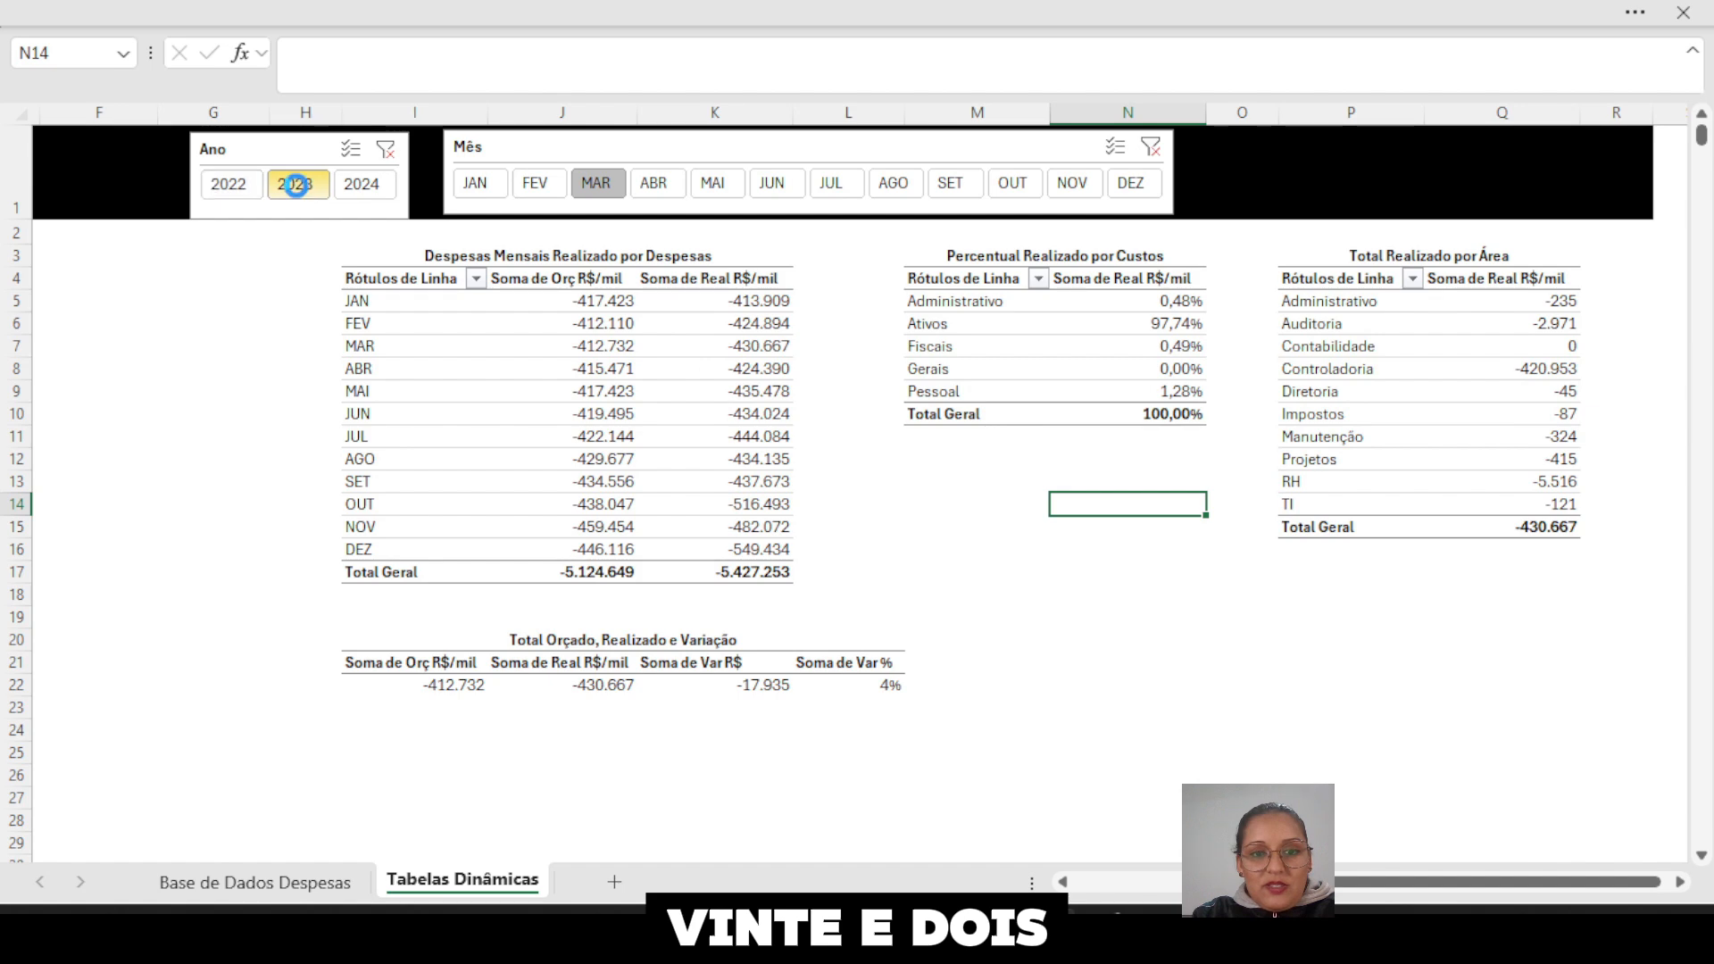
click(380, 187)
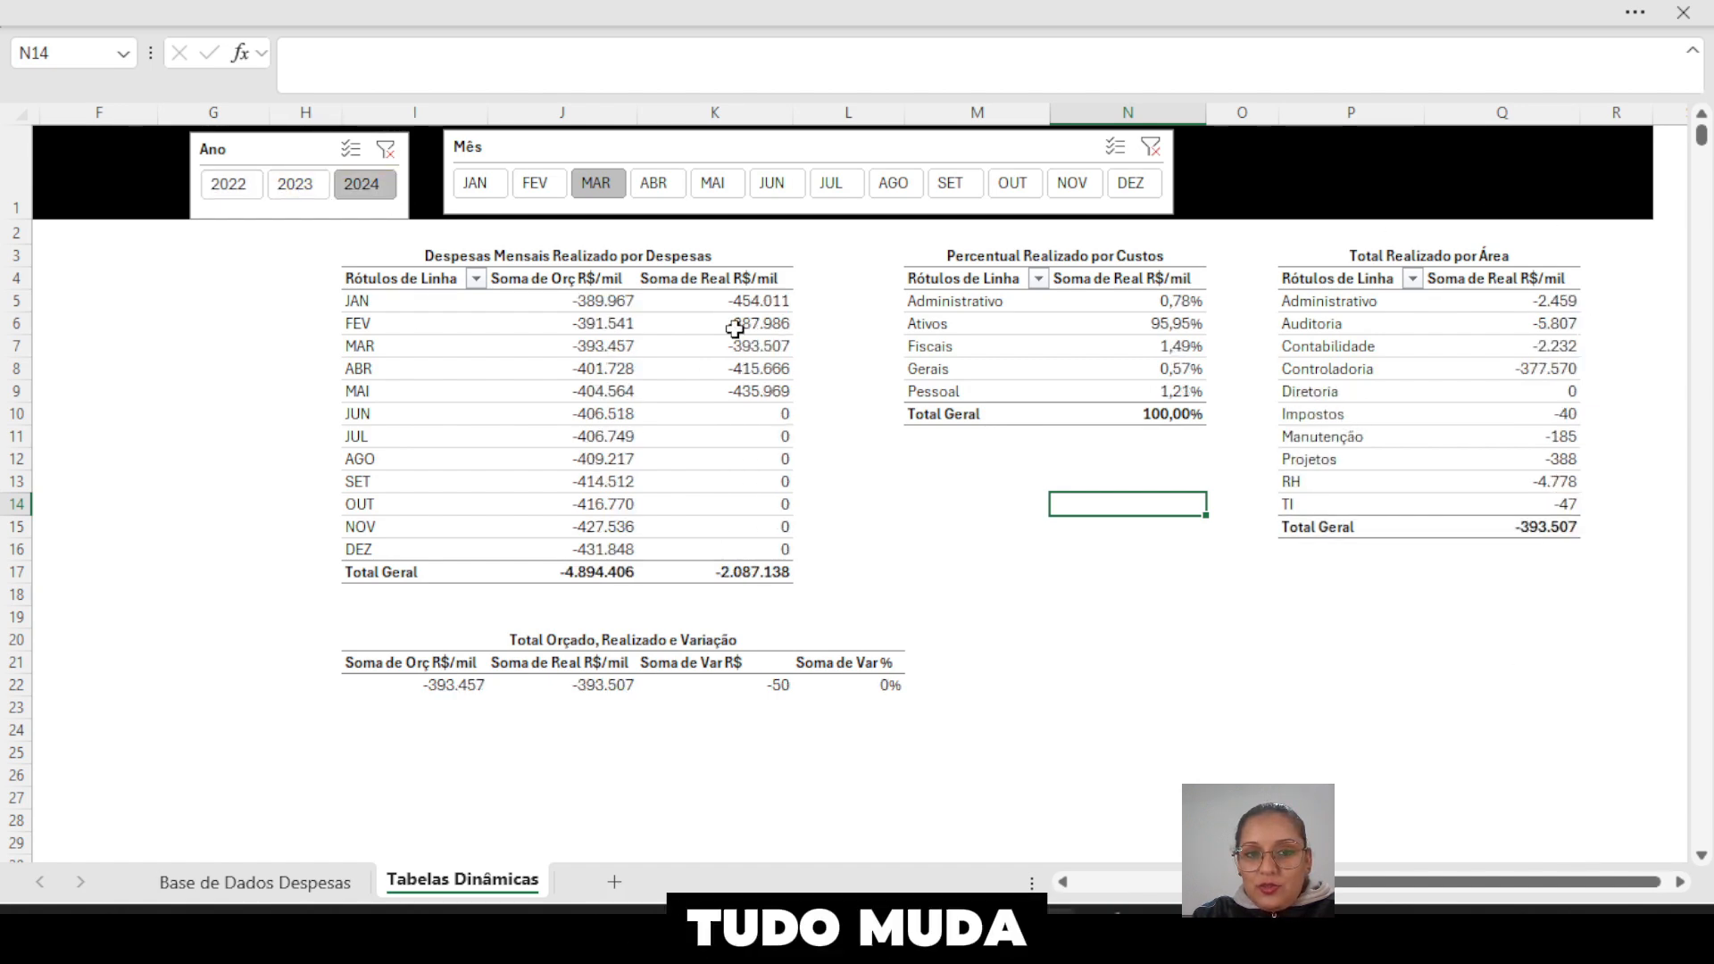
- Check the 2024 results for JAN, FEV and MAR, and clear the Mês slicer filter to include all months
click(480, 183)
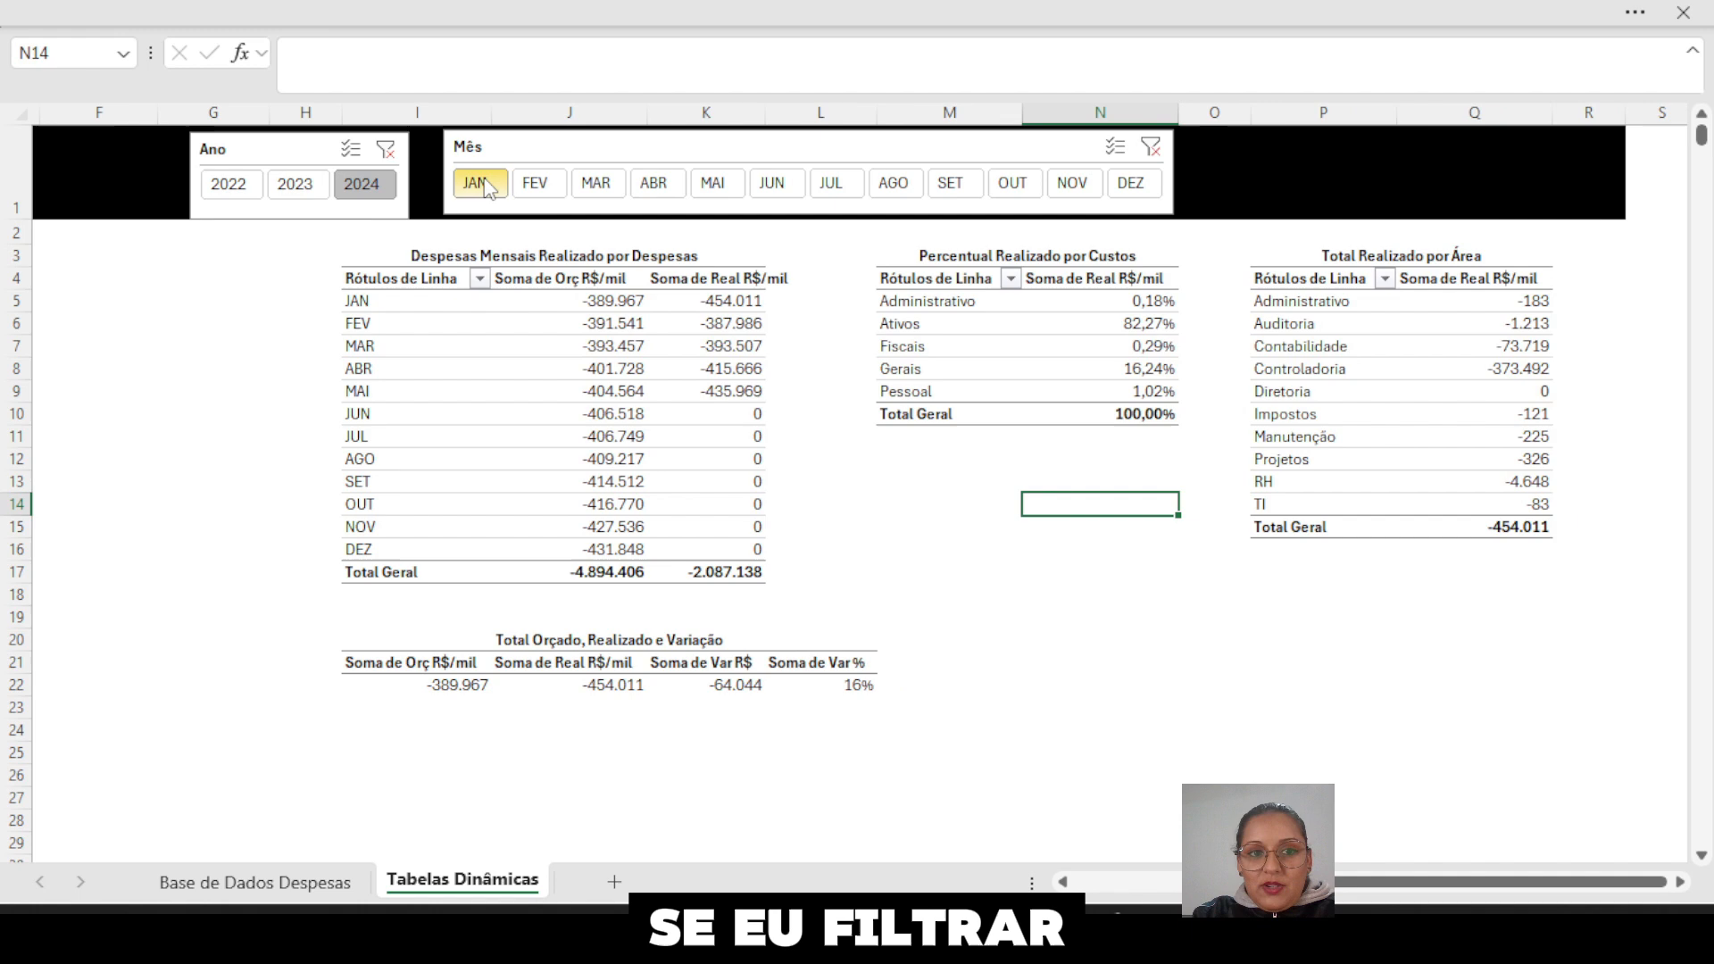
click(540, 185)
click(600, 186)
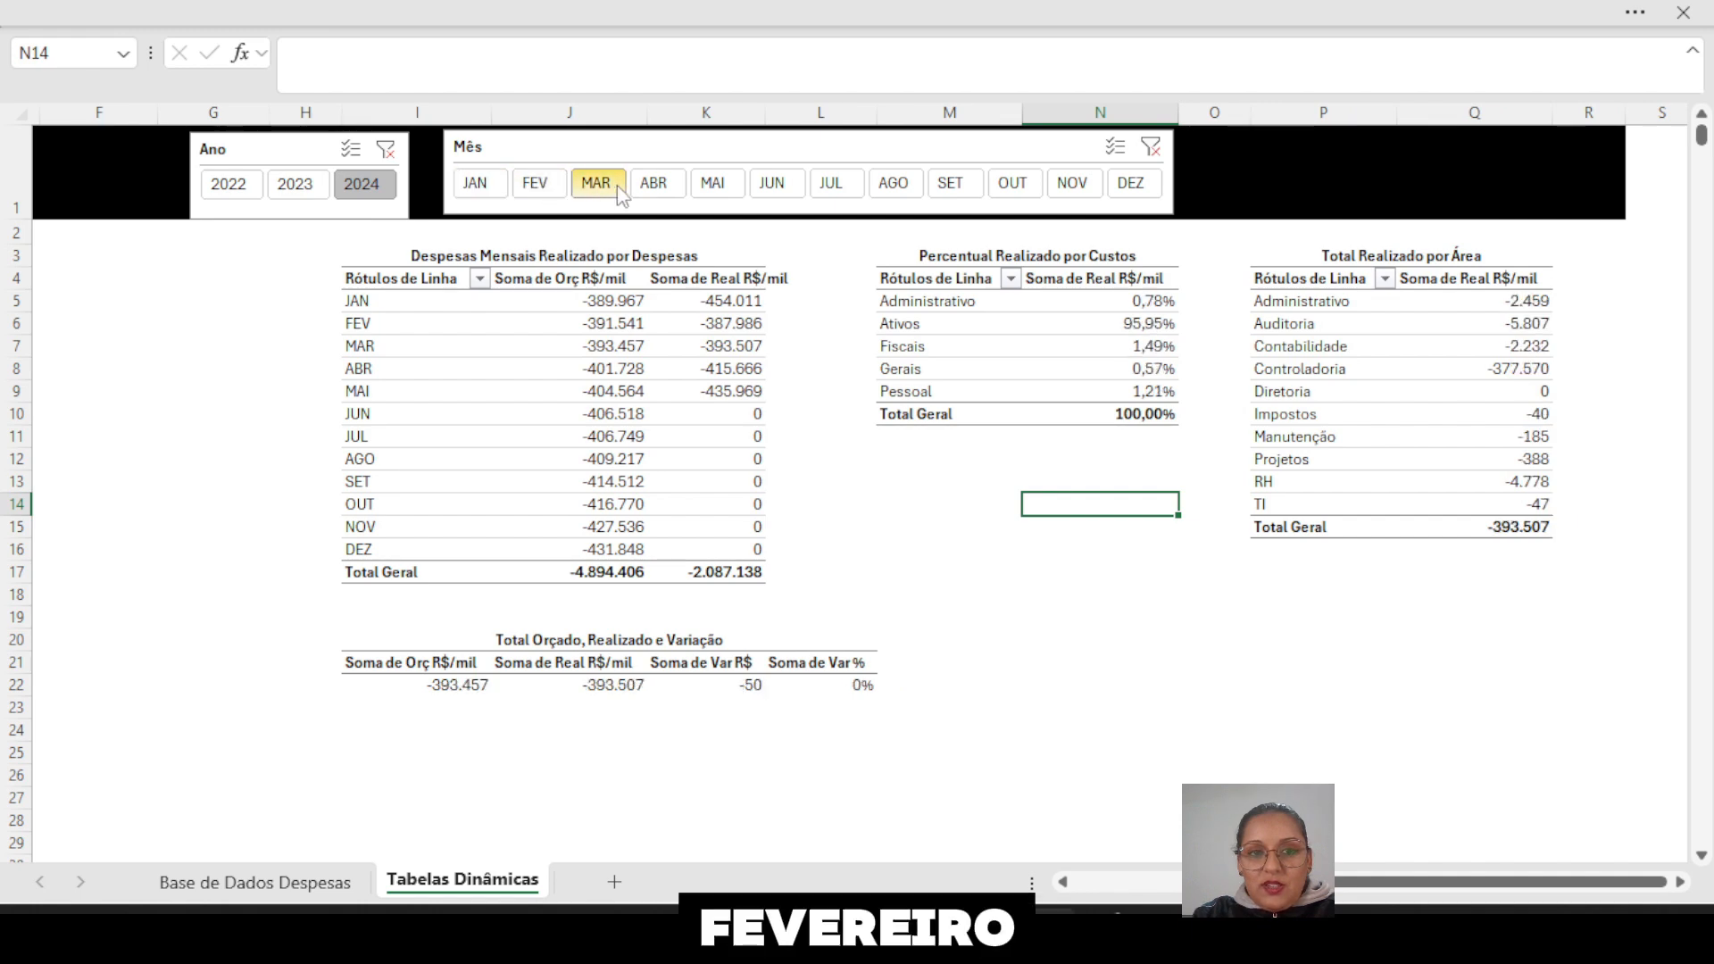
click(1150, 148)
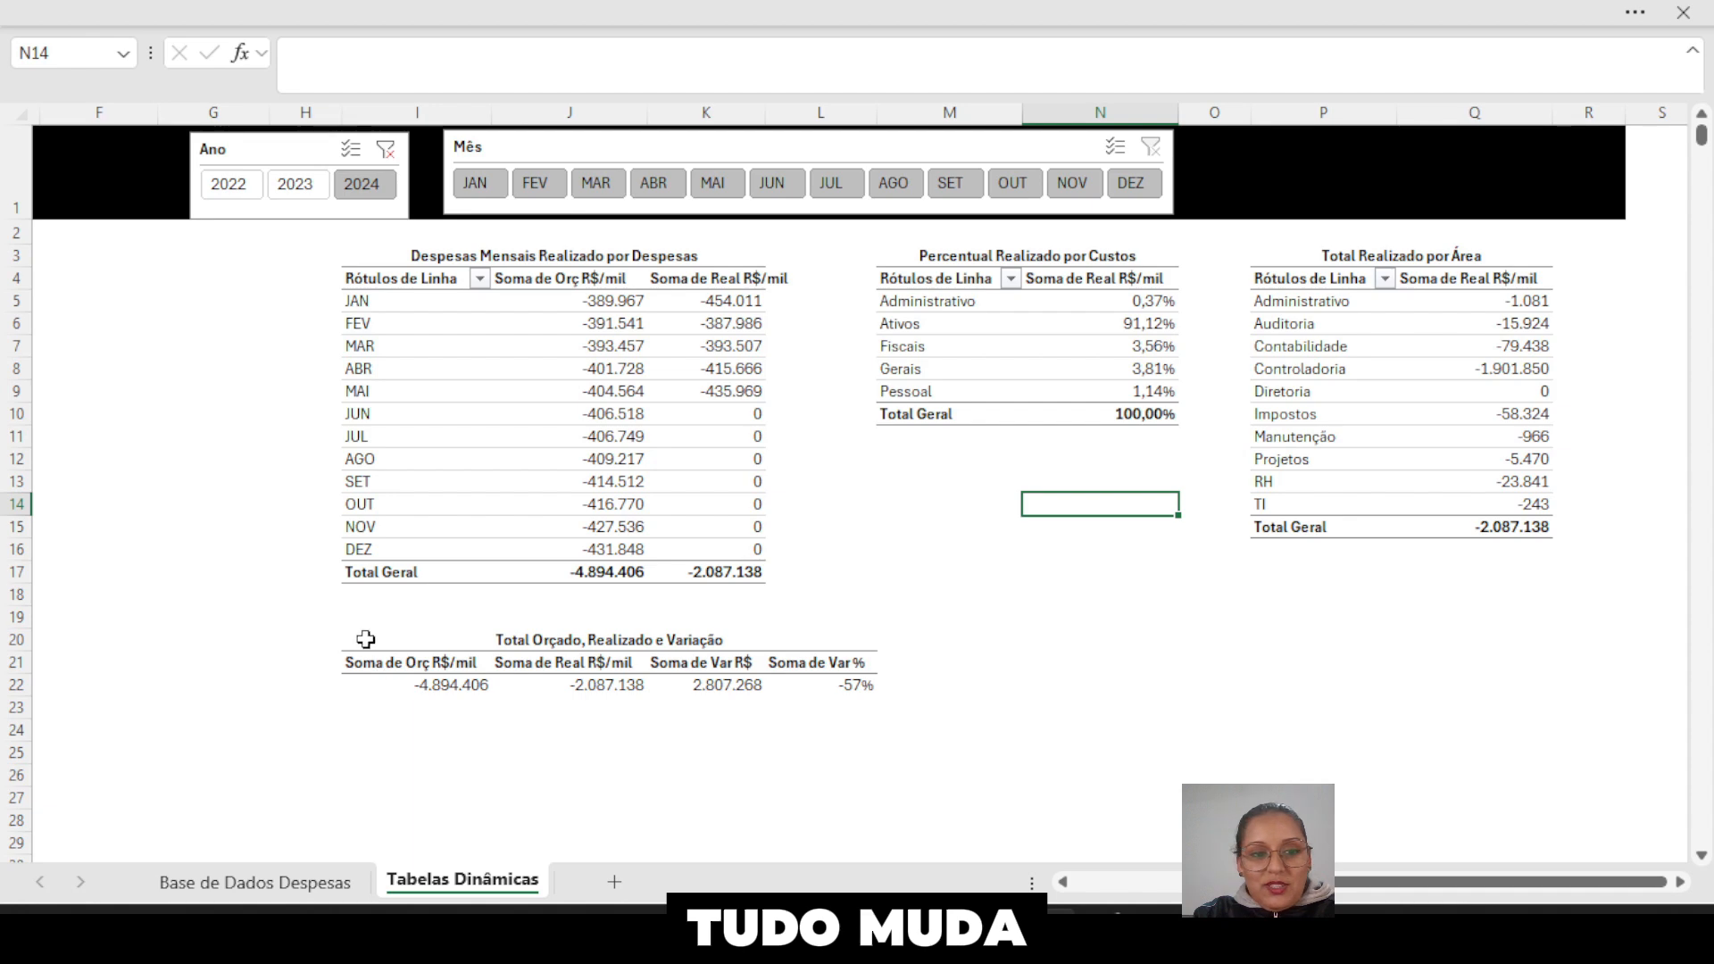
- Move the Total Orçado, Realizado e Variação table, title included, from I20 back to D4
click(532, 636)
drag(532, 637, 549, 685)
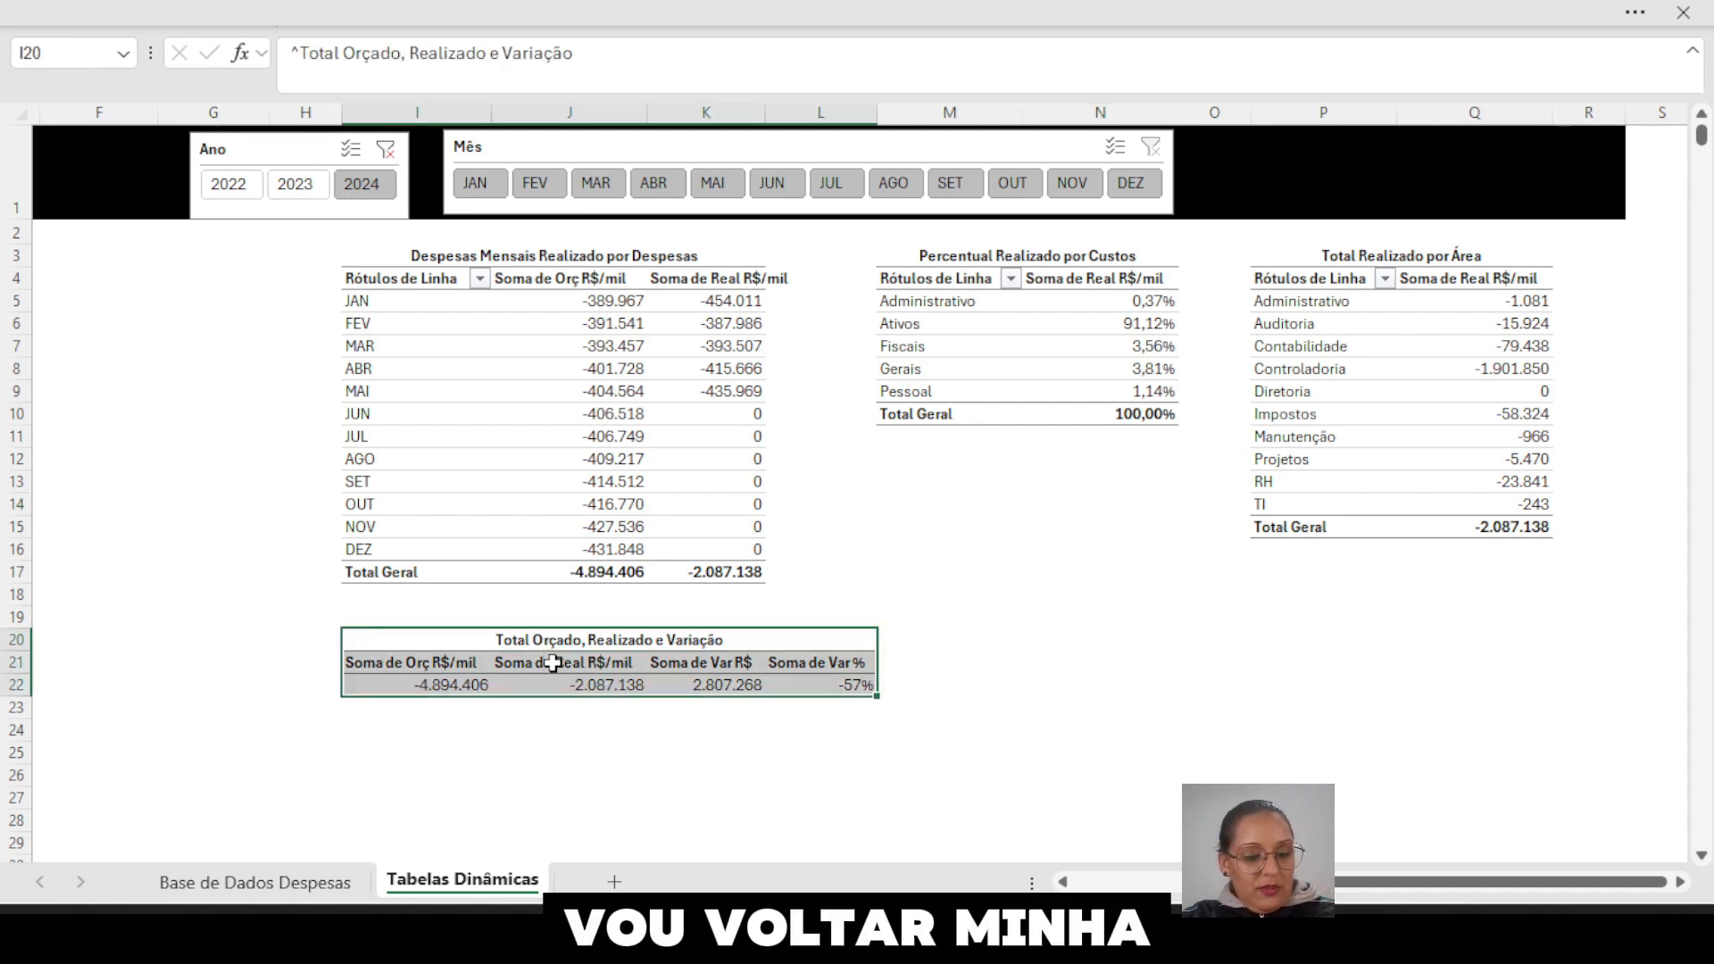
key(ctrl+c)
click(1418, 882)
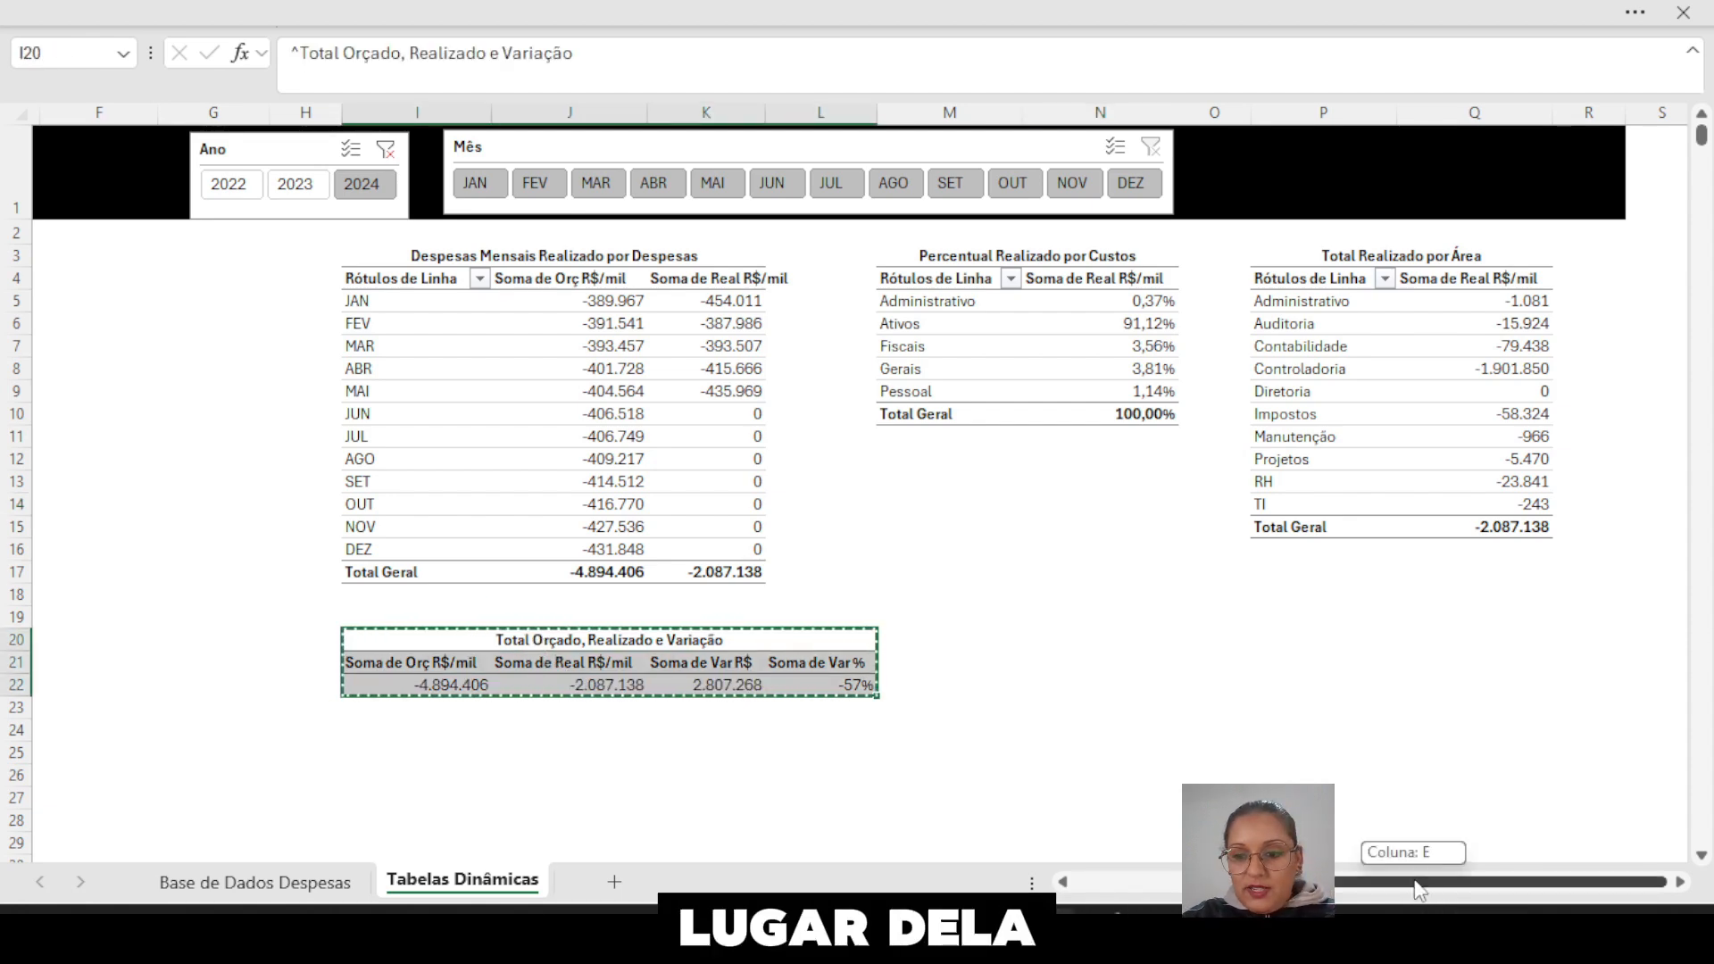
drag(1418, 888, 1279, 889)
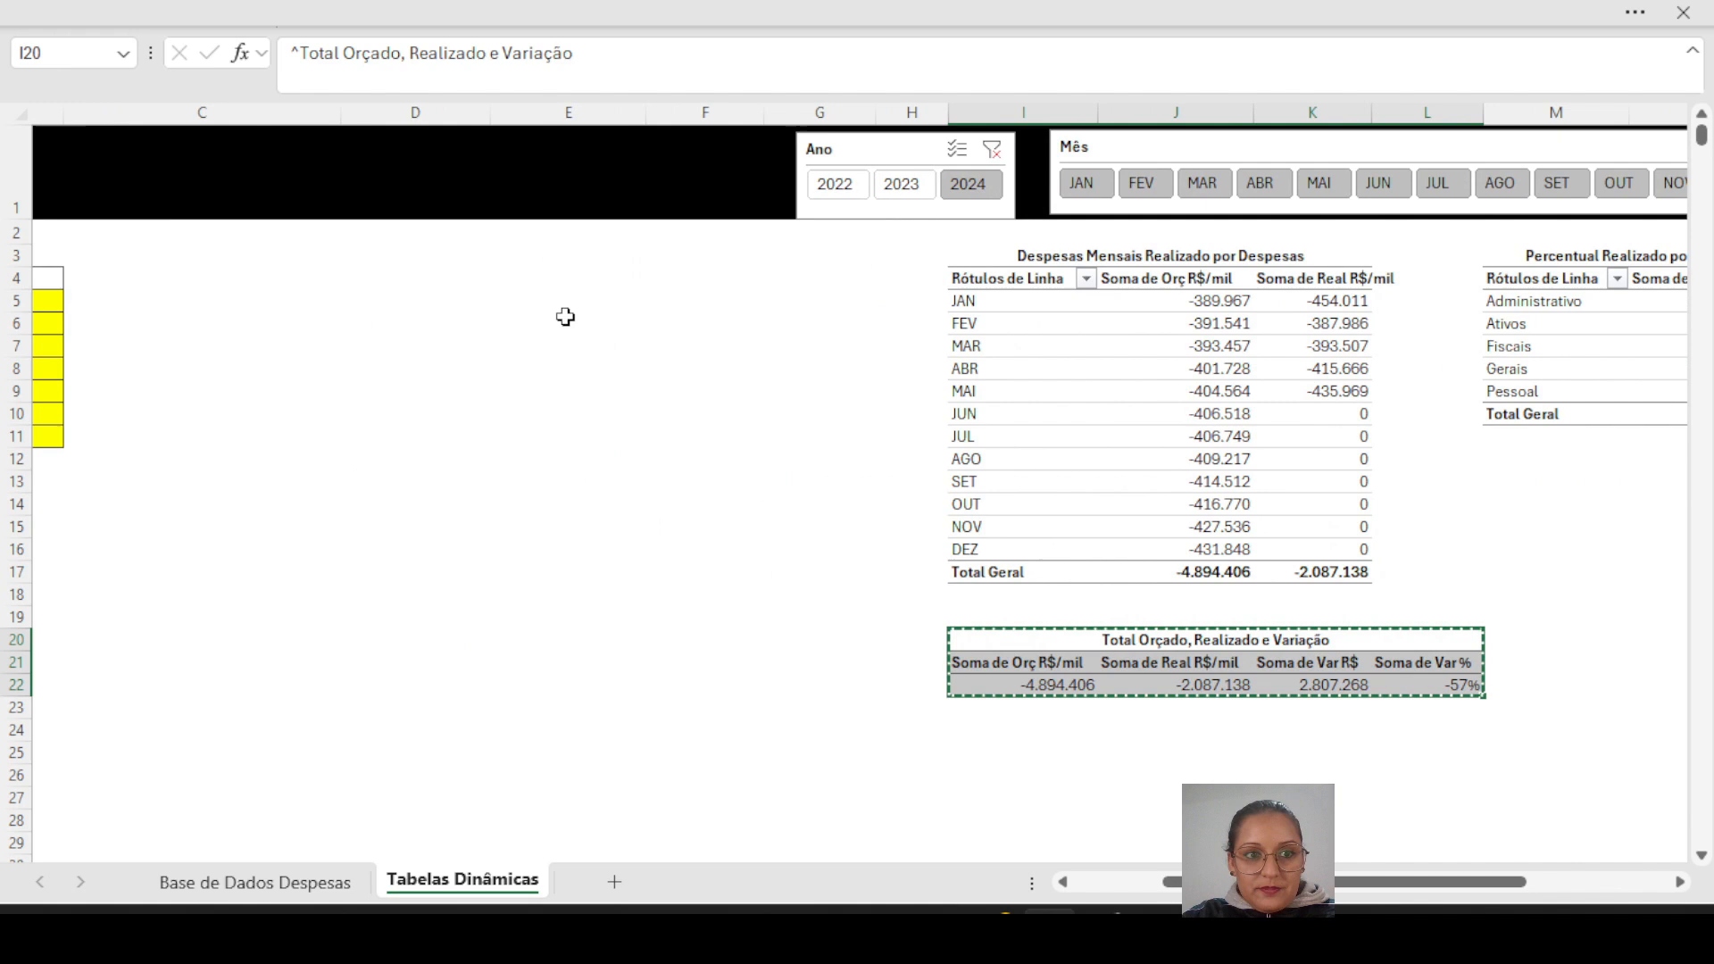
click(357, 279)
key(ctrl+v)
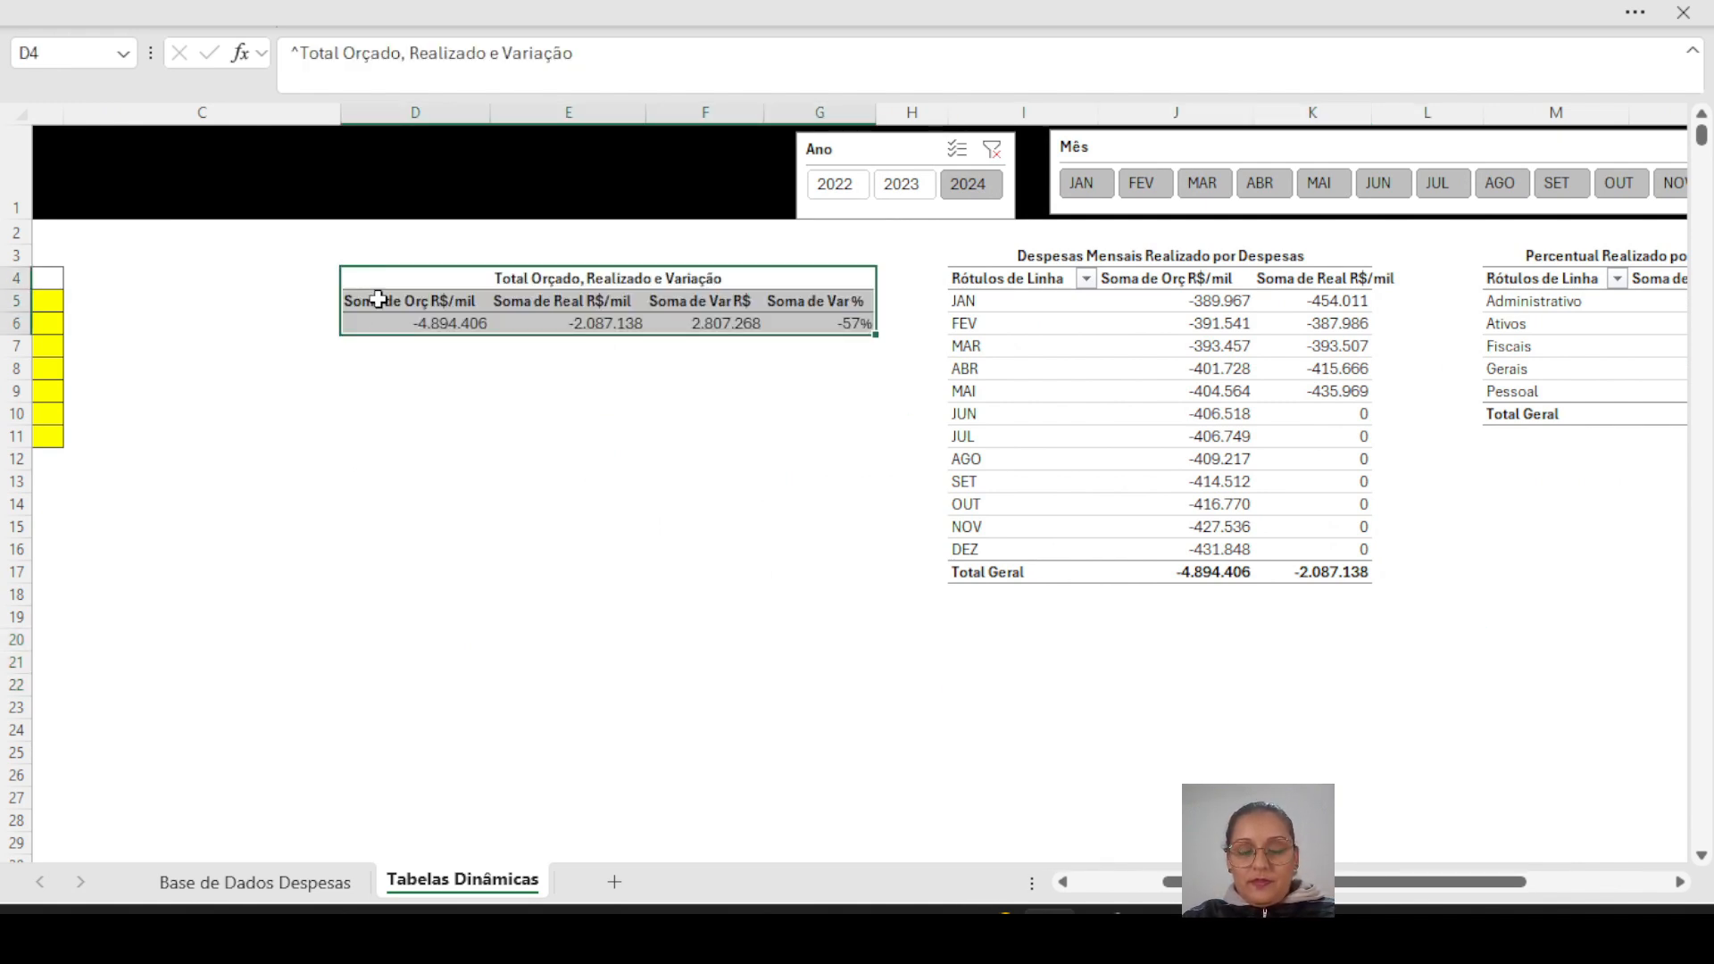
click(378, 356)
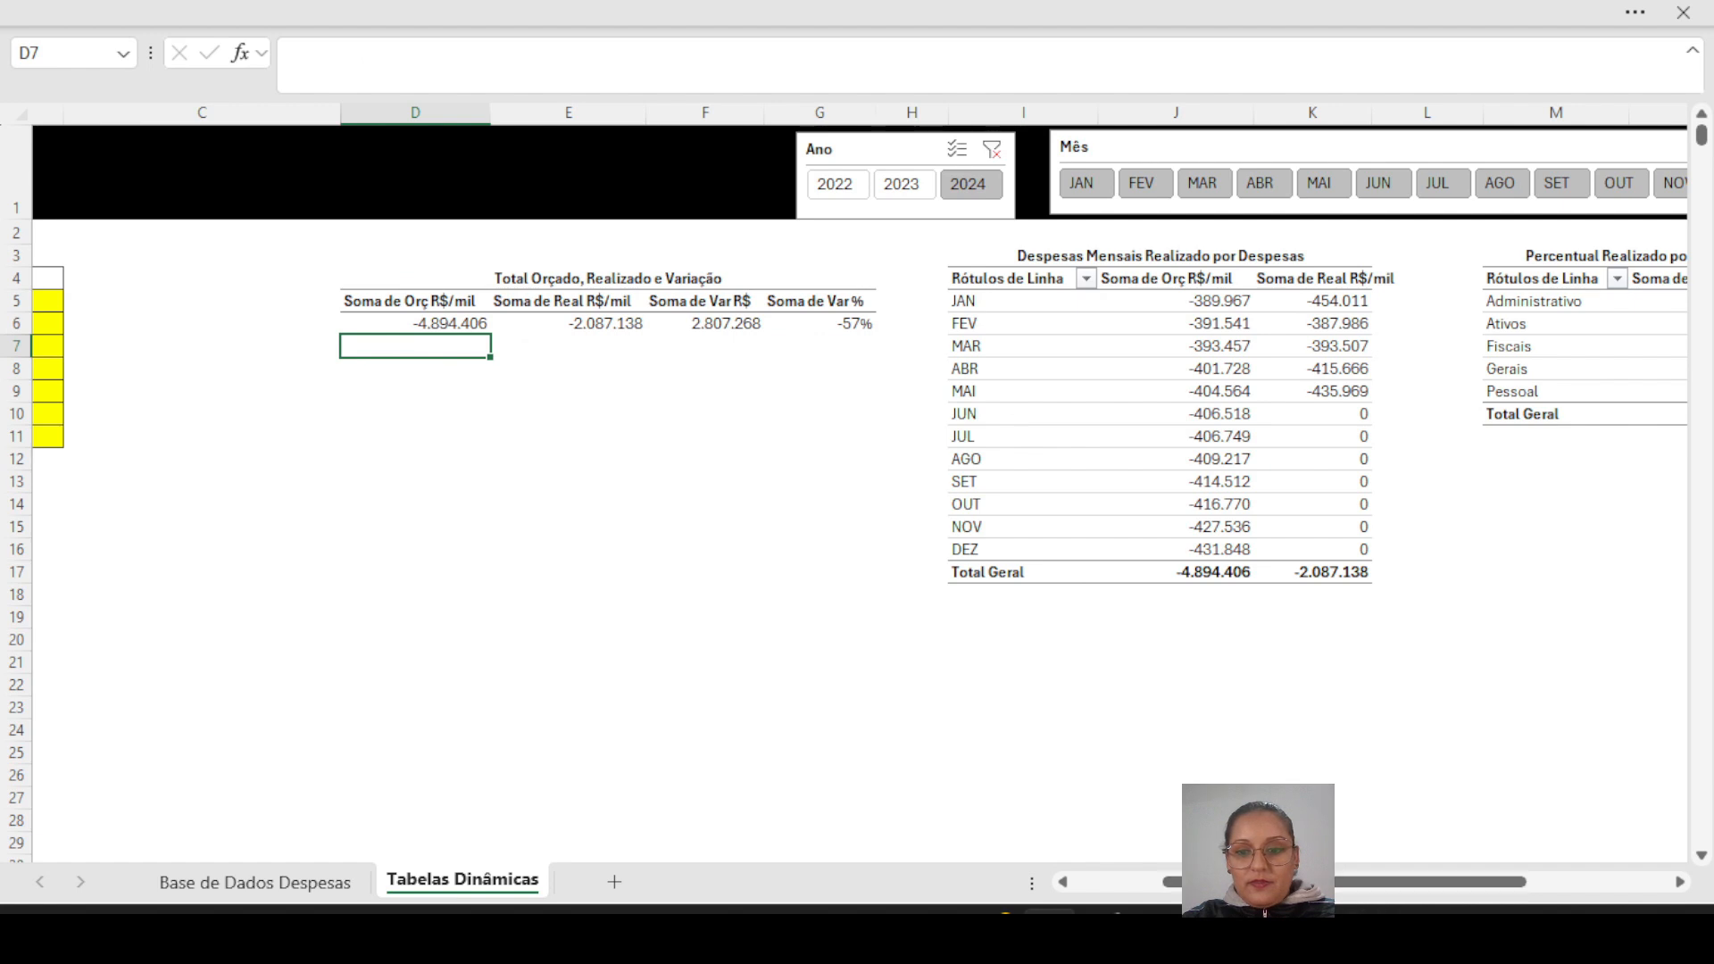
- Move the Ano slicer into column C beside the totals table, and place the Mês slicer directly beneath it
drag(840, 142, 172, 254)
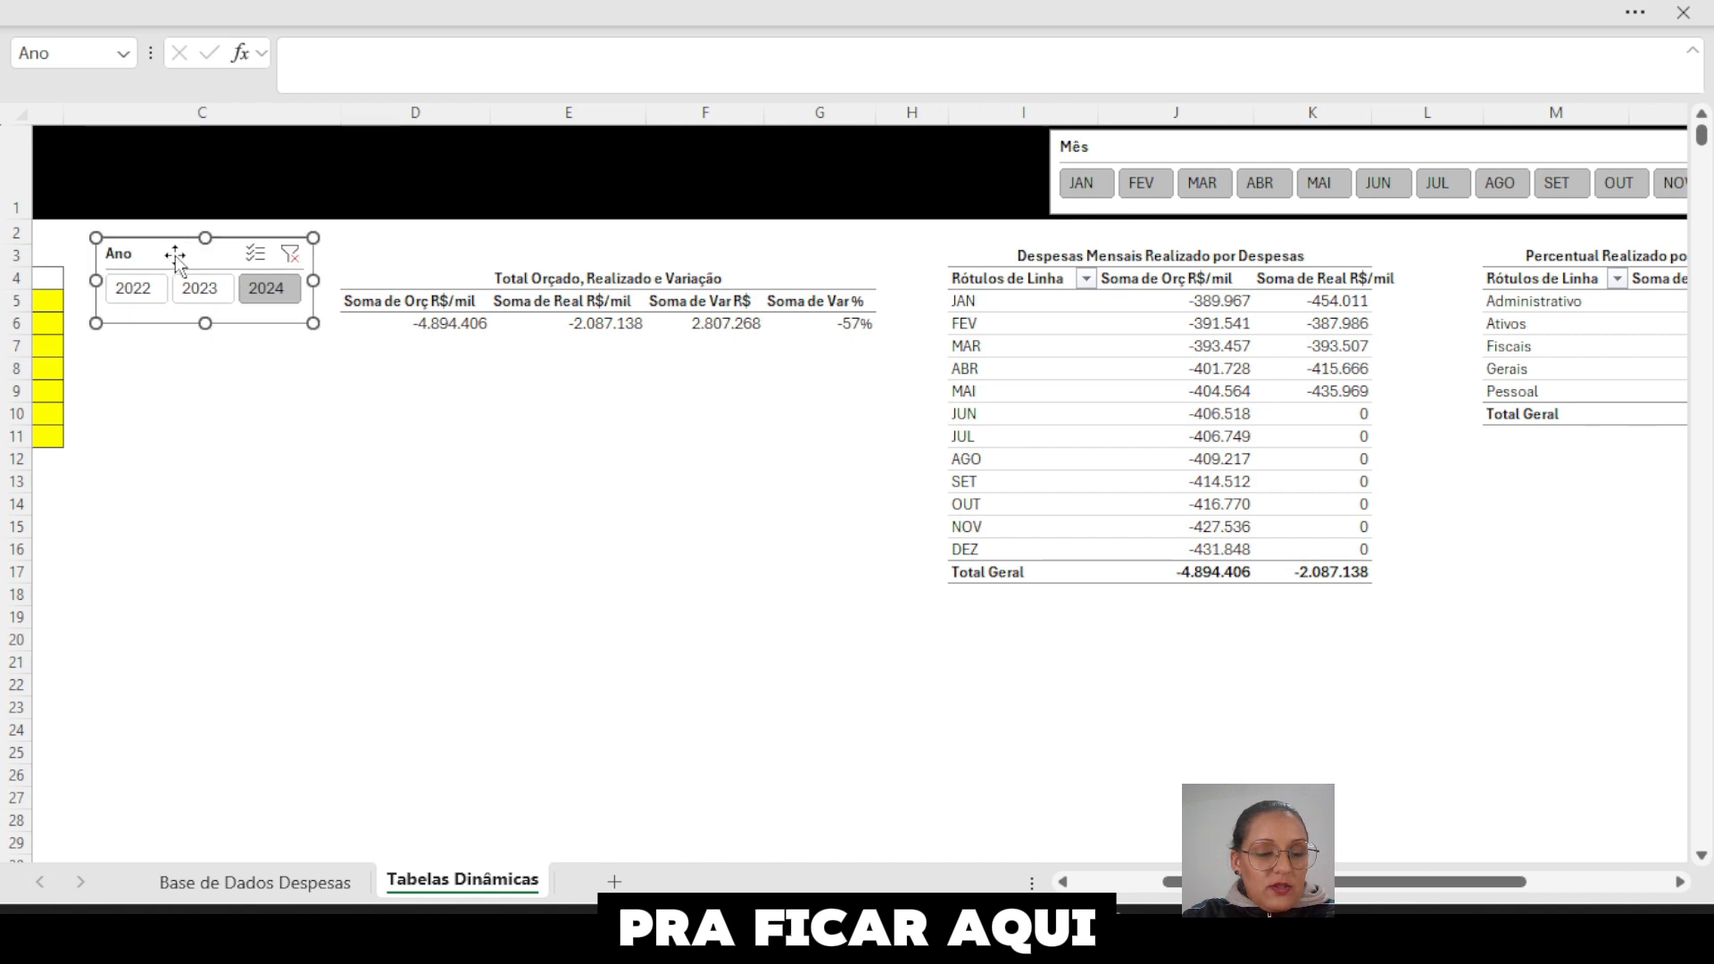
drag(1315, 141, 364, 354)
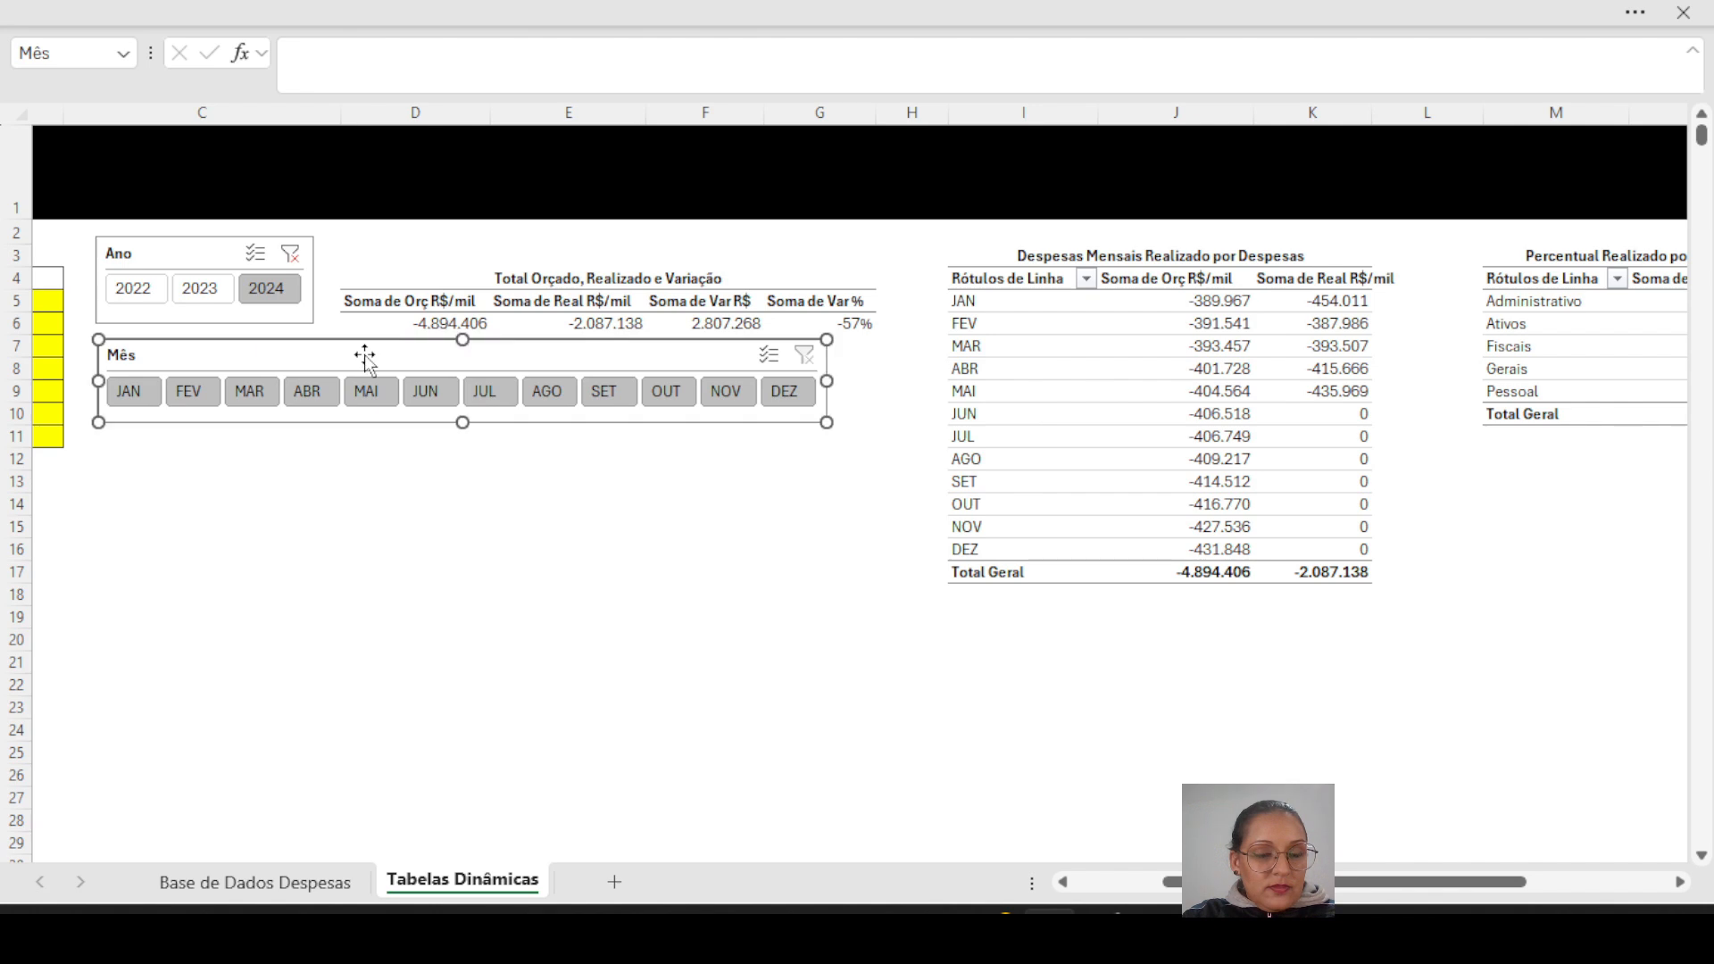
- Set the Mês slicer's buttons to 3 columns
click(1630, 14)
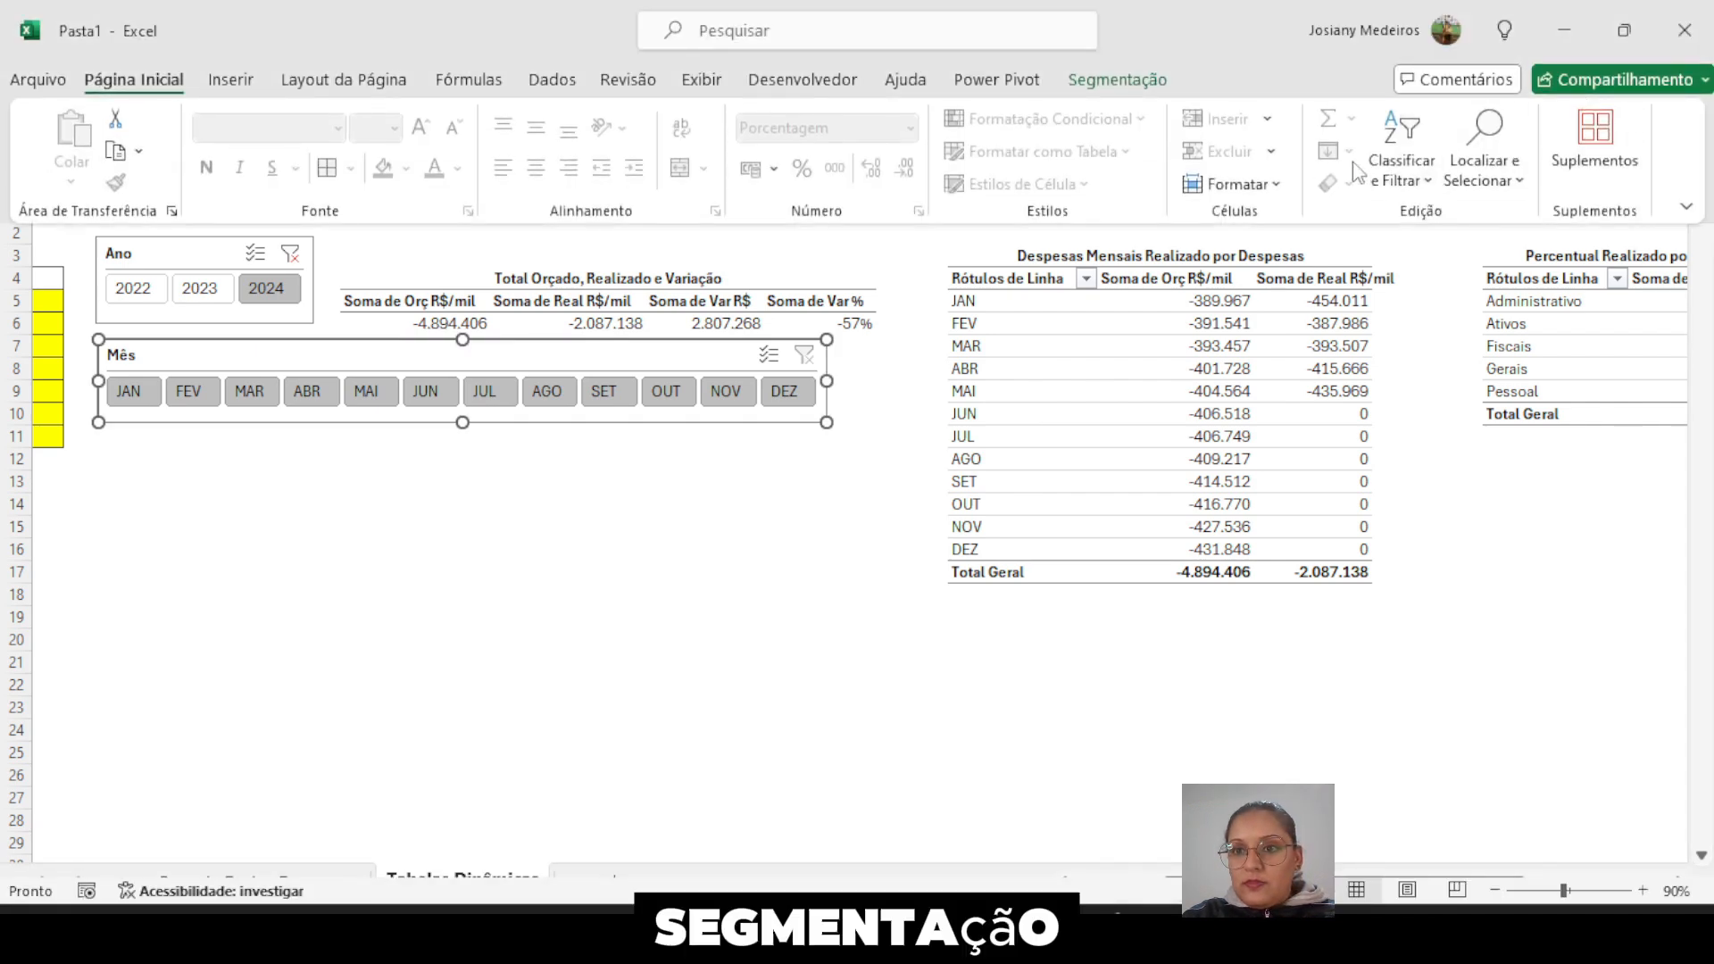
click(1111, 82)
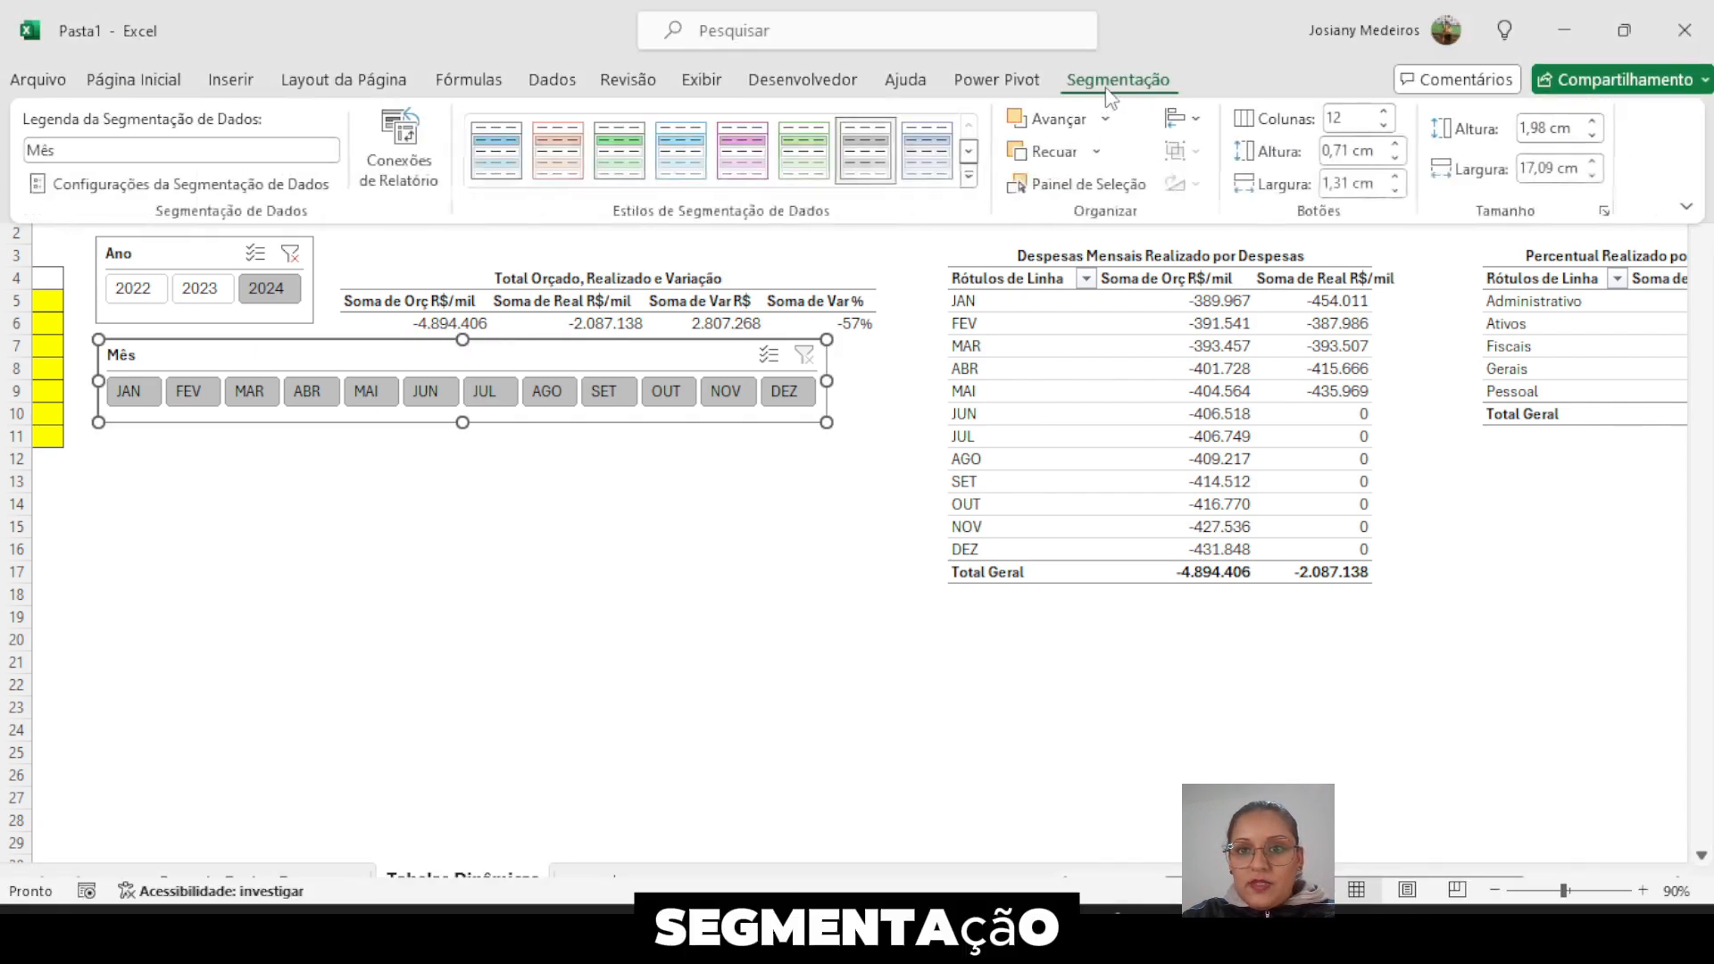
click(1385, 125)
click(1385, 126)
click(1385, 126)
click(1385, 126)
click(1386, 127)
click(1385, 128)
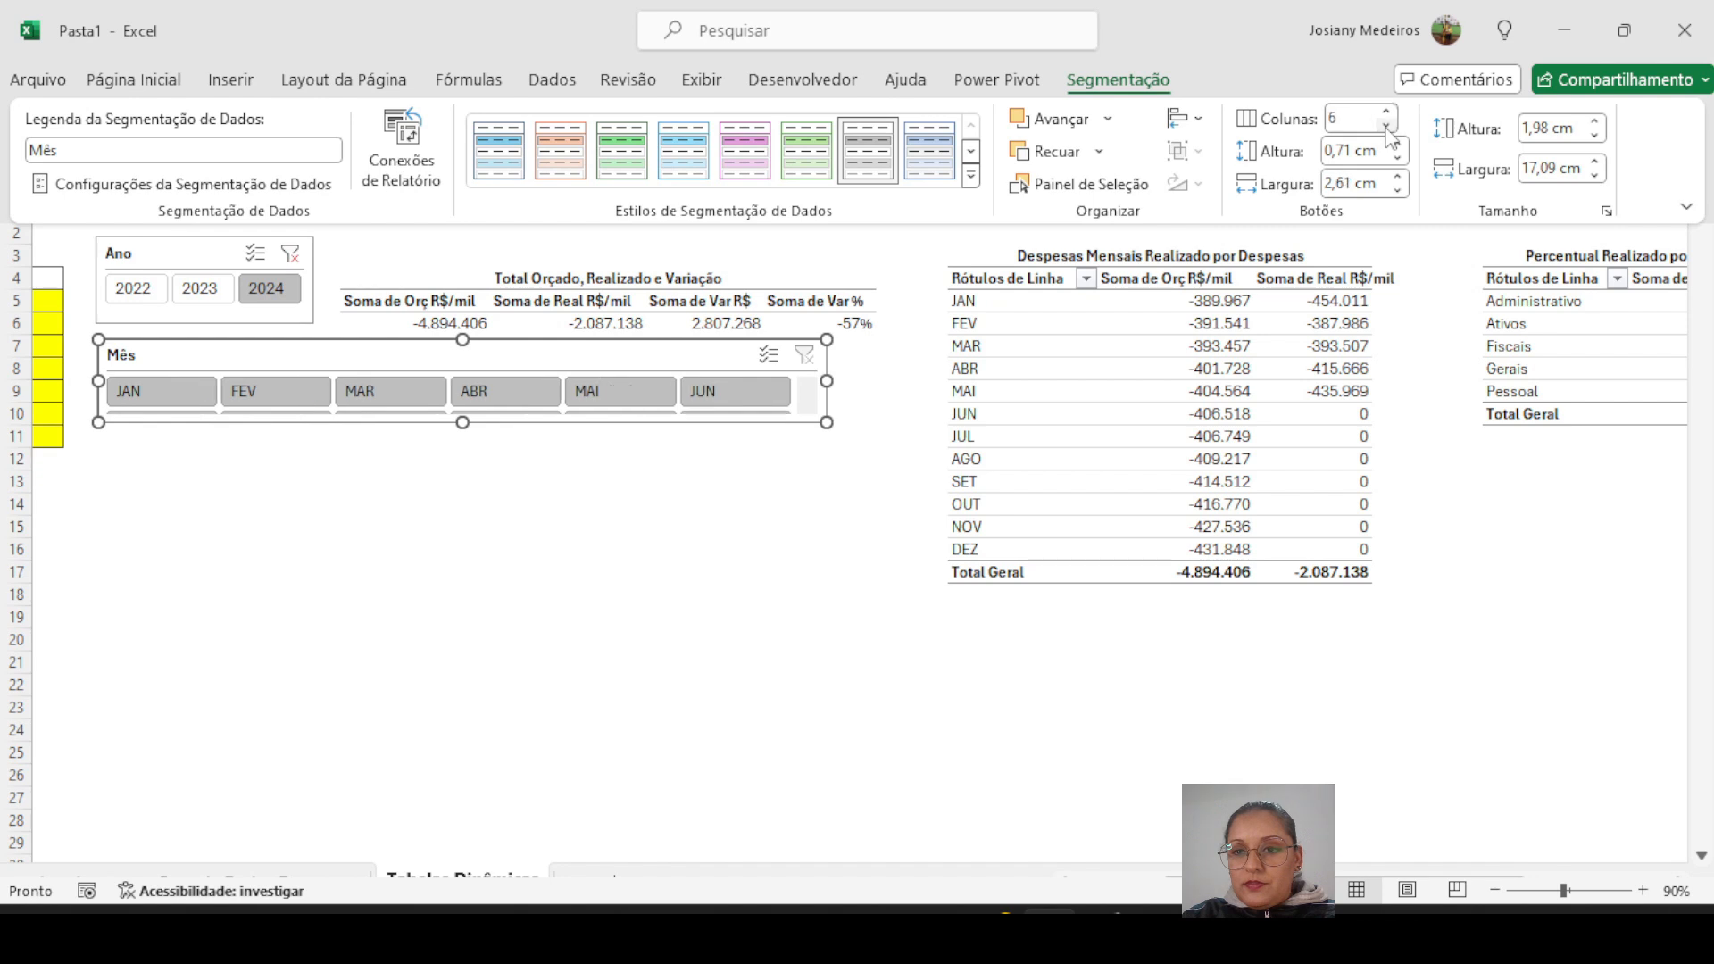
click(1385, 128)
click(1385, 128)
click(1386, 128)
click(1386, 128)
click(1386, 128)
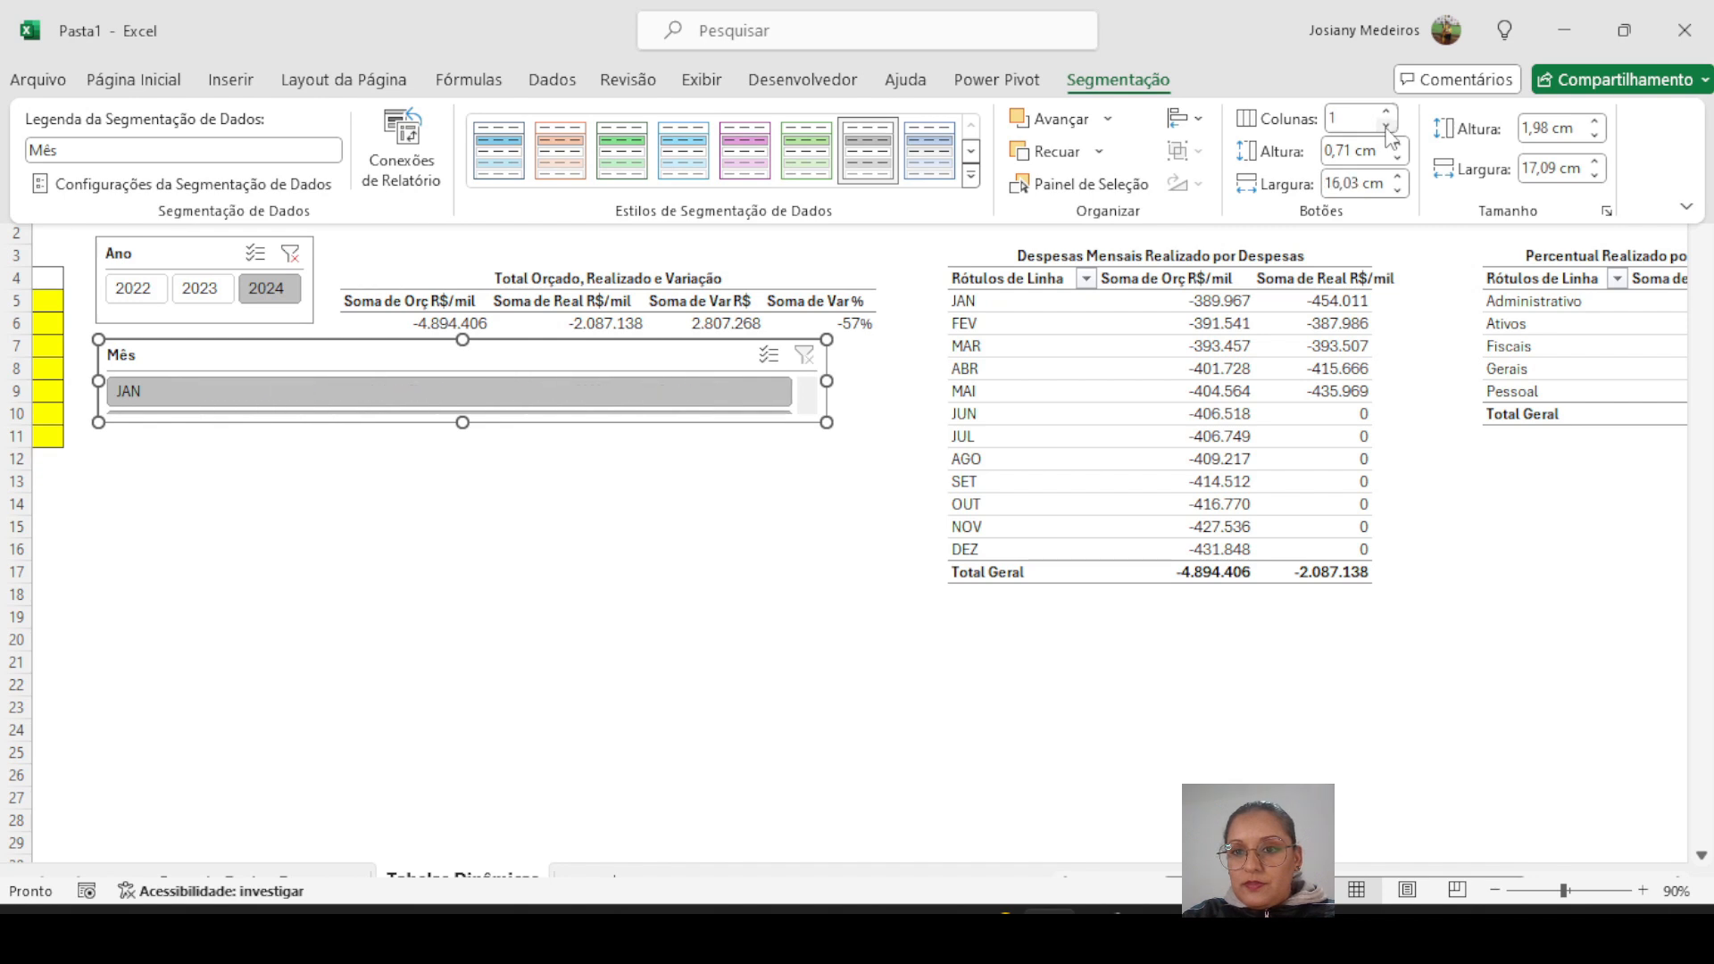
click(1386, 112)
click(1386, 113)
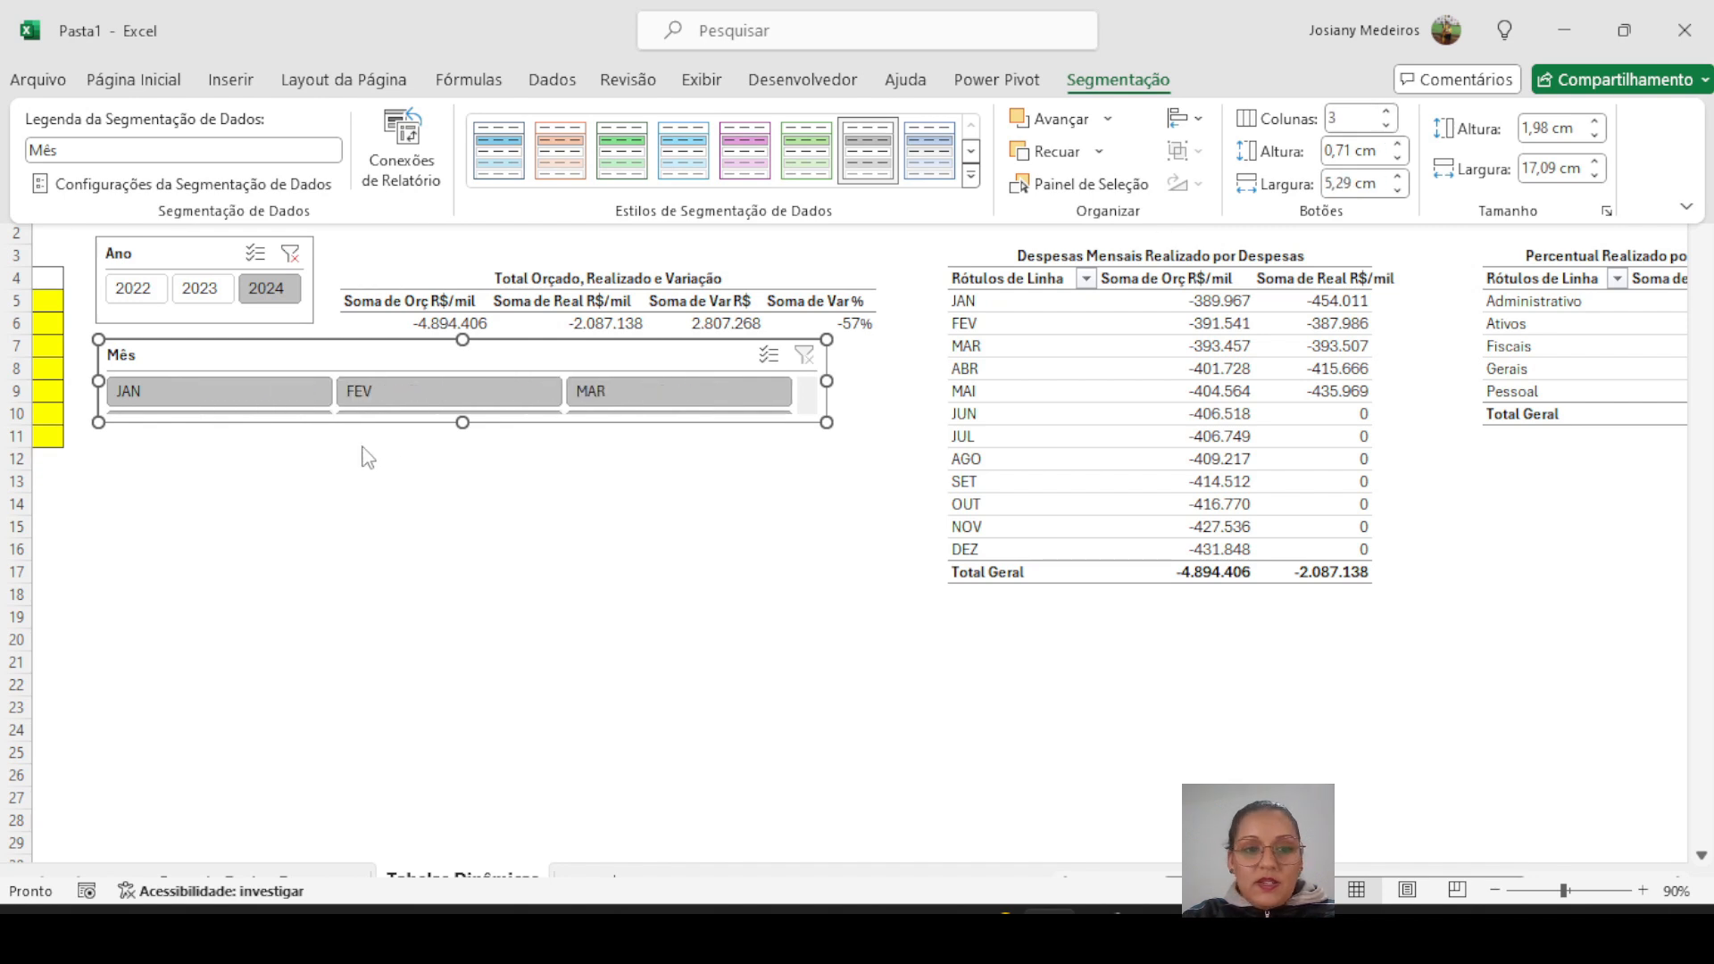
- Resize the Mês slicer to about the Ano slicer's width and make it tall enough for all twelve months in four rows
click(827, 380)
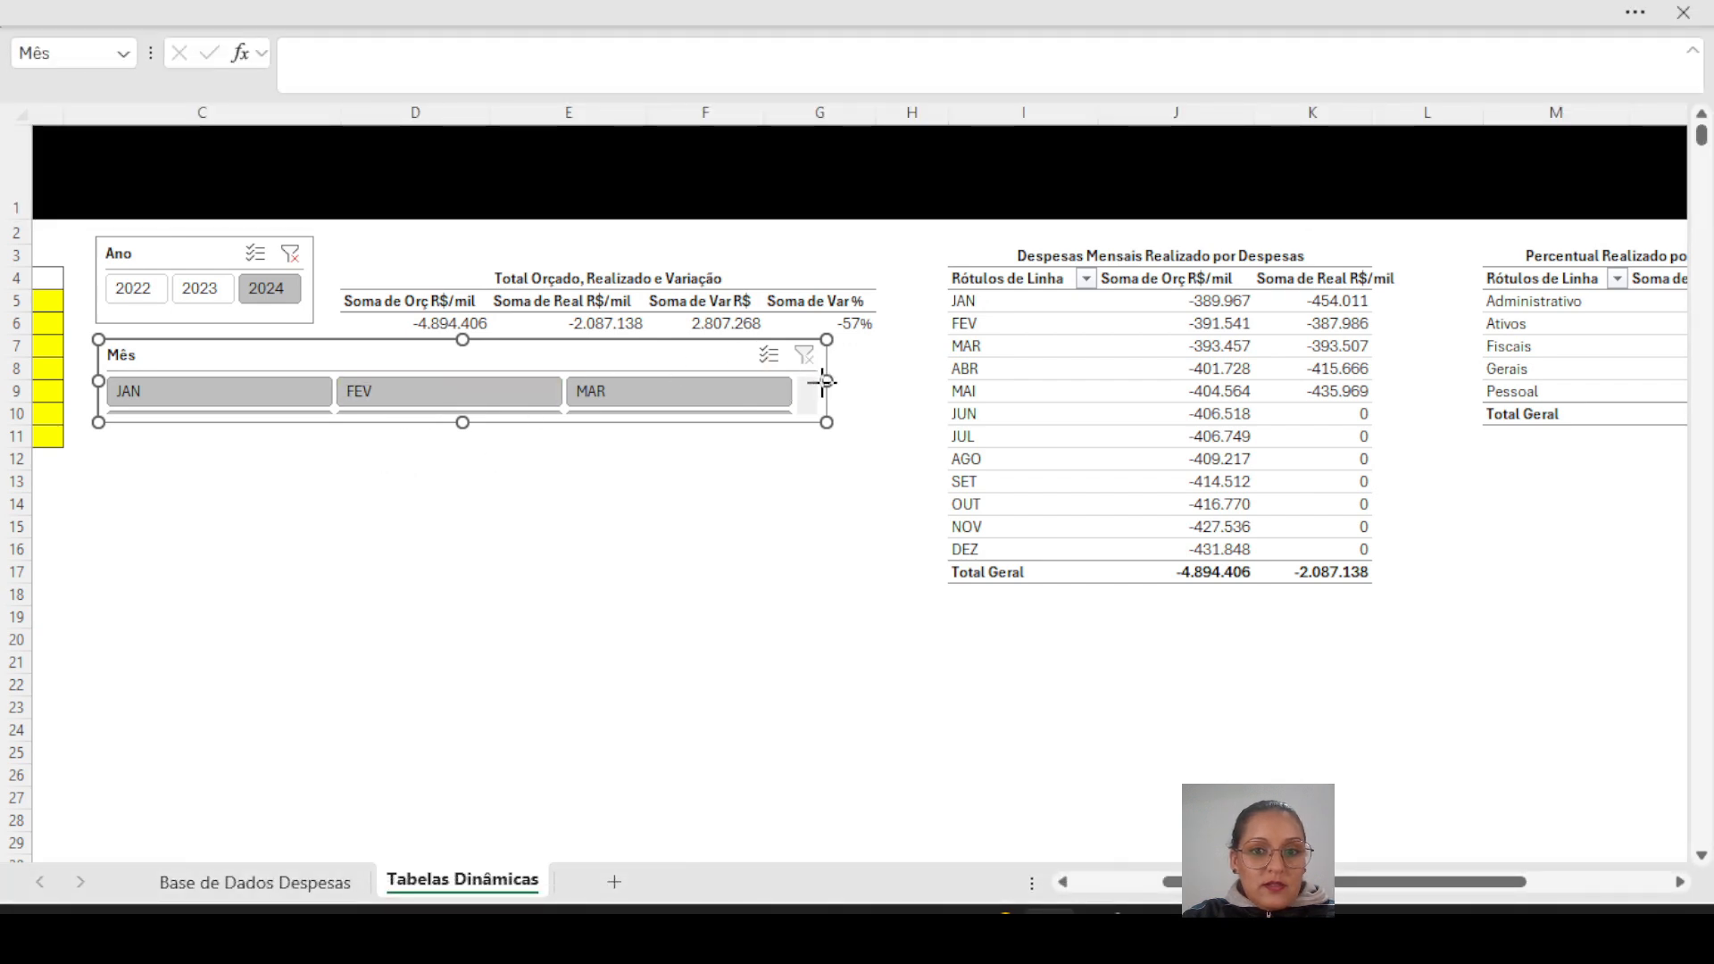
drag(823, 382, 318, 399)
drag(208, 423, 211, 539)
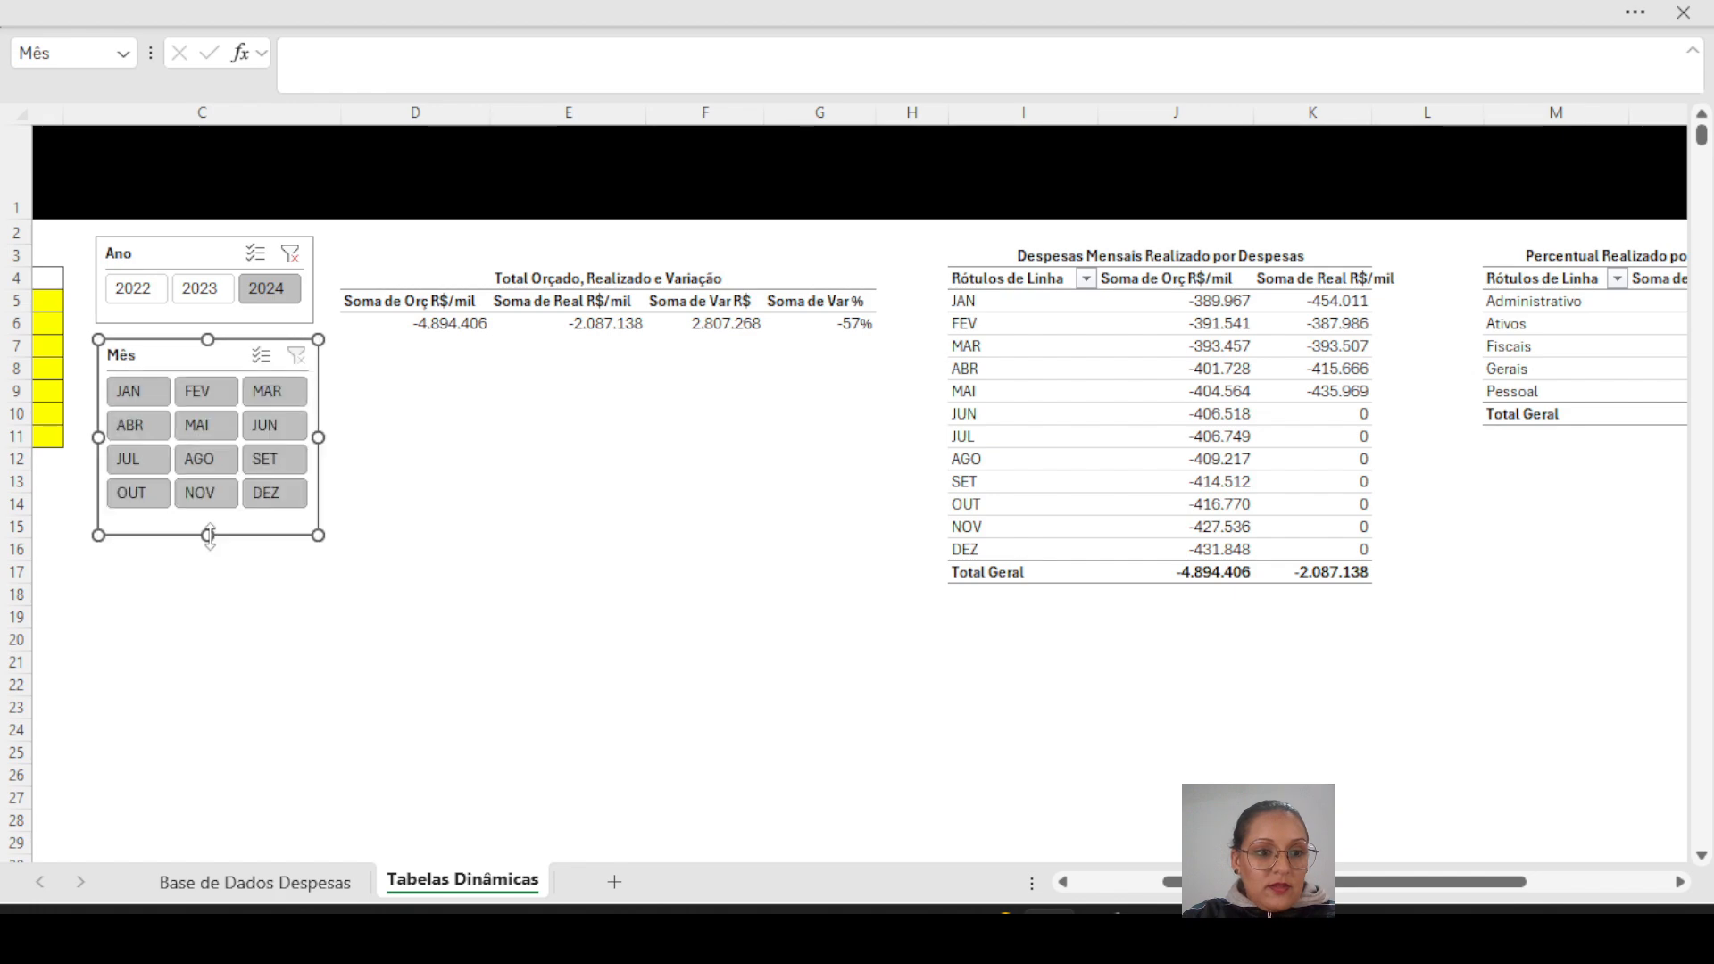